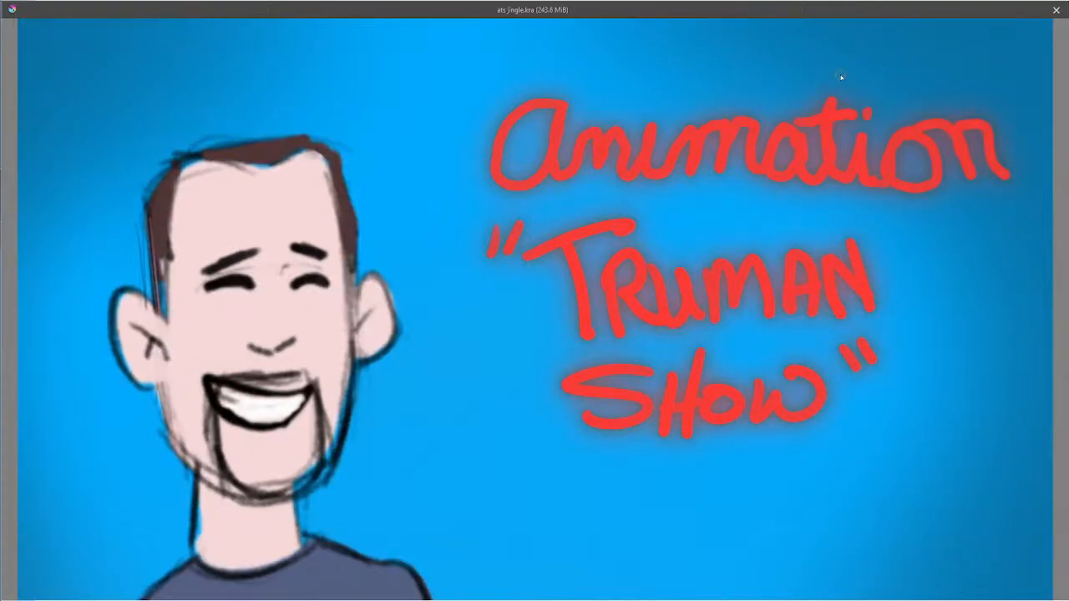
# Leave the canvas-only view of the title drawing and switch from Krita to Blender.
pyautogui.click(1056, 11)
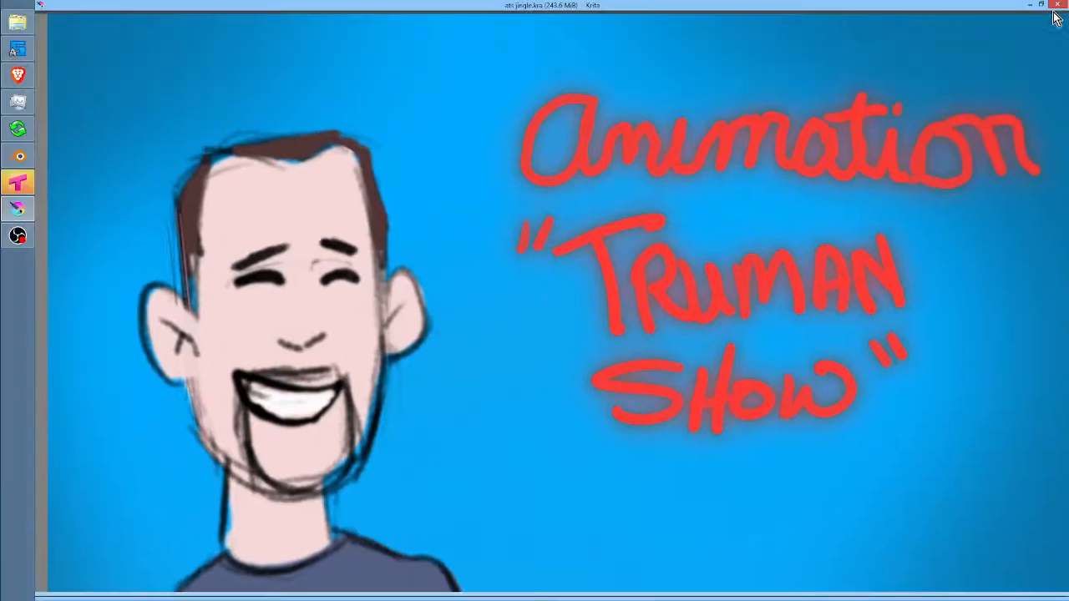
pyautogui.scroll(10, 702, 159)
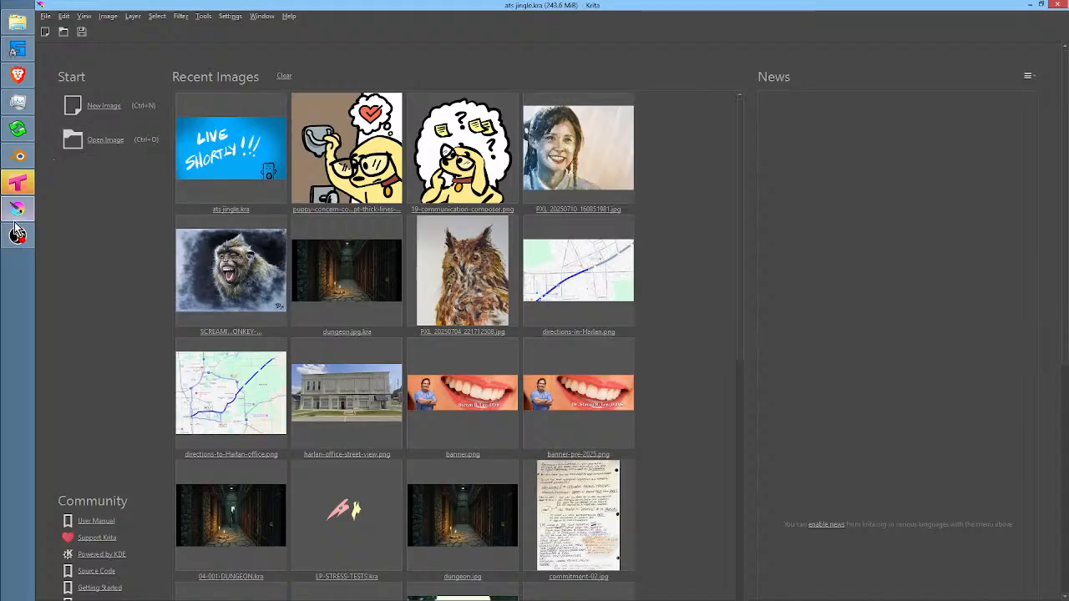
pyautogui.click(21, 157)
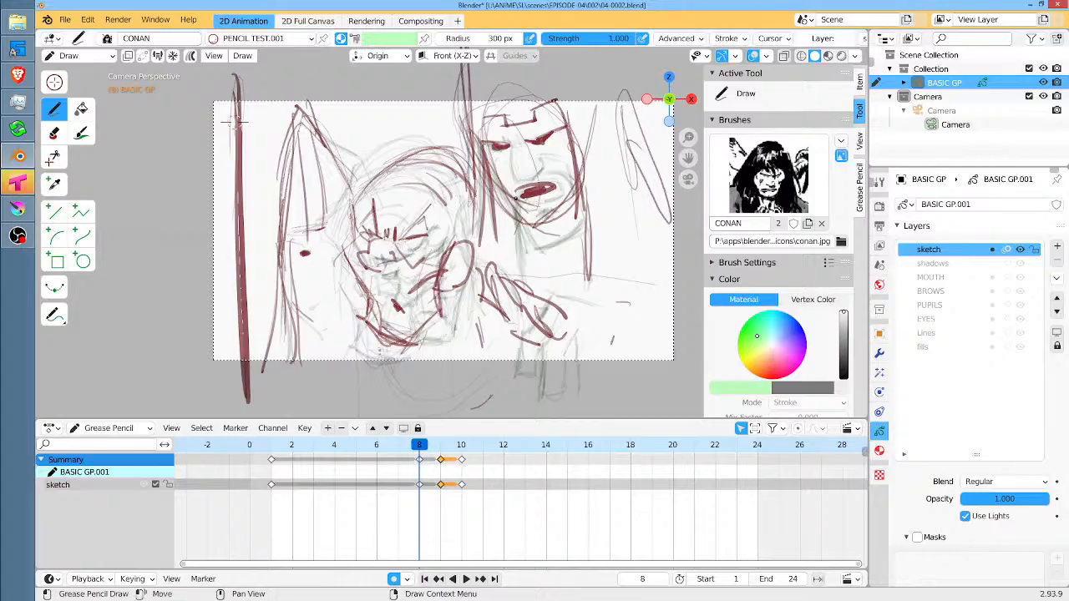
# Play back the sketch animation from frame 1 and inspect the poses around frames 8 and 9.
pyautogui.click(276, 449)
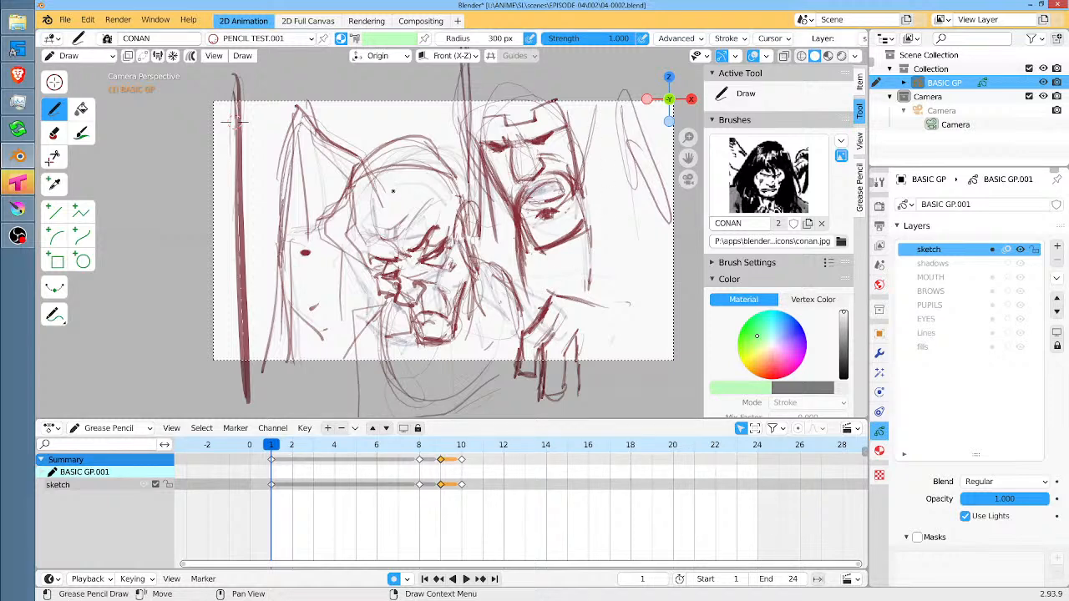
pyautogui.press('space')
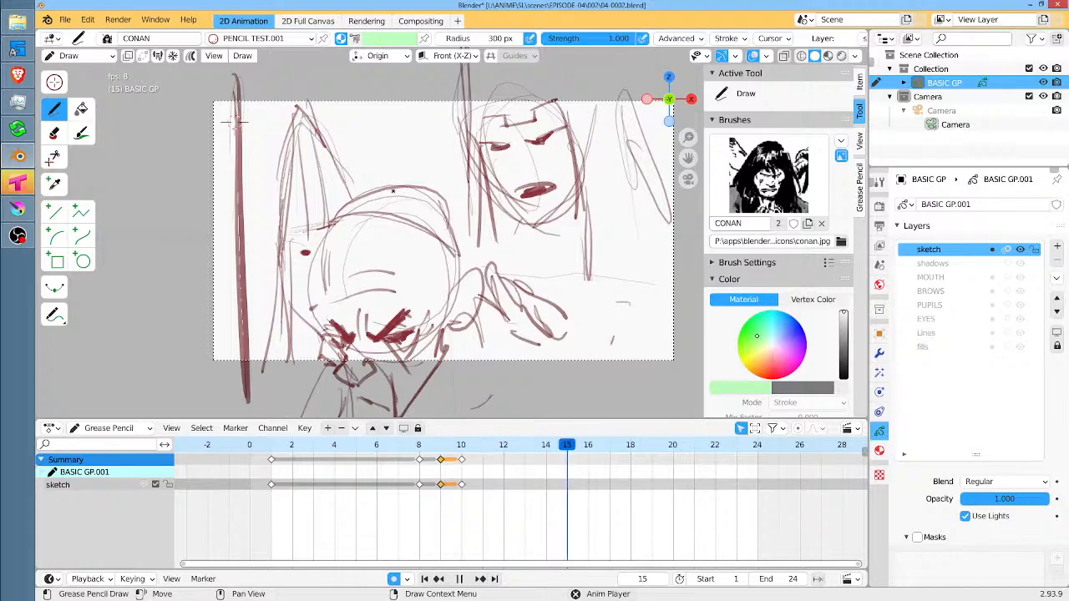
pyautogui.press('space')
pyautogui.hotkey('shift', 'Left')
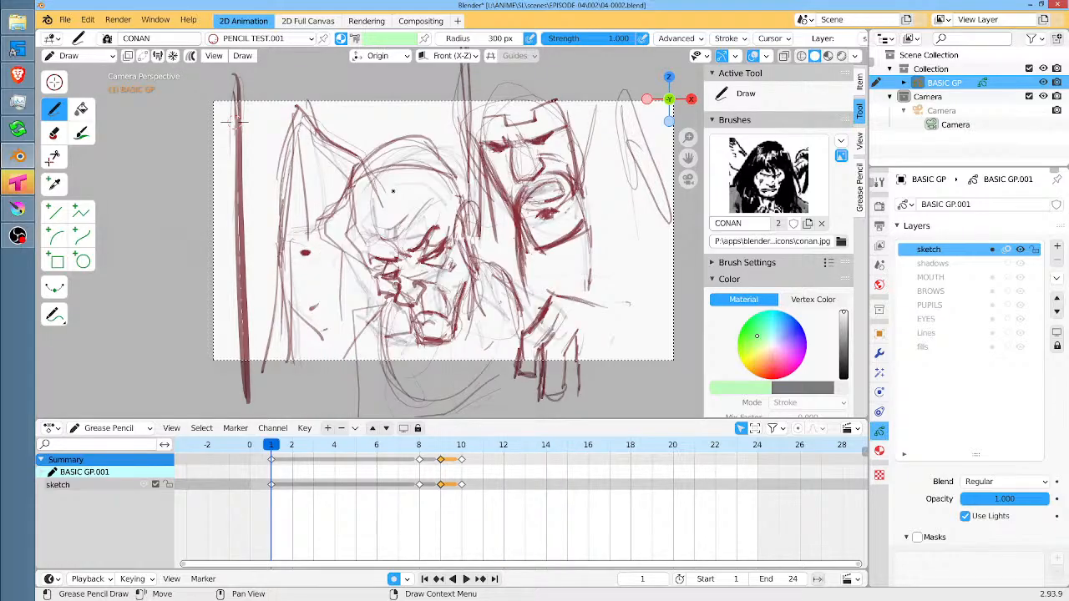
pyautogui.press('space')
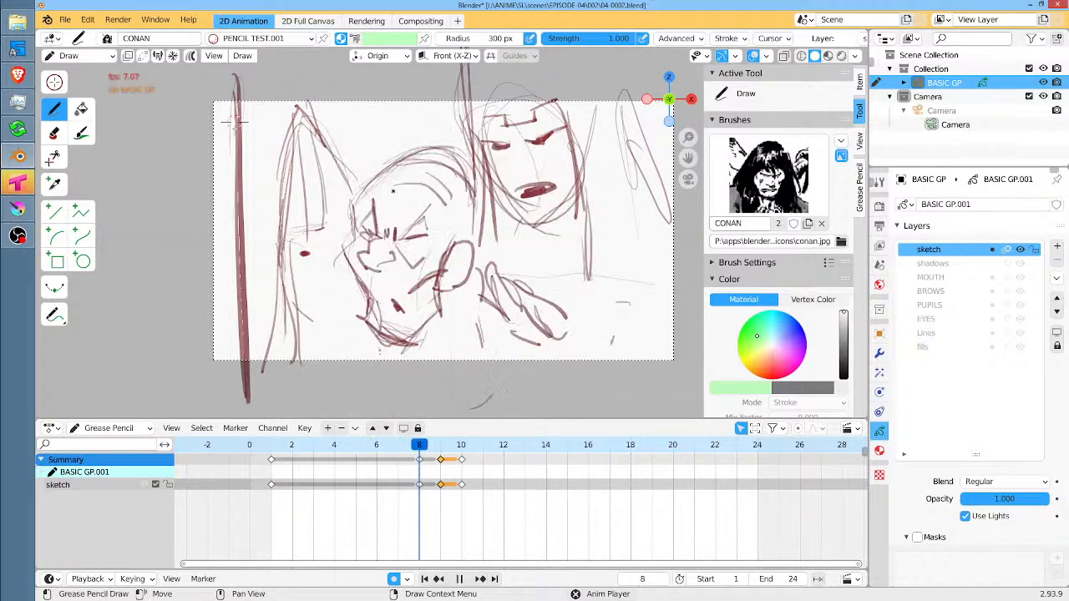
pyautogui.press('space')
pyautogui.hotkey('shift', 'Left')
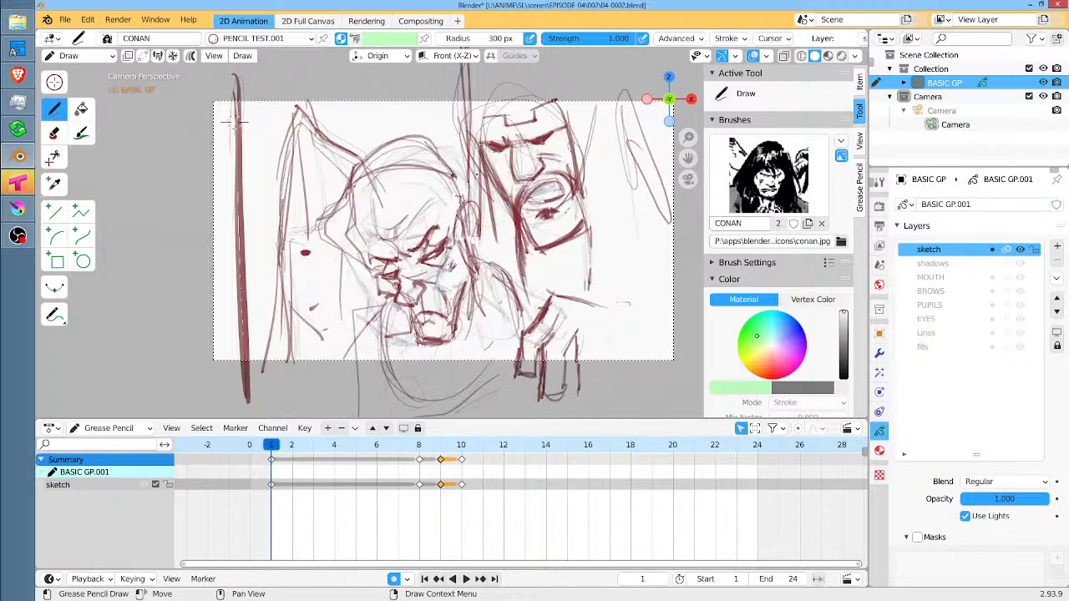
pyautogui.click(421, 448)
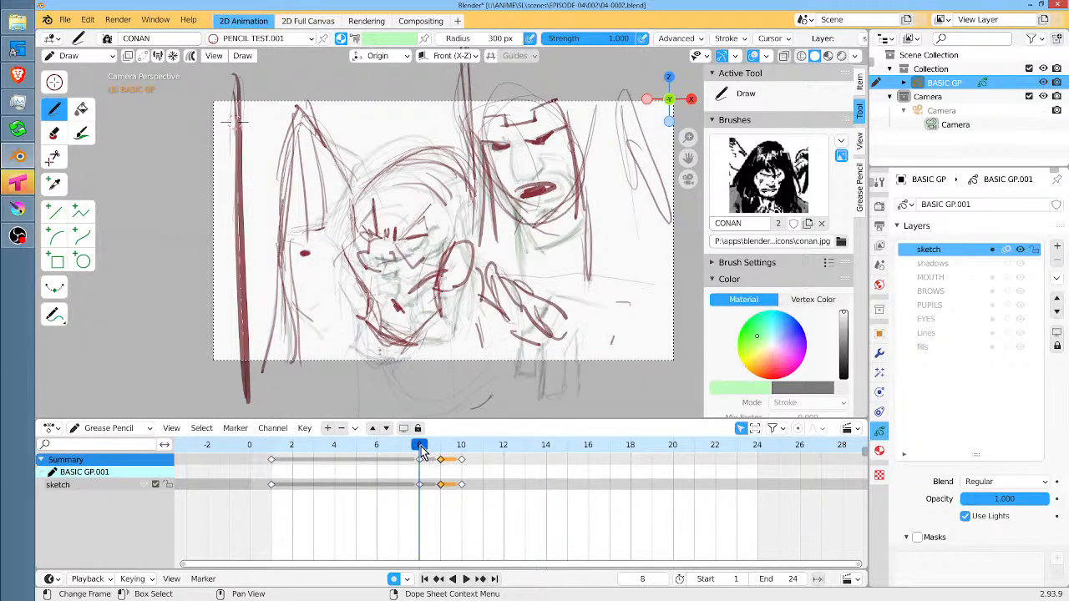
pyautogui.press('space')
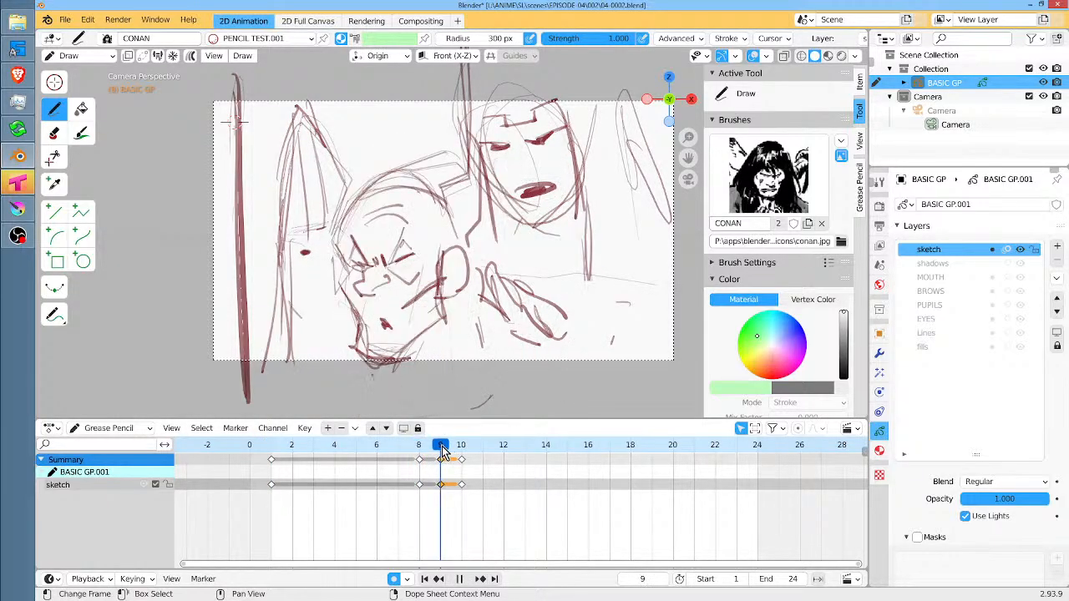
pyautogui.press('Escape')
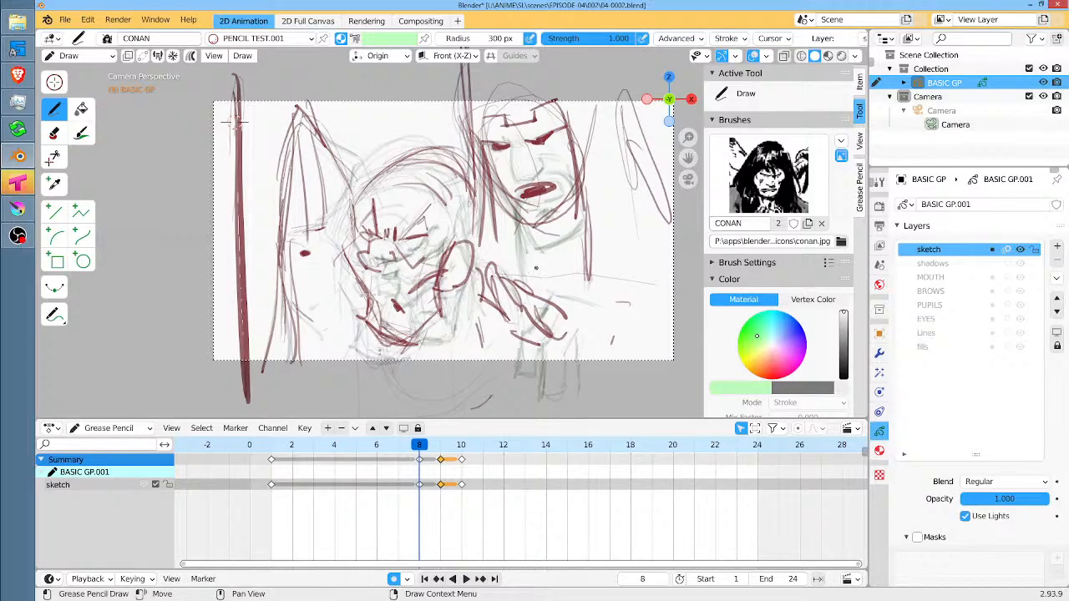
# On frame 8, select the hand strokes beside the lower head, then rotate, move and shrink them to sit below the upper face.
pyautogui.press('Tab')
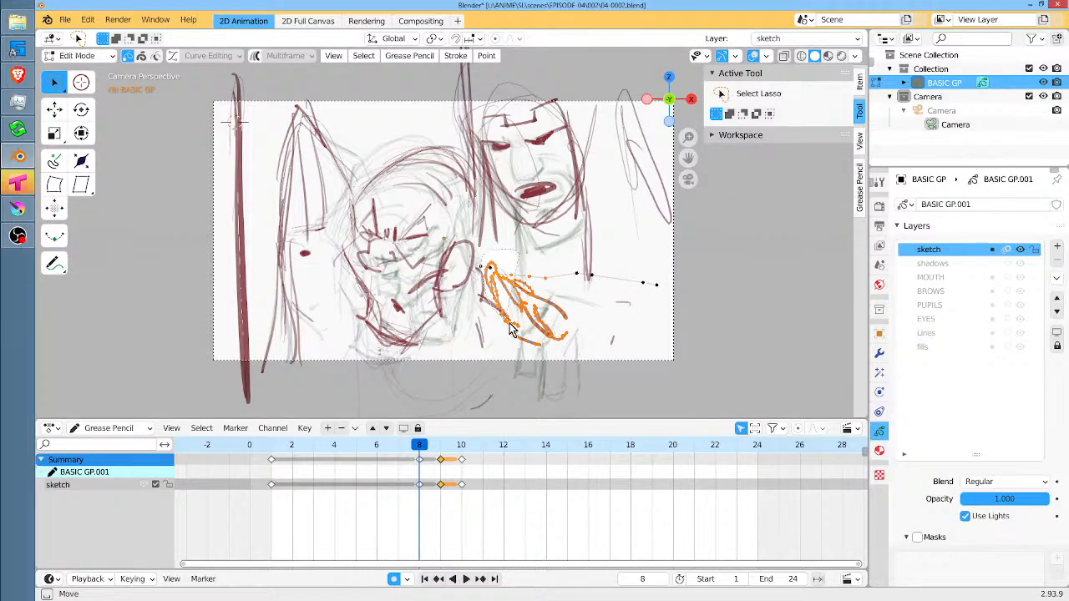
pyautogui.moveTo(512, 330); pyautogui.dragTo(539, 338)
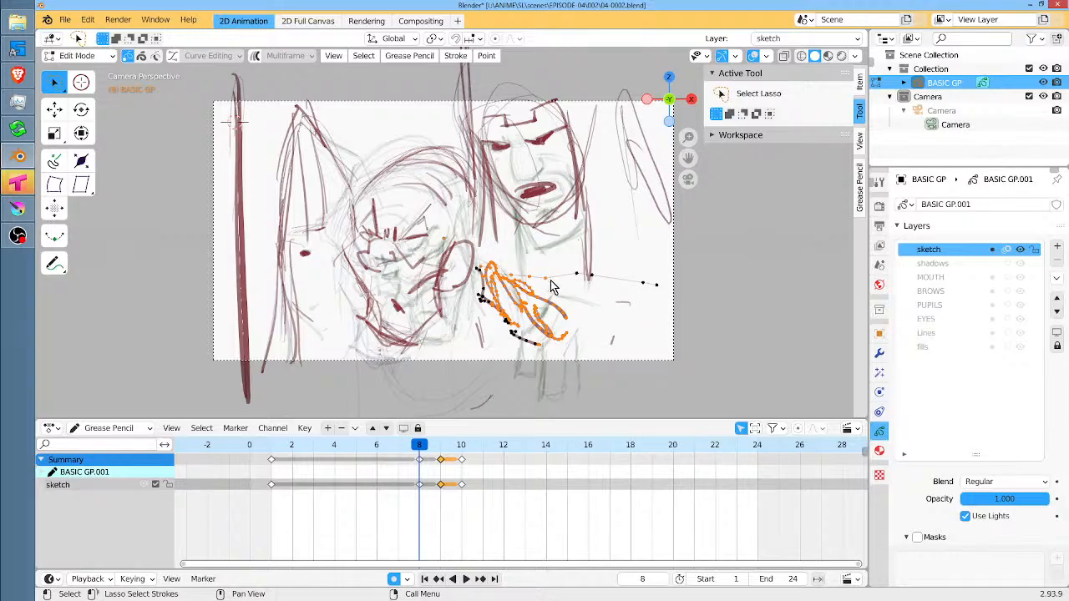
pyautogui.moveTo(528, 266)
pyautogui.mouseDown()
pyautogui.moveTo(513, 255)
pyautogui.moveTo(478, 284)
pyautogui.moveTo(545, 352)
pyautogui.moveTo(592, 301)
pyautogui.mouseUp()
pyautogui.press('r')
pyautogui.click(610, 328)
pyautogui.press('g')
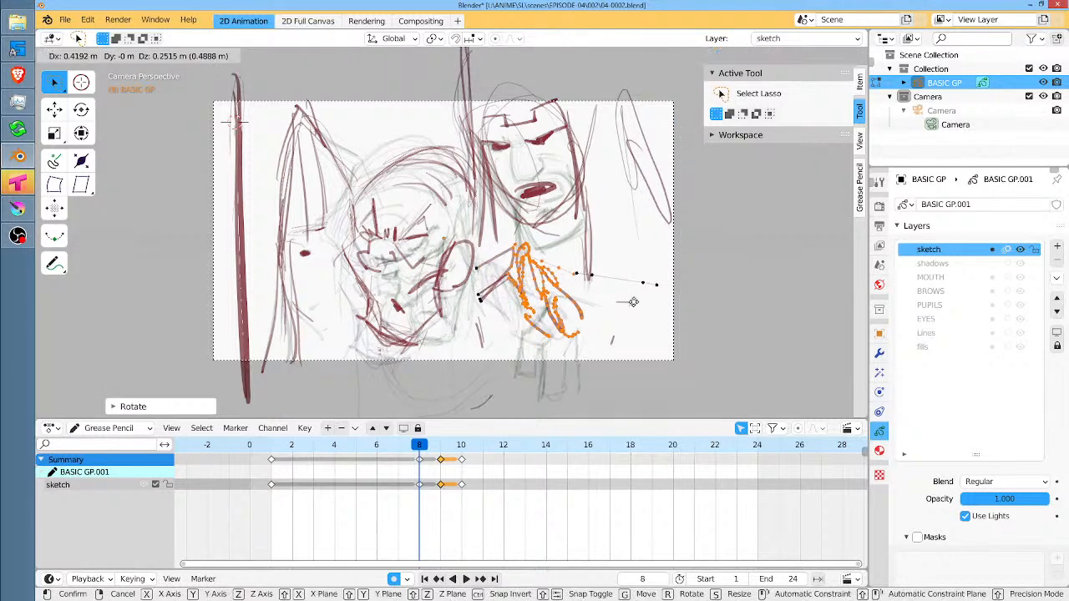
pyautogui.click(638, 306)
pyautogui.press('s')
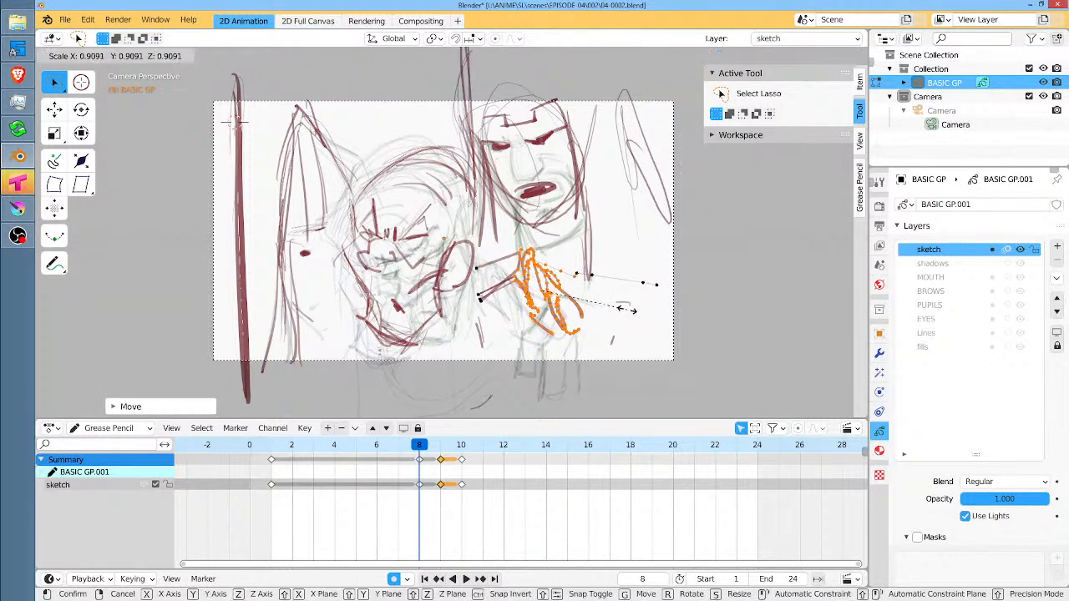
pyautogui.click(633, 318)
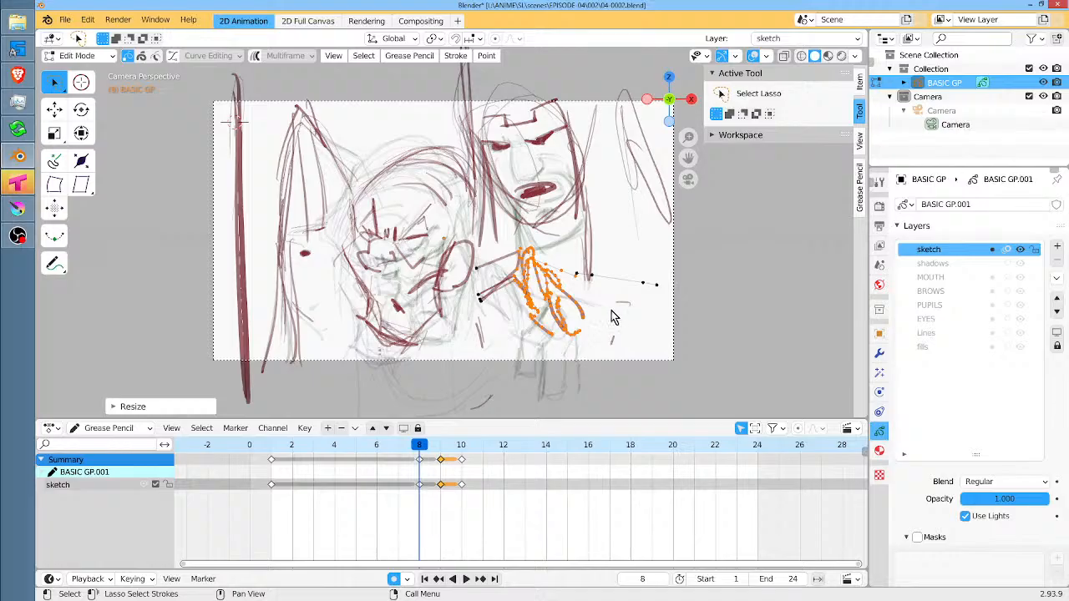
pyautogui.press('Tab')
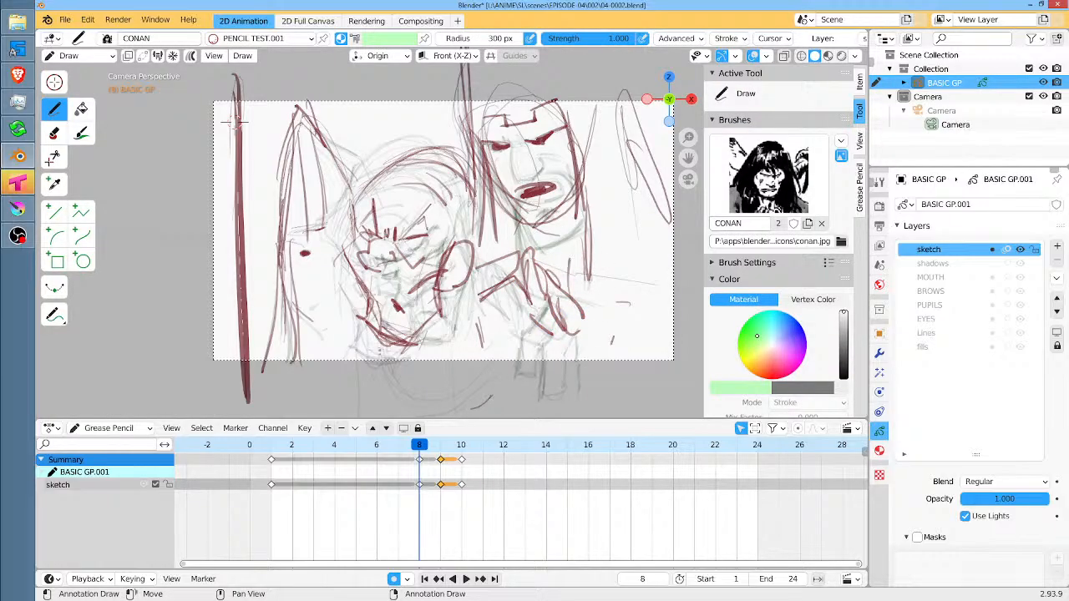
# Sketch additional finger strokes over the repositioned hand on frame 8.
pyautogui.moveTo(564, 255)
pyautogui.mouseDown()
pyautogui.moveTo(553, 302)
pyautogui.moveTo(576, 299)
pyautogui.moveTo(573, 310)
pyautogui.mouseUp()
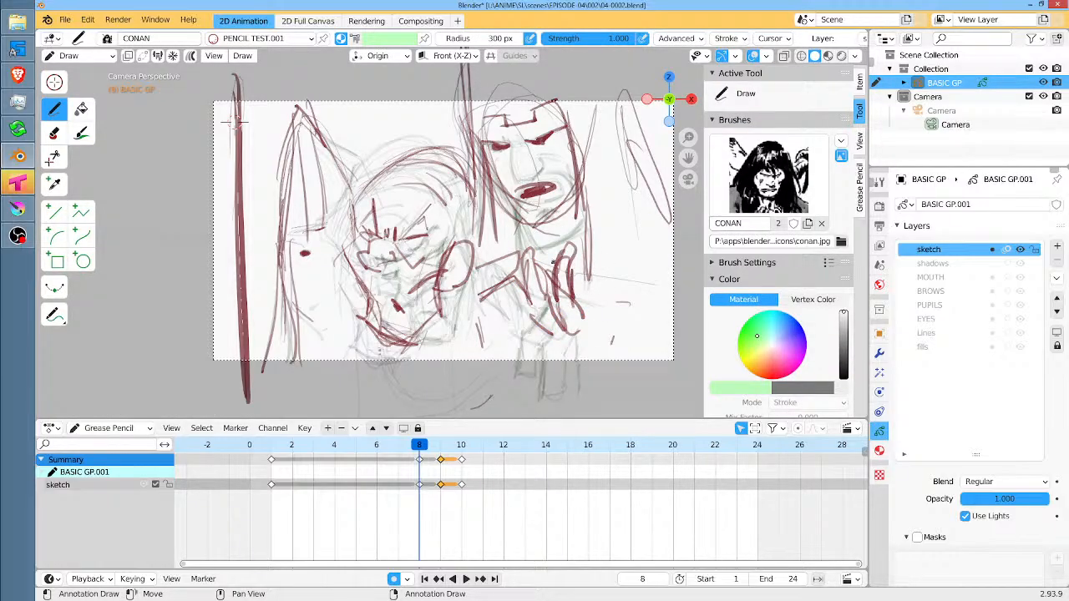
pyautogui.moveTo(553, 226)
pyautogui.mouseDown()
pyautogui.moveTo(541, 279)
pyautogui.moveTo(527, 265)
pyautogui.moveTo(534, 299)
pyautogui.mouseUp()
pyautogui.moveTo(524, 249); pyautogui.dragTo(504, 286)
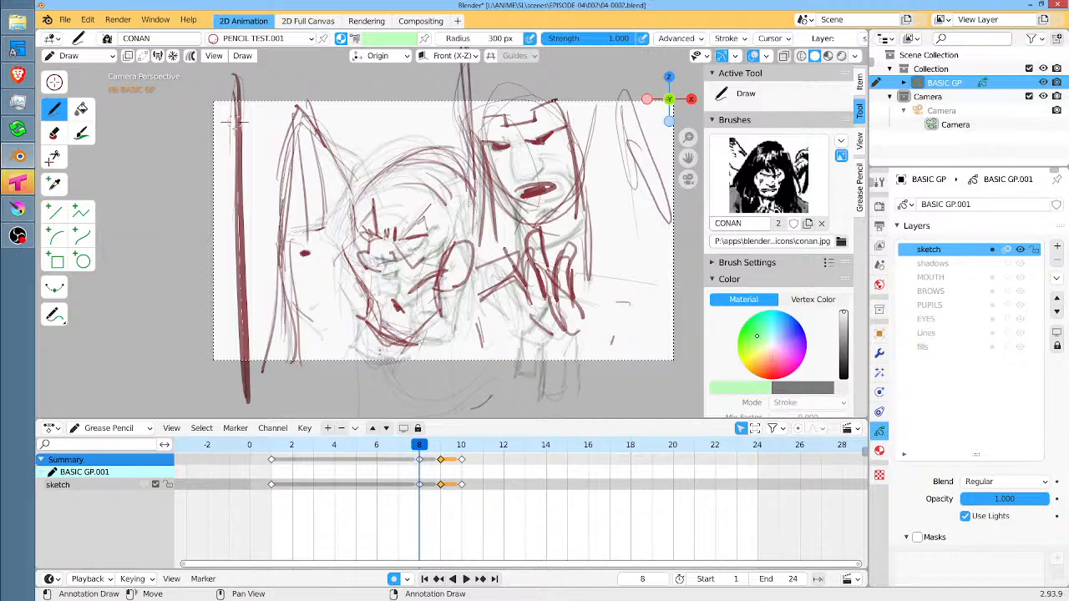
# On frame 10, select the hand strokes and rotate, move and slightly enlarge them closer to the bowed head.
pyautogui.click(440, 445)
pyautogui.click(461, 445)
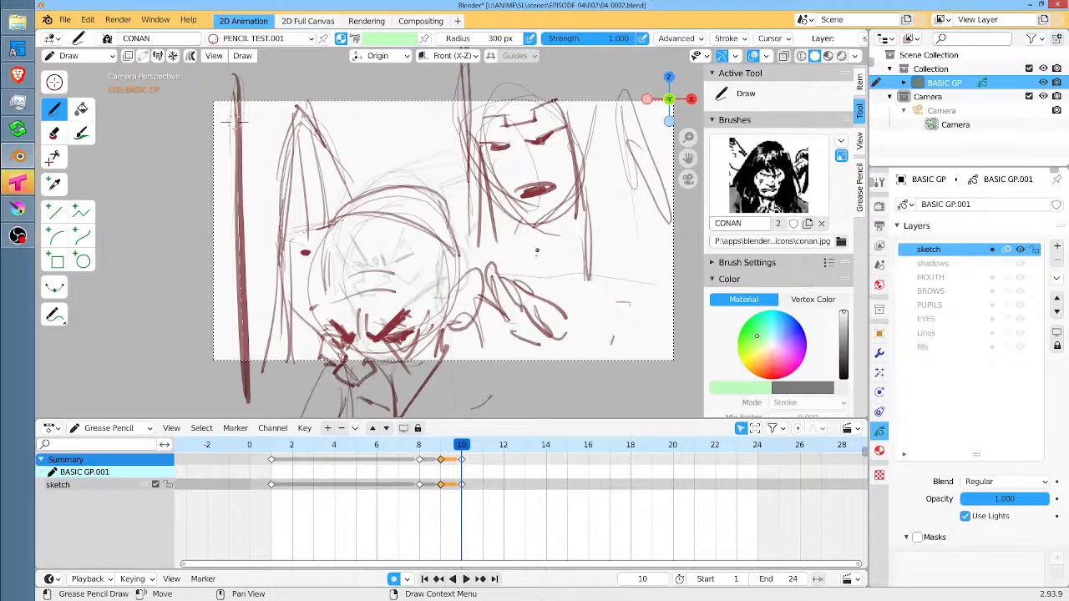
pyautogui.press('Tab')
pyautogui.hotkey('alt', 'a')
pyautogui.moveTo(553, 268)
pyautogui.mouseDown()
pyautogui.moveTo(507, 251)
pyautogui.moveTo(489, 288)
pyautogui.moveTo(564, 350)
pyautogui.moveTo(585, 326)
pyautogui.mouseUp()
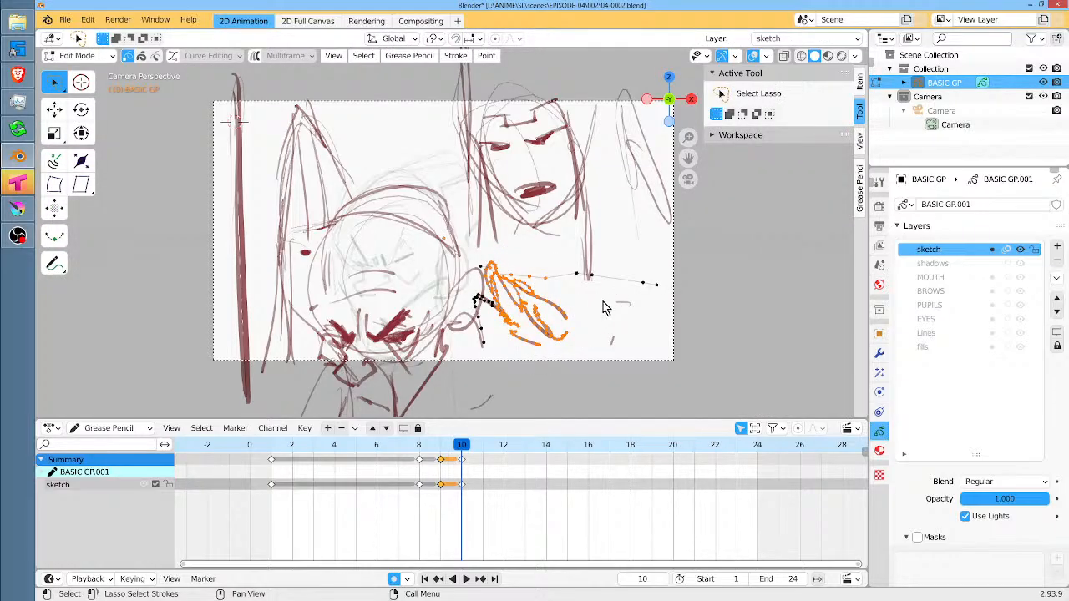
pyautogui.press('r')
pyautogui.click(614, 298)
pyautogui.press('g')
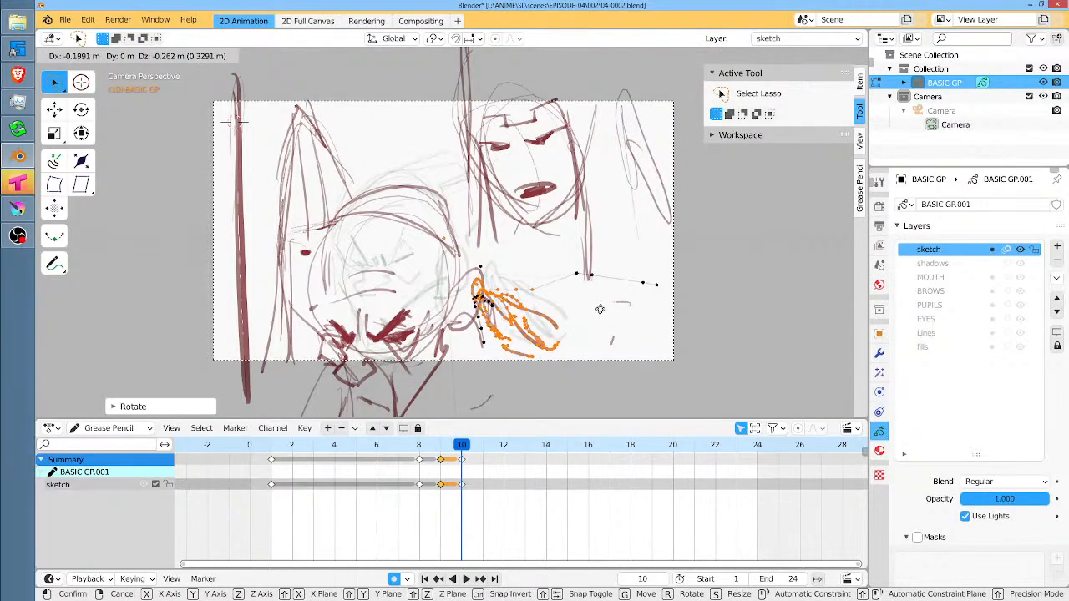
pyautogui.click(600, 309)
pyautogui.press('s')
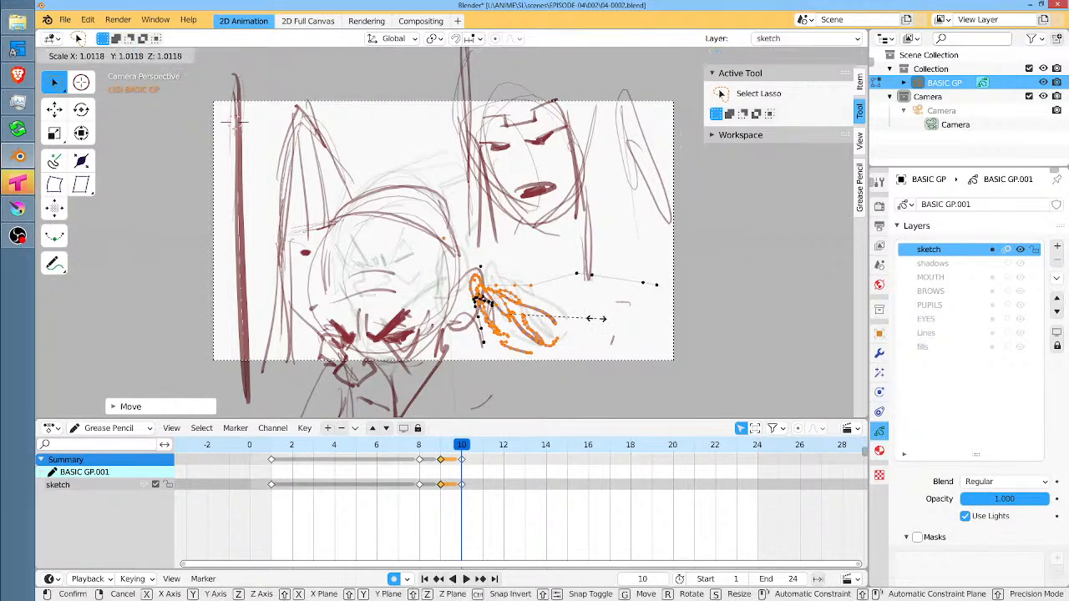
pyautogui.click(677, 290)
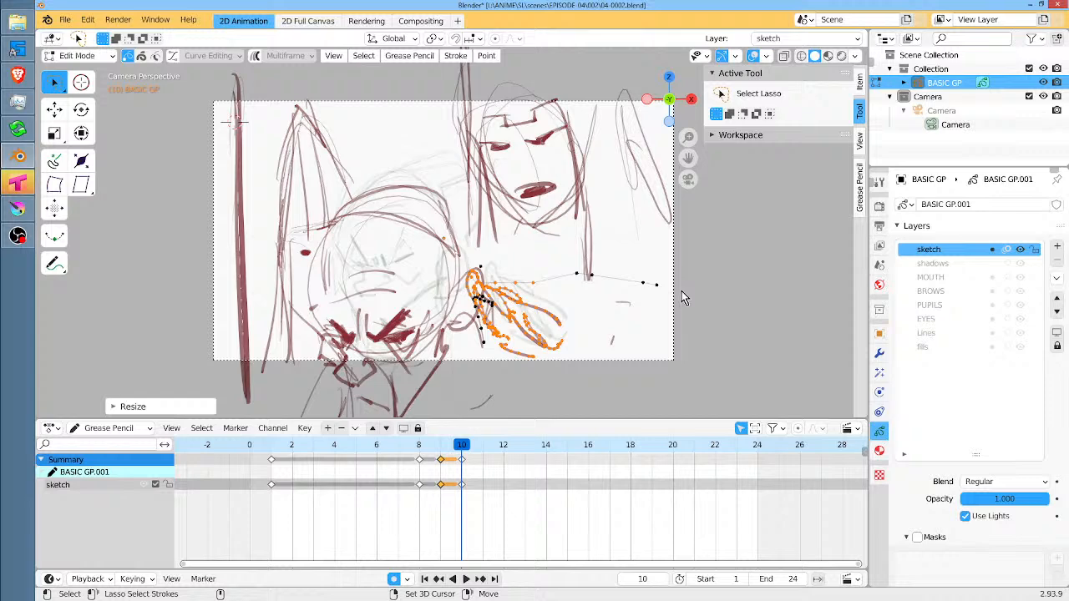
# Clear the stroke selection on frame 1 and play back the animation repeatedly to check the revised hand motion.
pyautogui.click(272, 455)
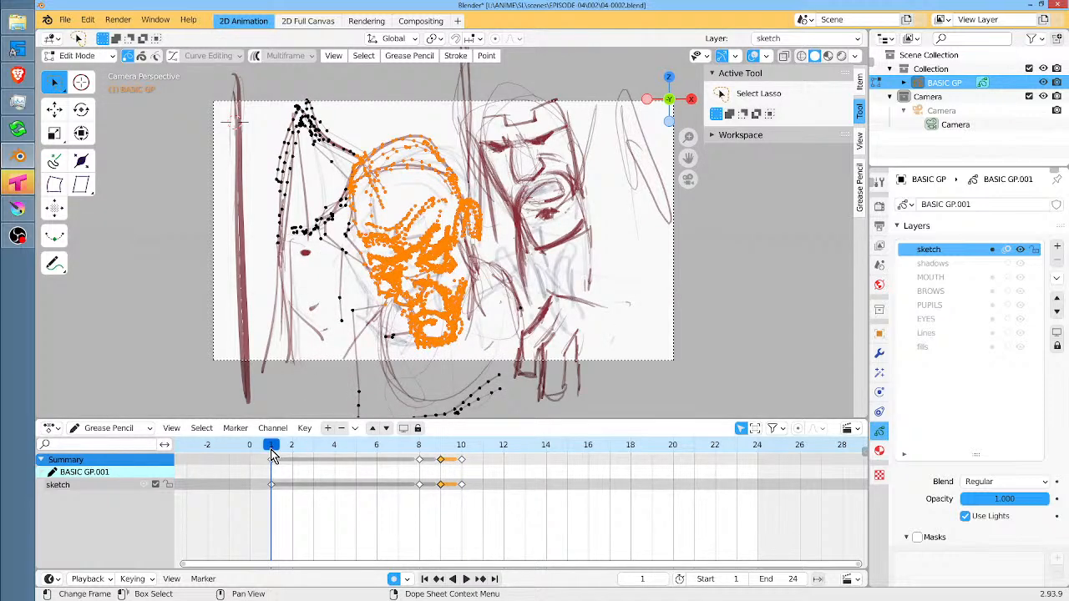
pyautogui.hotkey('alt', 'a')
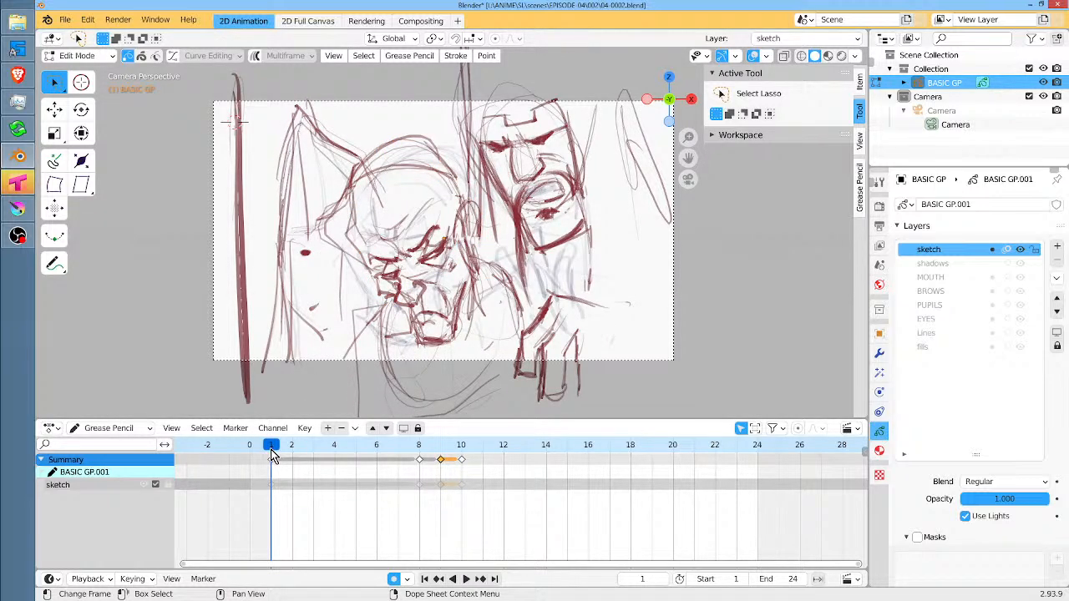
pyautogui.press('space')
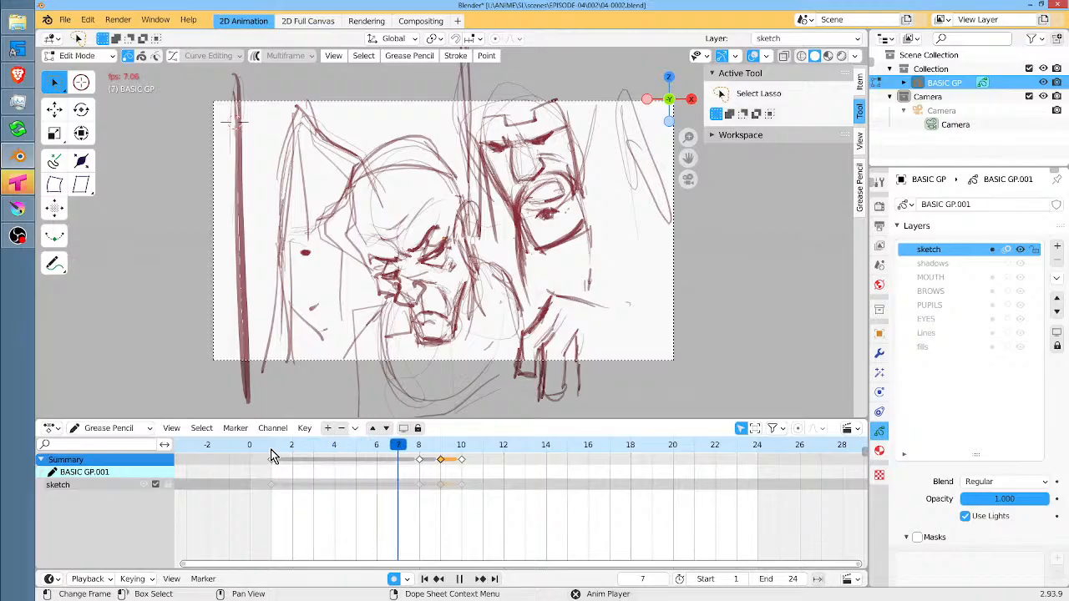
pyautogui.press('space')
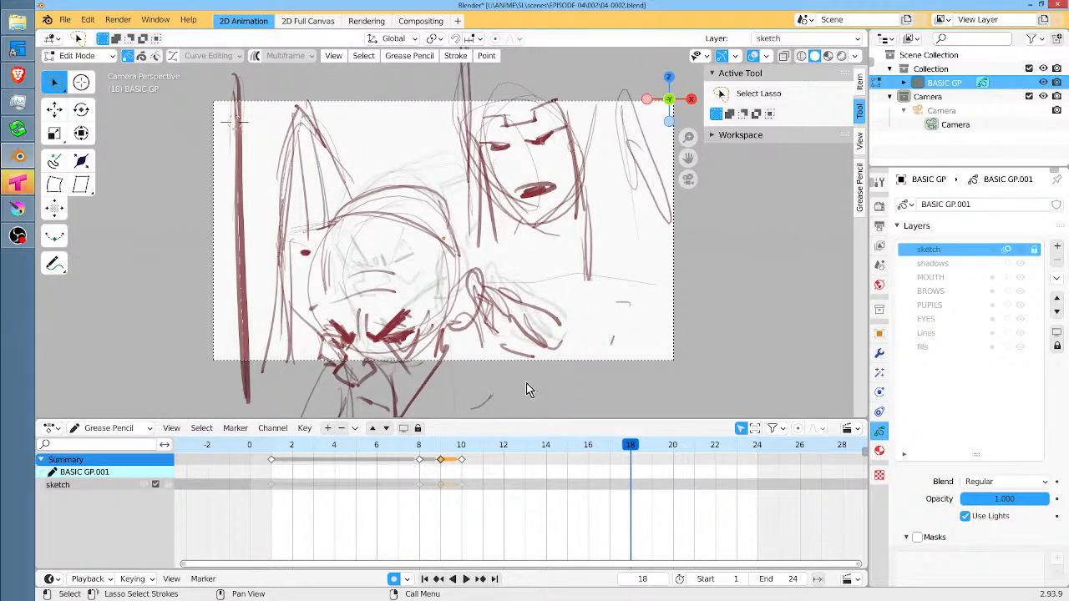
pyautogui.press('space')
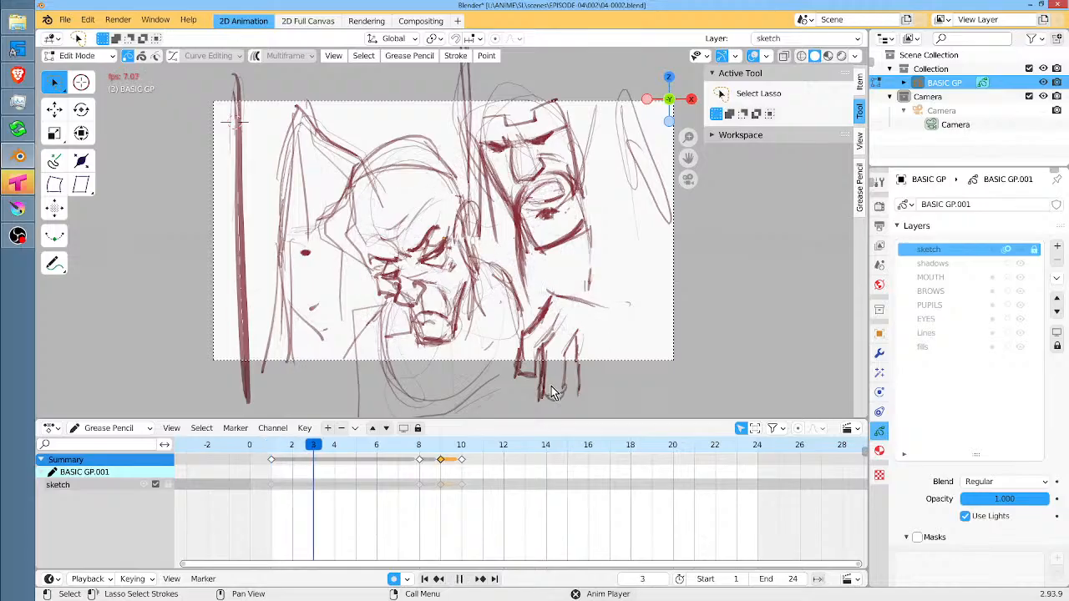
pyautogui.press('space')
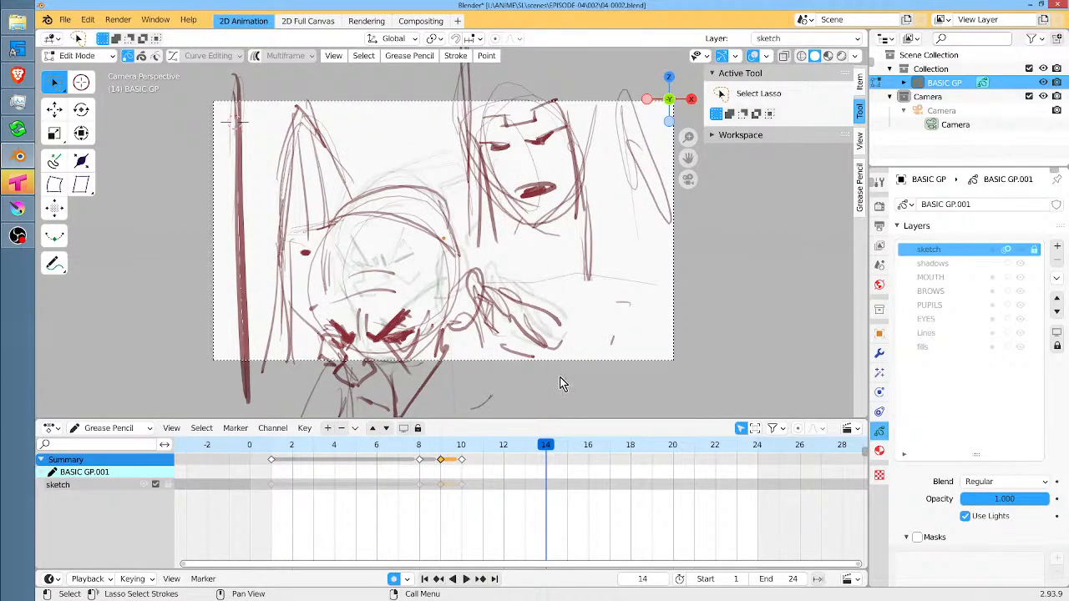
pyautogui.hotkey('shift', 'Left')
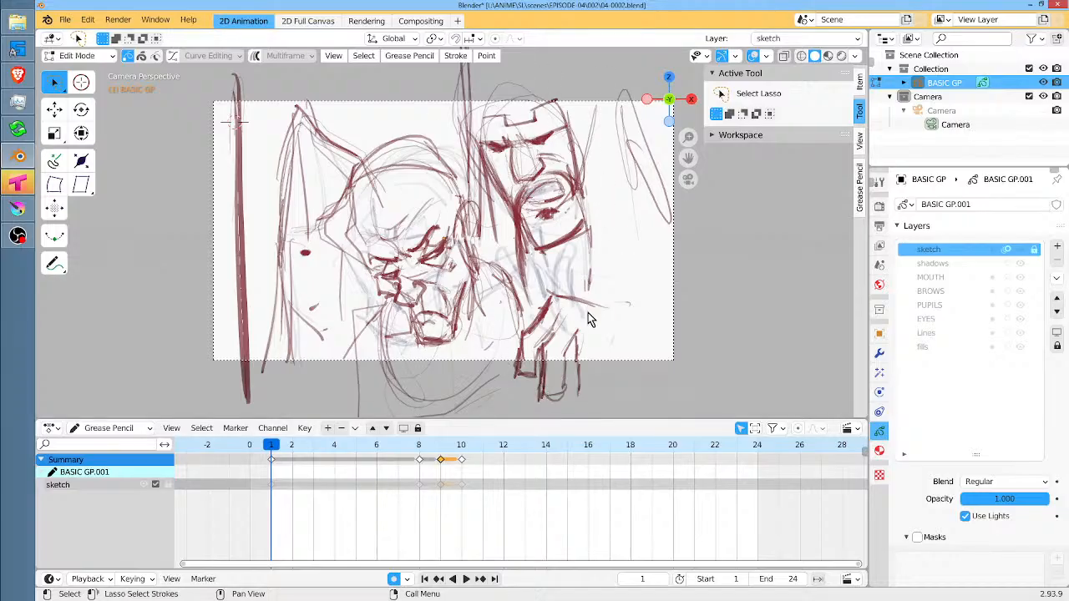
pyautogui.press('space')
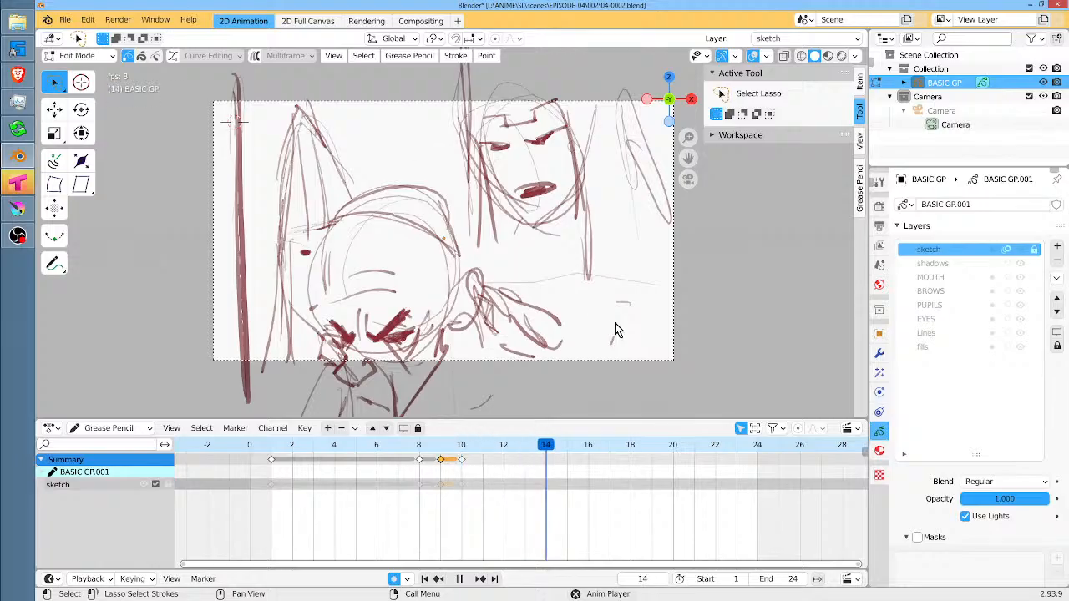
pyautogui.press('space')
# Go to frame 10 and unlock the sketch layer for editing.
pyautogui.click(460, 454)
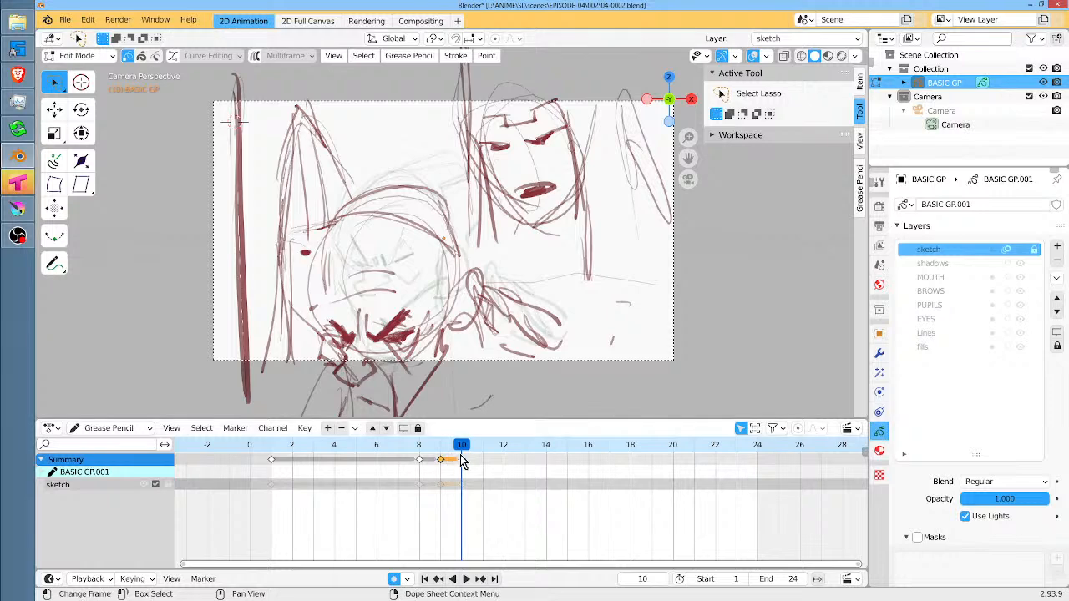
pyautogui.moveTo(461, 454)
pyautogui.mouseDown()
pyautogui.moveTo(422, 454)
pyautogui.moveTo(461, 454)
pyautogui.mouseUp()
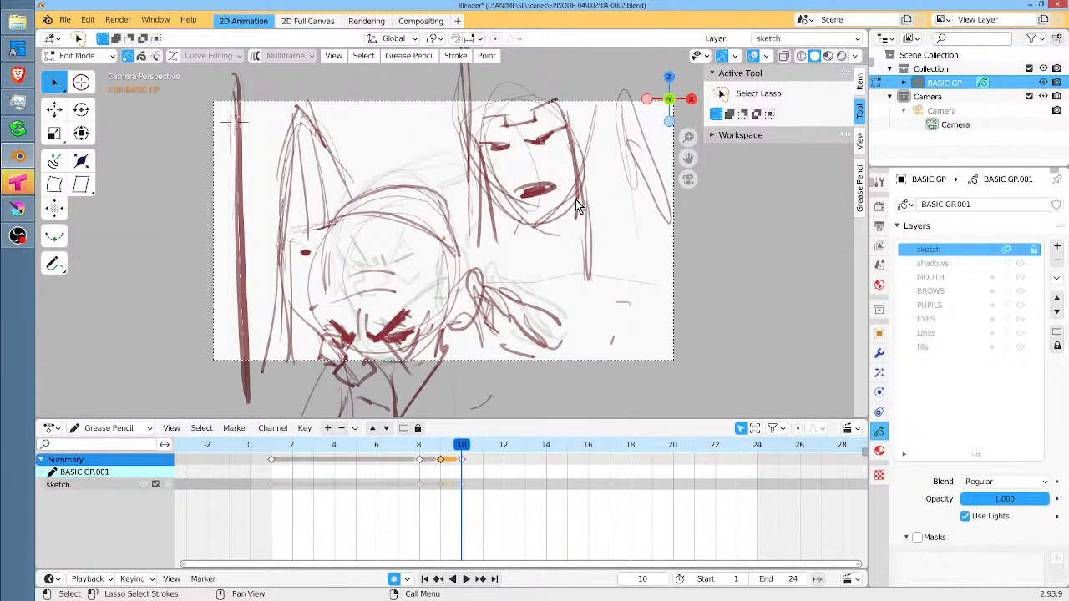
pyautogui.press('Tab')
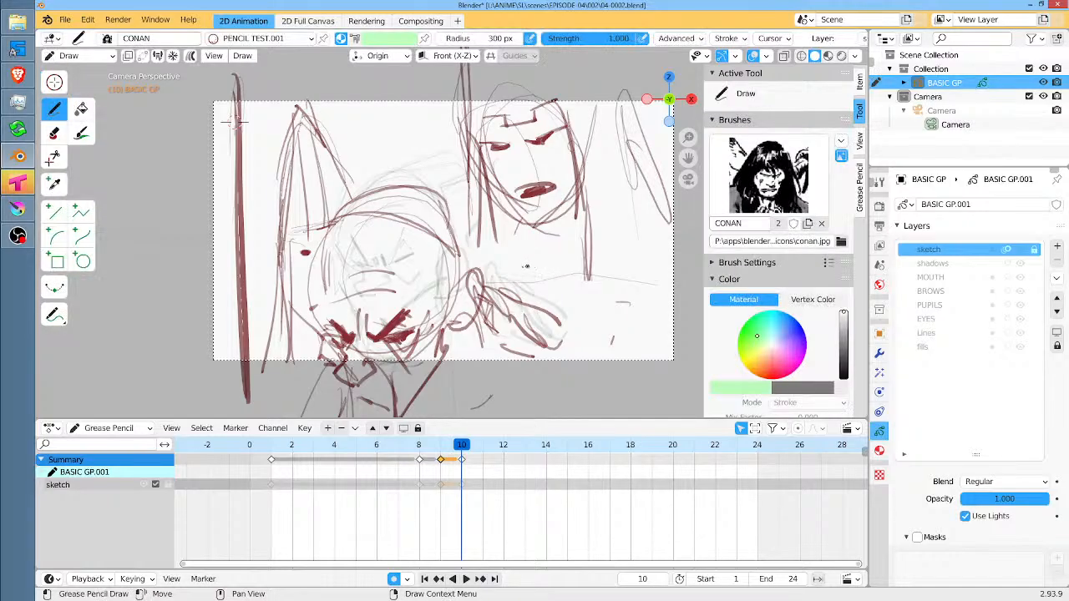
pyautogui.click(485, 261)
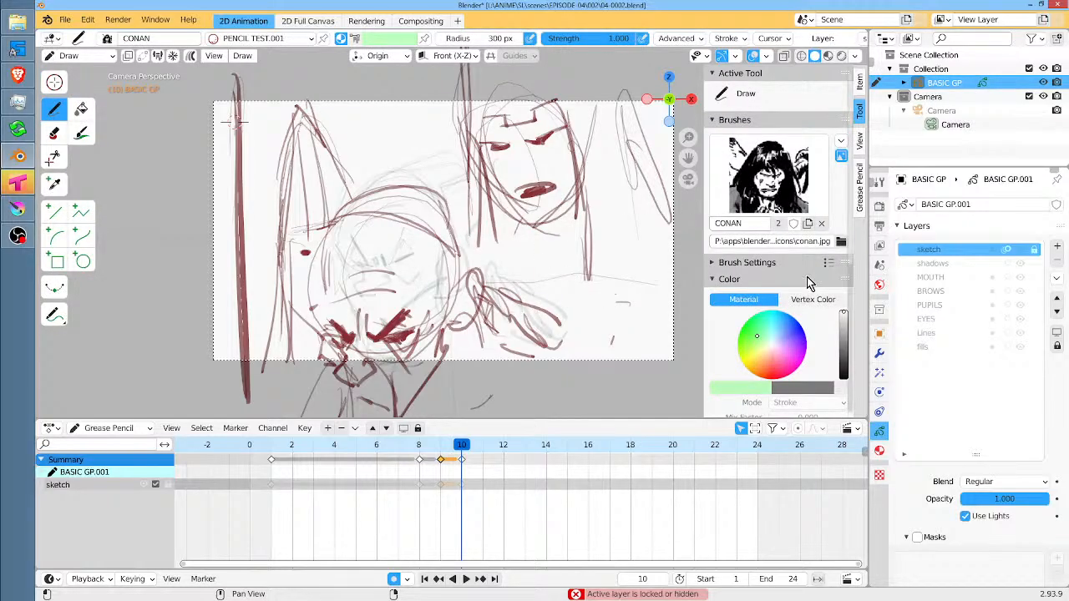
pyautogui.click(595, 299)
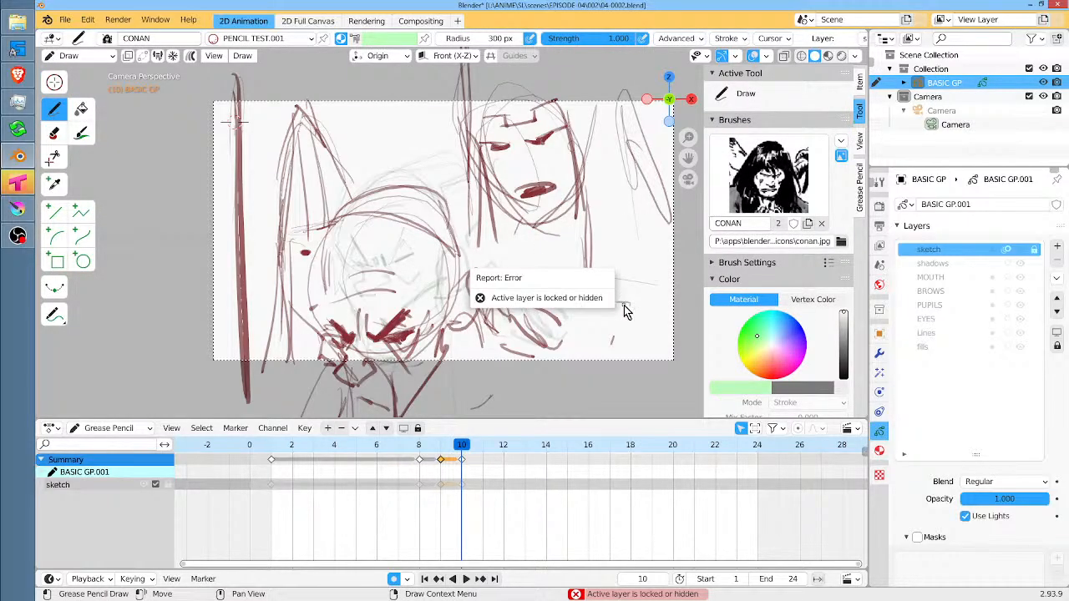
pyautogui.click(1034, 251)
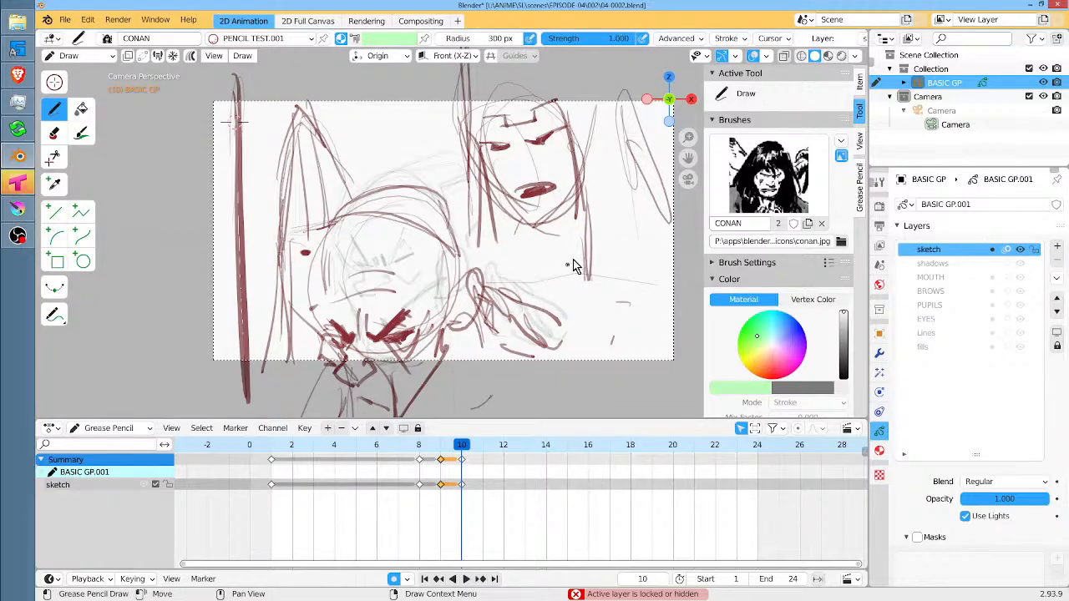
# On frame 10, scale up the selected hand strokes by about 1.4, rotate them more upright and move them below the upper face.
pyautogui.press('Tab')
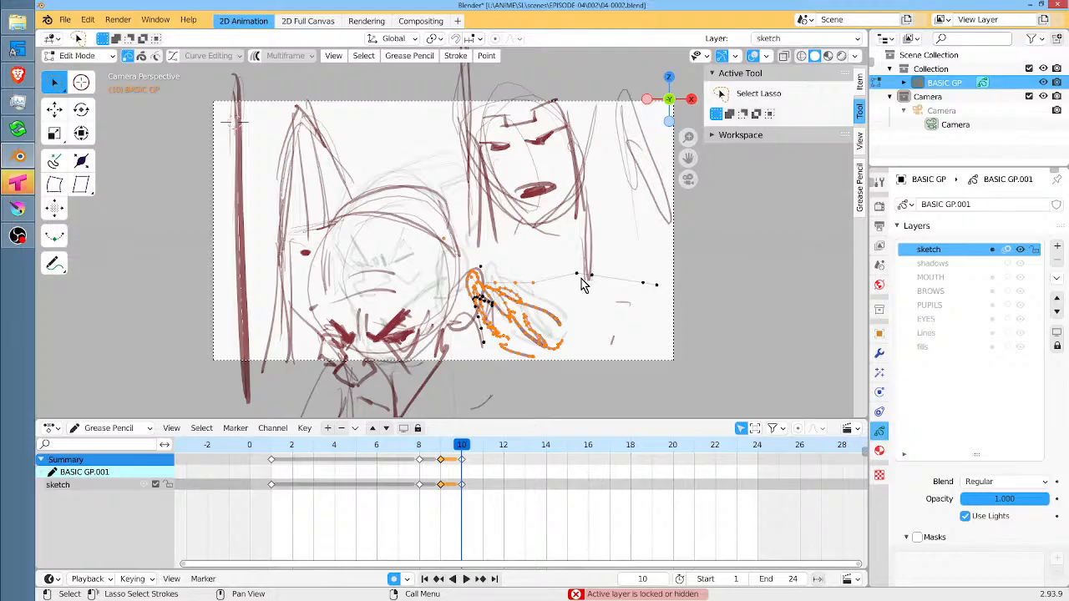
pyautogui.press('s')
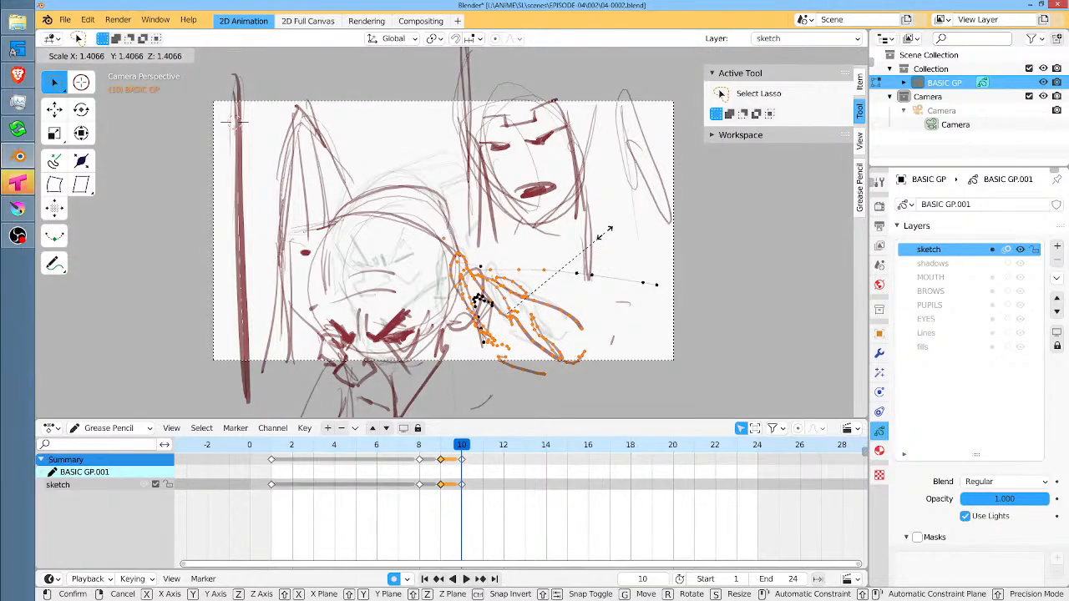
pyautogui.click(607, 238)
pyautogui.press('r')
pyautogui.click(629, 285)
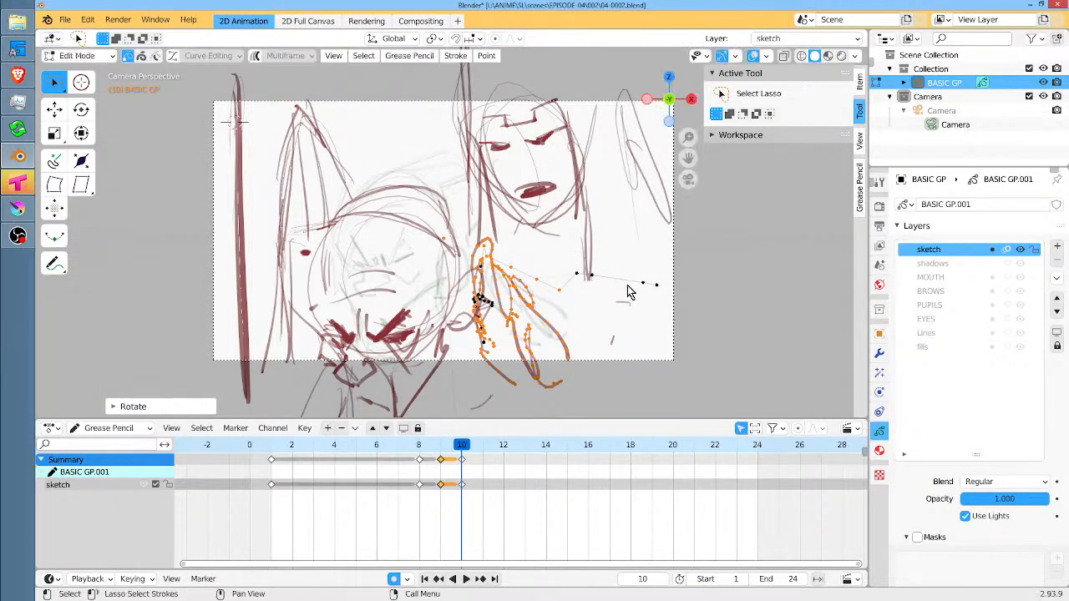
pyautogui.press('g')
pyautogui.click(666, 268)
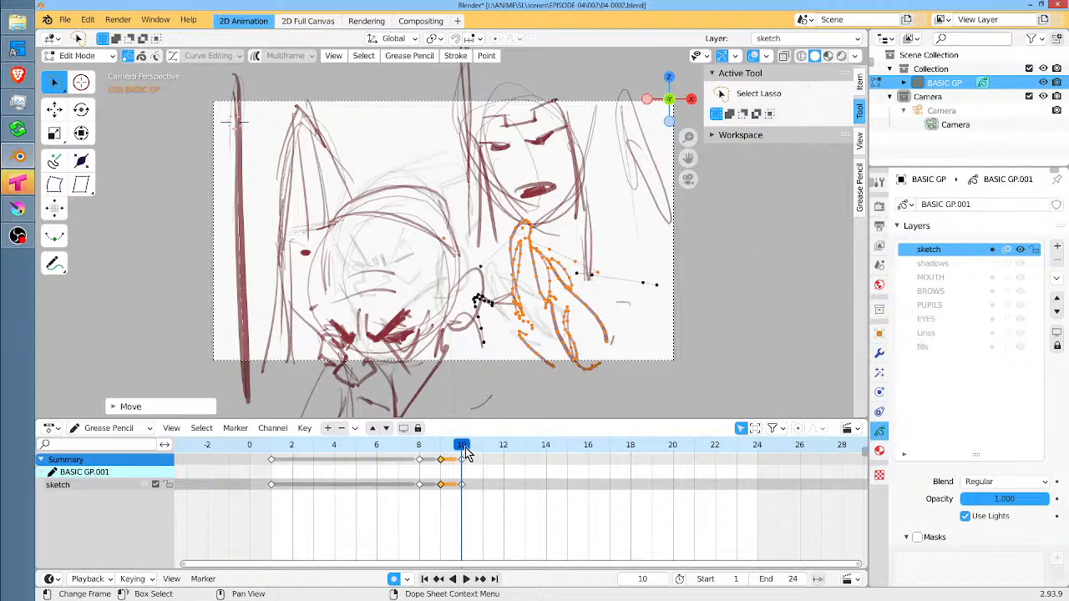
# On frame 11, rotate and resize the selected hand strokes, then move them out to the camera frame's right edge.
pyautogui.moveTo(464, 445); pyautogui.dragTo(482, 445)
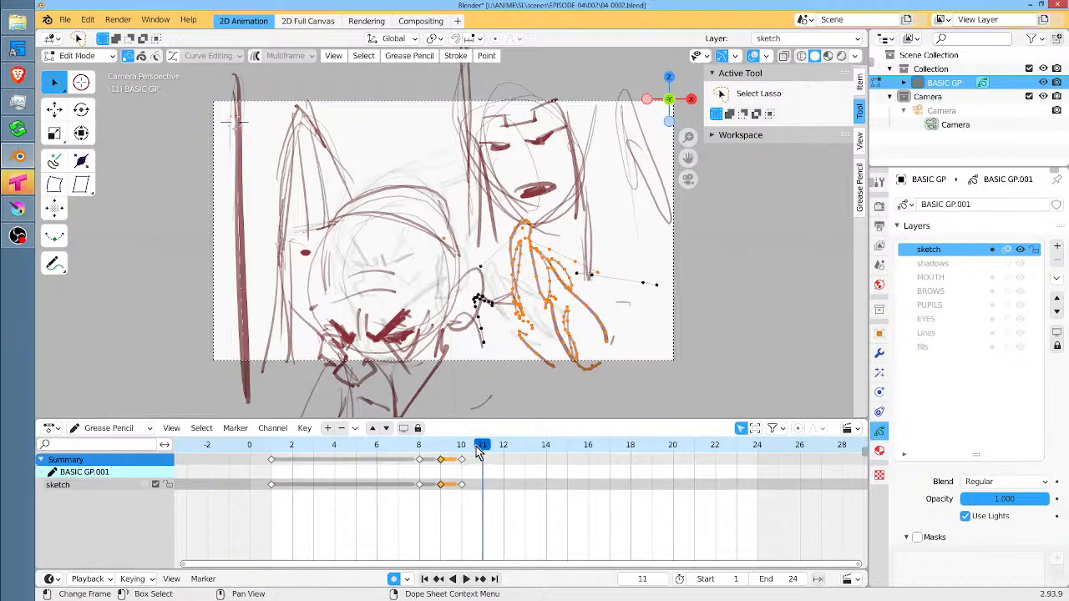
pyautogui.press('r')
pyautogui.click(598, 284)
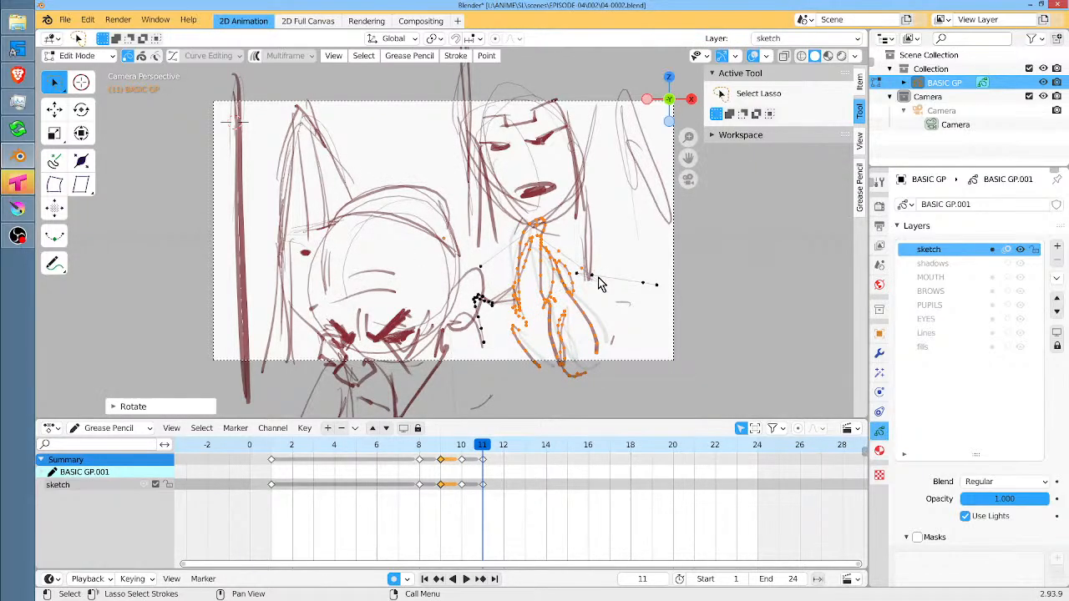
pyautogui.press('s')
pyautogui.click(613, 285)
pyautogui.press('g')
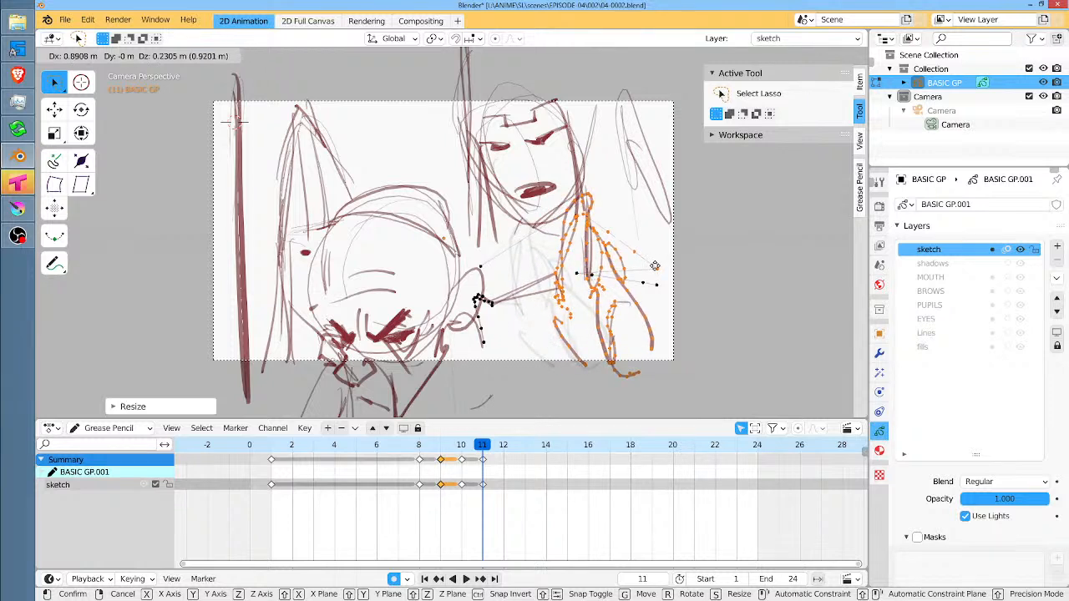
pyautogui.click(698, 256)
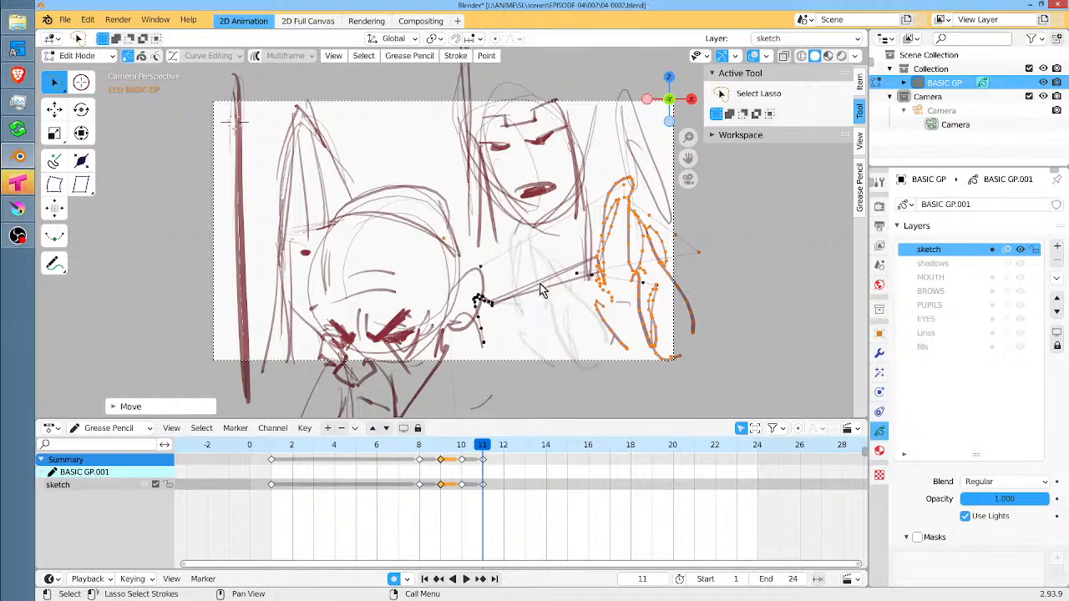
# Lock the sketch layer and play back the animation from frame 1 to check the hand's new swing.
pyautogui.click(270, 447)
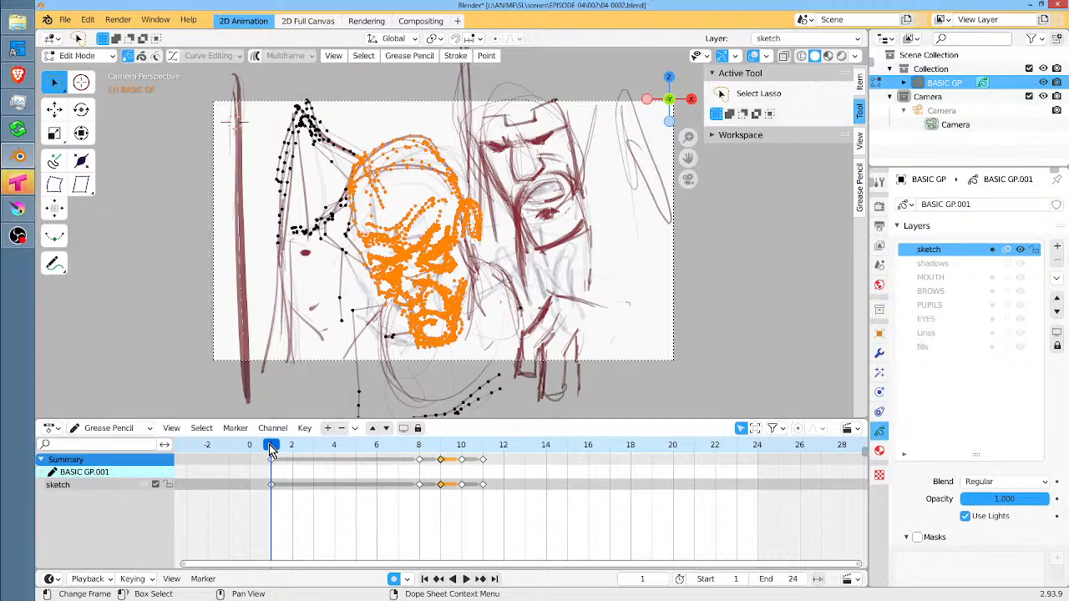
pyautogui.press('Delete')
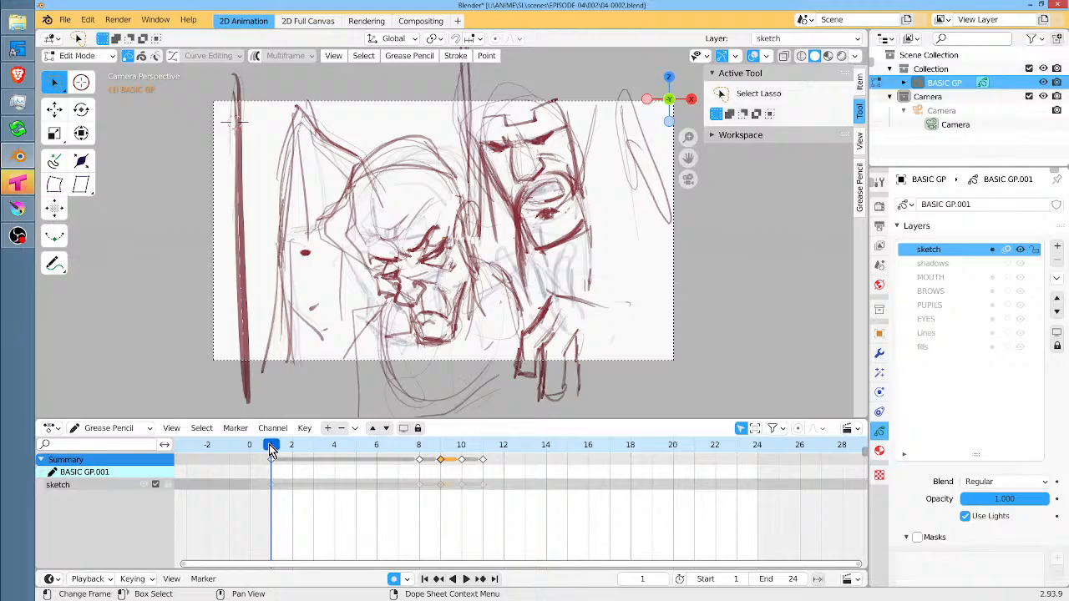
pyautogui.press('space')
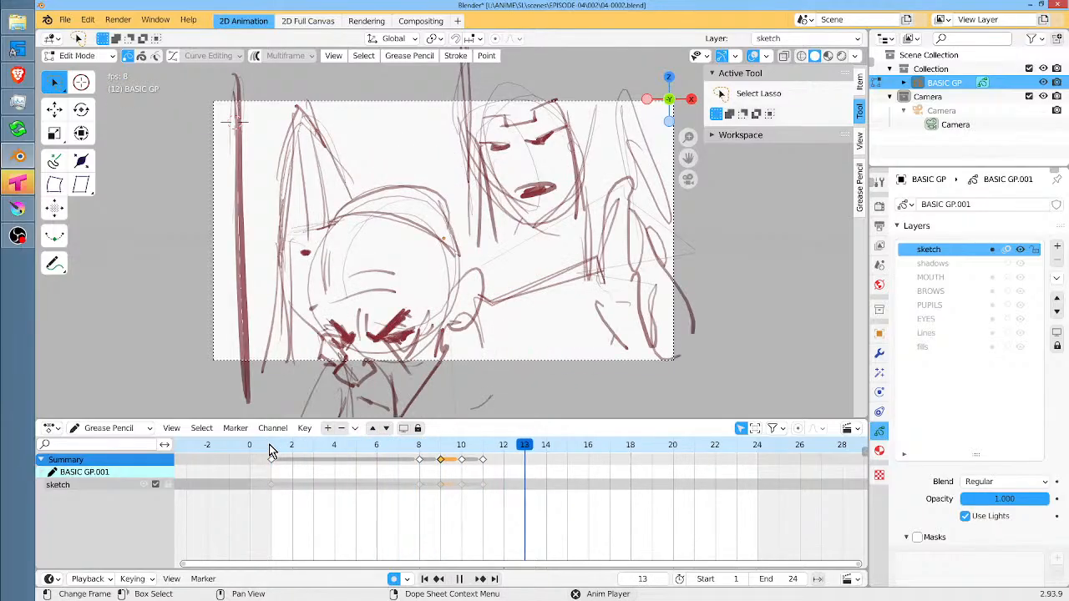
pyautogui.press('Escape')
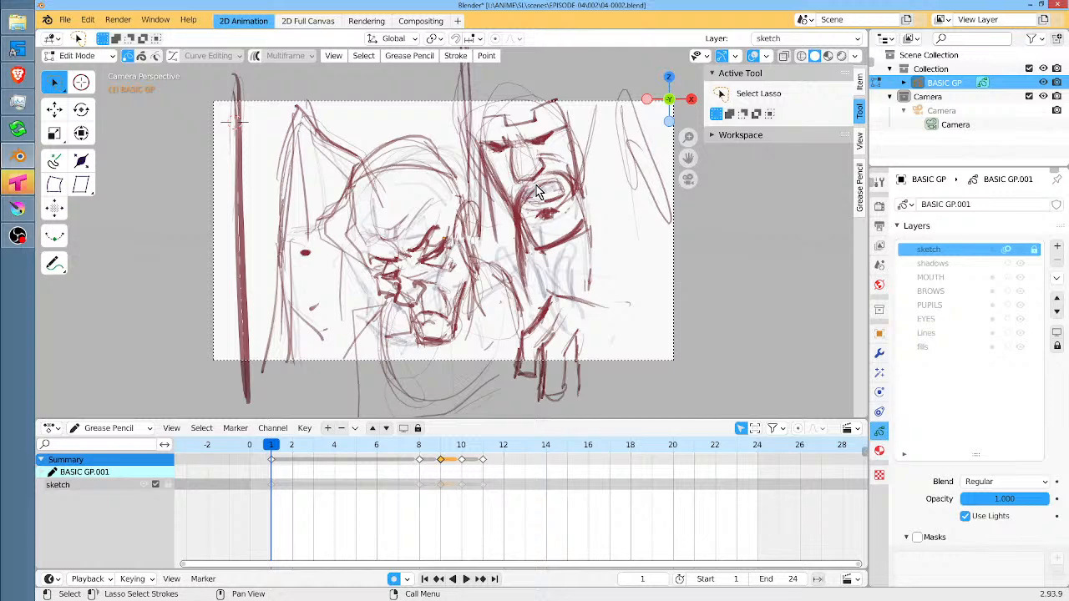
pyautogui.press('space')
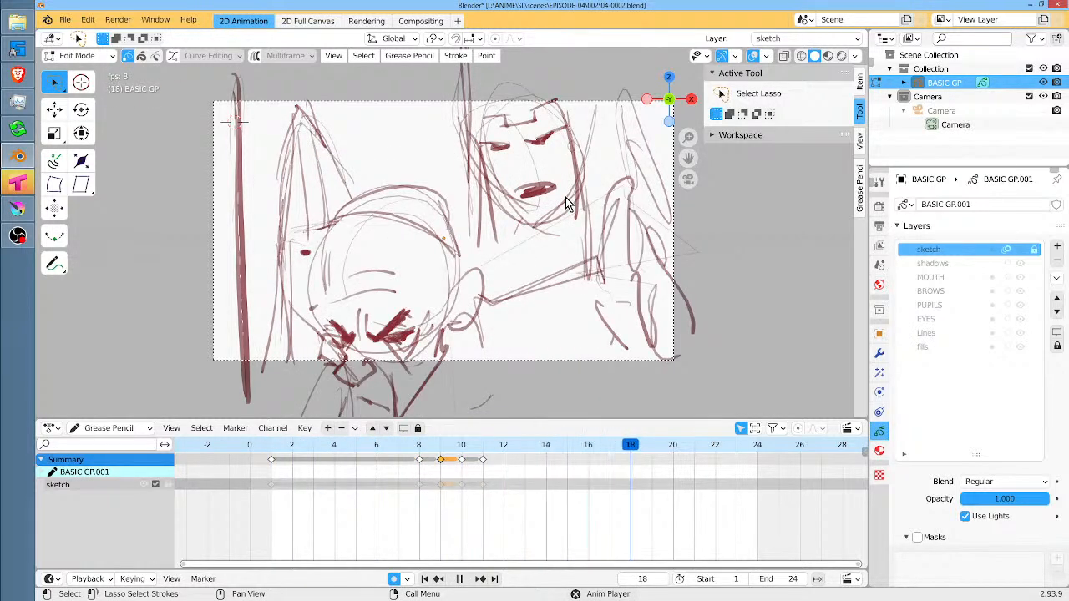
pyautogui.press('space')
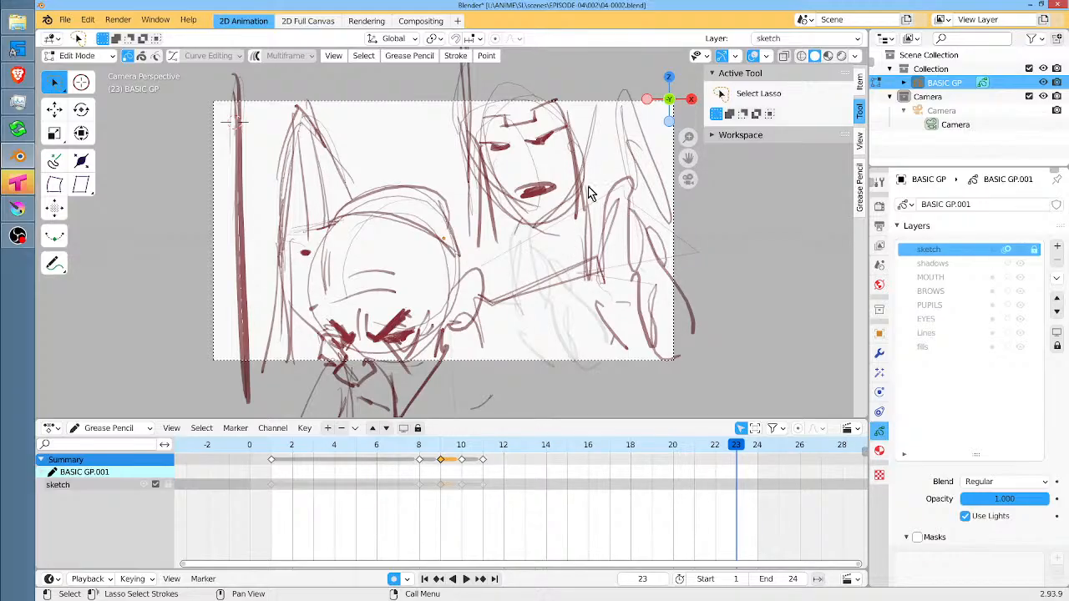
# Replay the animation from frame 1 and scrub through the opening frames up to frame 8 to examine the motion.
pyautogui.click(273, 444)
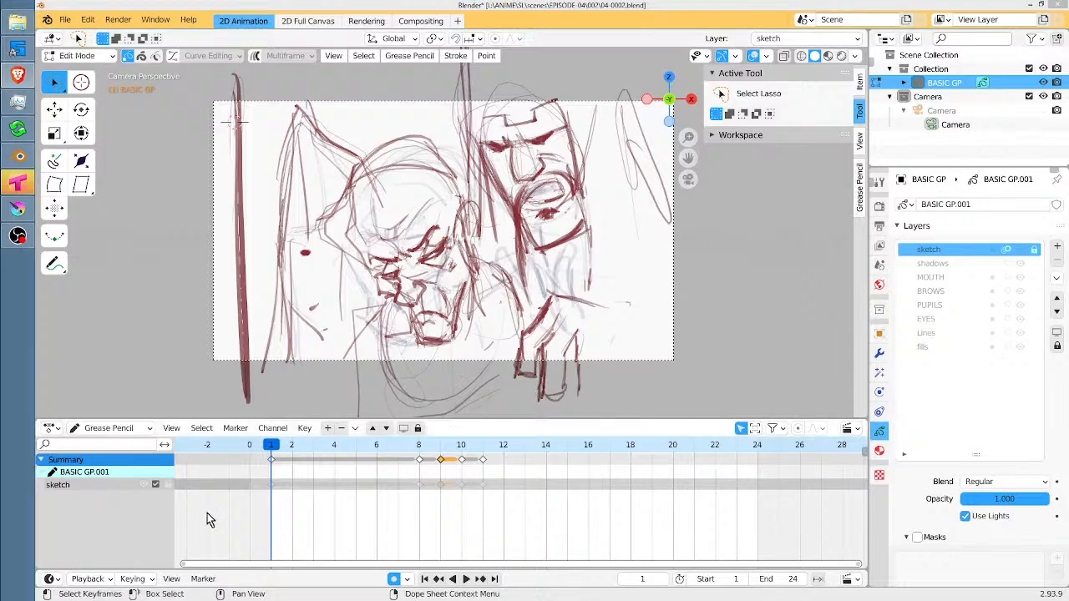
pyautogui.press('space')
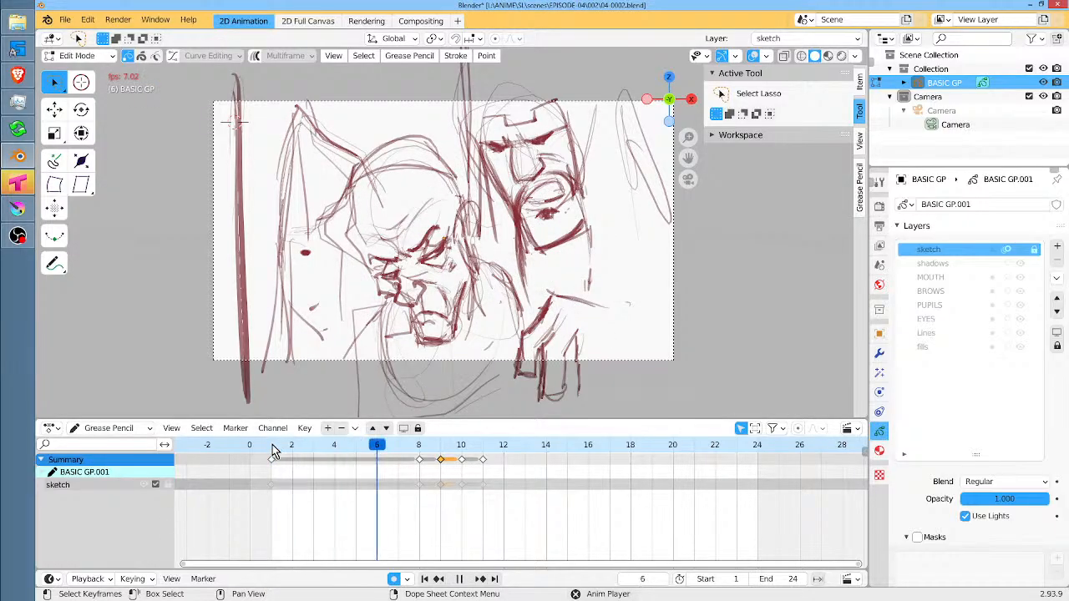
pyautogui.press('space')
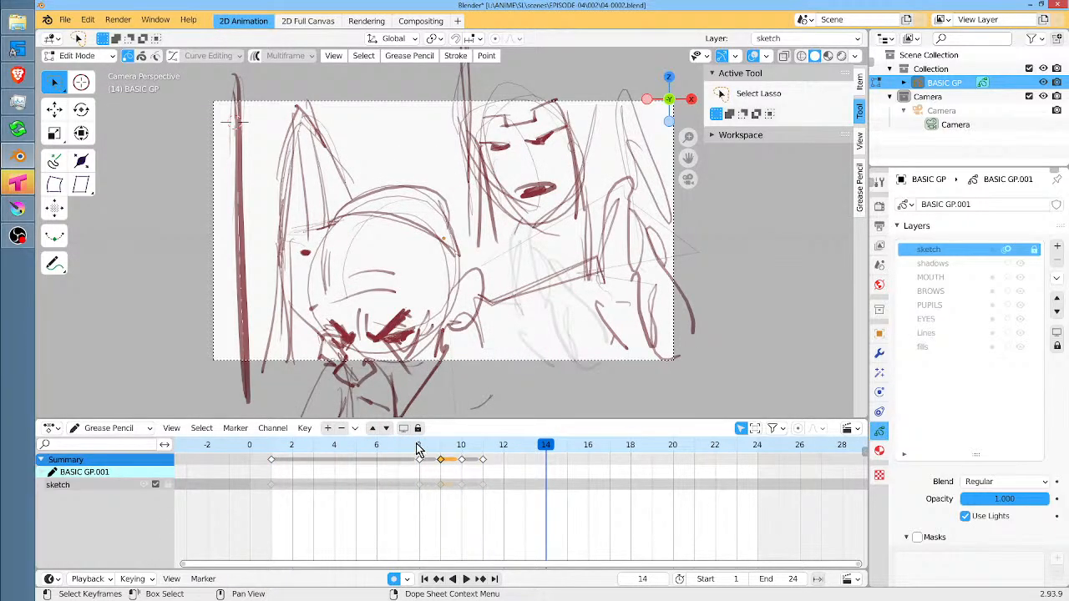
pyautogui.moveTo(418, 448)
pyautogui.mouseDown()
pyautogui.moveTo(438, 450)
pyautogui.moveTo(314, 449)
pyautogui.mouseUp()
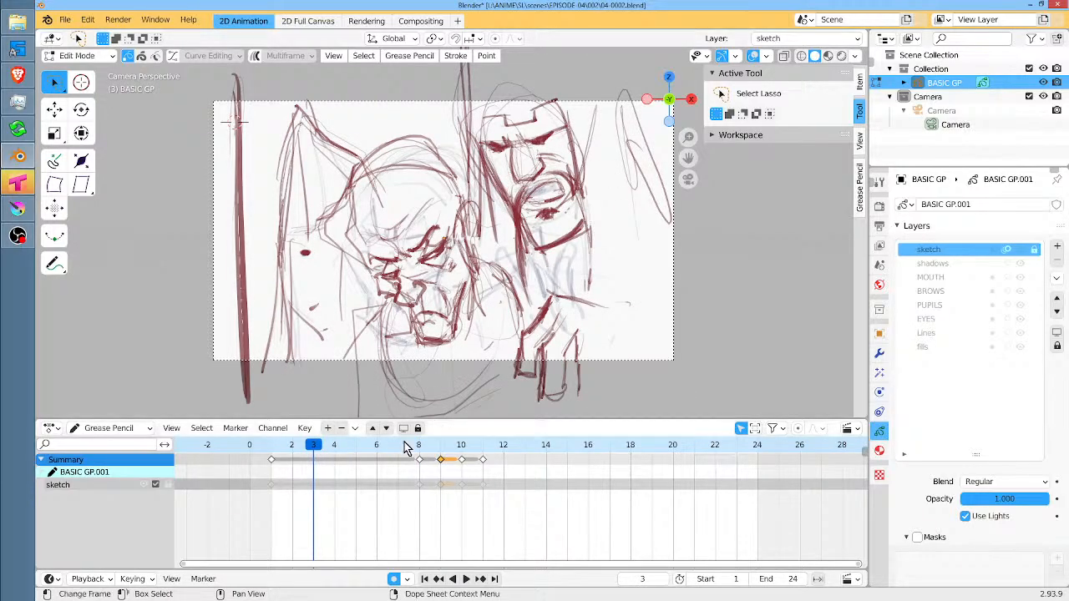
pyautogui.moveTo(351, 449)
pyautogui.mouseDown()
pyautogui.moveTo(440, 451)
pyautogui.moveTo(302, 453)
pyautogui.mouseUp()
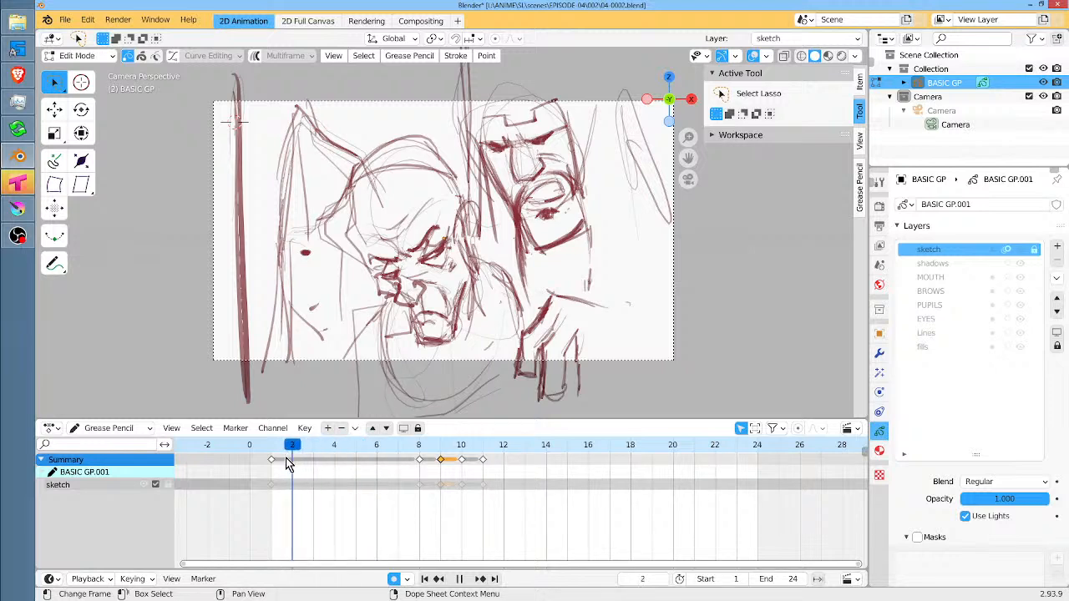
pyautogui.moveTo(287, 465); pyautogui.dragTo(422, 470)
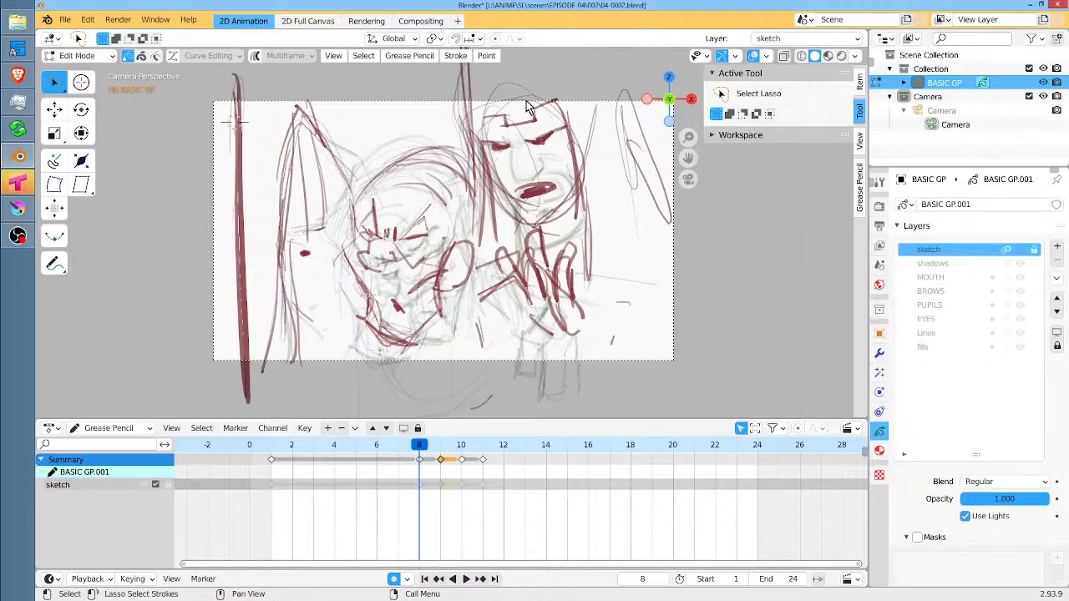
# Unlock the sketch layer in Draw mode and erase the upper face's eyes and mouth on frame 8.
pyautogui.press('Tab')
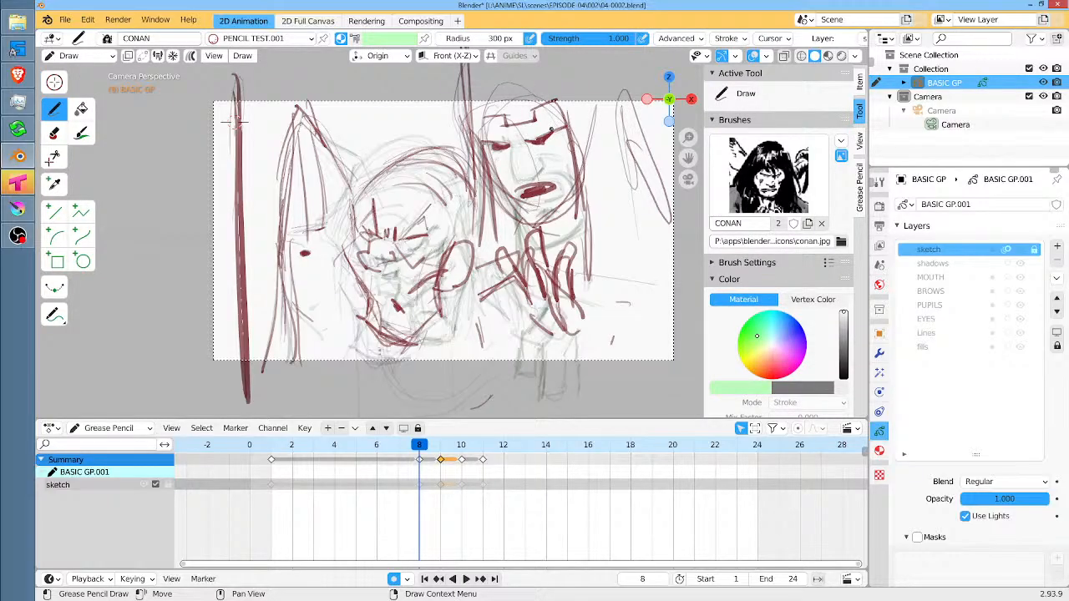
pyautogui.moveTo(551, 132); pyautogui.dragTo(557, 129)
pyautogui.keyDown('ctrl'); pyautogui.click(559, 138); pyautogui.keyUp('ctrl')
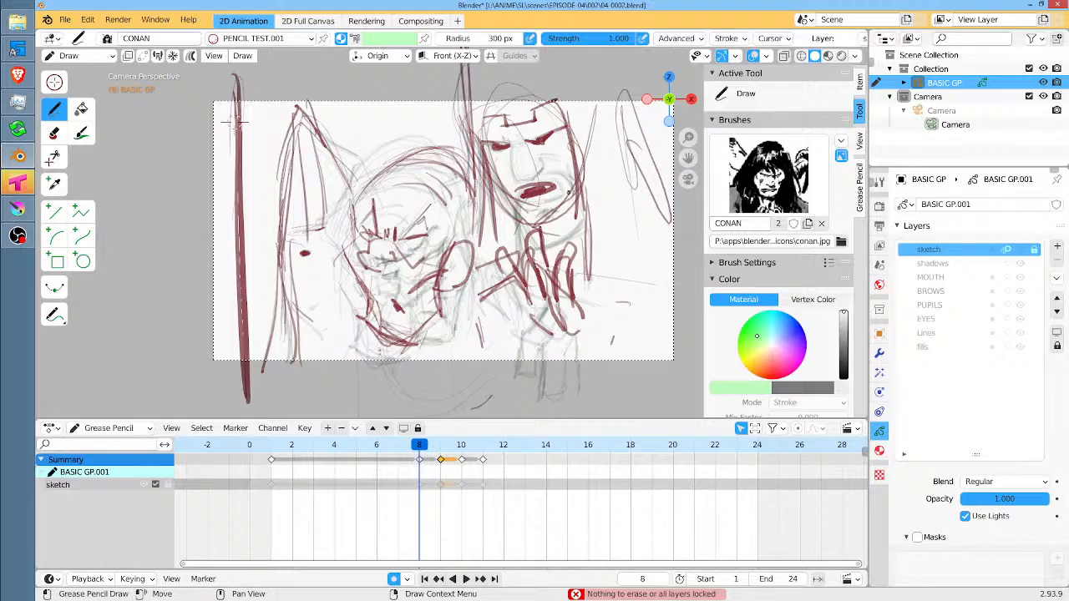
pyautogui.click(1034, 250)
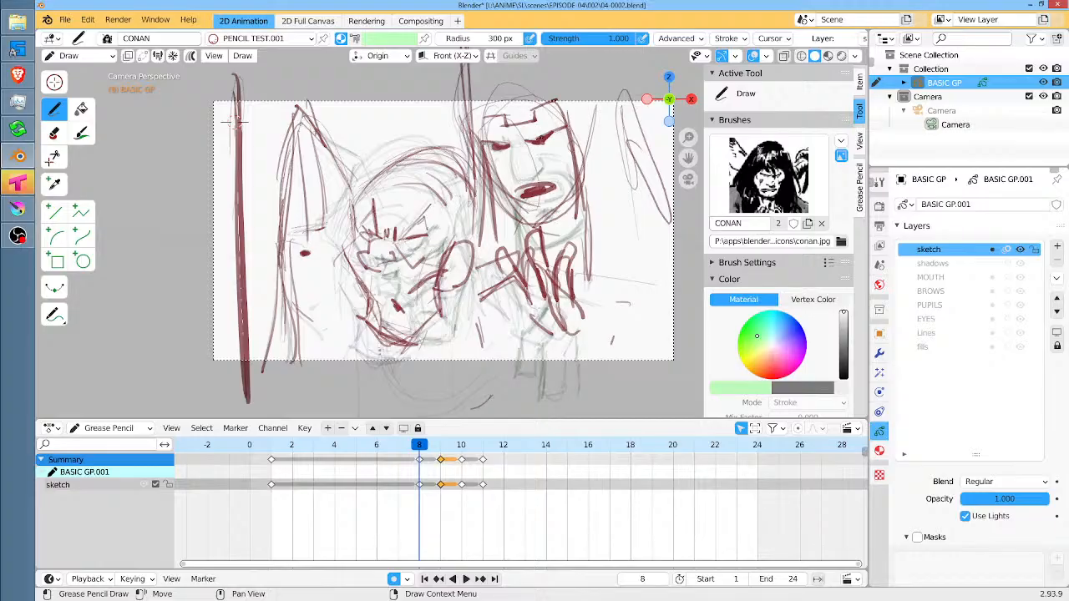
pyautogui.moveTo(548, 142)
pyautogui.mouseDown()
pyautogui.moveTo(551, 163)
pyautogui.moveTo(534, 138)
pyautogui.moveTo(527, 150)
pyautogui.moveTo(502, 144)
pyautogui.moveTo(559, 180)
pyautogui.moveTo(534, 200)
pyautogui.mouseUp()
# Erase the upper face's features on frames 9, 10 and 11.
pyautogui.click(440, 450)
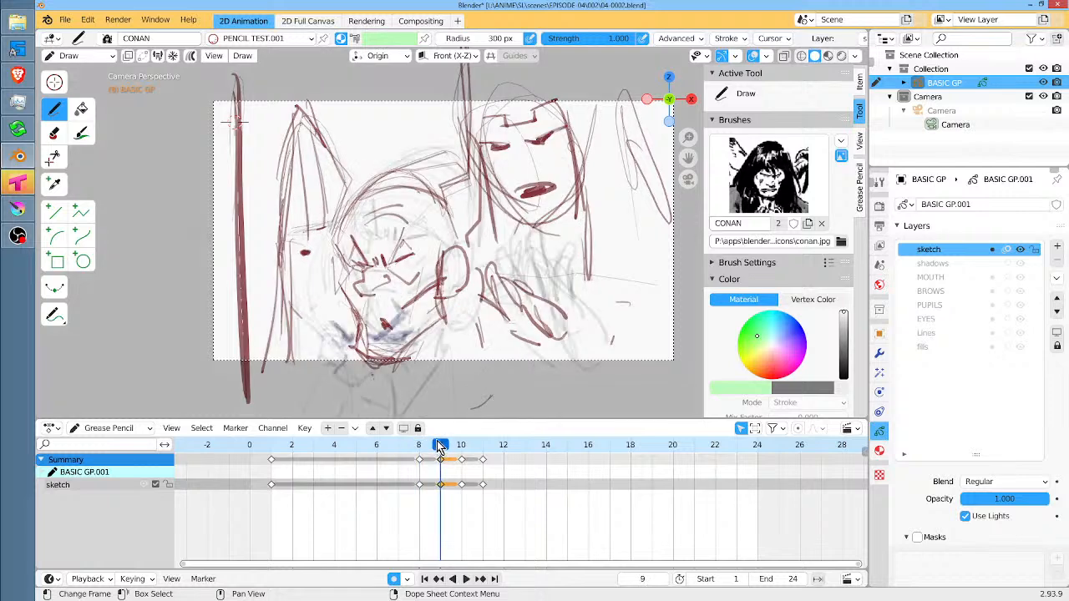
pyautogui.moveTo(534, 147)
pyautogui.mouseDown()
pyautogui.moveTo(501, 159)
pyautogui.moveTo(543, 188)
pyautogui.moveTo(551, 171)
pyautogui.mouseUp()
pyautogui.click(463, 444)
pyautogui.moveTo(556, 125)
pyautogui.mouseDown()
pyautogui.moveTo(551, 142)
pyautogui.moveTo(501, 163)
pyautogui.moveTo(527, 193)
pyautogui.moveTo(518, 179)
pyautogui.moveTo(559, 200)
pyautogui.moveTo(506, 139)
pyautogui.moveTo(545, 172)
pyautogui.mouseUp()
pyautogui.click(484, 444)
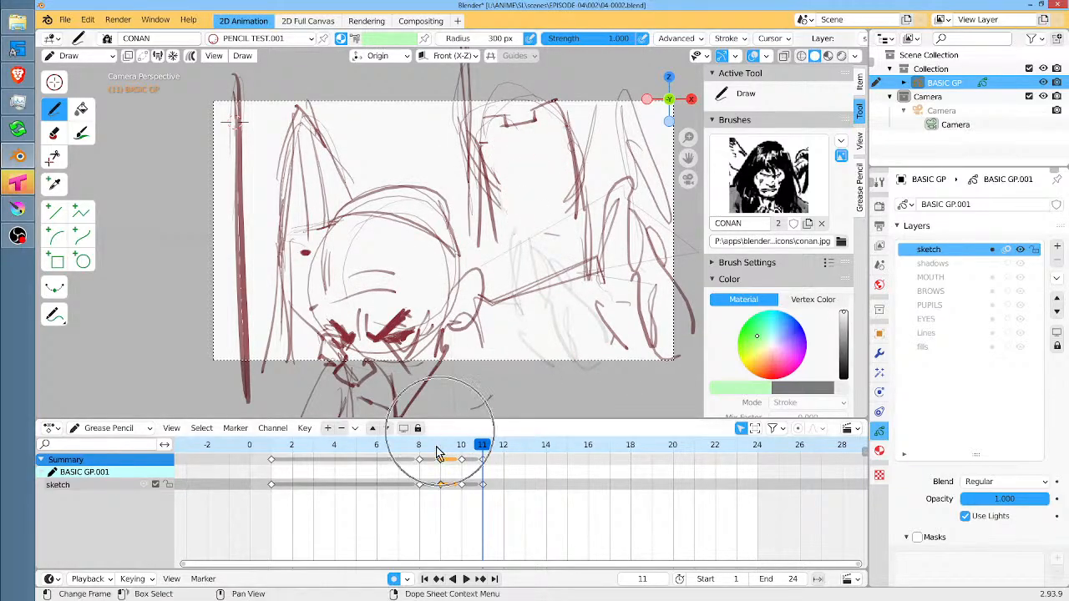
# Scrub and play between frames 7 and 9 to compare the upper head with the onion-skinned face, ending on frame 8.
pyautogui.moveTo(454, 445)
pyautogui.mouseDown()
pyautogui.moveTo(420, 445)
pyautogui.moveTo(460, 456)
pyautogui.moveTo(404, 460)
pyautogui.moveTo(418, 464)
pyautogui.moveTo(428, 450)
pyautogui.moveTo(481, 458)
pyautogui.moveTo(427, 462)
pyautogui.moveTo(460, 459)
pyautogui.moveTo(441, 465)
pyautogui.moveTo(440, 447)
pyautogui.moveTo(292, 460)
pyautogui.moveTo(490, 470)
pyautogui.moveTo(427, 482)
pyautogui.moveTo(481, 486)
pyautogui.moveTo(400, 483)
pyautogui.mouseUp()
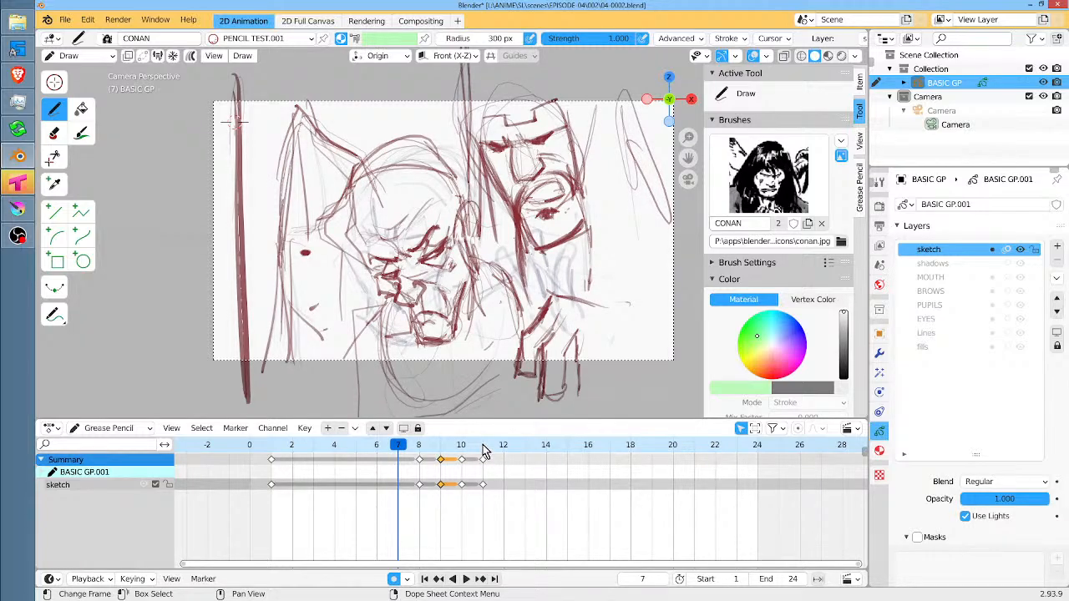
pyautogui.moveTo(401, 445)
pyautogui.mouseDown()
pyautogui.moveTo(376, 444)
pyautogui.moveTo(419, 451)
pyautogui.mouseUp()
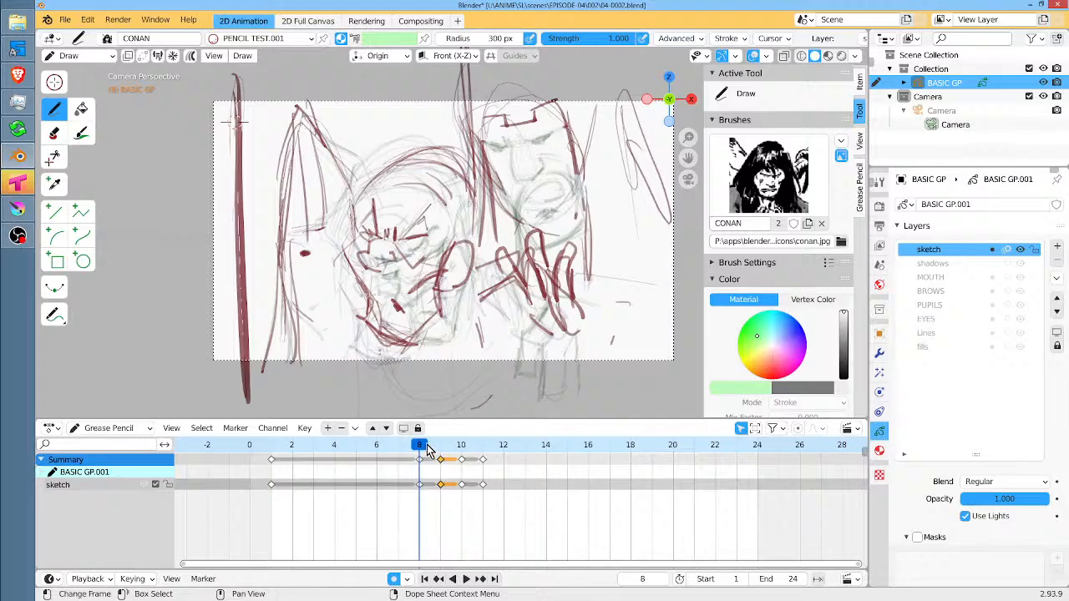
pyautogui.press('space')
pyautogui.moveTo(447, 451)
pyautogui.mouseDown()
pyautogui.moveTo(486, 453)
pyautogui.moveTo(426, 459)
pyautogui.moveTo(443, 462)
pyautogui.mouseUp()
pyautogui.press('space')
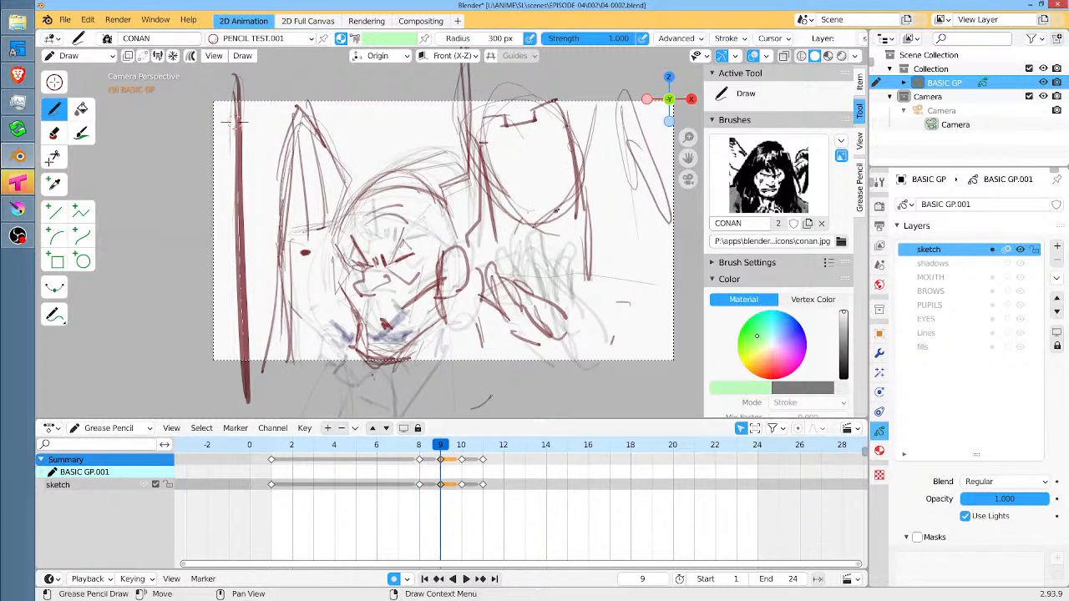
pyautogui.click(422, 446)
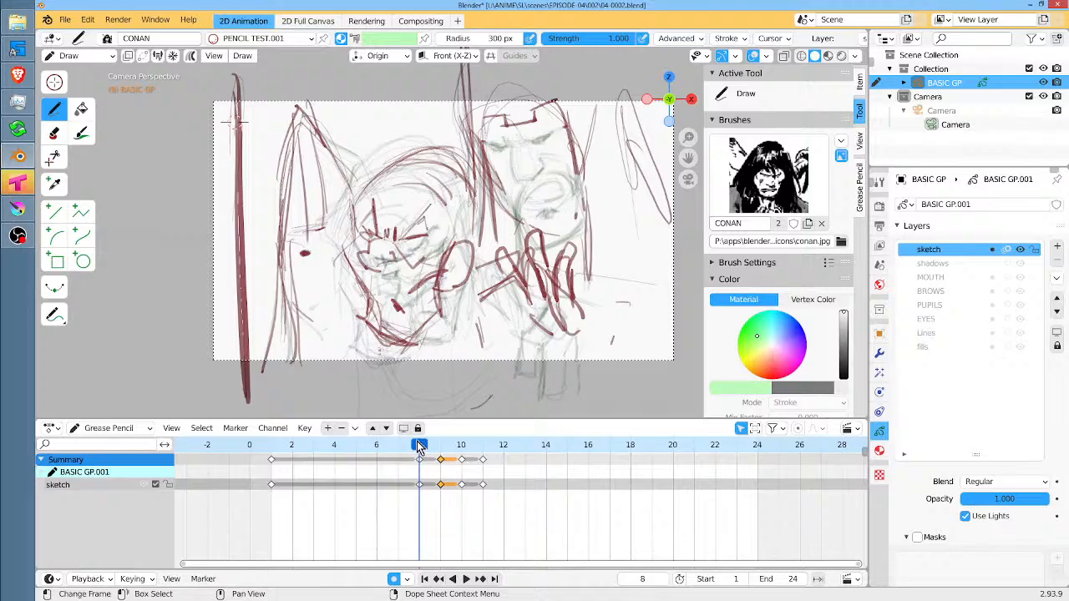
# Select the upper face's brows, eyes, nose, mouth and jaw strokes on frame 7 in Edit Mode and copy them.
pyautogui.moveTo(421, 444); pyautogui.dragTo(408, 446)
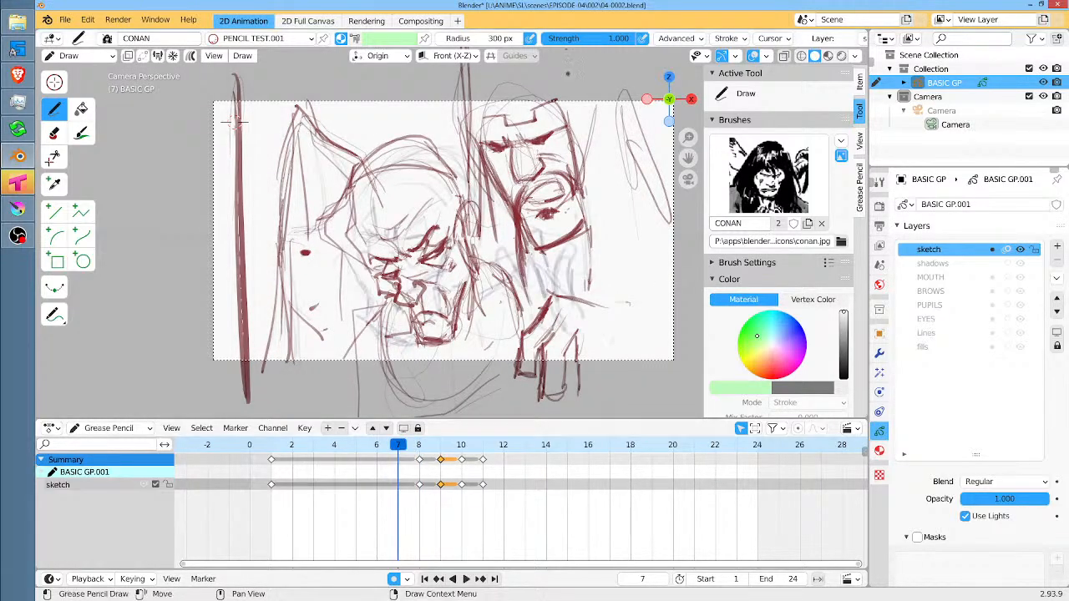
pyautogui.press('Tab')
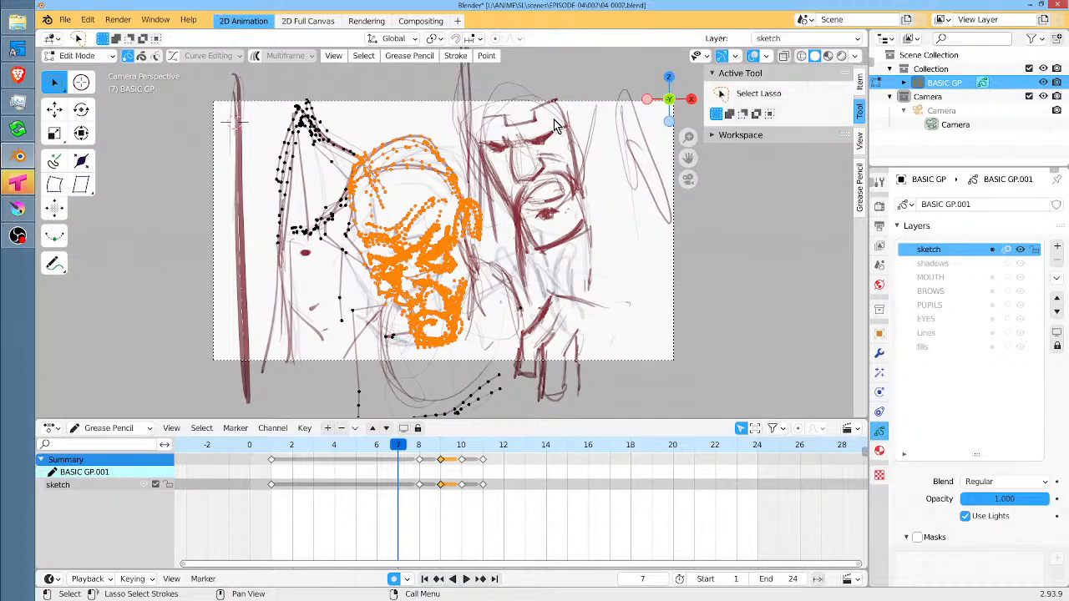
pyautogui.click(553, 120)
pyautogui.press('g')
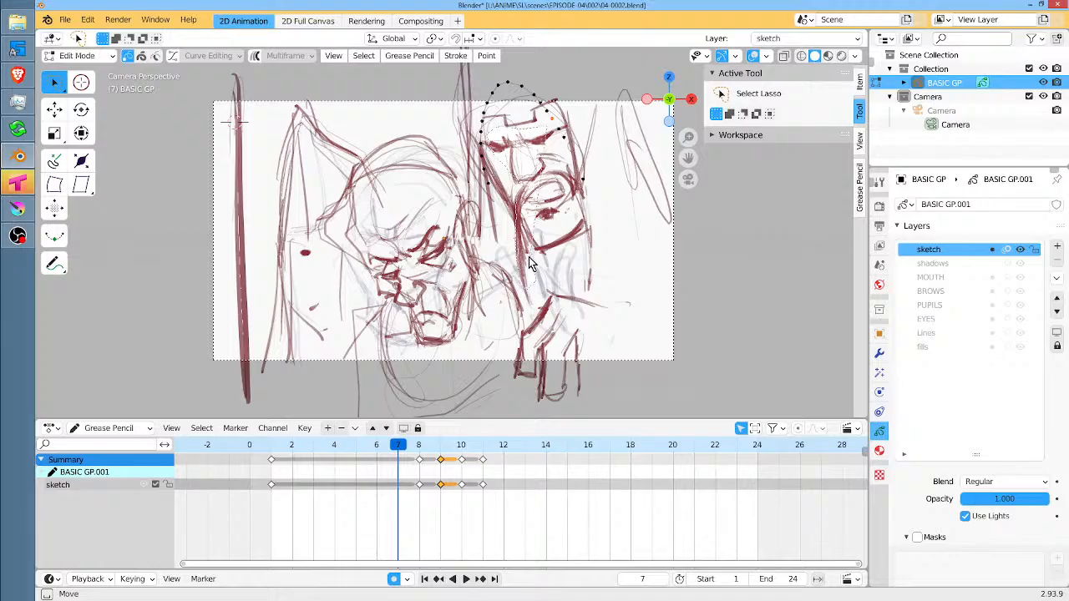
pyautogui.moveTo(549, 230)
pyautogui.mouseDown()
pyautogui.moveTo(576, 209)
pyautogui.moveTo(565, 125)
pyautogui.mouseUp()
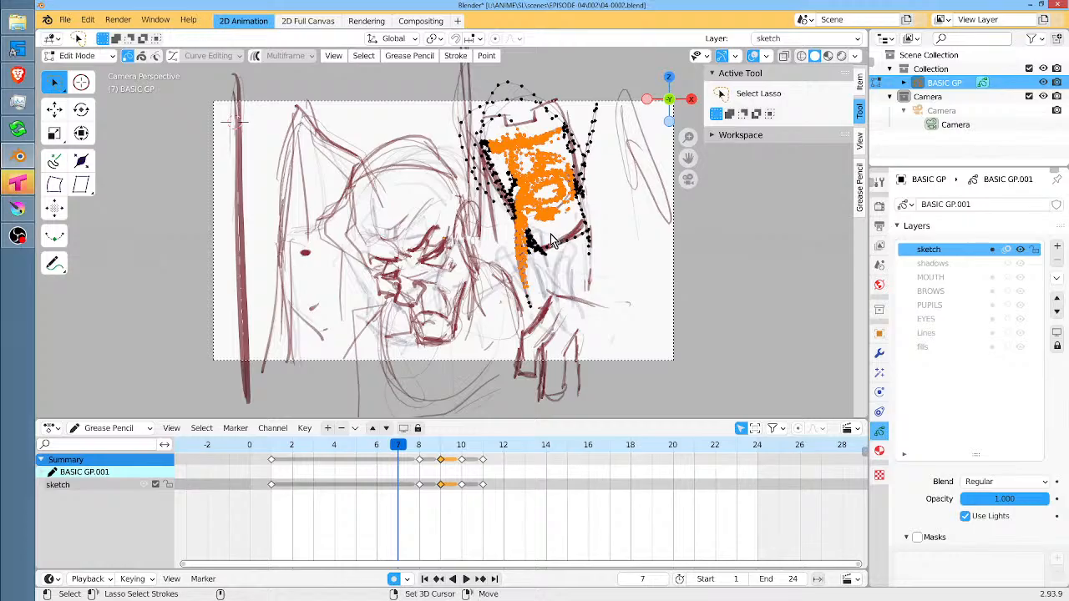
pyautogui.moveTo(548, 235)
pyautogui.mouseDown()
pyautogui.moveTo(558, 255)
pyautogui.moveTo(585, 215)
pyautogui.mouseUp()
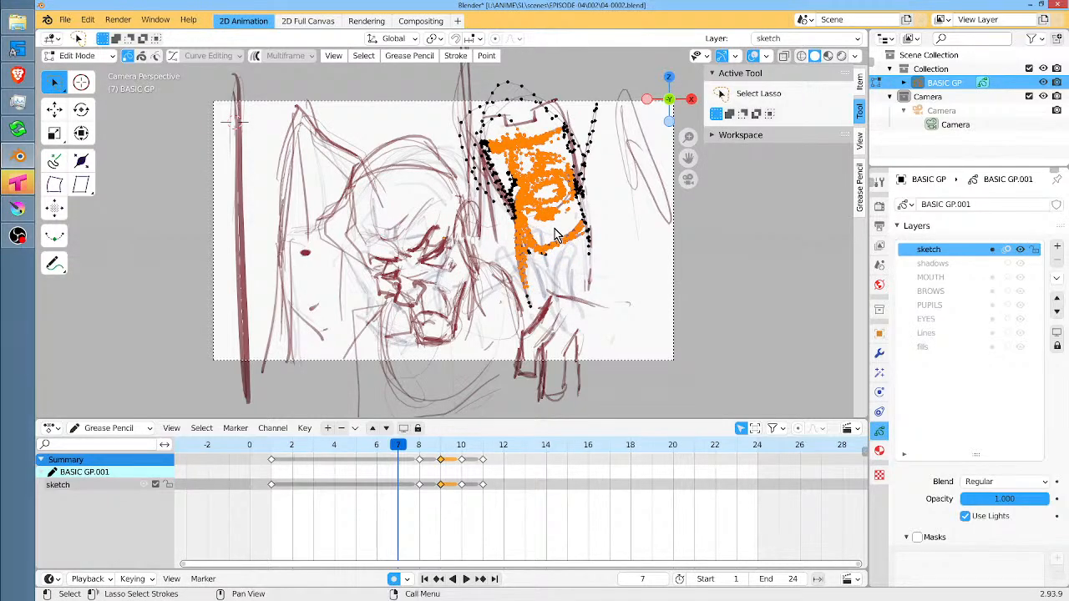
# Paste the copied upper face strokes into frames 8, 9, 10 and 11.
pyautogui.click(418, 448)
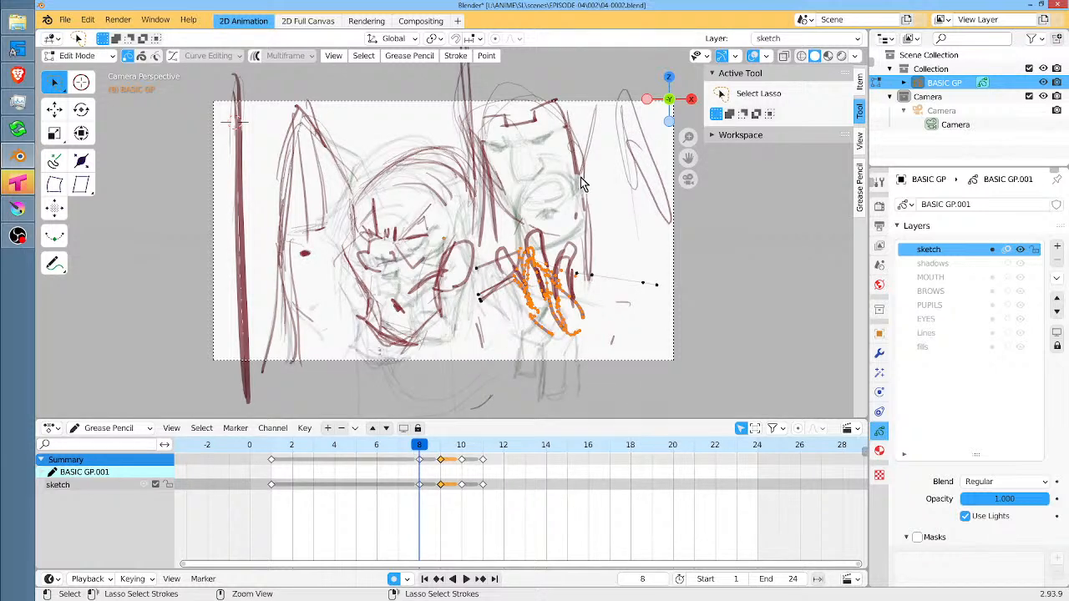
pyautogui.hotkey('ctrl', 'v')
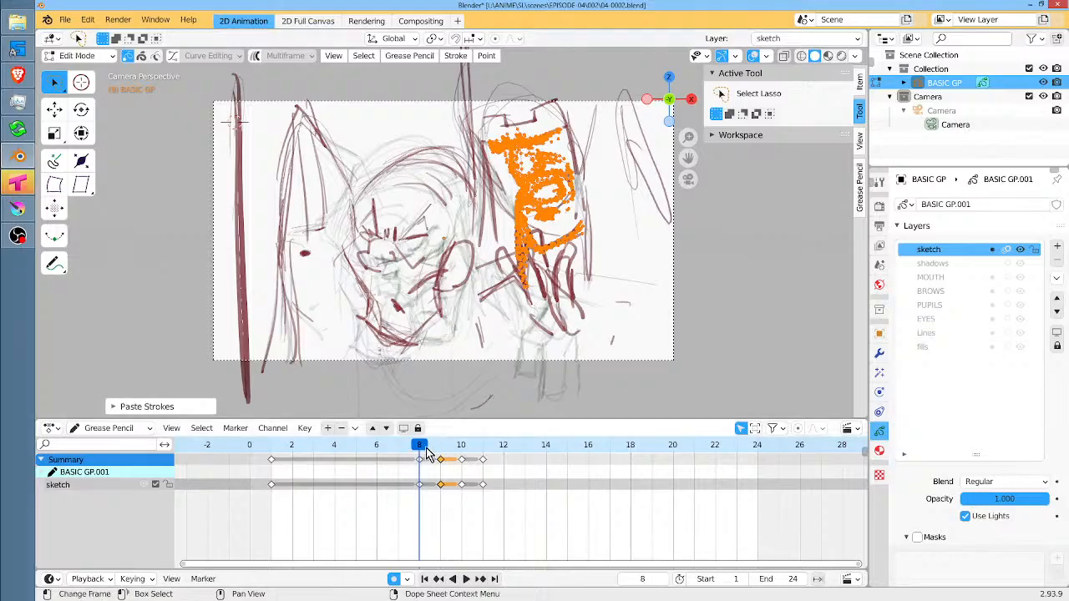
pyautogui.moveTo(421, 451); pyautogui.dragTo(441, 449)
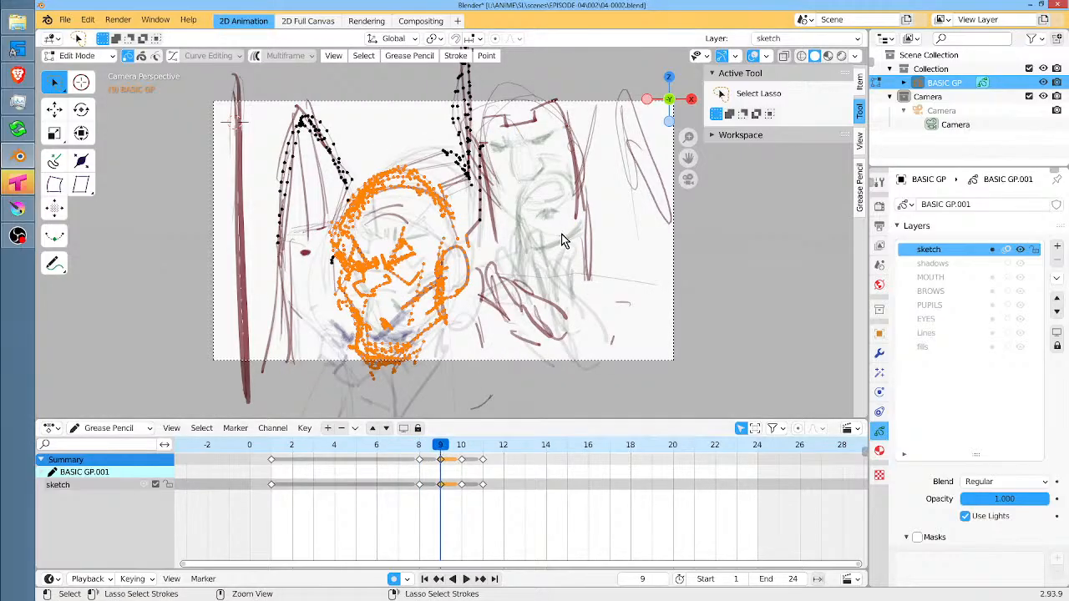
pyautogui.hotkey('ctrl', 'v')
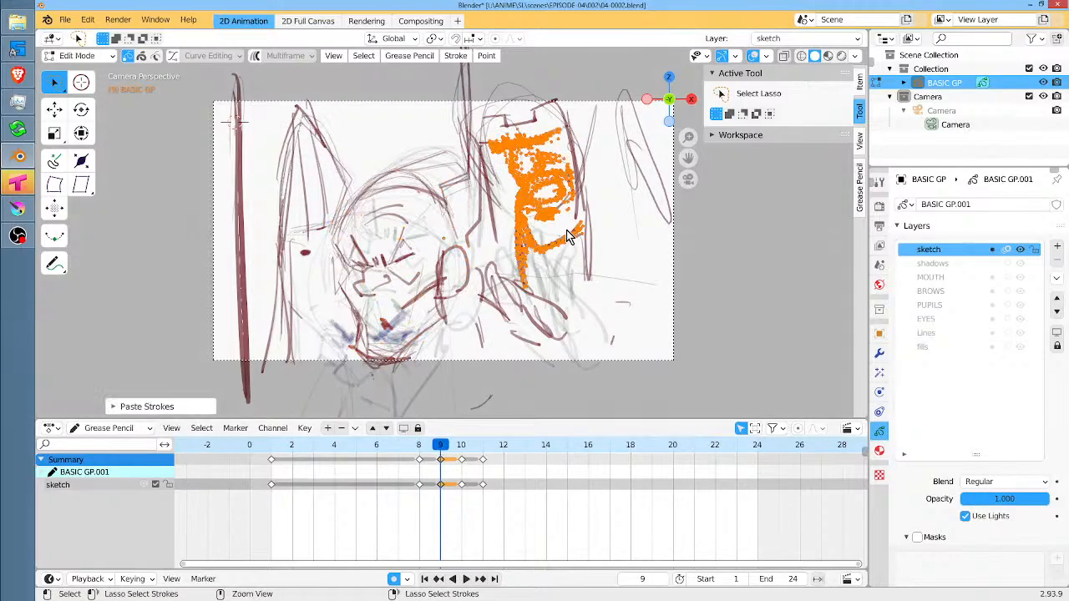
pyautogui.click(465, 449)
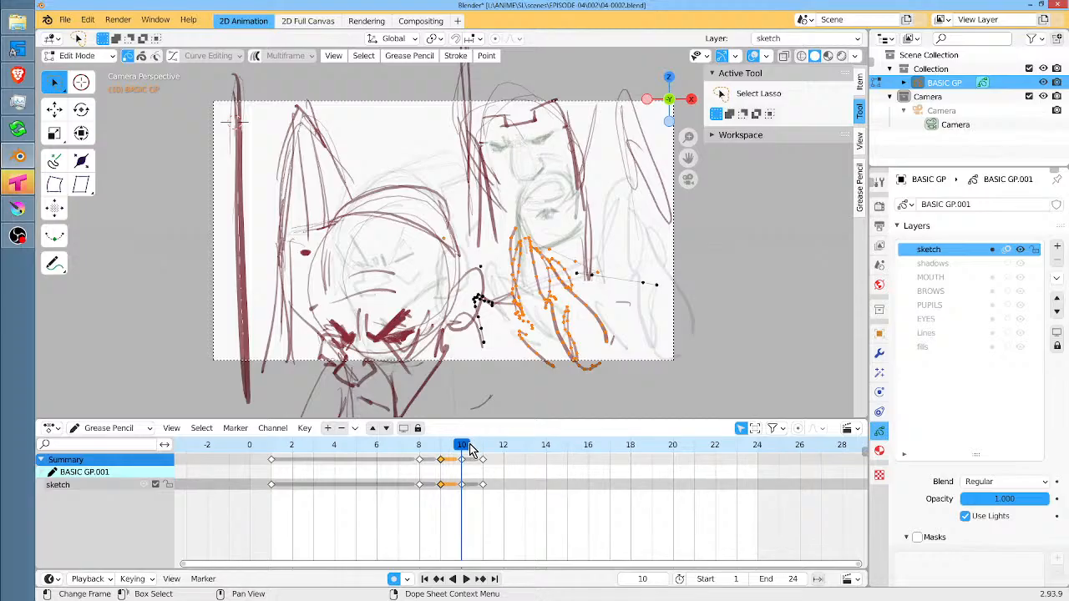
pyautogui.hotkey('ctrl', 'v')
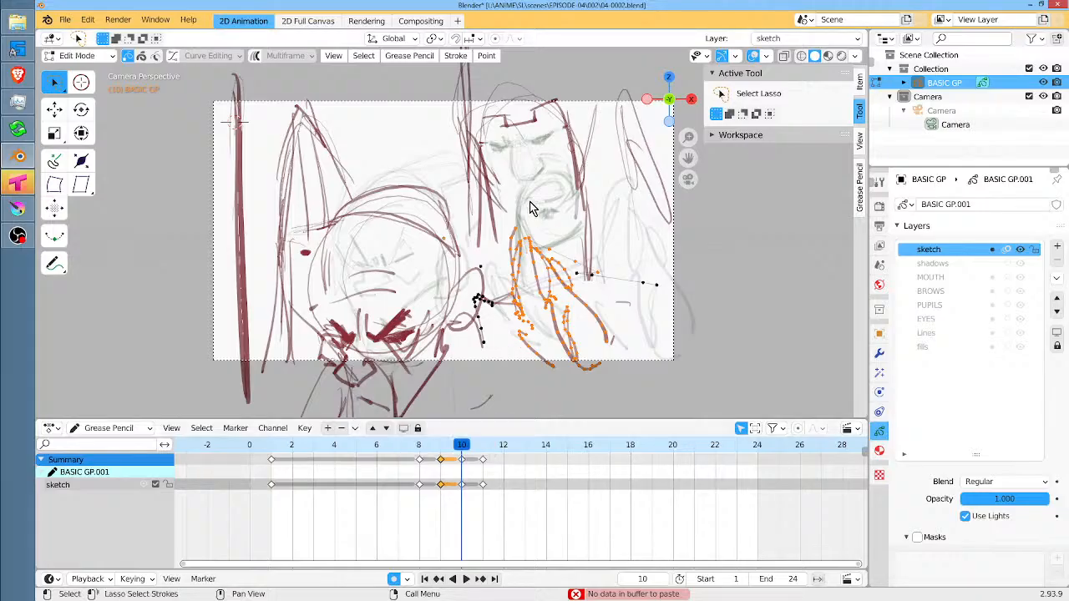
pyautogui.hotkey('ctrl', 'v')
pyautogui.click(484, 448)
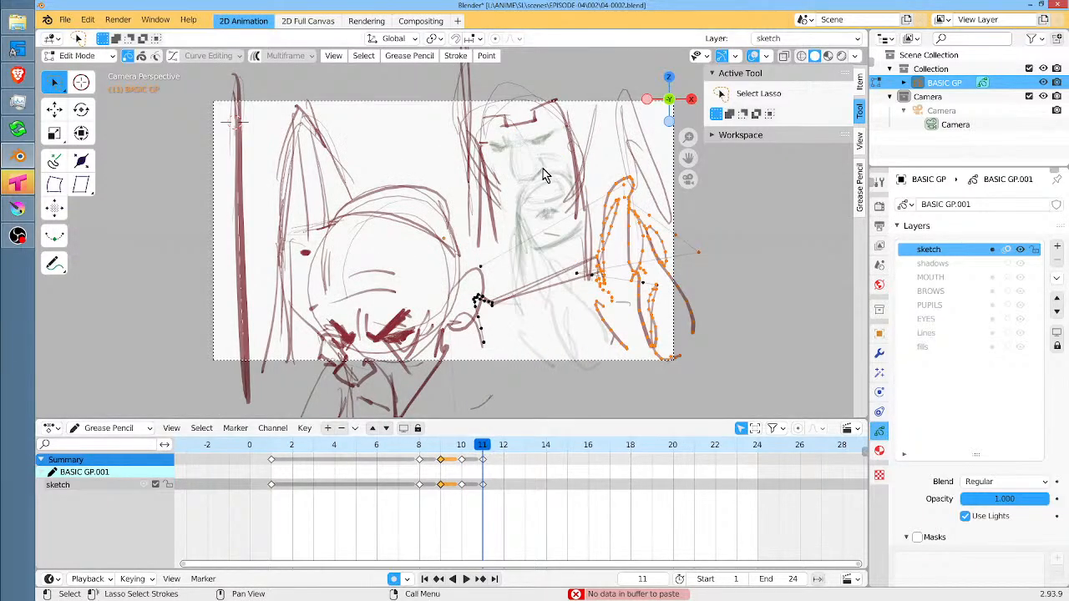
pyautogui.hotkey('ctrl', 'v')
# Return to Draw mode and scrub between frames 7 and 8 during playback to compare the upper face.
pyautogui.click(420, 457)
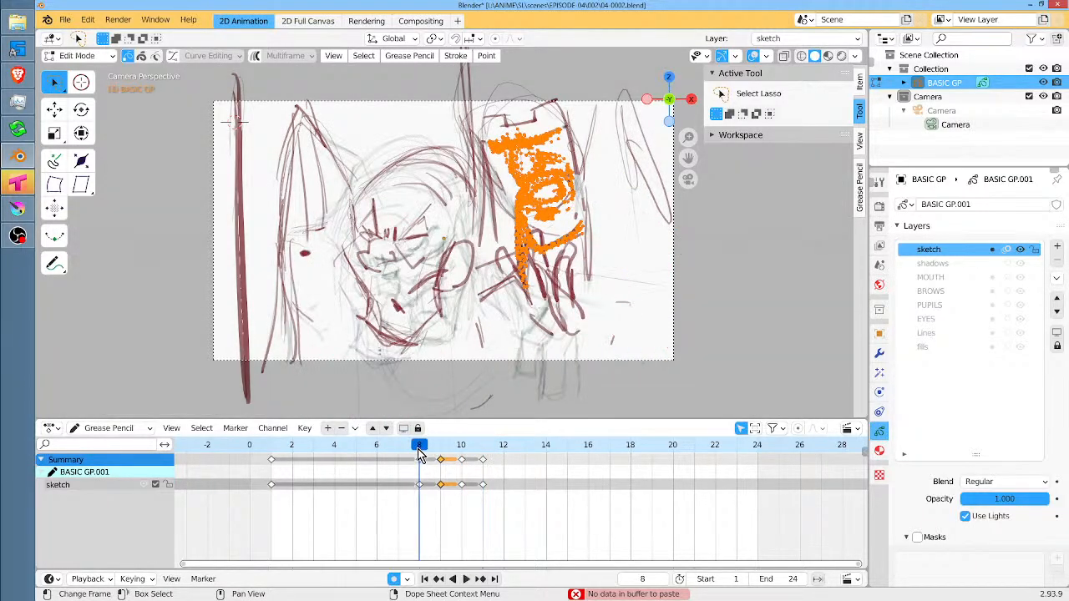
pyautogui.press('Tab')
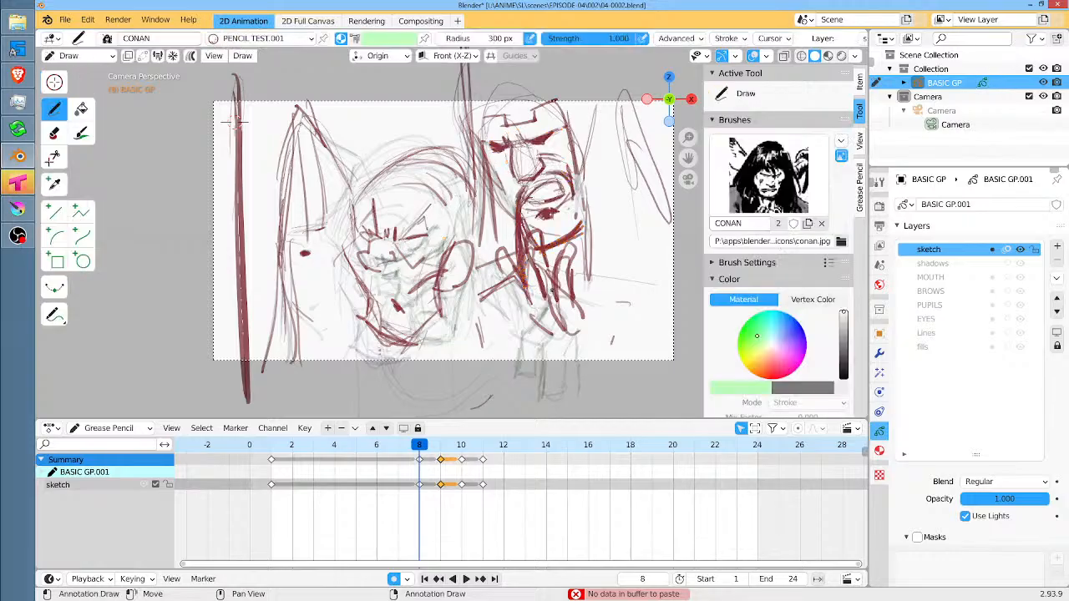
pyautogui.press('space')
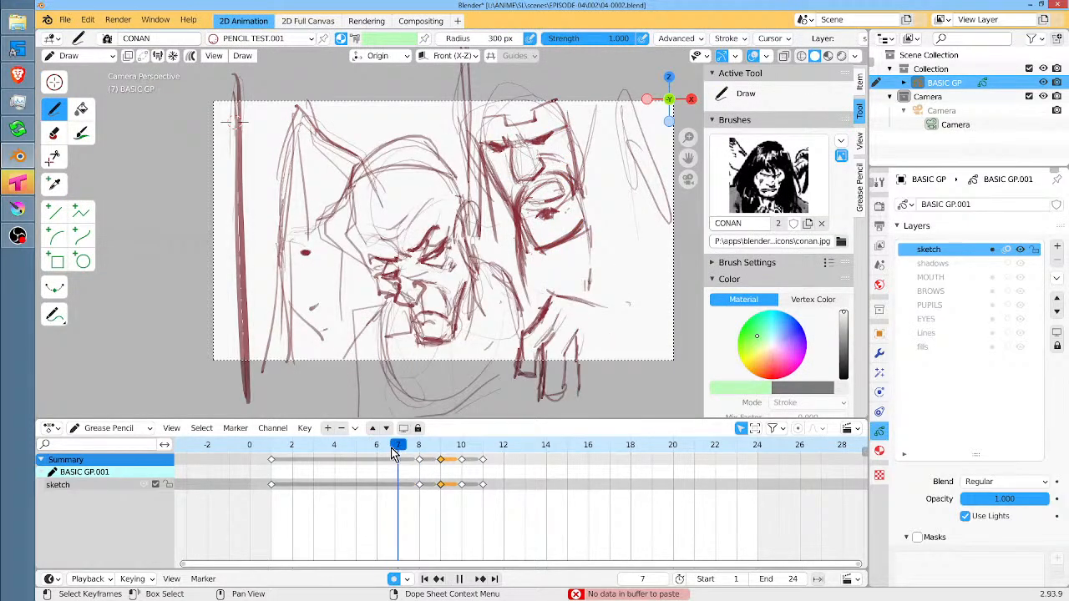
pyautogui.moveTo(399, 452); pyautogui.dragTo(420, 452)
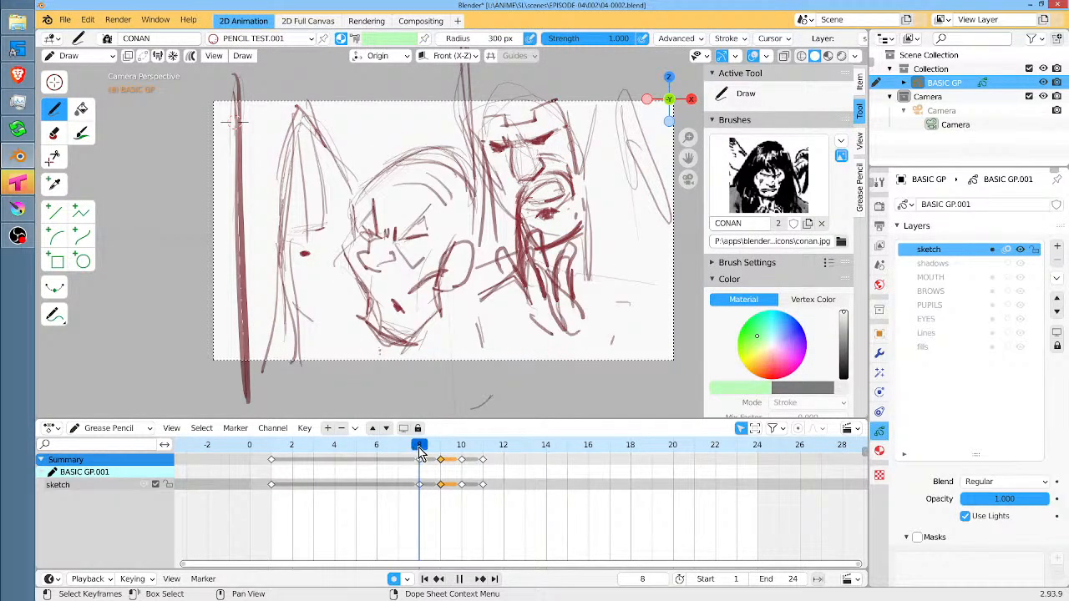
pyautogui.press('space')
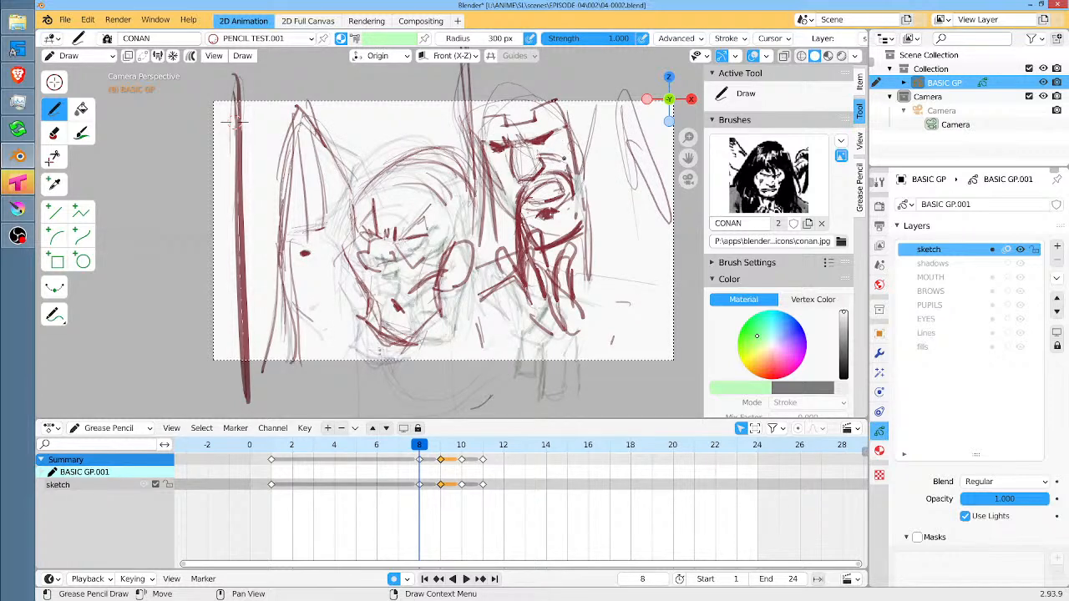
# Pull the upper face's eyes, nose and mouth downward on frames 8 and 9 with the Grab brush in Sculpt Mode.
pyautogui.moveTo(564, 157)
pyautogui.mouseDown()
pyautogui.moveTo(590, 115)
pyautogui.moveTo(533, 173)
pyautogui.moveTo(469, 166)
pyautogui.moveTo(479, 171)
pyautogui.mouseUp()
pyautogui.hotkey('ctrl', 'Tab')
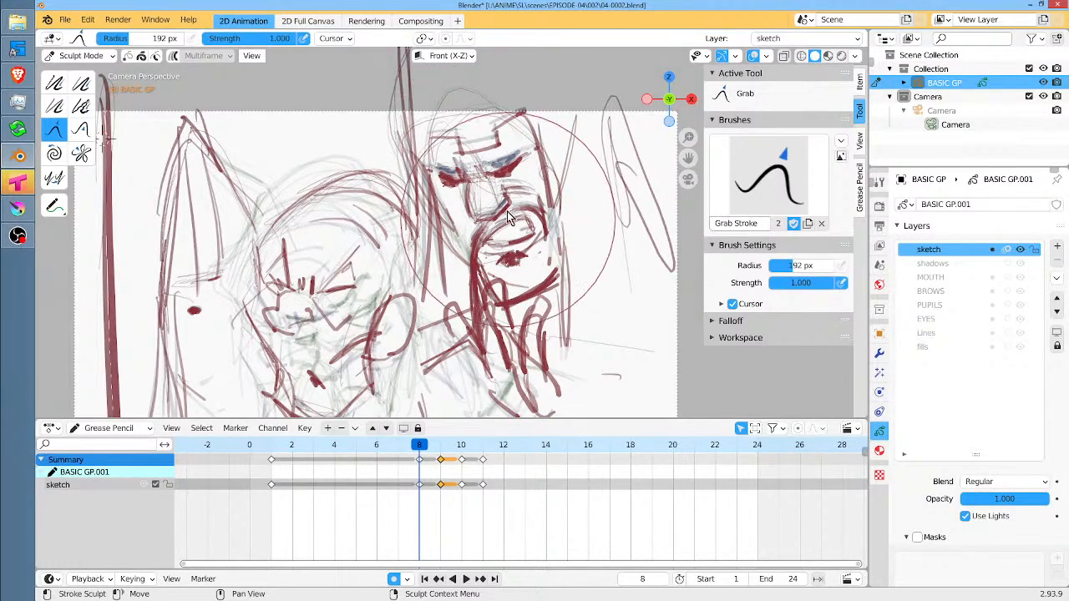
pyautogui.click(441, 451)
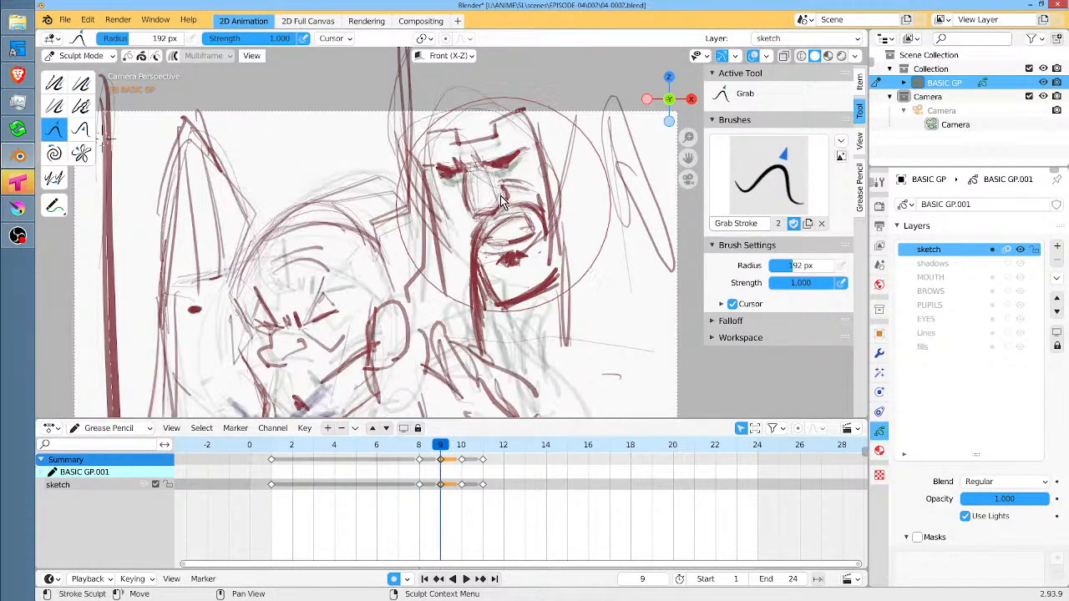
pyautogui.moveTo(473, 163); pyautogui.dragTo(476, 179)
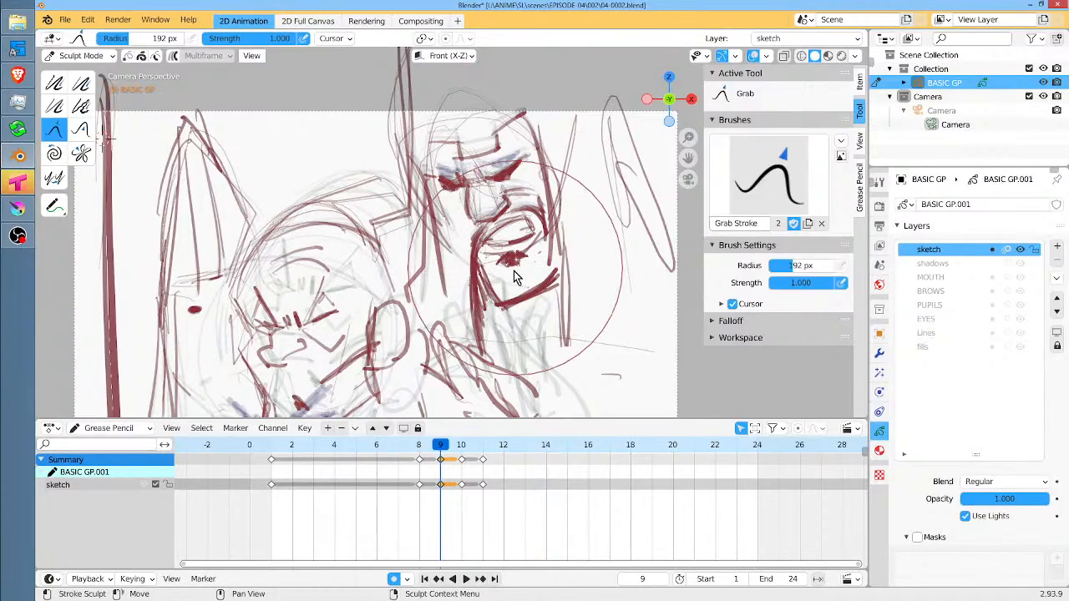
pyautogui.moveTo(514, 271); pyautogui.dragTo(500, 311)
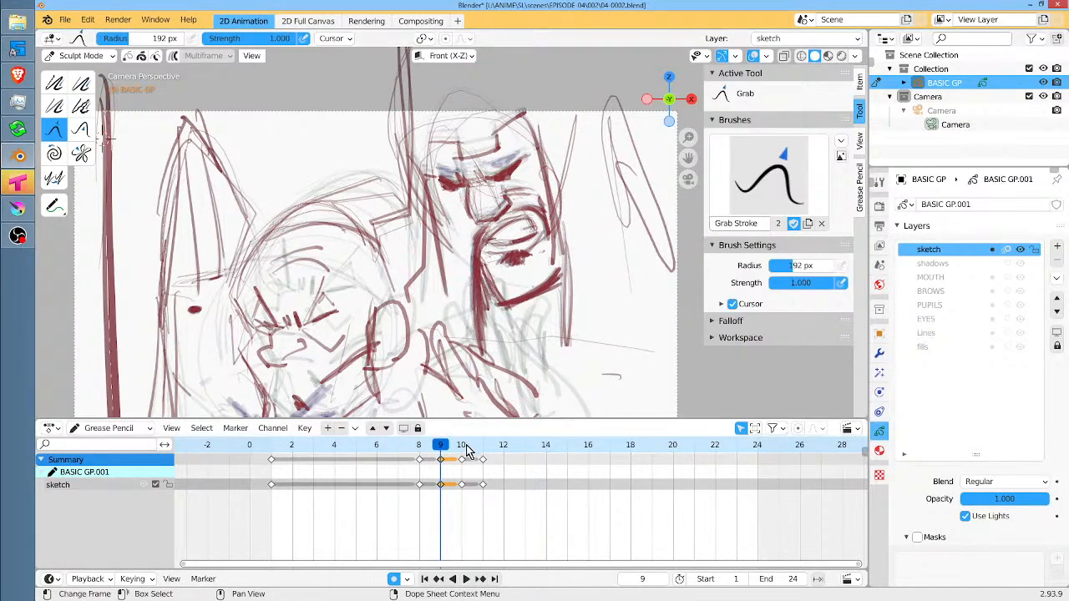
# Adjust the upper face's mouth and chin on frame 8 with the Grab brush.
pyautogui.click(422, 450)
pyautogui.moveTo(516, 267); pyautogui.dragTo(515, 285)
pyautogui.moveTo(510, 256); pyautogui.dragTo(498, 243)
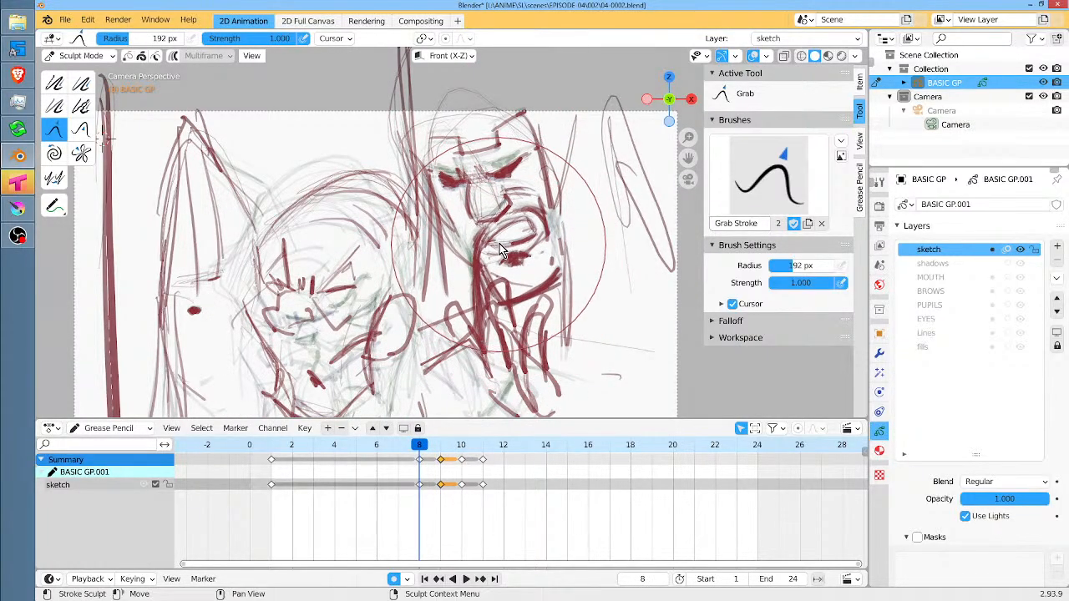
# Scrub from frame 7 to frame 10 to check the upper face's motion.
pyautogui.click(398, 446)
pyautogui.moveTo(398, 448); pyautogui.dragTo(456, 449)
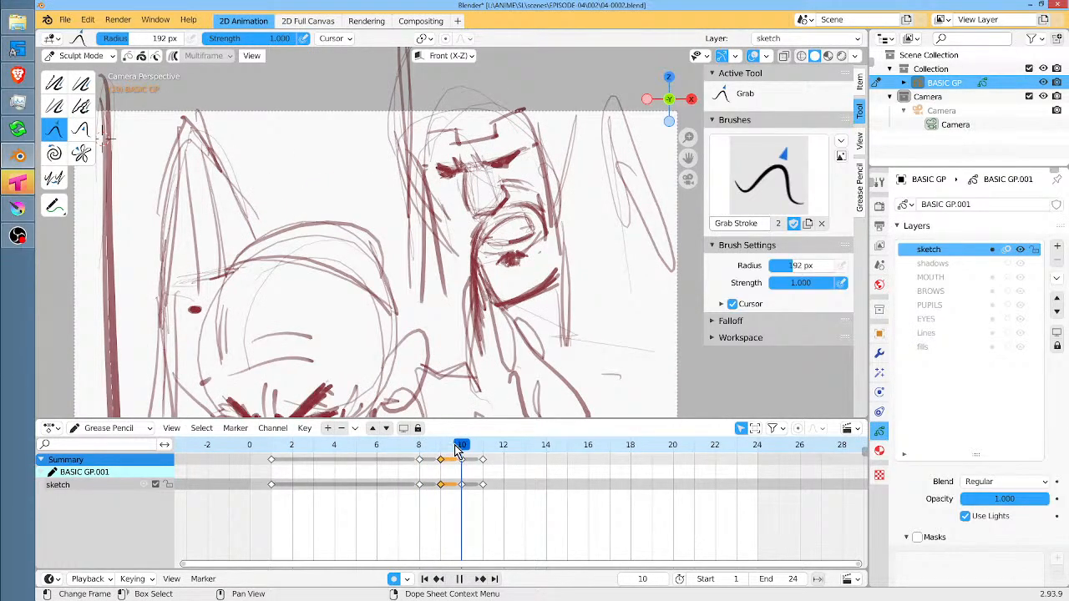
pyautogui.moveTo(464, 449)
pyautogui.mouseDown()
pyautogui.moveTo(485, 451)
pyautogui.moveTo(464, 459)
pyautogui.mouseUp()
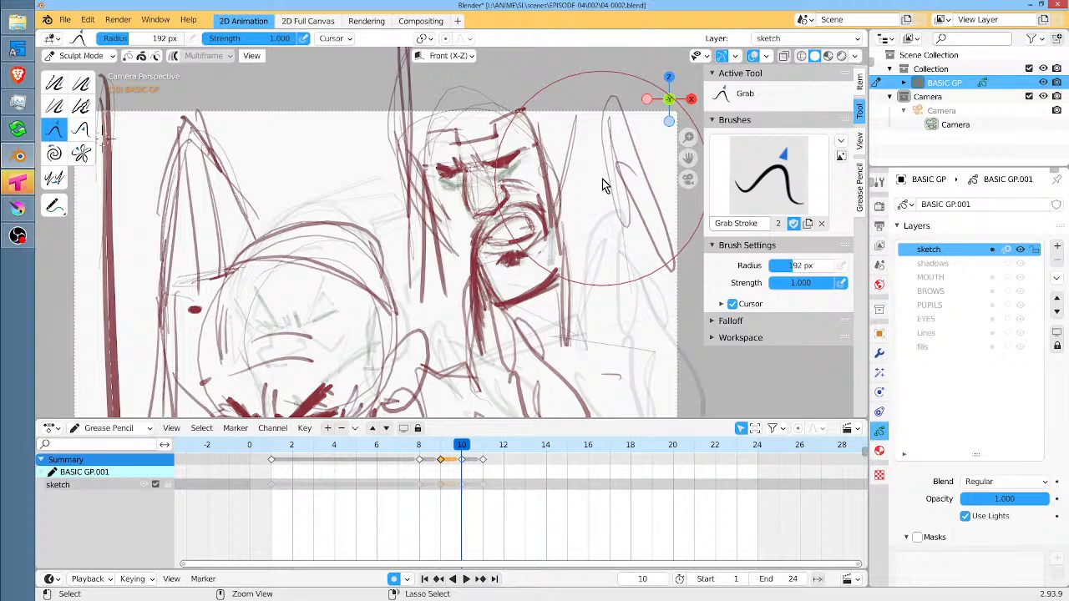
# Unlock the sketch layer in Edit Mode and lasso-select the upper head's face and surrounding strokes on frame 10.
pyautogui.scroll(-3, 603, 179)
pyautogui.scroll(3, 574, 221)
pyautogui.press('Tab')
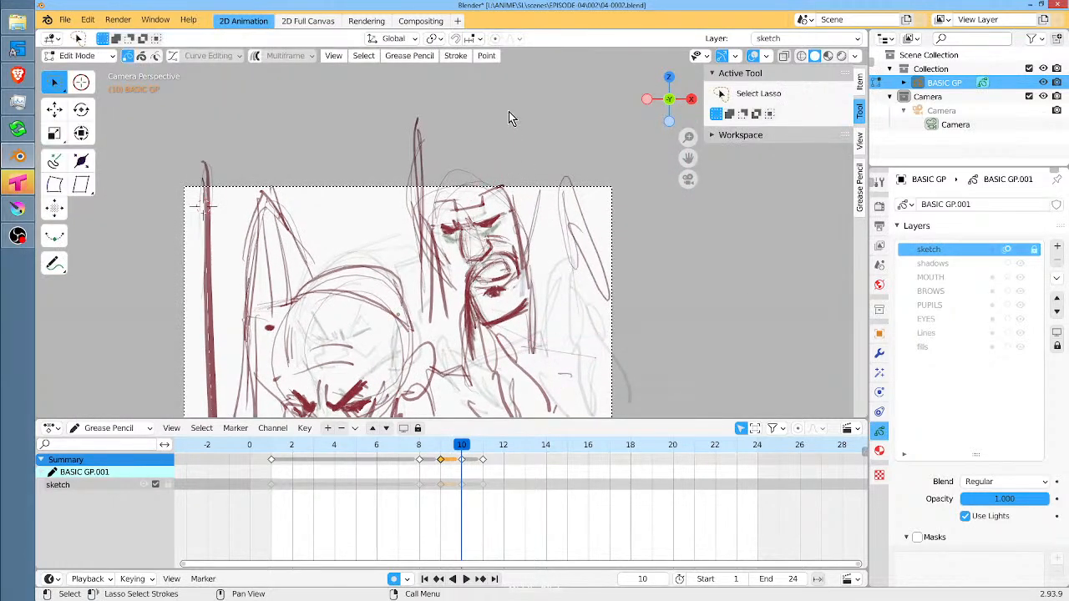
pyautogui.moveTo(480, 103)
pyautogui.mouseDown()
pyautogui.moveTo(418, 114)
pyautogui.moveTo(413, 242)
pyautogui.moveTo(488, 332)
pyautogui.moveTo(518, 134)
pyautogui.moveTo(535, 250)
pyautogui.mouseUp()
pyautogui.click(1034, 250)
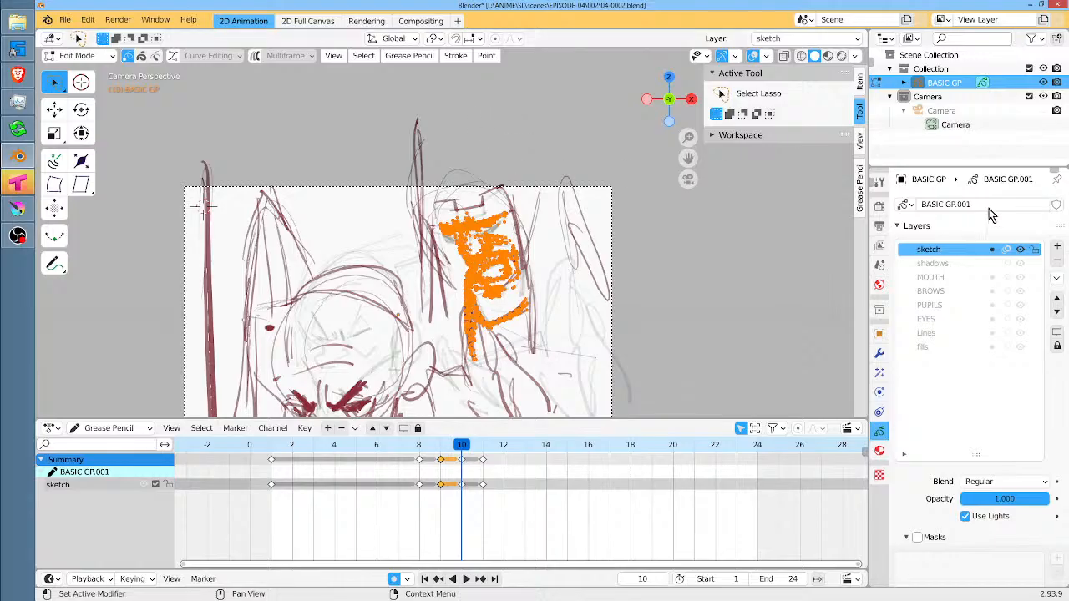
pyautogui.moveTo(436, 97)
pyautogui.mouseDown()
pyautogui.moveTo(418, 101)
pyautogui.moveTo(411, 204)
pyautogui.moveTo(431, 328)
pyautogui.moveTo(451, 335)
pyautogui.moveTo(487, 310)
pyautogui.moveTo(552, 370)
pyautogui.moveTo(583, 362)
pyautogui.moveTo(602, 175)
pyautogui.mouseUp()
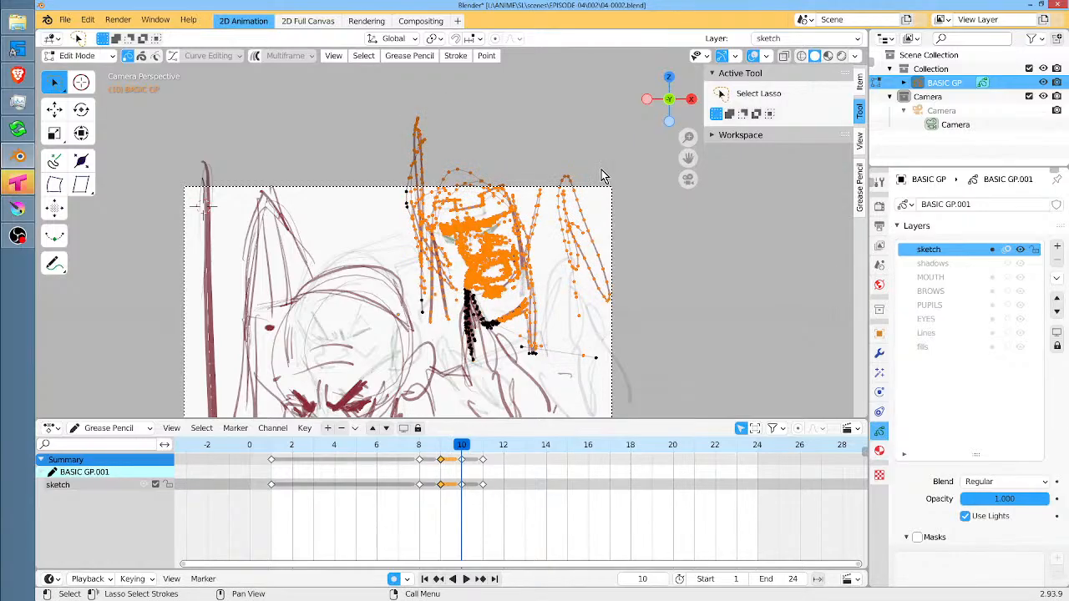
pyautogui.press('g')
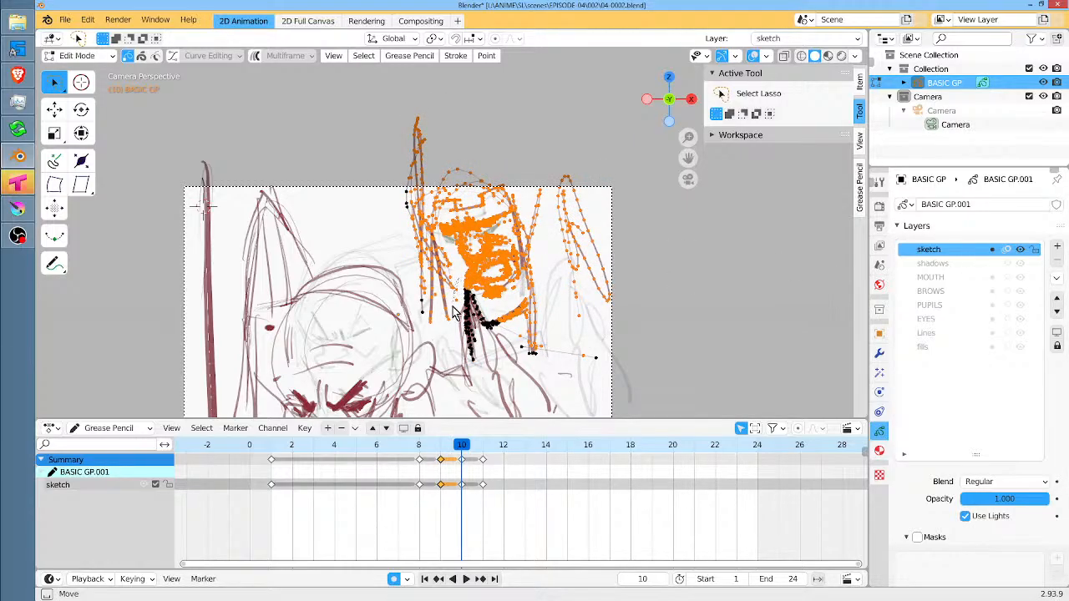
pyautogui.moveTo(515, 339)
pyautogui.mouseDown()
pyautogui.moveTo(587, 365)
pyautogui.moveTo(547, 108)
pyautogui.moveTo(394, 232)
pyautogui.moveTo(432, 302)
pyautogui.moveTo(446, 298)
pyautogui.mouseUp()
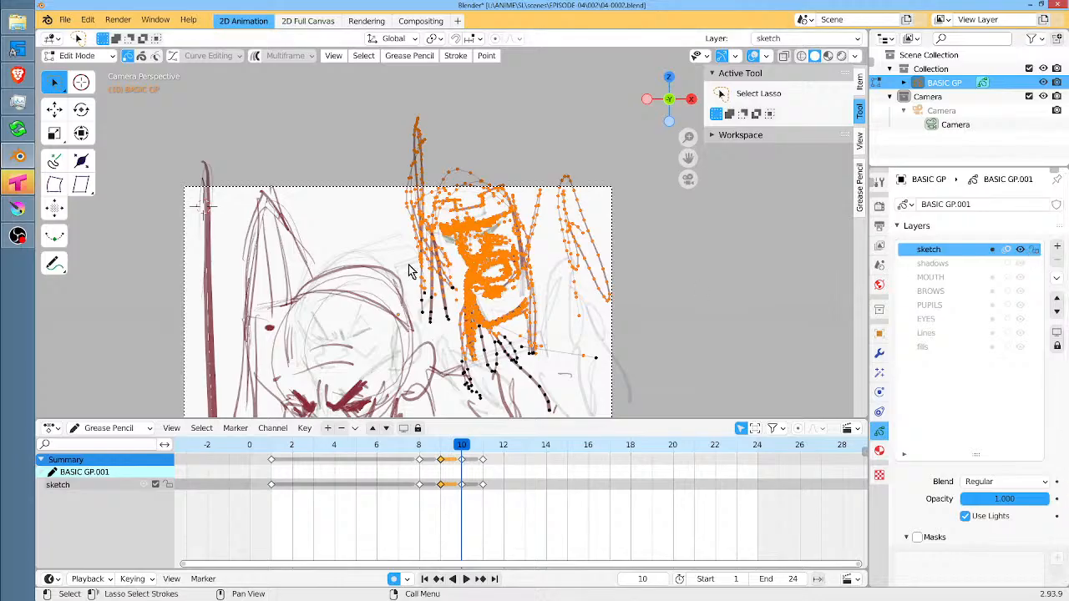
# Scale the selected upper head strokes on frame 10 to about 0.95 and rotate them slightly clockwise.
pyautogui.click(1036, 249)
pyautogui.press('s')
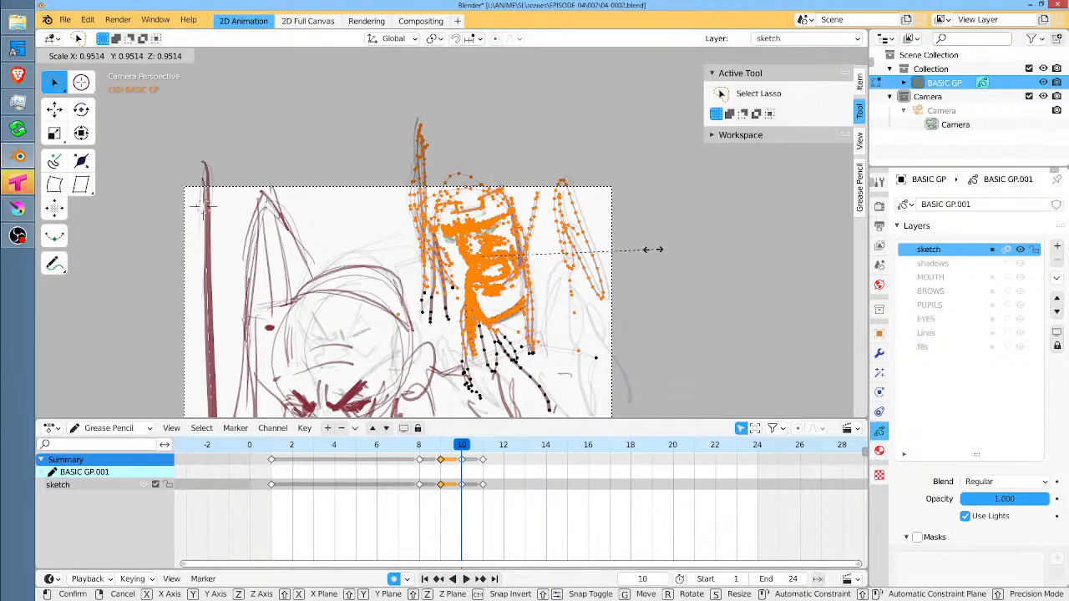
pyautogui.click(654, 256)
pyautogui.press('r')
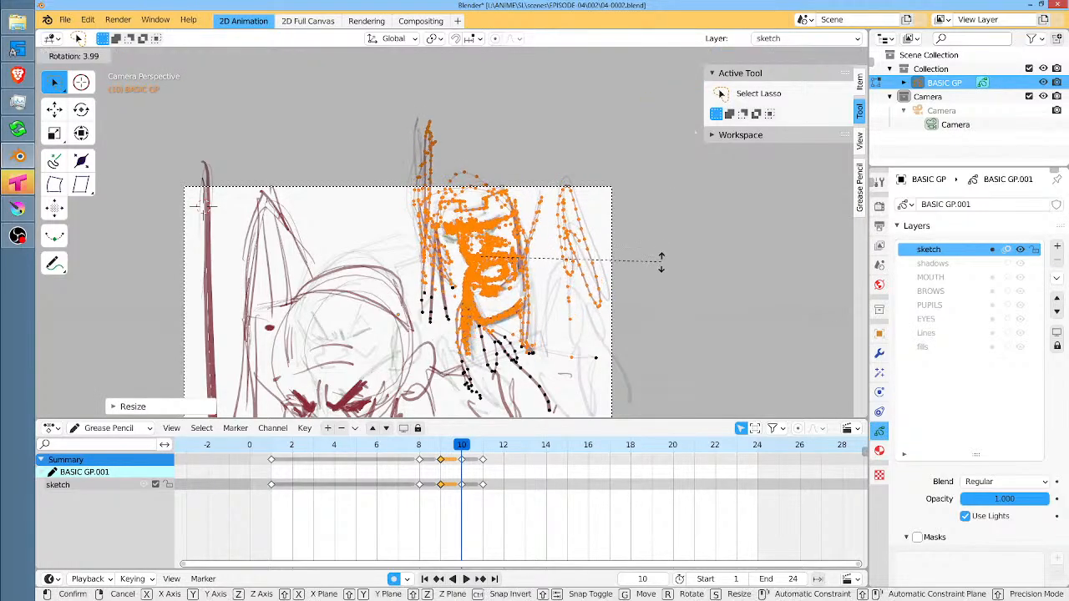
pyautogui.click(663, 268)
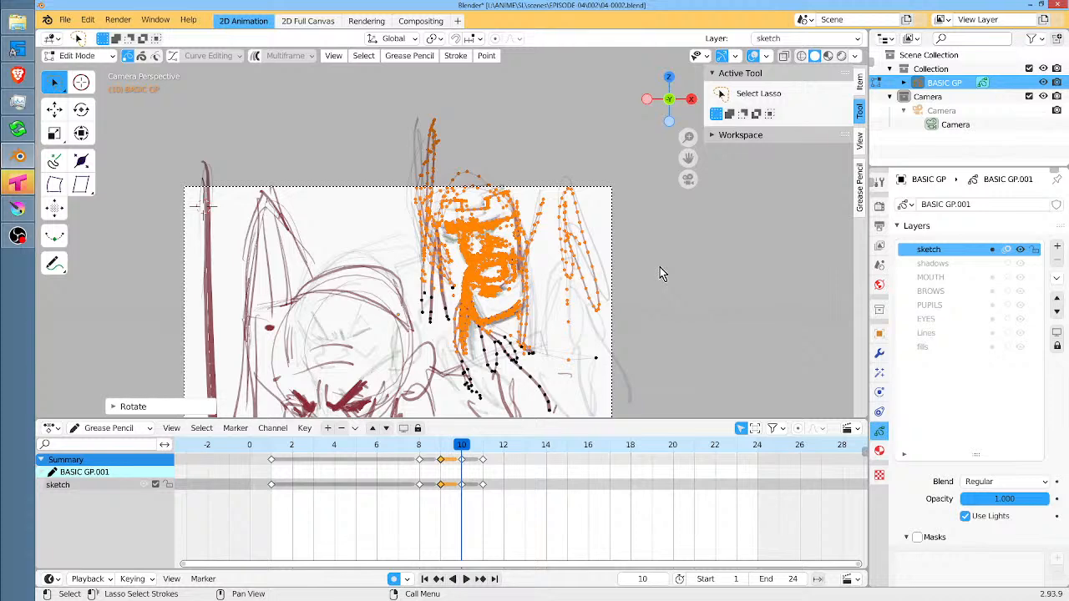
# Move the selected upper head strokes slightly to the right and rotate them about 6.5 degrees clockwise.
pyautogui.press('g')
pyautogui.click(674, 266)
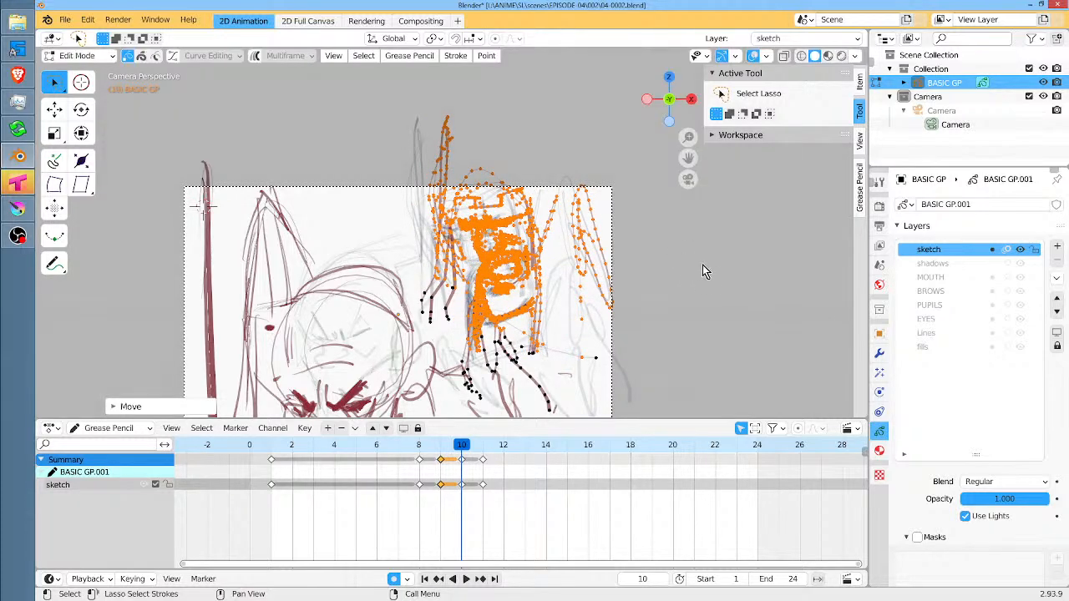
pyautogui.press('r')
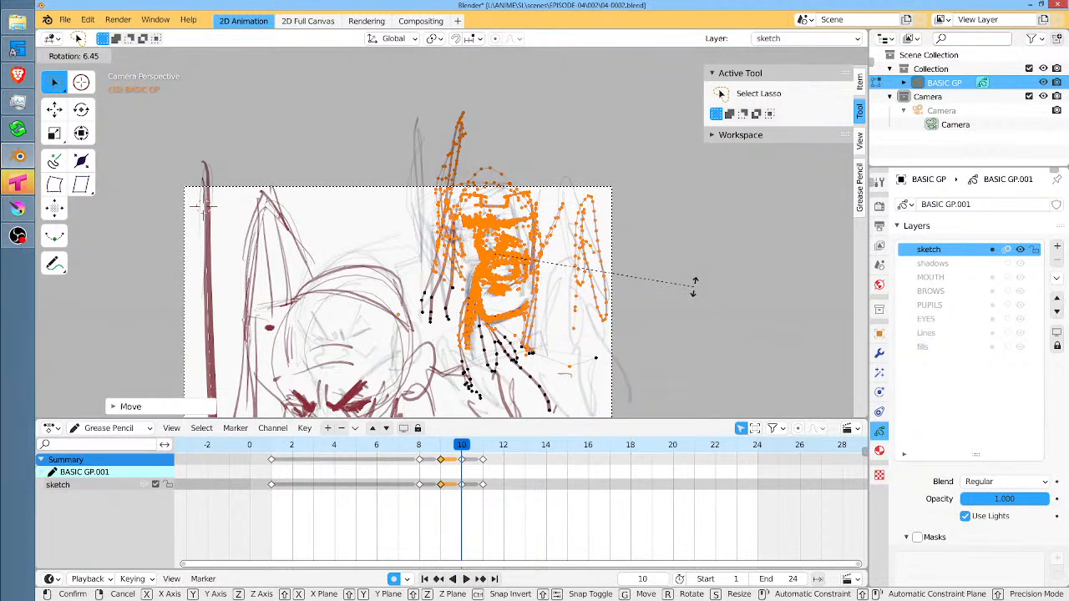
pyautogui.click(694, 288)
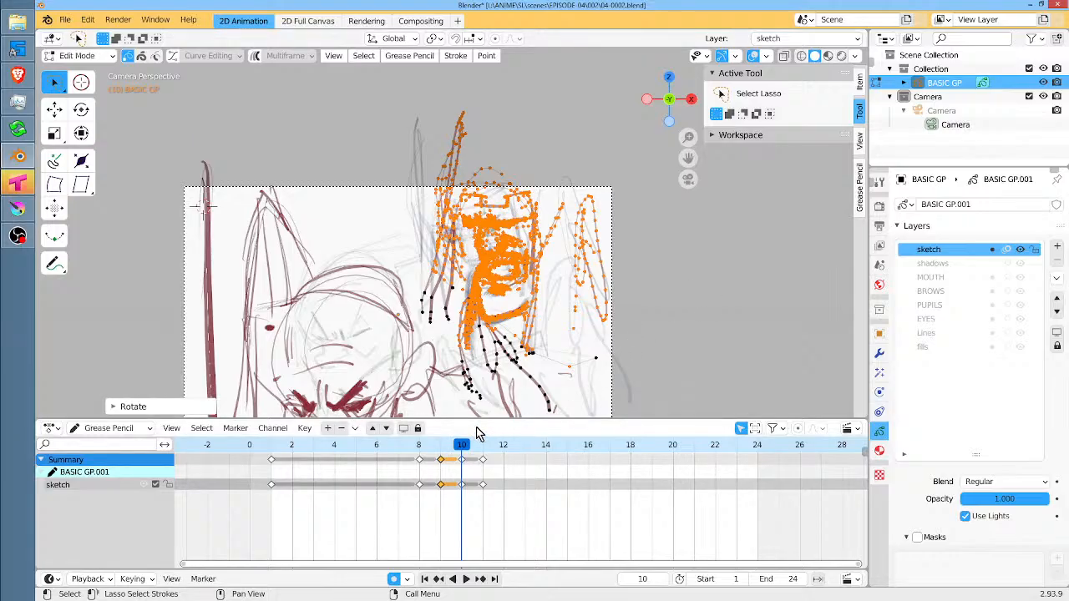
# Go to frame 11 and lasso-select the upper head's face and surrounding strokes.
pyautogui.press('space')
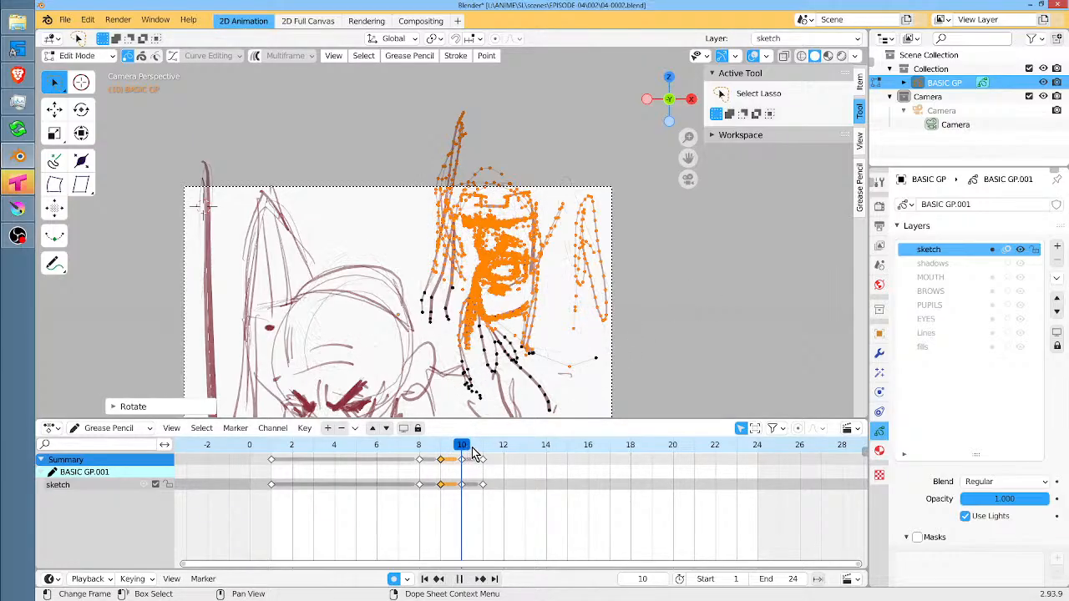
pyautogui.moveTo(488, 451)
pyautogui.mouseDown()
pyautogui.moveTo(419, 451)
pyautogui.moveTo(501, 456)
pyautogui.moveTo(462, 459)
pyautogui.moveTo(477, 460)
pyautogui.mouseUp()
pyautogui.press('space')
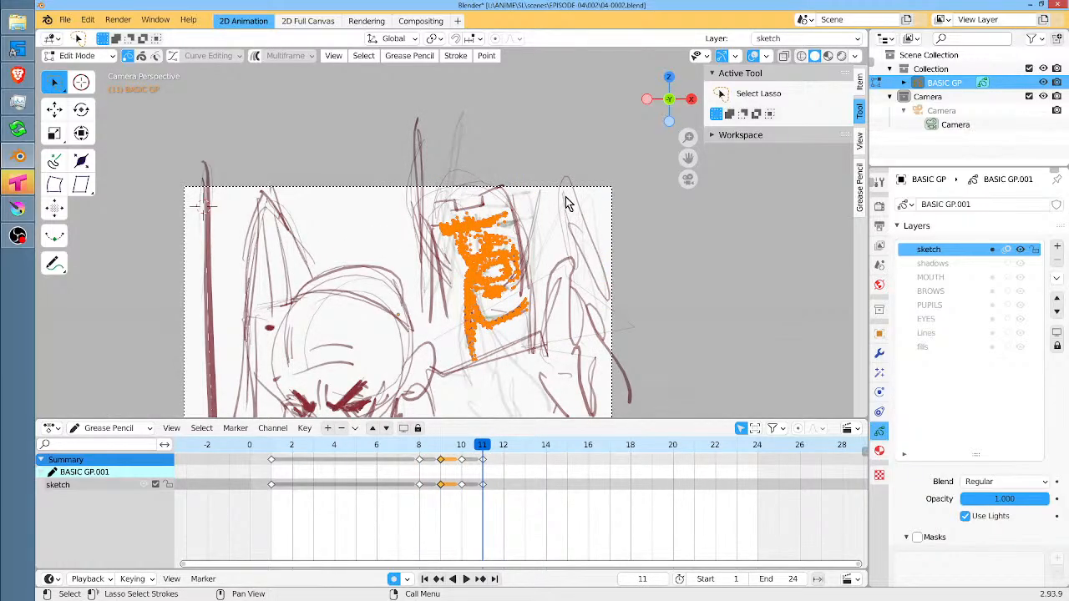
pyautogui.moveTo(432, 90)
pyautogui.mouseDown()
pyautogui.moveTo(408, 104)
pyautogui.moveTo(411, 219)
pyautogui.moveTo(451, 334)
pyautogui.moveTo(476, 361)
pyautogui.moveTo(493, 371)
pyautogui.moveTo(547, 301)
pyautogui.moveTo(627, 294)
pyautogui.moveTo(618, 276)
pyautogui.mouseUp()
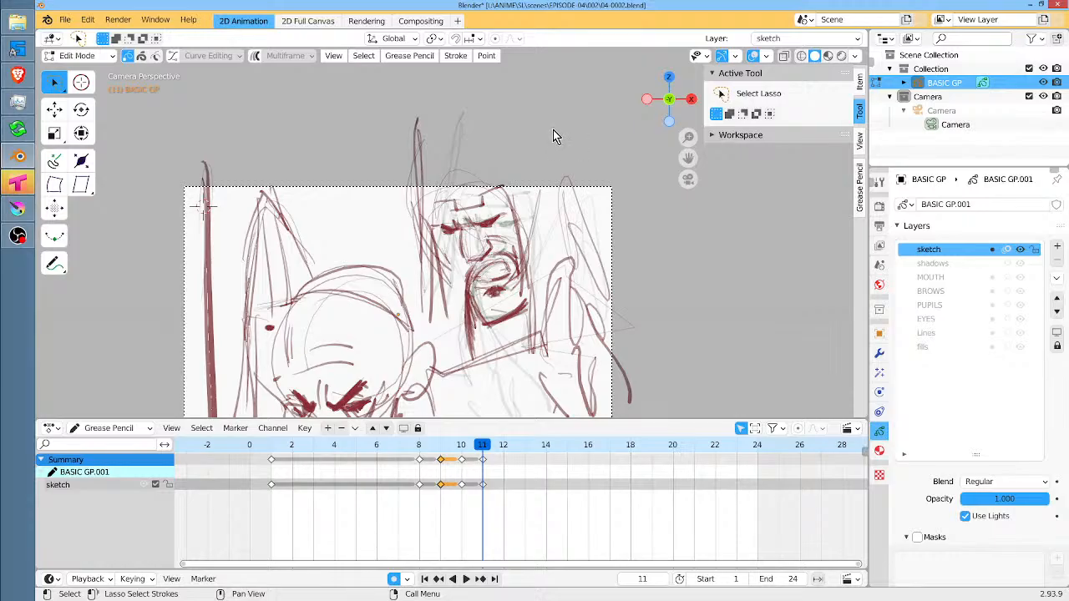
pyautogui.moveTo(442, 90)
pyautogui.mouseDown()
pyautogui.moveTo(407, 202)
pyautogui.moveTo(418, 302)
pyautogui.moveTo(459, 357)
pyautogui.moveTo(525, 342)
pyautogui.moveTo(550, 256)
pyautogui.moveTo(632, 277)
pyautogui.moveTo(542, 111)
pyautogui.mouseUp()
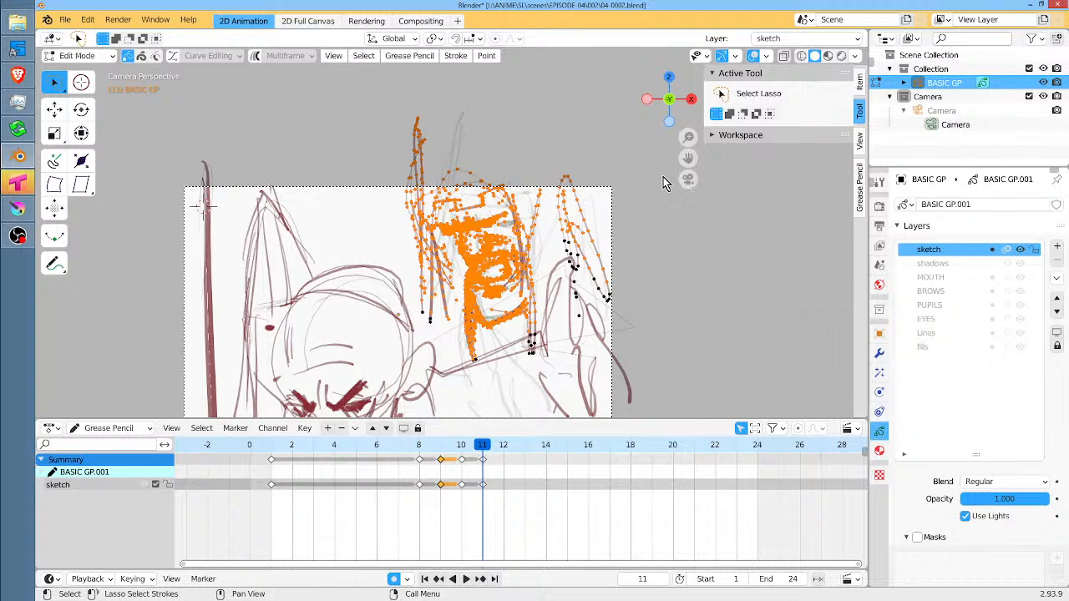
# Scale the selected upper head strokes on frame 11 to about 0.86 and rotate them slightly clockwise.
pyautogui.press('s')
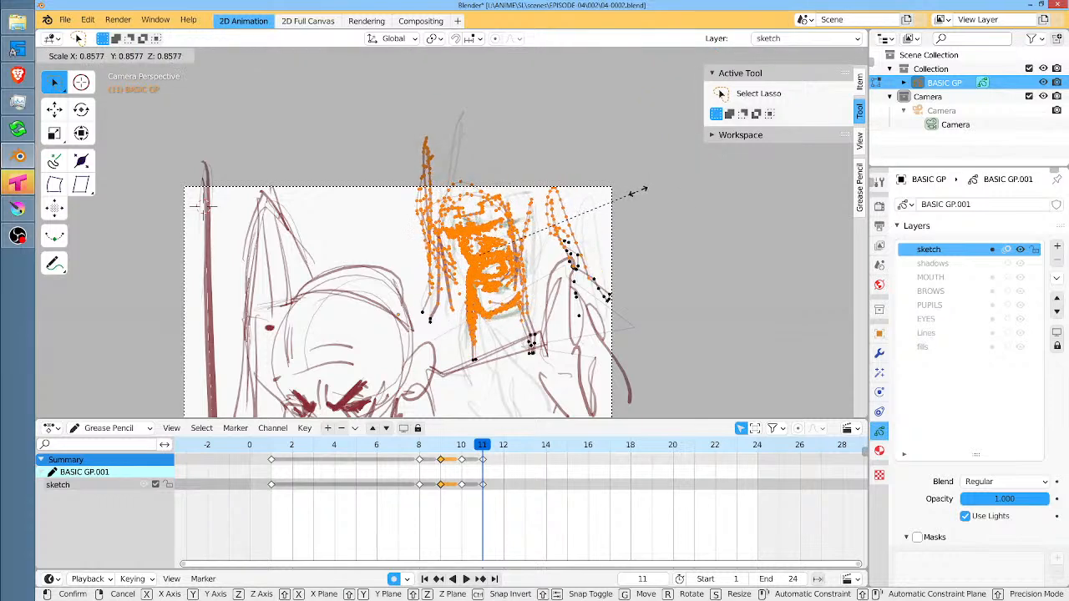
pyautogui.click(638, 195)
pyautogui.press('r')
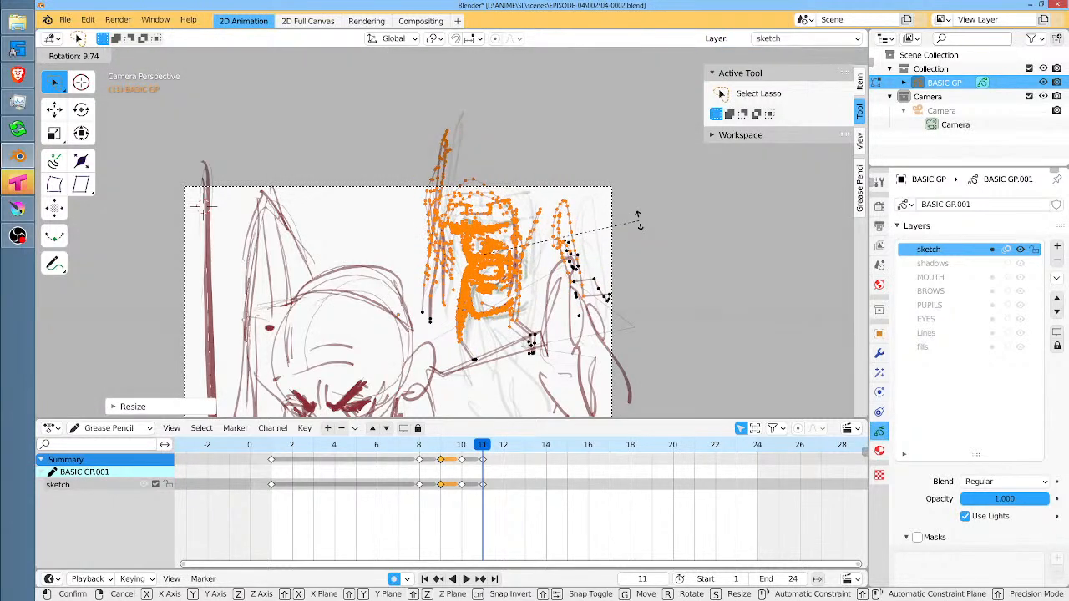
pyautogui.click(625, 201)
# Move the selected upper head strokes on frame 11 to the right and slightly up, and shrink them slightly more.
pyautogui.press('g')
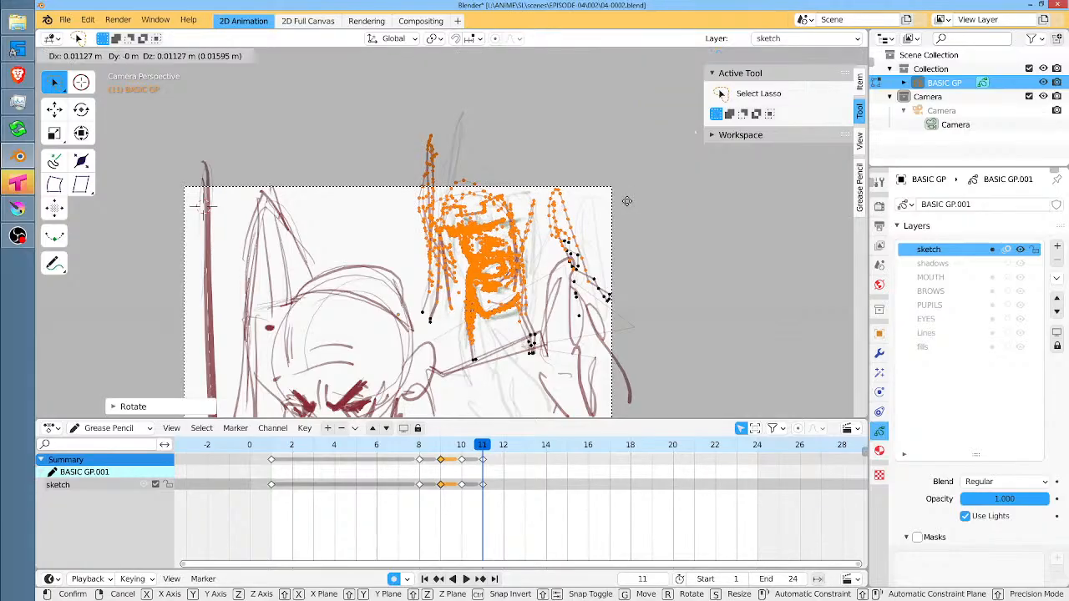
pyautogui.click(664, 192)
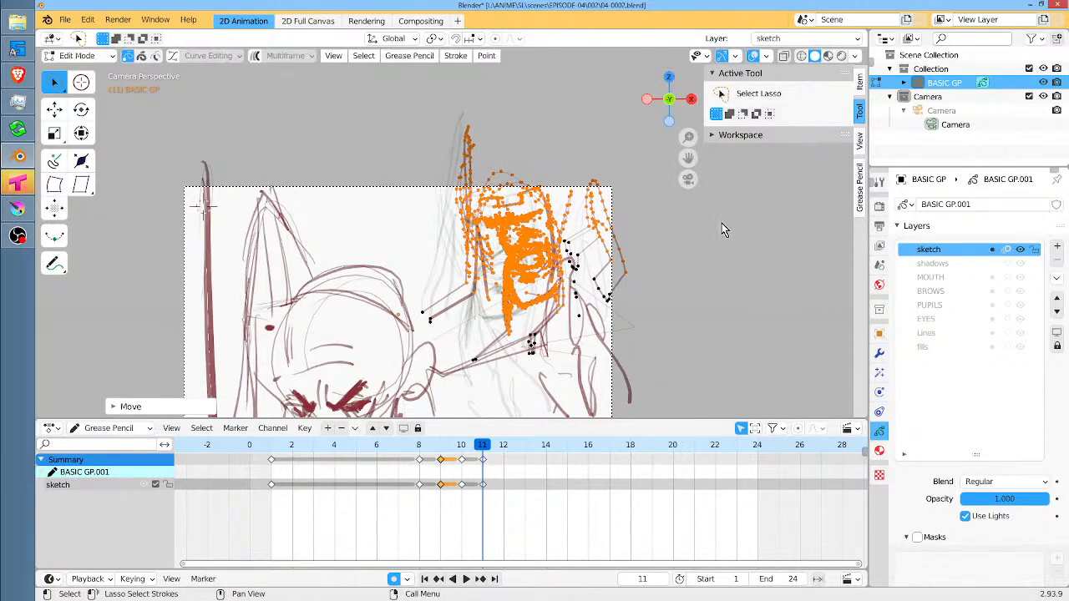
pyautogui.press('s')
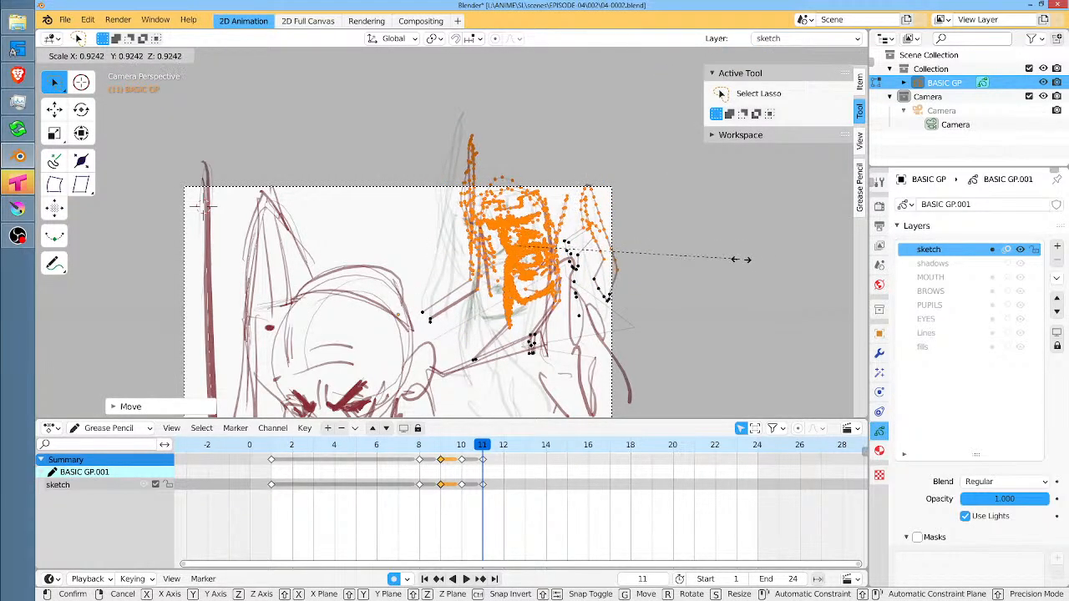
pyautogui.click(752, 262)
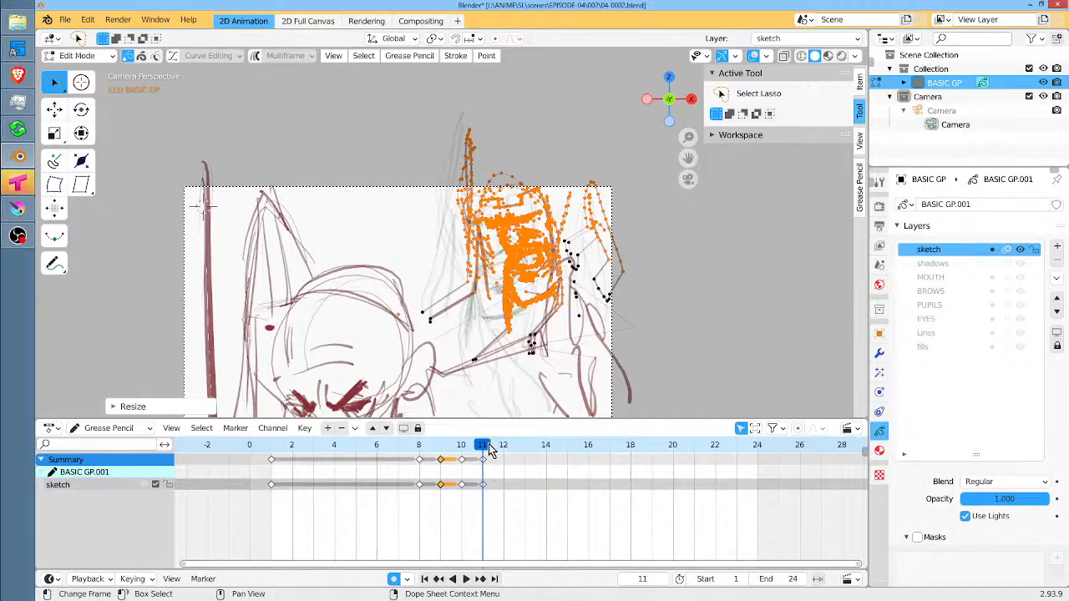
# Return to frame 1, switch to Draw Mode and play the animation to check the upper head's motion.
pyautogui.moveTo(490, 451); pyautogui.dragTo(278, 443)
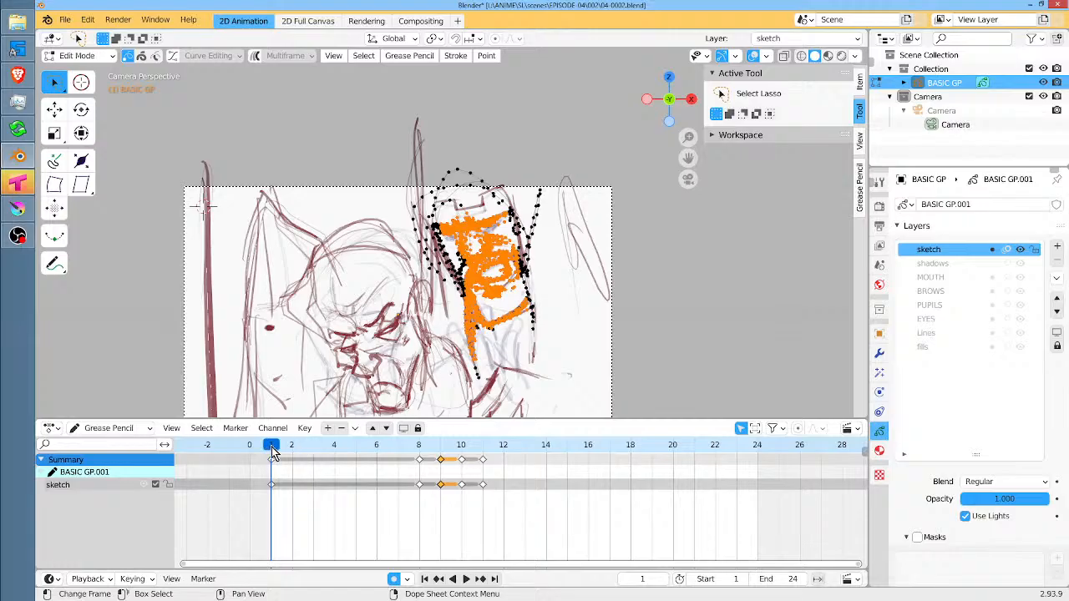
pyautogui.click(272, 449)
pyautogui.press('Tab')
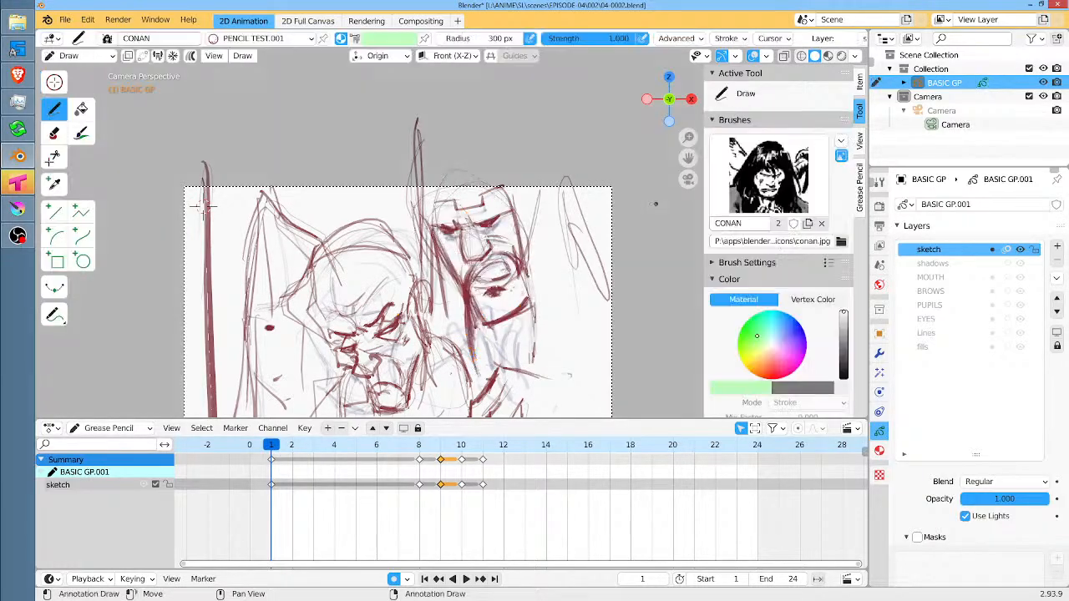
pyautogui.press('space')
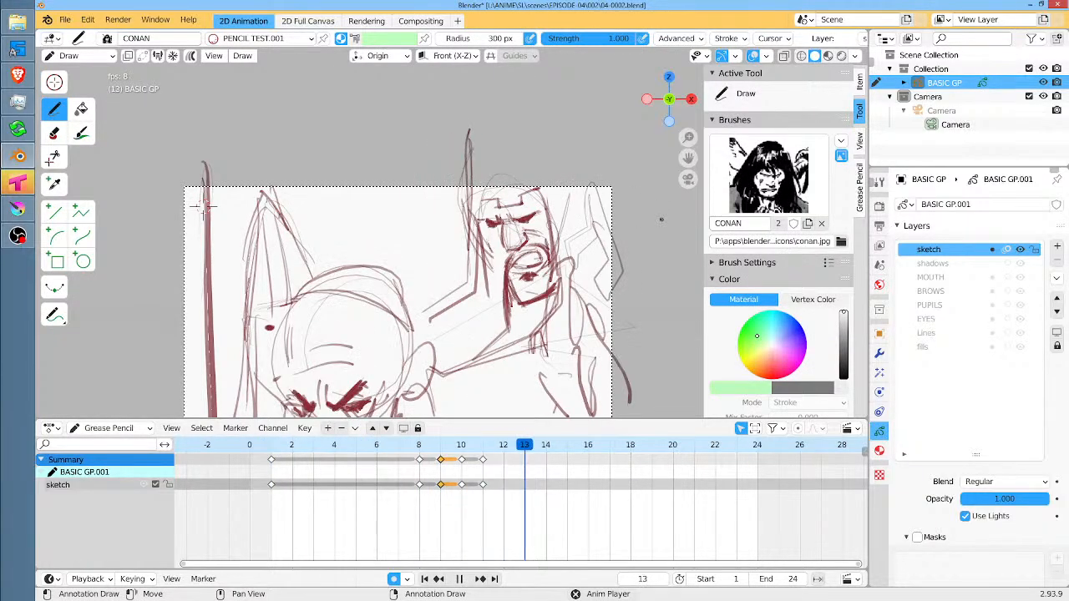
pyautogui.press('space')
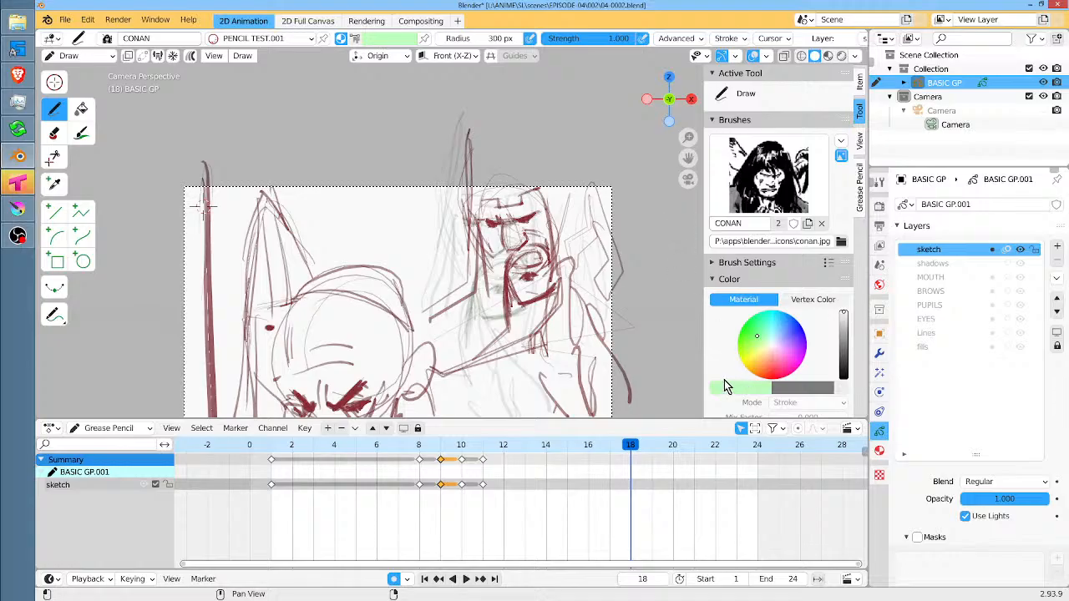
# On frame 11, turn off the sketch layer's onion skinning and draw bolder fingers for the raised hand beside the upper figure's chin.
pyautogui.moveTo(489, 446)
pyautogui.mouseDown()
pyautogui.moveTo(462, 446)
pyautogui.moveTo(487, 455)
pyautogui.mouseUp()
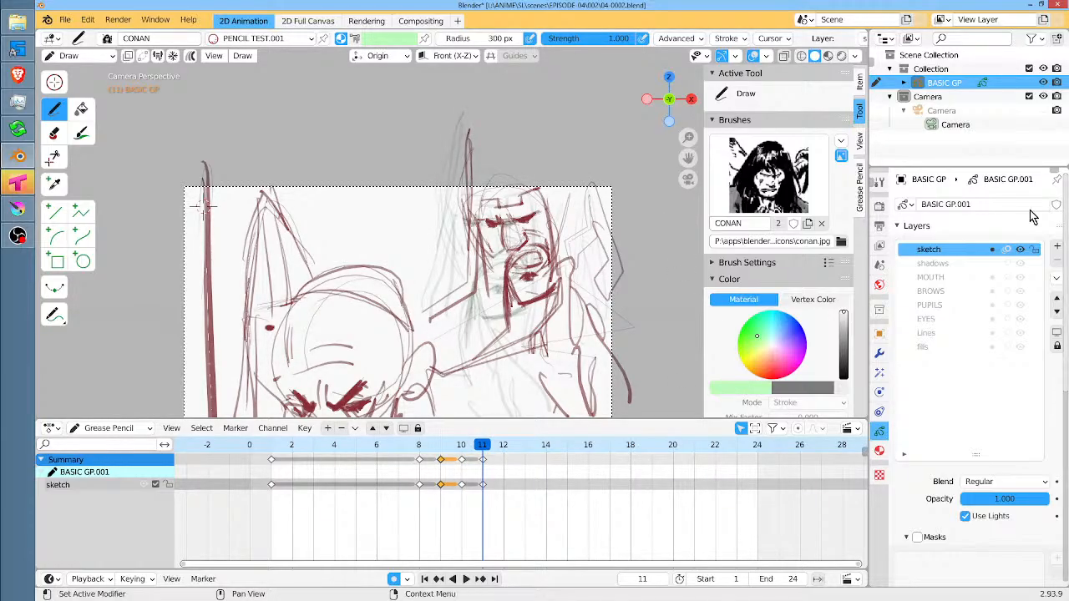
pyautogui.click(1009, 249)
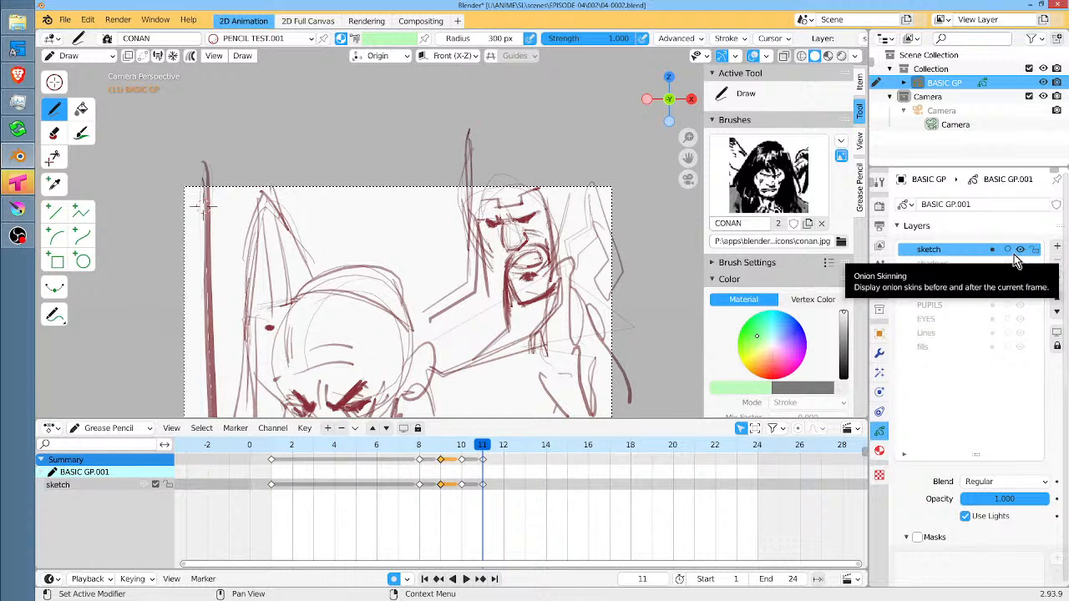
pyautogui.moveTo(563, 266); pyautogui.dragTo(547, 331)
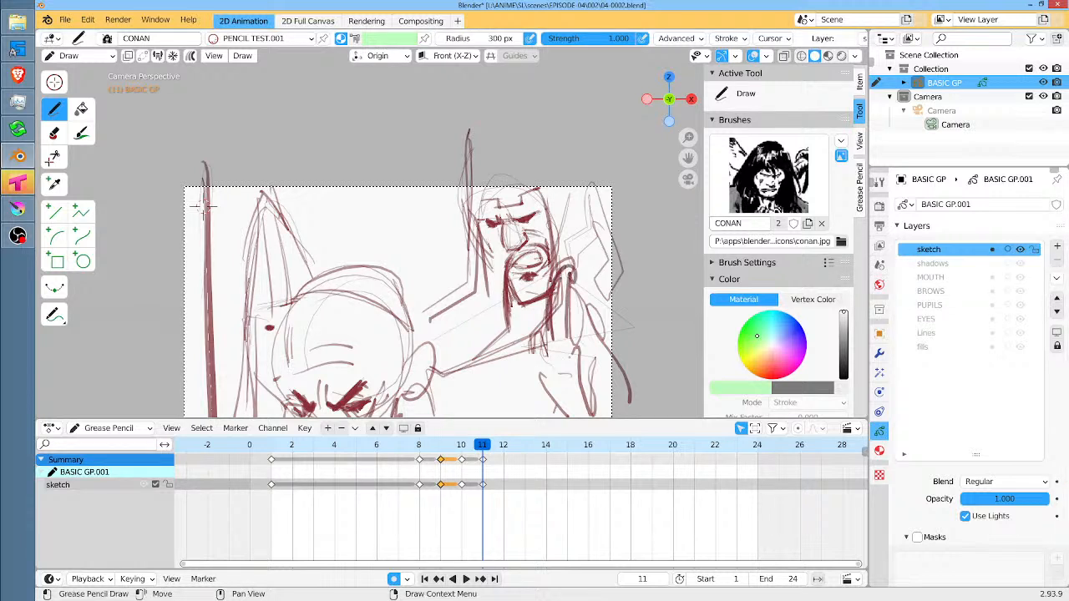
pyautogui.moveTo(567, 292); pyautogui.dragTo(575, 364)
pyautogui.moveTo(588, 279); pyautogui.dragTo(577, 344)
pyautogui.moveTo(600, 274); pyautogui.dragTo(595, 358)
pyautogui.moveTo(591, 292)
pyautogui.mouseDown()
pyautogui.moveTo(595, 366)
pyautogui.moveTo(613, 315)
pyautogui.moveTo(624, 351)
pyautogui.mouseUp()
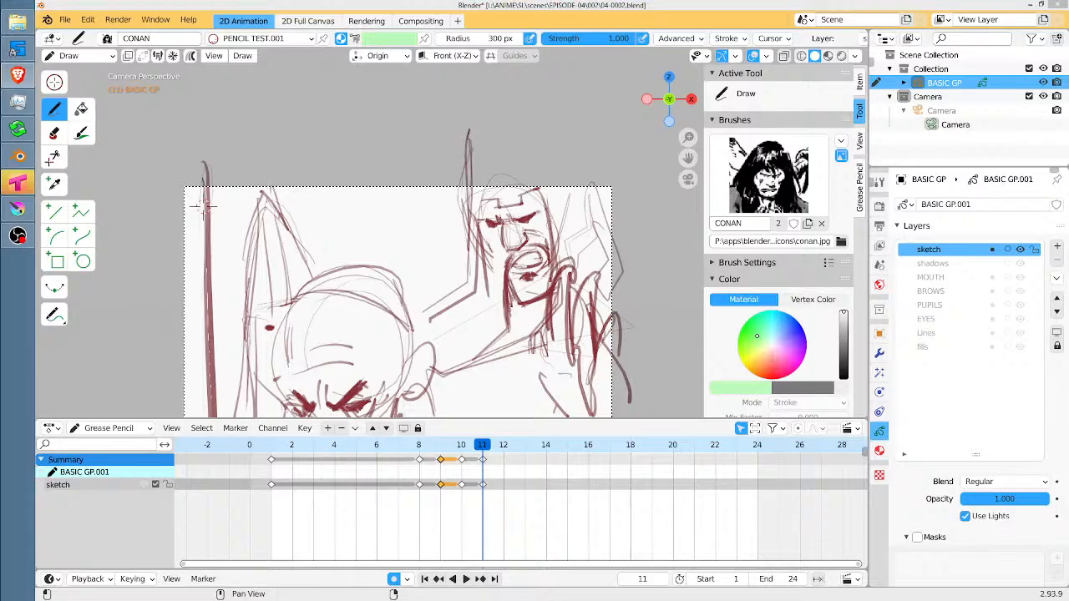
# Draw darker, extended strokes over the tall pointed shapes on both sides of the upper head on frame 11.
pyautogui.moveTo(582, 151); pyautogui.dragTo(592, 185)
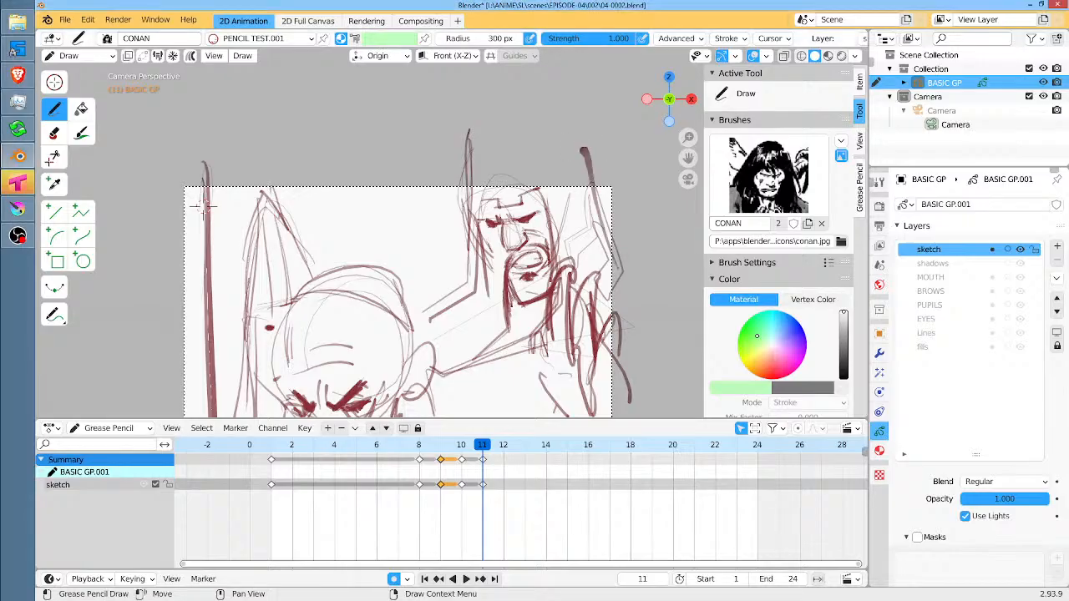
pyautogui.moveTo(620, 232); pyautogui.dragTo(640, 279)
pyautogui.moveTo(465, 132); pyautogui.dragTo(471, 257)
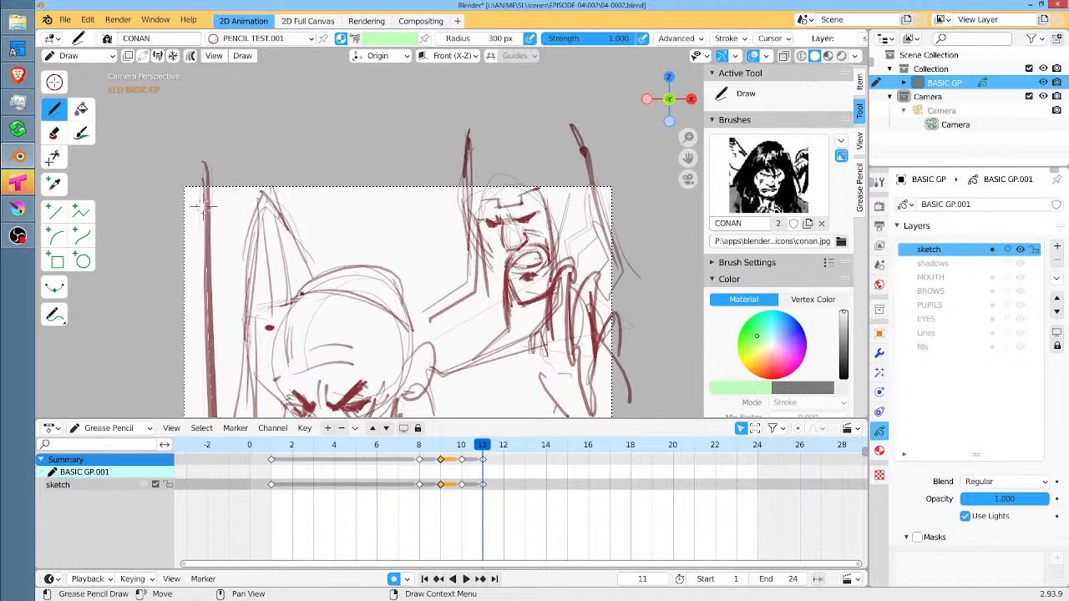
# Play and scrub repeatedly between frames 1 and 11 to examine the motion of both heads and the raised hand.
pyautogui.click(275, 445)
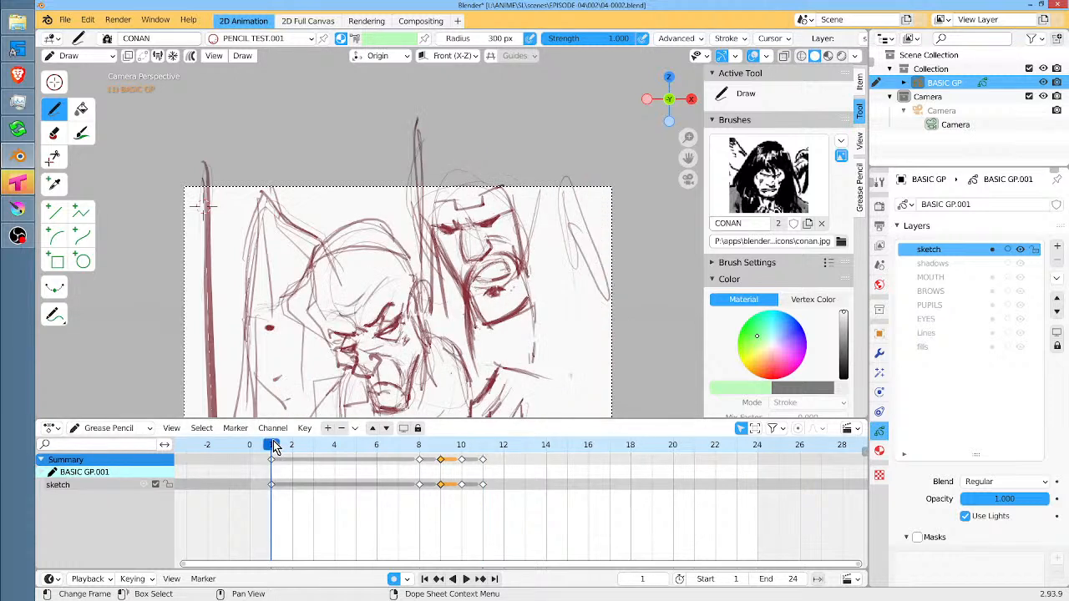
pyautogui.press('space')
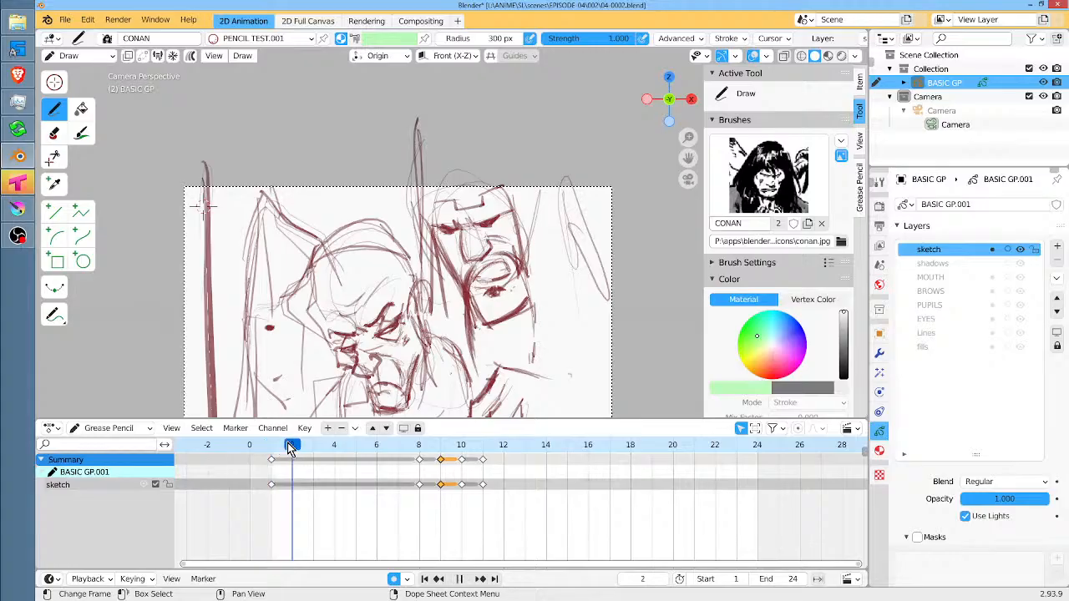
pyautogui.moveTo(334, 450); pyautogui.dragTo(279, 497)
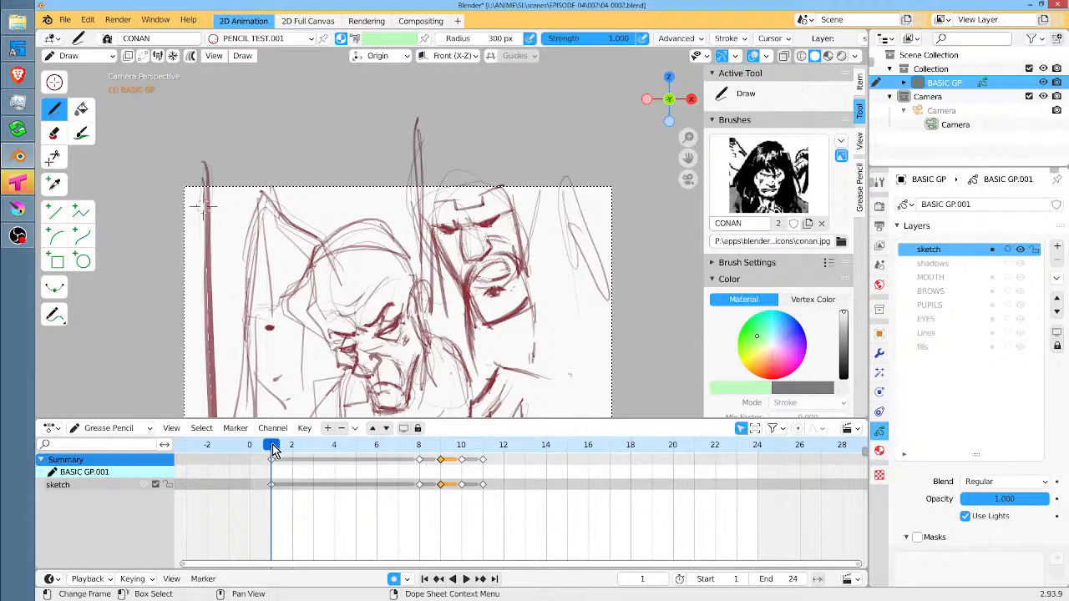
pyautogui.press('space')
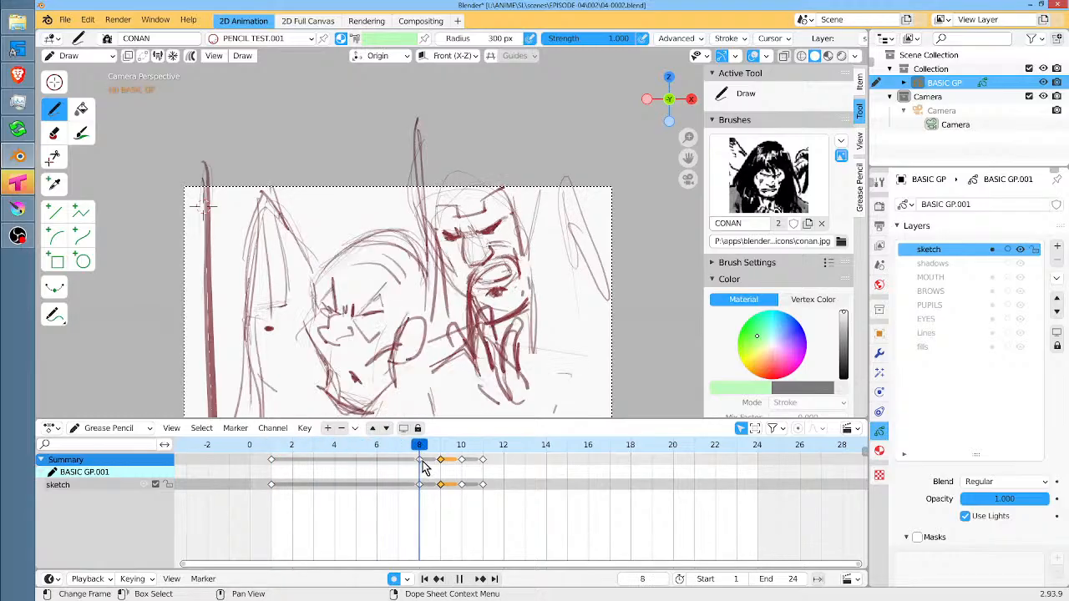
pyautogui.moveTo(469, 473)
pyautogui.mouseDown()
pyautogui.moveTo(501, 477)
pyautogui.moveTo(353, 477)
pyautogui.moveTo(504, 487)
pyautogui.moveTo(277, 486)
pyautogui.mouseUp()
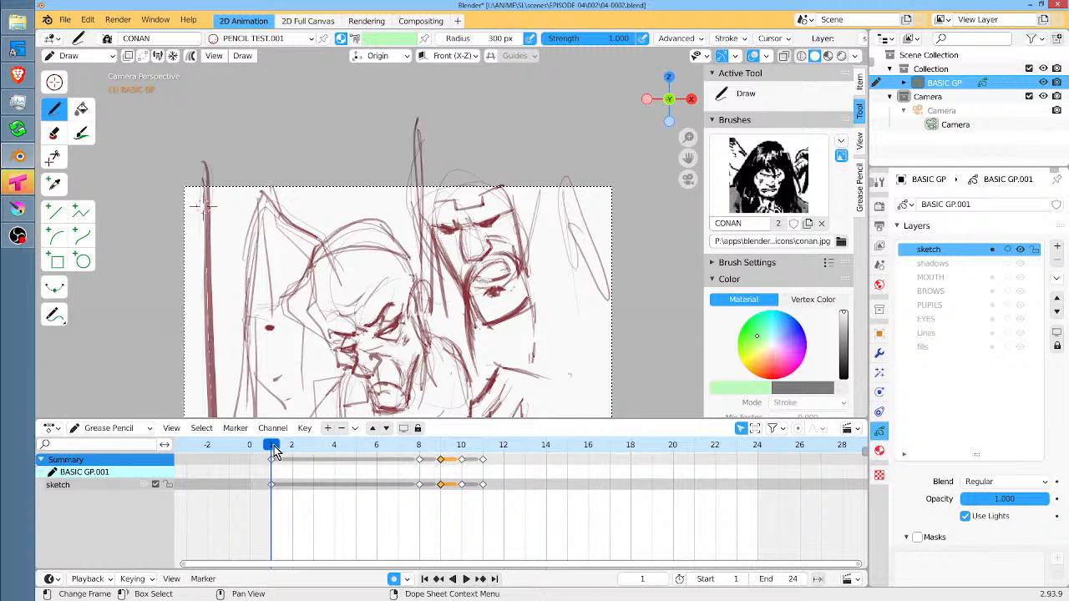
pyautogui.press('space')
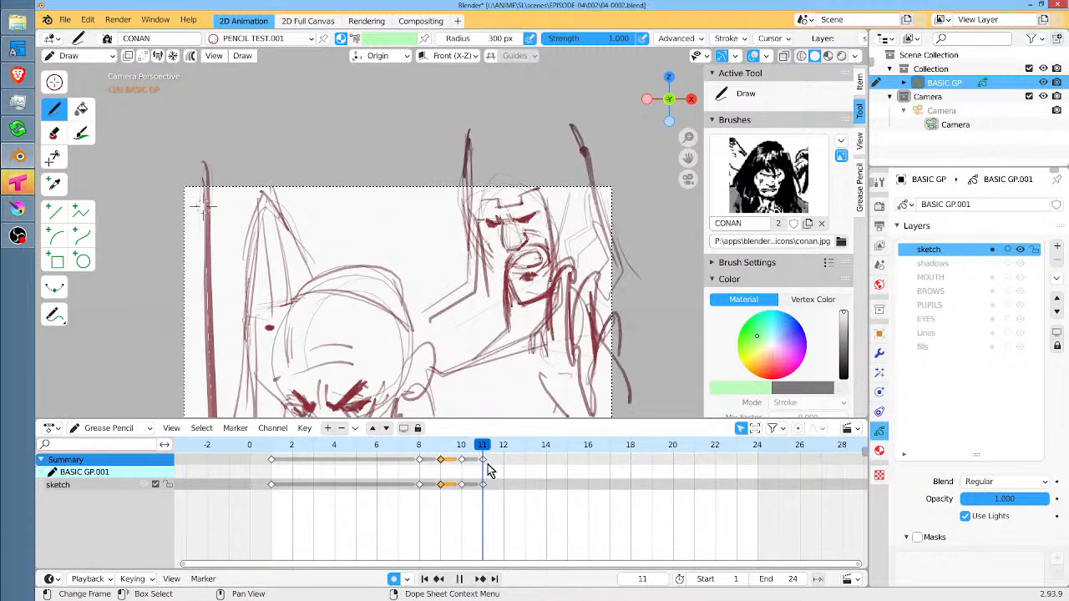
pyautogui.moveTo(520, 470)
pyautogui.mouseDown()
pyautogui.moveTo(270, 485)
pyautogui.moveTo(516, 496)
pyautogui.moveTo(313, 494)
pyautogui.moveTo(275, 482)
pyautogui.mouseUp()
pyautogui.press('space')
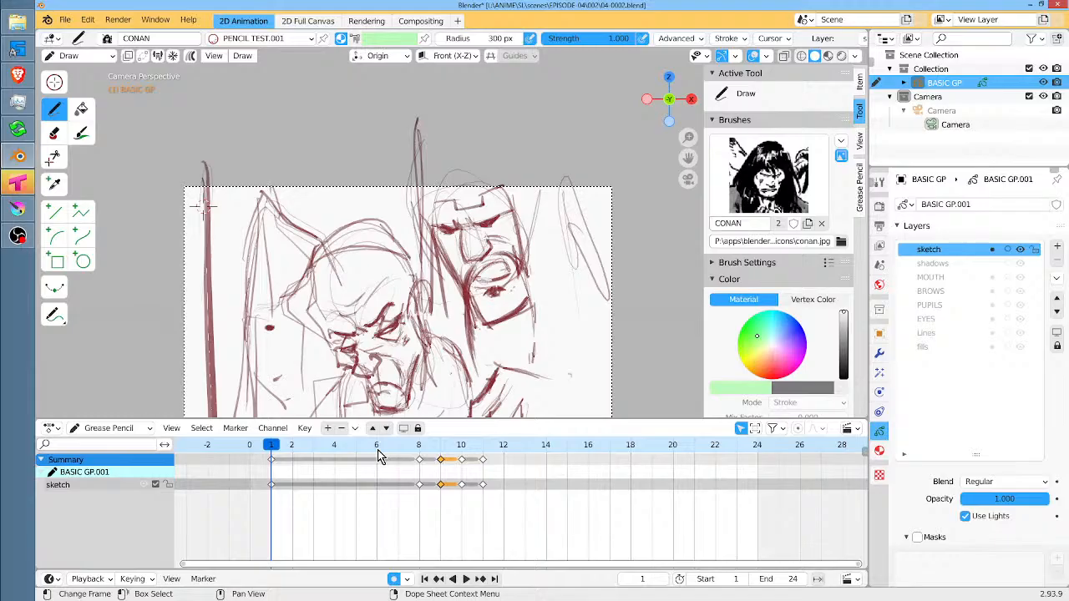
pyautogui.press('space')
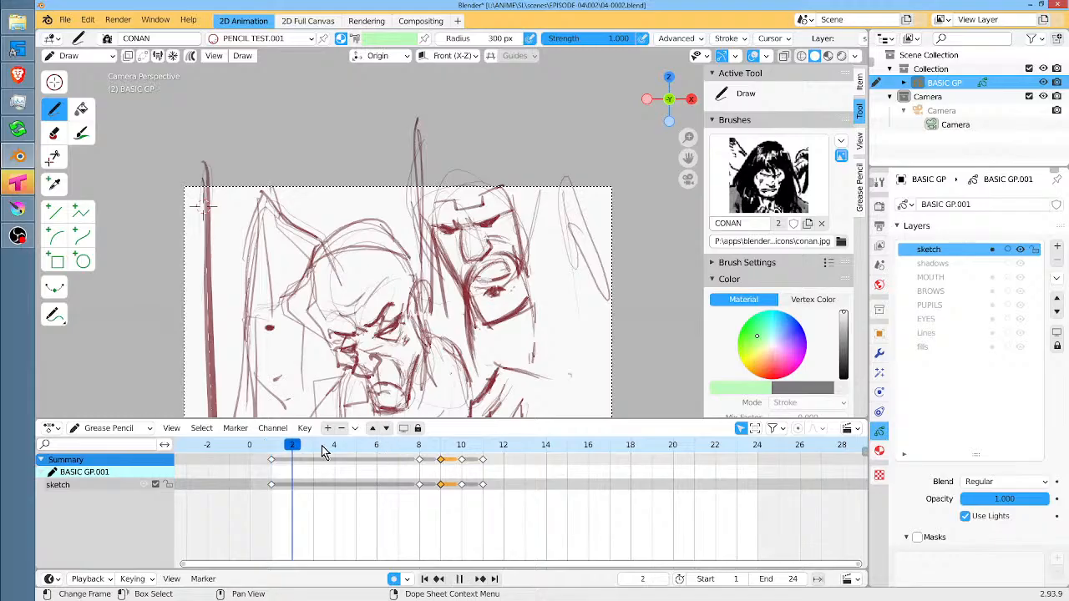
pyautogui.moveTo(415, 452)
pyautogui.mouseDown()
pyautogui.moveTo(504, 458)
pyautogui.moveTo(272, 457)
pyautogui.mouseUp()
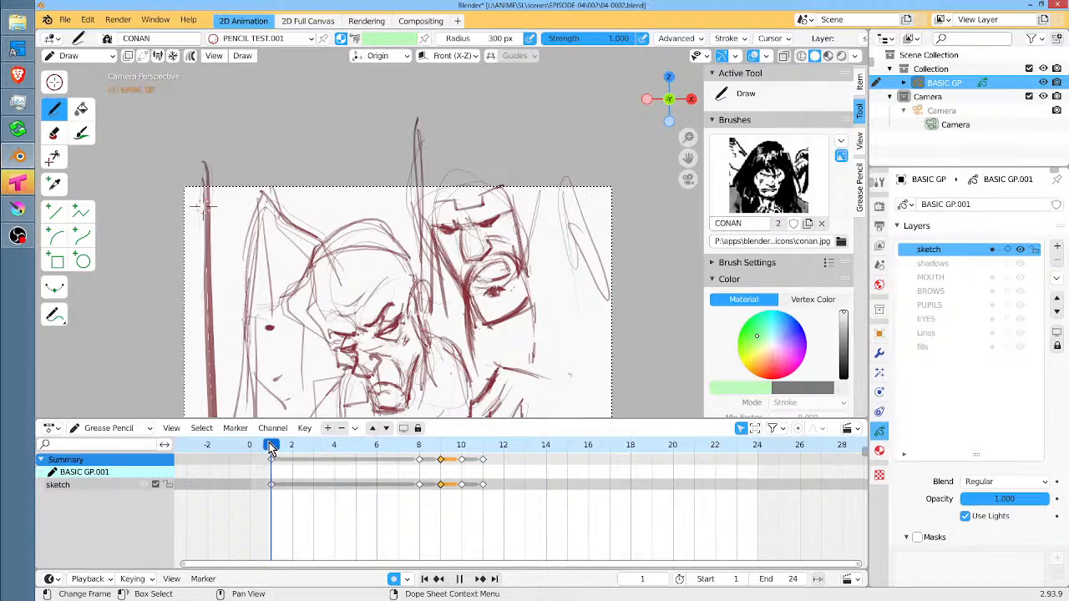
pyautogui.press('space')
# On frame 11, draw the heel of the raised hand along the camera frame's lower edge and darken its outer fingers.
pyautogui.moveTo(432, 299); pyautogui.dragTo(434, 239)
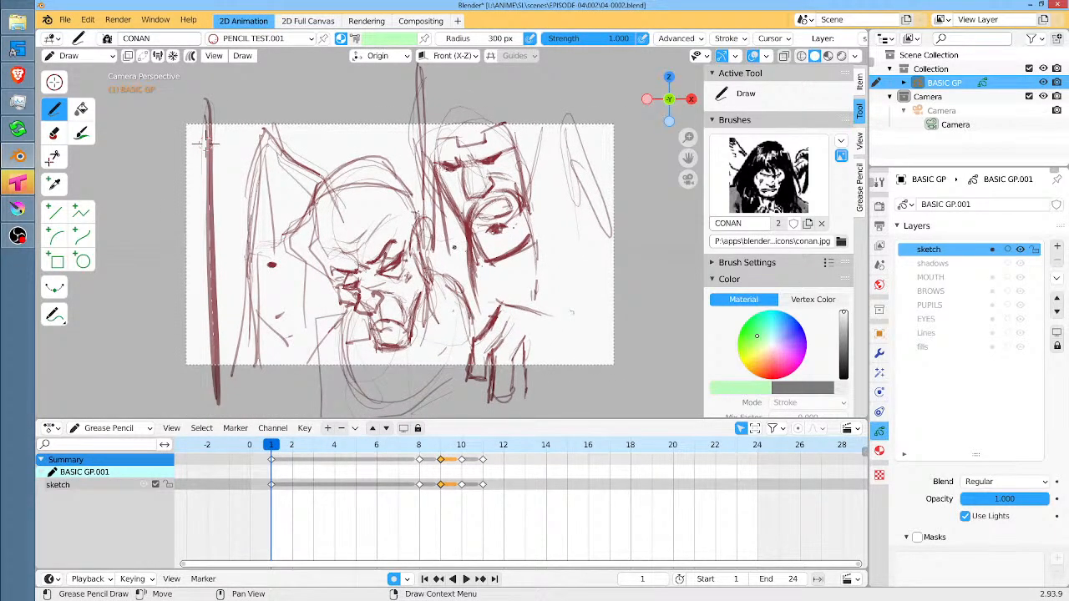
pyautogui.moveTo(300, 455)
pyautogui.mouseDown()
pyautogui.moveTo(387, 458)
pyautogui.moveTo(486, 482)
pyautogui.mouseUp()
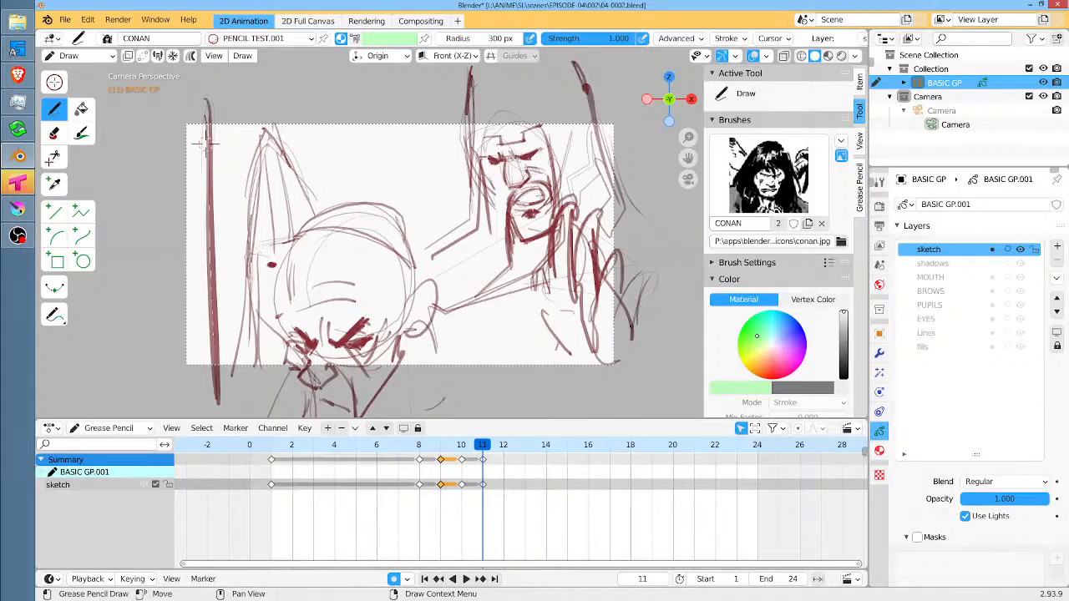
pyautogui.moveTo(552, 274)
pyautogui.mouseDown()
pyautogui.moveTo(518, 373)
pyautogui.moveTo(594, 362)
pyautogui.mouseUp()
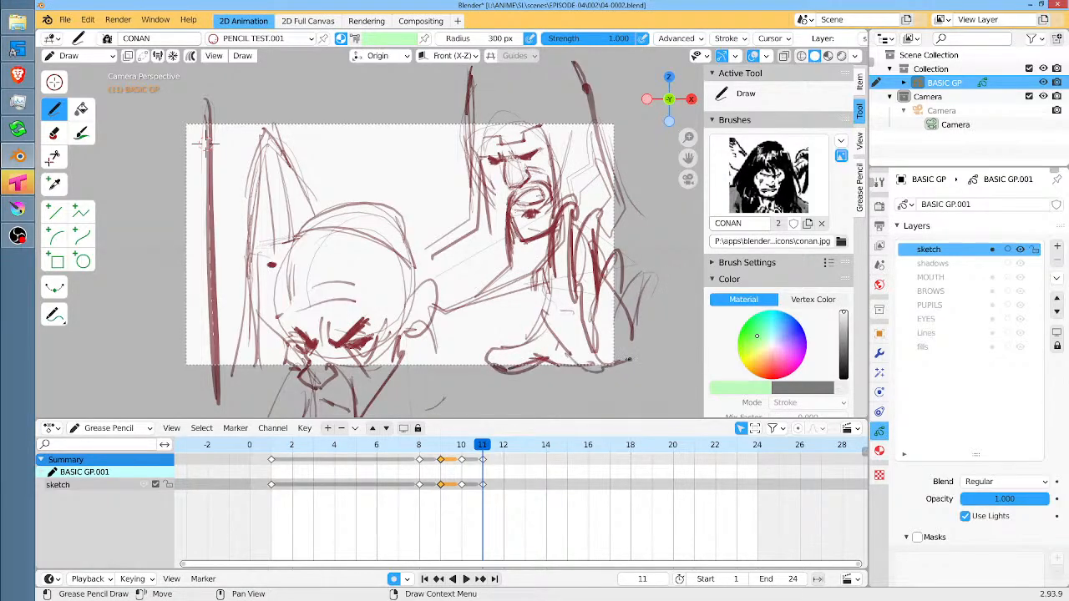
pyautogui.moveTo(633, 229)
pyautogui.mouseDown()
pyautogui.moveTo(604, 284)
pyautogui.moveTo(620, 266)
pyautogui.moveTo(618, 339)
pyautogui.mouseUp()
pyautogui.moveTo(659, 253)
pyautogui.mouseDown()
pyautogui.moveTo(614, 314)
pyautogui.moveTo(636, 295)
pyautogui.mouseUp()
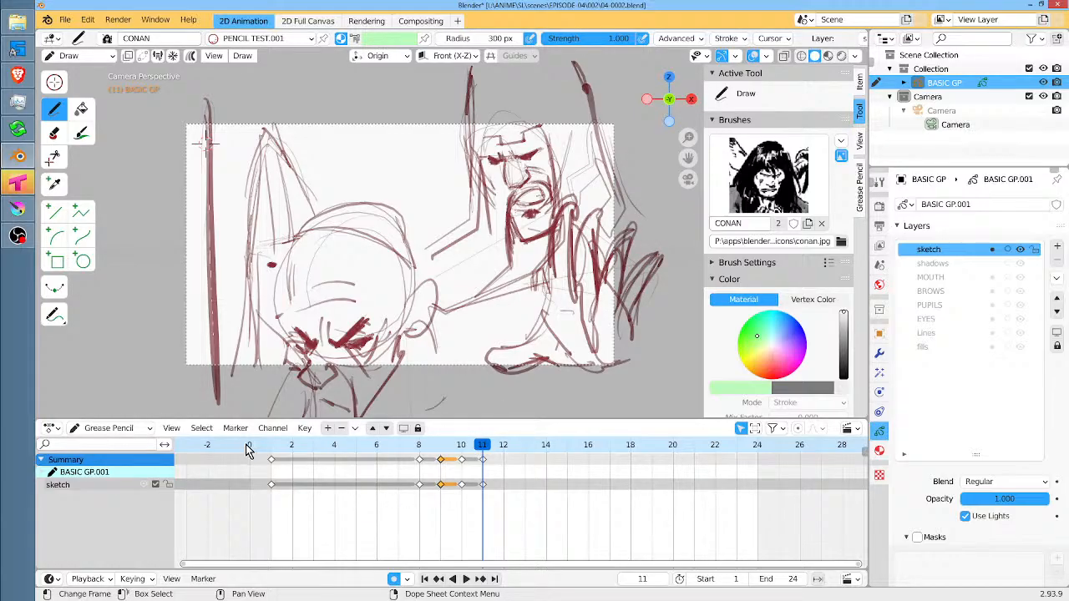
# Play the animation repeatedly from frame 1 to examine the timing of the heads and the raised hand.
pyautogui.click(278, 460)
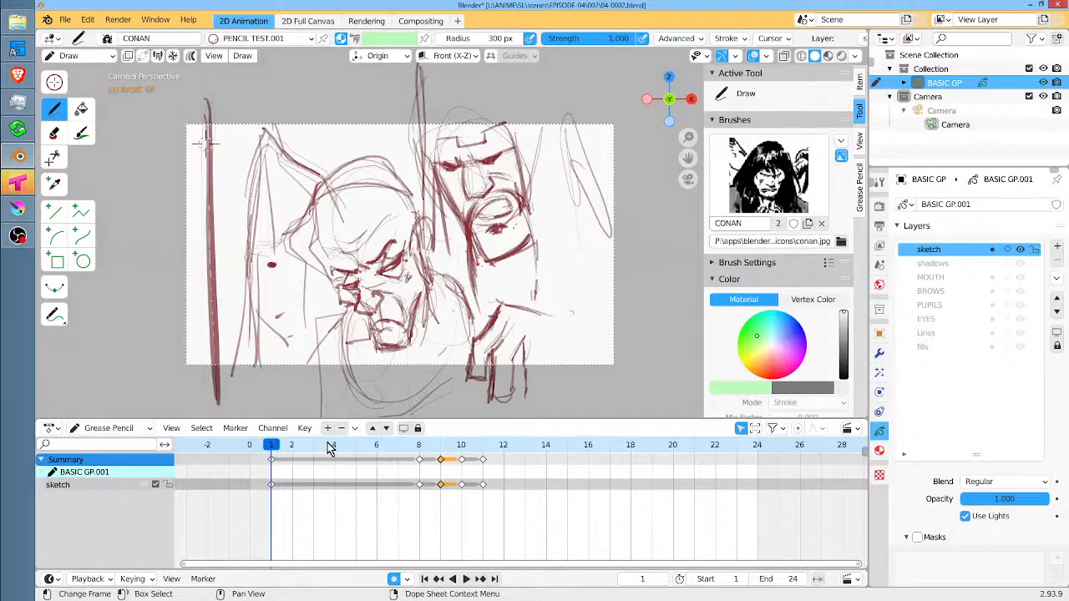
pyautogui.press('space')
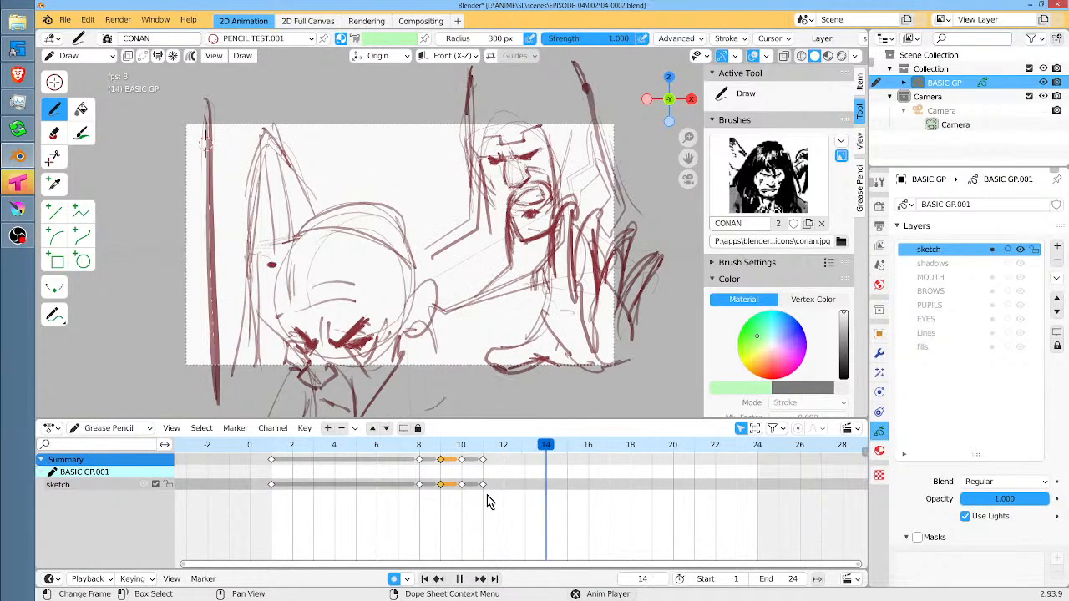
pyautogui.press('space')
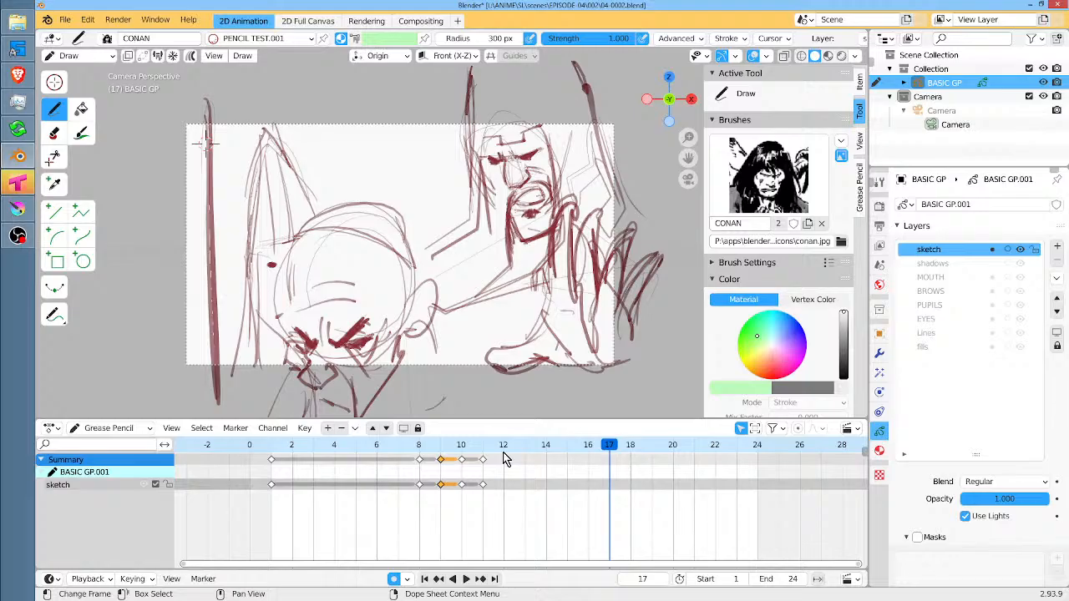
pyautogui.click(277, 452)
pyautogui.press('space')
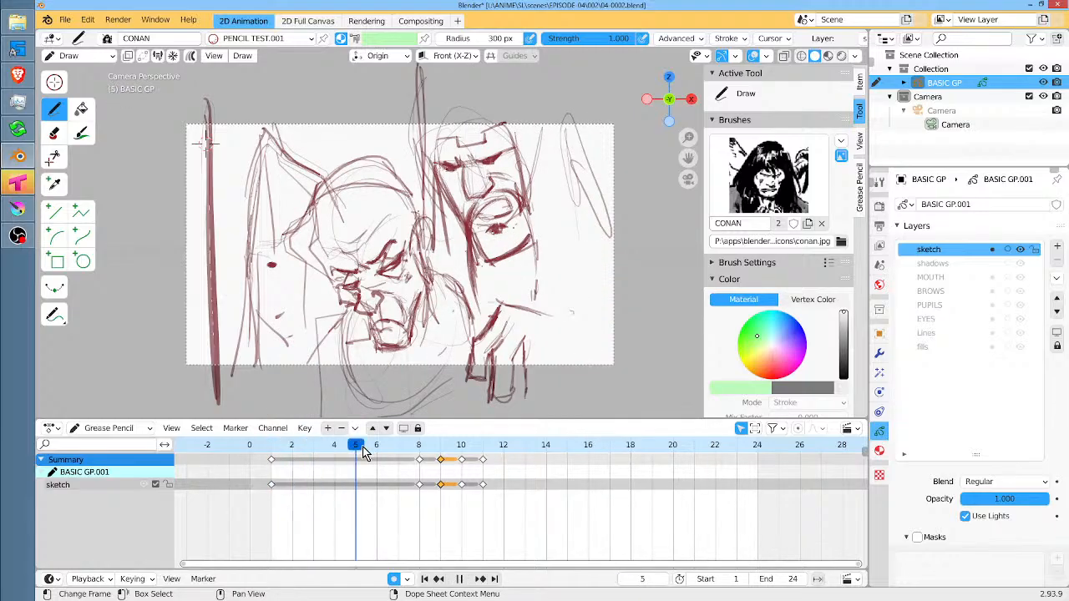
pyautogui.click(283, 449)
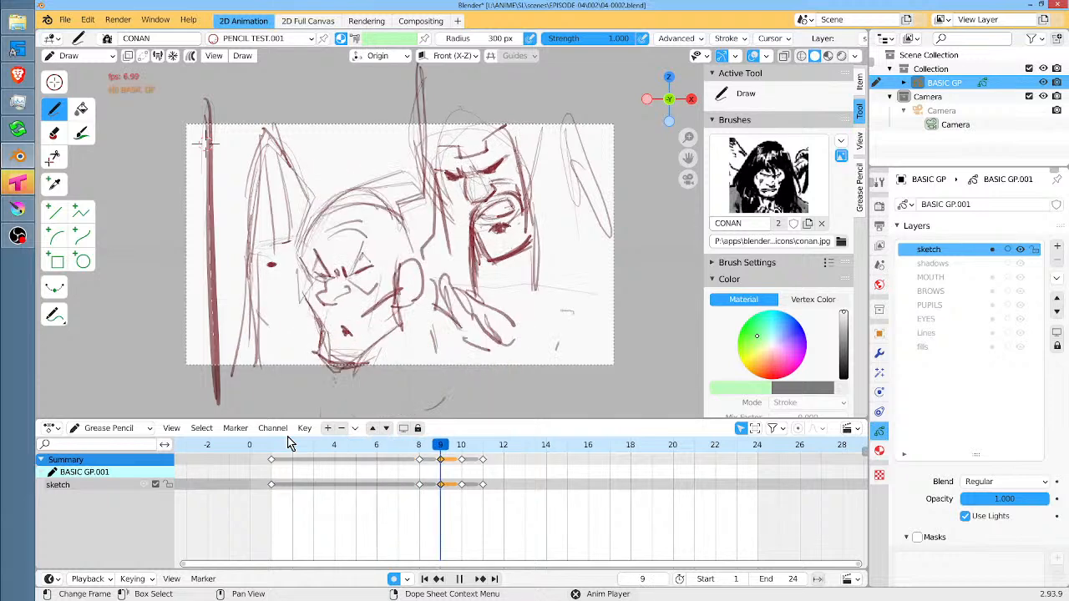
pyautogui.press('space')
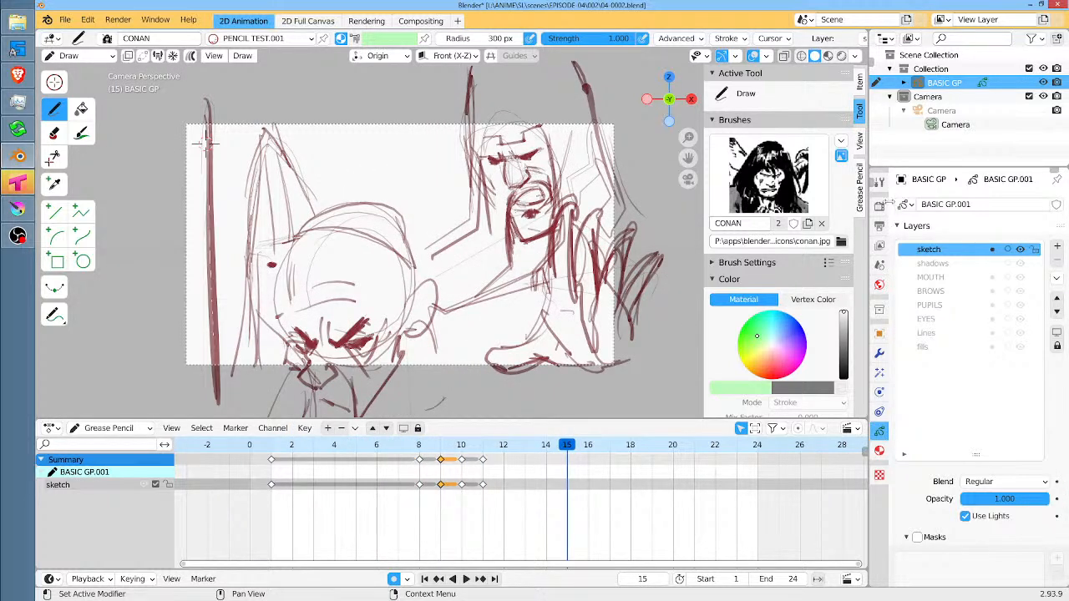
# Try a frame rate of 12 fps and play the animation at that speed.
pyautogui.click(879, 226)
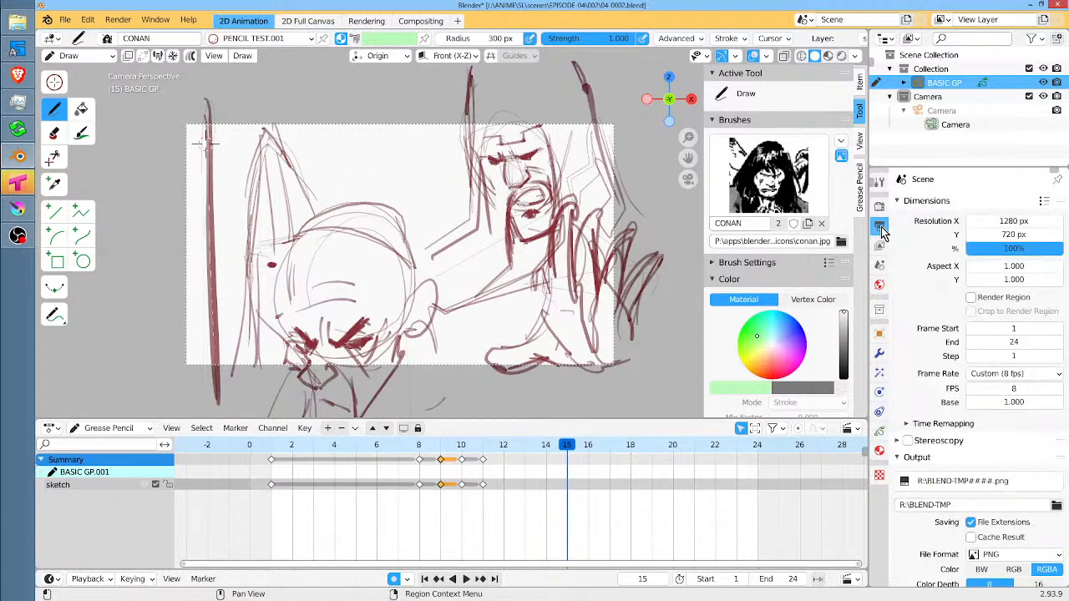
pyautogui.click(1059, 389)
pyautogui.click(1059, 389)
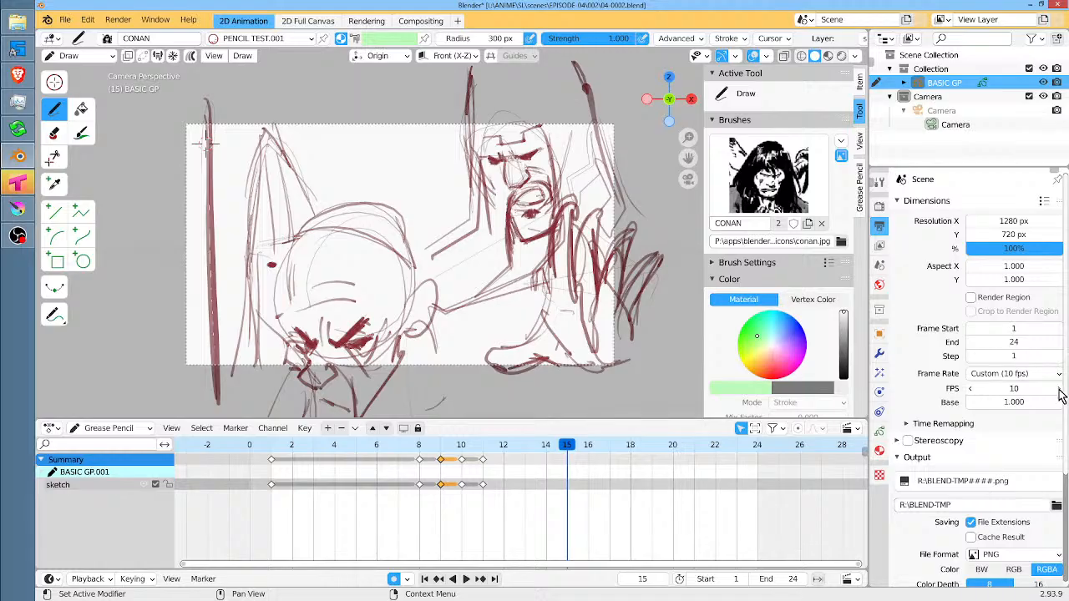
pyautogui.click(1059, 390)
pyautogui.click(1059, 390)
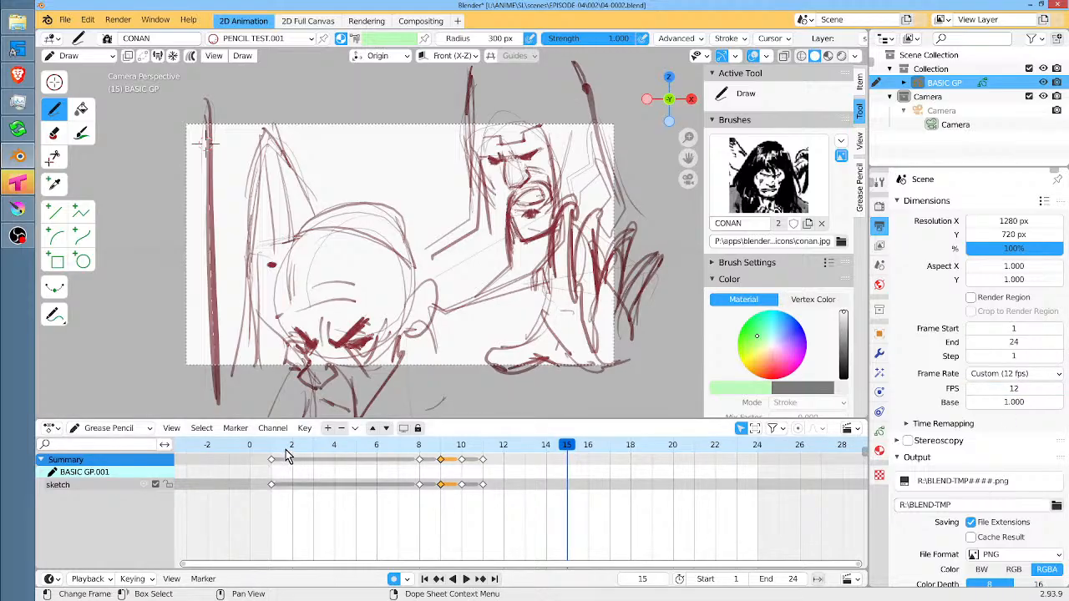
pyautogui.press('space')
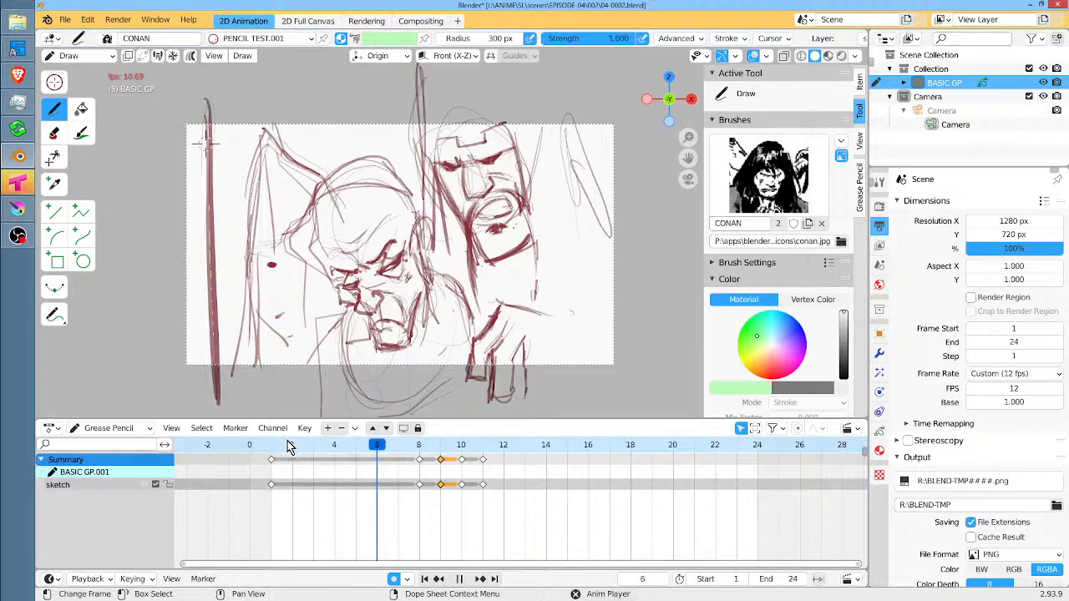
pyautogui.press('space')
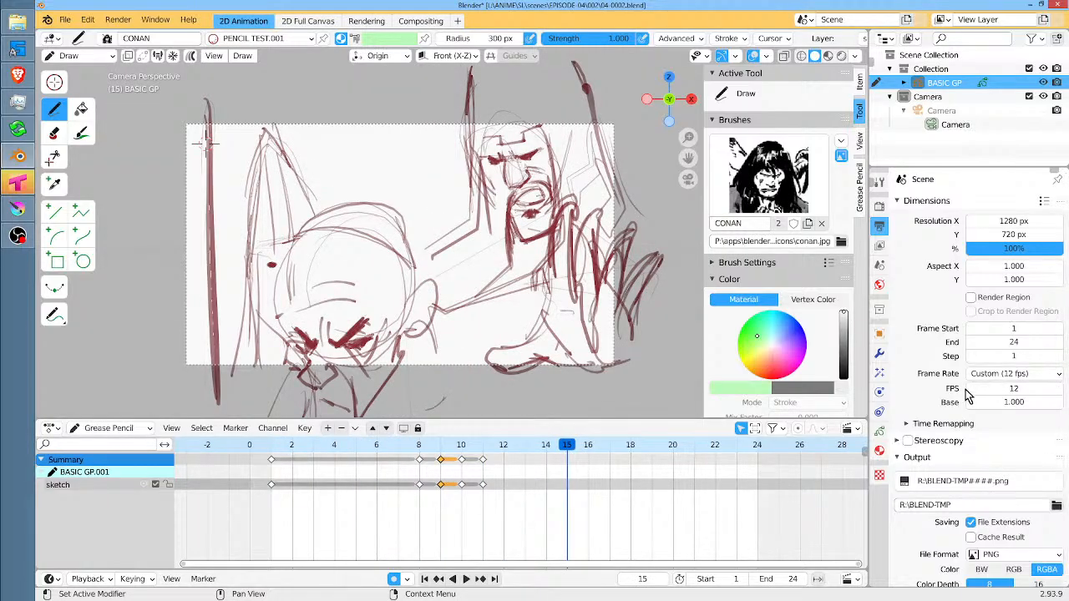
# Try a frame rate of 10 fps in playback, set it back to 8 fps and return to the grease pencil layer settings.
pyautogui.moveTo(968, 396); pyautogui.dragTo(944, 396)
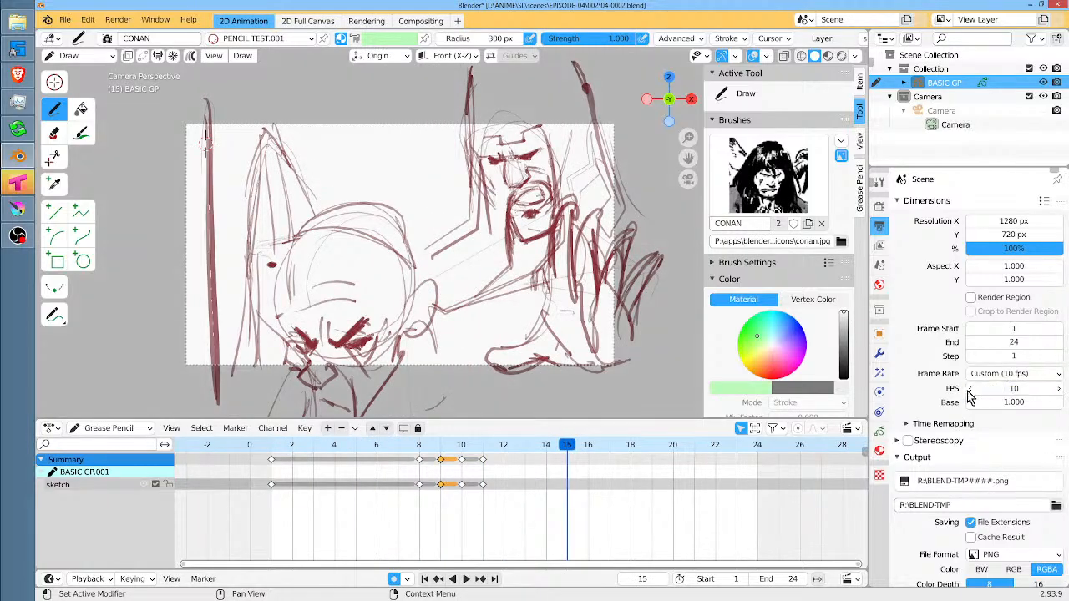
pyautogui.click(278, 453)
pyautogui.press('space')
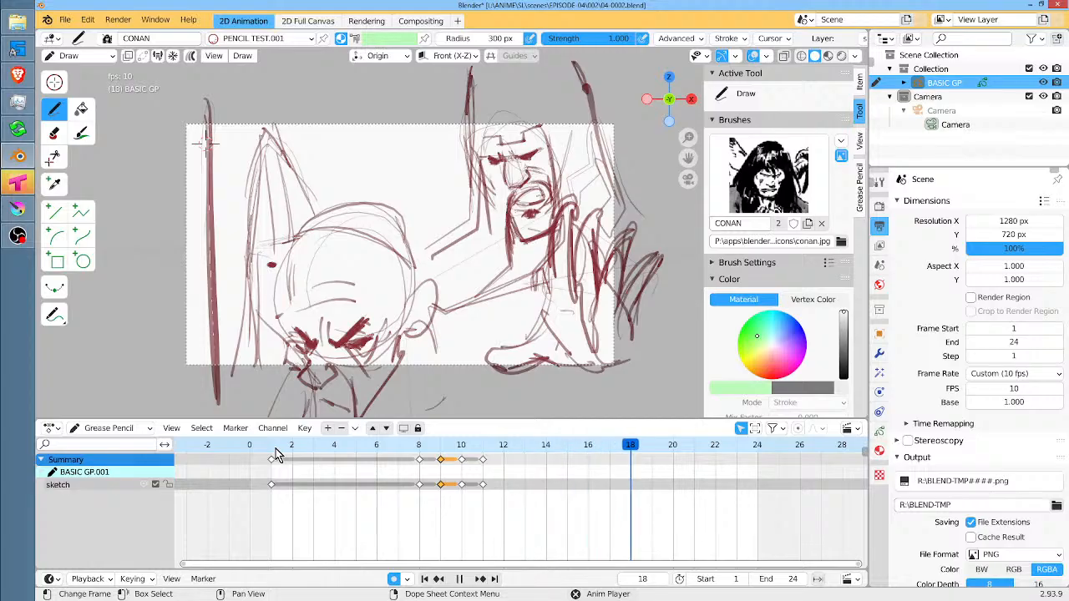
pyautogui.press('space')
pyautogui.moveTo(982, 396); pyautogui.dragTo(976, 396)
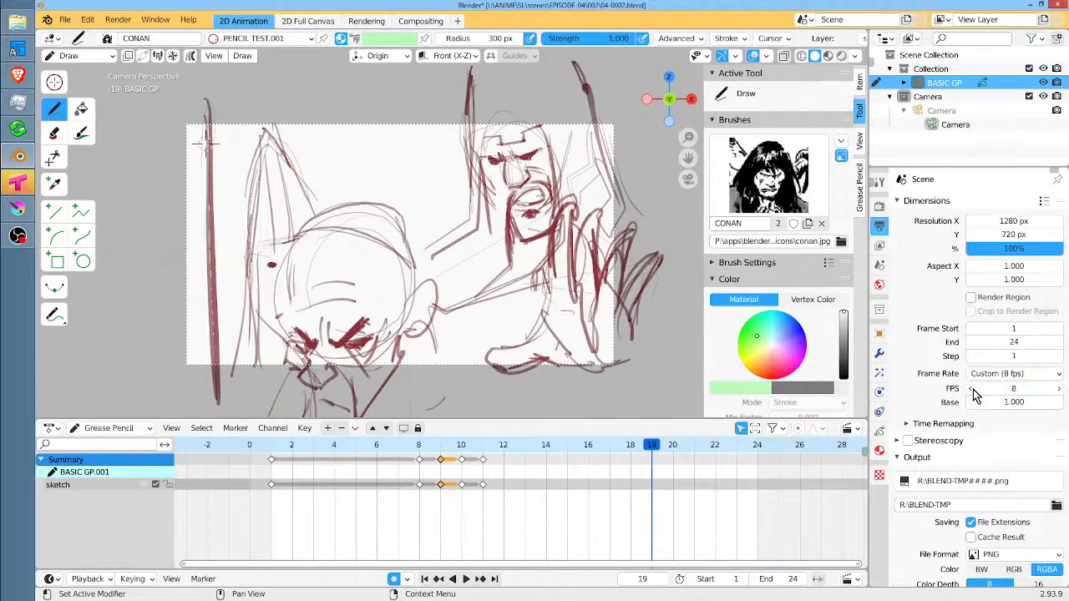
pyautogui.click(880, 436)
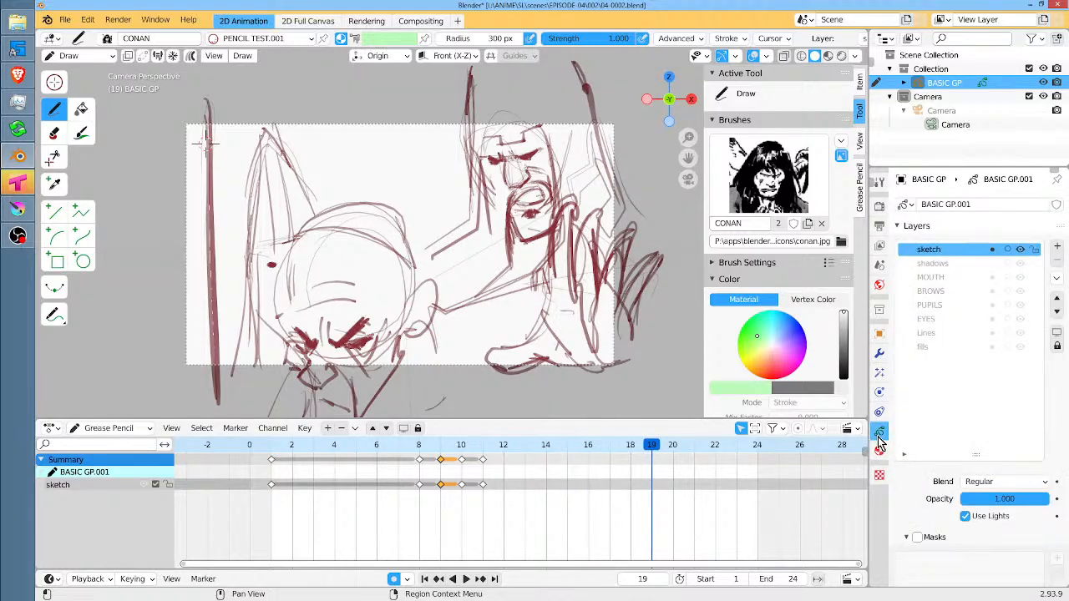
# Turn on additive drawing and fill the upper head's mouth opening with dark strokes on frame 14.
pyautogui.click(292, 454)
pyautogui.press('space')
pyautogui.moveTo(379, 455)
pyautogui.mouseDown()
pyautogui.moveTo(551, 460)
pyautogui.moveTo(356, 454)
pyautogui.mouseUp()
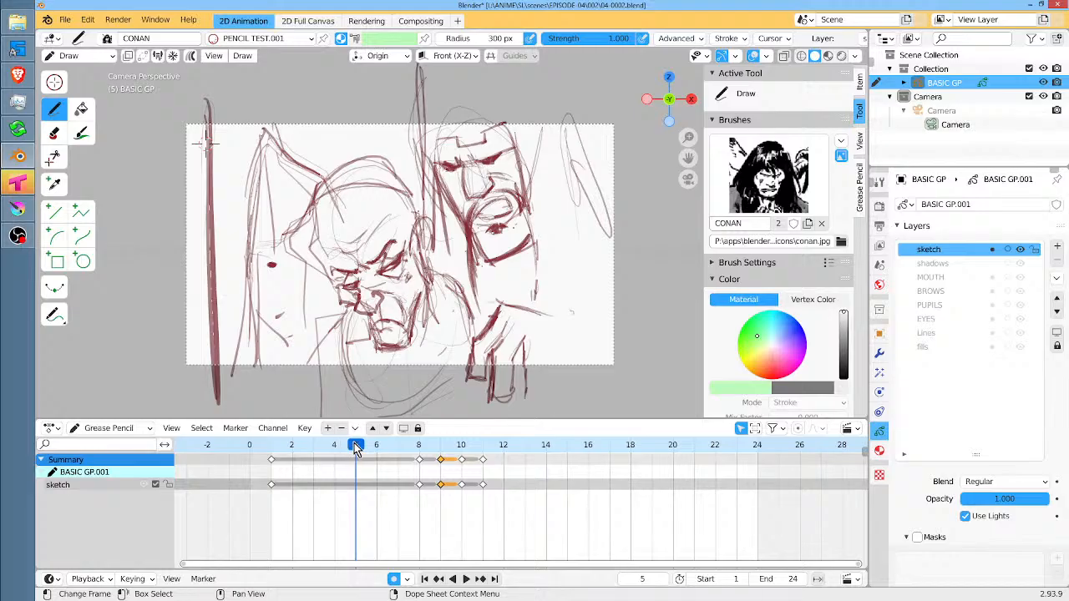
pyautogui.moveTo(356, 448)
pyautogui.mouseDown()
pyautogui.moveTo(314, 451)
pyautogui.moveTo(492, 458)
pyautogui.moveTo(270, 454)
pyautogui.moveTo(354, 447)
pyautogui.moveTo(576, 472)
pyautogui.moveTo(308, 466)
pyautogui.moveTo(563, 469)
pyautogui.mouseUp()
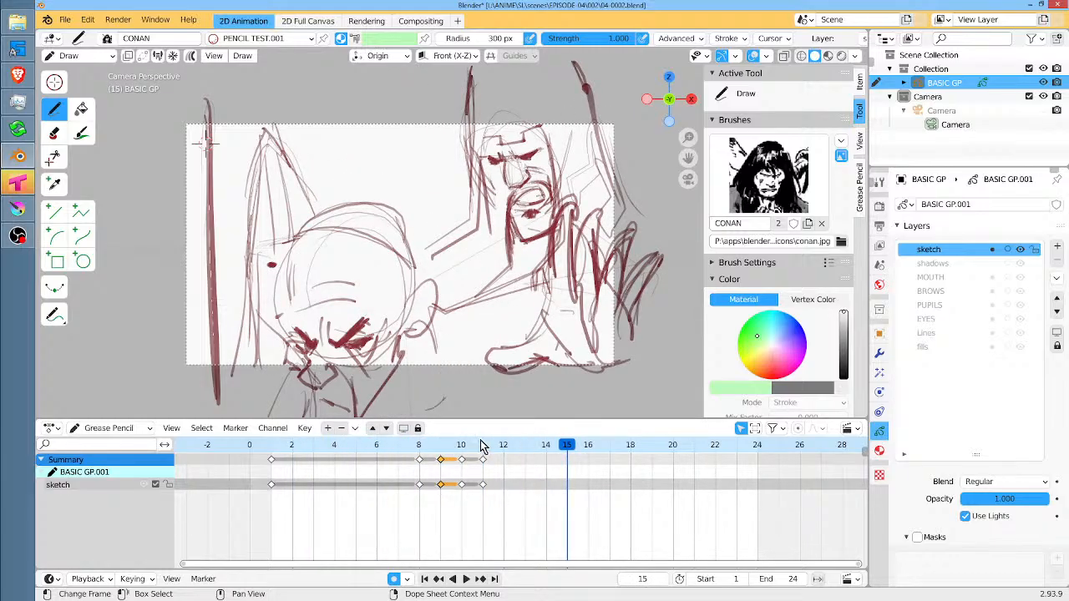
pyautogui.click(483, 485)
pyautogui.moveTo(568, 445)
pyautogui.mouseDown()
pyautogui.moveTo(409, 449)
pyautogui.moveTo(538, 453)
pyautogui.moveTo(550, 468)
pyautogui.mouseUp()
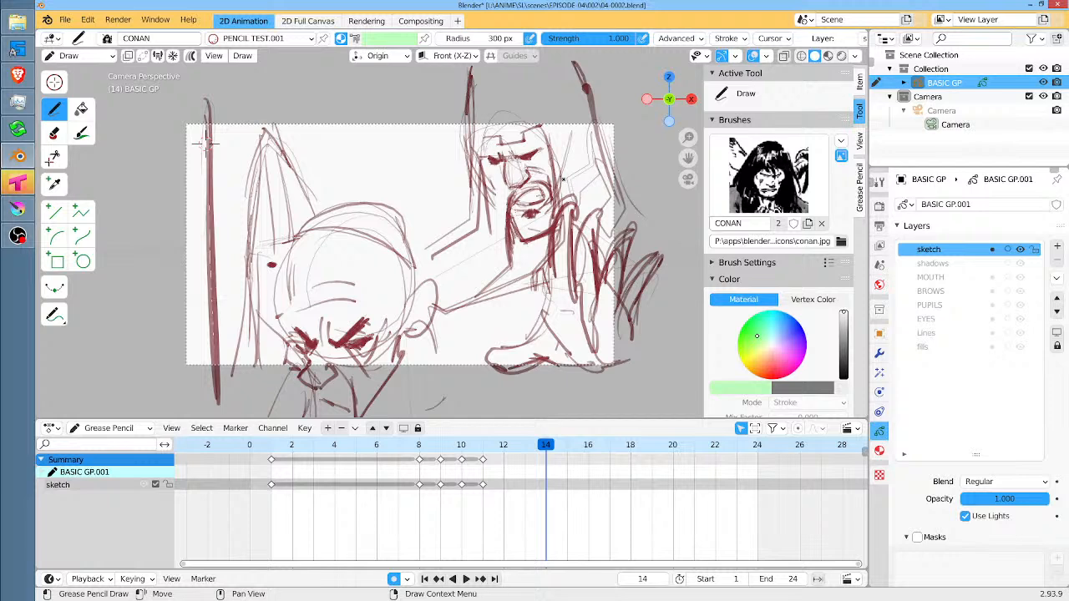
pyautogui.scroll(3, 563, 178)
pyautogui.moveTo(561, 178); pyautogui.dragTo(438, 269)
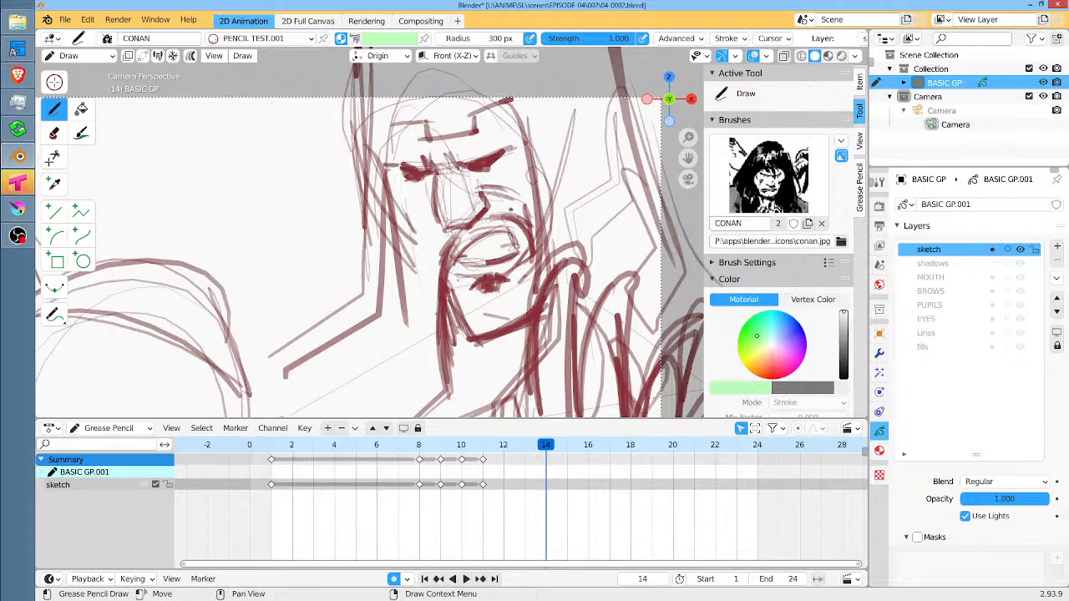
pyautogui.click(173, 57)
pyautogui.moveTo(506, 240)
pyautogui.mouseDown()
pyautogui.moveTo(493, 263)
pyautogui.moveTo(498, 250)
pyautogui.moveTo(485, 255)
pyautogui.moveTo(513, 235)
pyautogui.mouseUp()
pyautogui.moveTo(465, 265); pyautogui.dragTo(519, 250)
pyautogui.moveTo(510, 240)
pyautogui.mouseDown()
pyautogui.moveTo(466, 264)
pyautogui.moveTo(512, 246)
pyautogui.mouseUp()
# On frame 15, redraw the upper head's mouth wide open and filled dark, with a short line for the lower lip.
pyautogui.moveTo(552, 449); pyautogui.dragTo(562, 446)
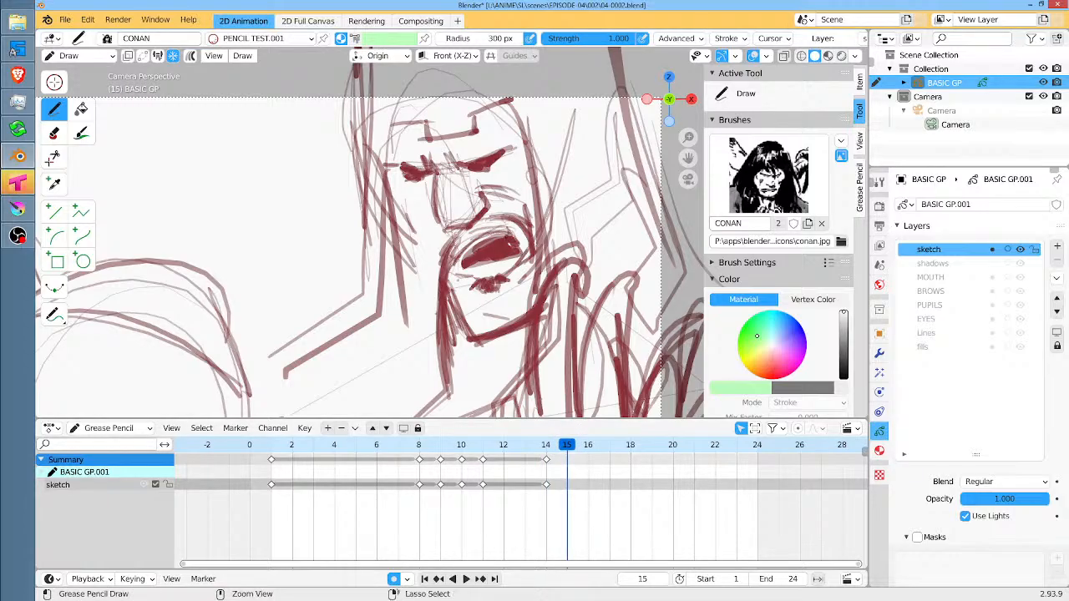
pyautogui.keyDown('ctrl'); pyautogui.click(510, 239); pyautogui.keyUp('ctrl')
pyautogui.moveTo(501, 237)
pyautogui.mouseDown()
pyautogui.moveTo(462, 273)
pyautogui.moveTo(521, 254)
pyautogui.moveTo(475, 291)
pyautogui.moveTo(507, 294)
pyautogui.mouseUp()
pyautogui.moveTo(462, 285)
pyautogui.mouseDown()
pyautogui.moveTo(511, 276)
pyautogui.moveTo(520, 264)
pyautogui.moveTo(460, 281)
pyautogui.mouseUp()
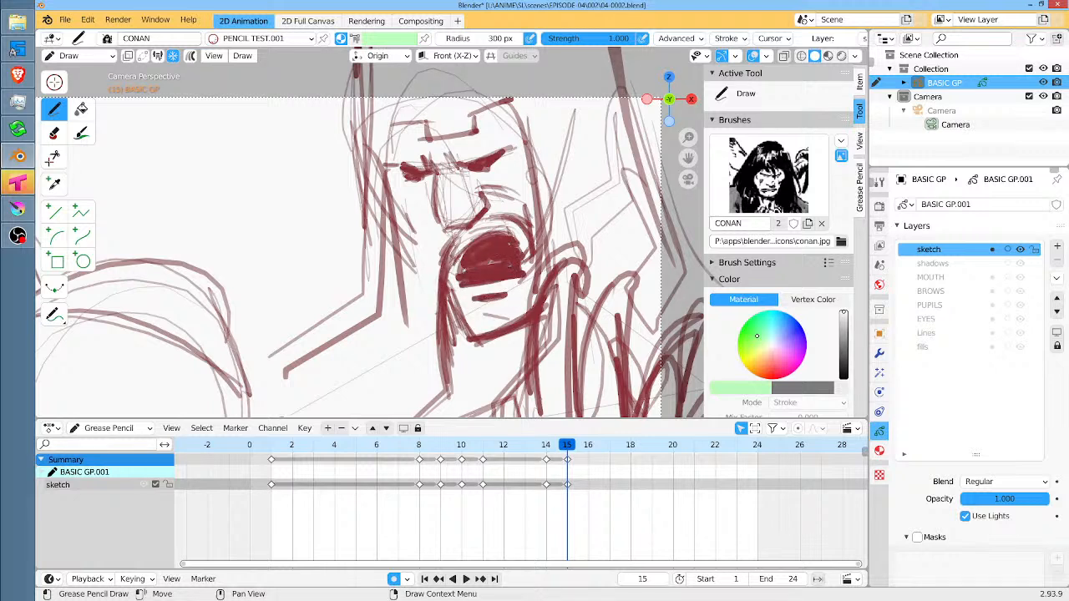
# Duplicate the frame 14 keyframe of the sketch layer onto frame 16.
pyautogui.moveTo(568, 446)
pyautogui.mouseDown()
pyautogui.moveTo(546, 446)
pyautogui.moveTo(587, 449)
pyautogui.mouseUp()
pyautogui.click(567, 485)
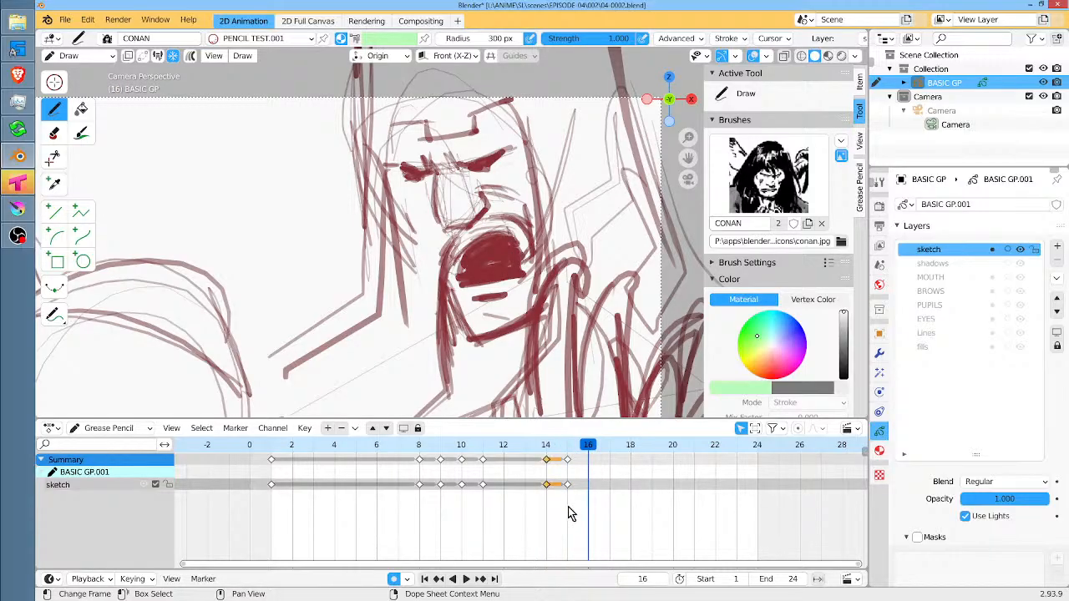
pyautogui.press('g')
pyautogui.click(616, 496)
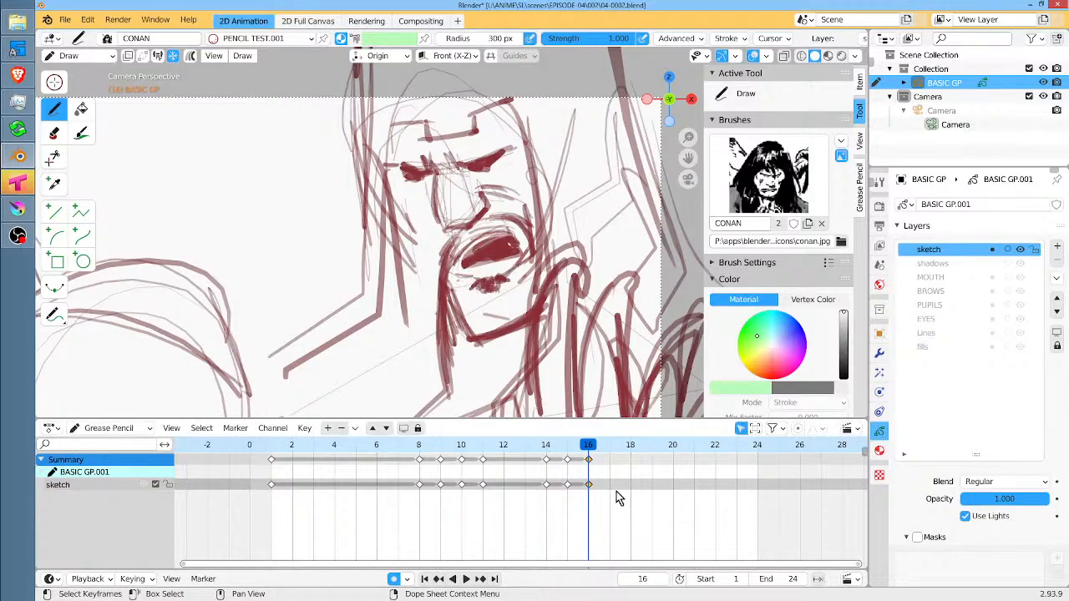
# On frame 17, redraw the upper head's mouth as a narrow, nearly closed dark band.
pyautogui.press('space')
pyautogui.press('space')
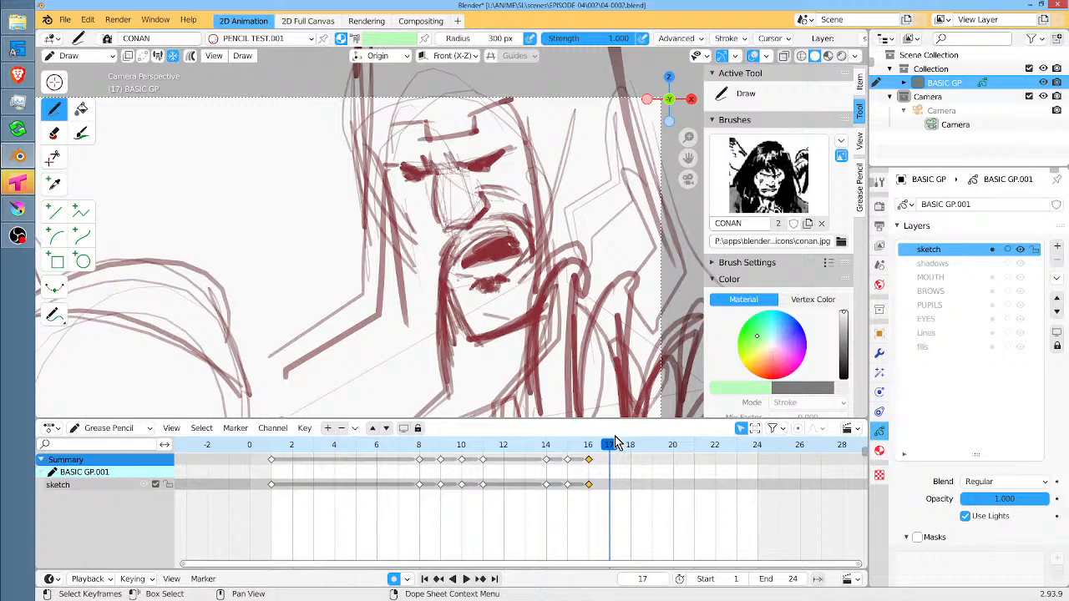
pyautogui.moveTo(506, 257)
pyautogui.mouseDown()
pyautogui.moveTo(477, 265)
pyautogui.moveTo(496, 248)
pyautogui.moveTo(469, 258)
pyautogui.moveTo(520, 251)
pyautogui.mouseUp()
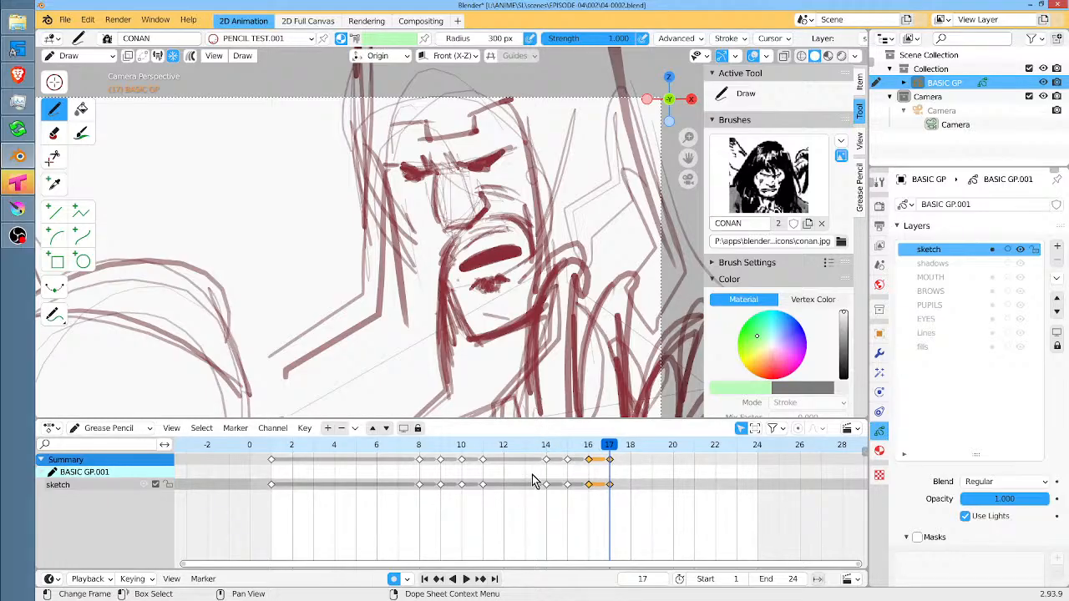
# Duplicate the keyframes of frames 14 to 17 onto frames 18 to 21 and play the animation from frame 1.
pyautogui.moveTo(532, 475); pyautogui.dragTo(635, 502)
pyautogui.hotkey('shift', 'd')
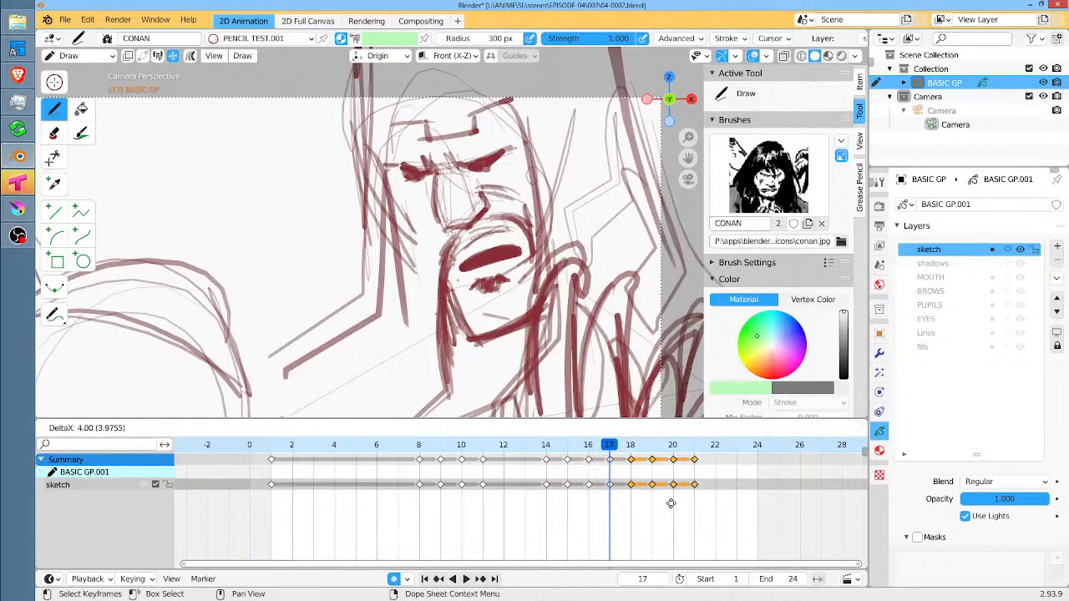
pyautogui.click(662, 509)
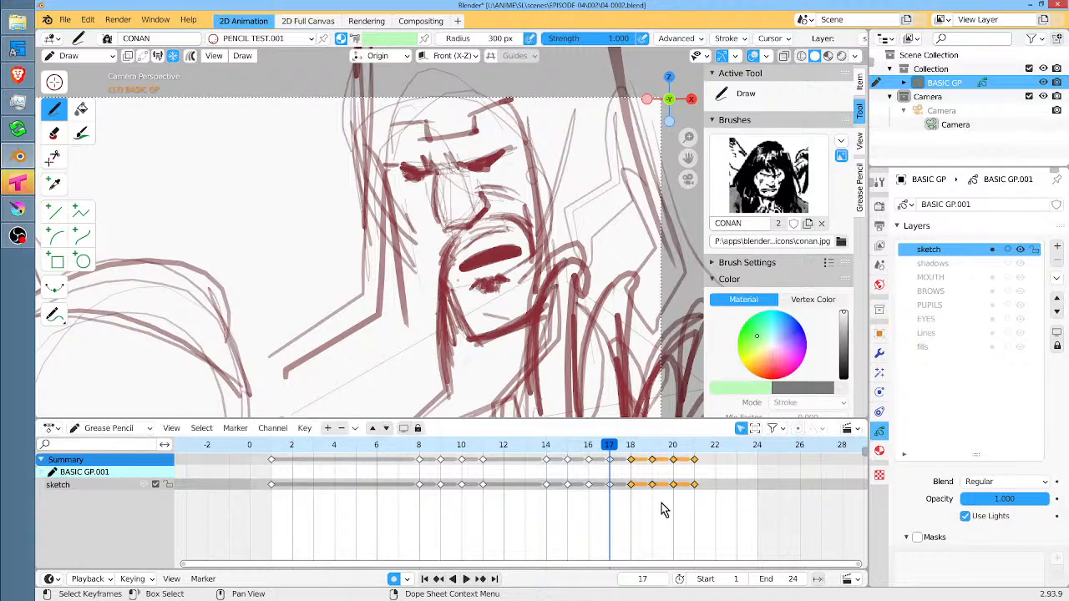
pyautogui.click(279, 446)
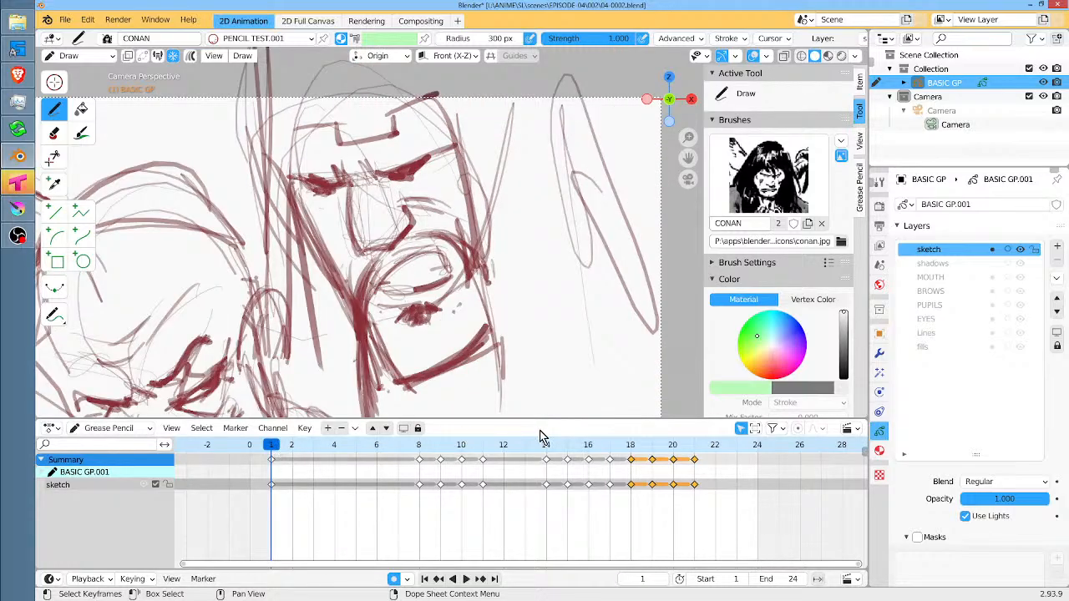
pyautogui.scroll(-6, 456, 181)
pyautogui.moveTo(468, 226); pyautogui.dragTo(518, 220)
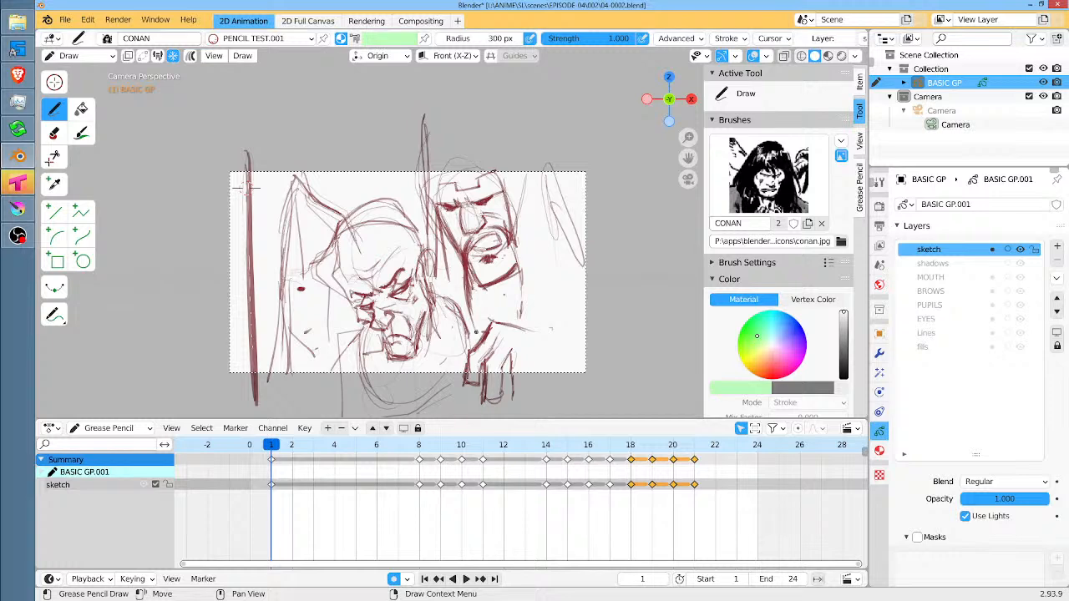
pyautogui.press('space')
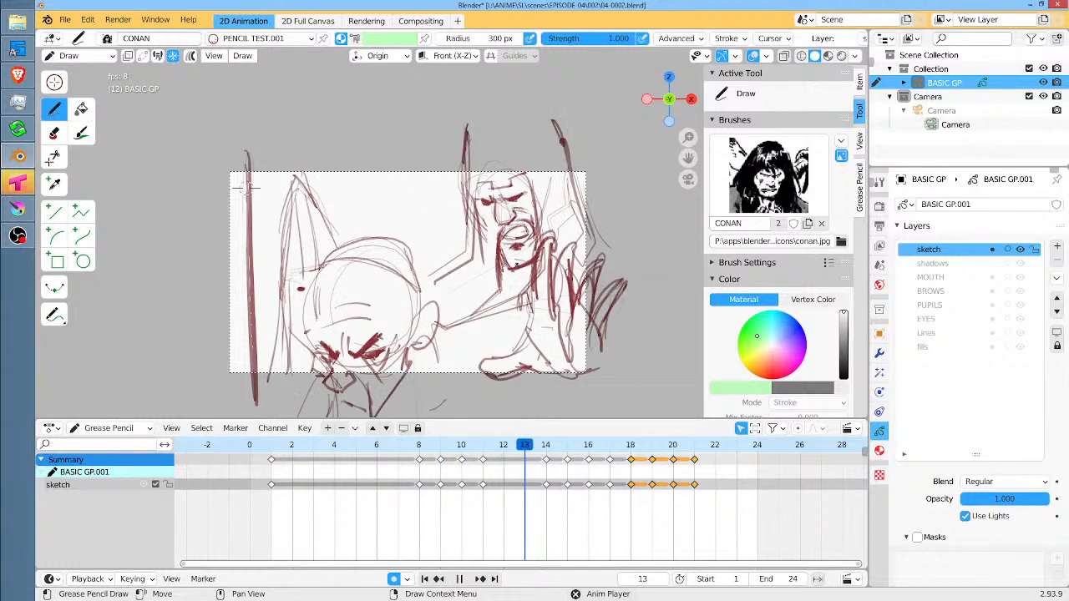
pyautogui.press('space')
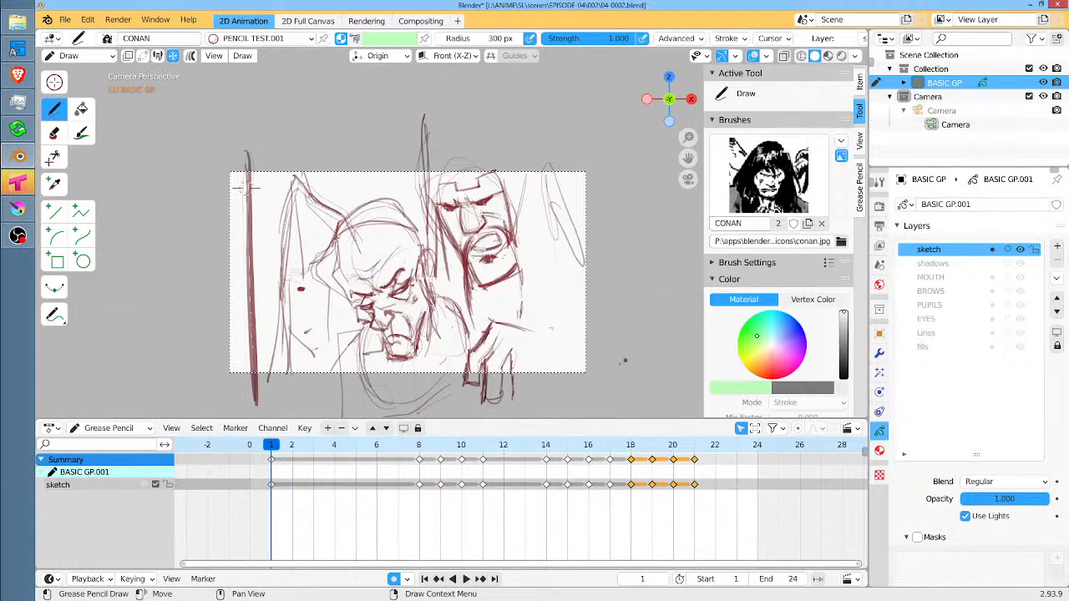
# Move the mouth keyframes of frames 14 to 21 two frames earlier and go to frame 12.
pyautogui.moveTo(538, 482); pyautogui.dragTo(729, 510)
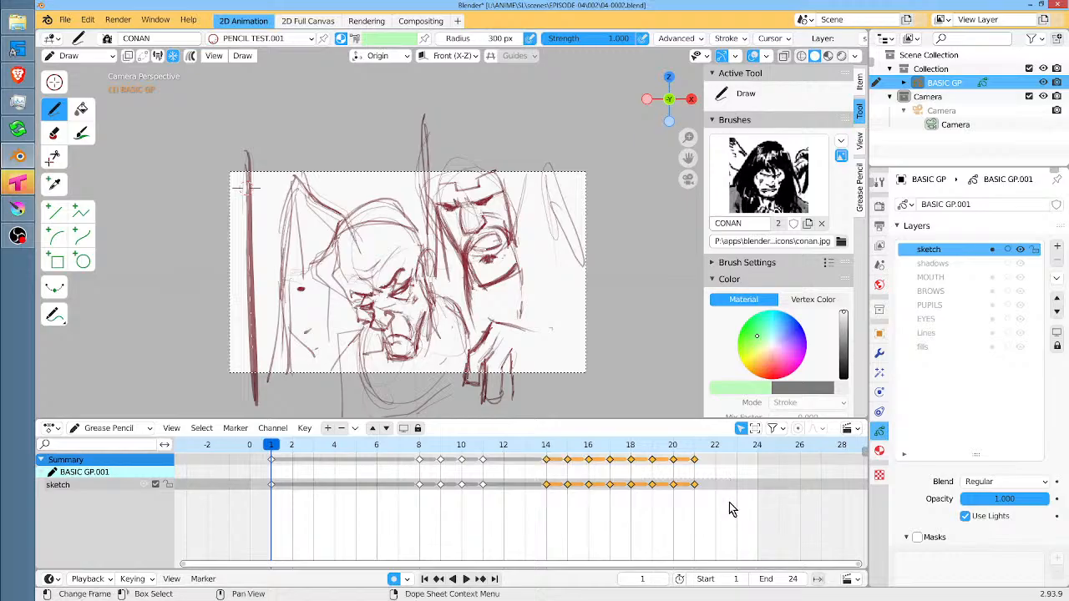
pyautogui.press('g')
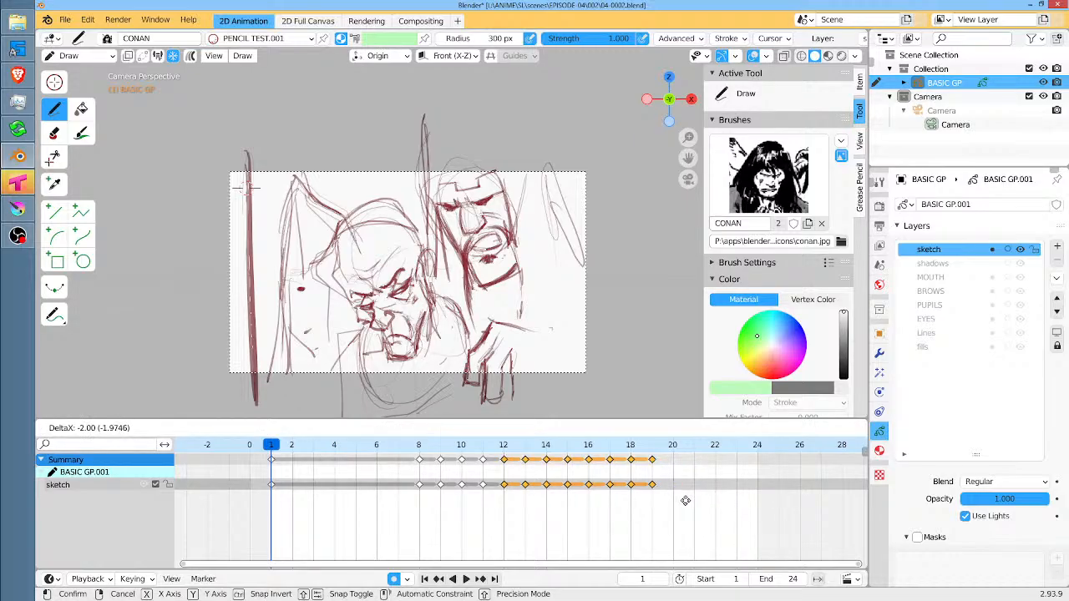
pyautogui.click(687, 502)
pyautogui.hotkey('alt', 'a')
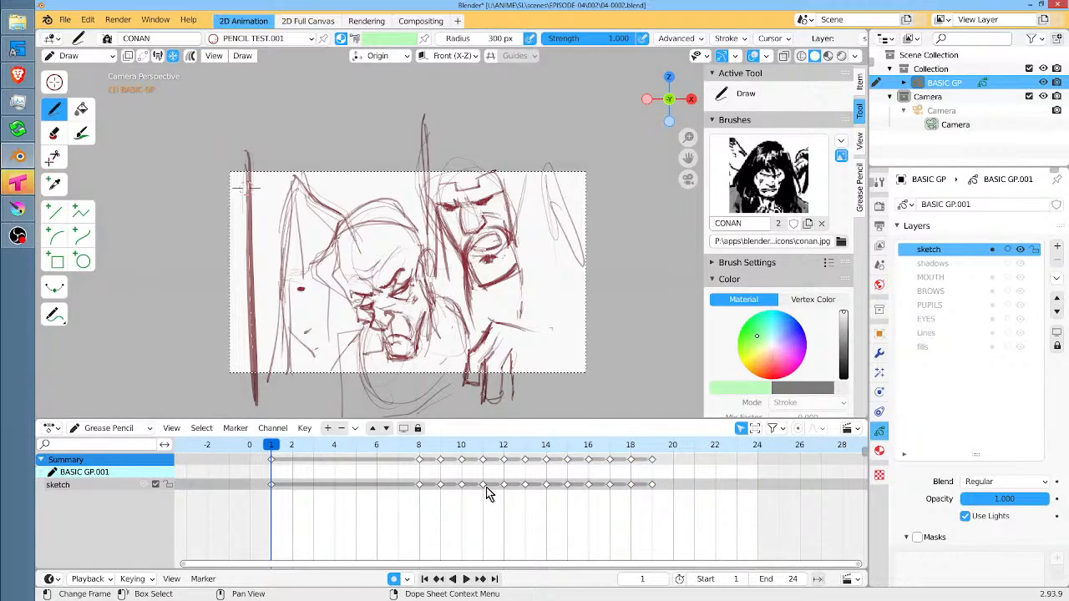
pyautogui.click(503, 445)
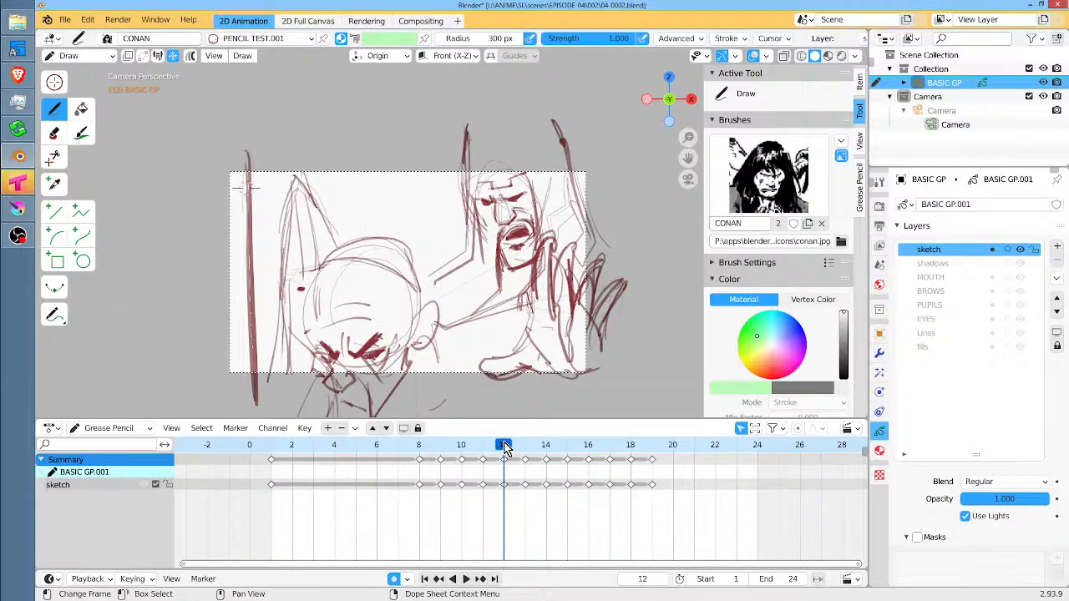
# On frame 11, select the raised hand's strokes, enlarge them to about 1.03 times and shift them slightly left.
pyautogui.press('space')
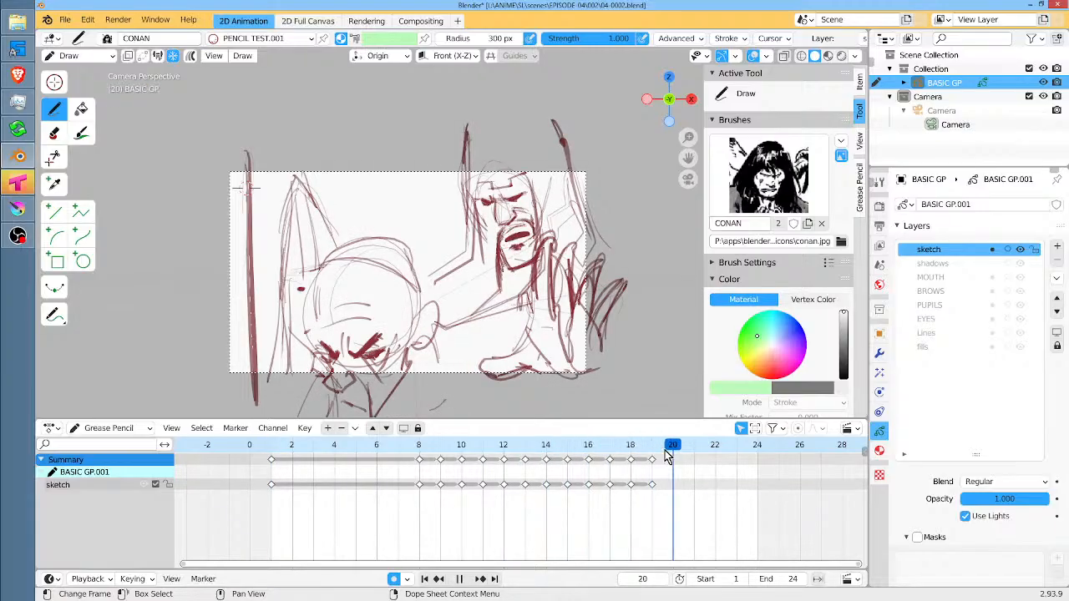
pyautogui.moveTo(499, 452)
pyautogui.mouseDown()
pyautogui.moveTo(466, 452)
pyautogui.moveTo(478, 452)
pyautogui.mouseUp()
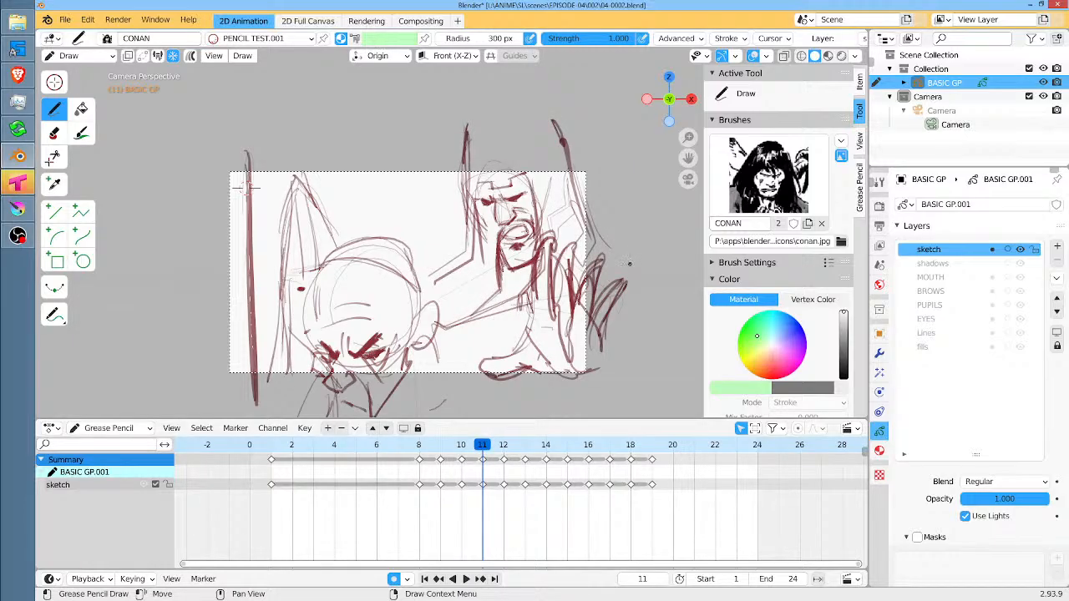
pyautogui.press('Tab')
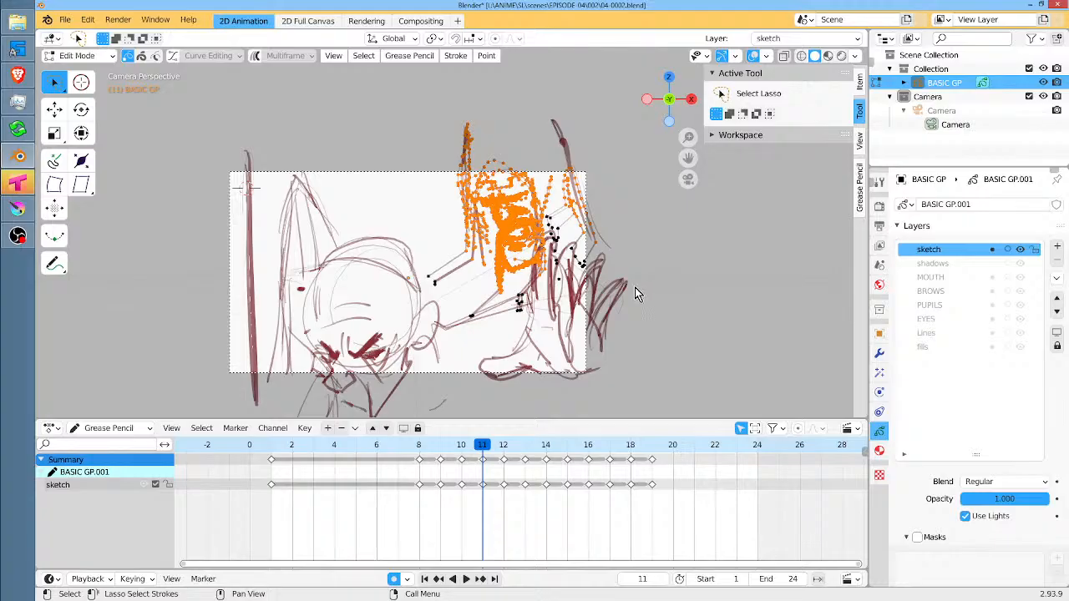
pyautogui.click(635, 288)
pyautogui.moveTo(645, 290)
pyautogui.mouseDown()
pyautogui.moveTo(607, 251)
pyautogui.moveTo(553, 241)
pyautogui.moveTo(488, 402)
pyautogui.moveTo(651, 330)
pyautogui.mouseUp()
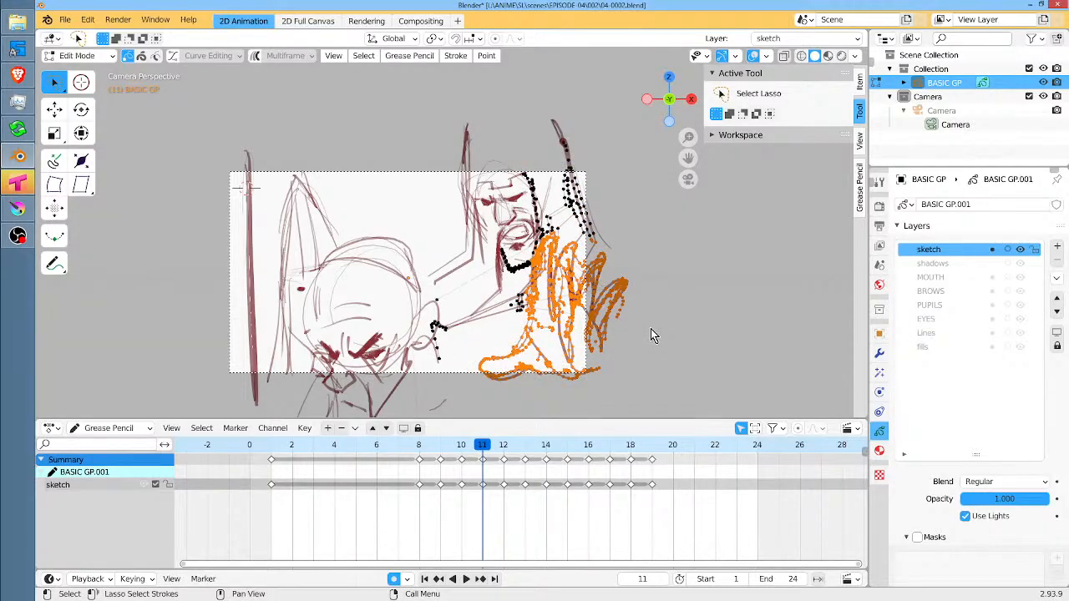
pyautogui.press('s')
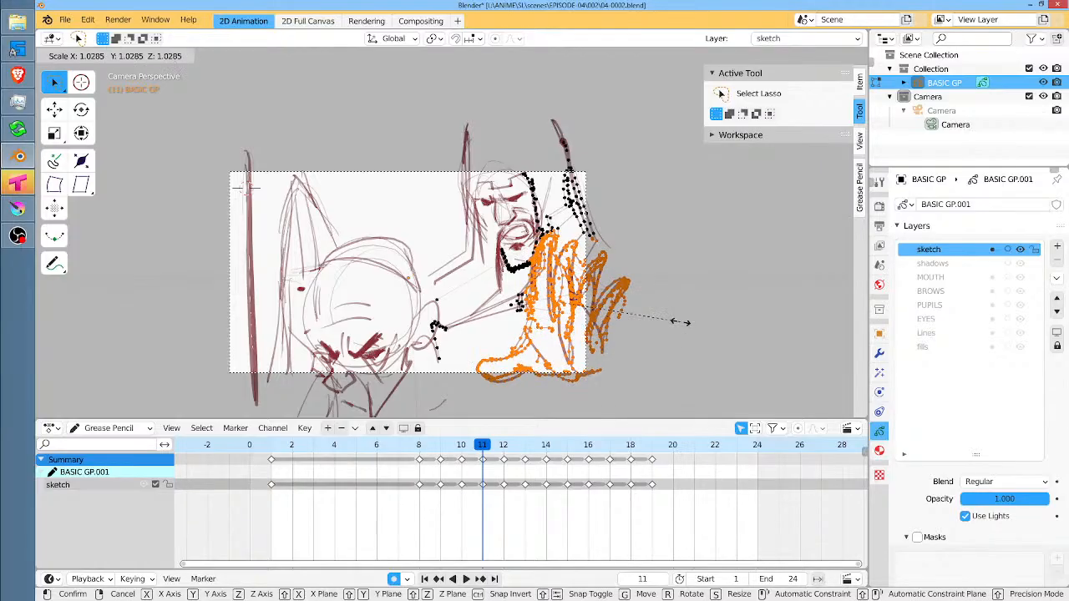
pyautogui.click(684, 326)
pyautogui.press('g')
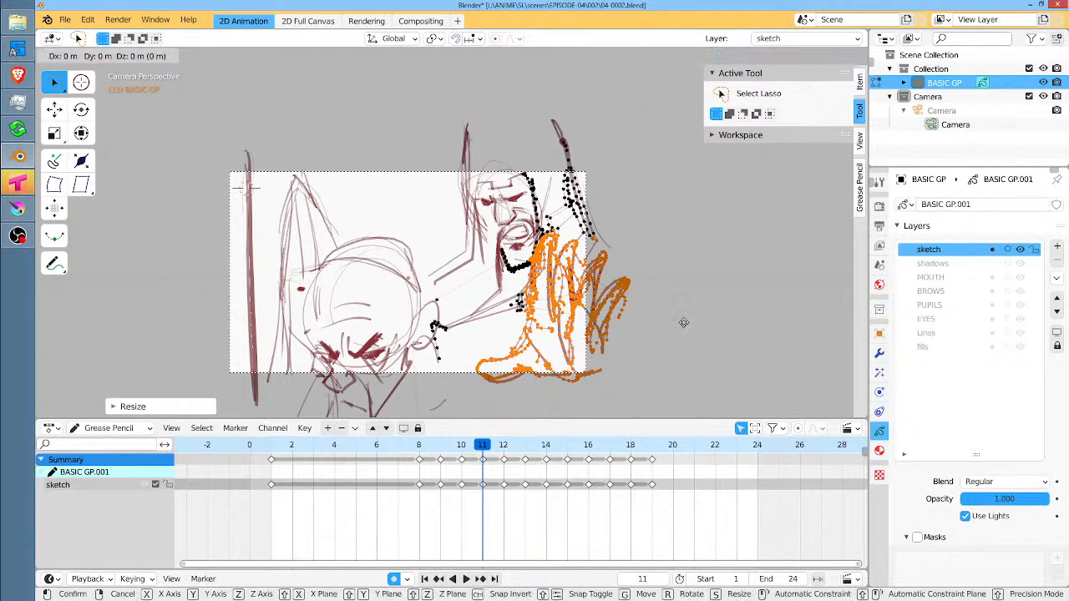
pyautogui.click(636, 333)
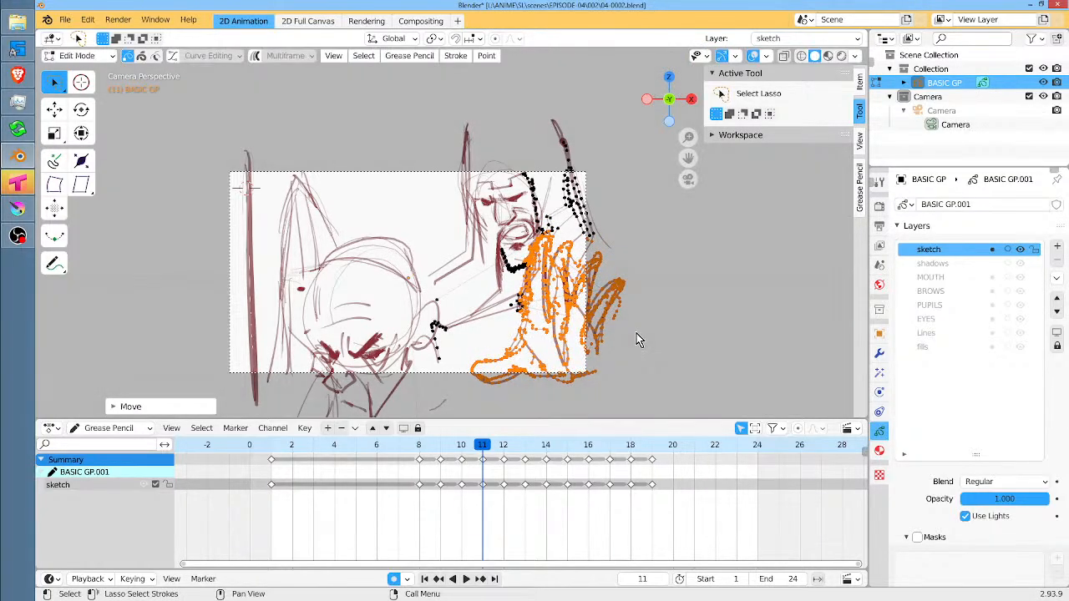
# Return to Draw mode and review the animation by playing it repeatedly from frame 1 and around frame 8.
pyautogui.click(274, 455)
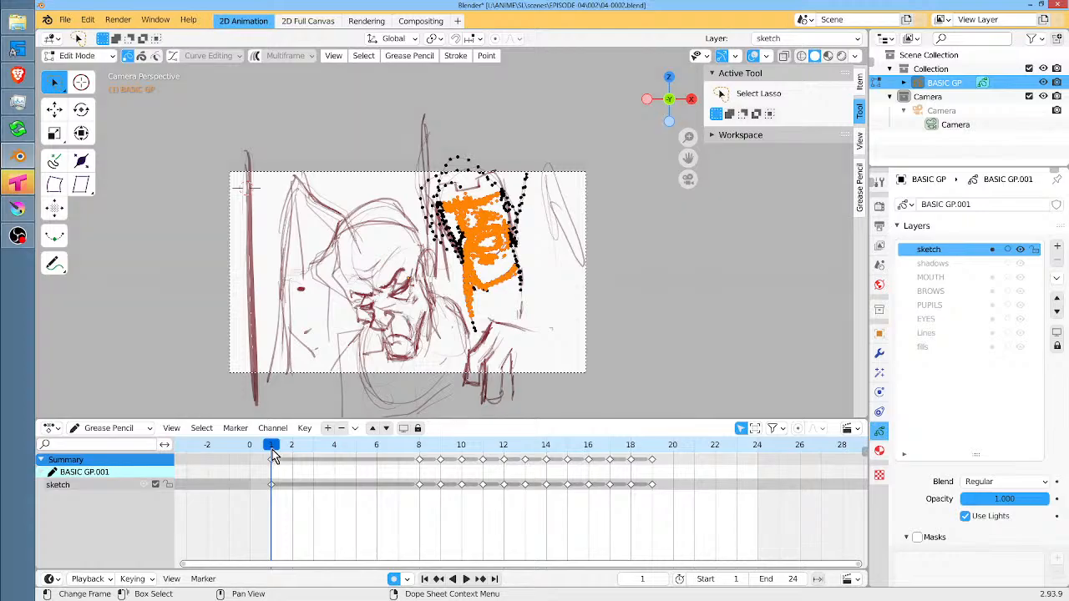
pyautogui.press('Tab')
pyautogui.press('space')
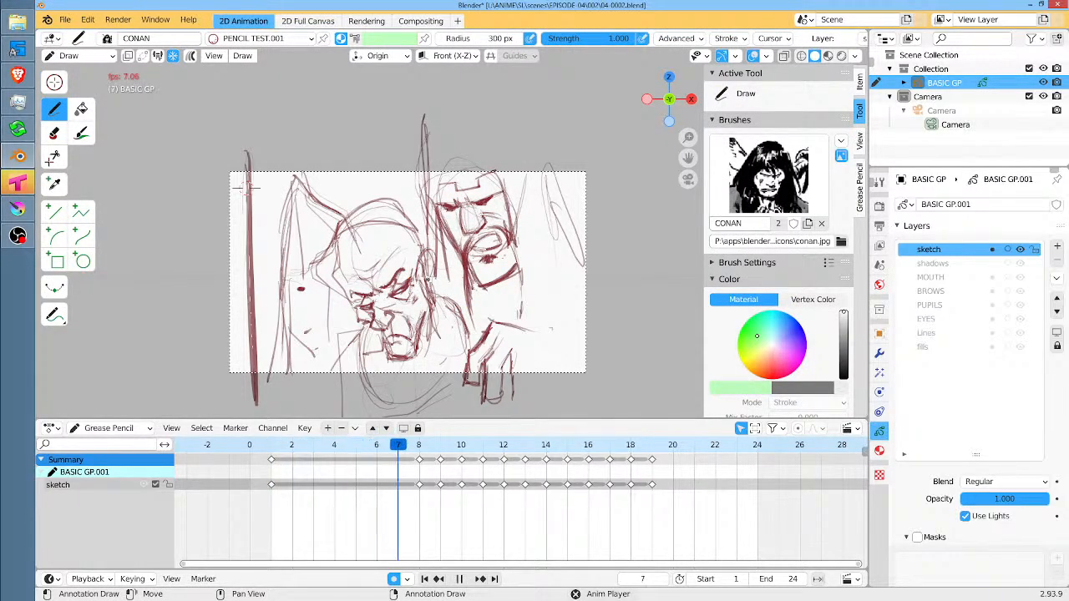
pyautogui.press('space')
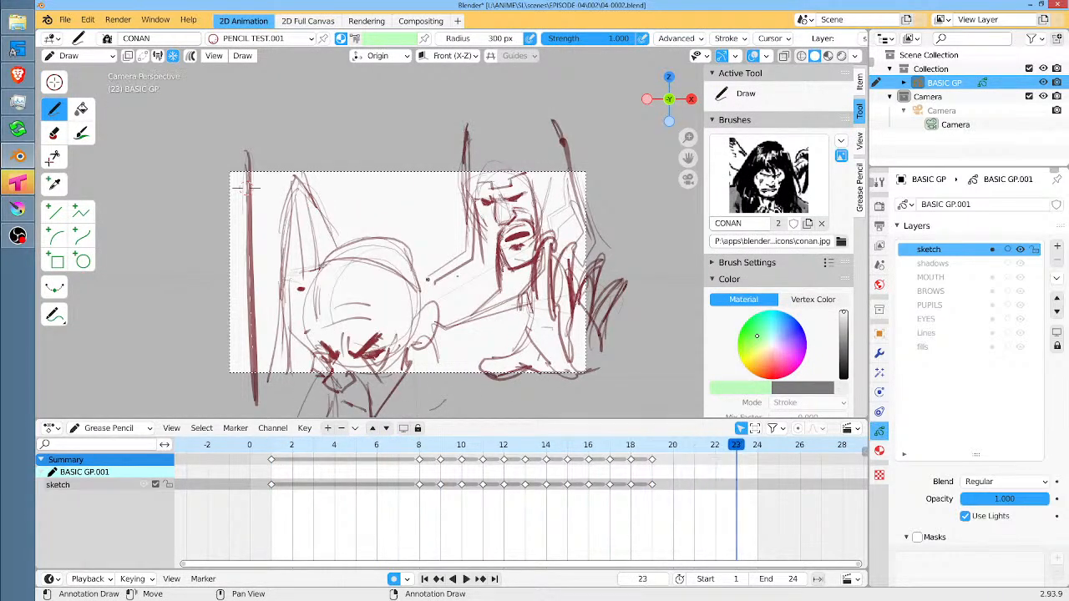
pyautogui.moveTo(526, 455)
pyautogui.mouseDown()
pyautogui.moveTo(546, 455)
pyautogui.moveTo(270, 455)
pyautogui.mouseUp()
pyautogui.press('space')
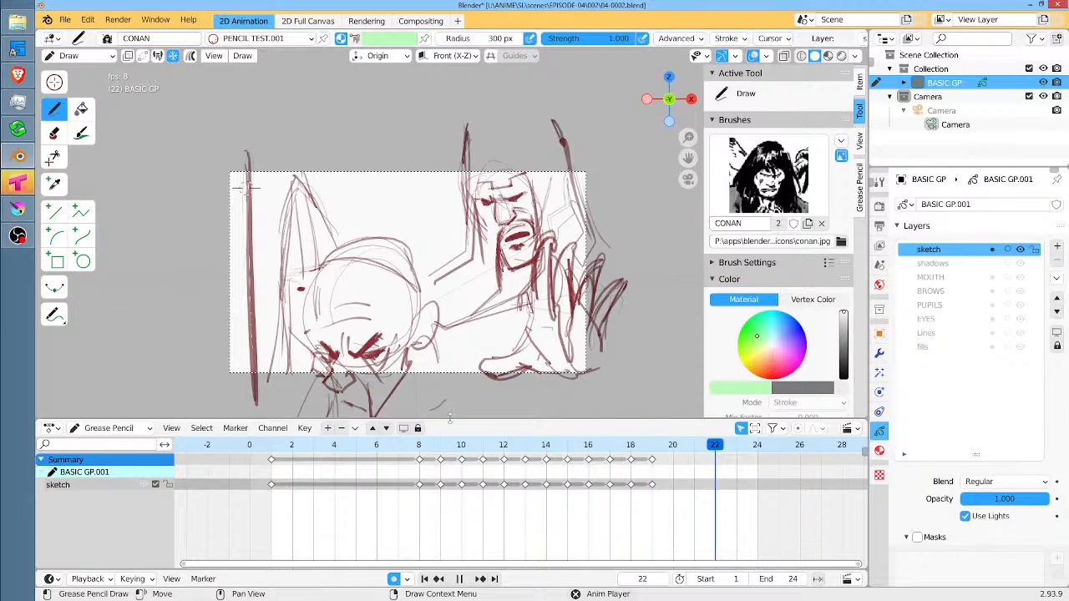
pyautogui.press('space')
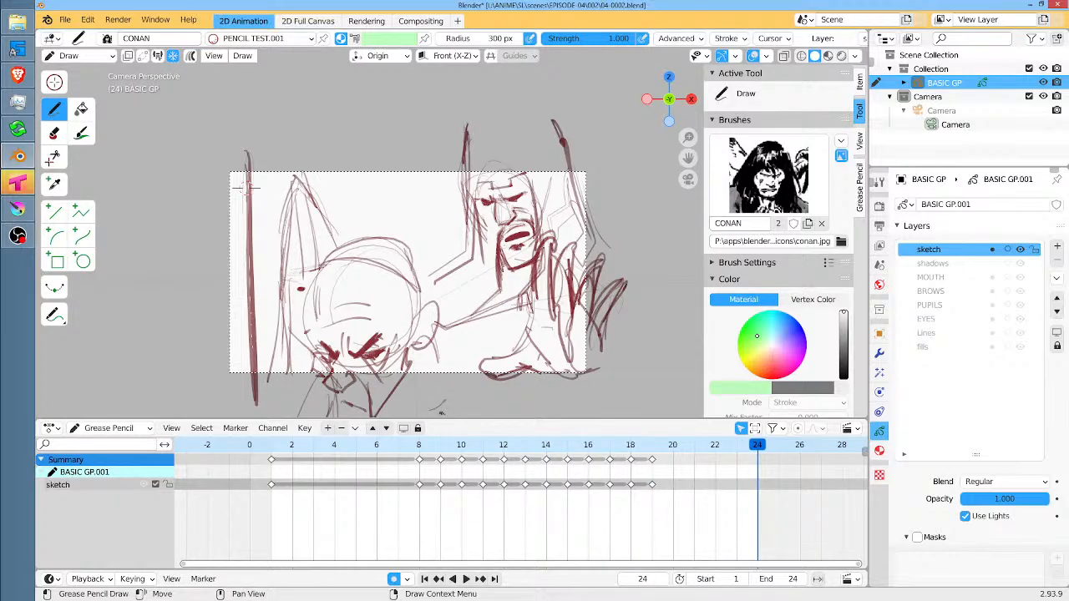
pyautogui.moveTo(417, 459)
pyautogui.mouseDown()
pyautogui.moveTo(271, 461)
pyautogui.moveTo(382, 476)
pyautogui.moveTo(674, 481)
pyautogui.moveTo(258, 487)
pyautogui.moveTo(665, 480)
pyautogui.moveTo(421, 468)
pyautogui.mouseUp()
pyautogui.press('space')
pyautogui.press('space')
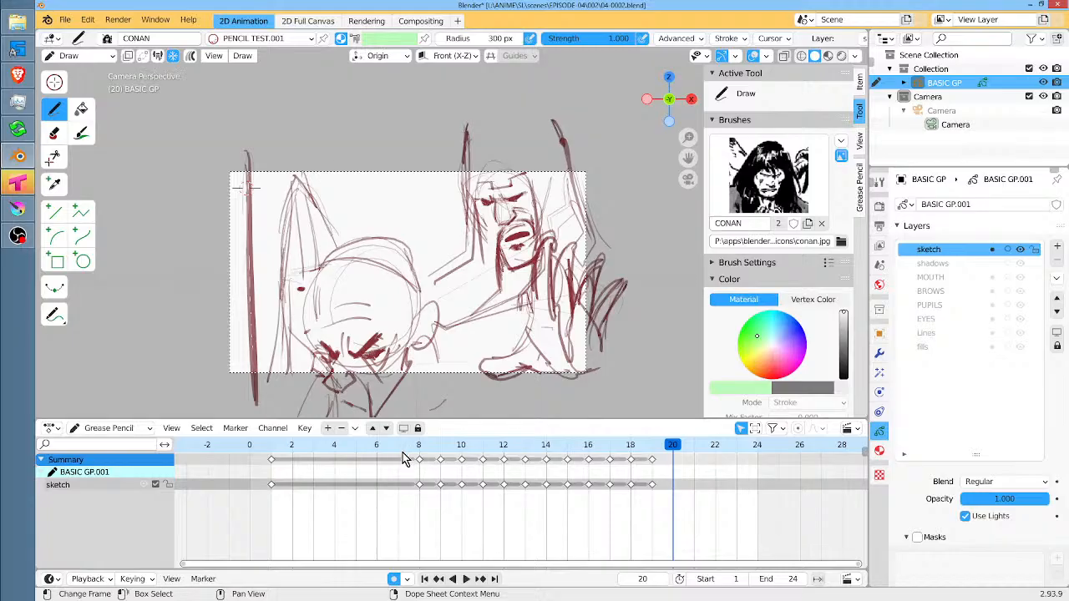
pyautogui.click(405, 455)
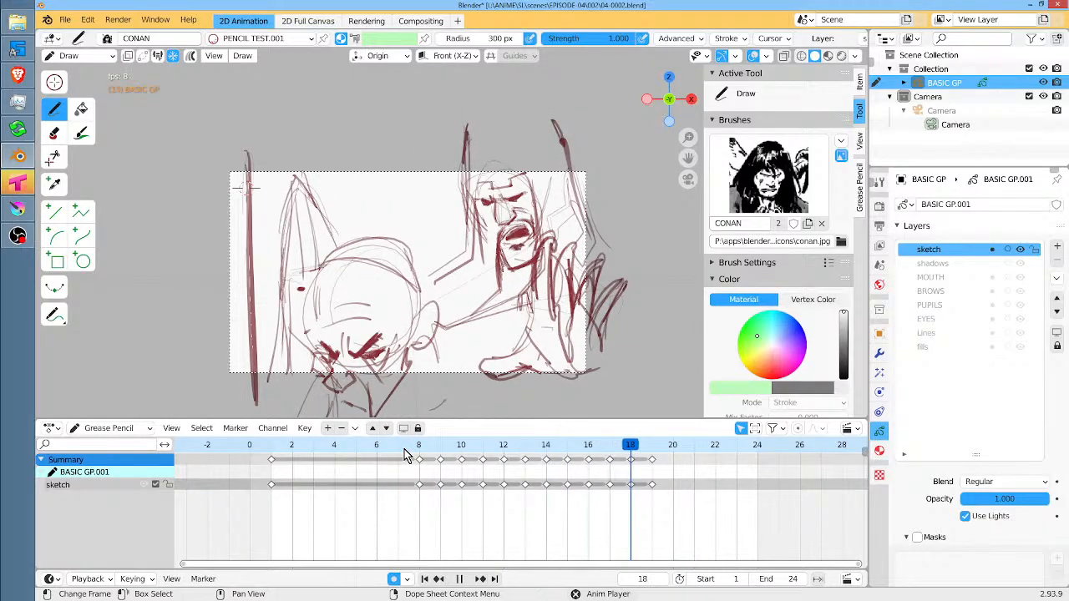
pyautogui.press('space')
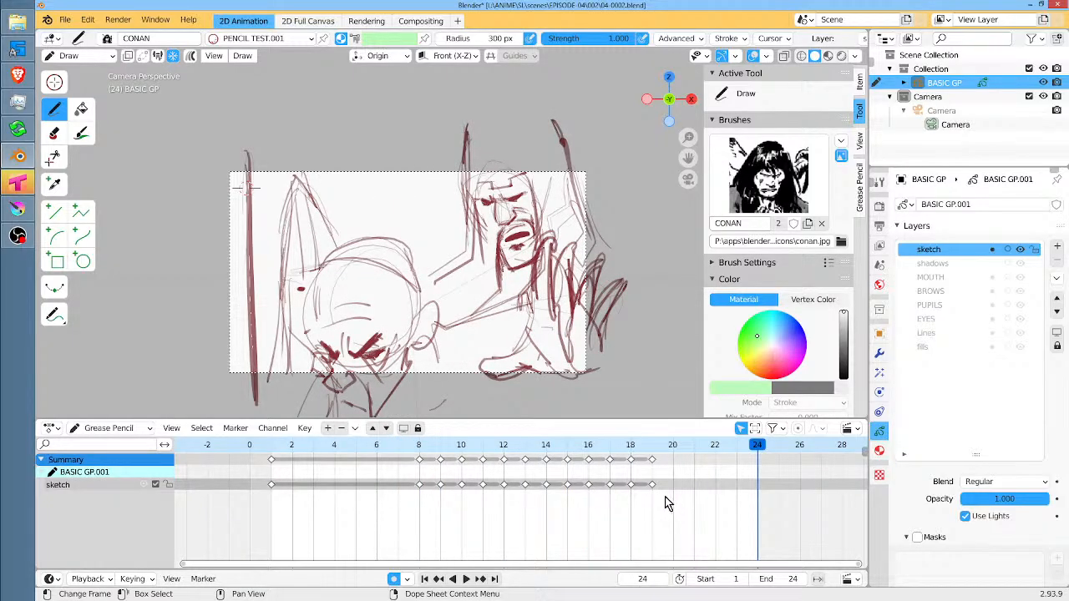
# Duplicate the sketch layer's keyframes of frames 16 to 19 onto frames 20 to 23 and play the animation.
pyautogui.moveTo(666, 502); pyautogui.dragTo(576, 475)
pyautogui.press('g')
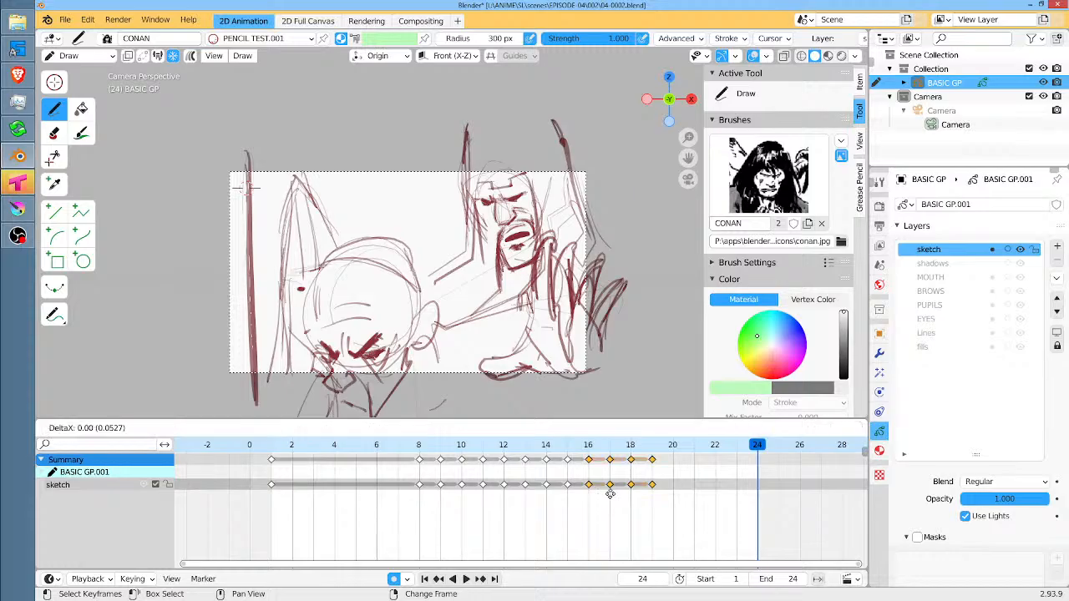
pyautogui.click(689, 505)
pyautogui.press('space')
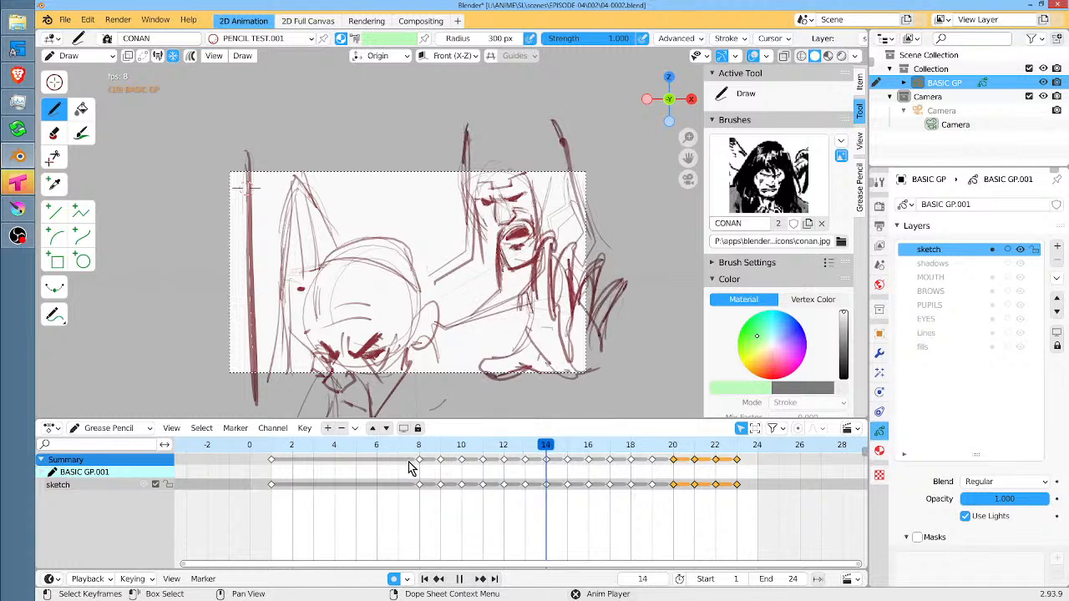
pyautogui.press('space')
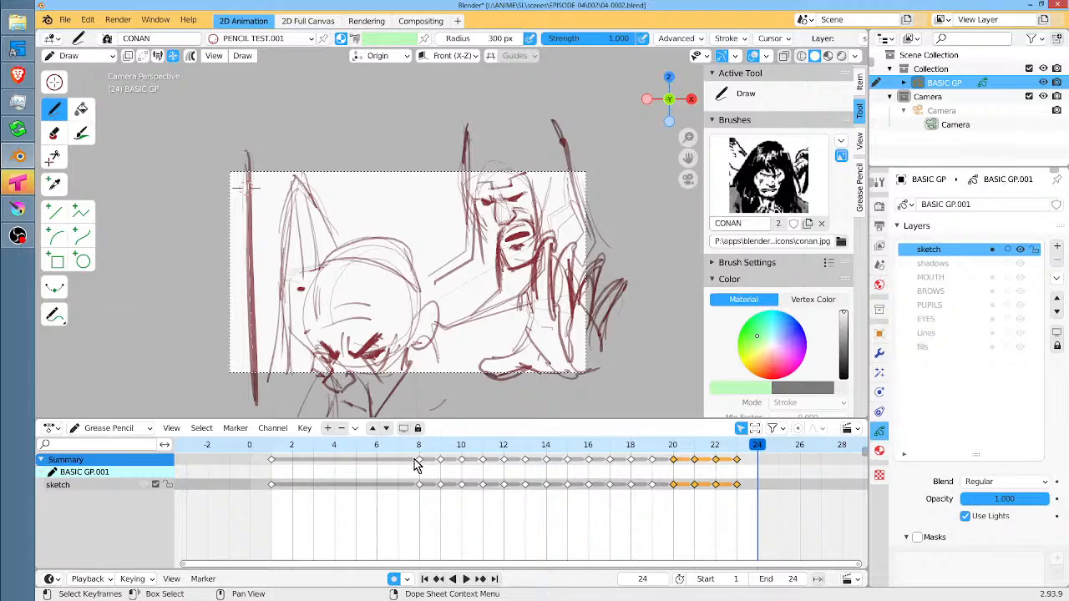
# Go to frame 1 and save the Blender file.
pyautogui.click(273, 444)
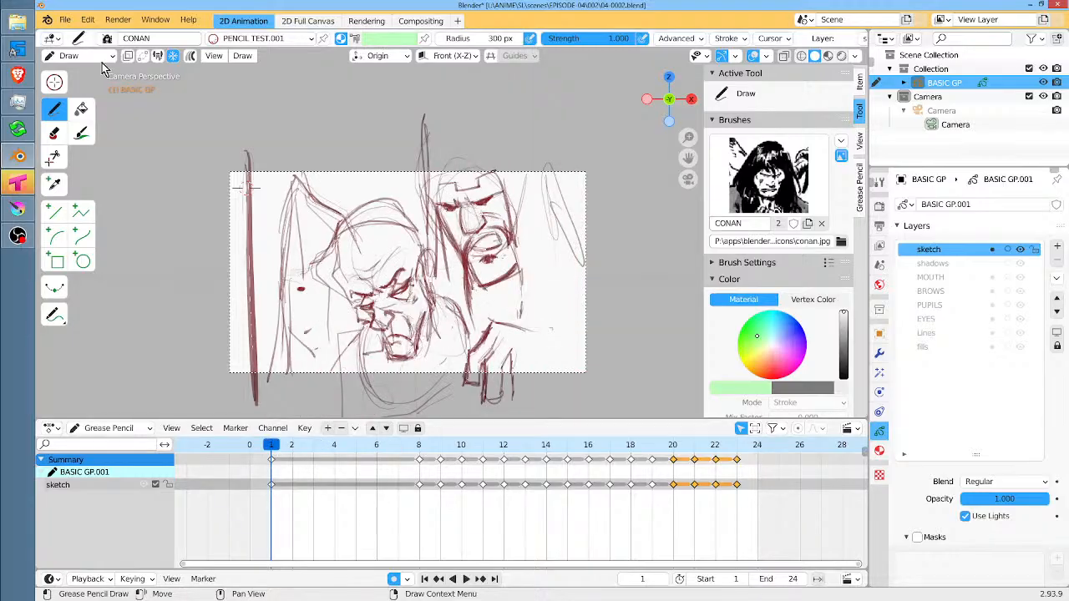
pyautogui.click(66, 26)
pyautogui.click(82, 118)
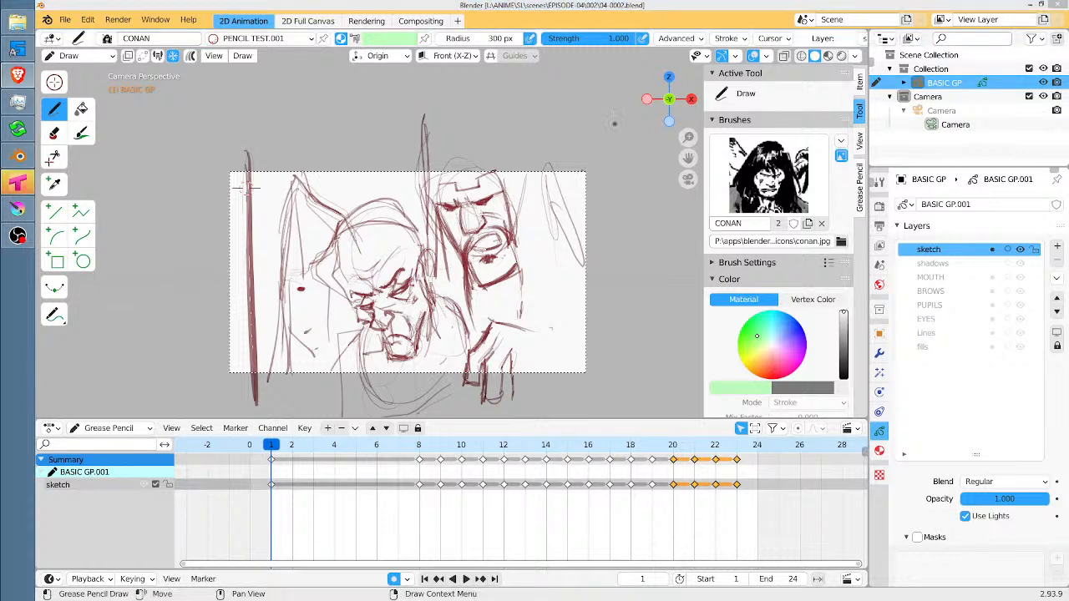
# Examine the extended mouth cycle in a closer camera view by playing and scrubbing through frames 1 to 24.
pyautogui.moveTo(622, 277); pyautogui.dragTo(609, 215)
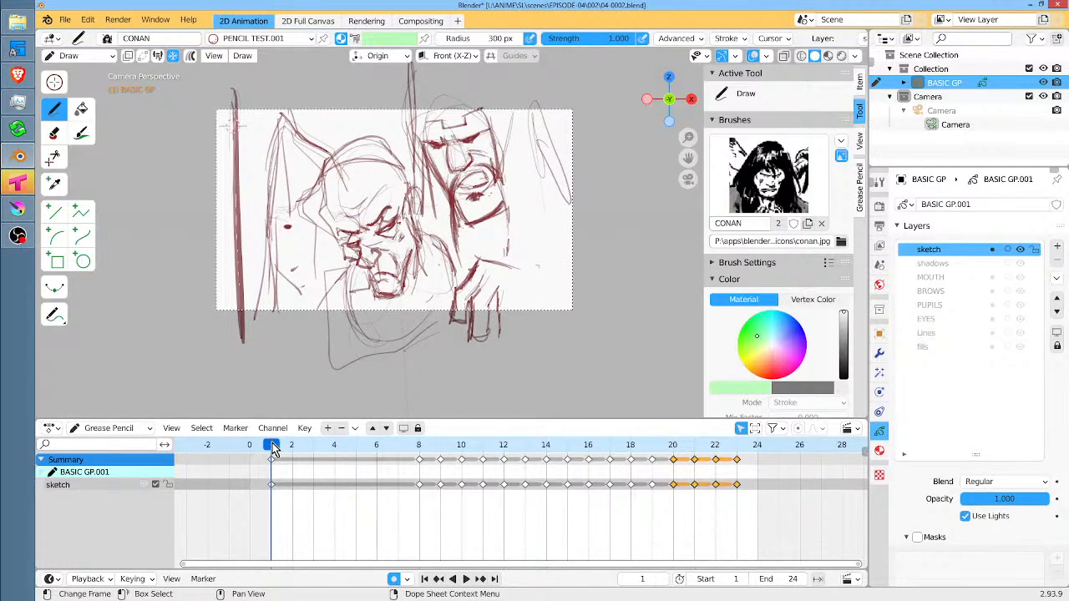
pyautogui.scroll(2, 304, 230)
pyautogui.moveTo(552, 186); pyautogui.dragTo(579, 228)
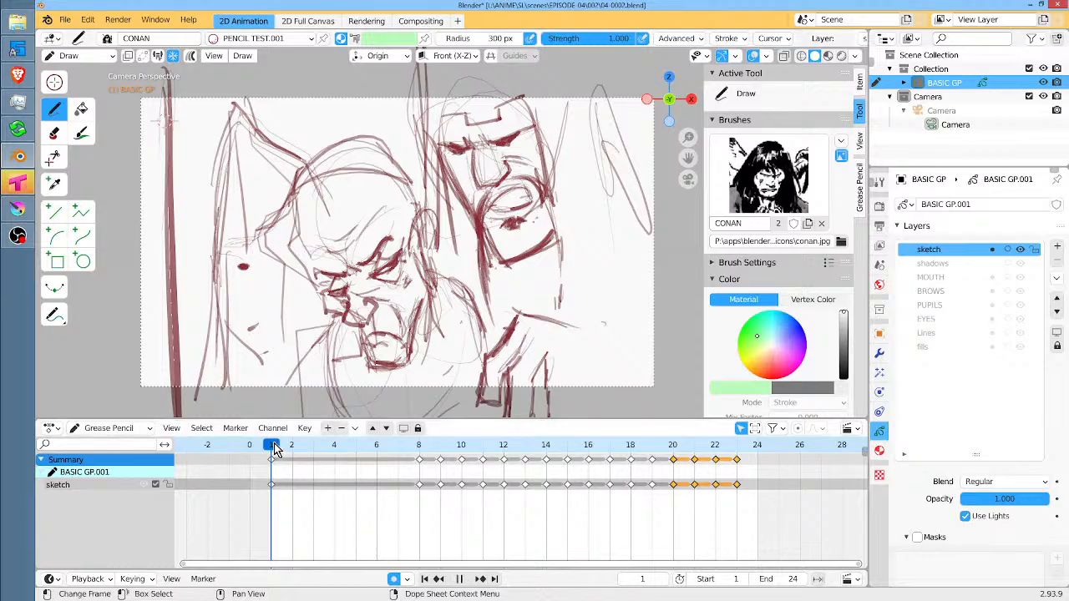
pyautogui.press('space')
pyautogui.moveTo(445, 469)
pyautogui.mouseDown()
pyautogui.moveTo(735, 470)
pyautogui.moveTo(266, 469)
pyautogui.mouseUp()
pyautogui.press('space')
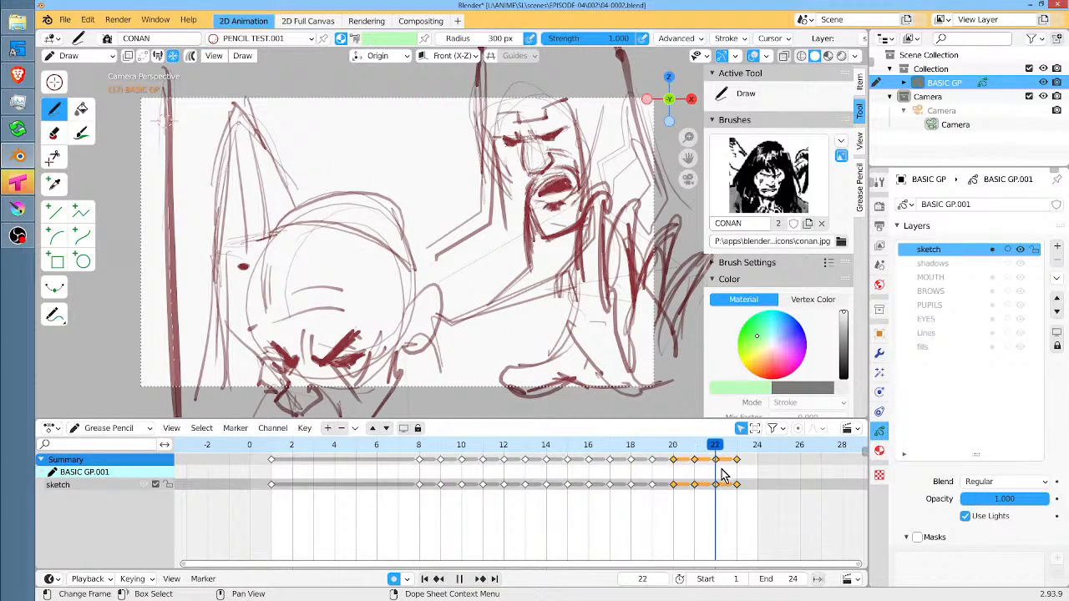
pyautogui.moveTo(763, 483); pyautogui.dragTo(269, 477)
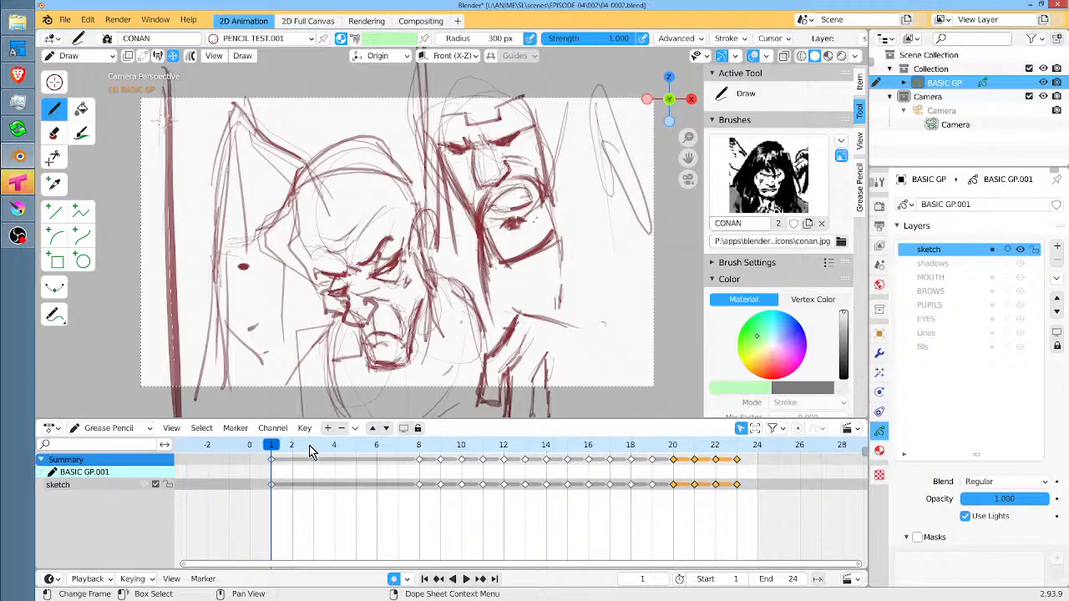
# Return to frame 1, deselect all keyframes and save the file again.
pyautogui.moveTo(309, 451)
pyautogui.mouseDown()
pyautogui.moveTo(738, 445)
pyautogui.moveTo(310, 449)
pyautogui.moveTo(268, 464)
pyautogui.moveTo(274, 452)
pyautogui.mouseUp()
pyautogui.click(338, 500)
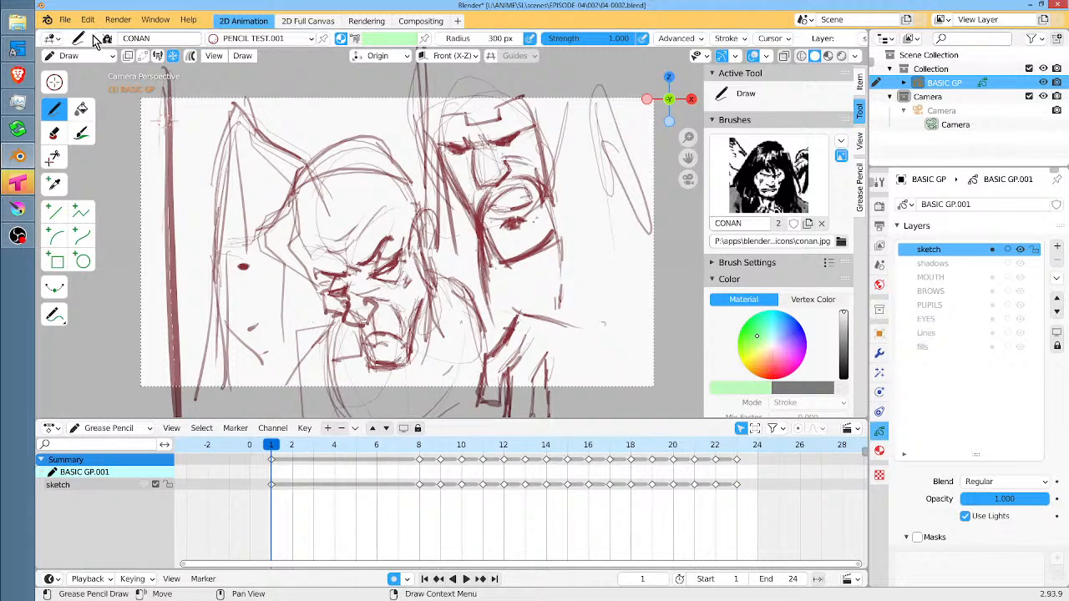
pyautogui.click(65, 19)
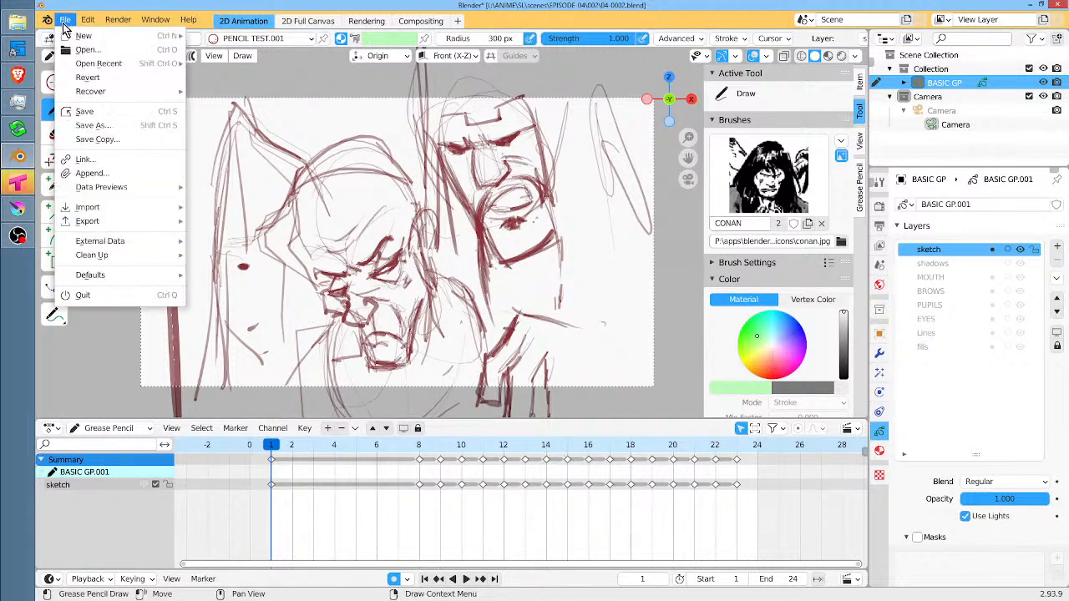
pyautogui.click(83, 112)
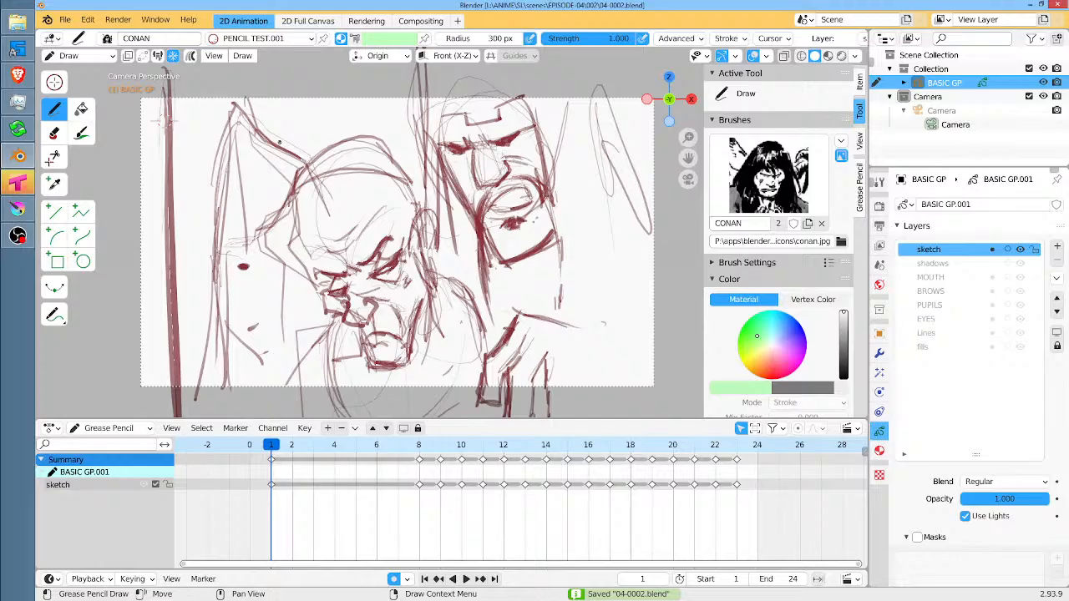
# Check the finished rough animation's timing by playing it from frame 1 and scrubbing through the key poses.
pyautogui.press('space')
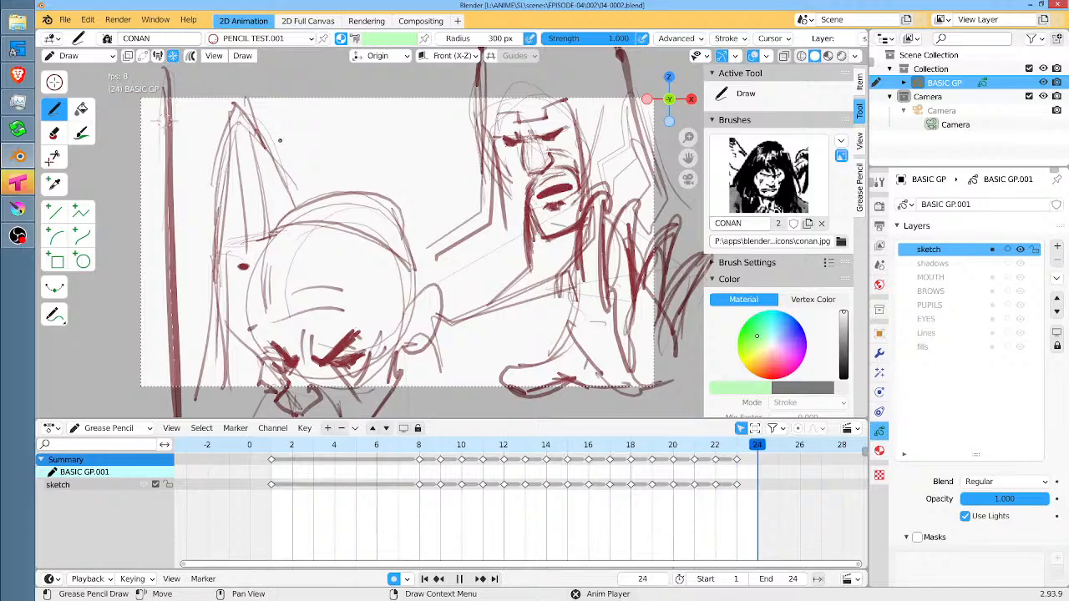
pyautogui.press('space')
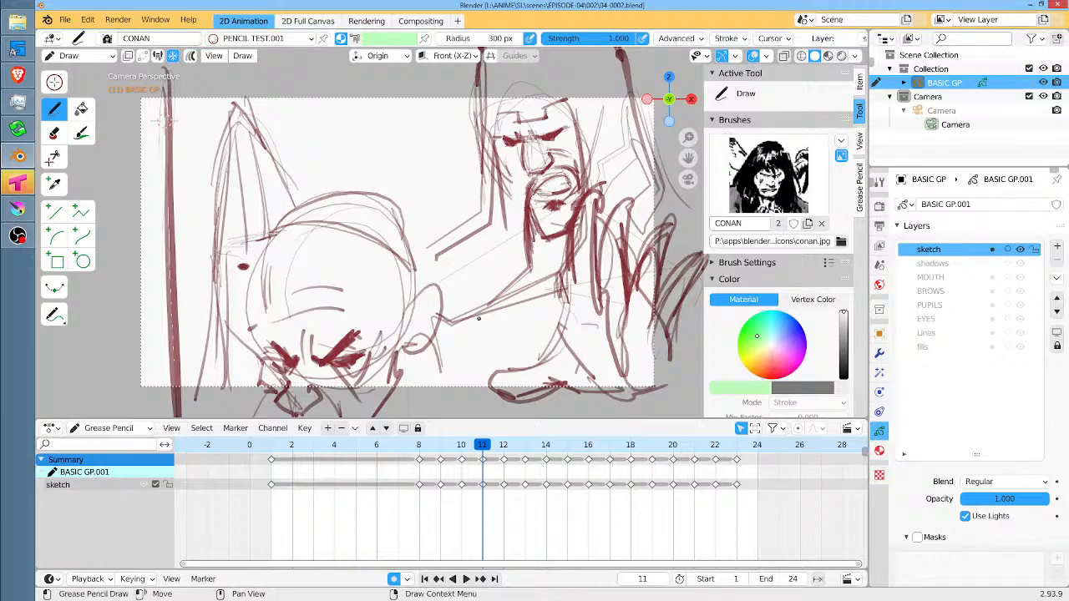
pyautogui.click(272, 458)
pyautogui.press('space')
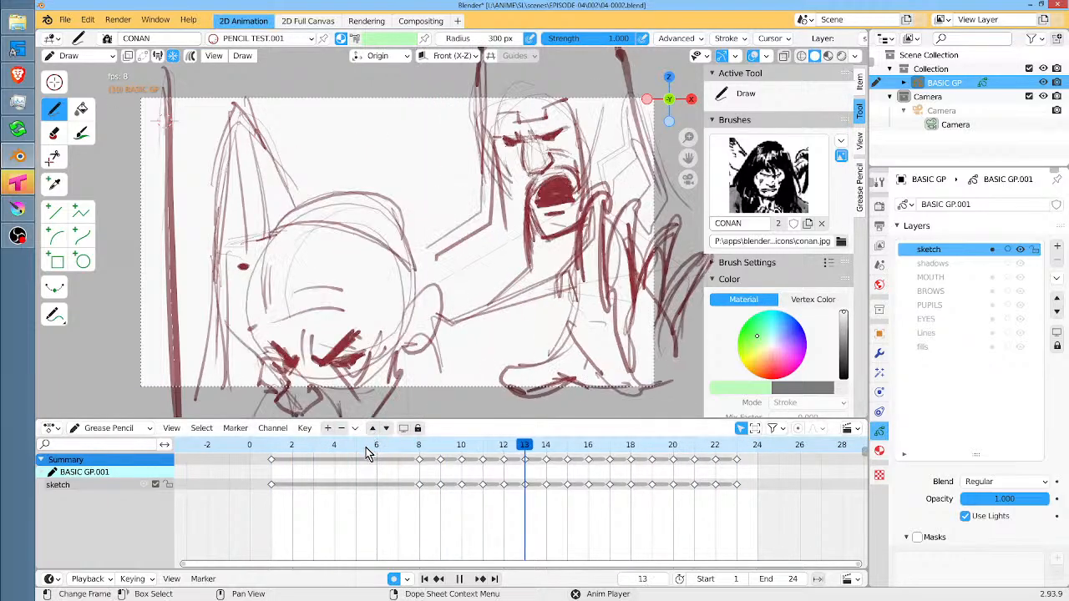
pyautogui.press('Escape')
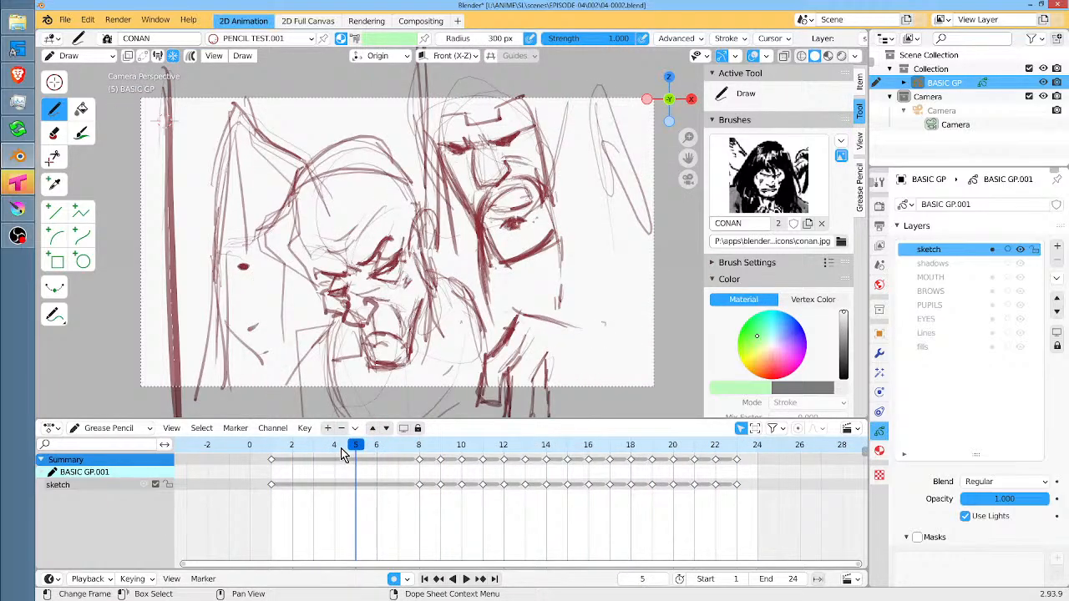
pyautogui.click(273, 449)
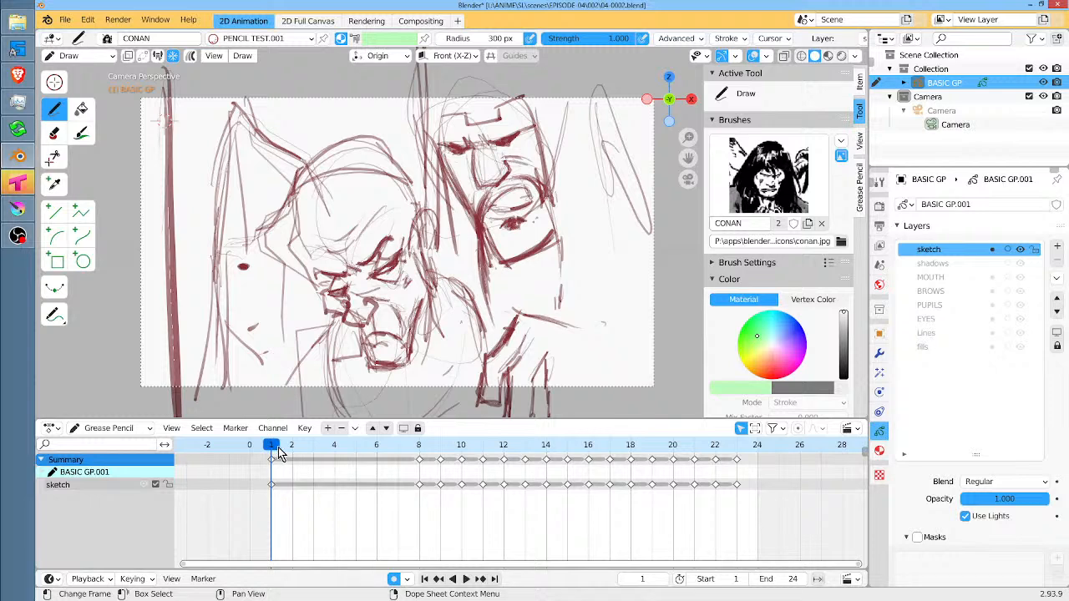
pyautogui.moveTo(280, 452)
pyautogui.mouseDown()
pyautogui.moveTo(432, 467)
pyautogui.moveTo(697, 465)
pyautogui.moveTo(365, 465)
pyautogui.moveTo(609, 478)
pyautogui.moveTo(248, 472)
pyautogui.moveTo(270, 472)
pyautogui.mouseUp()
pyautogui.press('space')
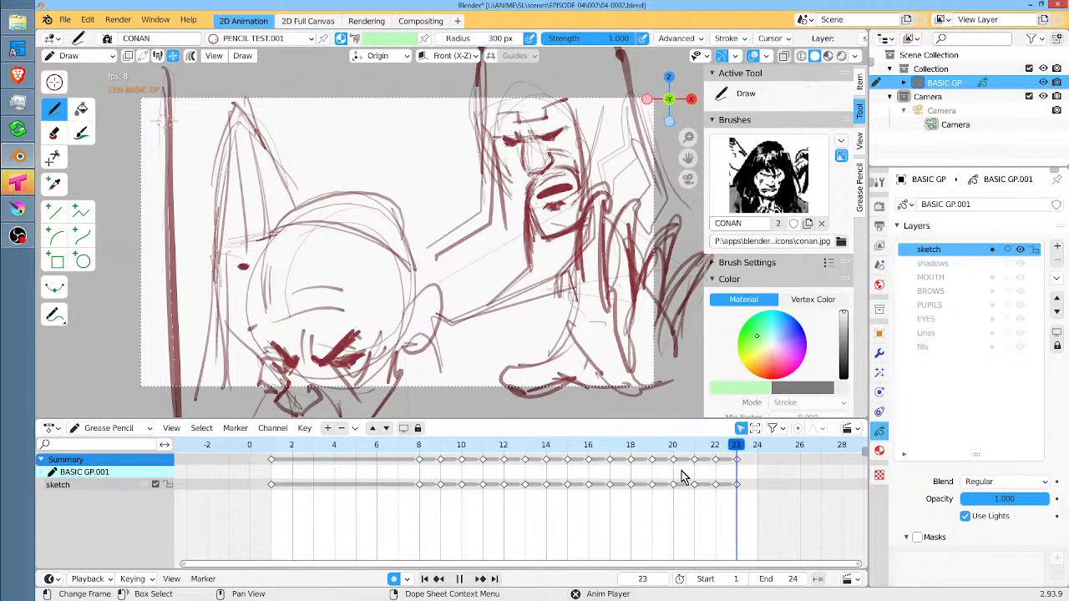
pyautogui.press('space')
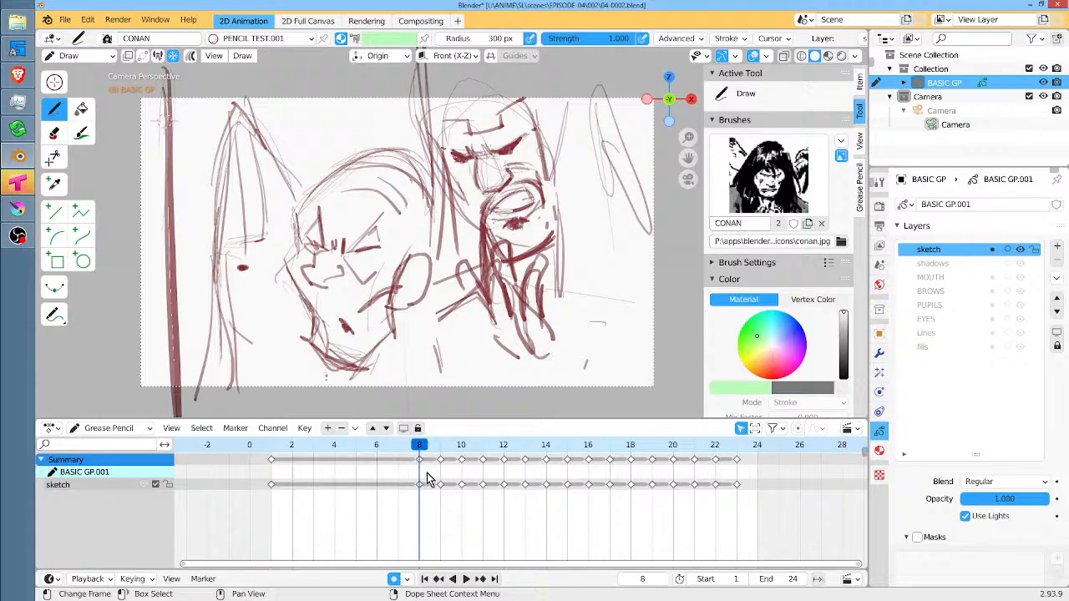
pyautogui.press('space')
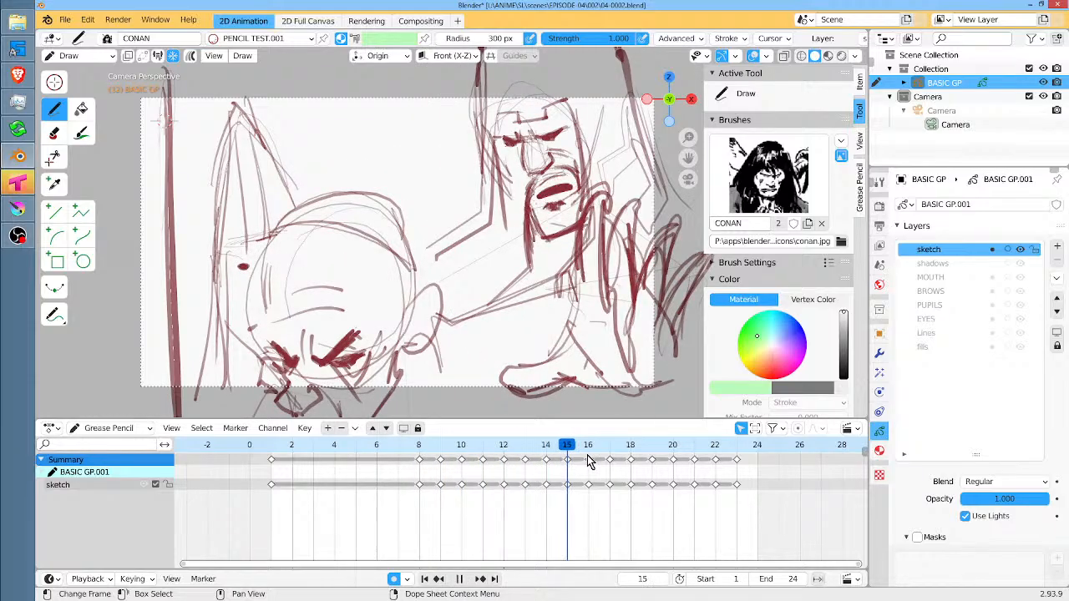
# Return the timeline to frame 1, stop playback and save the Blender file.
pyautogui.moveTo(587, 456)
pyautogui.mouseDown()
pyautogui.moveTo(711, 469)
pyautogui.moveTo(375, 466)
pyautogui.moveTo(203, 444)
pyautogui.moveTo(282, 454)
pyautogui.mouseUp()
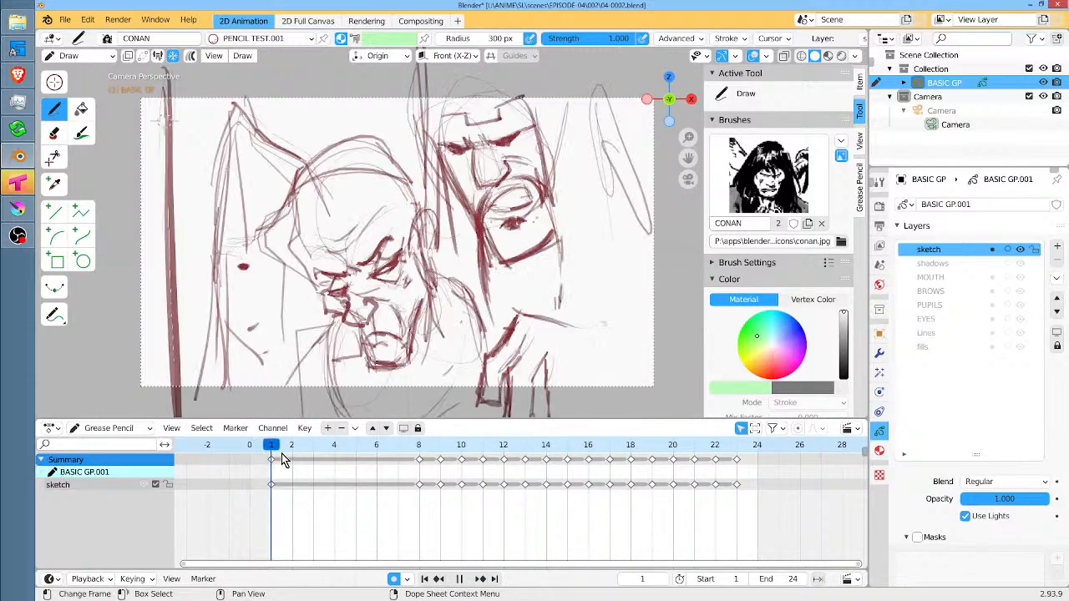
pyautogui.press('space')
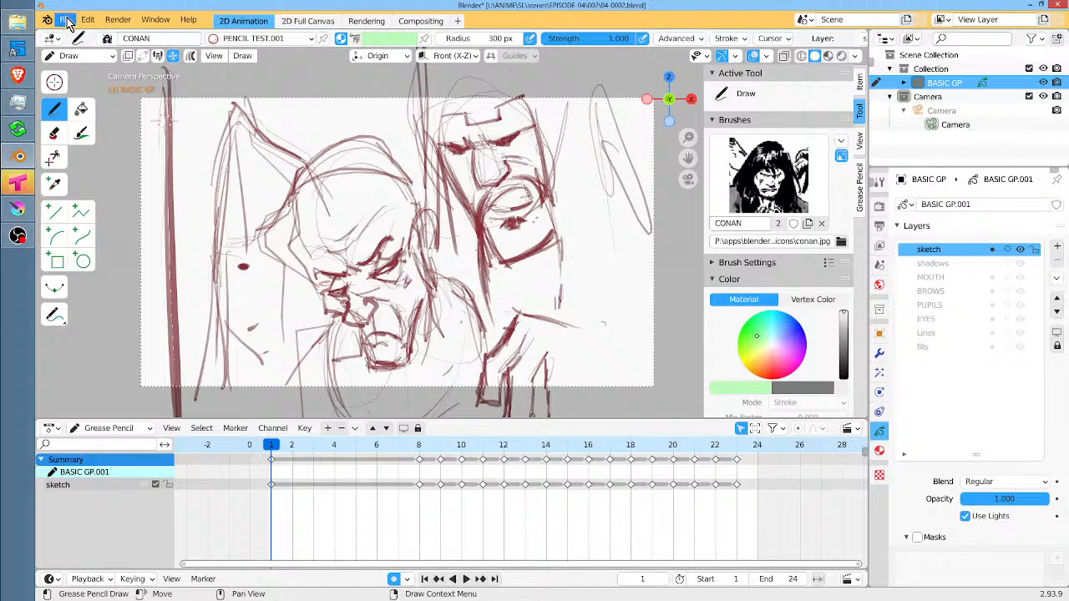
pyautogui.click(67, 20)
pyautogui.click(99, 110)
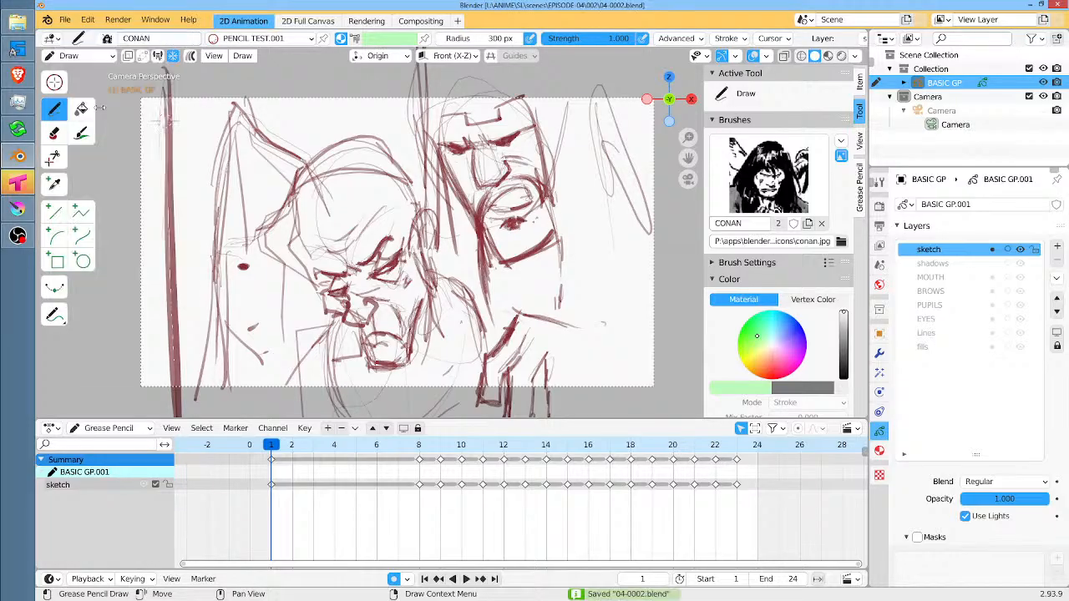
# Review the animation once more with the whole camera frame in view, scrubbing through the key poses back to frame 1.
pyautogui.scroll(-2, 251, 154)
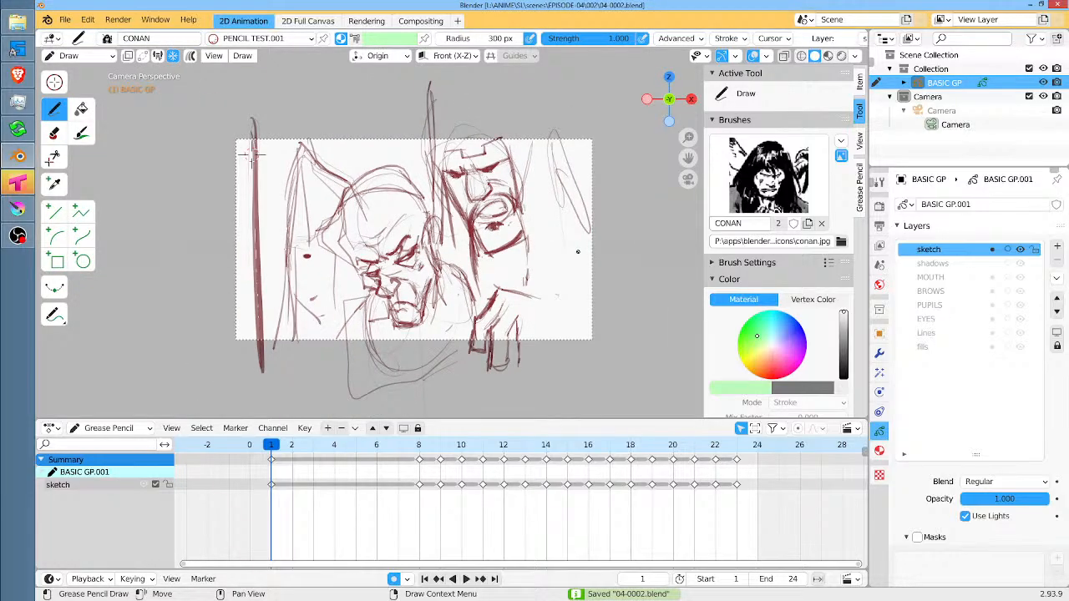
pyautogui.press('space')
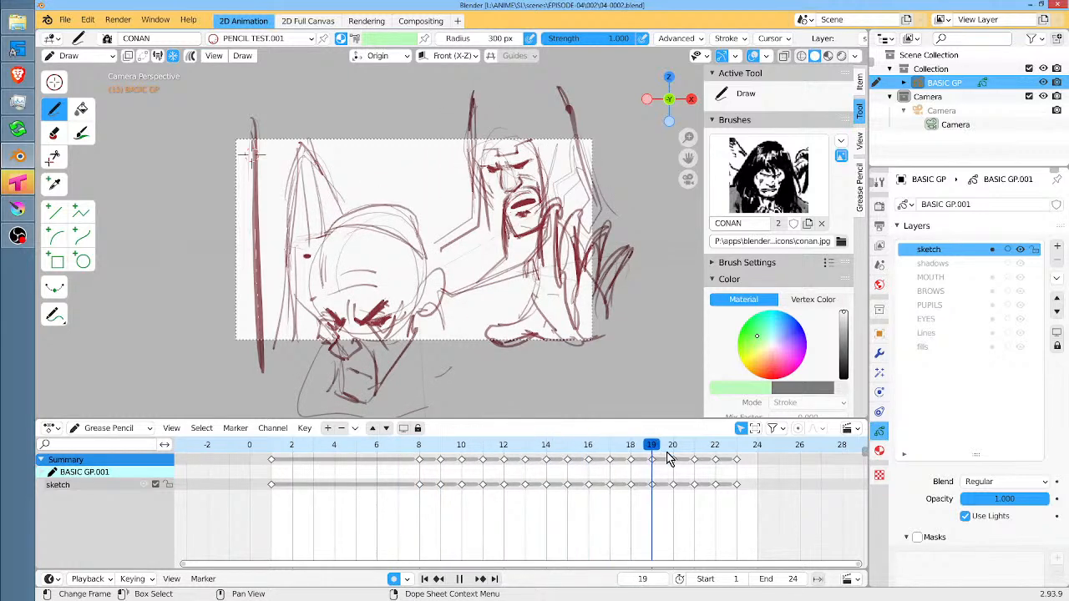
pyautogui.moveTo(737, 467)
pyautogui.mouseDown()
pyautogui.moveTo(420, 454)
pyautogui.moveTo(603, 447)
pyautogui.moveTo(751, 468)
pyautogui.moveTo(271, 469)
pyautogui.mouseUp()
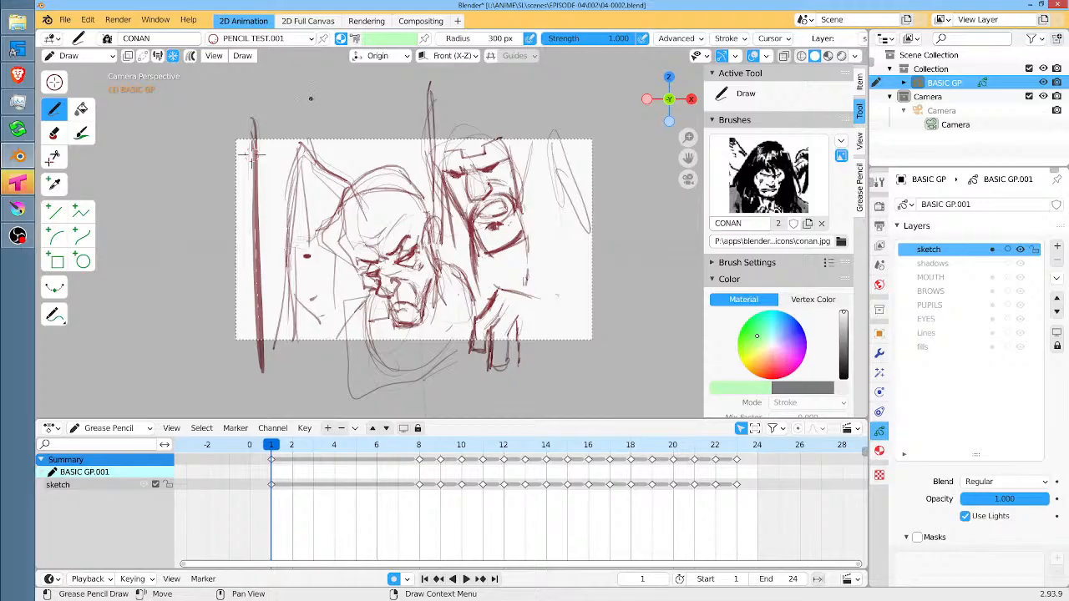
# Switch to Tahoma2D, close its startup dialog, return to Blender and save the file again.
pyautogui.click(20, 187)
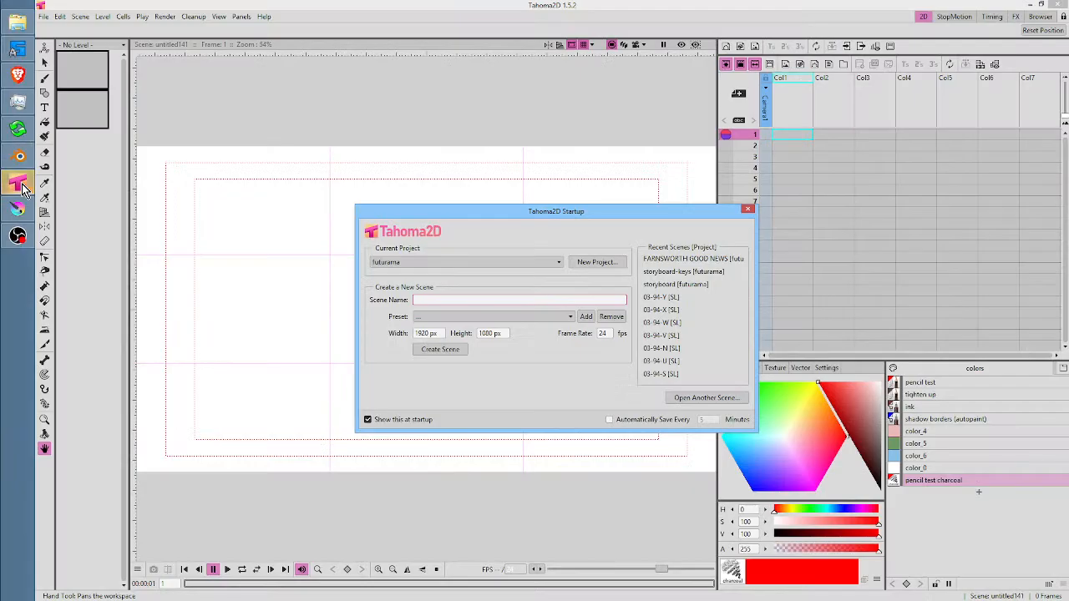
pyautogui.click(748, 209)
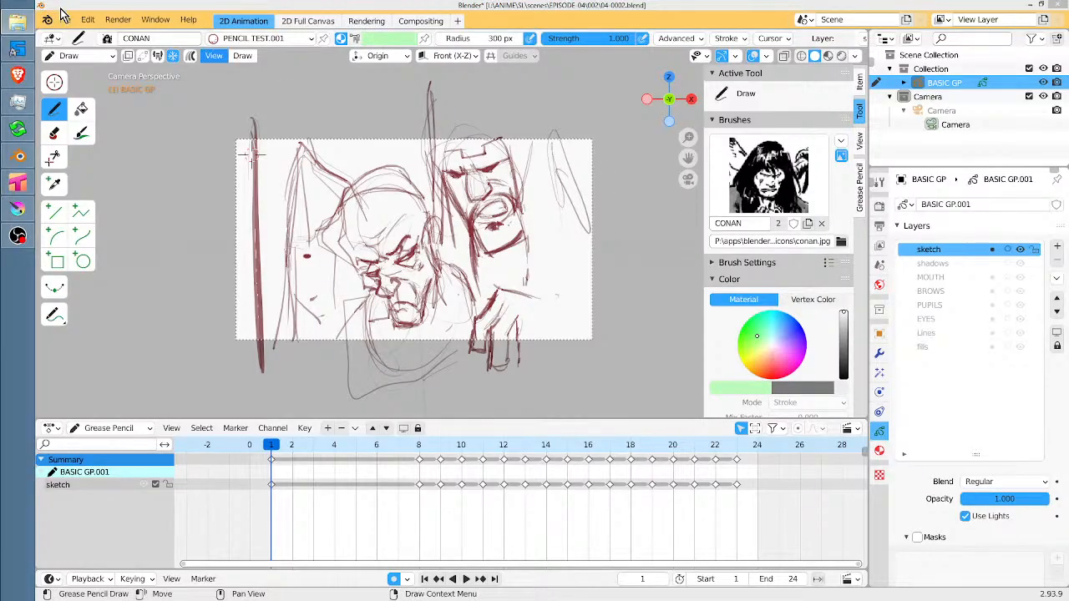
pyautogui.click(64, 18)
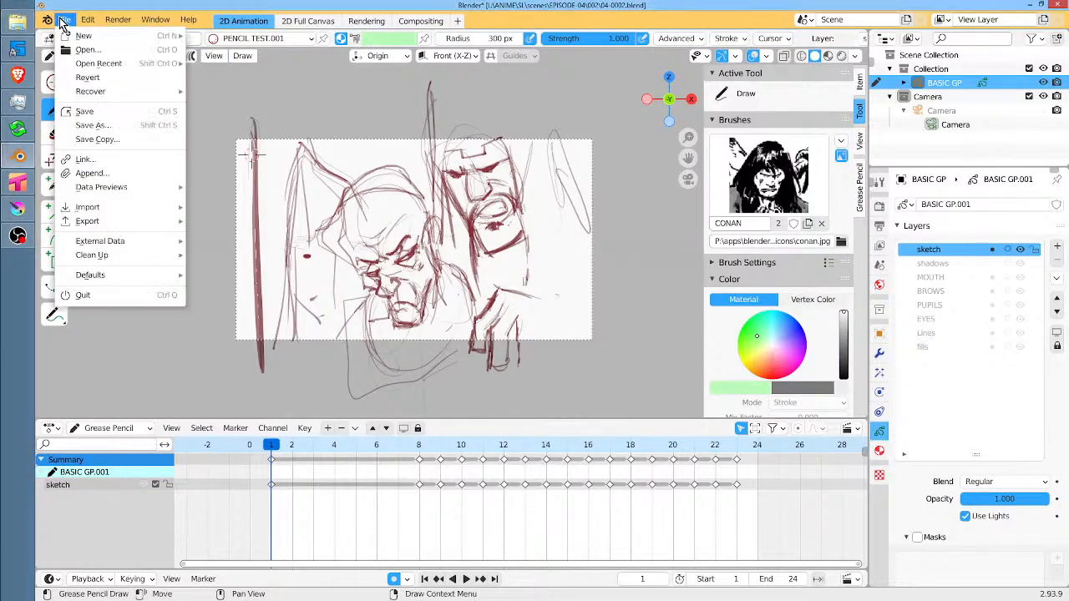
pyautogui.click(104, 110)
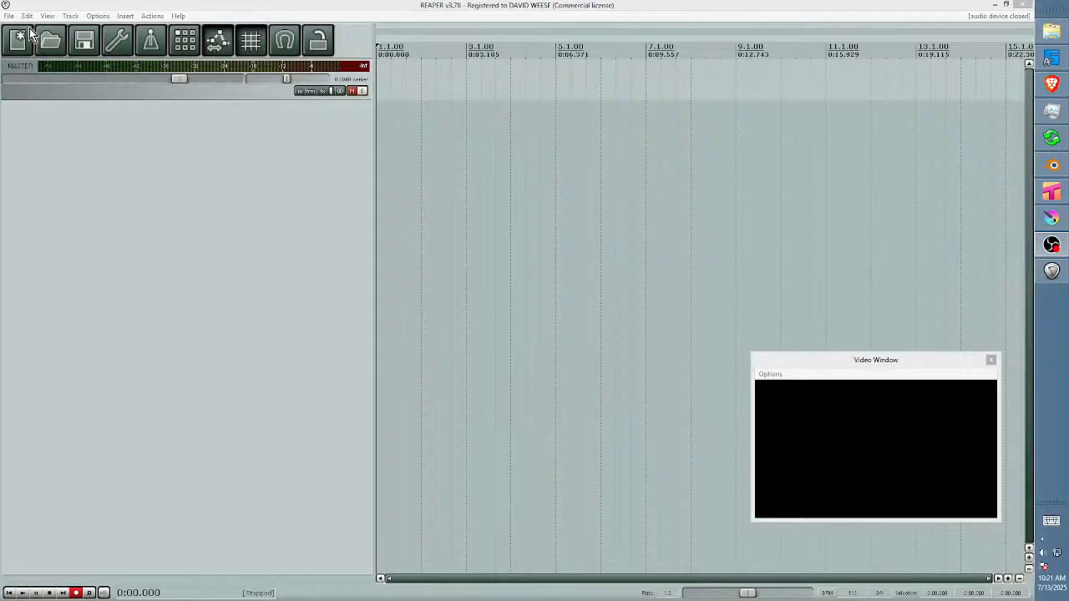
# In REAPER, open the recent project TCOM03.RPP.
pyautogui.click(9, 15)
pyautogui.moveTo(30, 90)
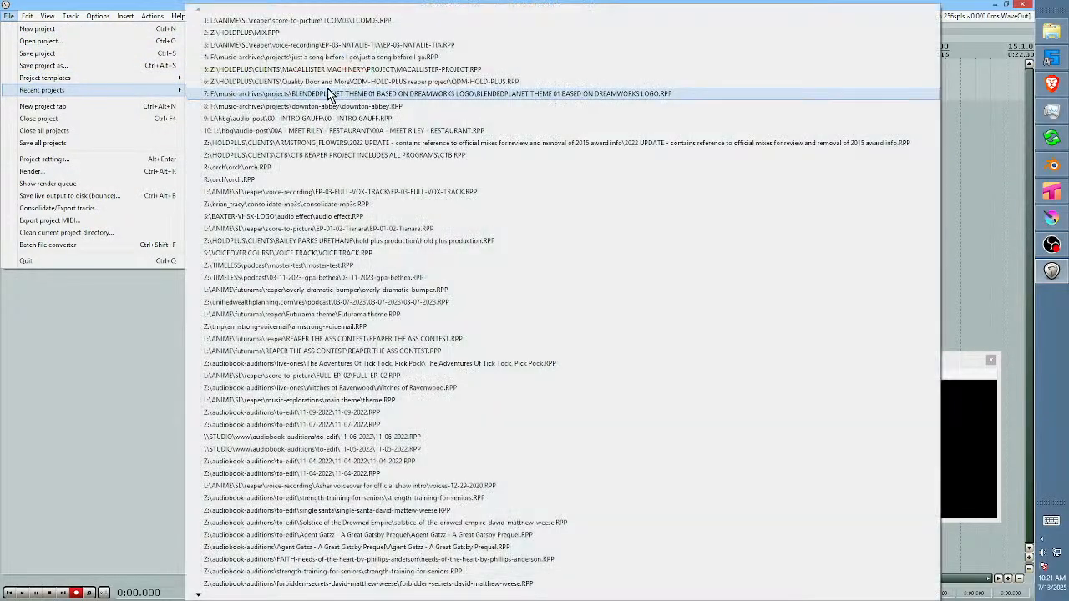
pyautogui.click(349, 21)
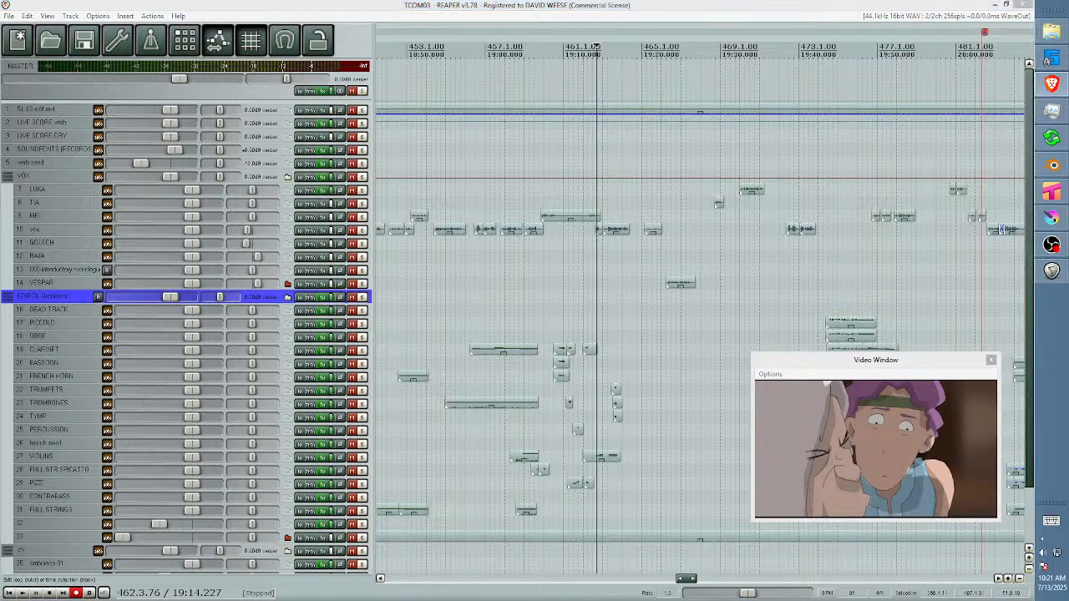
# Go back along the project timeline to about 16:18 and play the episode from there.
pyautogui.click(668, 327)
pyautogui.scroll(-5, 672, 327)
pyautogui.moveTo(816, 288); pyautogui.dragTo(694, 252)
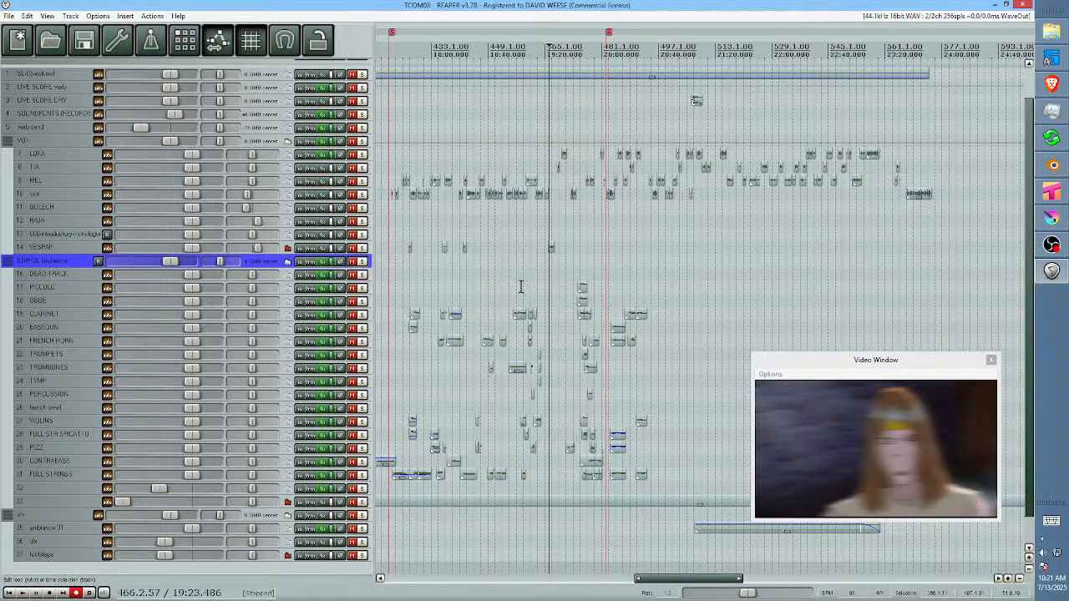
pyautogui.moveTo(619, 264); pyautogui.dragTo(816, 257)
pyautogui.click(469, 243)
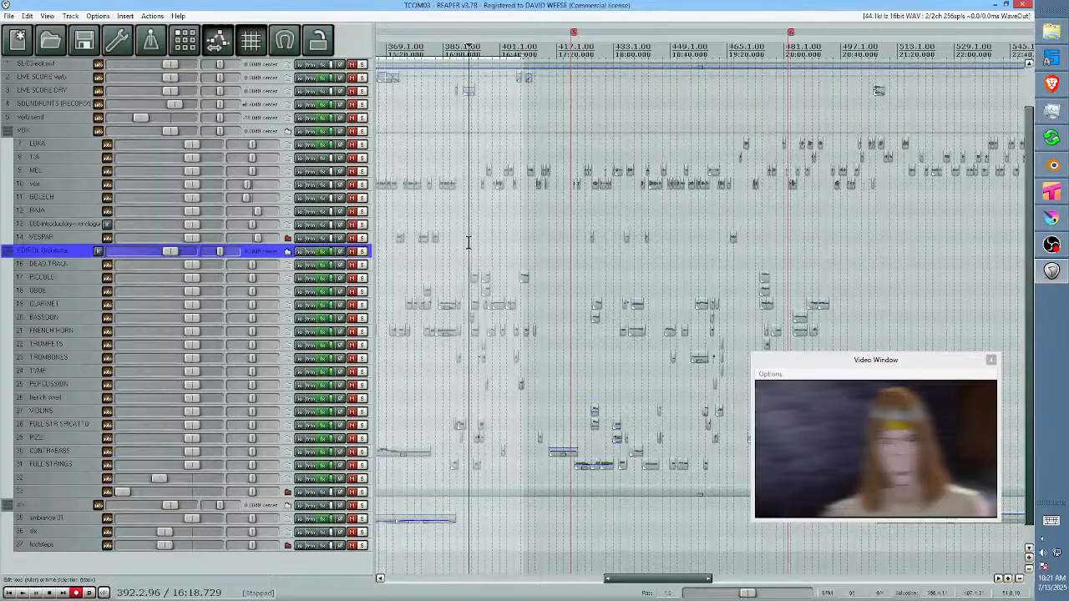
pyautogui.press('space')
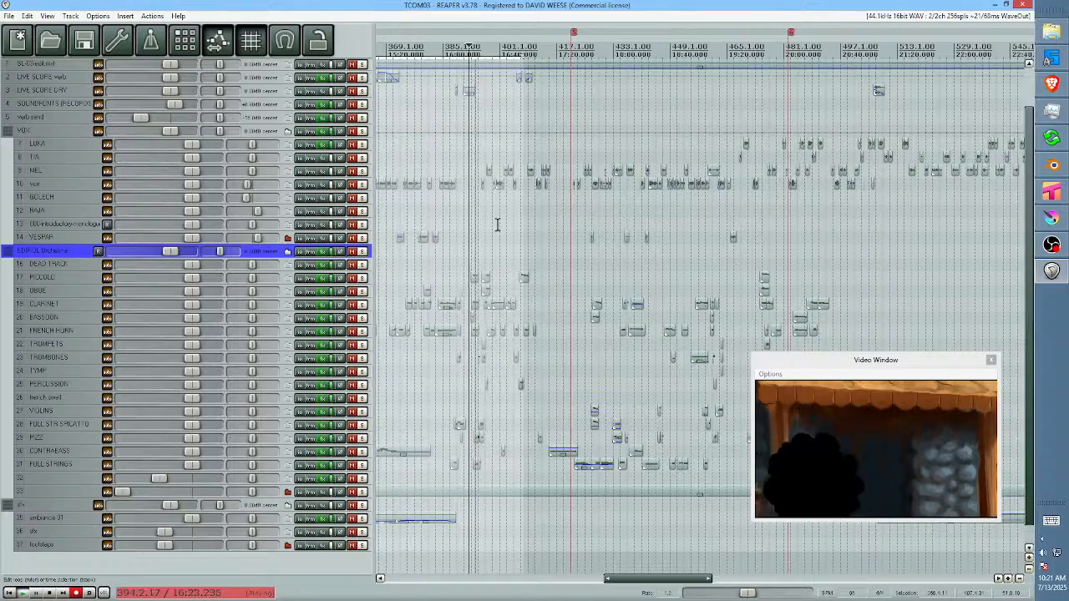
# Review the two characters' dialogue scene by playing it from about 16:31 in a closer timeline view.
pyautogui.scroll(2, 497, 226)
pyautogui.scroll(3, 497, 225)
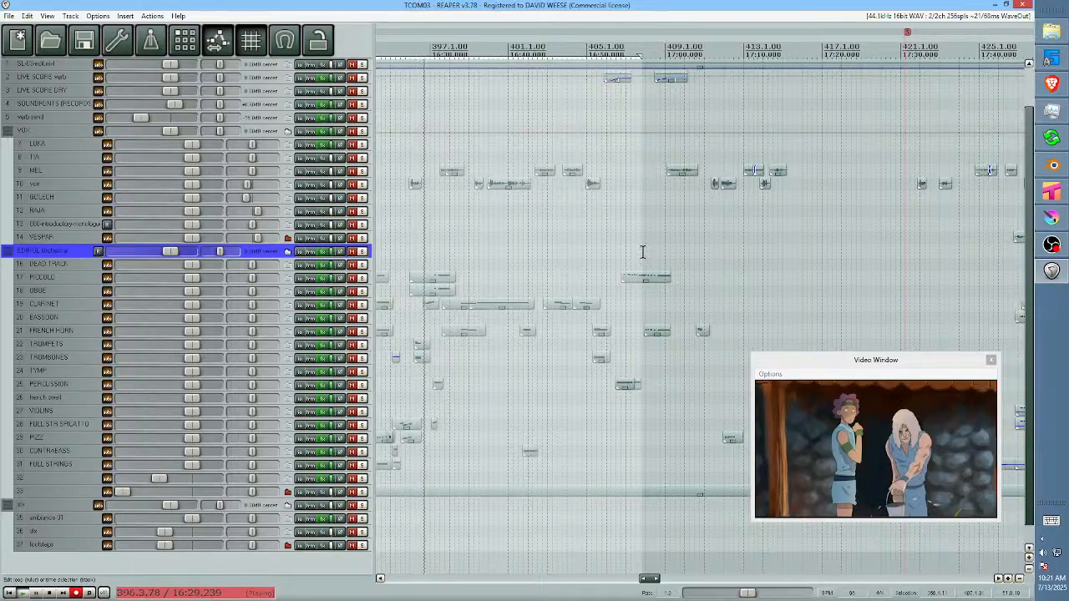
pyautogui.click(597, 239)
pyautogui.click(444, 238)
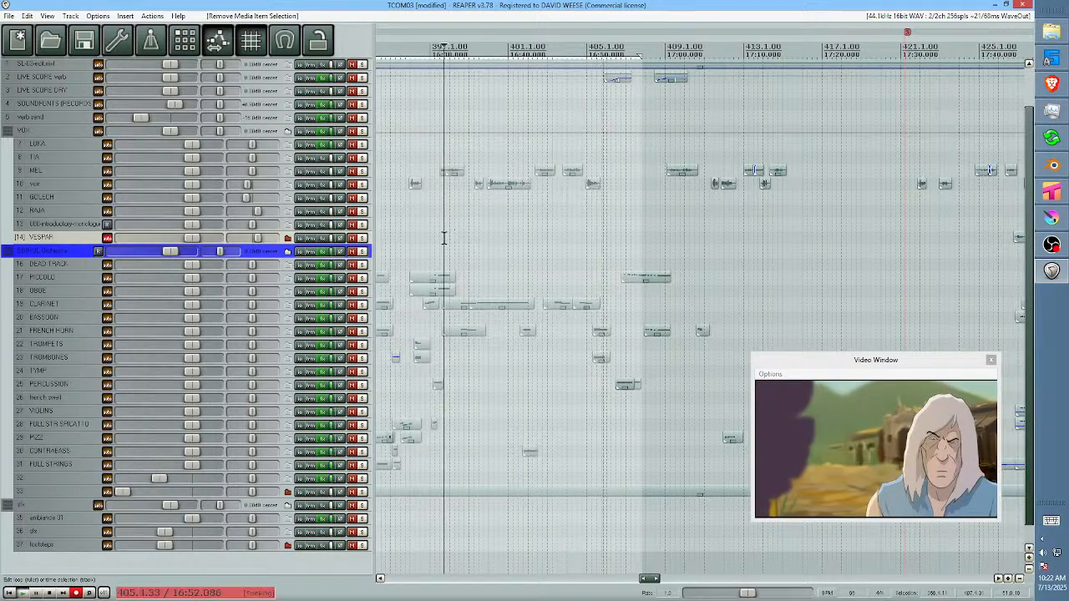
pyautogui.moveTo(651, 233); pyautogui.dragTo(685, 231)
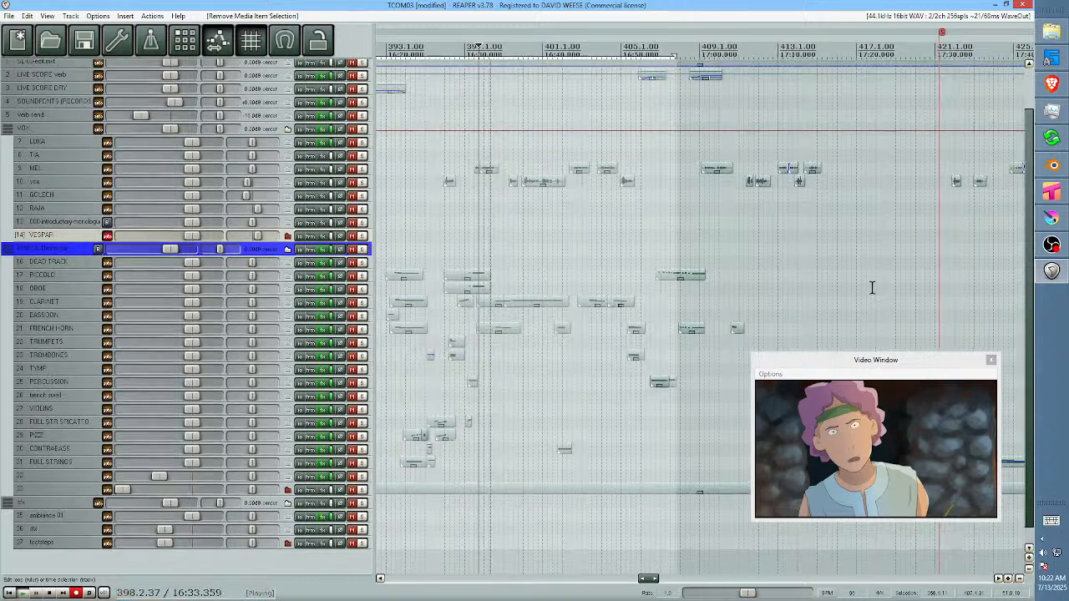
# Raise the system headphone volume slightly and return to the REAPER project.
pyautogui.click(1042, 553)
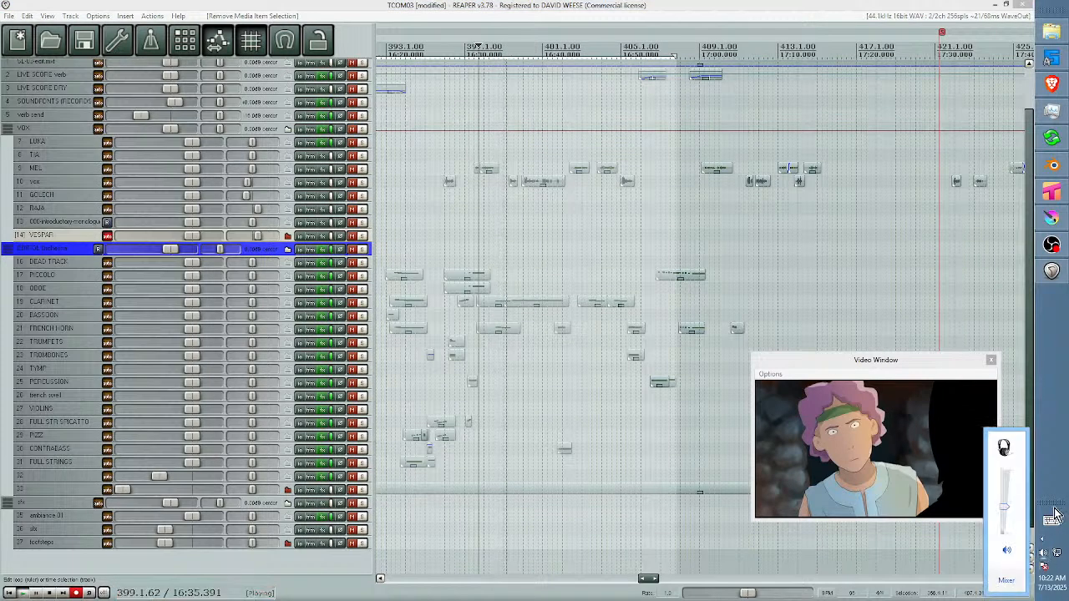
pyautogui.moveTo(1005, 509); pyautogui.dragTo(1006, 504)
pyautogui.click(549, 10)
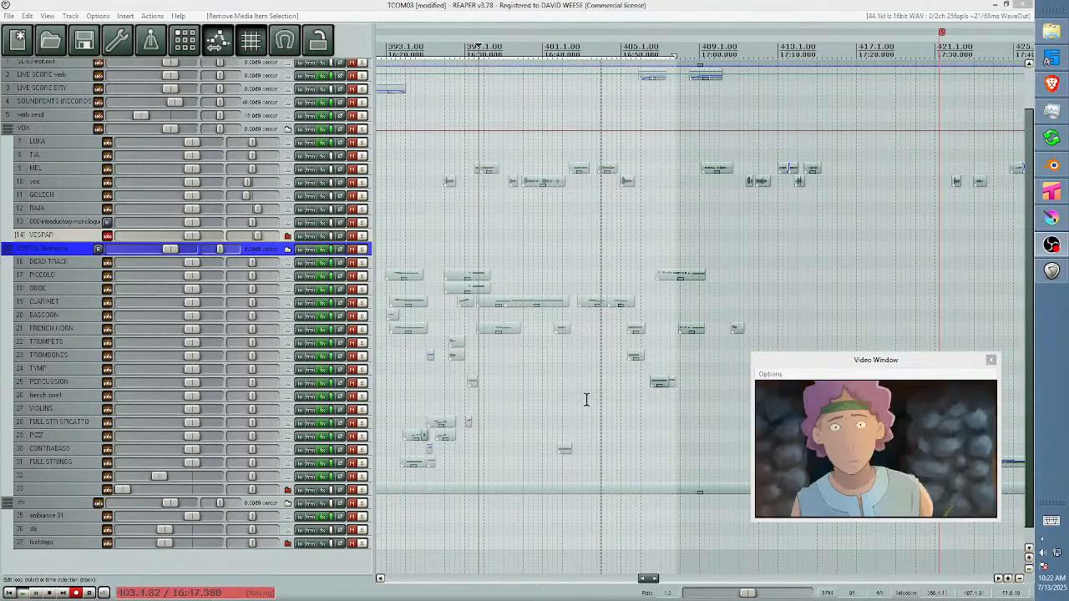
# Stop playback, move the edit cursor to about 16:40 and play the dialogue scene from that point.
pyautogui.click(585, 208)
pyautogui.press('space')
pyautogui.scroll(-2, 597, 227)
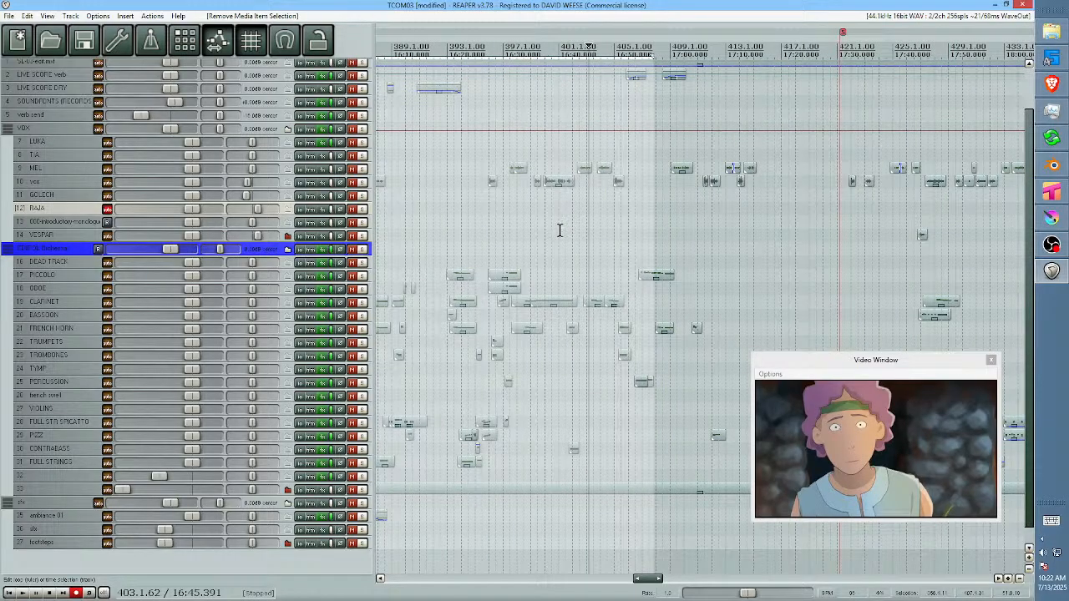
pyautogui.click(560, 230)
pyautogui.scroll(2, 560, 229)
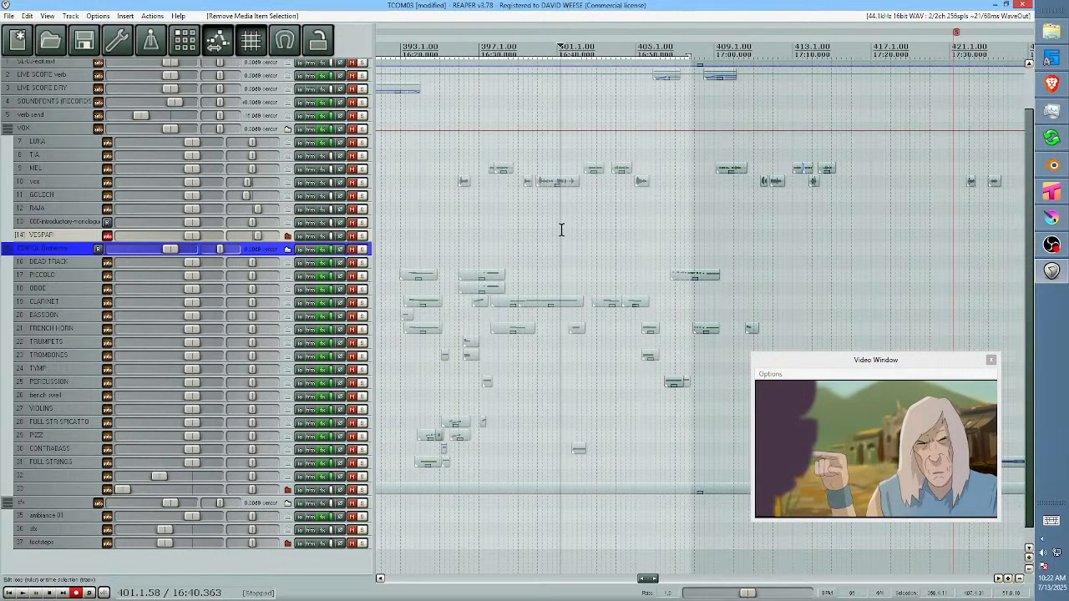
pyautogui.moveTo(633, 232); pyautogui.dragTo(552, 224)
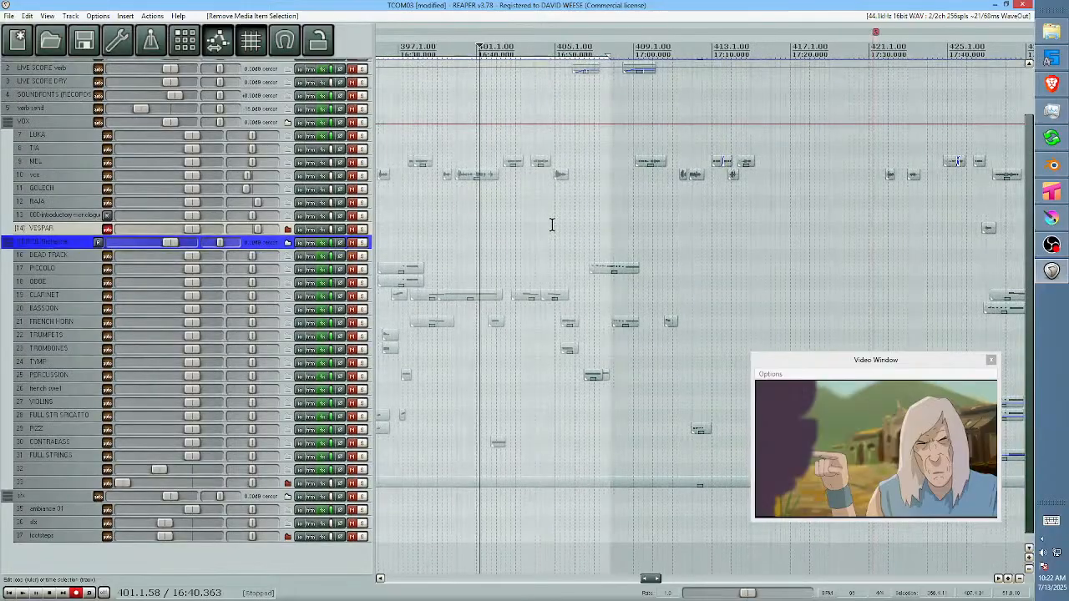
pyautogui.press('space')
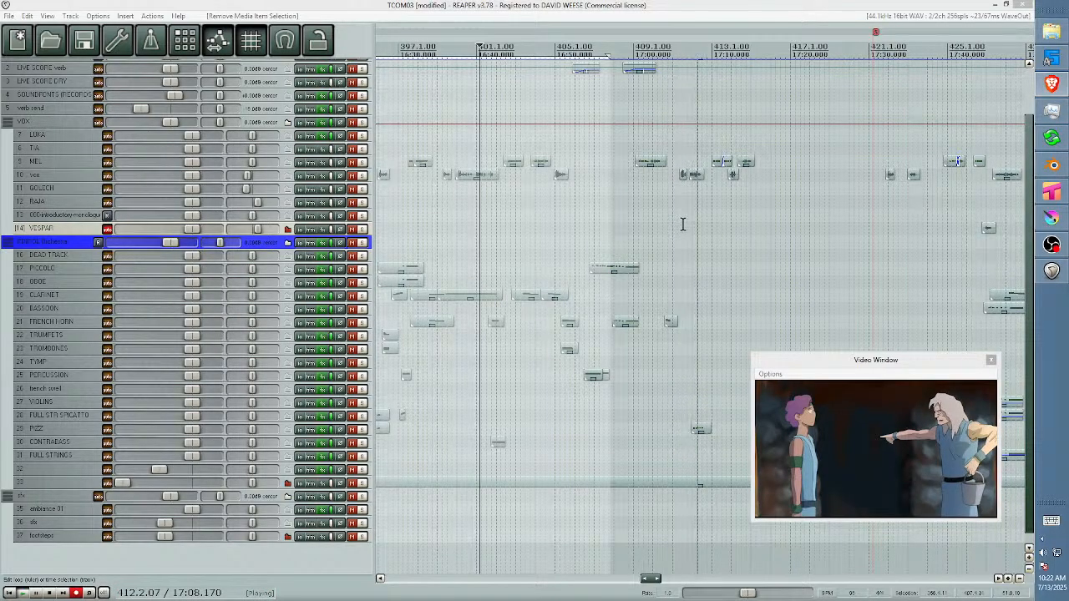
# Stop playback and add a marker named "REVOICE THIS!!!!" at 413.1.04, where the MEL line starts at about 17:10.
pyautogui.moveTo(757, 239); pyautogui.dragTo(621, 231)
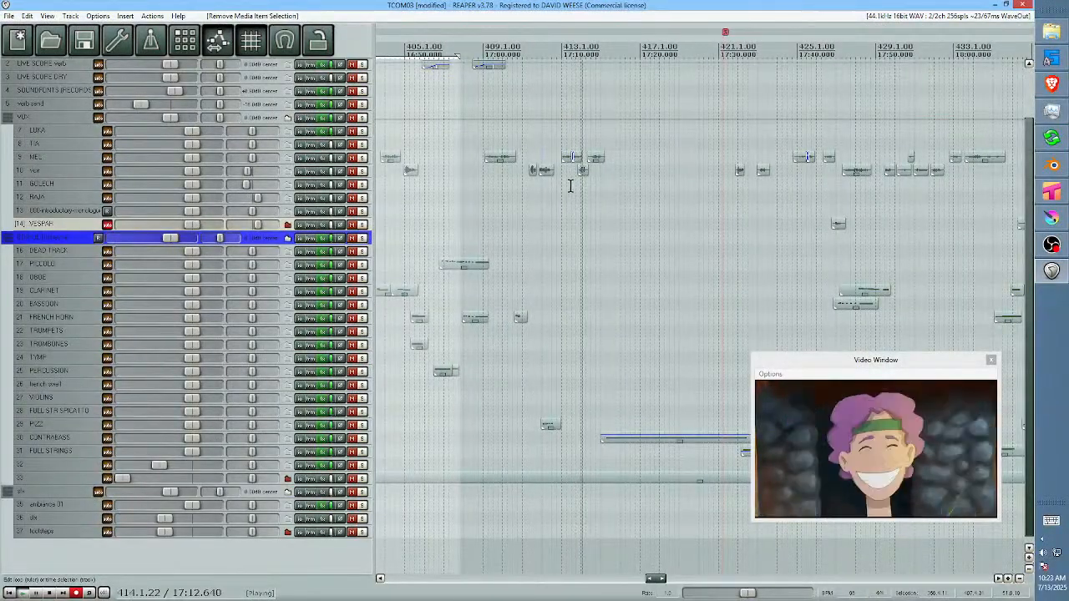
pyautogui.press('space')
pyautogui.click(561, 140)
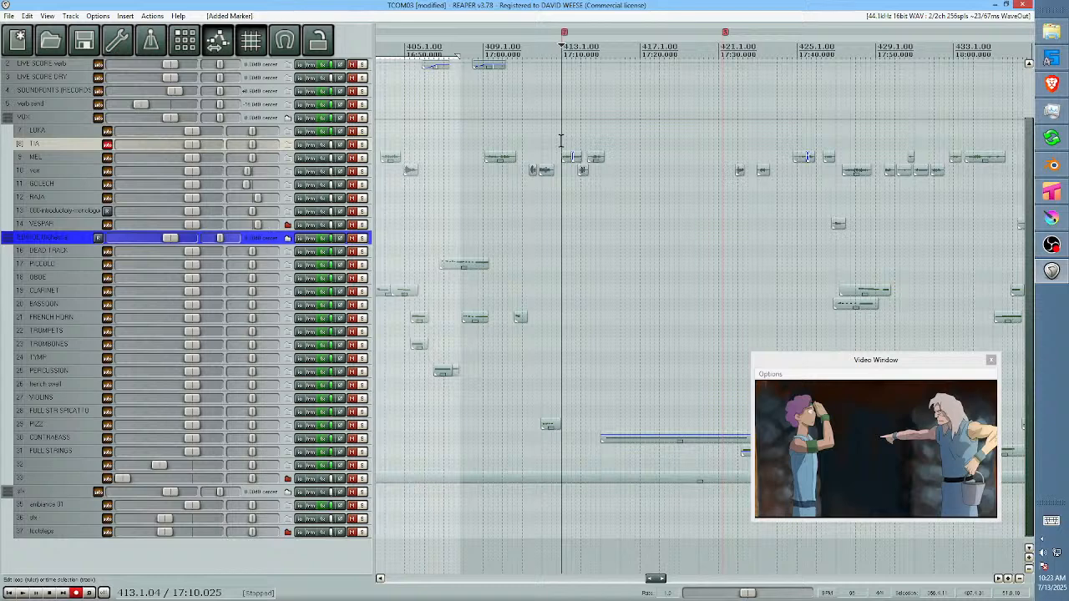
pyautogui.doubleClick(565, 34)
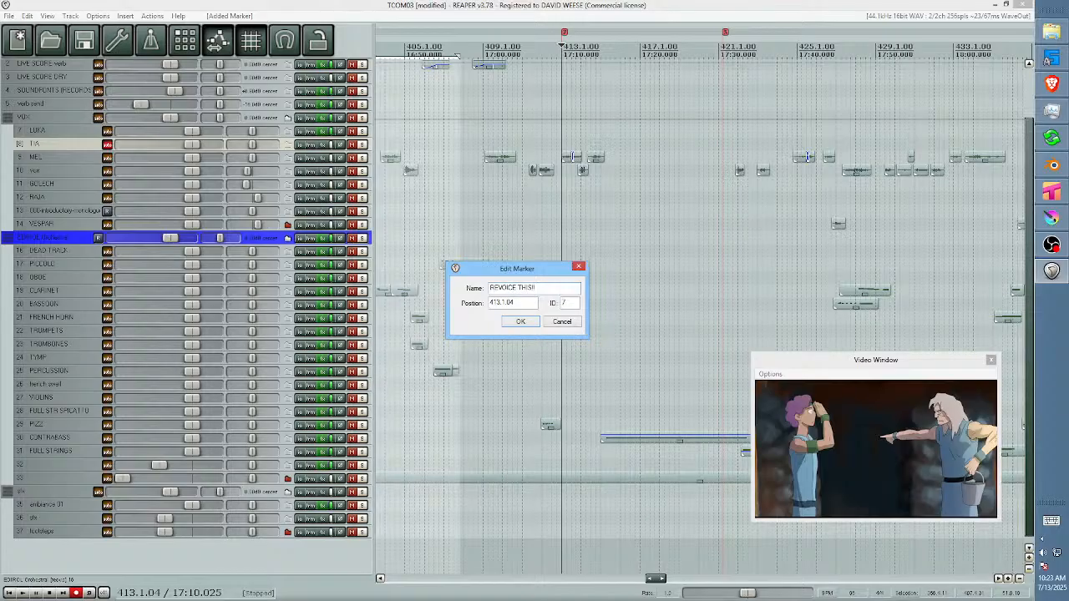
pyautogui.press('Return')
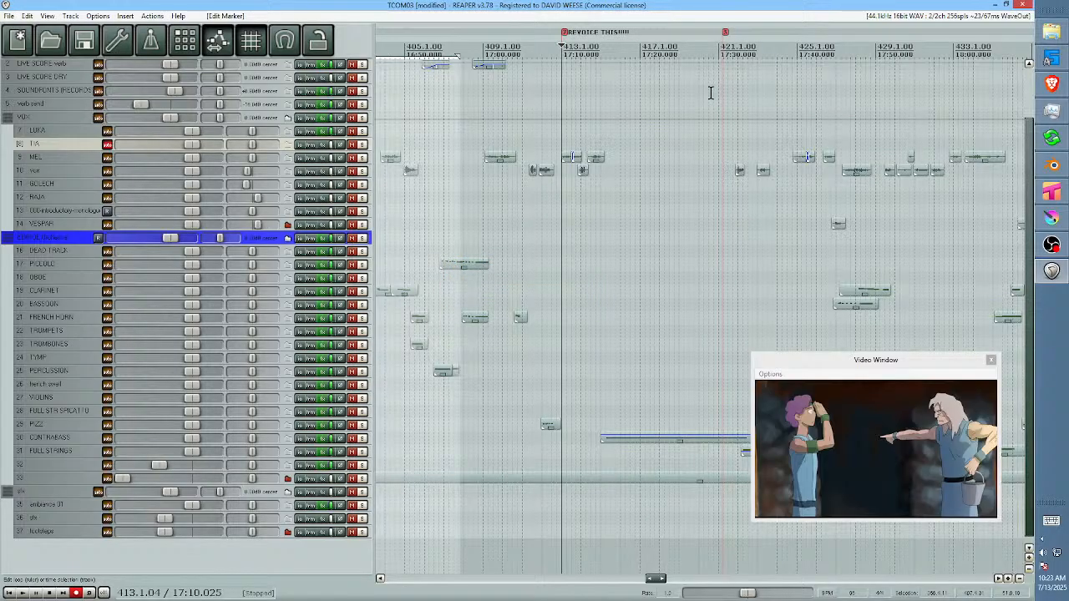
# Play from just before the REVOICE THIS marker through to the hooded character's shot at about 17:43, and stop.
pyautogui.click(545, 208)
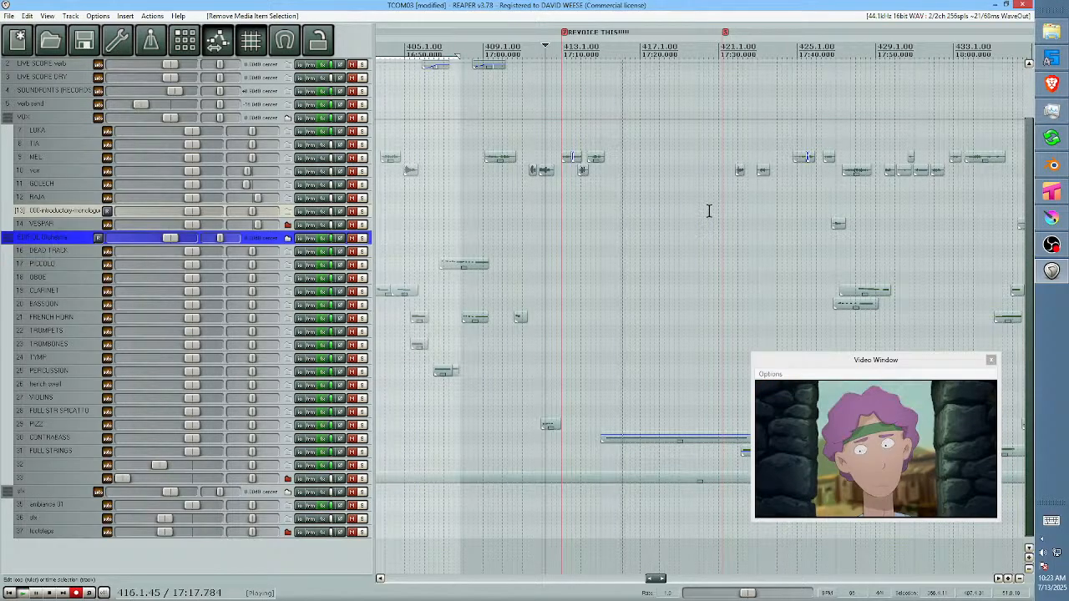
pyautogui.moveTo(693, 258); pyautogui.dragTo(563, 231)
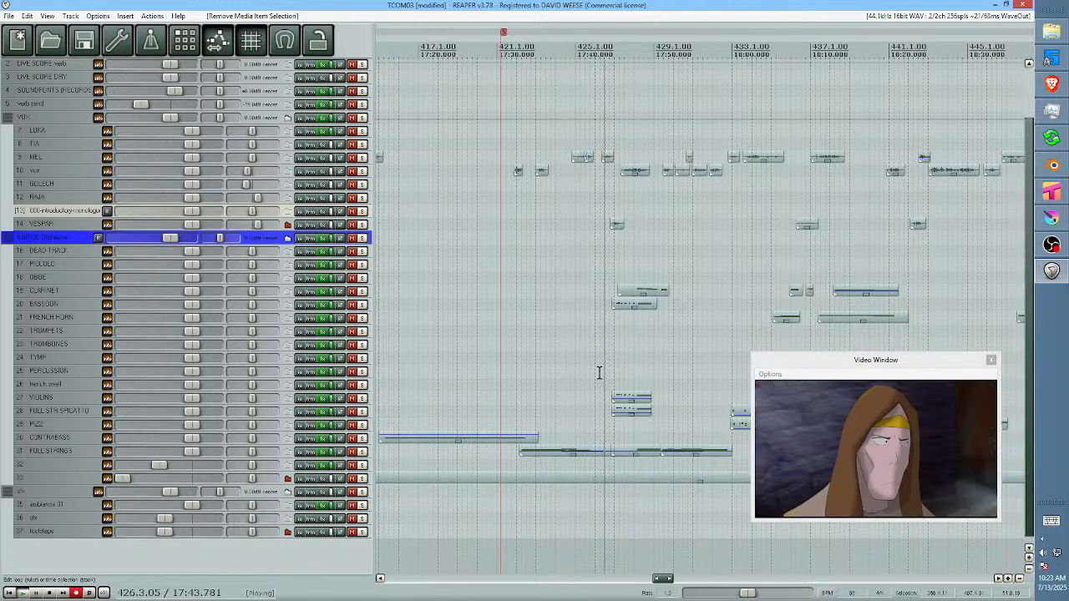
pyautogui.press('space')
# Trim the end of the FULL STRINGS item that starts near 17:32 back to about 17:44.
pyautogui.click(595, 451)
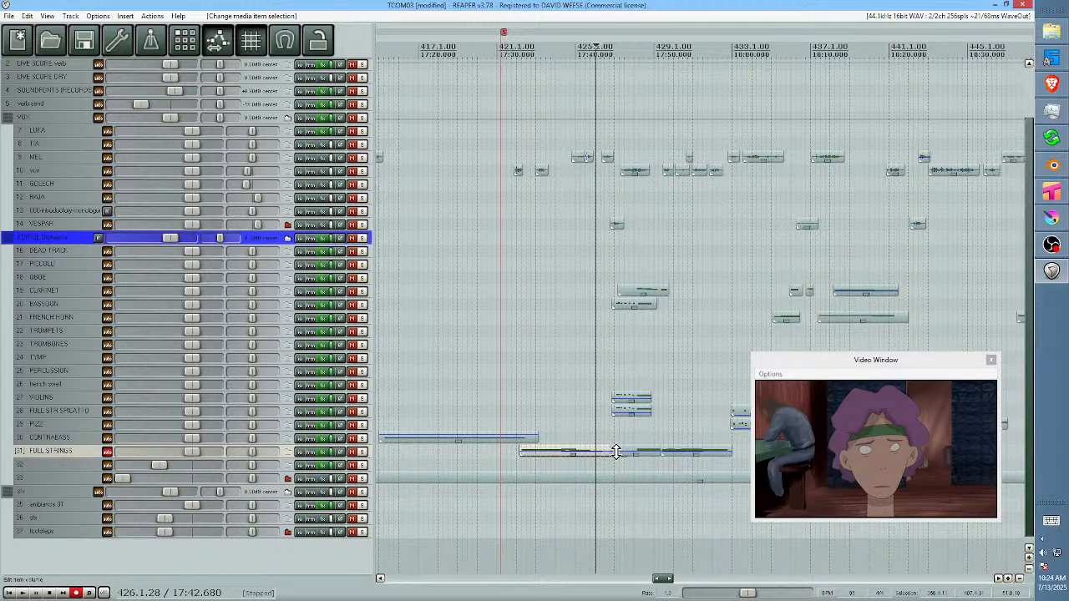
pyautogui.moveTo(614, 451)
pyautogui.mouseDown()
pyautogui.moveTo(641, 452)
pyautogui.moveTo(605, 456)
pyautogui.mouseUp()
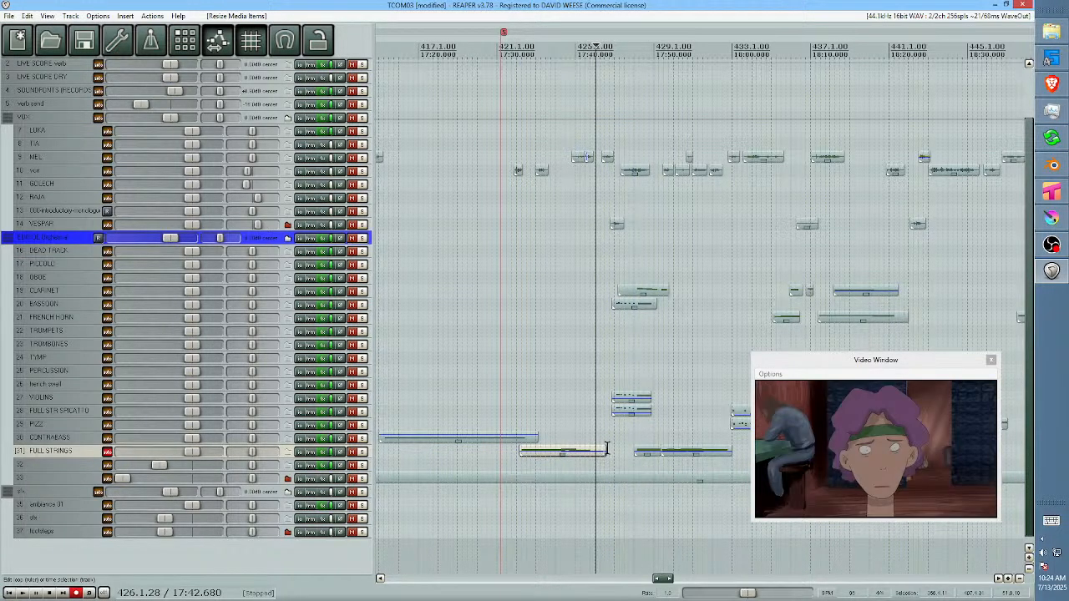
pyautogui.click(609, 448)
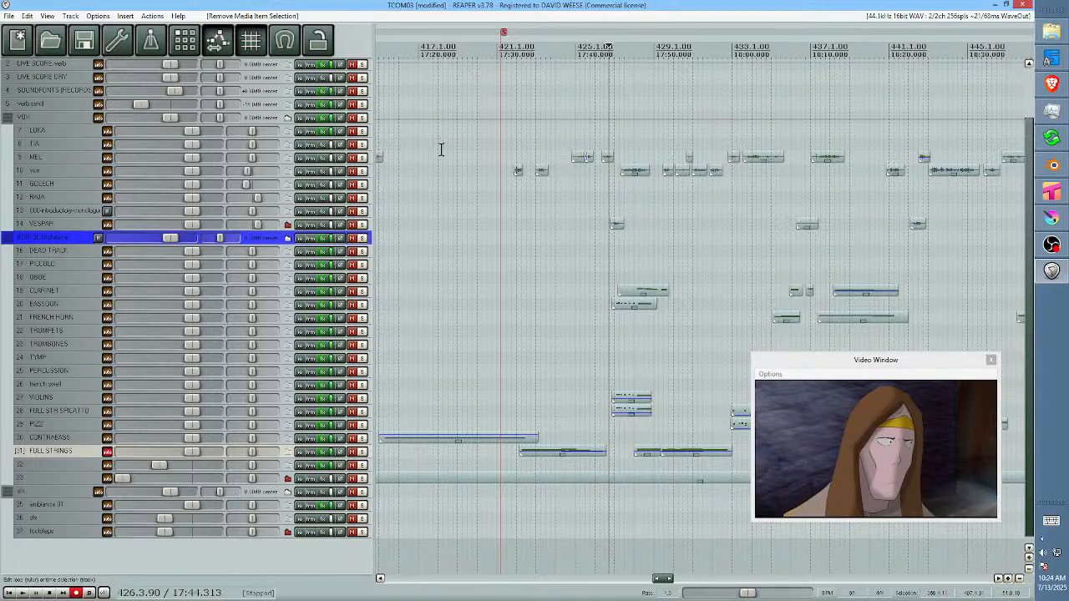
# Select the stretch from about 17:17 to 17:44 on the timeline and insert a region over it.
pyautogui.scroll(-2, 442, 149)
pyautogui.moveTo(418, 209); pyautogui.dragTo(569, 210)
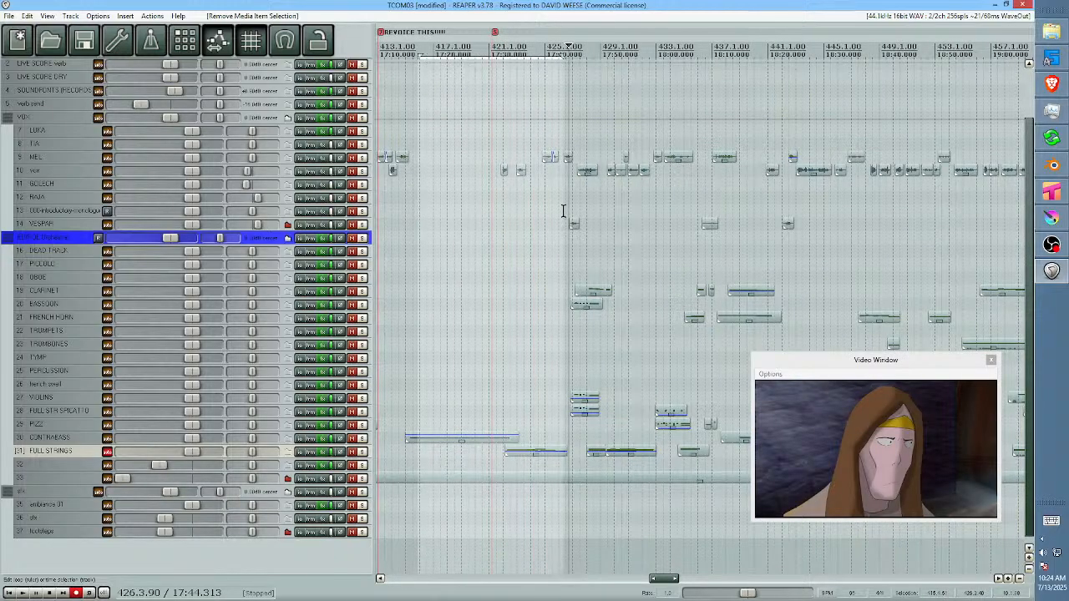
pyautogui.click(127, 16)
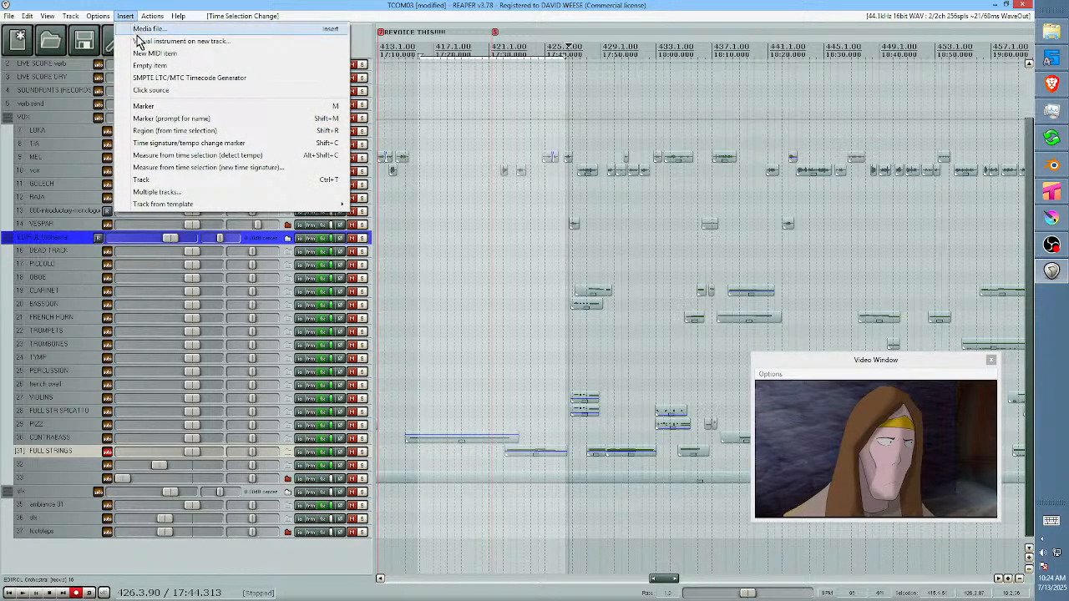
pyautogui.click(166, 132)
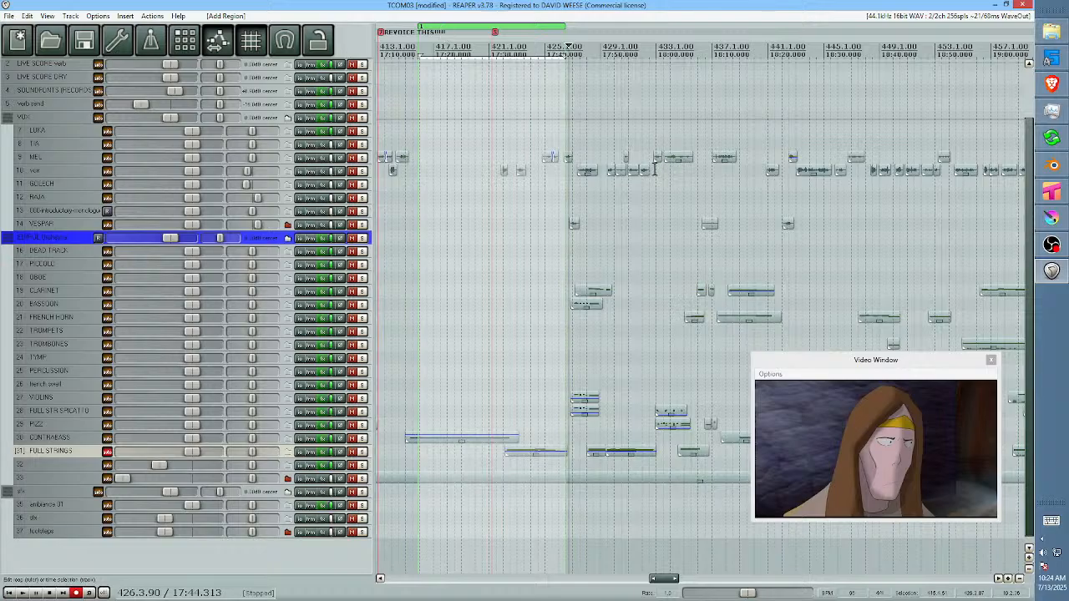
# Move the edit cursor to the hooded character's shot at about 17:43 and play from there.
pyautogui.click(523, 301)
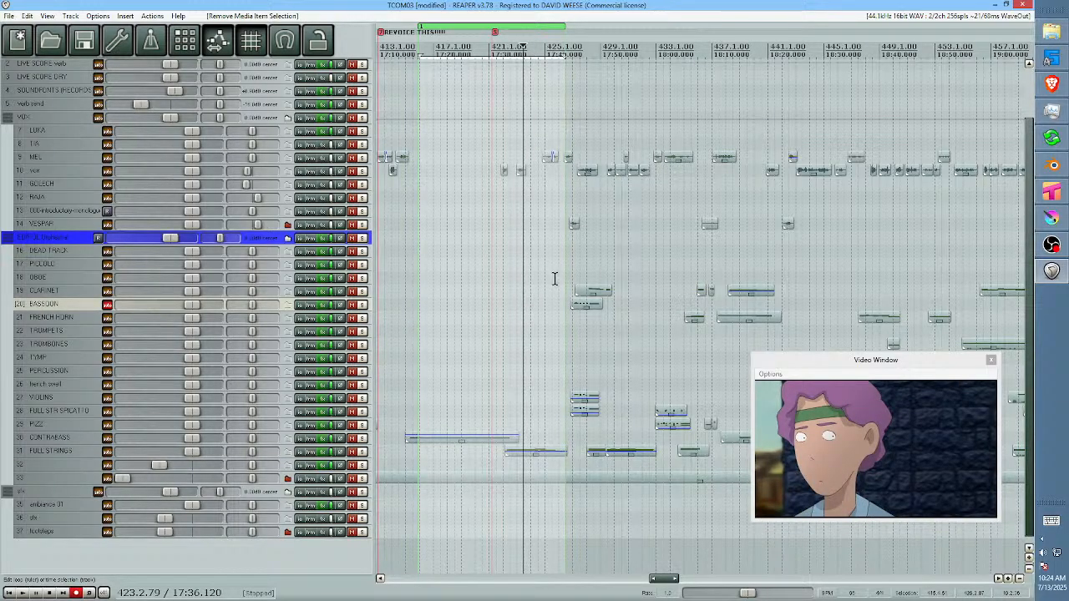
pyautogui.click(562, 350)
pyautogui.press('space')
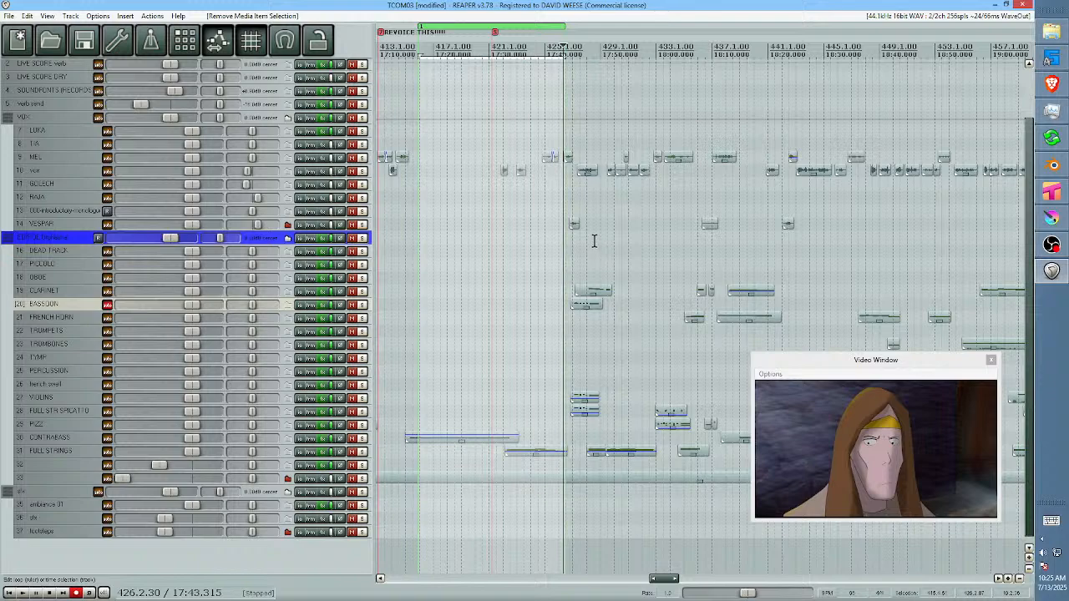
# Play the scene from about 17:42 through to about 17:58 and stop.
pyautogui.click(554, 267)
pyautogui.scroll(3, 619, 266)
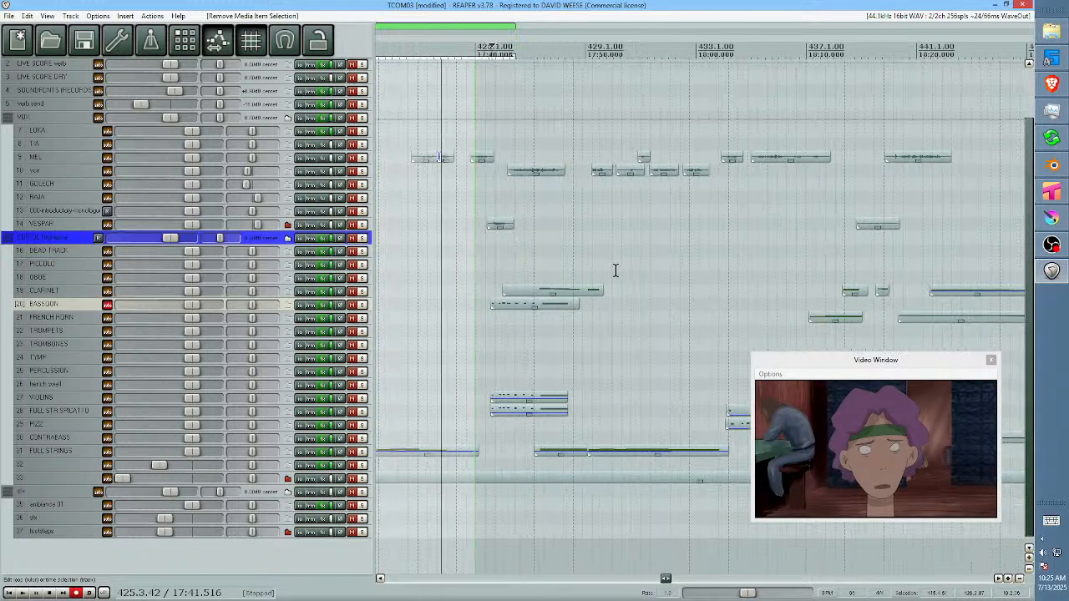
pyautogui.moveTo(677, 271); pyautogui.dragTo(644, 269)
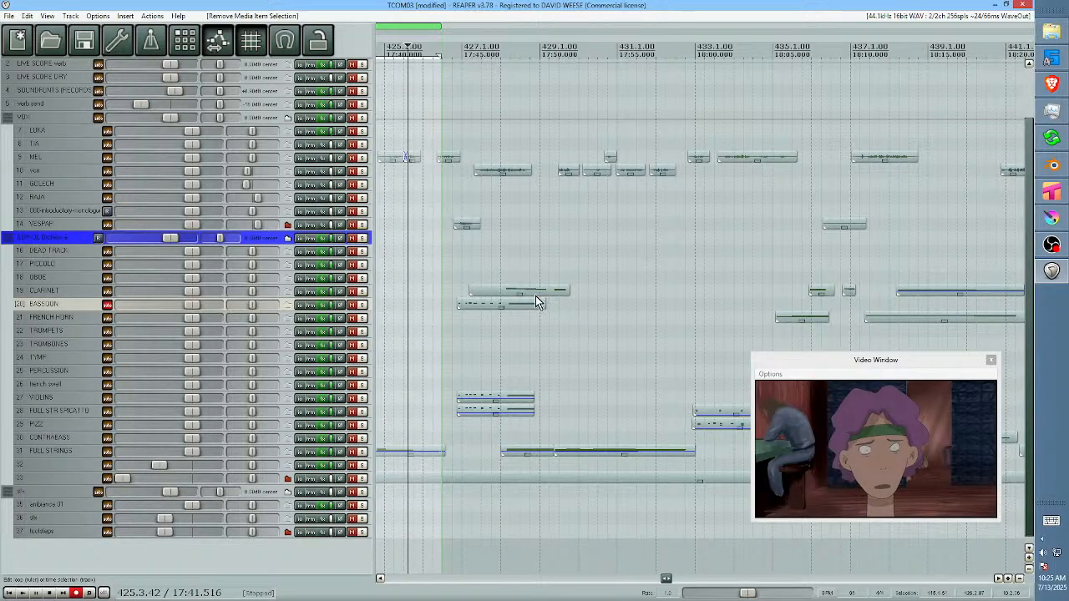
pyautogui.moveTo(673, 260); pyautogui.dragTo(657, 258)
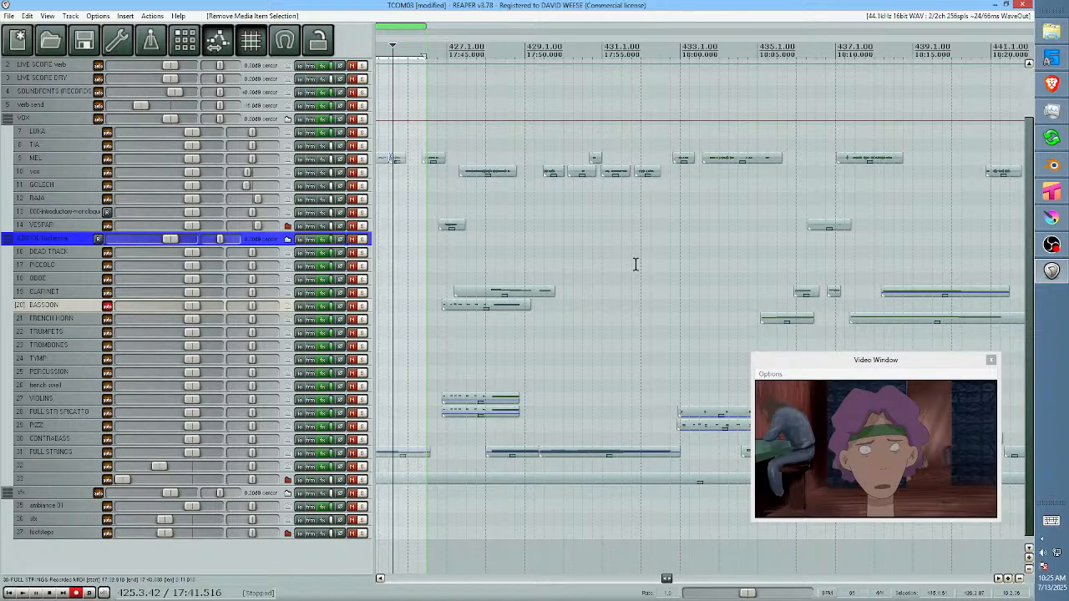
pyautogui.click(407, 322)
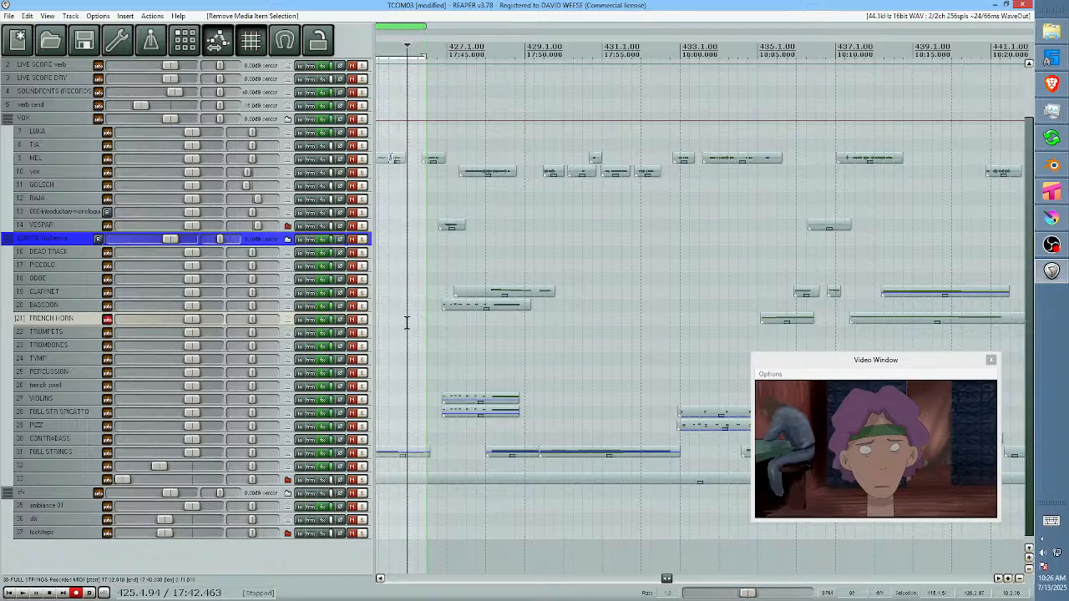
pyautogui.press('space')
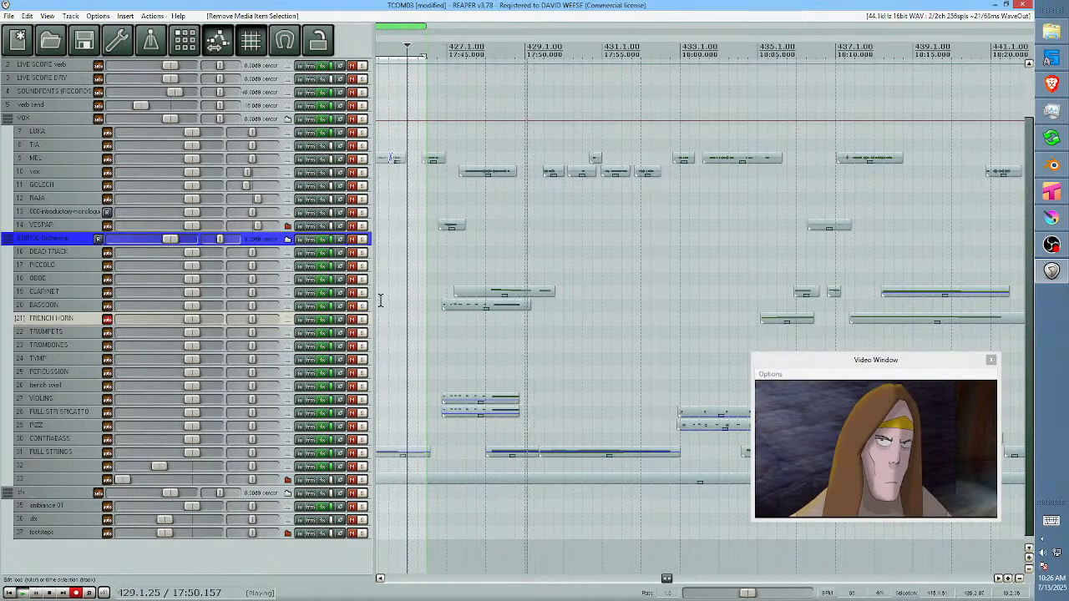
pyautogui.scroll(-5, 730, 318)
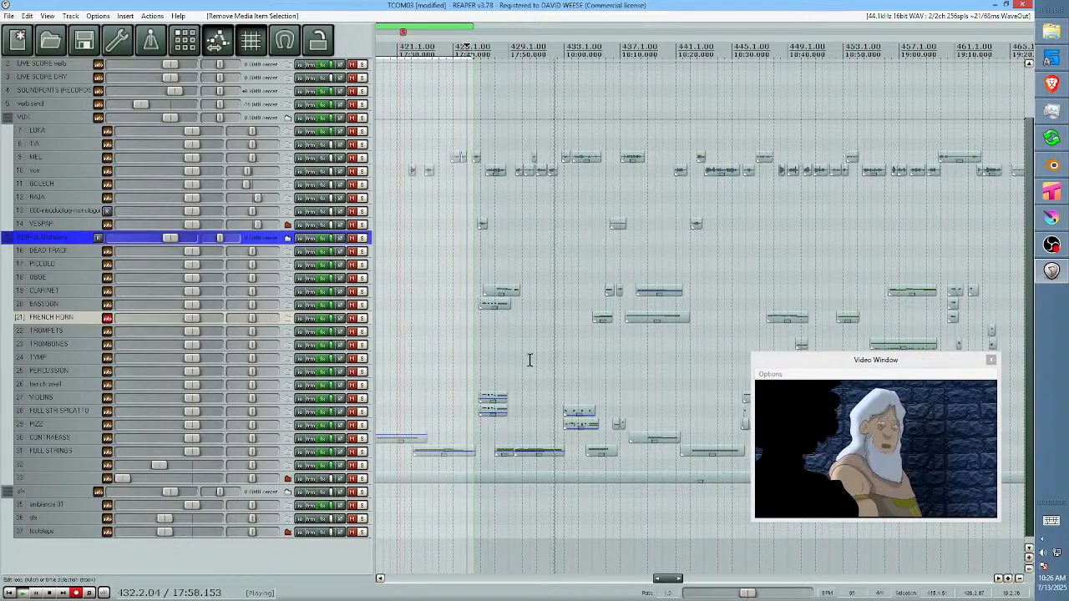
pyautogui.press('space')
# Play from about 17:59 to about 18:08, stop, and place the edit cursor at about 18:06.
pyautogui.click(562, 330)
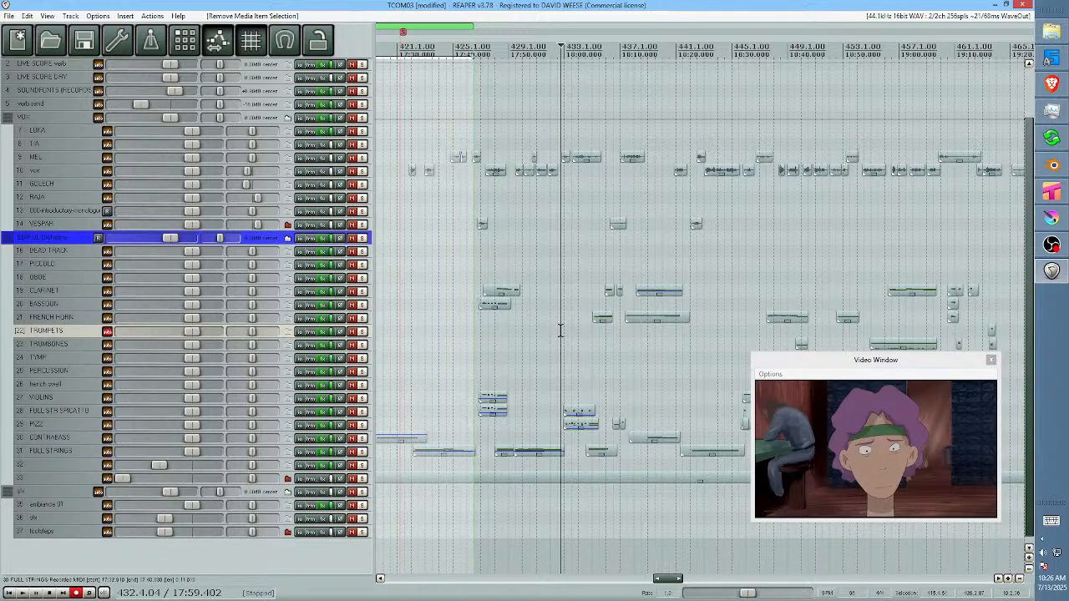
pyautogui.press('space')
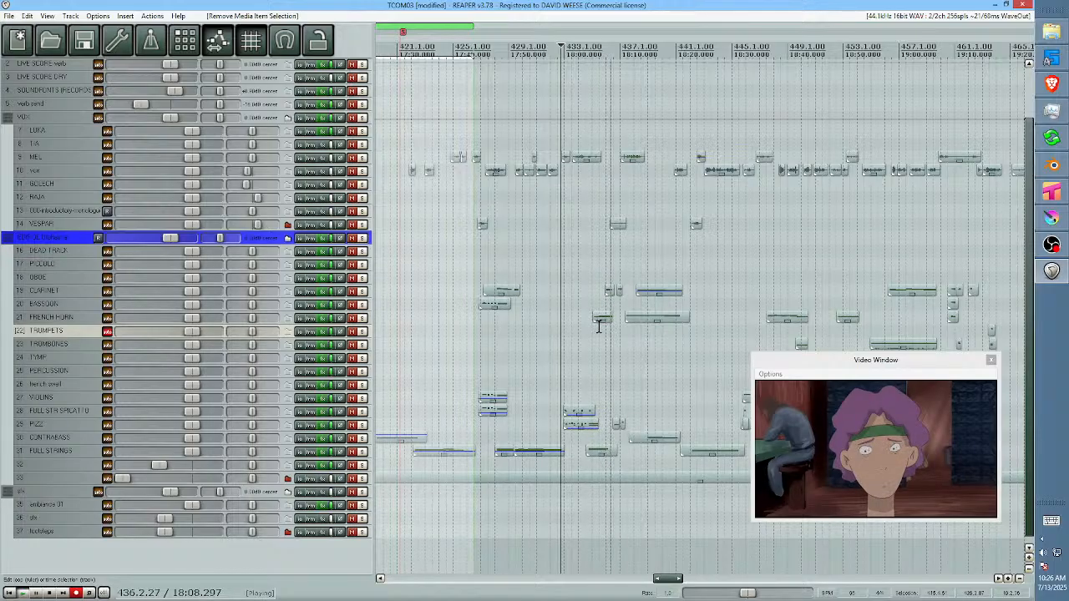
pyautogui.press('space')
pyautogui.click(596, 340)
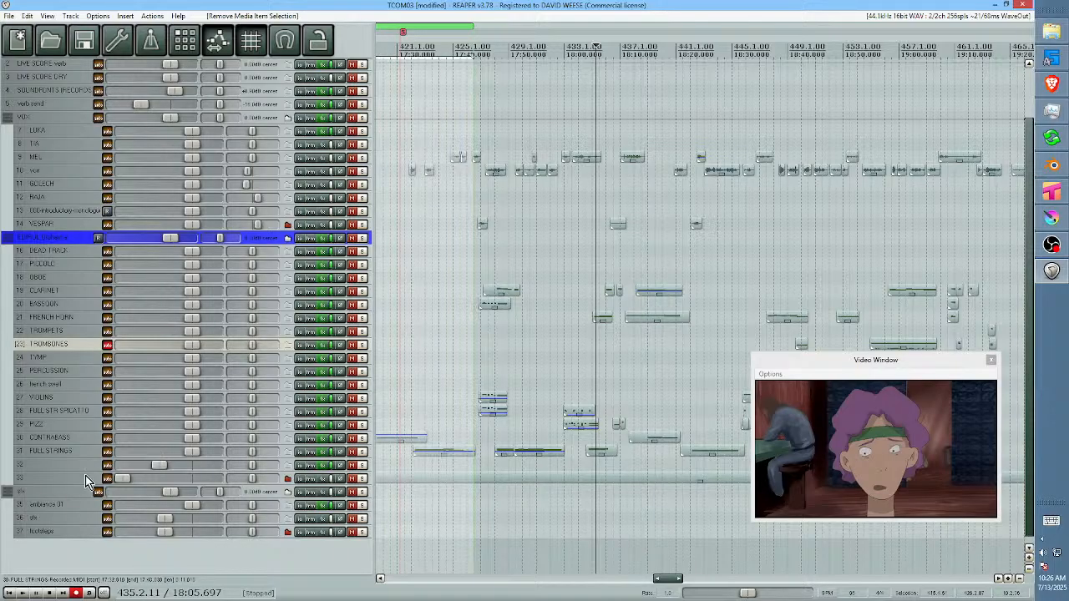
# Select the PIZZ track, replay the passage from about 18:01 to 18:07 and stop.
pyautogui.click(42, 425)
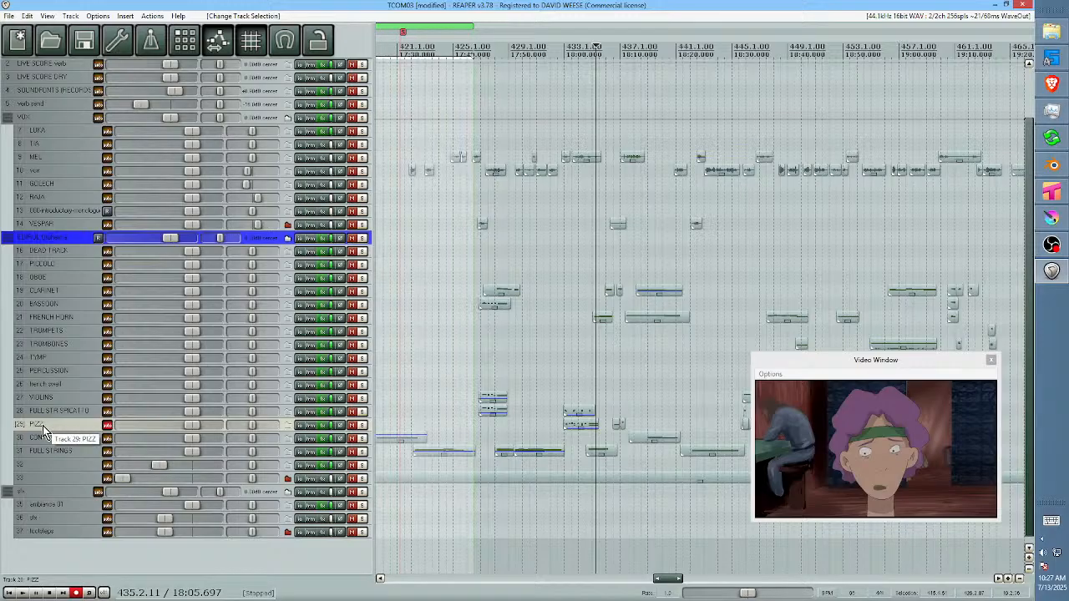
pyautogui.click(573, 371)
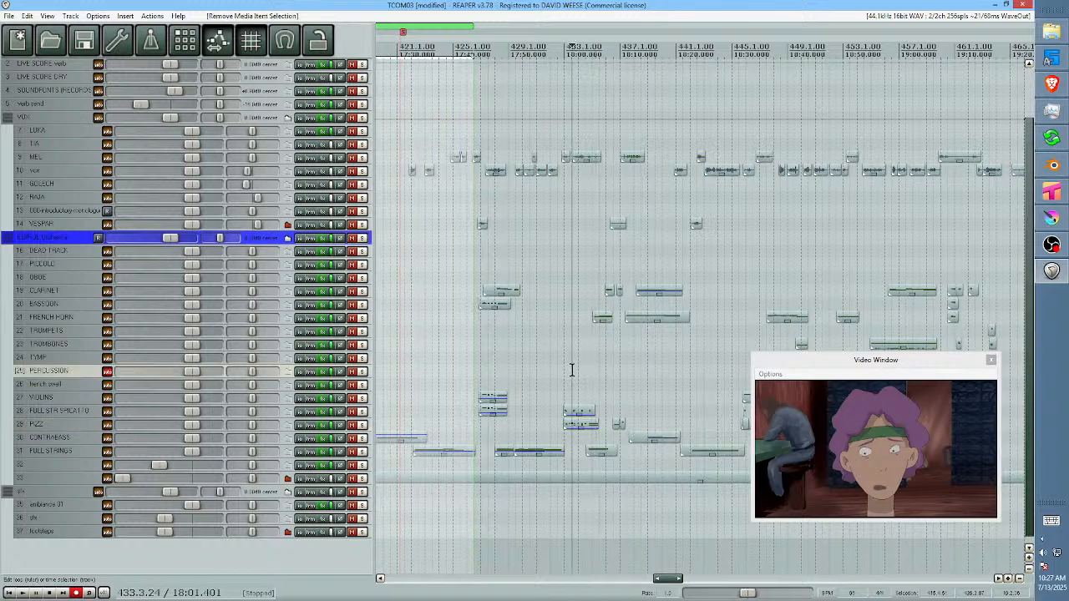
pyautogui.press('space')
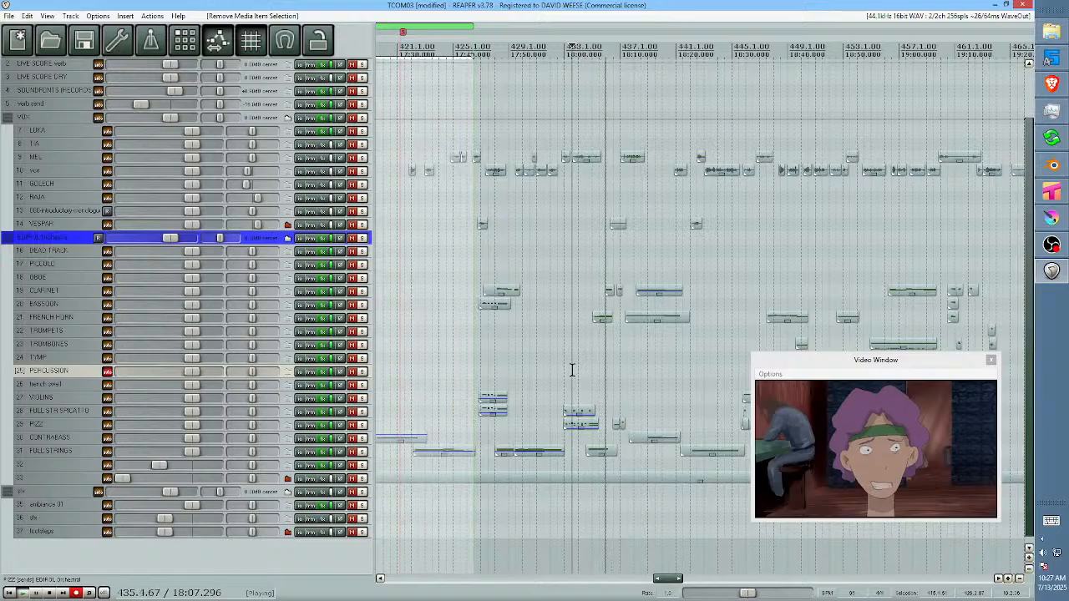
pyautogui.press('space')
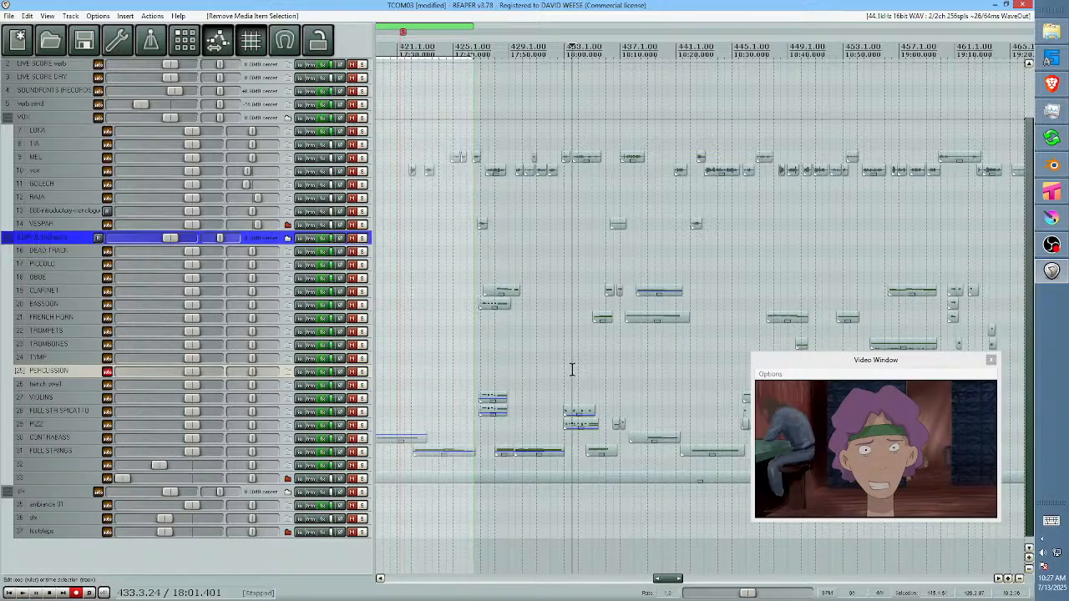
# Record a short MIDI take on the PIZZ track, starting at about 18:00.
pyautogui.click(74, 424)
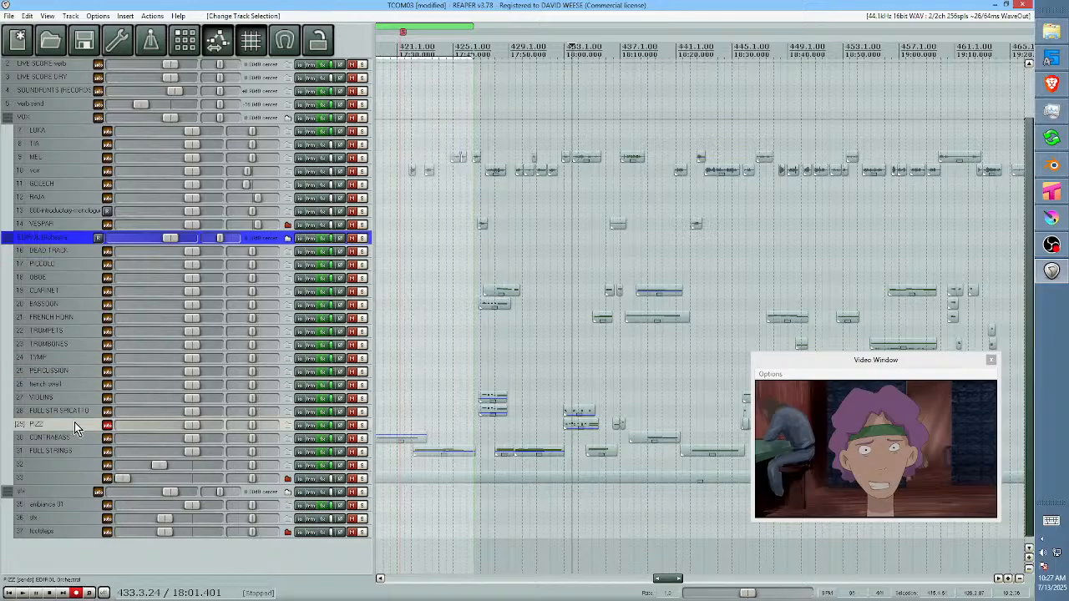
pyautogui.scroll(3, 607, 434)
pyautogui.click(516, 434)
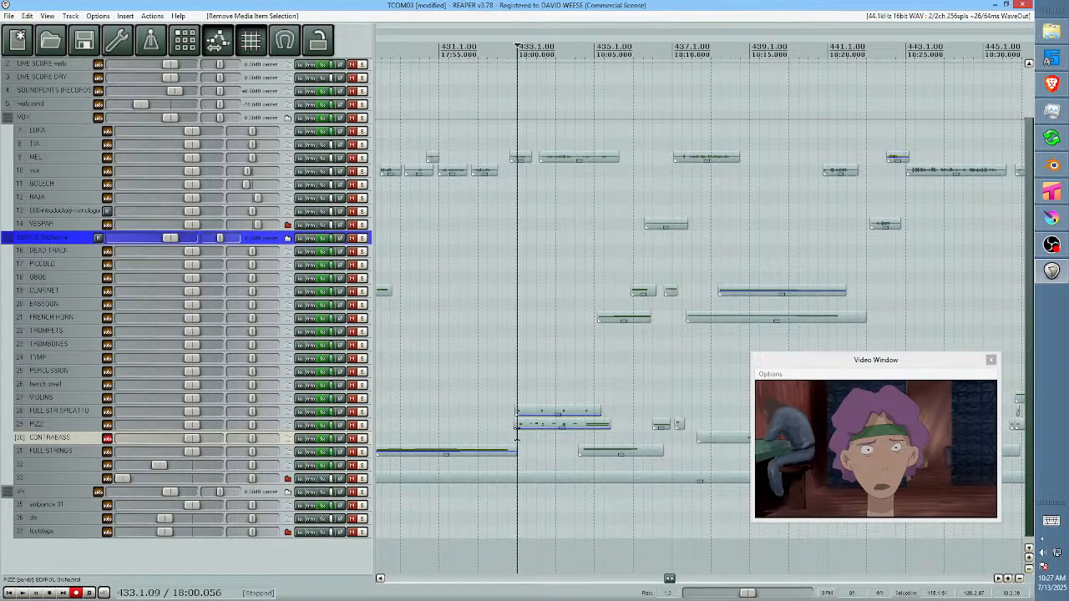
pyautogui.click(69, 423)
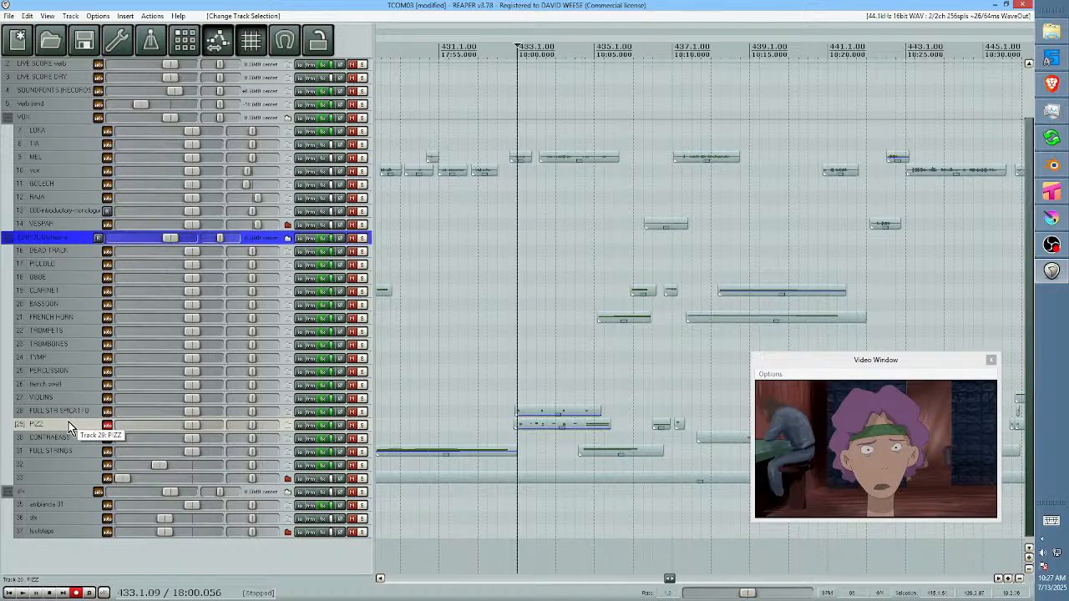
pyautogui.hotkey('ctrl', 'r')
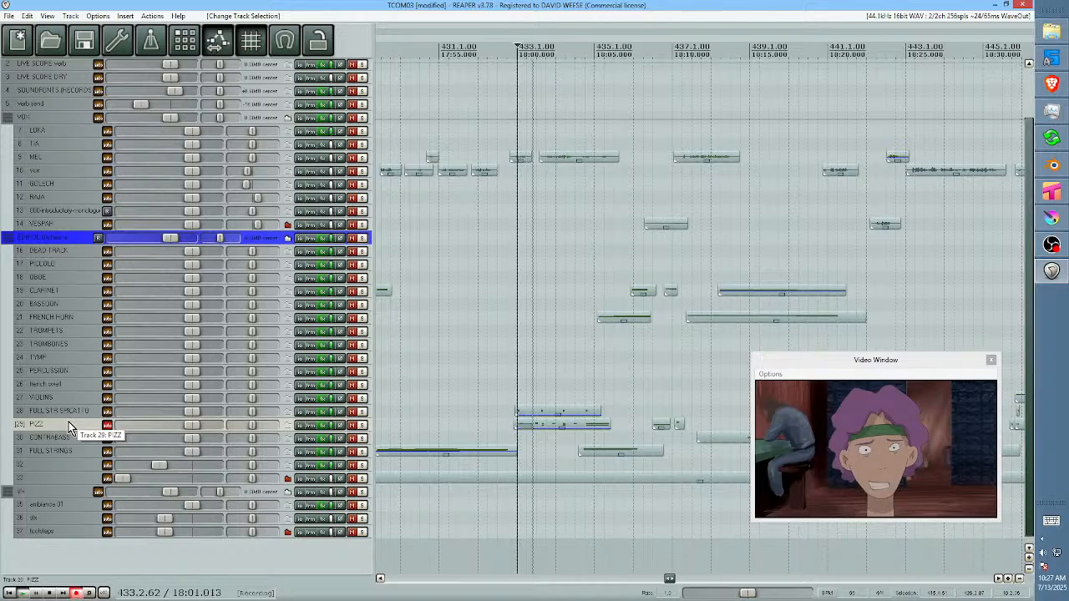
pyautogui.press('space')
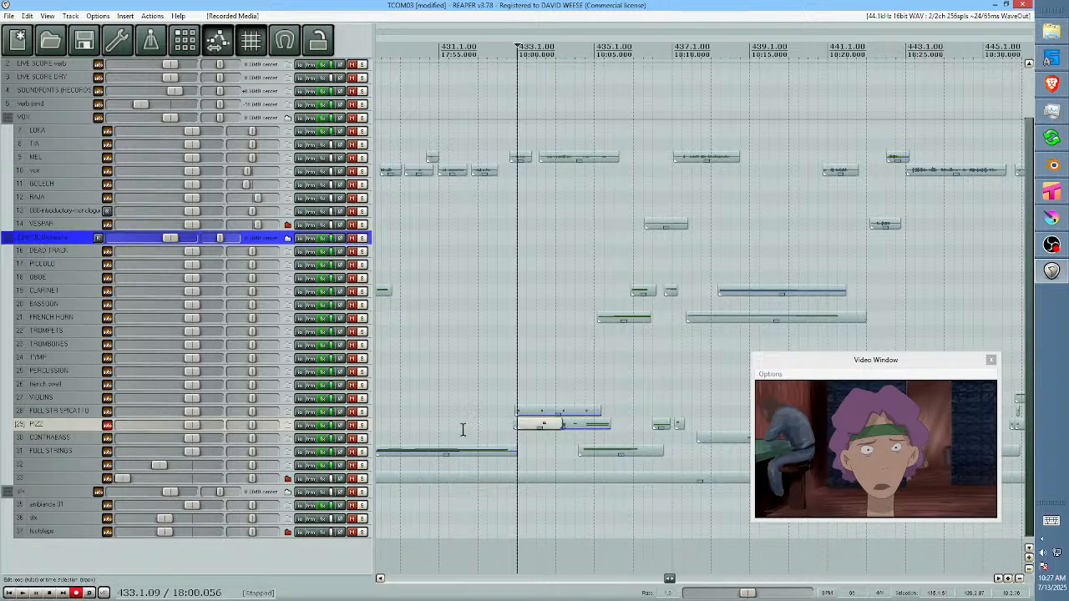
# Trim the new PIZZ take and move it to start at 435.4.07 (about 18:07), checking it with playback from about 18:01.
pyautogui.moveTo(282, 431); pyautogui.dragTo(281, 486)
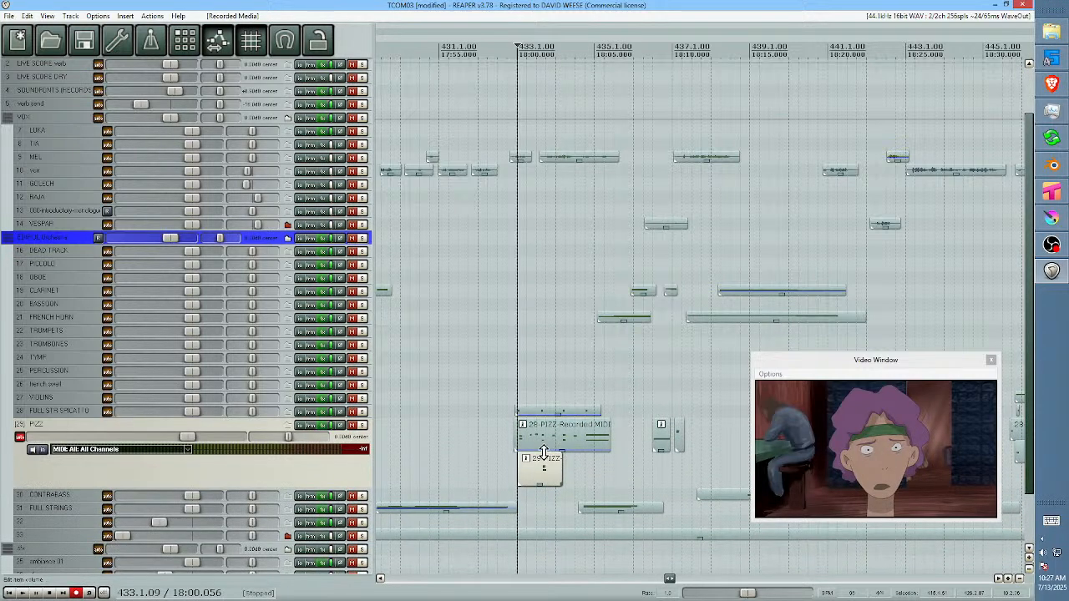
pyautogui.moveTo(525, 479); pyautogui.dragTo(638, 489)
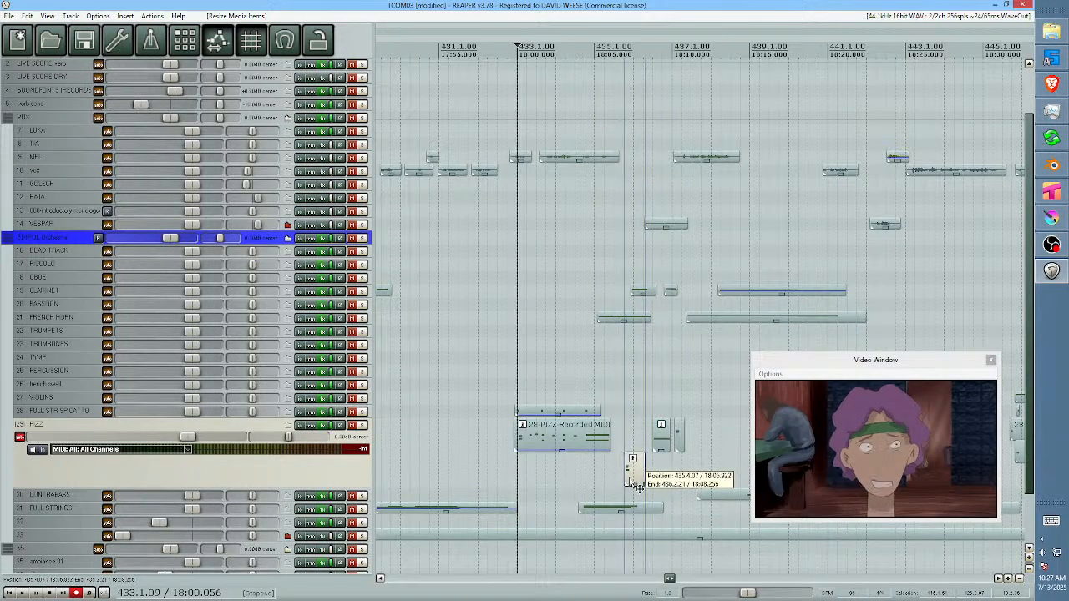
pyautogui.click(537, 477)
pyautogui.press('space')
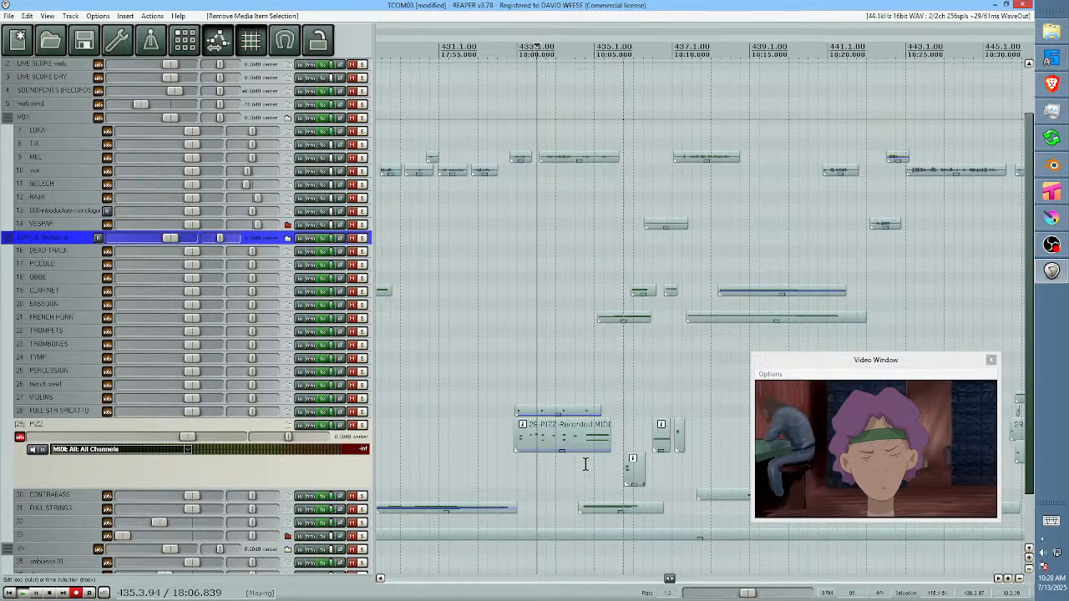
pyautogui.press('space')
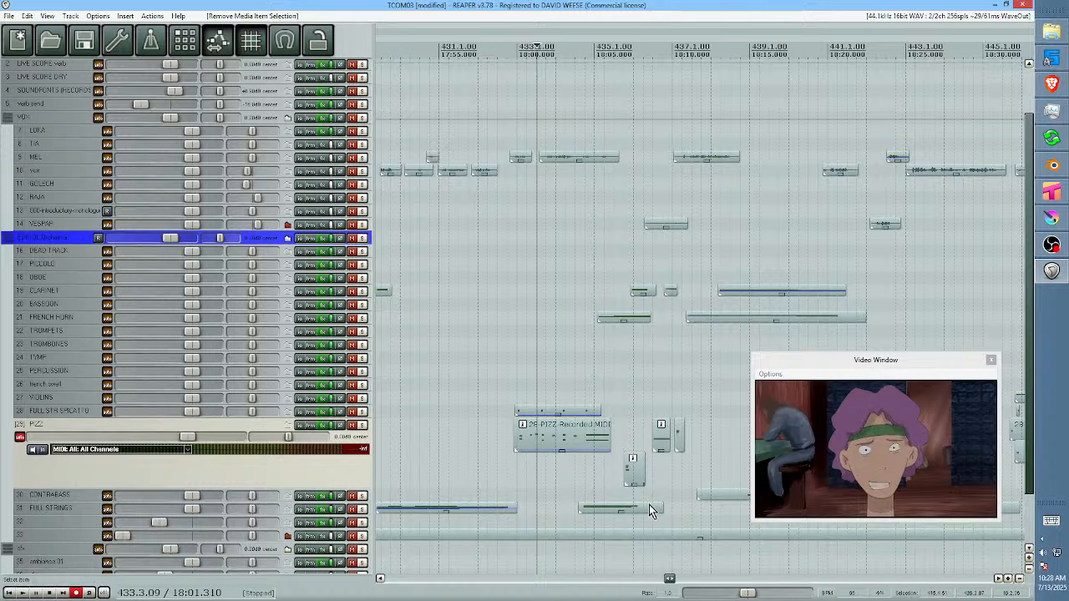
# Solo the FULL STRINGS track, listen to it from about 18:01, and unsolo it.
pyautogui.click(363, 510)
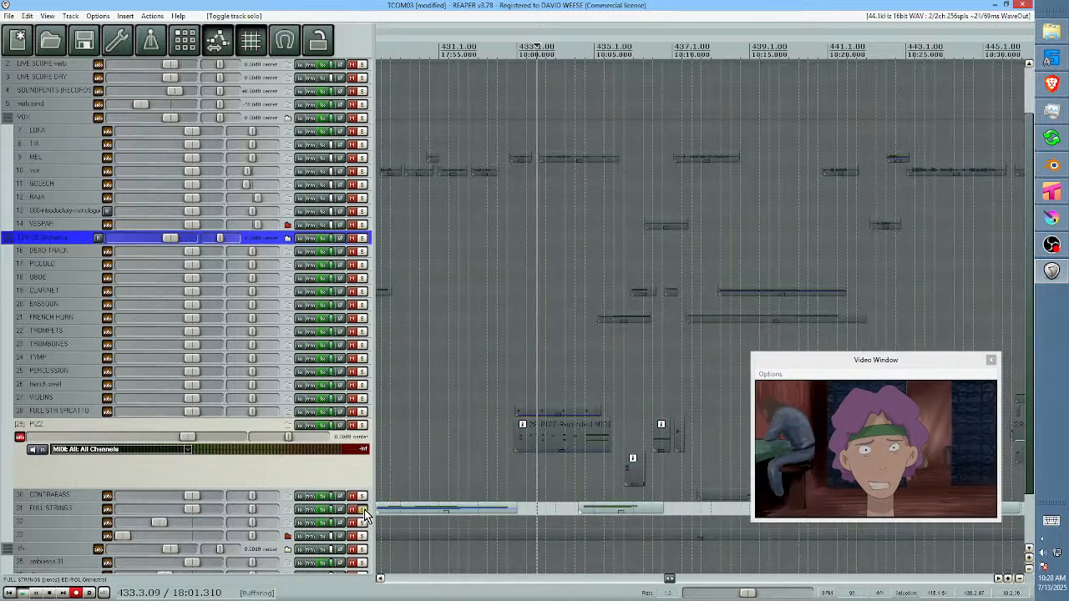
pyautogui.press('space')
pyautogui.press('space')
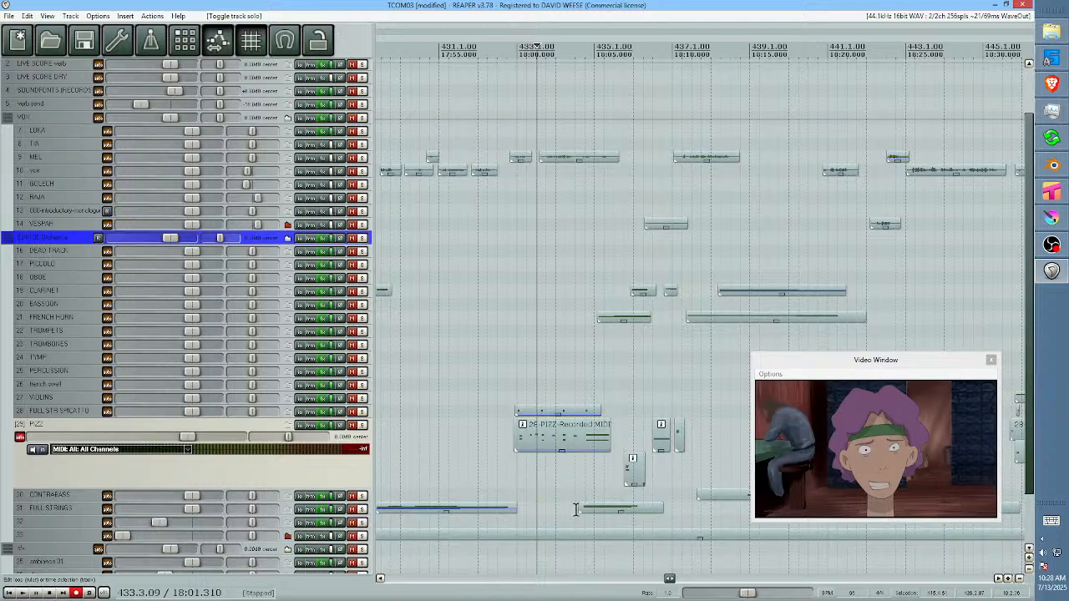
# Play from about 18:04 and trim the end of the FULL STRINGS item starting there back to about 18:07.
pyautogui.click(576, 509)
pyautogui.press('space')
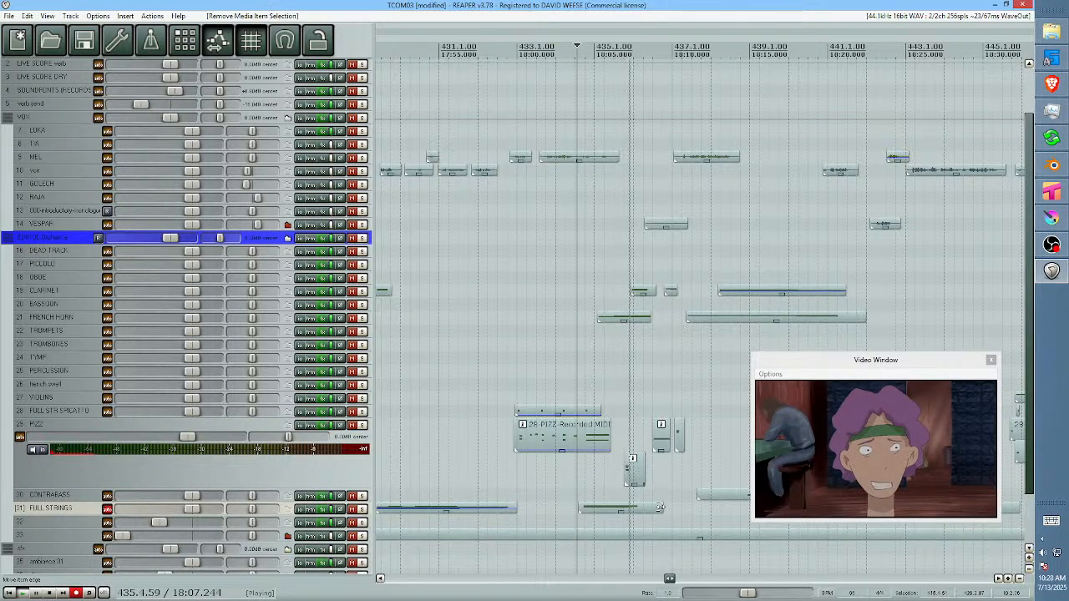
pyautogui.press('space')
pyautogui.moveTo(660, 507); pyautogui.dragTo(626, 507)
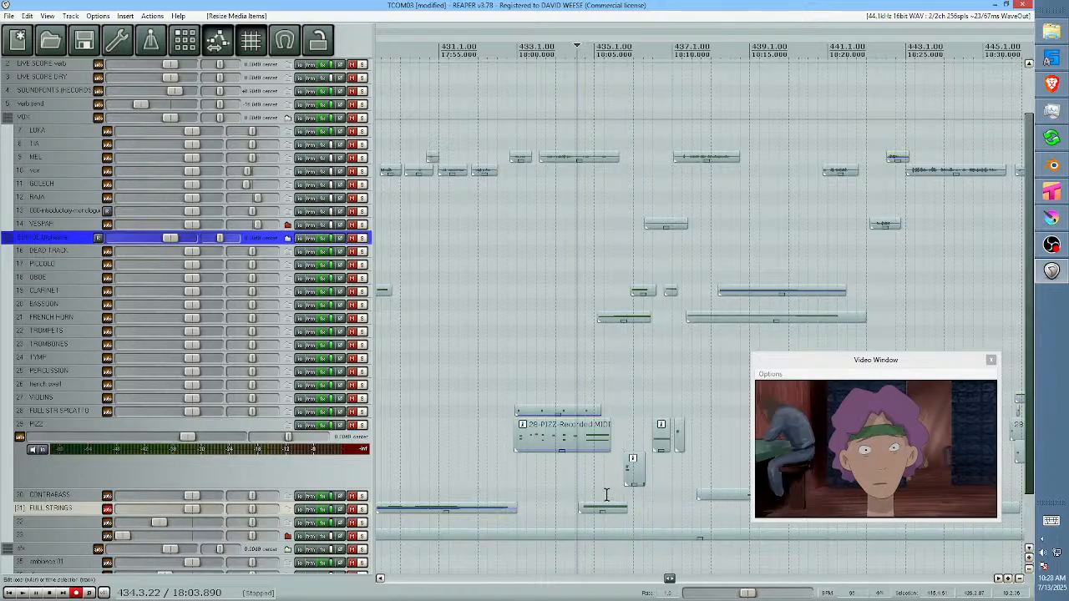
# Trim the end of the FRENCH HORN item that starts near 18:05 back to about 18:07, checking it with playback.
pyautogui.click(601, 489)
pyautogui.press('space')
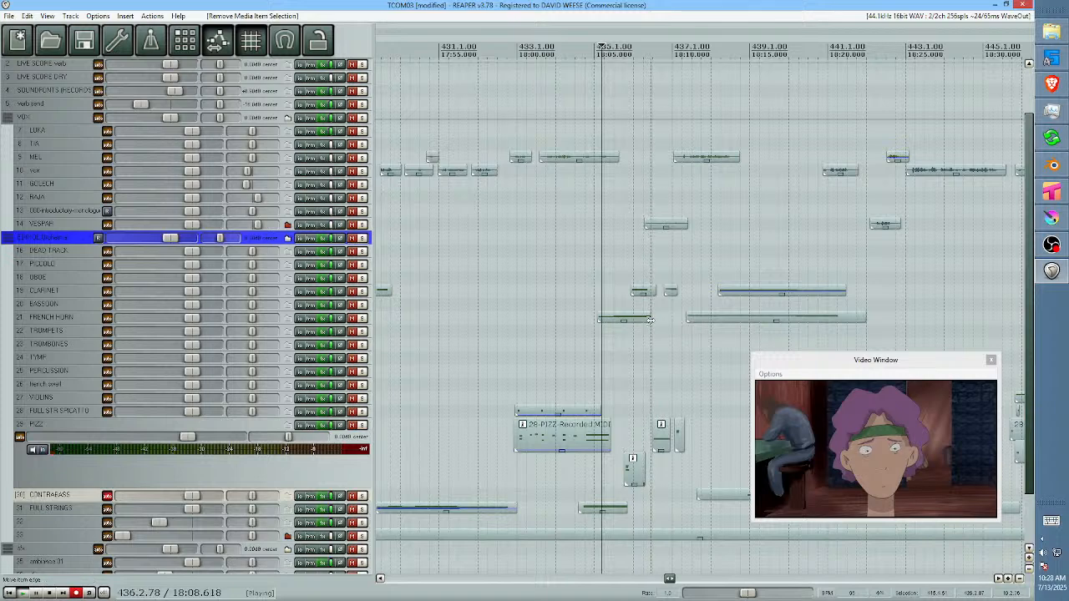
pyautogui.press('space')
pyautogui.moveTo(651, 320); pyautogui.dragTo(633, 324)
pyautogui.press('space')
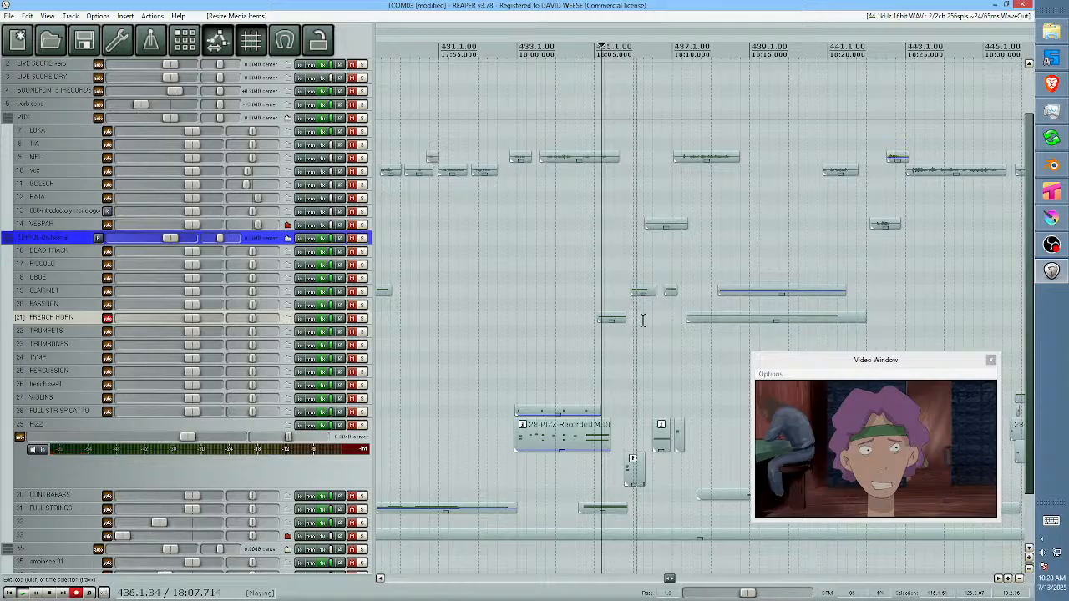
pyautogui.press('space')
# Move the edit cursor to just before the short CLARINET item, at about 18:07, and play from there.
pyautogui.click(642, 294)
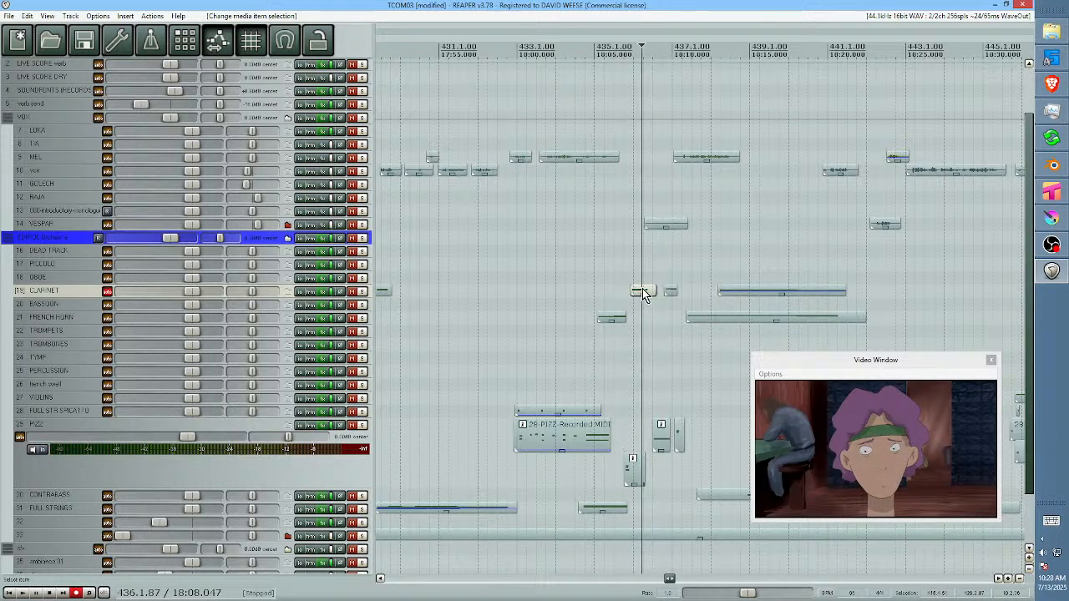
pyautogui.click(623, 285)
pyautogui.press('space')
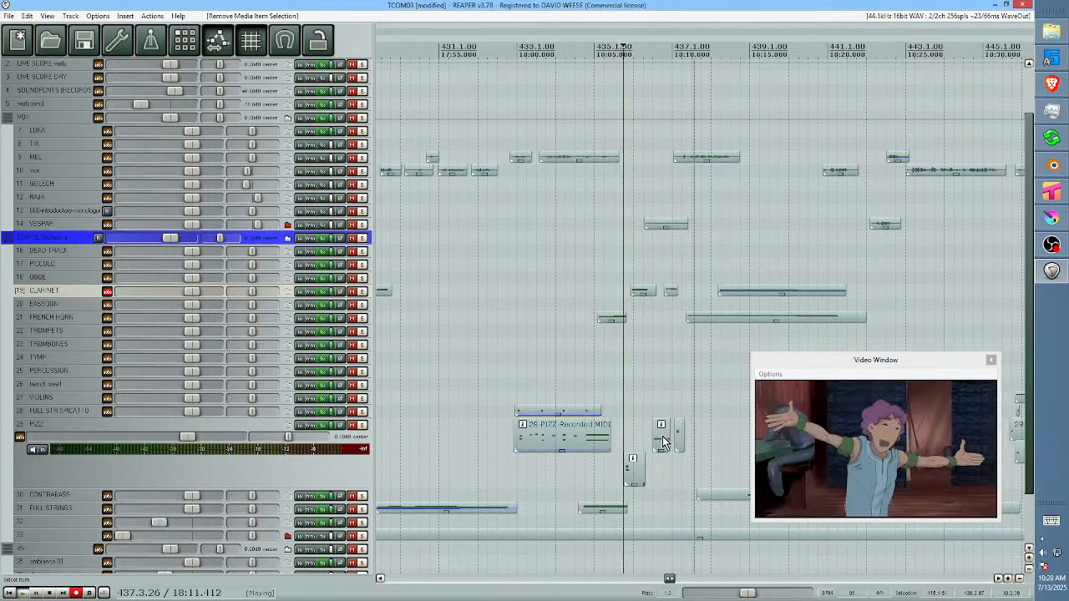
# Delete the two short PIZZ items between about 18:08 and 18:11, and place the edit cursor at about 18:07.
pyautogui.press('space')
pyautogui.moveTo(654, 430); pyautogui.dragTo(728, 441)
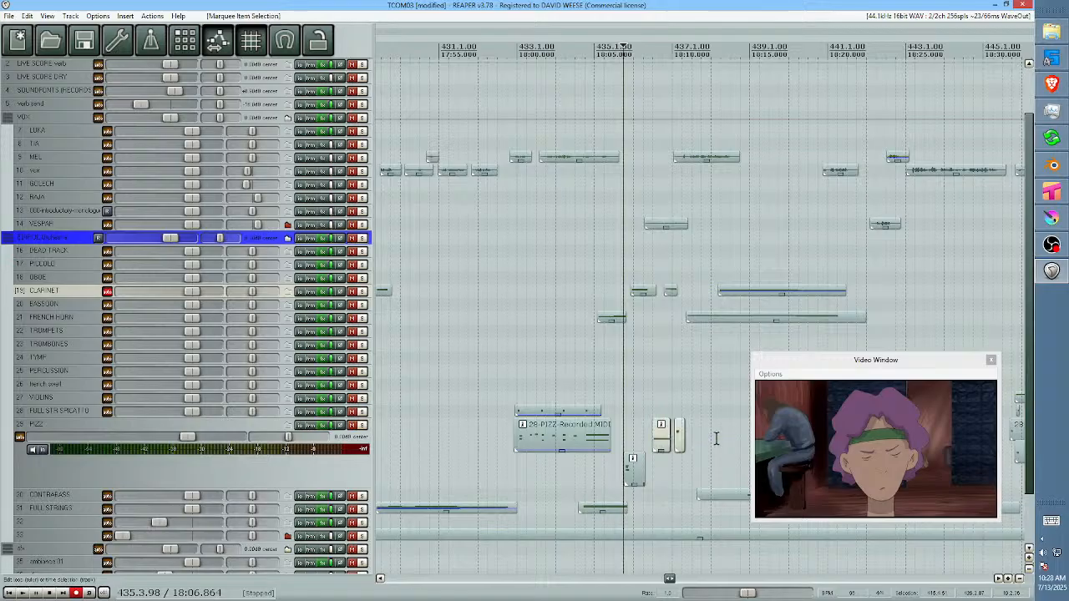
pyautogui.press('Delete')
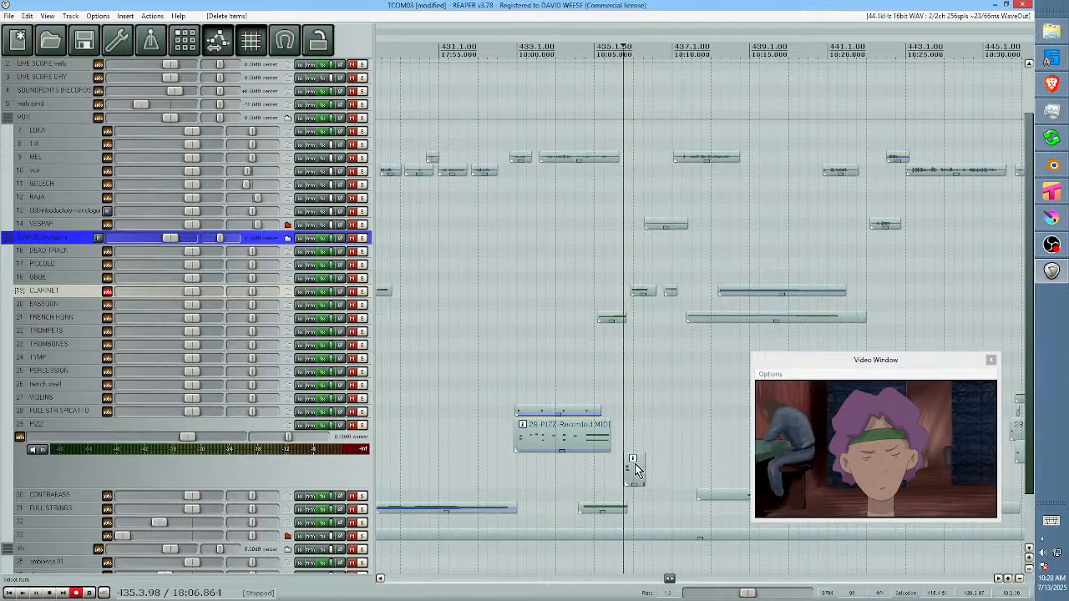
pyautogui.click(650, 436)
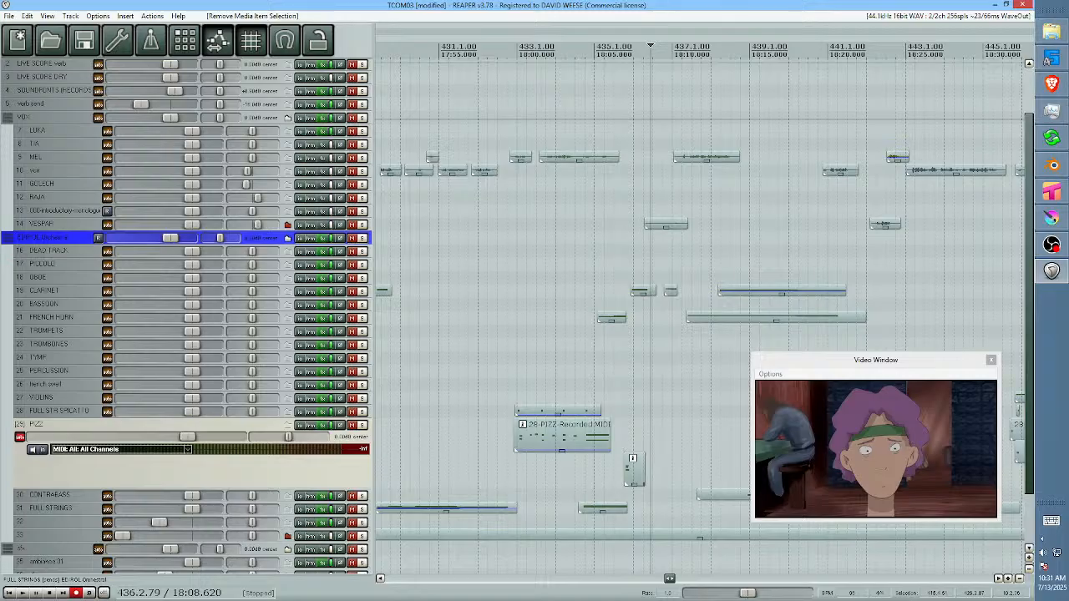
pyautogui.click(572, 375)
pyautogui.click(630, 373)
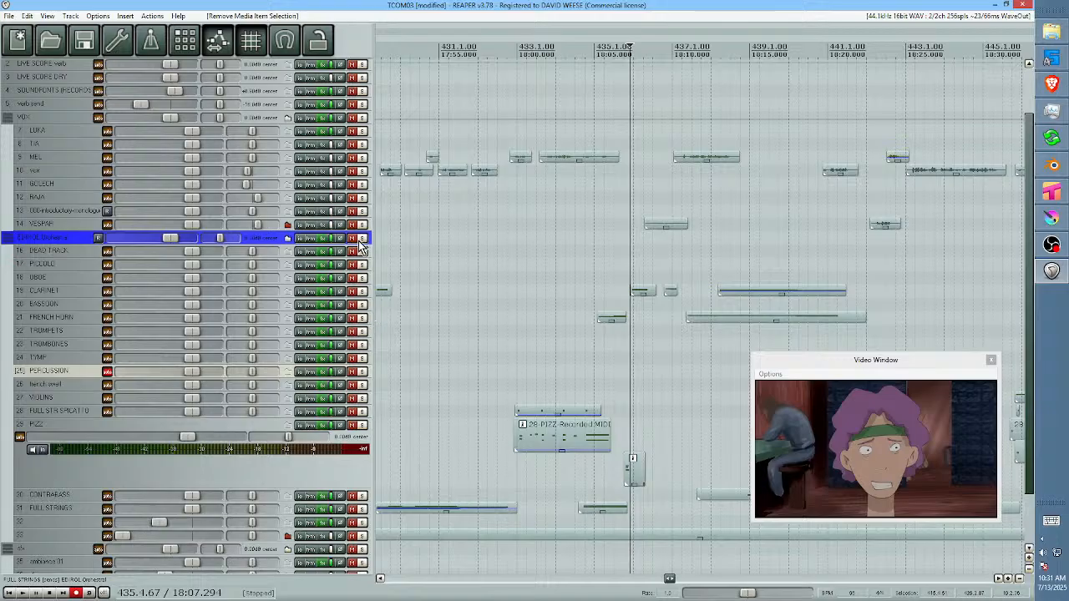
# Mute the VOX folder track and play the score without dialogue from about 15:33.
pyautogui.scroll(-3, 517, 297)
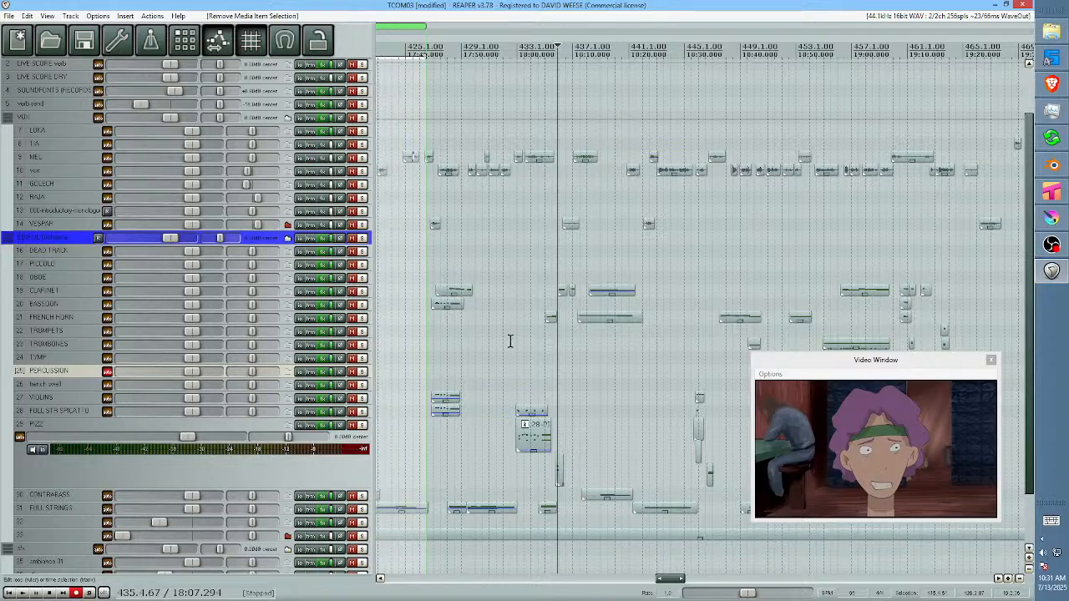
pyautogui.moveTo(511, 342); pyautogui.dragTo(583, 333)
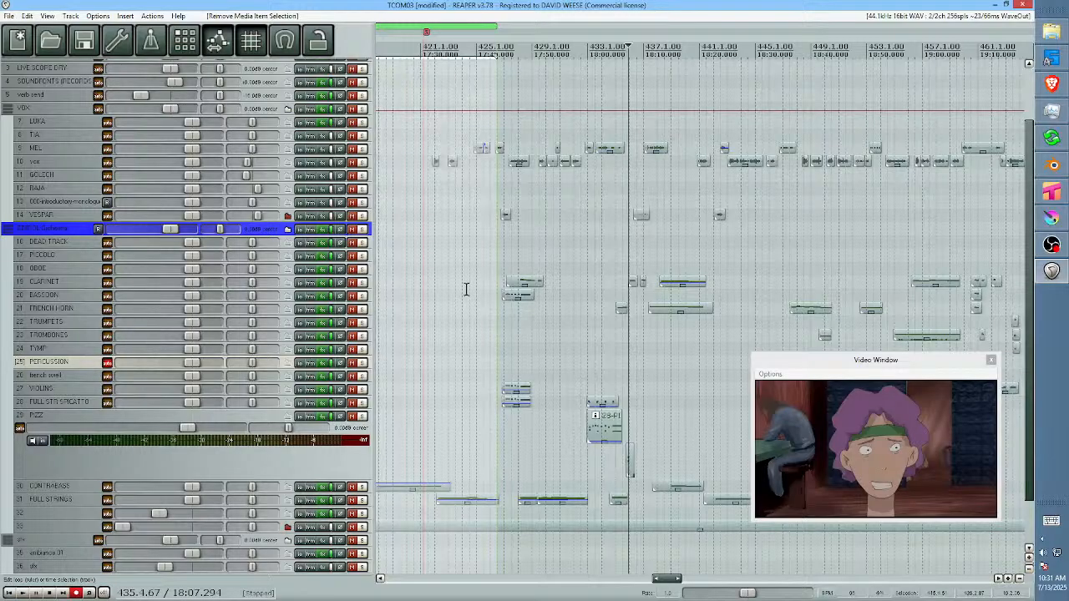
pyautogui.click(351, 109)
pyautogui.scroll(-5, 525, 255)
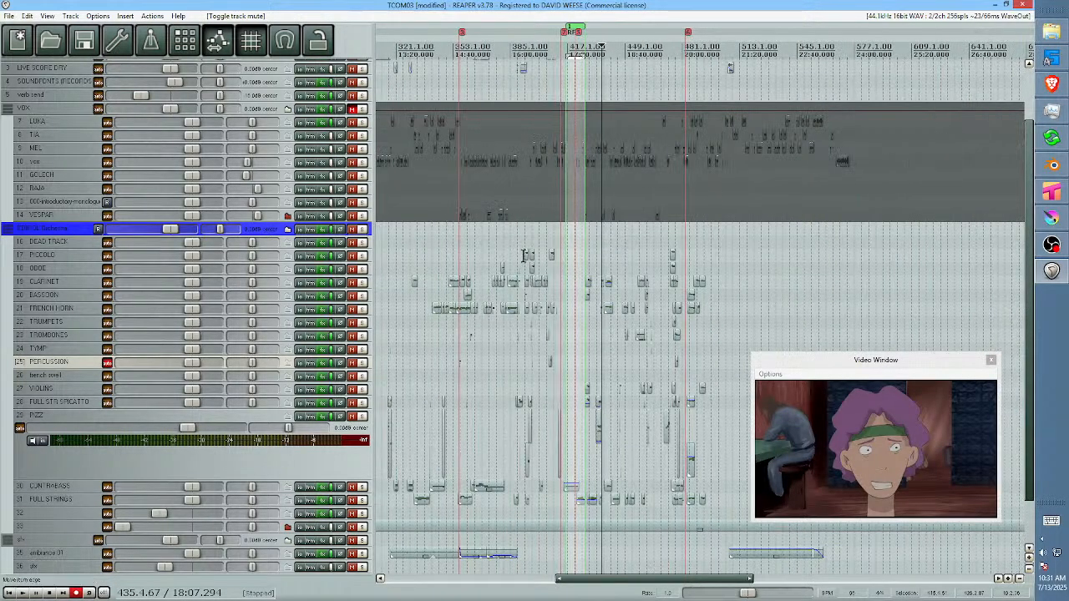
pyautogui.click(511, 251)
pyautogui.scroll(4, 518, 251)
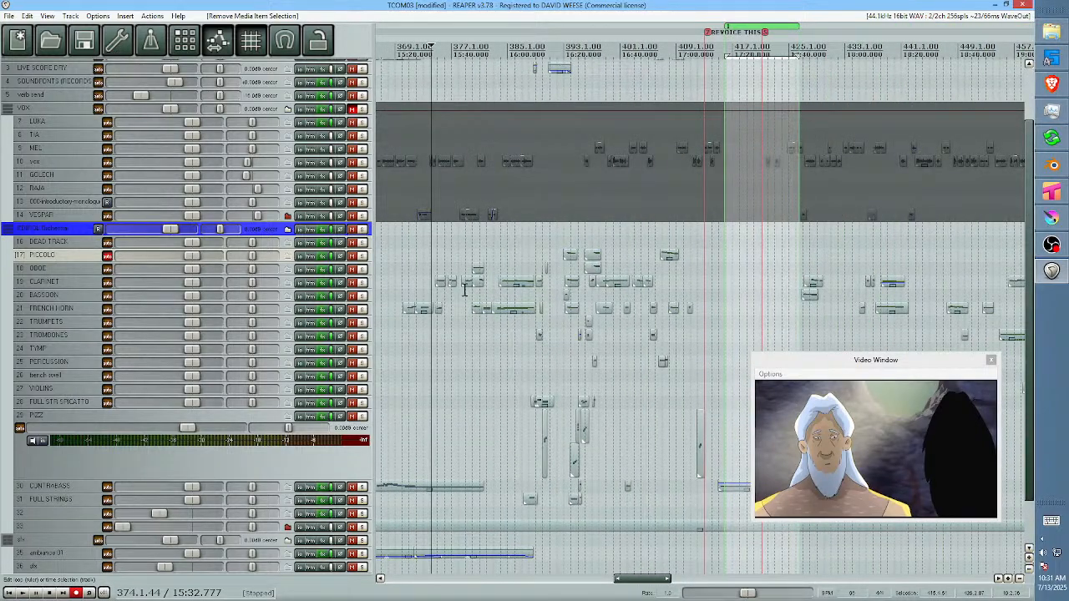
pyautogui.press('space')
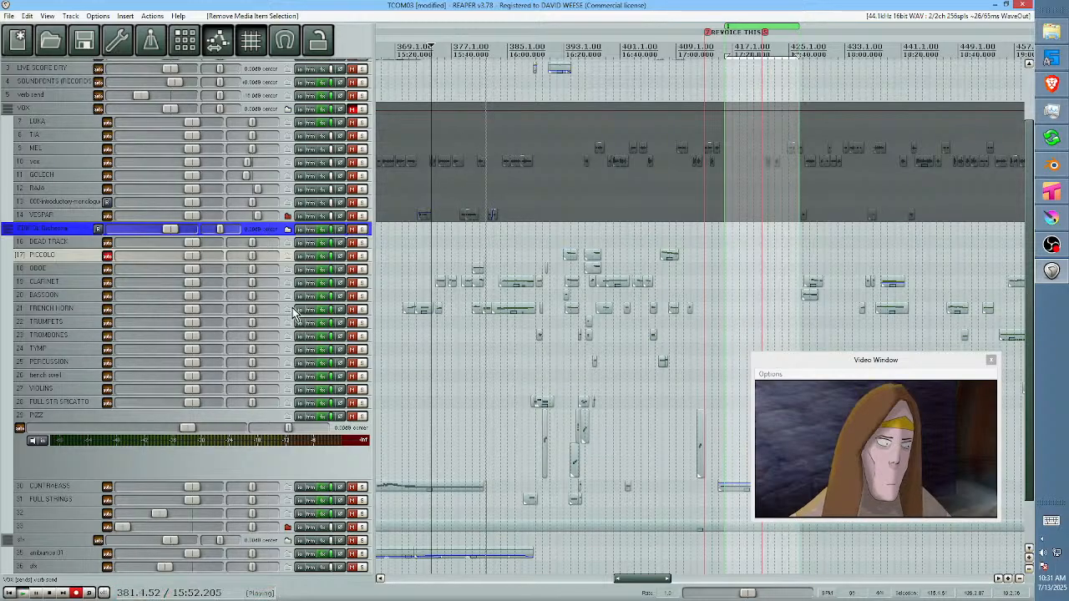
# Select the FULL STR SPICCATO track during playback, and replay the passage from about 16:20.
pyautogui.click(67, 402)
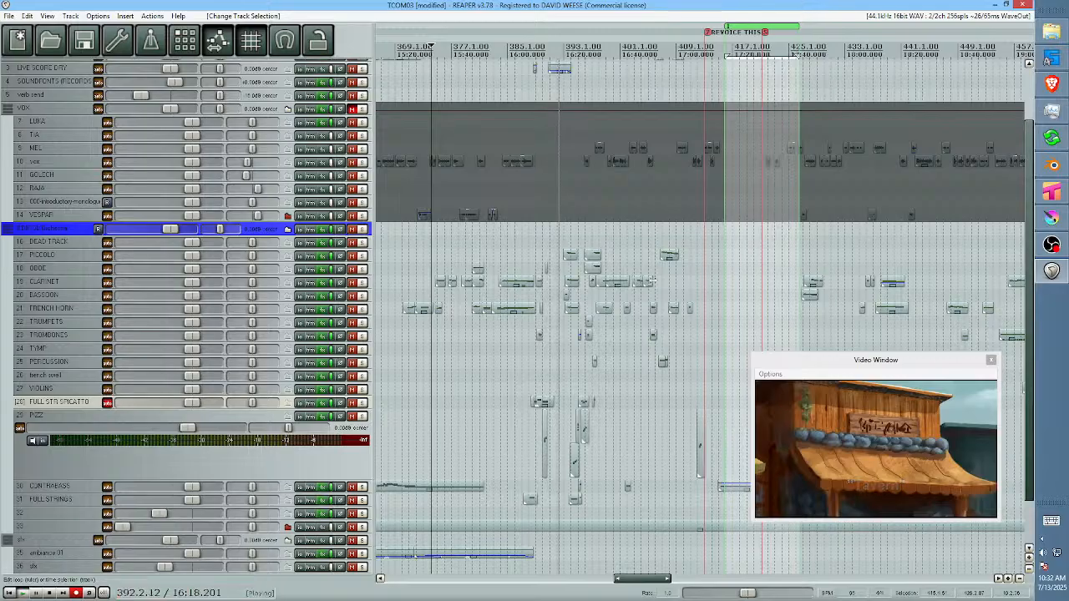
pyautogui.scroll(5, 561, 360)
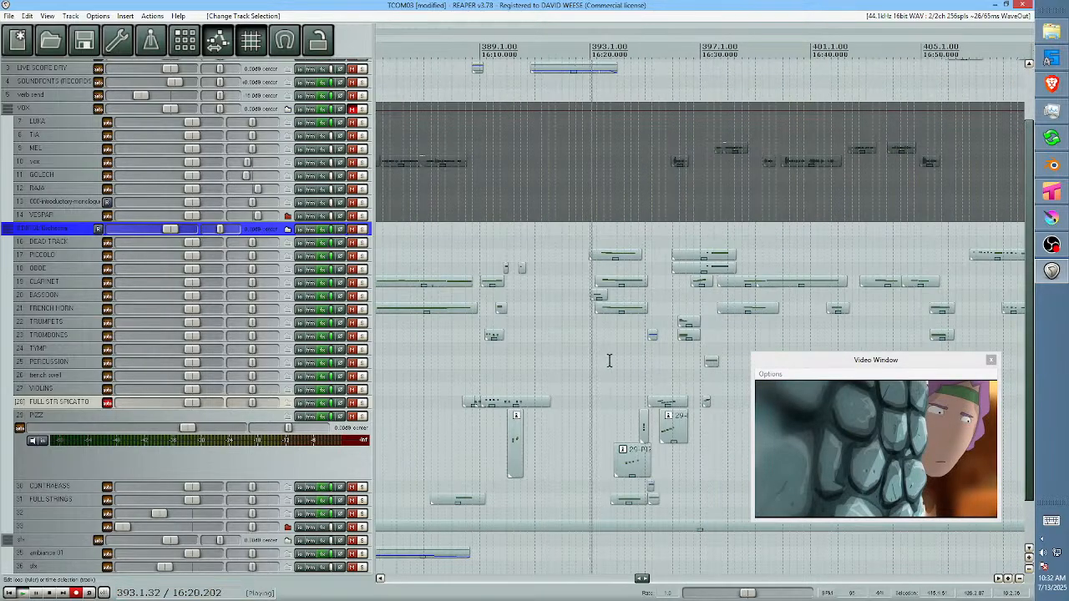
pyautogui.moveTo(663, 363); pyautogui.dragTo(458, 351)
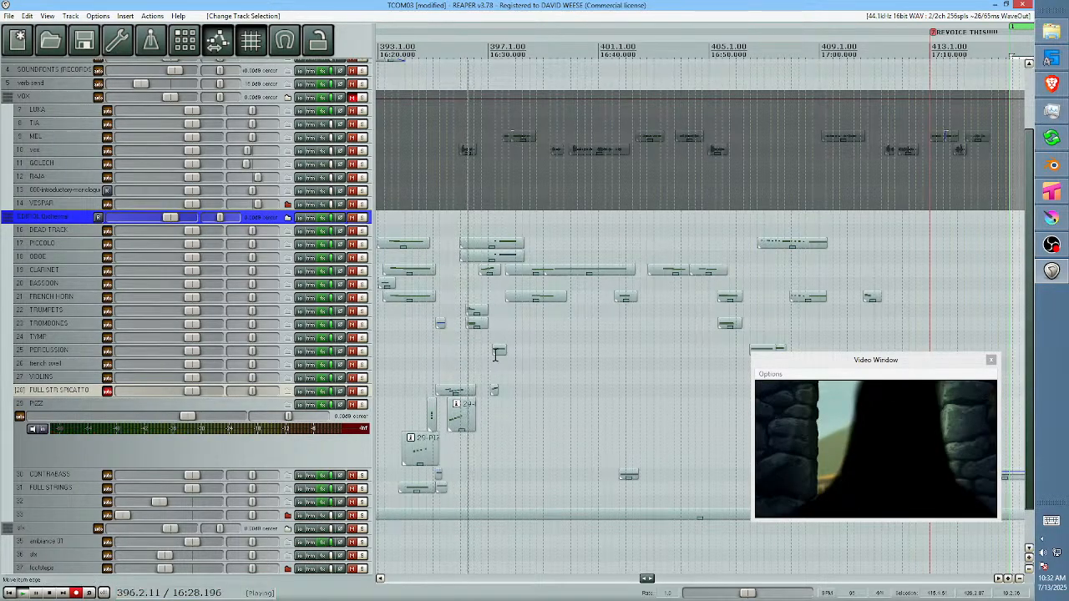
pyautogui.press('space')
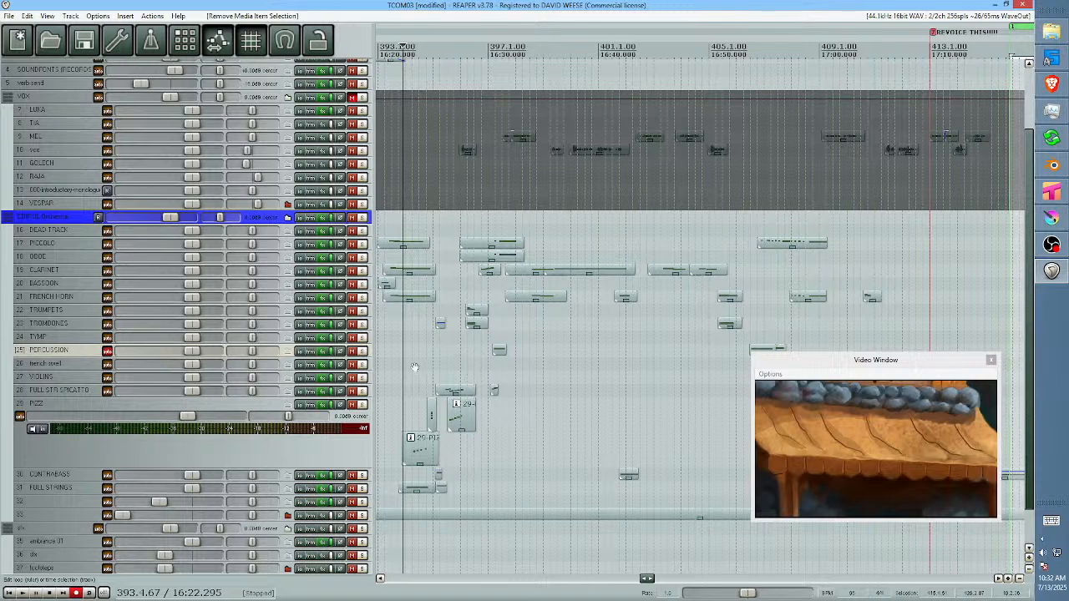
pyautogui.moveTo(415, 368); pyautogui.dragTo(472, 363)
pyautogui.click(434, 358)
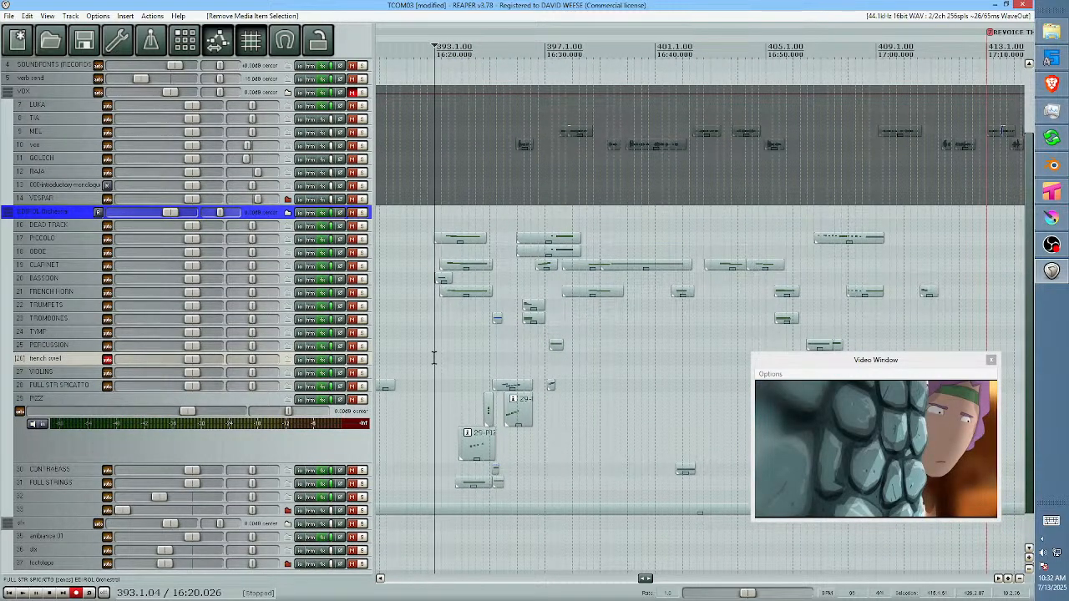
pyautogui.press('space')
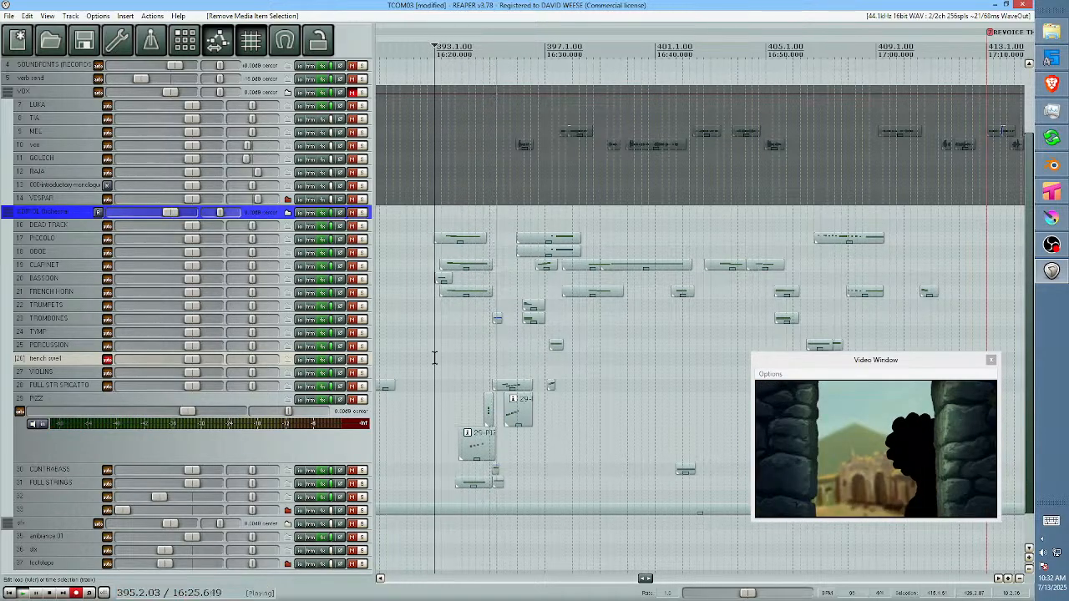
pyautogui.press('space')
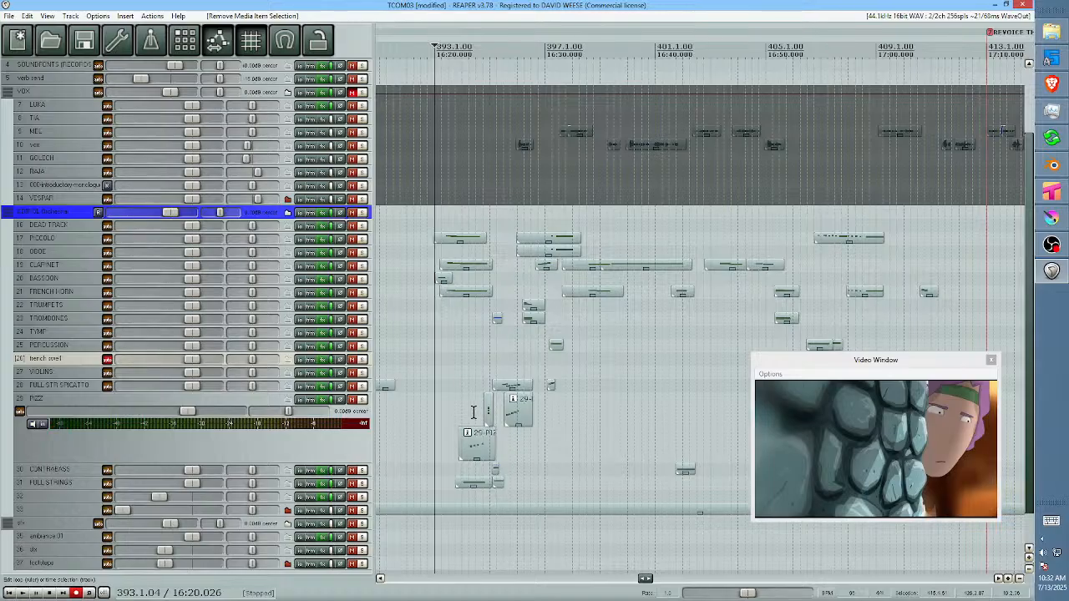
# Trim the start of the short PIZZ item near 16:24.5 forward to about 16:24.8 and check it with playback.
pyautogui.click(473, 413)
pyautogui.scroll(5, 473, 413)
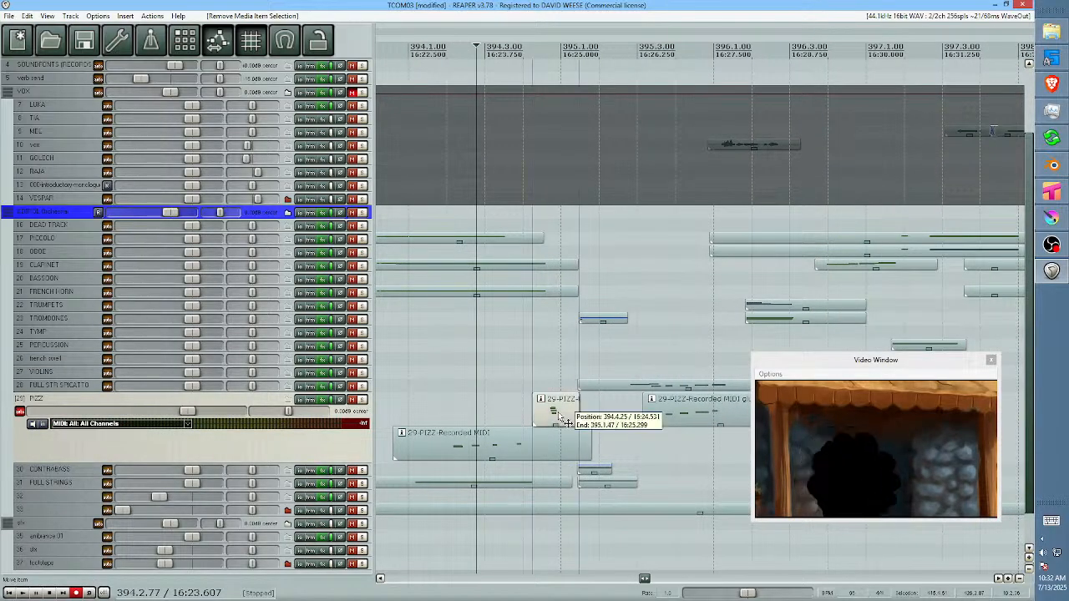
pyautogui.click(560, 418)
pyautogui.scroll(2, 534, 419)
pyautogui.moveTo(526, 413); pyautogui.dragTo(566, 420)
pyautogui.click(453, 406)
pyautogui.press('space')
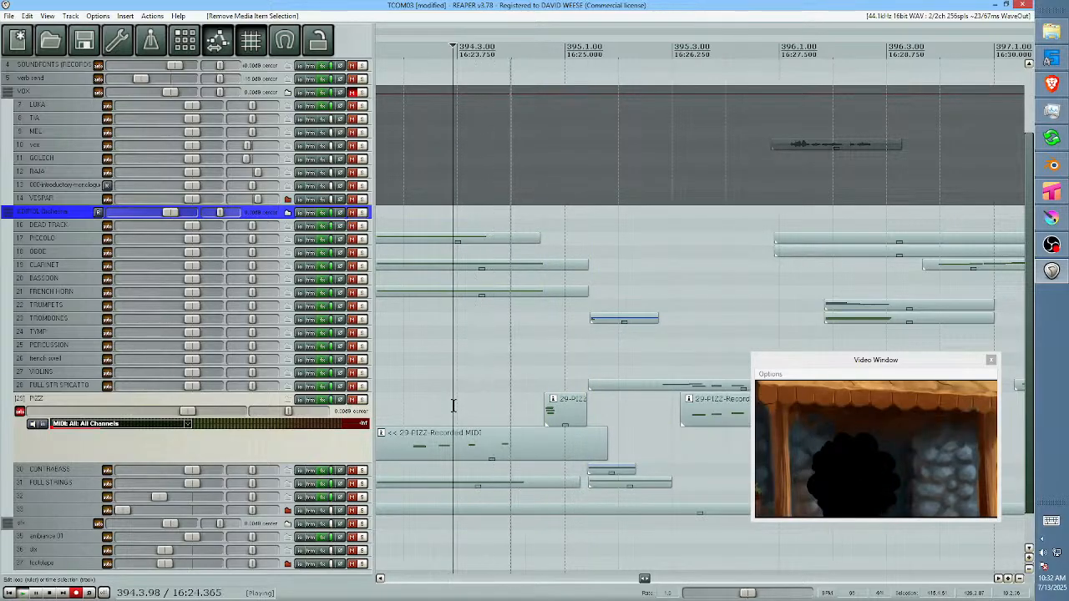
pyautogui.press('space')
# Move the short PIZZ item to start at about 16:24.9 and play the passage from about 16:23.7.
pyautogui.moveTo(557, 414); pyautogui.dragTo(580, 420)
pyautogui.press('space')
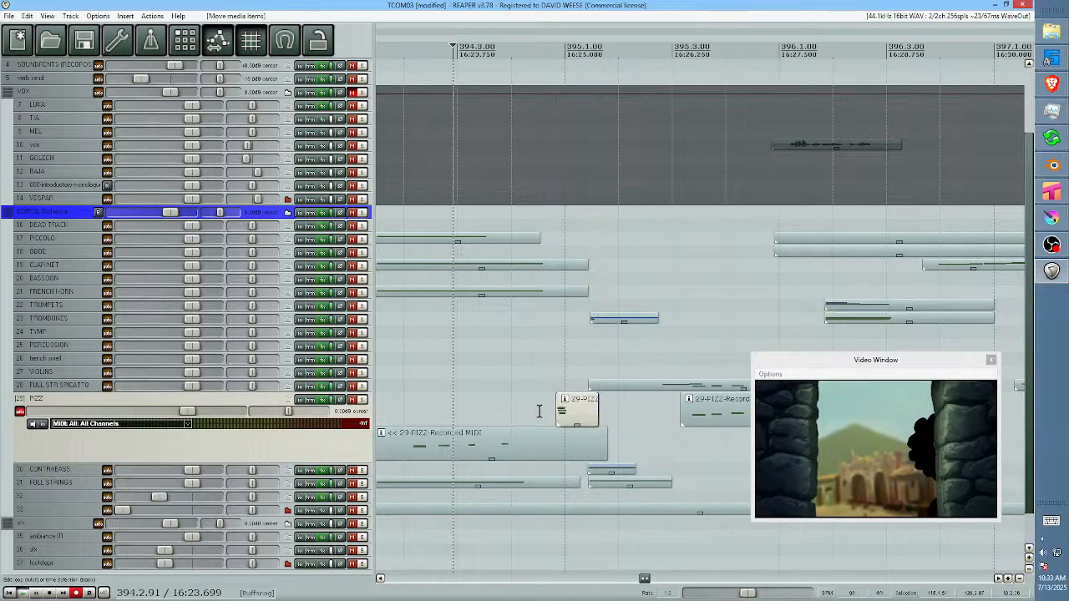
pyautogui.press('space')
pyautogui.press('space')
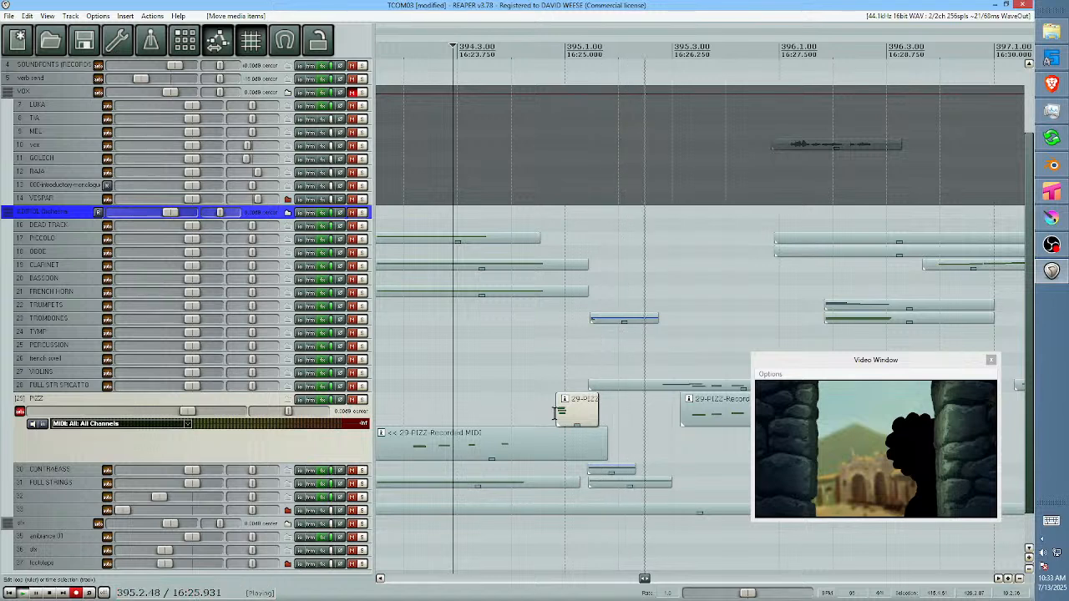
pyautogui.press('space')
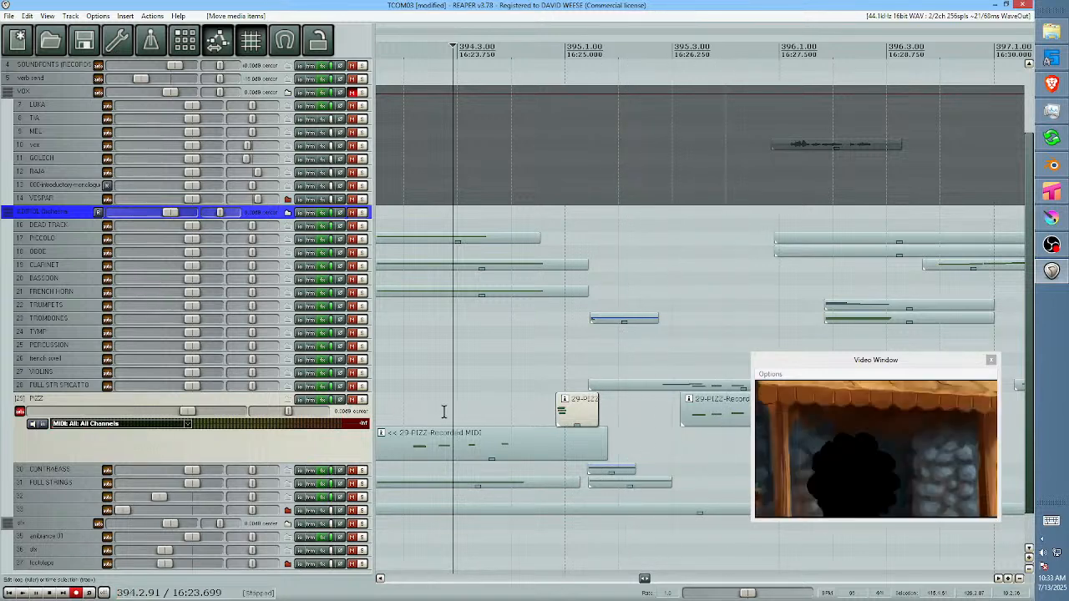
# Replay the passage twice from about 16:23 to judge the timing of the moved PIZZ item.
pyautogui.click(417, 401)
pyautogui.press('space')
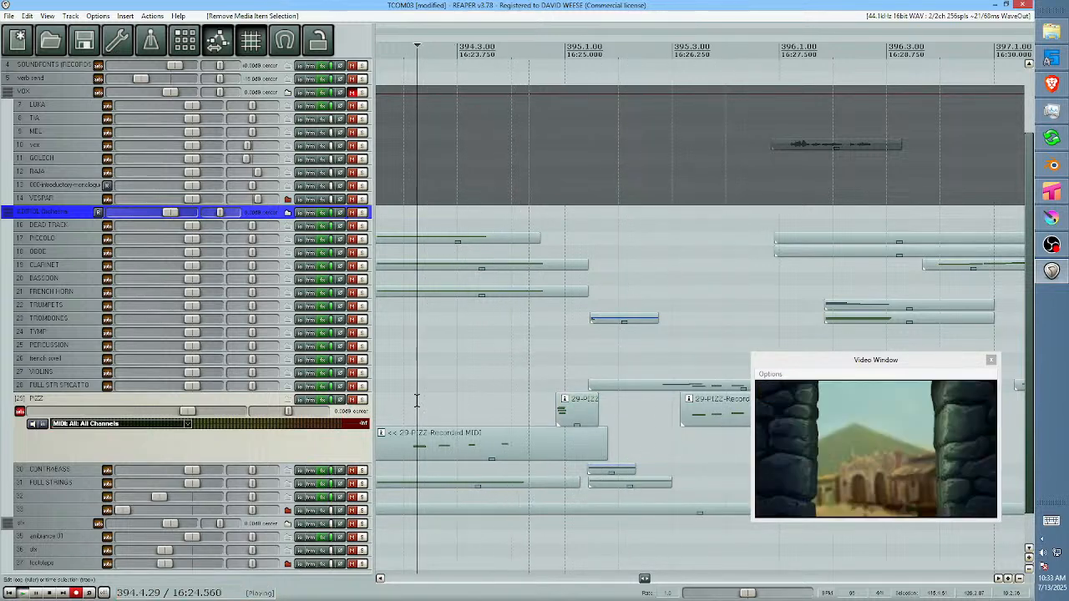
pyautogui.press('space')
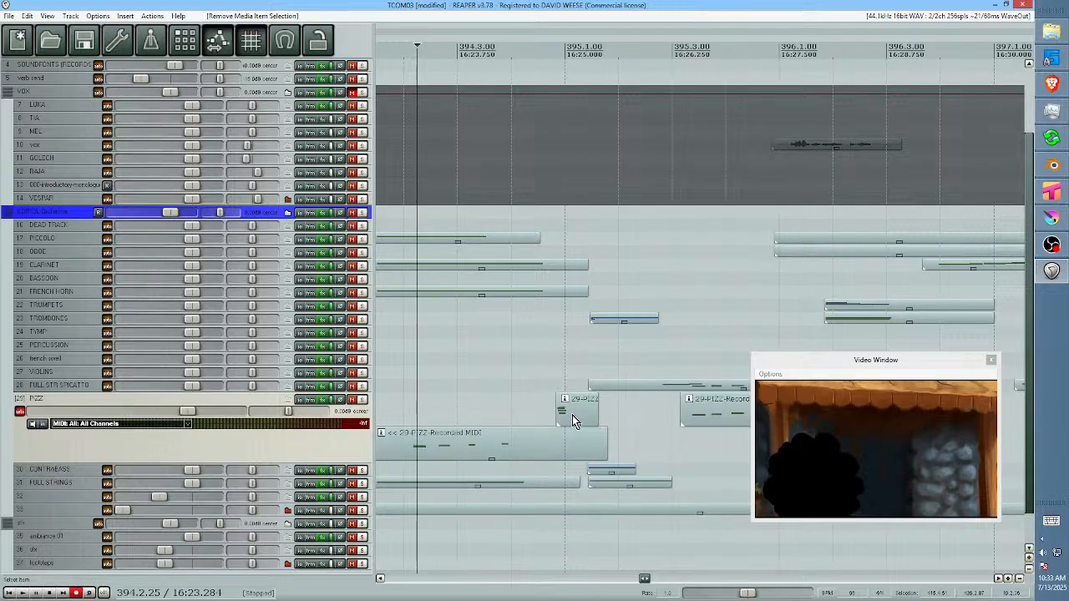
pyautogui.press('space')
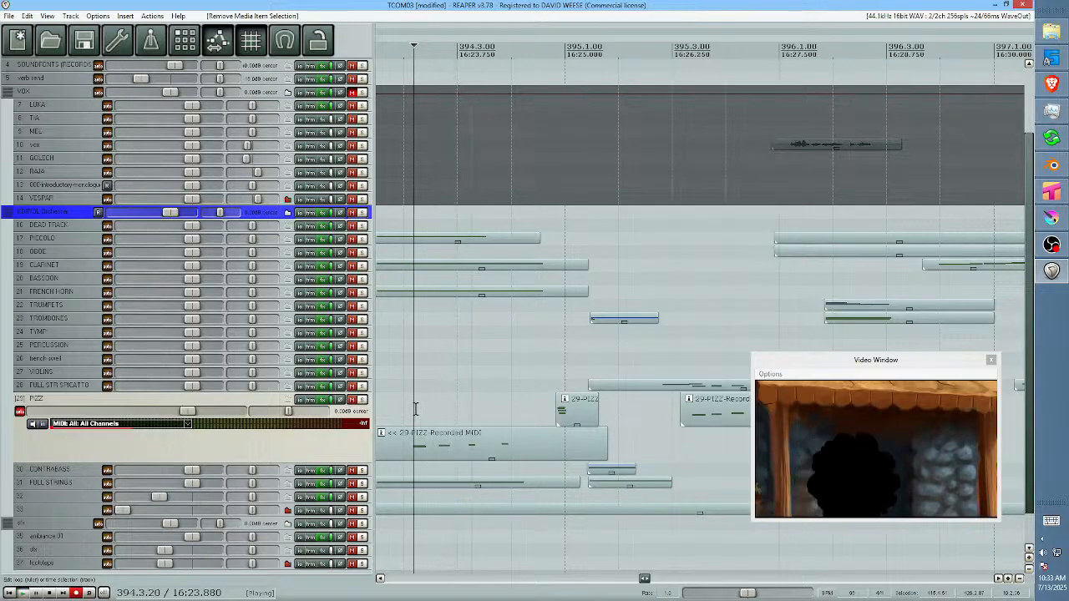
pyautogui.press('space')
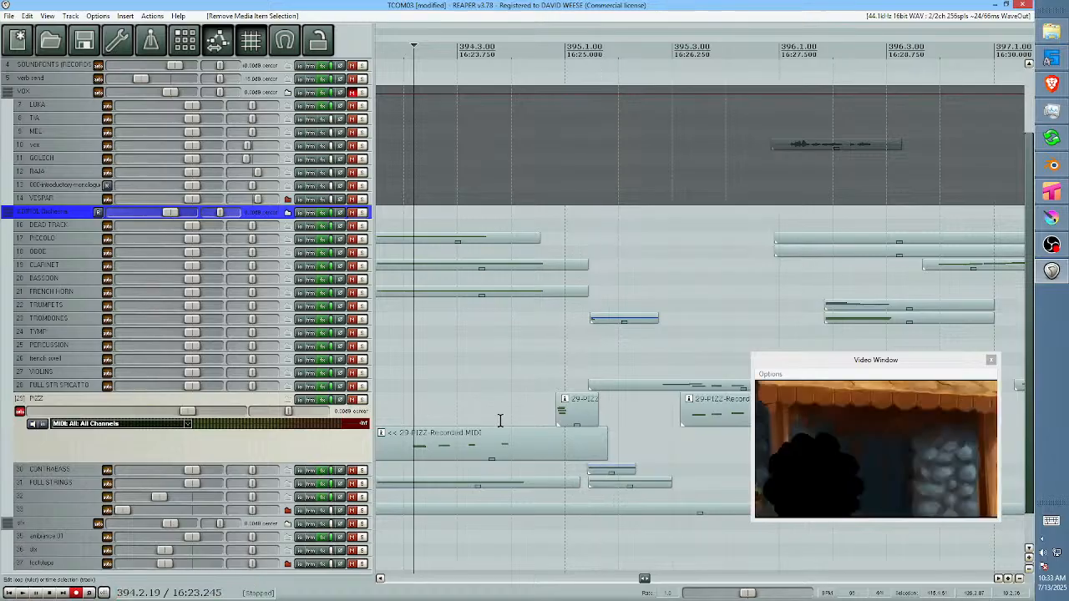
# Solo the PIZZ track and listen to it from about 16:23.
pyautogui.click(407, 409)
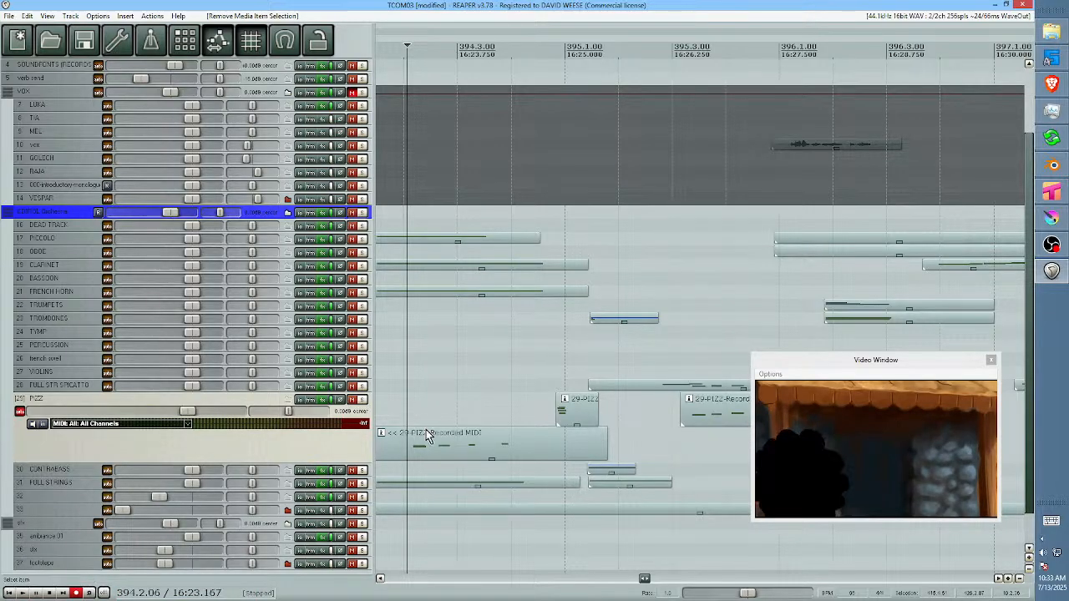
pyautogui.click(363, 401)
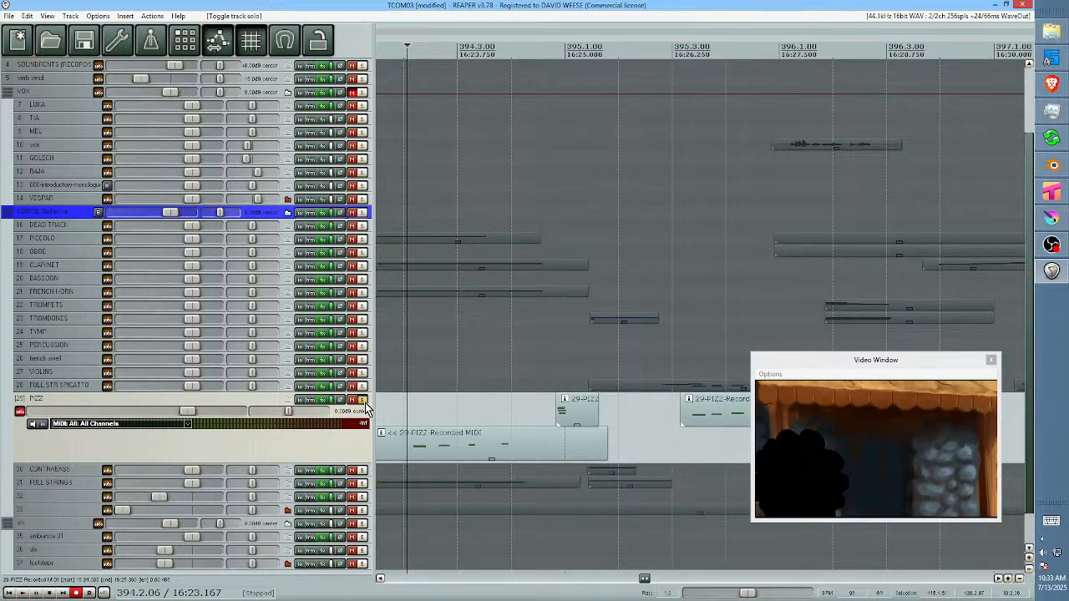
pyautogui.press('space')
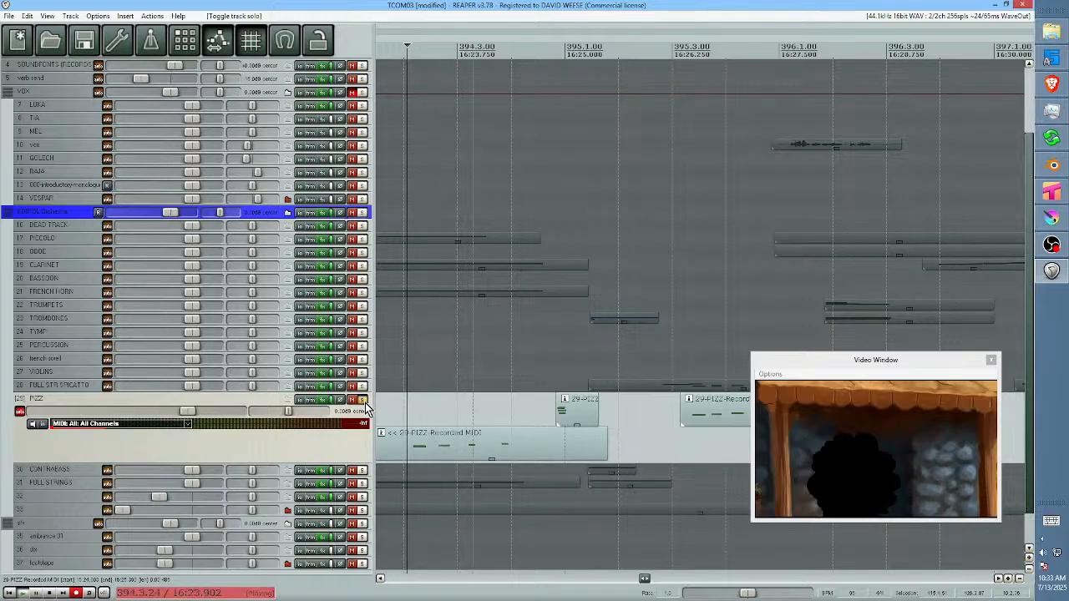
pyautogui.press('space')
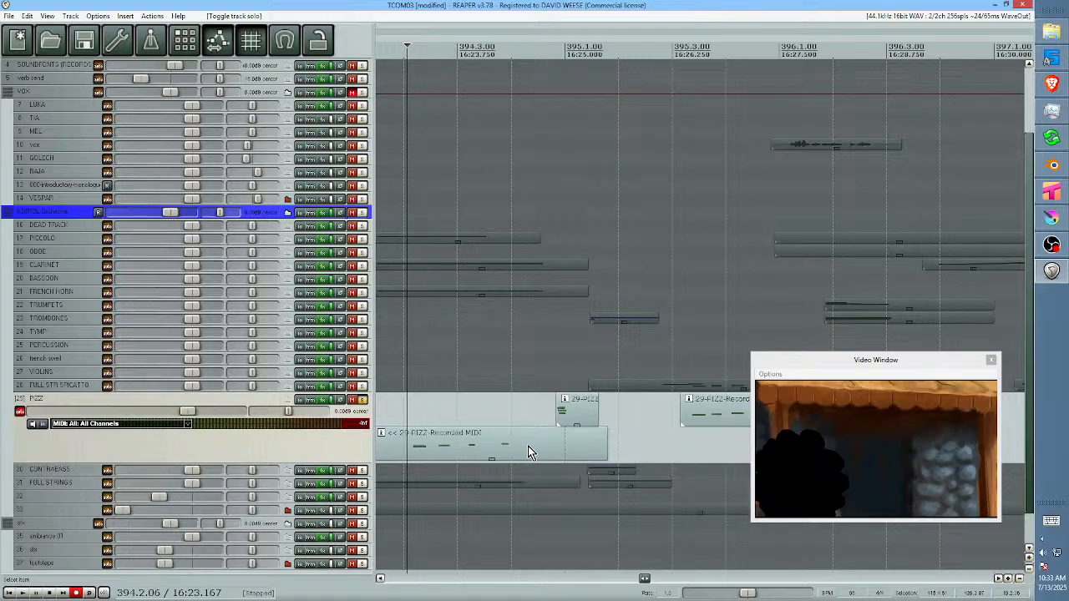
# Move the short PIZZ item earlier to start at about 16:24.8, check it with soloed playback, and unsolo the PIZZ track.
pyautogui.moveTo(568, 418); pyautogui.dragTo(558, 421)
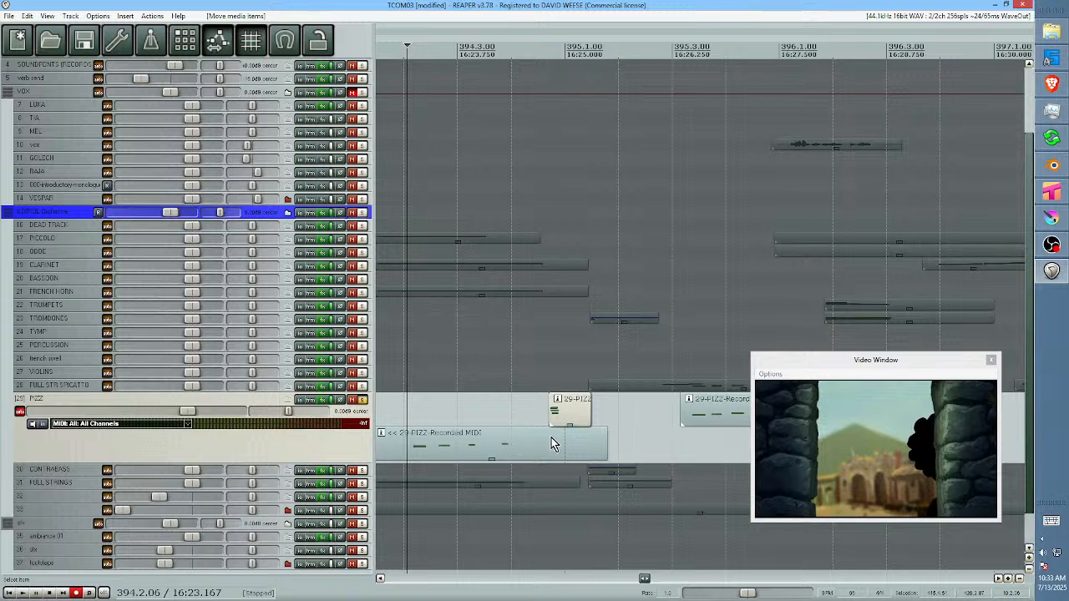
pyautogui.moveTo(558, 418); pyautogui.dragTo(562, 425)
pyautogui.click(399, 413)
pyautogui.press('space')
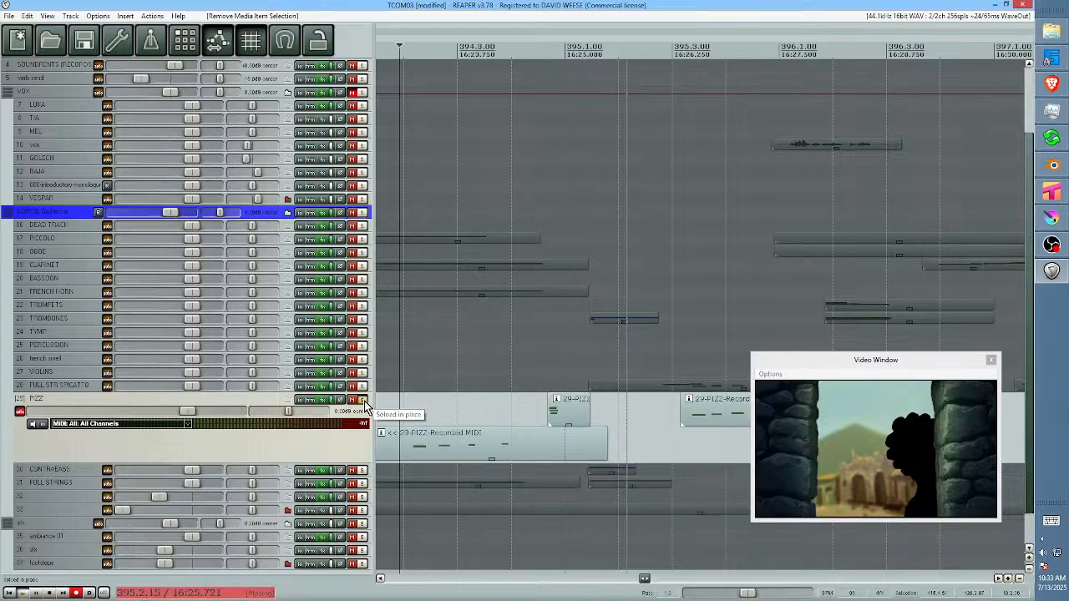
pyautogui.press('space')
pyautogui.click(362, 400)
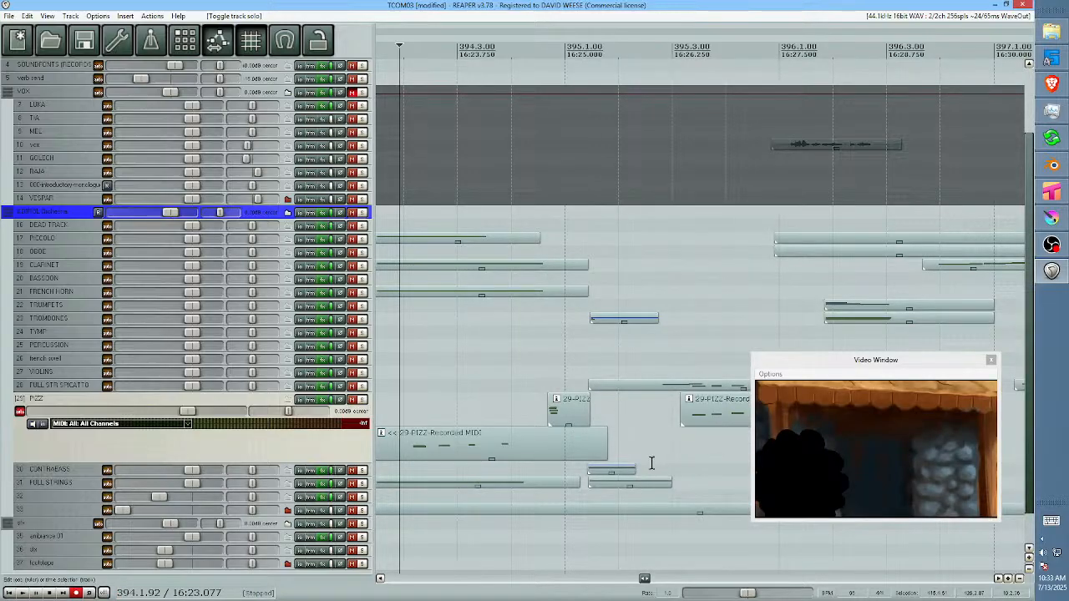
# Play the orchestral passage from about 16:23 with all the instruments to check the adjusted PIZZ item.
pyautogui.press('space')
pyautogui.scroll(-3, 679, 459)
pyautogui.moveTo(700, 469); pyautogui.dragTo(674, 463)
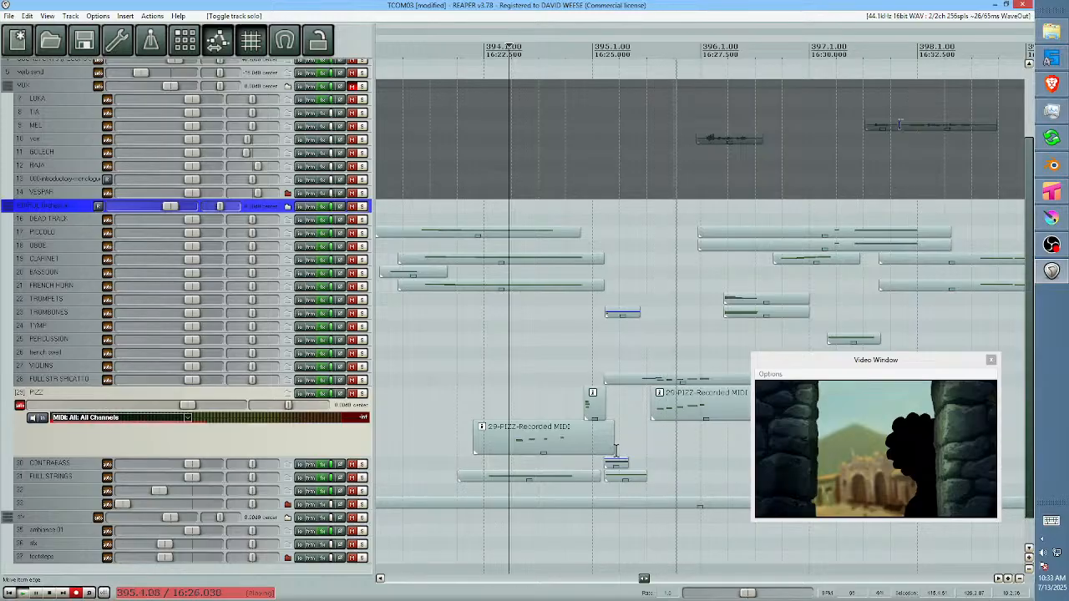
pyautogui.press('space')
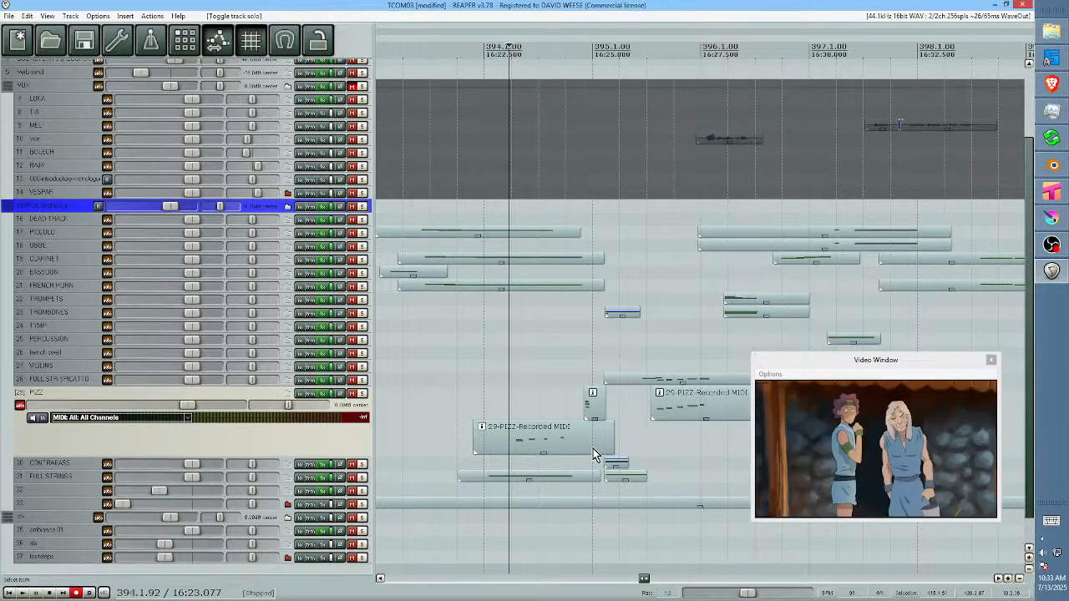
pyautogui.scroll(-5, 693, 432)
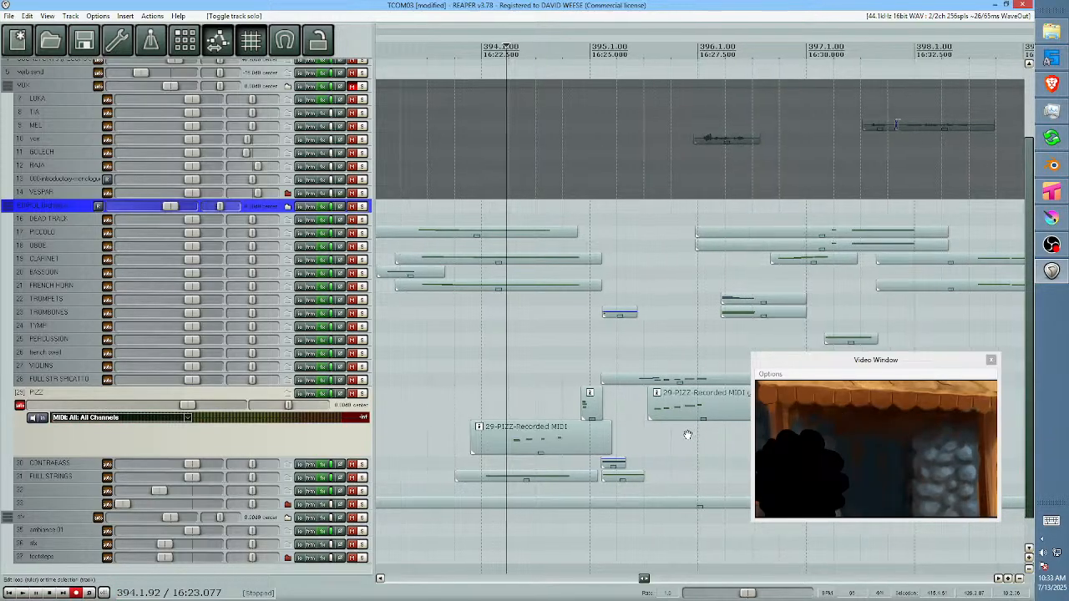
# Play the orchestral passage from about 16:25.6 to review the items following the PIZZ notes.
pyautogui.moveTo(657, 431); pyautogui.dragTo(636, 432)
pyautogui.click(543, 338)
pyautogui.press('space')
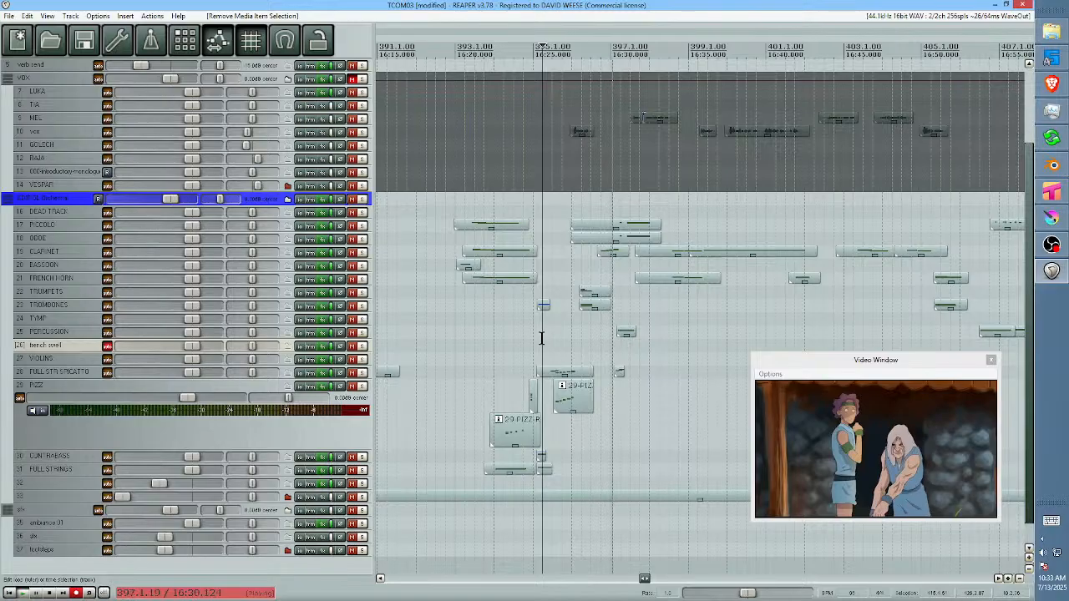
pyautogui.press('space')
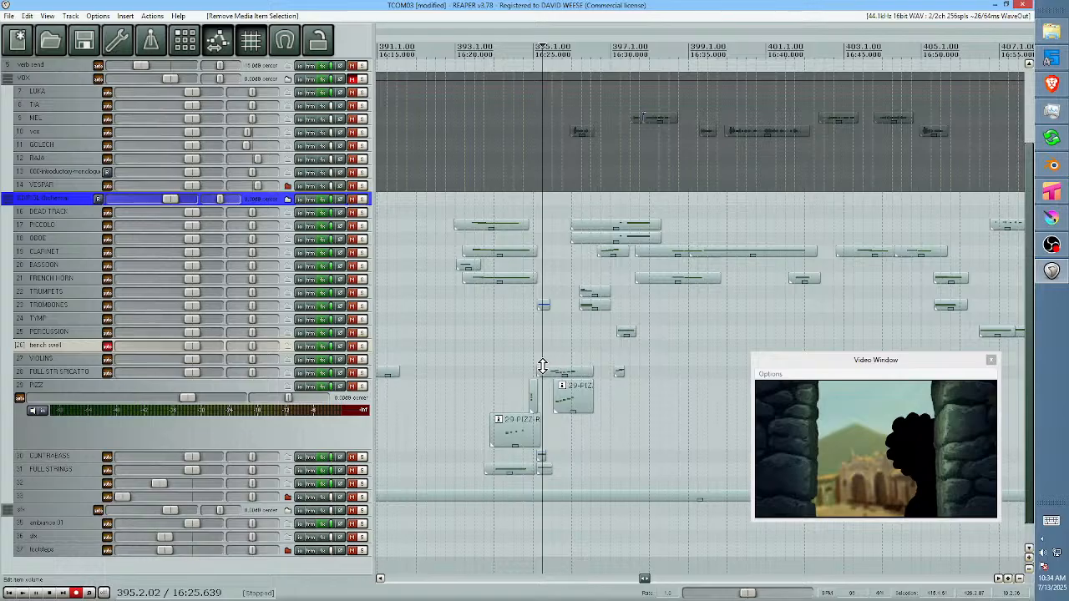
# Replay the scene from about 16:21.8 past 16:30 to judge the music against the picture.
pyautogui.click(482, 328)
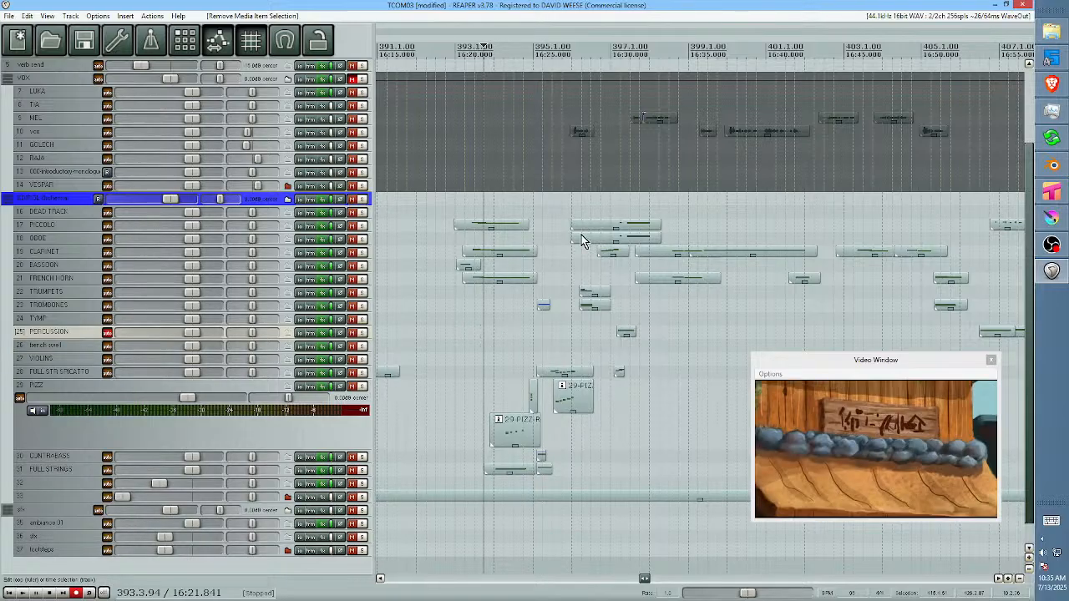
pyautogui.press('space')
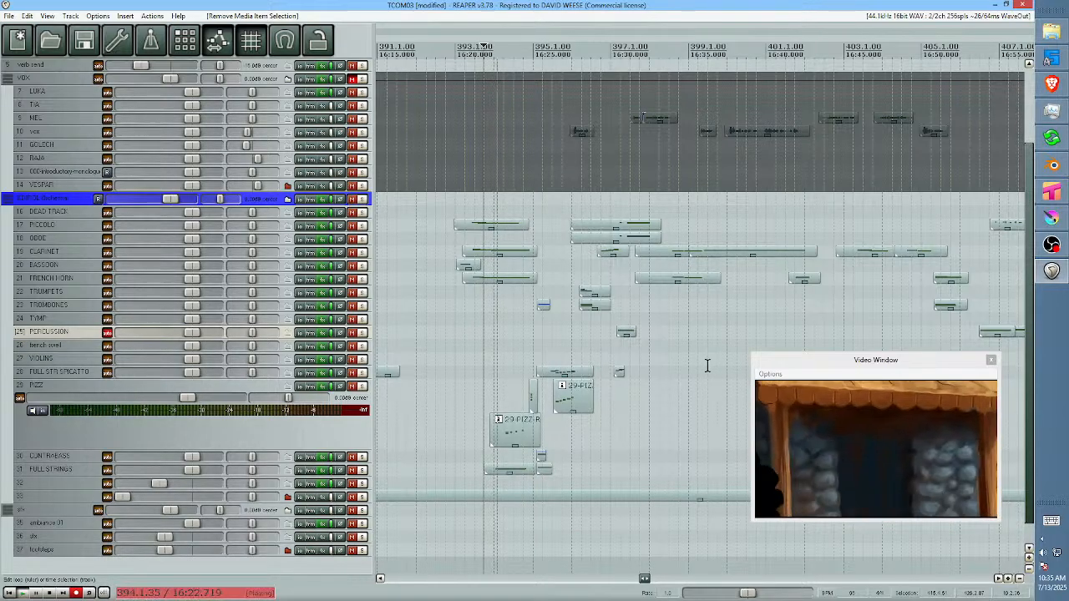
pyautogui.press('space')
pyautogui.press('space')
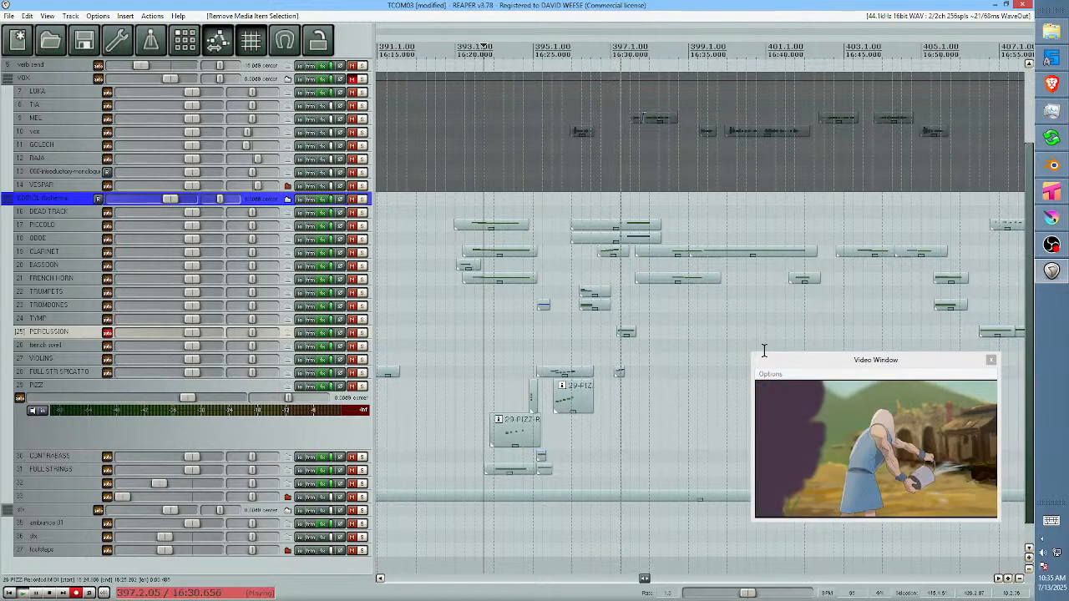
pyautogui.press('space')
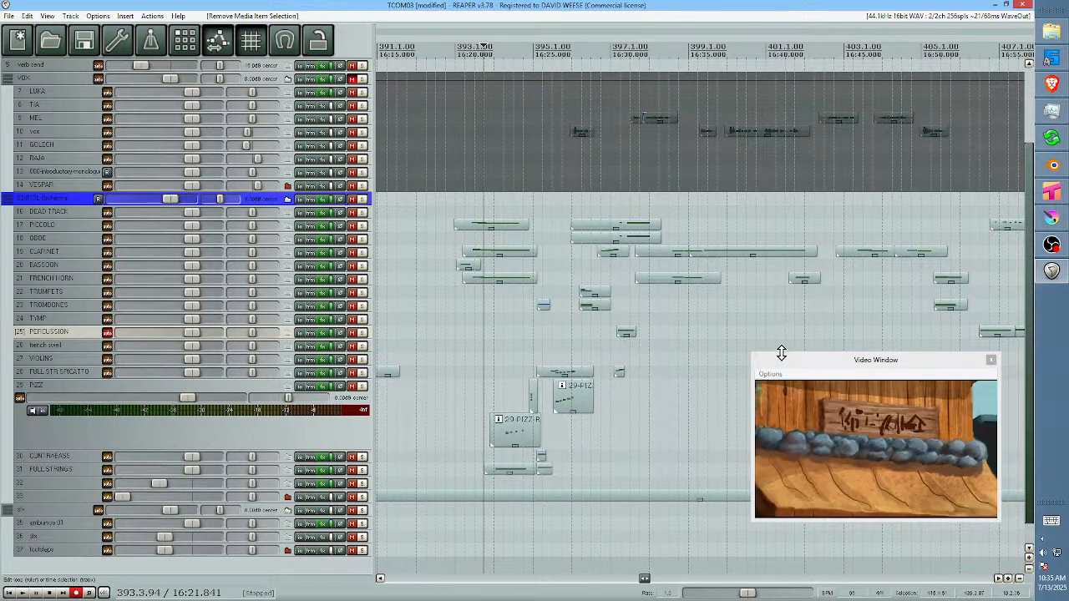
# Play the scene from about 16:29.7 and unmute the VOX folder to hear the music with the dialogue.
pyautogui.click(604, 336)
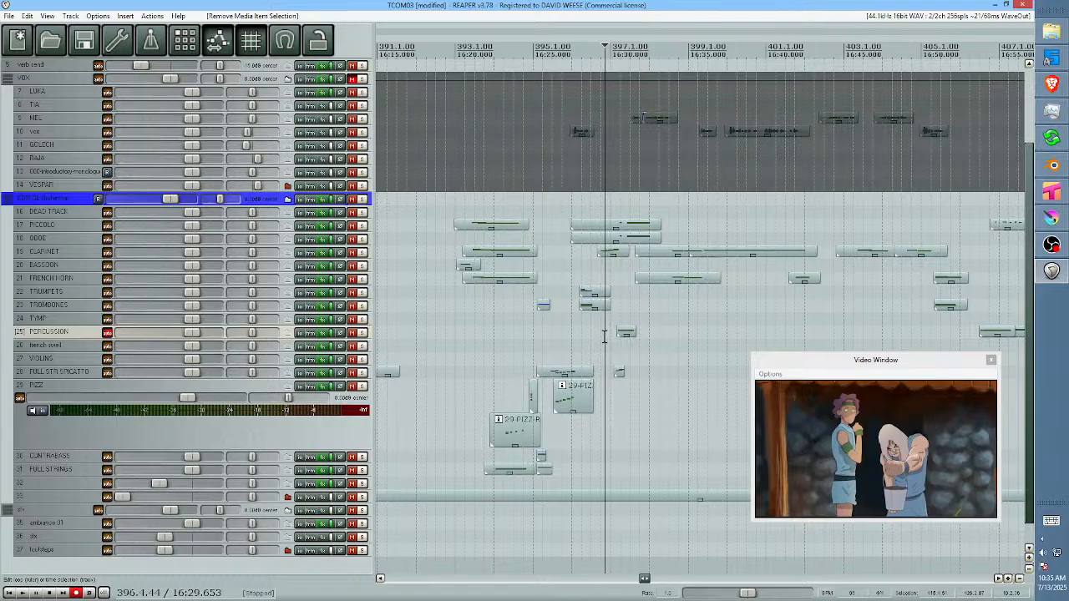
pyautogui.press('space')
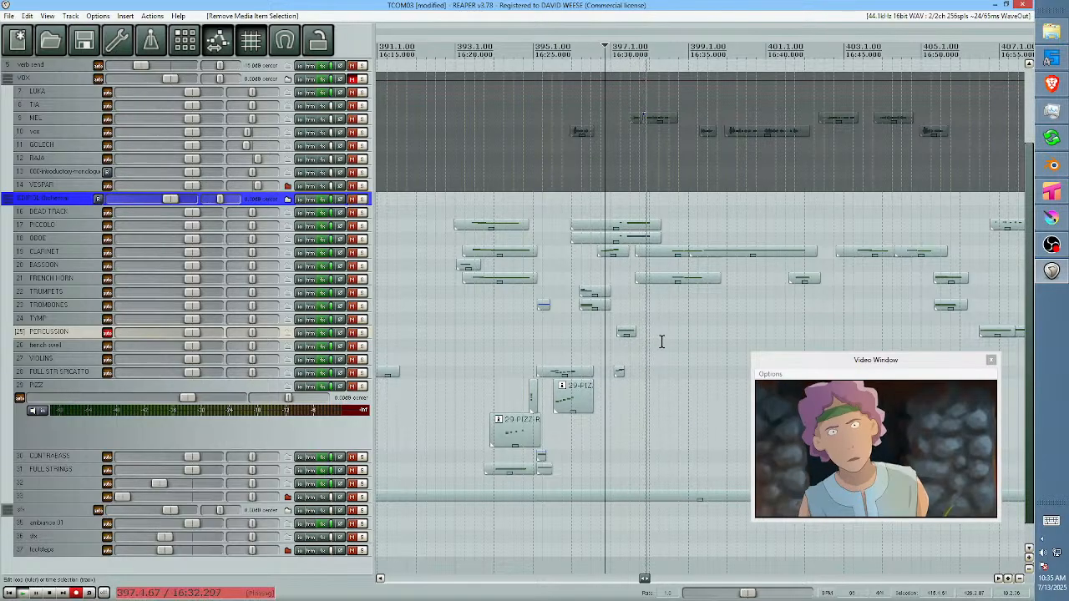
pyautogui.moveTo(698, 351); pyautogui.dragTo(653, 354)
pyautogui.scroll(-5, 585, 354)
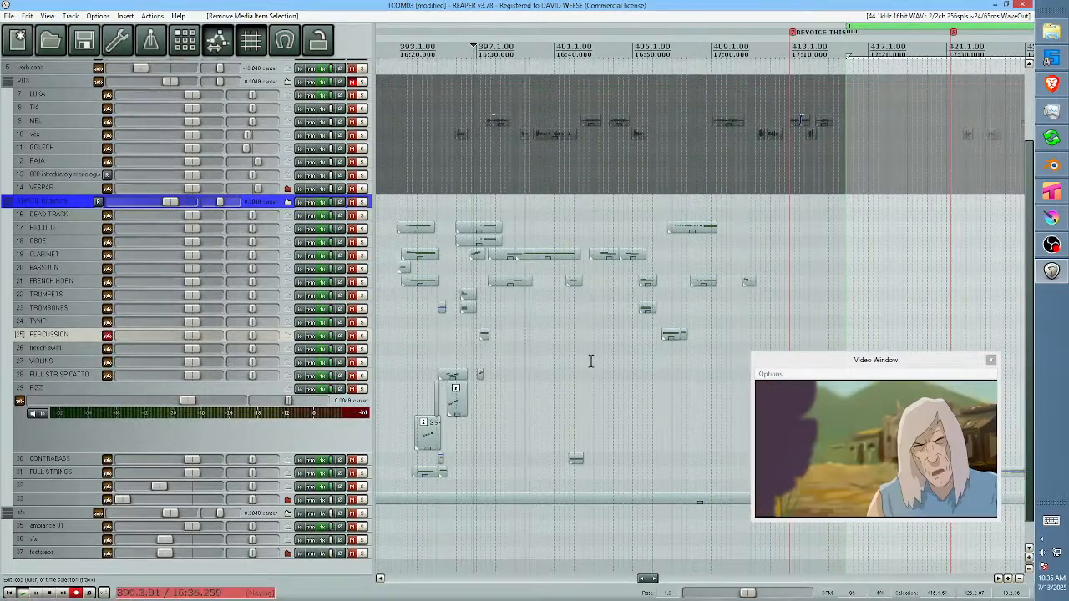
pyautogui.click(351, 81)
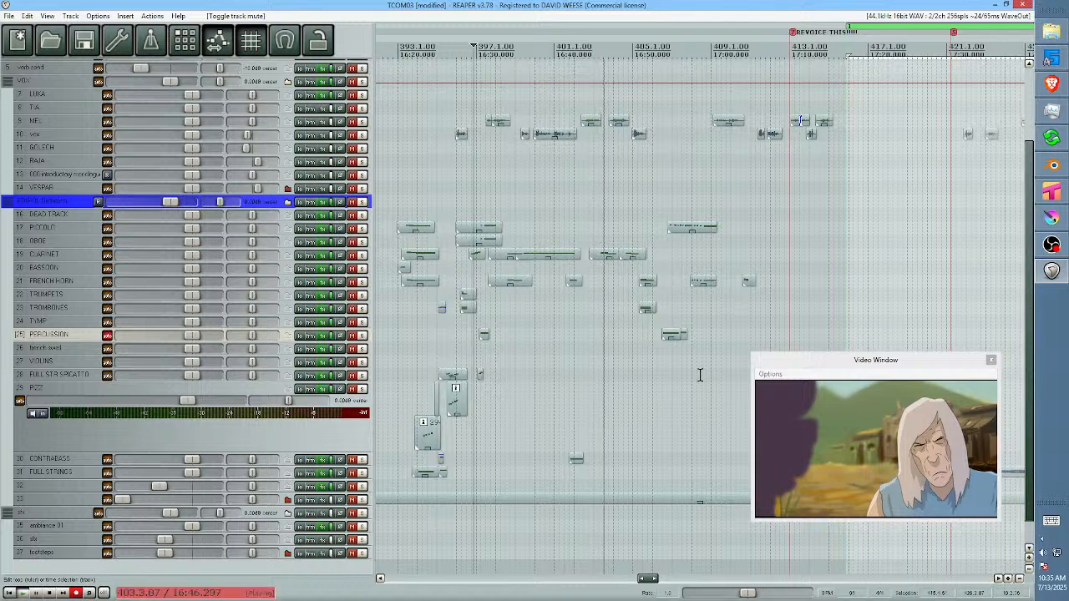
pyautogui.moveTo(698, 375); pyautogui.dragTo(645, 375)
pyautogui.press('space')
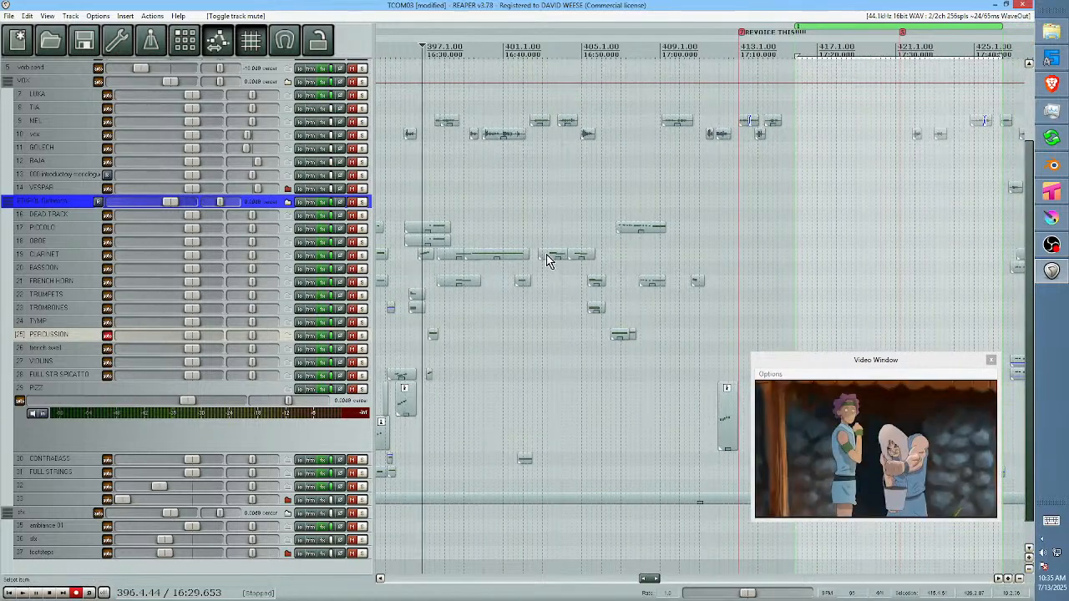
# Trim both ends of the short CLARINET item near 16:45 so it runs from about 16:46.1 to 16:47.6.
pyautogui.click(547, 259)
pyautogui.moveTo(542, 254); pyautogui.dragTo(548, 258)
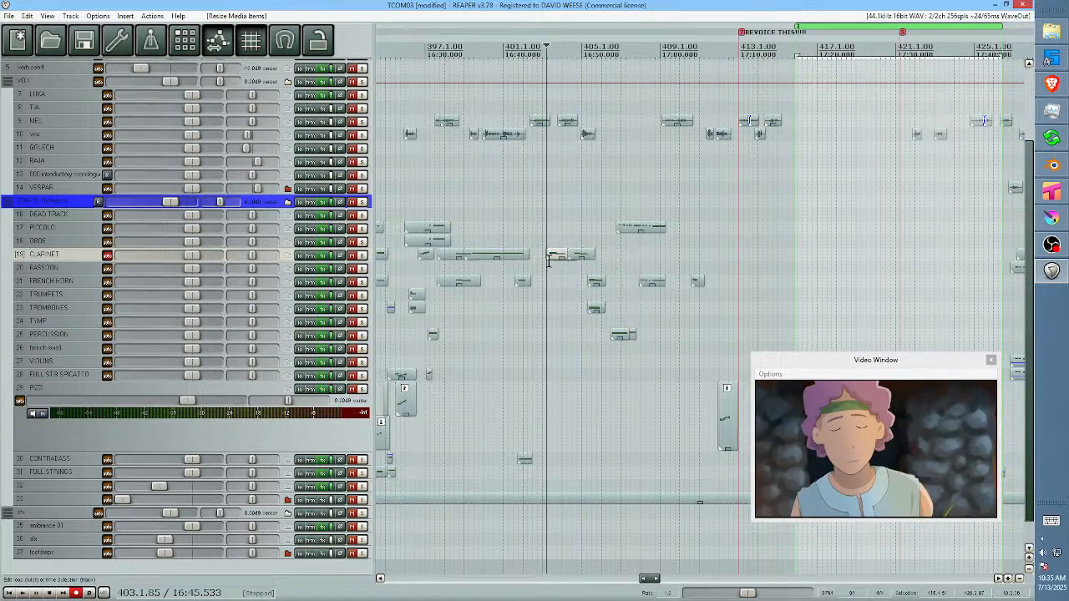
pyautogui.click(545, 266)
pyautogui.scroll(3, 525, 288)
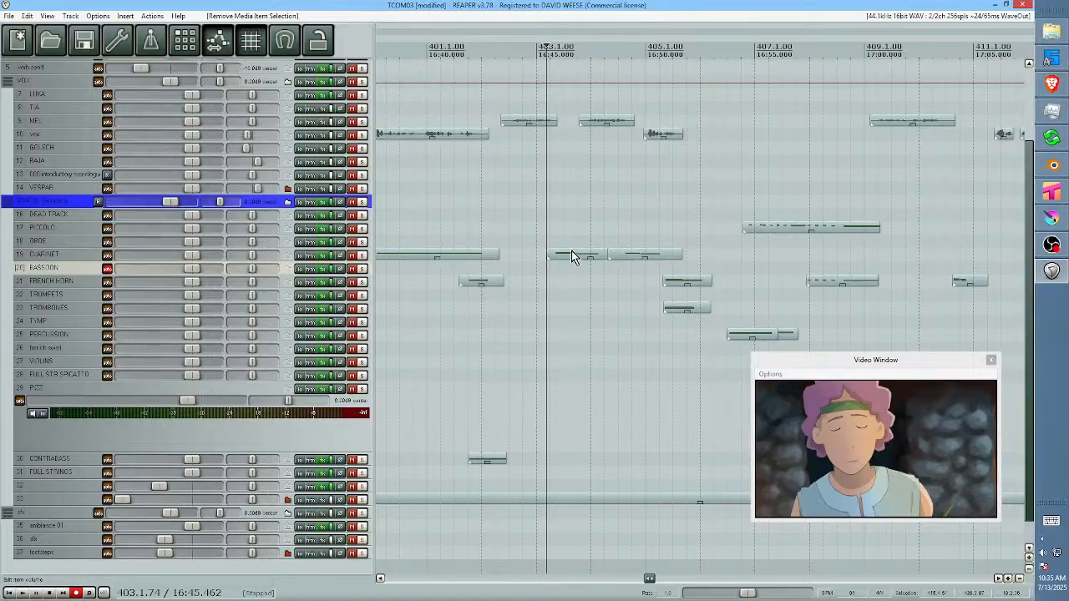
pyautogui.click(597, 250)
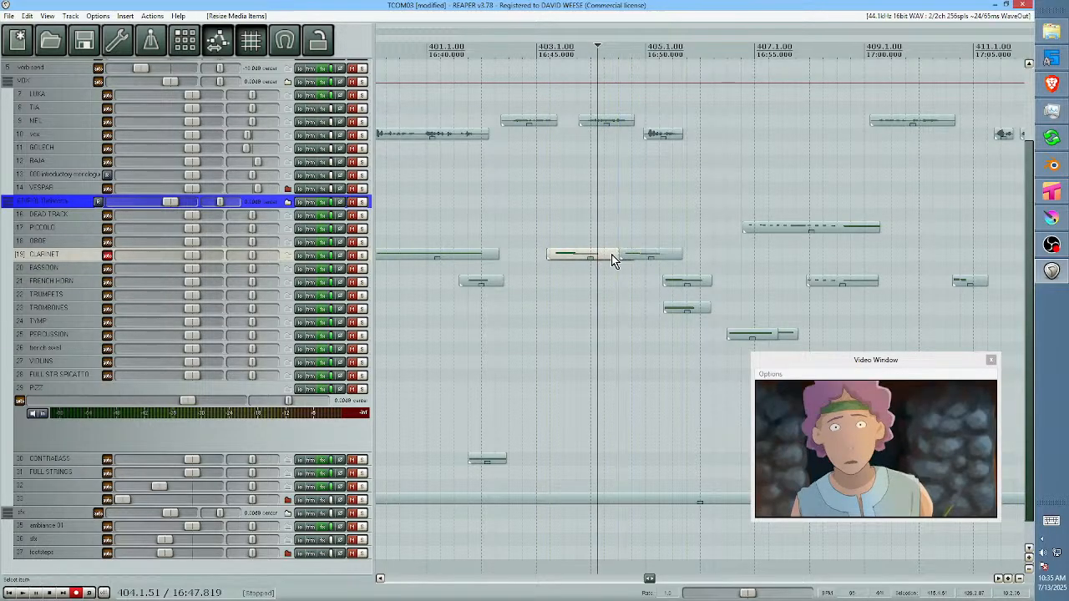
pyautogui.click(611, 255)
pyautogui.moveTo(611, 255)
pyautogui.mouseDown()
pyautogui.moveTo(622, 249)
pyautogui.moveTo(526, 242)
pyautogui.moveTo(594, 248)
pyautogui.moveTo(566, 263)
pyautogui.moveTo(553, 253)
pyautogui.moveTo(592, 254)
pyautogui.mouseUp()
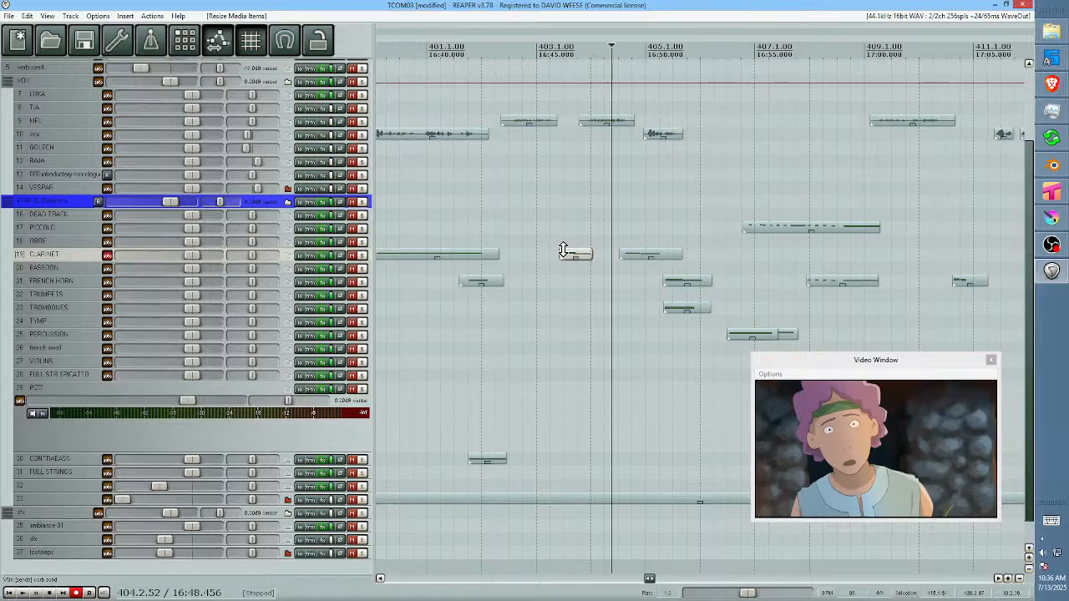
# Shorten the trimmed CLARINET item to end at about 16:47.2, checking it with playback from about 16:43.2 and 16:44.4.
pyautogui.click(496, 221)
pyautogui.scroll(2, 525, 222)
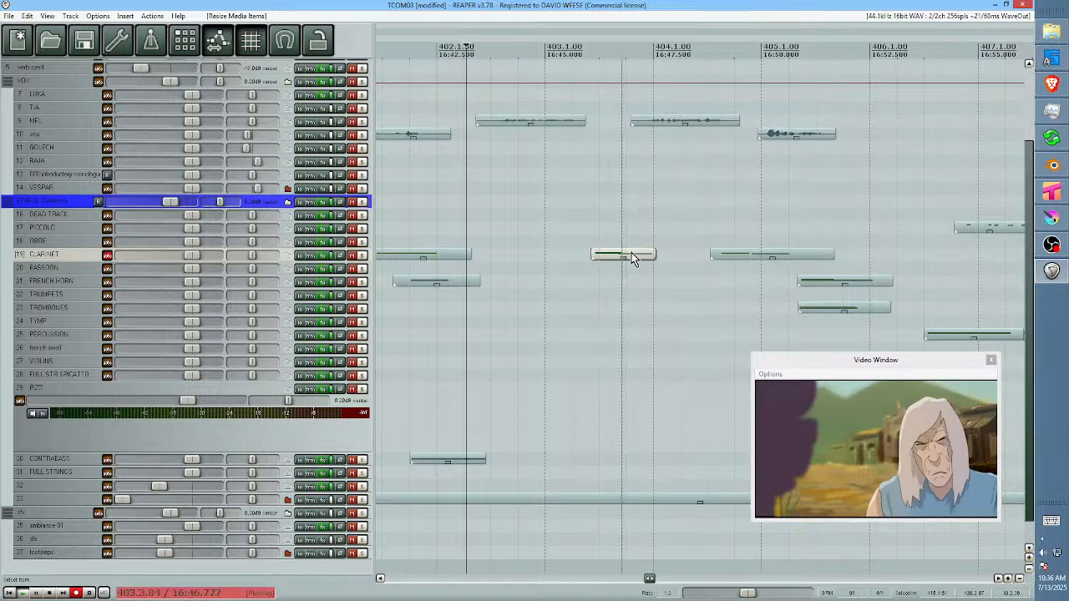
pyautogui.press('space')
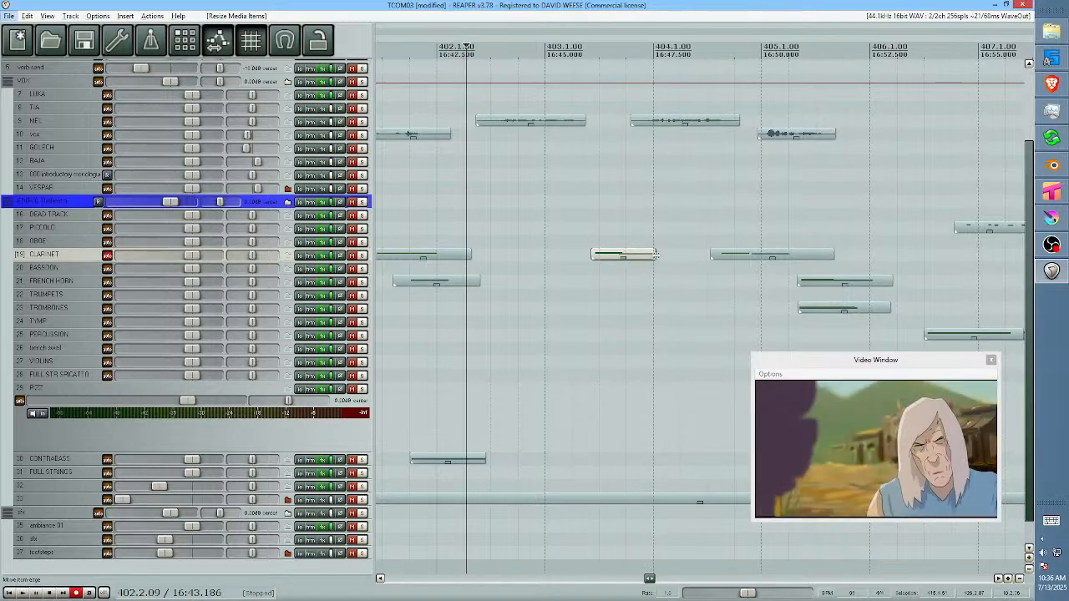
pyautogui.moveTo(657, 254); pyautogui.dragTo(608, 254)
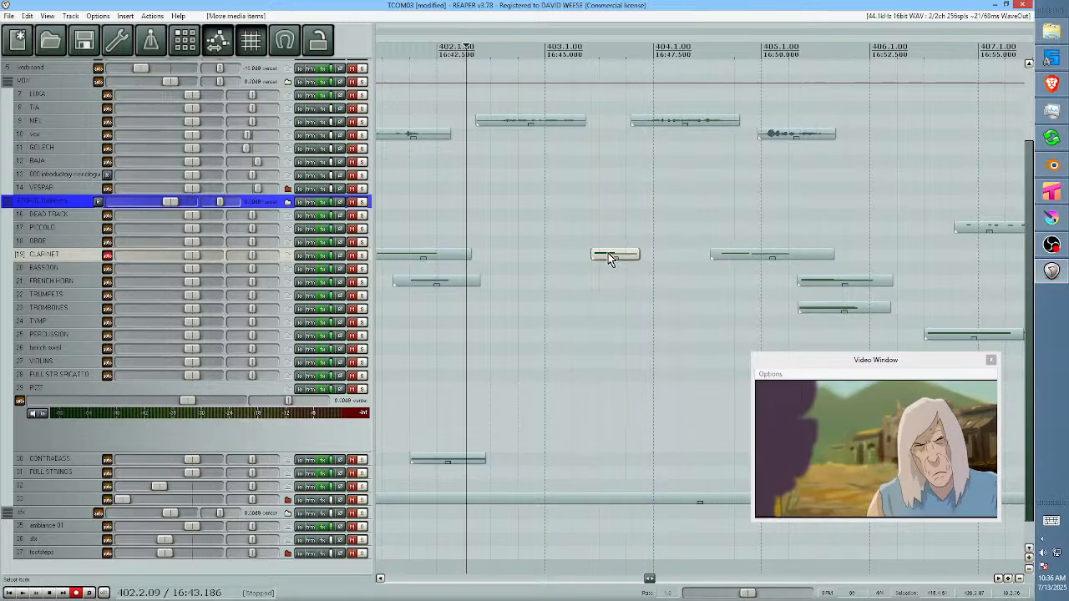
pyautogui.click(521, 203)
pyautogui.press('space')
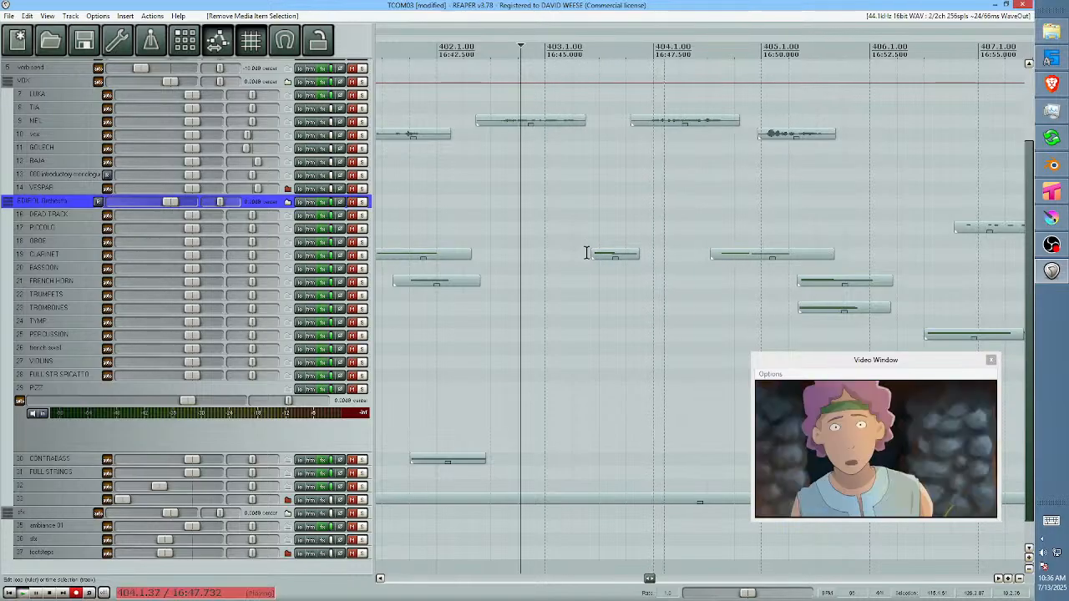
pyautogui.press('space')
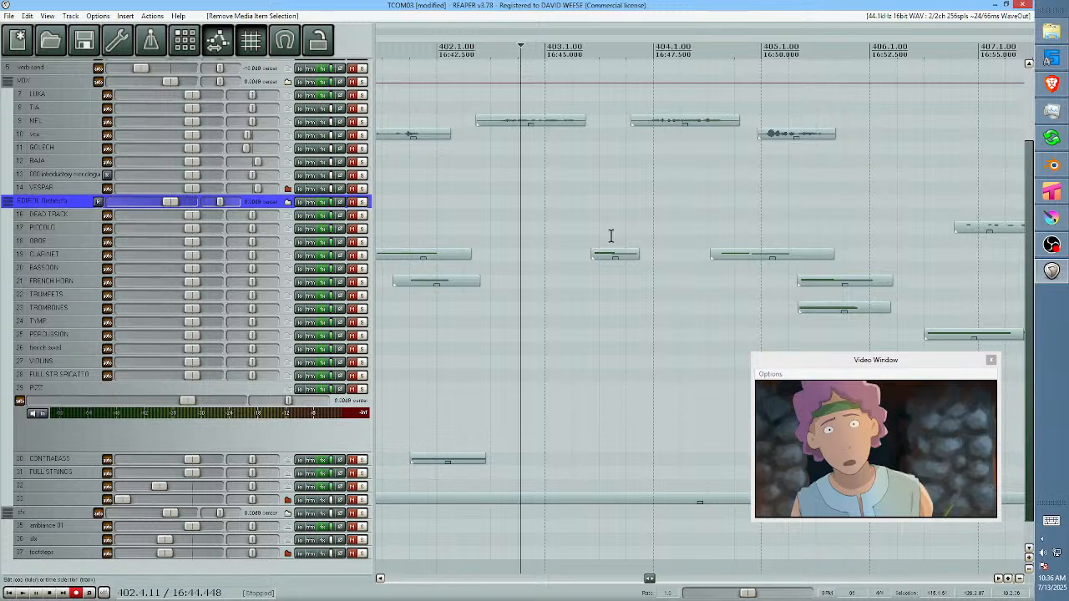
# Play from about 16:46 to hear the shortened CLARINET item lead into the following one.
pyautogui.click(588, 233)
pyautogui.press('space')
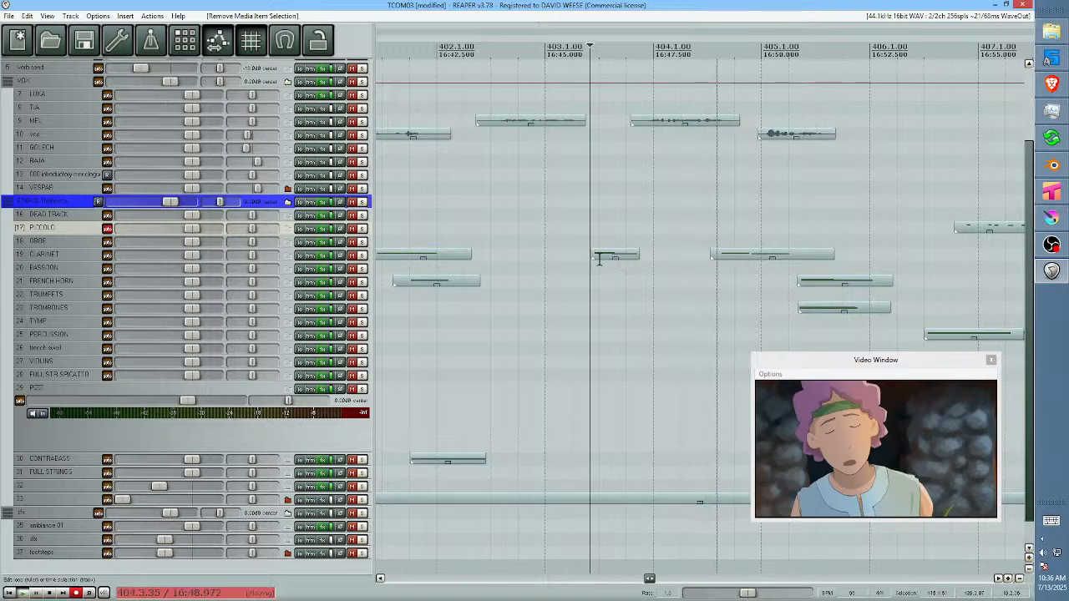
pyautogui.scroll(-3, 610, 261)
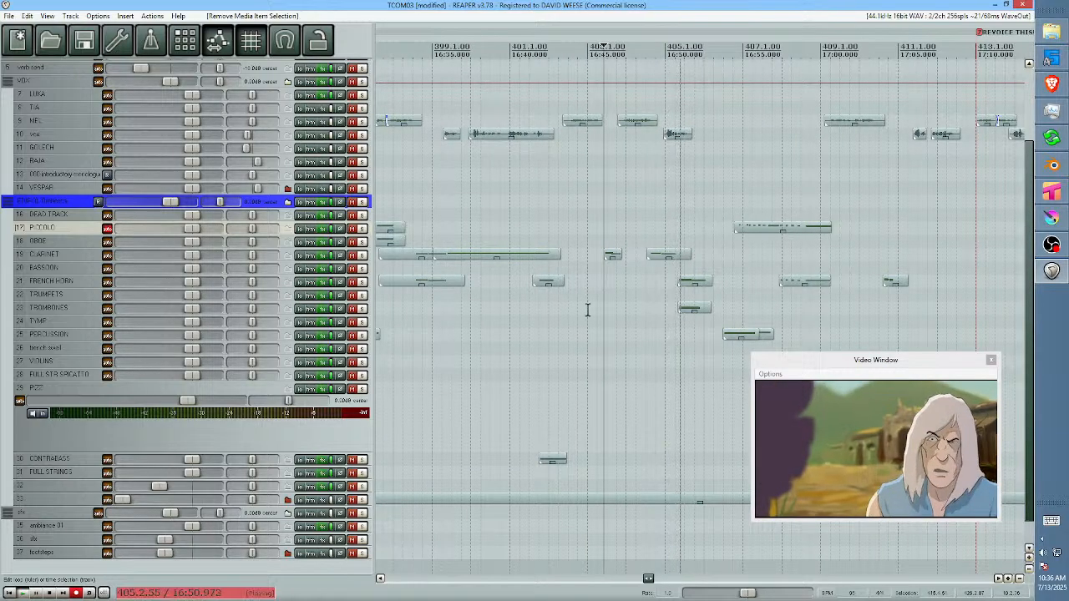
pyautogui.press('space')
# Trim the start of the following CLARINET item to about 16:49.
pyautogui.click(640, 262)
pyautogui.scroll(3, 640, 262)
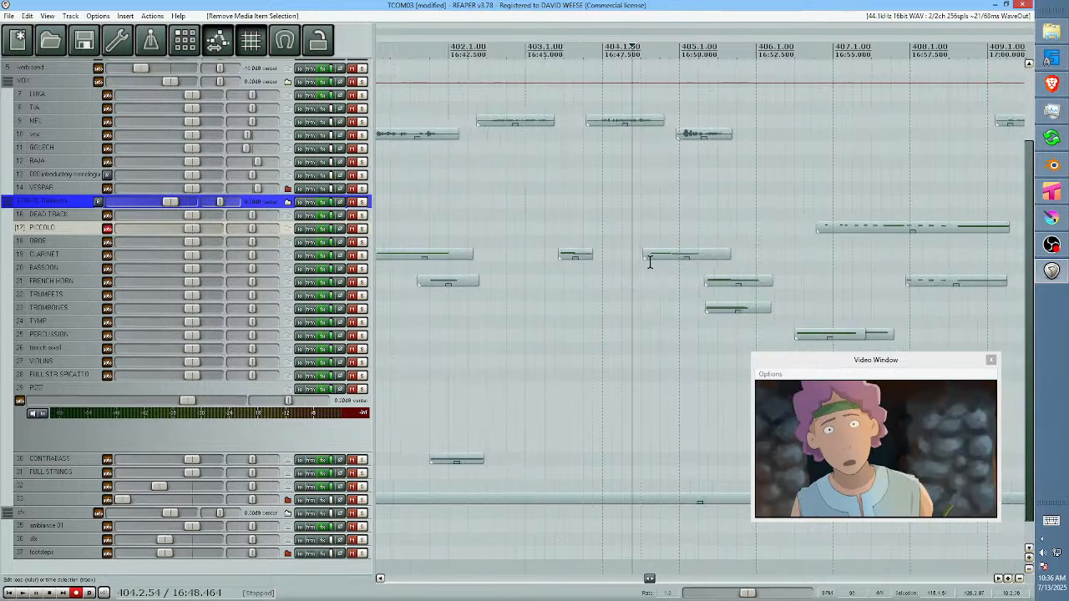
pyautogui.moveTo(659, 255); pyautogui.dragTo(665, 256)
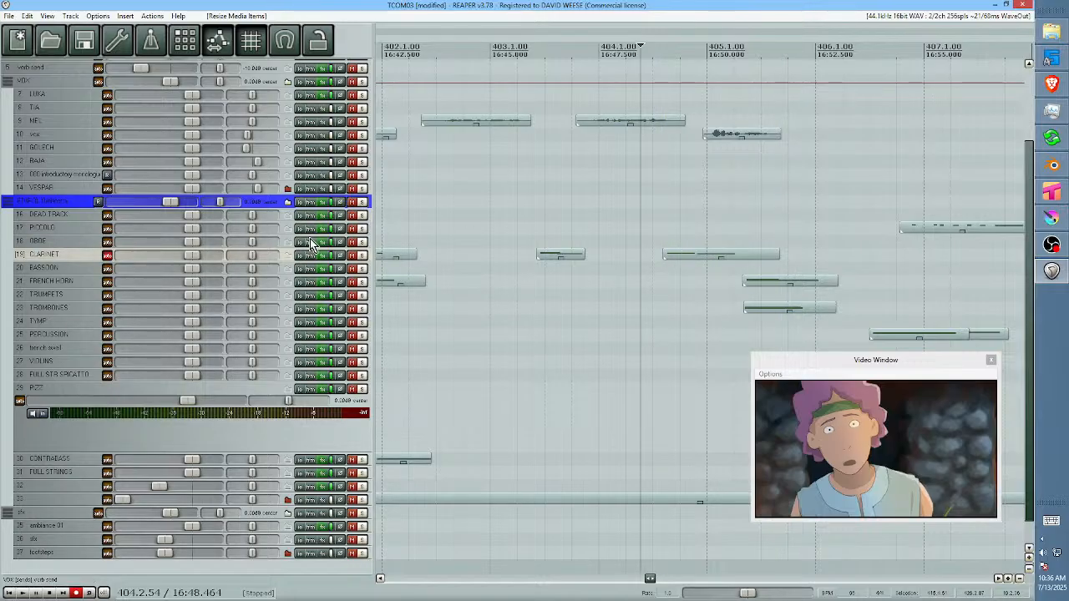
# Trim the second short CLARINET item to run from about 16:49.2 to 16:50.1 using soloed playback, and unsolo the track.
pyautogui.click(362, 256)
pyautogui.click(530, 258)
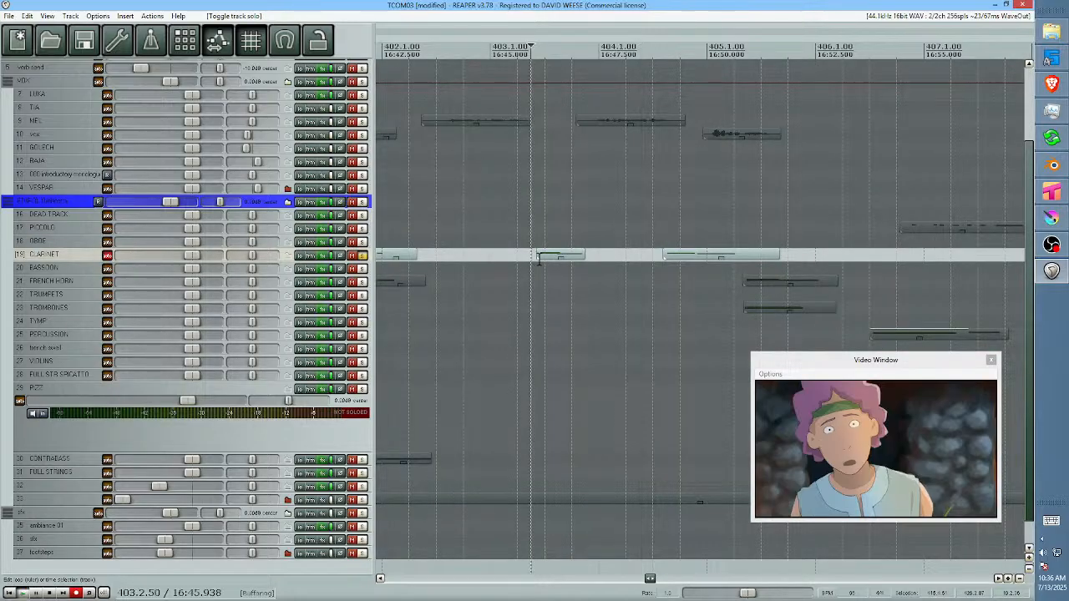
pyautogui.press('space')
pyautogui.click(660, 259)
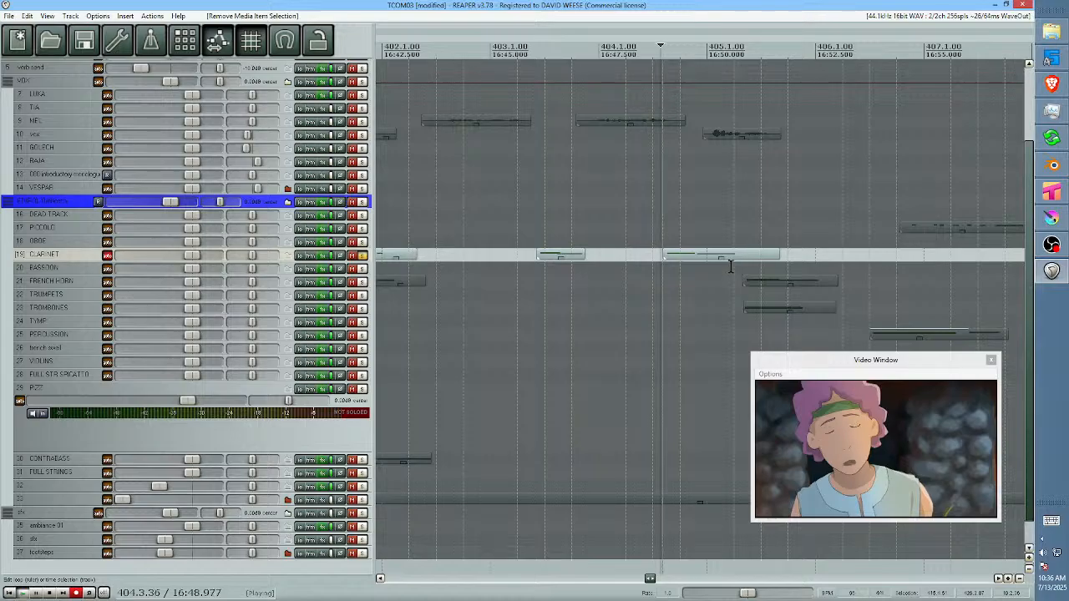
pyautogui.press('space')
pyautogui.moveTo(775, 259); pyautogui.dragTo(708, 259)
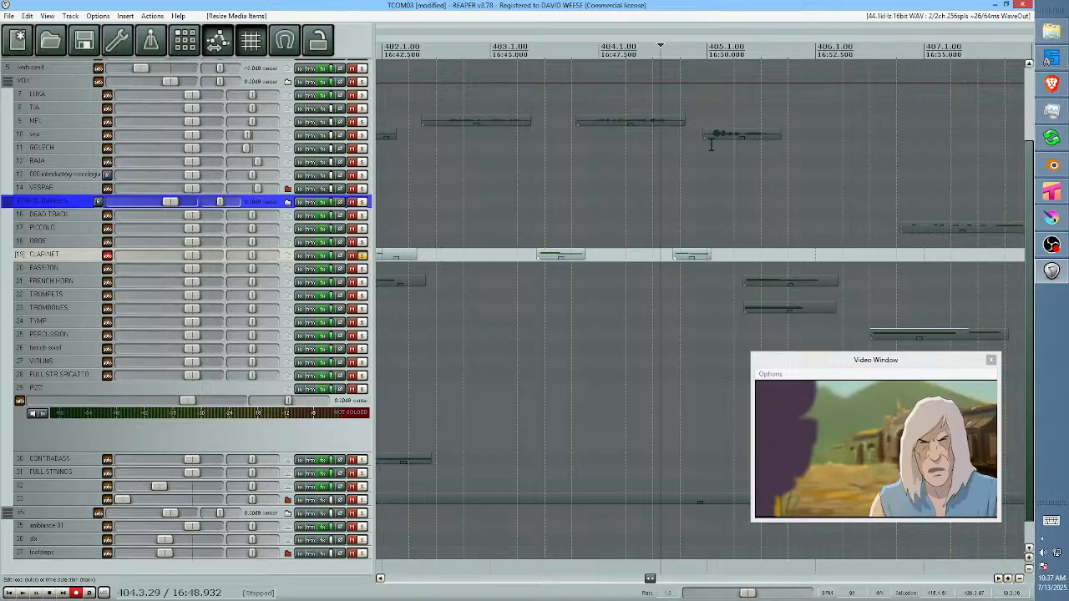
pyautogui.click(361, 255)
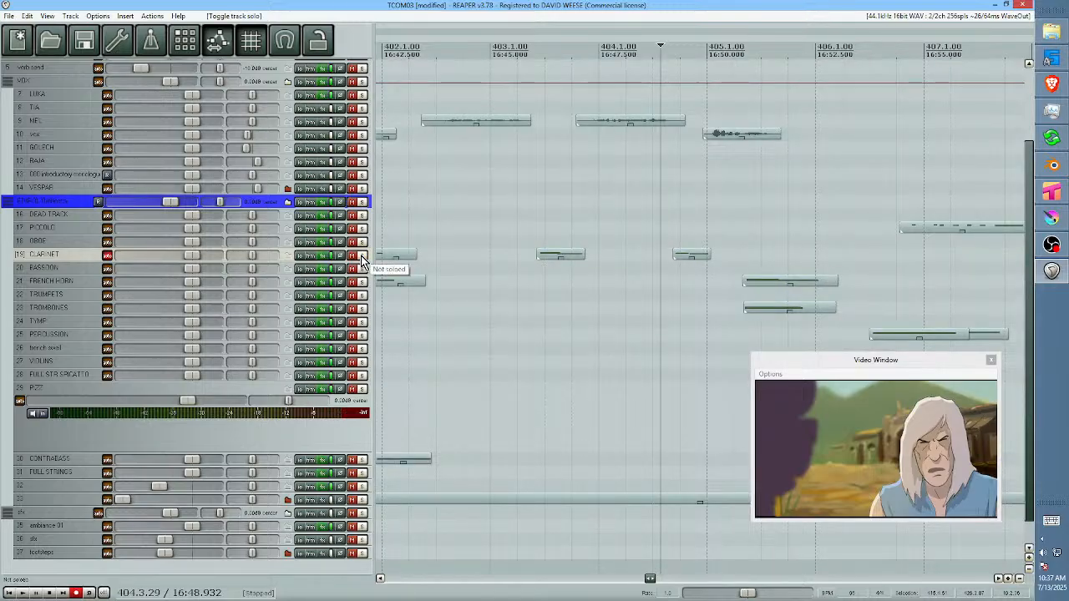
# Play from about 16:45 with all tracks to check both trimmed CLARINET items against the dialogue.
pyautogui.click(490, 258)
pyautogui.press('space')
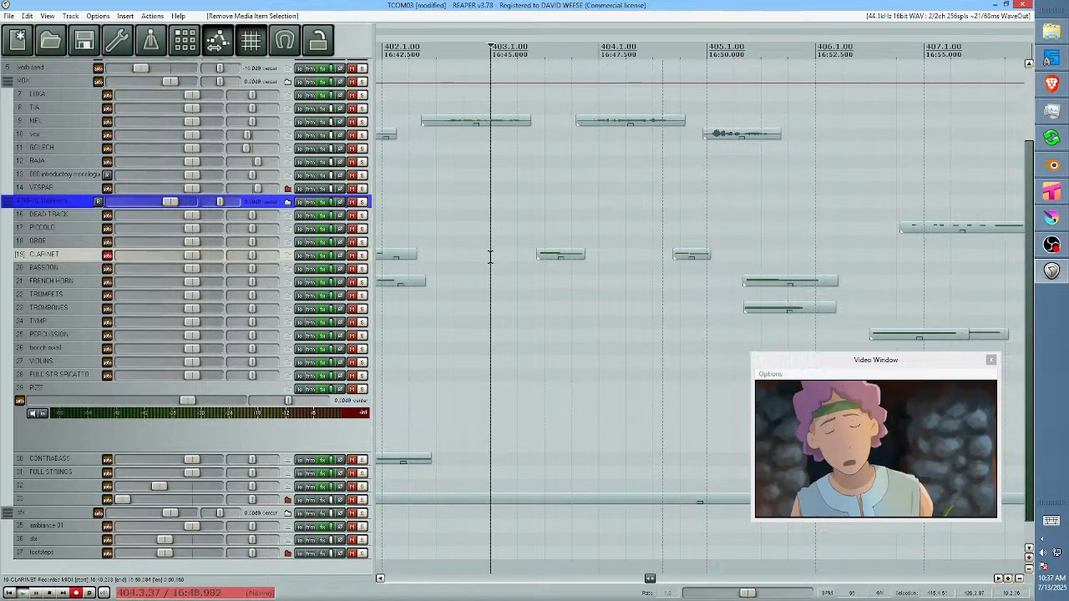
pyautogui.press('space')
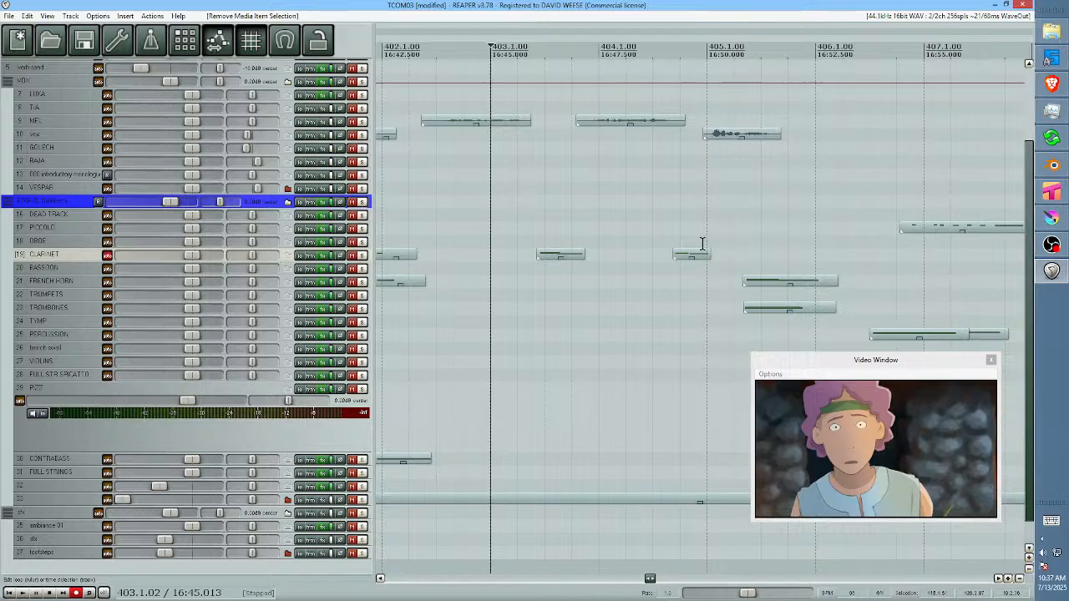
# Adjust the velocity of both notes in the CLARINET item at about 16:49.2.
pyautogui.doubleClick(694, 255)
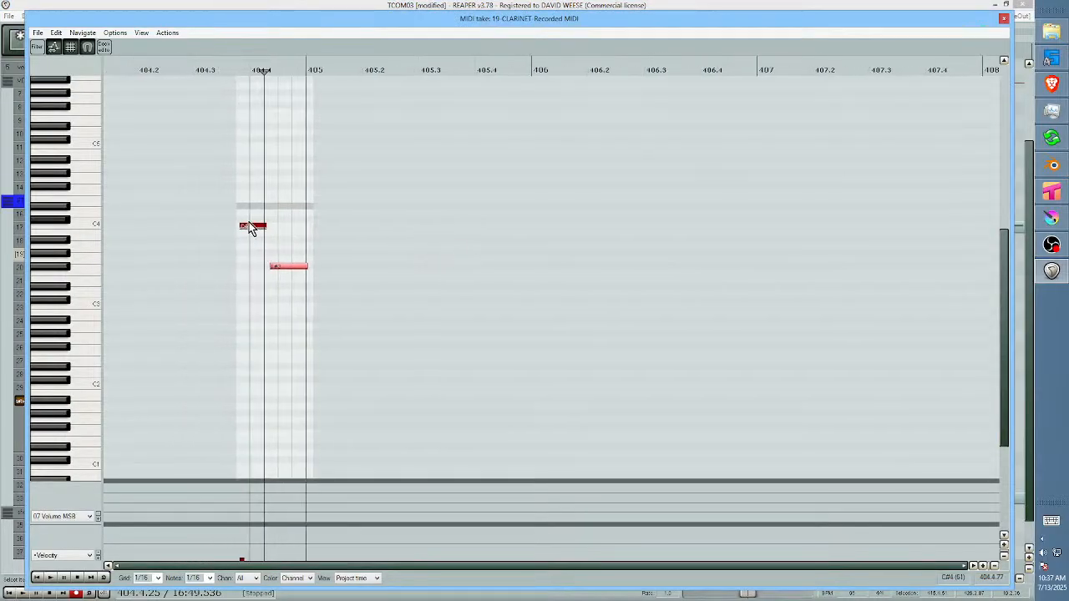
pyautogui.moveTo(241, 212); pyautogui.dragTo(297, 273)
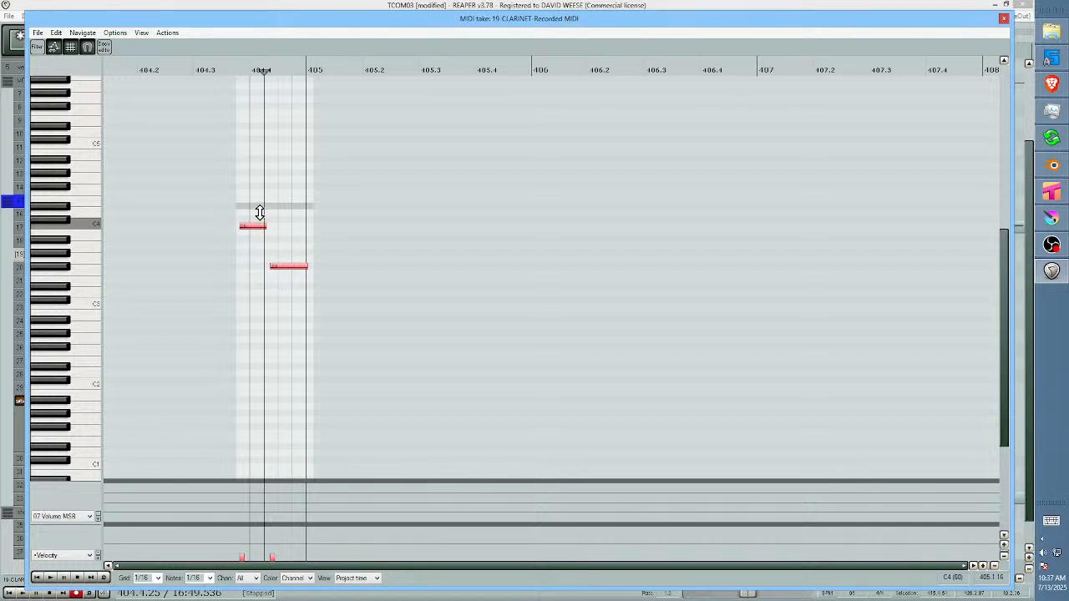
pyautogui.press('Escape')
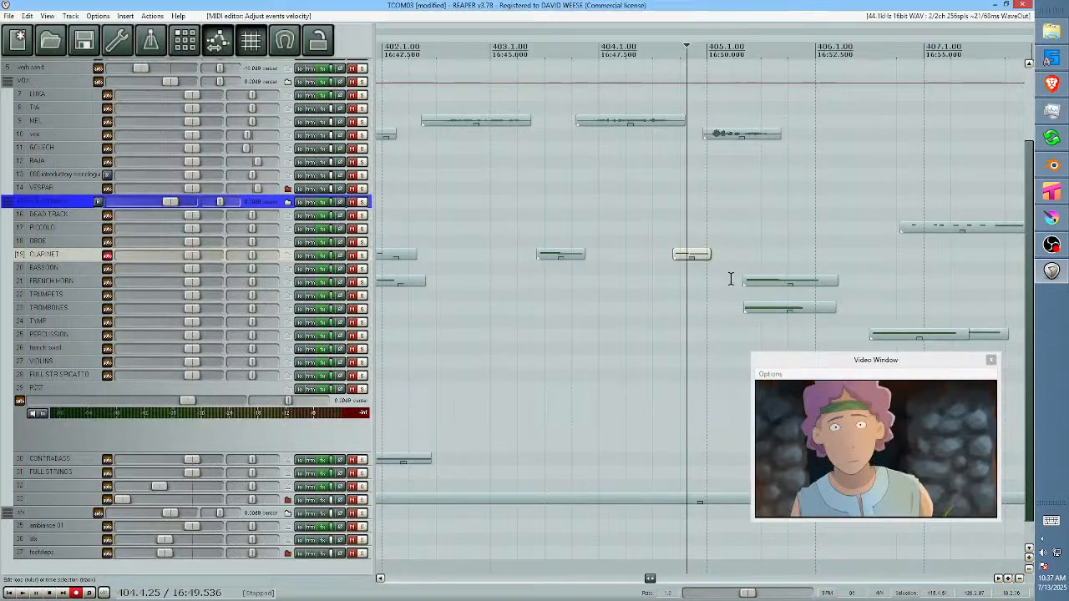
# Trim the end of the second short CLARINET item to about 16:50, checking it with playback from about 16:48.7 and 16:45.9.
pyautogui.click(648, 252)
pyautogui.press('space')
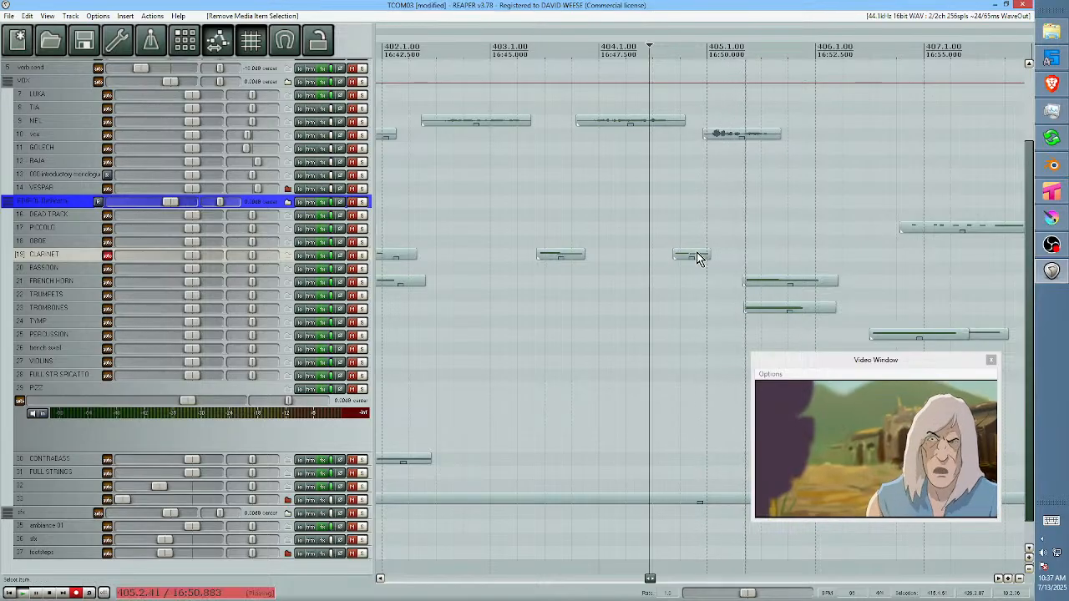
pyautogui.press('space')
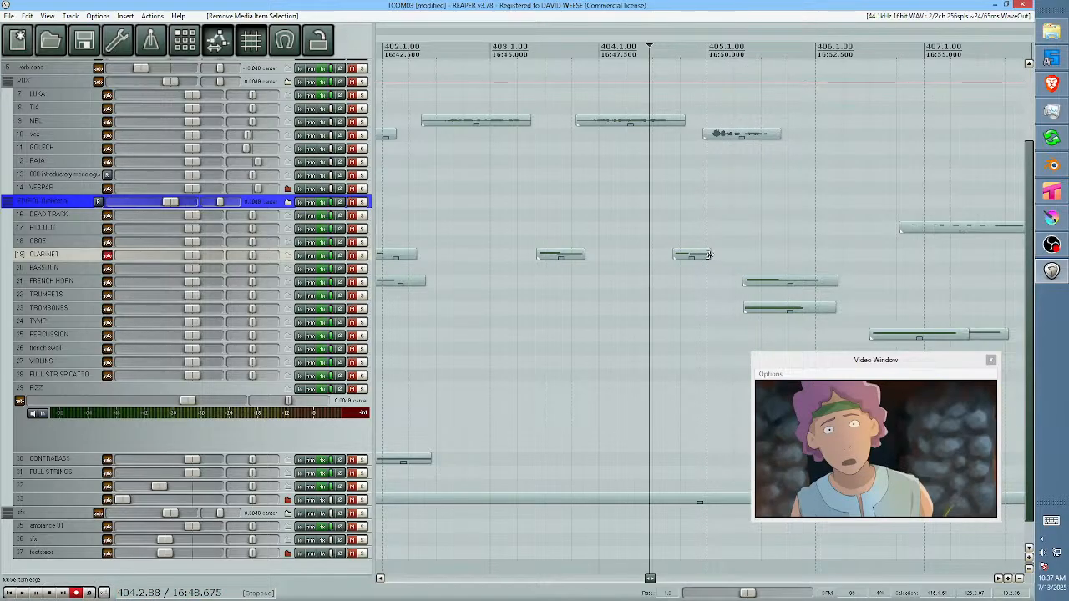
pyautogui.moveTo(708, 255); pyautogui.dragTo(709, 259)
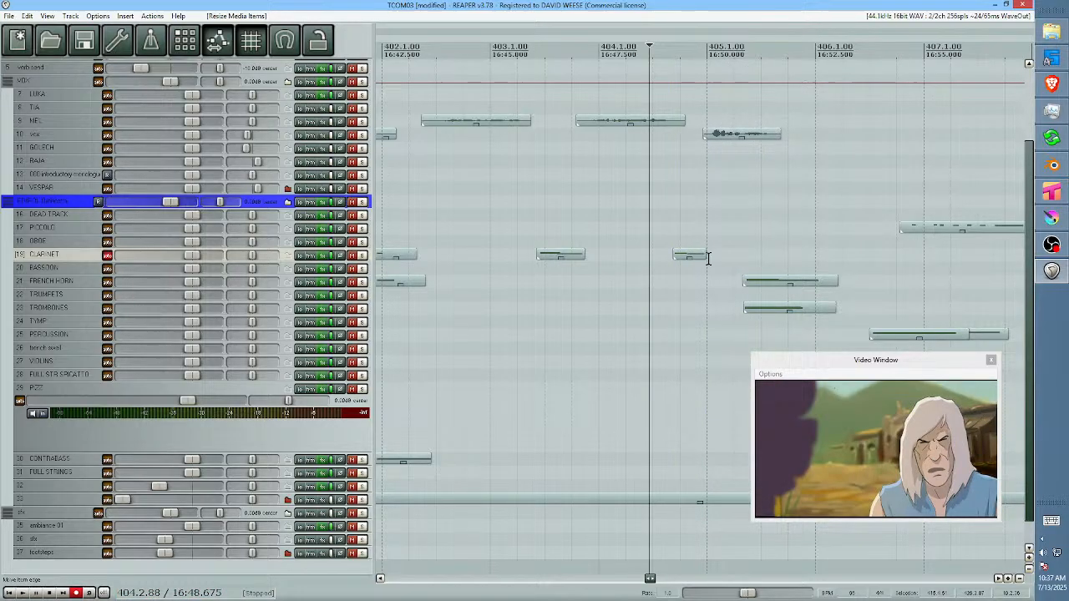
pyautogui.click(529, 270)
pyautogui.press('space')
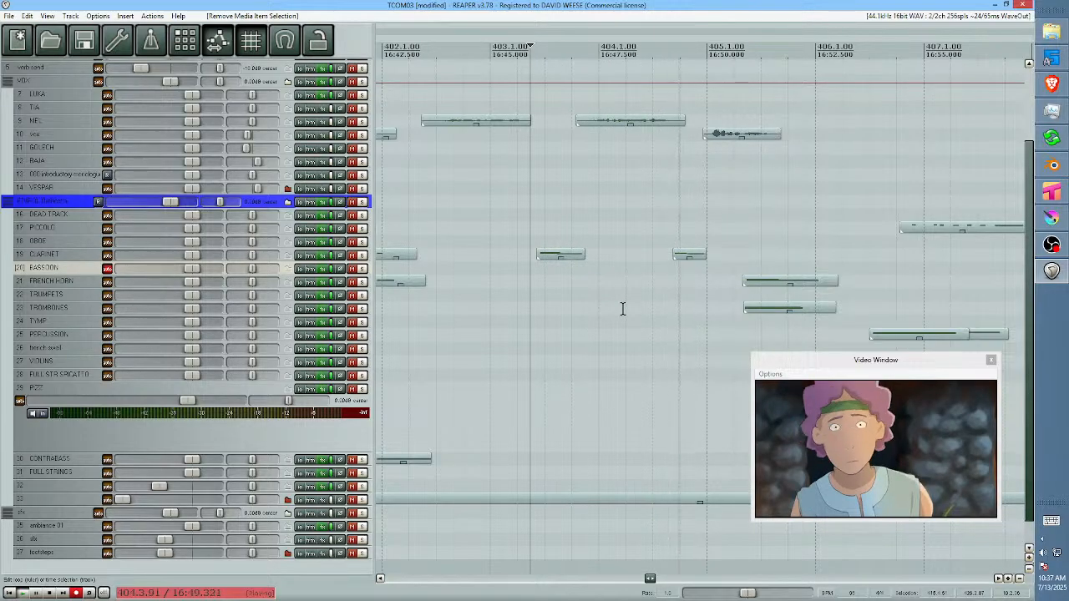
# Delete the short clip on the CLARINET track just before measure 405.
pyautogui.click(680, 255)
pyautogui.press('space')
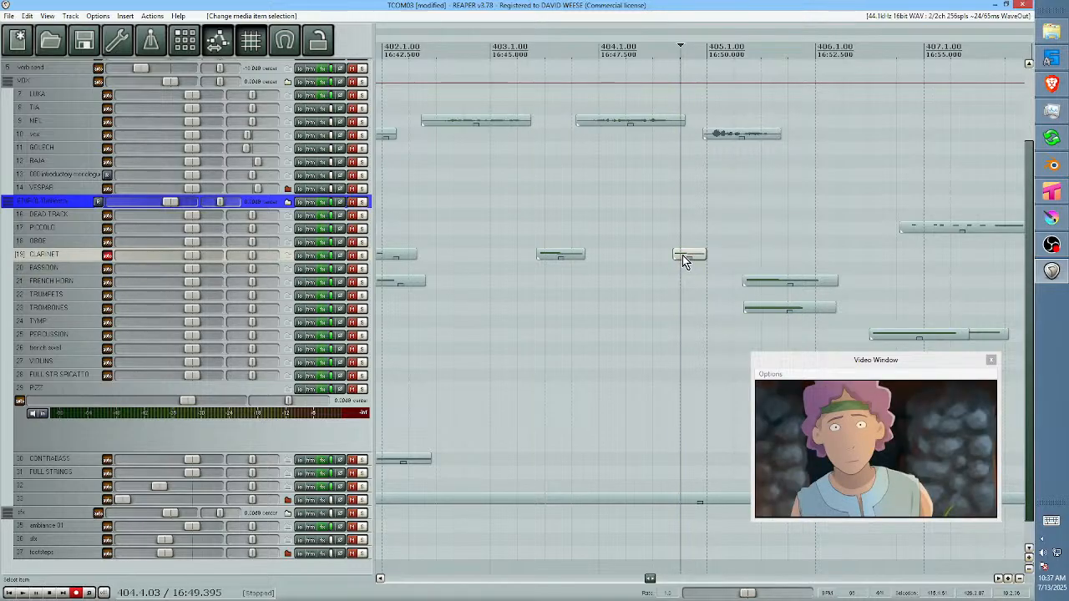
pyautogui.press('Delete')
# Play back the cue from about 403.2 and check how the orchestral clips fit the dialogue up to measure 411.
pyautogui.click(526, 222)
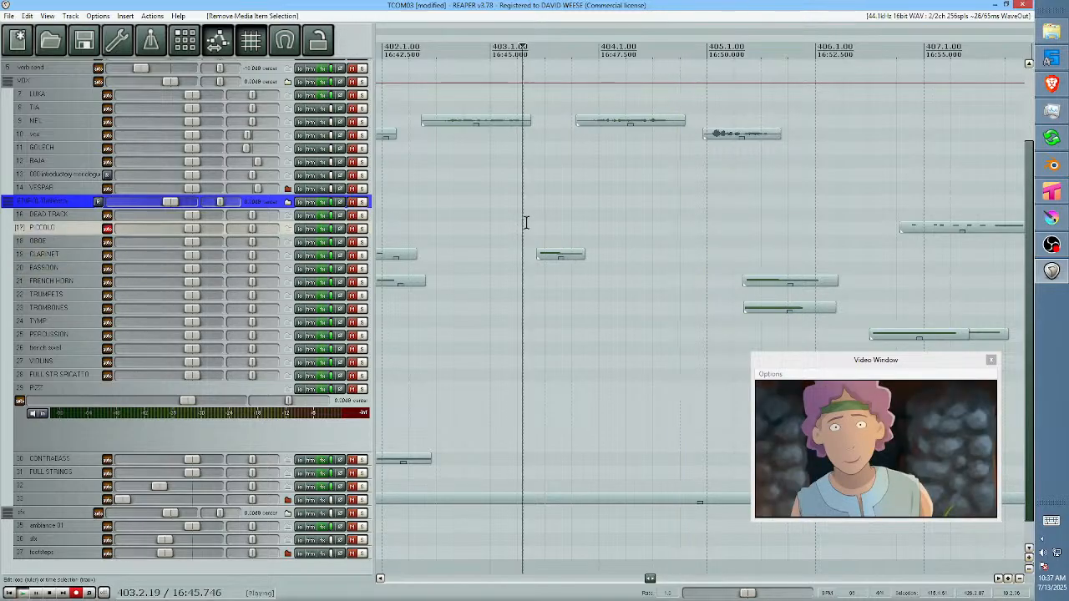
pyautogui.press('space')
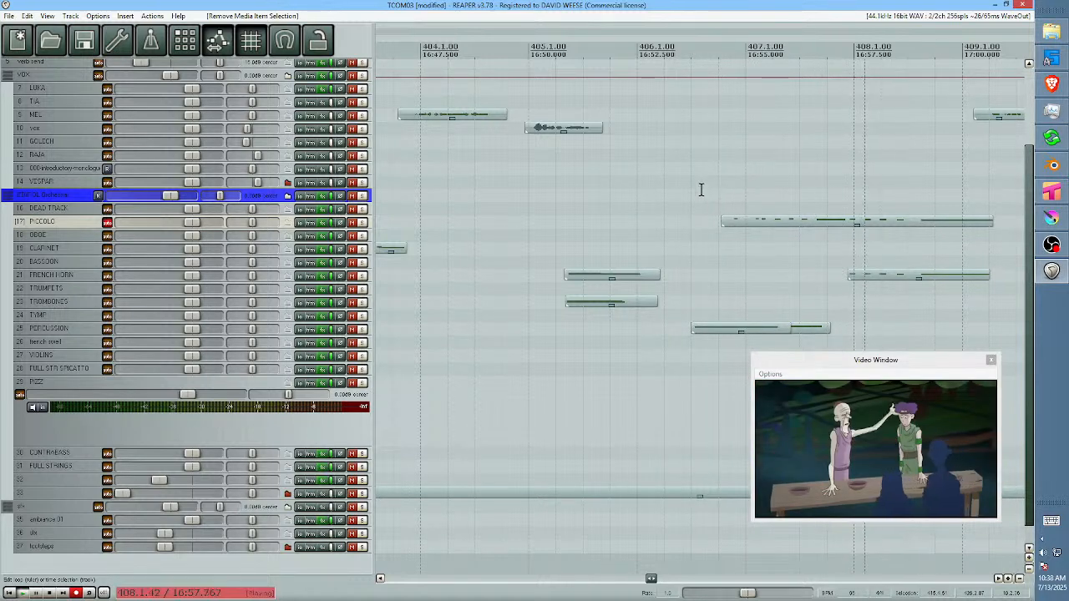
pyautogui.scroll(-2, 685, 182)
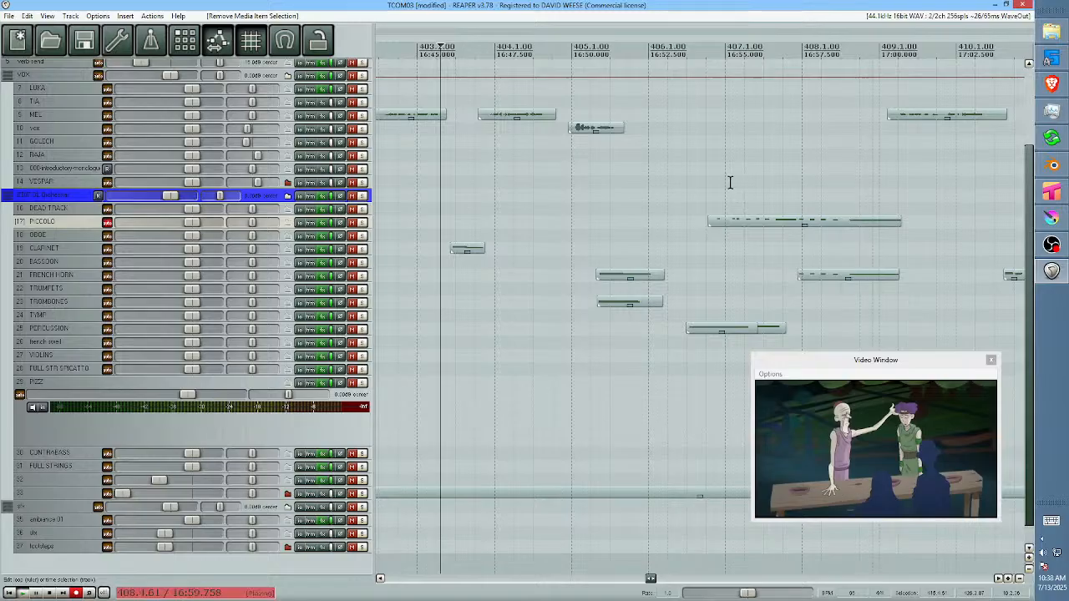
pyautogui.moveTo(934, 307); pyautogui.dragTo(601, 304)
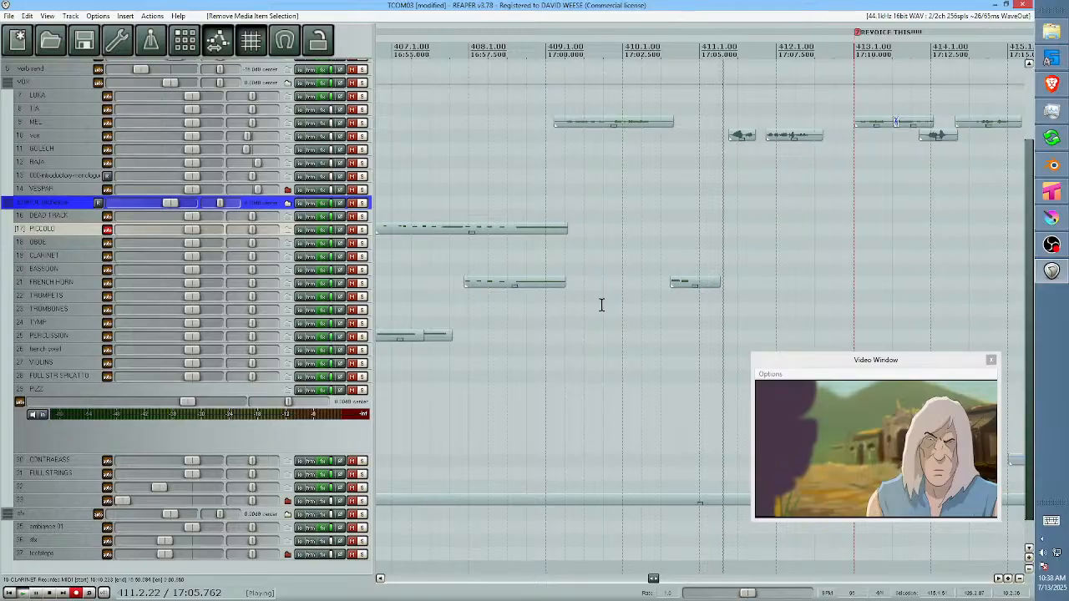
pyautogui.click(663, 301)
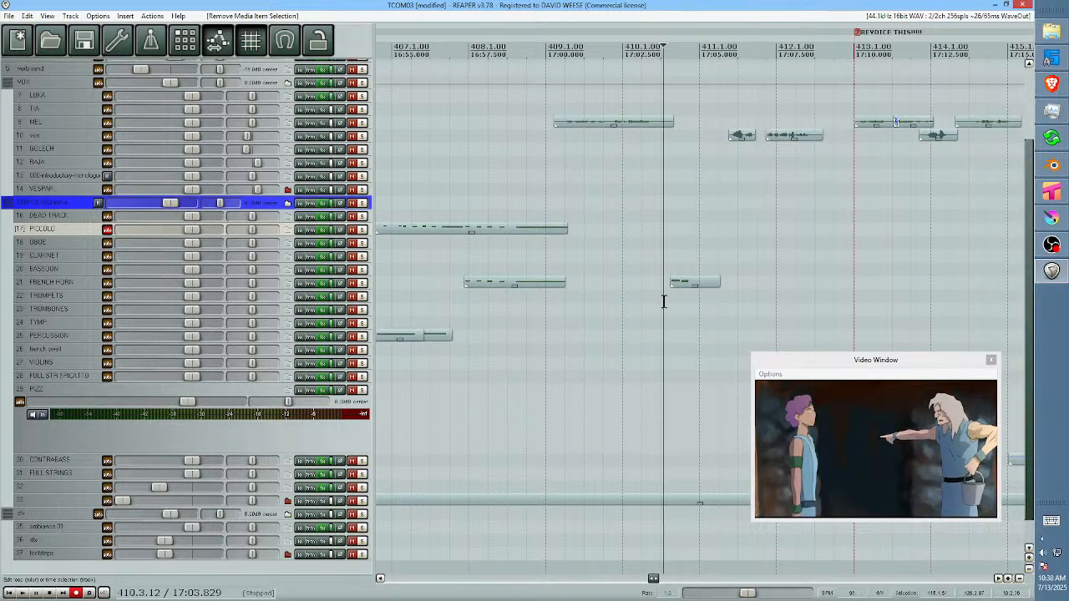
pyautogui.press('space')
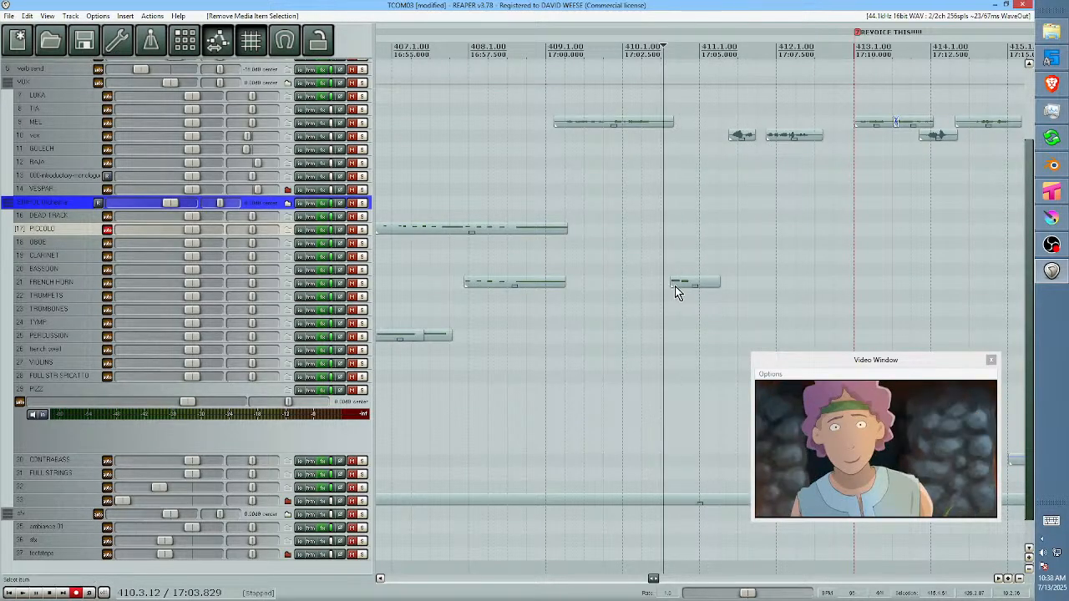
# Play back the section from about 408.2 to the short FRENCH HORN clip before measure 411.
pyautogui.scroll(2, 718, 301)
pyautogui.scroll(-3, 735, 289)
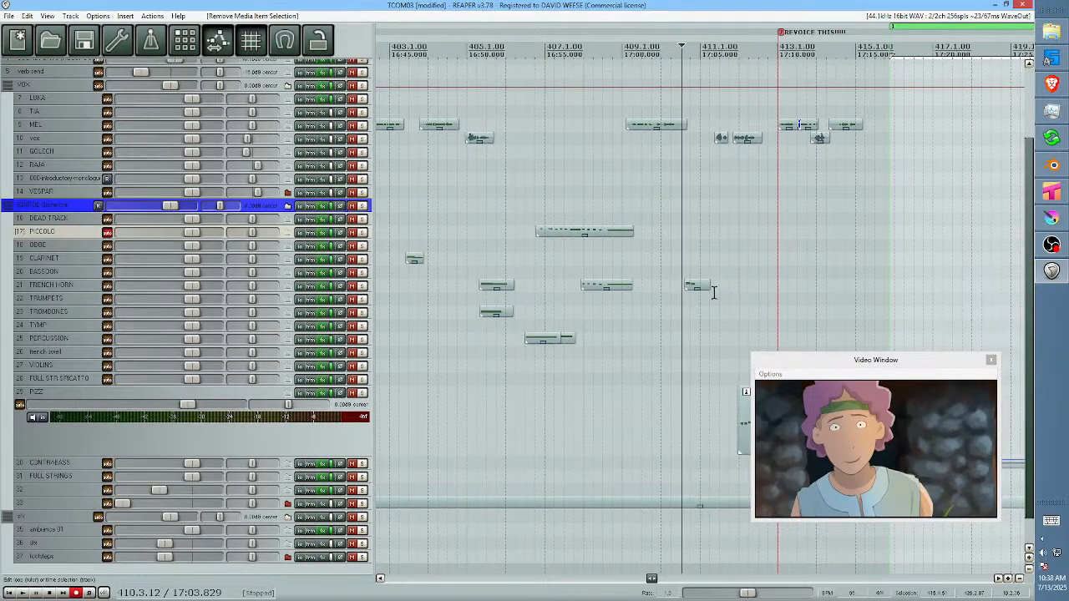
pyautogui.moveTo(746, 305); pyautogui.dragTo(724, 307)
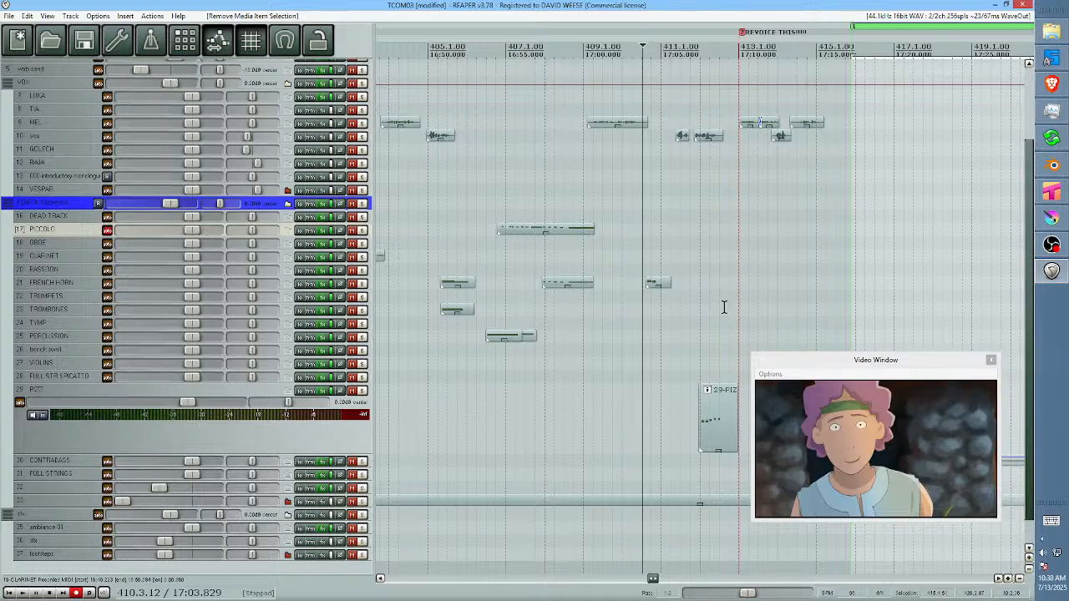
pyautogui.click(555, 303)
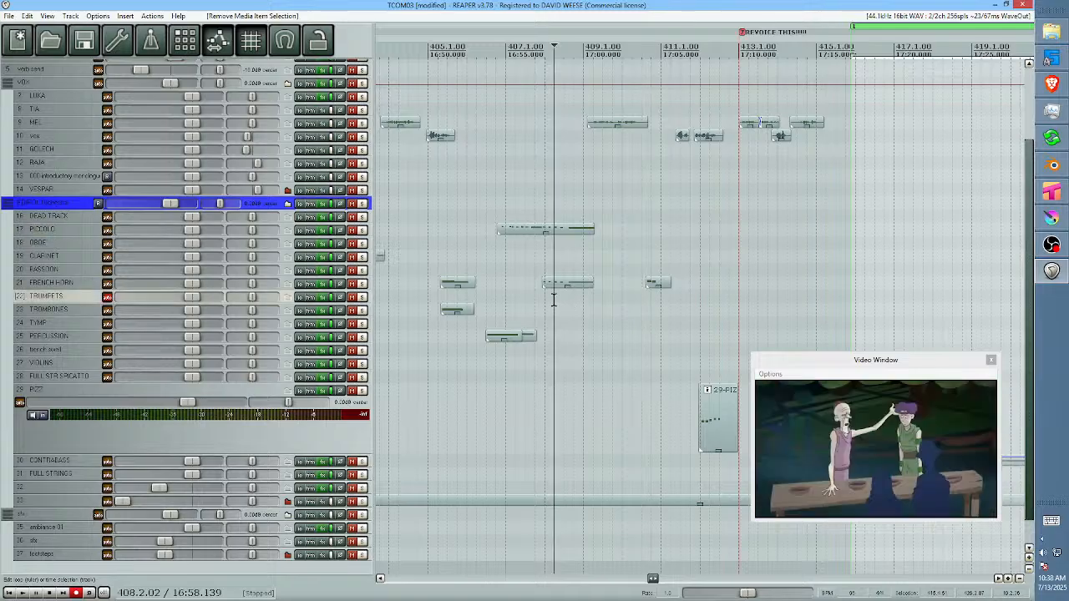
pyautogui.press('space')
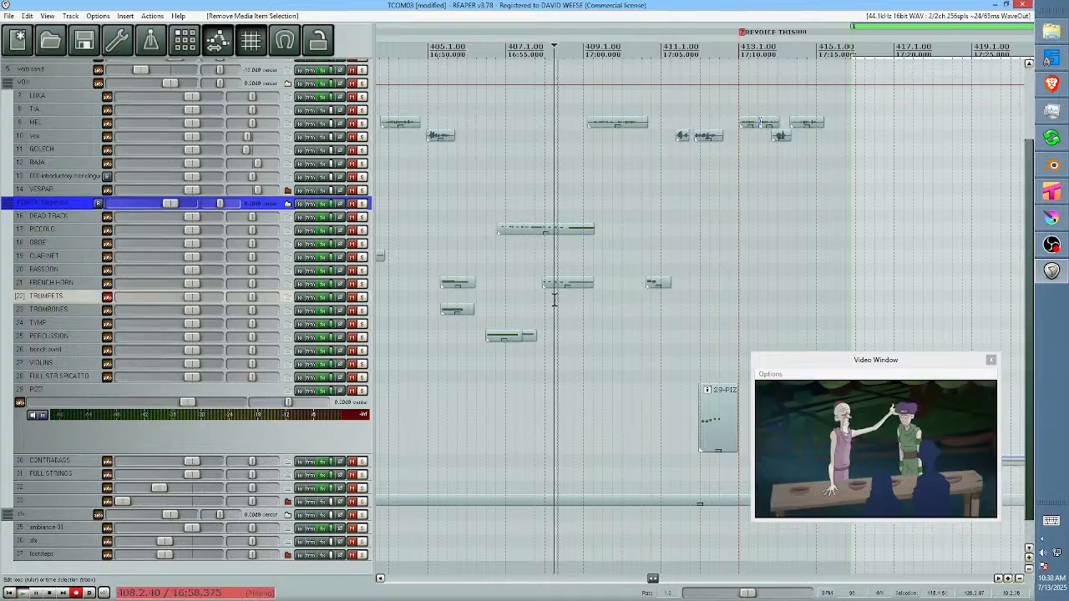
pyautogui.click(639, 294)
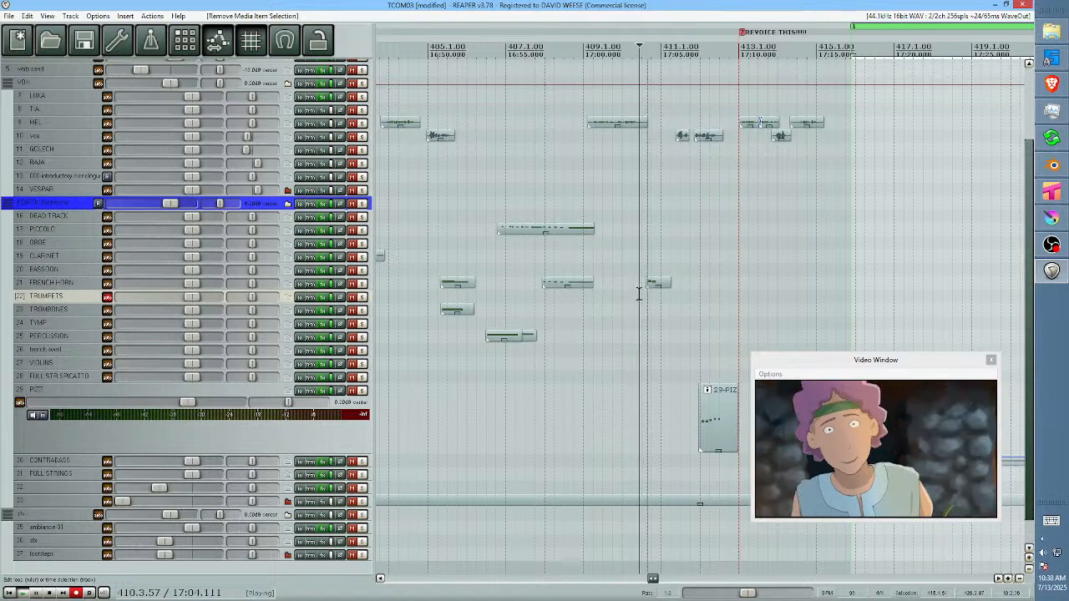
pyautogui.press('space')
# Shorten the end of the FRENCH HORN clip just before measure 411 and move the clip onto the PIZZ track.
pyautogui.moveTo(654, 287); pyautogui.dragTo(659, 285)
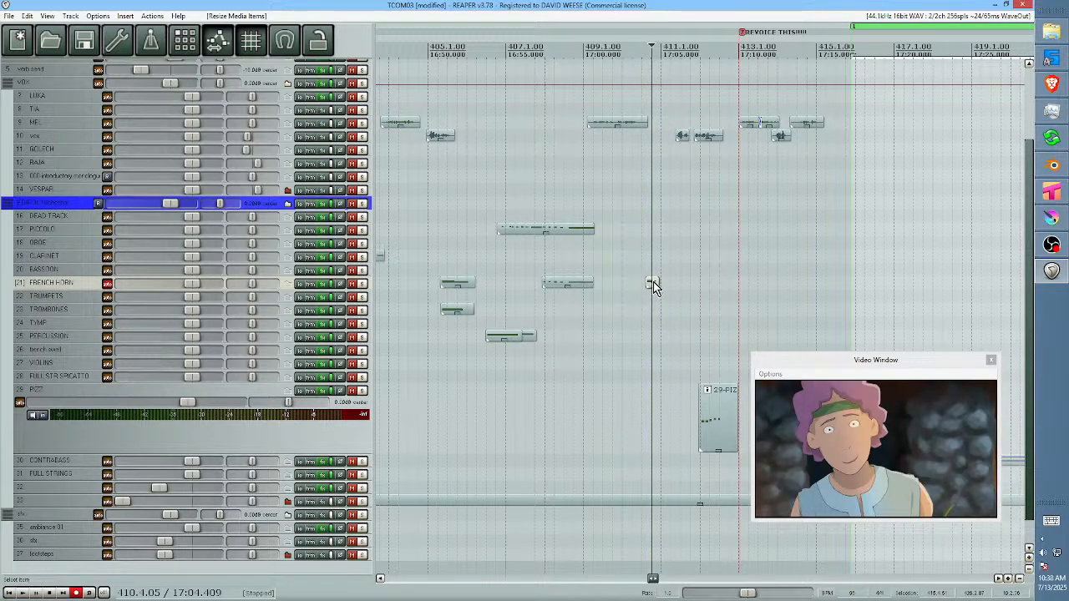
pyautogui.moveTo(654, 287); pyautogui.dragTo(662, 290)
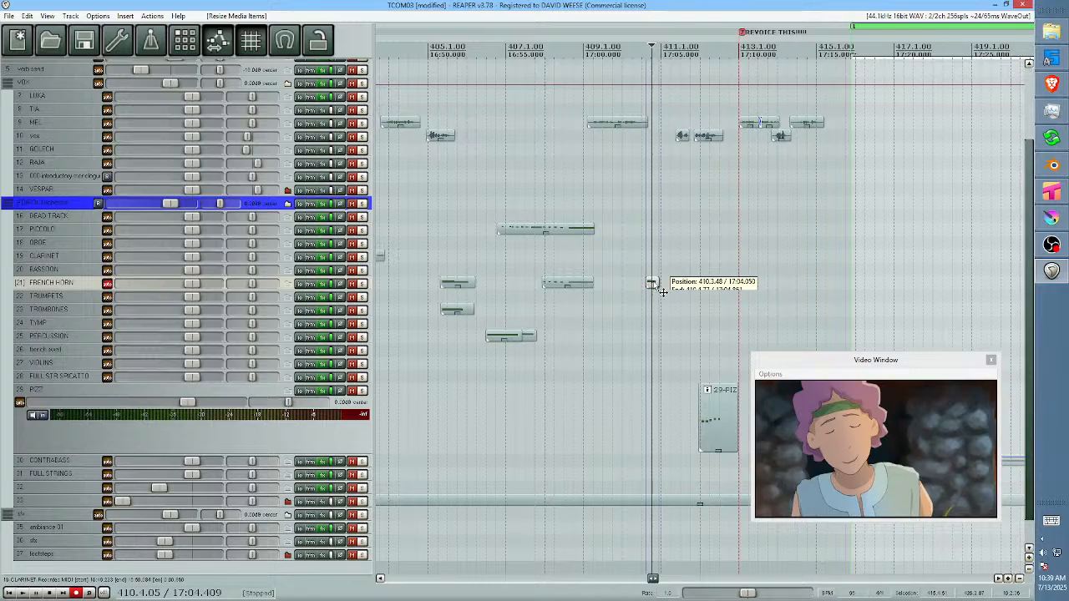
pyautogui.moveTo(662, 290); pyautogui.dragTo(666, 410)
pyautogui.click(709, 387)
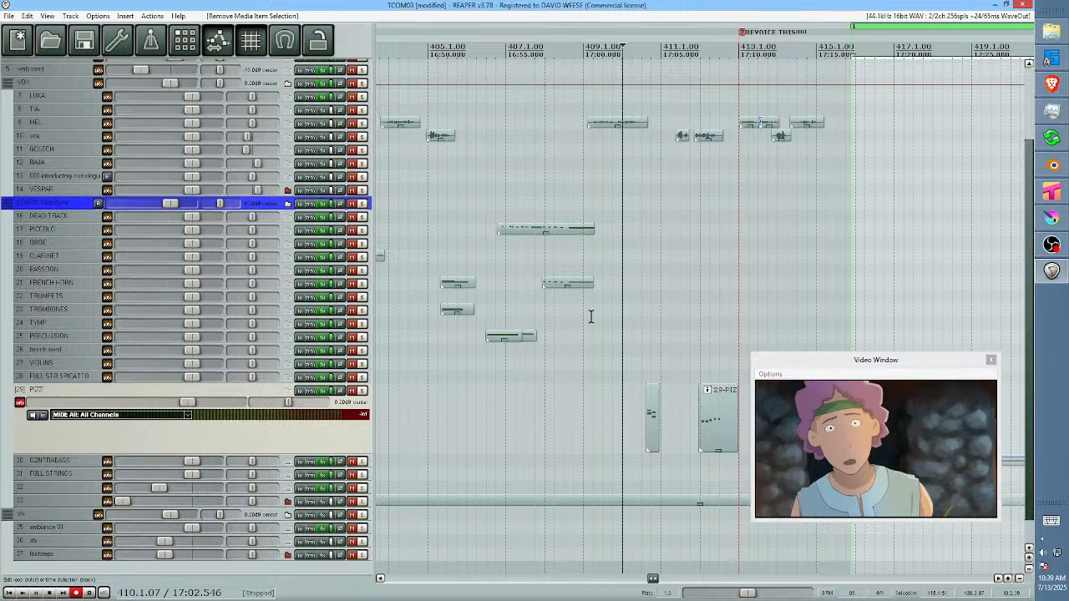
# Play back from about 410.1 through the PIZZ clips to the marker at measure 413.
pyautogui.scroll(3, 652, 320)
pyautogui.scroll(-3, 652, 320)
pyautogui.moveTo(763, 310); pyautogui.dragTo(603, 287)
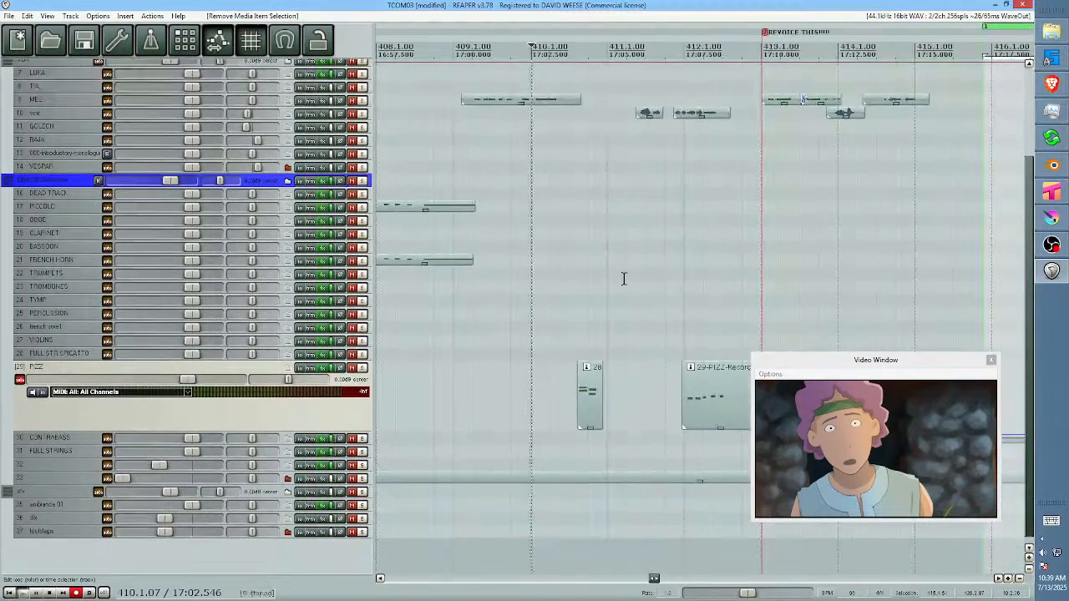
pyautogui.press('space')
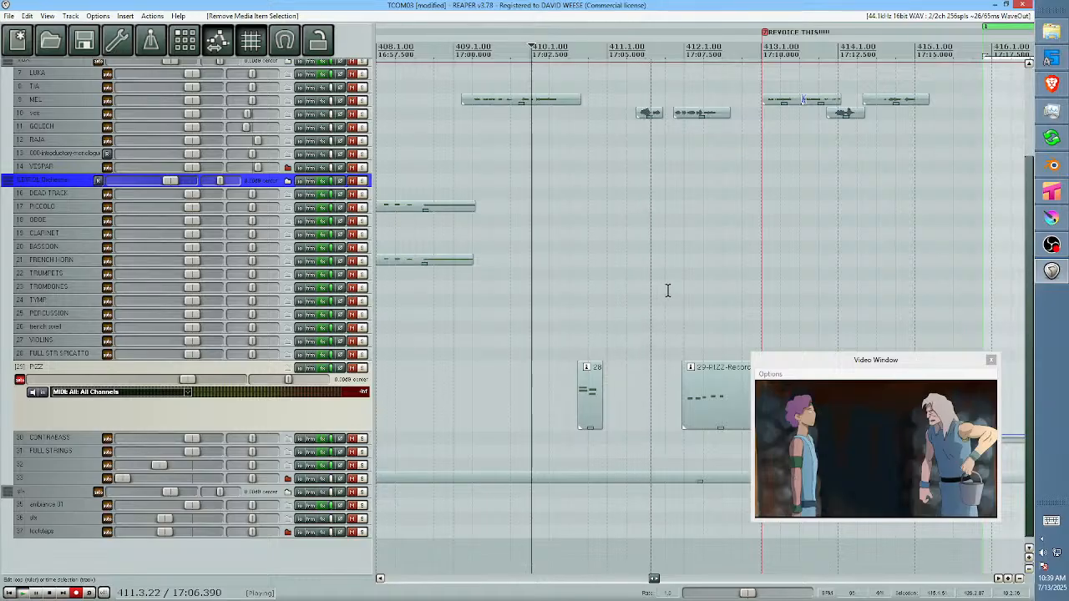
pyautogui.moveTo(808, 272); pyautogui.dragTo(665, 251)
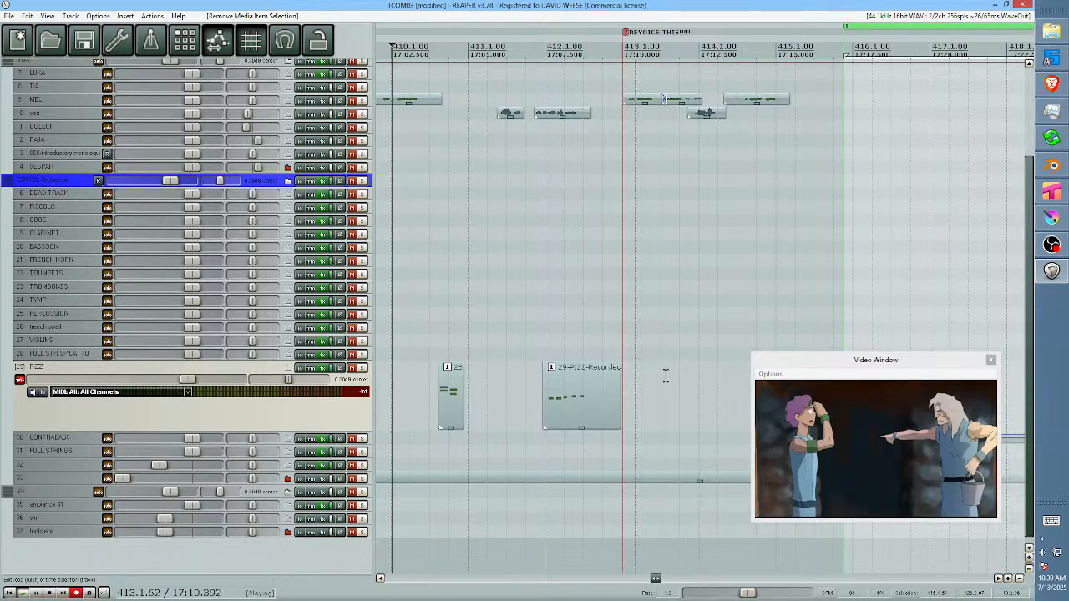
pyautogui.press('space')
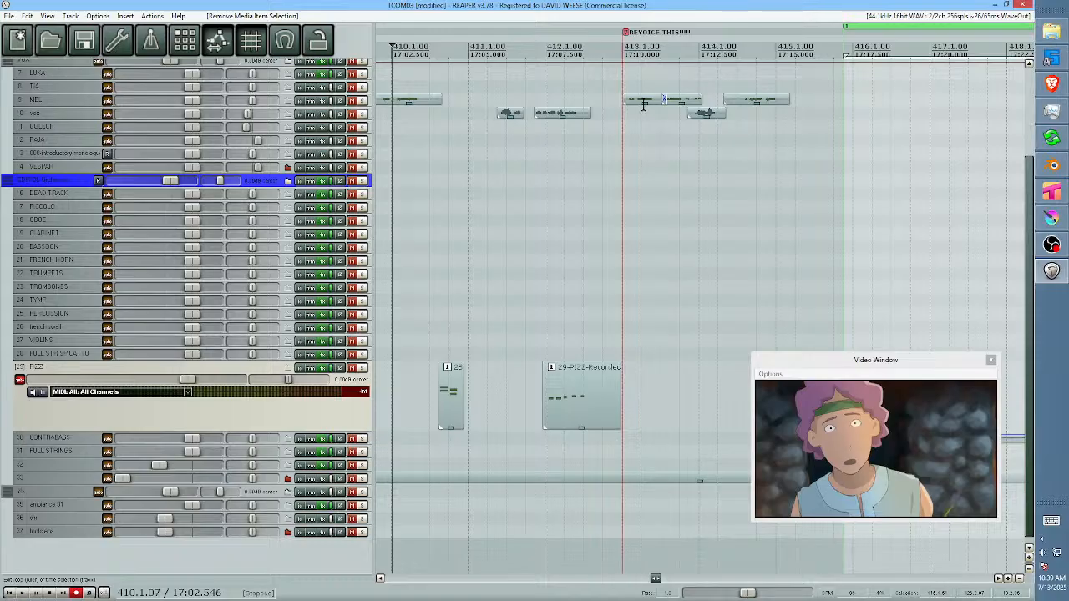
# Delete the two adjoining MEL dialogue clips that start at the REVOICE THIS marker.
pyautogui.rightClick(638, 92)
pyautogui.click(636, 98)
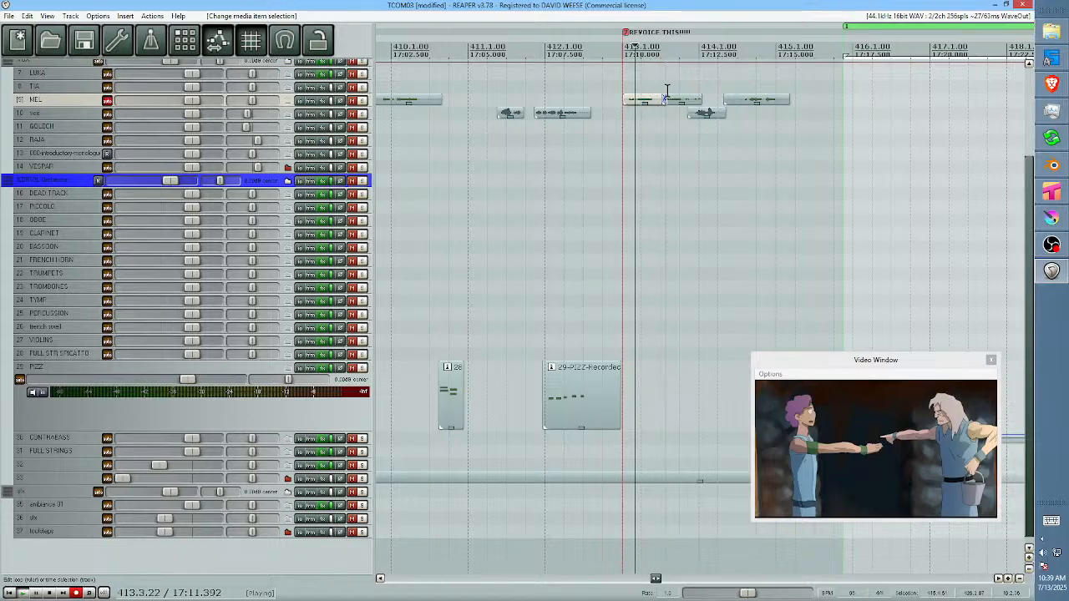
pyautogui.press('space')
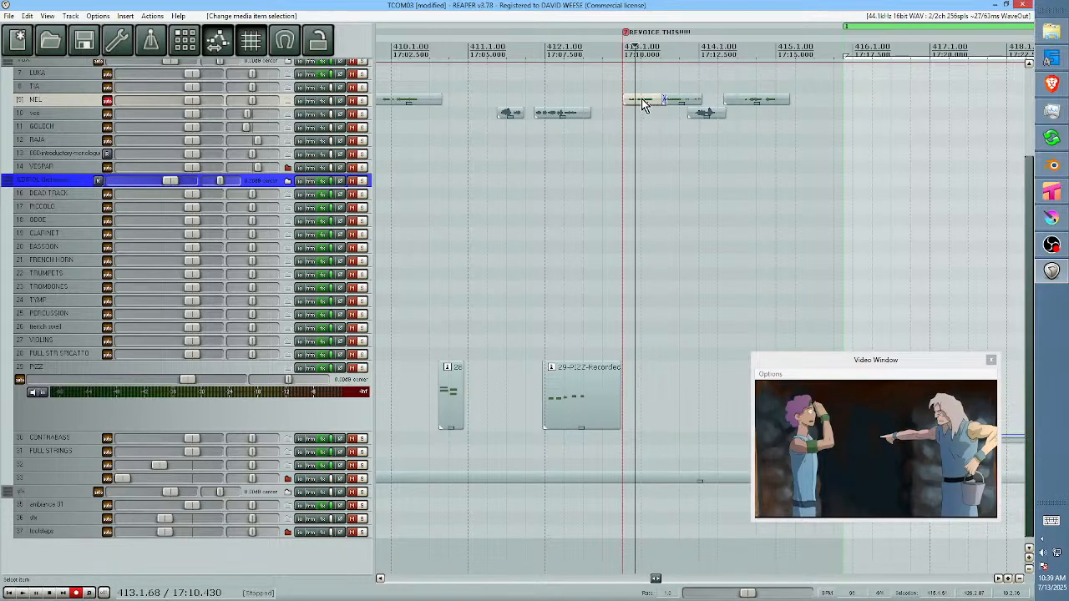
pyautogui.press('Delete')
pyautogui.click(667, 97)
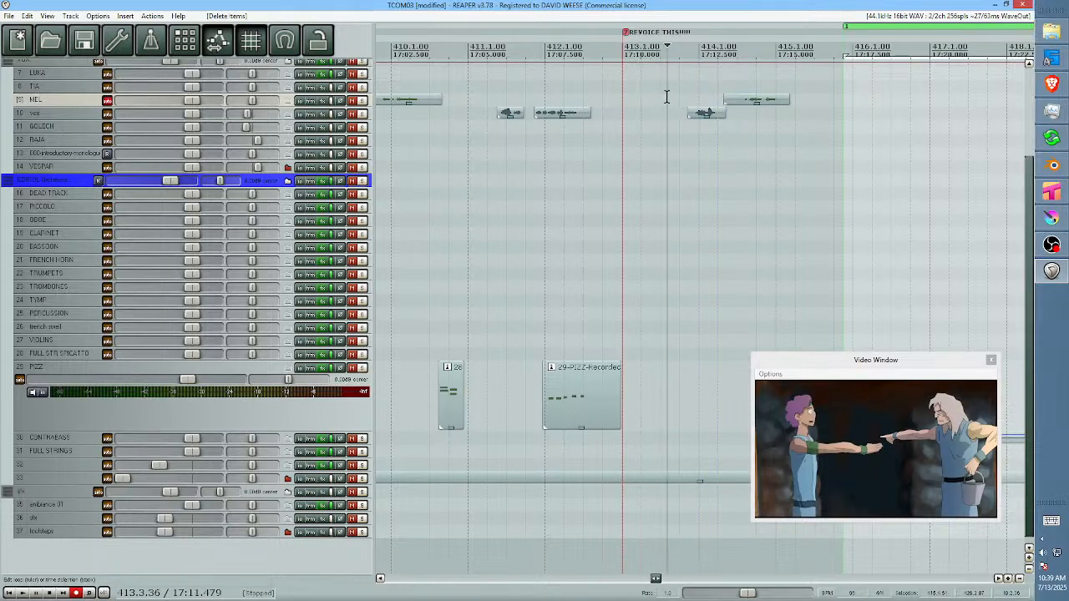
pyautogui.press('Delete')
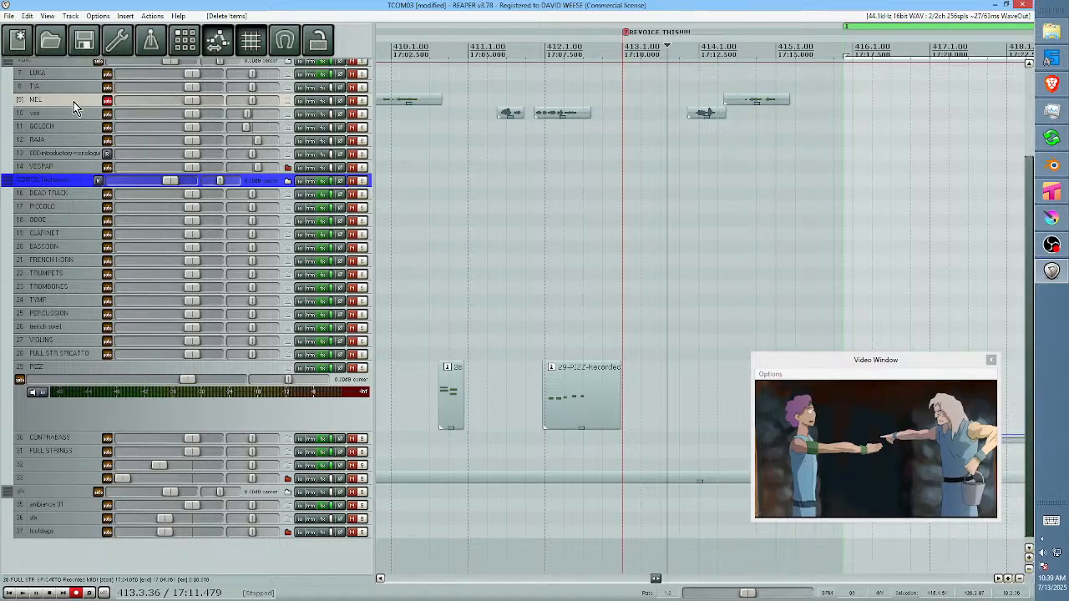
# Record a new vocal take on the MEL track, starting from about 412.4, just before the REVOICE THIS marker.
pyautogui.moveTo(67, 106); pyautogui.dragTo(89, 104)
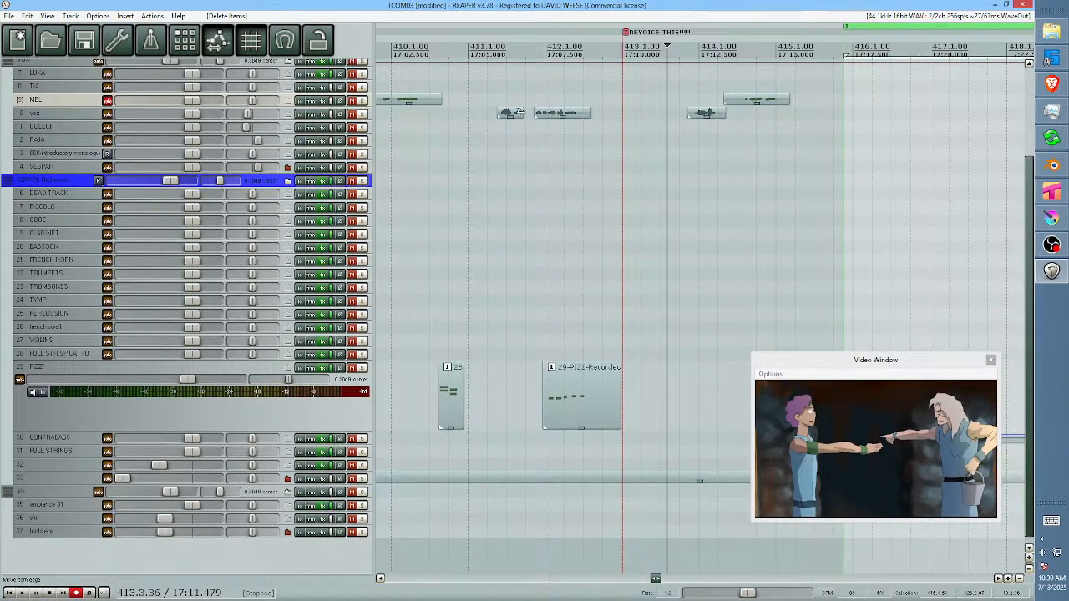
pyautogui.click(609, 50)
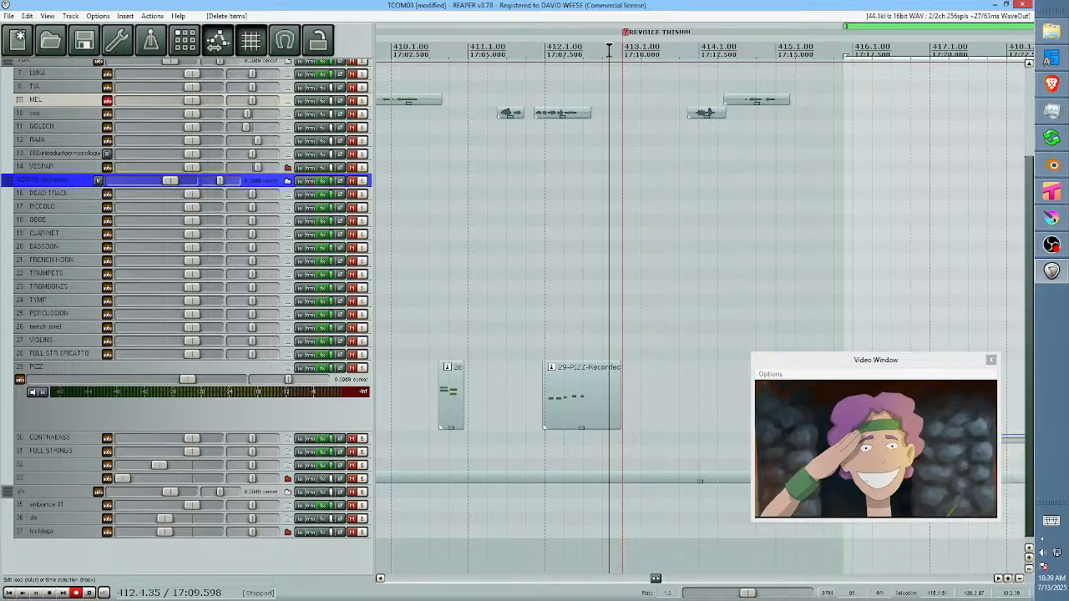
pyautogui.hotkey('ctrl', 'r')
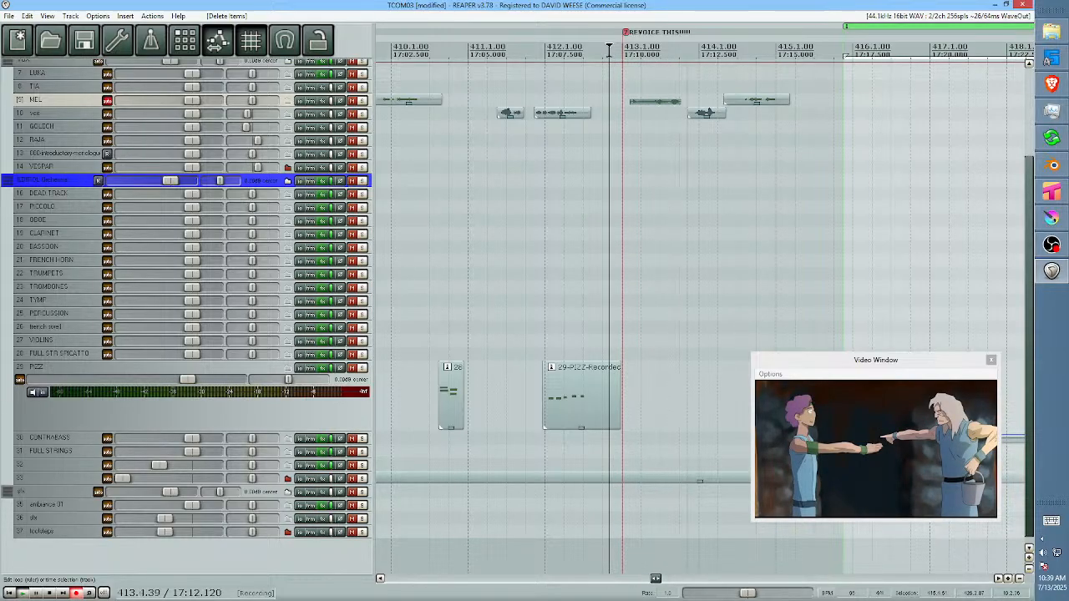
pyautogui.press('space')
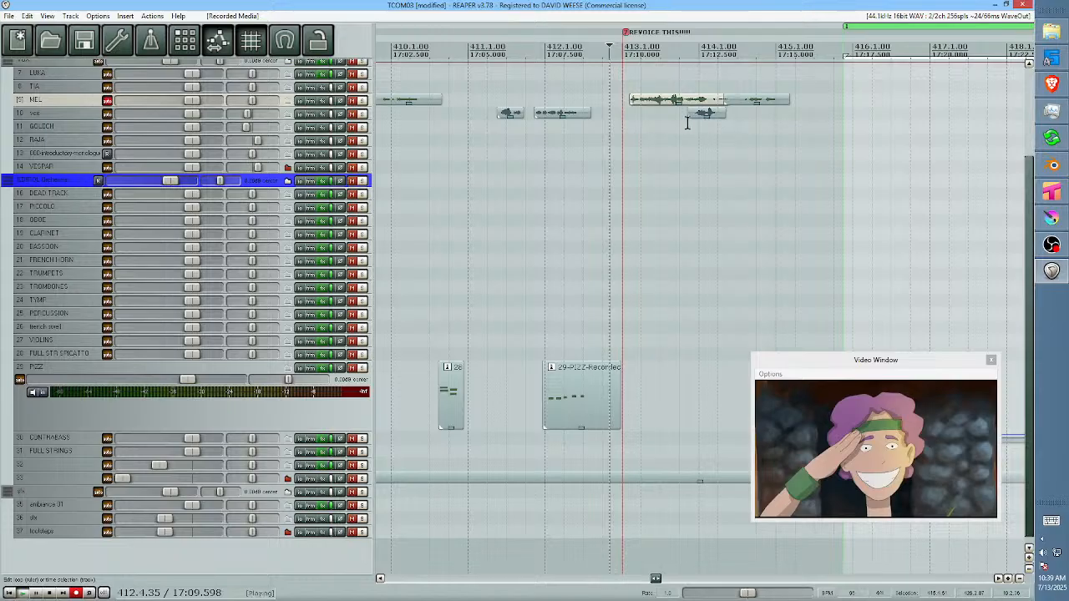
# Trim the end of the new MEL take back to about measure 414 and place it on the MEL track.
pyautogui.press('space')
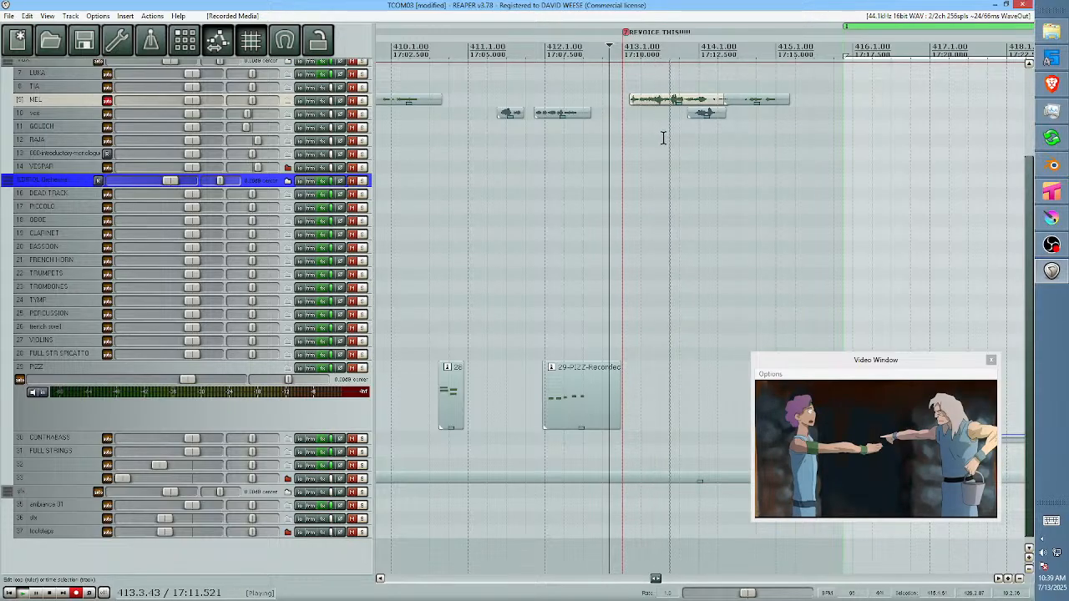
pyautogui.press('space')
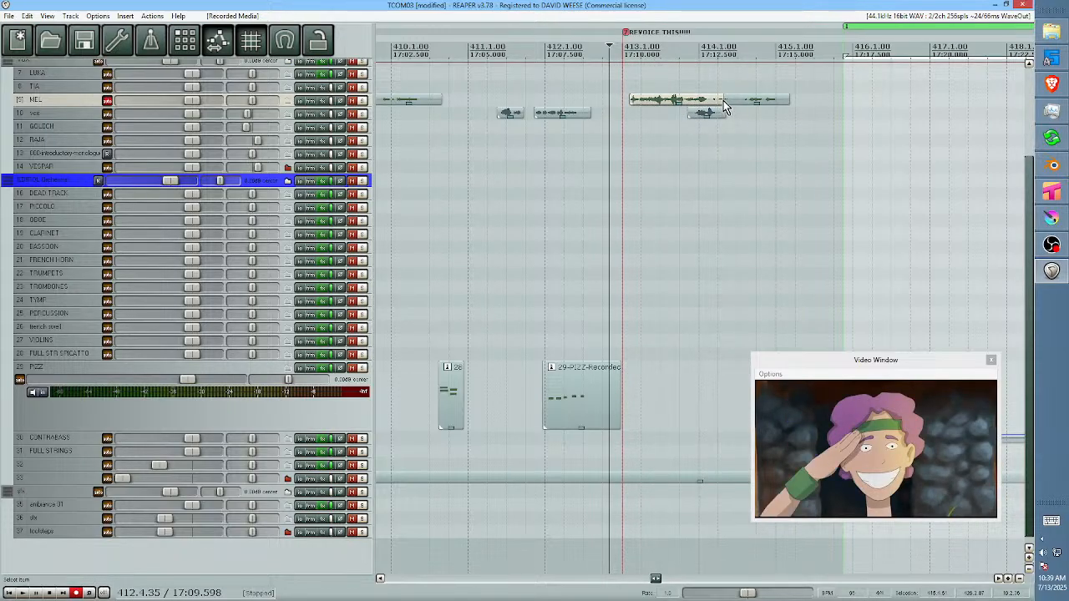
pyautogui.moveTo(709, 104); pyautogui.dragTo(662, 118)
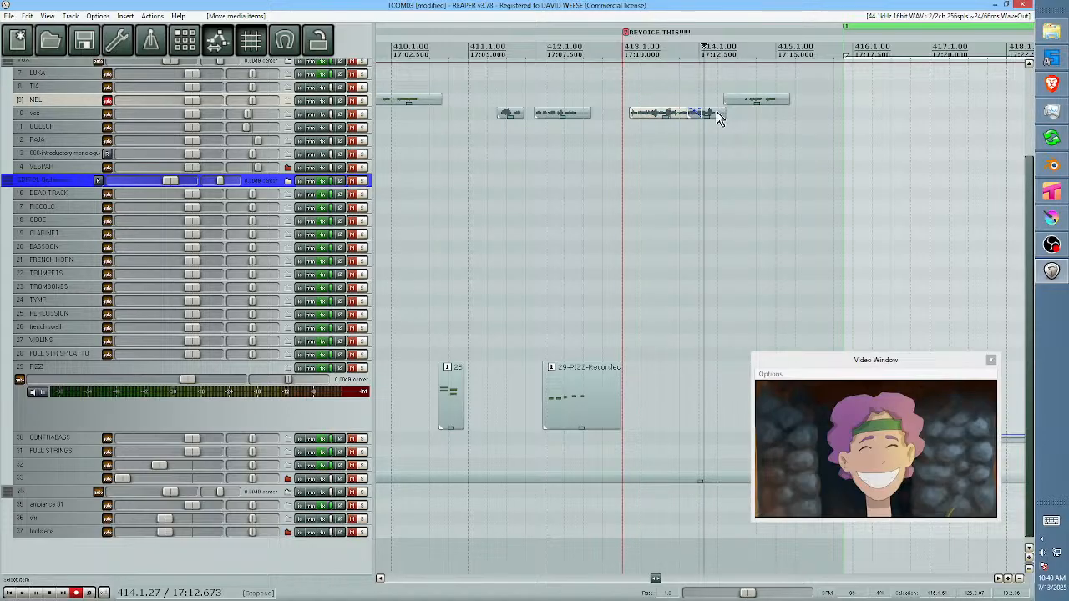
pyautogui.click(717, 116)
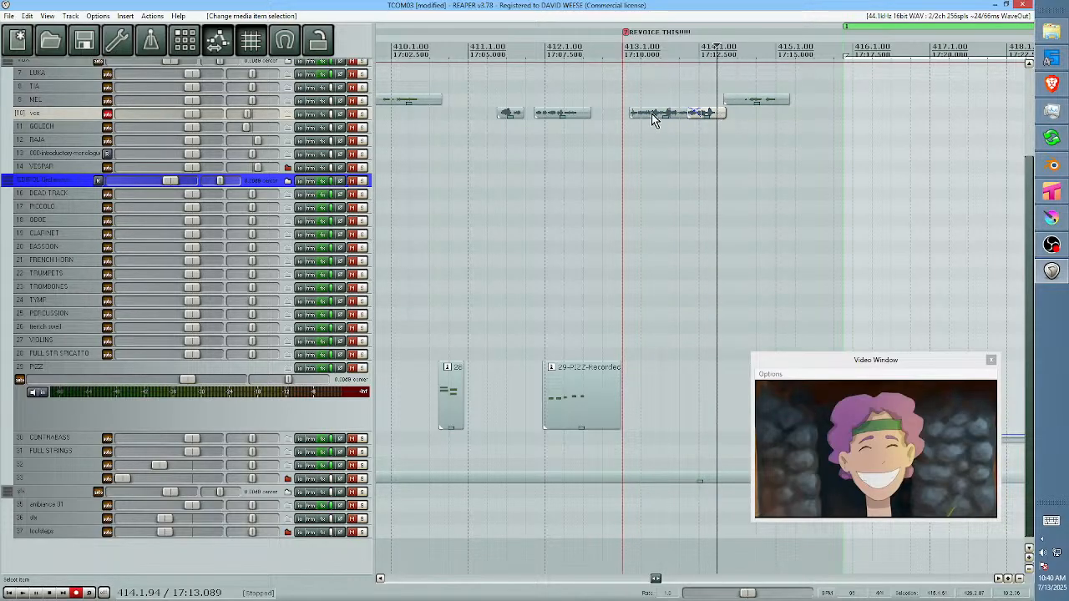
pyautogui.moveTo(653, 119); pyautogui.dragTo(653, 105)
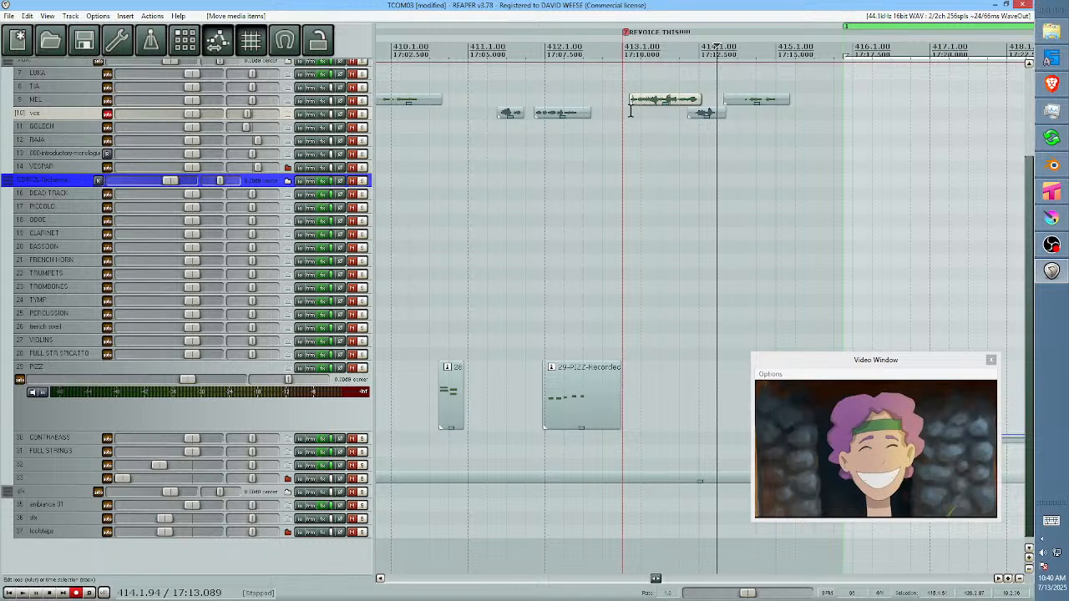
# Lower the item volume of the new MEL take and play it back against the video.
pyautogui.click(631, 111)
pyautogui.press('space')
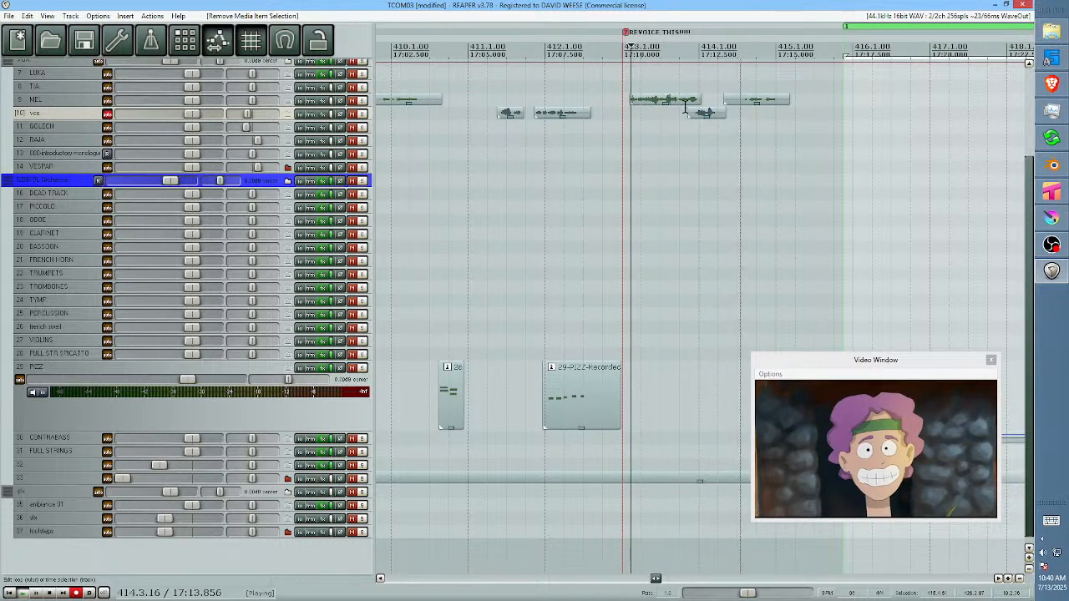
pyautogui.press('space')
pyautogui.moveTo(682, 94); pyautogui.dragTo(681, 98)
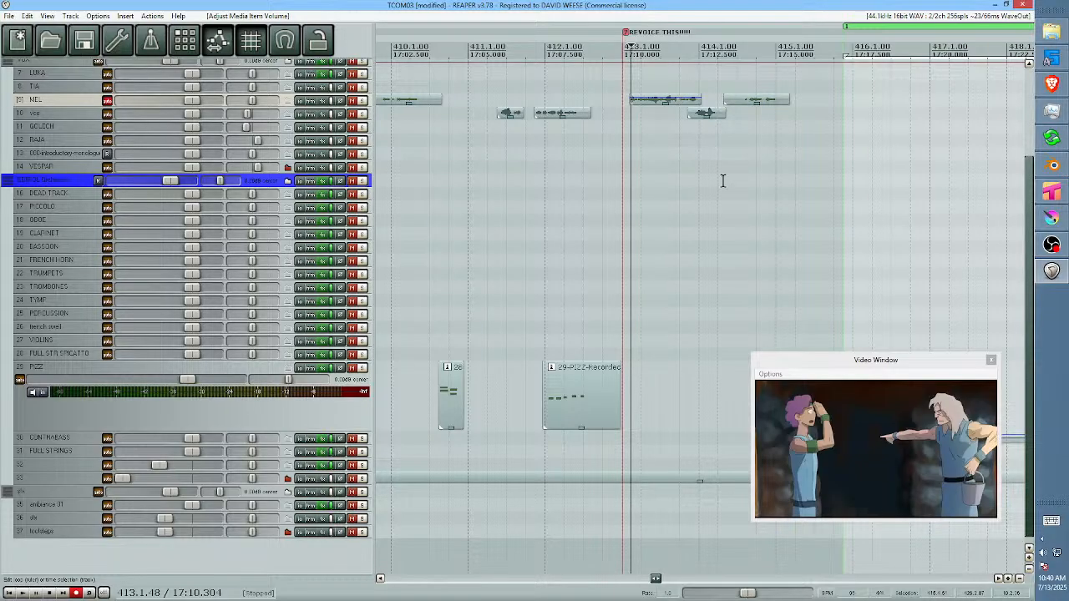
pyautogui.click(657, 178)
pyautogui.press('space')
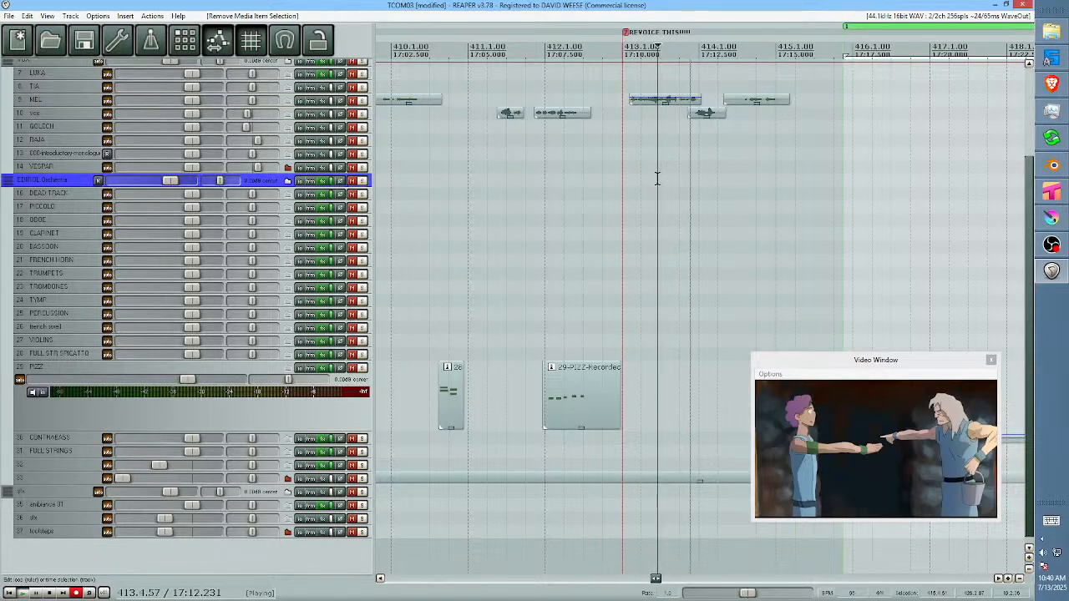
# Play the passage from about 410.2, and trim the end of the PIZZ clip at measure 412 back to about 412.3.
pyautogui.press('space')
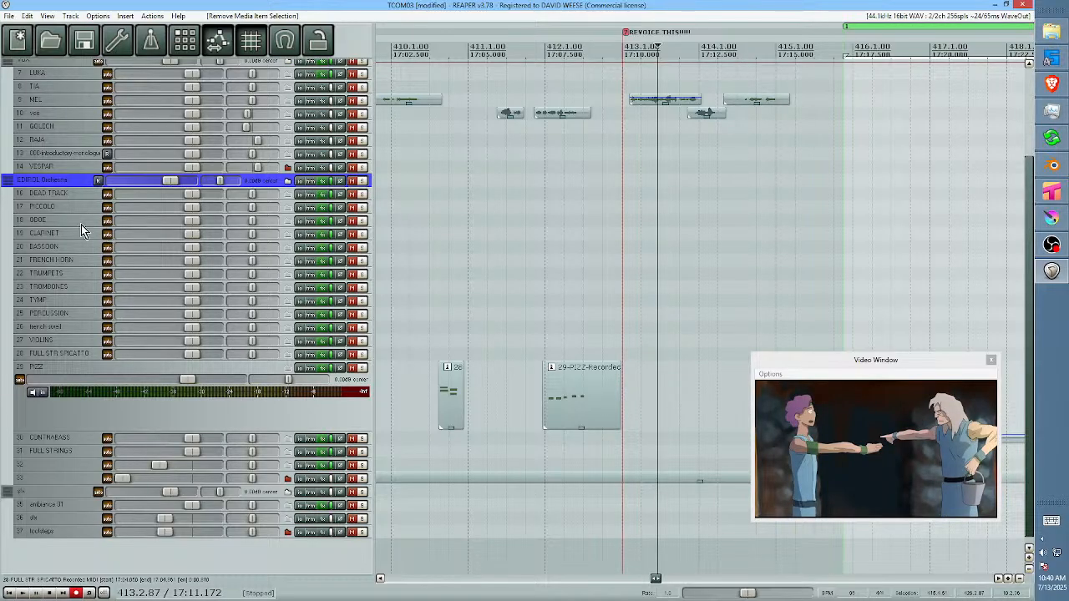
pyautogui.click(73, 260)
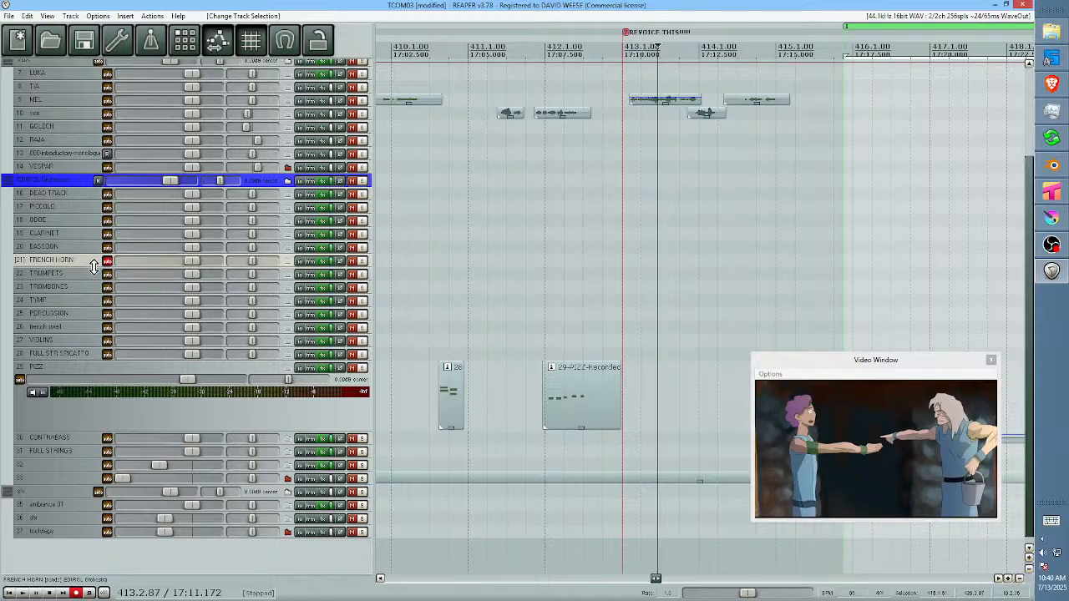
pyautogui.click(427, 394)
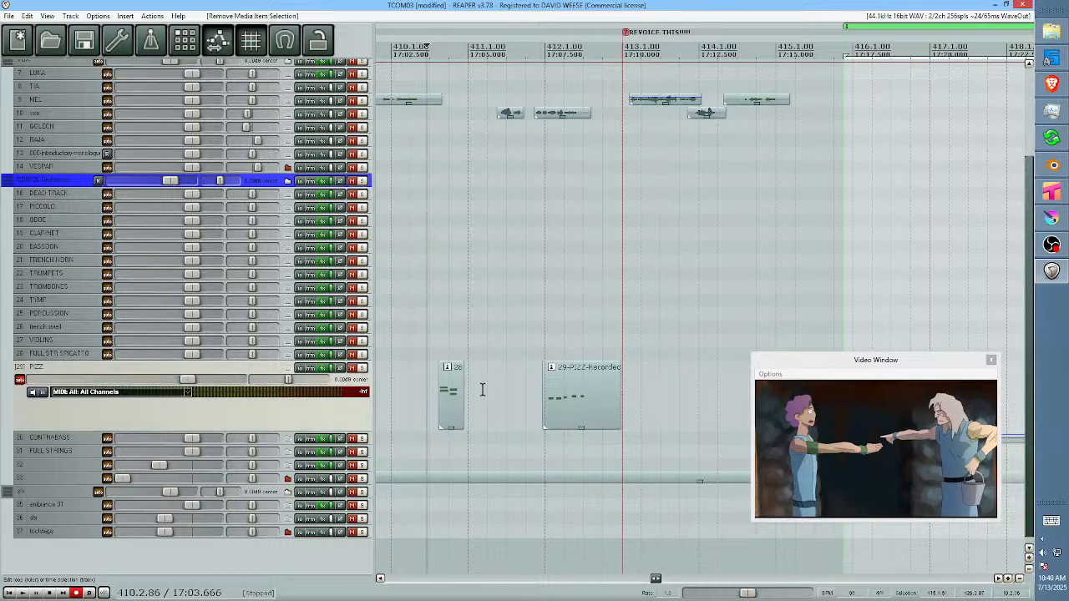
pyautogui.press('space')
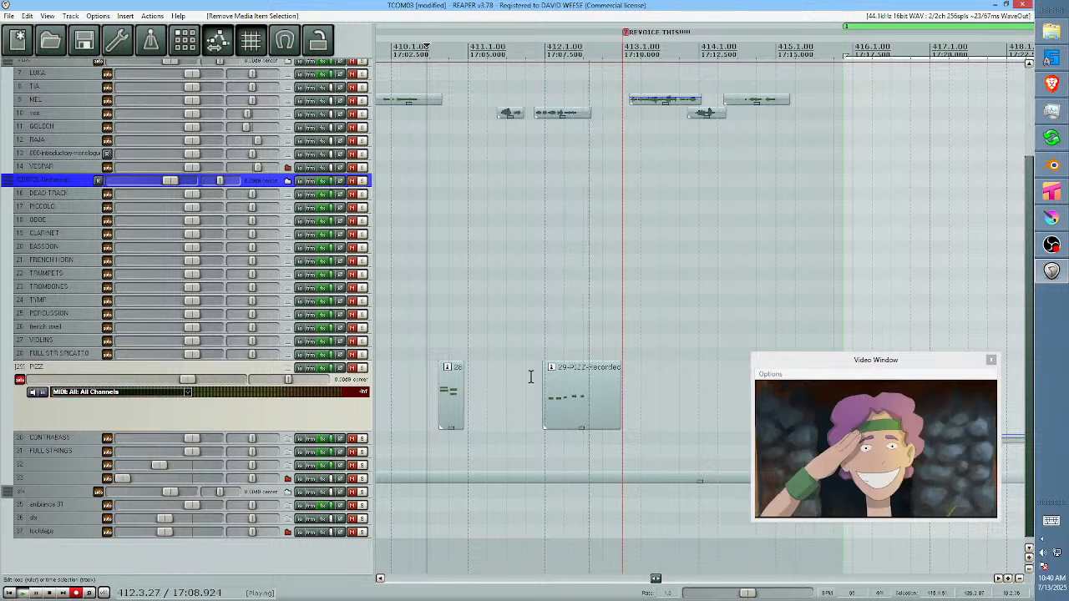
pyautogui.press('space')
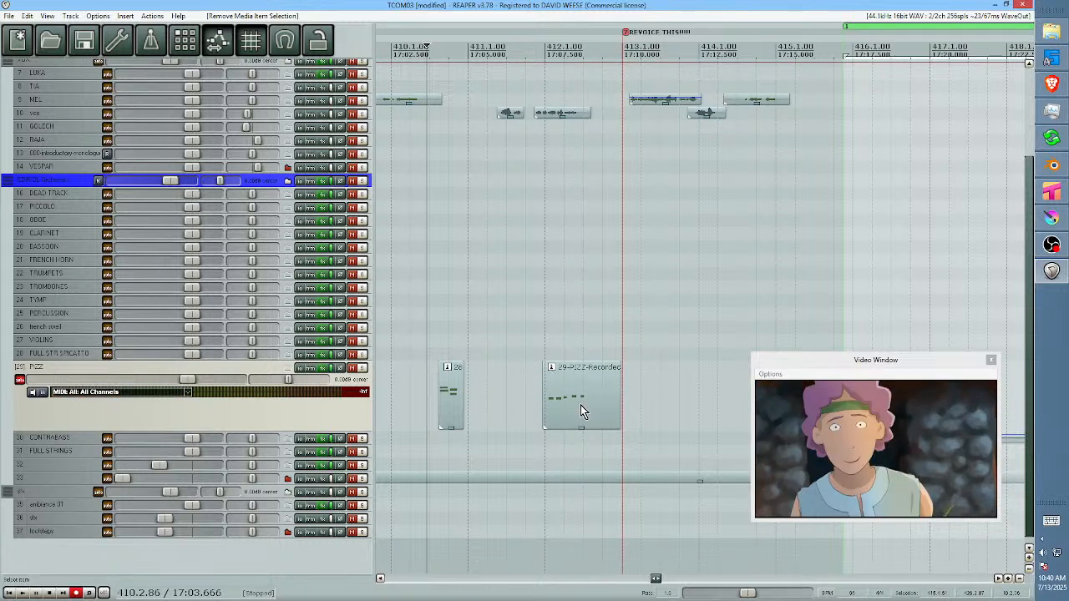
pyautogui.moveTo(615, 409); pyautogui.dragTo(586, 410)
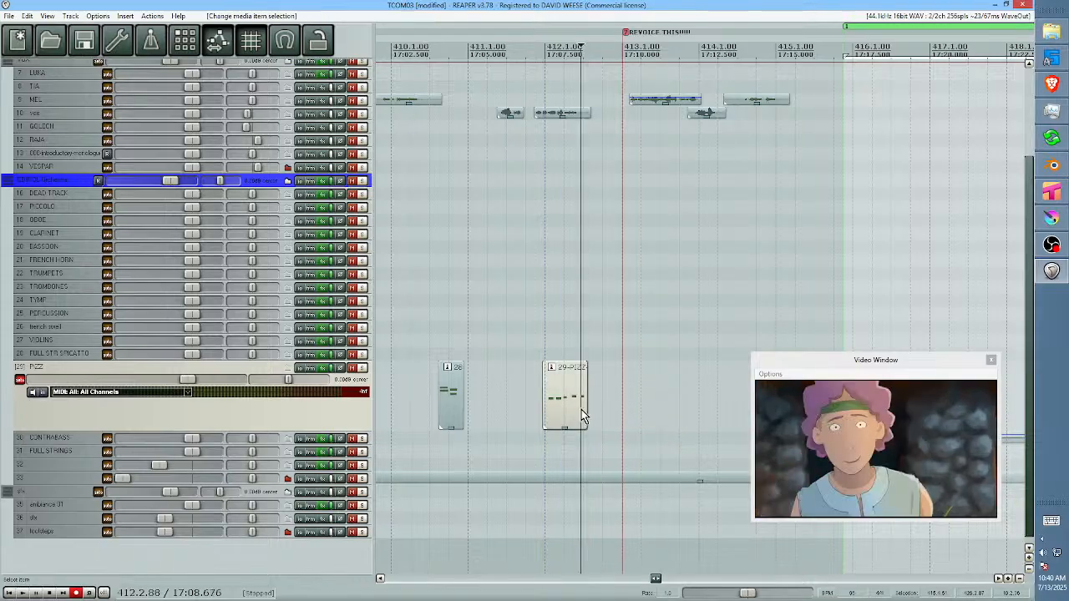
# Examine the notes of the PIZZ clip at measure 412 in the MIDI editor, auditioning each pitch of the rising phrase.
pyautogui.doubleClick(582, 409)
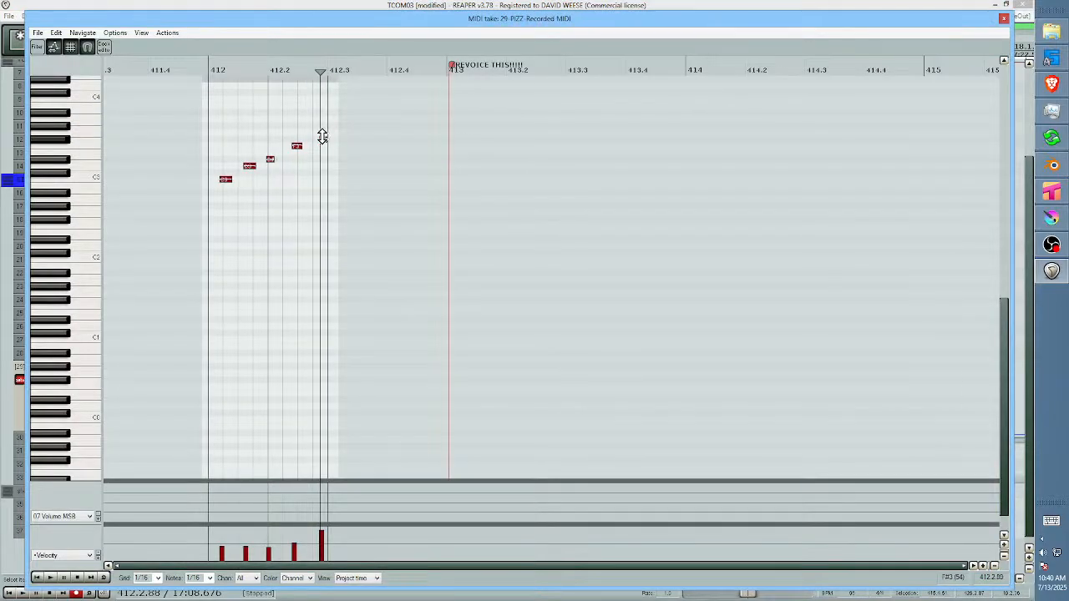
pyautogui.click(324, 140)
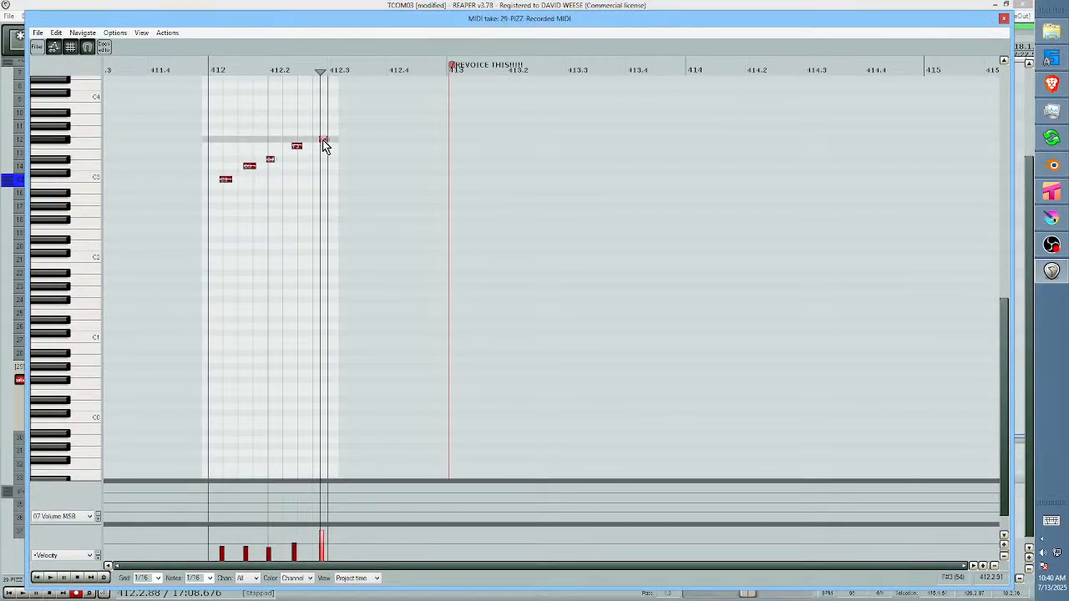
pyautogui.click(225, 181)
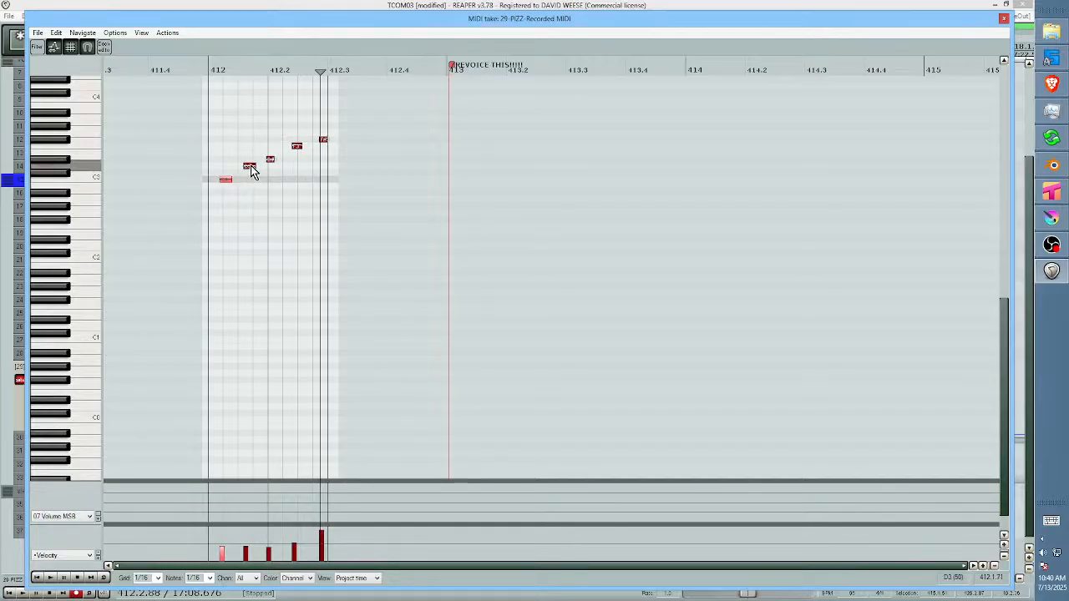
pyautogui.click(249, 167)
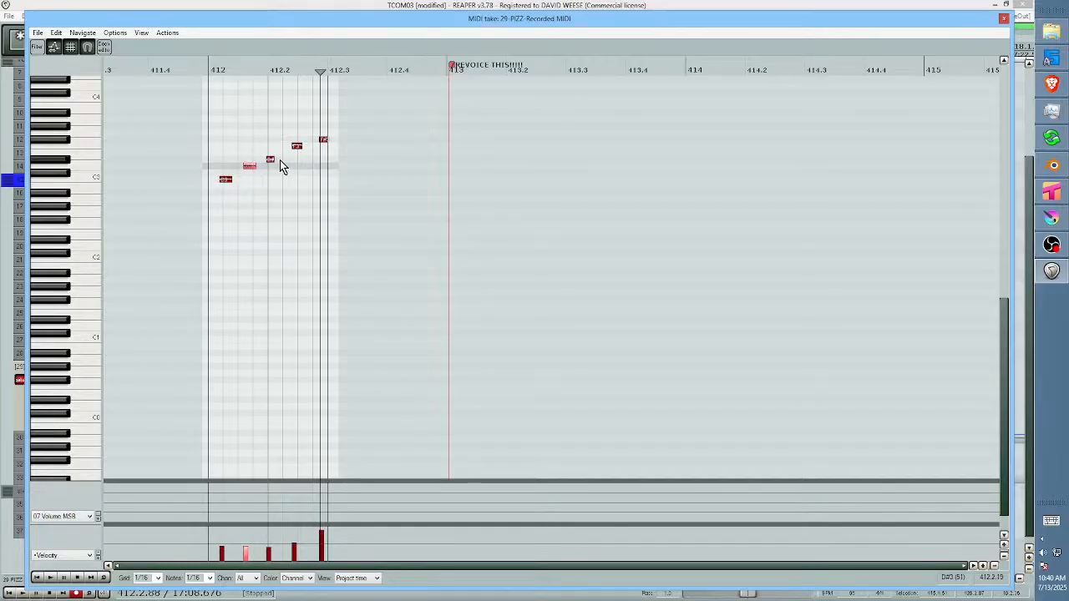
pyautogui.click(273, 159)
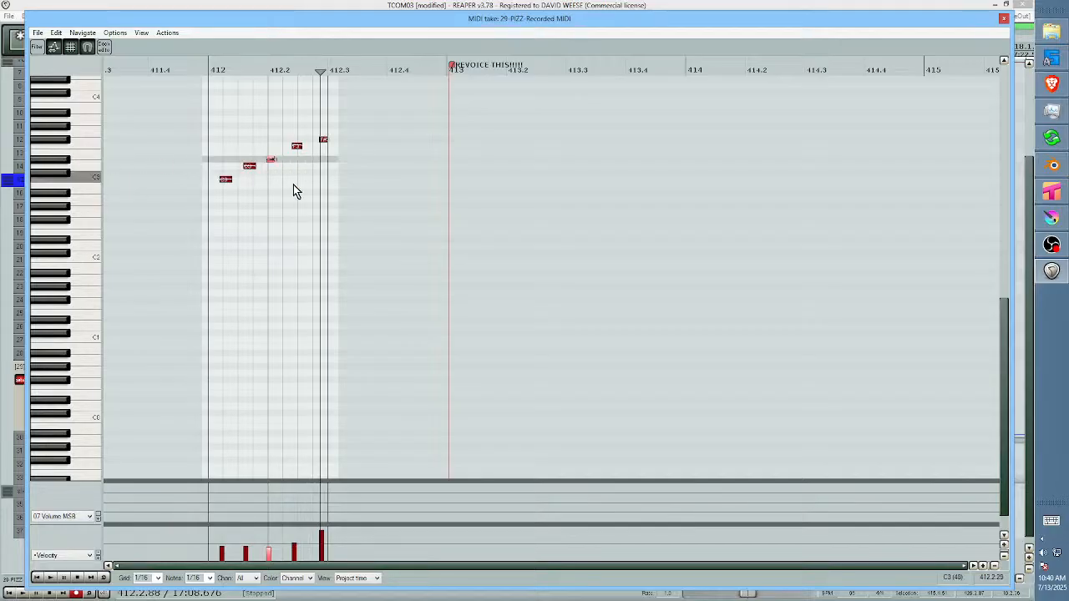
pyautogui.scroll(3, 258, 206)
pyautogui.scroll(2, 258, 213)
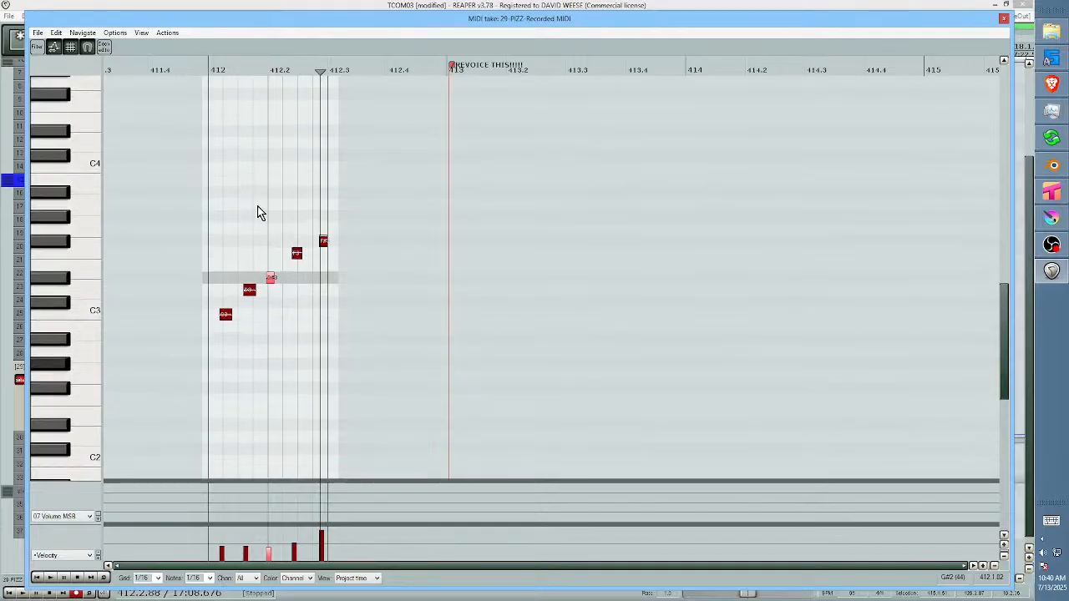
pyautogui.scroll(3, 255, 228)
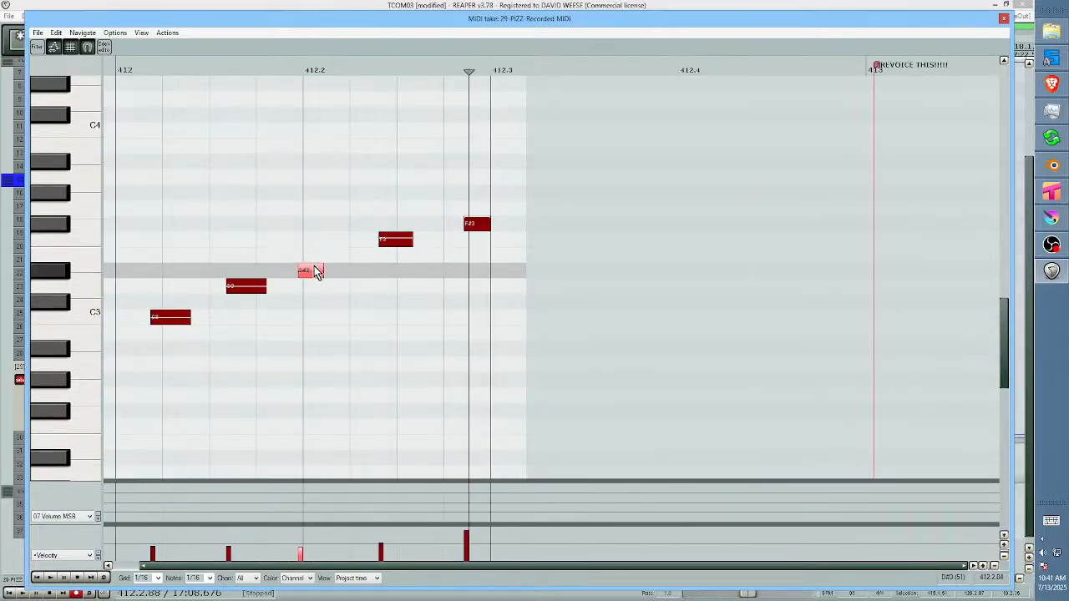
pyautogui.click(401, 245)
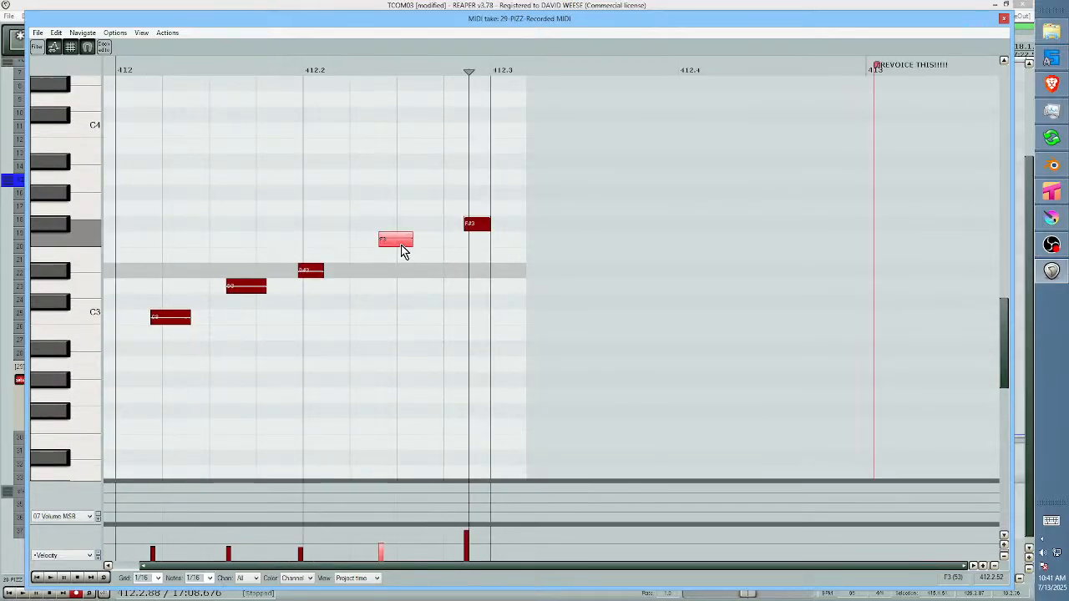
pyautogui.click(480, 229)
pyautogui.scroll(-3, 585, 243)
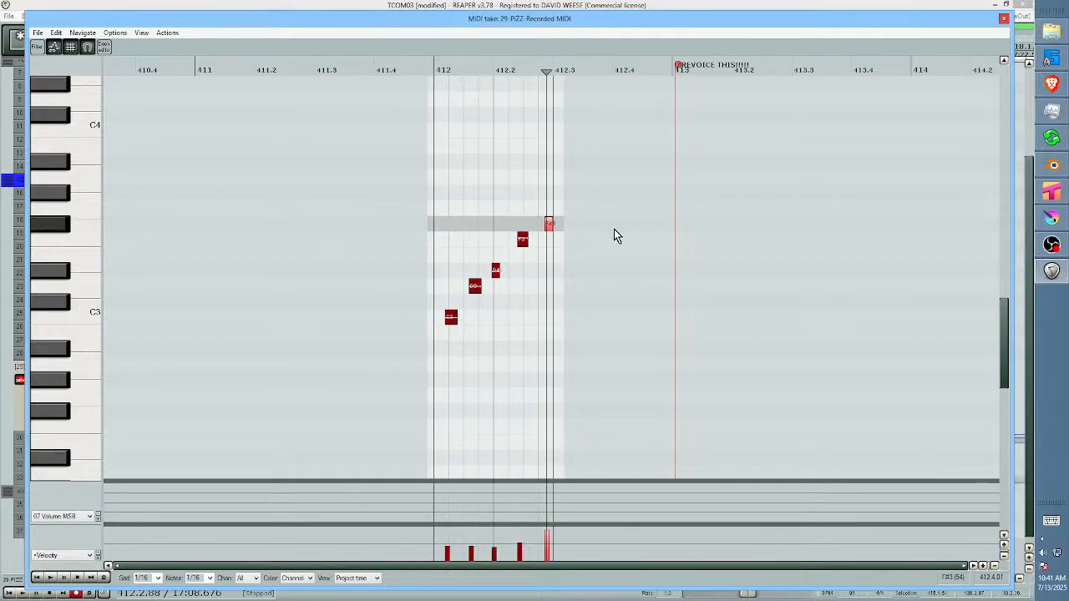
pyautogui.press('Escape')
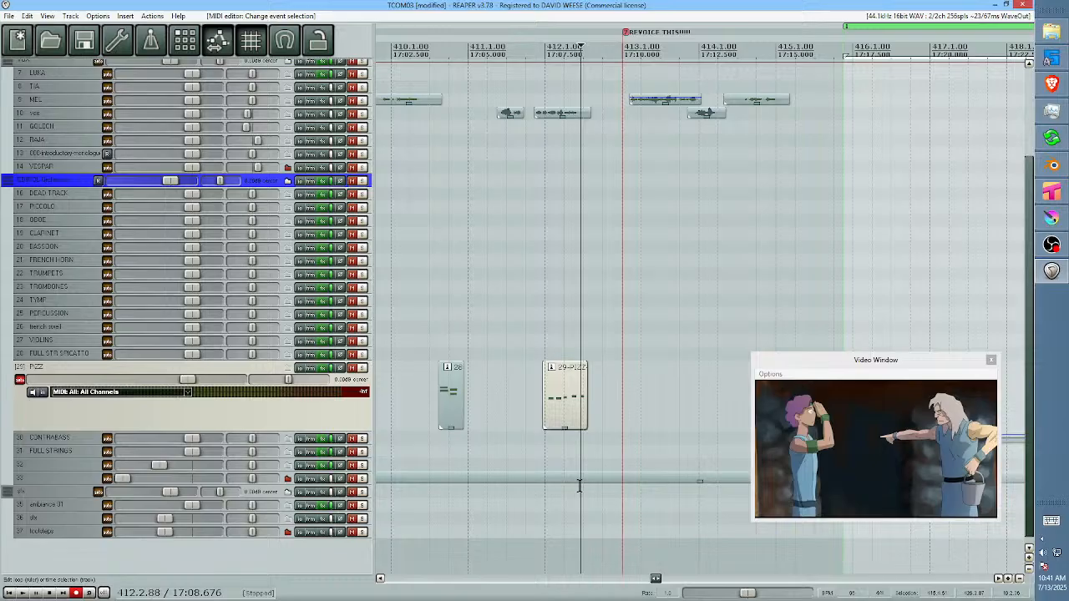
# Play back the trimmed PIZZ clip against the video from just before measure 412.
pyautogui.click(540, 401)
pyautogui.press('space')
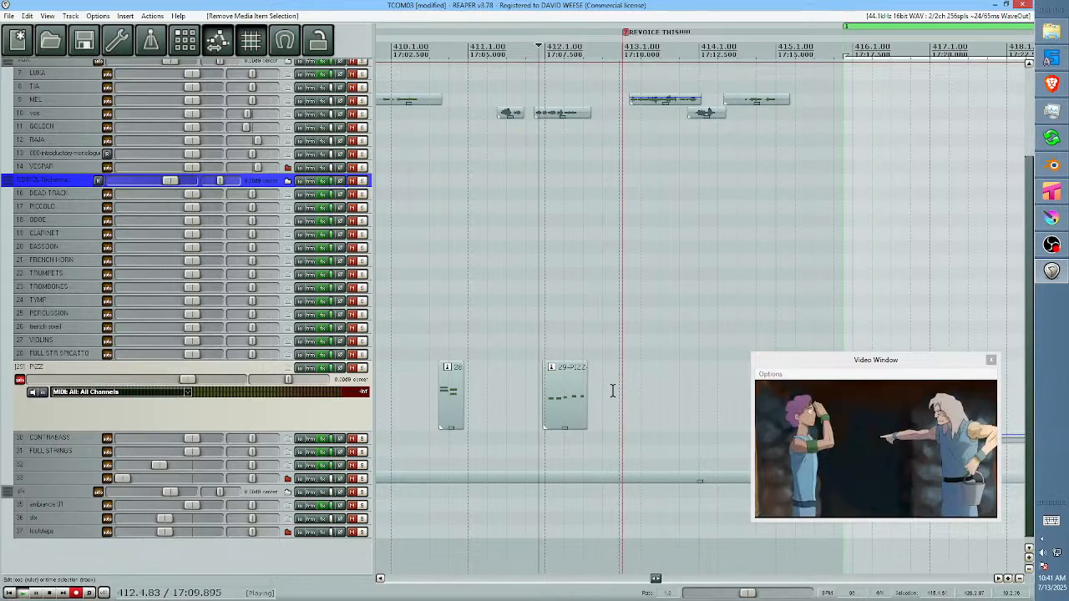
pyautogui.press('space')
pyautogui.scroll(3, 625, 299)
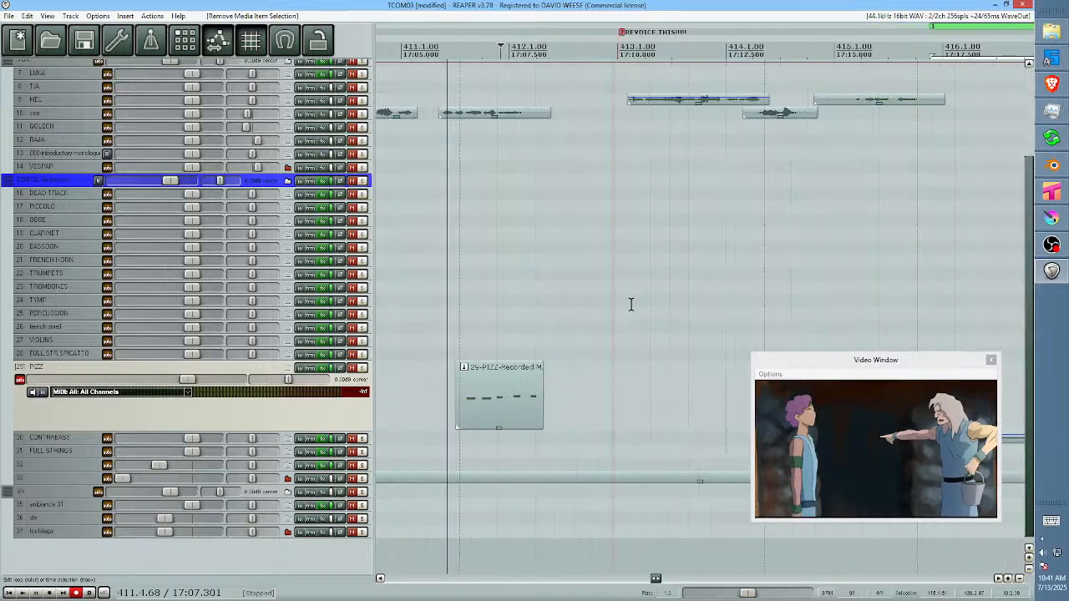
# Try out the TRUMPETS and OBOE tracks for the next phrase, and arm the BASSOON track for recording.
pyautogui.click(75, 275)
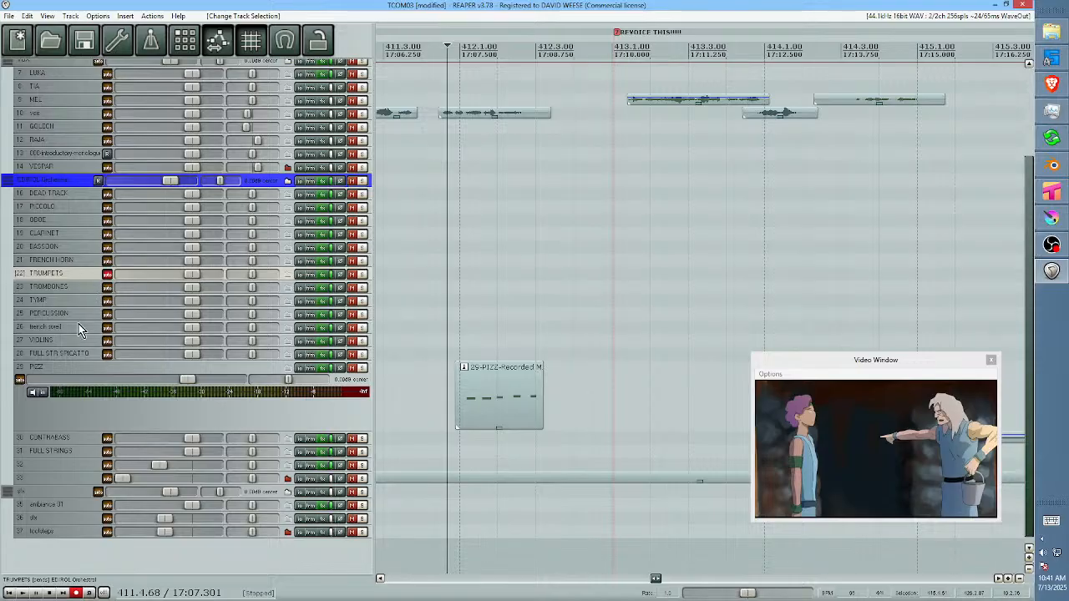
pyautogui.click(71, 221)
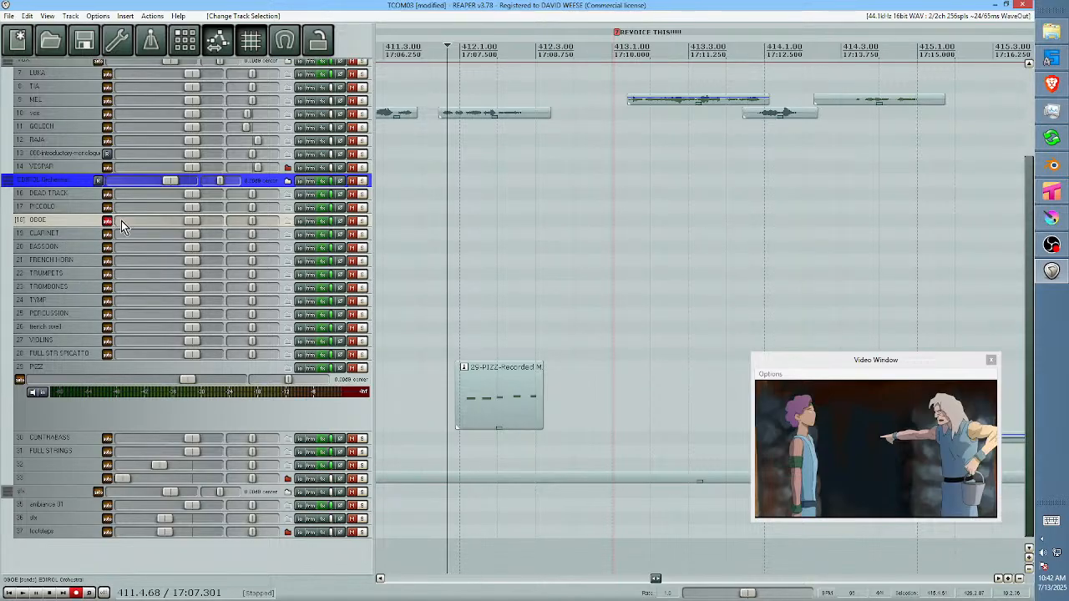
pyautogui.click(62, 247)
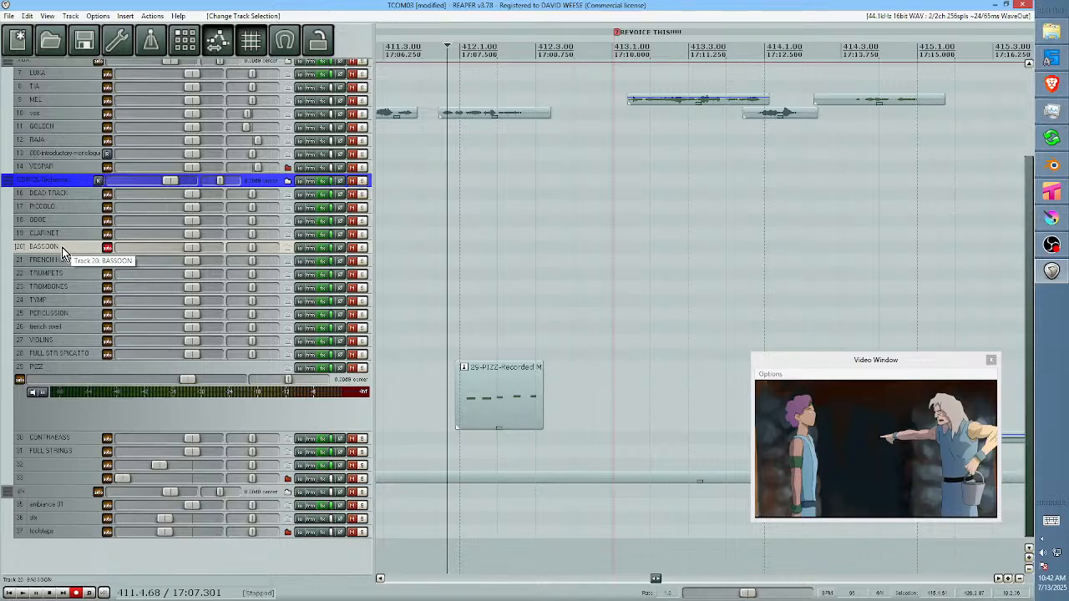
pyautogui.hotkey('ctrl', 'r')
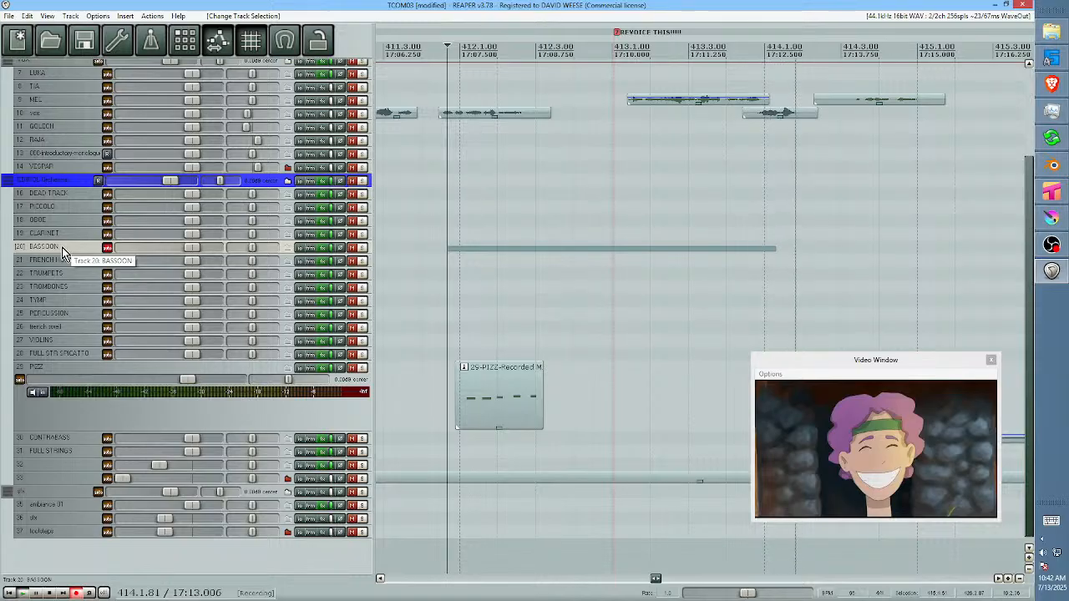
pyautogui.press('space')
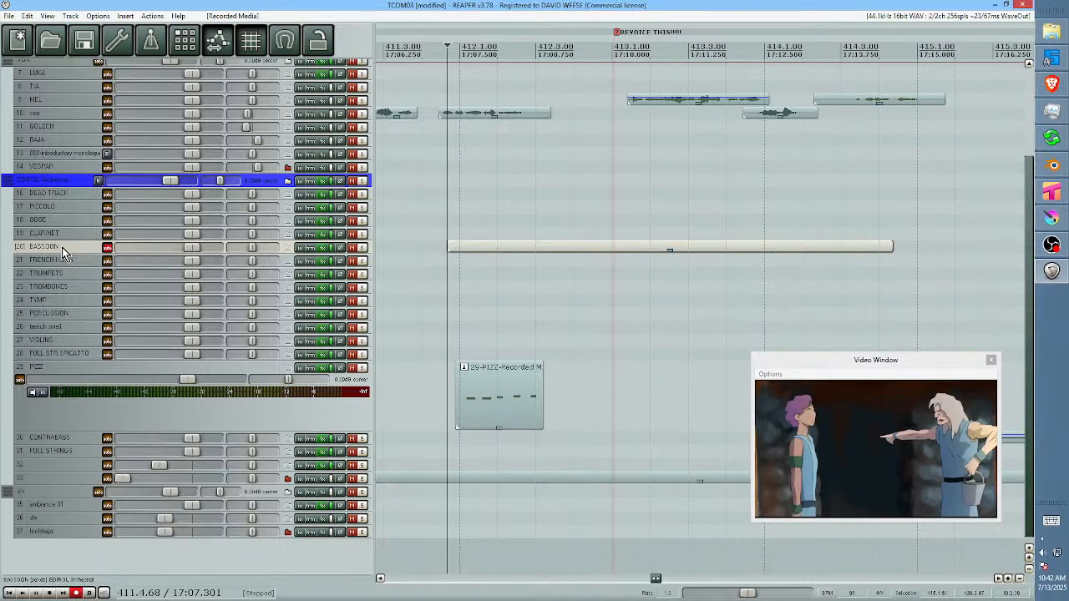
pyautogui.hotkey('ctrl', 'z')
# Record a bassoon part following the PIZZ phrase, starting from about 412.3 and ending just before measure 414.
pyautogui.click(527, 224)
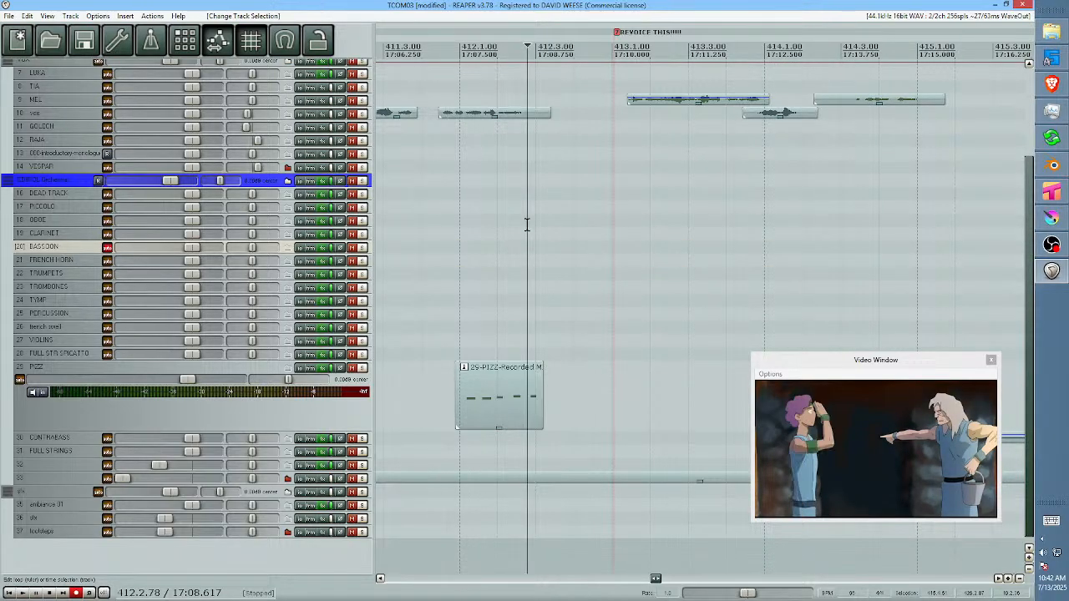
pyautogui.hotkey('ctrl', 'r')
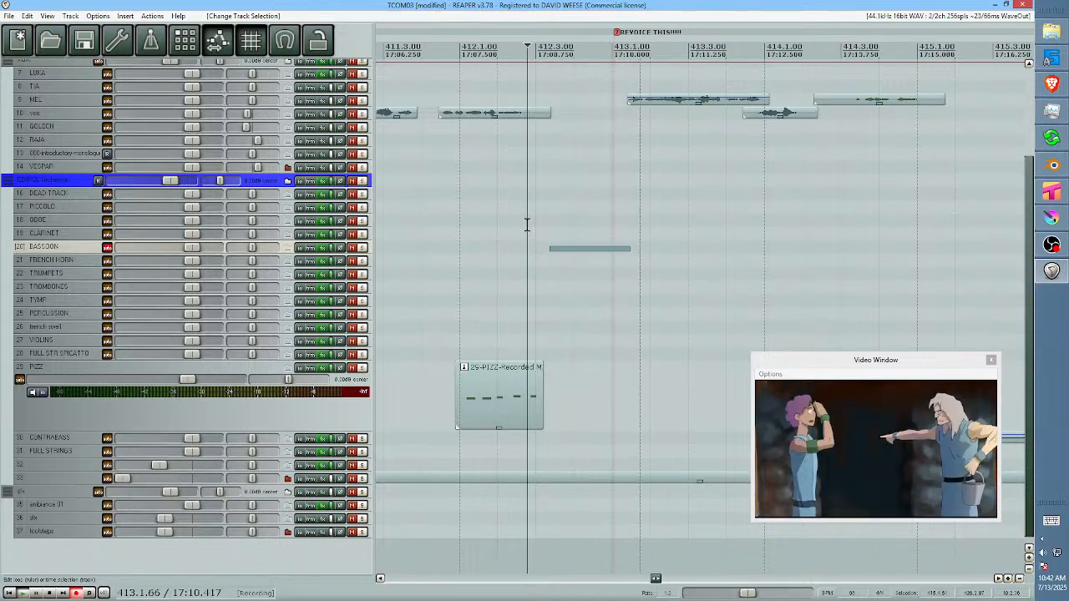
pyautogui.press('space')
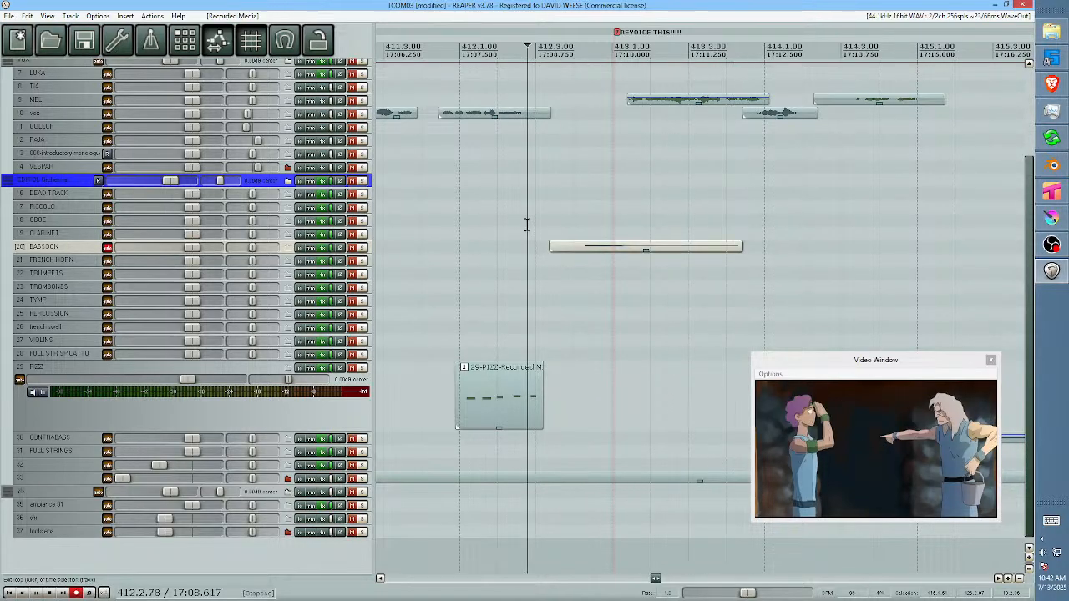
# Trim the start of the new BASSOON clip to about 412.4 and play it back against the video from measure 412.
pyautogui.click(446, 299)
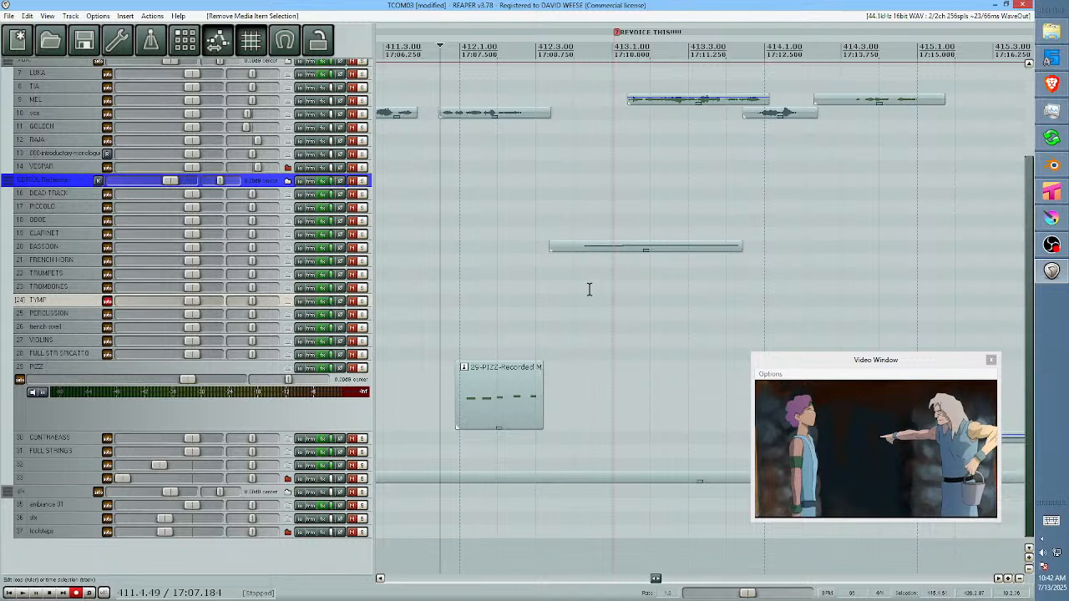
pyautogui.click(575, 265)
pyautogui.moveTo(549, 249); pyautogui.dragTo(582, 250)
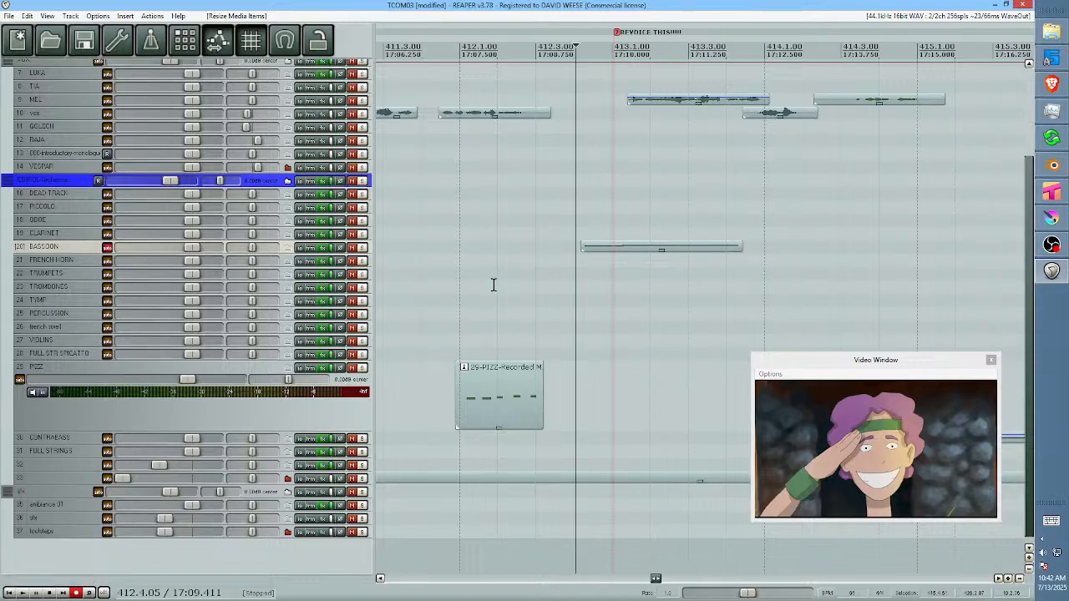
pyautogui.click(463, 276)
pyautogui.press('space')
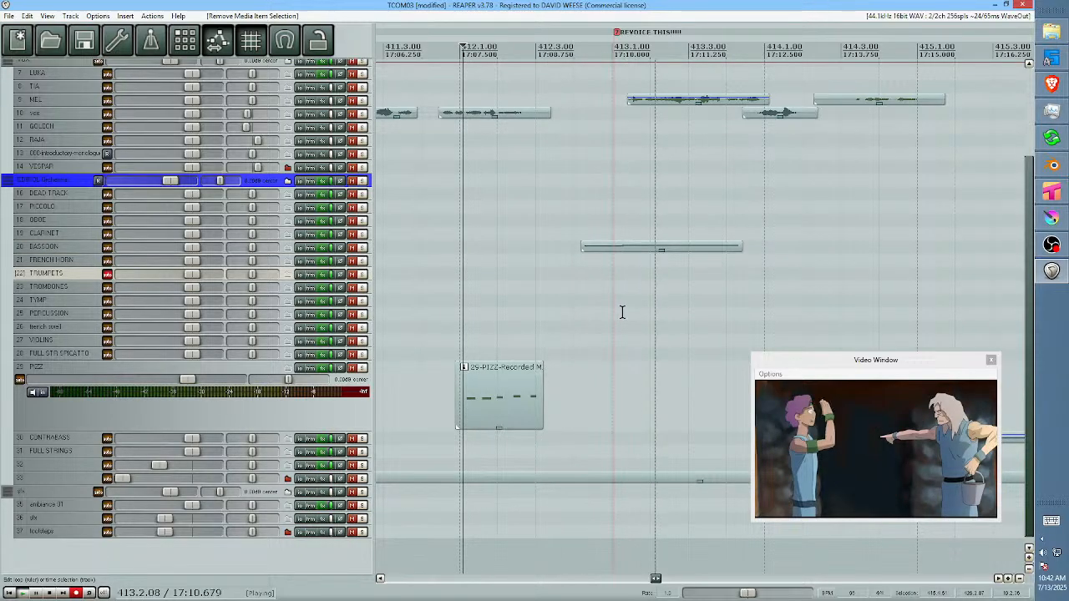
pyautogui.press('space')
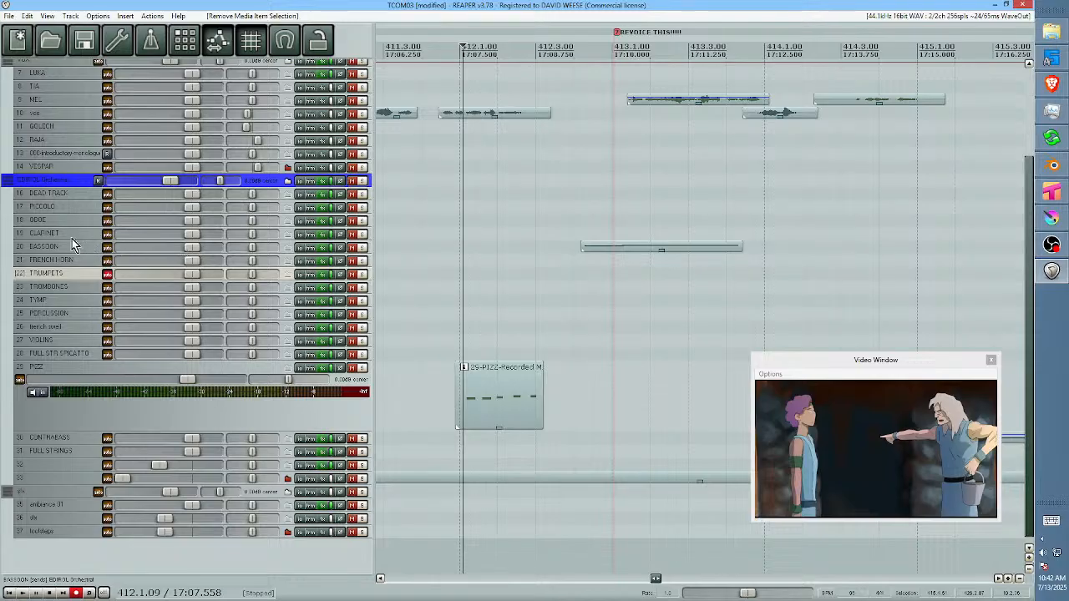
# Rehearse the passage from measure 412 and record a FRENCH HORN part from about 412.4 to about 413.3.
pyautogui.click(63, 264)
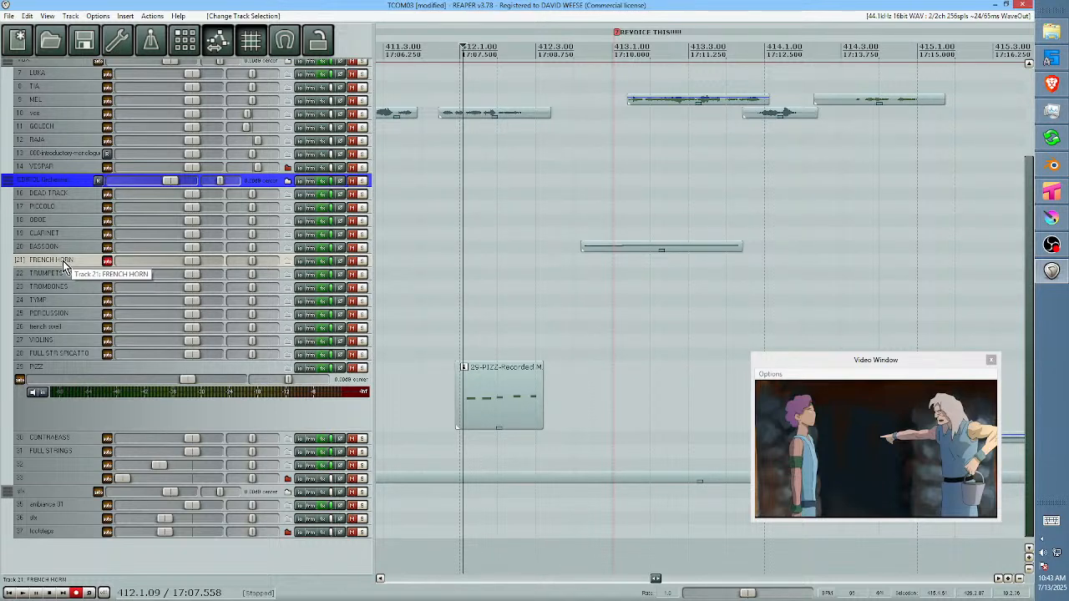
pyautogui.press('space')
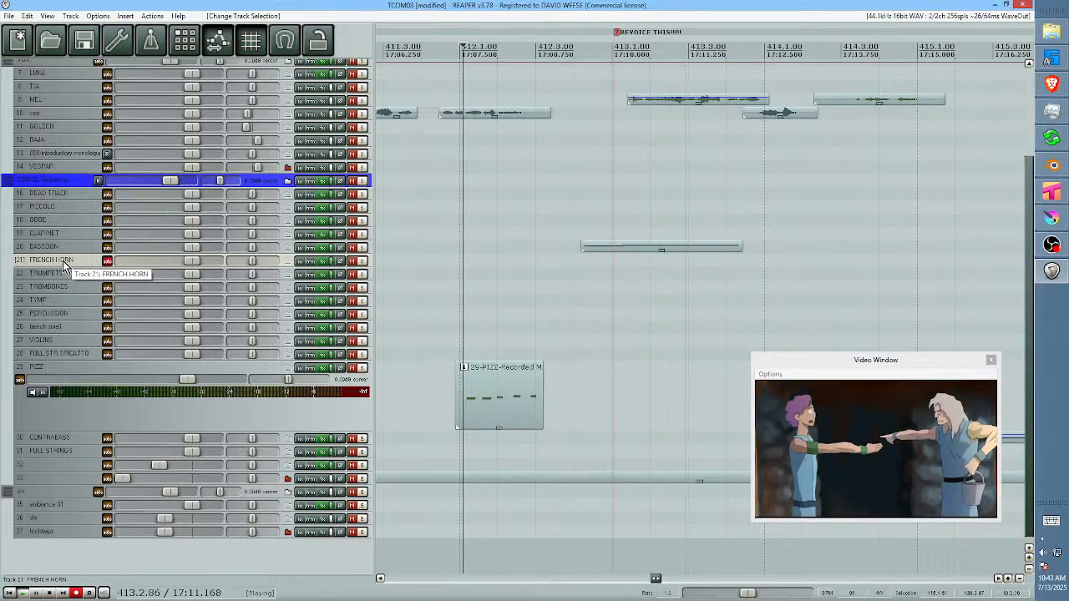
pyautogui.press('space')
pyautogui.press('space')
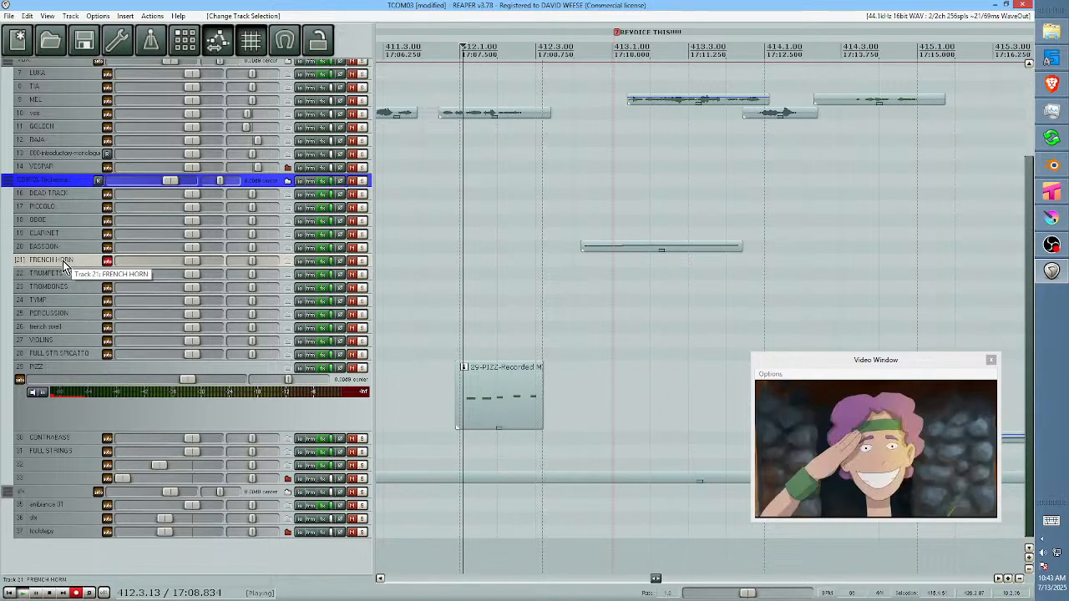
pyautogui.hotkey('ctrl', 'r')
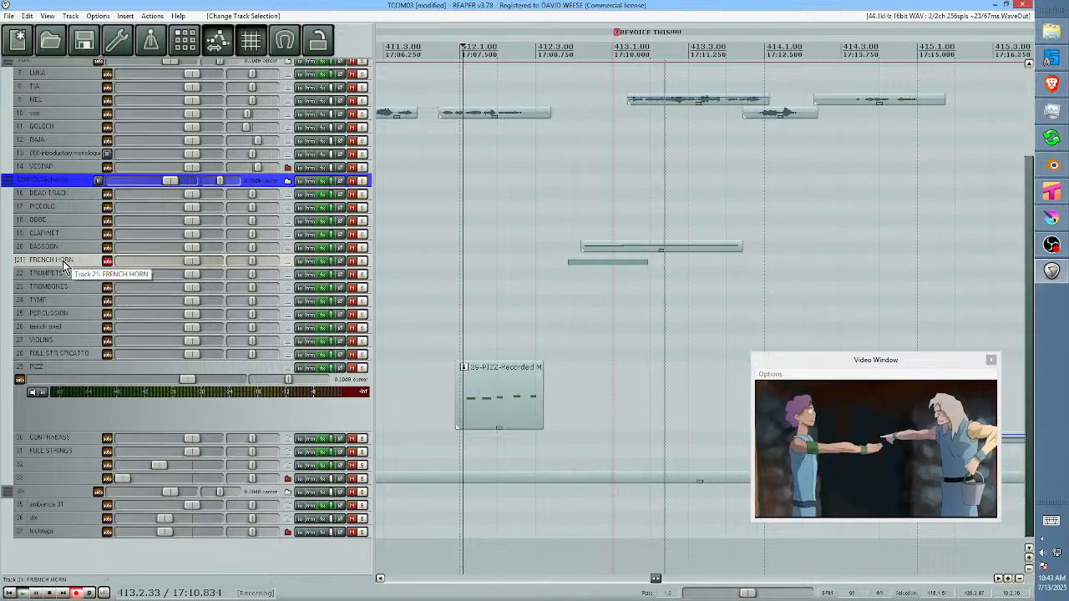
pyautogui.press('space')
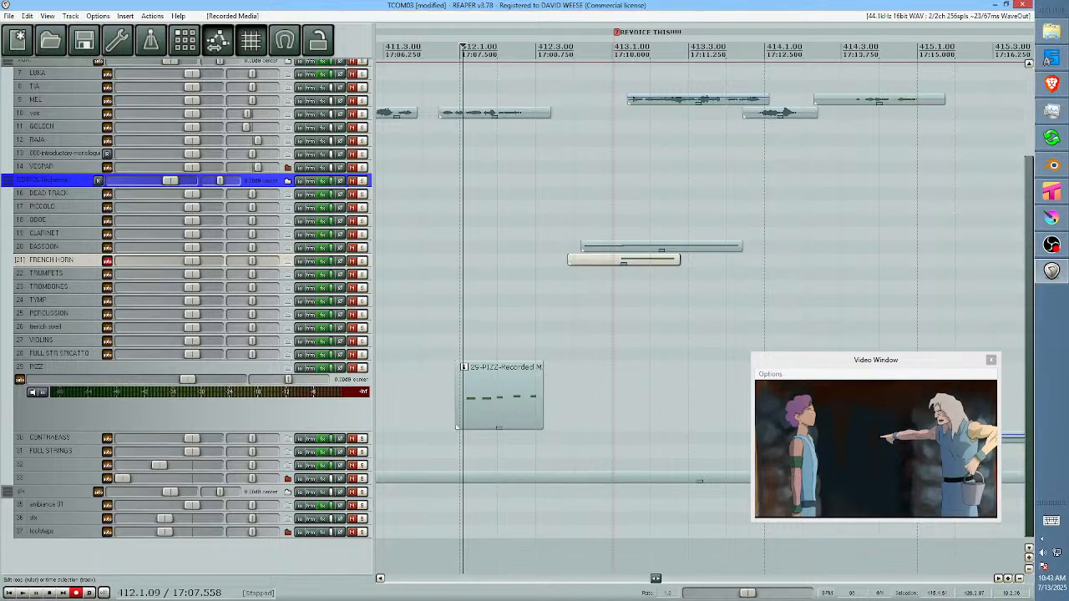
# Play back the passage from measure 412 and trim the BASSOON and FRENCH HORN clips to end together at about 413.2.7.
pyautogui.press('space')
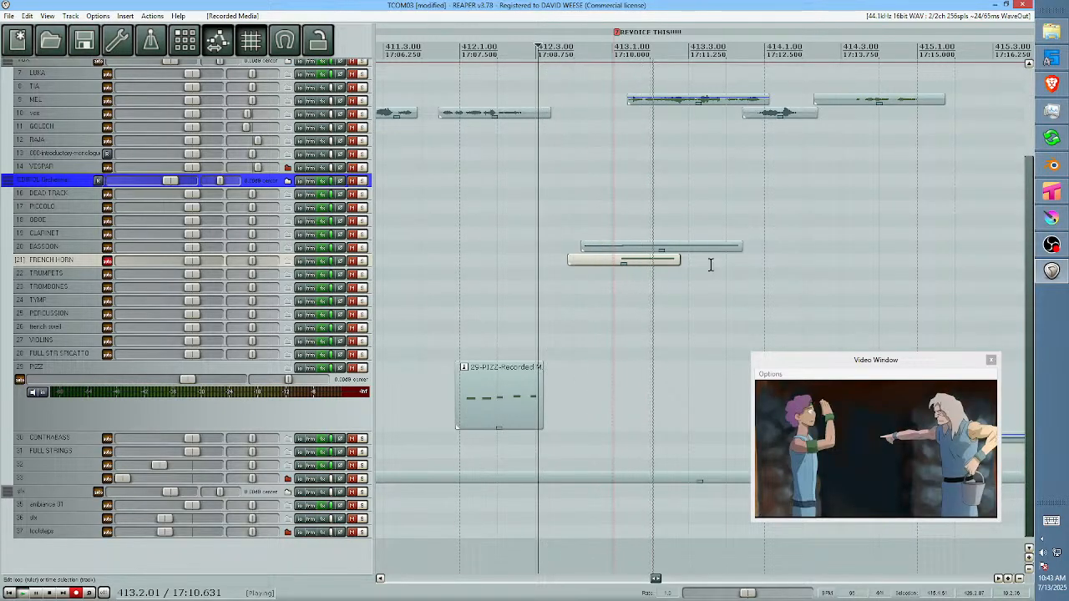
pyautogui.press('space')
pyautogui.moveTo(742, 248); pyautogui.dragTo(676, 260)
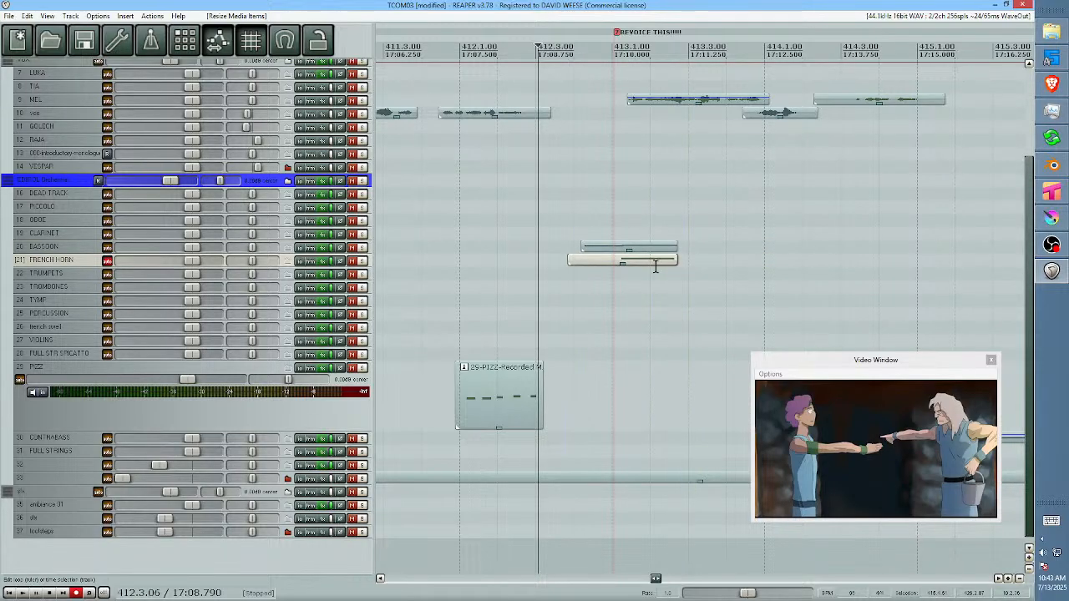
# Arm the TROMBONES track and record a part starting from about 412.3 and ending at about 414.3.9.
pyautogui.click(54, 285)
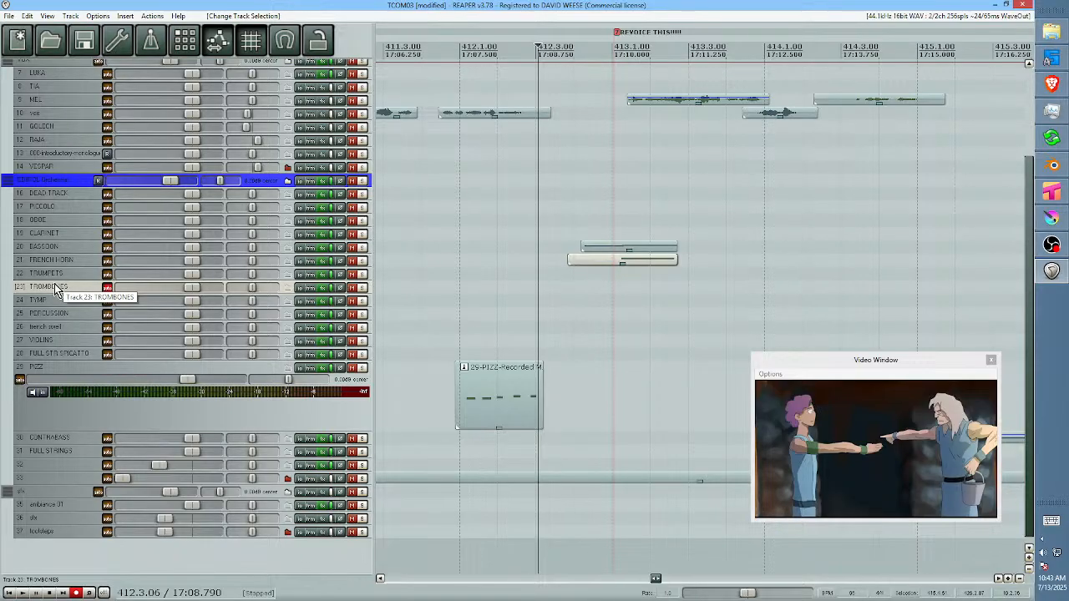
pyautogui.hotkey('ctrl', 'r')
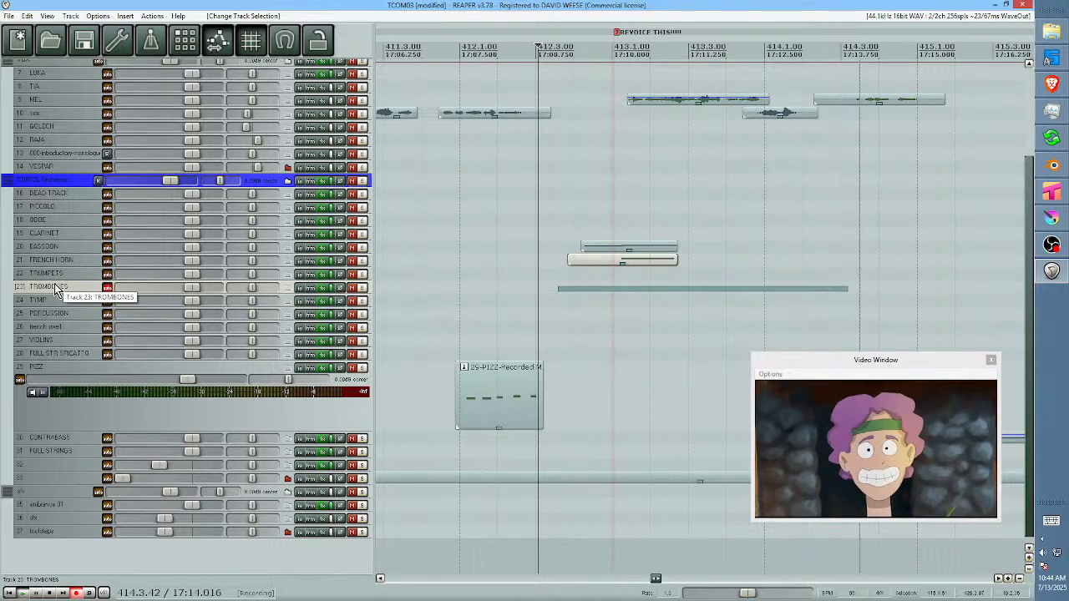
pyautogui.press('space')
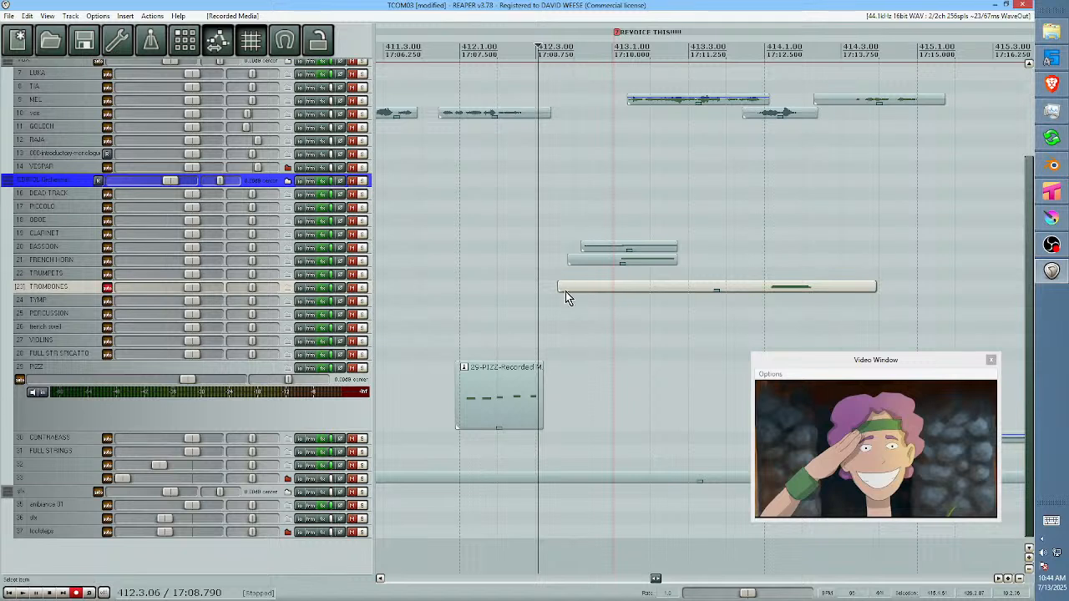
# Trim the TROMBONES clip to run from about 414.1 to 414.2.3, play it against the video and fine-tune its placement.
pyautogui.moveTo(564, 288); pyautogui.dragTo(770, 287)
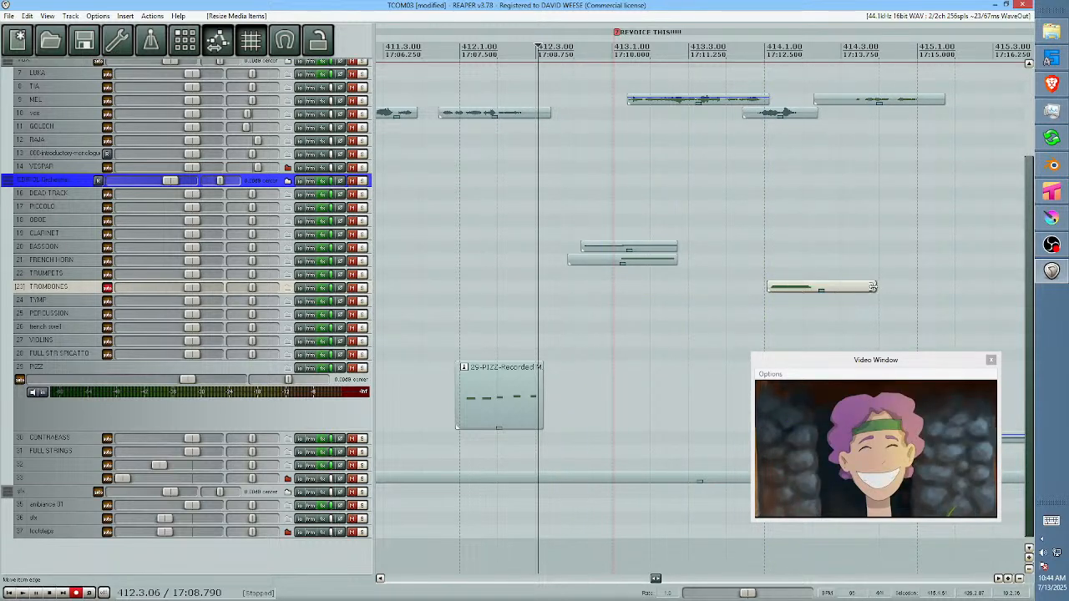
pyautogui.moveTo(873, 288); pyautogui.dragTo(817, 289)
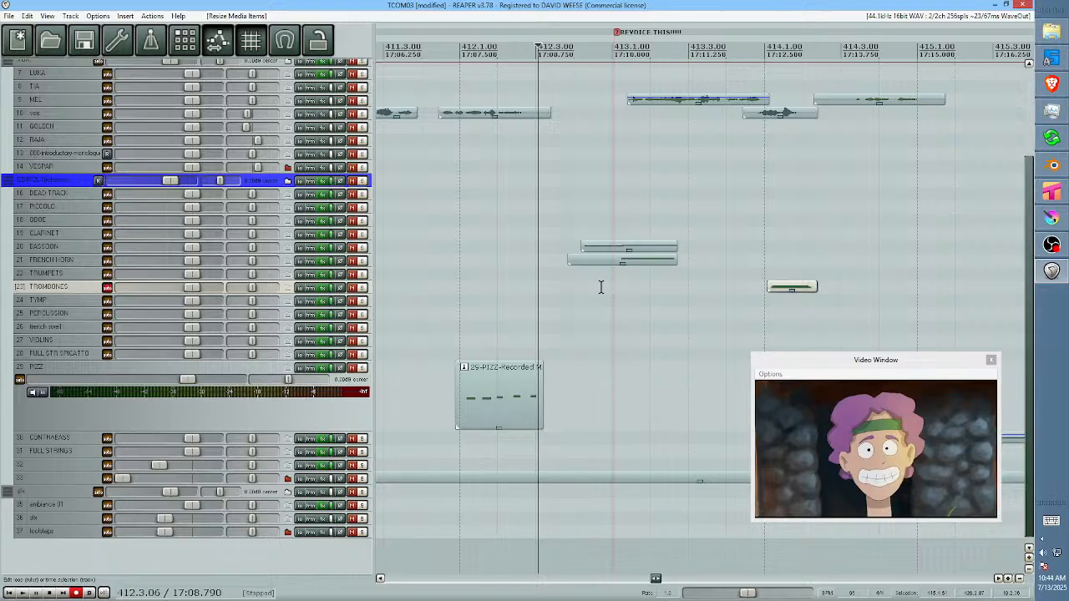
pyautogui.press('space')
pyautogui.click(441, 304)
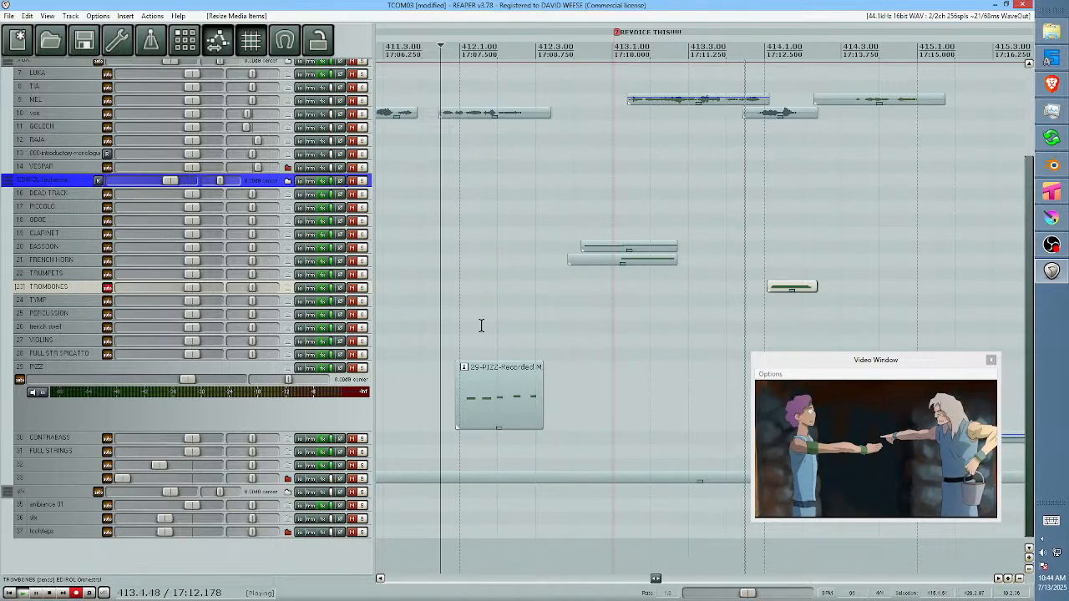
pyautogui.press('space')
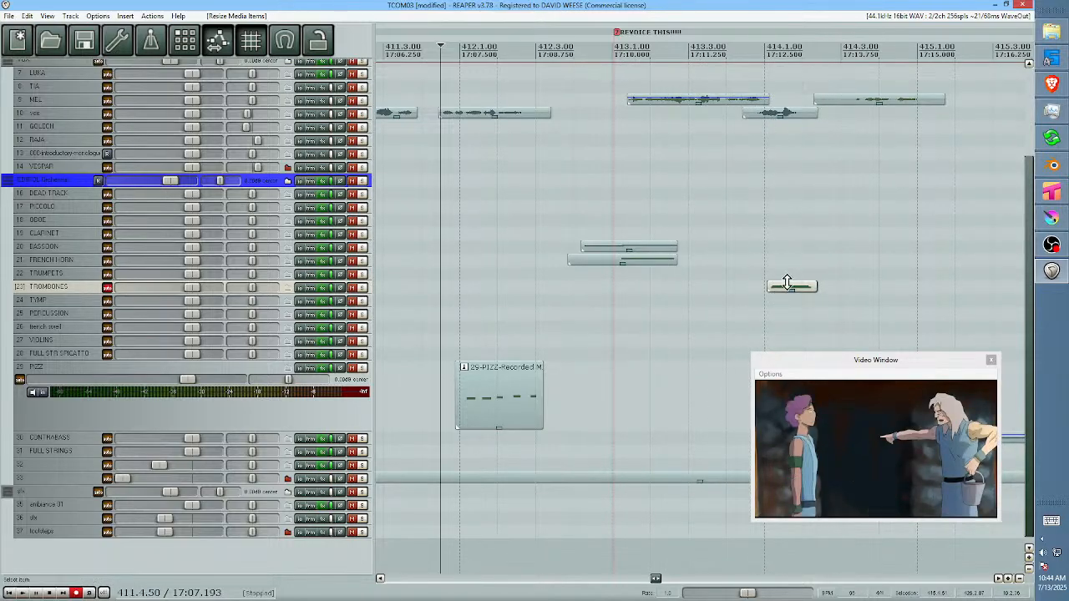
pyautogui.moveTo(787, 289); pyautogui.dragTo(784, 291)
pyautogui.scroll(4, 856, 273)
pyautogui.scroll(-2, 855, 272)
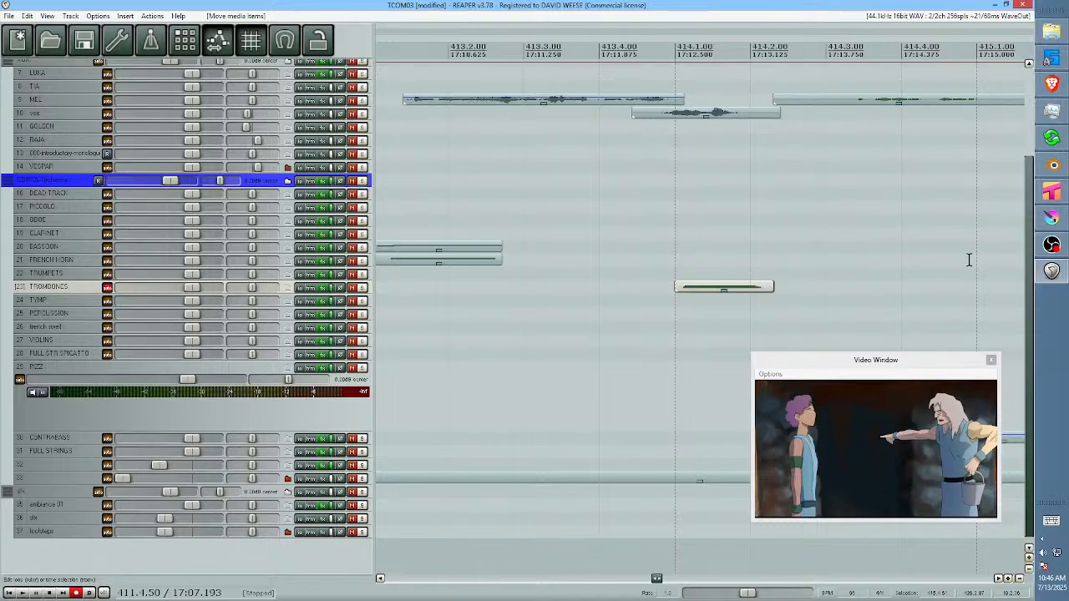
# Play back the scored scene against the video from about measure 394 and return the playback position to 415.4.
pyautogui.click(1052, 244)
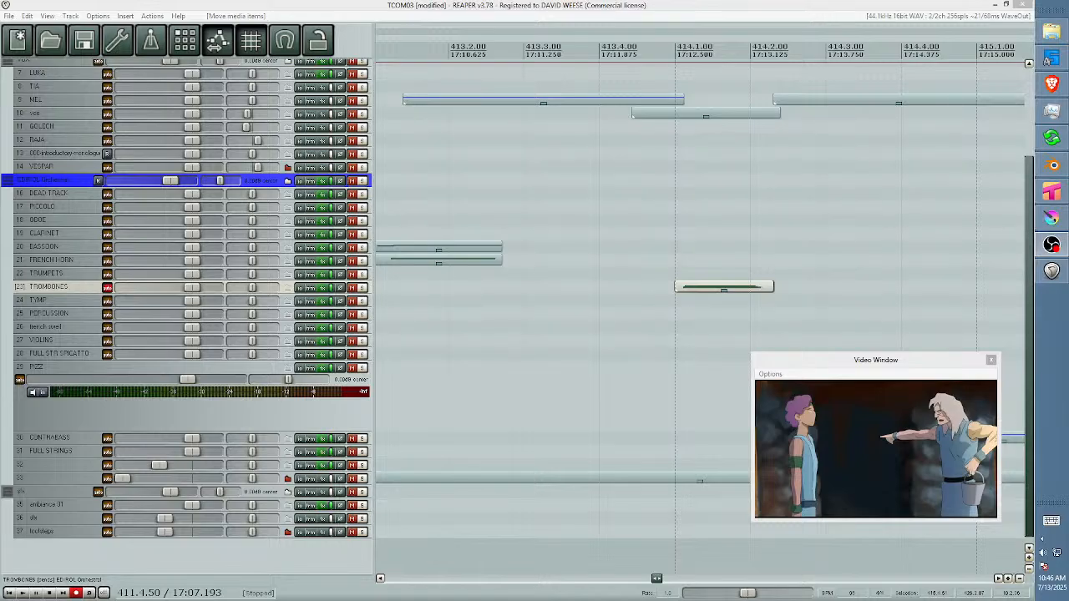
pyautogui.click(465, 296)
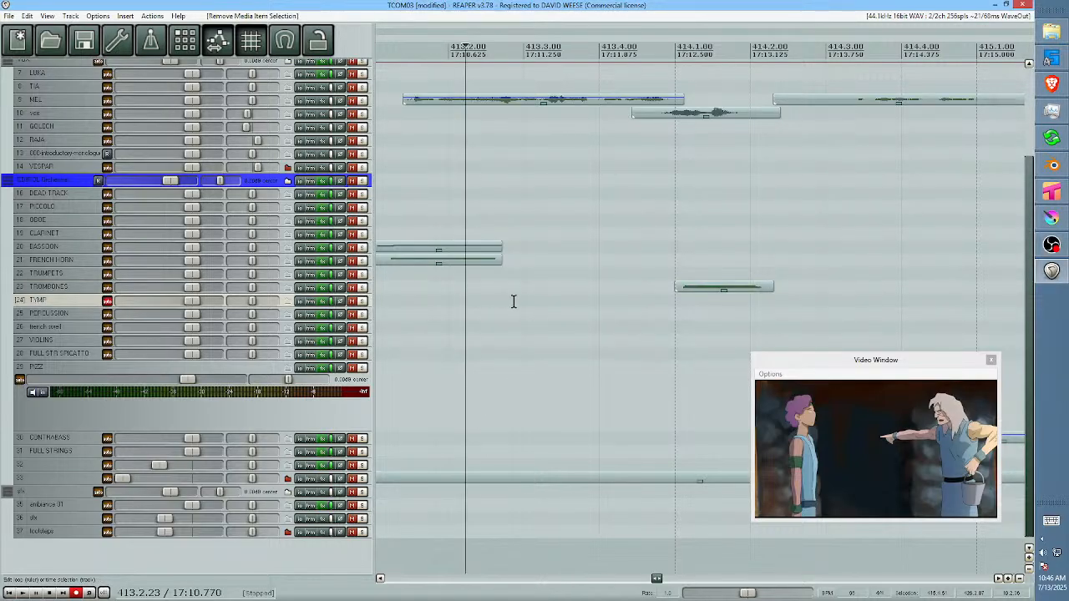
pyautogui.scroll(-3, 514, 302)
pyautogui.scroll(-3, 520, 259)
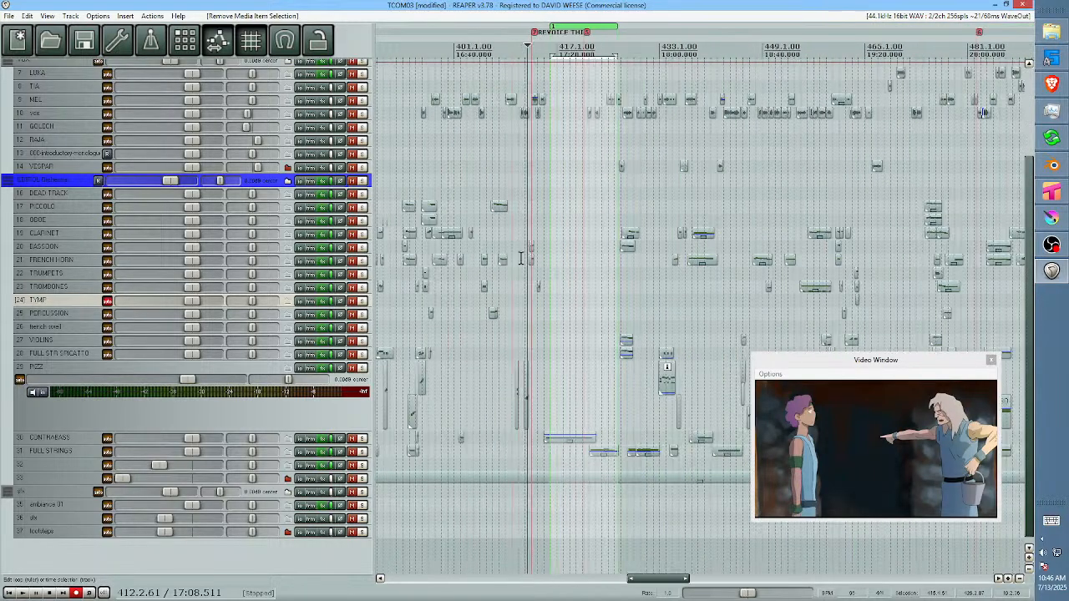
pyautogui.click(409, 288)
pyautogui.press('space')
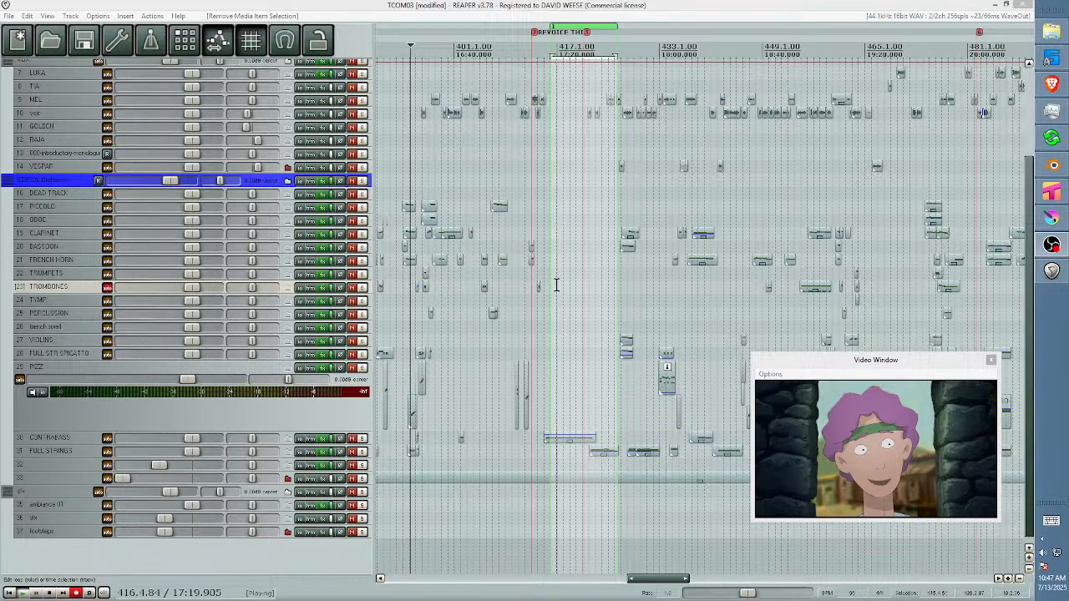
pyautogui.scroll(4, 525, 291)
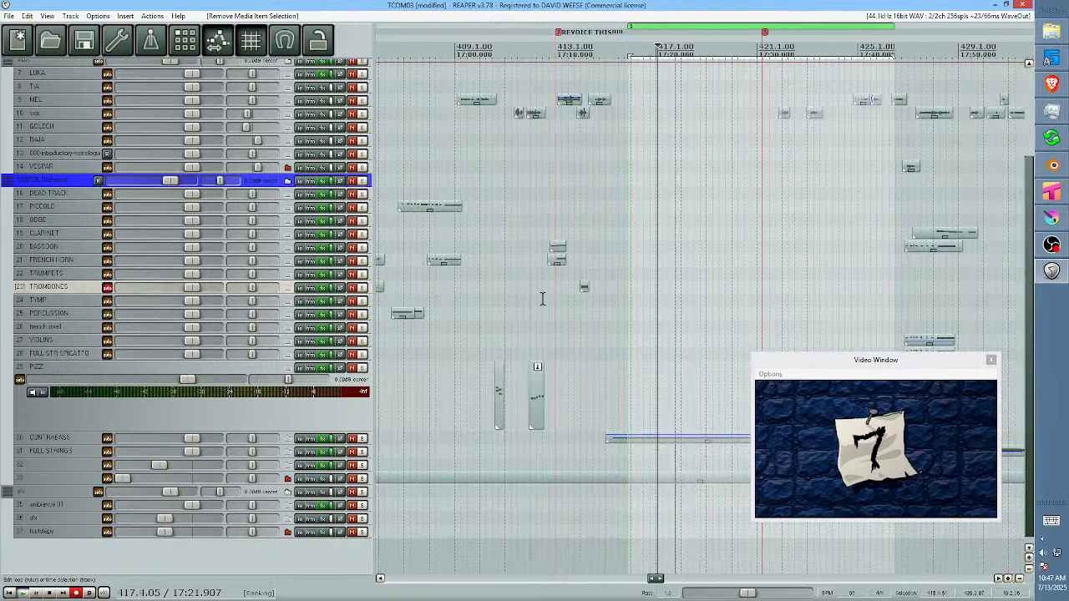
pyautogui.click(627, 325)
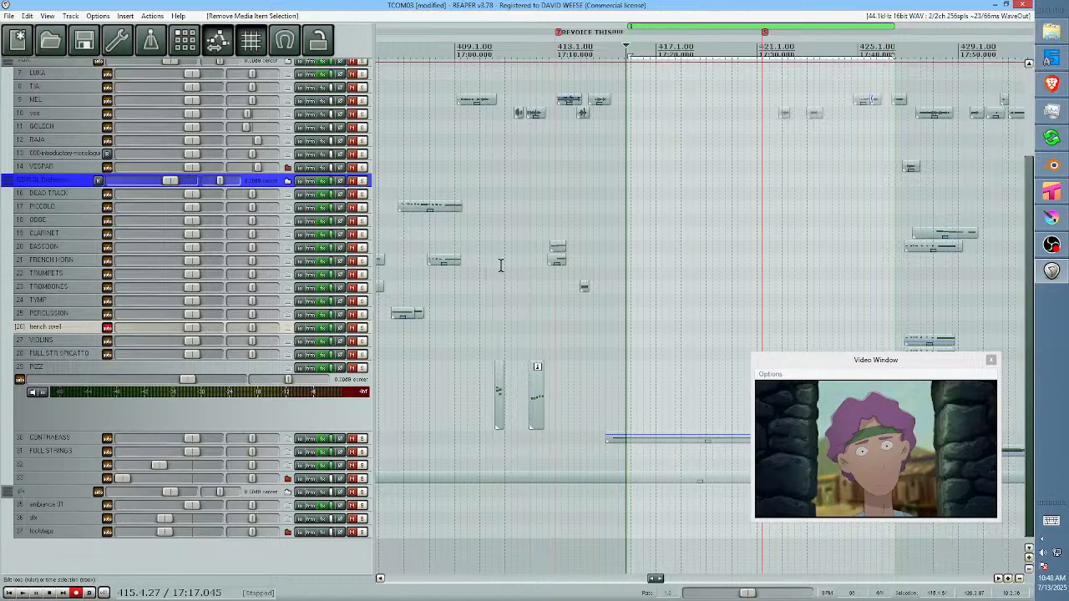
# Play back the passage from 410.4 up to the PIZZ phrase at measure 412.
pyautogui.click(1052, 83)
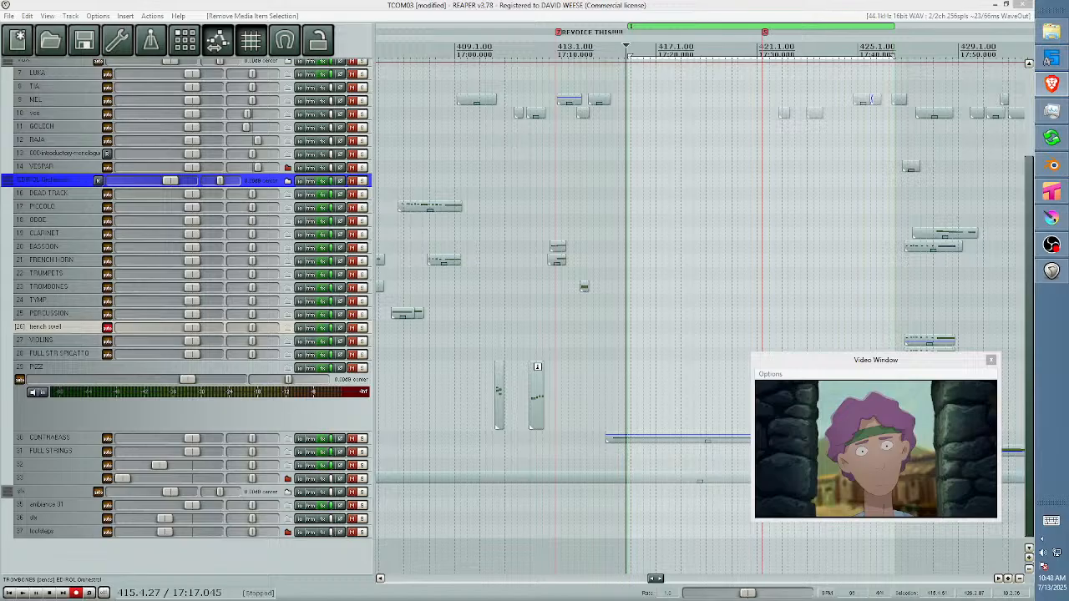
pyautogui.click(498, 302)
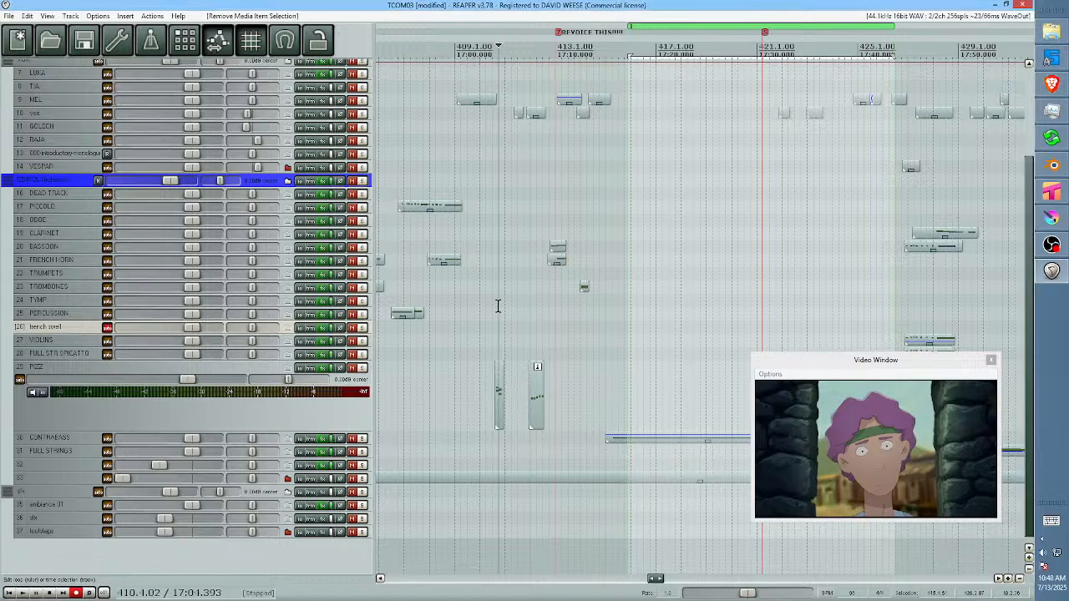
pyautogui.press('space')
pyautogui.scroll(3, 504, 304)
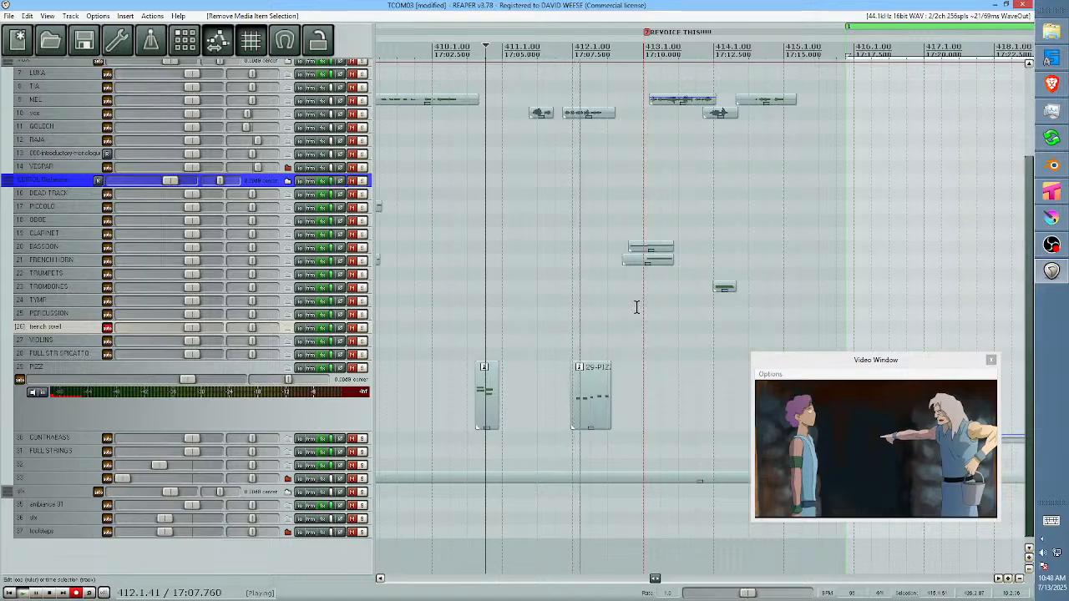
pyautogui.click(589, 396)
pyautogui.press('space')
# In the PIZZ clip at measure 412, raise the third note's velocity and set the fourth to 89 and the fifth to 123.
pyautogui.doubleClick(590, 396)
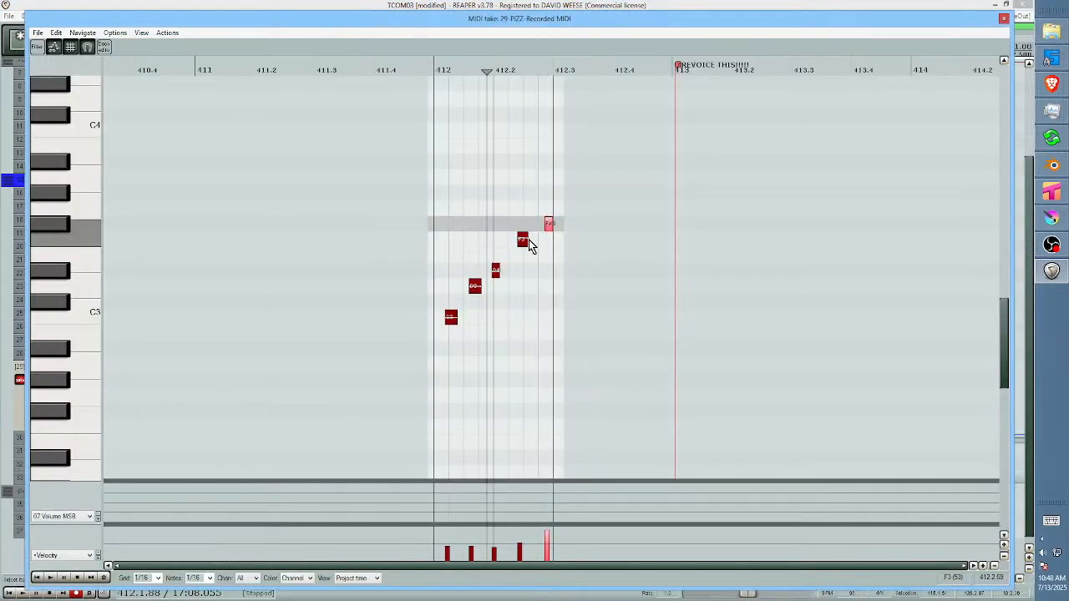
pyautogui.moveTo(469, 192); pyautogui.dragTo(559, 295)
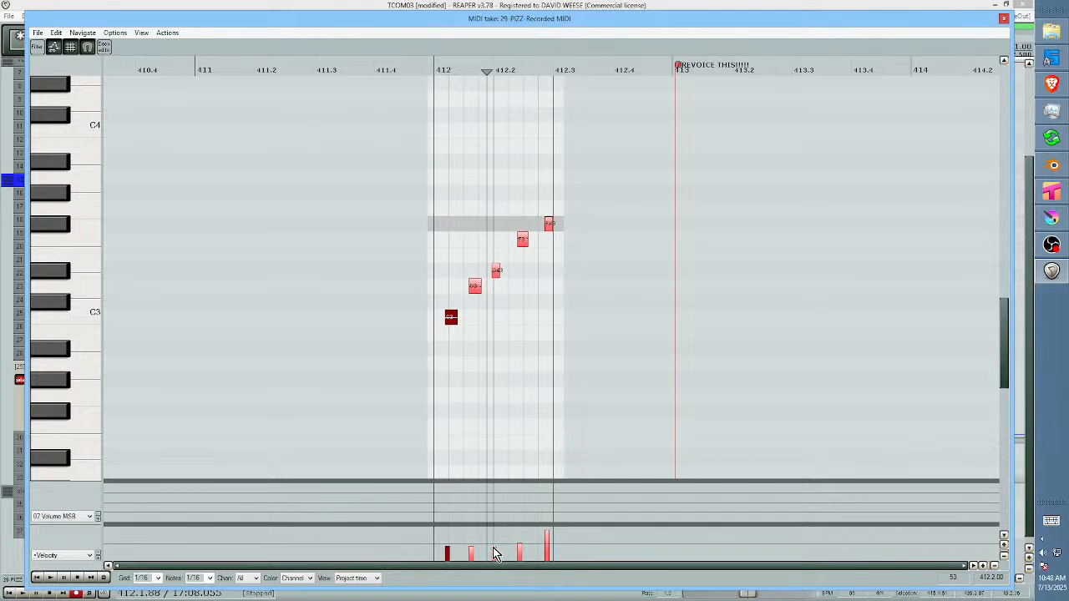
pyautogui.moveTo(494, 551); pyautogui.dragTo(495, 546)
pyautogui.click(498, 540)
pyautogui.click(495, 550)
pyautogui.click(521, 551)
pyautogui.moveTo(522, 553); pyautogui.dragTo(523, 547)
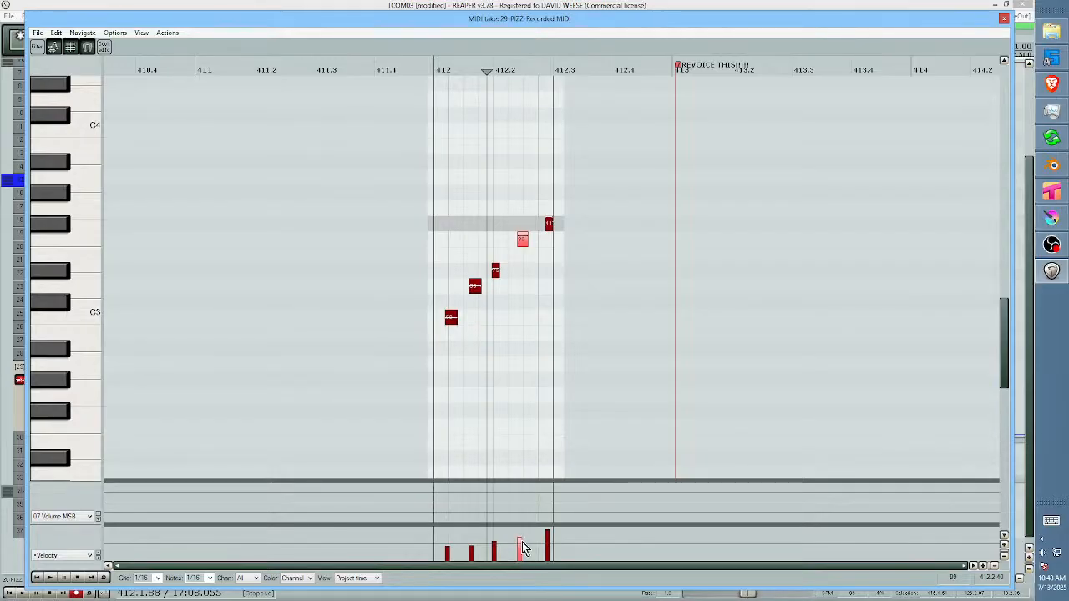
pyautogui.click(547, 535)
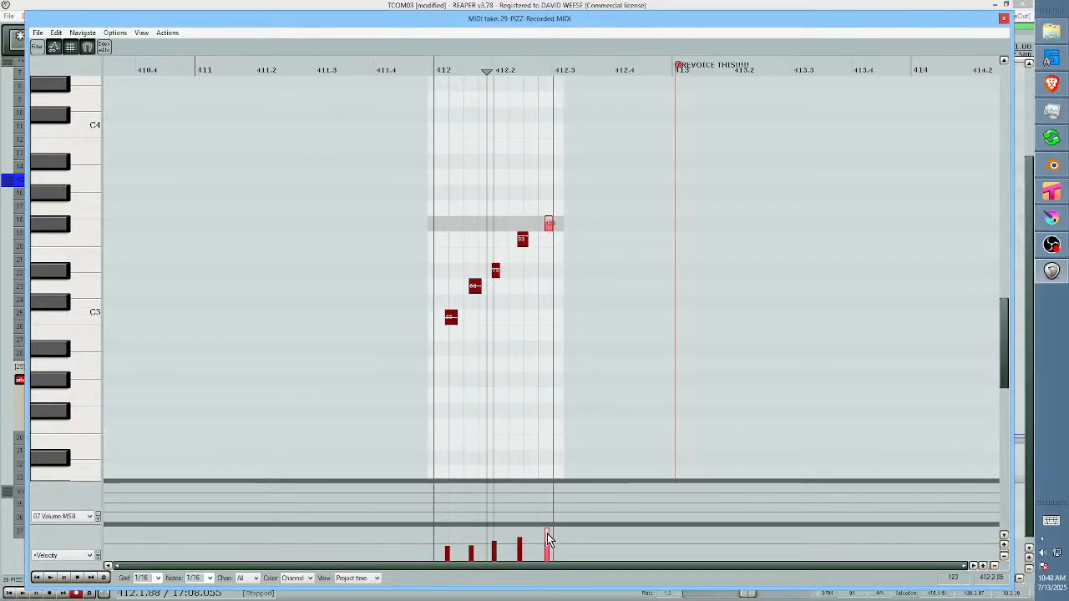
# Audition the edited PIZZ phrase in the MIDI editor, close it and play the passage with the video from 411.4.
pyautogui.click(398, 387)
pyautogui.press('space')
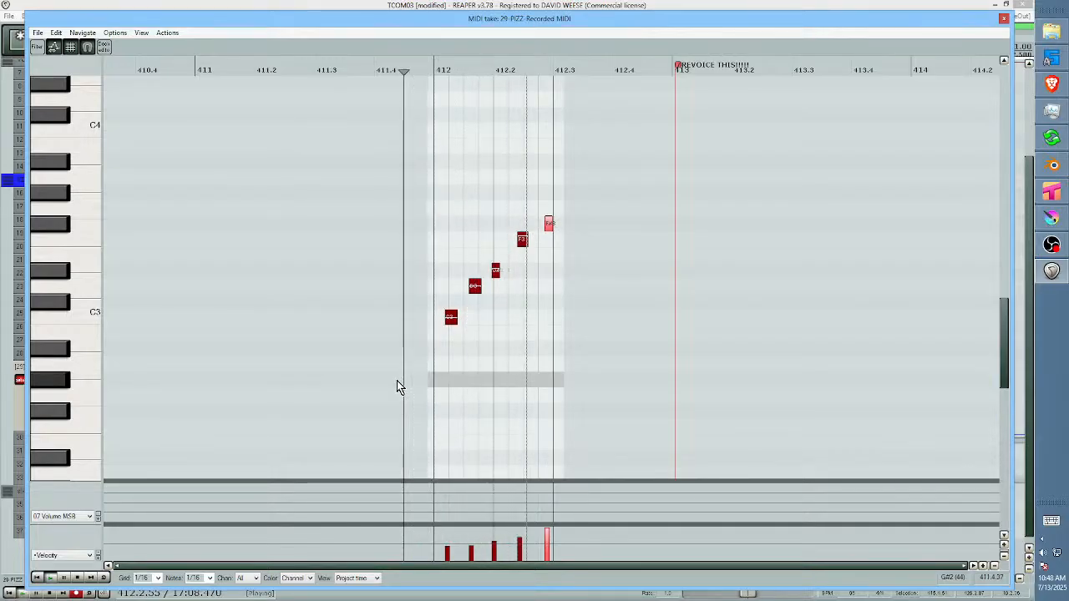
pyautogui.press('space')
pyautogui.press('Escape')
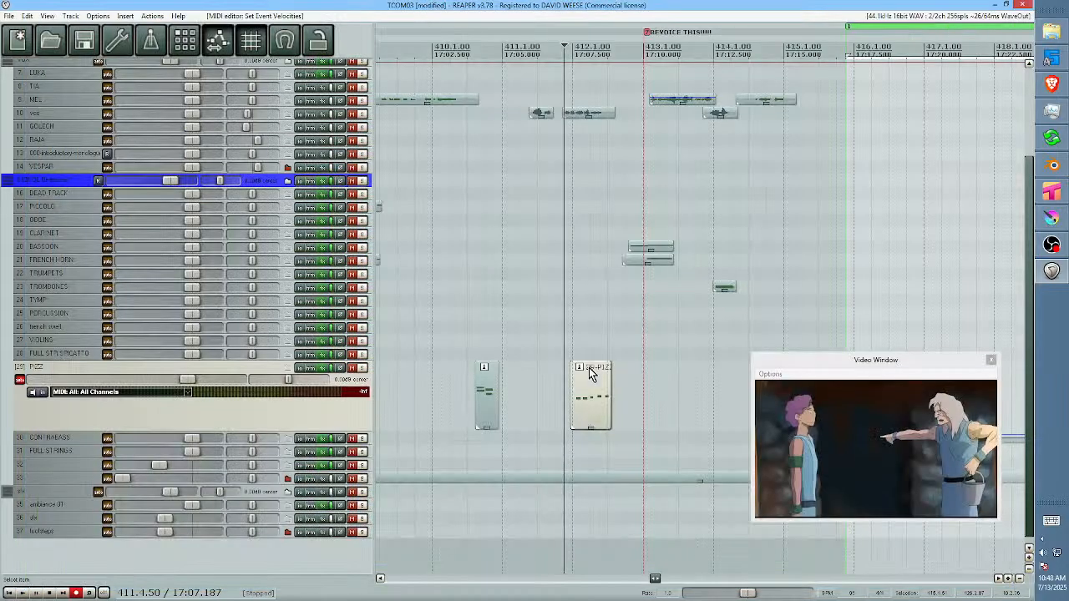
pyautogui.click(553, 387)
pyautogui.press('space')
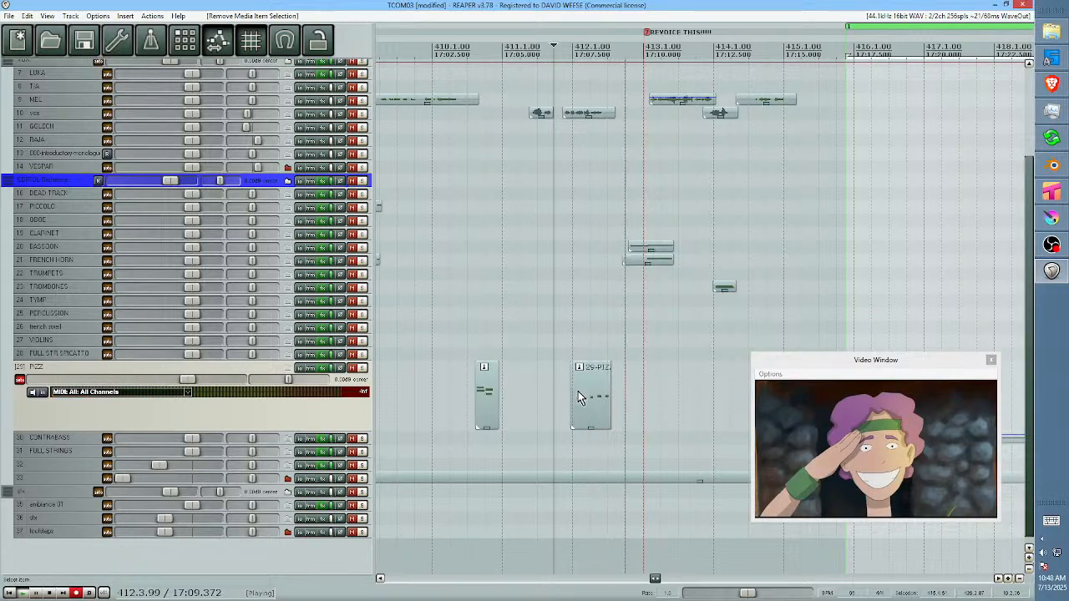
pyautogui.press('space')
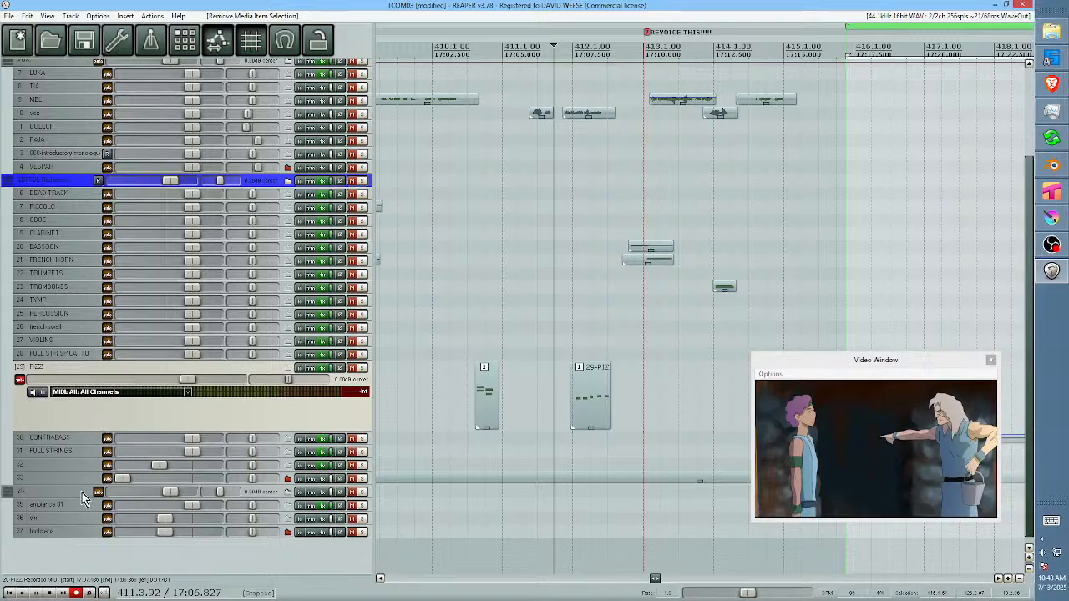
# Arm the sfx track and record a sound effect from about 412.3 to about 412.4.5.
pyautogui.click(65, 518)
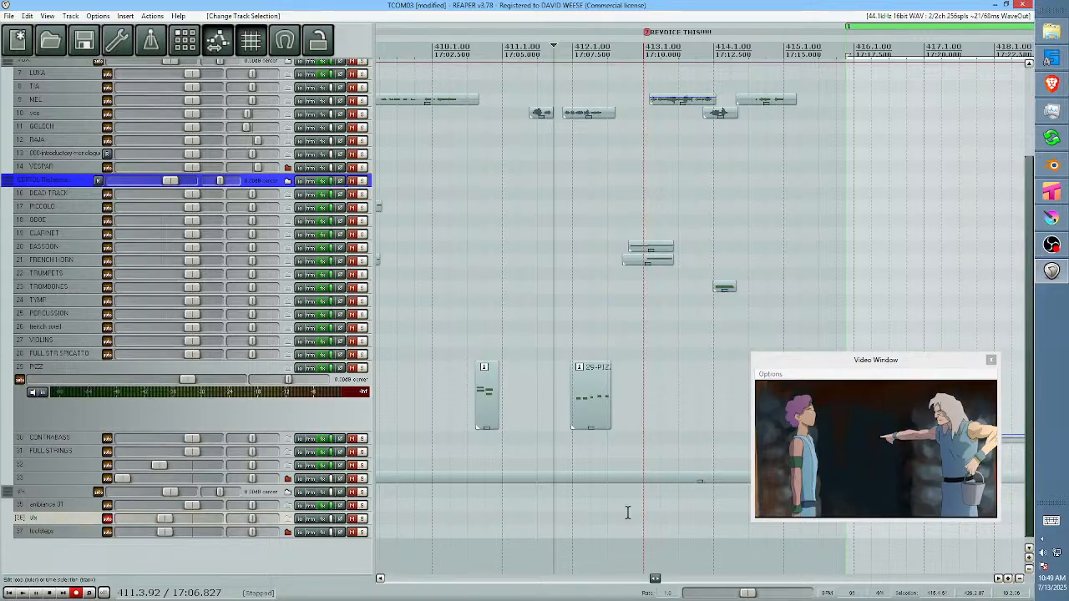
pyautogui.click(585, 520)
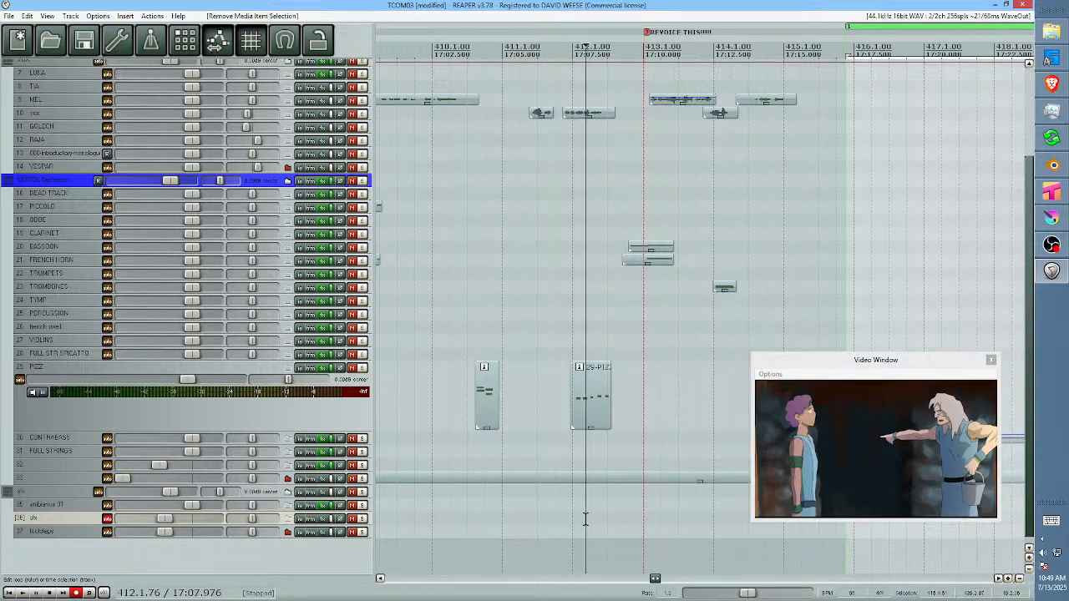
pyautogui.hotkey('ctrl', 'r')
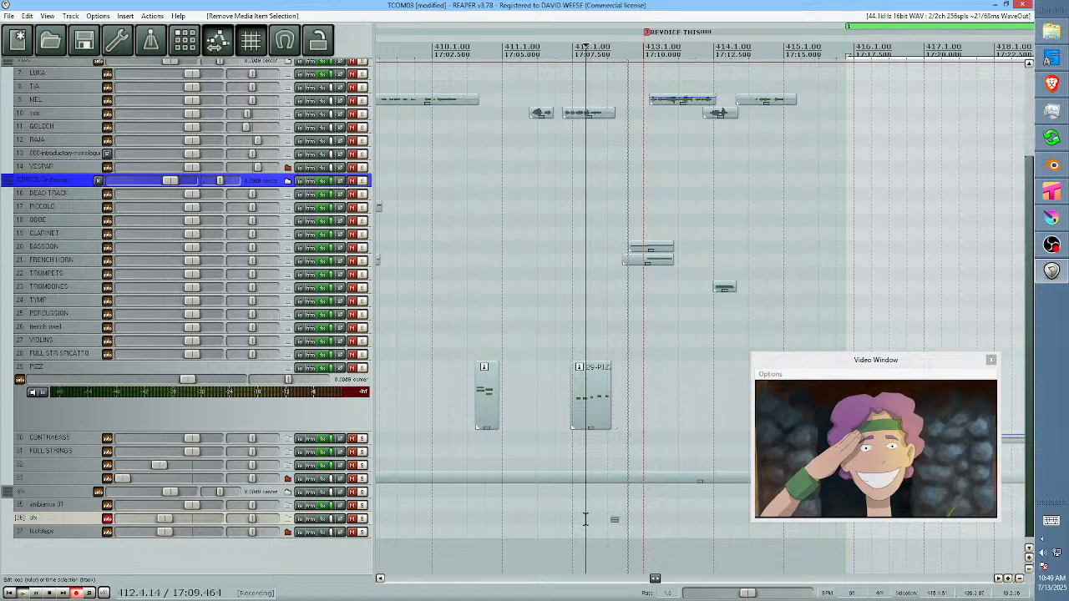
pyautogui.press('space')
# Move the new sfx clip about half a beat earlier, to start at about 412.2.5, and play it back.
pyautogui.scroll(3, 646, 520)
pyautogui.moveTo(571, 524); pyautogui.dragTo(538, 523)
pyautogui.click(432, 515)
pyautogui.press('space')
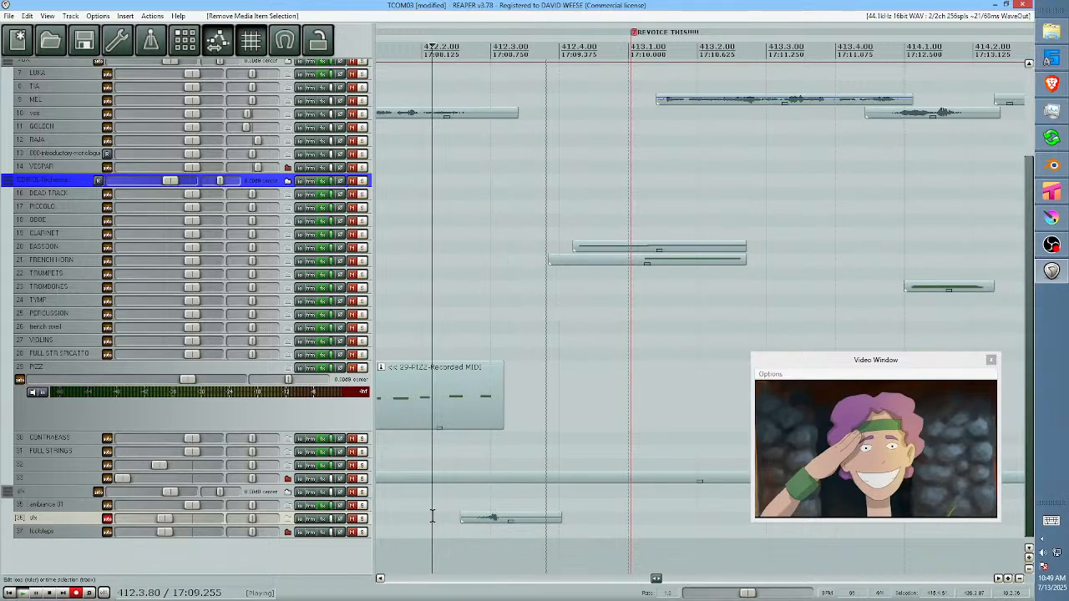
pyautogui.press('space')
# Trim and reposition the sfx clip to span about 412.2.7 to 412.3.2, checking its timing against the video.
pyautogui.moveTo(562, 520); pyautogui.dragTo(499, 519)
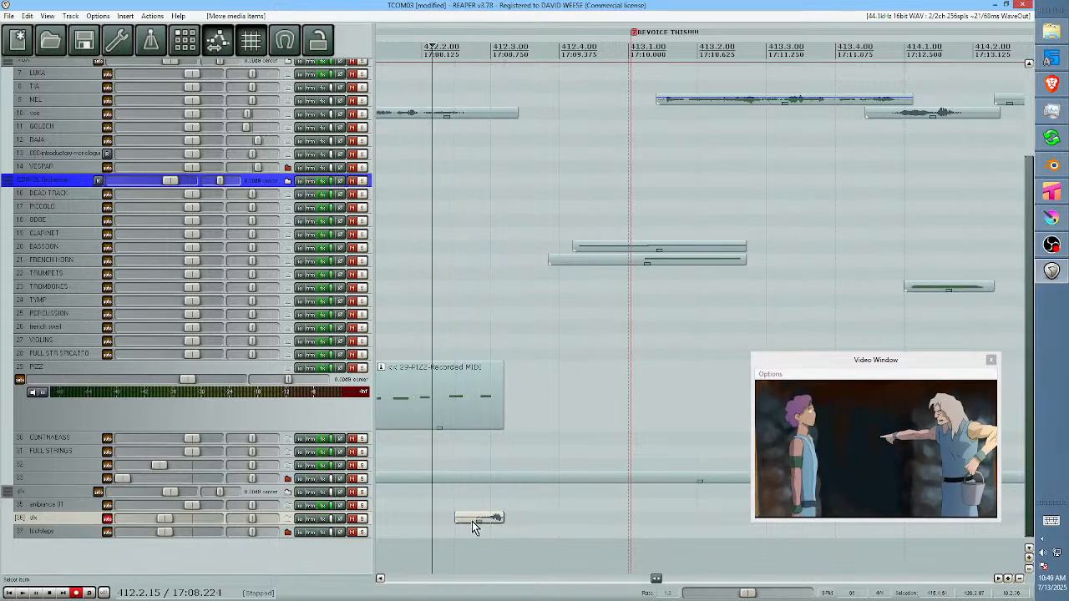
pyautogui.click(422, 519)
pyautogui.press('space')
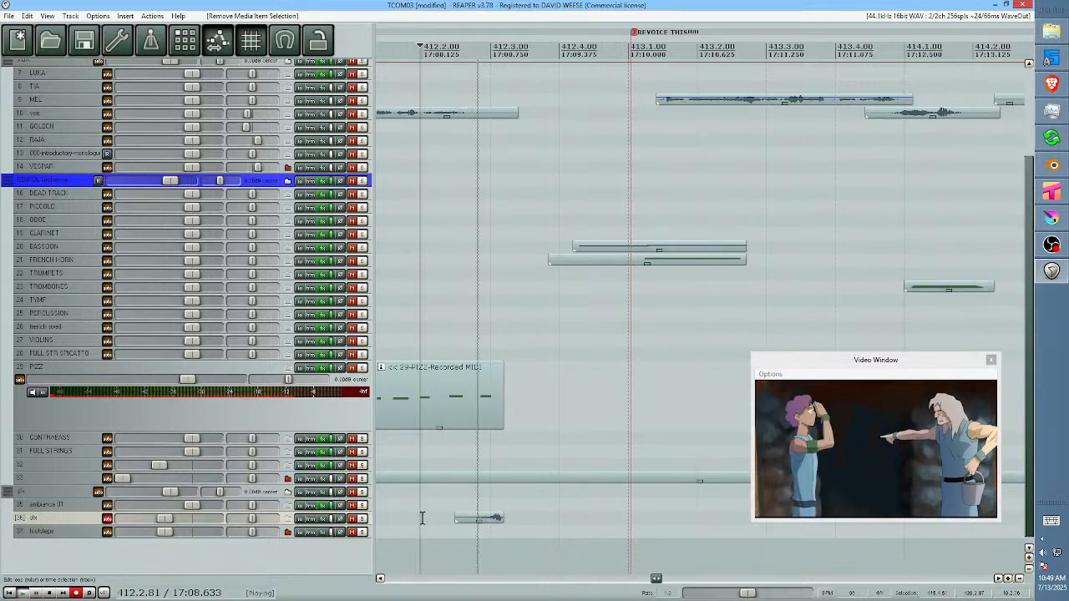
pyautogui.press('space')
pyautogui.moveTo(473, 522)
pyautogui.mouseDown()
pyautogui.moveTo(421, 525)
pyautogui.moveTo(496, 522)
pyautogui.moveTo(462, 524)
pyautogui.moveTo(473, 524)
pyautogui.mouseUp()
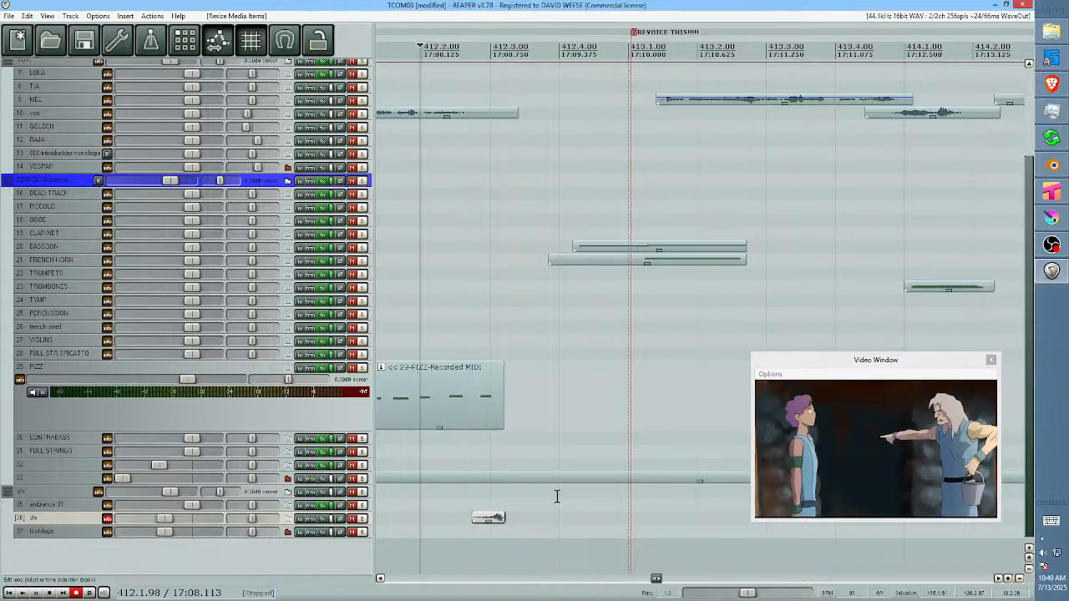
pyautogui.click(401, 521)
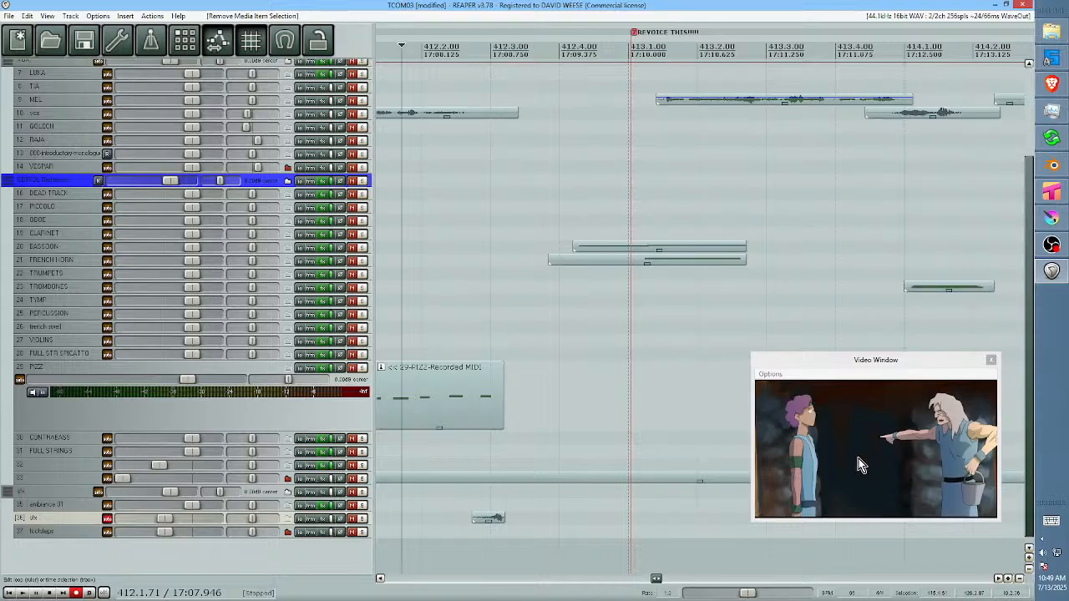
# Move the sfx clip earlier to span about 412.2.5 to 412.3, checking its timing against the video before and after.
pyautogui.press('space')
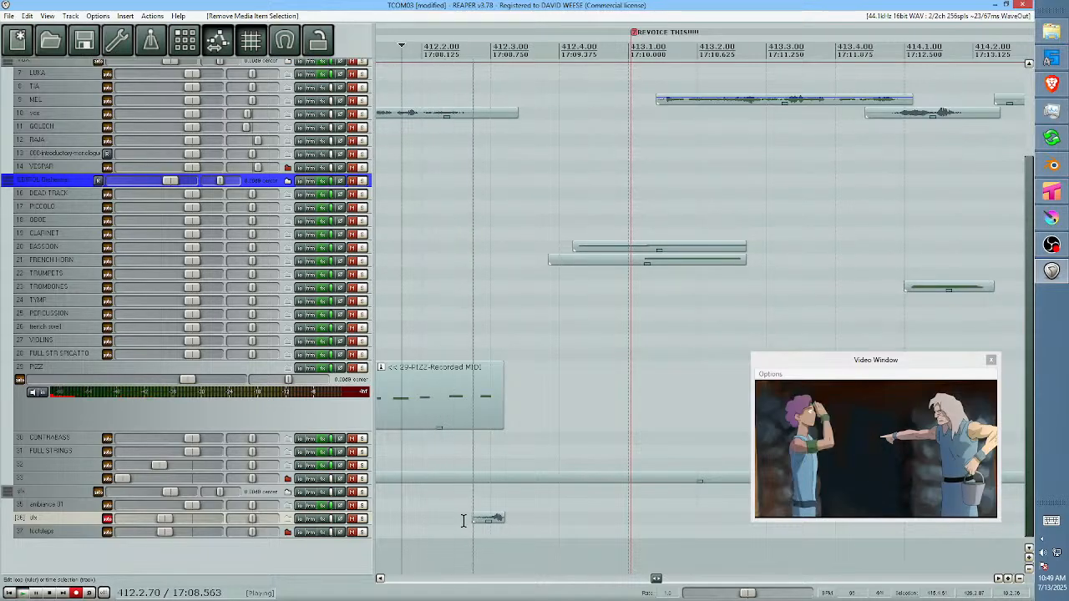
pyautogui.press('space')
pyautogui.press('space')
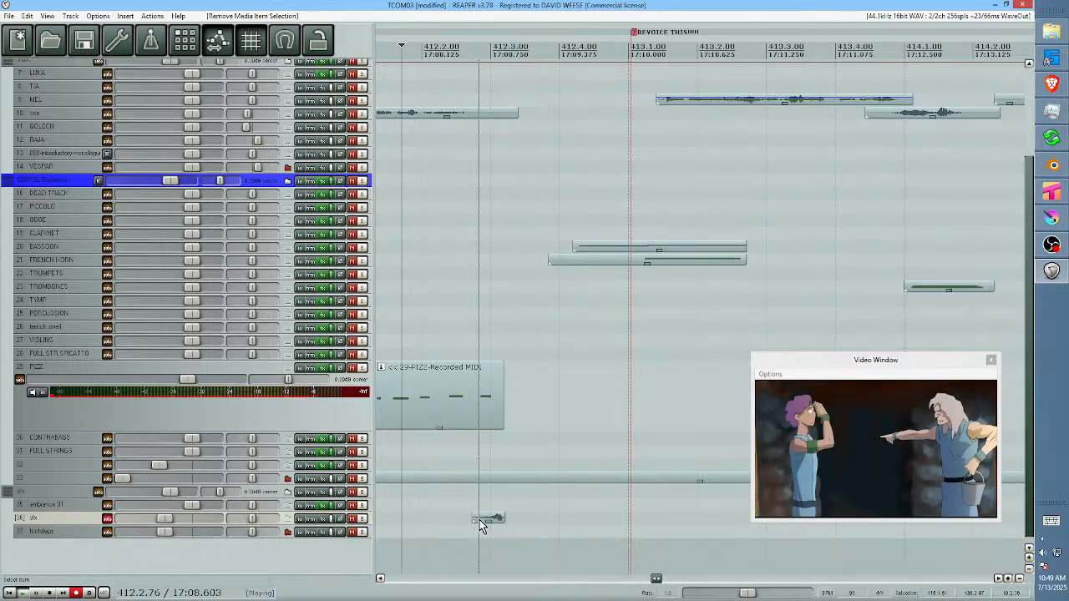
pyautogui.press('space')
pyautogui.moveTo(488, 524); pyautogui.dragTo(480, 522)
pyautogui.press('space')
pyautogui.press('space')
pyautogui.press('space')
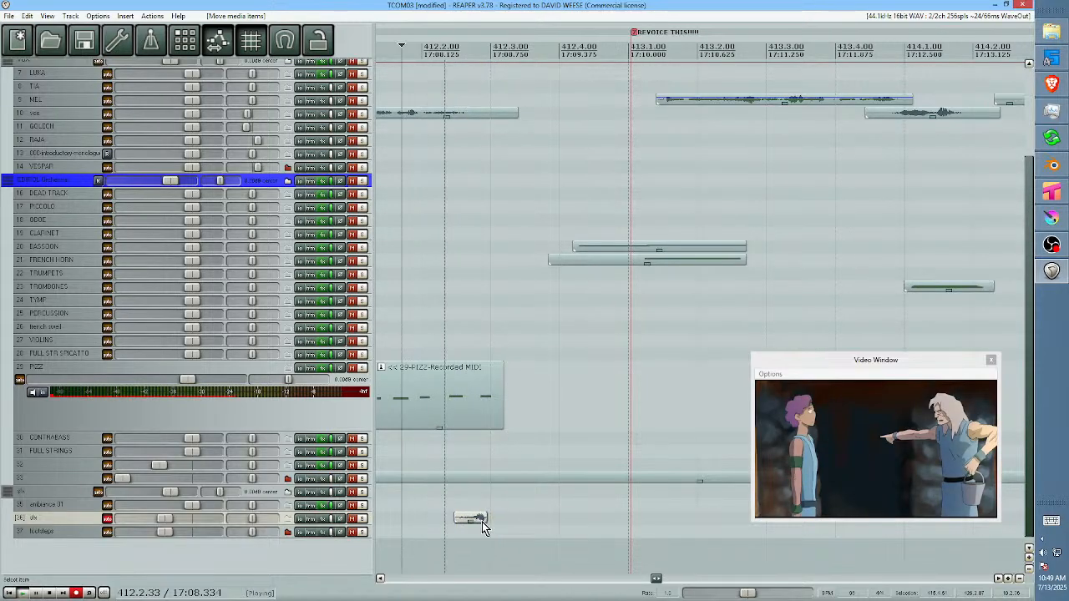
pyautogui.press('space')
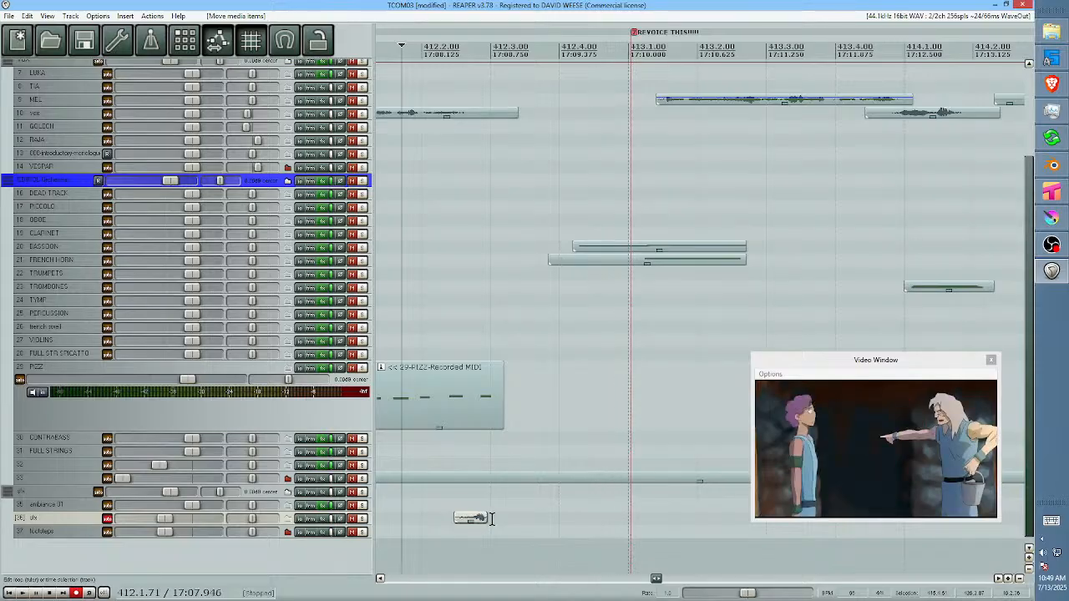
# Adjust the sfx clip's item volume and play the result from 412.2.19.
pyautogui.click(434, 515)
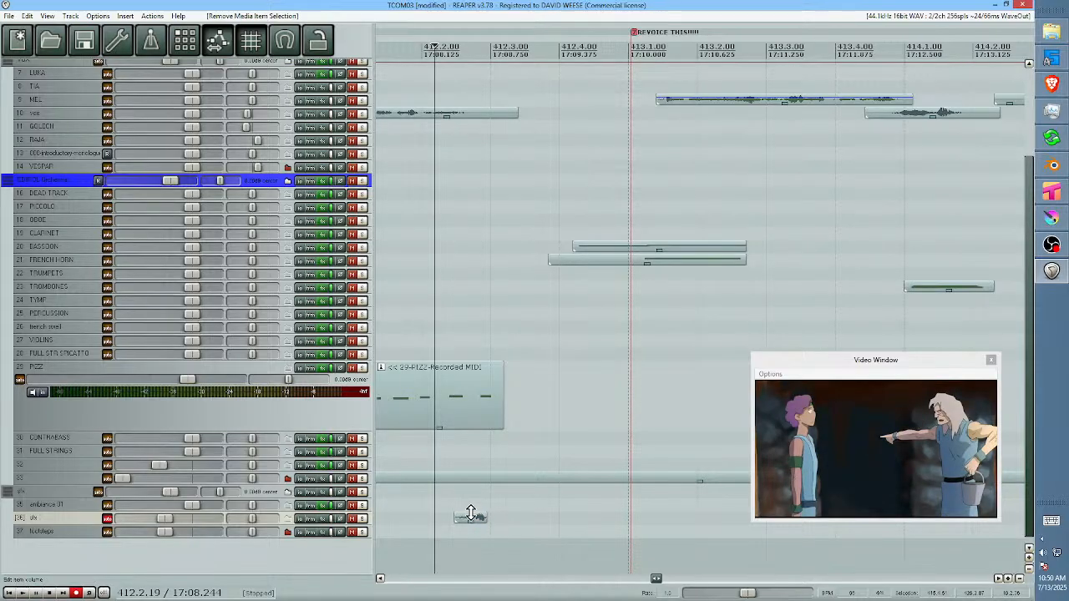
pyautogui.moveTo(472, 516); pyautogui.dragTo(473, 518)
pyautogui.press('space')
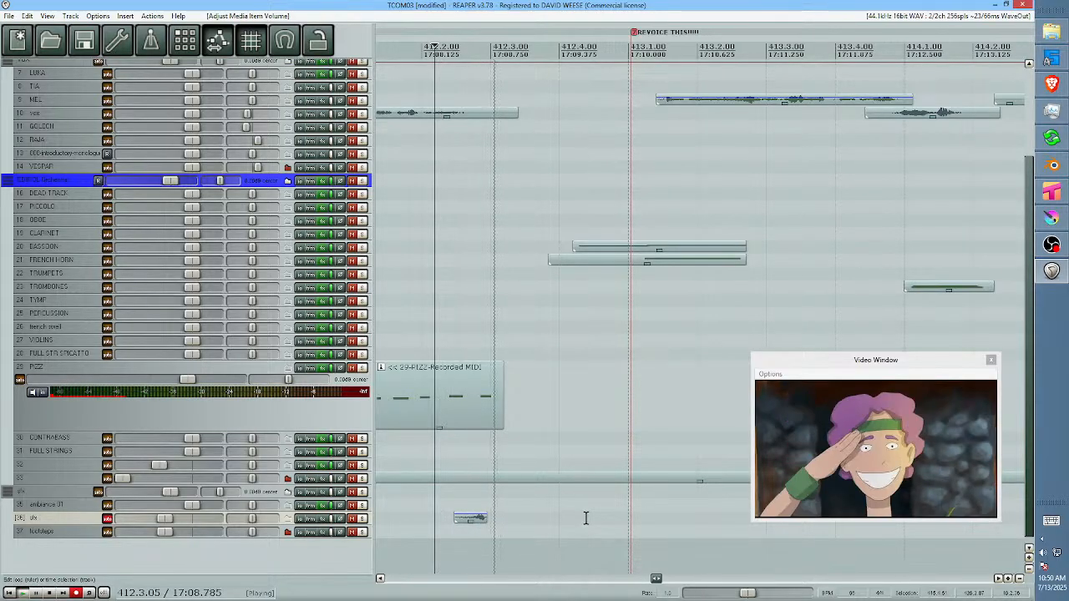
pyautogui.press('space')
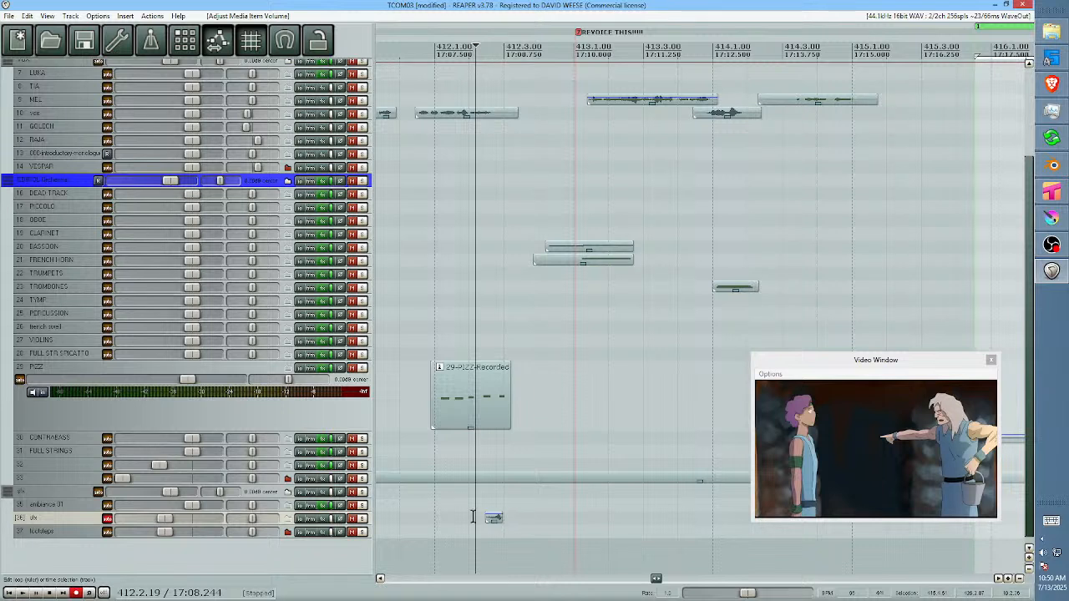
# Trim the end of the second PIZZ clip slightly and align the clip at about 411.4.89 to 412.3.16.
pyautogui.click(431, 517)
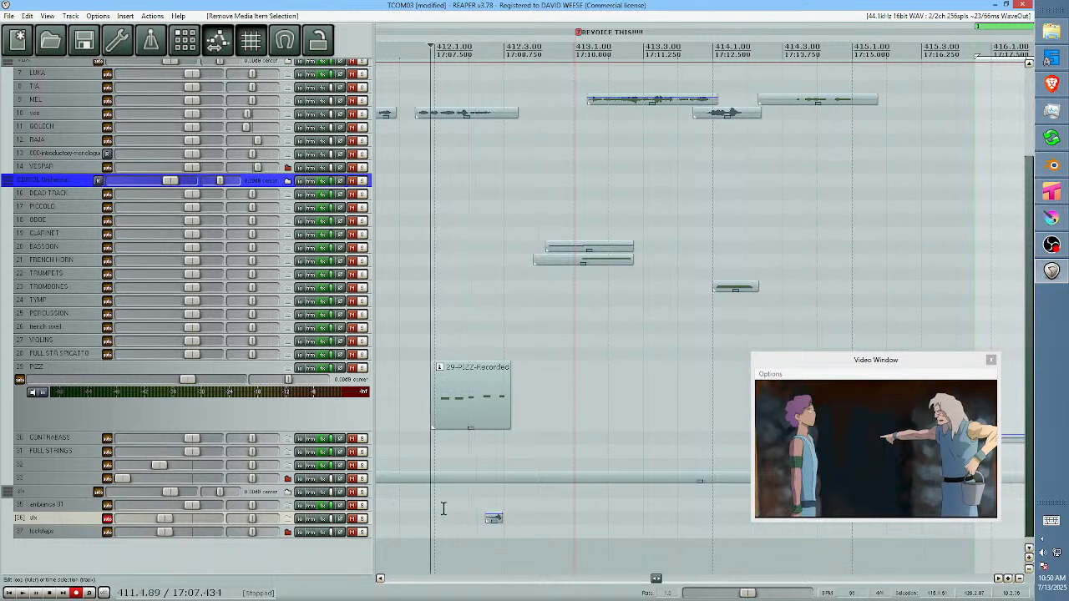
pyautogui.click(507, 414)
pyautogui.moveTo(506, 414)
pyautogui.mouseDown()
pyautogui.moveTo(495, 415)
pyautogui.moveTo(507, 412)
pyautogui.mouseUp()
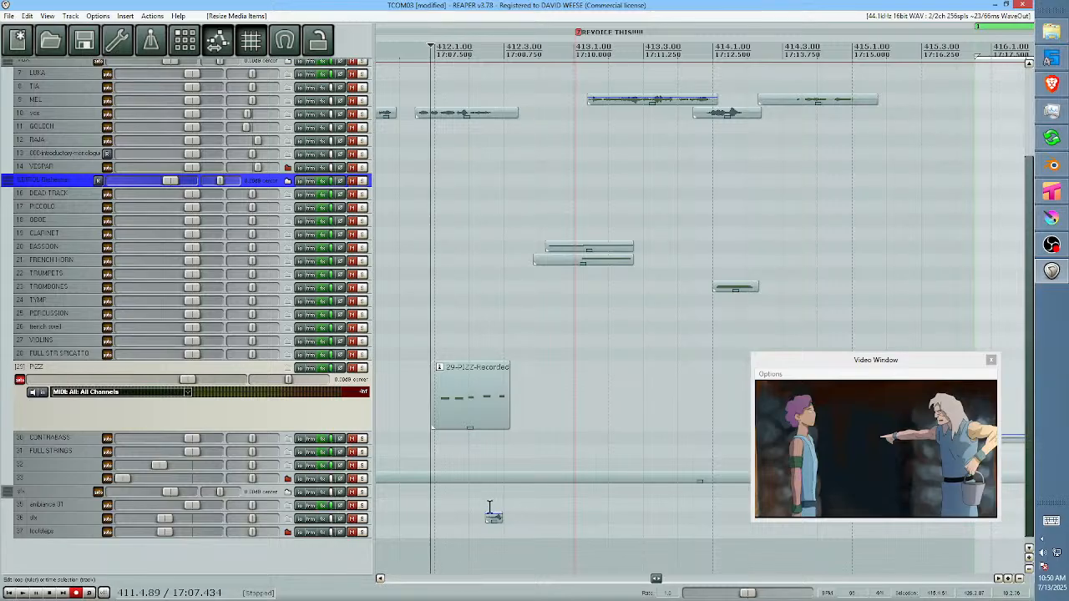
pyautogui.click(495, 421)
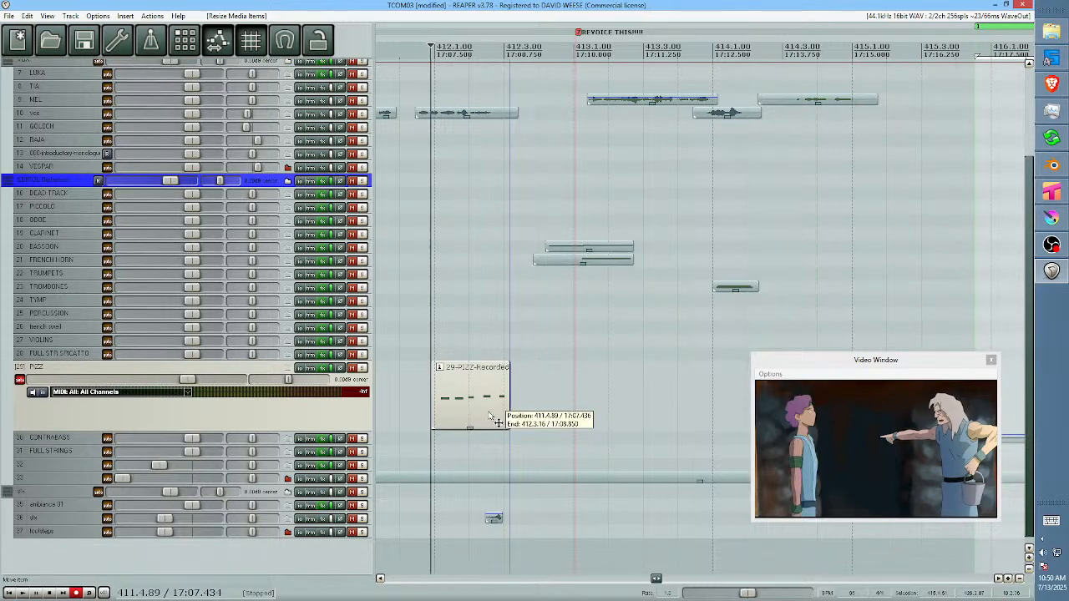
pyautogui.moveTo(497, 422); pyautogui.dragTo(481, 423)
# Play the passage with the video from before the first PIZZ clip, and again from 411.4.17.
pyautogui.scroll(-2, 584, 414)
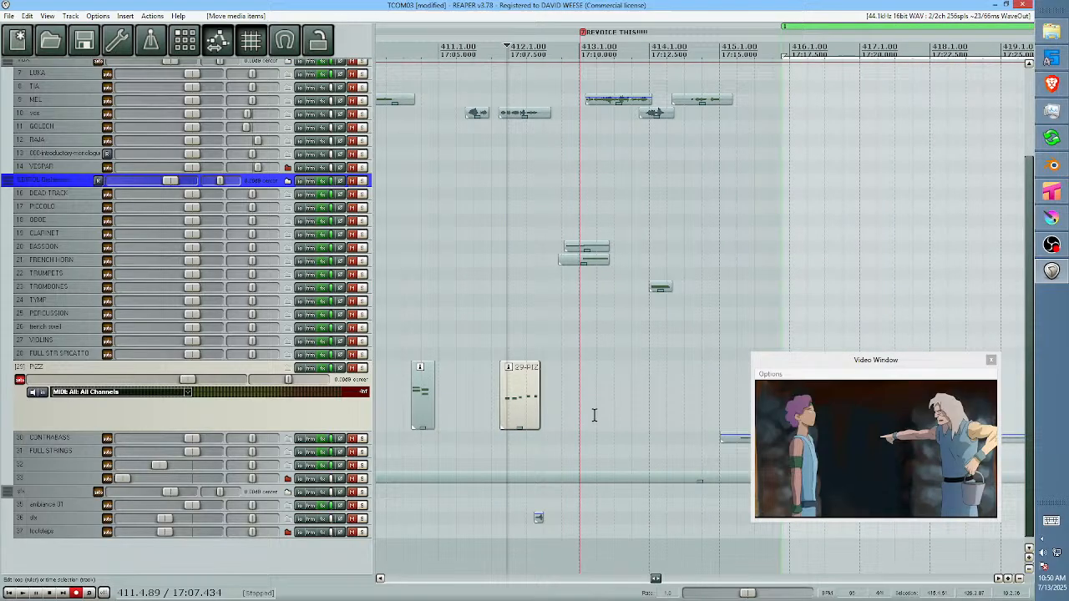
pyautogui.click(397, 423)
pyautogui.press('space')
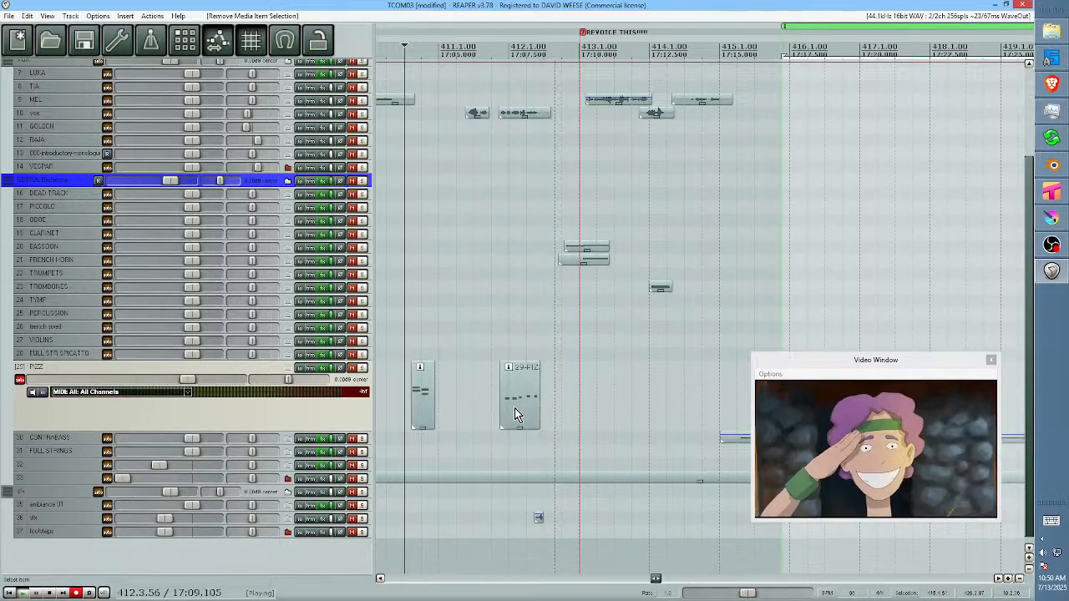
pyautogui.click(494, 412)
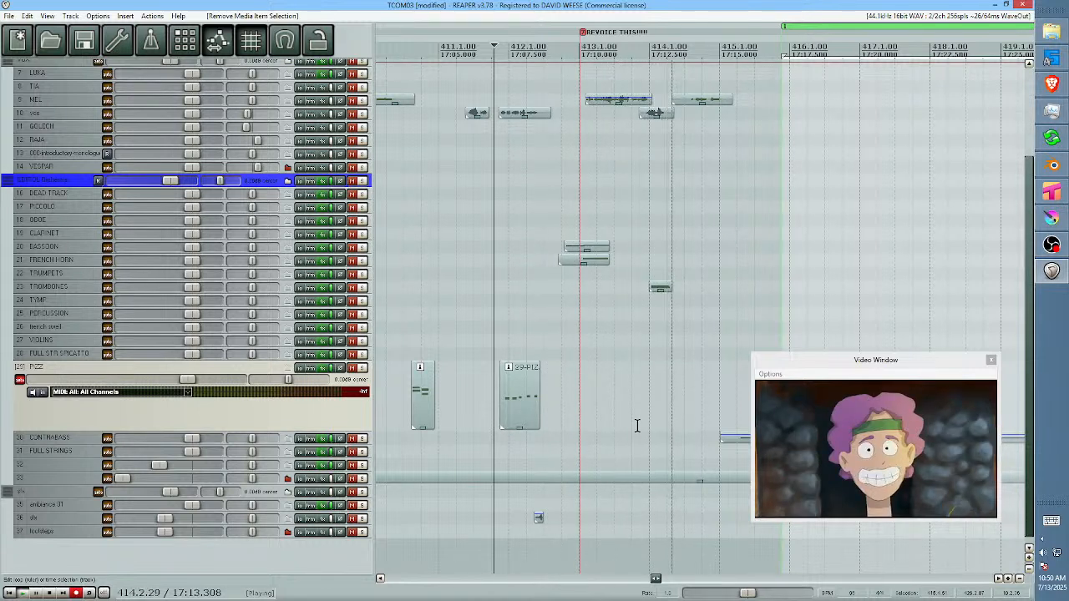
pyautogui.press('space')
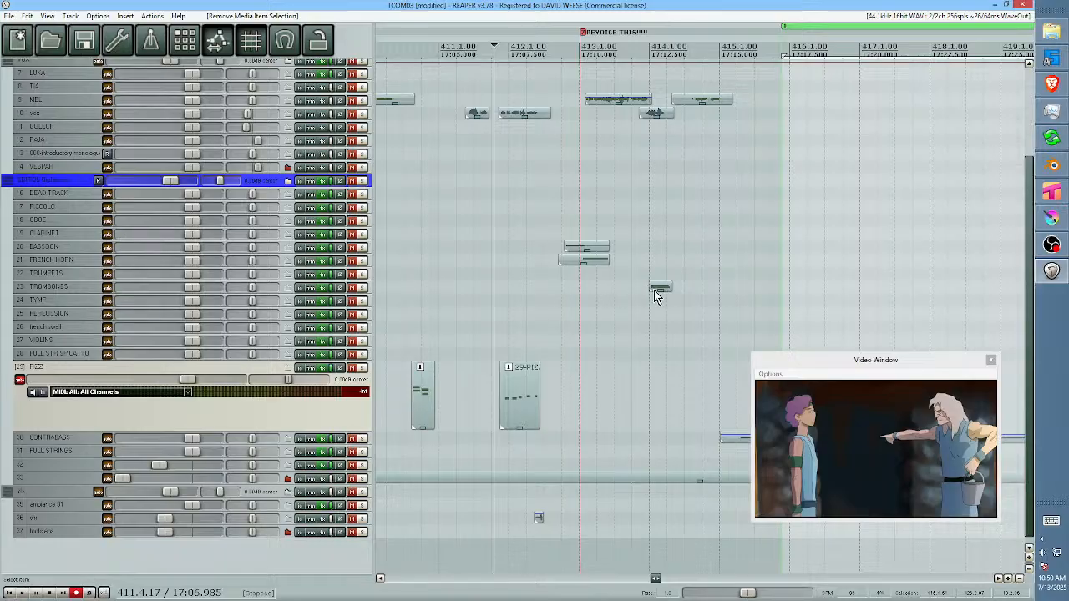
# Place the edit cursor at 414.1.27 on the trombone clip and shrink the PIZZ track to the height of its neighbours.
pyautogui.click(654, 290)
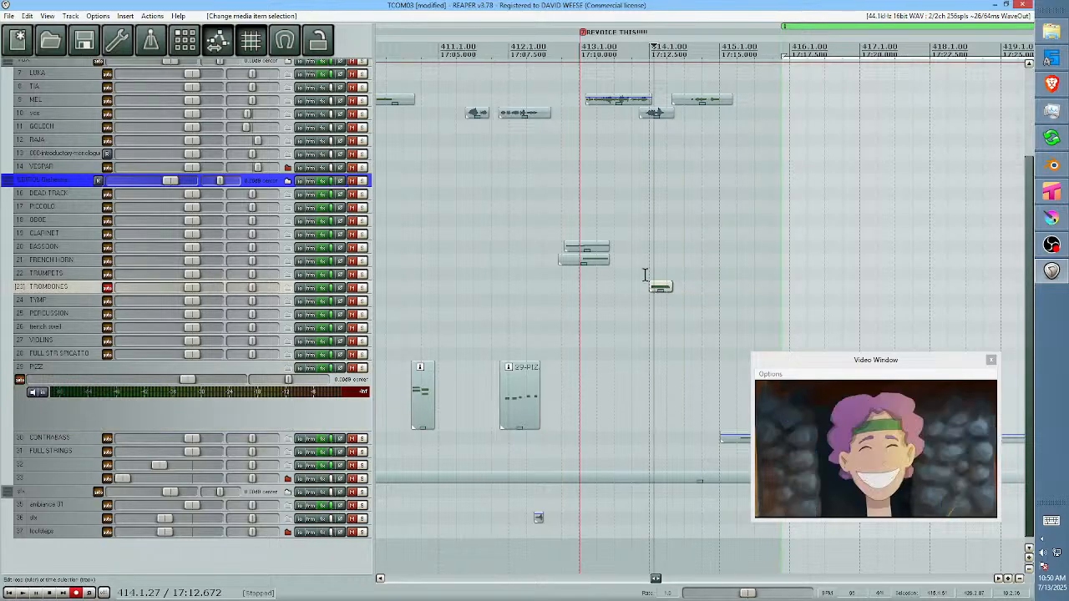
pyautogui.moveTo(451, 222); pyautogui.dragTo(457, 337)
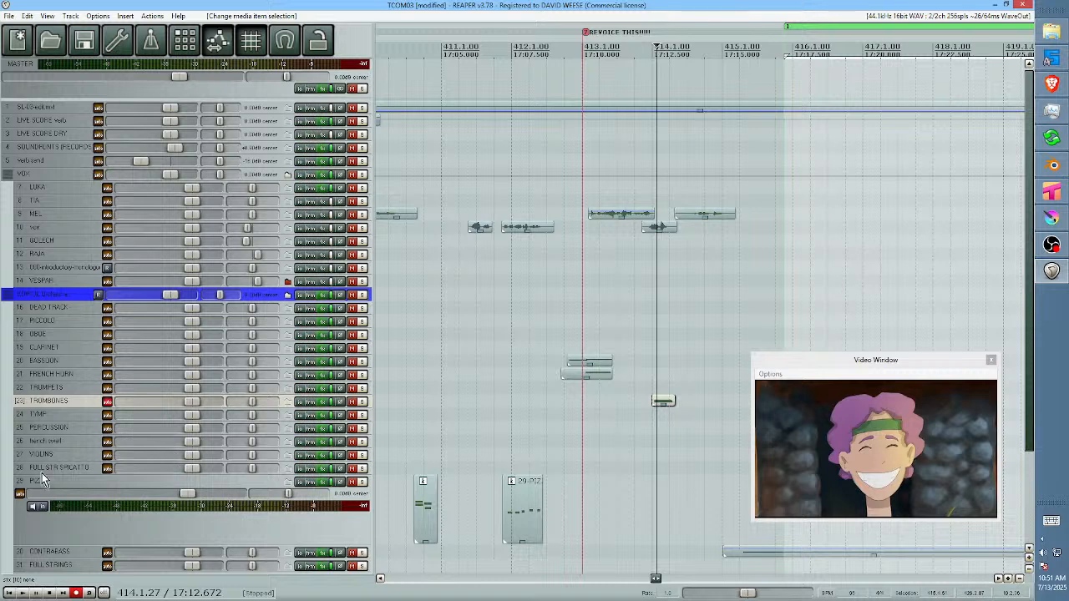
pyautogui.moveTo(101, 544); pyautogui.dragTo(113, 477)
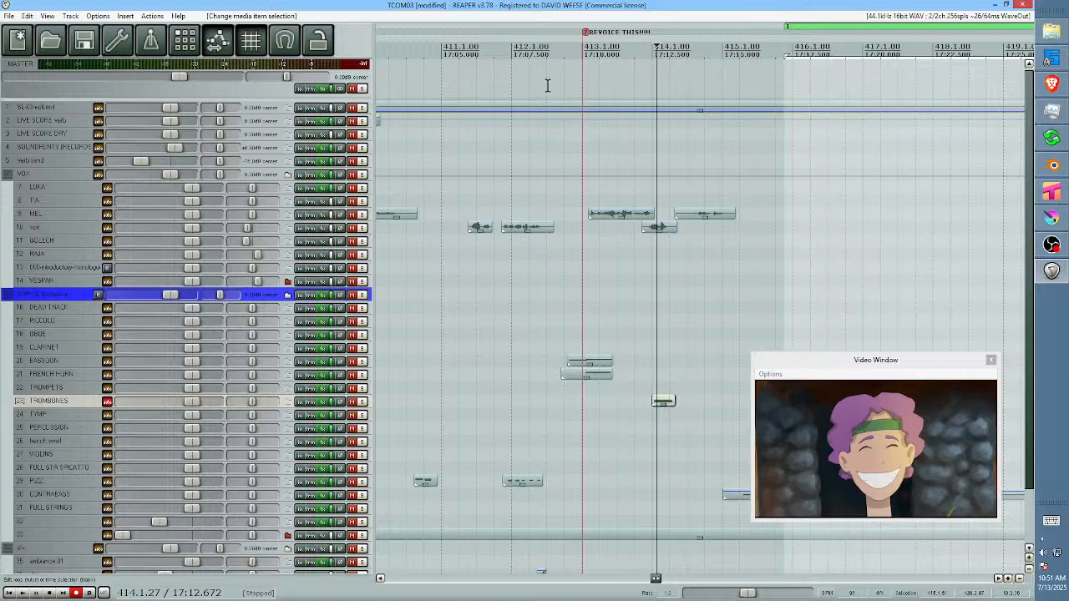
pyautogui.scroll(1, 285, 183)
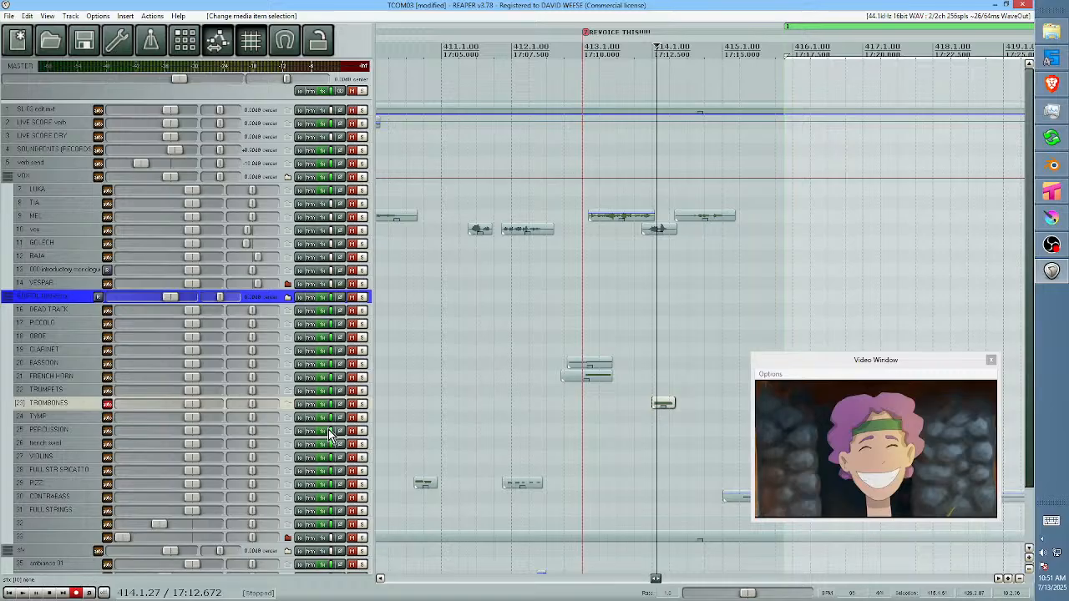
# Arm the bassoon track and record a new part from about 414.2.
pyautogui.click(79, 364)
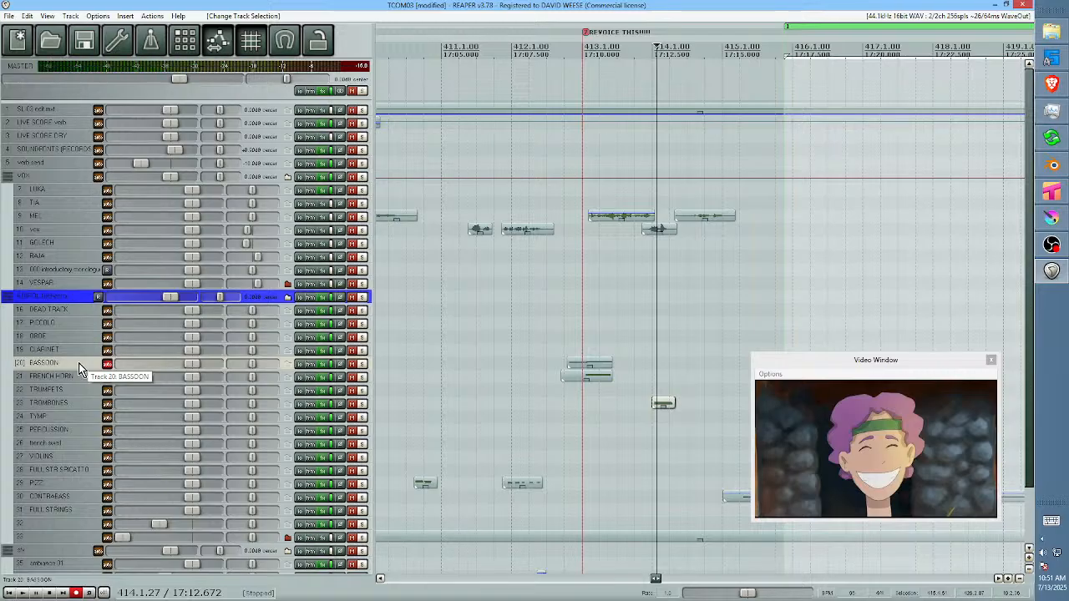
pyautogui.hotkey('ctrl', 'r')
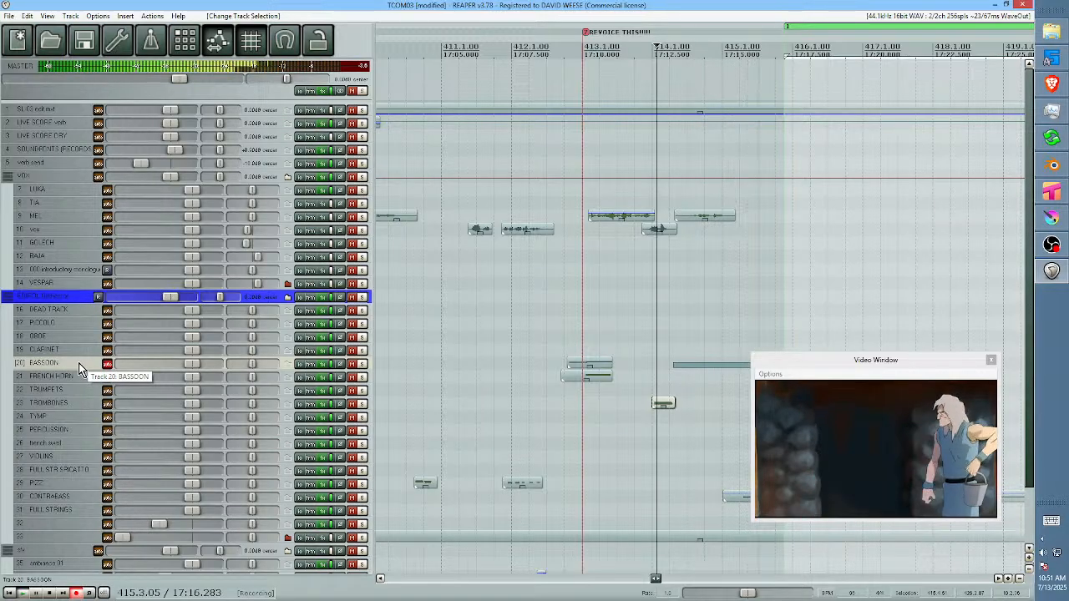
pyautogui.press('space')
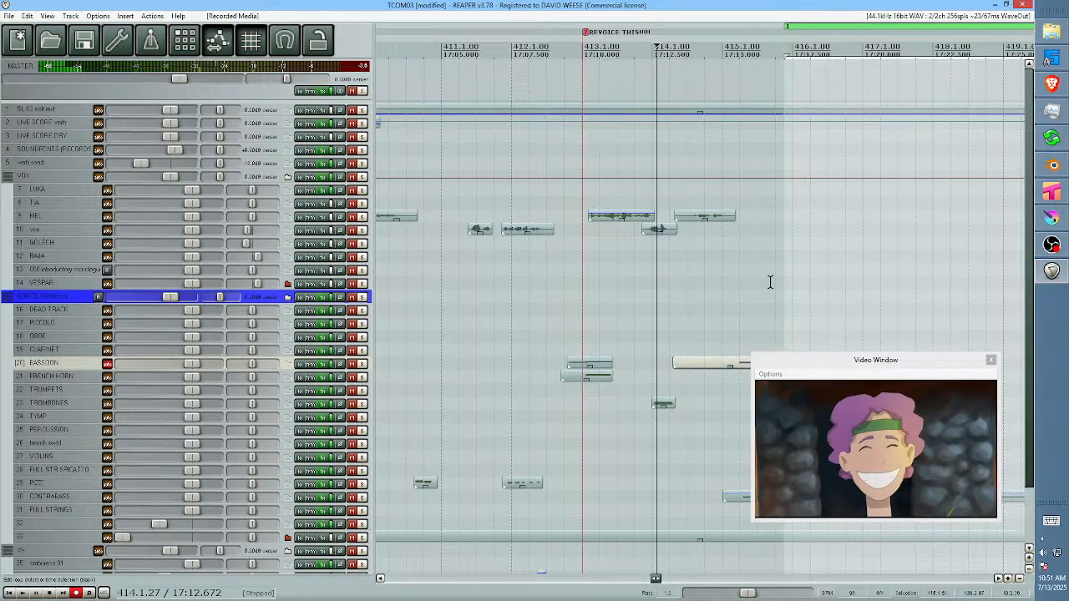
# Trim the new bassoon clip and position it from about 414.1.5 to 414.4.2, checking its timing against the video.
pyautogui.moveTo(676, 362)
pyautogui.mouseDown()
pyautogui.moveTo(741, 366)
pyautogui.moveTo(660, 375)
pyautogui.mouseUp()
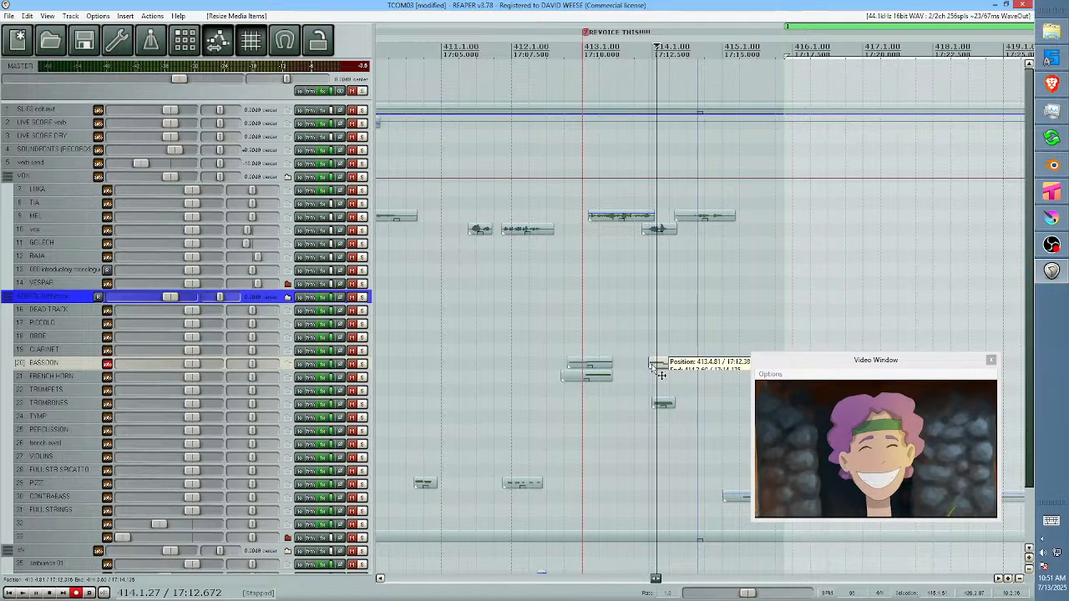
pyautogui.moveTo(660, 375); pyautogui.dragTo(638, 375)
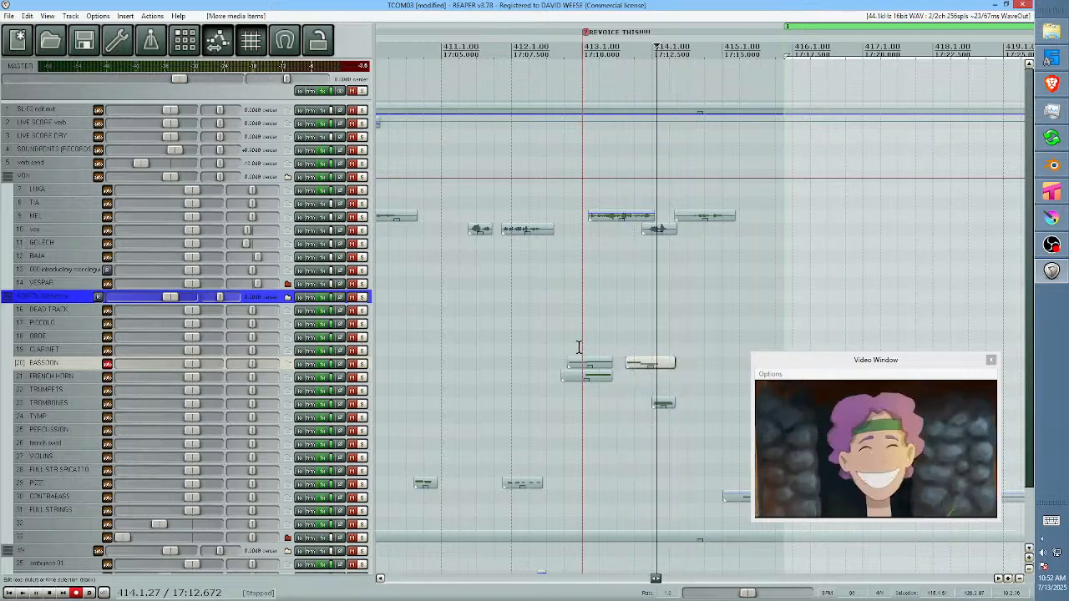
pyautogui.click(555, 341)
pyautogui.press('space')
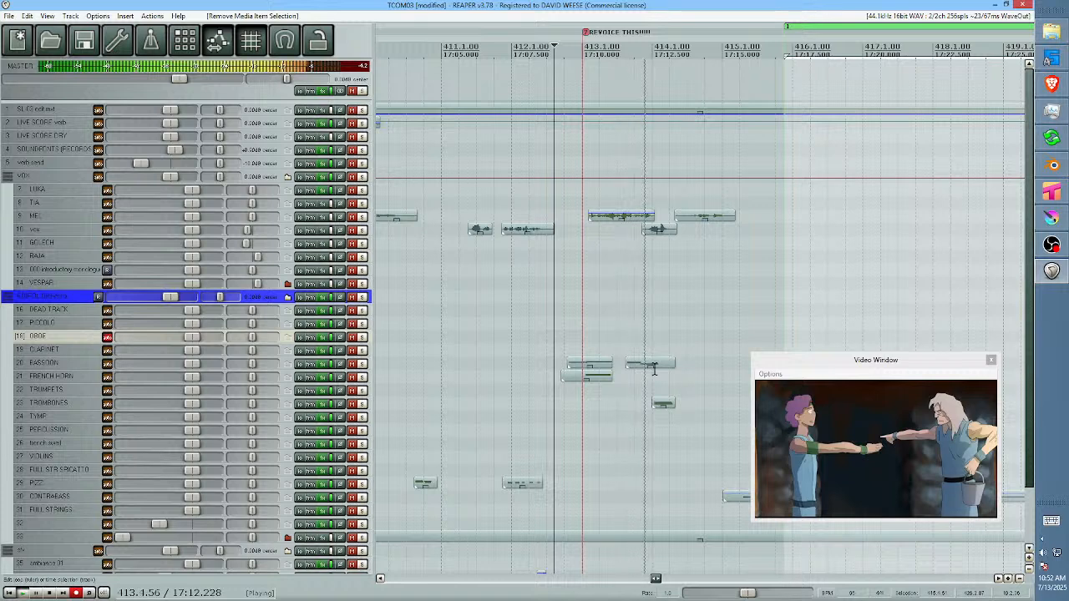
pyautogui.press('space')
pyautogui.moveTo(648, 365); pyautogui.dragTo(688, 369)
pyautogui.press('space')
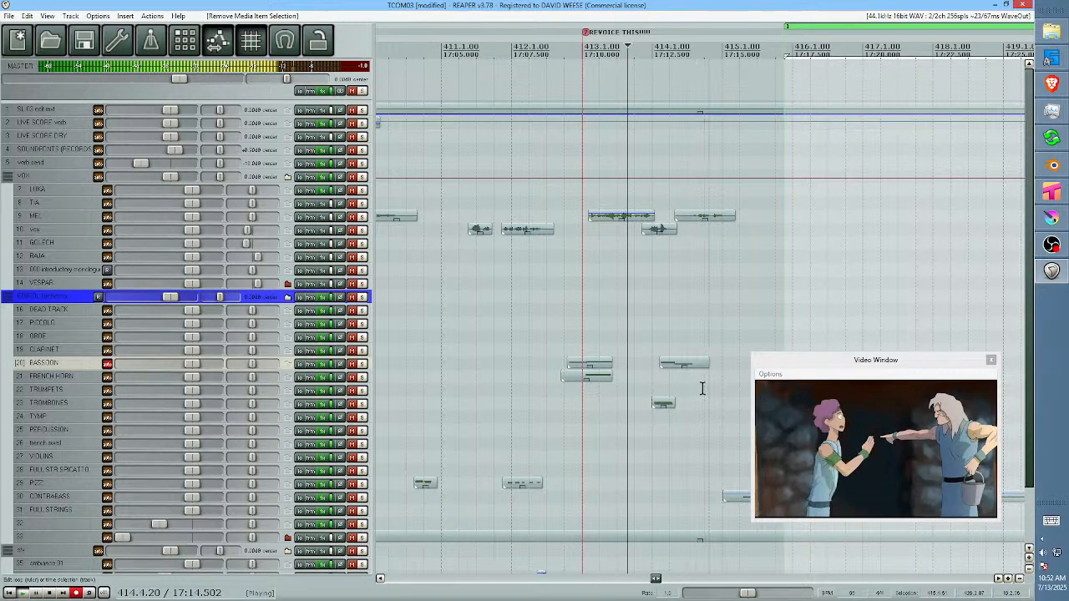
pyautogui.press('space')
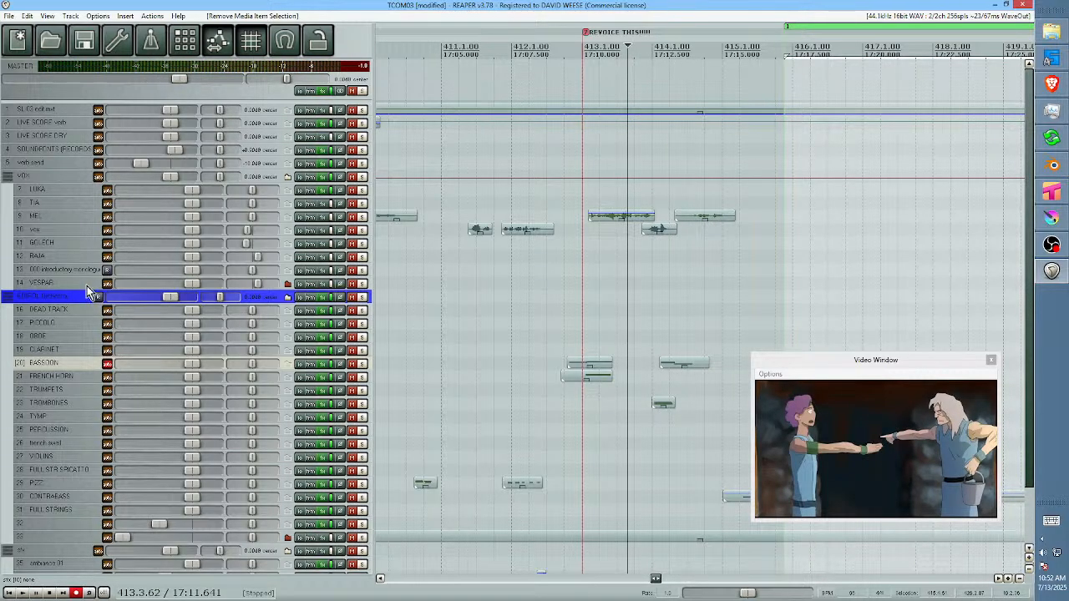
# Try a piccolo take from about 413.4.7 to 414.3 and delete the recorded clip.
pyautogui.click(66, 325)
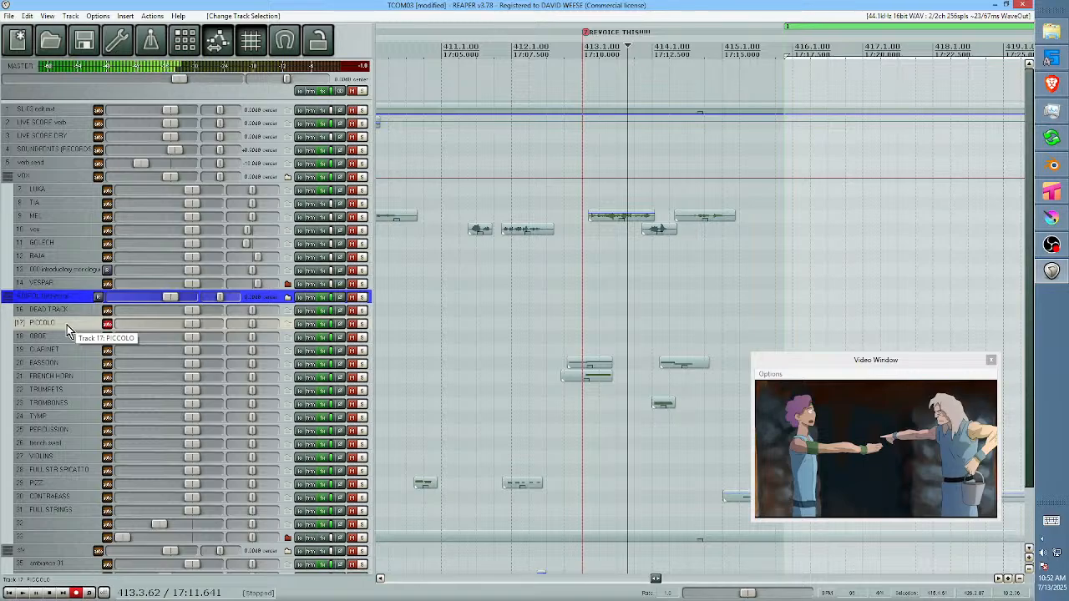
pyautogui.hotkey('ctrl', 'r')
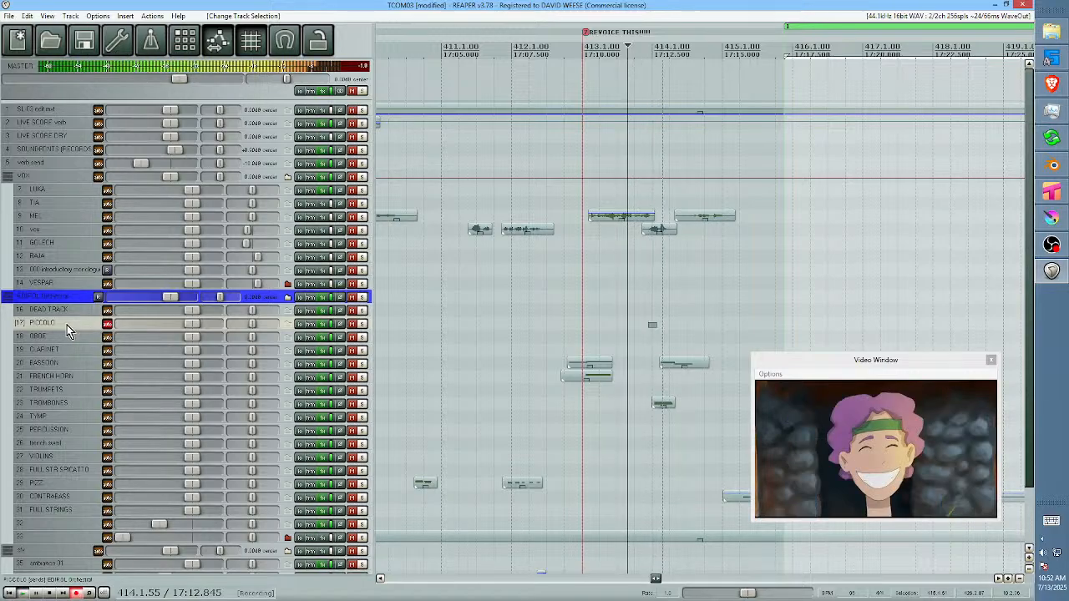
pyautogui.press('space')
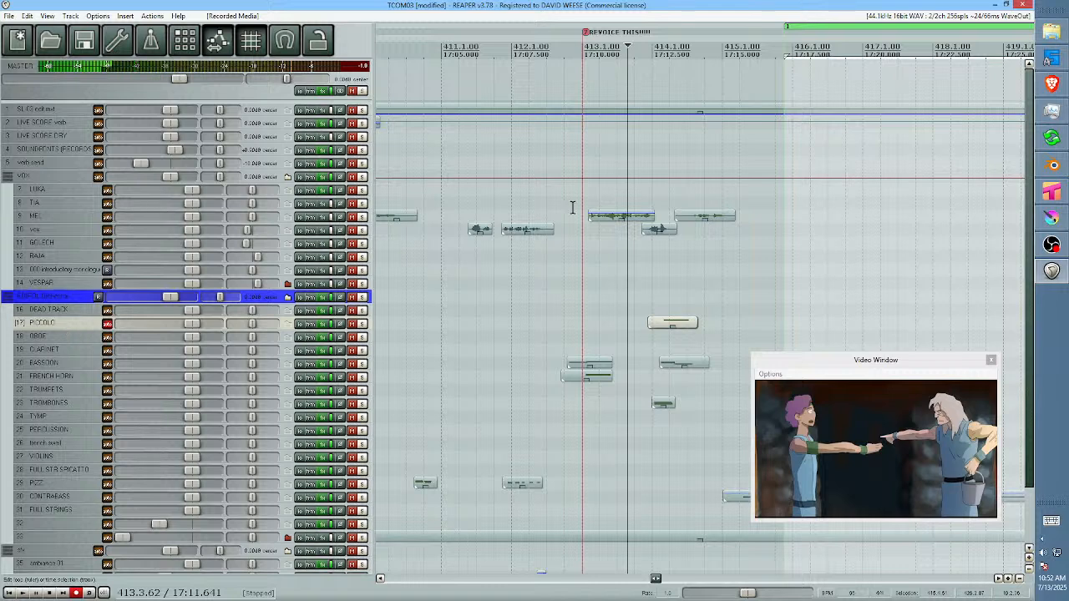
pyautogui.click(679, 320)
pyautogui.press('Delete')
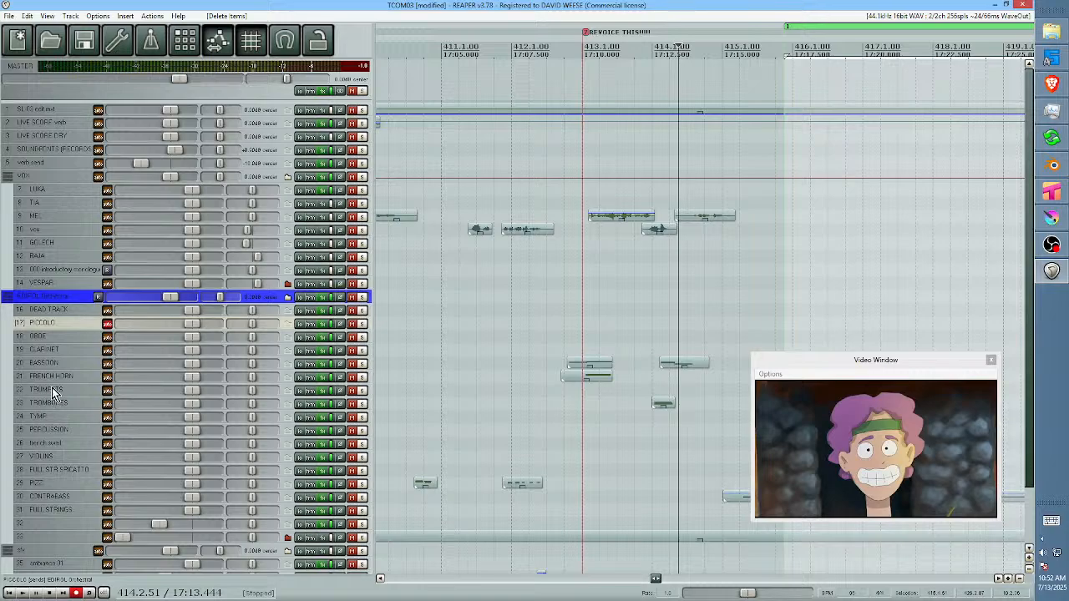
# Record a part on the TYMP track from 413.2.51, and trim and move the clip to span about 414.1.1 to 414.2.7.
pyautogui.click(60, 417)
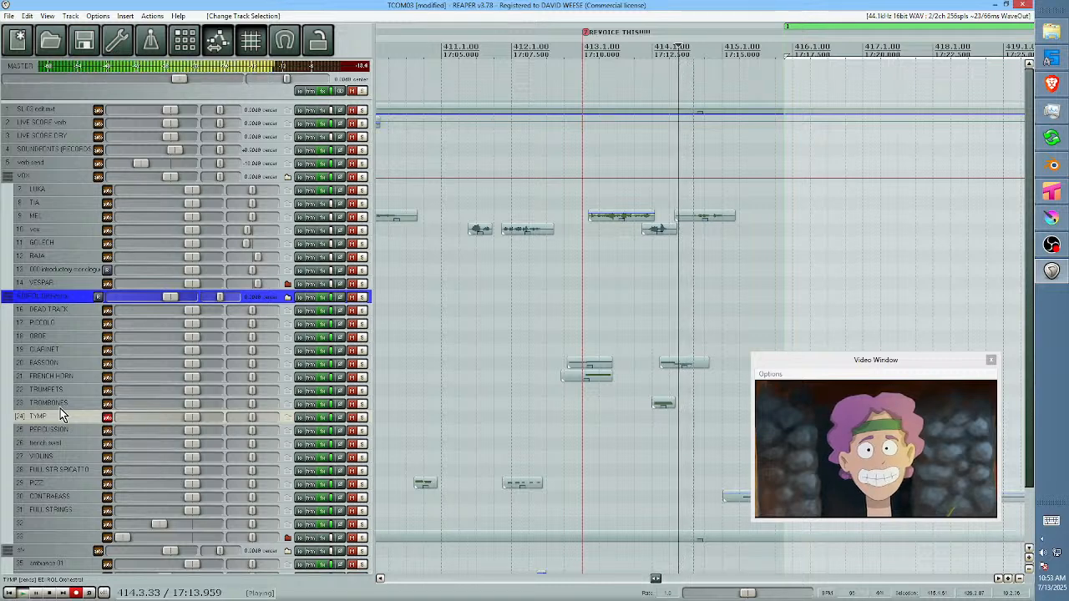
pyautogui.press('Left')
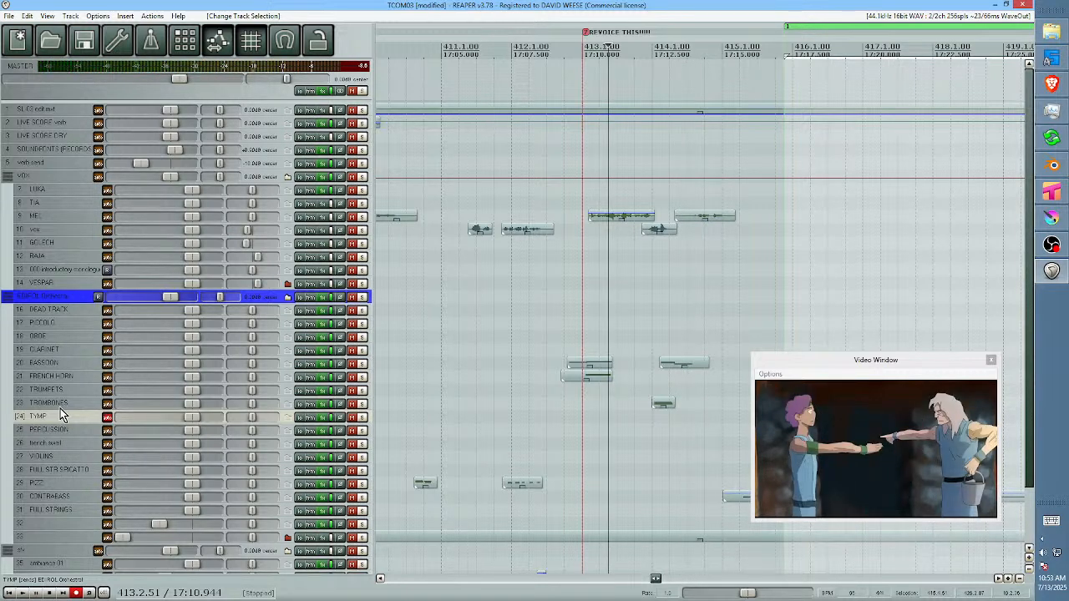
pyautogui.hotkey('ctrl', 'r')
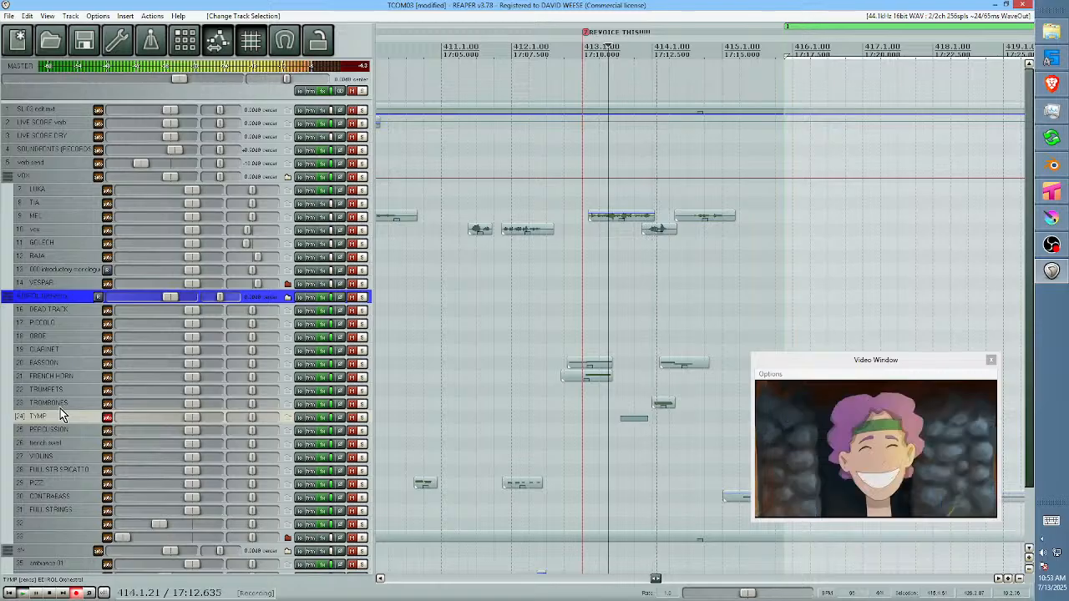
pyautogui.press('space')
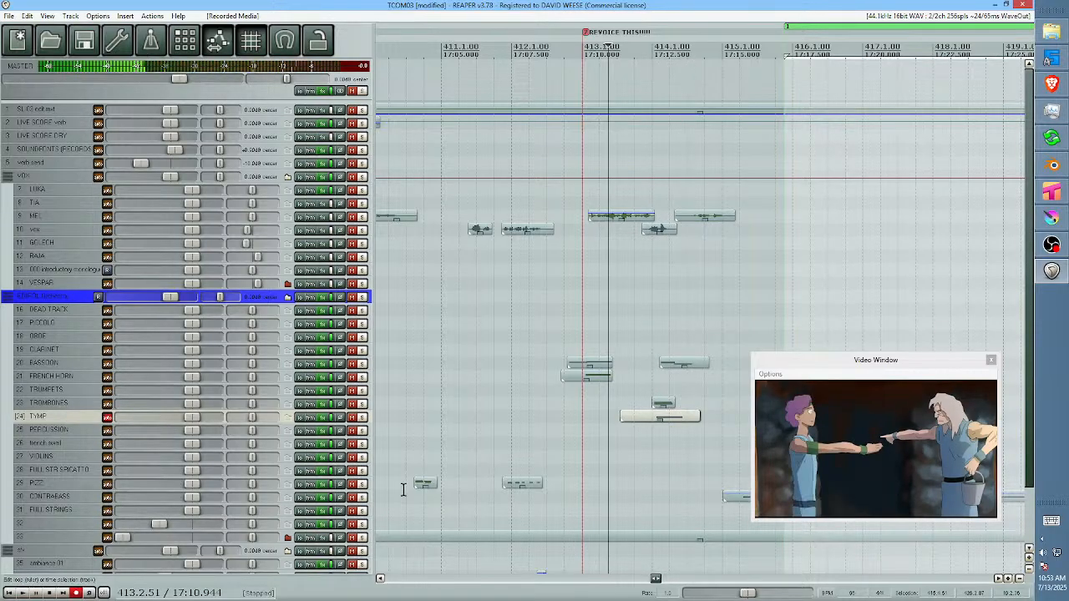
pyautogui.moveTo(628, 424); pyautogui.dragTo(674, 426)
pyautogui.scroll(3, 674, 416)
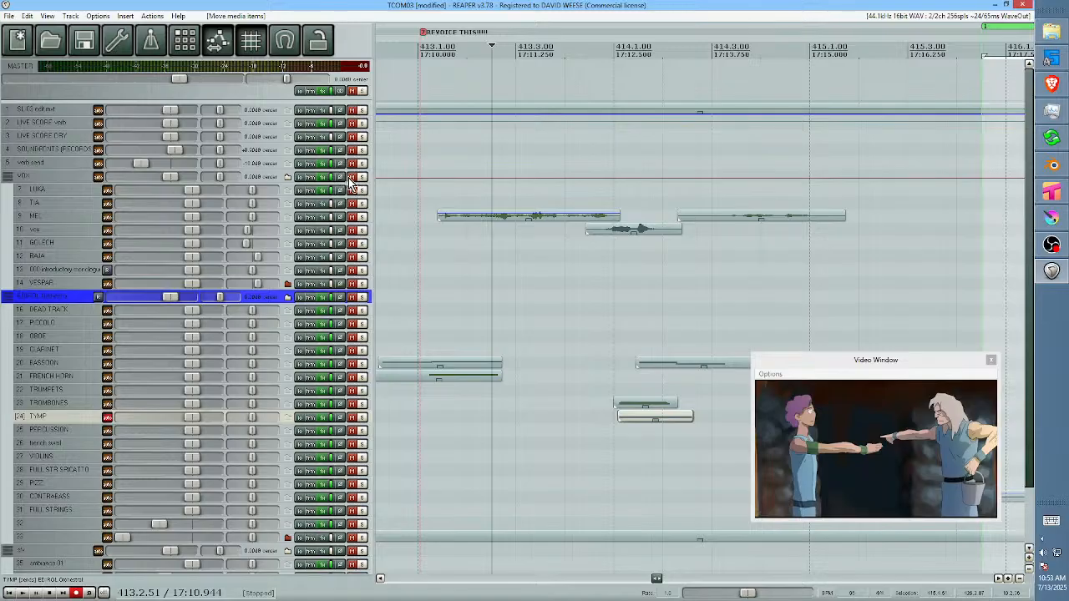
# Play back the scene around 413.4 to 414.3 with the VOX folder muted to check the instrumental parts.
pyautogui.click(573, 361)
pyautogui.press('space')
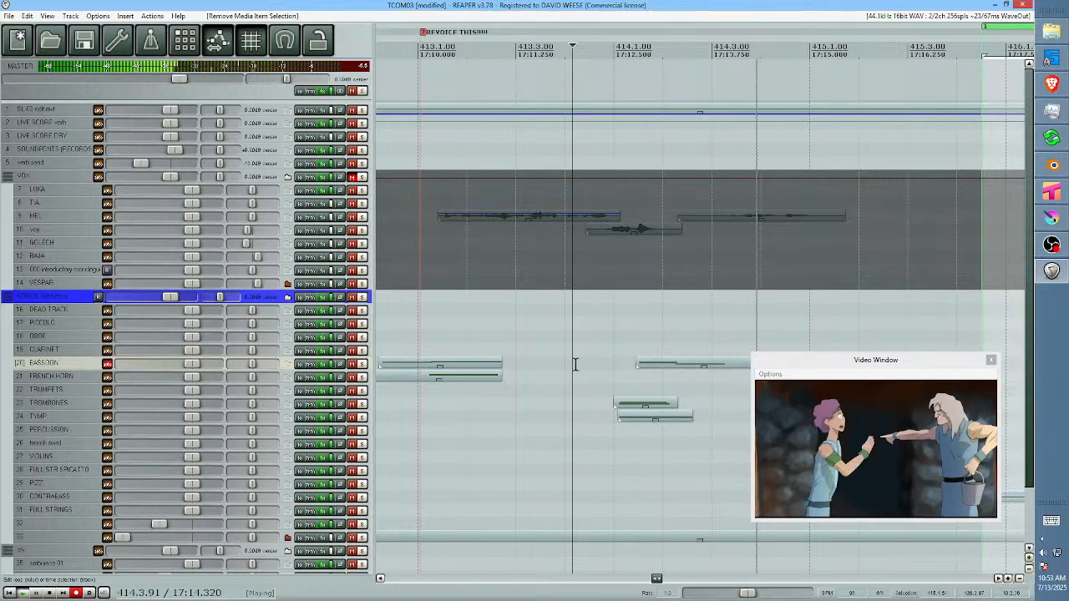
pyautogui.press('space')
pyautogui.scroll(-1, 627, 365)
pyautogui.press('space')
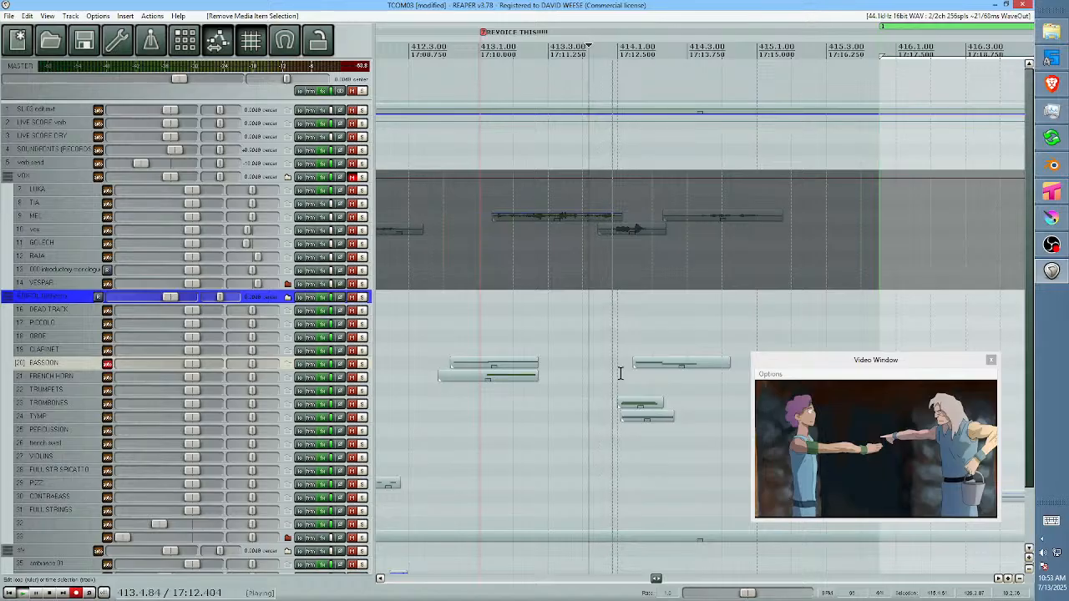
pyautogui.press('space')
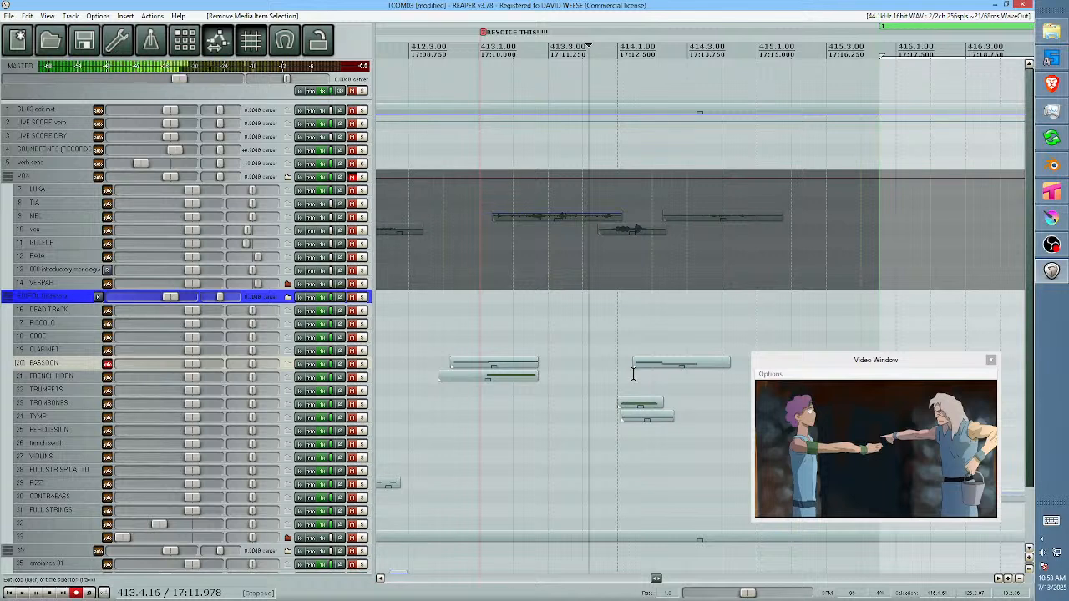
# Record a take on the FULL STR SPICATTO track from 413.4.16 and trim the clip to span about 414.1.2 to 414.2.0.
pyautogui.click(88, 476)
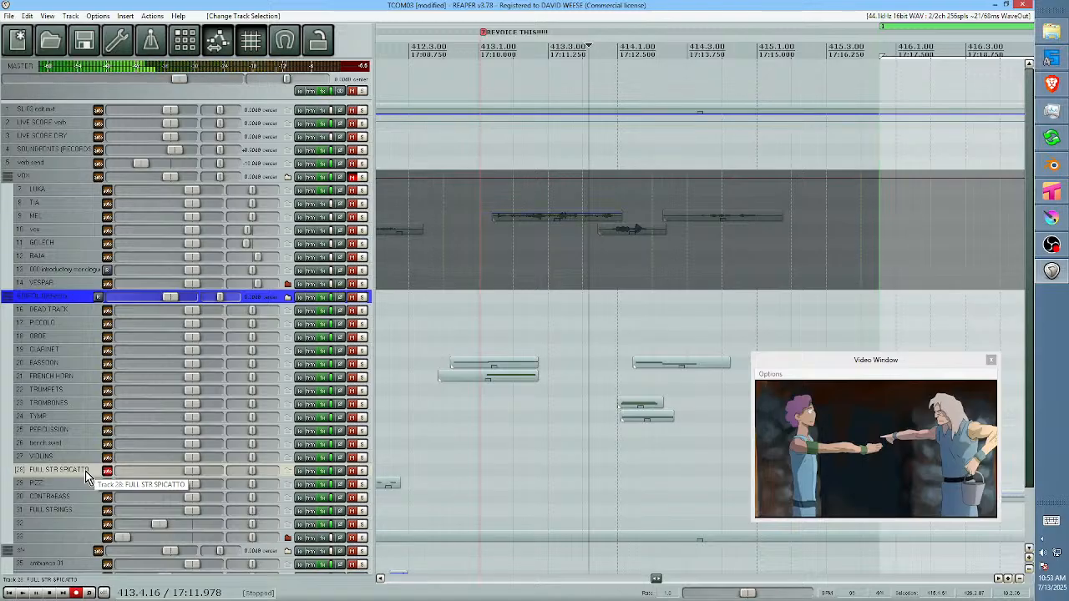
pyautogui.hotkey('ctrl', 'r')
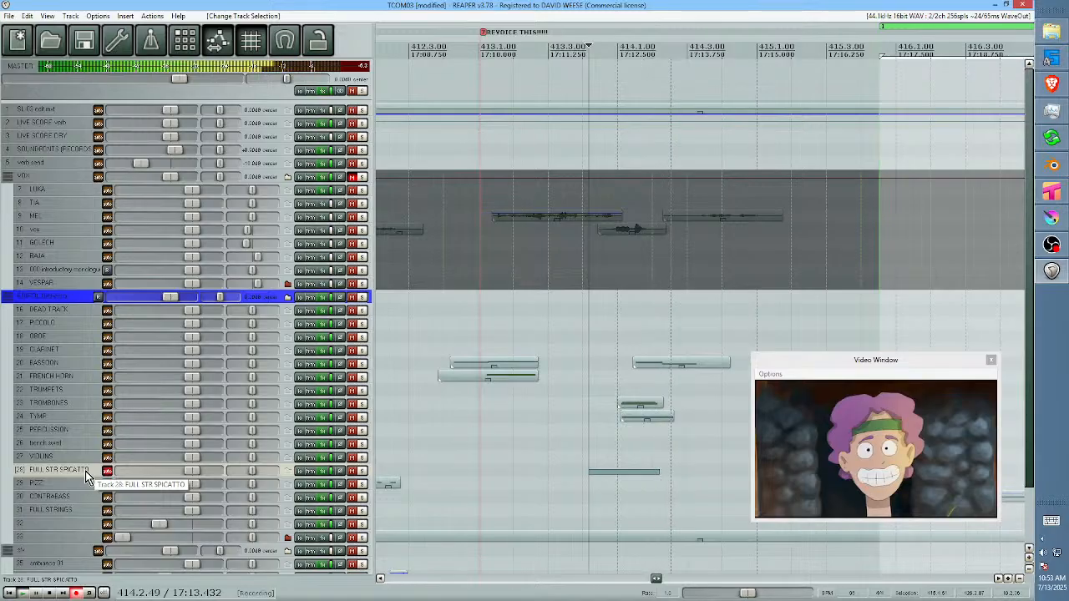
pyautogui.press('space')
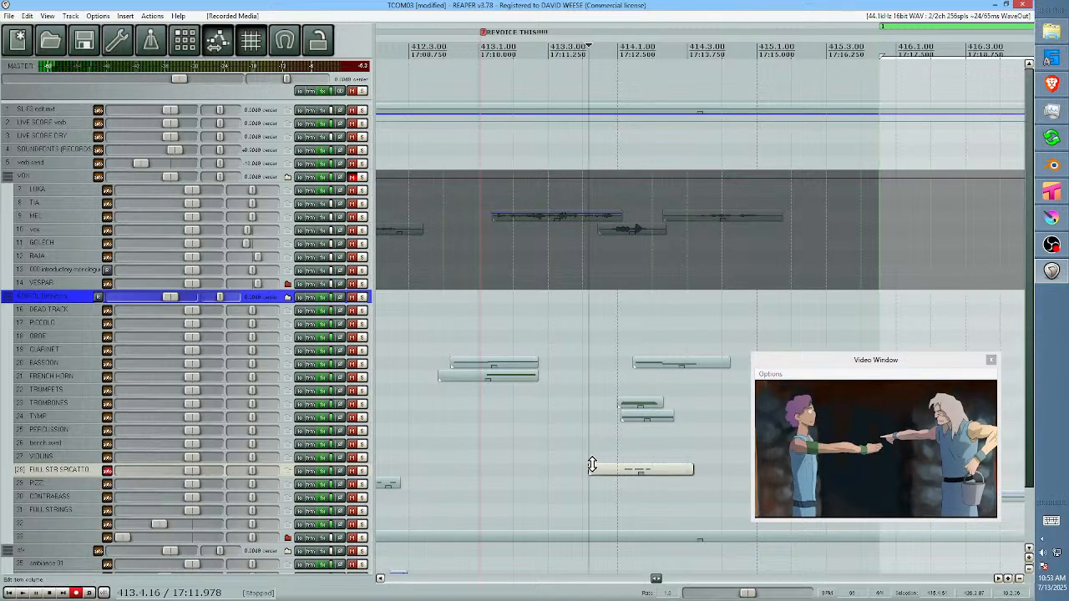
pyautogui.moveTo(596, 468); pyautogui.dragTo(625, 481)
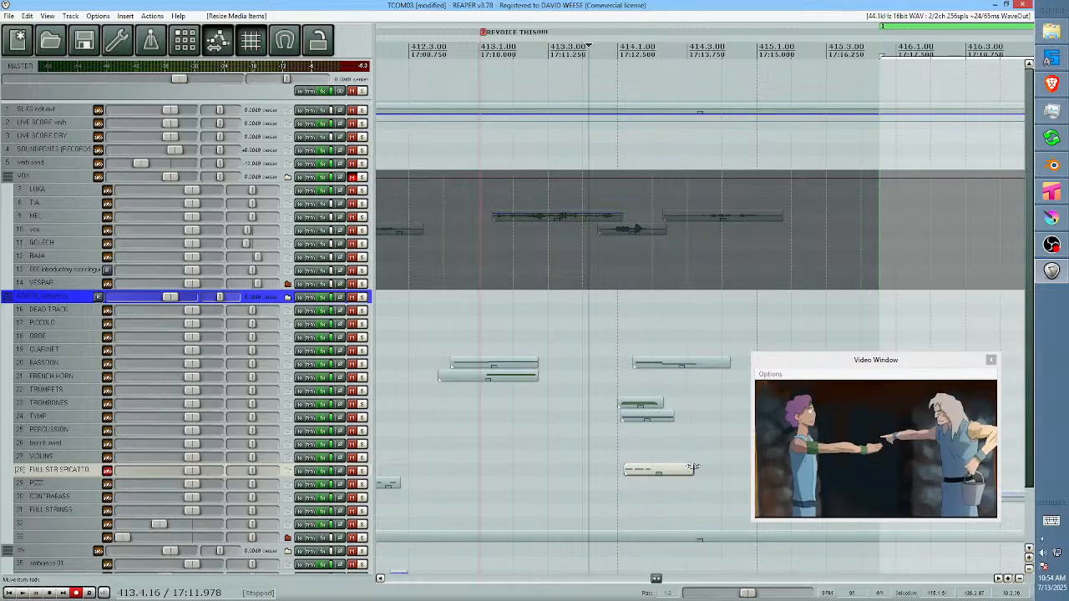
pyautogui.moveTo(693, 470); pyautogui.dragTo(652, 474)
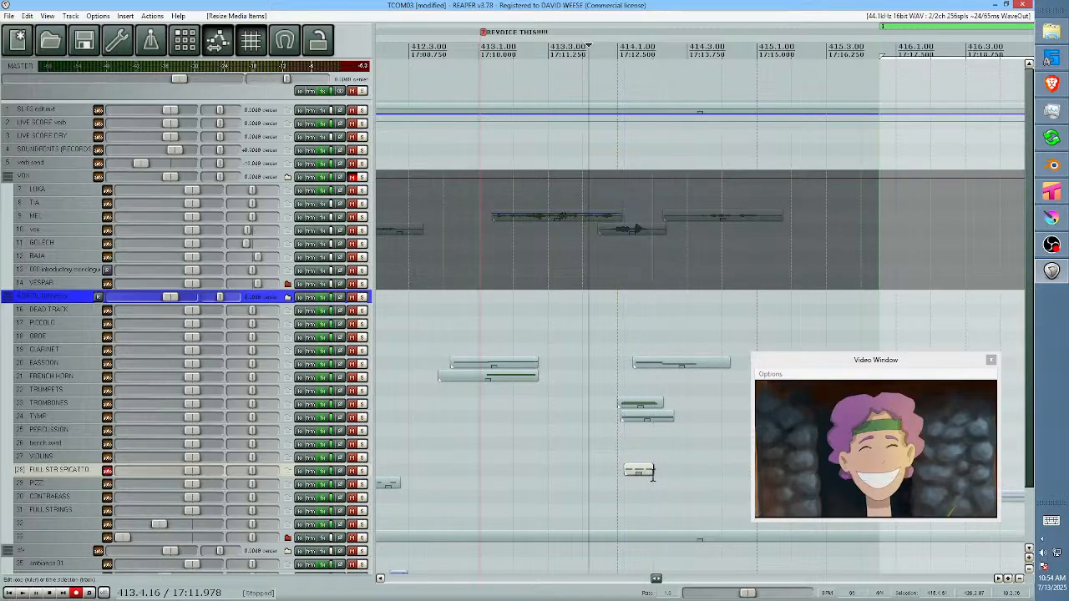
# Audition the spiccato track soloed, then unsolo it and play the passage with the other instruments.
pyautogui.click(362, 471)
pyautogui.press('space')
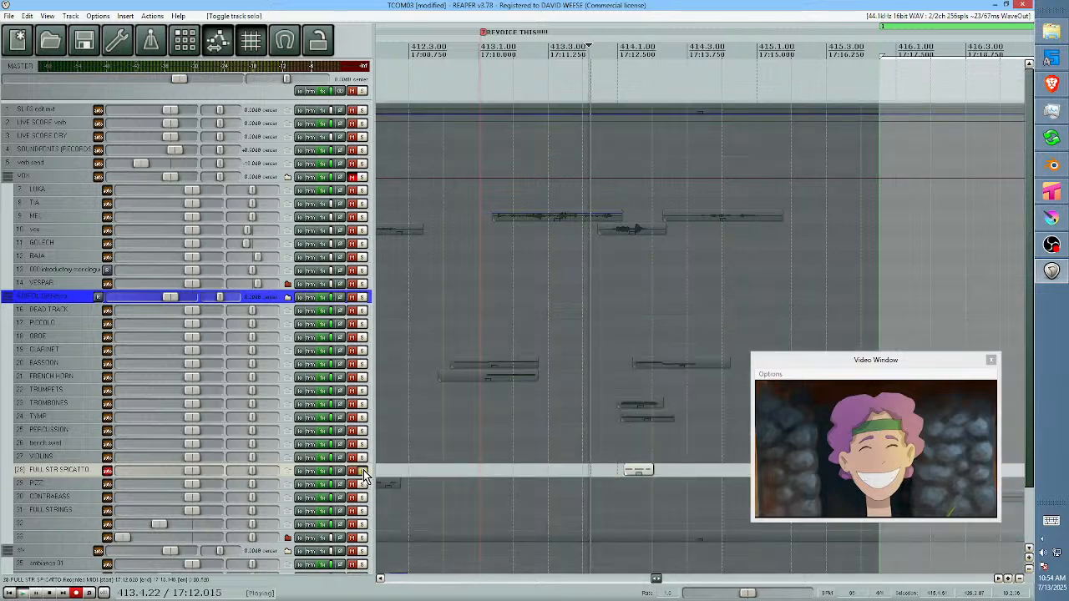
pyautogui.click(363, 472)
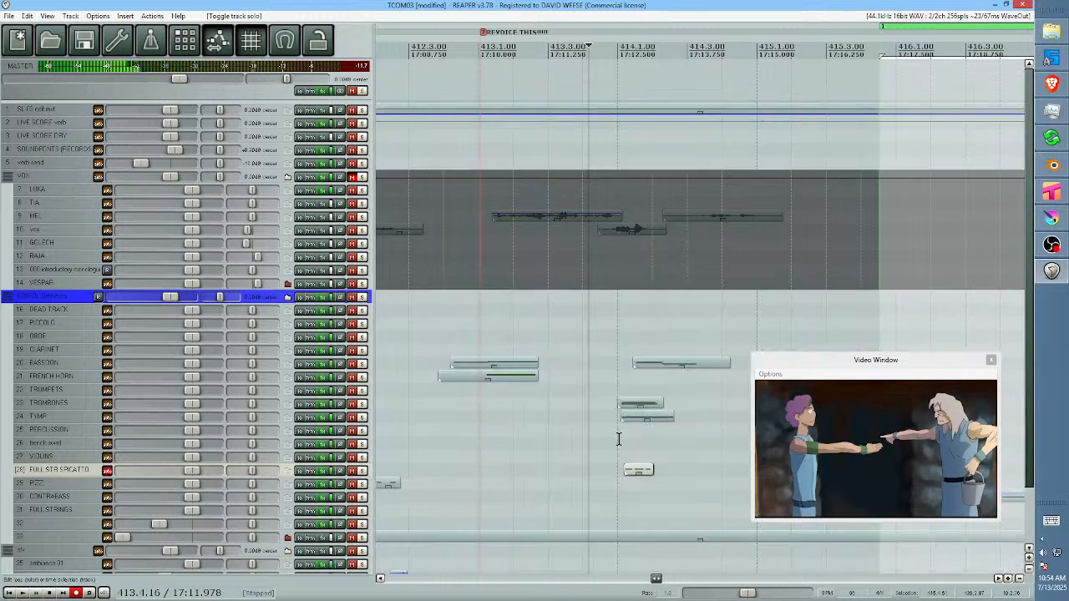
pyautogui.press('space')
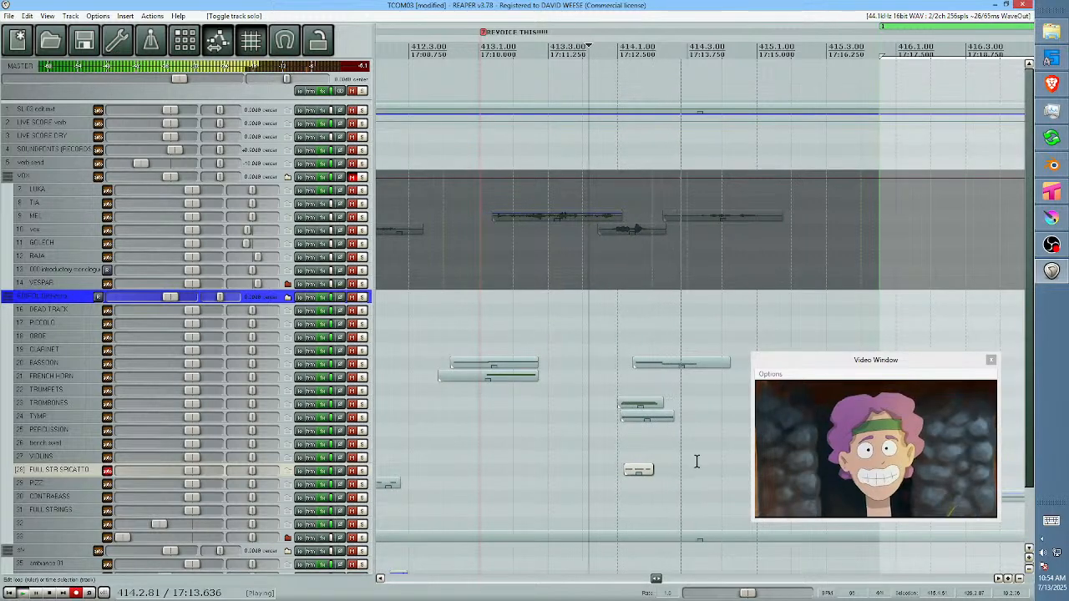
pyautogui.press('space')
# Shorten the end of the bassoon clip near 414.2 to about 414.2.9 and copy its ending onto the TROMBONES track.
pyautogui.moveTo(731, 362); pyautogui.dragTo(683, 371)
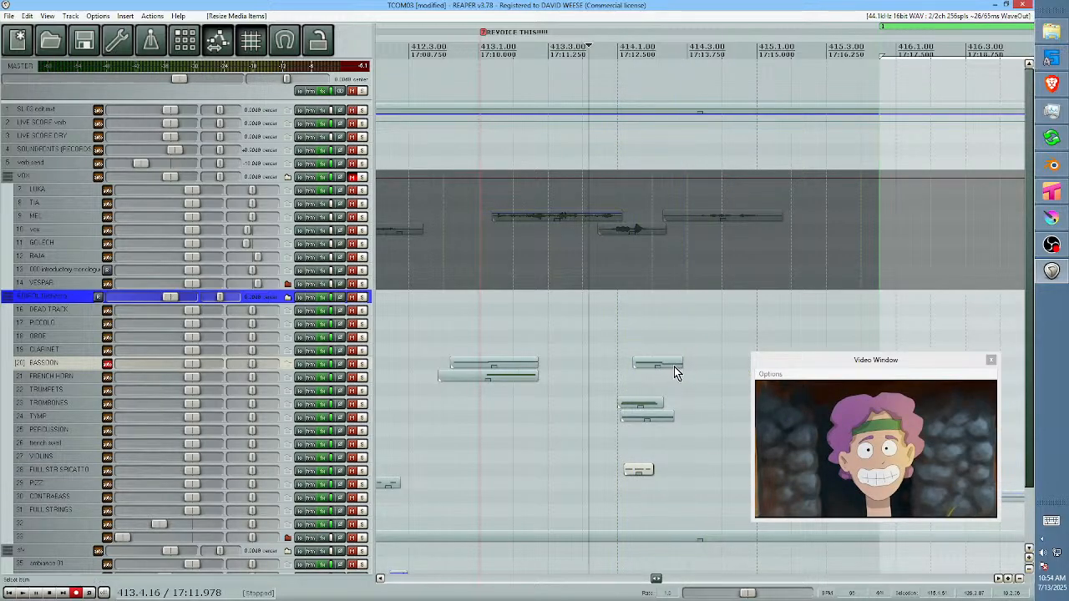
pyautogui.click(674, 368)
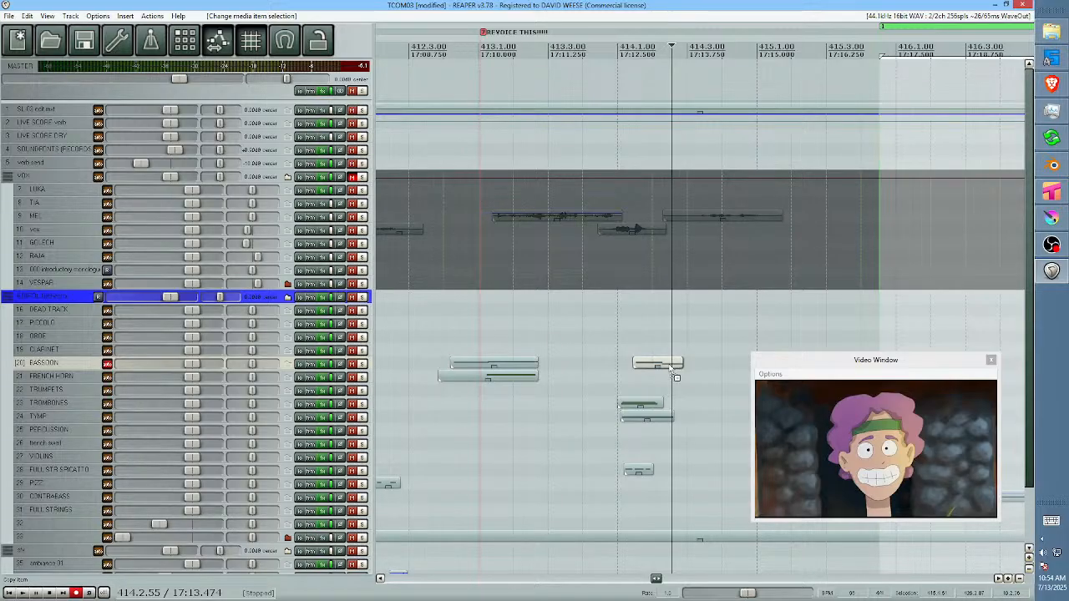
pyautogui.moveTo(671, 367); pyautogui.dragTo(674, 402)
# Shorten the F#1 note in the copied trombone clip to a brief stab and trim the clip to end at about 414.2.5.
pyautogui.doubleClick(675, 402)
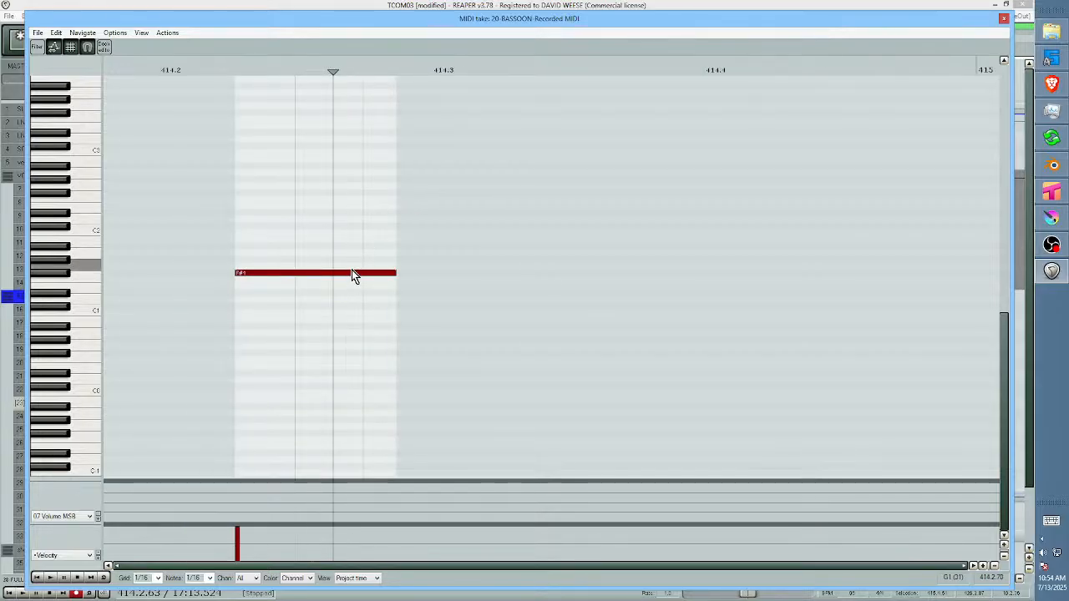
pyautogui.moveTo(352, 269); pyautogui.dragTo(373, 194)
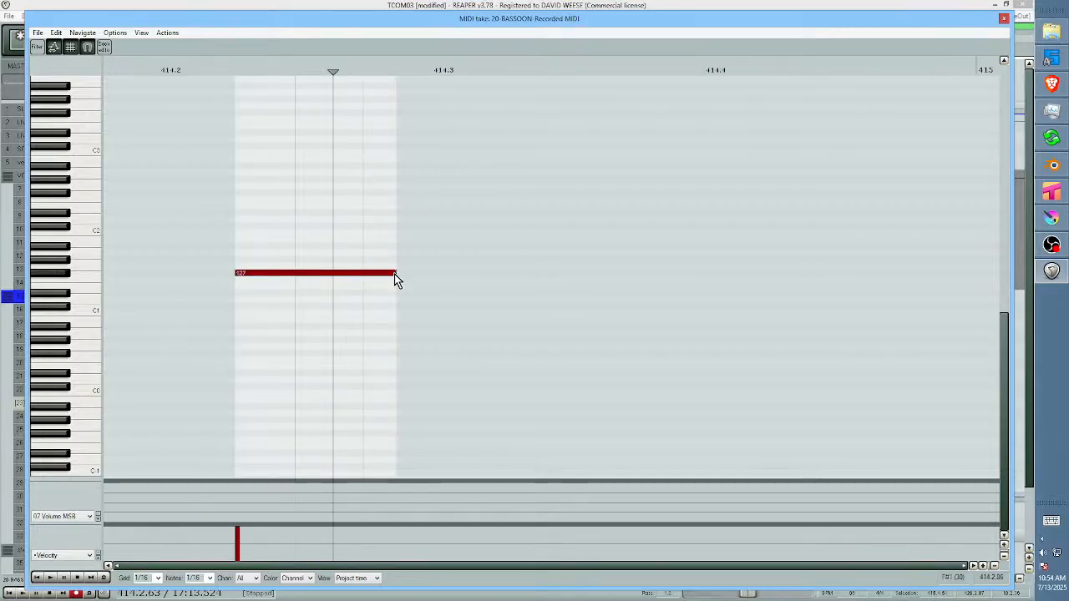
pyautogui.moveTo(397, 275); pyautogui.dragTo(348, 284)
pyautogui.moveTo(467, 284); pyautogui.dragTo(248, 275)
pyautogui.click(224, 255)
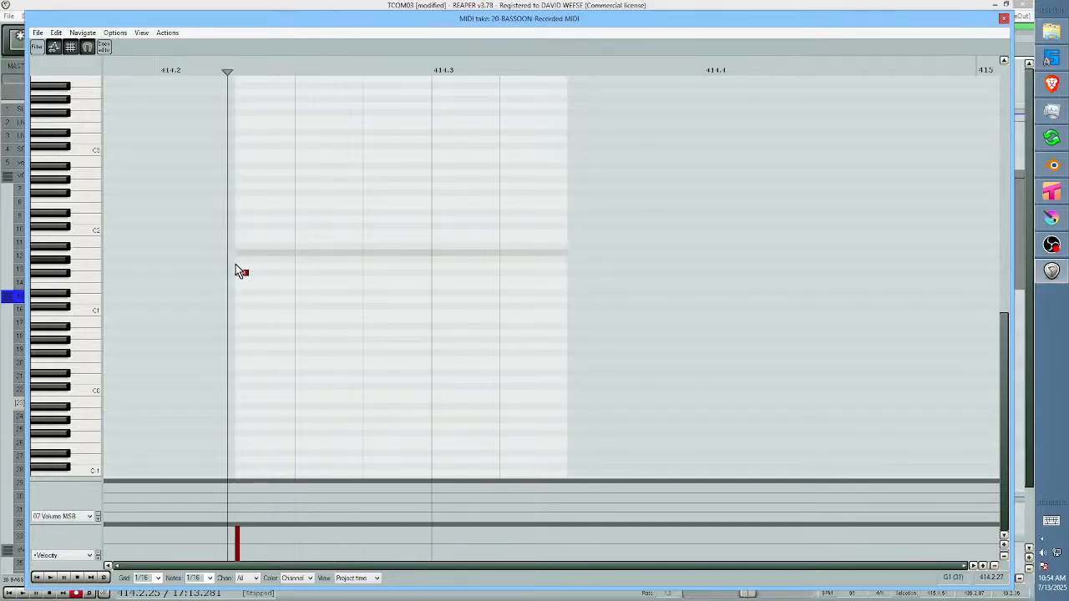
pyautogui.click(238, 274)
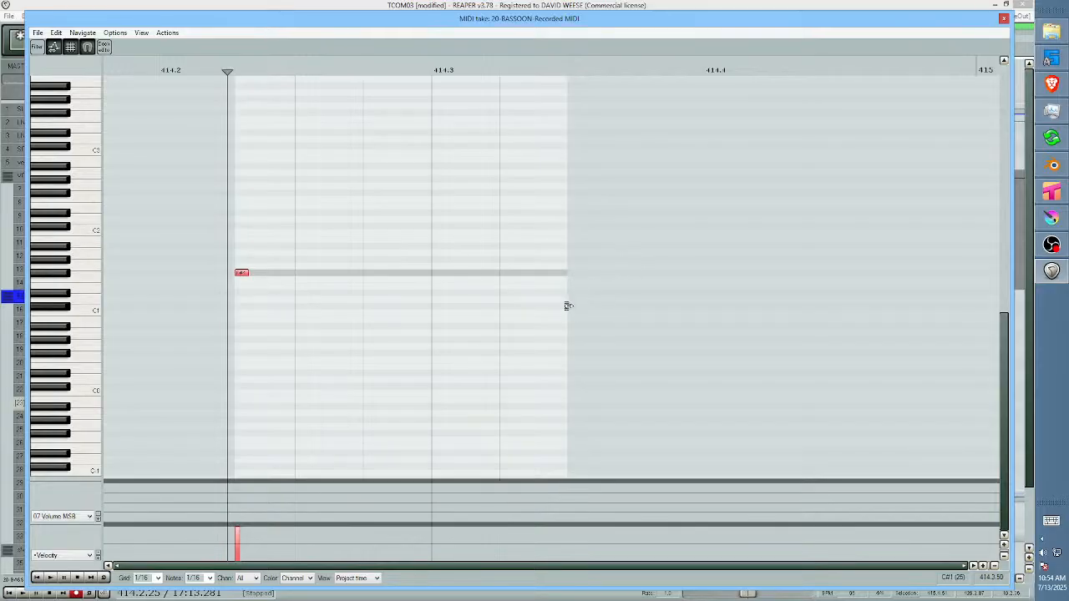
pyautogui.moveTo(567, 307); pyautogui.dragTo(362, 310)
pyautogui.press('Escape')
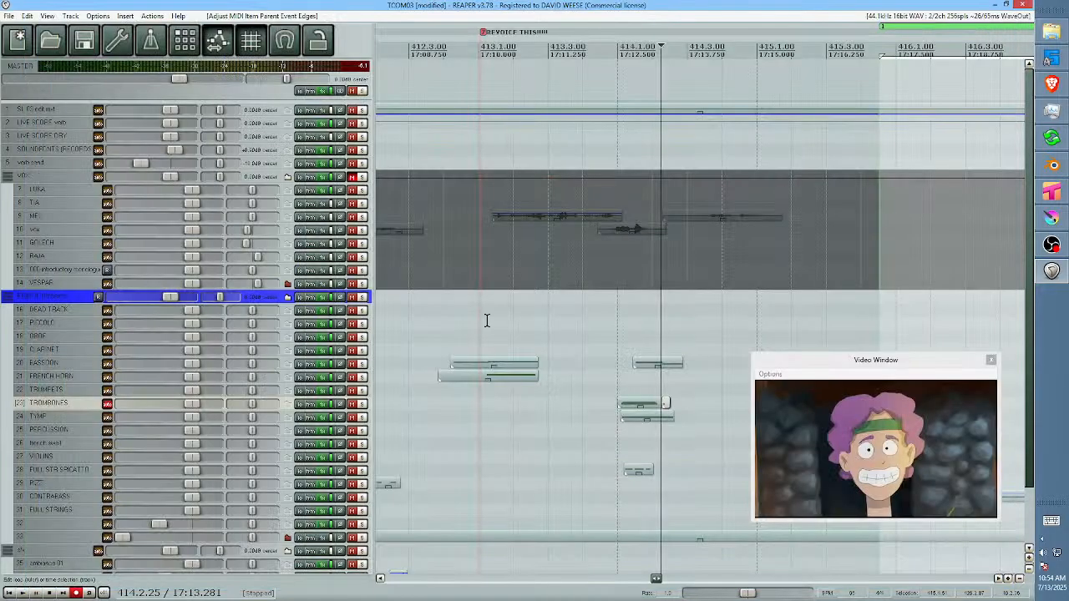
# Unmute the VOX folder and play back the scene with dialogue from about 413.4.9.
pyautogui.click(614, 378)
pyautogui.scroll(2, 702, 363)
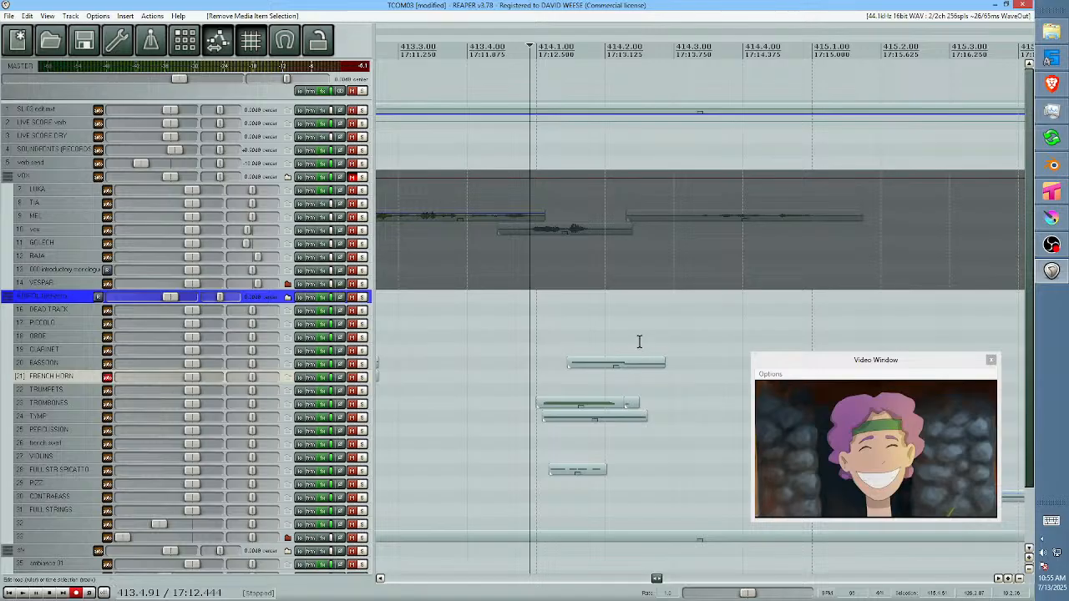
pyautogui.click(351, 177)
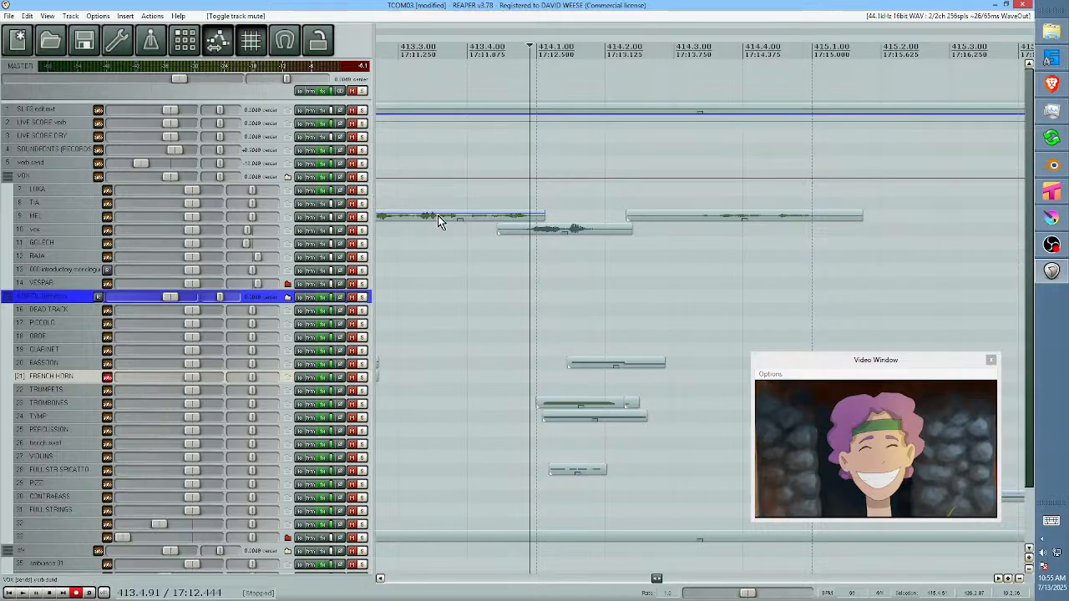
pyautogui.scroll(-3, 713, 275)
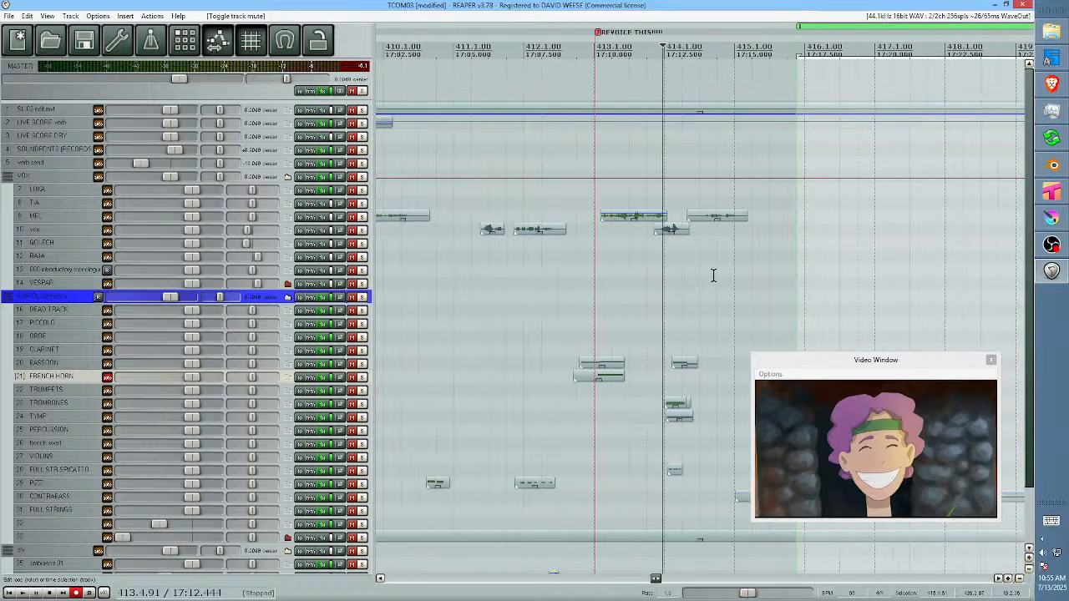
pyautogui.moveTo(733, 289); pyautogui.dragTo(583, 289)
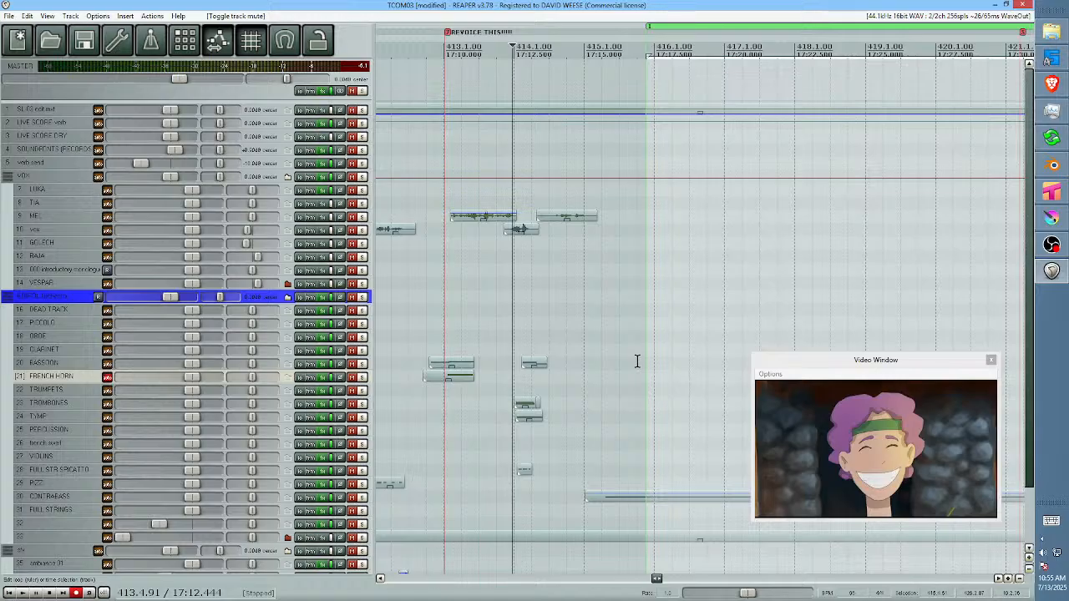
pyautogui.press('space')
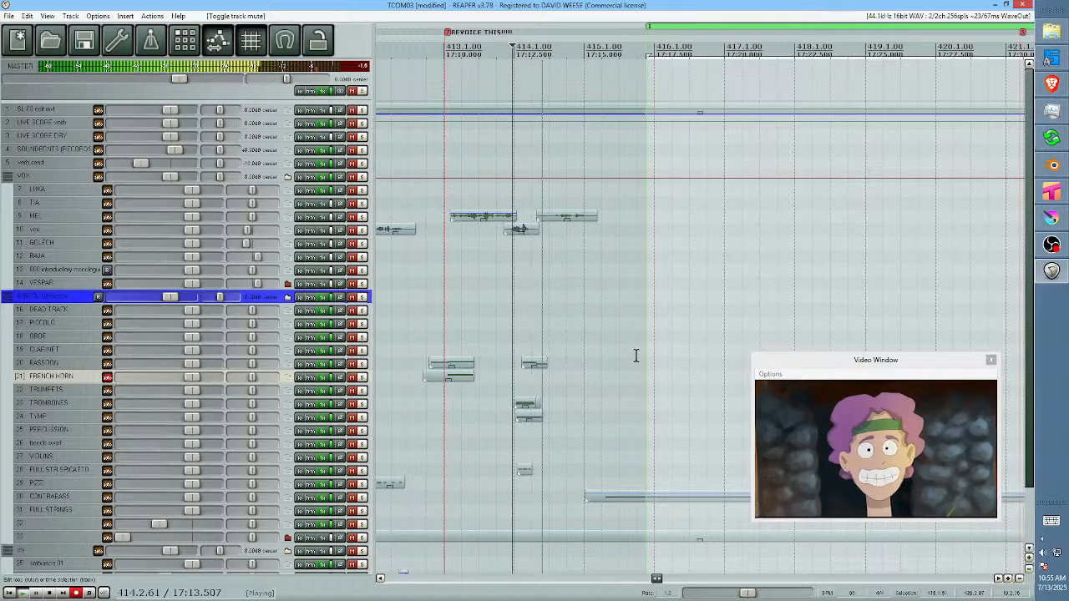
pyautogui.press('space')
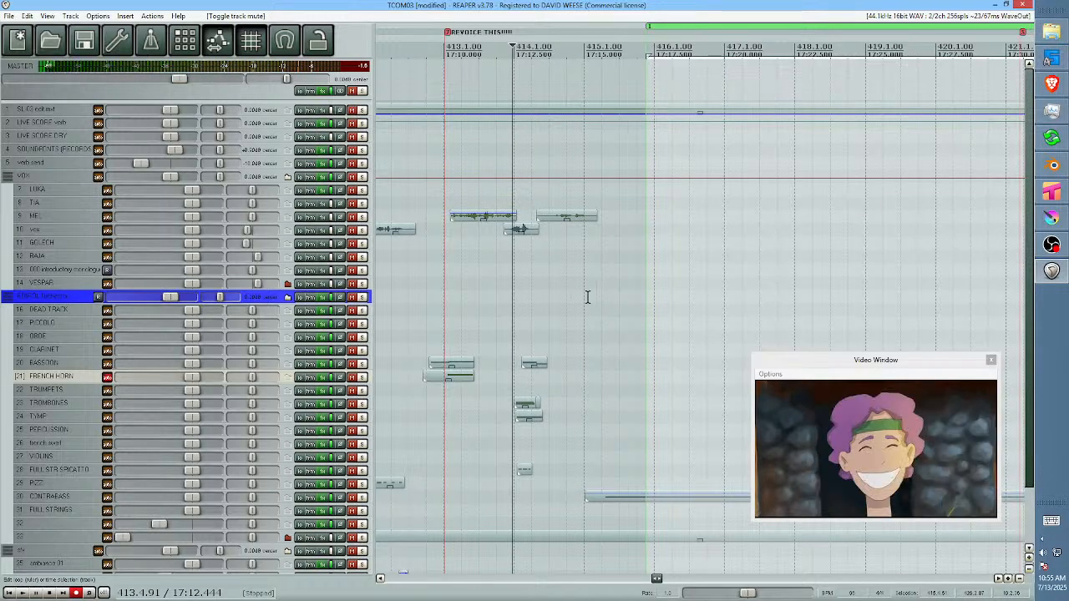
# Play back from 412.4.52, then trim and move the vox track's clip near 414.1 to span about 414.2 to 414.3.5.
pyautogui.click(434, 290)
pyautogui.moveTo(473, 303); pyautogui.dragTo(550, 304)
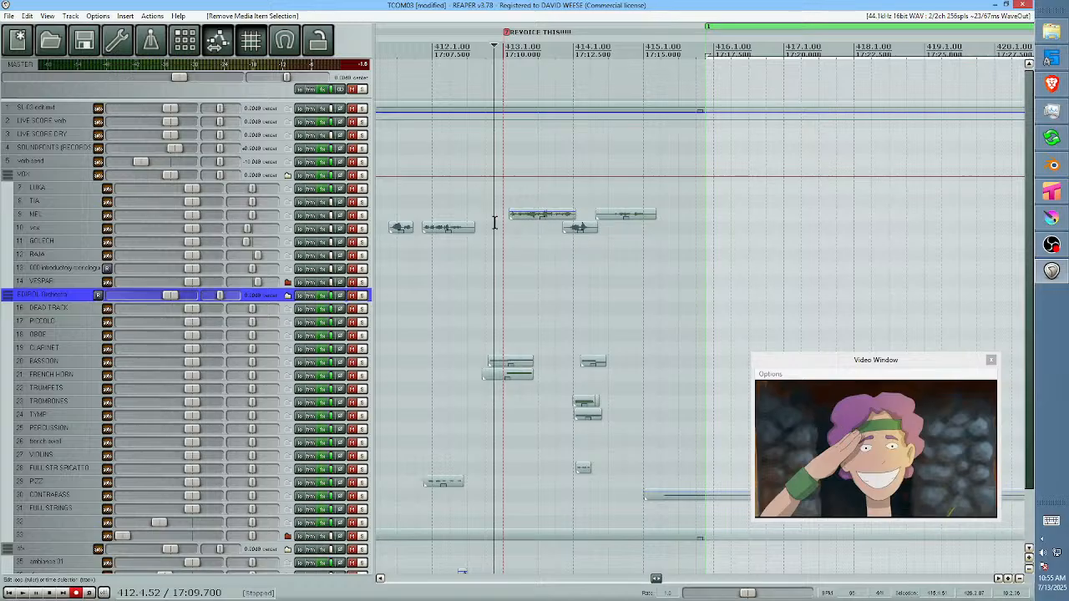
pyautogui.press('space')
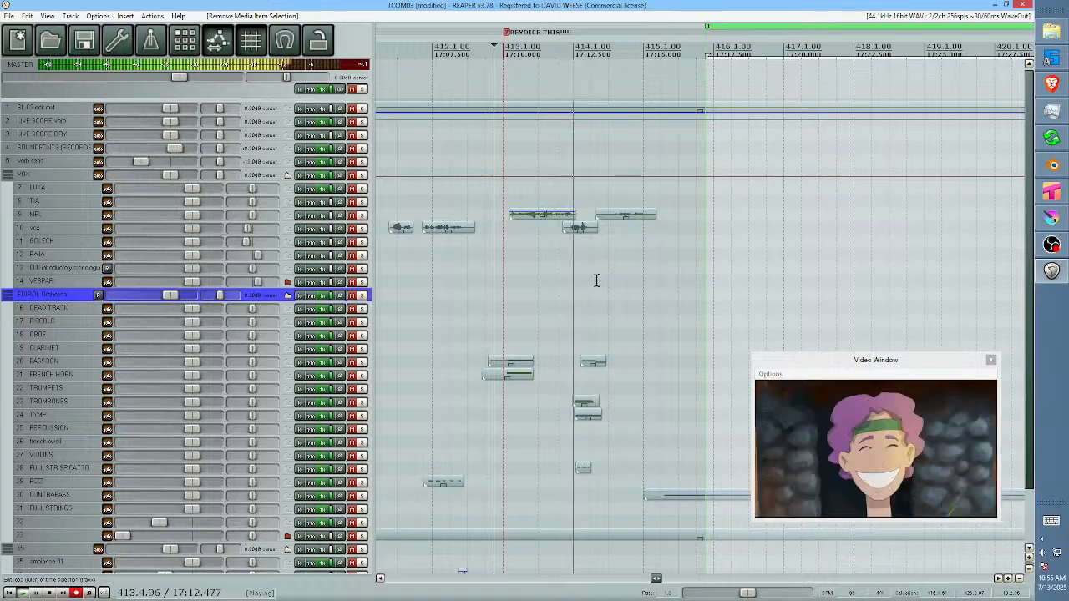
pyautogui.press('space')
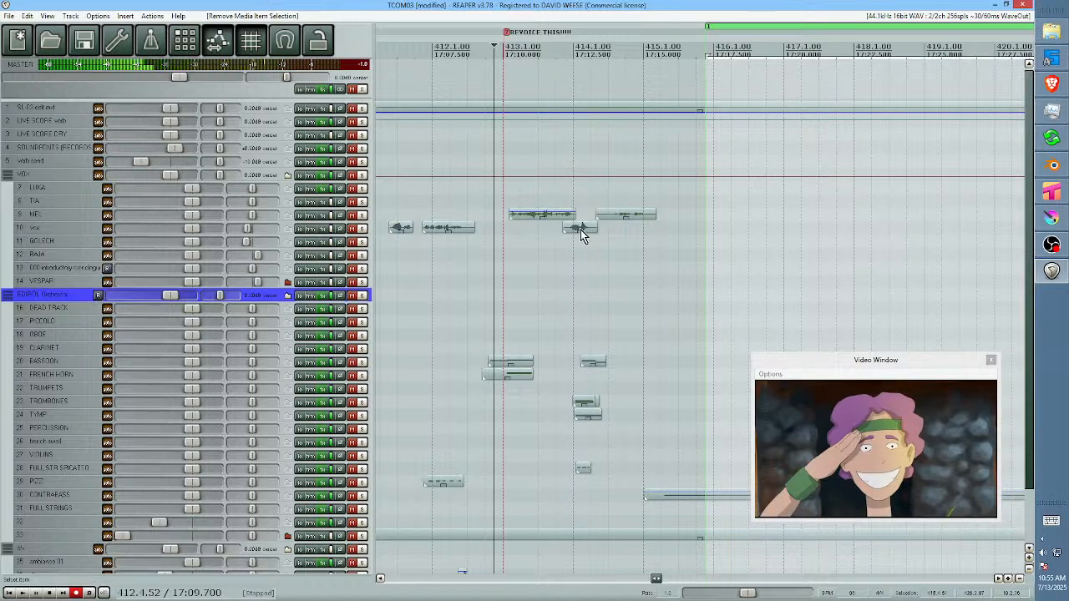
pyautogui.moveTo(588, 227)
pyautogui.mouseDown()
pyautogui.moveTo(588, 238)
pyautogui.moveTo(616, 238)
pyautogui.moveTo(605, 227)
pyautogui.mouseUp()
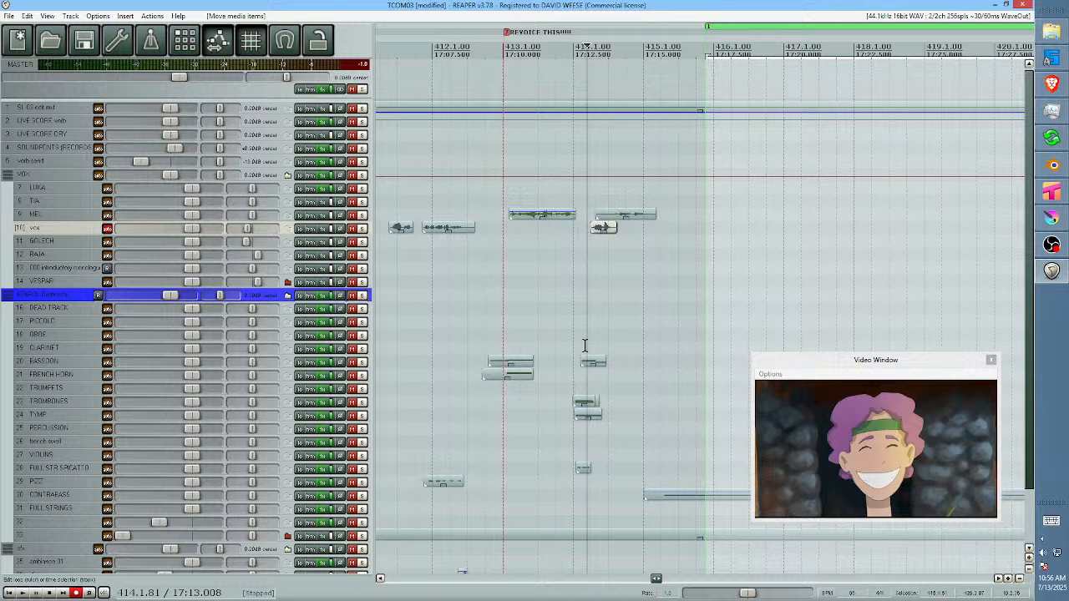
# Try moving the bassoon, trombone, timpani and spiccato clips near 414.1 about half a beat later and play back the result.
pyautogui.moveTo(565, 343); pyautogui.dragTo(597, 491)
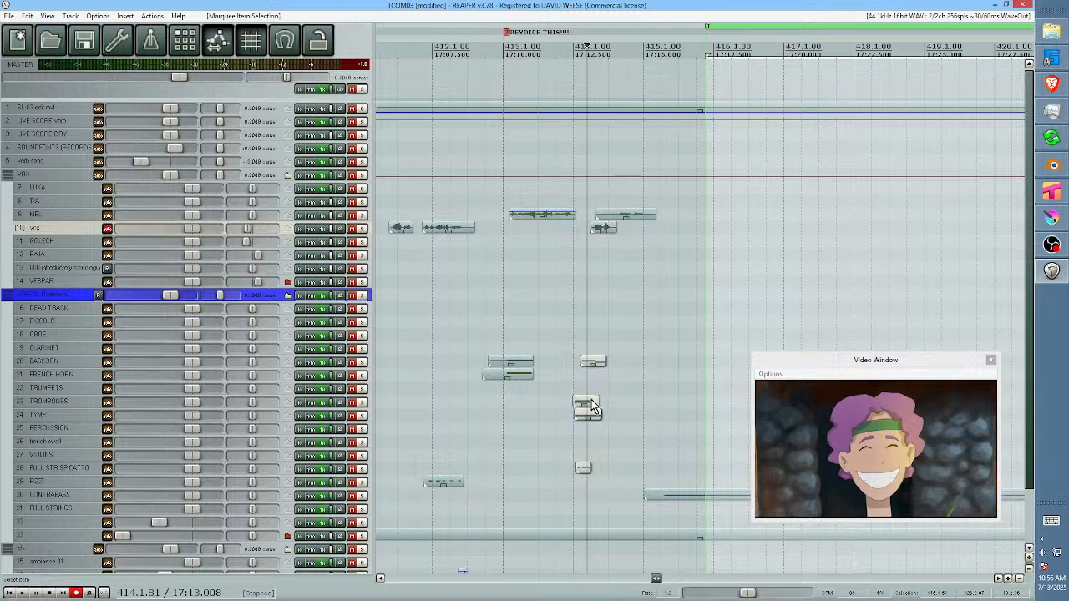
pyautogui.moveTo(595, 368); pyautogui.dragTo(617, 371)
pyautogui.click(491, 308)
pyautogui.press('space')
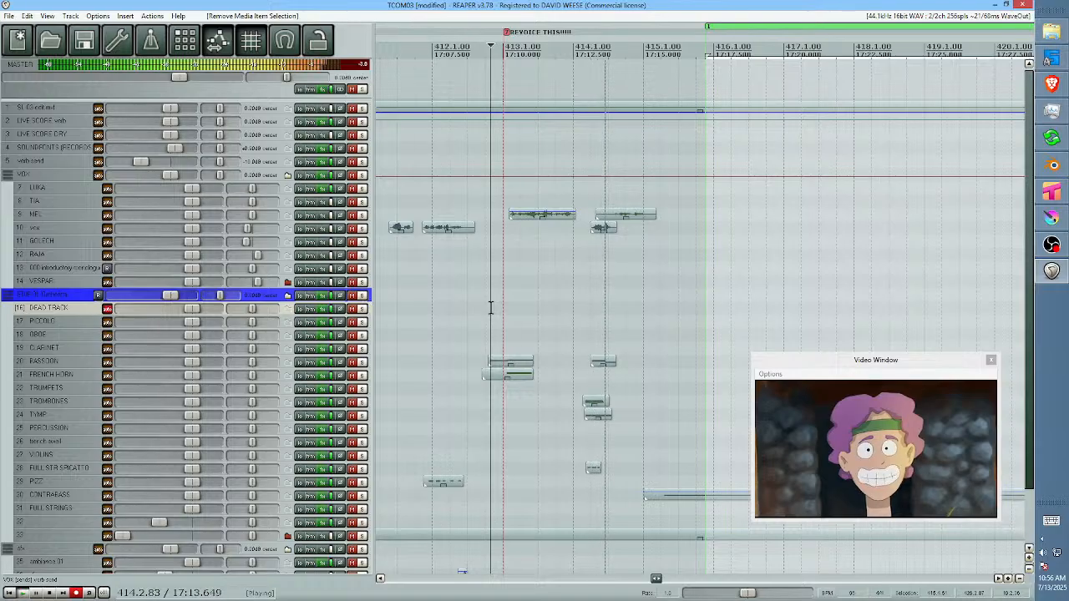
pyautogui.press('space')
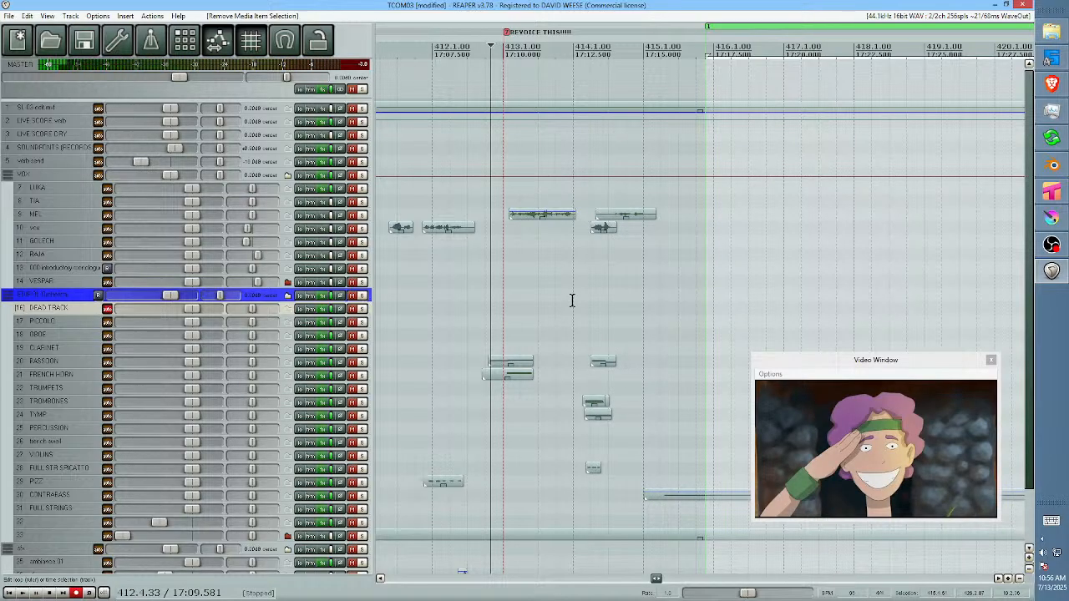
# Move the bassoon, trombone, timpani and spiccato clips earlier together so the trombone starts at about 413.4.8, and play back the scene.
pyautogui.moveTo(573, 305); pyautogui.dragTo(613, 491)
pyautogui.scroll(3, 620, 430)
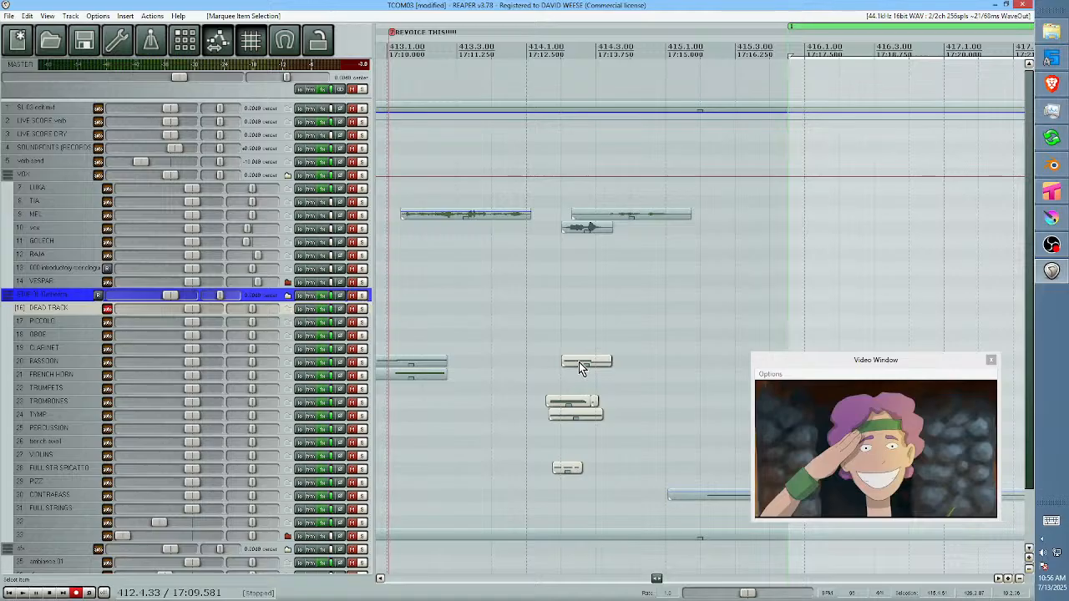
pyautogui.moveTo(581, 369)
pyautogui.mouseDown()
pyautogui.moveTo(599, 370)
pyautogui.moveTo(562, 370)
pyautogui.mouseUp()
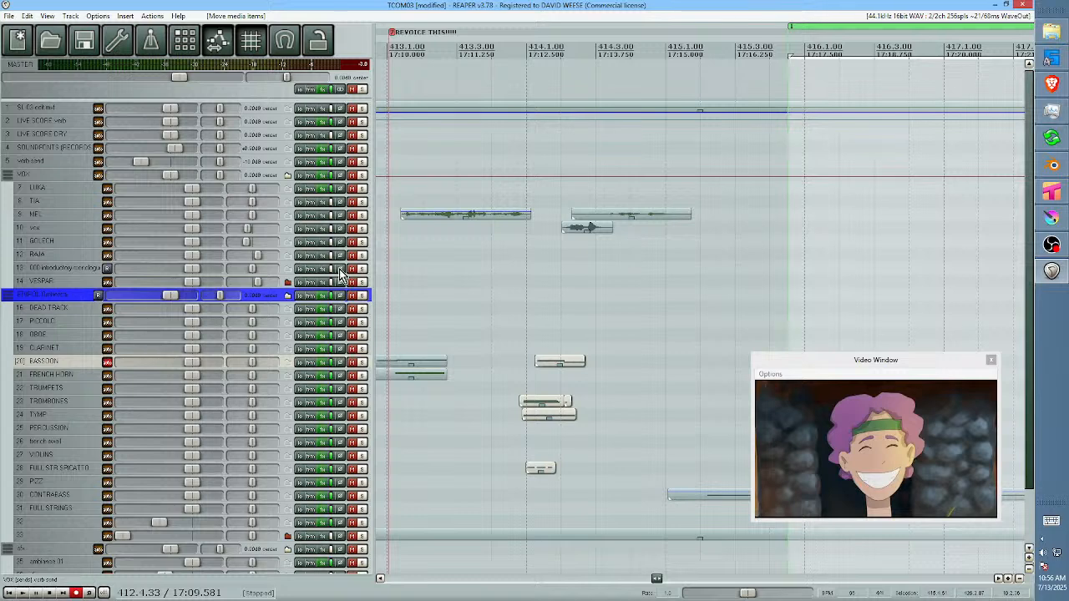
pyautogui.scroll(-3, 451, 262)
pyautogui.press('space')
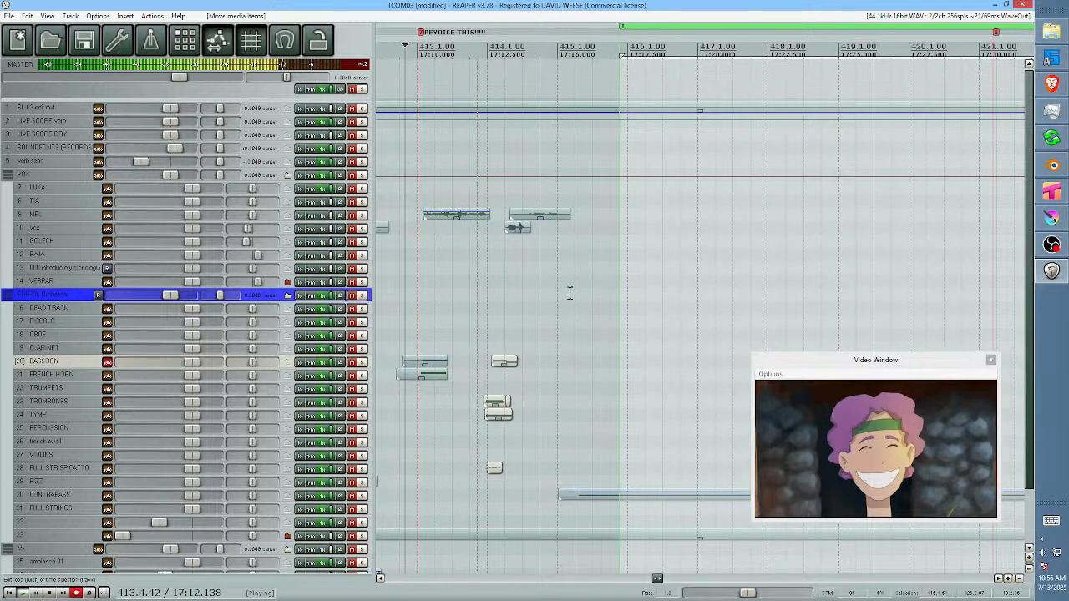
pyautogui.press('space')
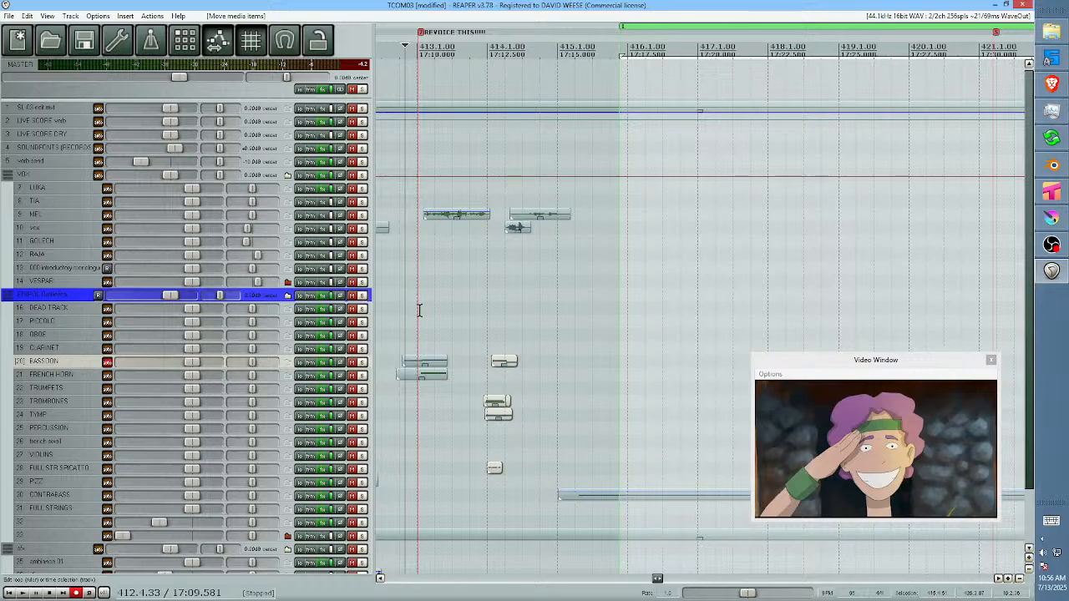
# Move the bassoon, trombone, timpani and spiccato clips near 414.1 later together so the trombone starts at about 414.2.4, and play back the result.
pyautogui.press('space')
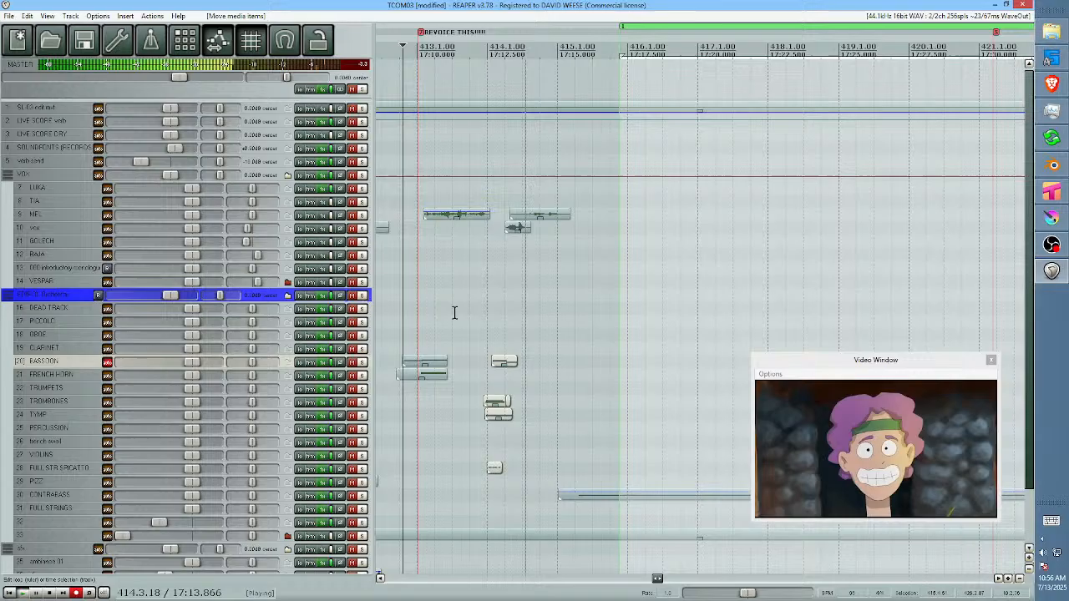
pyautogui.press('space')
pyautogui.moveTo(466, 321); pyautogui.dragTo(518, 451)
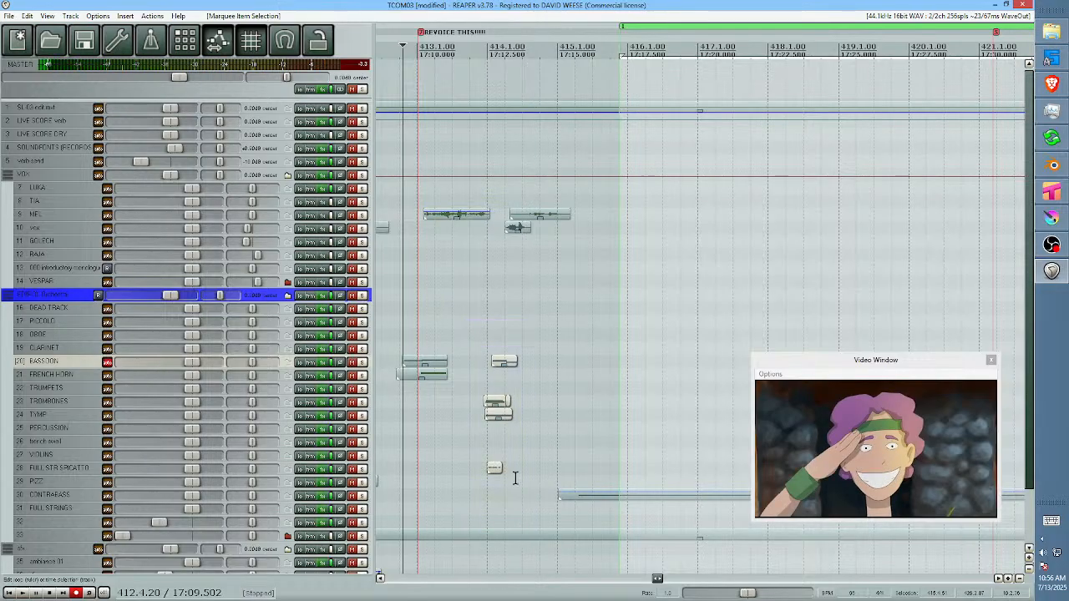
pyautogui.moveTo(516, 370); pyautogui.dragTo(547, 370)
pyautogui.click(499, 370)
pyautogui.press('space')
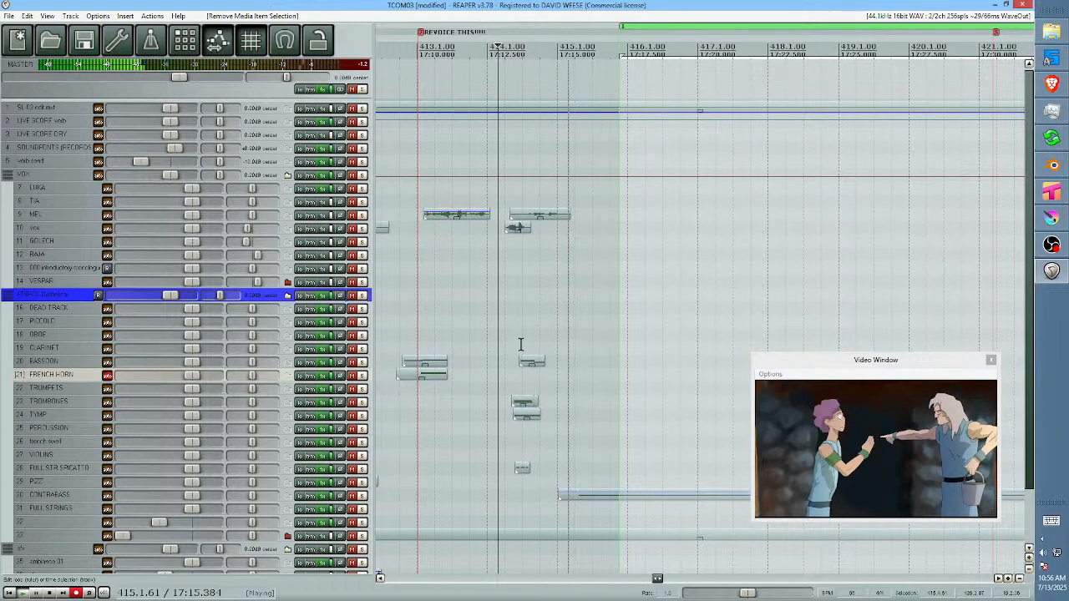
pyautogui.press('space')
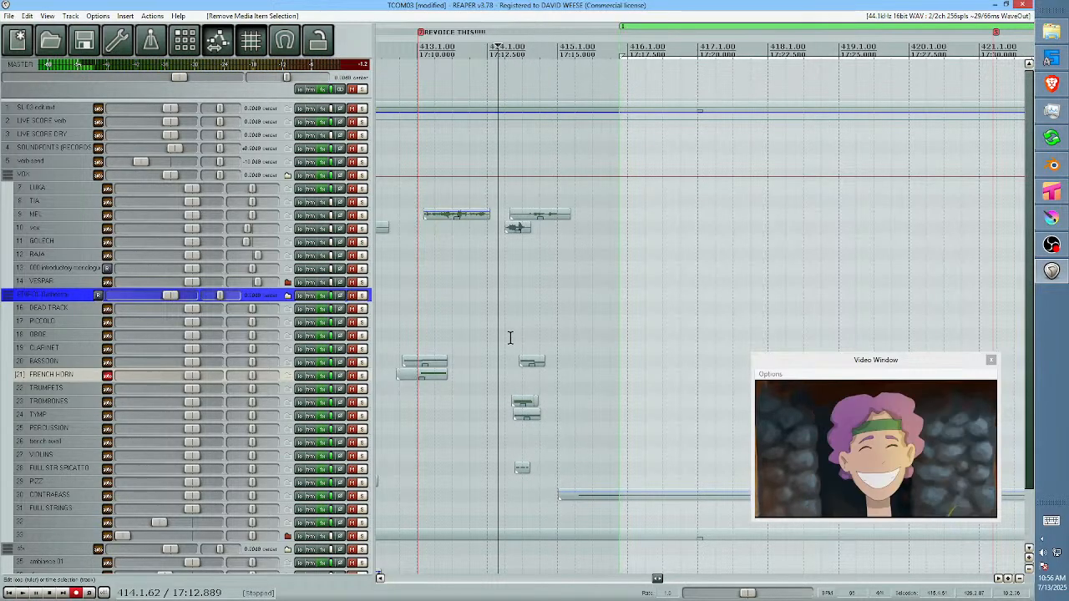
# Delete the MEL track's clip near 414.3 and record a replacement take from 414.3.17.
pyautogui.click(544, 219)
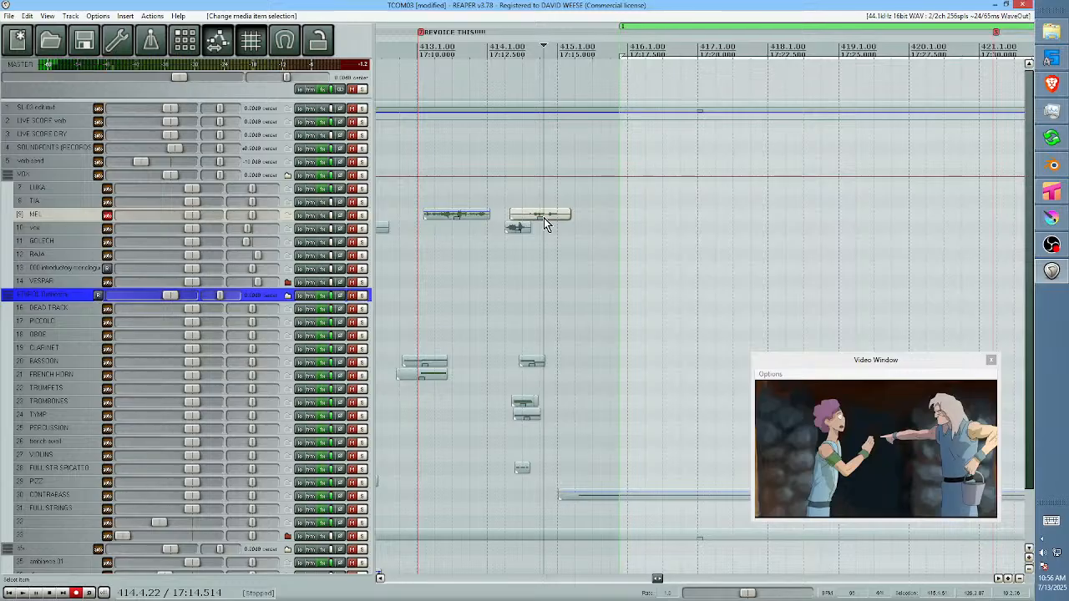
pyautogui.press('Delete')
pyautogui.click(532, 213)
pyautogui.click(525, 213)
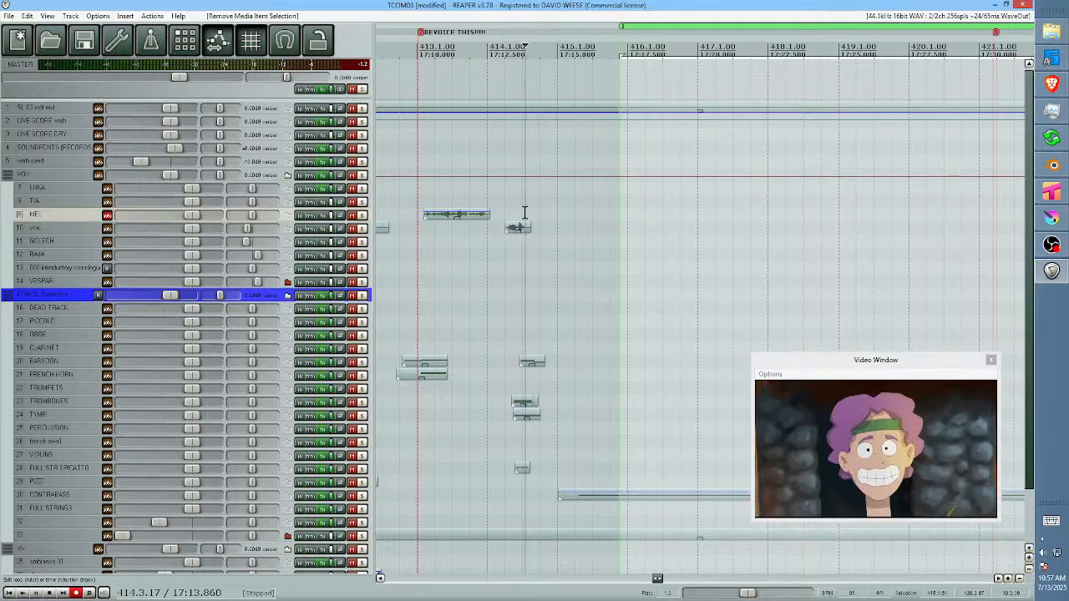
pyautogui.hotkey('ctrl', 'r')
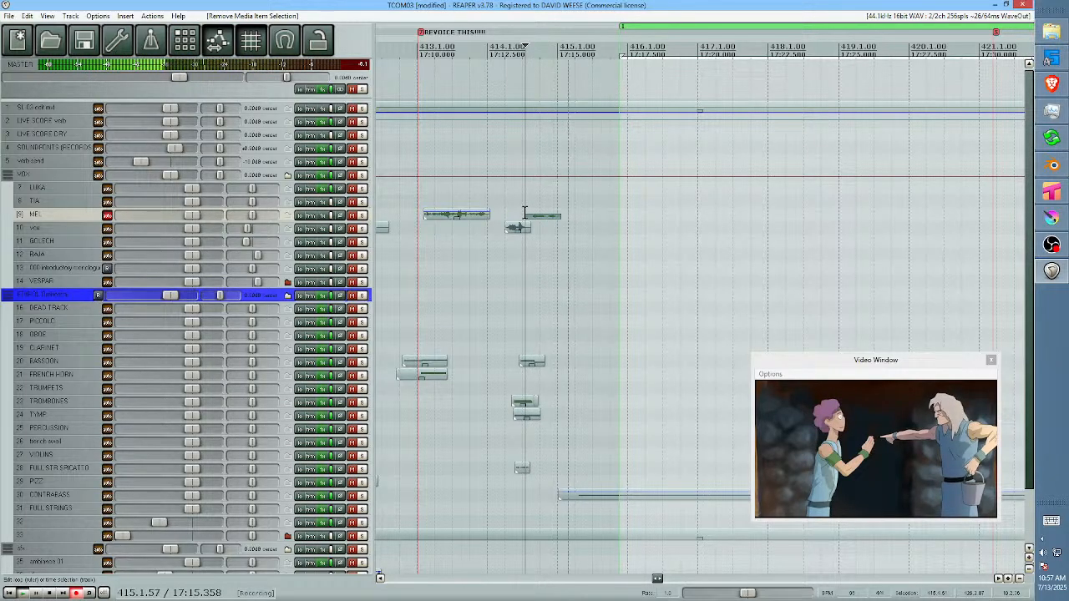
pyautogui.press('space')
# Trim the end of the new MEL take back to about 415.1.2 and play it back.
pyautogui.scroll(2, 576, 238)
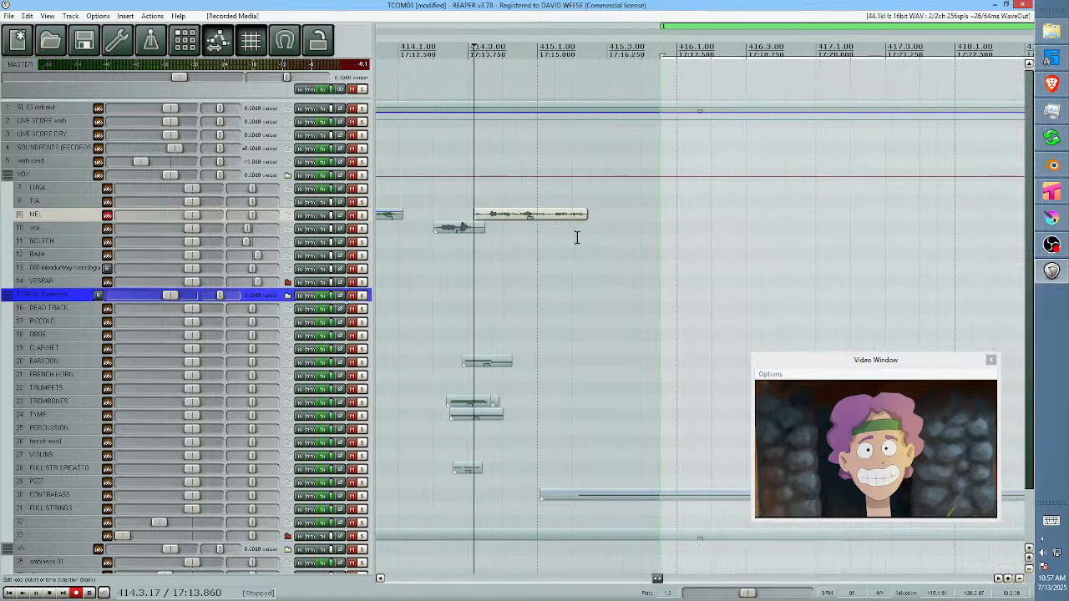
pyautogui.moveTo(586, 215); pyautogui.dragTo(546, 215)
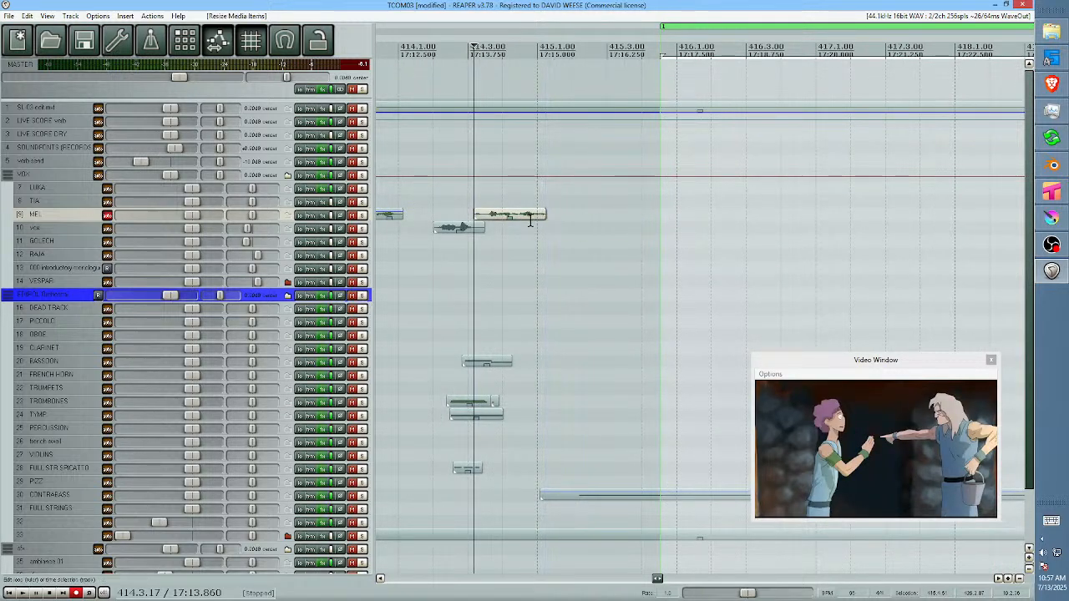
pyautogui.press('space')
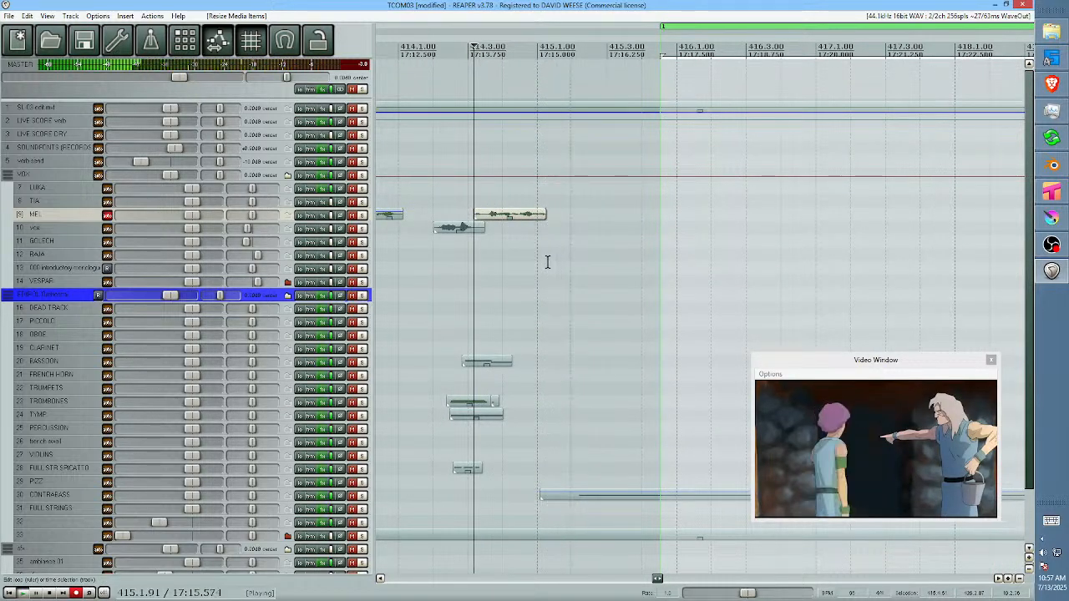
pyautogui.press('space')
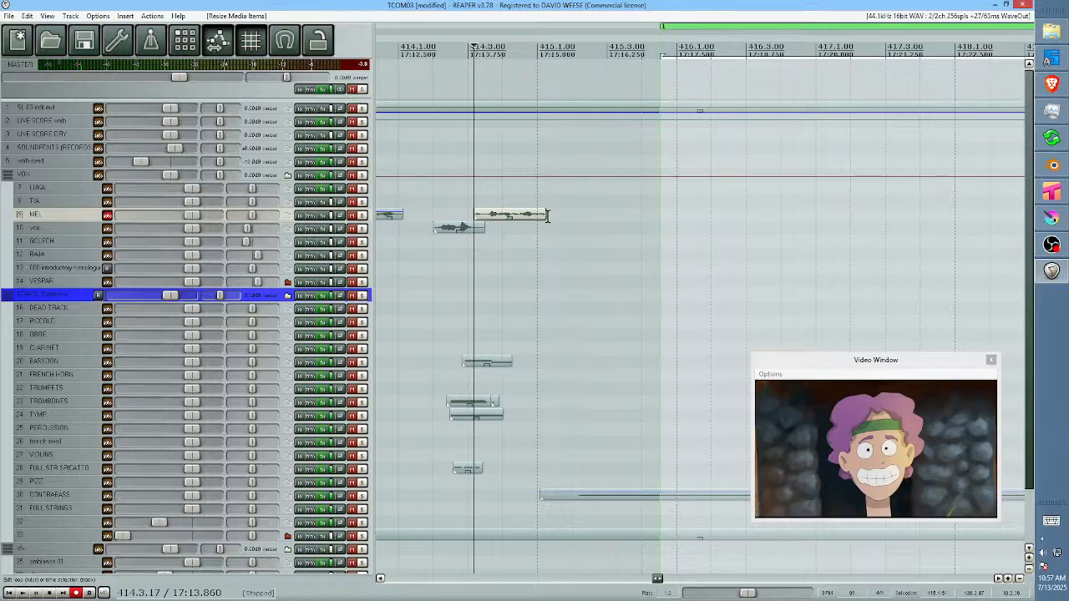
# Try recording an additional MEL take from just after 415.1, play it back, and delete it.
pyautogui.click(551, 215)
pyautogui.click(493, 219)
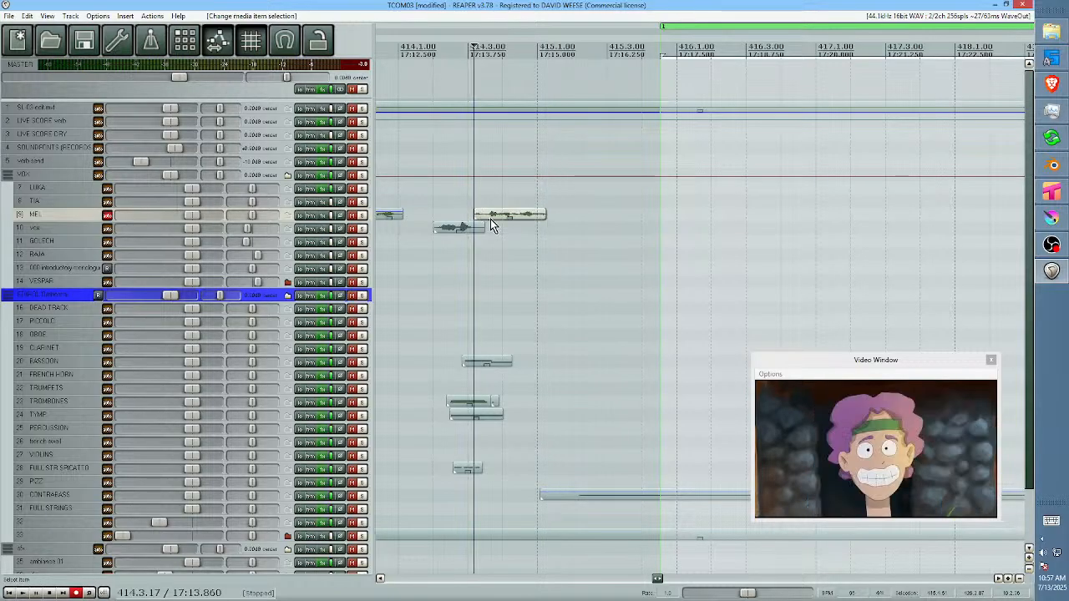
pyautogui.press('space')
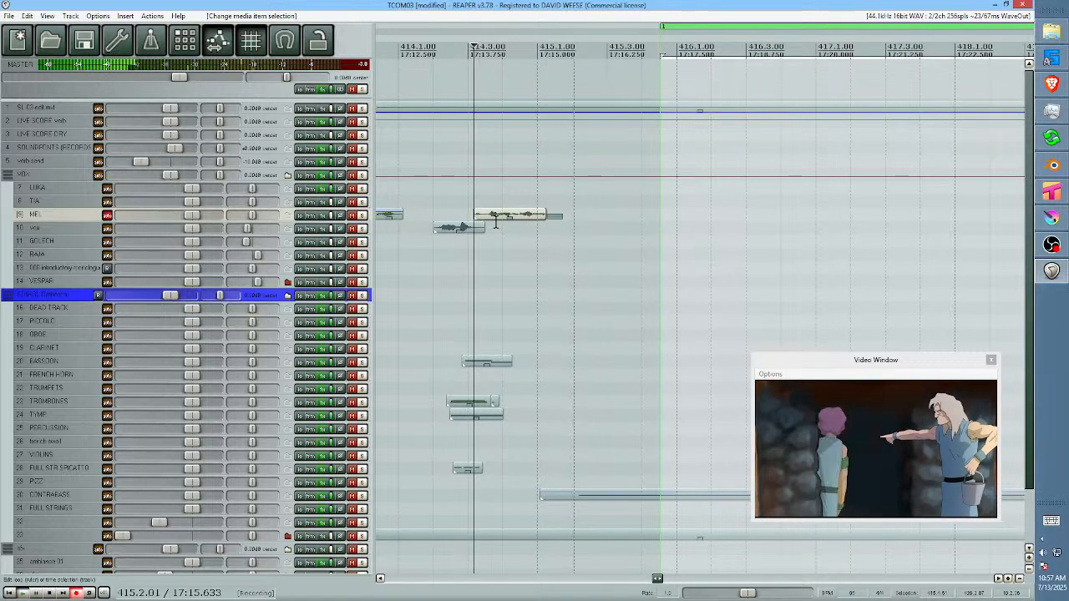
pyautogui.press('space')
pyautogui.press('space')
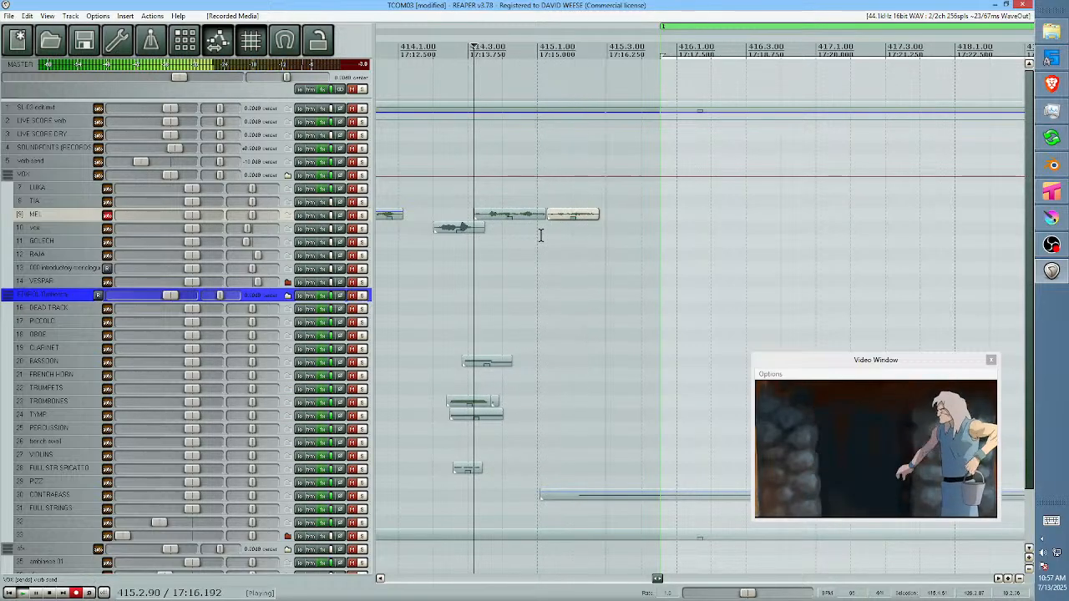
pyautogui.press('space')
pyautogui.moveTo(560, 214); pyautogui.dragTo(567, 215)
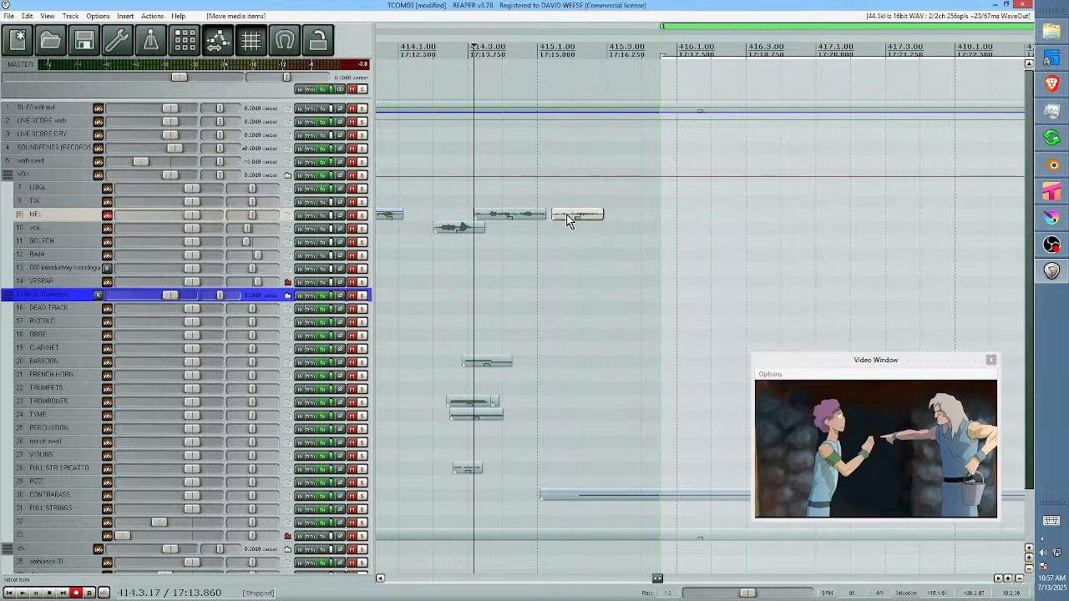
pyautogui.press('Delete')
# Play back the scene from 412.4.29 to check the rerecorded dialogue against the score.
pyautogui.scroll(-2, 606, 222)
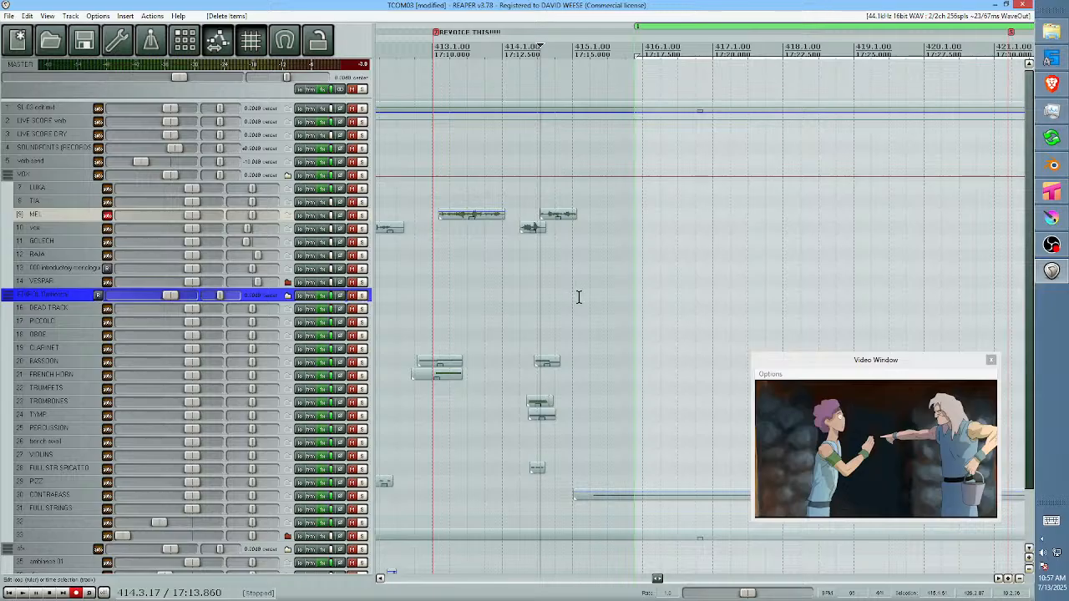
pyautogui.moveTo(523, 293); pyautogui.dragTo(577, 284)
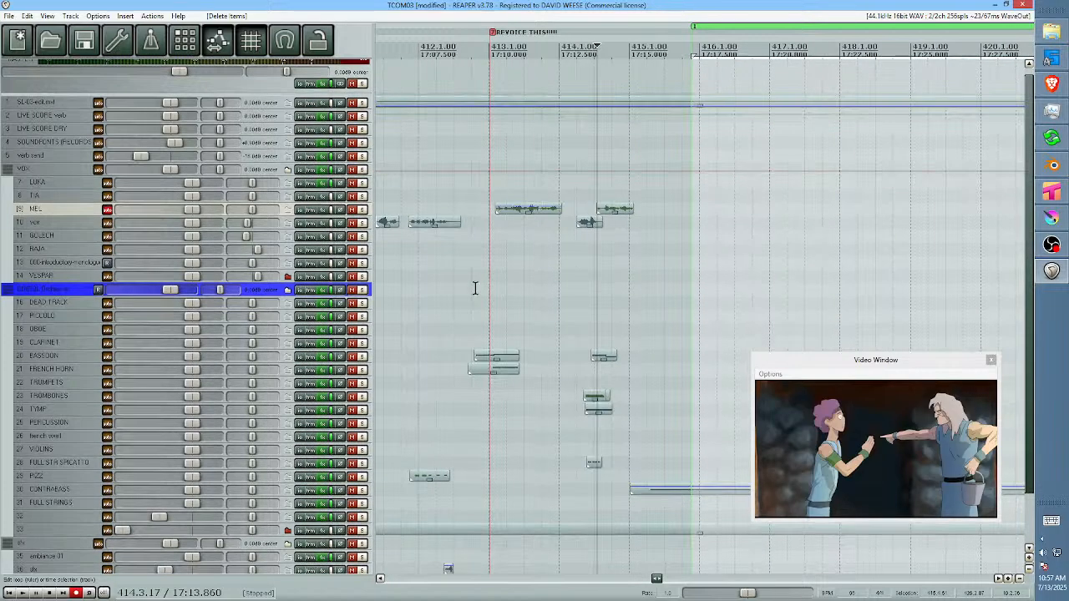
pyautogui.click(477, 288)
pyautogui.press('space')
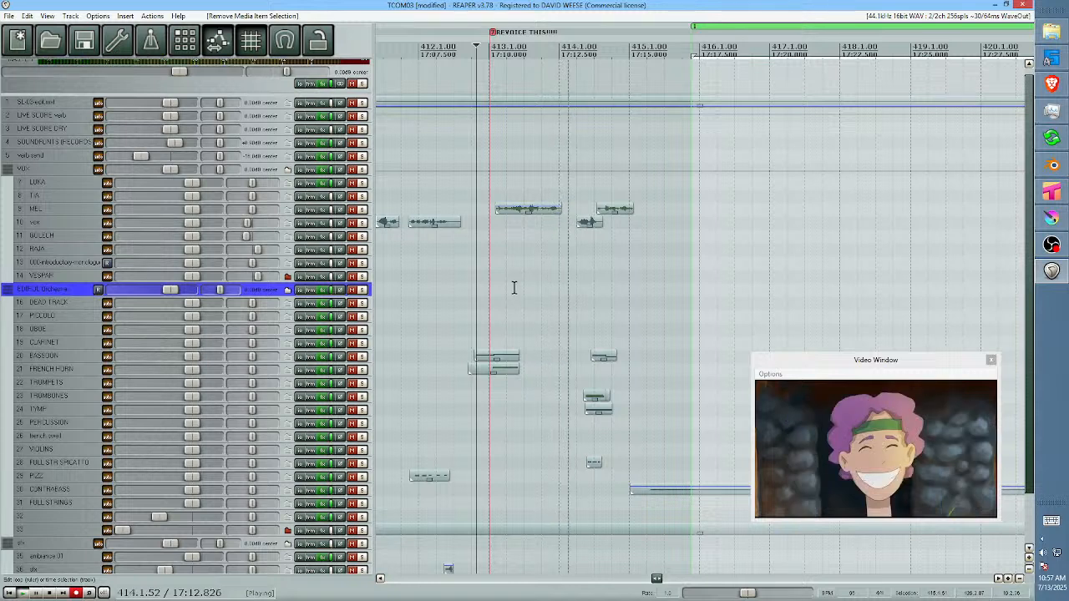
pyautogui.press('space')
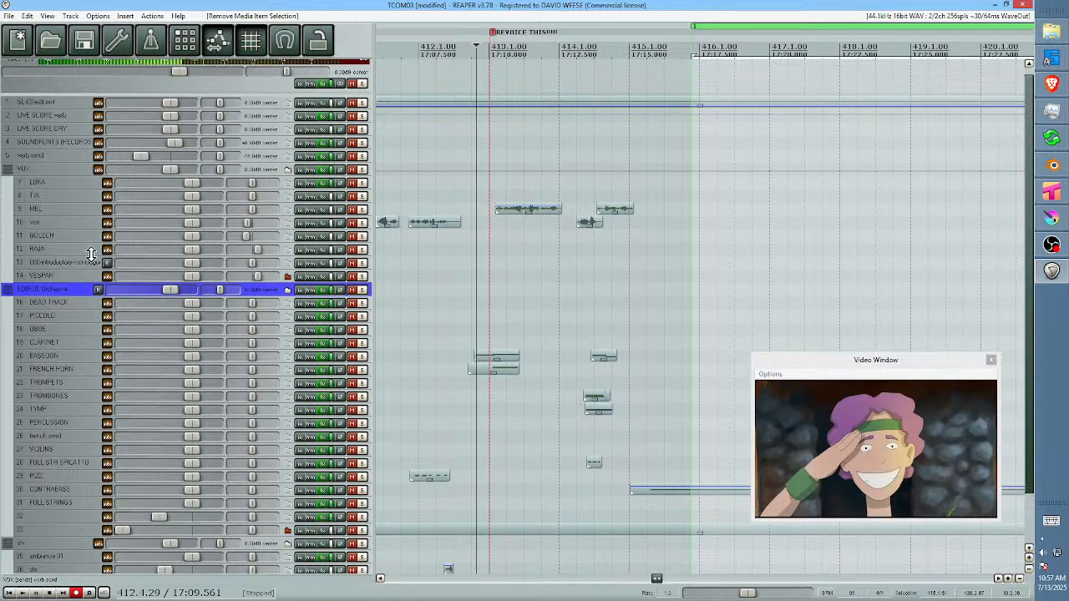
# Audition the passage from 412.4.29 and 413.3.08, and record a new French horn part on its track starting at 413.3.08.
pyautogui.click(64, 369)
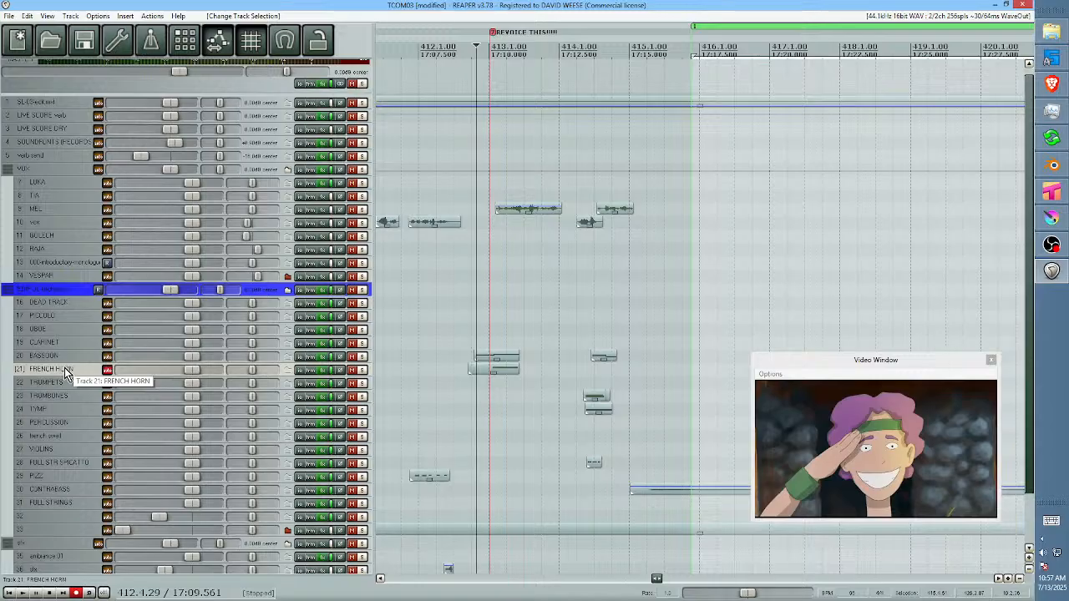
pyautogui.press('space')
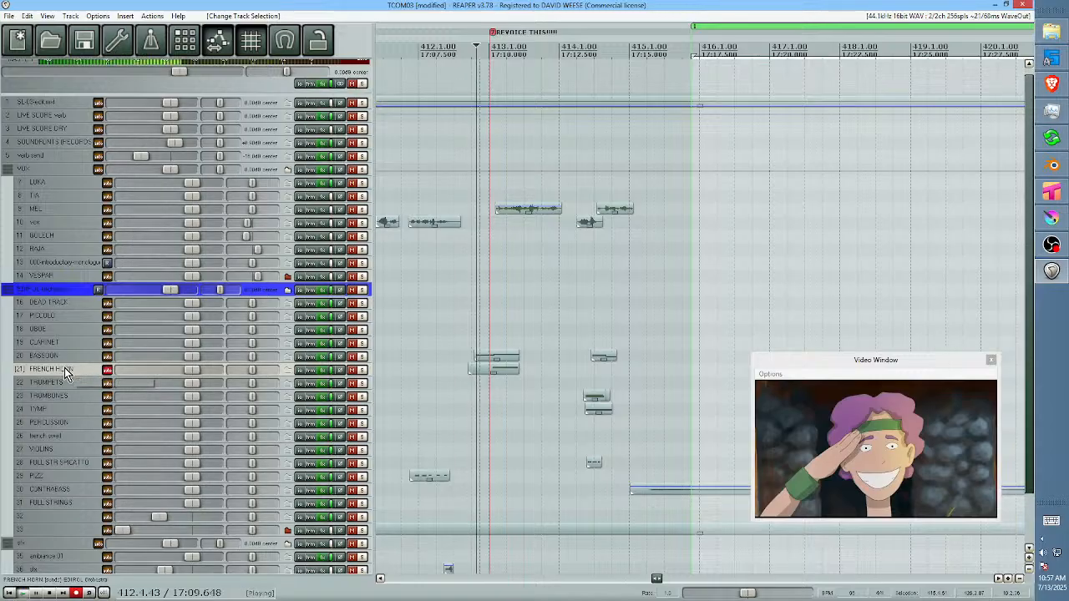
pyautogui.press('space')
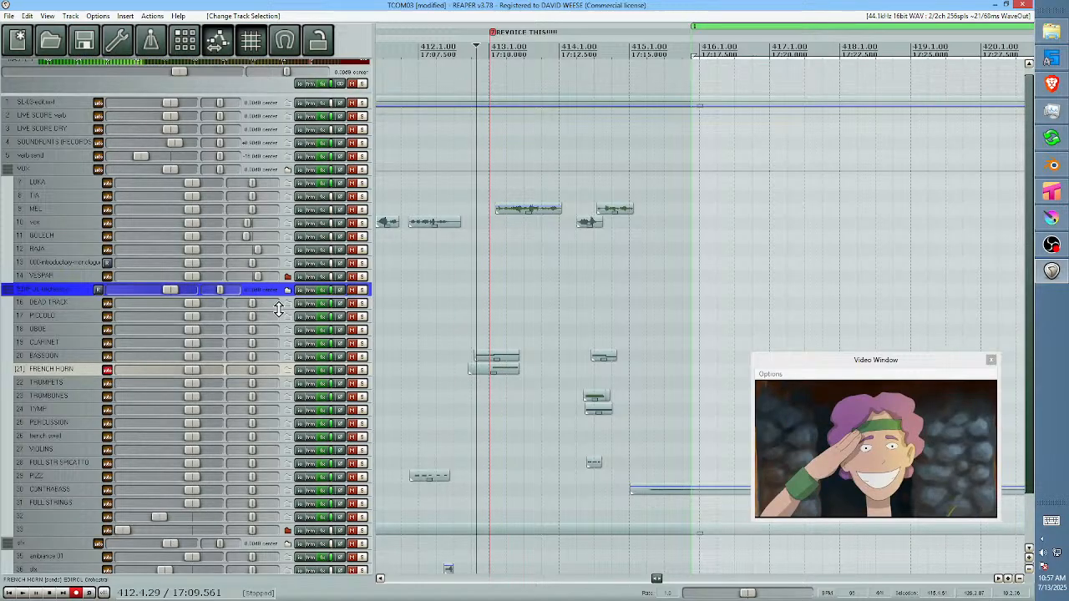
pyautogui.click(524, 357)
pyautogui.press('space')
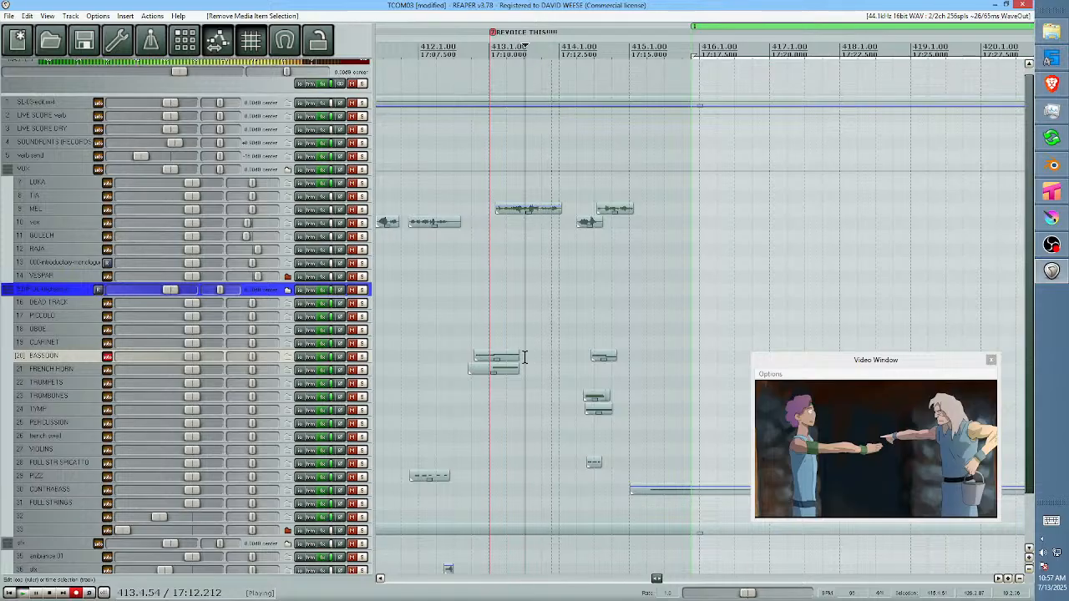
pyautogui.press('space')
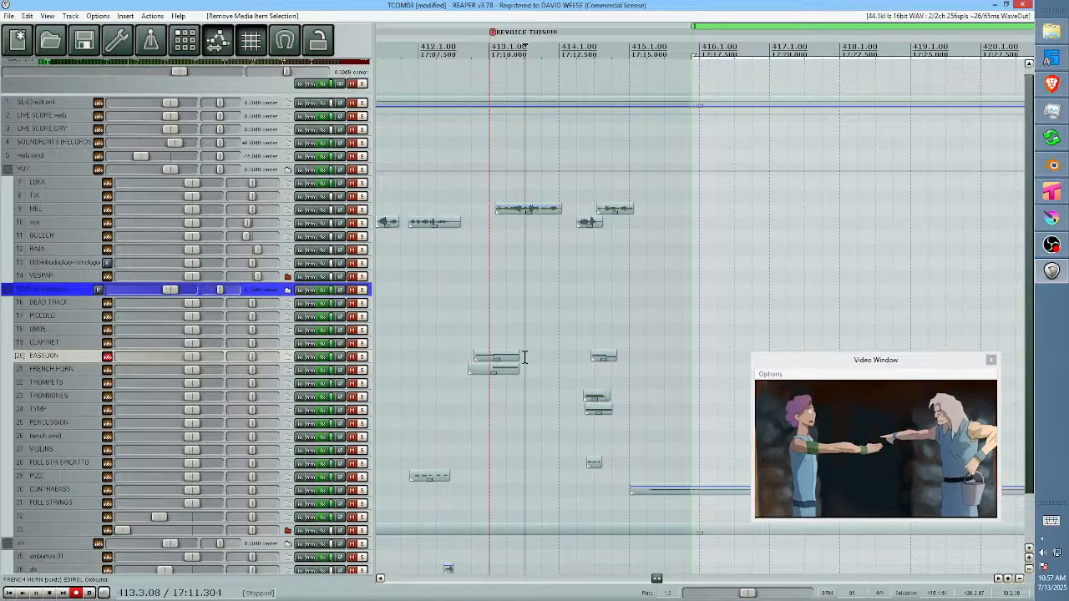
pyautogui.click(59, 368)
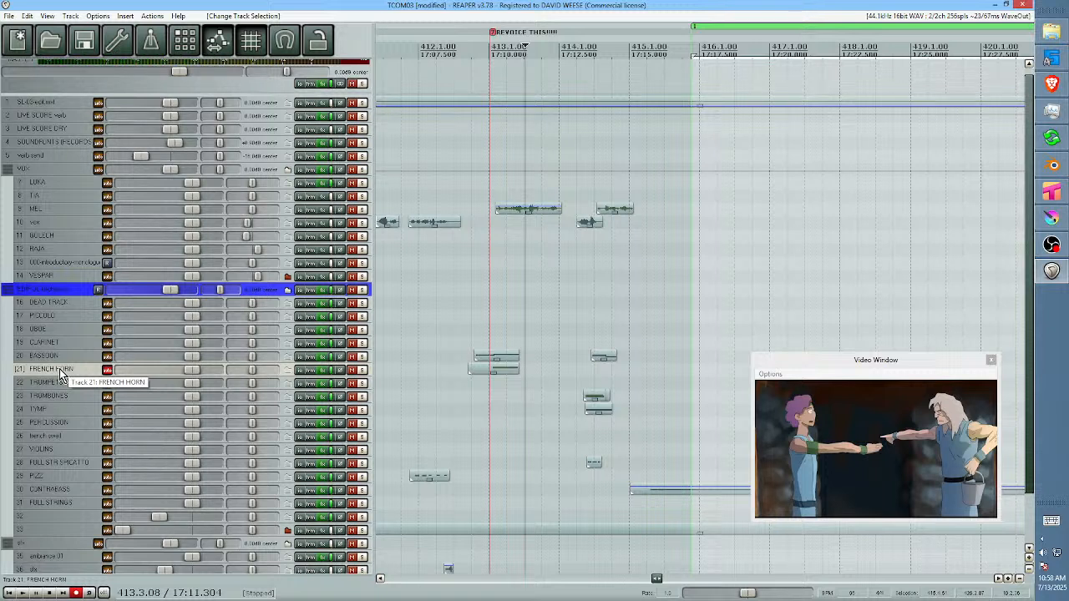
pyautogui.hotkey('ctrl', 'r')
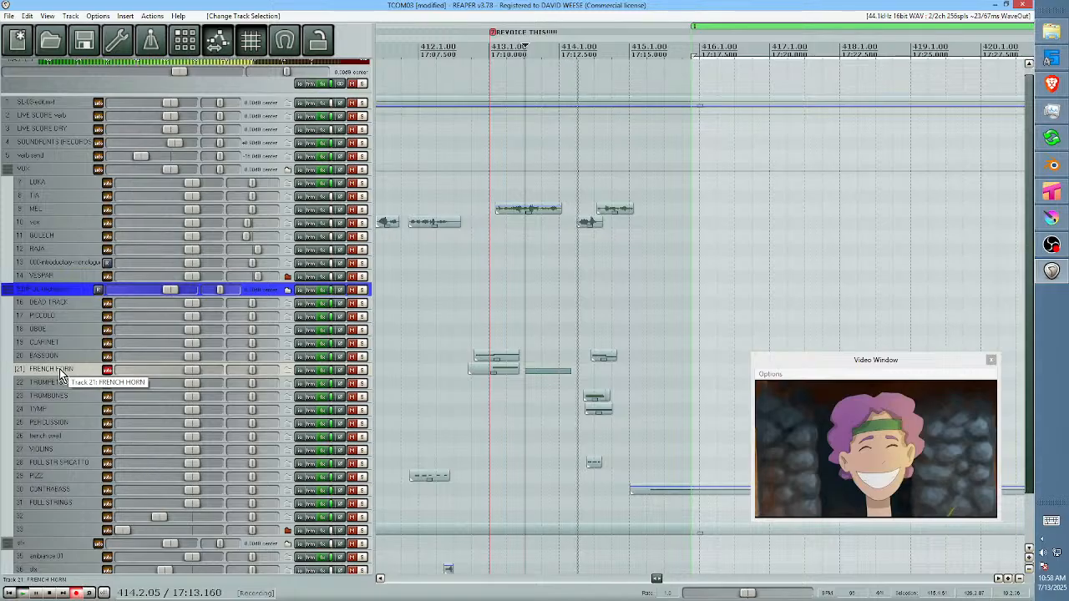
pyautogui.press('space')
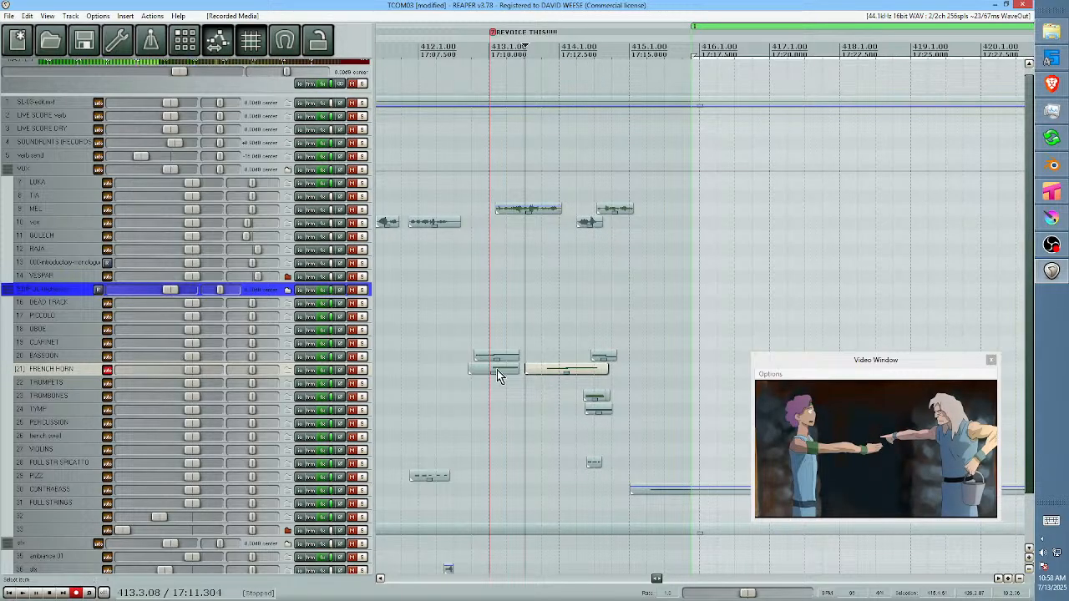
# Trim the new French horn clip to span about 413.4 to 414.3, and play back the scene from 412.3.25.
pyautogui.moveTo(609, 370); pyautogui.dragTo(595, 369)
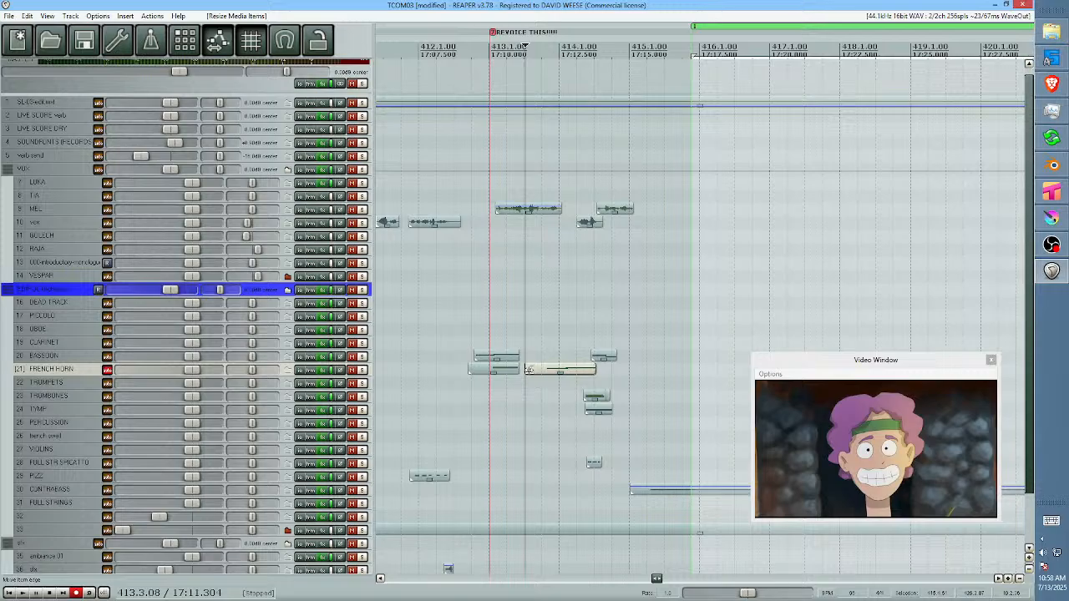
pyautogui.moveTo(528, 370); pyautogui.dragTo(547, 370)
pyautogui.click(457, 357)
pyautogui.press('space')
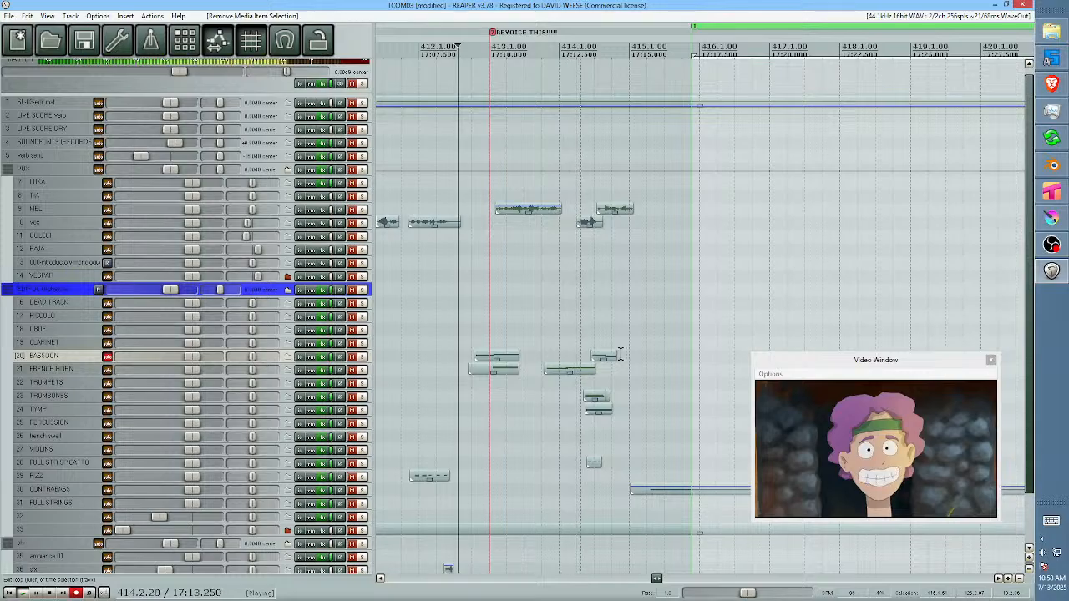
pyautogui.press('space')
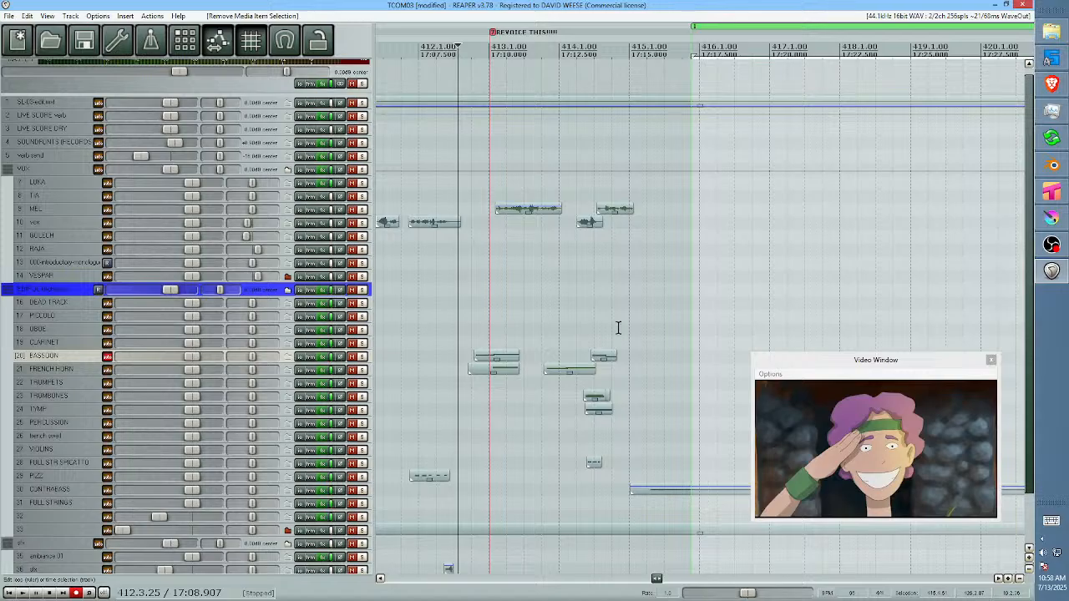
# Audition the scene from 414.2.98 and record a new part on the FULL STR SPICATTO track from that position.
pyautogui.click(593, 311)
pyautogui.press('space')
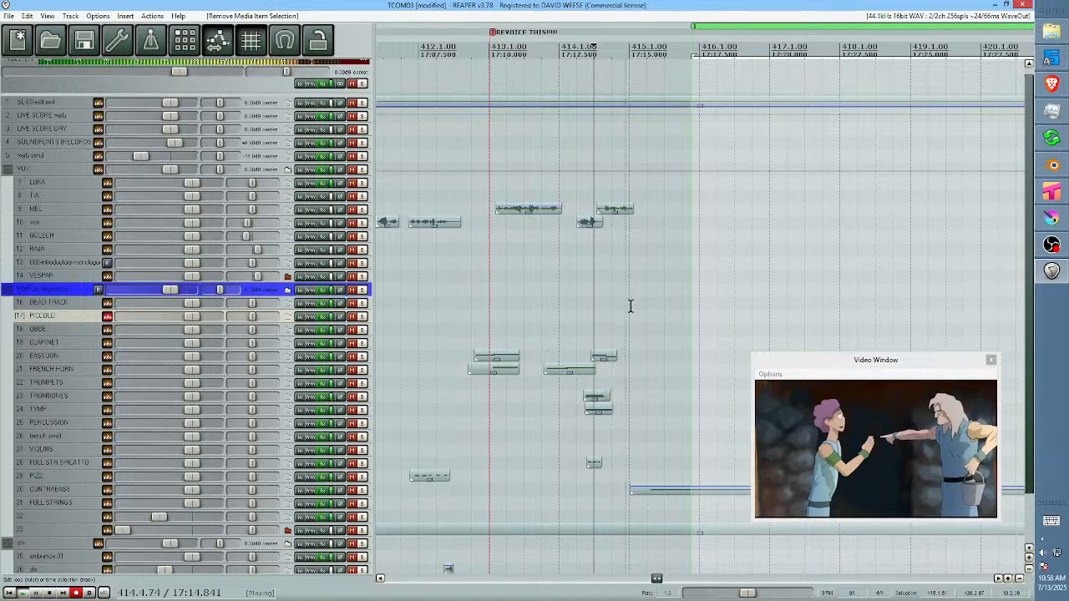
pyautogui.press('space')
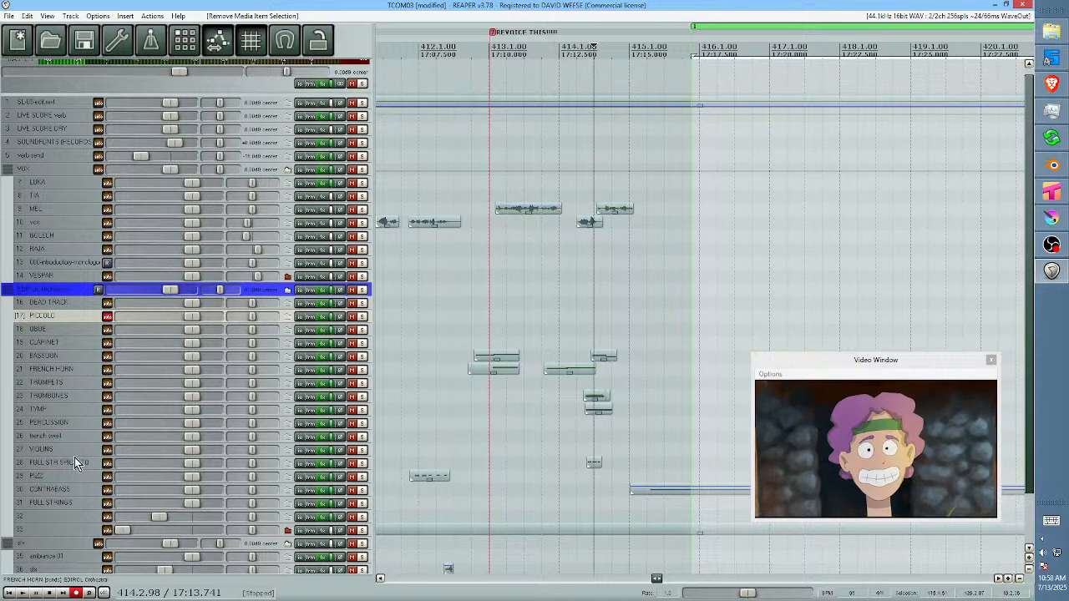
pyautogui.click(81, 463)
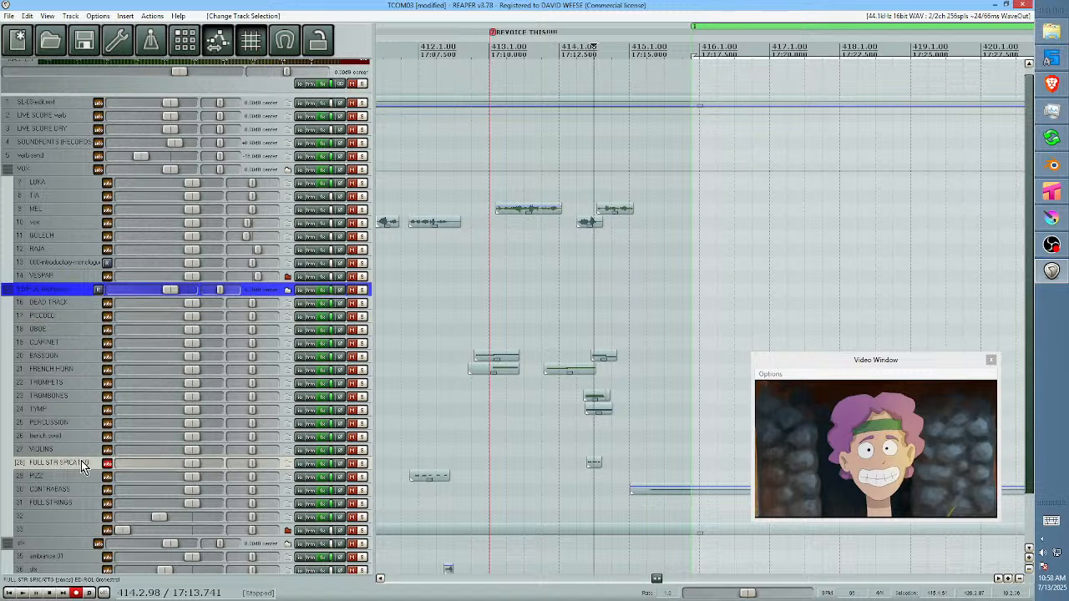
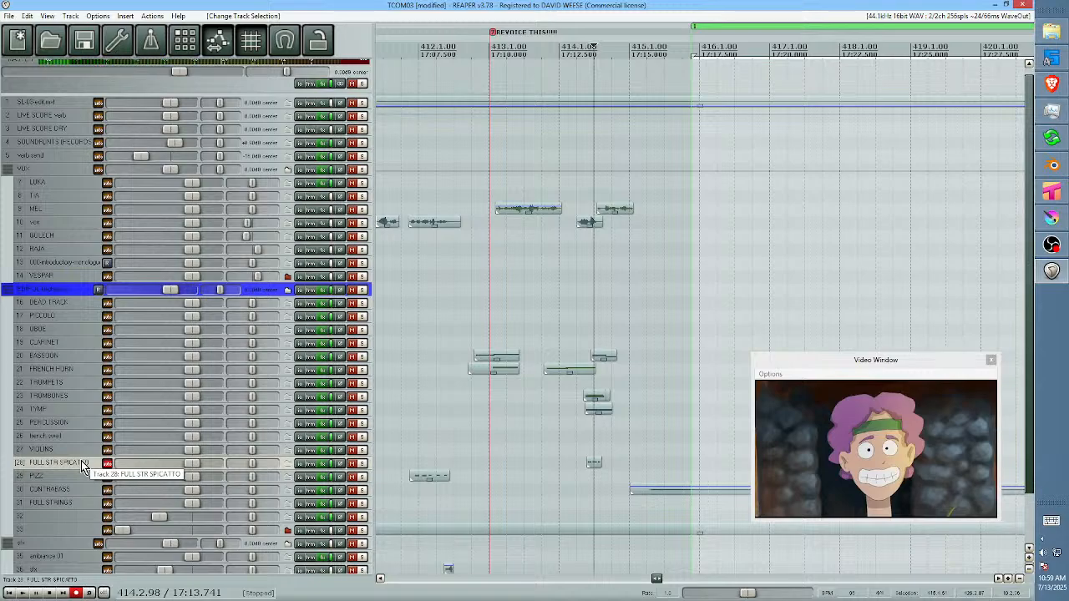
pyautogui.hotkey('ctrl', 'r')
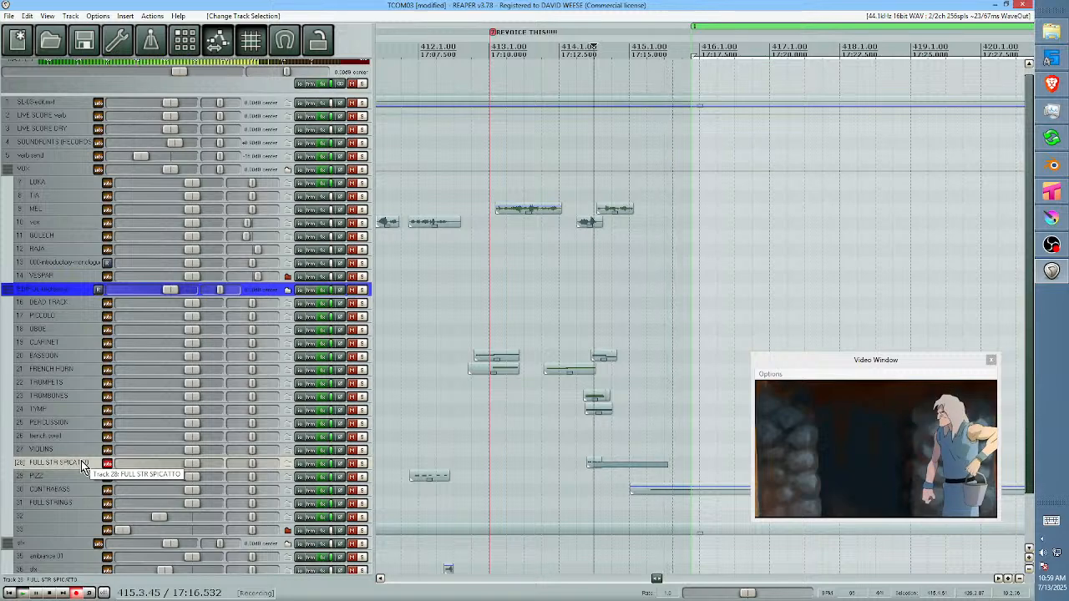
pyautogui.press('space')
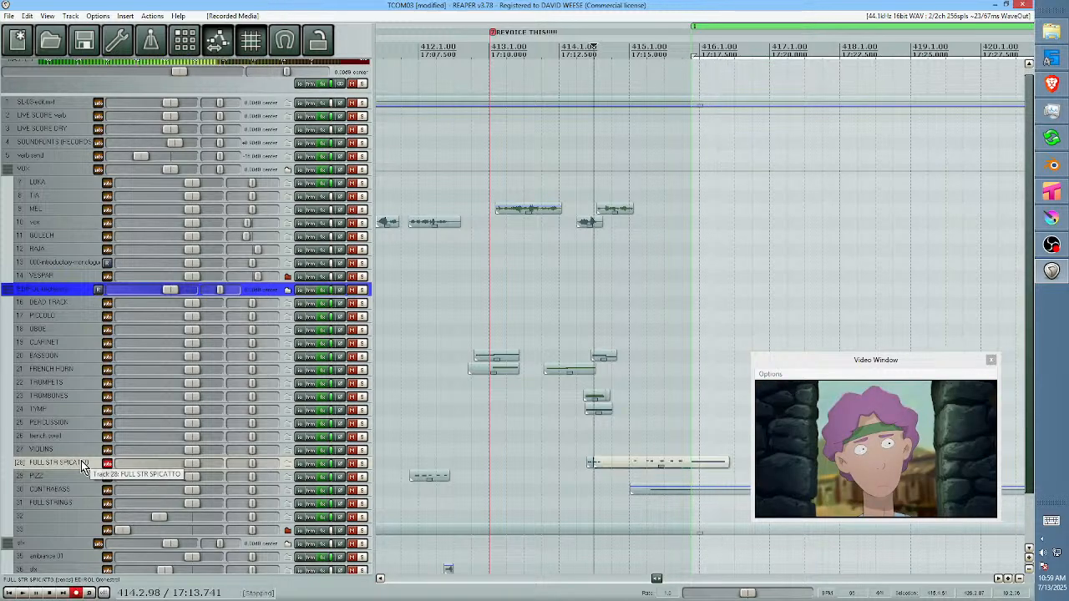
pyautogui.rightClick(589, 505)
pyautogui.click(924, 197)
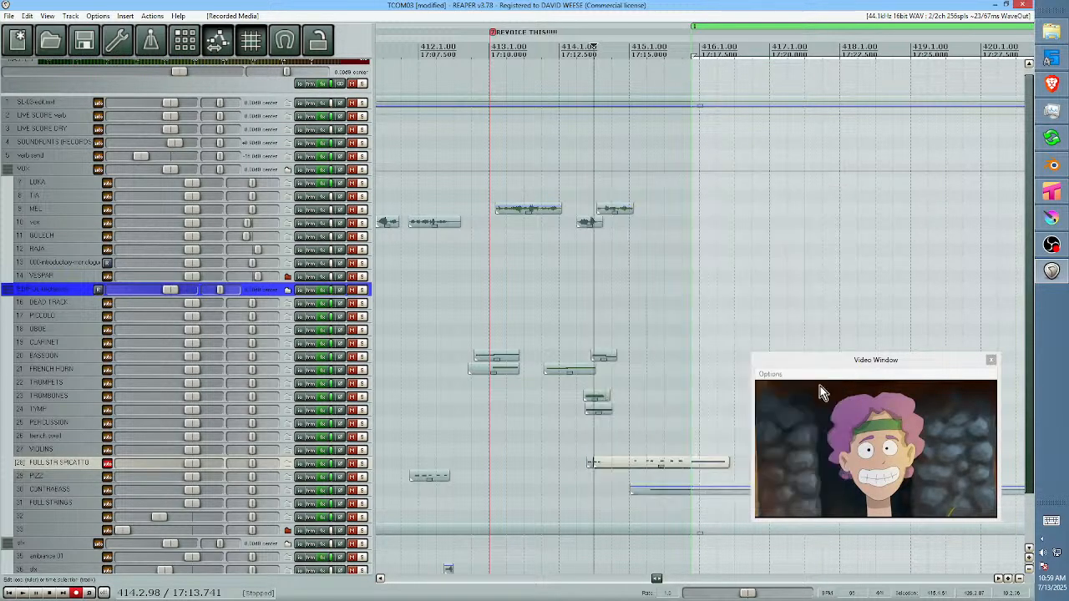
# Trim the beginning of the long CONTRABASS clip so that it starts at about 418.2.
pyautogui.moveTo(691, 346); pyautogui.dragTo(535, 314)
pyautogui.scroll(-3, 605, 340)
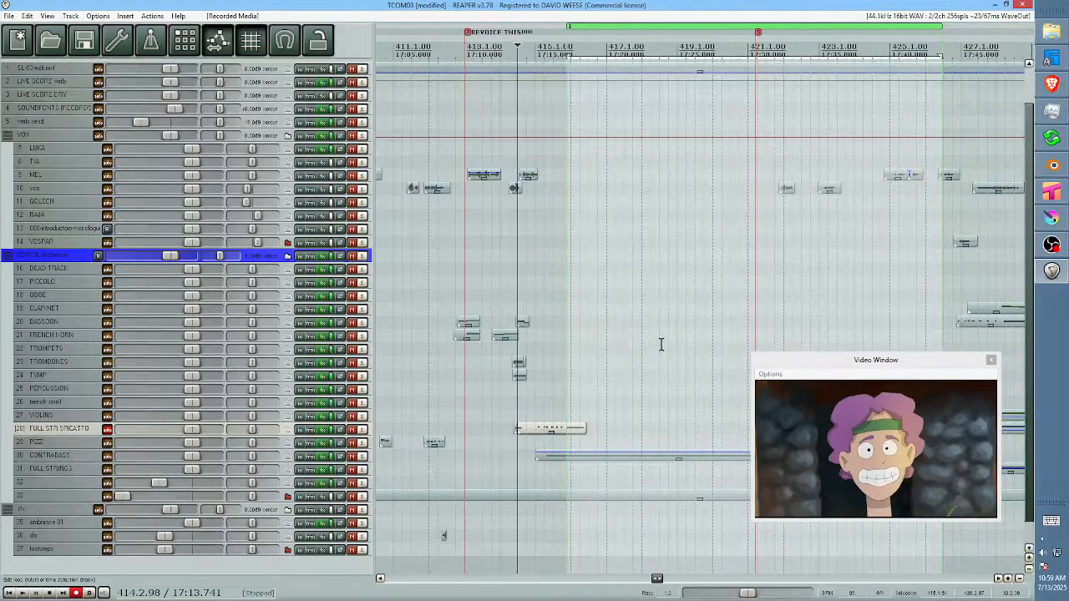
pyautogui.moveTo(658, 343); pyautogui.dragTo(615, 340)
pyautogui.moveTo(503, 454); pyautogui.dragTo(616, 453)
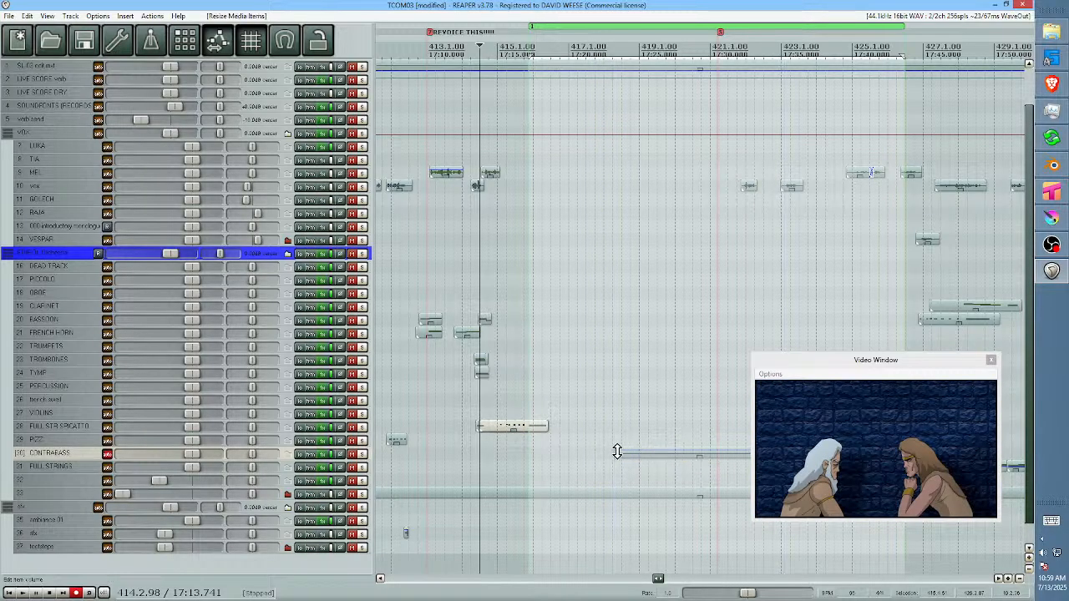
# Play back the scene from 413.4.73 and trim the end of the new FULL STR SPICATTO clip to about 414.4.
pyautogui.click(458, 431)
pyautogui.press('space')
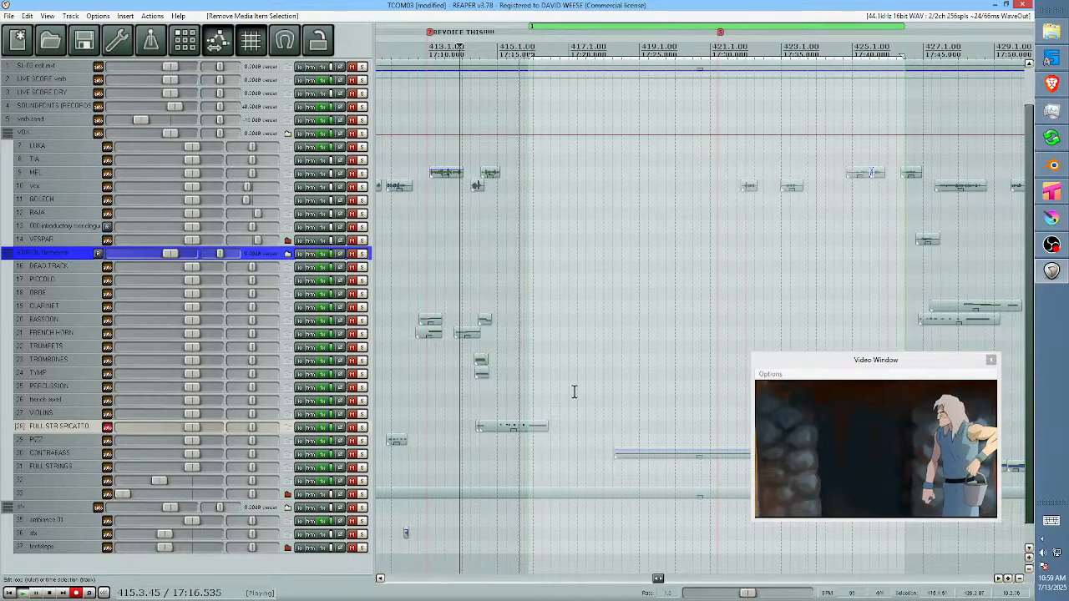
pyautogui.press('space')
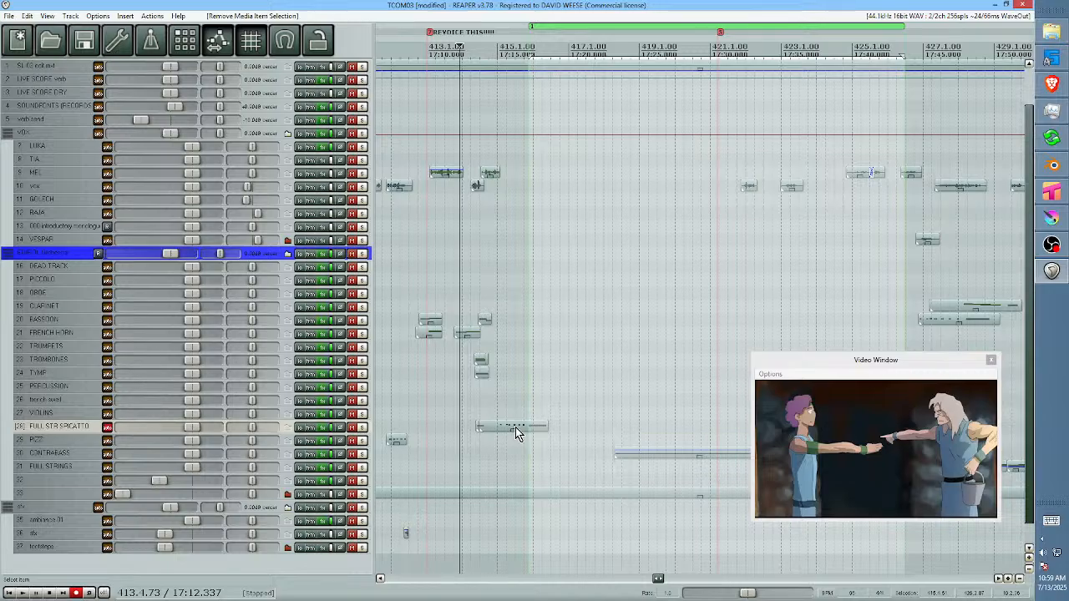
pyautogui.moveTo(548, 428); pyautogui.dragTo(492, 429)
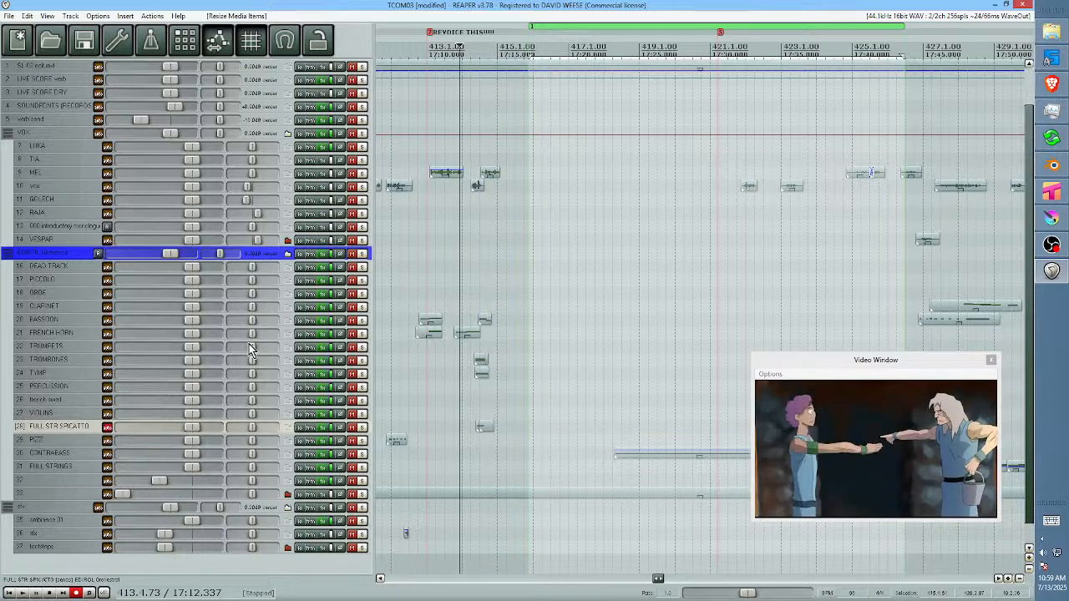
# Record a new part on the CLARINET track, starting from 413.4.73, and play it back.
pyautogui.click(44, 309)
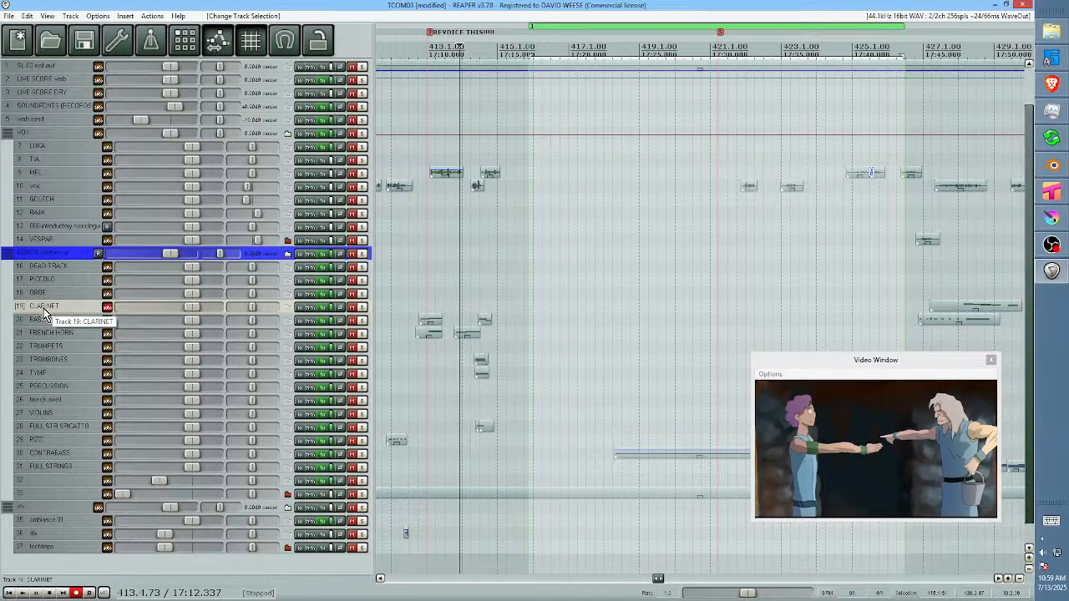
pyautogui.hotkey('ctrl', 'r')
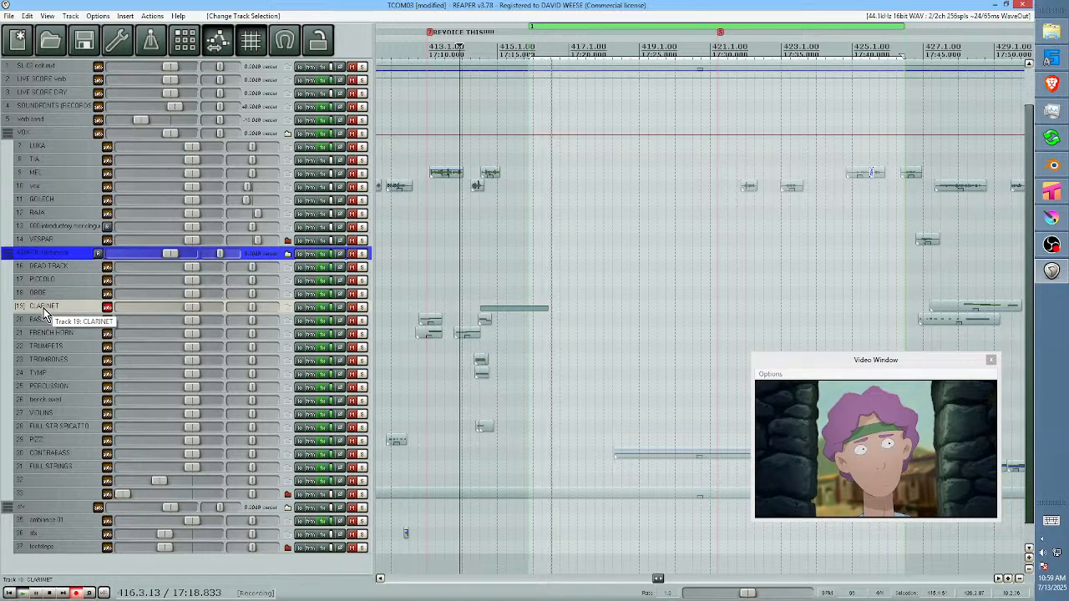
pyautogui.press('space')
pyautogui.press('space')
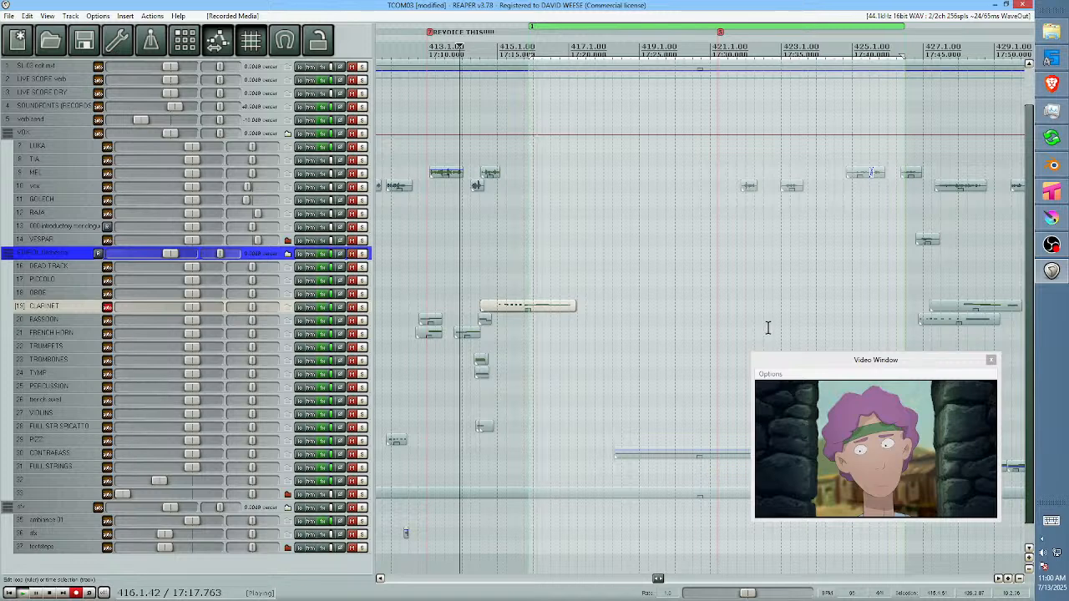
pyautogui.press('space')
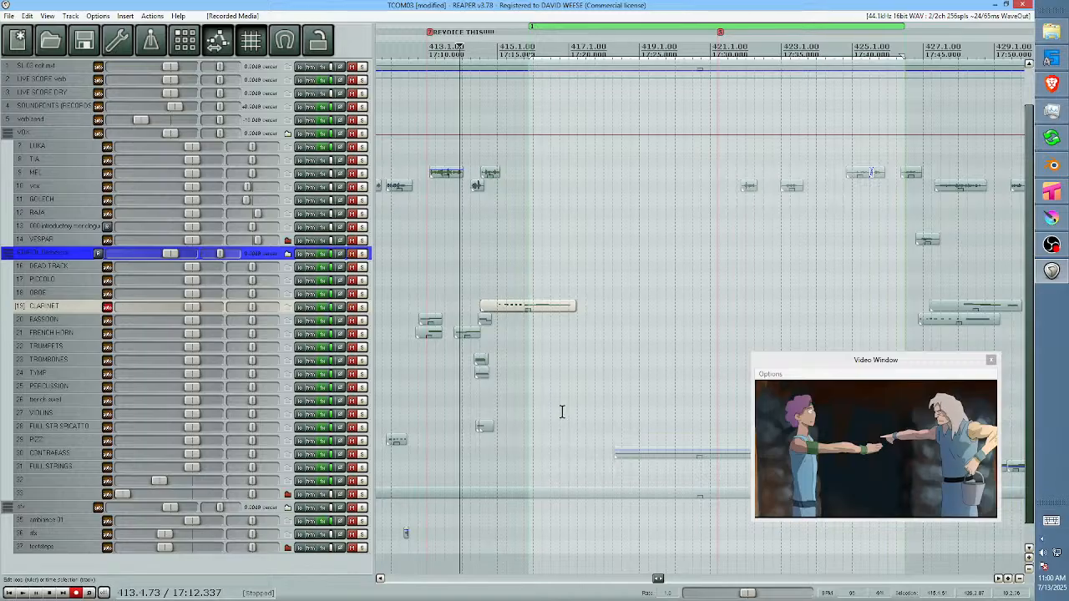
# Lower the velocities of the loud short notes around 415.2 and 415.3 in the clarinet recording, and play back from about 414.1.
pyautogui.click(500, 311)
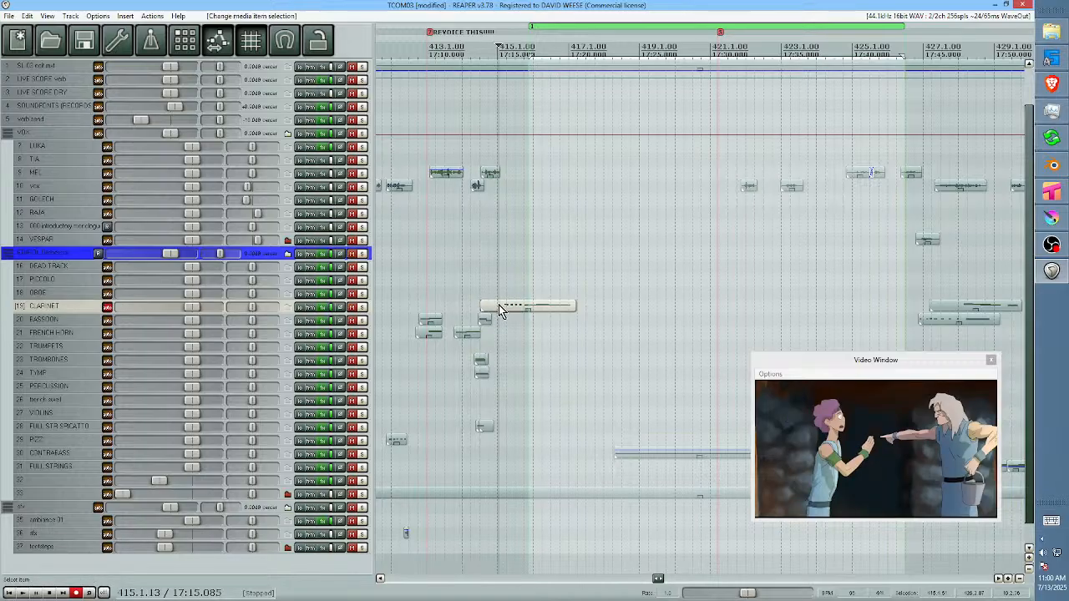
pyautogui.doubleClick(499, 311)
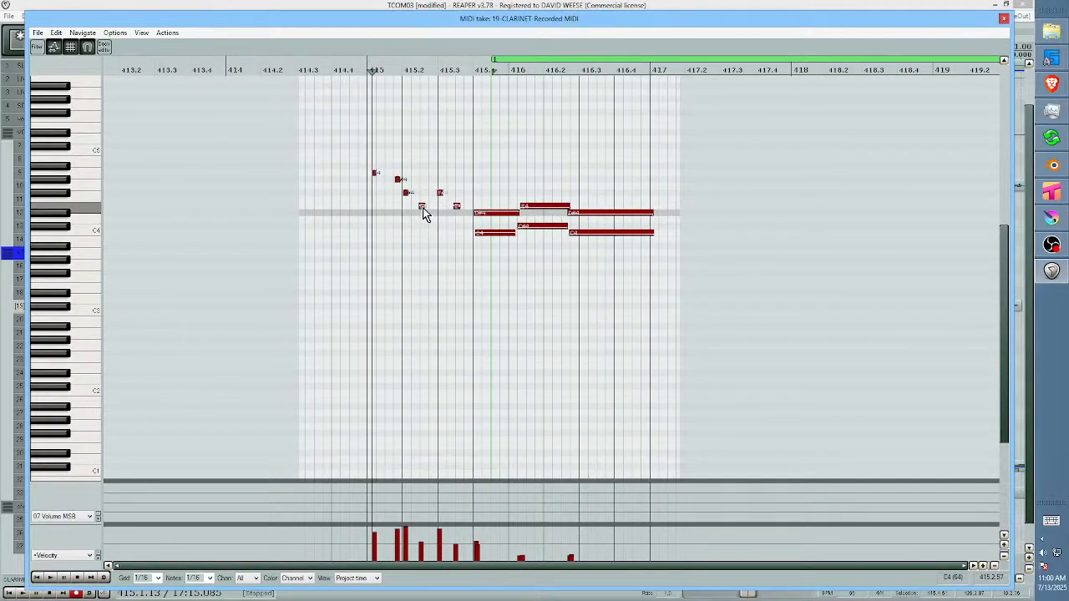
pyautogui.scroll(3, 442, 232)
pyautogui.scroll(-1, 442, 233)
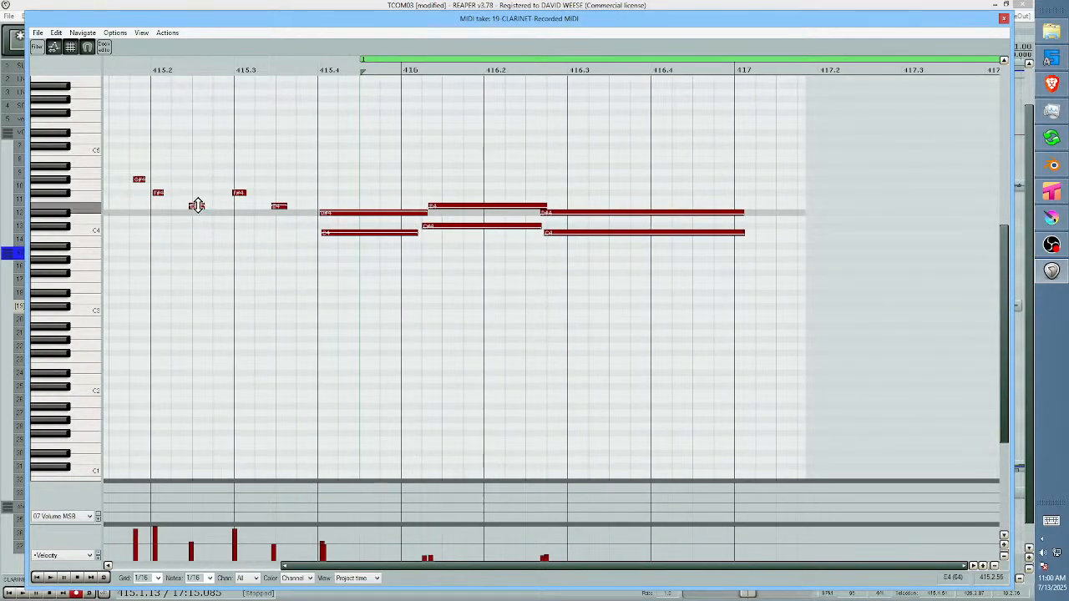
pyautogui.moveTo(199, 206); pyautogui.dragTo(199, 208)
pyautogui.click(162, 193)
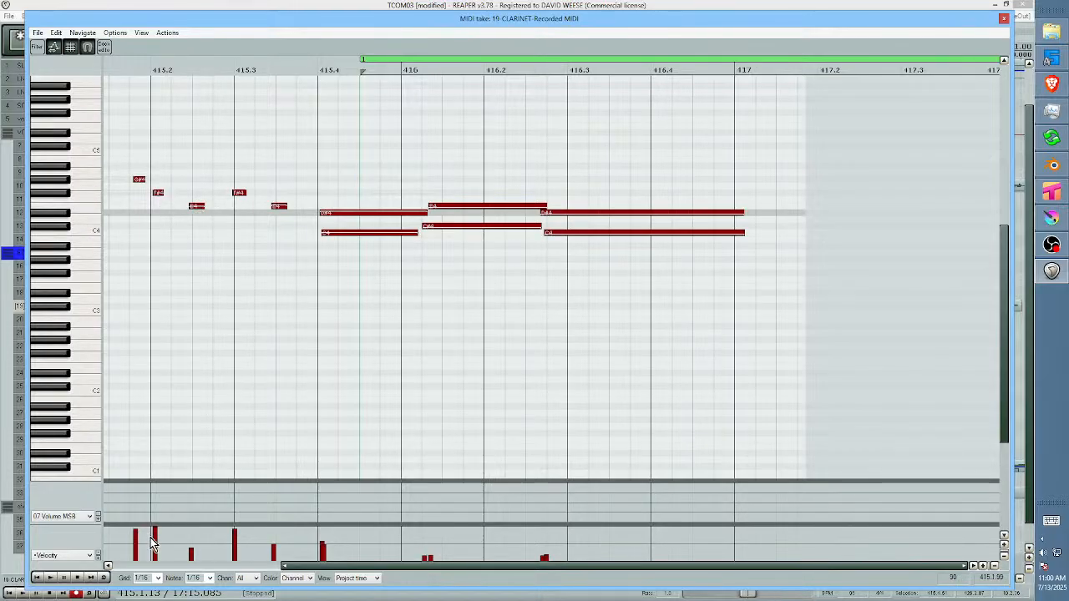
pyautogui.moveTo(155, 536)
pyautogui.mouseDown()
pyautogui.moveTo(138, 553)
pyautogui.moveTo(155, 551)
pyautogui.mouseUp()
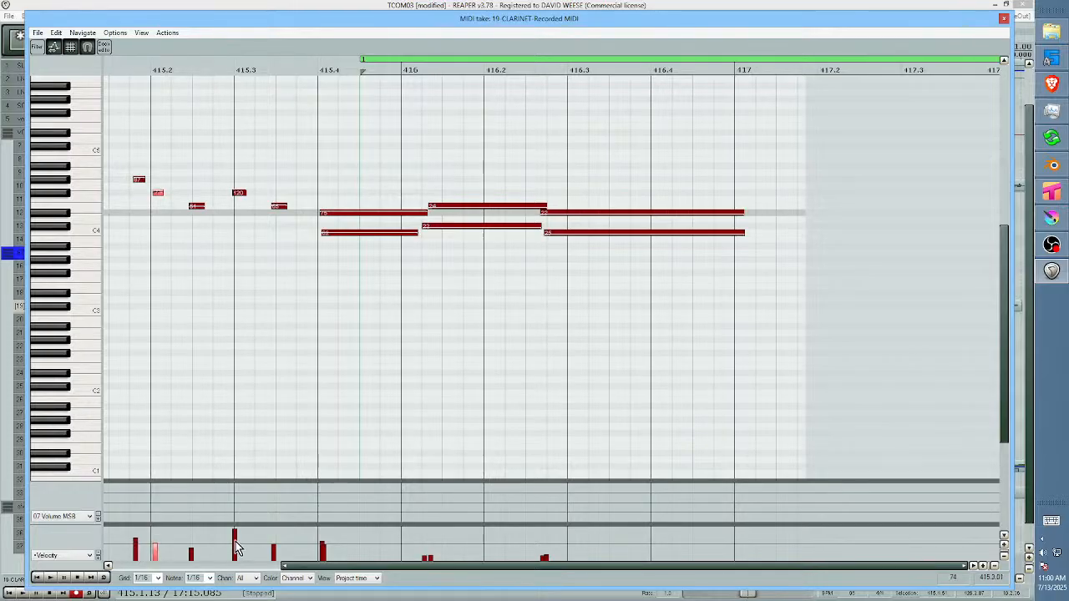
pyautogui.moveTo(234, 538); pyautogui.dragTo(234, 548)
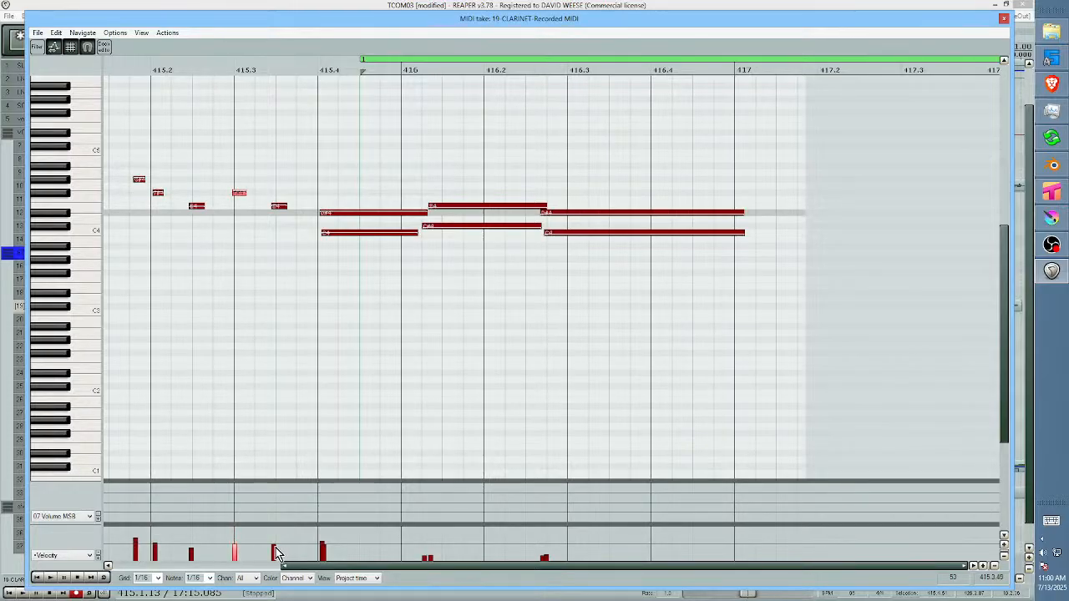
pyautogui.press('Escape')
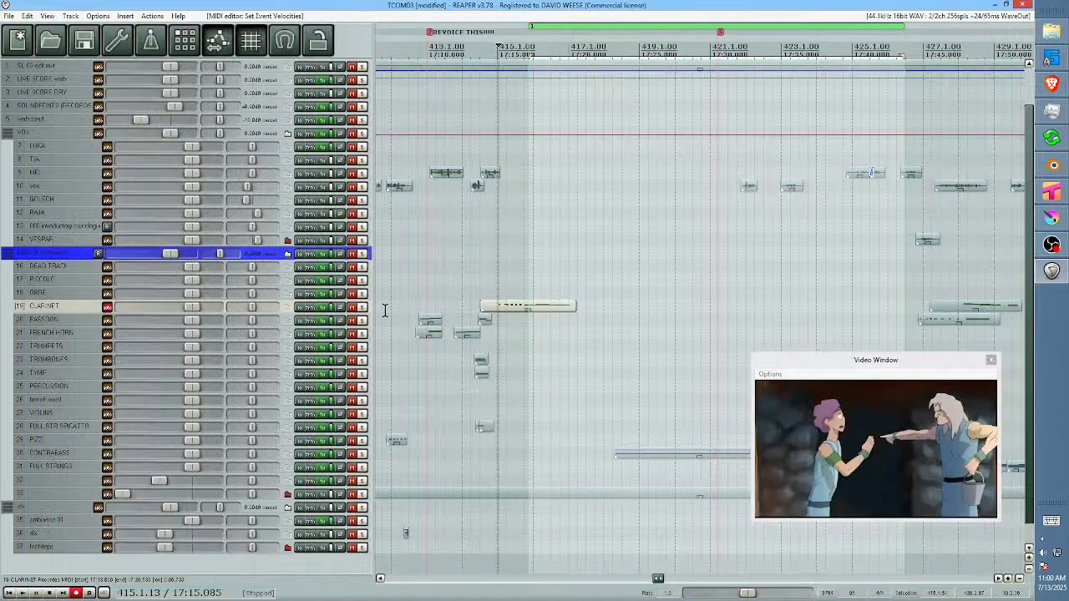
pyautogui.click(463, 299)
pyautogui.press('space')
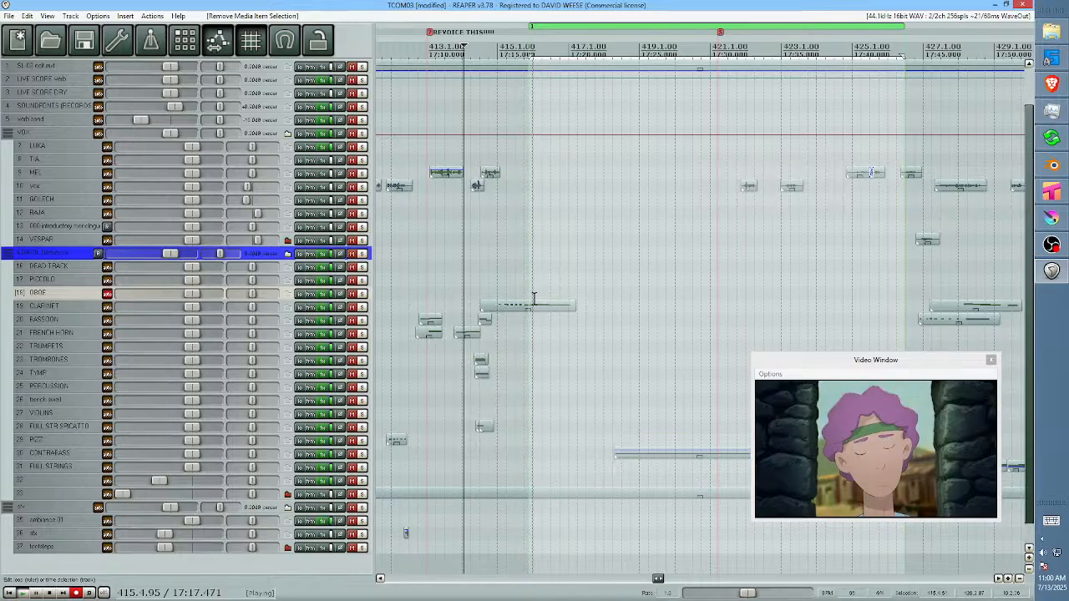
pyautogui.press('space')
# Lower the velocity of the two sustained clarinet notes starting at 415.4, and play back the scene from 412.4.72.
pyautogui.doubleClick(535, 309)
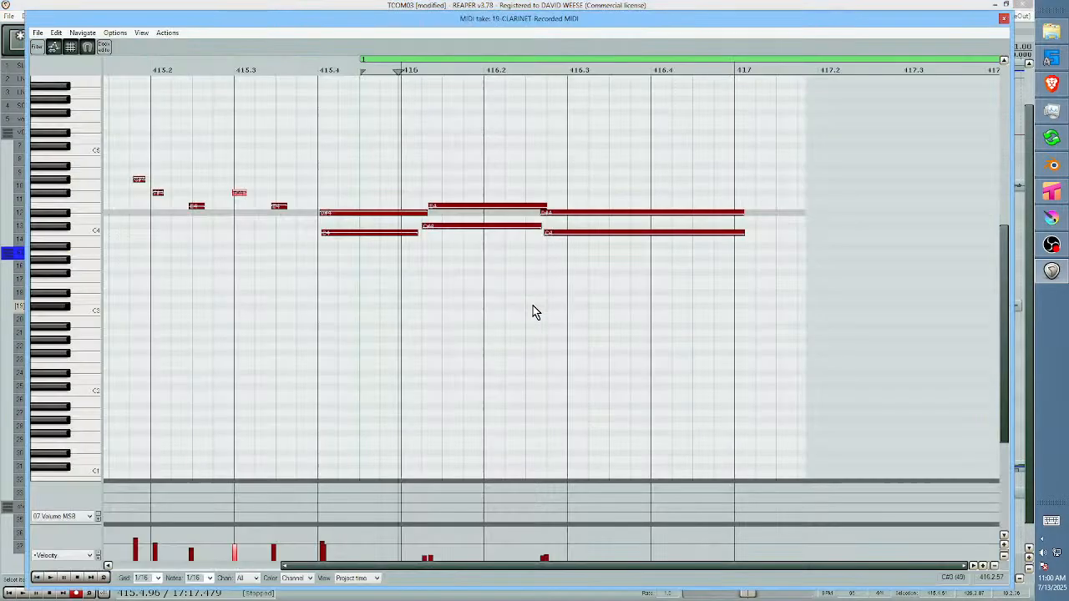
pyautogui.moveTo(363, 182); pyautogui.dragTo(398, 255)
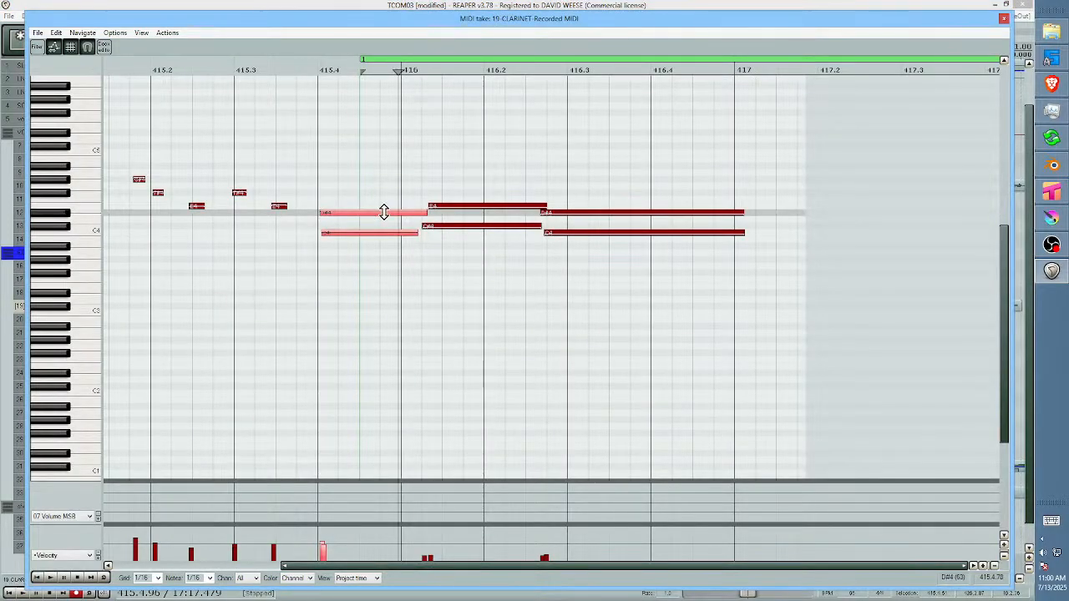
pyautogui.moveTo(383, 212)
pyautogui.mouseDown()
pyautogui.moveTo(377, 239)
pyautogui.moveTo(384, 228)
pyautogui.mouseUp()
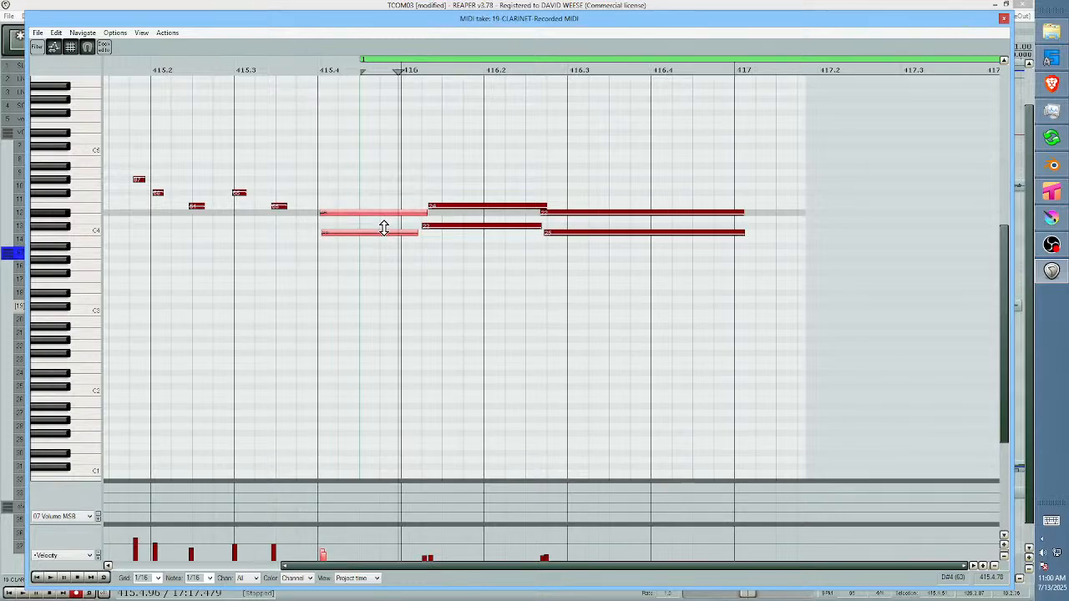
pyautogui.press('Escape')
pyautogui.click(423, 280)
pyautogui.press('space')
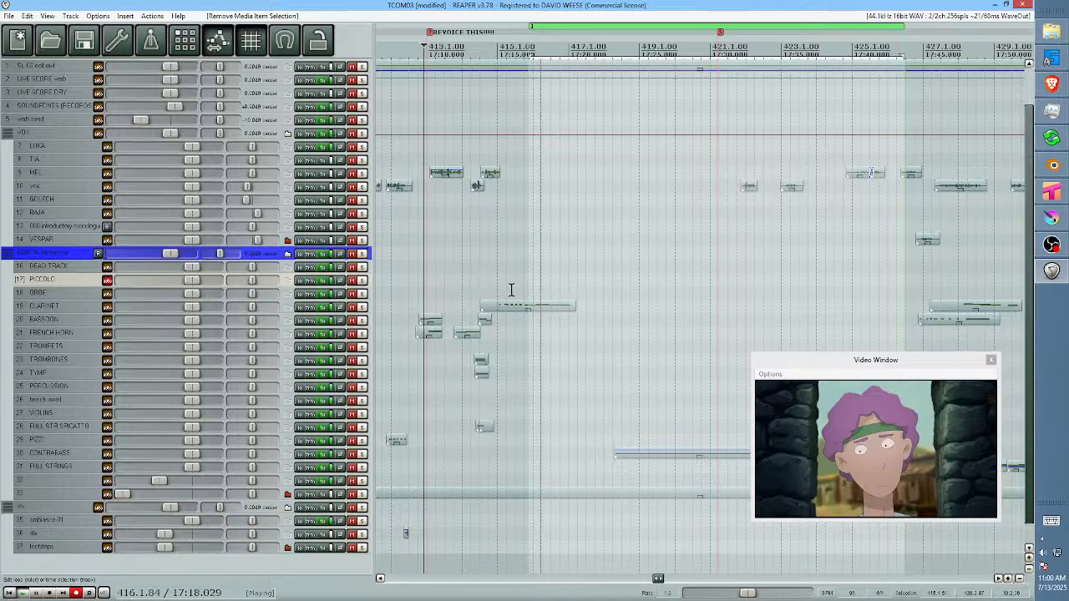
pyautogui.press('space')
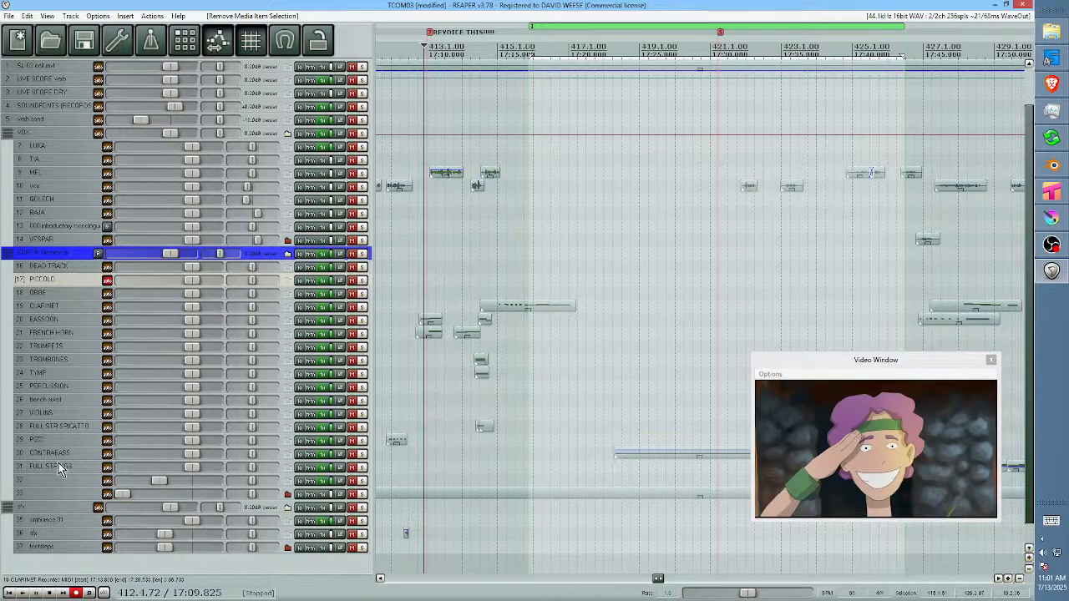
# Try recording a FULL STRINGS part from 412.4.72 and undo the recorded take.
pyautogui.click(59, 469)
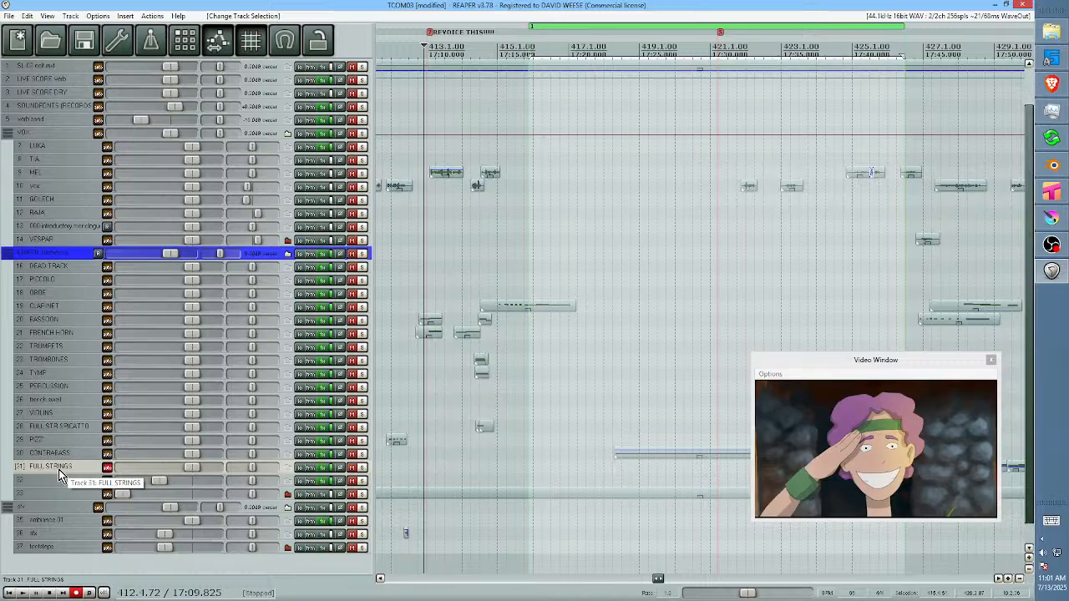
pyautogui.hotkey('ctrl', 'r')
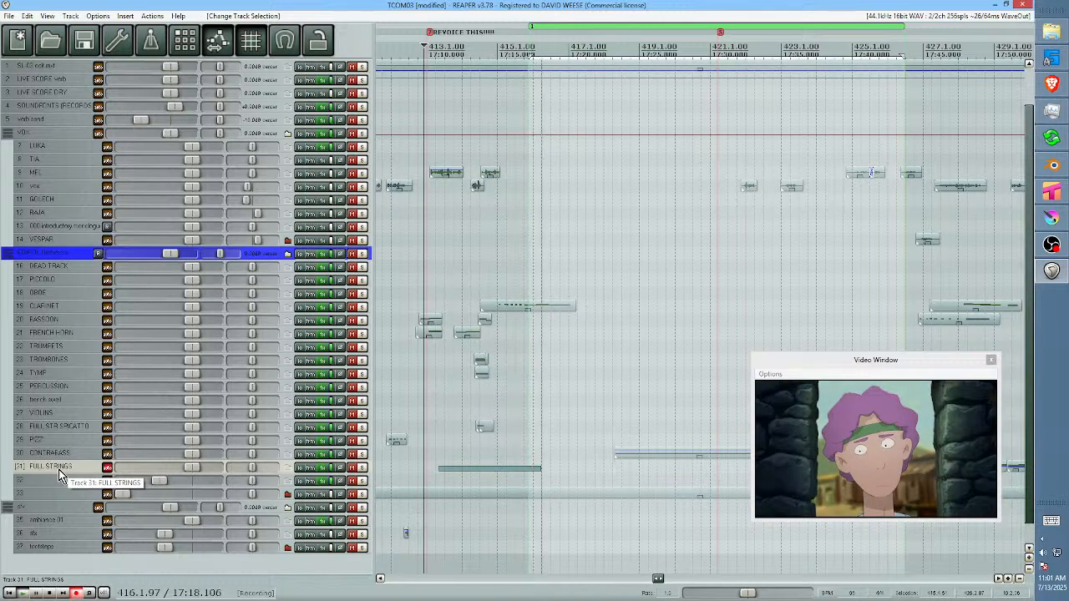
pyautogui.press('space')
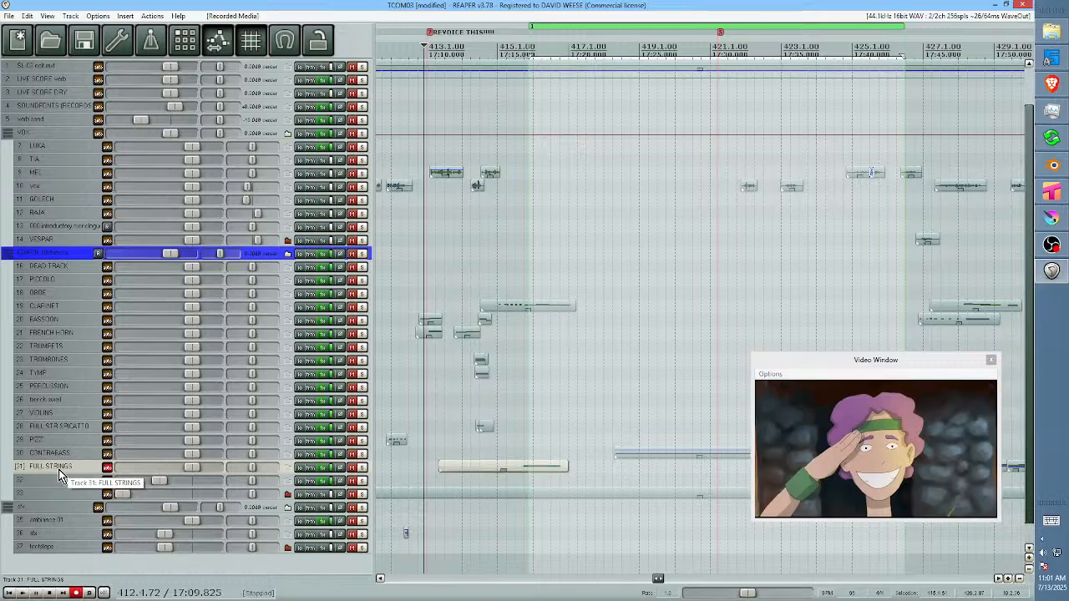
pyautogui.hotkey('ctrl', 'z')
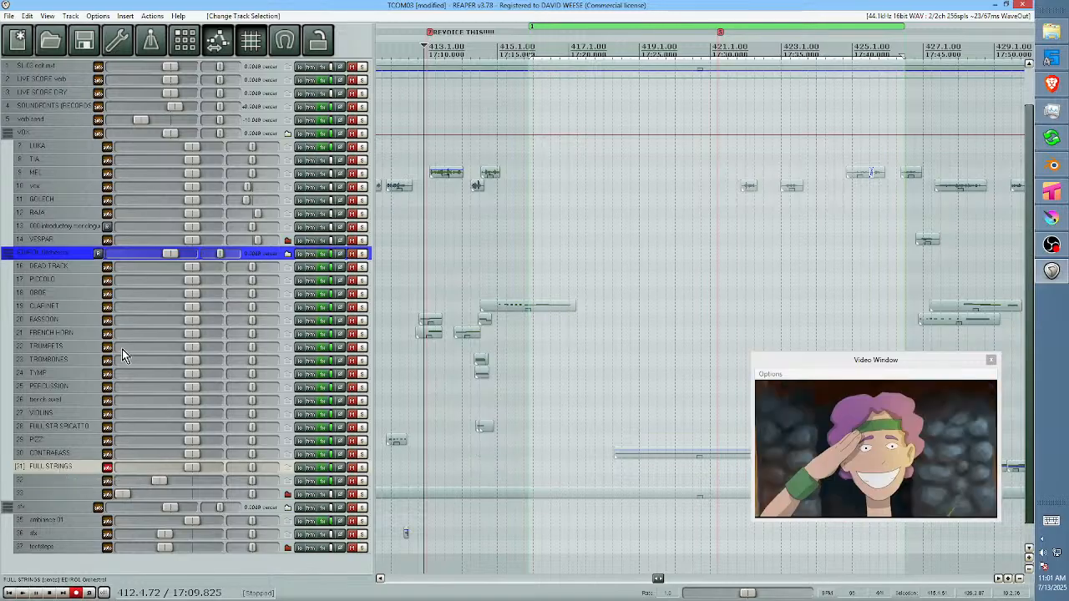
# Examine the sustained notes of the clarinet recording in its MIDI editor.
pyautogui.doubleClick(542, 312)
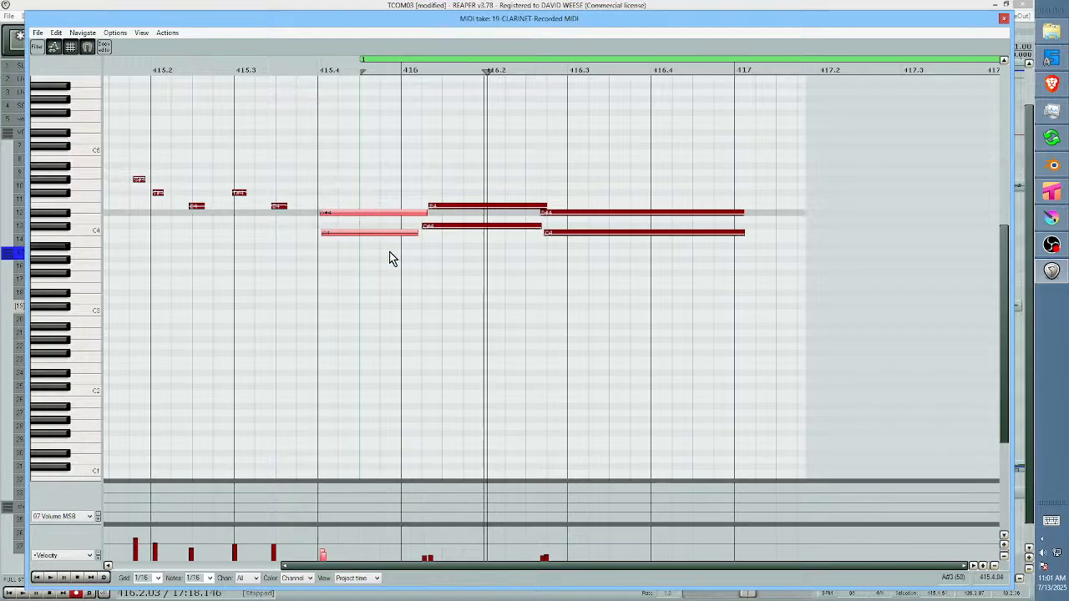
pyautogui.press('Escape')
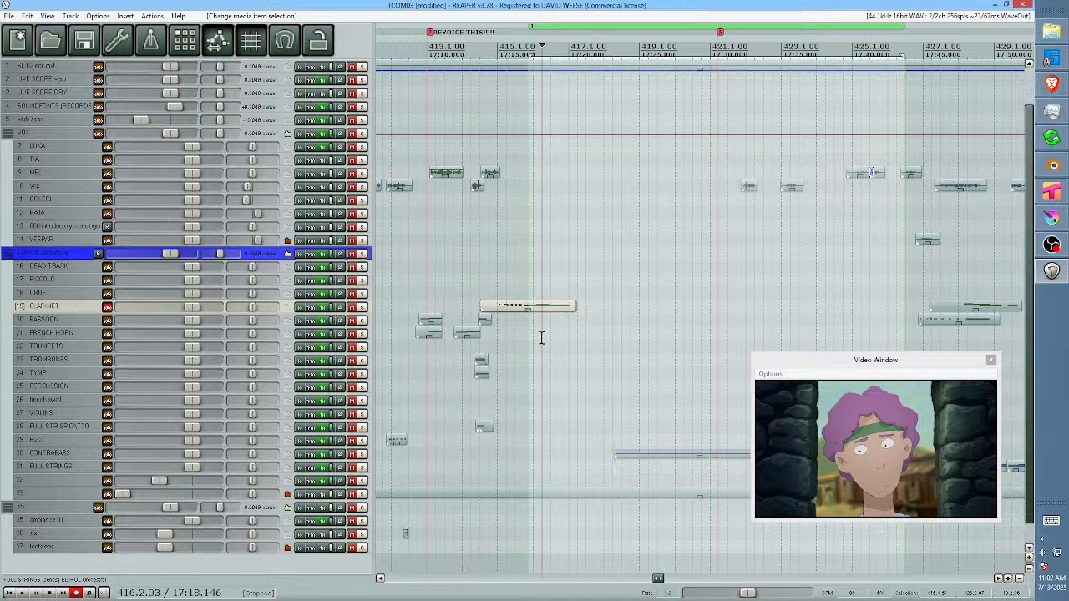
# Check the two clarinet notes starting at 415.4 in the MIDI editor of the clarinet recording.
pyautogui.doubleClick(546, 307)
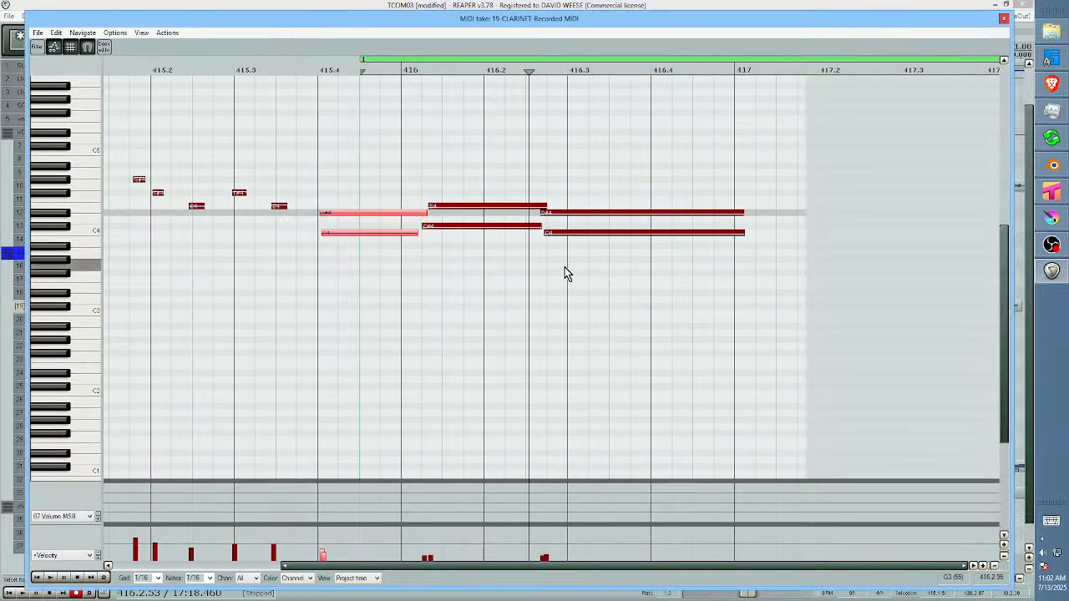
pyautogui.click(399, 212)
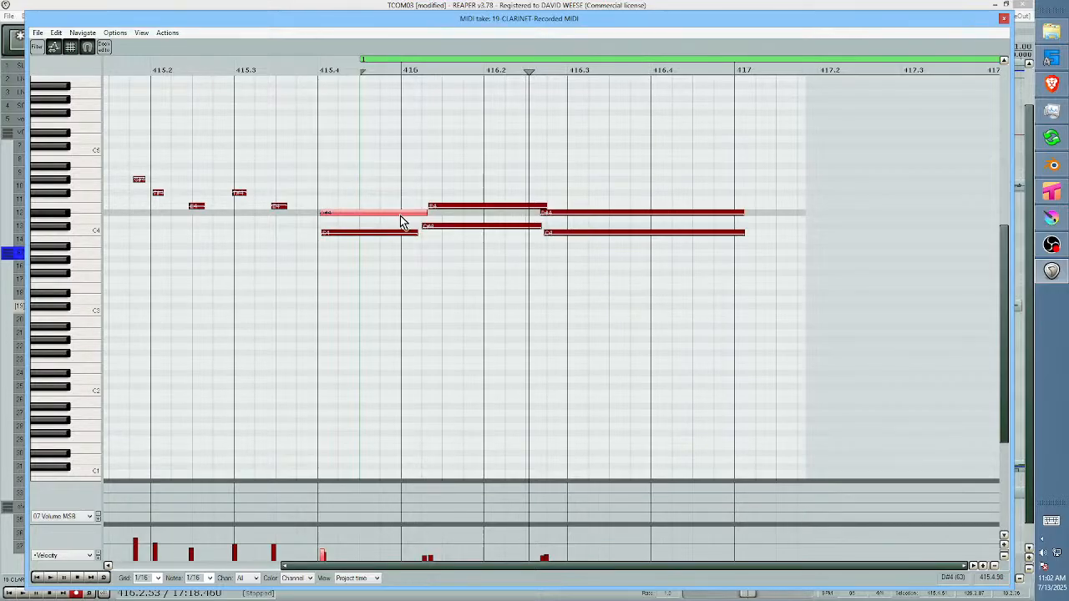
pyautogui.press('Escape')
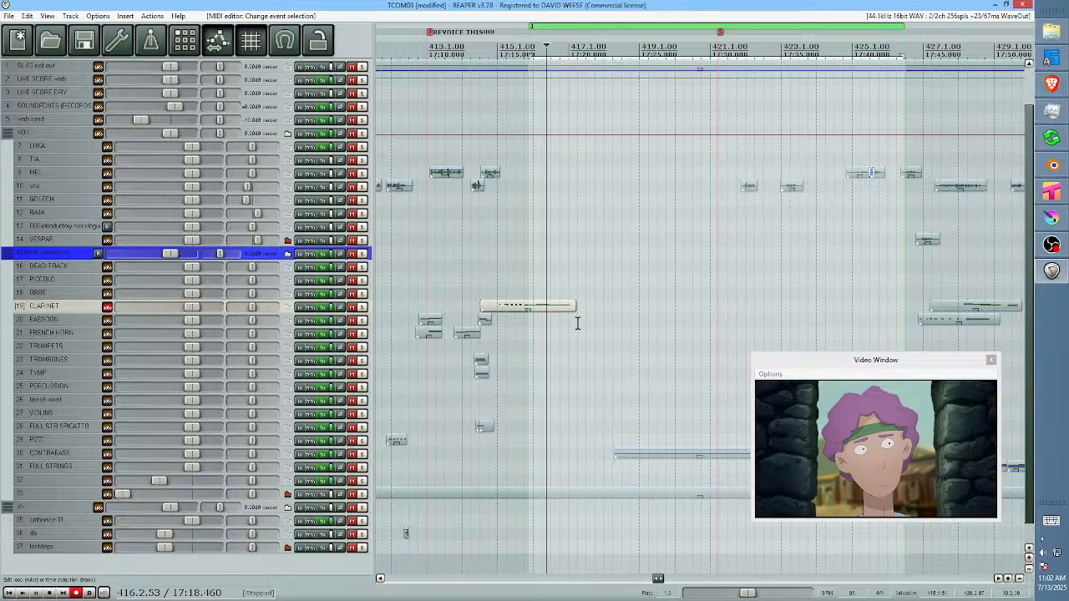
pyautogui.doubleClick(556, 307)
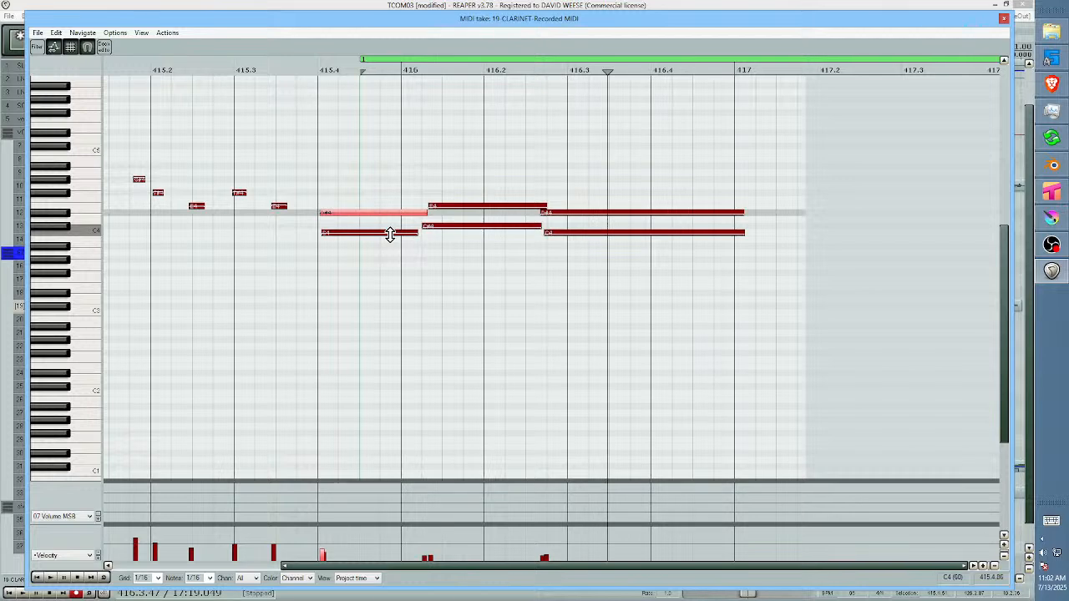
pyautogui.click(1005, 18)
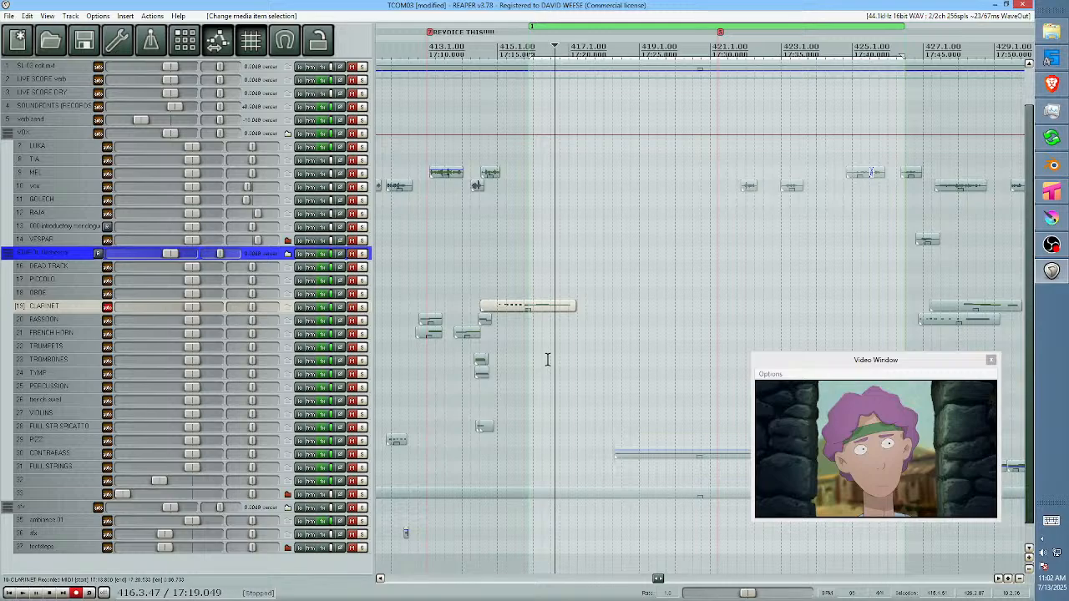
# Record a FULL STRINGS part starting from 415.3.47.
pyautogui.press('Down')
pyautogui.press('Down')
pyautogui.press('Down')
pyautogui.press('Down')
pyautogui.press('Down')
pyautogui.press('Down')
pyautogui.press('Down')
pyautogui.press('Down')
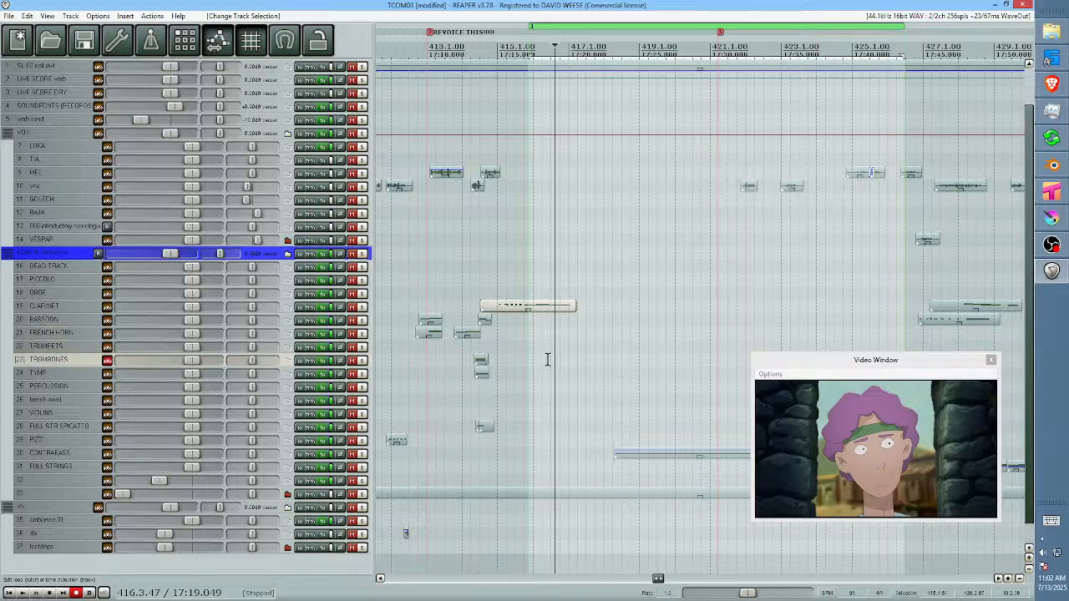
pyautogui.press('Down')
pyautogui.press('Down')
pyautogui.press('Down')
pyautogui.press('Down')
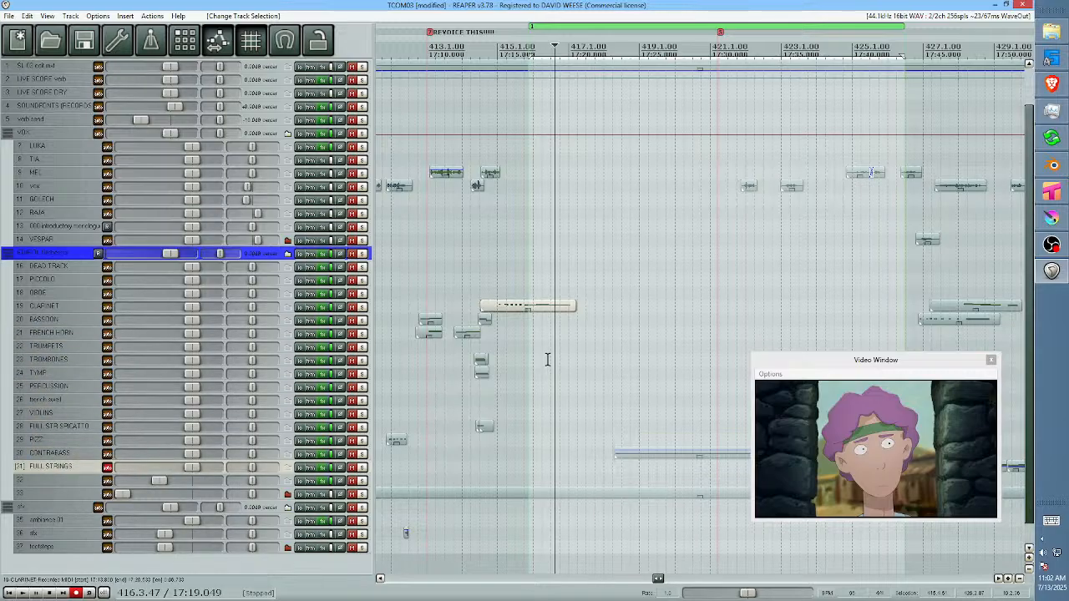
pyautogui.press('pageup')
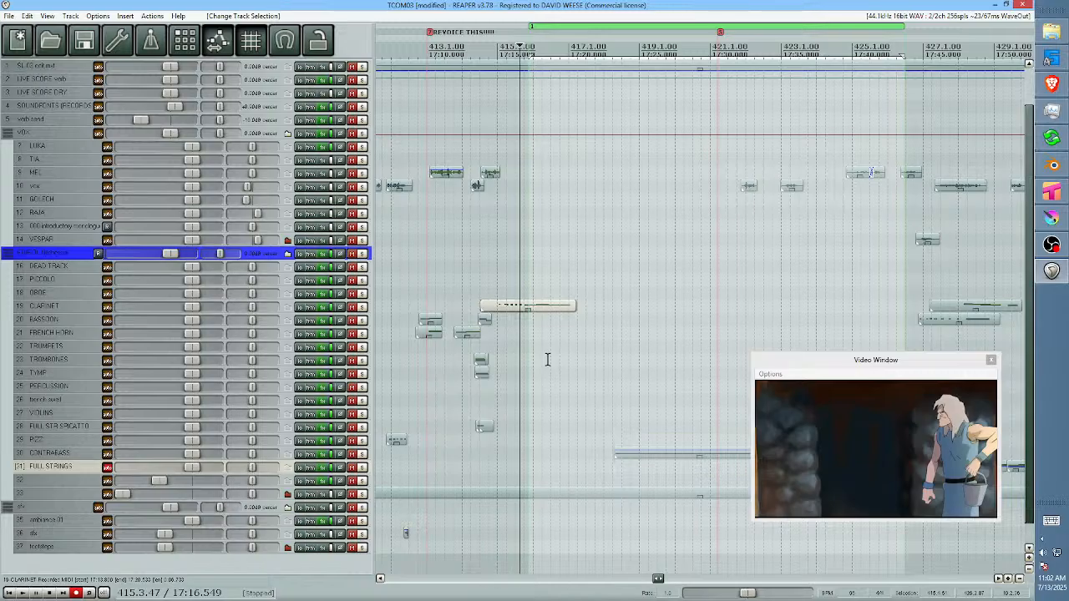
pyautogui.hotkey('ctrl', 'r')
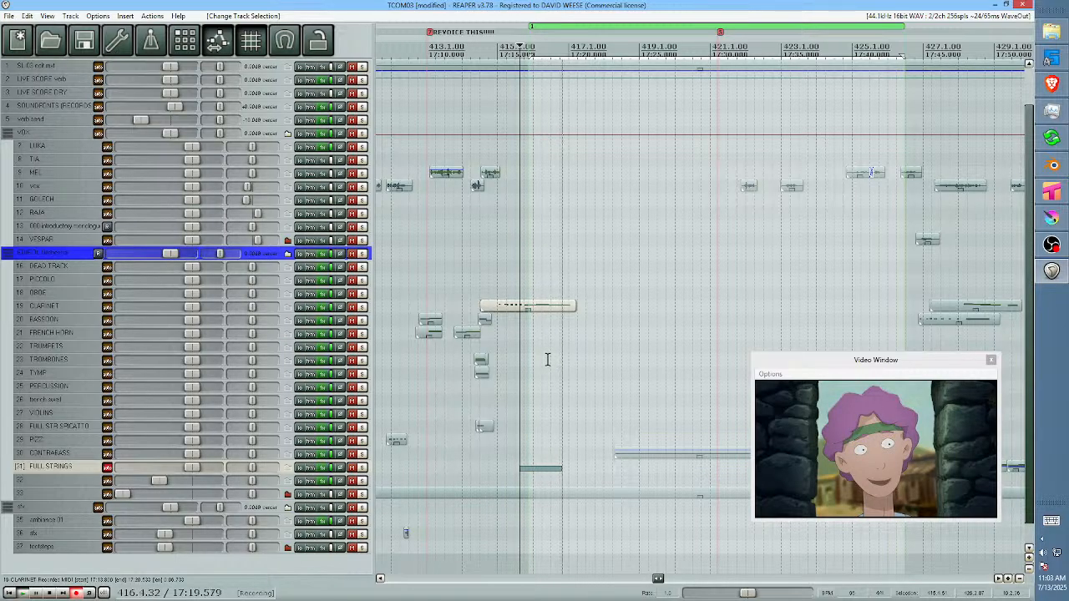
pyautogui.press('space')
# Shift the new FULL STRINGS recording slightly earlier, trim its start to about 415.4, and play back from 415.2.94.
pyautogui.scroll(2, 590, 398)
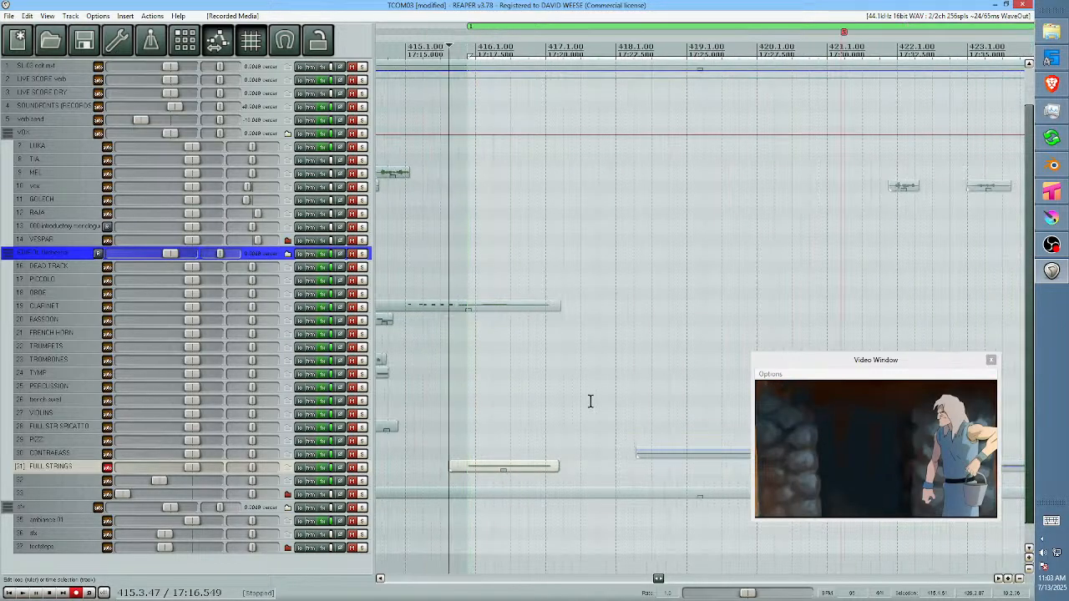
pyautogui.moveTo(536, 469); pyautogui.dragTo(489, 470)
pyautogui.click(440, 453)
pyautogui.press('space')
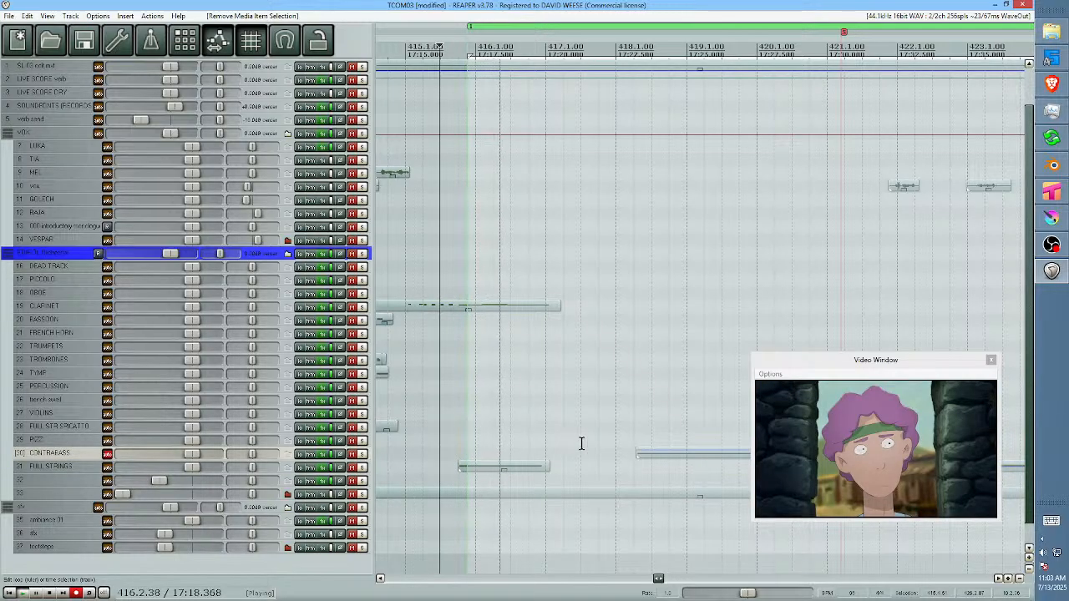
pyautogui.press('space')
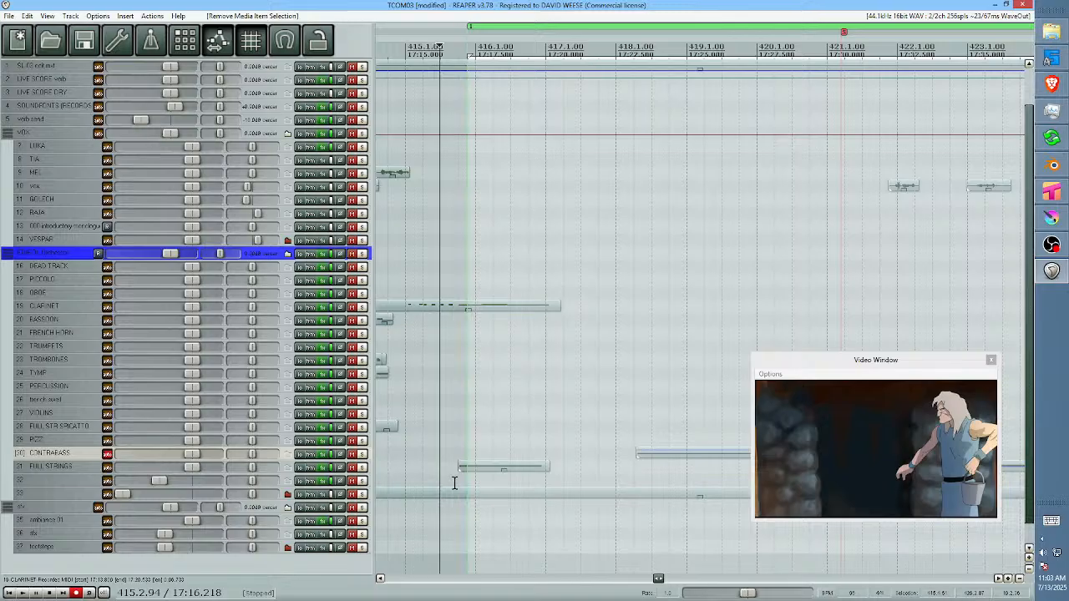
# Record a CONTRABASS part beneath the strings, starting from 415.2.94.
pyautogui.click(84, 470)
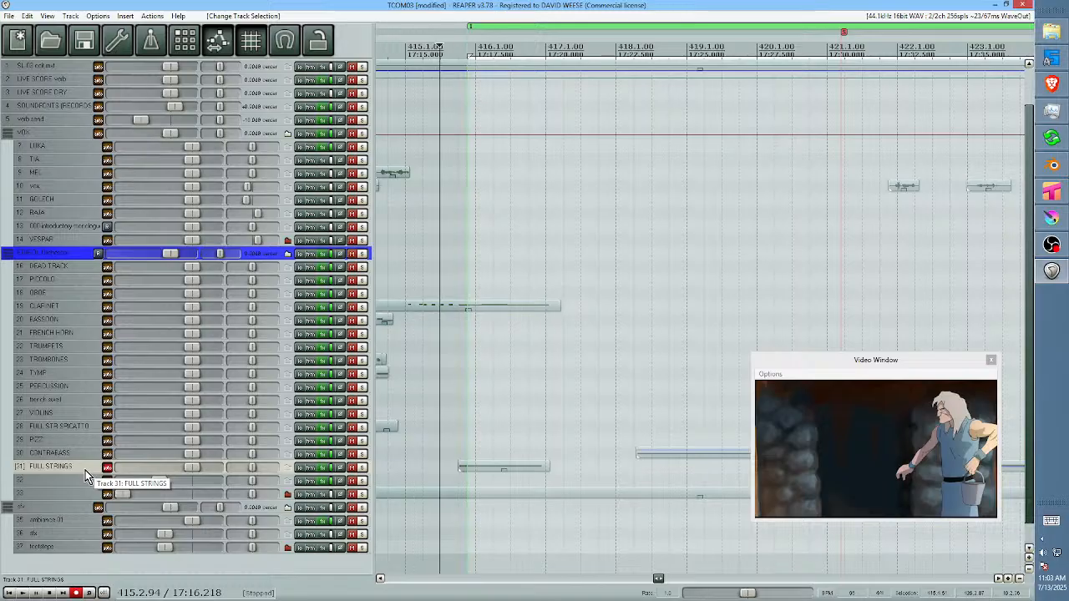
pyautogui.press('Up')
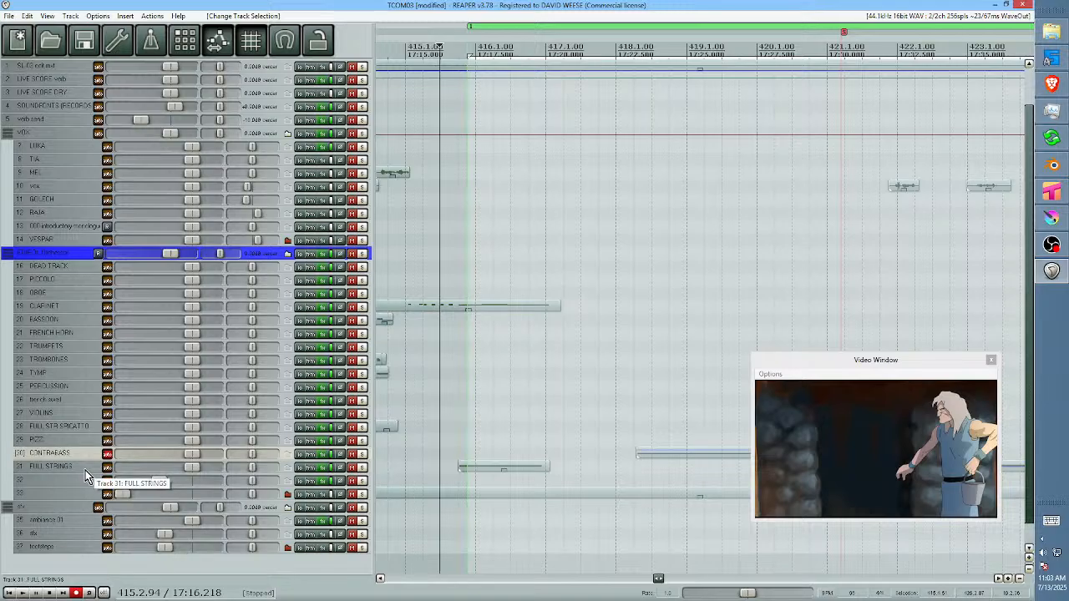
pyautogui.press('space')
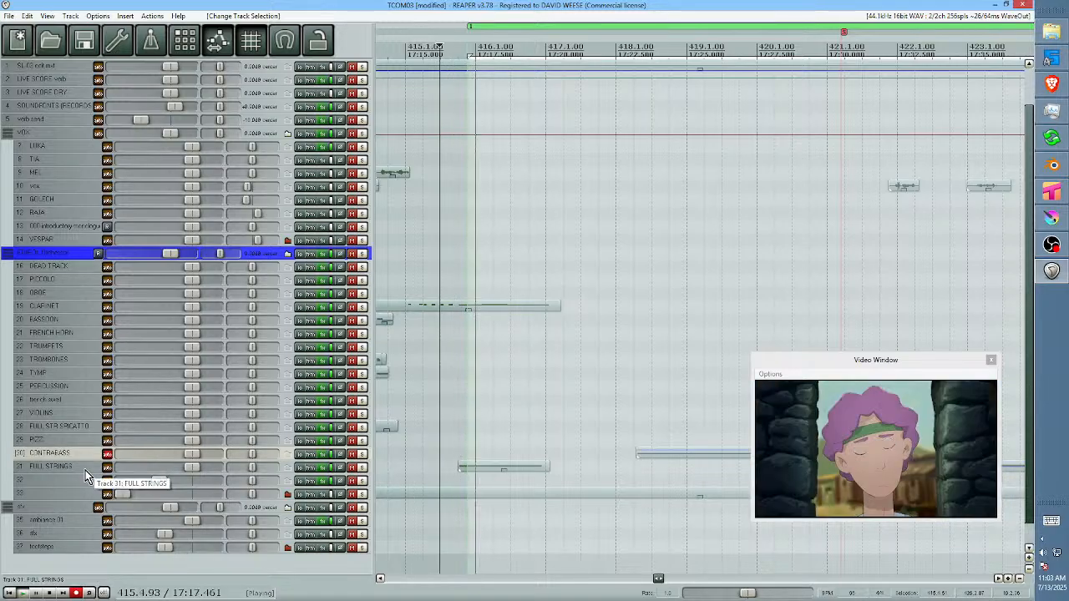
pyautogui.press('space')
pyautogui.press('space')
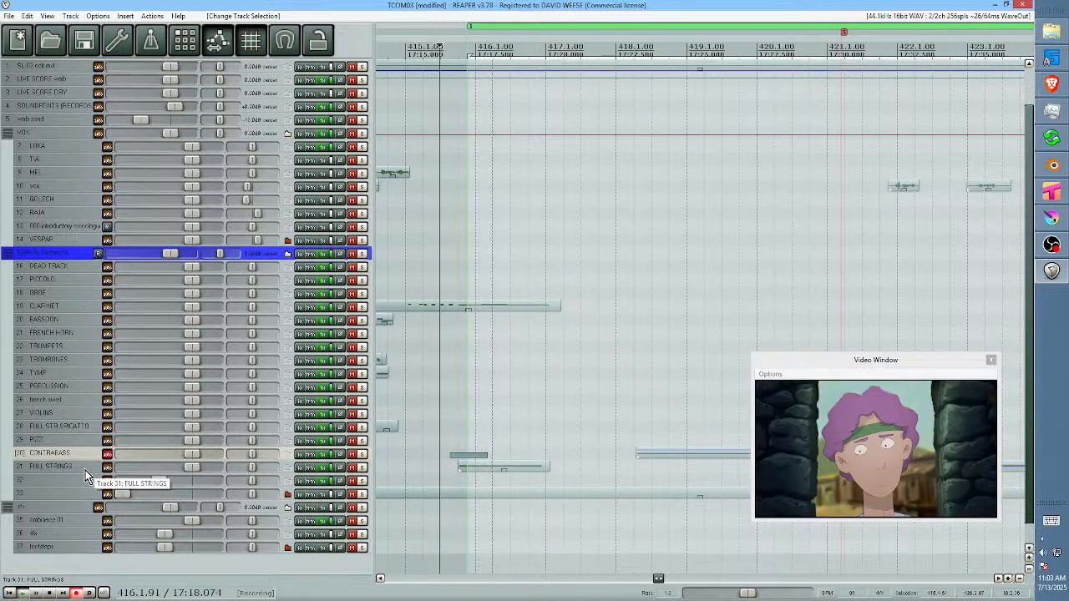
pyautogui.press('space')
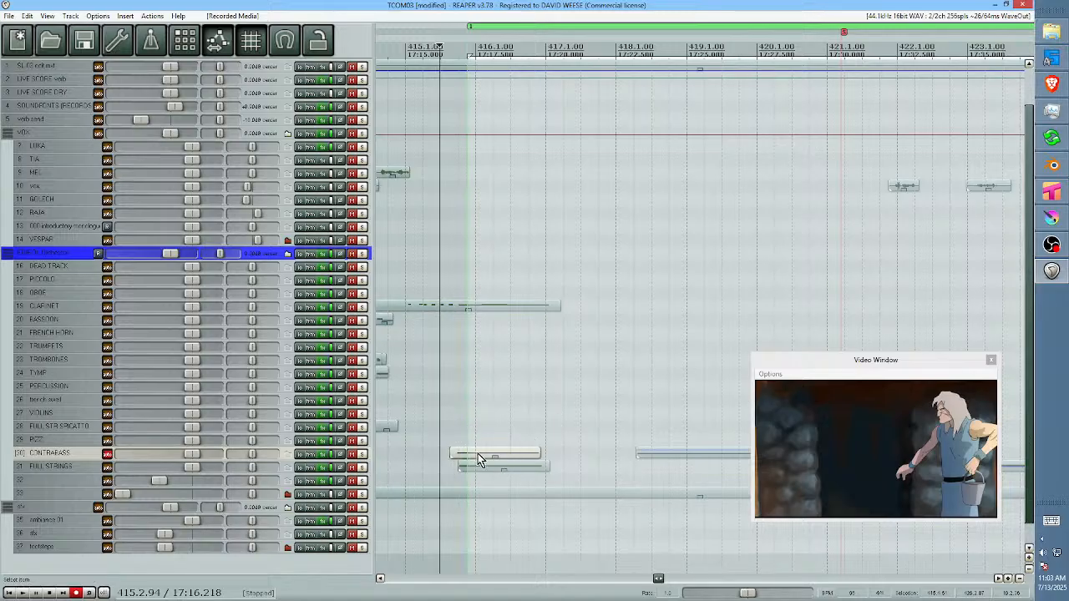
# Compare playback with the CONTRABASS track muted and unmuted, and delete the new contrabass take.
pyautogui.press('space')
pyautogui.click(352, 453)
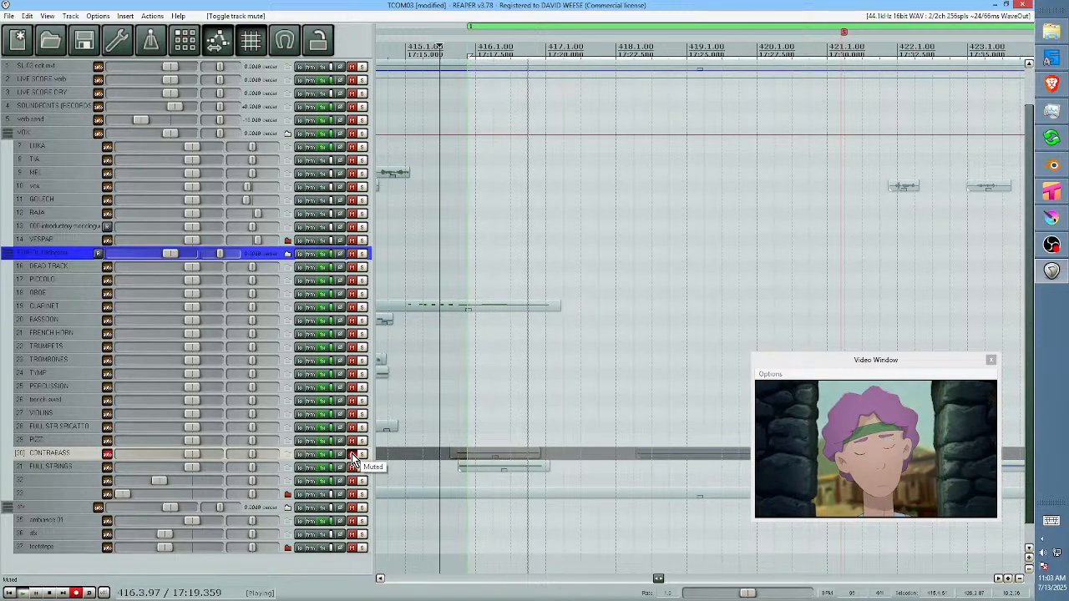
pyautogui.press('space')
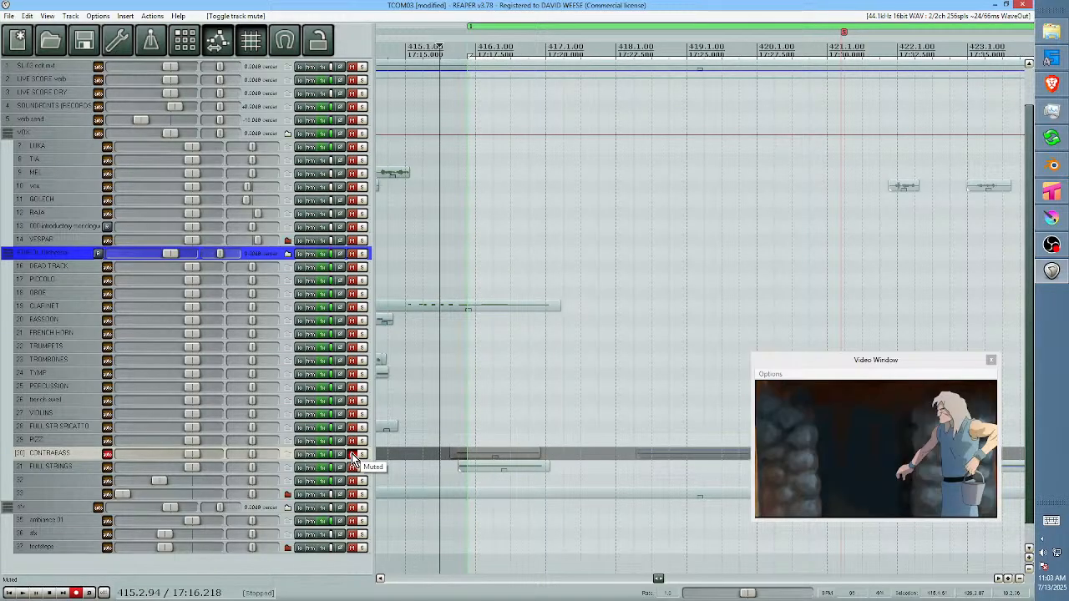
pyautogui.click(352, 454)
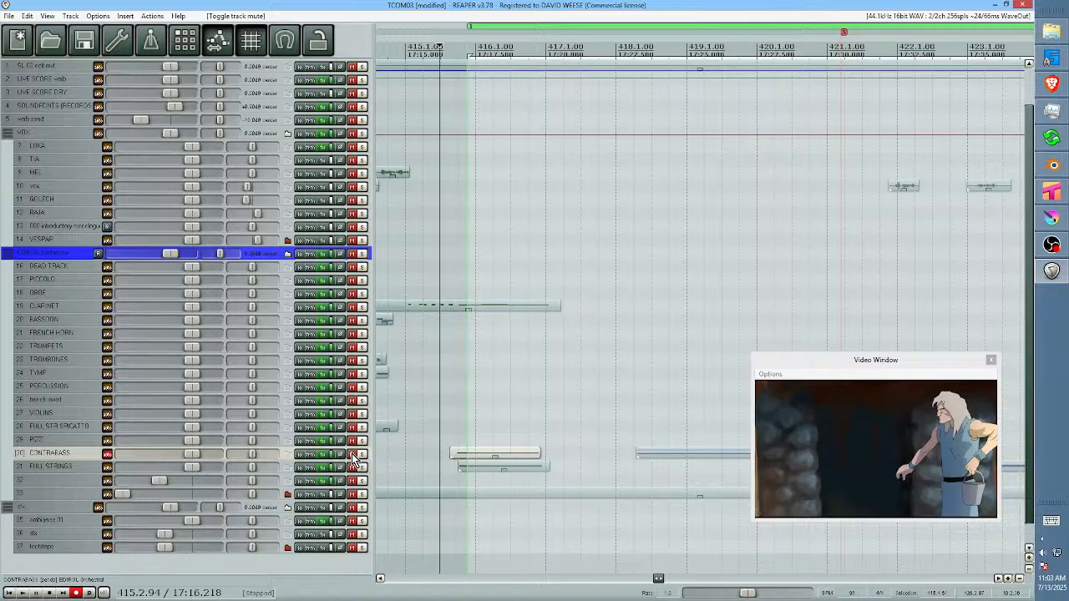
pyautogui.press('space')
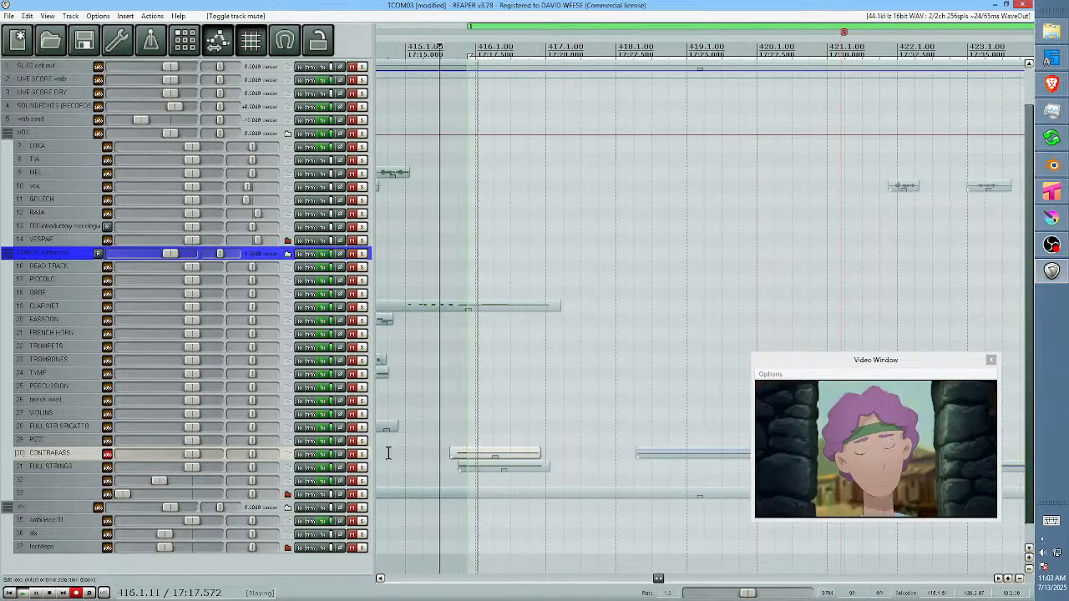
pyautogui.press('space')
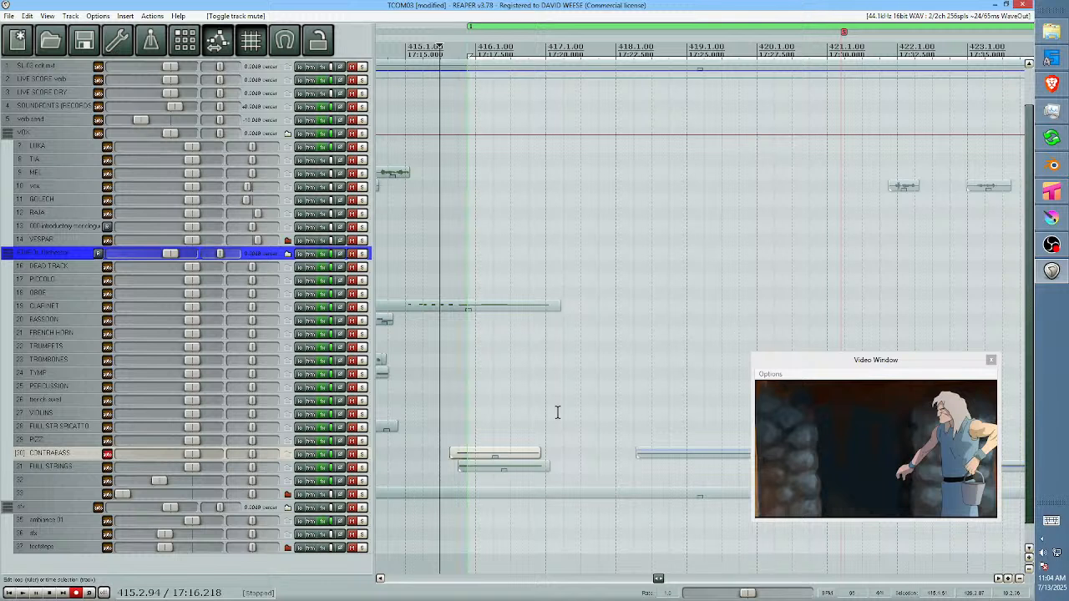
pyautogui.click(508, 453)
pyautogui.press('Delete')
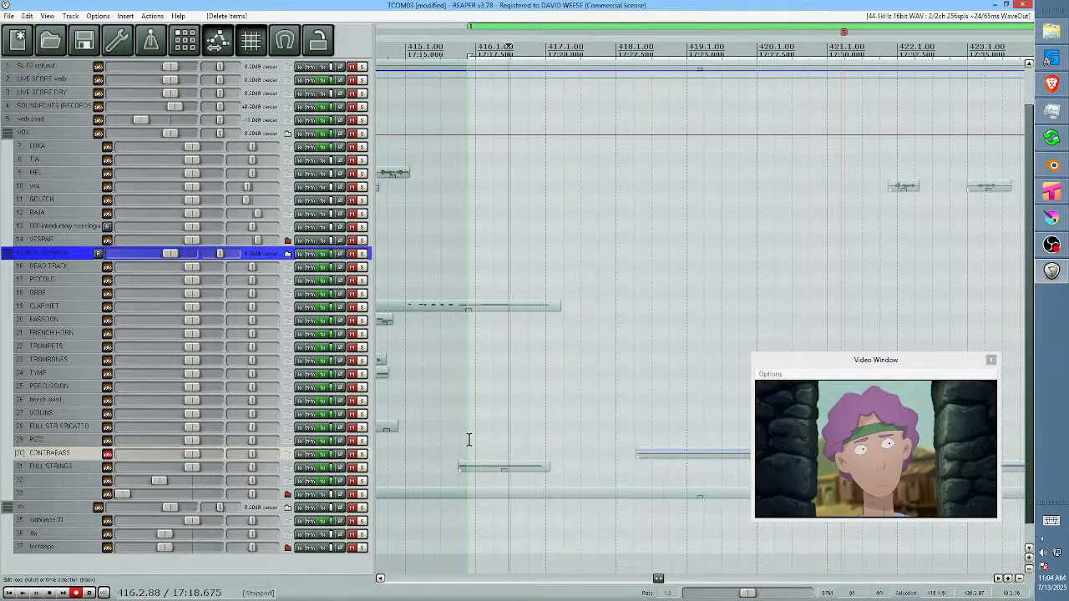
# Play back the scene from about 413.2 to review the french horn entrance.
pyautogui.scroll(-3, 551, 399)
pyautogui.click(455, 382)
pyautogui.press('space')
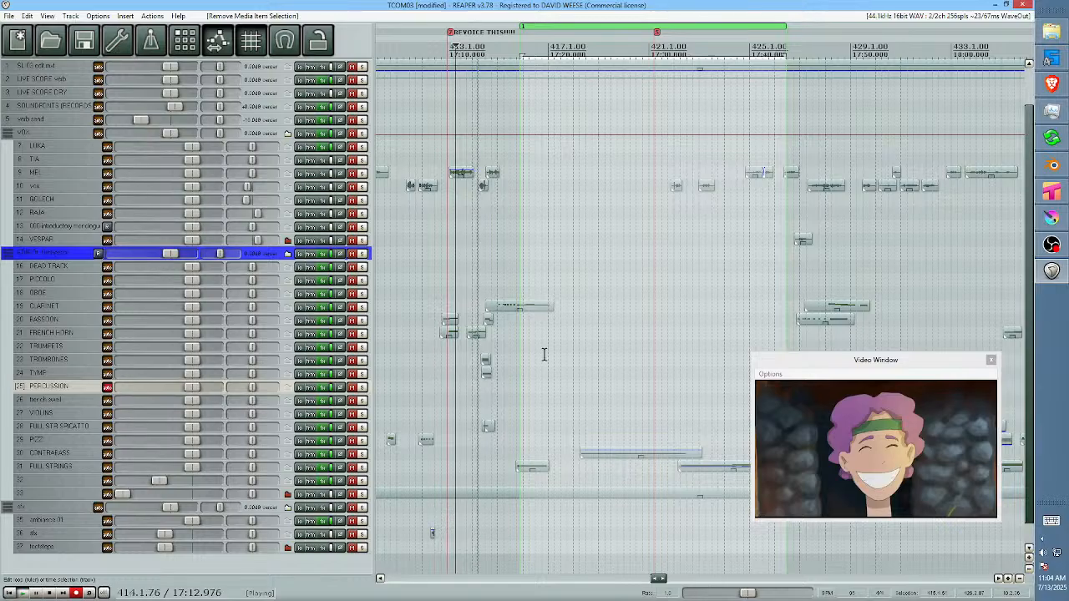
pyautogui.press('space')
# Replace the lower sustained note of the french horn recording near 414.1 with three short repeated notes of the same pitch.
pyautogui.doubleClick(473, 332)
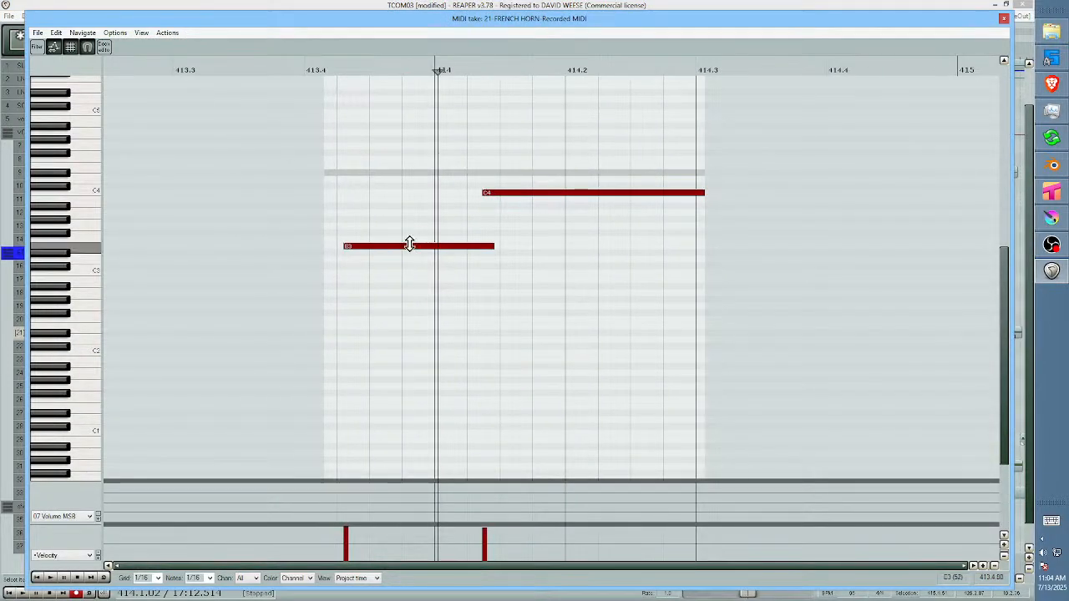
pyautogui.click(481, 246)
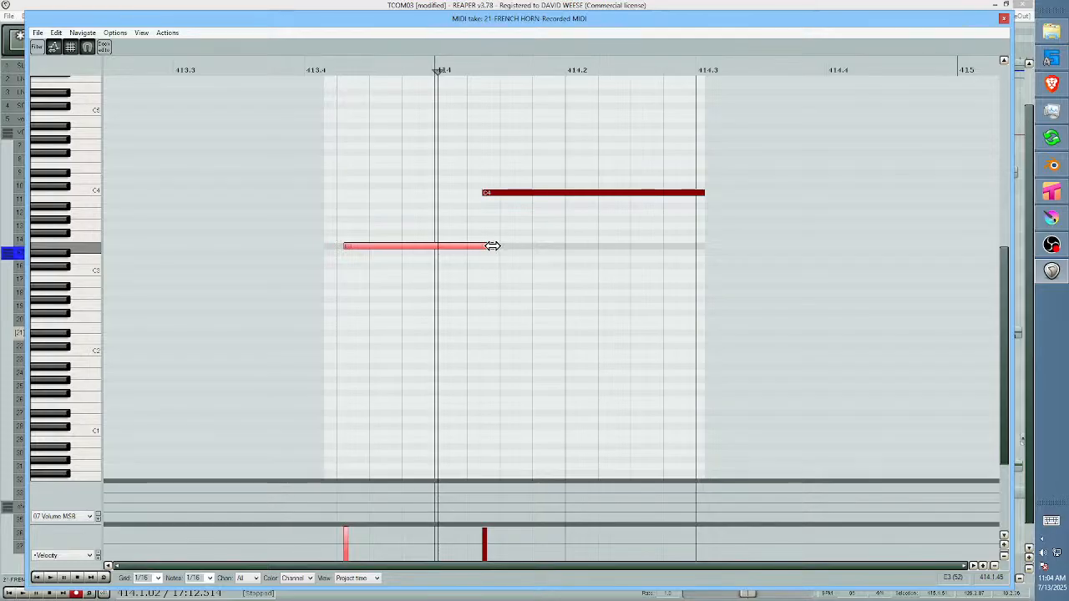
pyautogui.moveTo(492, 247)
pyautogui.mouseDown()
pyautogui.moveTo(375, 252)
pyautogui.moveTo(484, 246)
pyautogui.mouseUp()
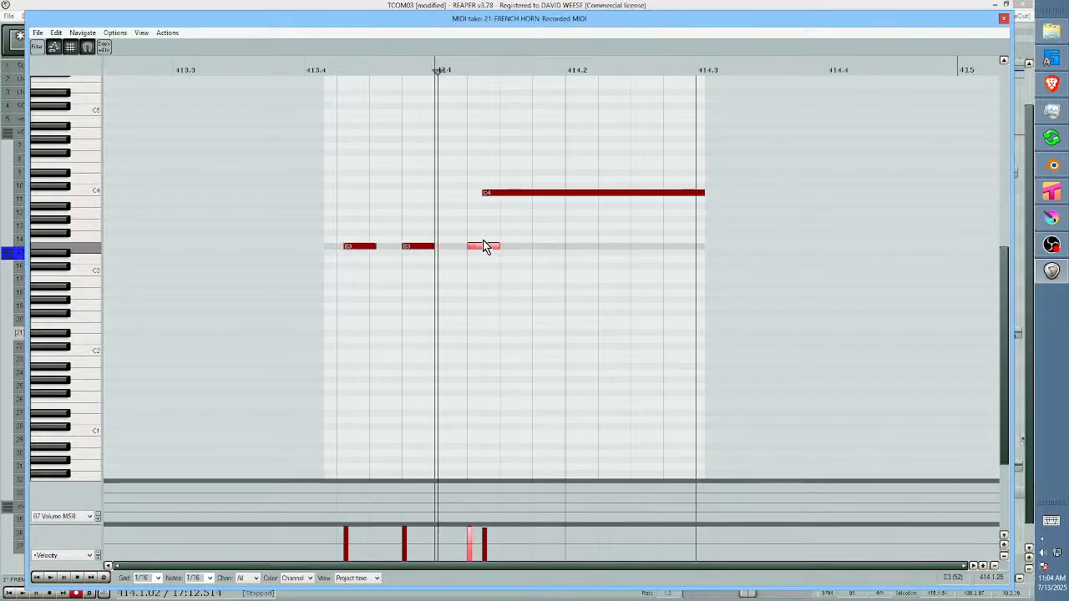
# Shorten the sustained C4 french horn note and repeat it as three evenly spaced short notes between 414.1 and 414.3.
pyautogui.click(529, 193)
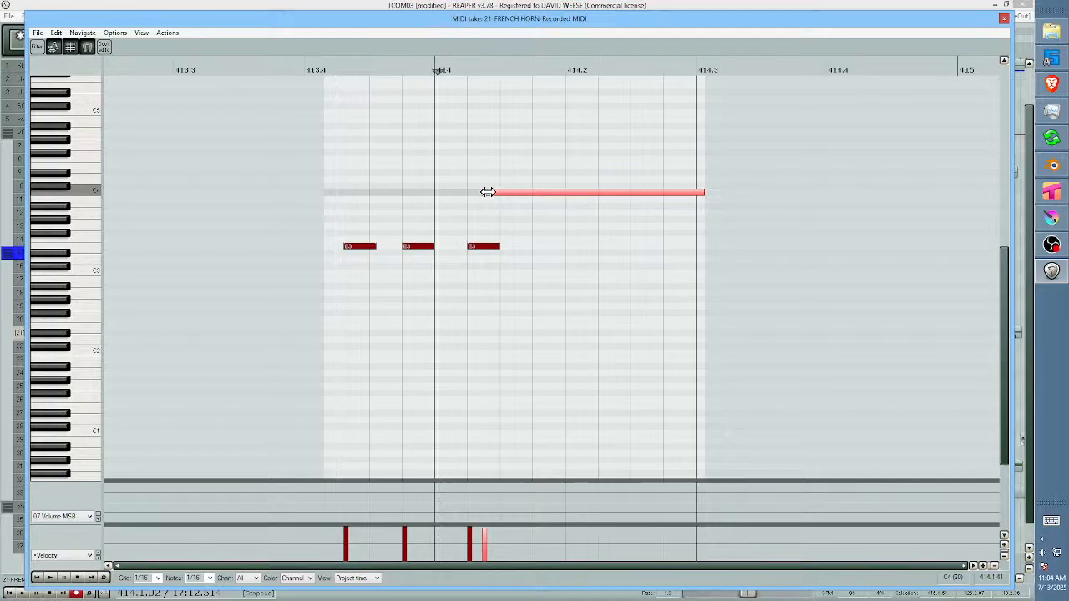
pyautogui.moveTo(486, 193); pyautogui.dragTo(611, 196)
pyautogui.moveTo(614, 201); pyautogui.dragTo(598, 200)
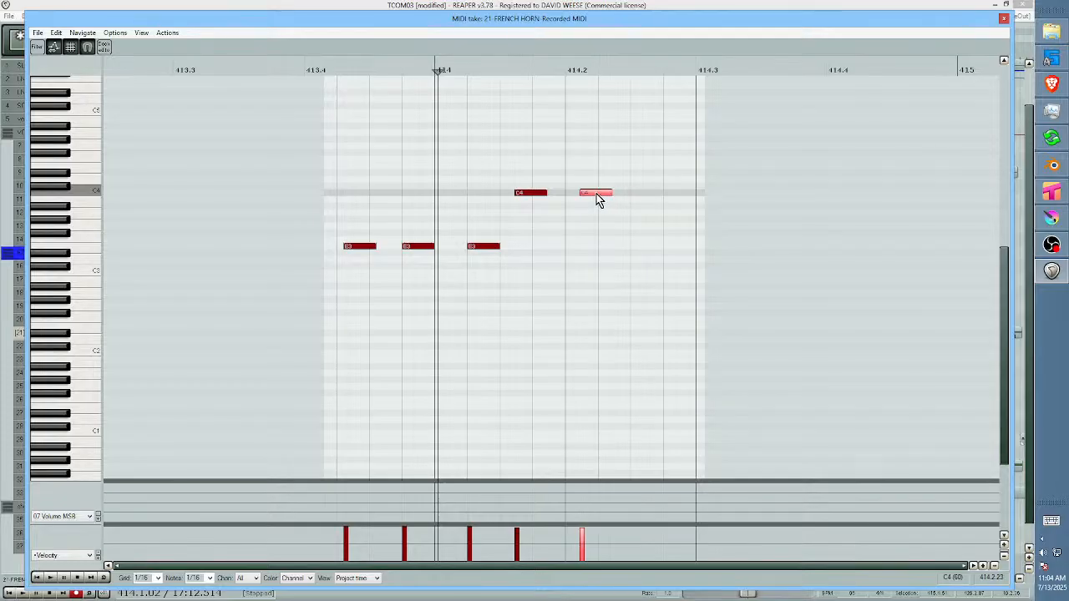
pyautogui.moveTo(598, 200); pyautogui.dragTo(656, 201)
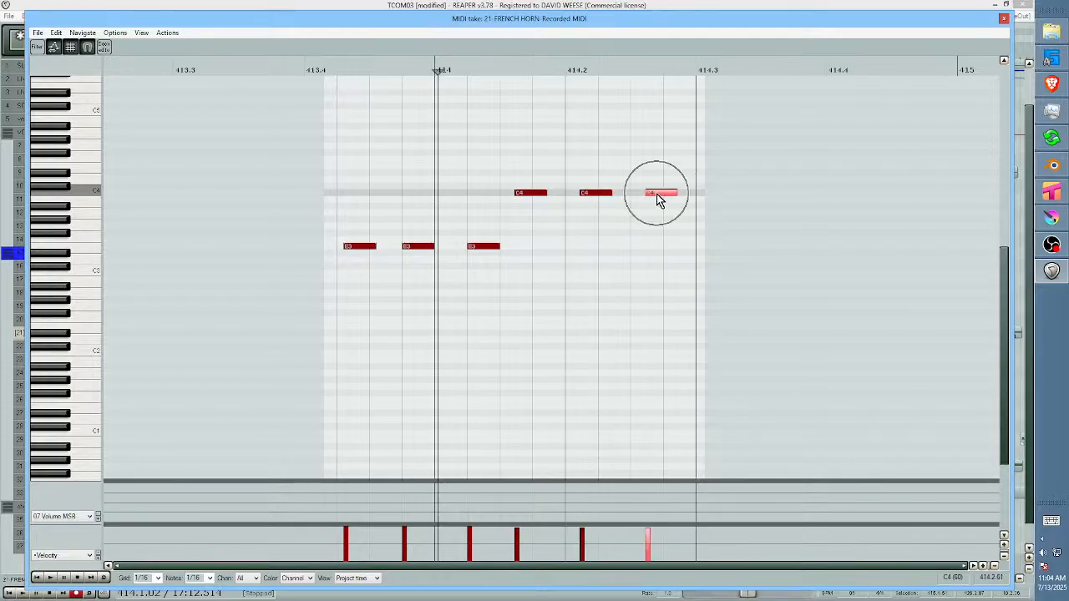
pyautogui.press('Escape')
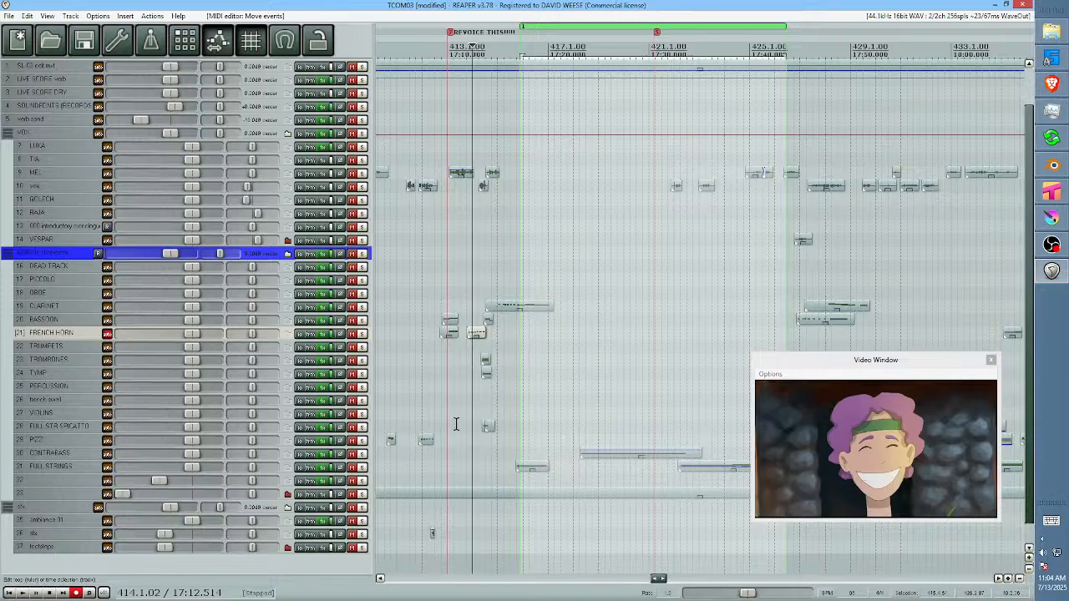
# Play back the revised french horn notes from just before measure 413 and again from 413.4.31.
pyautogui.click(442, 368)
pyautogui.press('space')
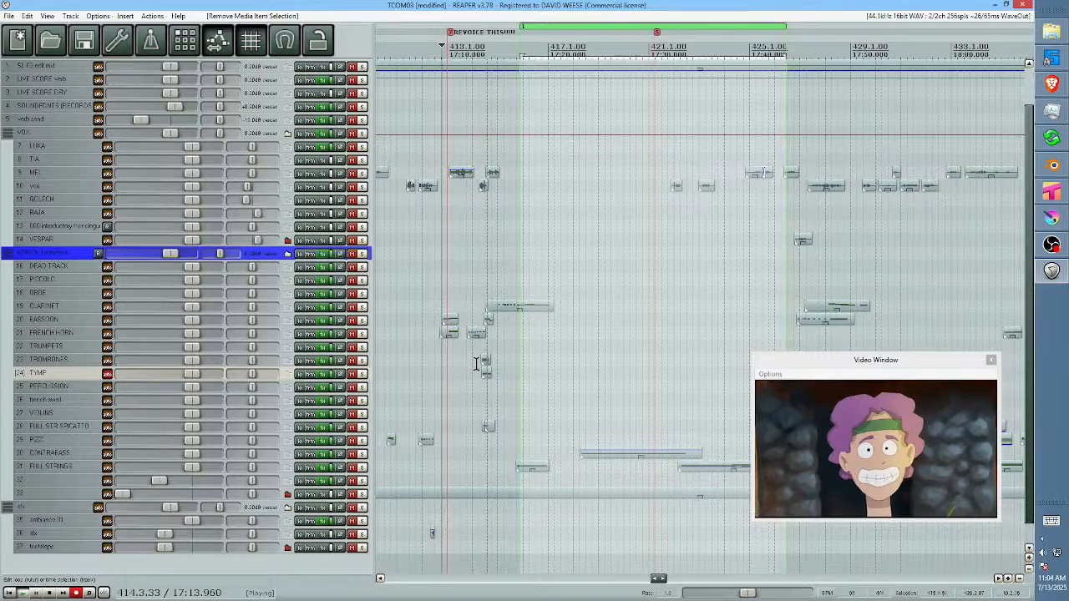
pyautogui.click(468, 355)
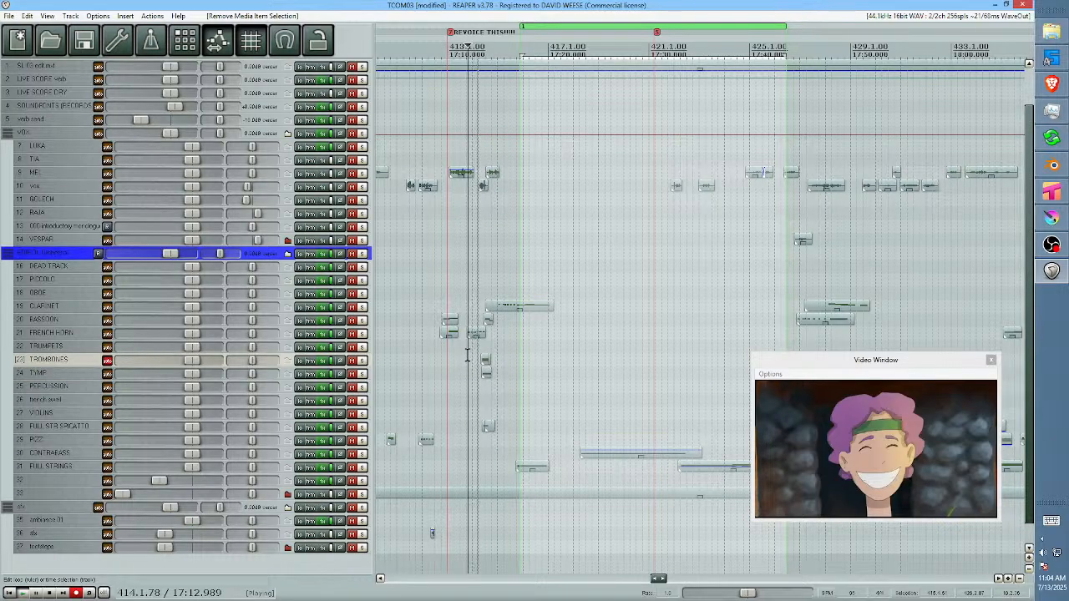
pyautogui.press('space')
# Open the french horn recording near 414.1 and shift its third lower note slightly earlier to even out the spacing.
pyautogui.scroll(3, 466, 356)
pyautogui.scroll(2, 466, 355)
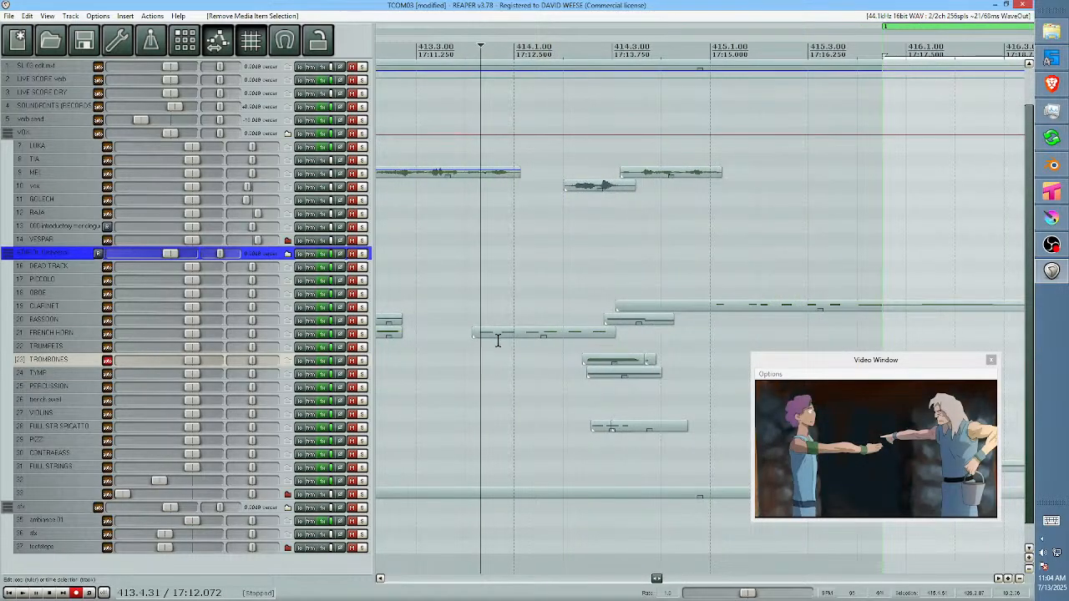
pyautogui.doubleClick(510, 331)
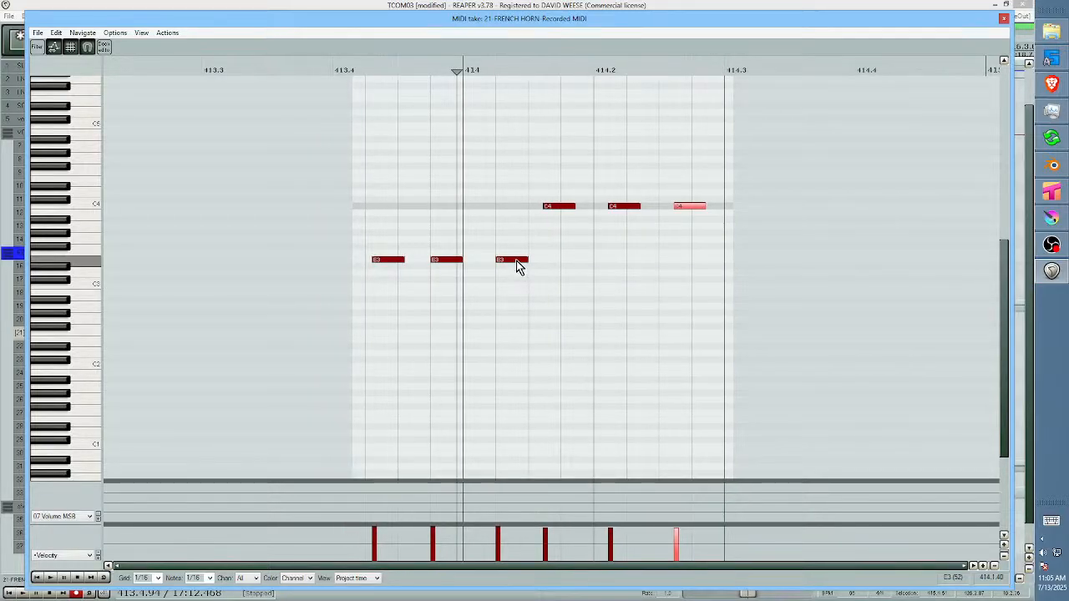
pyautogui.moveTo(517, 260); pyautogui.dragTo(511, 261)
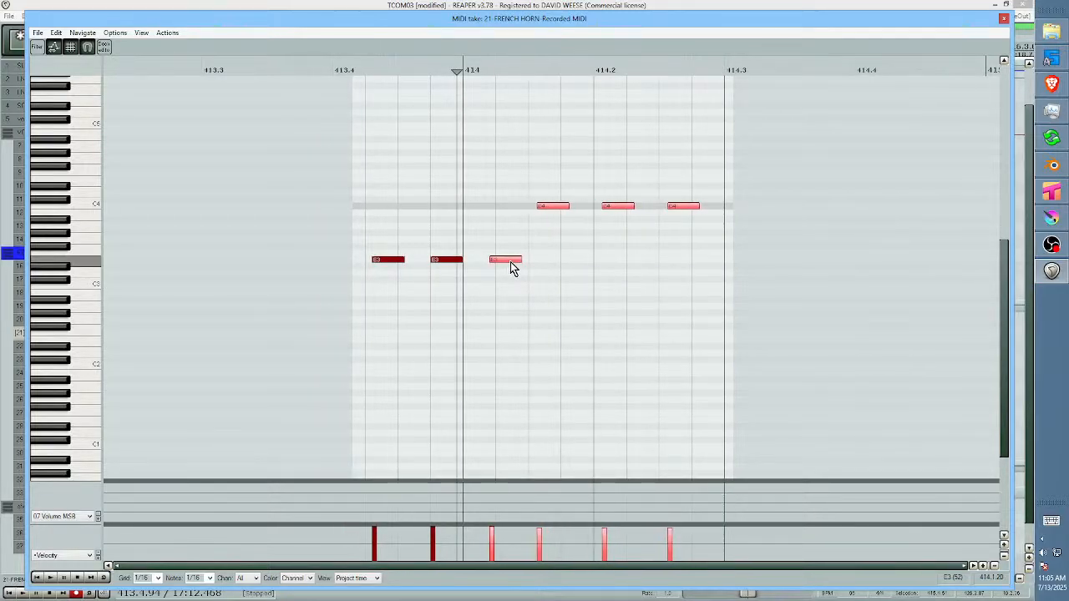
# Move the three C4 french horn notes slightly later as a group and shift the last two closer together at even spacing.
pyautogui.click(555, 207)
pyautogui.moveTo(539, 183); pyautogui.dragTo(706, 223)
pyautogui.moveTo(558, 212); pyautogui.dragTo(572, 212)
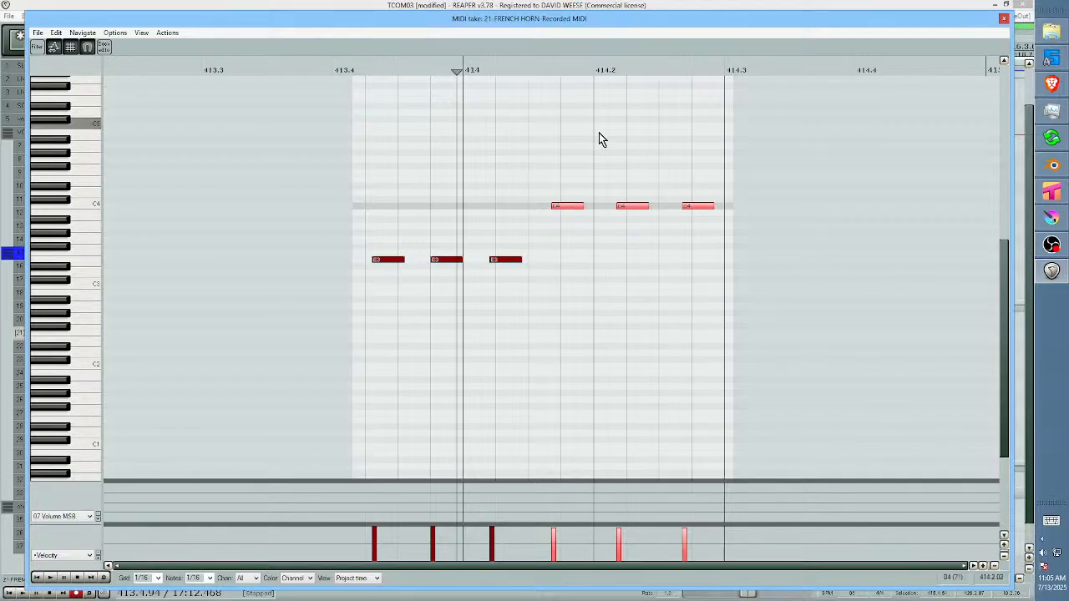
pyautogui.click(630, 207)
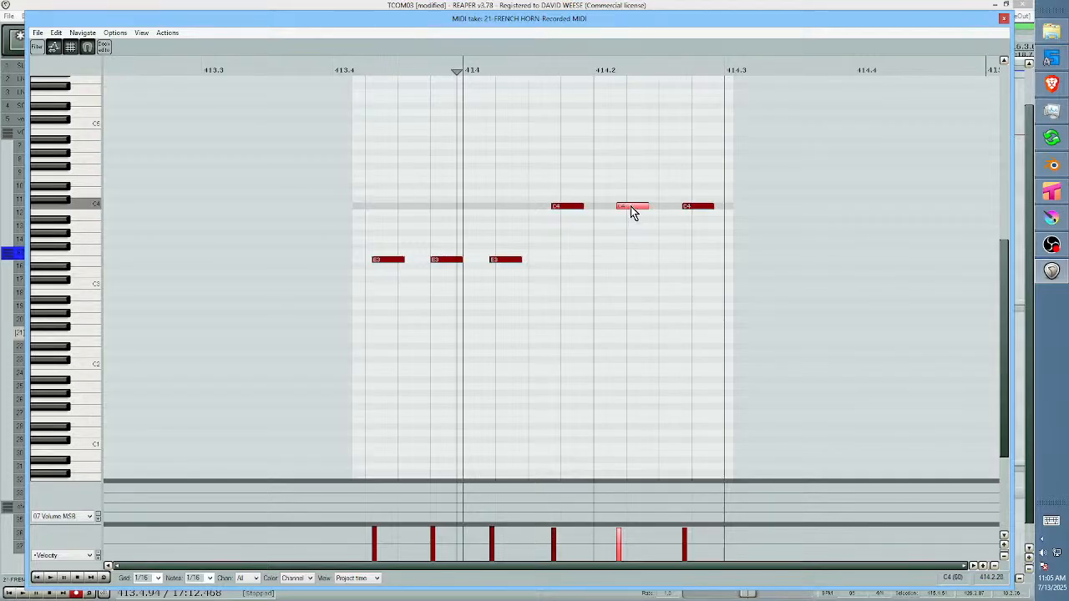
pyautogui.click(694, 207)
pyautogui.moveTo(700, 207); pyautogui.dragTo(685, 214)
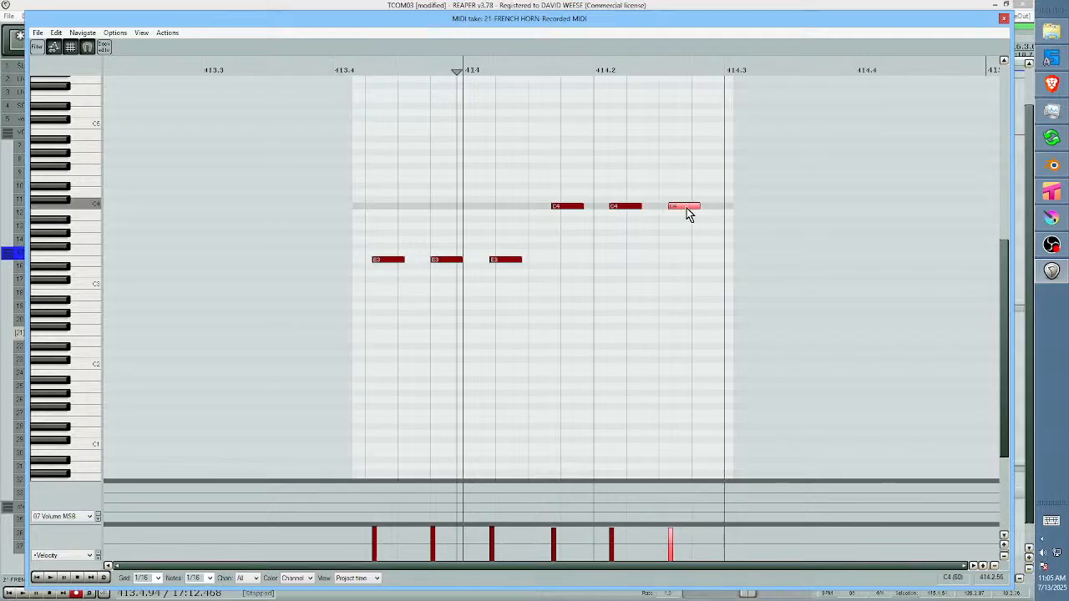
pyautogui.press('Escape')
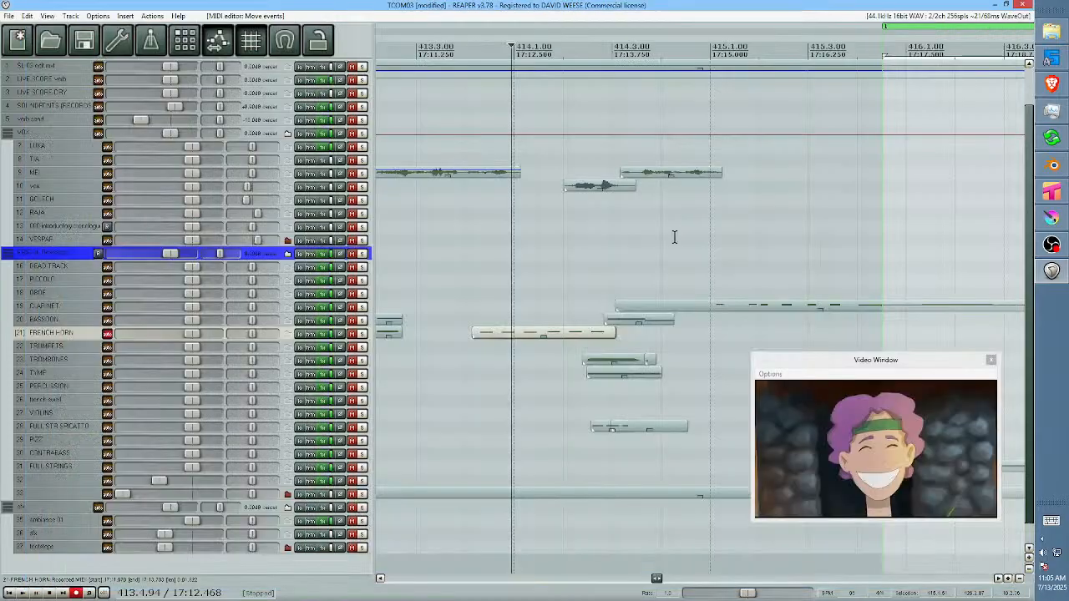
# Play back the respaced french horn notes from 413.3.90.
pyautogui.click(459, 359)
pyautogui.press('space')
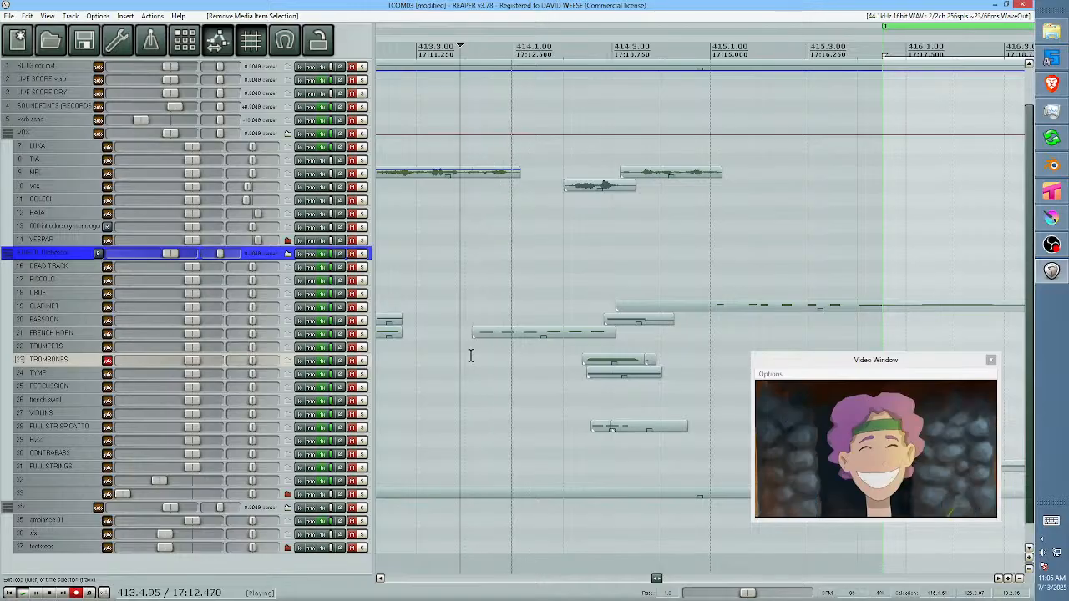
pyautogui.press('space')
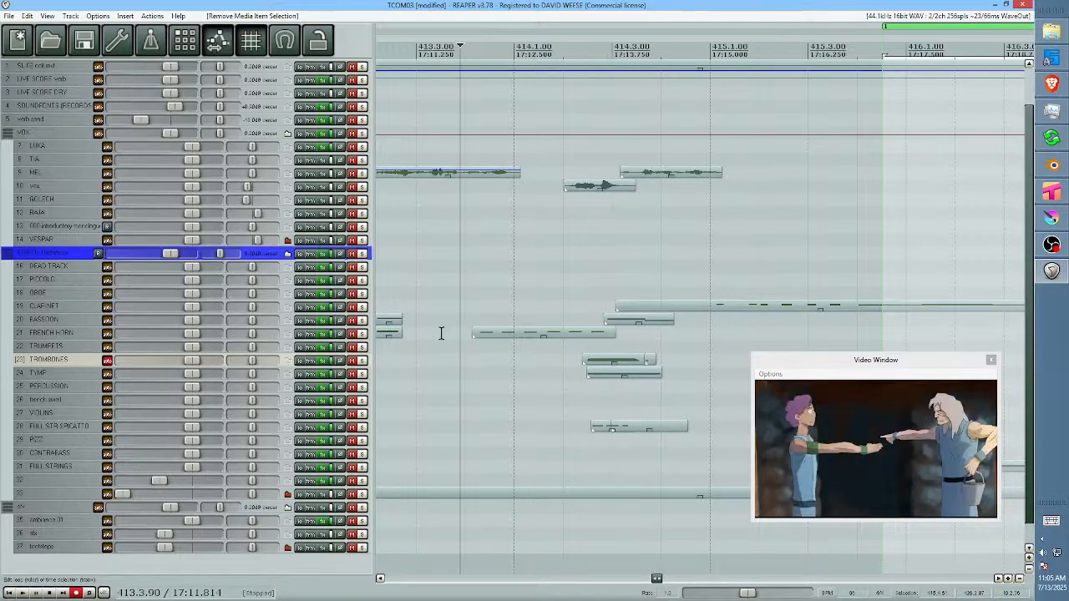
# Compress the french horn recording to about half its length, starting at about 414.1, and play it back from 413.4.75.
pyautogui.moveTo(474, 332); pyautogui.dragTo(582, 340)
pyautogui.click(502, 334)
pyautogui.press('space')
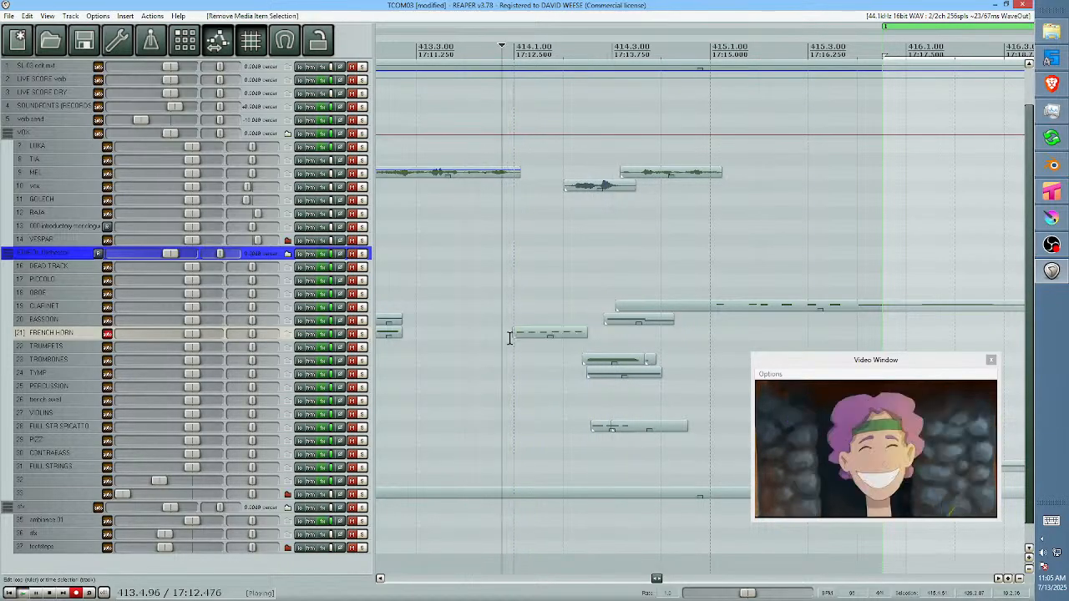
pyautogui.press('space')
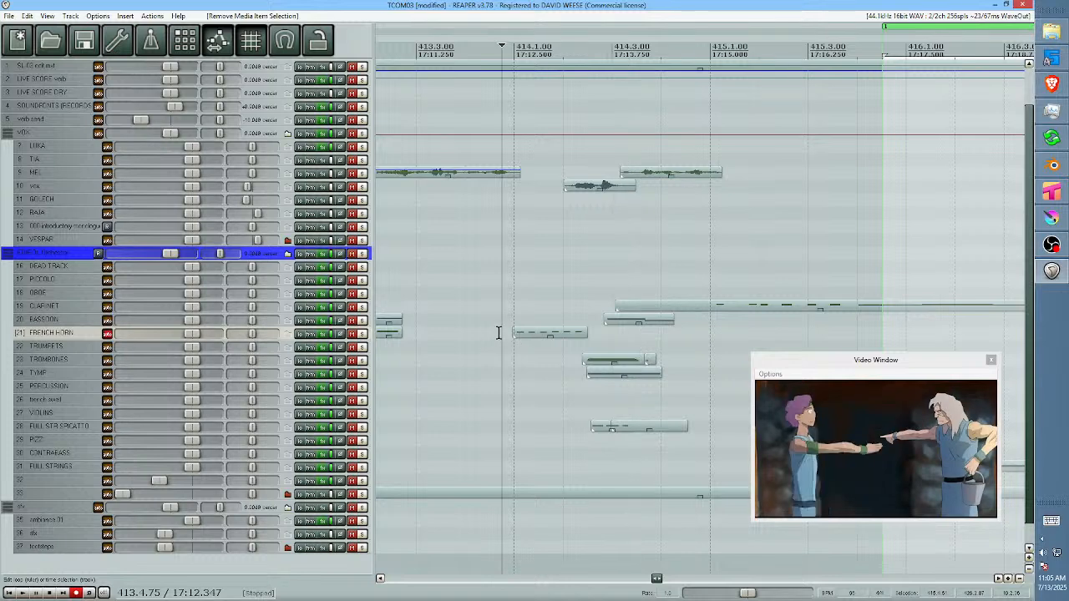
# Play back the scene from just before measure 413 to review the faster french horn notes.
pyautogui.scroll(-3, 513, 335)
pyautogui.click(413, 356)
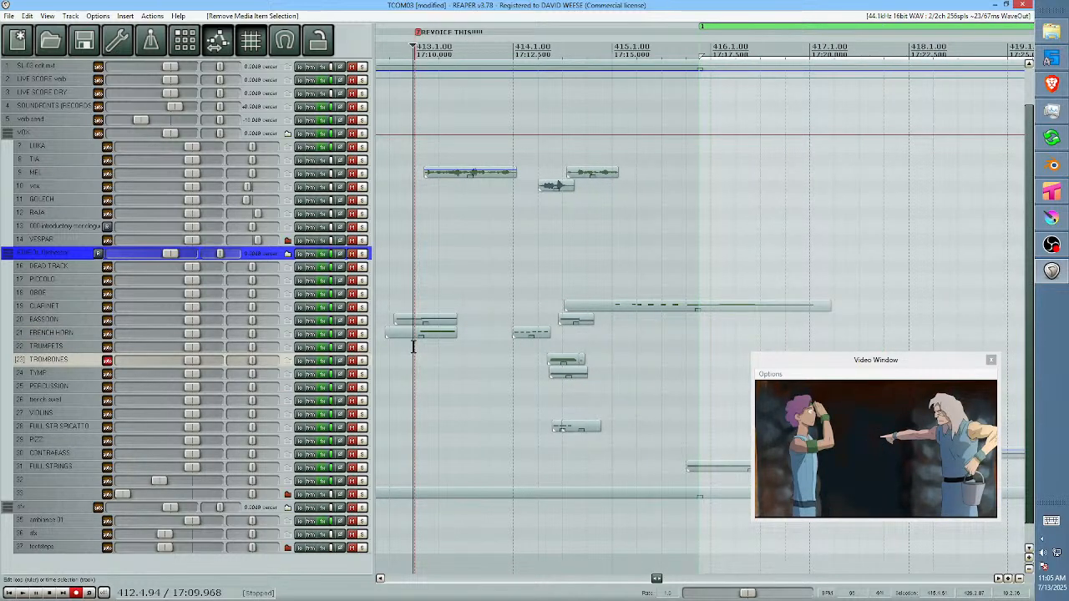
pyautogui.press('space')
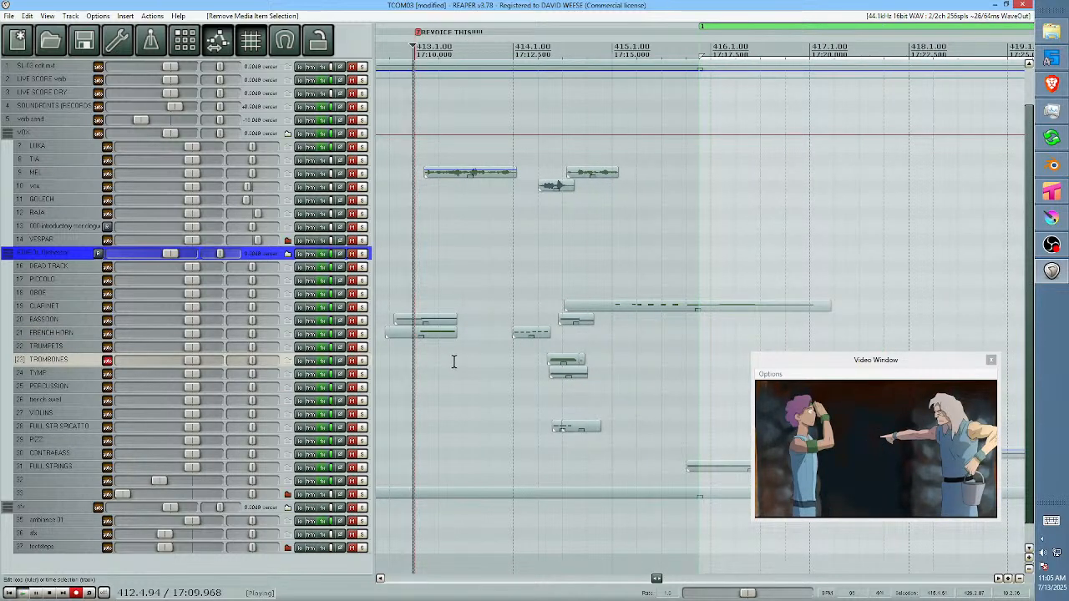
pyautogui.click(524, 333)
pyautogui.press('space')
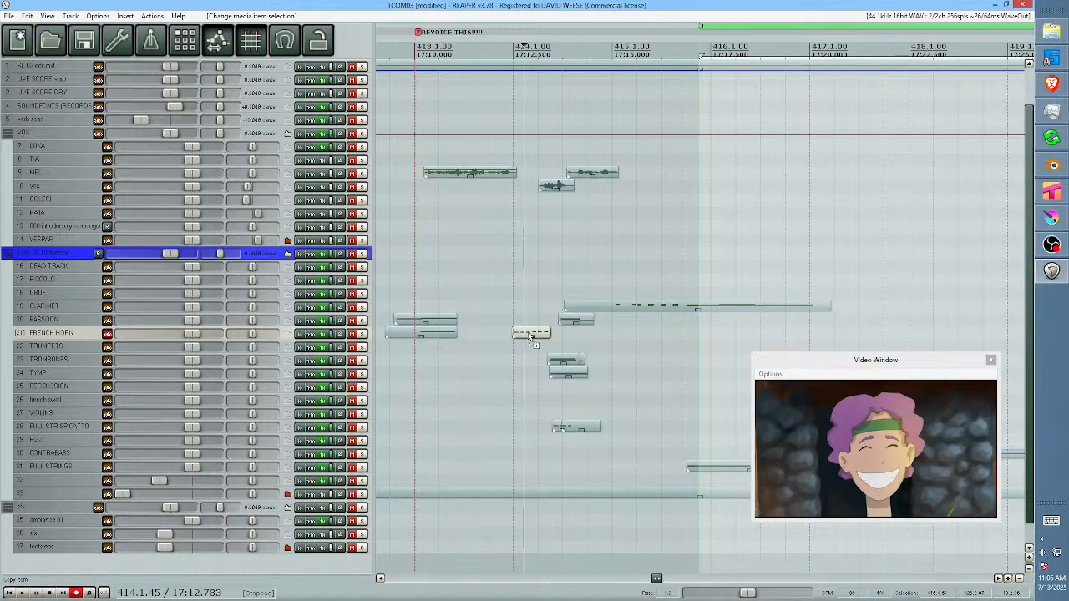
# Copy the french horn recording at 414.1 onto the full strings spiccato track and transpose all of its notes by -12.
pyautogui.moveTo(528, 331); pyautogui.dragTo(521, 433)
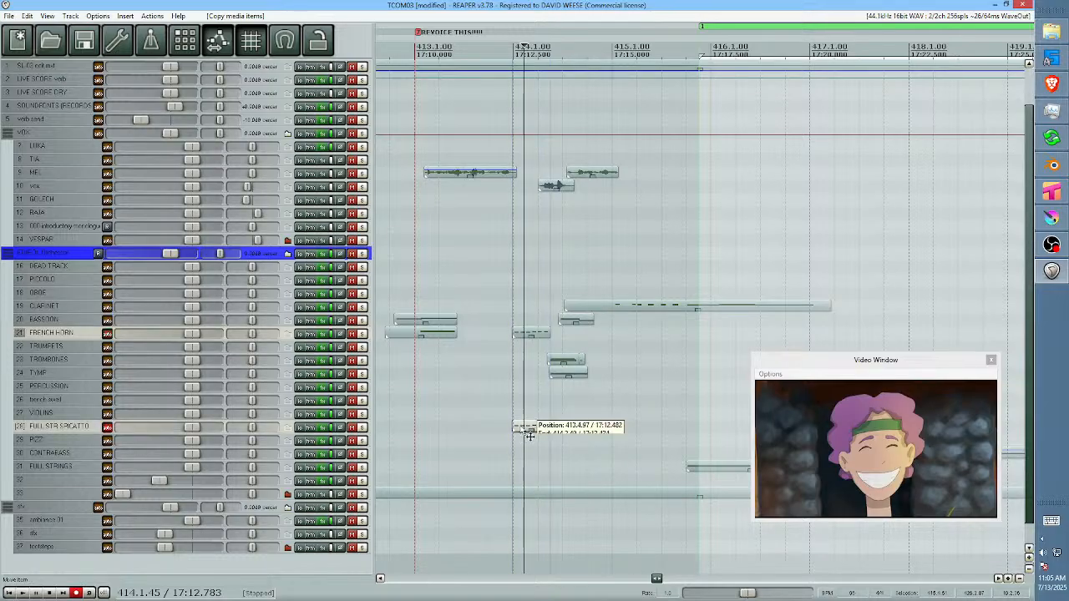
pyautogui.doubleClick(522, 431)
pyautogui.click(571, 261)
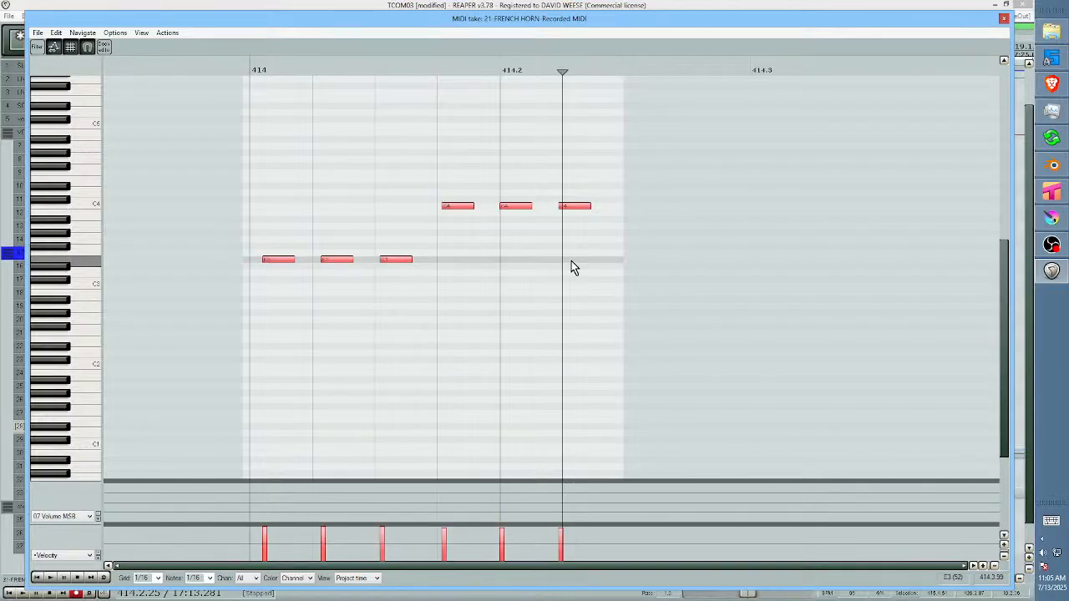
pyautogui.hotkey('alt', '2')
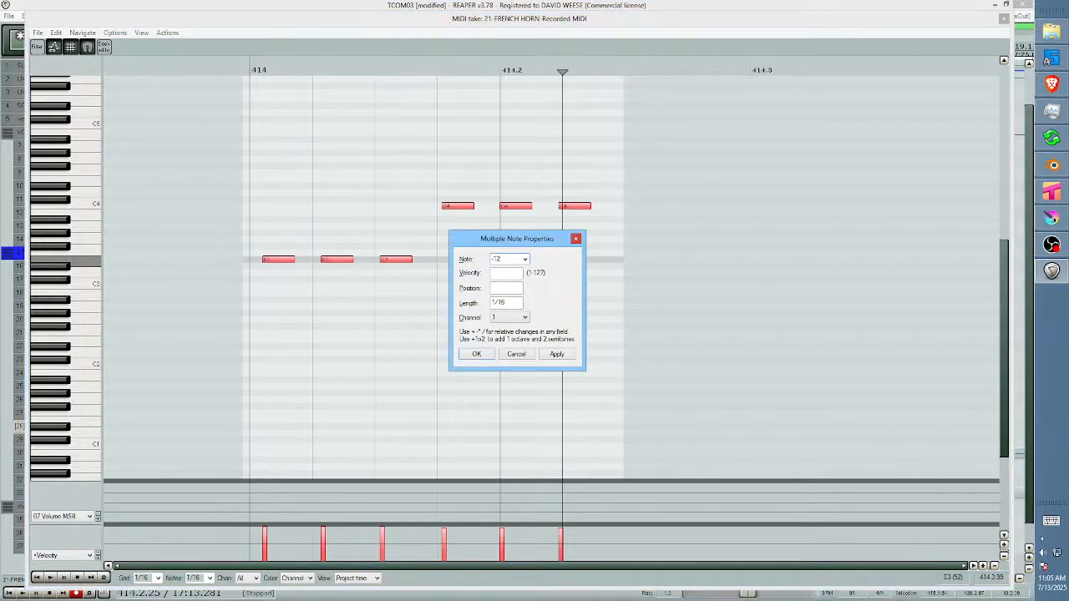
pyautogui.press('Return')
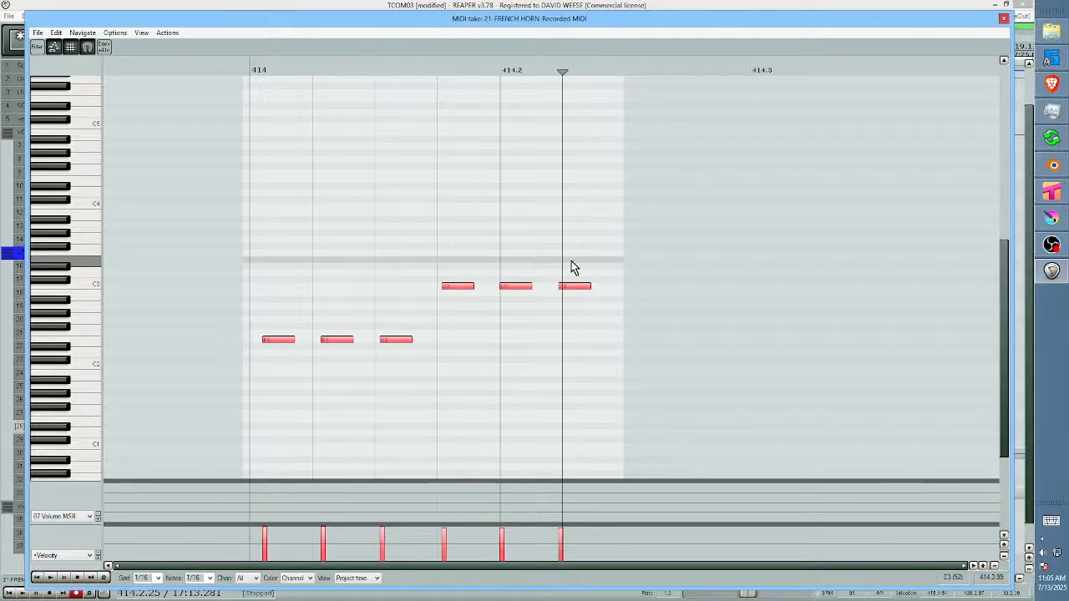
pyautogui.click(242, 235)
pyautogui.press('space')
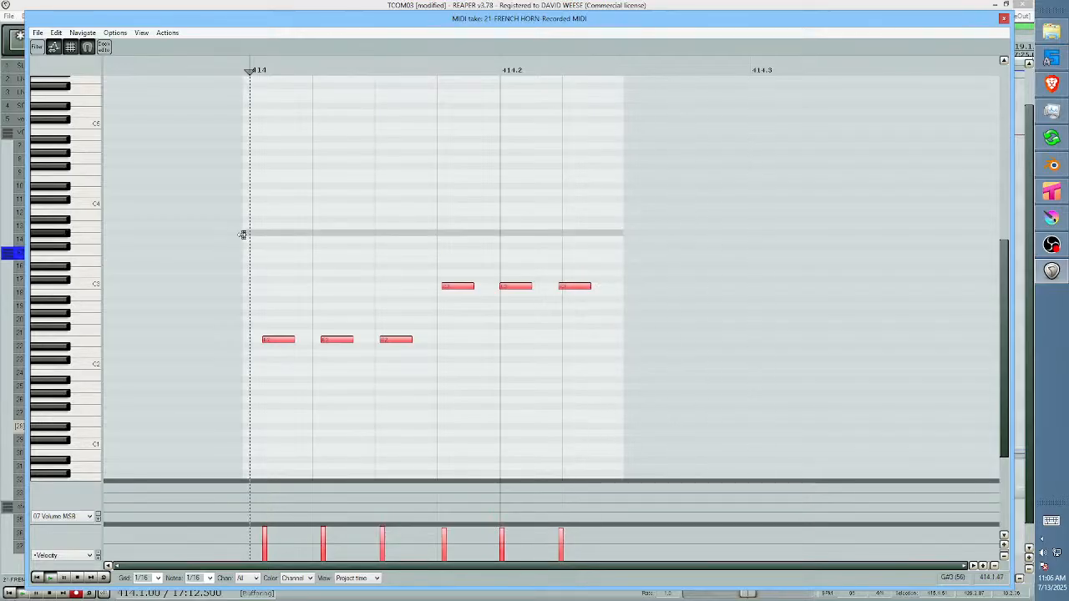
pyautogui.press('Escape')
pyautogui.press('space')
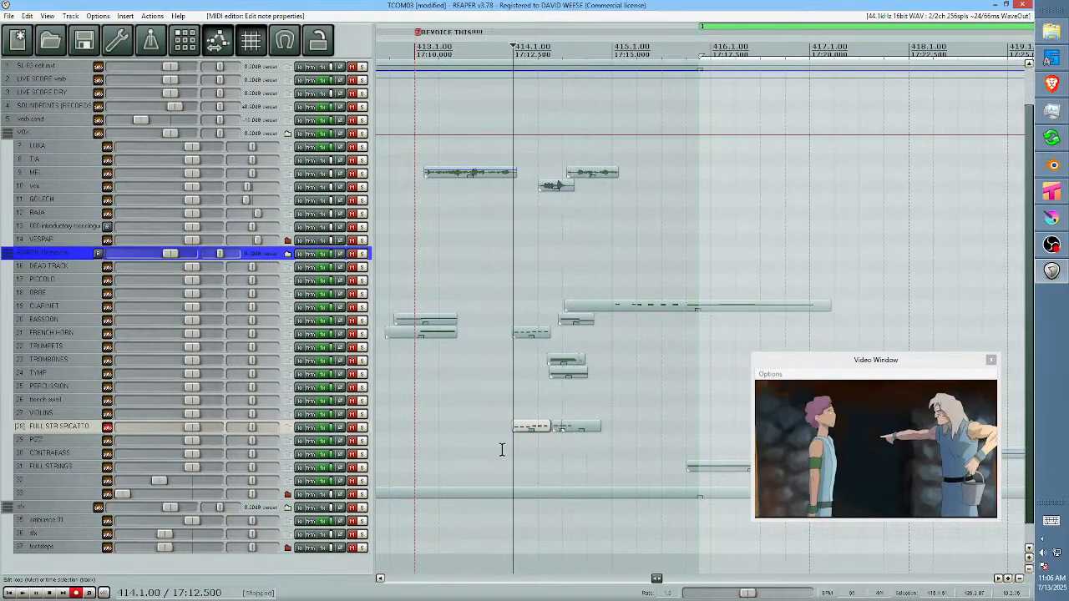
# Add a long fade-in to the copied spiccato strings item at 414.1 and play back the scene from 413.2.16.
pyautogui.moveTo(511, 423); pyautogui.dragTo(550, 427)
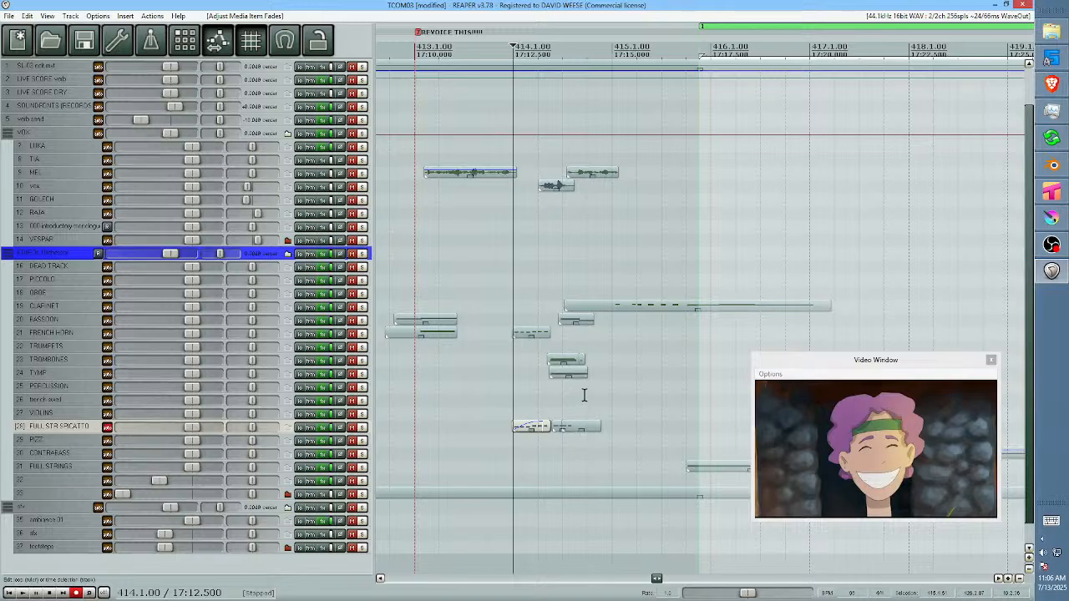
pyautogui.click(442, 378)
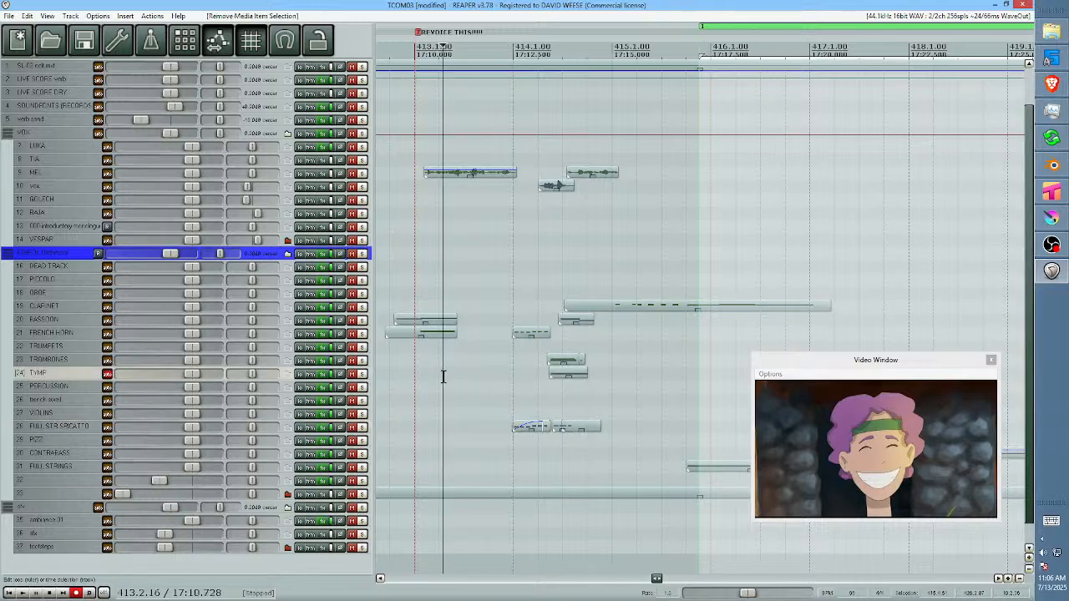
pyautogui.press('space')
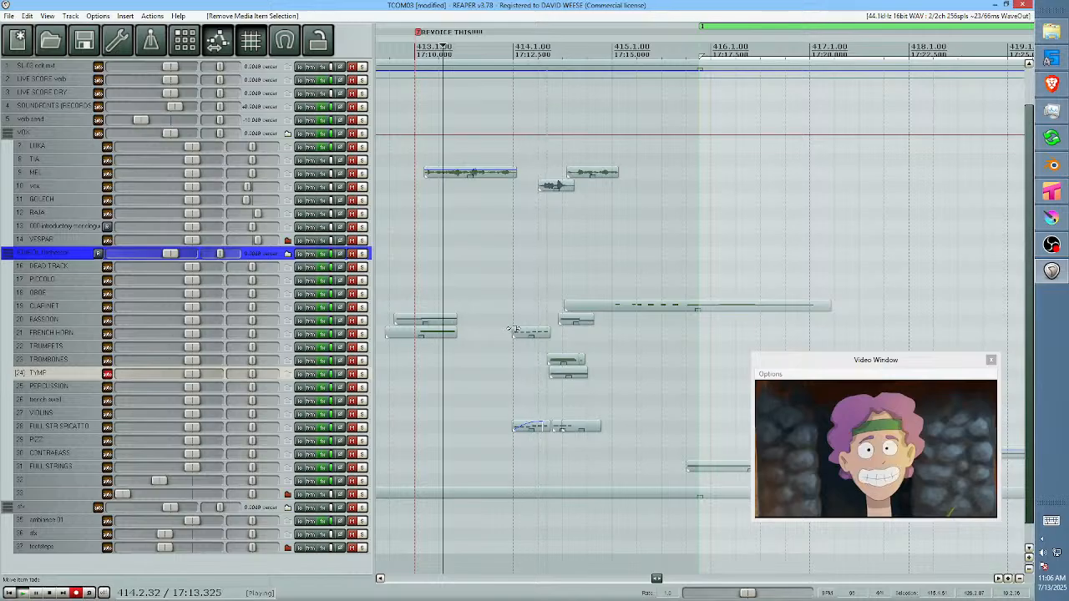
pyautogui.press('space')
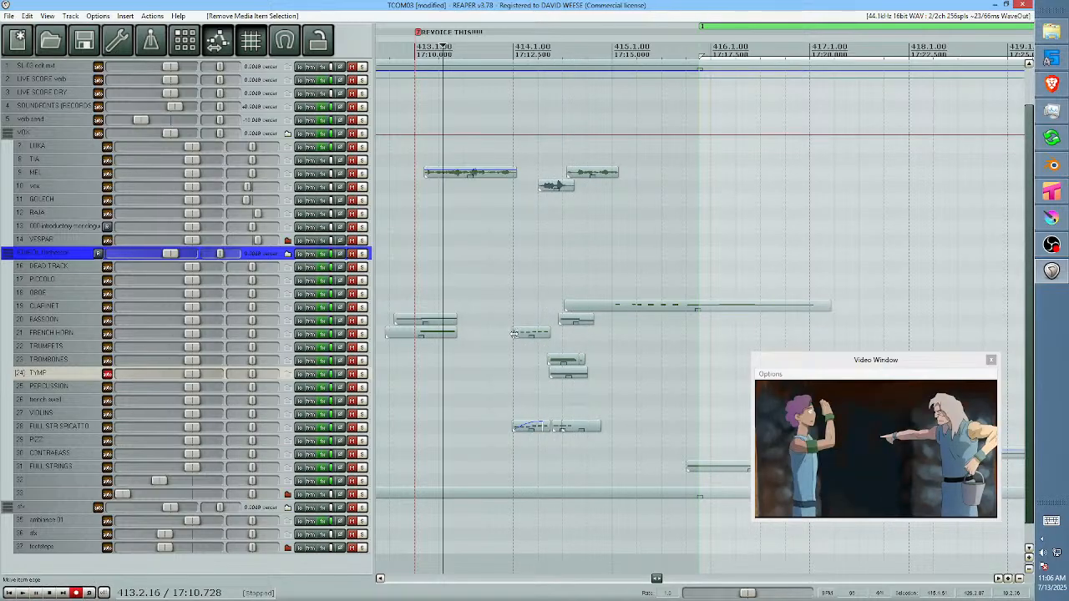
# Add a fade-in to the french horn recording at 414.1 and play it back from 413.3.56.
pyautogui.moveTo(514, 327); pyautogui.dragTo(521, 329)
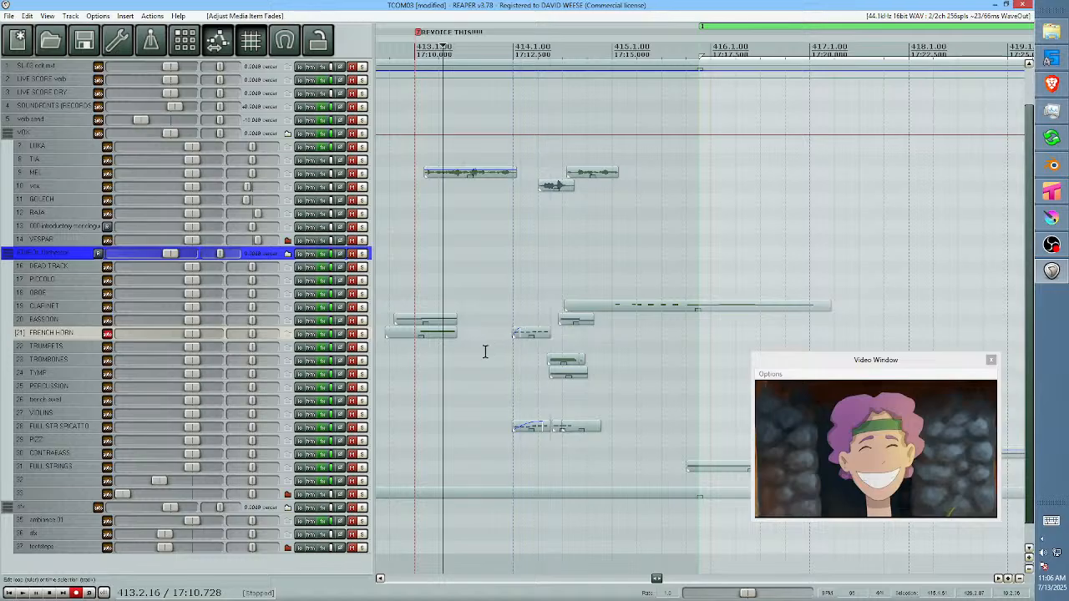
pyautogui.click(477, 352)
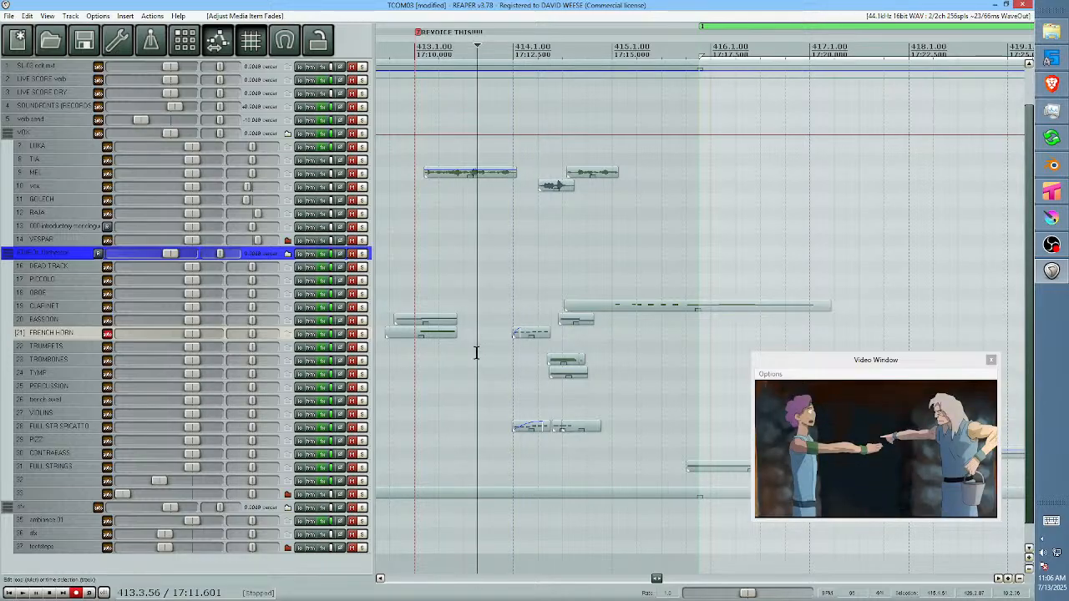
pyautogui.press('space')
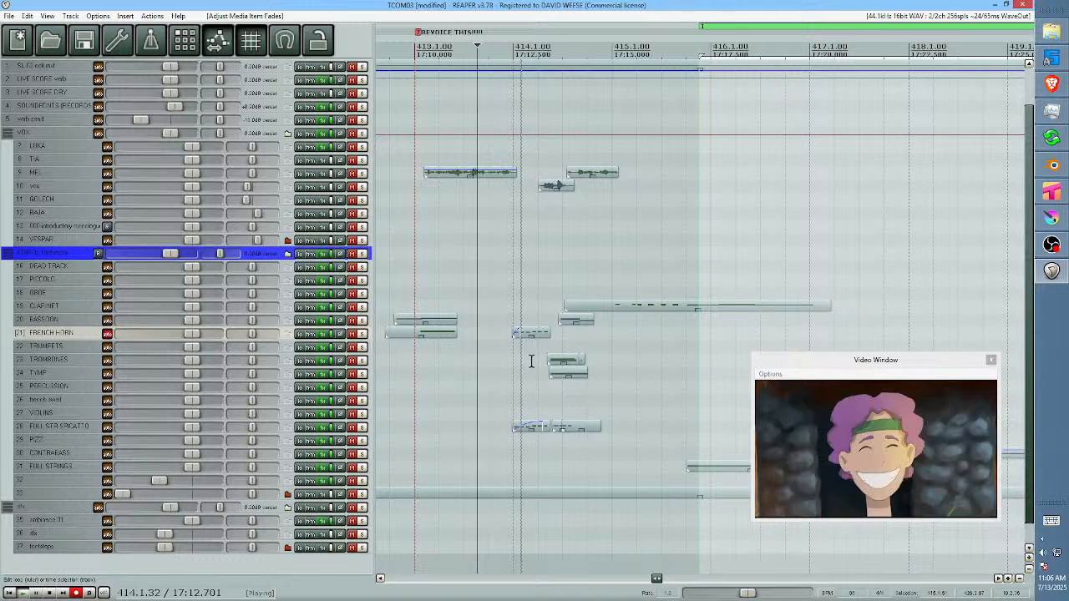
pyautogui.press('space')
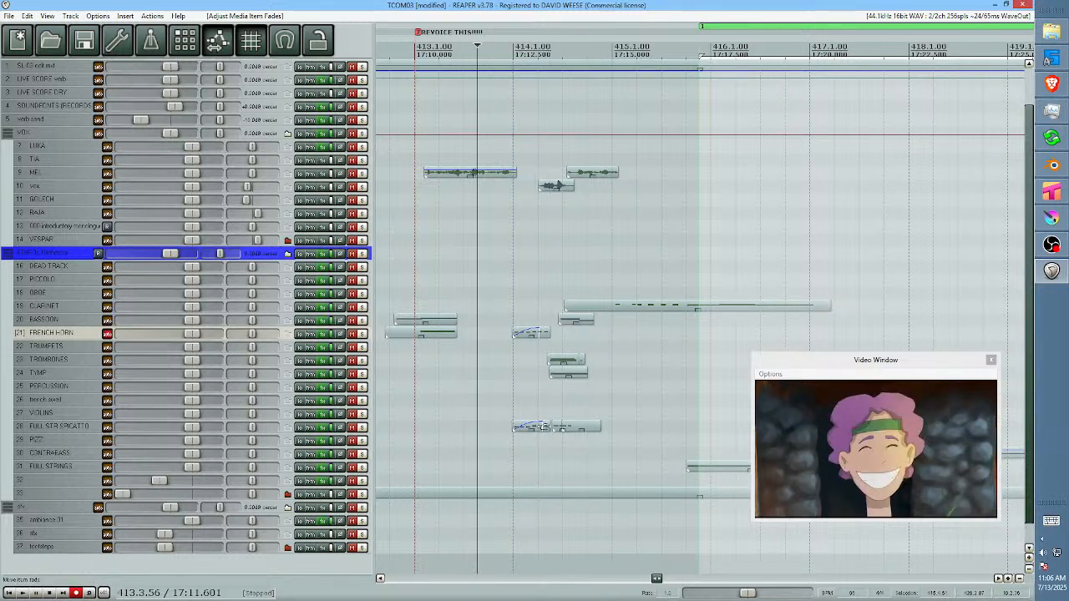
# Play back the scene from 413.4.80 past measure 417 to review the faded horn and string notes in context.
pyautogui.click(506, 393)
pyautogui.press('space')
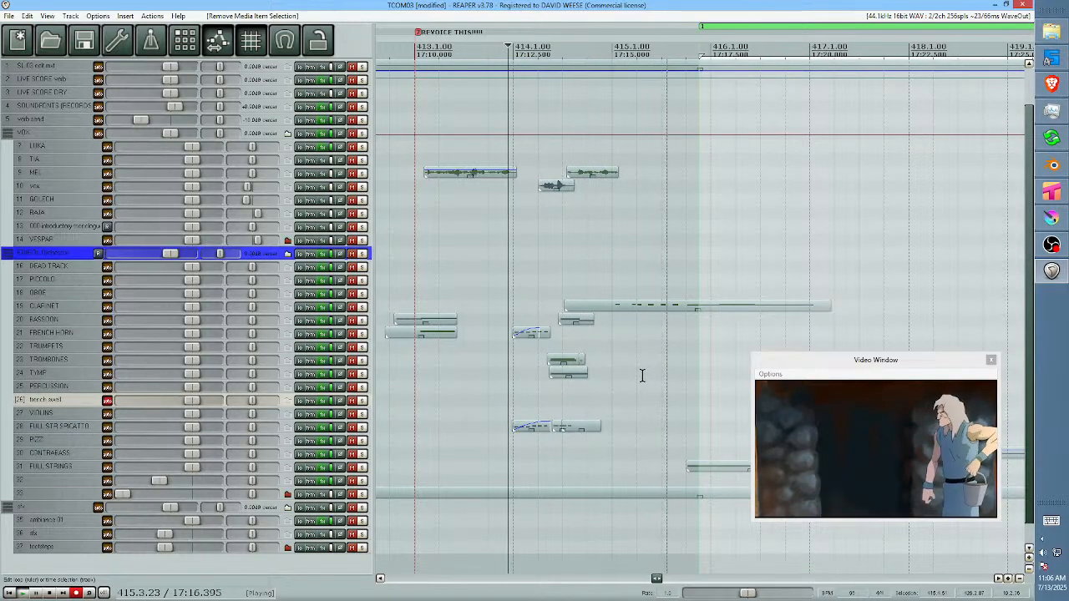
pyautogui.scroll(-5, 640, 373)
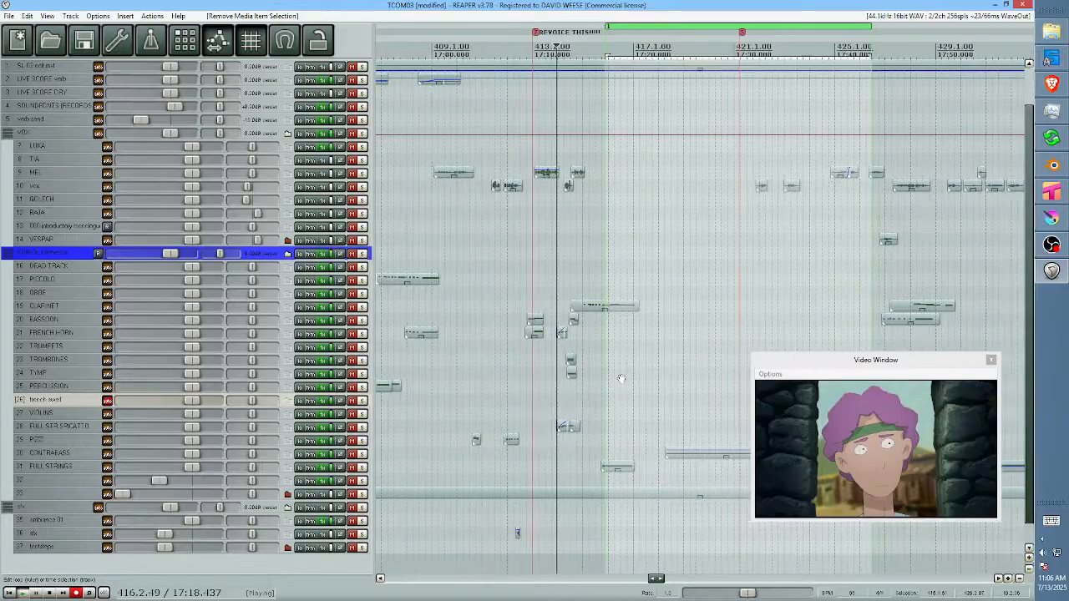
pyautogui.moveTo(621, 379); pyautogui.dragTo(534, 377)
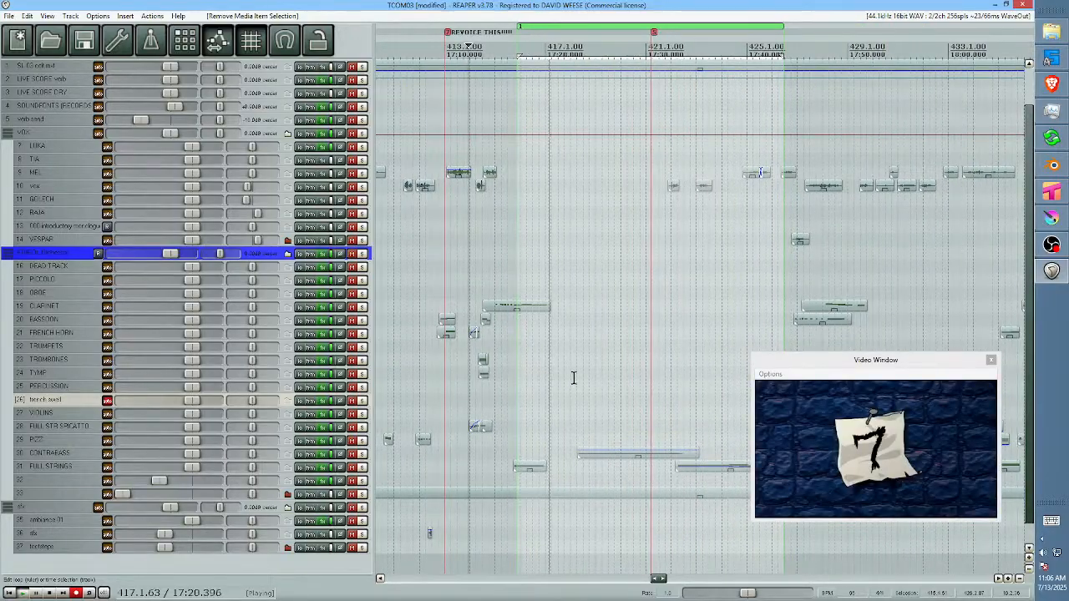
pyautogui.press('space')
# Arm the PIZZ track for recording, replay the passage from 413.4.80 briefly, and place the edit cursor at 416.1.00.
pyautogui.scroll(6, 555, 385)
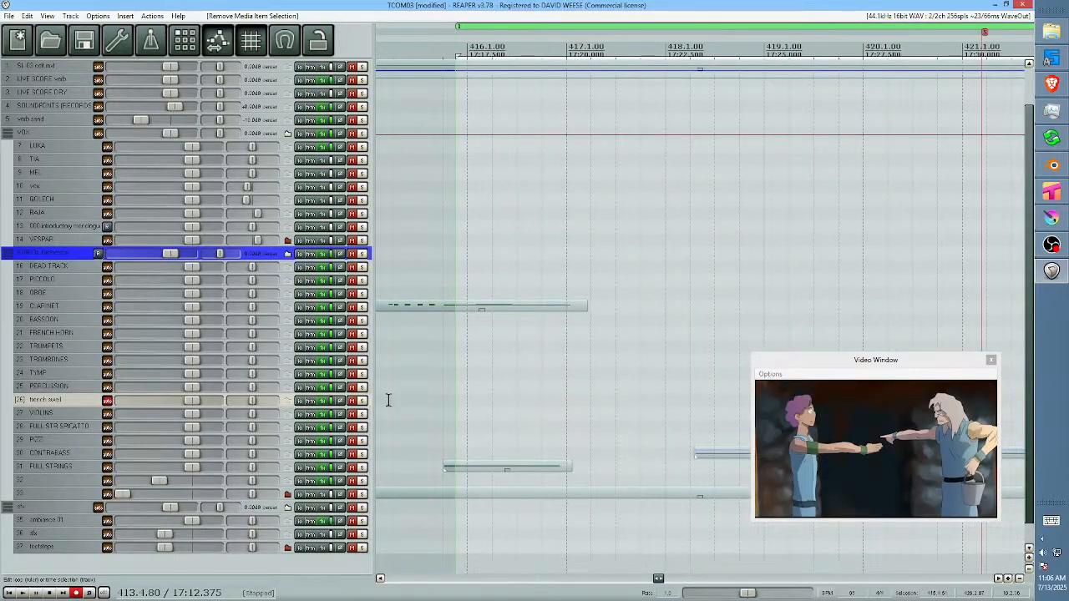
pyautogui.click(64, 443)
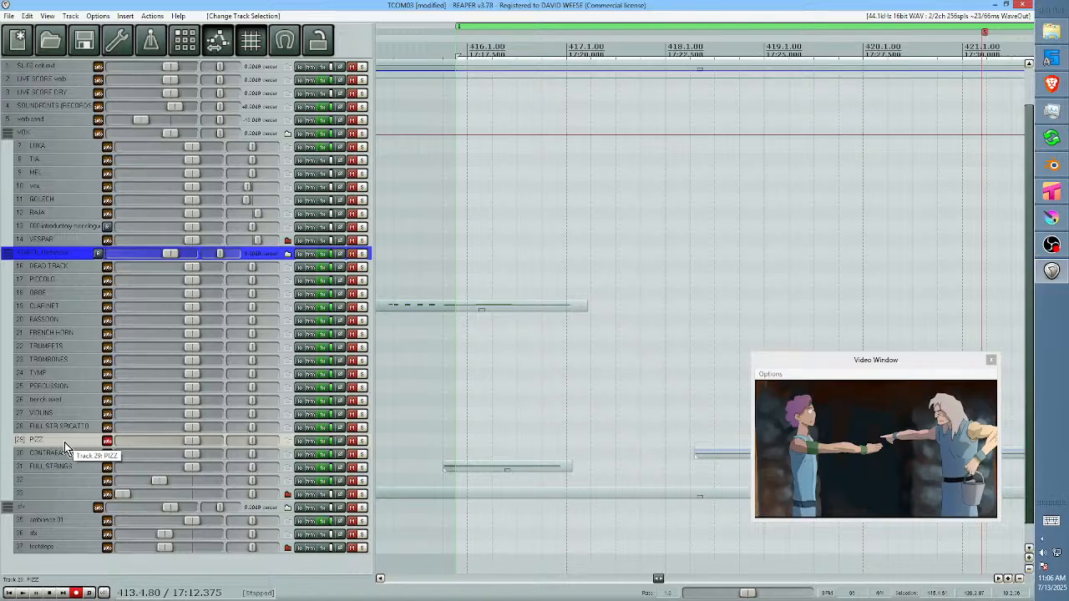
pyautogui.press('space')
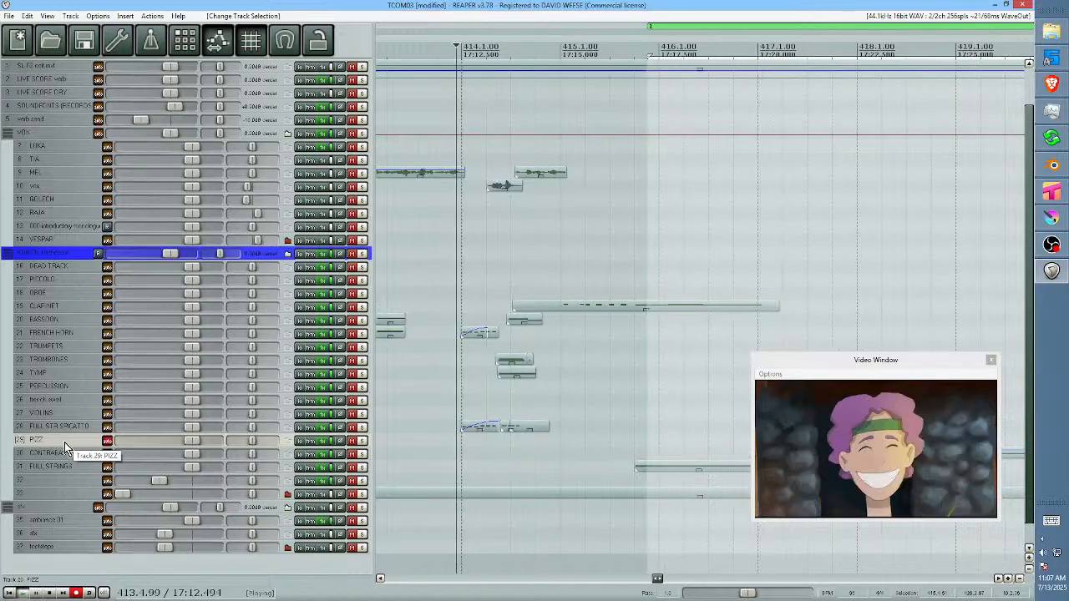
pyautogui.press('space')
pyautogui.press('pagedown')
pyautogui.press('pagedown')
pyautogui.press('pagedown')
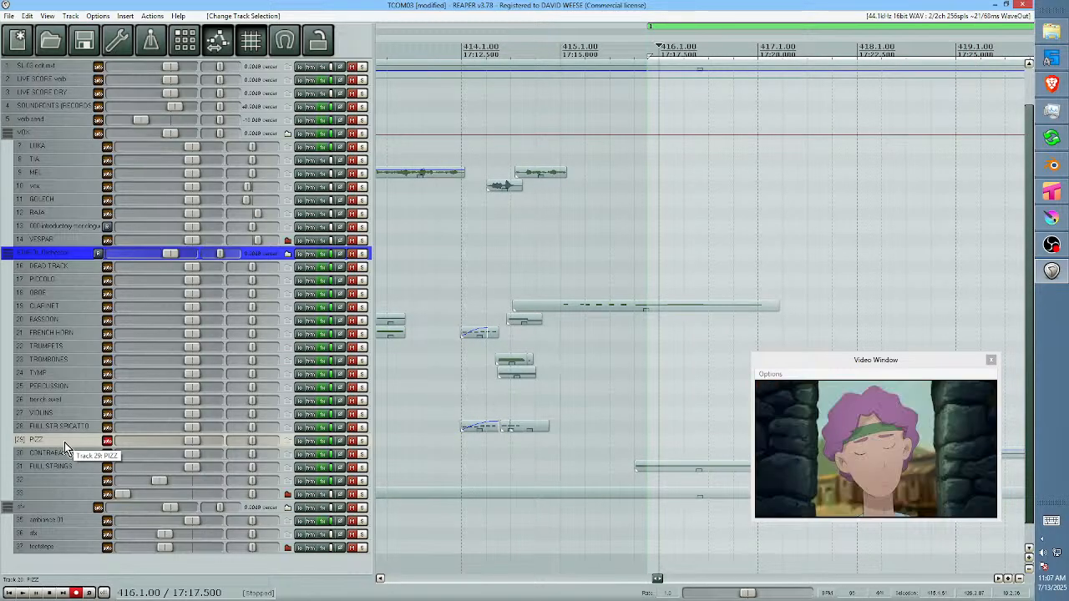
# Rehearse the passage from 416.1.00, then record a short pizzicato chord near 416.4 on the PIZZ track.
pyautogui.press('space')
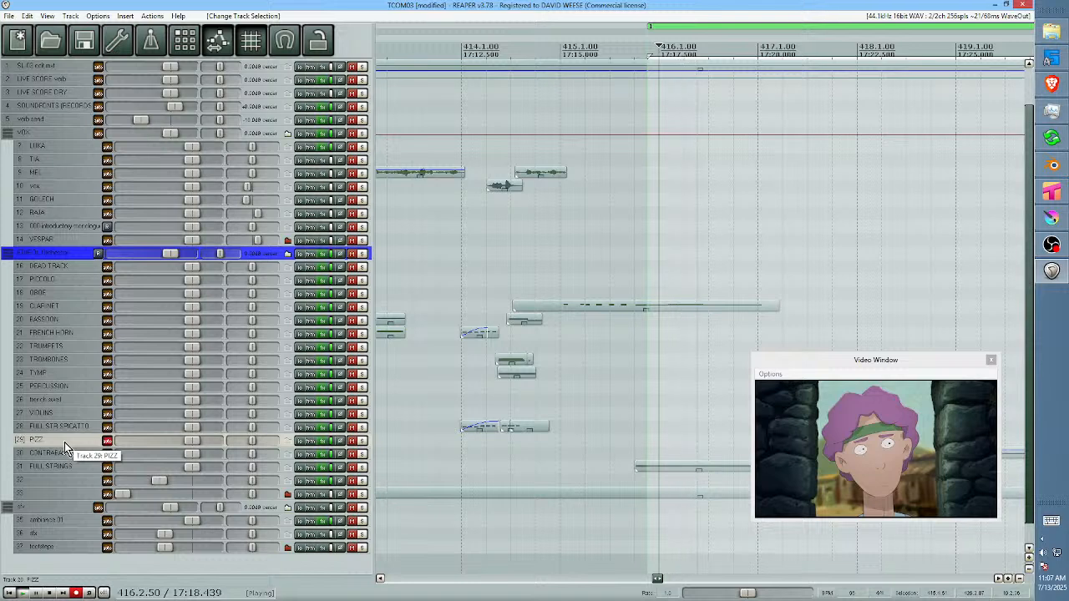
pyautogui.press('space')
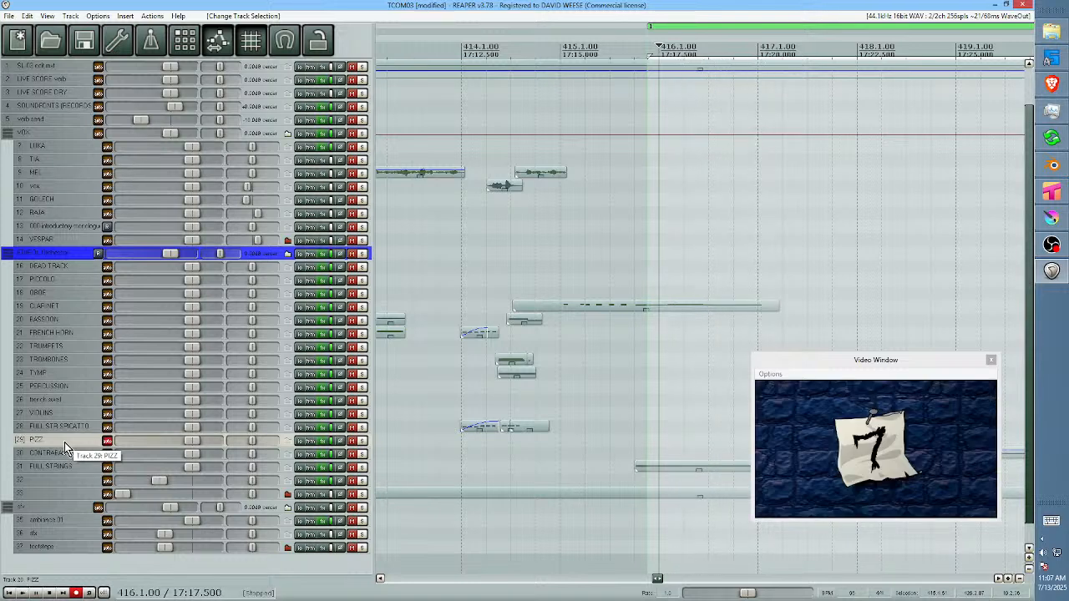
pyautogui.press('space')
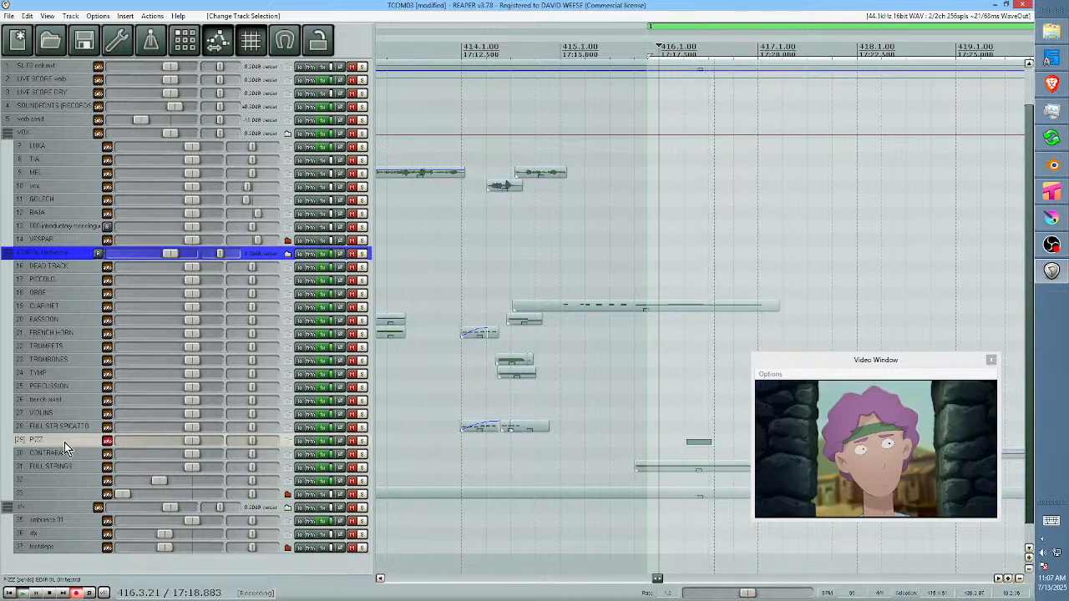
pyautogui.press('space')
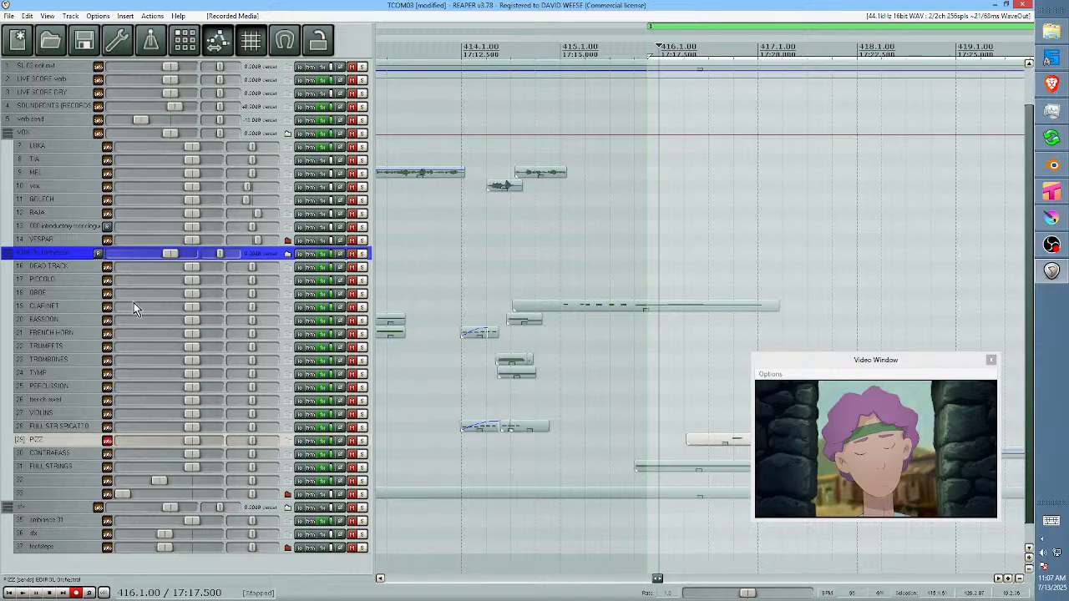
# Trim the full strings and clarinet items to end at about 416.4.00 and play back from 416.1.00.
pyautogui.moveTo(704, 352); pyautogui.dragTo(584, 351)
pyautogui.moveTo(622, 462); pyautogui.dragTo(597, 457)
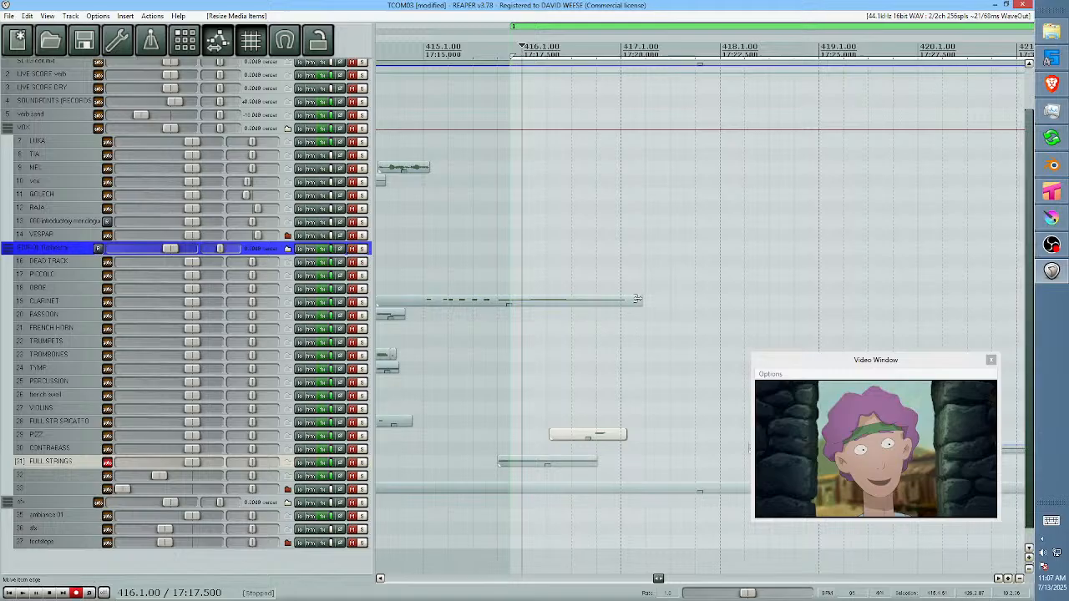
pyautogui.moveTo(638, 299); pyautogui.dragTo(594, 299)
pyautogui.moveTo(427, 320); pyautogui.dragTo(437, 321)
pyautogui.press('space')
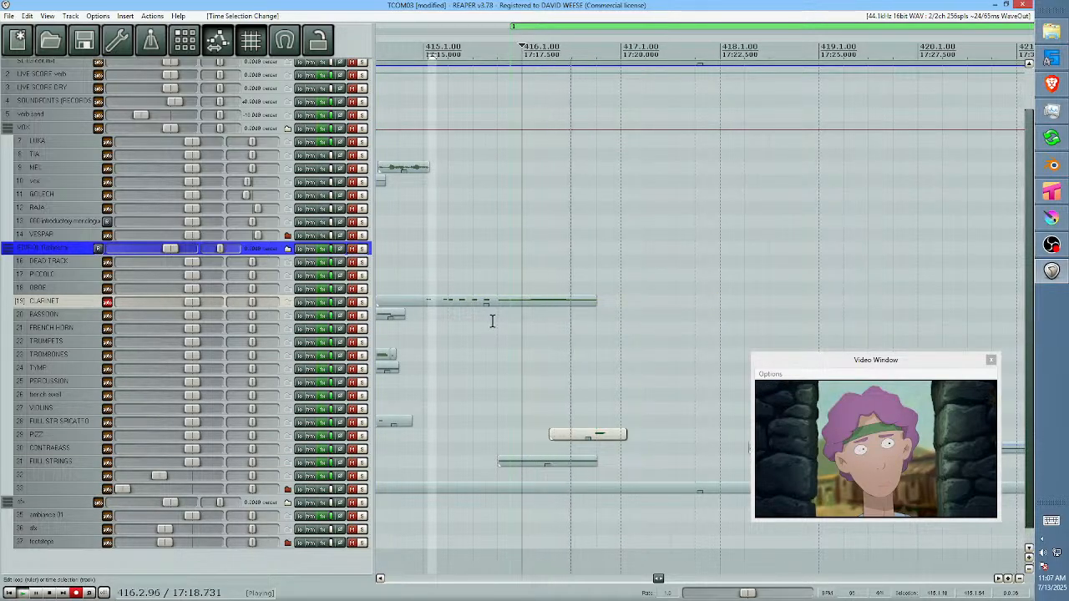
pyautogui.press('space')
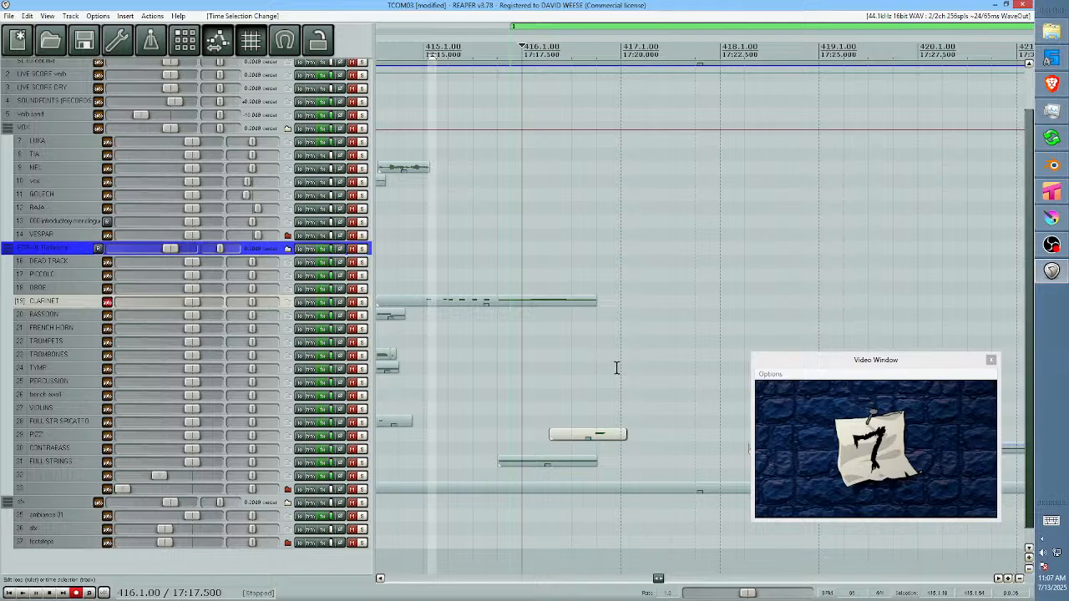
# Raise the velocities of the recorded pizzicato chord and lower its middle F#4 note by one octave.
pyautogui.doubleClick(601, 433)
pyautogui.moveTo(499, 274); pyautogui.dragTo(512, 294)
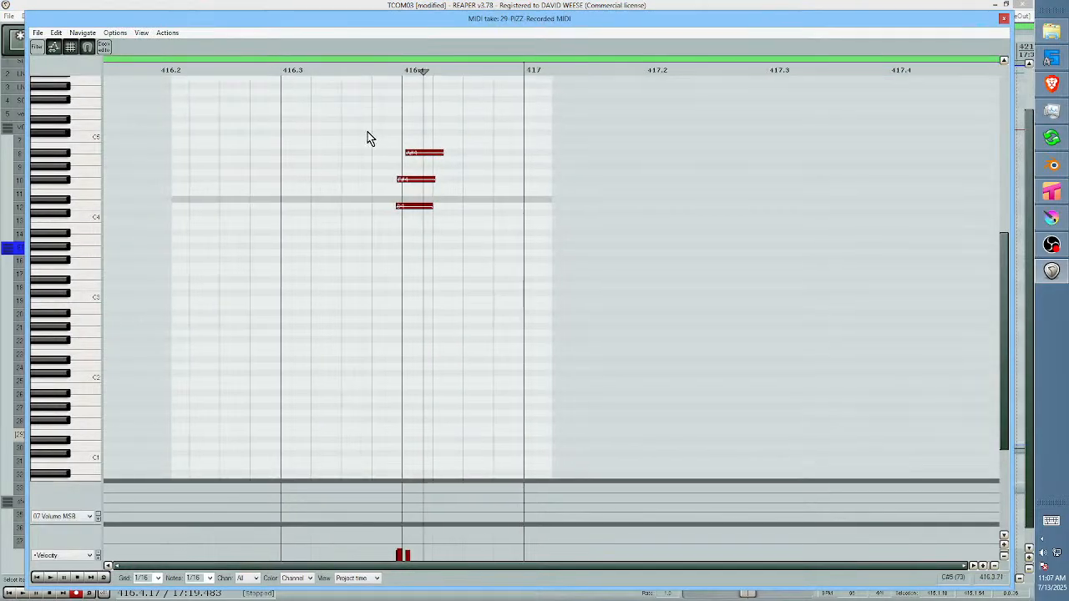
pyautogui.moveTo(366, 131); pyautogui.dragTo(488, 275)
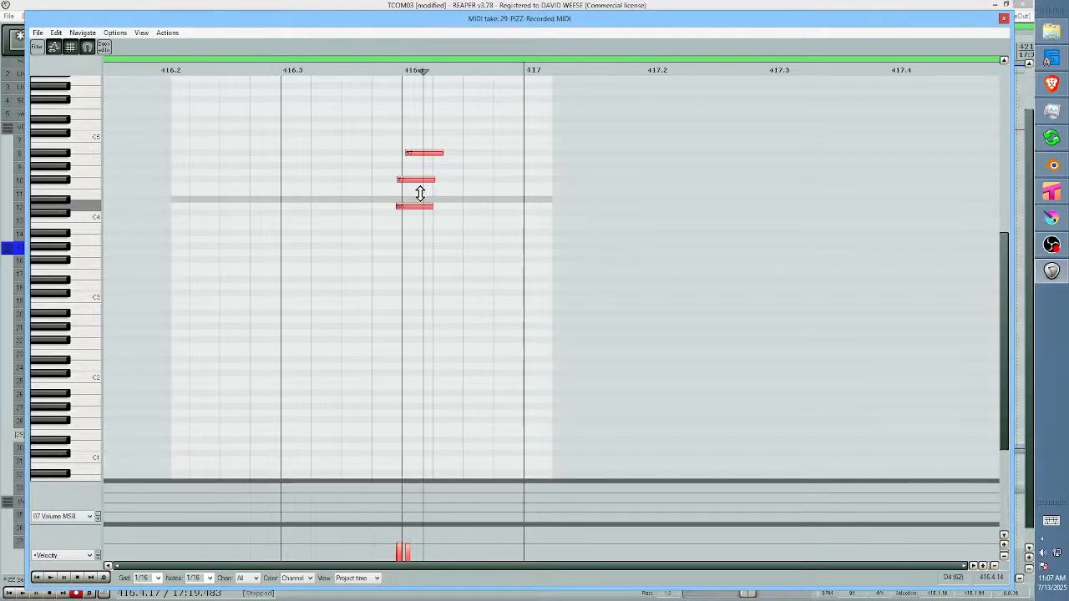
pyautogui.click(654, 162)
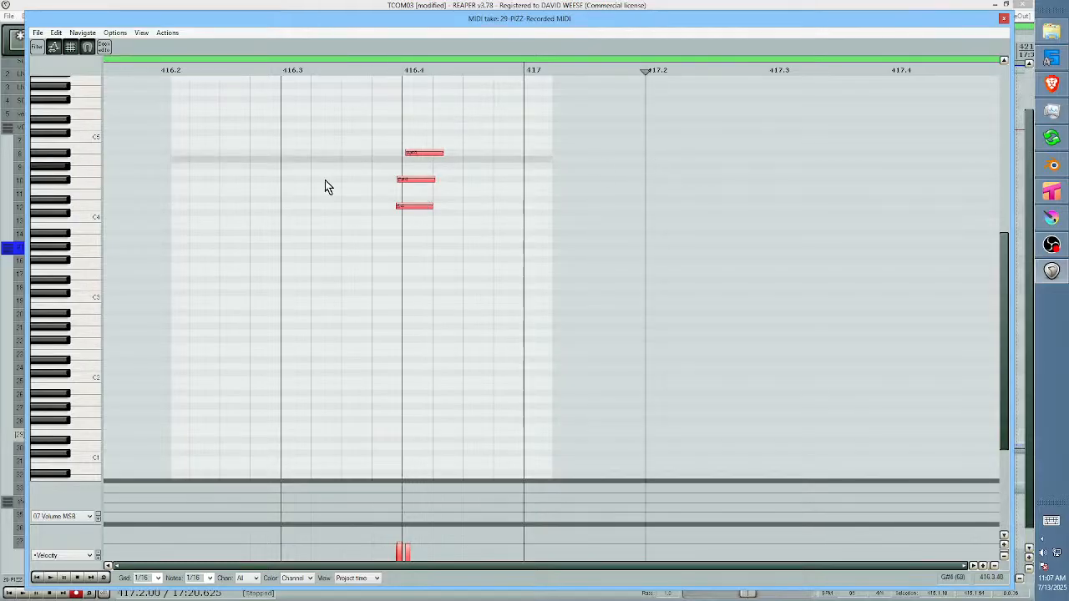
pyautogui.click(423, 189)
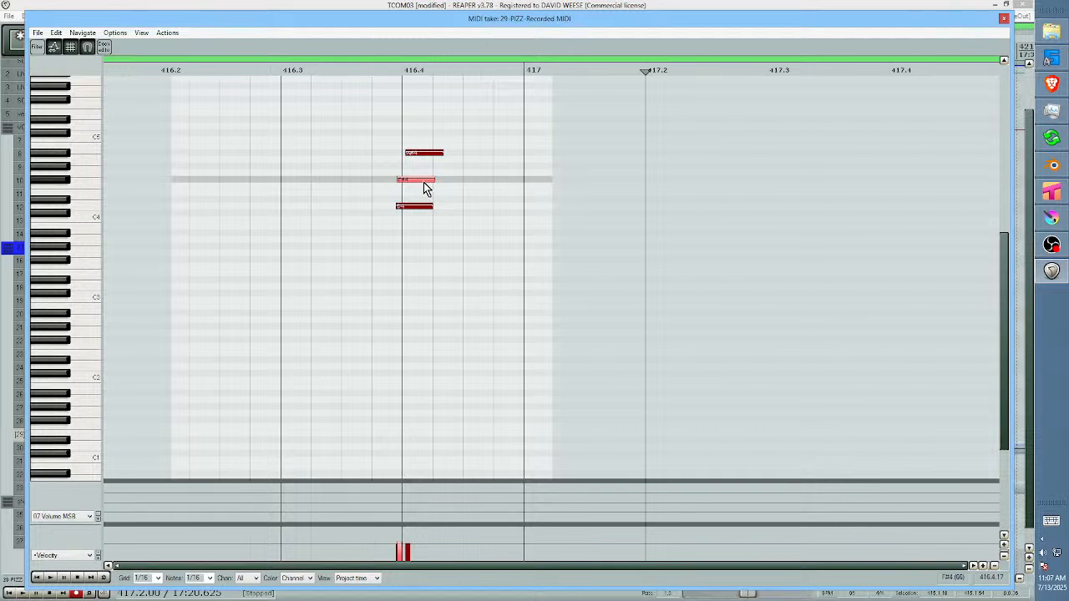
pyautogui.doubleClick(423, 189)
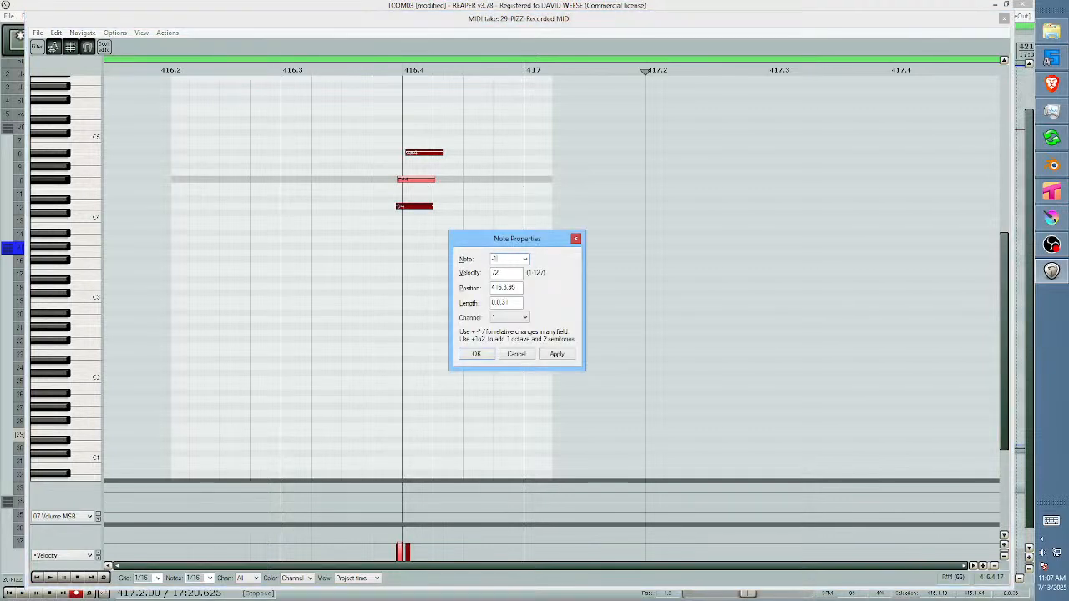
pyautogui.press('Return')
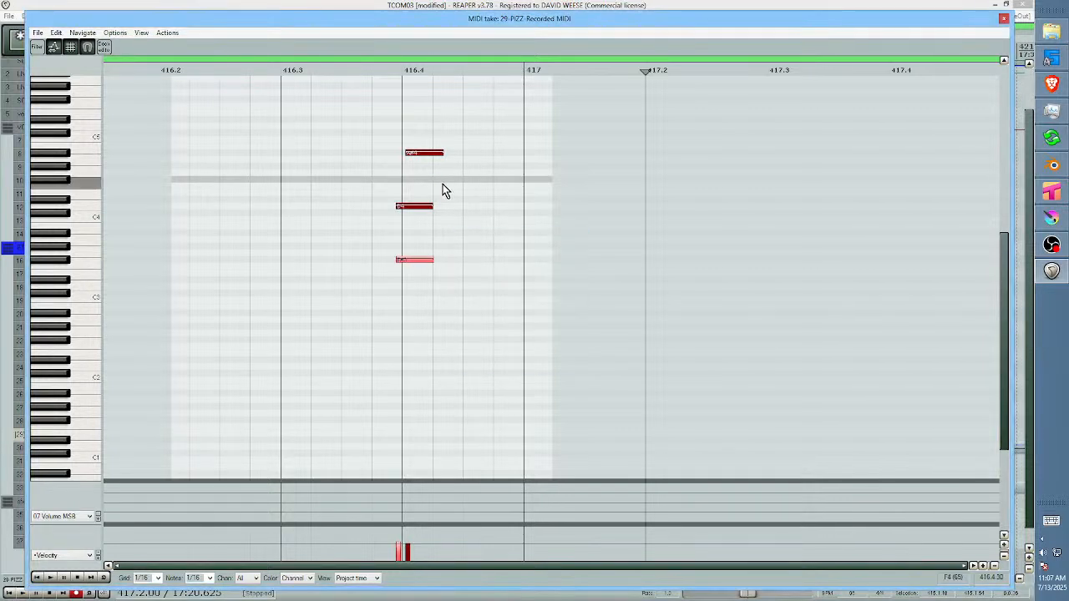
# Audition the revised pizzicato chord from 416.3, then play back the scene from 415.3.52.
pyautogui.click(283, 73)
pyautogui.press('space')
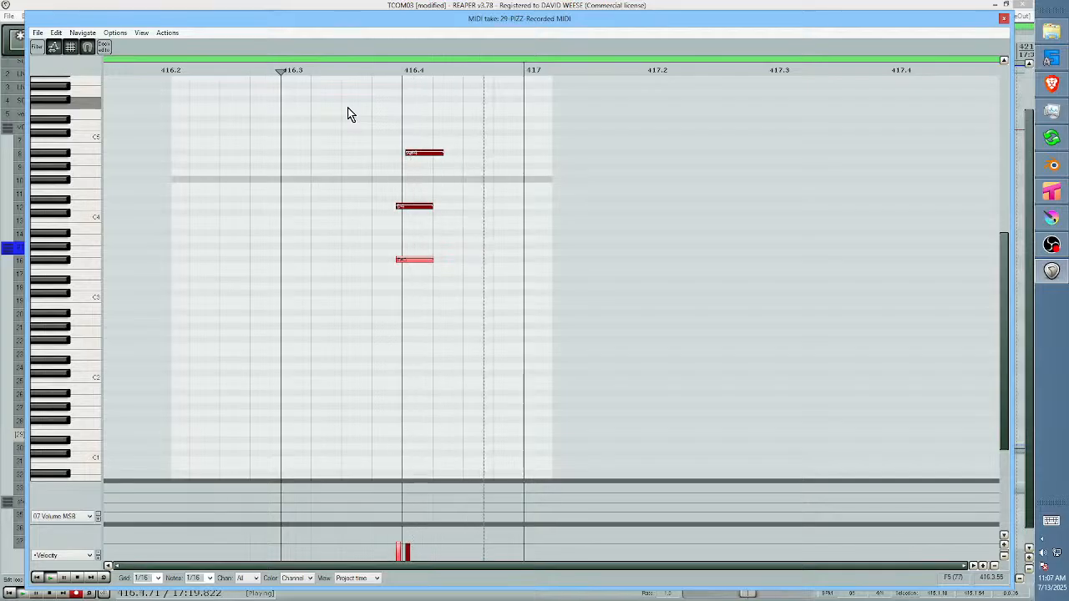
pyautogui.press('space')
pyautogui.press('Escape')
pyautogui.click(482, 378)
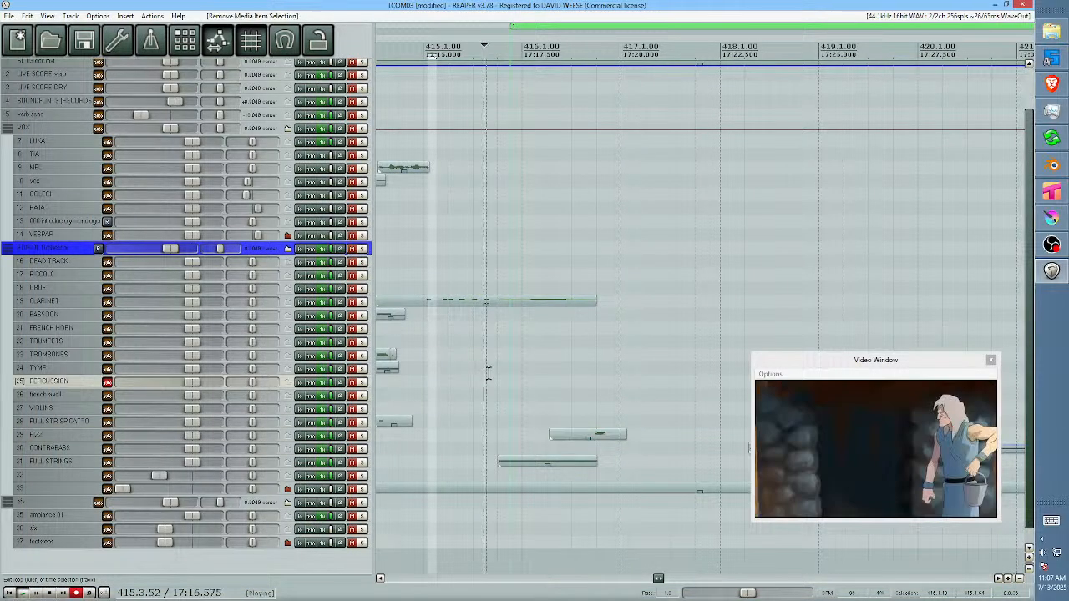
pyautogui.press('space')
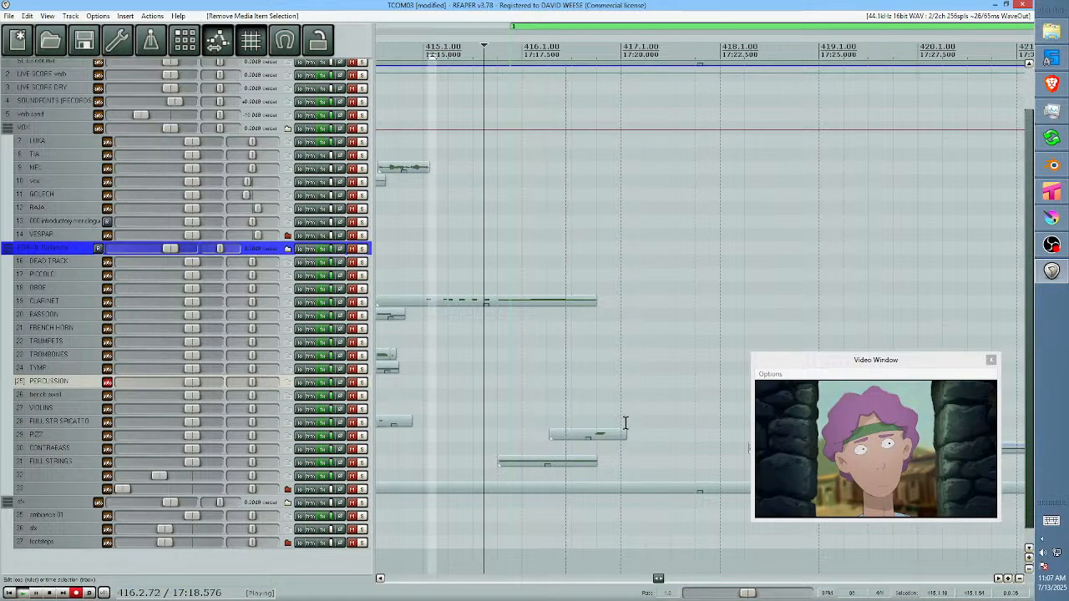
pyautogui.press('space')
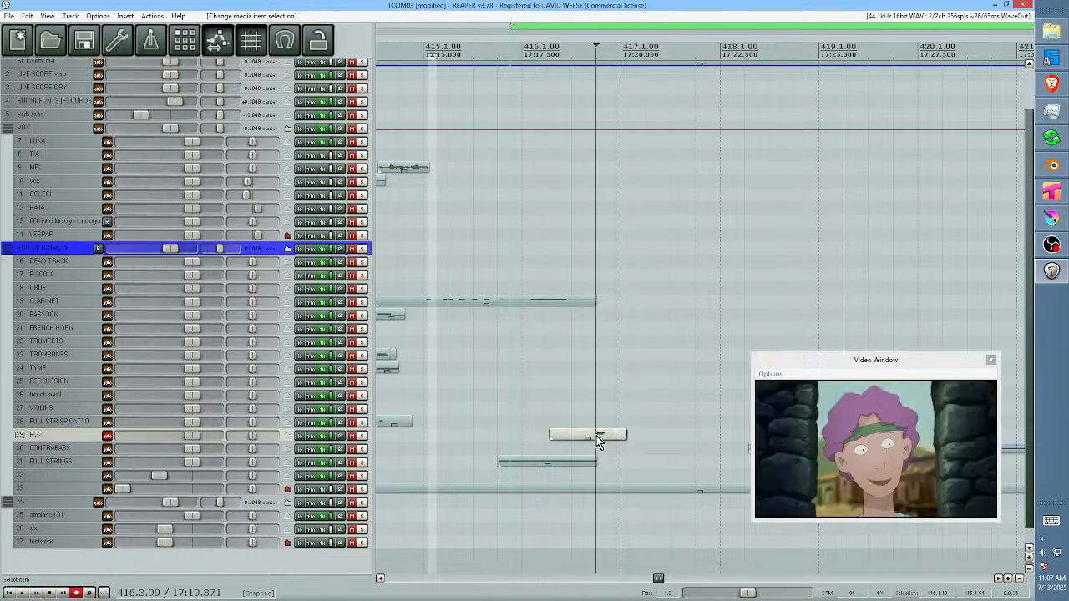
# Audition the pizzicato chord from 416.3.75 in the MIDI editor and play back the scene from 416.1.67.
pyautogui.doubleClick(594, 436)
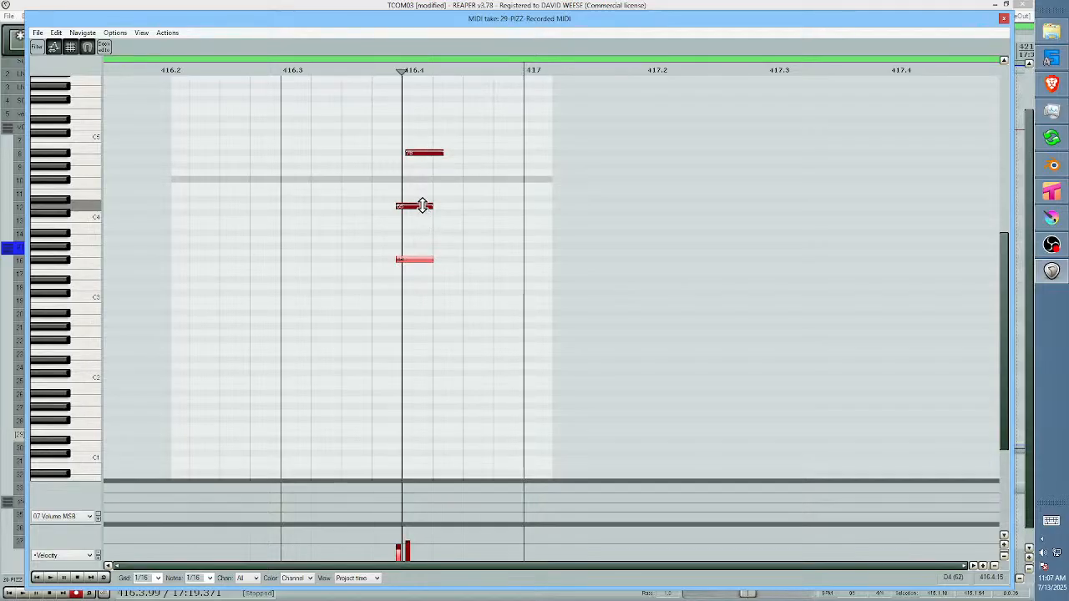
pyautogui.press('space')
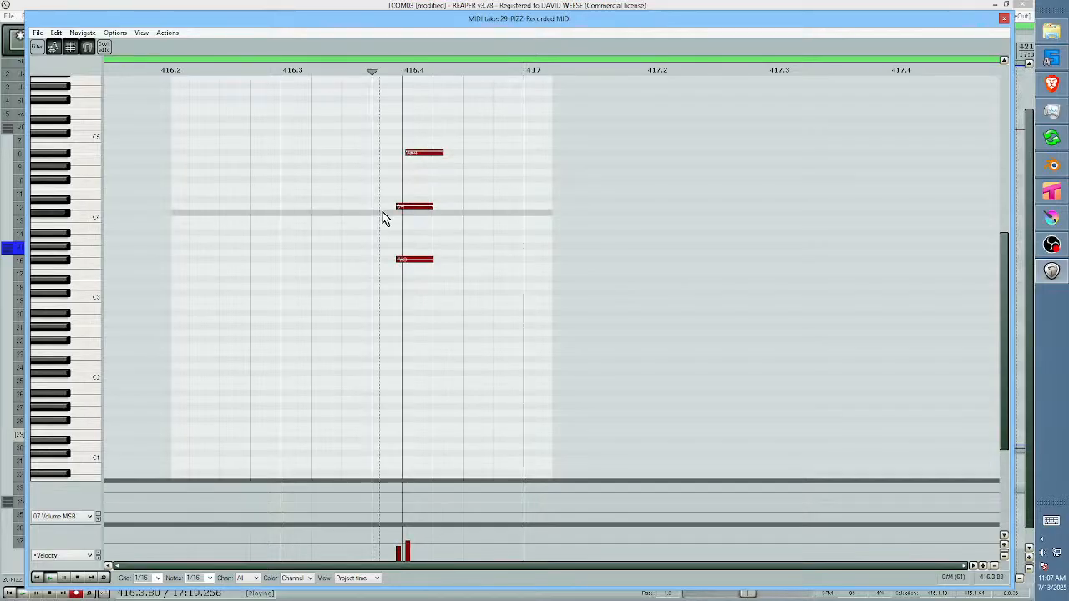
pyautogui.press('space')
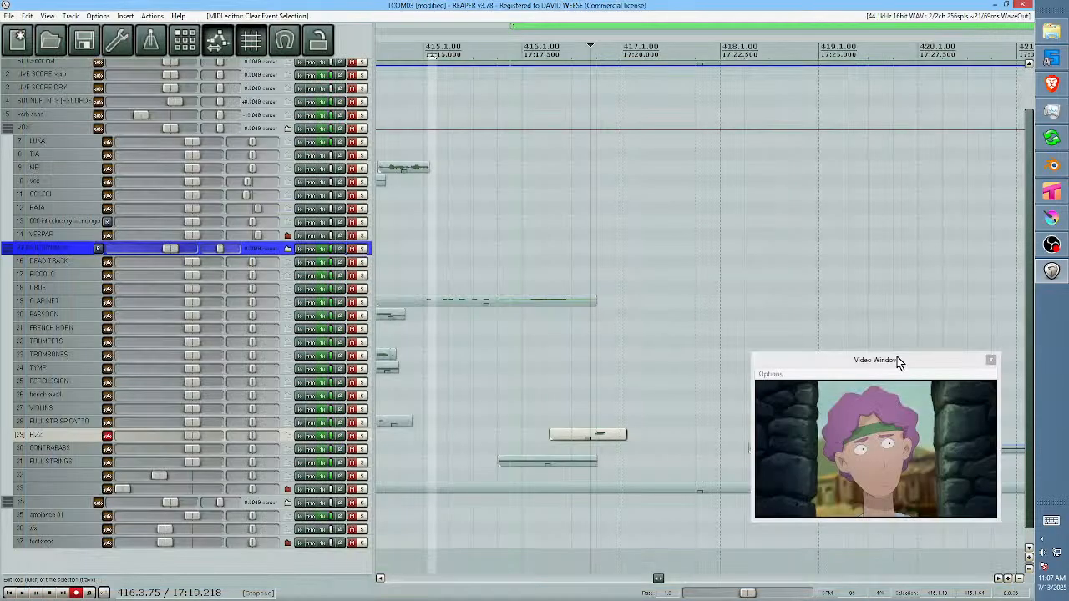
pyautogui.click(538, 424)
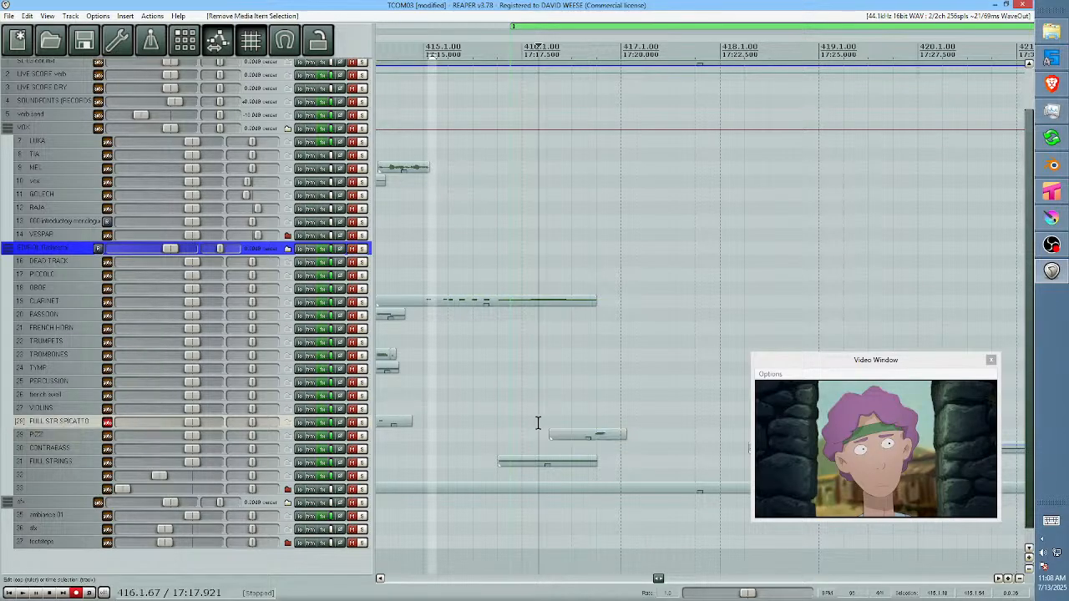
pyautogui.press('space')
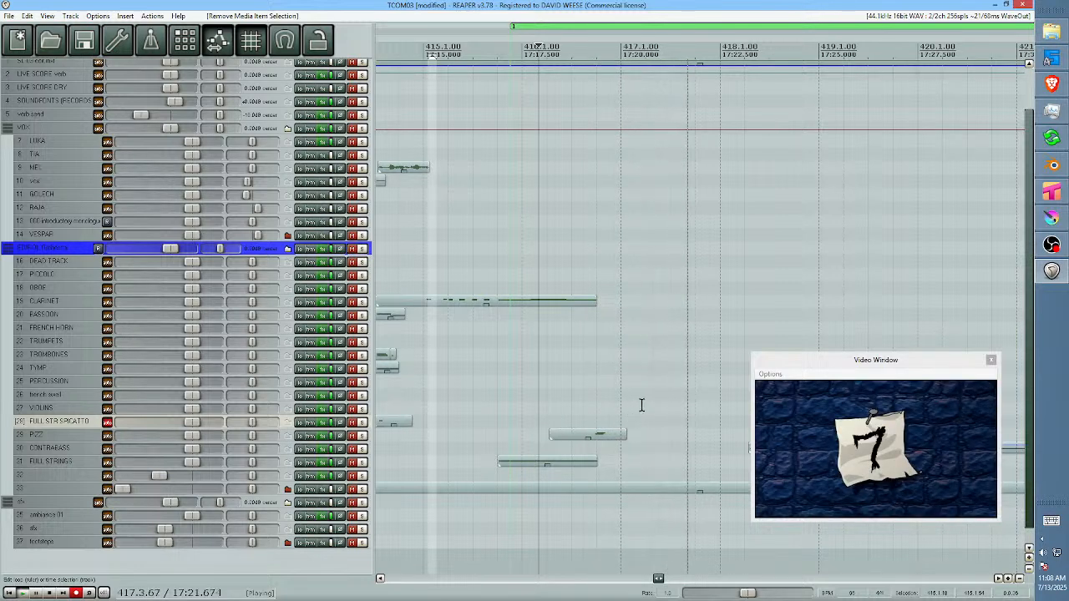
pyautogui.press('space')
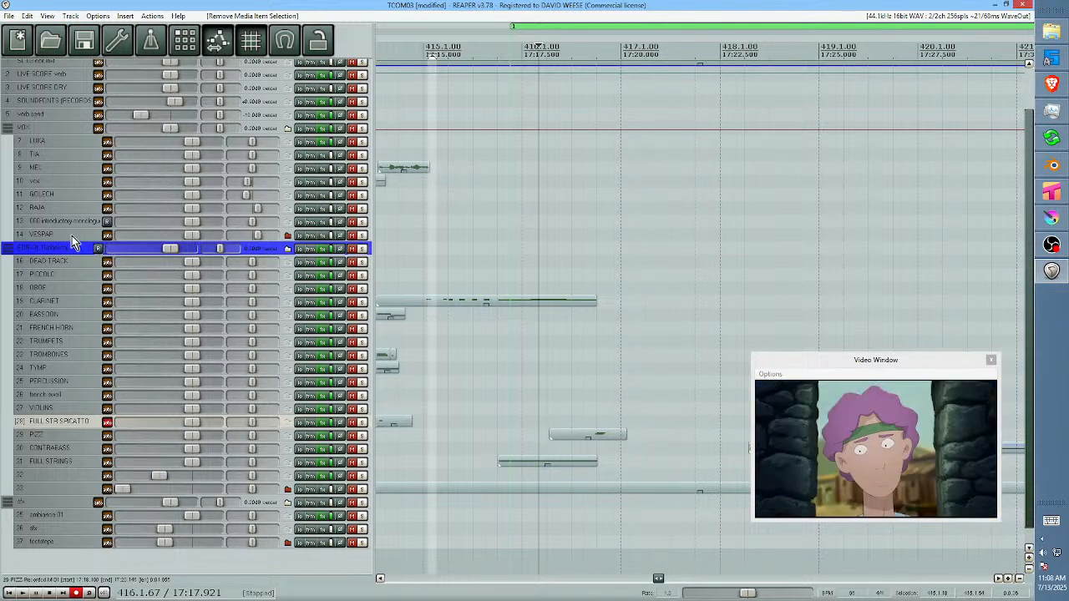
# Record a descending clarinet phrase near measure 417 and shift the trimmed recording to start at 417.4.00.
pyautogui.click(66, 305)
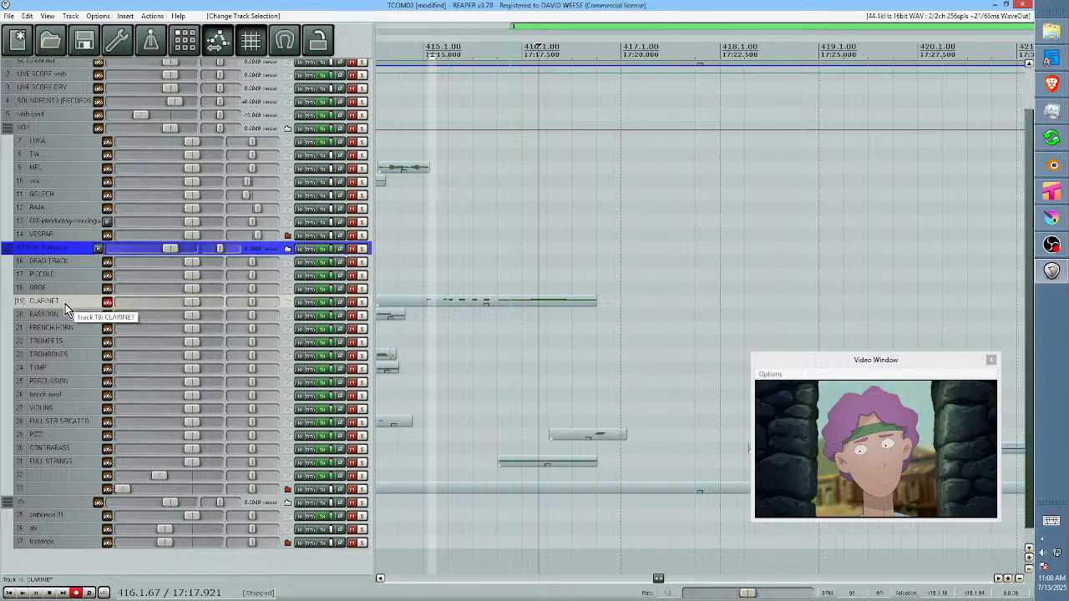
pyautogui.press('space')
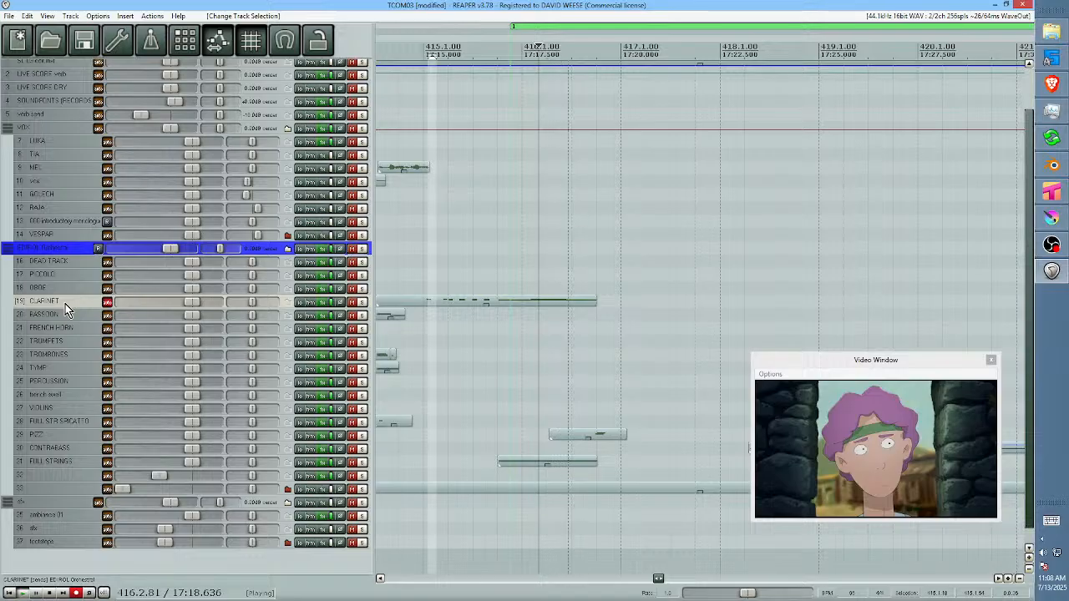
pyautogui.hotkey('ctrl', 'r')
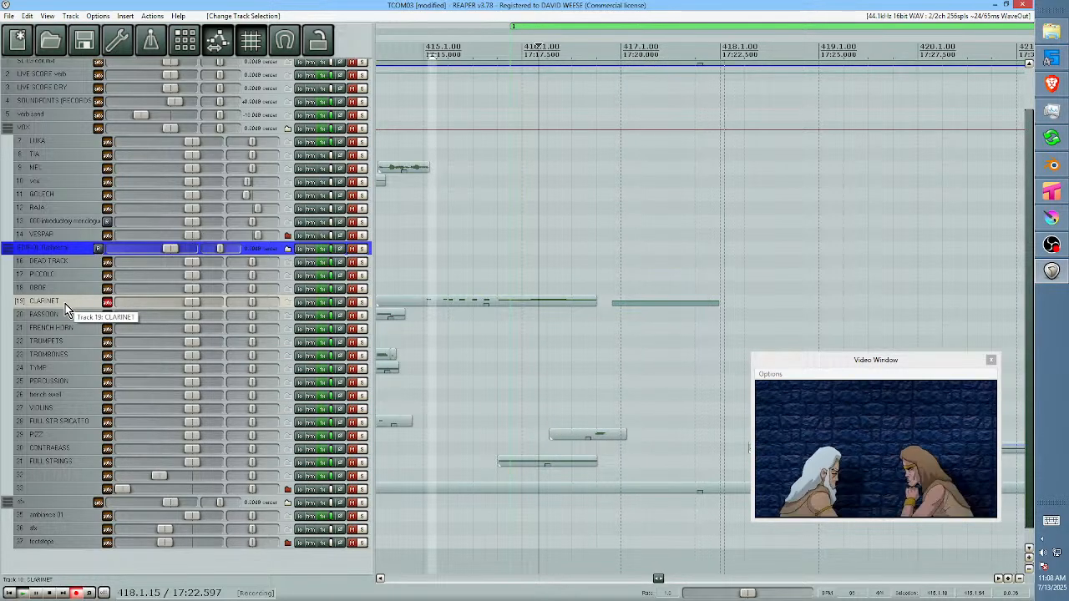
pyautogui.press('space')
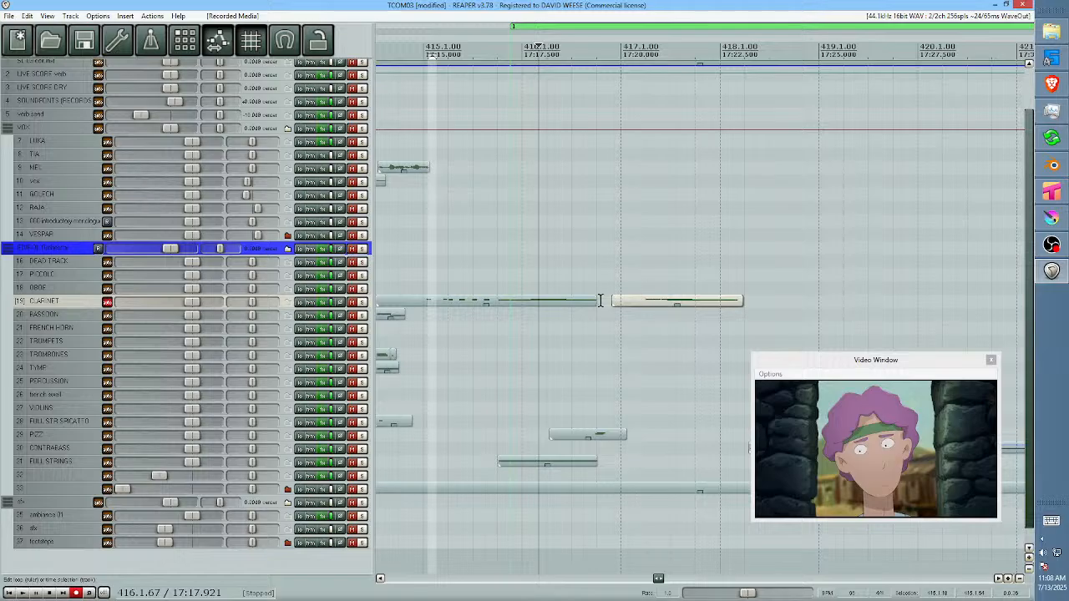
pyautogui.moveTo(615, 305); pyautogui.dragTo(711, 307)
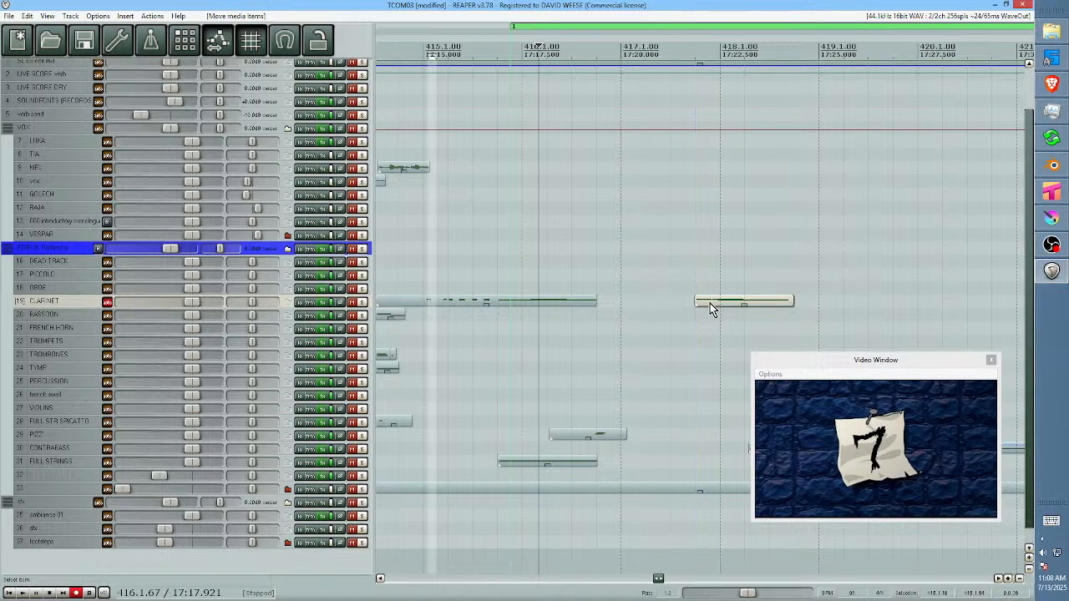
# Lower the velocity of the second note in the new clarinet phrase and audition the phrase from 417.4.00.
pyautogui.doubleClick(711, 304)
pyautogui.moveTo(510, 208); pyautogui.dragTo(560, 287)
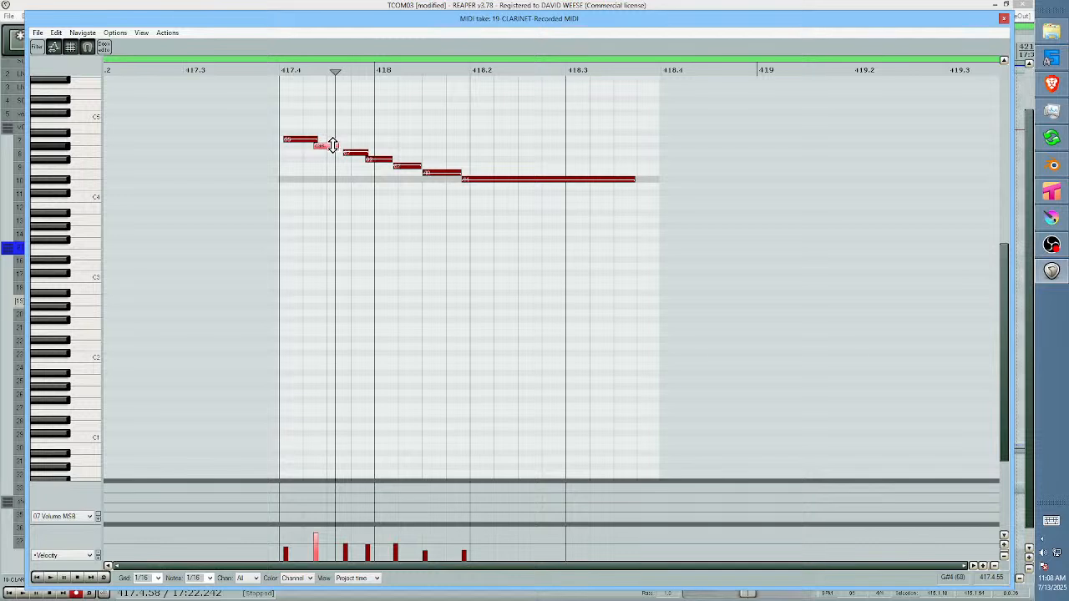
pyautogui.moveTo(332, 145); pyautogui.dragTo(338, 173)
pyautogui.click(279, 155)
pyautogui.press('space')
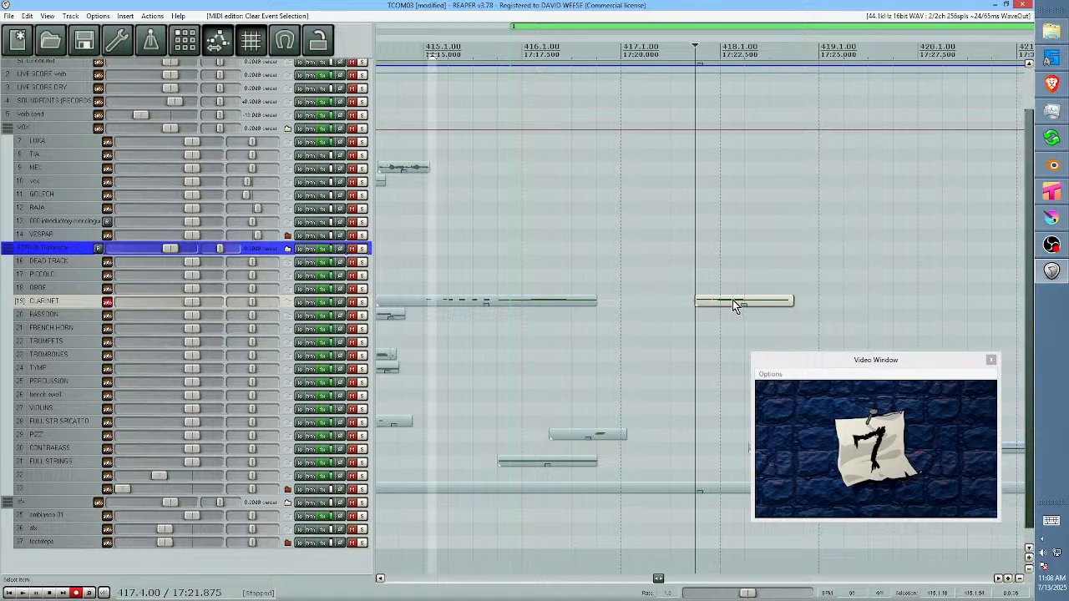
# Copy the clarinet phrase at 417.4.00 to the BASSOON track and transpose all its notes down three semitones.
pyautogui.moveTo(733, 300); pyautogui.dragTo(717, 312)
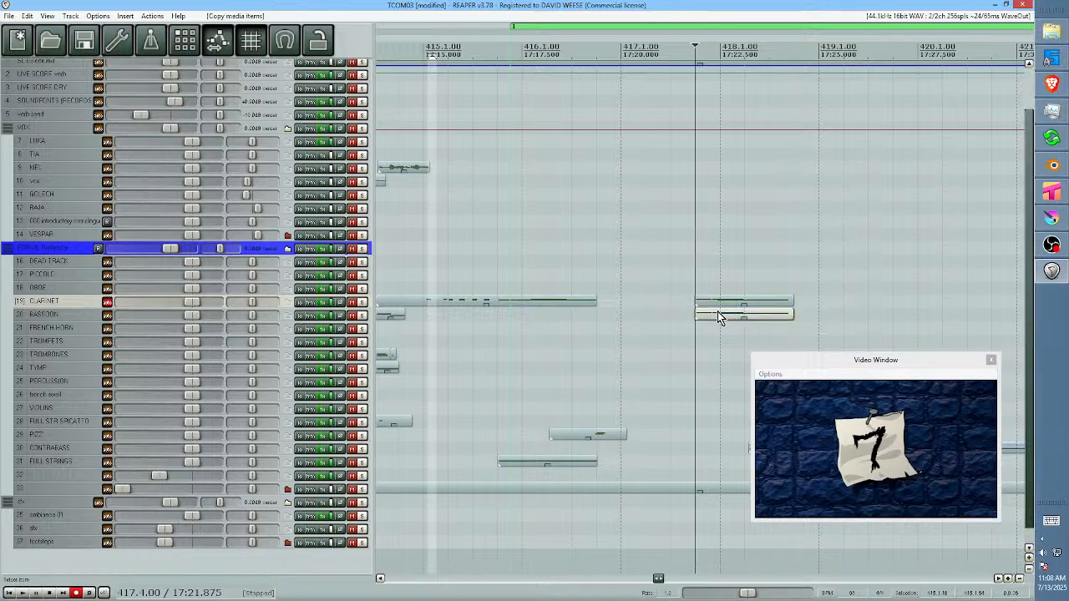
pyautogui.doubleClick(718, 312)
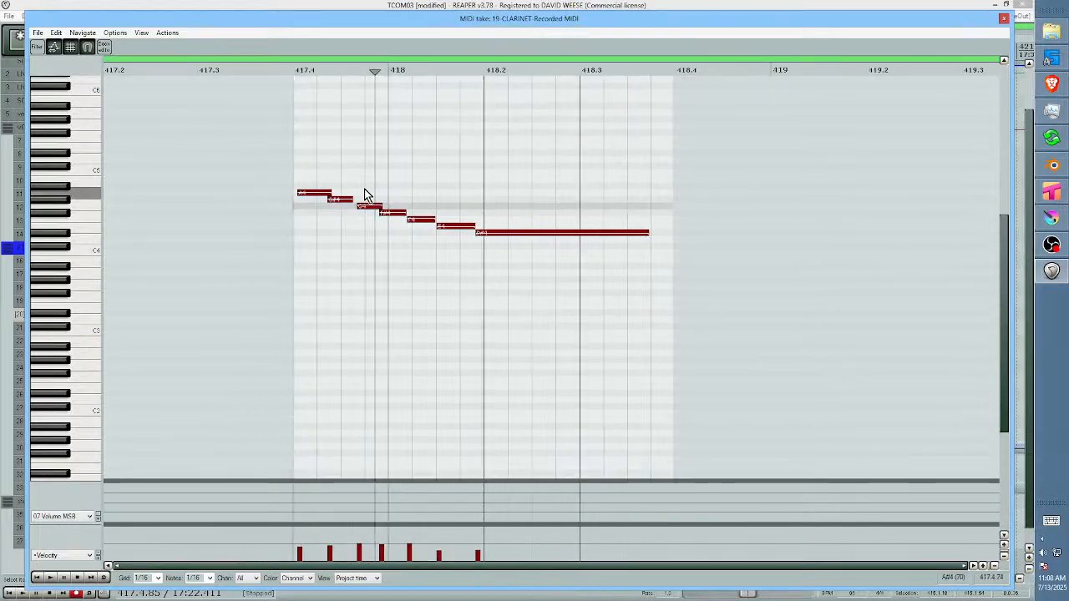
pyautogui.moveTo(316, 174); pyautogui.dragTo(598, 255)
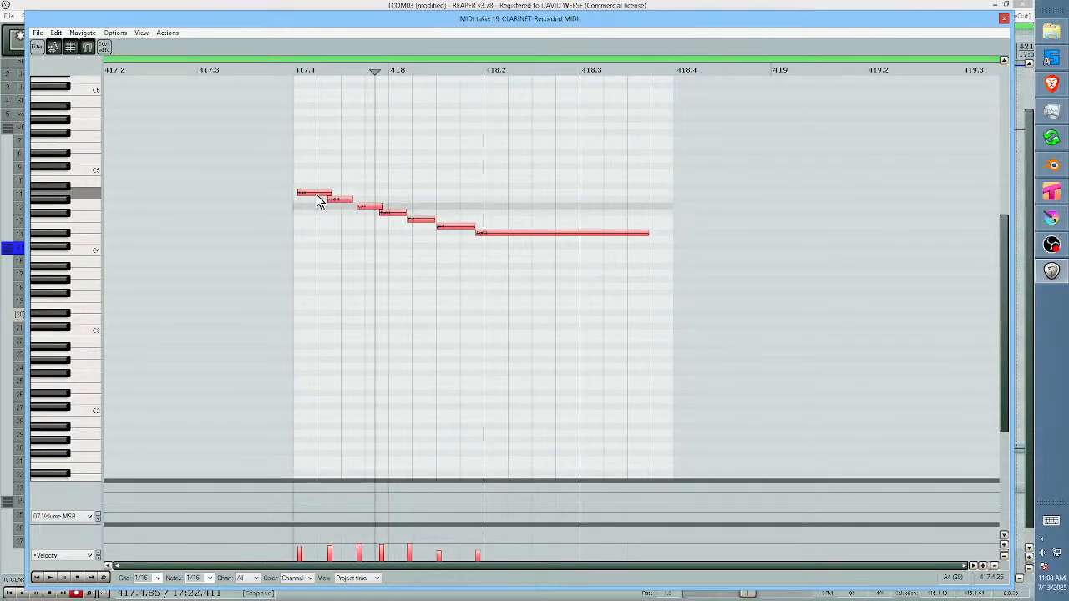
pyautogui.moveTo(317, 200); pyautogui.dragTo(318, 220)
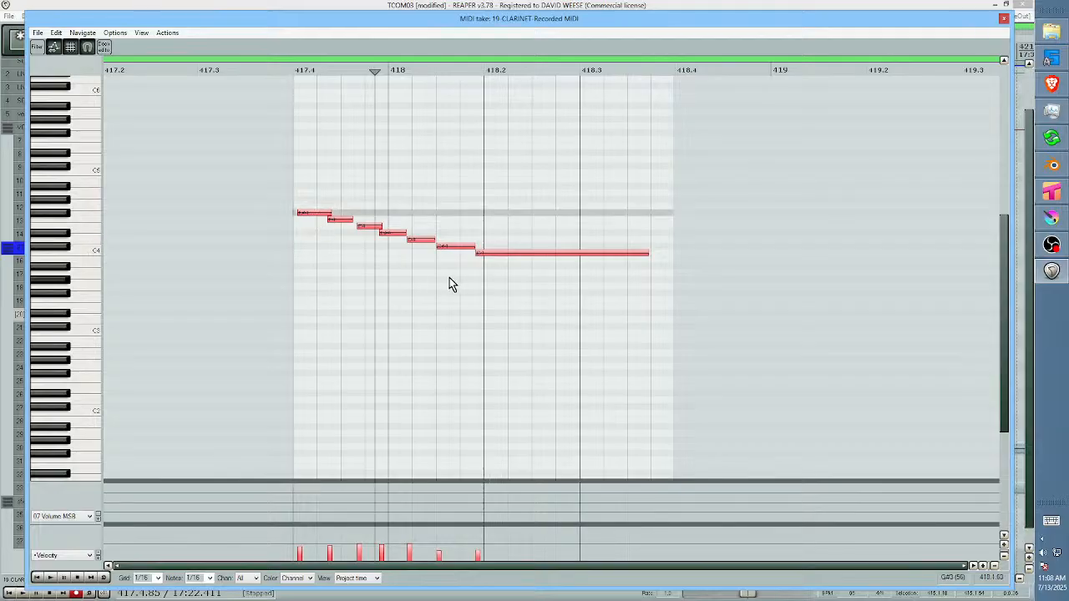
# Lower the velocities of all notes in the bassoon phrase and play back the scene from just after 417.1.00.
pyautogui.moveTo(306, 180); pyautogui.dragTo(650, 321)
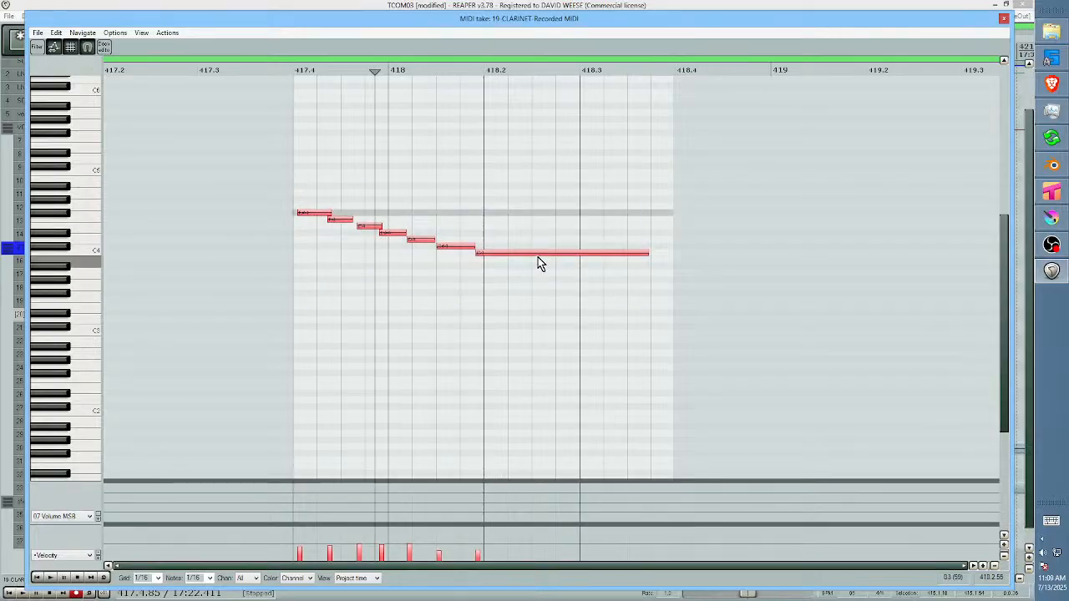
pyautogui.moveTo(540, 254); pyautogui.dragTo(540, 265)
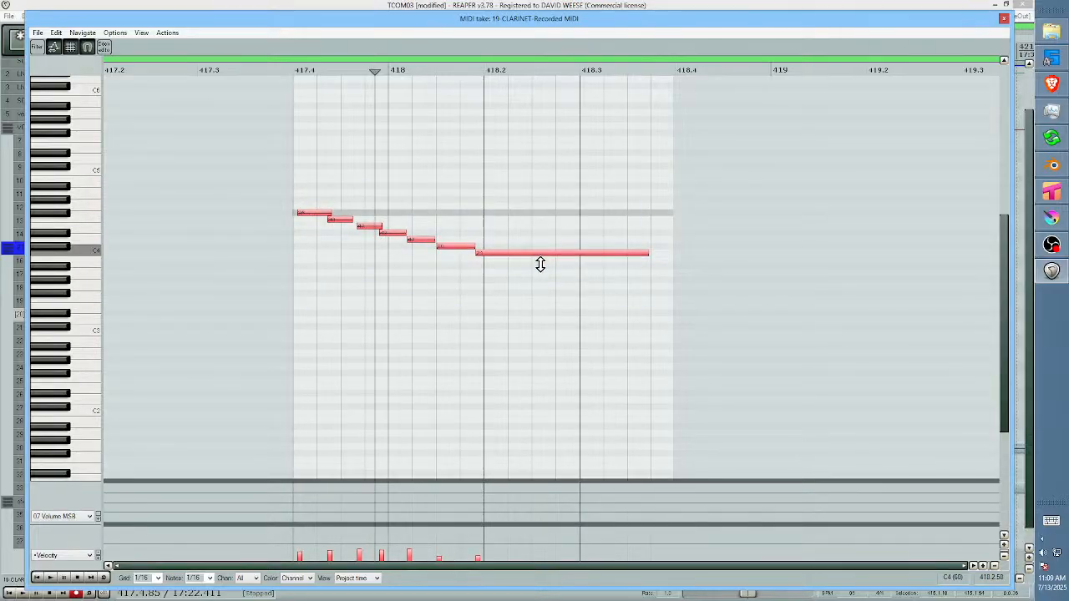
pyautogui.click(1004, 18)
pyautogui.click(643, 335)
pyautogui.press('space')
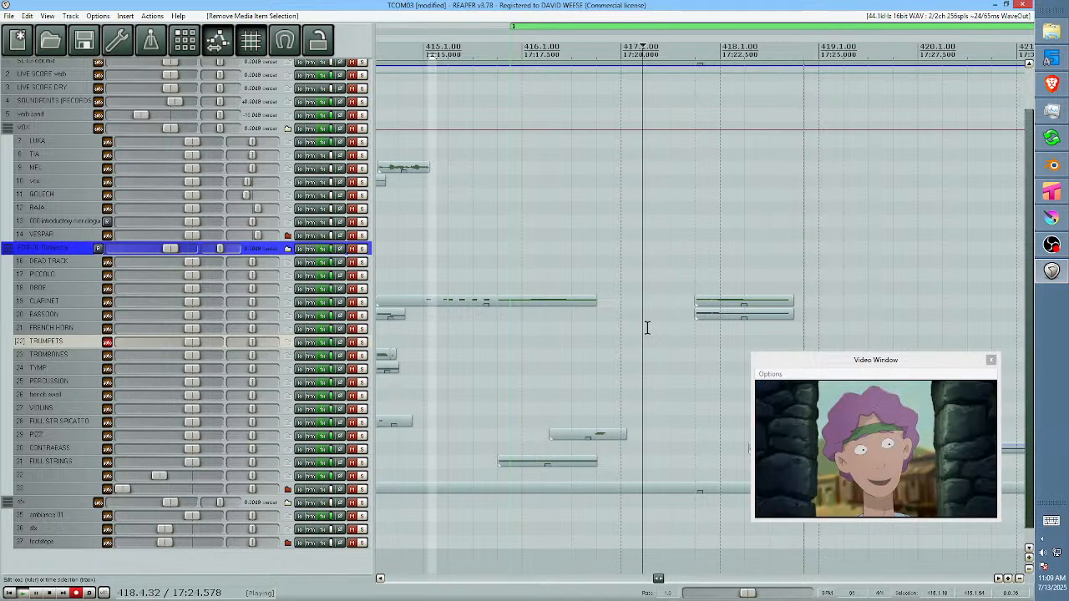
# Play back the passage from about 416.3.92 repeatedly to check the score against the video.
pyautogui.press('space')
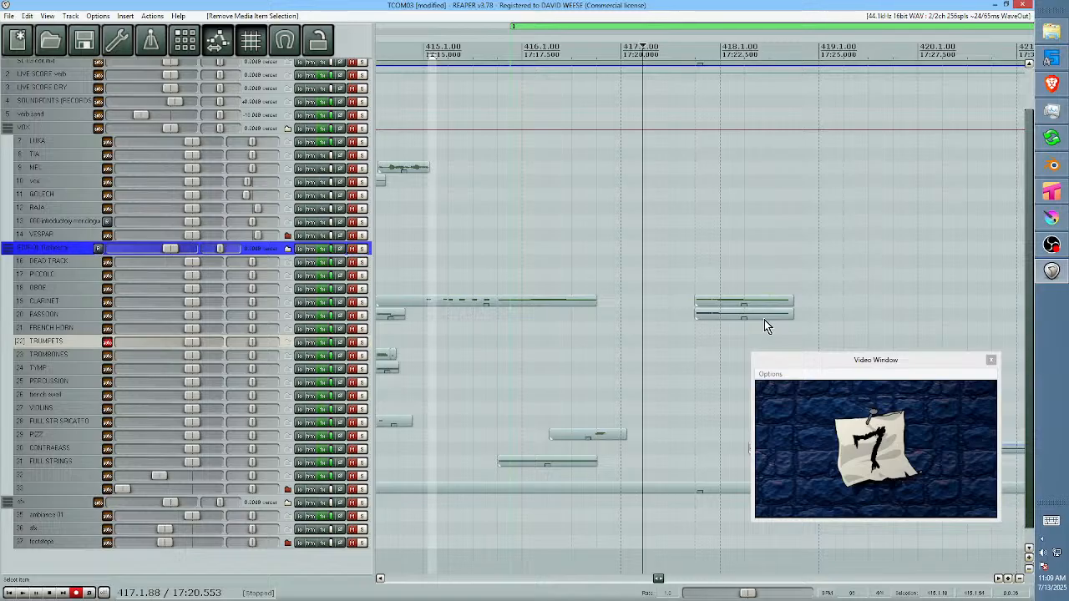
pyautogui.click(596, 369)
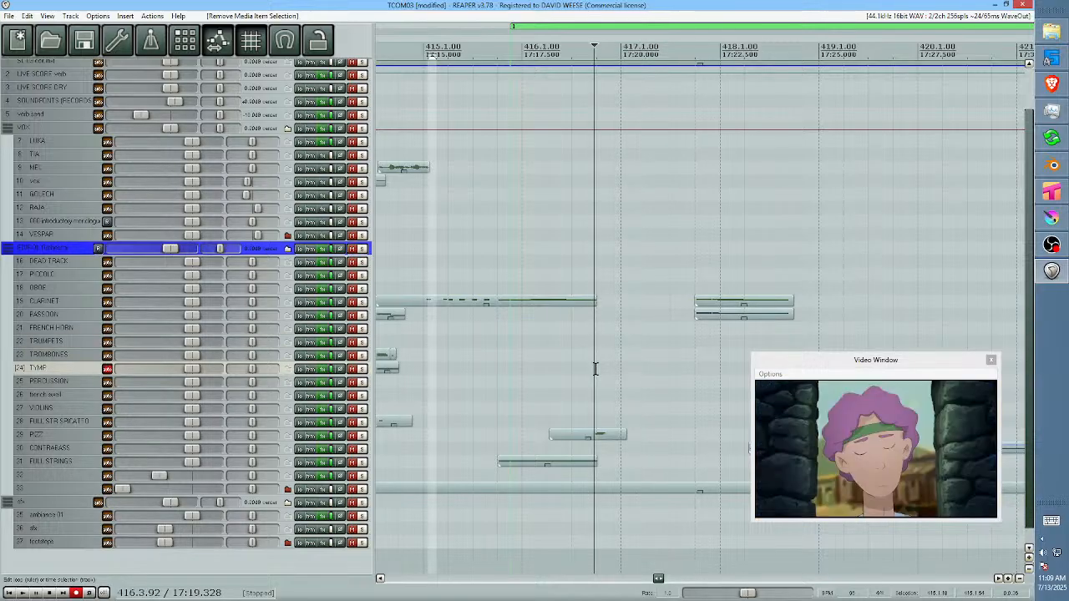
pyautogui.press('space')
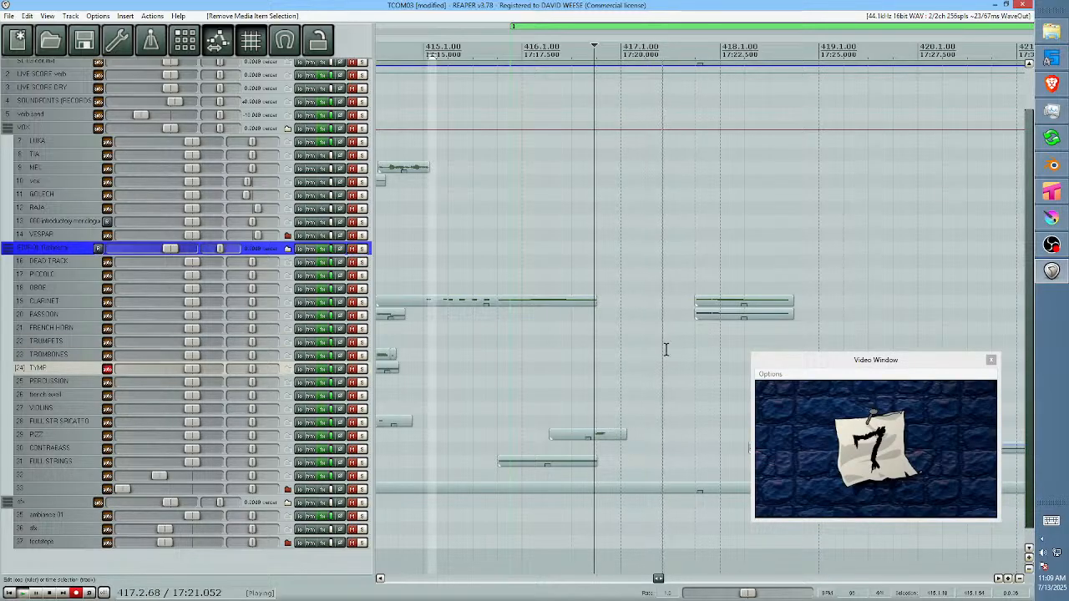
pyautogui.press('space')
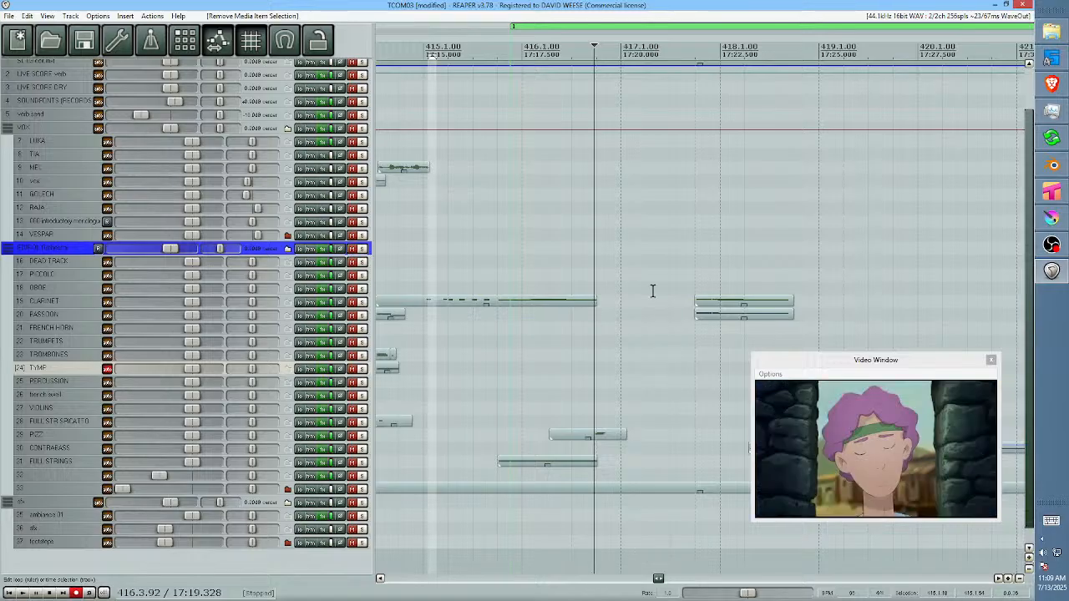
pyautogui.press('space')
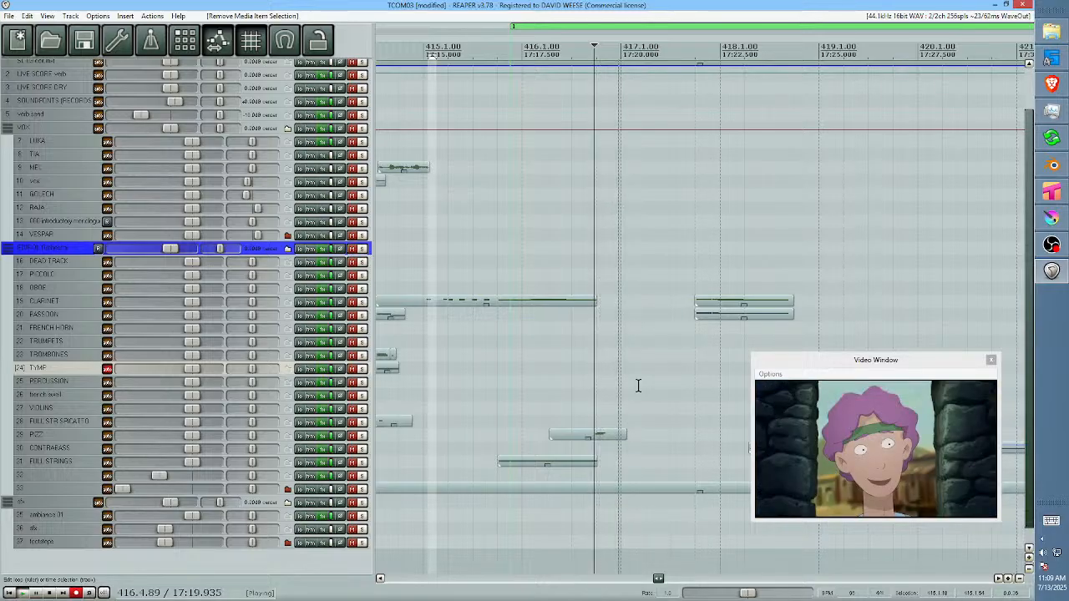
pyautogui.press('space')
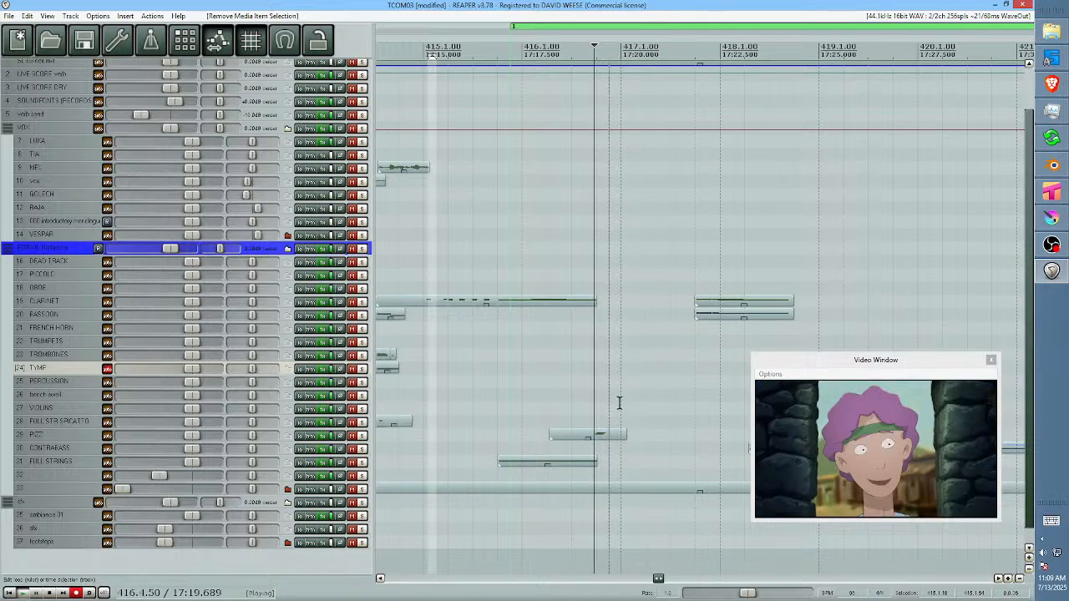
# Record a new MIDI take on the PIZZ track, starting playback from 415.3.92.
pyautogui.click(60, 435)
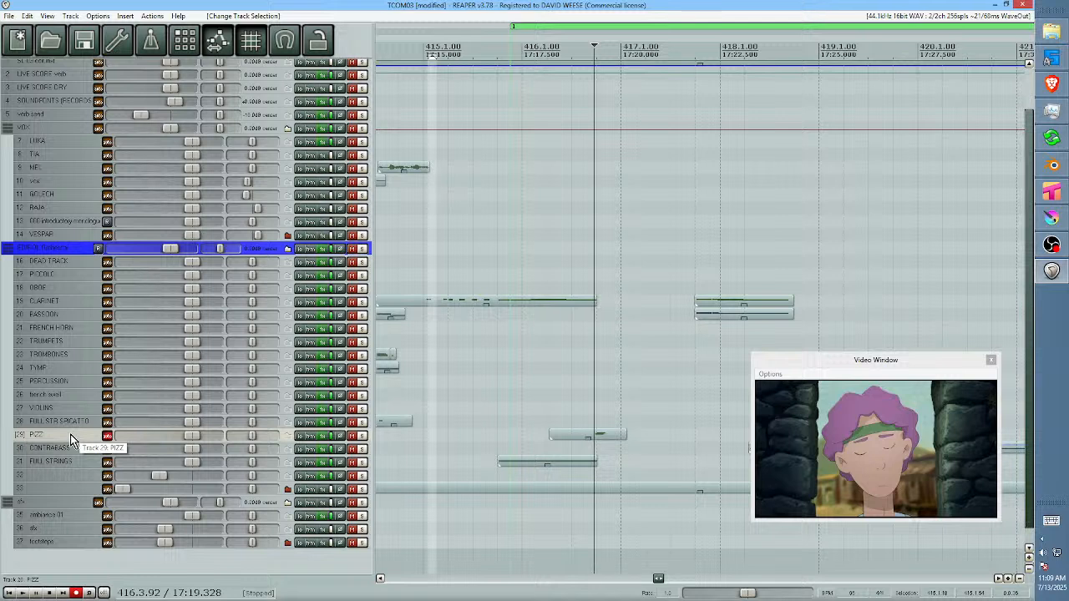
pyautogui.press('pageup')
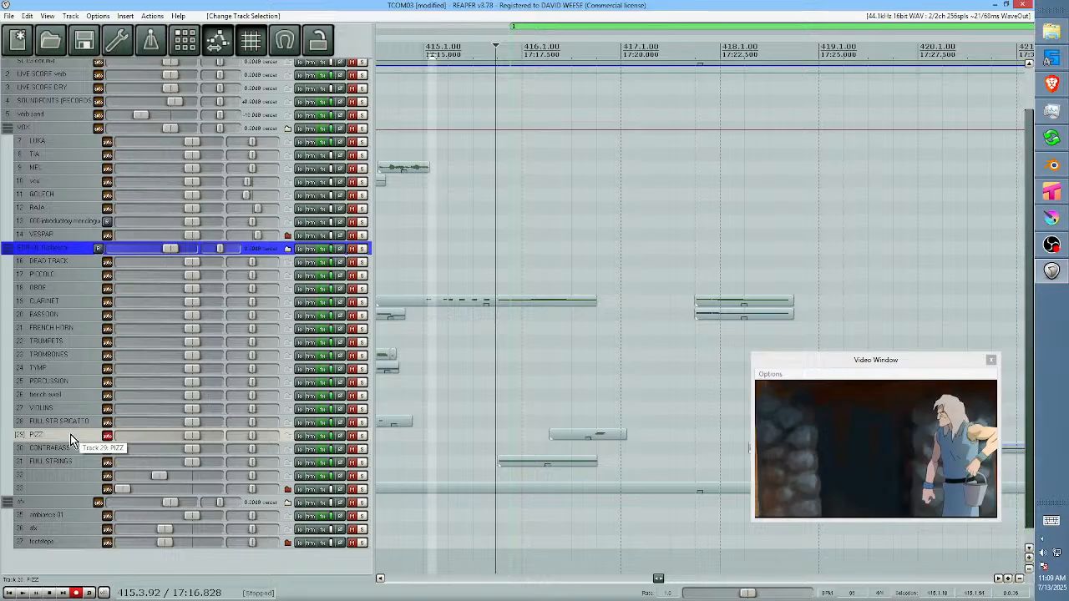
pyautogui.press('space')
pyautogui.hotkey('ctrl', 'r')
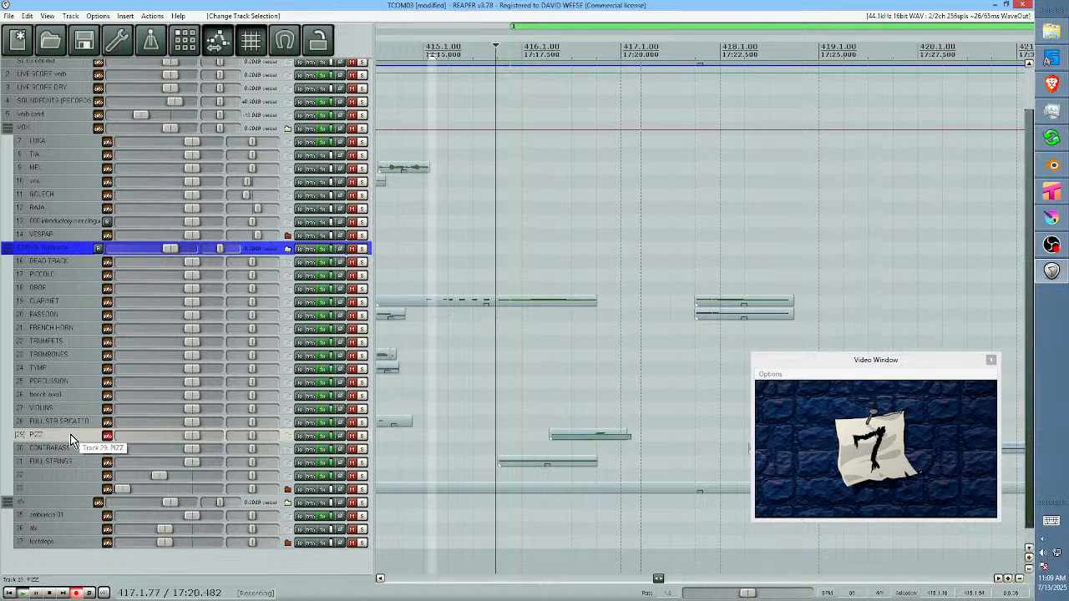
pyautogui.press('space')
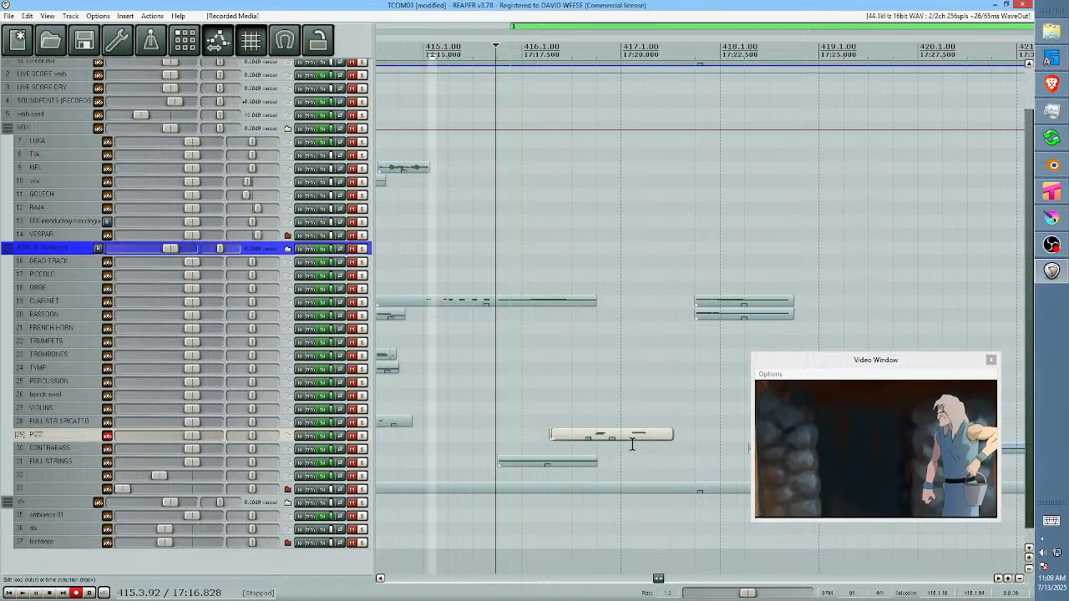
# Isolate the newly recorded chord from the PIZZ take, move it onto the FULL STR SPICATTO track near measure 417, and audition it.
pyautogui.click(616, 434)
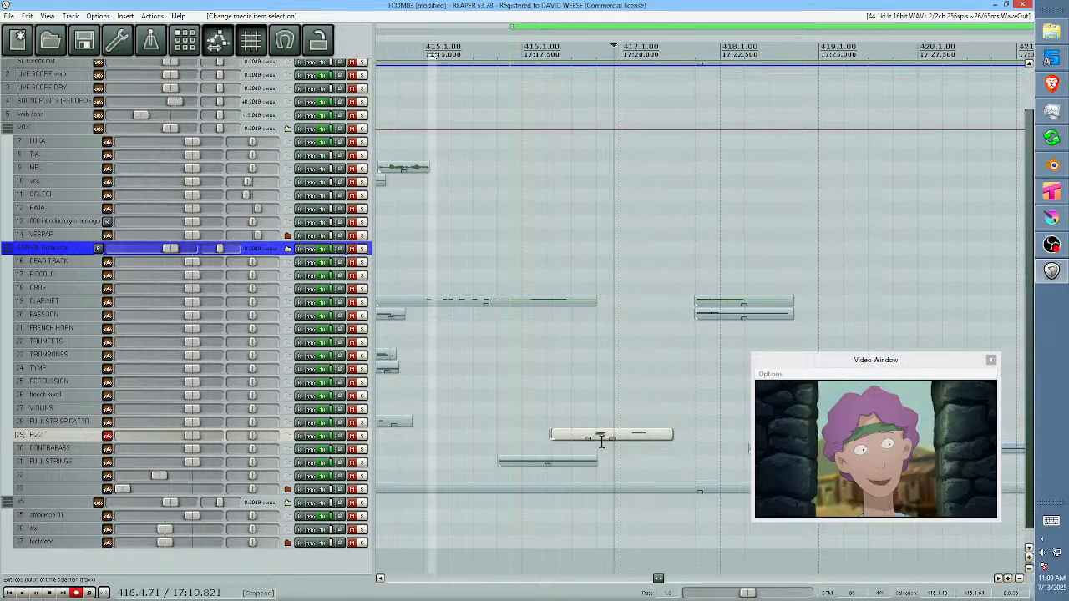
pyautogui.moveTo(625, 438)
pyautogui.mouseDown()
pyautogui.moveTo(625, 425)
pyautogui.moveTo(580, 423)
pyautogui.moveTo(630, 421)
pyautogui.moveTo(613, 438)
pyautogui.moveTo(642, 424)
pyautogui.moveTo(628, 425)
pyautogui.mouseUp()
pyautogui.click(586, 417)
pyautogui.press('space')
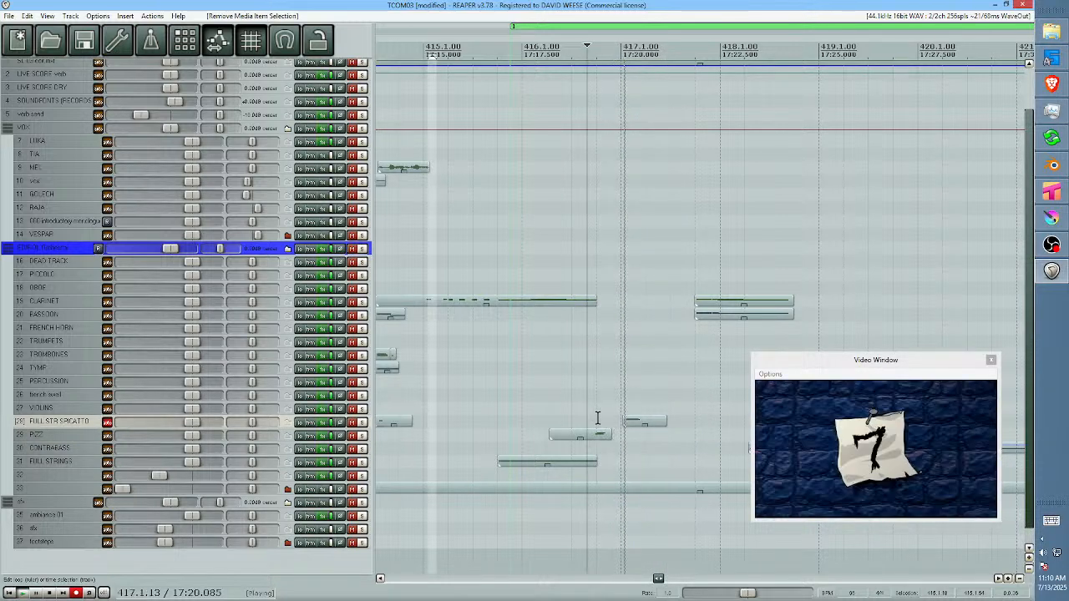
pyautogui.press('space')
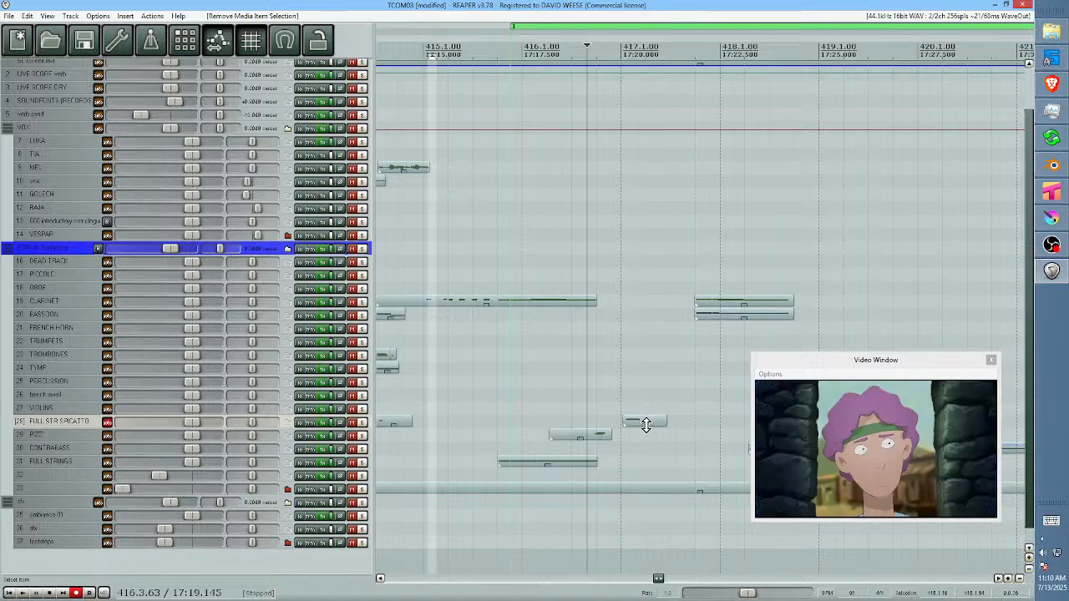
# Copy the chord item onto the PIZZ track and transpose all notes of the FULL STR SPICATTO item down 12 semitones.
pyautogui.moveTo(637, 421); pyautogui.dragTo(633, 427)
pyautogui.doubleClick(633, 428)
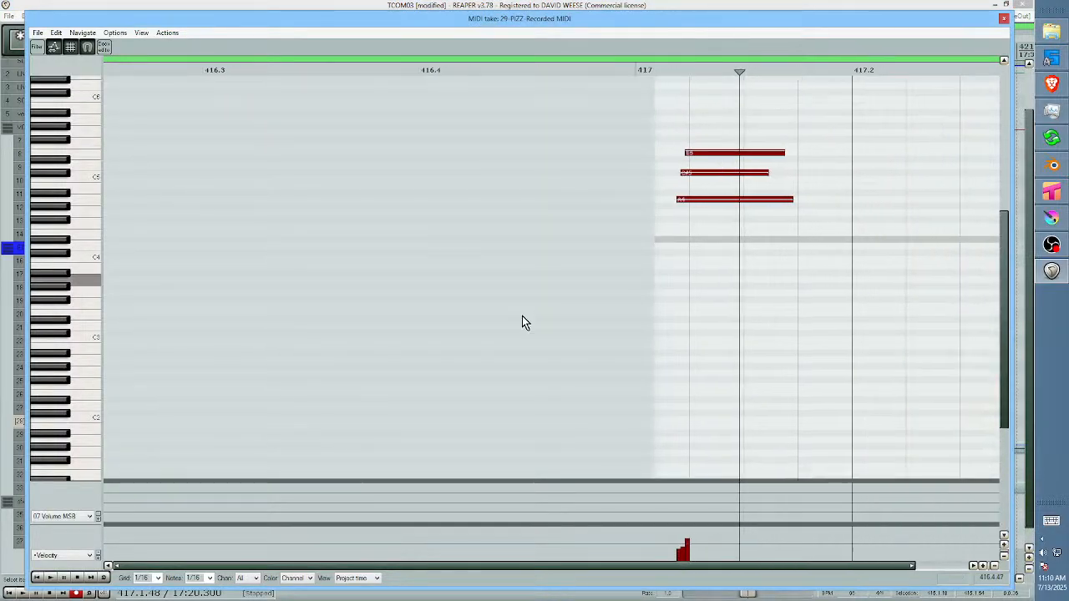
pyautogui.click(773, 236)
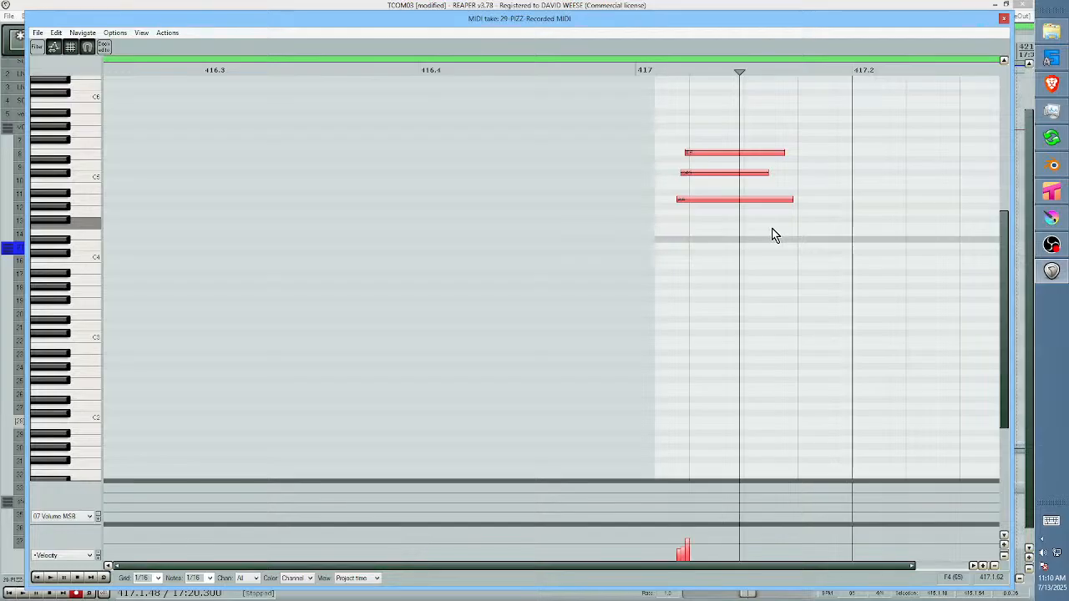
pyautogui.hotkey('ctrl', 'F2')
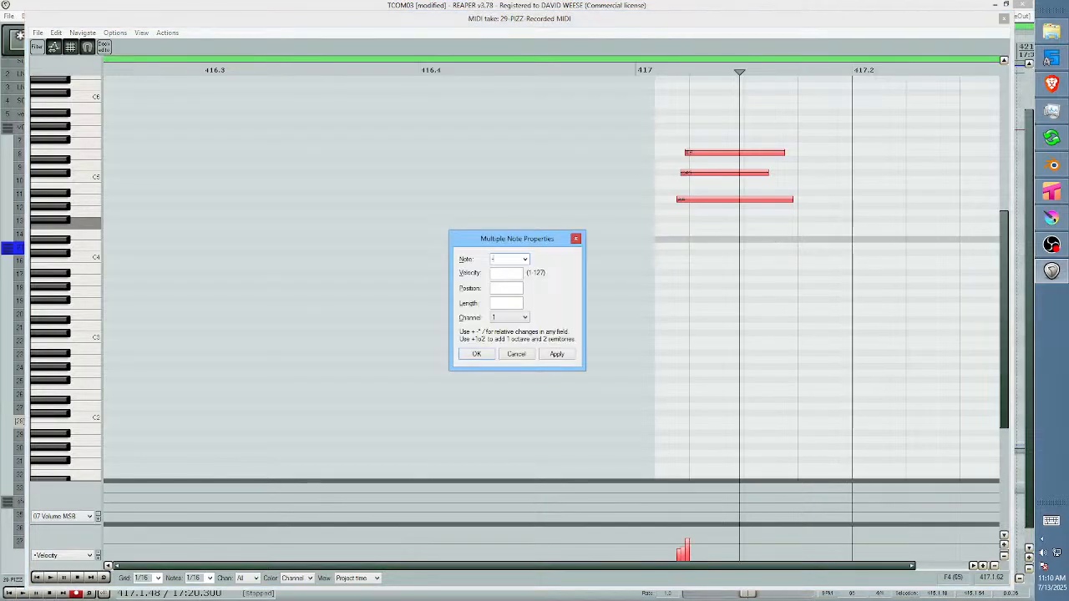
pyautogui.write('-12')
pyautogui.press('Return')
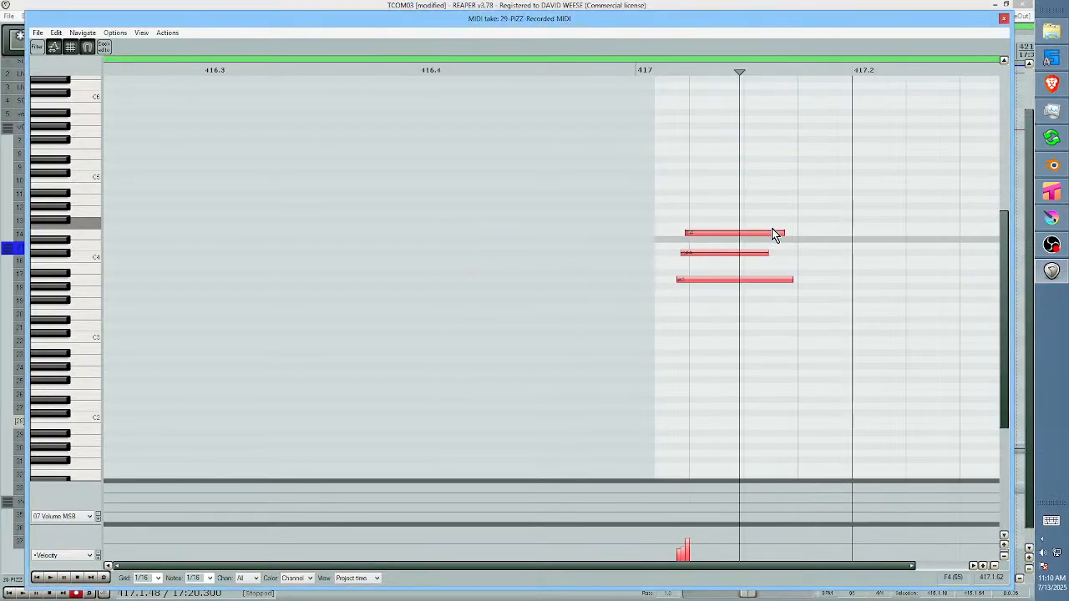
# Audition the transposed chord from measure 417, and replay the arrangement from around measure 416 to check how it fits.
pyautogui.click(640, 218)
pyautogui.press('space')
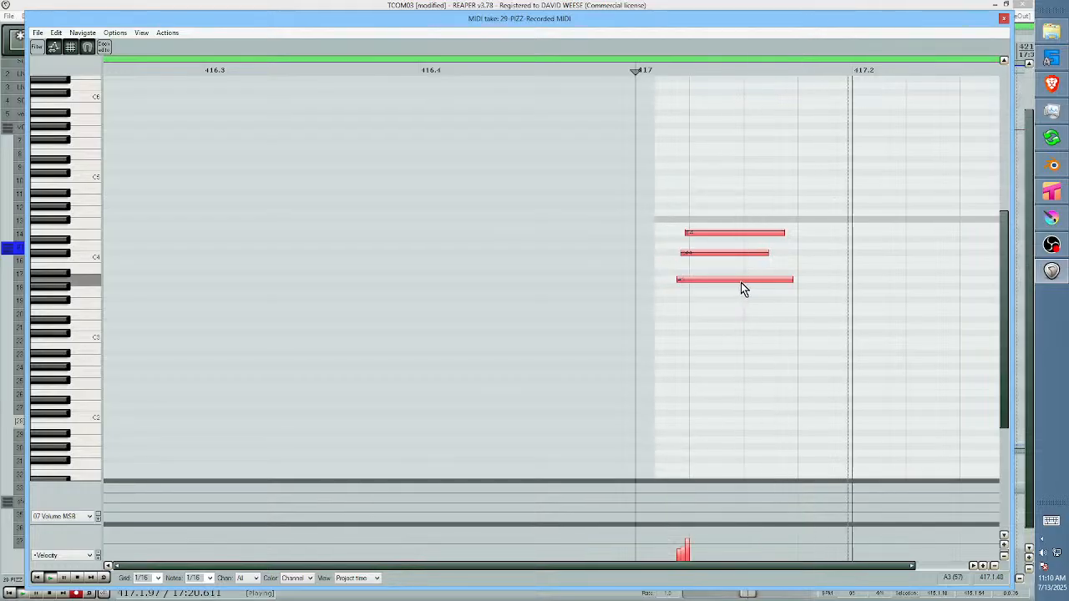
pyautogui.press('space')
pyautogui.press('Escape')
pyautogui.click(546, 418)
pyautogui.press('space')
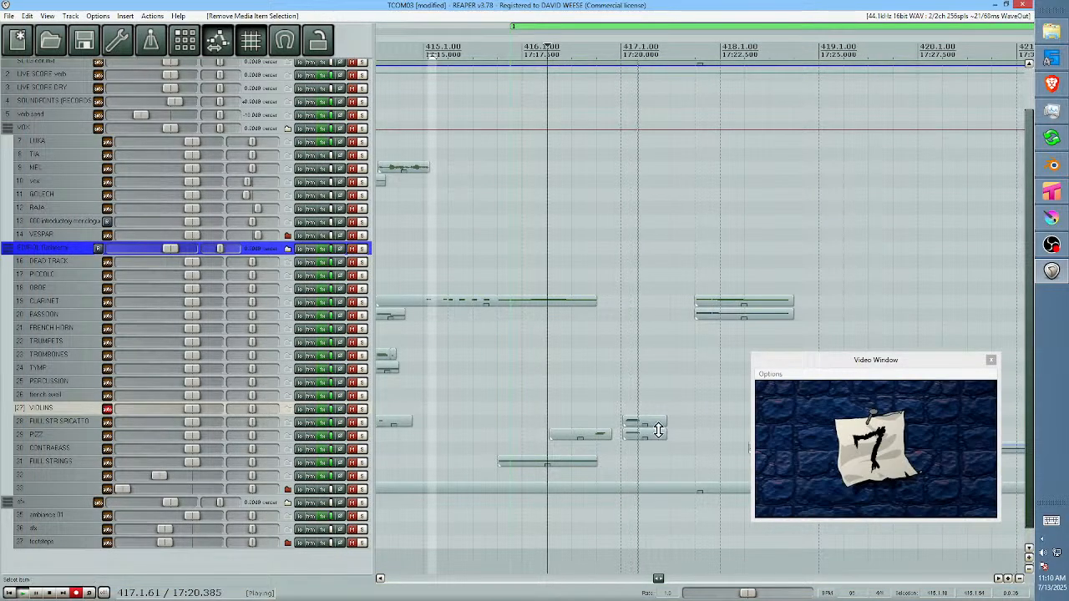
pyautogui.press('space')
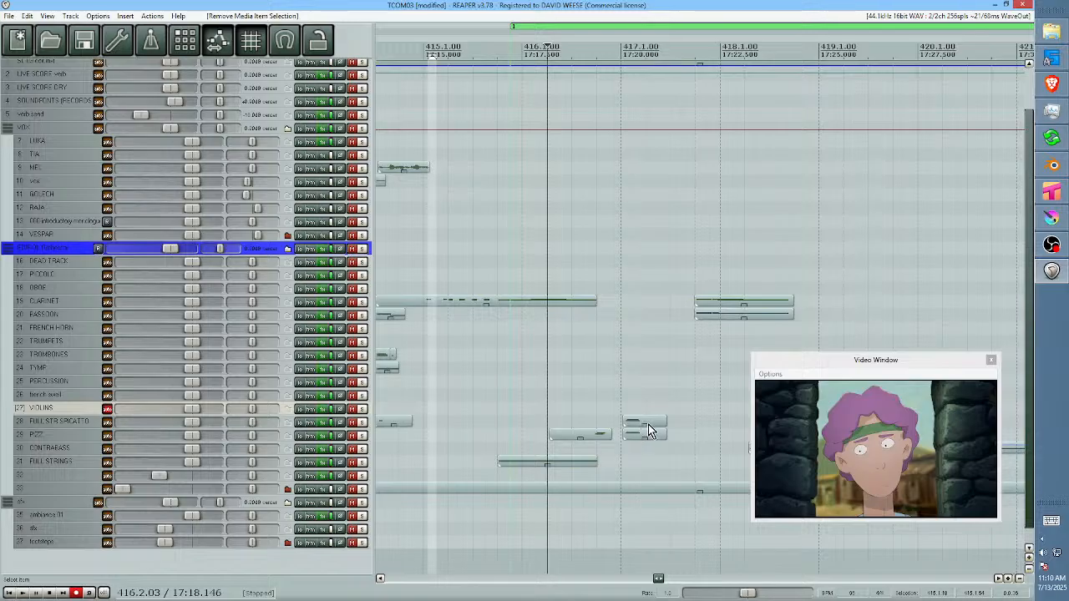
pyautogui.scroll(2, 639, 399)
pyautogui.click(525, 396)
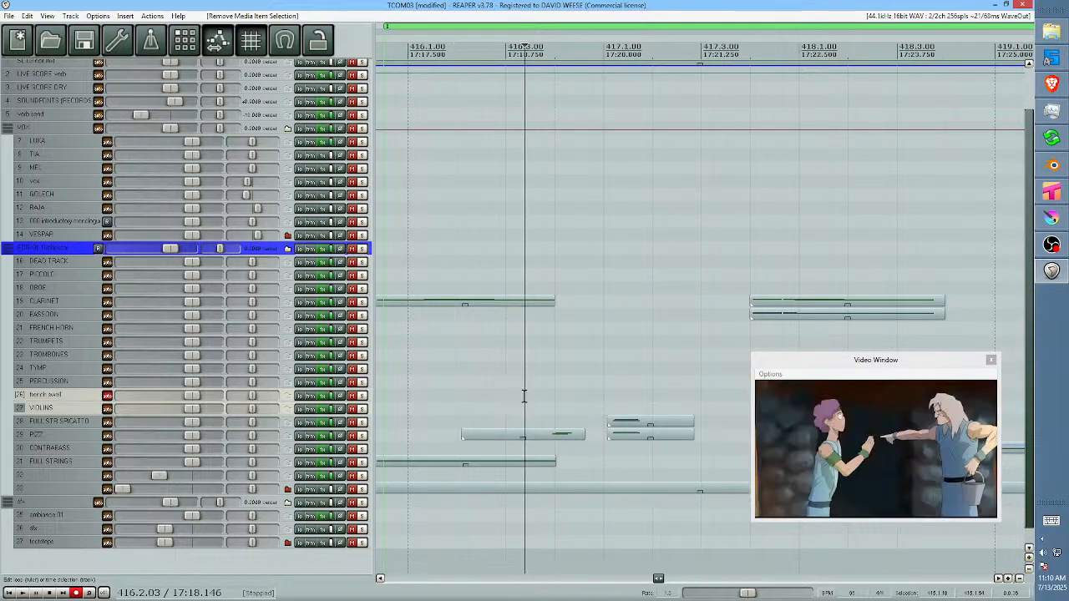
pyautogui.press('space')
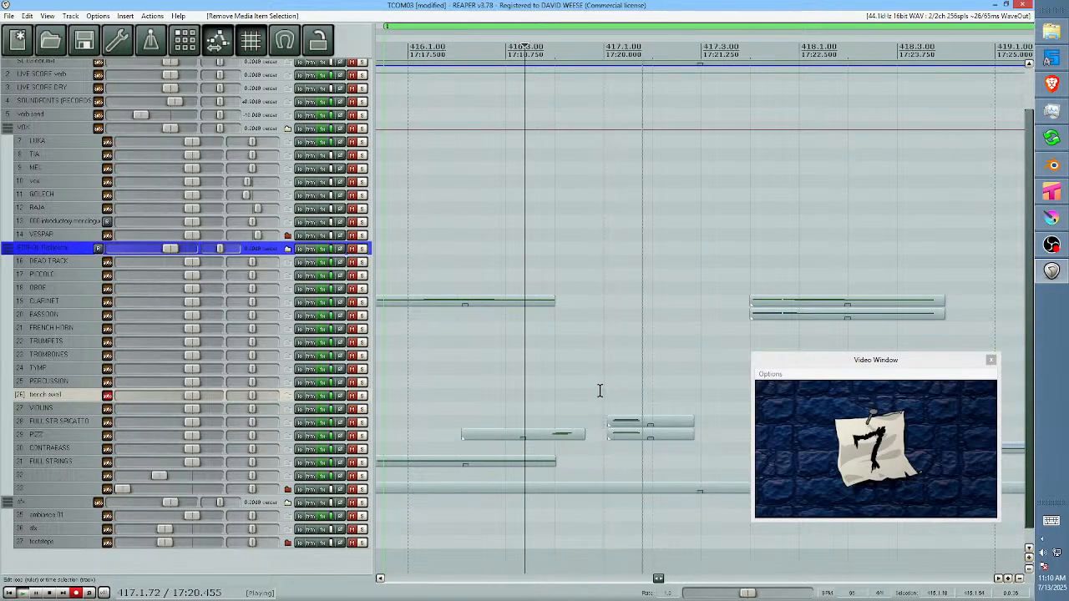
pyautogui.press('space')
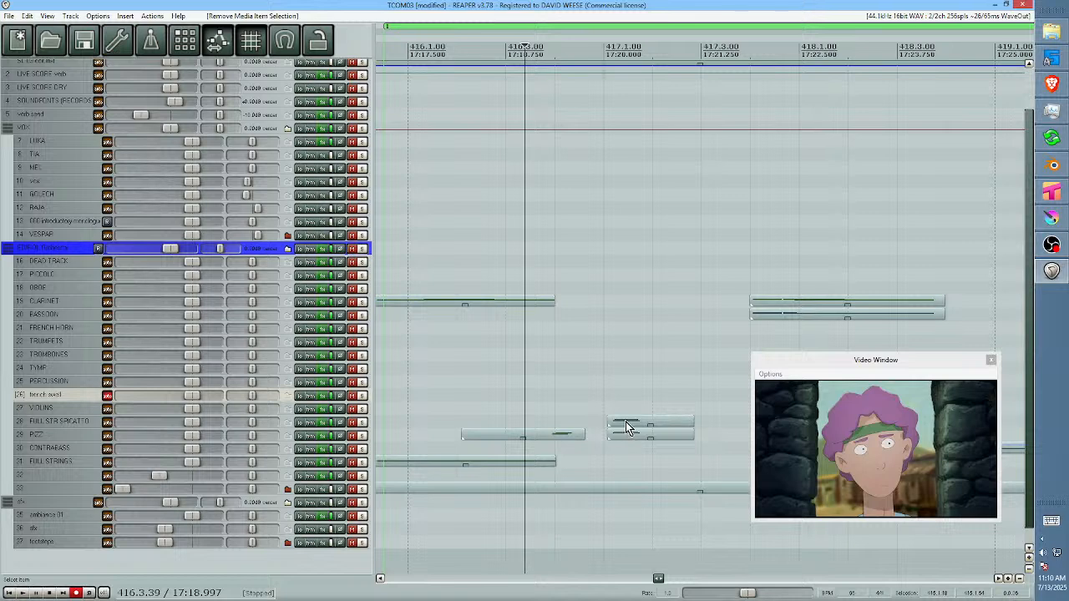
# In the FULL STR SPICATTO chord, delete the top E4 note and lower the C#4 note an octave to C#3.
pyautogui.doubleClick(628, 428)
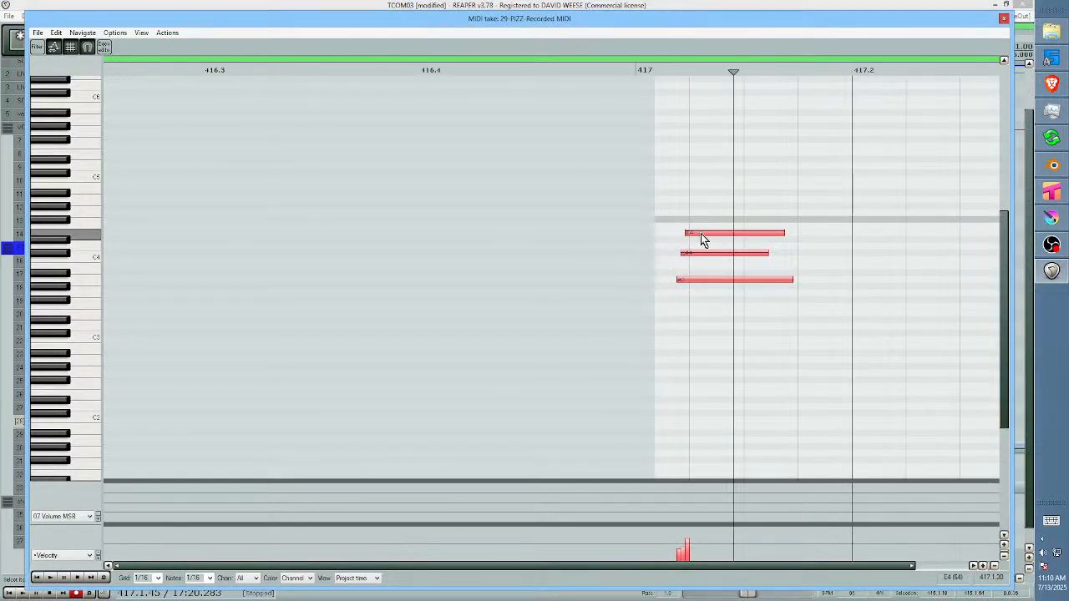
pyautogui.doubleClick(701, 233)
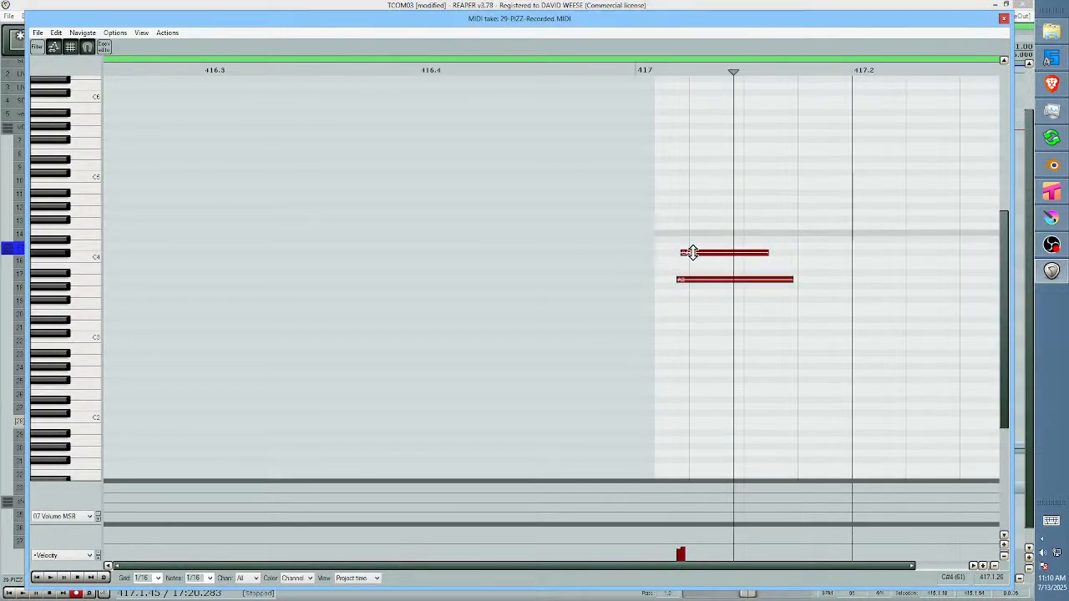
pyautogui.click(692, 251)
pyautogui.click(702, 281)
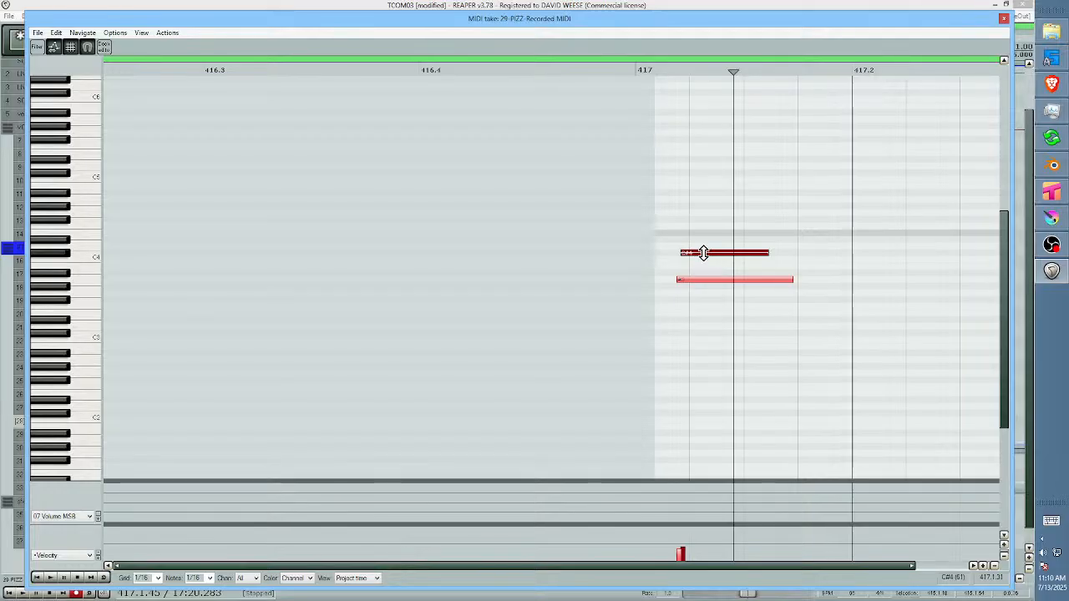
pyautogui.click(729, 279)
pyautogui.hotkey('ctrl', 'F2')
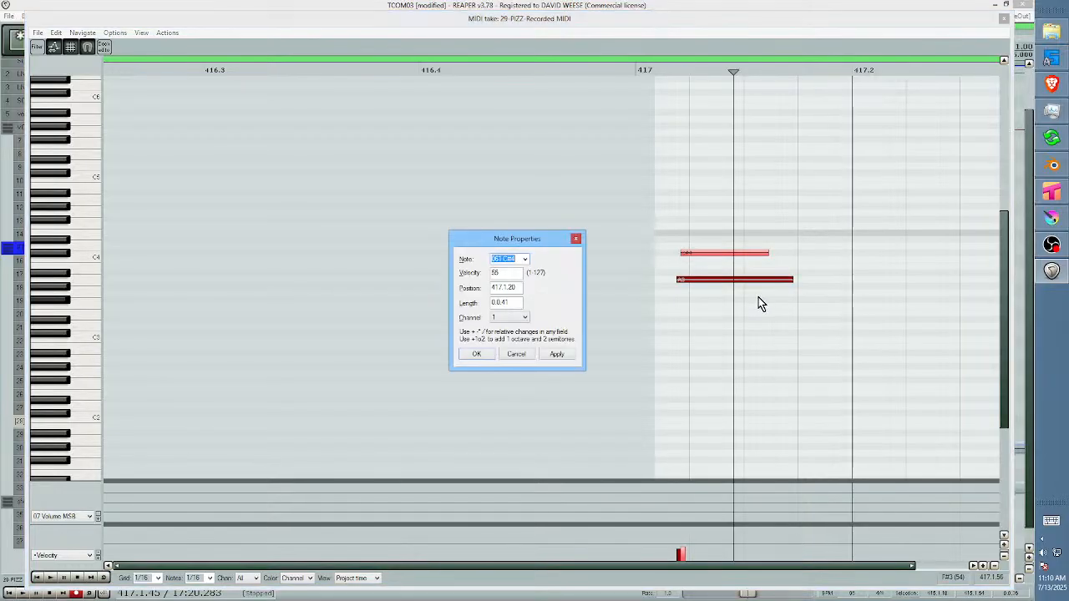
pyautogui.press('Return')
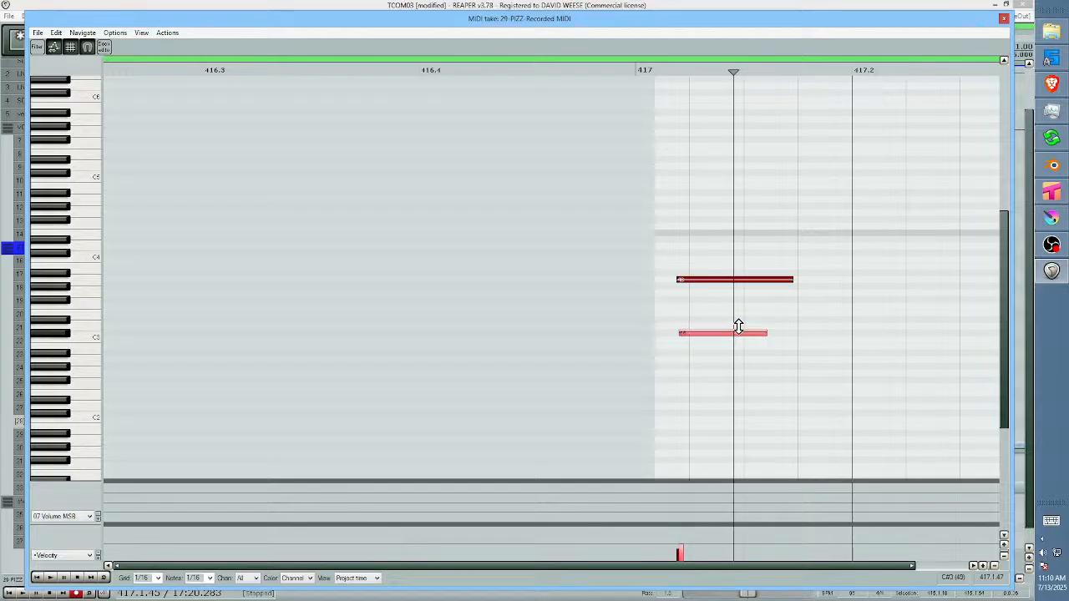
# Reduce the velocities of the chord's C#3 and A3 notes and close the MIDI editor.
pyautogui.click(636, 328)
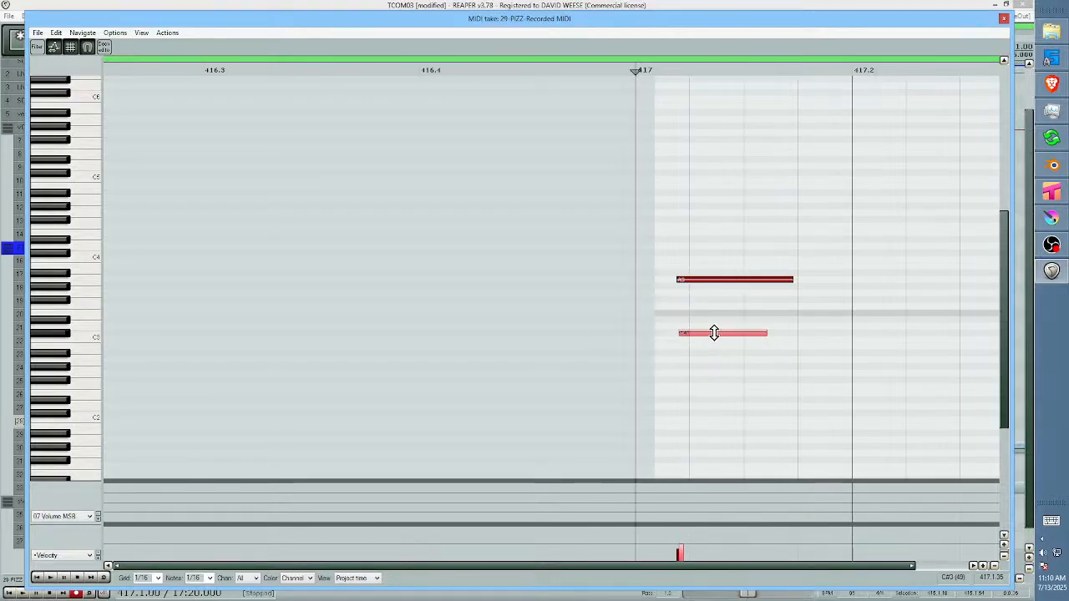
pyautogui.moveTo(713, 335); pyautogui.dragTo(714, 353)
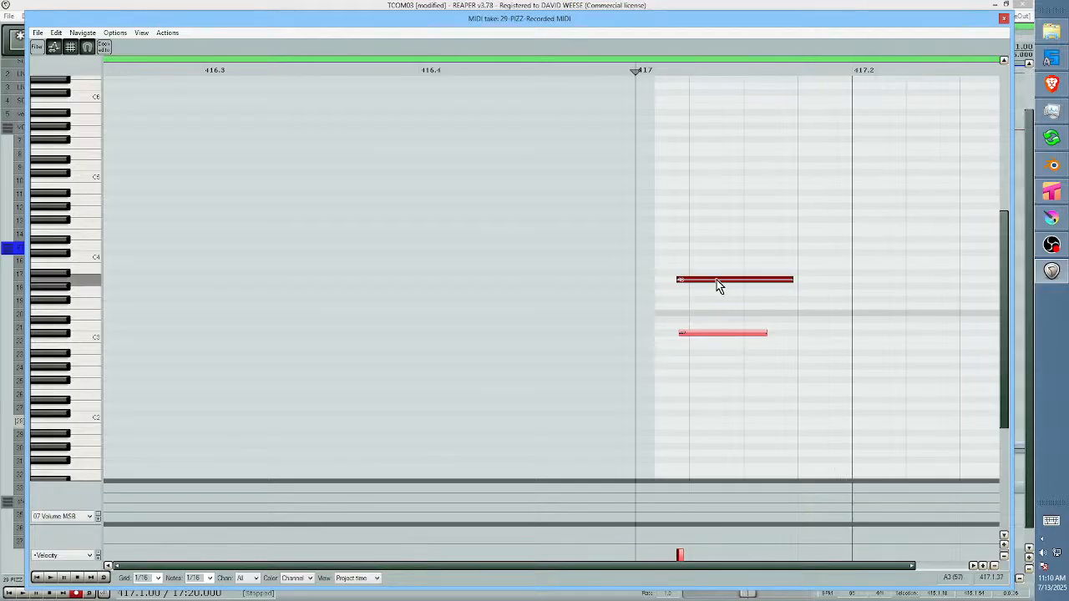
pyautogui.moveTo(717, 280); pyautogui.dragTo(717, 289)
pyautogui.press('Escape')
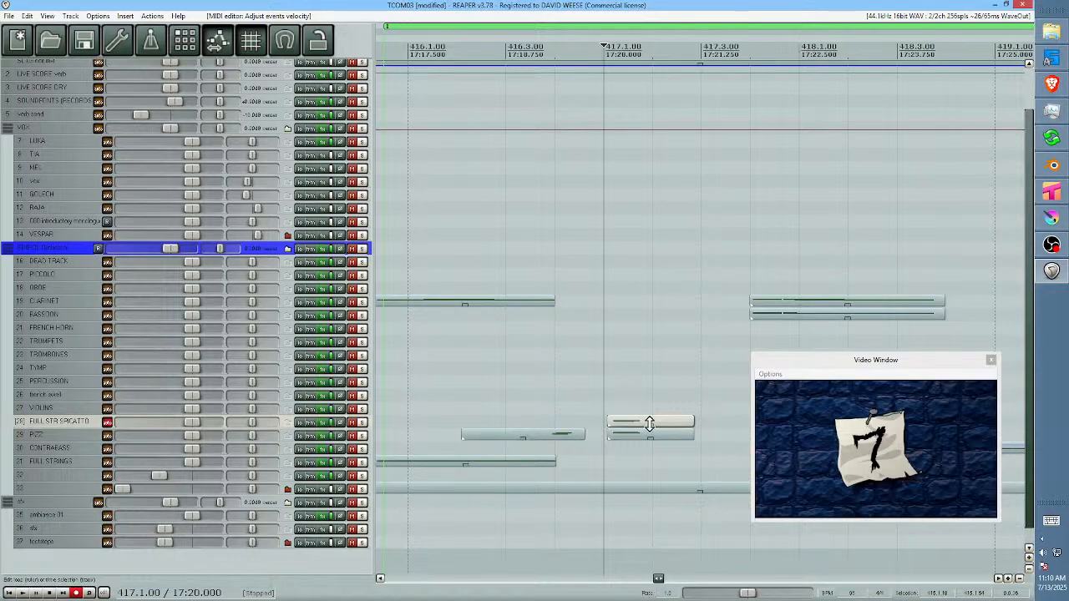
# Trim the empty start of the earlier PIZZ item to just before its notes and play back the passage from 416.2.79.
pyautogui.click(455, 395)
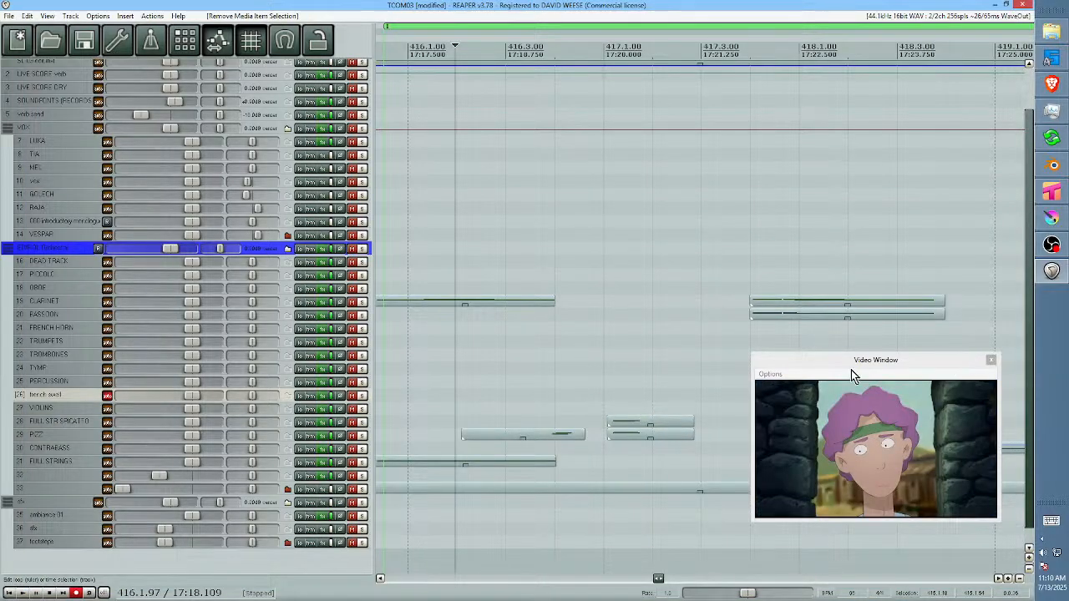
pyautogui.moveTo(462, 435); pyautogui.dragTo(545, 439)
pyautogui.click(495, 434)
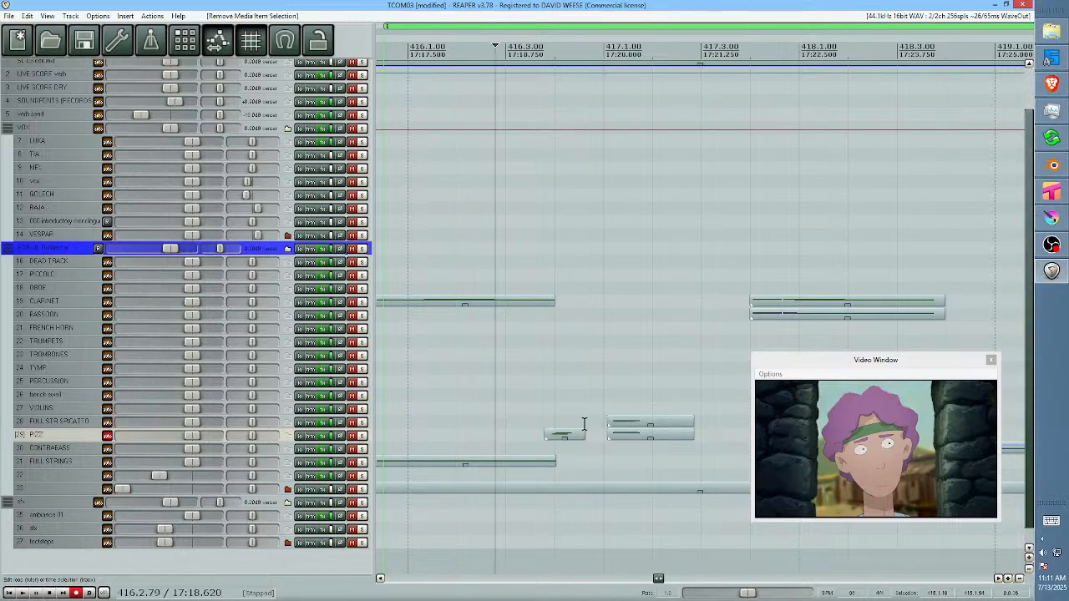
pyautogui.press('space')
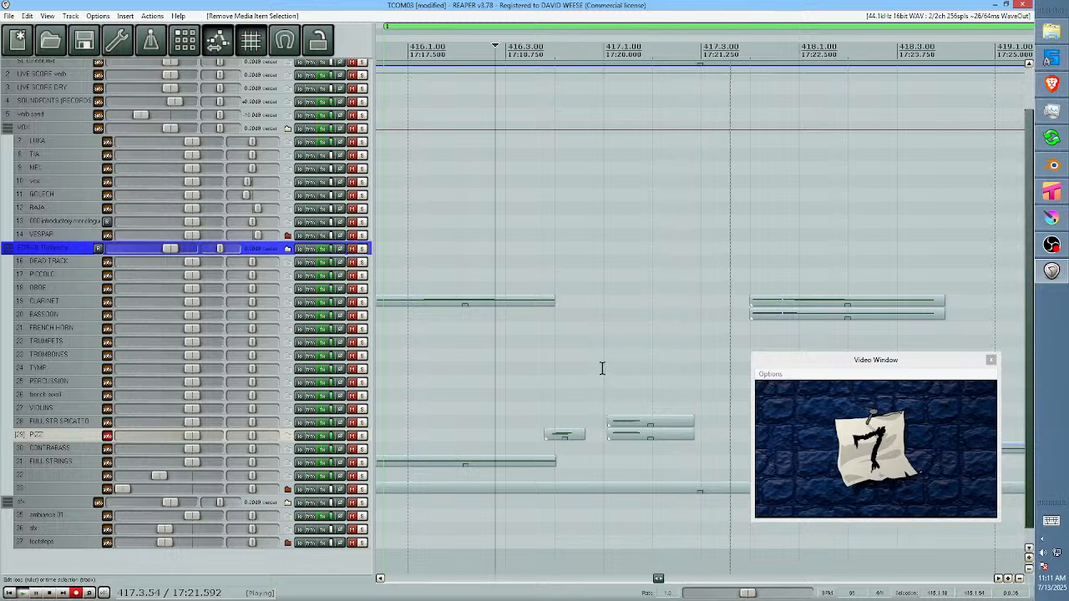
pyautogui.press('space')
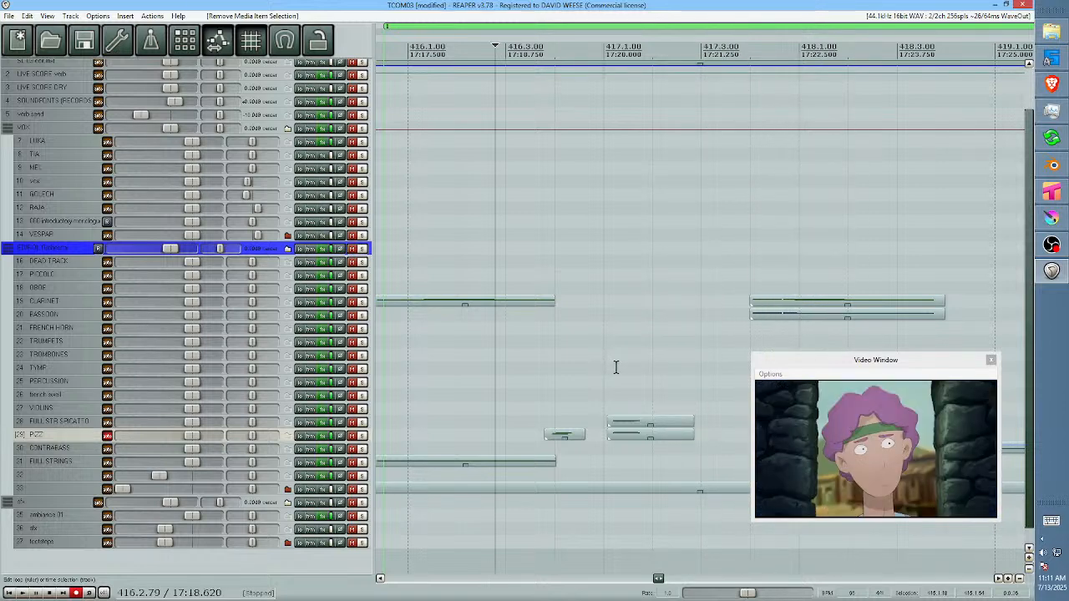
# Lower all three notes of the PIZZ chord at measure 417 by one octave and close the MIDI editor.
pyautogui.doubleClick(614, 436)
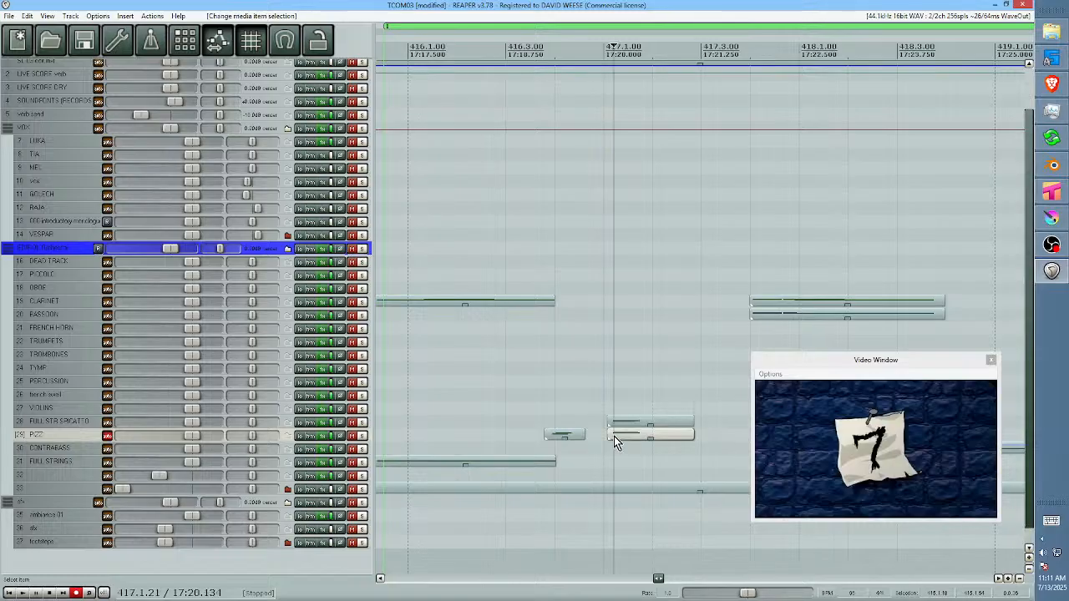
pyautogui.moveTo(753, 234); pyautogui.dragTo(541, 303)
pyautogui.click(683, 241)
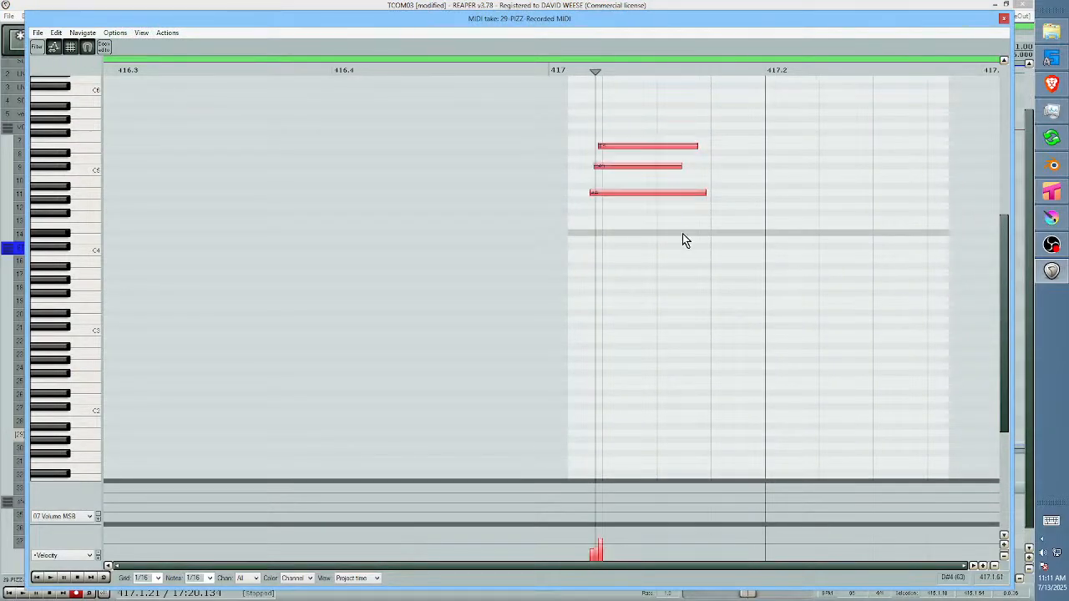
pyautogui.hotkey('ctrl', 'F2')
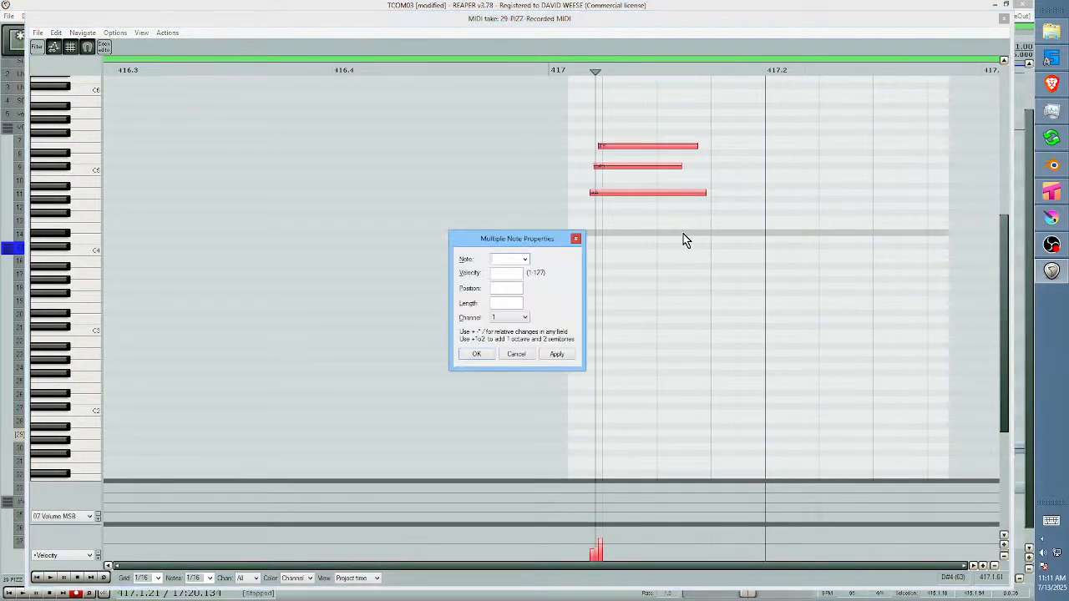
pyautogui.press('Return')
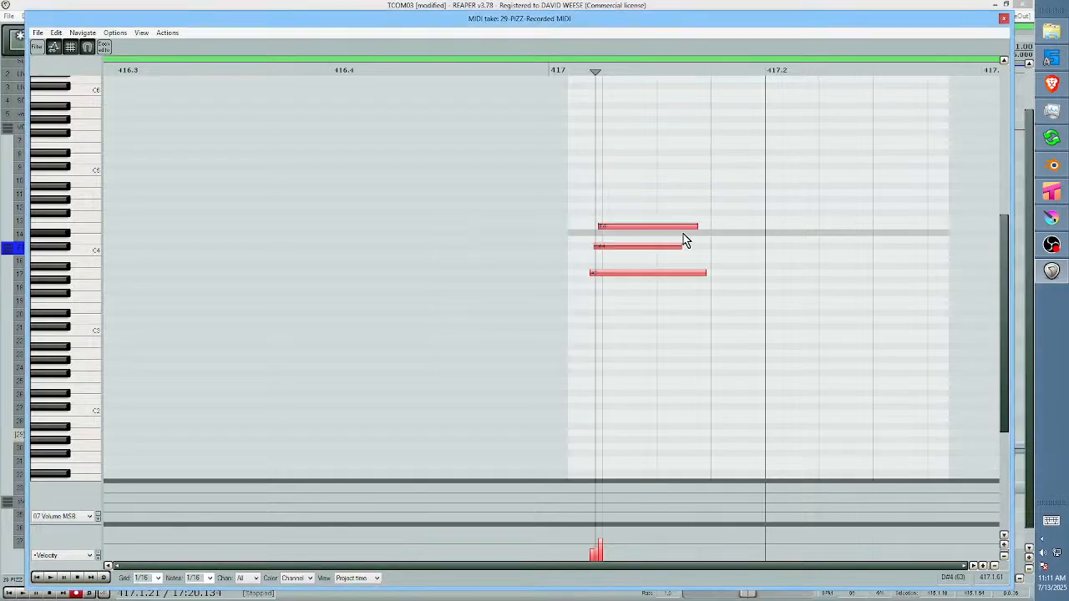
pyautogui.press('Escape')
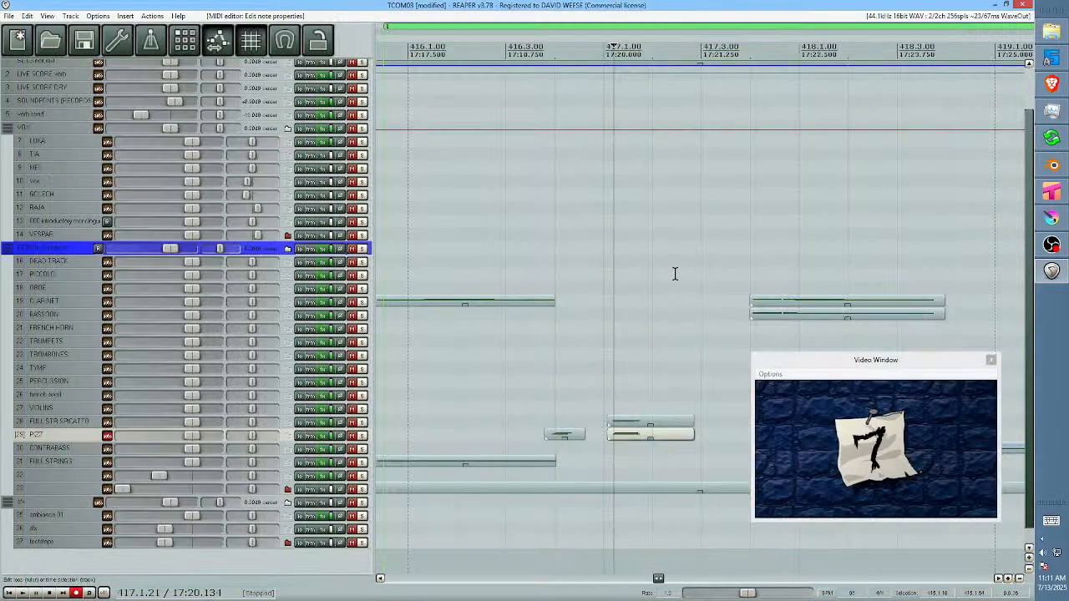
# Reopen the PIZZ chord at measure 417 and raise only its C#4 note an octave to C#5.
pyautogui.doubleClick(648, 437)
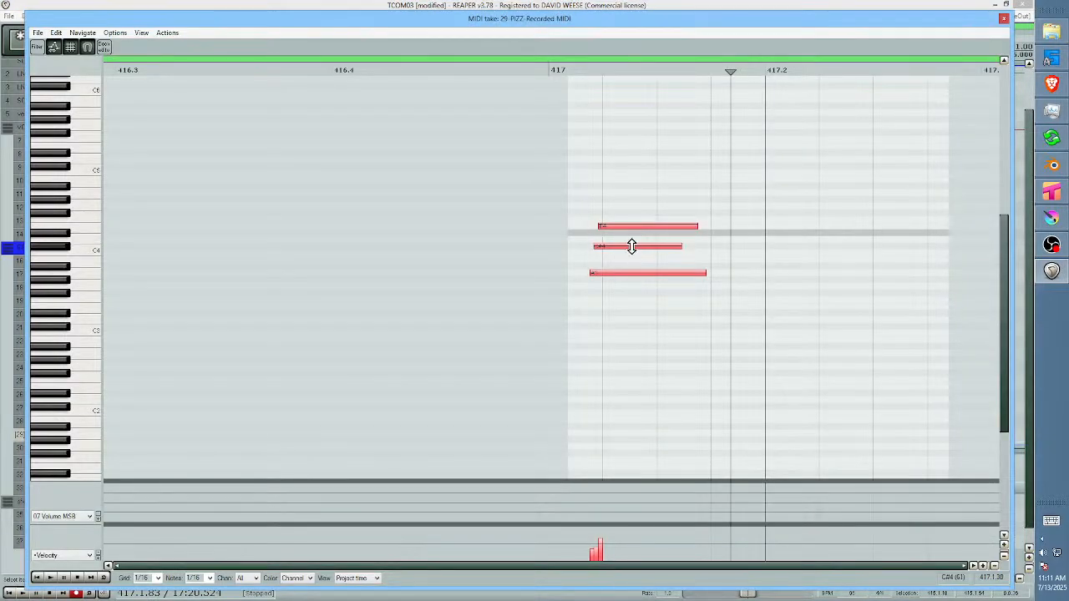
pyautogui.click(631, 247)
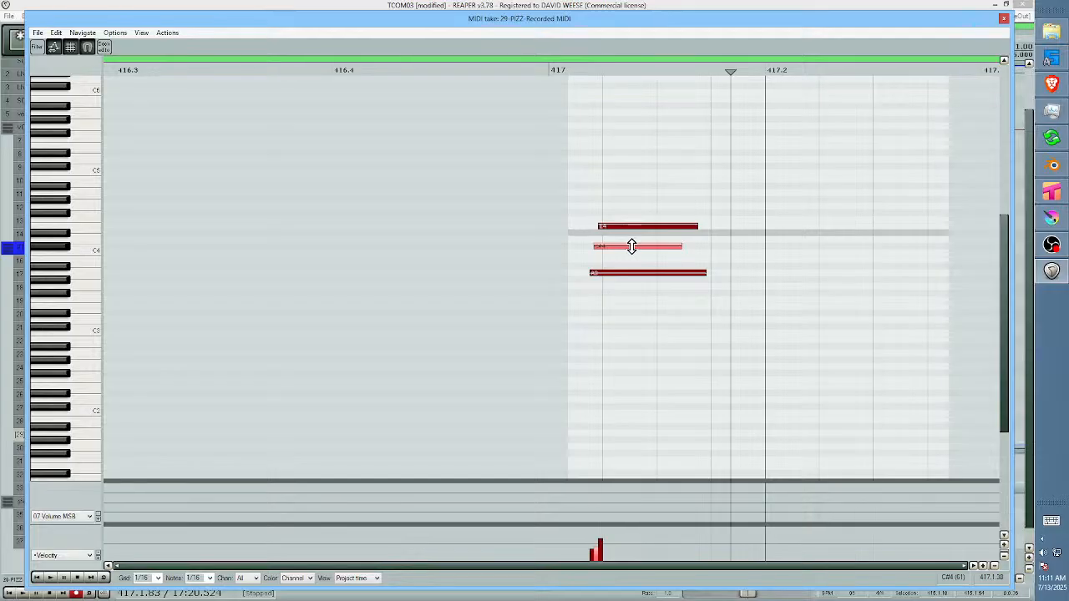
pyautogui.doubleClick(631, 247)
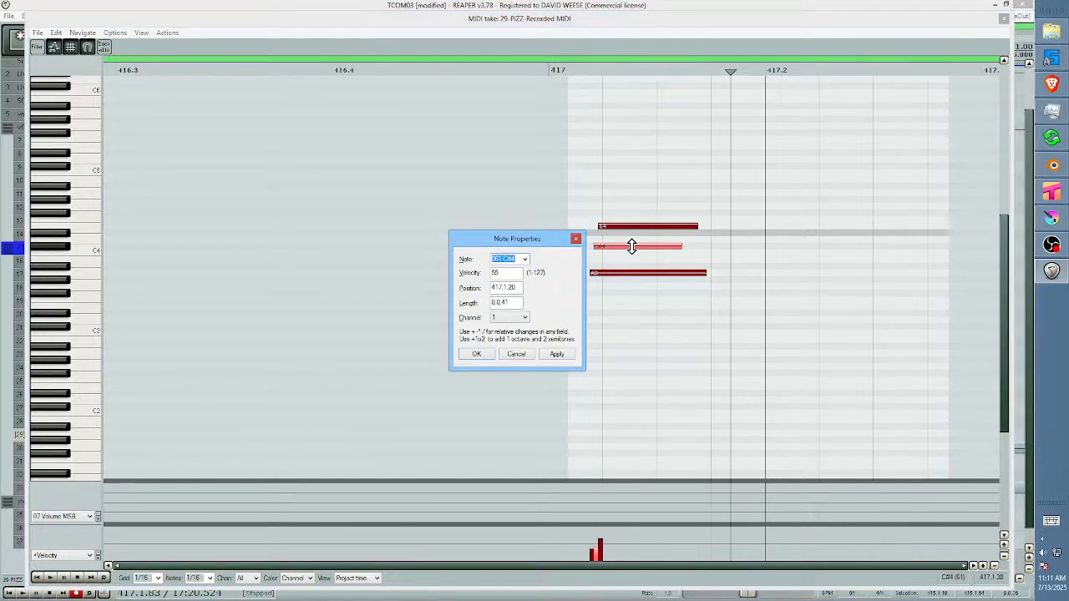
pyautogui.write('+6')
pyautogui.write('12')
pyautogui.press('Return')
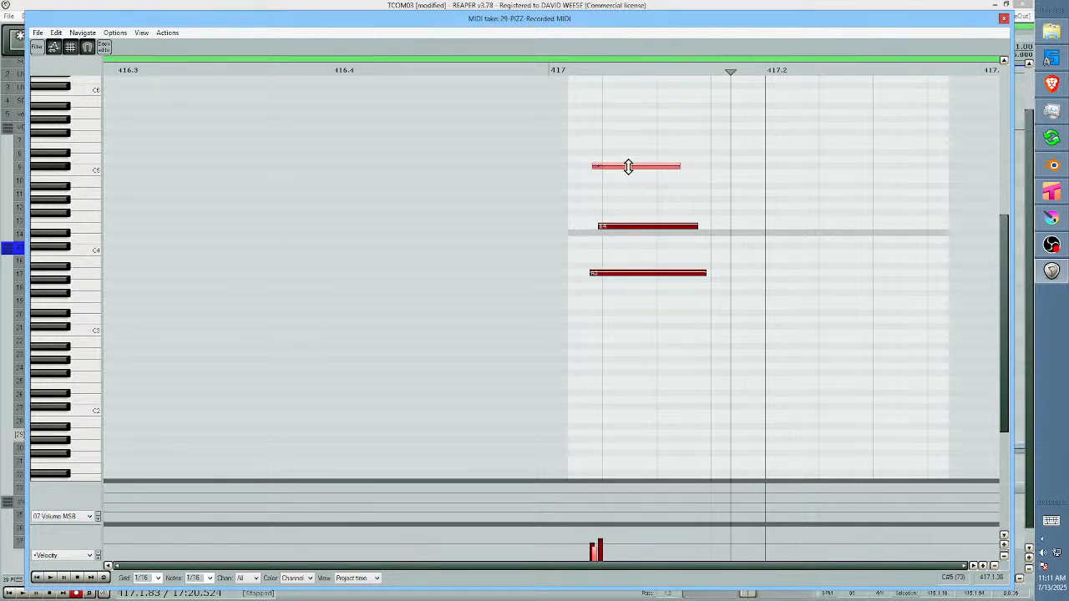
# Audition the E4 note of the revoiced PIZZ chord, close the editor and play back the passage from 416.3.07.
pyautogui.click(629, 226)
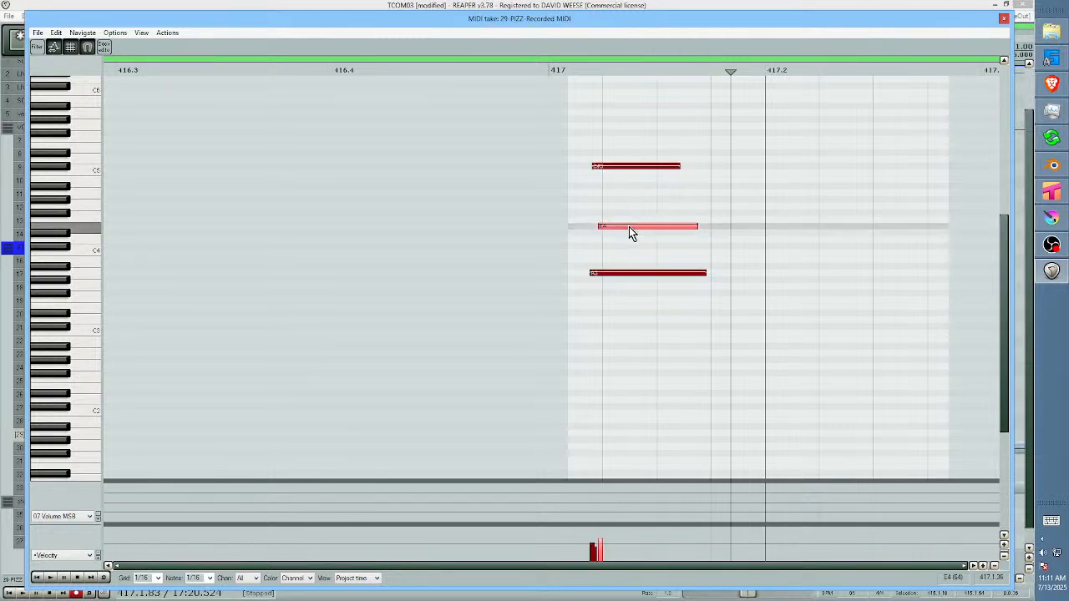
pyautogui.click(496, 226)
pyautogui.press('space')
pyautogui.press('space')
pyautogui.press('Escape')
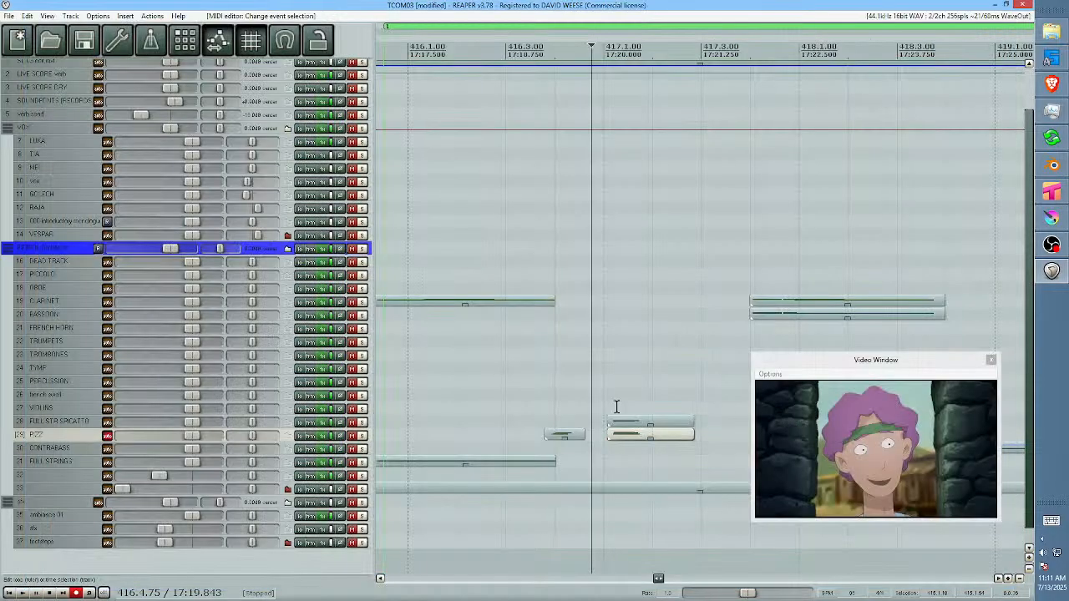
pyautogui.click(508, 399)
pyautogui.press('space')
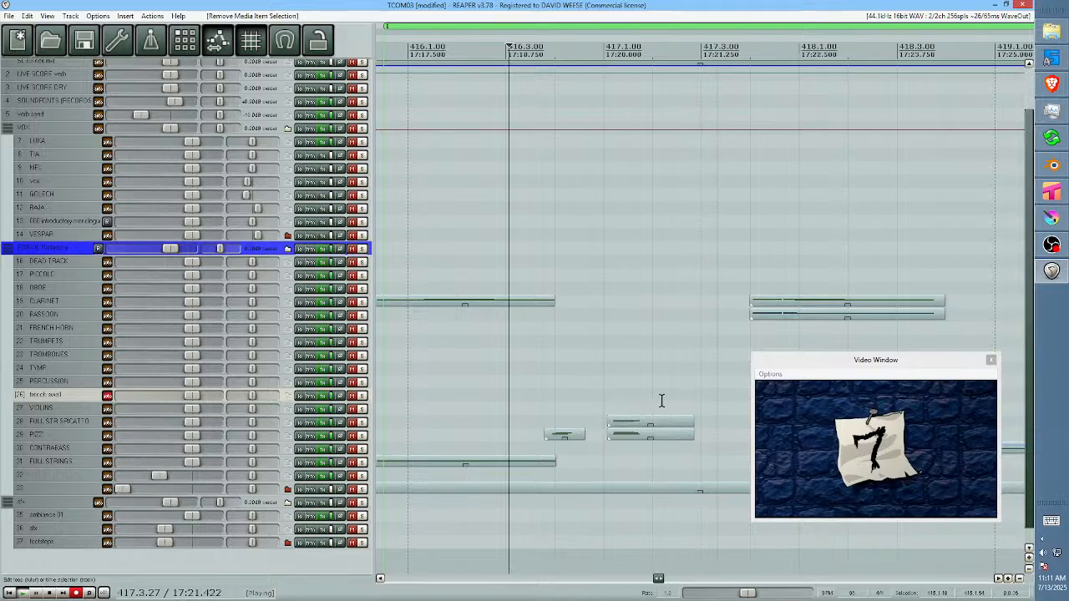
pyautogui.press('space')
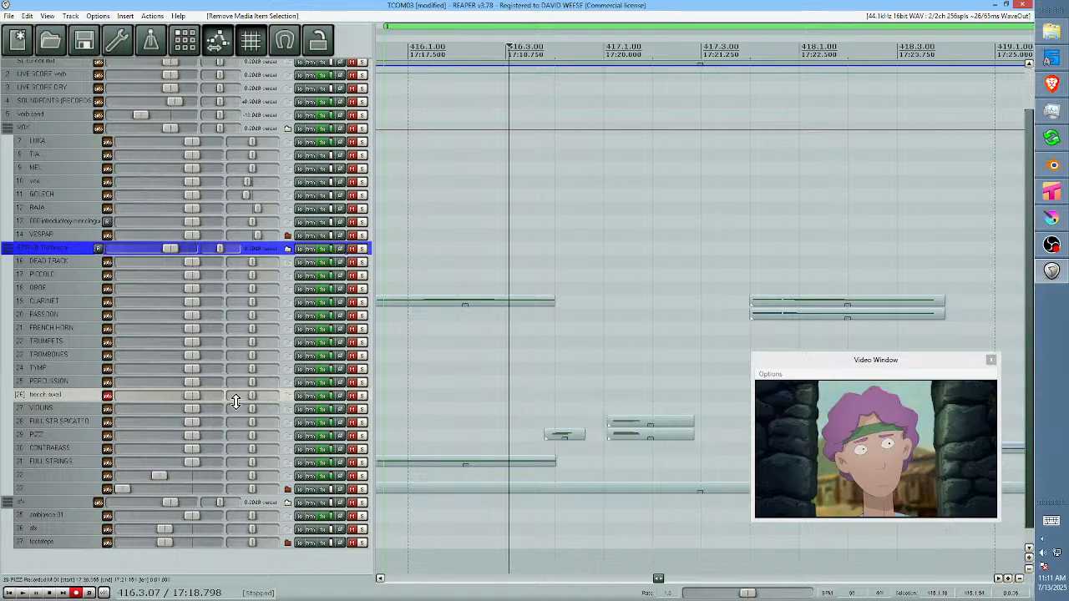
# Select the TROMBONES track and audition the A3 and E4 notes in the PIZZ chord at measure 417.
pyautogui.click(69, 357)
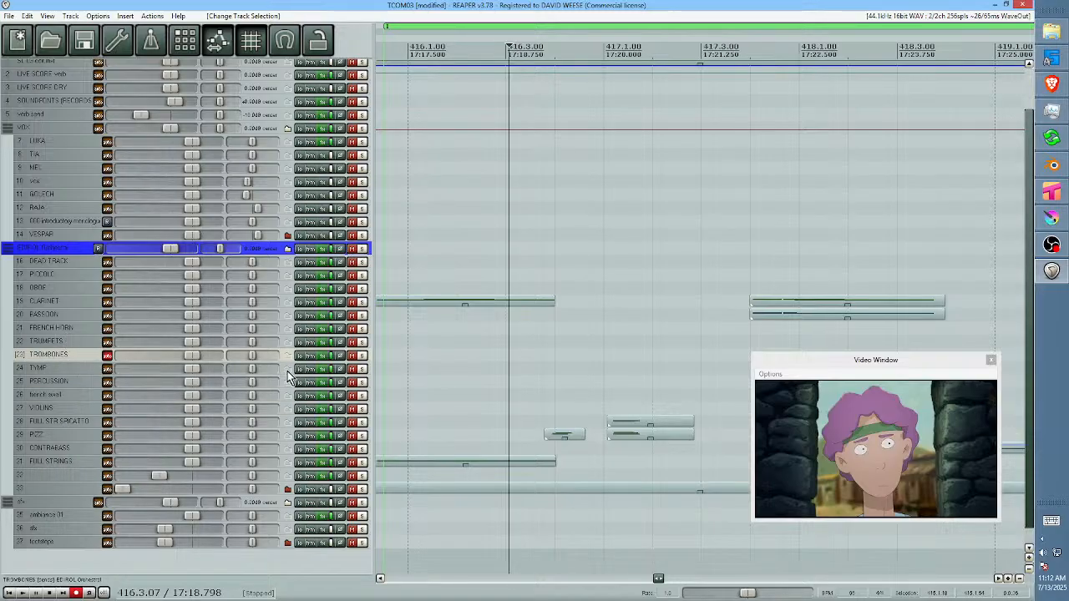
pyautogui.doubleClick(623, 433)
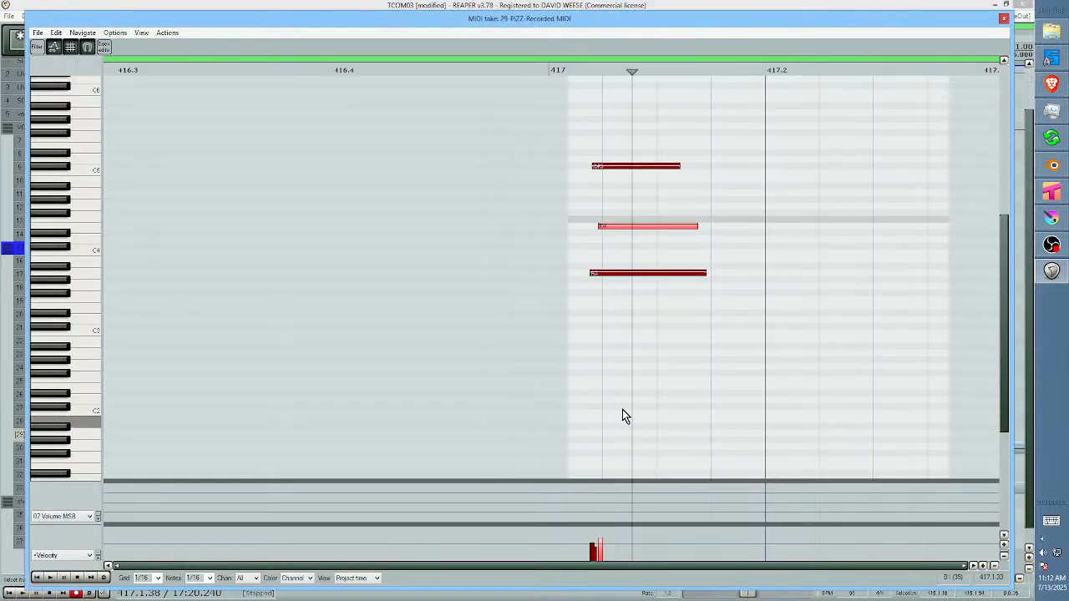
pyautogui.click(641, 274)
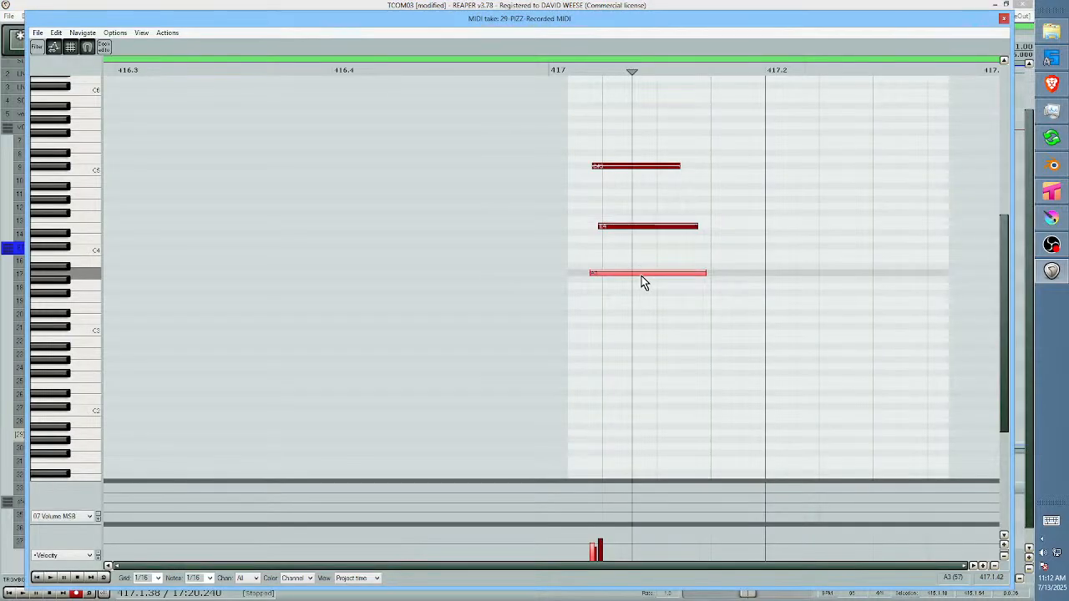
pyautogui.click(630, 227)
pyautogui.press('Escape')
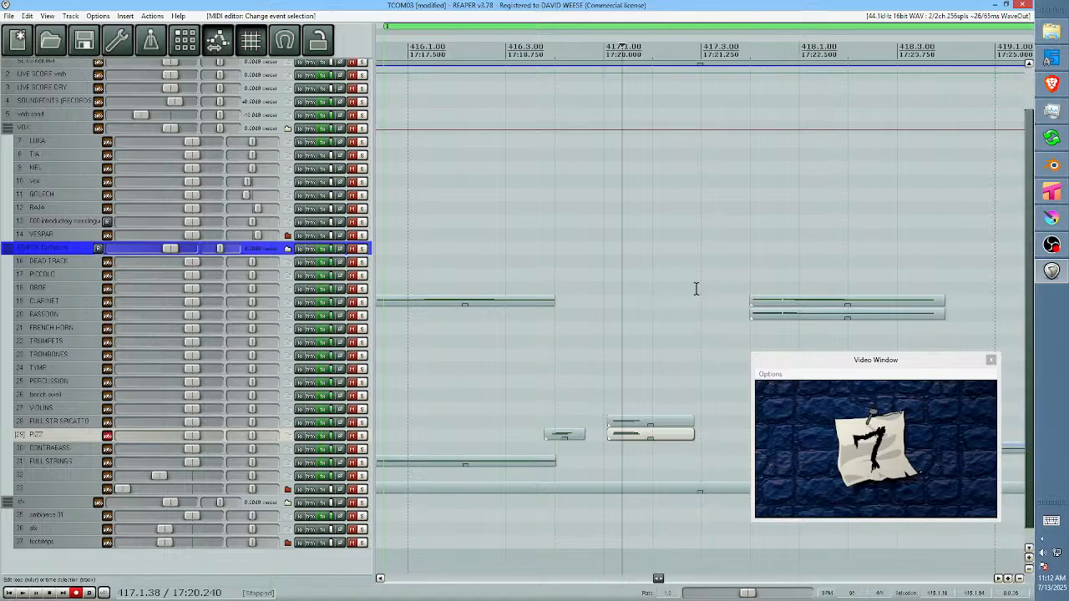
# Copy the PIZZ chord item at measure 417 to the TROMBONES track and lower all notes of the copy one octave.
pyautogui.click(636, 435)
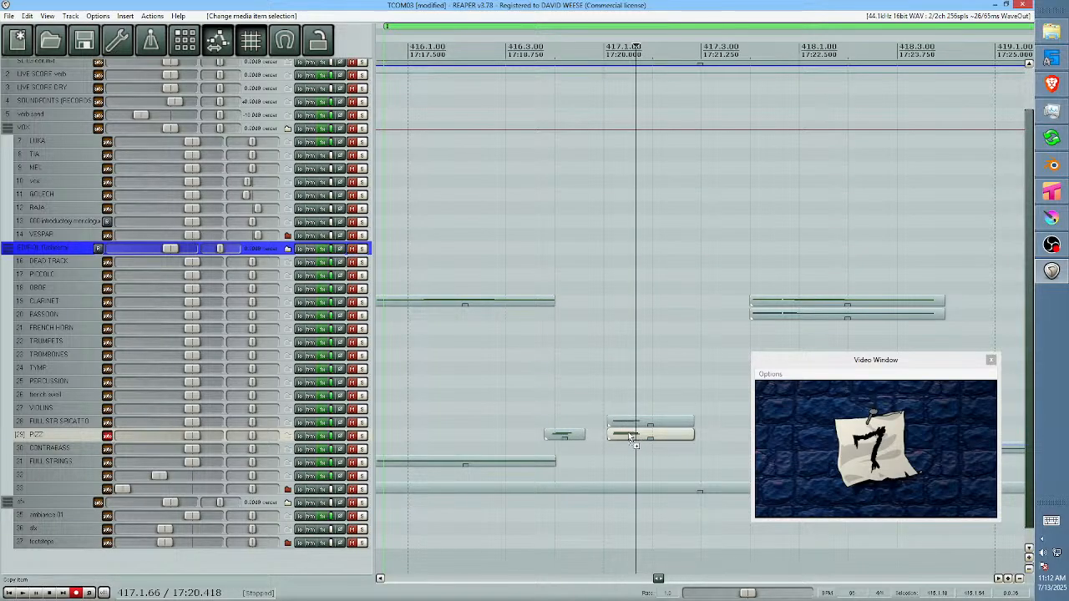
pyautogui.moveTo(630, 435); pyautogui.dragTo(615, 358)
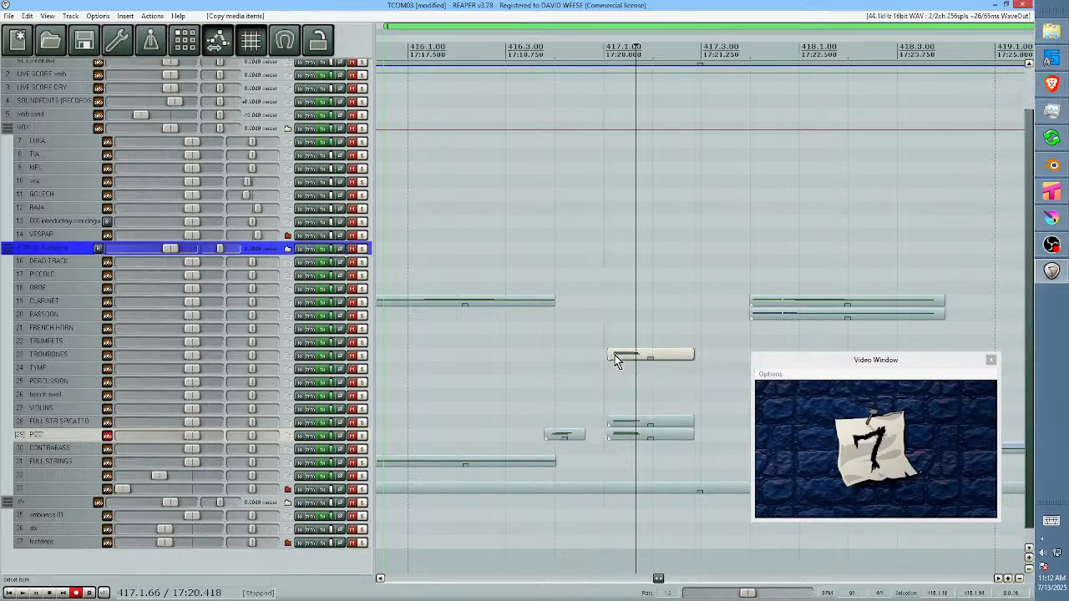
pyautogui.doubleClick(615, 357)
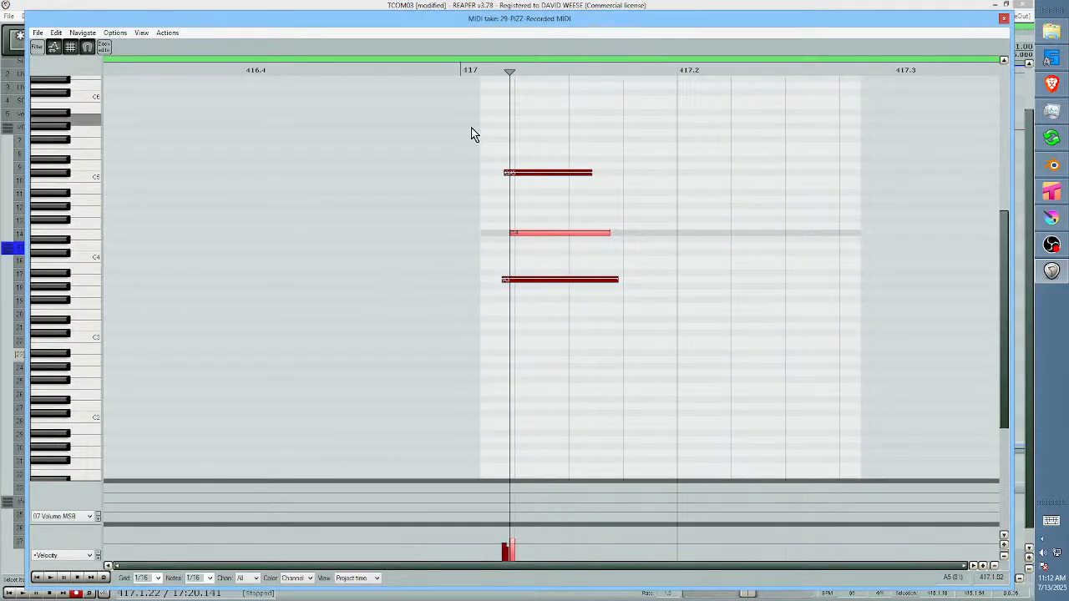
pyautogui.click(684, 388)
pyautogui.scroll(-2, 685, 394)
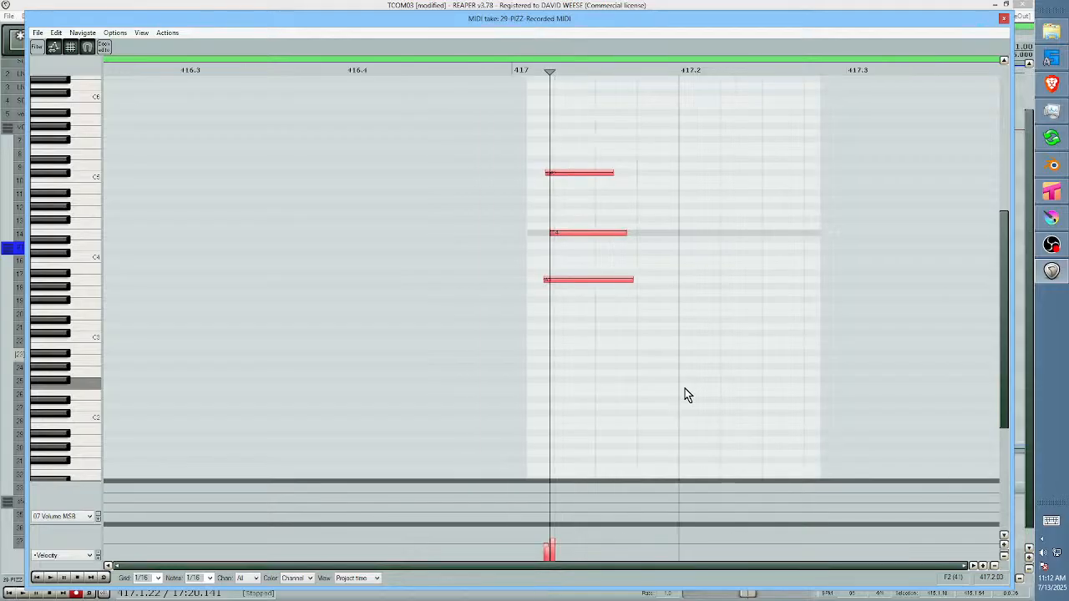
pyautogui.hotkey('ctrl', 'F2')
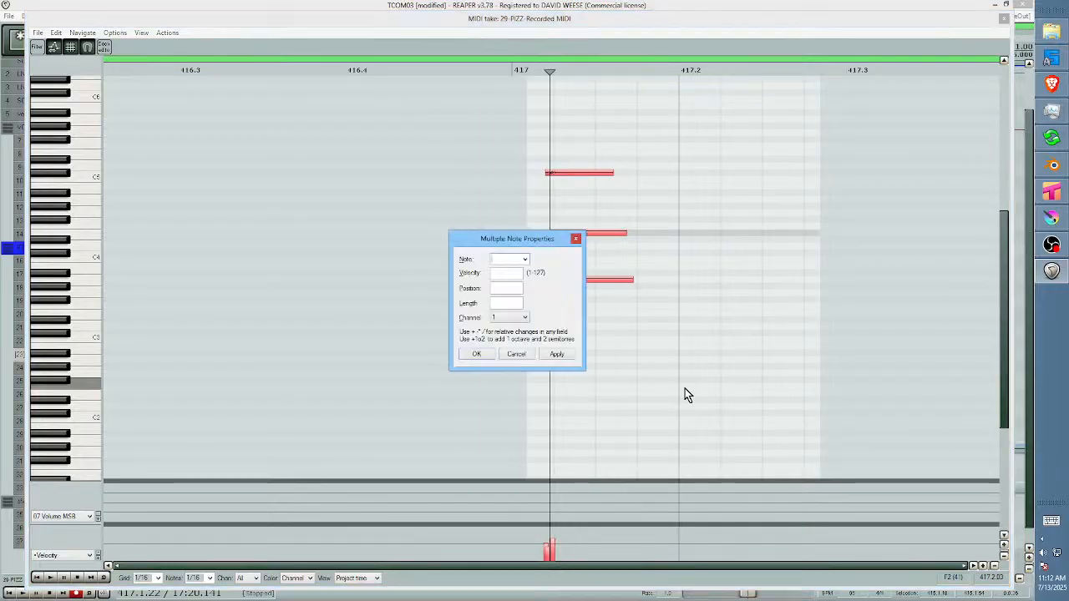
pyautogui.write('+')
pyautogui.write('12')
pyautogui.press('Return')
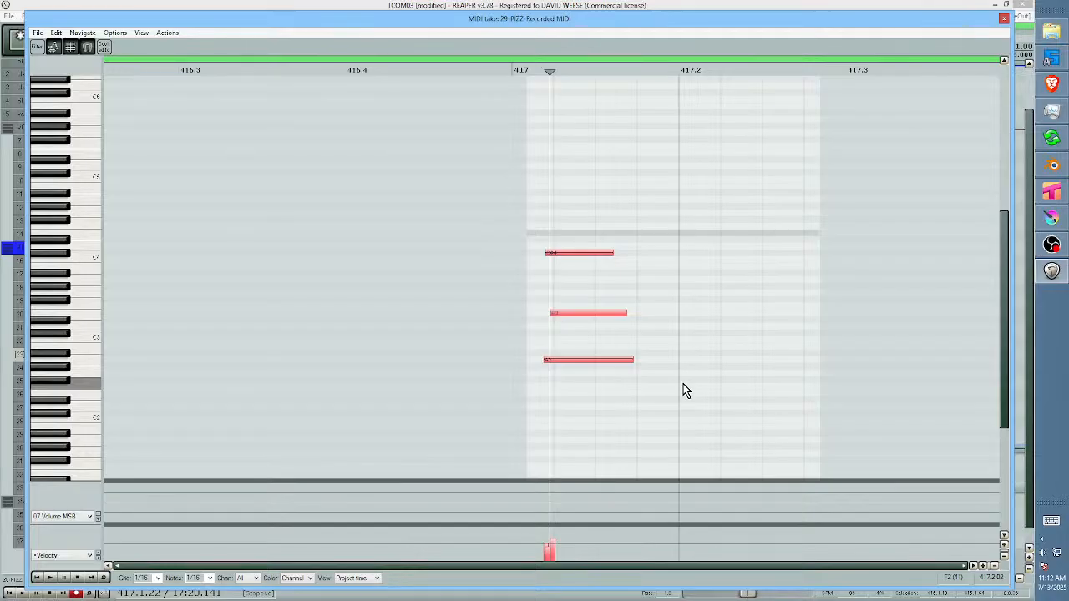
# Audition the TROMBONES chord's A2 and E3 notes and lower the E3 an octave to E2.
pyautogui.click(583, 362)
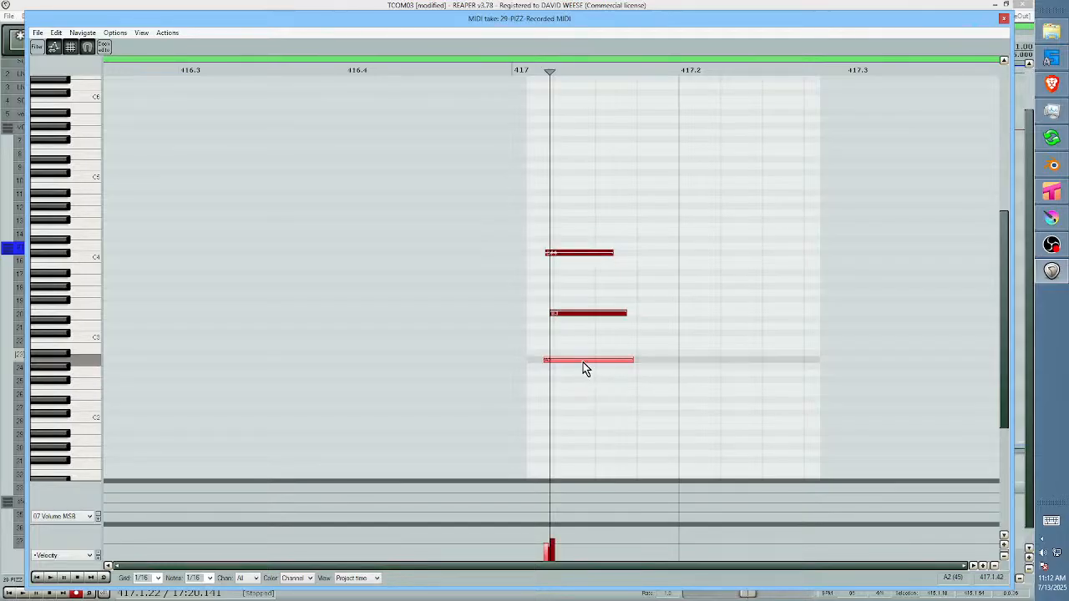
pyautogui.click(579, 314)
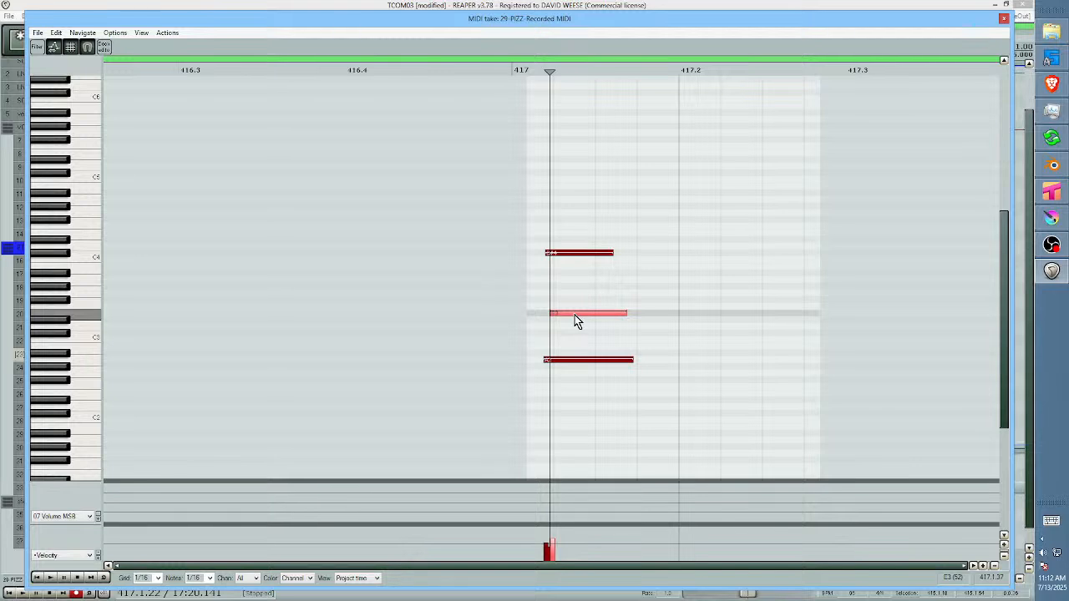
pyautogui.doubleClick(575, 315)
pyautogui.write('-1o')
pyautogui.press('Return')
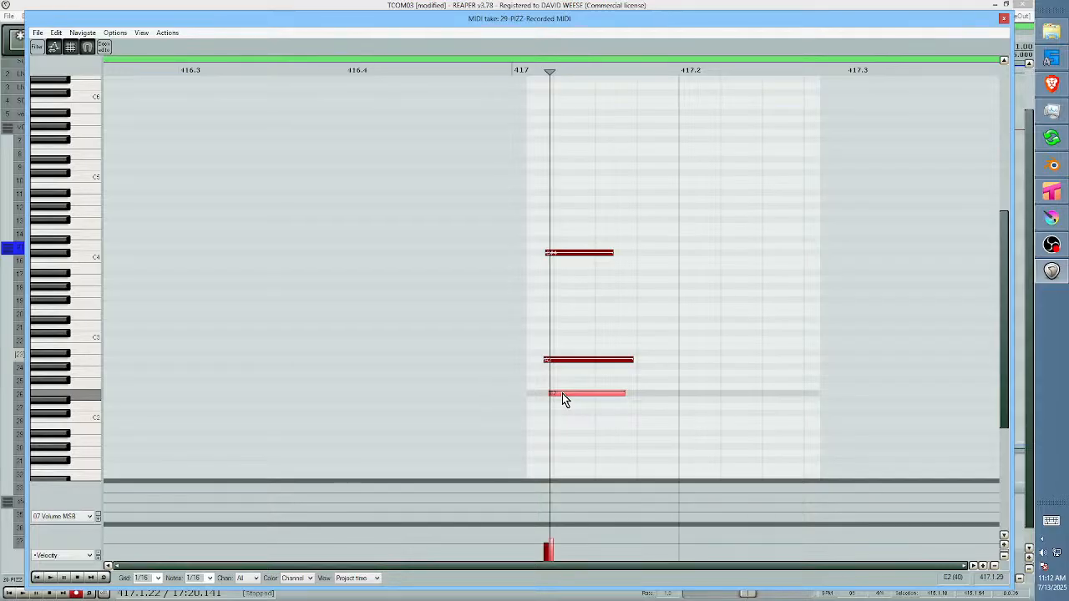
# Move the lowest note of the TROMBONES chord down below E2 and close the MIDI editor.
pyautogui.moveTo(563, 393); pyautogui.dragTo(567, 400)
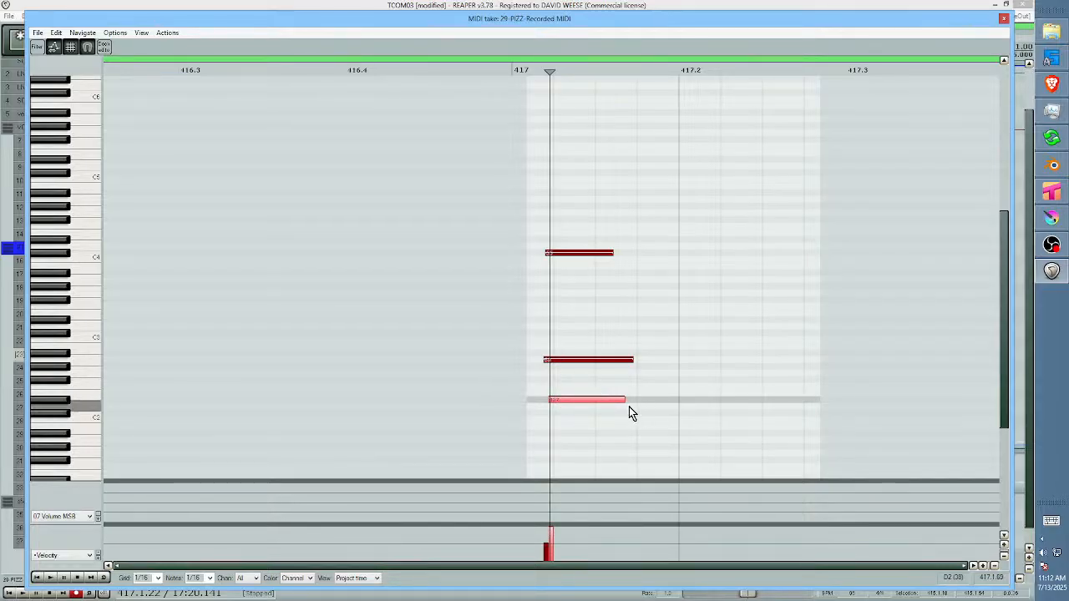
pyautogui.moveTo(623, 400); pyautogui.dragTo(567, 409)
pyautogui.doubleClick(565, 253)
pyautogui.press('Escape')
# Play back the passage from 416.4.39 and again from 416.3.61 to check the trombone chord against the video.
pyautogui.click(573, 389)
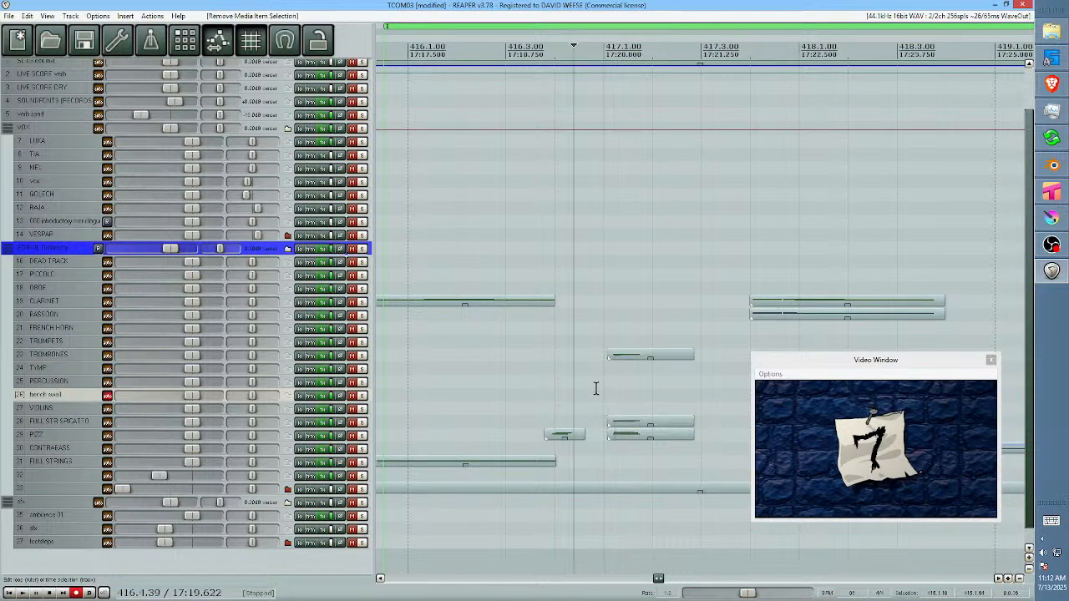
pyautogui.press('space')
pyautogui.press('space')
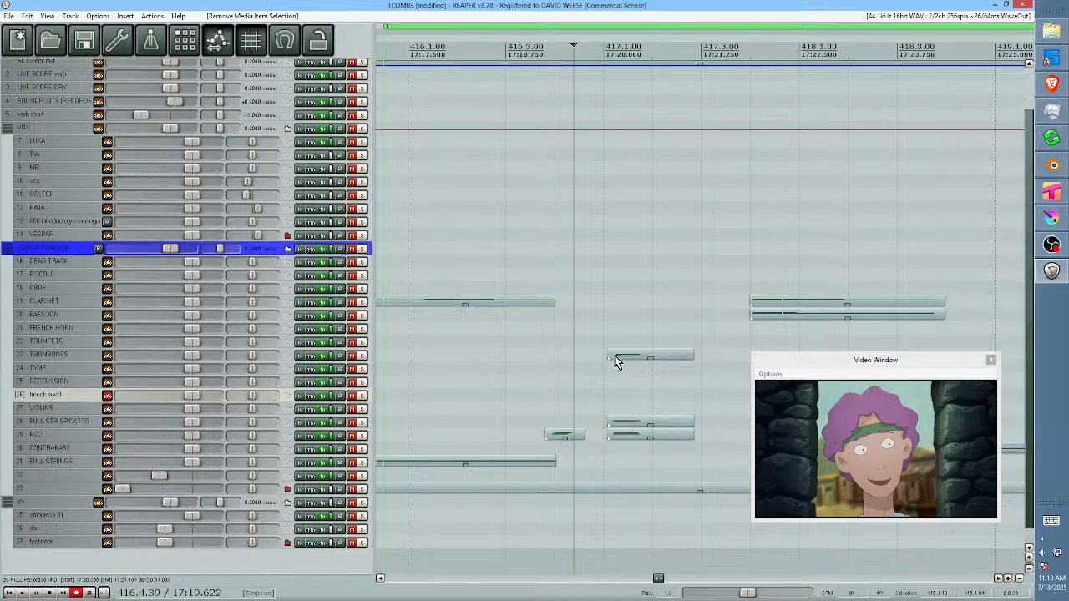
pyautogui.click(537, 368)
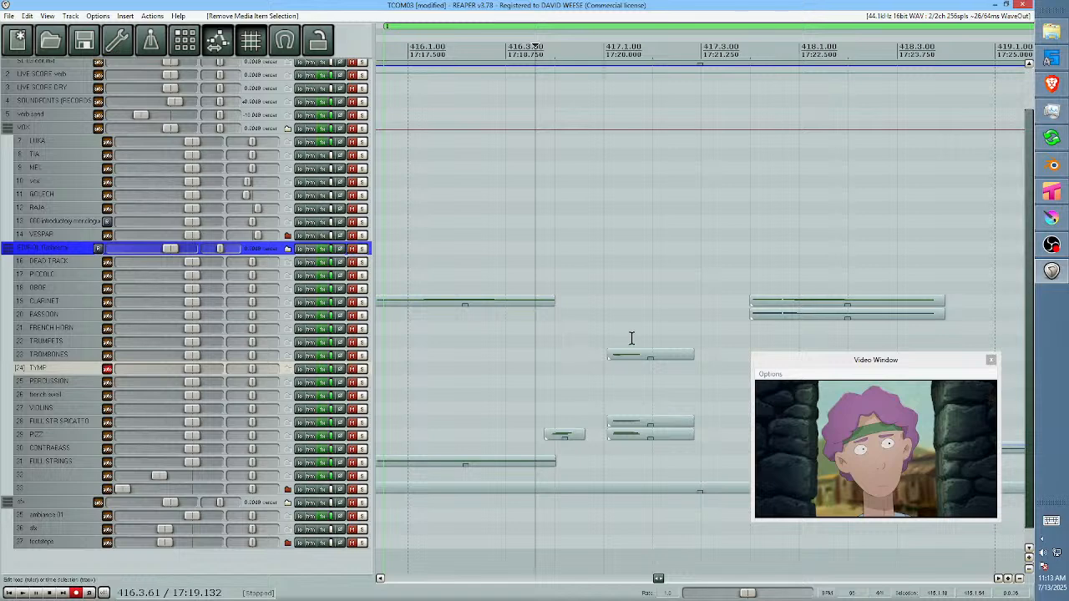
pyautogui.scroll(-3, 671, 306)
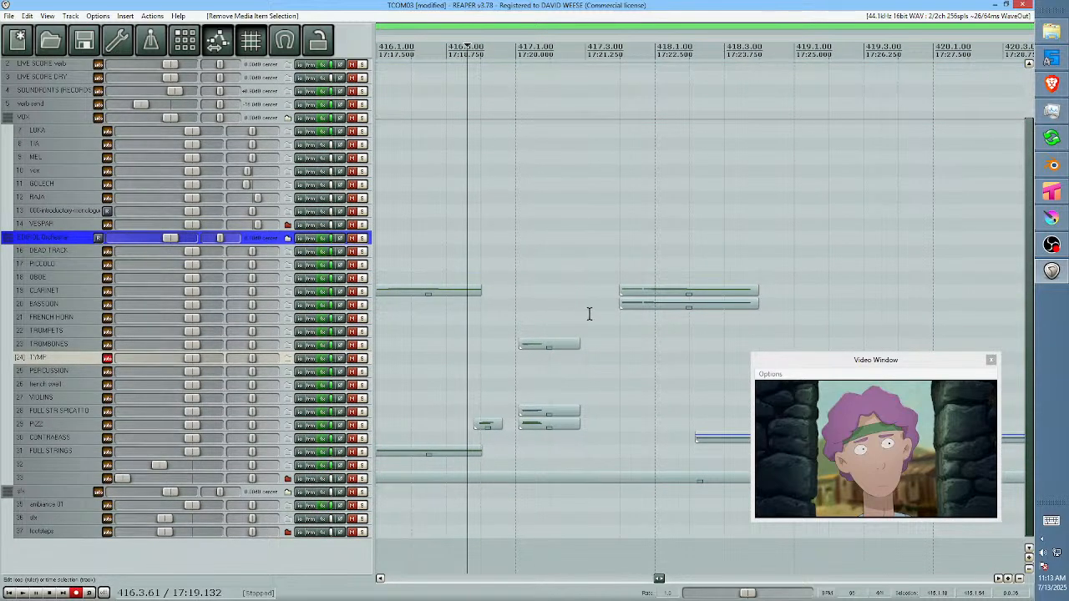
pyautogui.press('space')
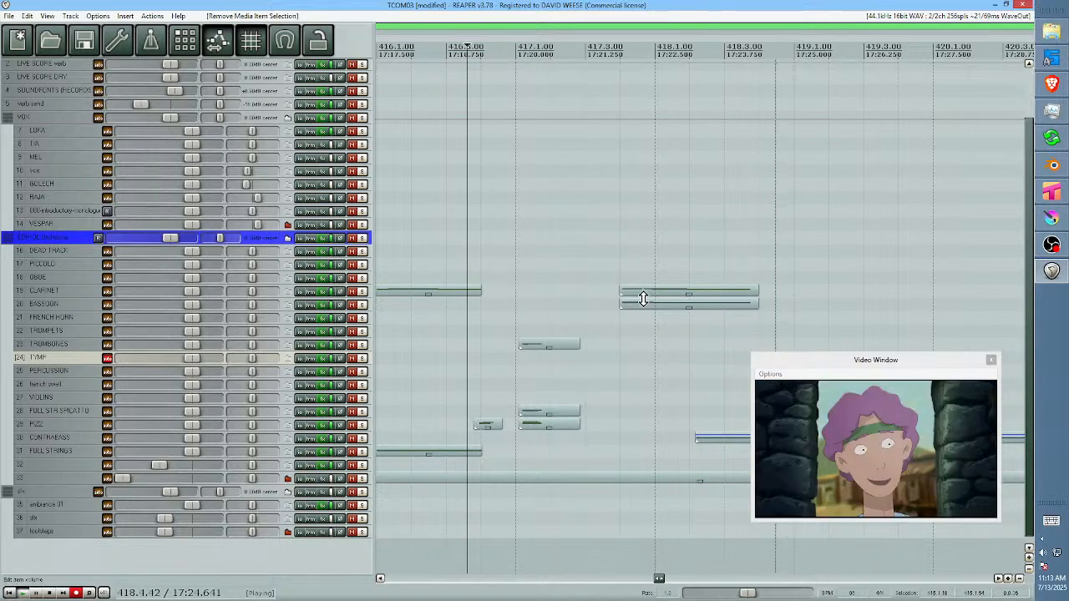
pyautogui.press('space')
# Select the VIOLINS track, mark a short time range around 419.1.00 and play the video from its start.
pyautogui.moveTo(680, 353); pyautogui.dragTo(443, 326)
pyautogui.scroll(-3, 560, 361)
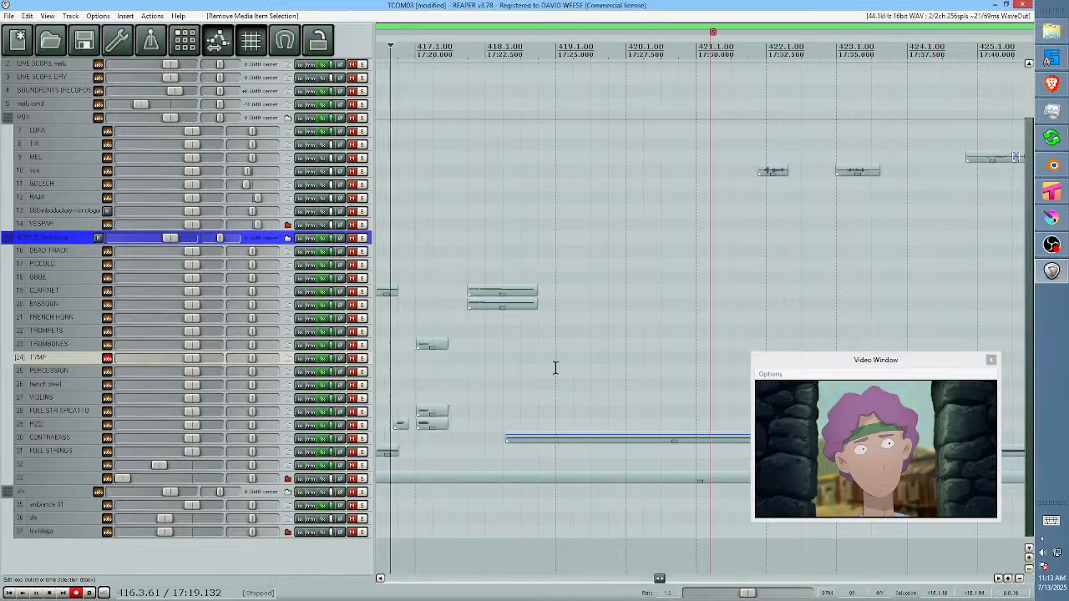
pyautogui.click(570, 402)
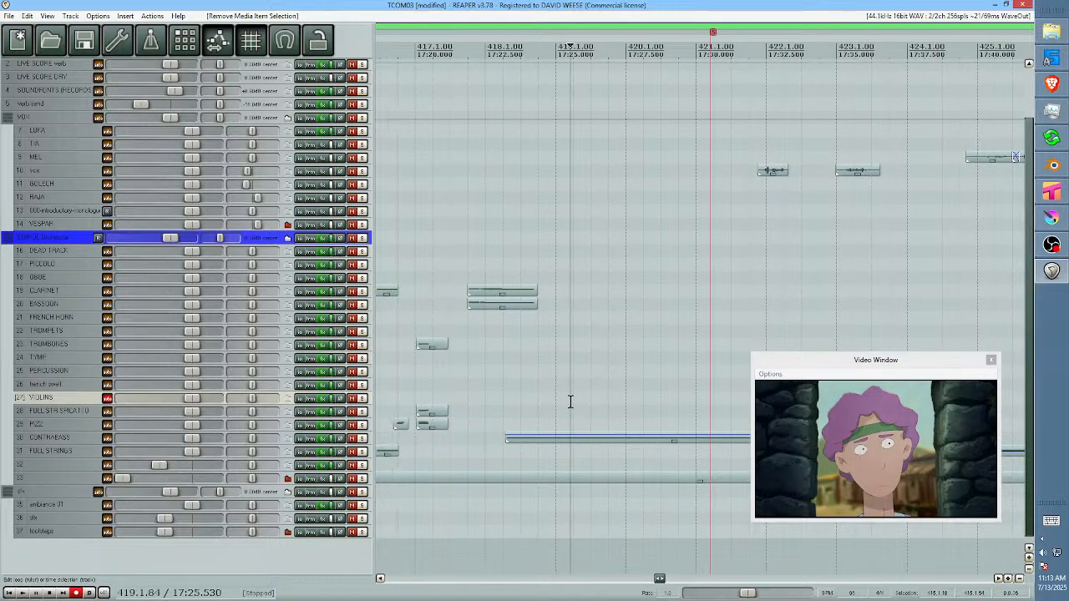
pyautogui.moveTo(570, 401); pyautogui.dragTo(544, 398)
pyautogui.press('space')
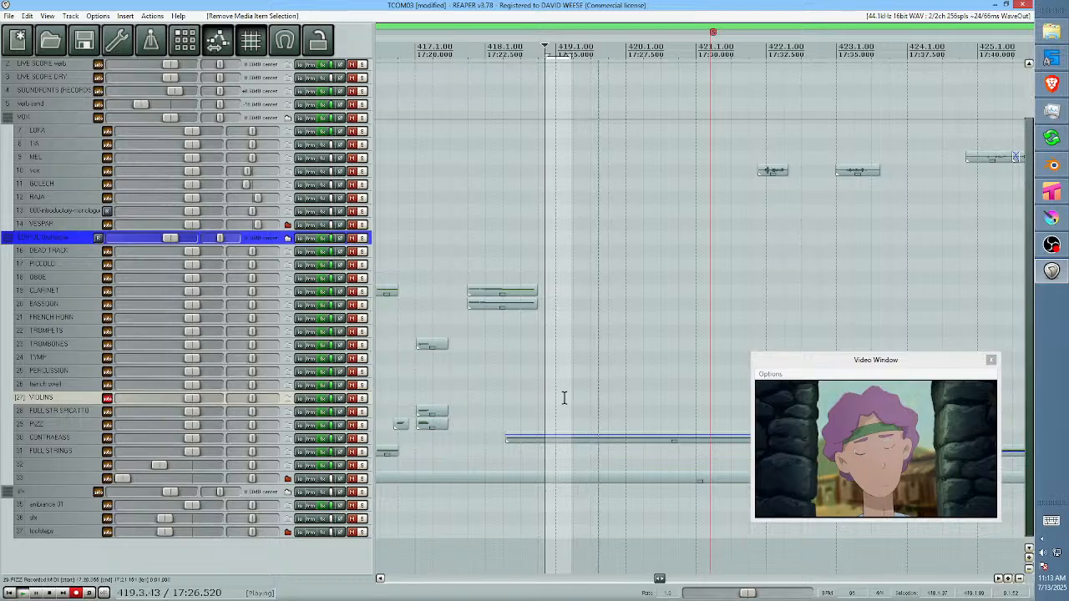
# Split the long CONTRABASS item at the shot change near 418.4.96 and trim the second part to start at the red marker just after 421.1.00.
pyautogui.press('space')
pyautogui.press('pageup')
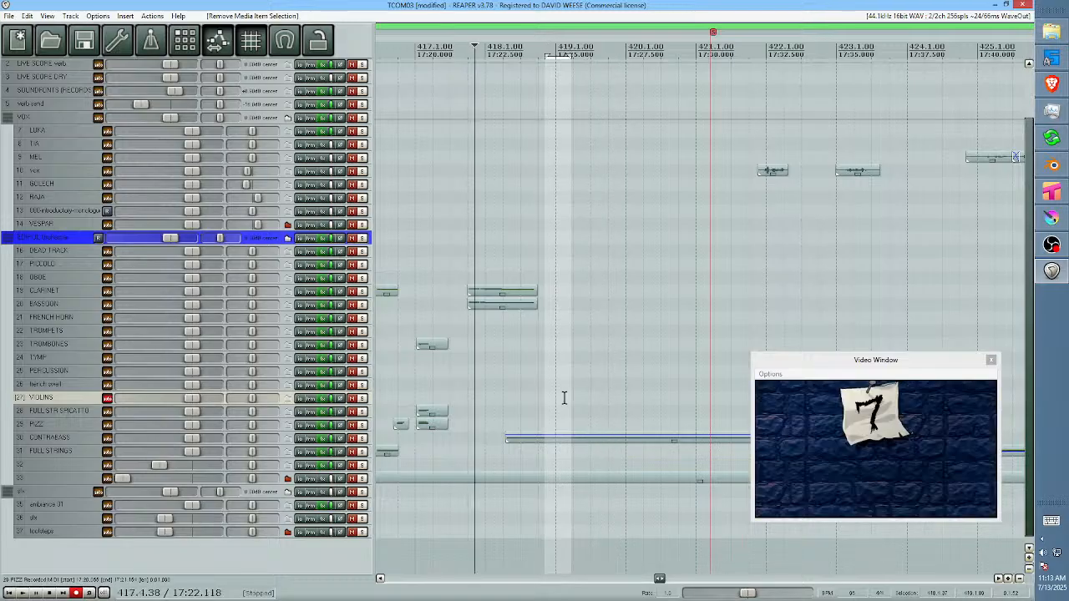
pyautogui.press('space')
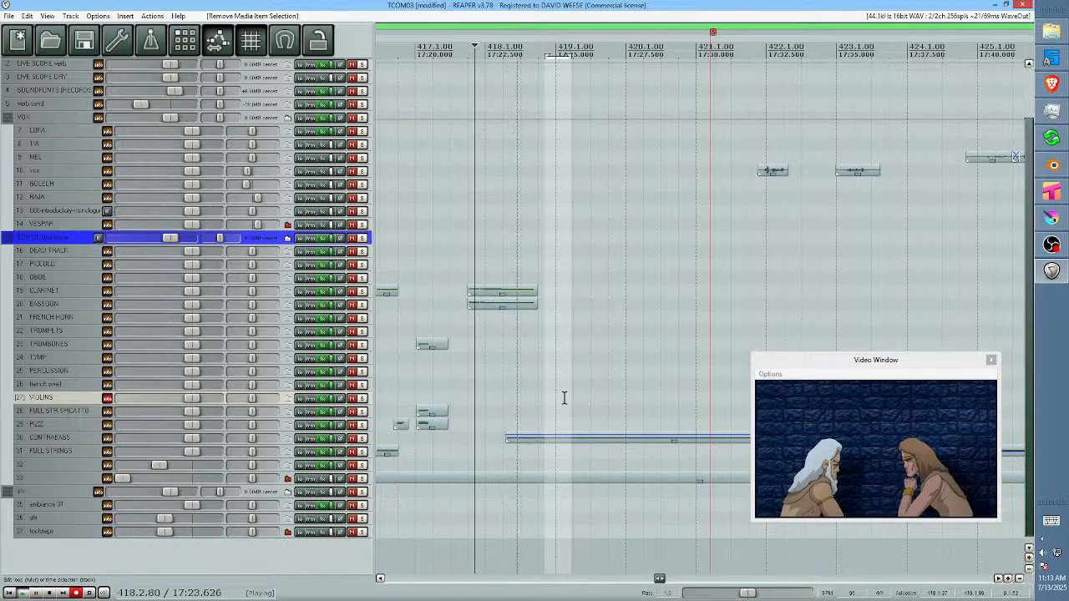
pyautogui.hotkey('ctrl', 'space')
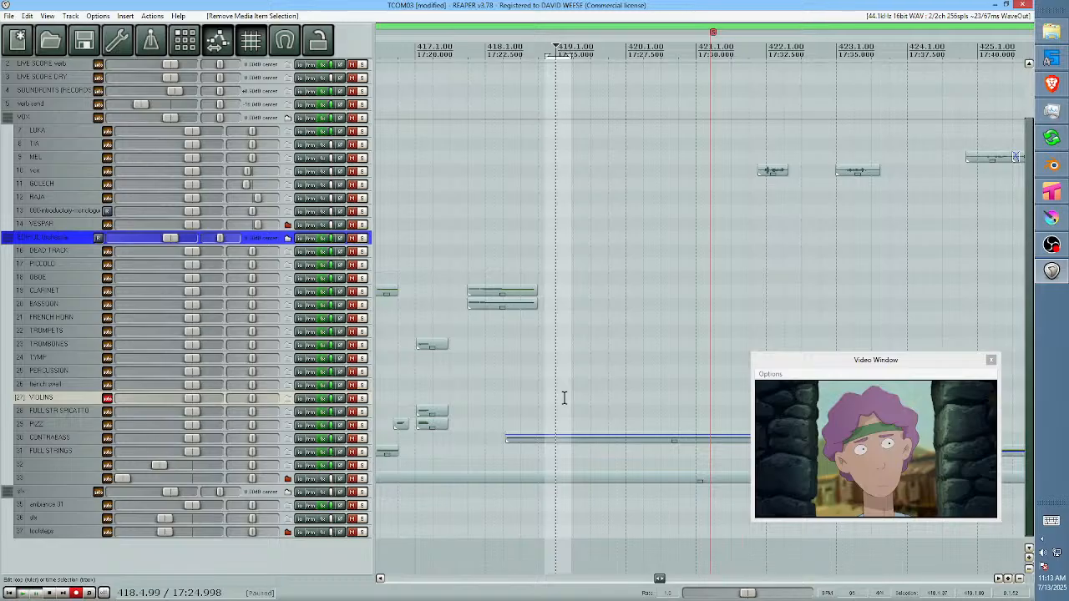
pyautogui.click(558, 440)
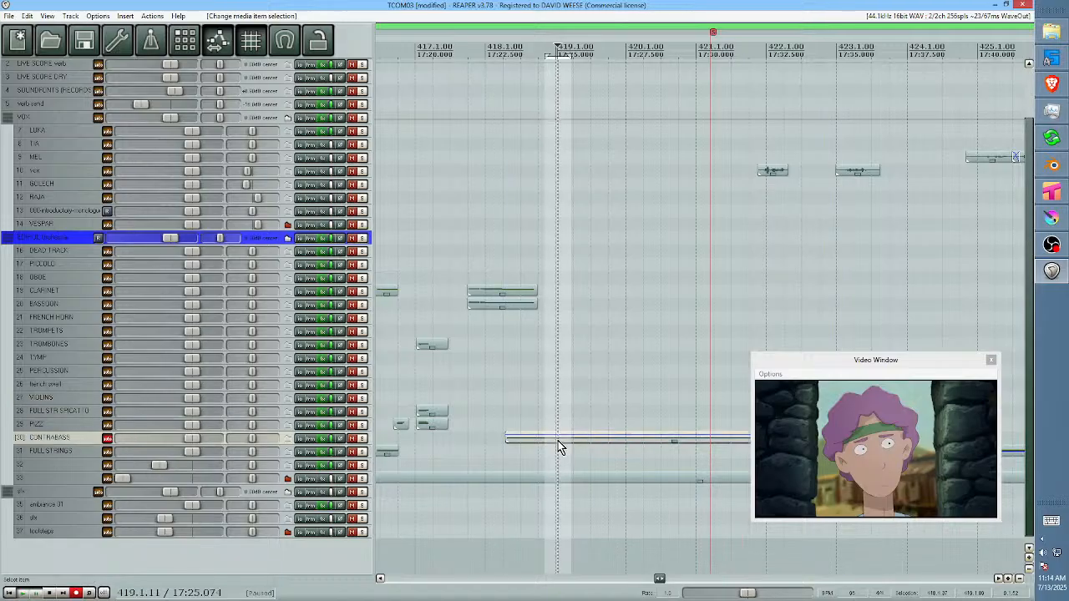
pyautogui.click(556, 441)
pyautogui.press('s')
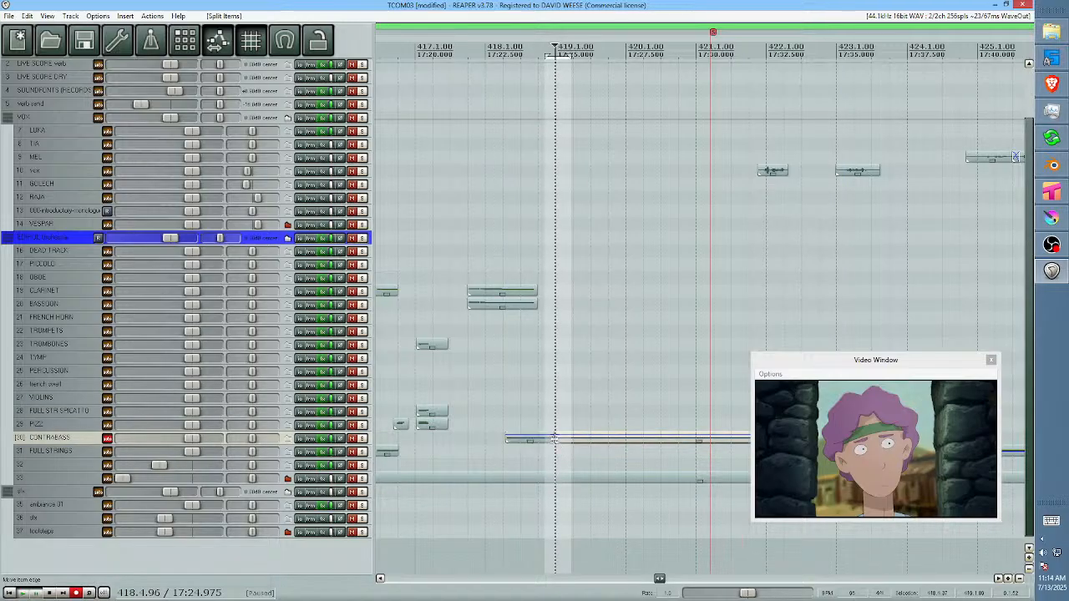
pyautogui.moveTo(556, 441); pyautogui.dragTo(713, 439)
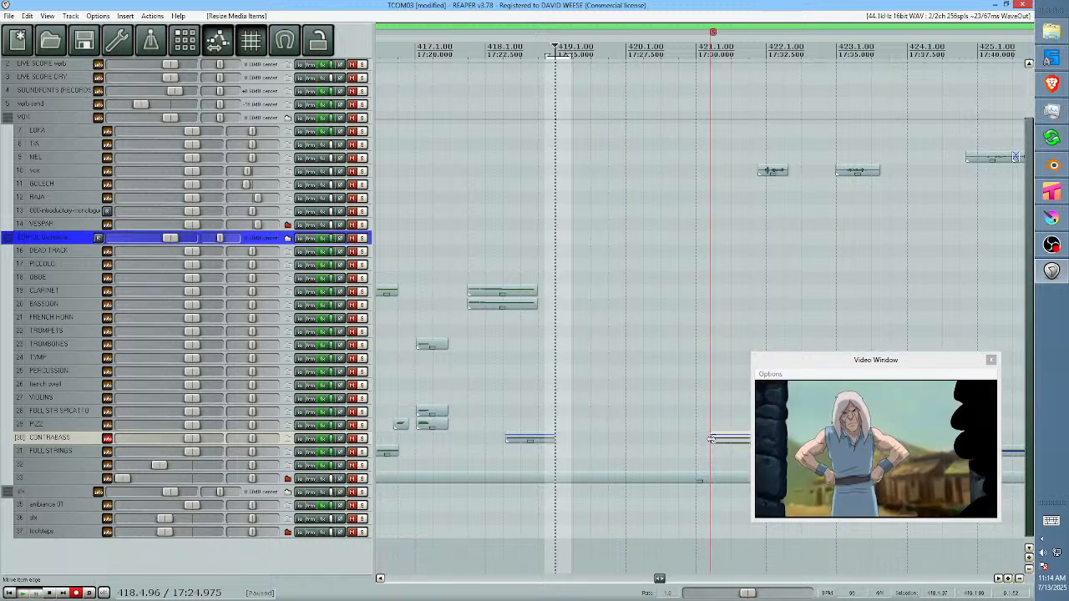
# Play back from the trimmed CONTRABASS item's start, and again from 418.1.28, to check the gap against the video.
pyautogui.click(714, 456)
pyautogui.press('space')
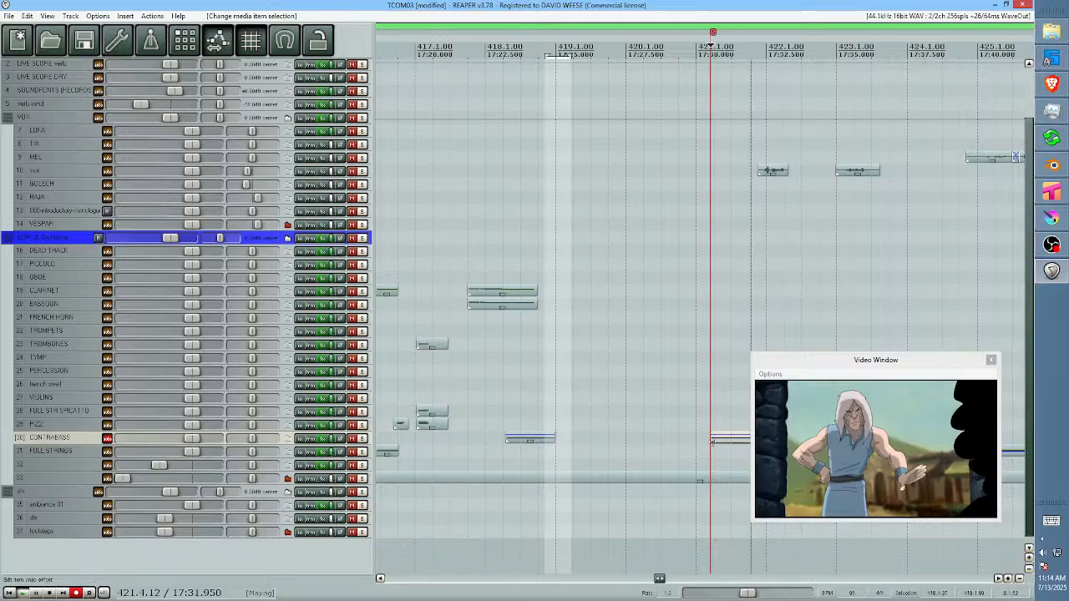
pyautogui.click(493, 423)
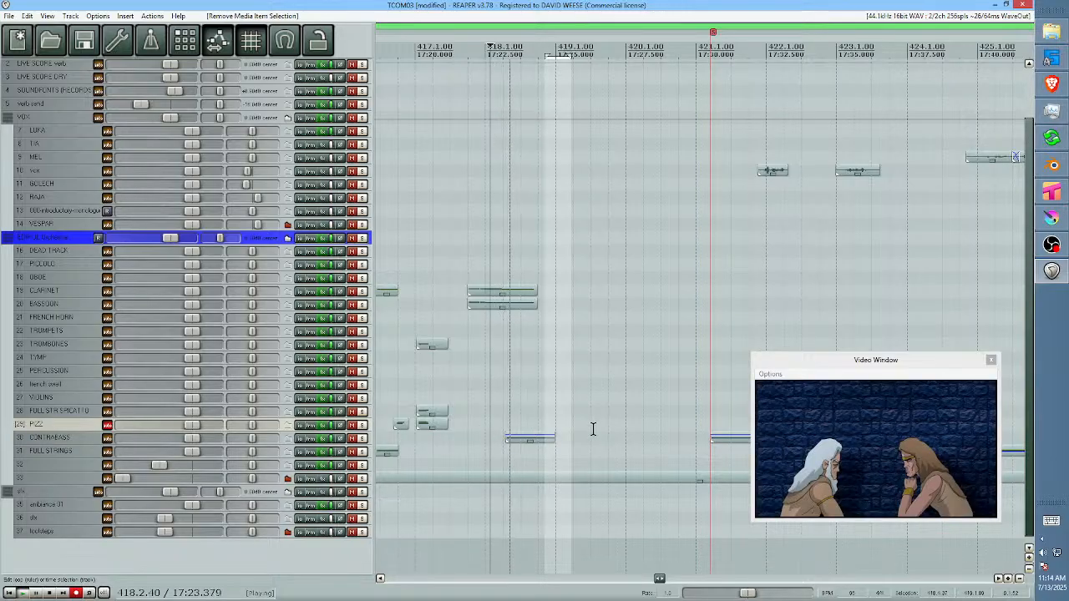
pyautogui.press('space')
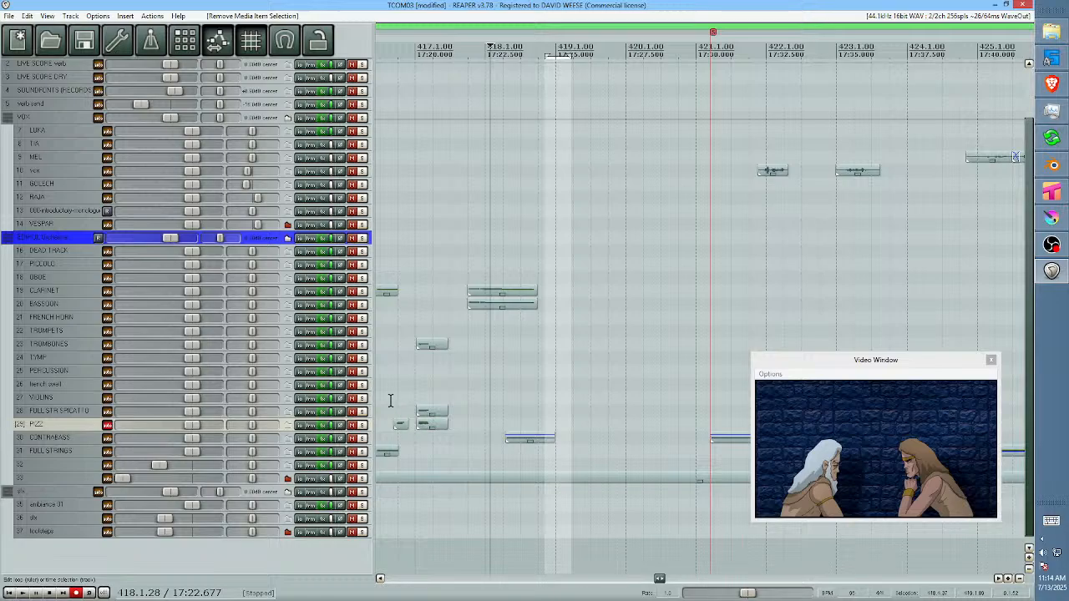
# Copy the TROMBONES, FULL STR SPICCATO and PIZZ items near 417.1.00 to about 419.2 and play the result from 418.2.64.
pyautogui.moveTo(388, 328); pyautogui.dragTo(449, 432)
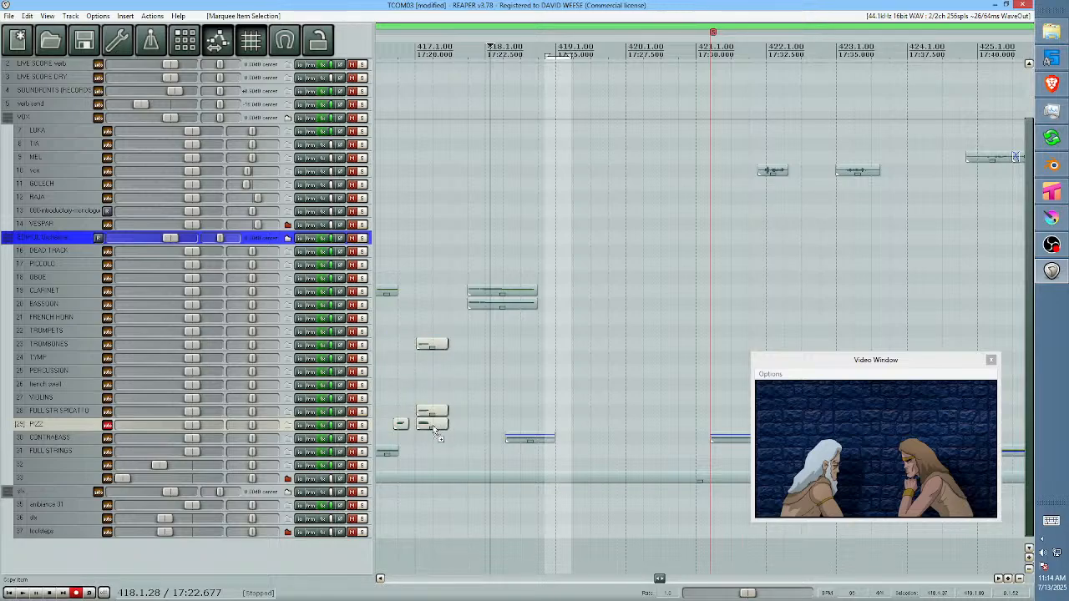
pyautogui.moveTo(432, 425); pyautogui.dragTo(594, 431)
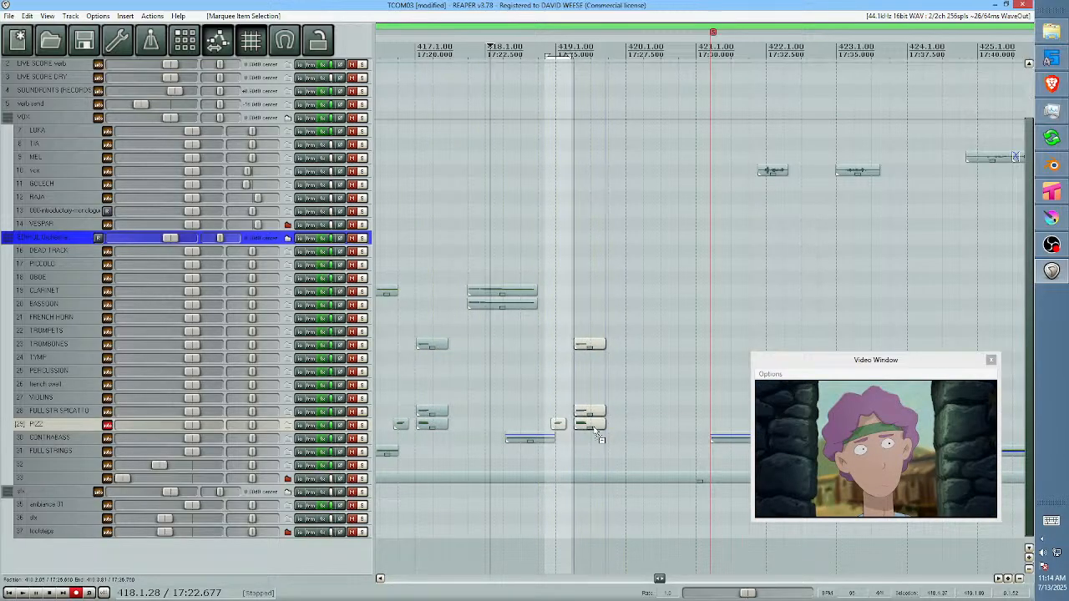
pyautogui.press('space')
pyautogui.click(511, 407)
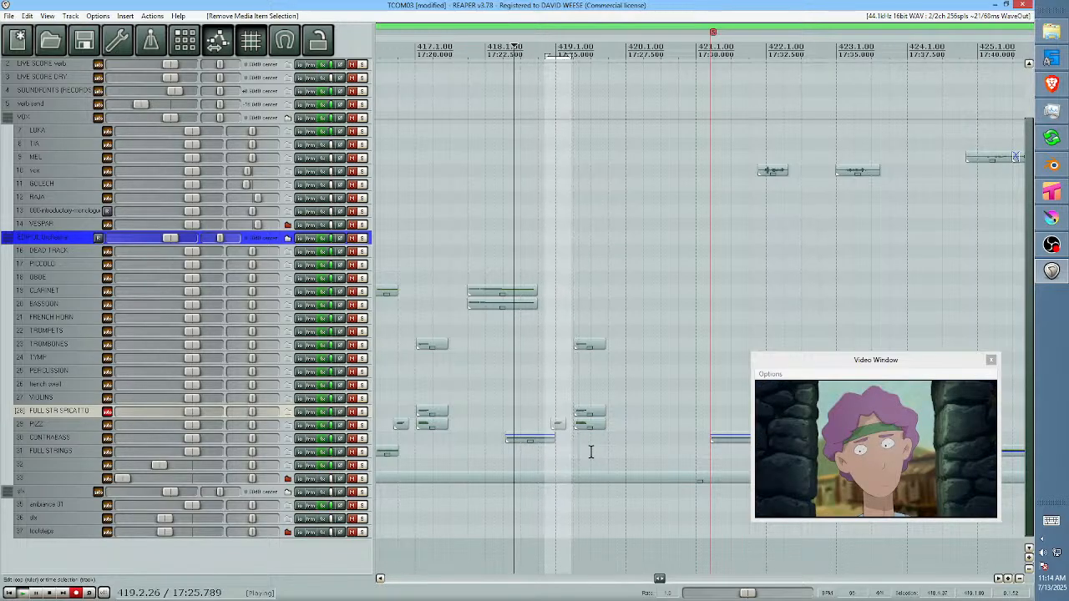
pyautogui.press('space')
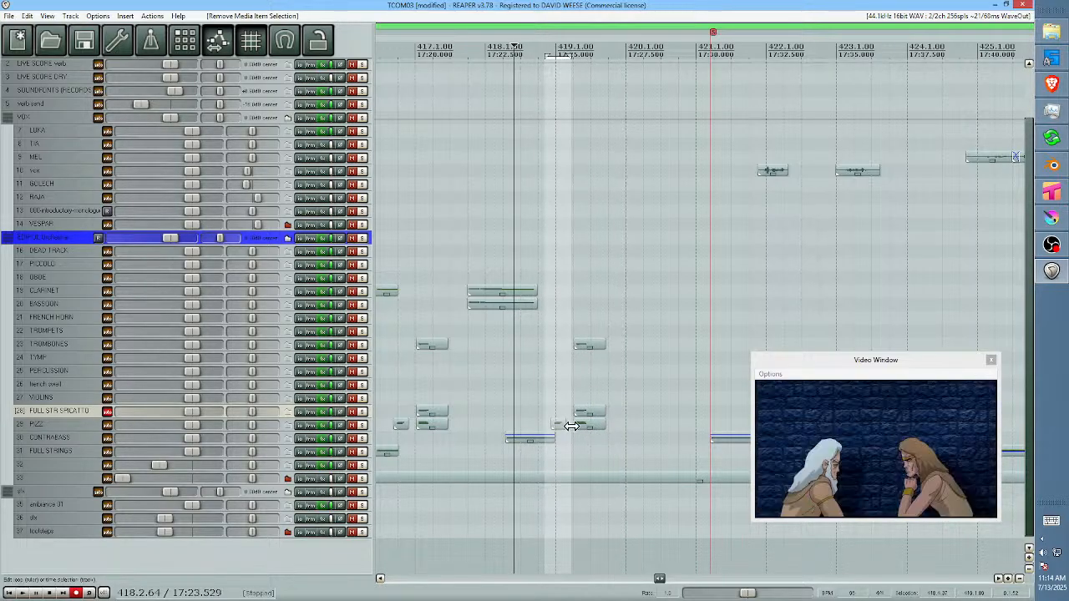
# Copy the short PIZZ item to just after the duplicated chord near 419.4 and transpose all its notes up three semitones.
pyautogui.moveTo(559, 426); pyautogui.dragTo(630, 434)
pyautogui.moveTo(618, 426); pyautogui.dragTo(617, 428)
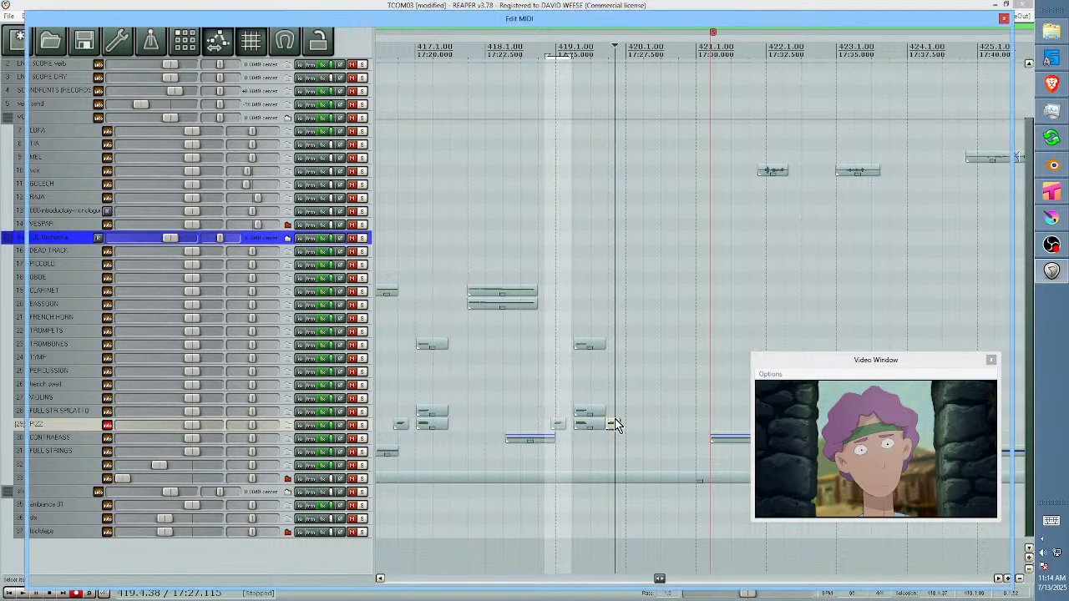
pyautogui.doubleClick(612, 426)
pyautogui.moveTo(703, 339); pyautogui.dragTo(706, 351)
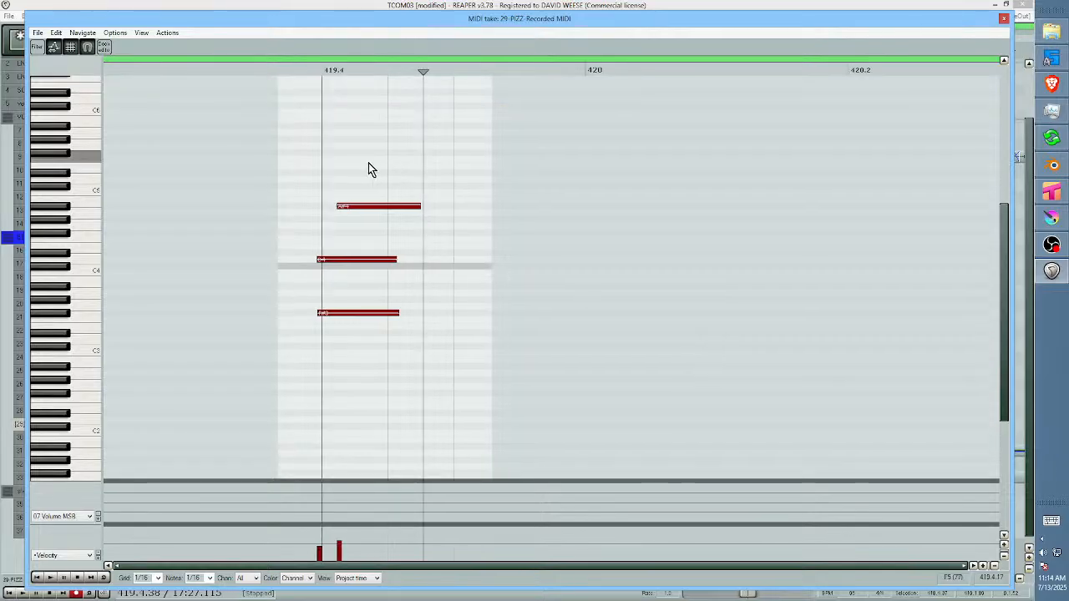
pyautogui.moveTo(368, 163); pyautogui.dragTo(457, 415)
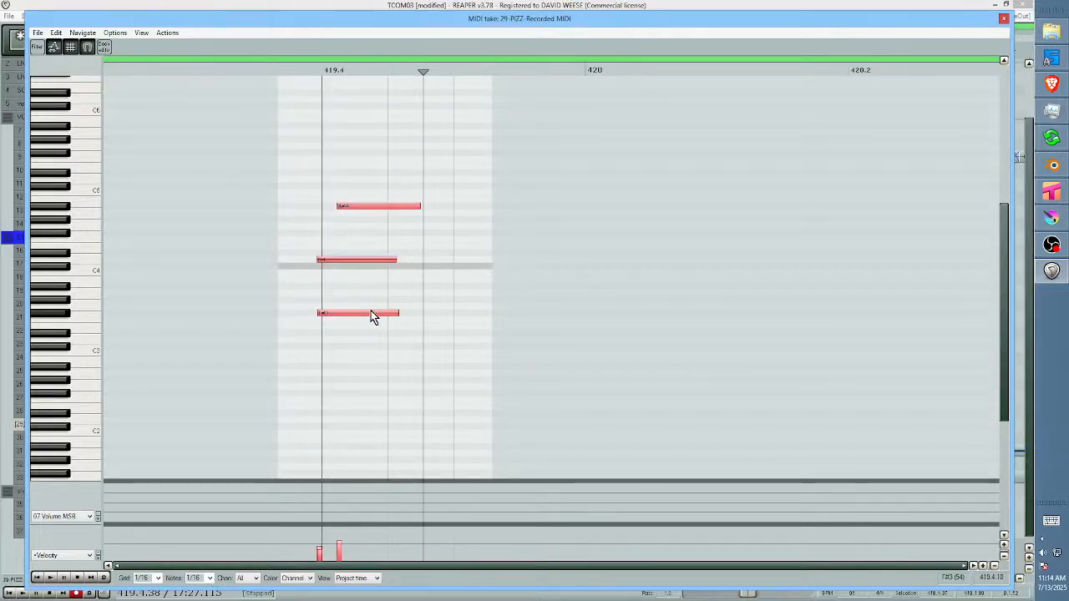
pyautogui.moveTo(372, 314); pyautogui.dragTo(372, 298)
pyautogui.press('Escape')
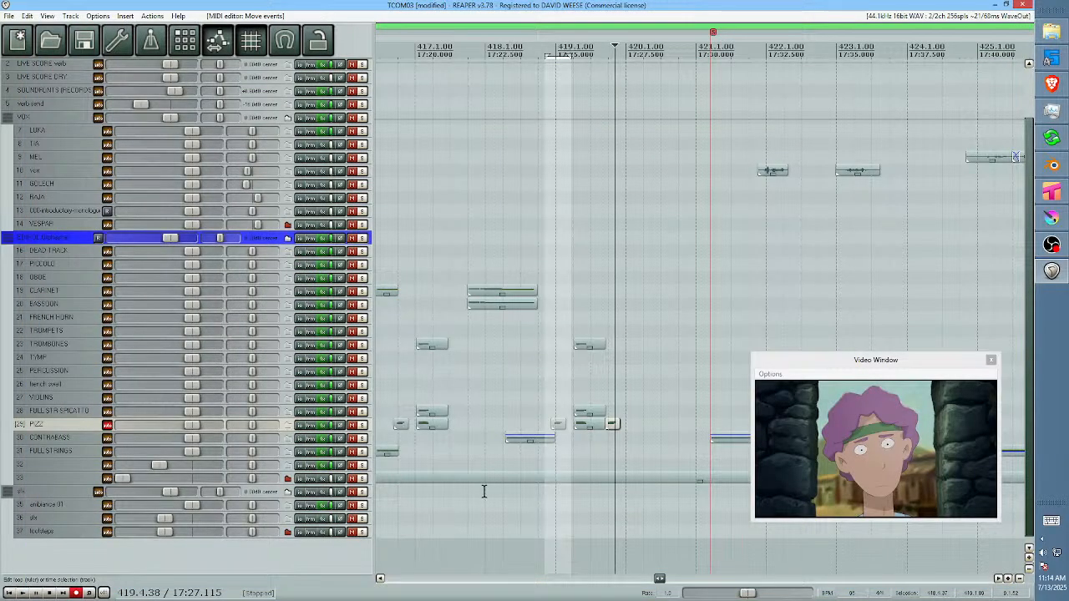
# Play back from 418.3.88 to check the duplicated chords against the video.
pyautogui.click(535, 407)
pyautogui.press('space')
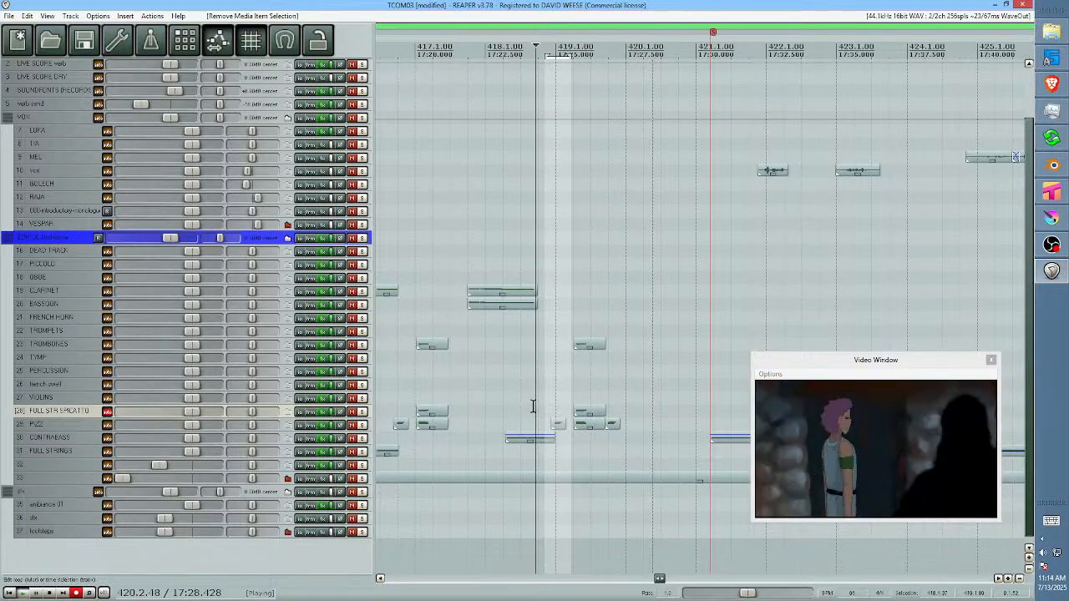
pyautogui.press('space')
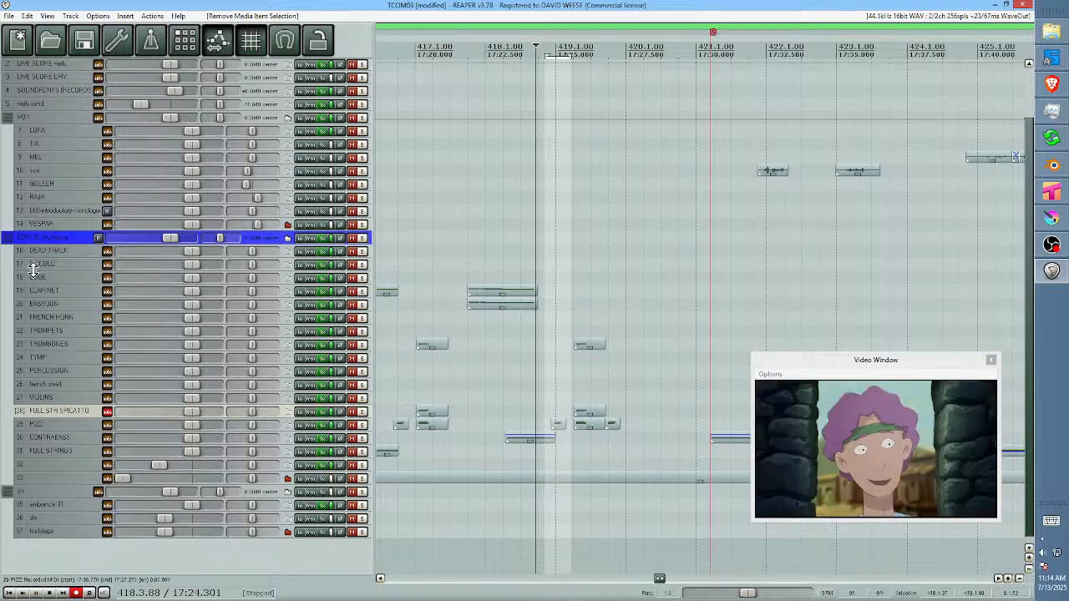
# Record a phrase on the CLARINET track from 419.2.35 and trim the new item's start to just after 420.1.00.
pyautogui.click(52, 292)
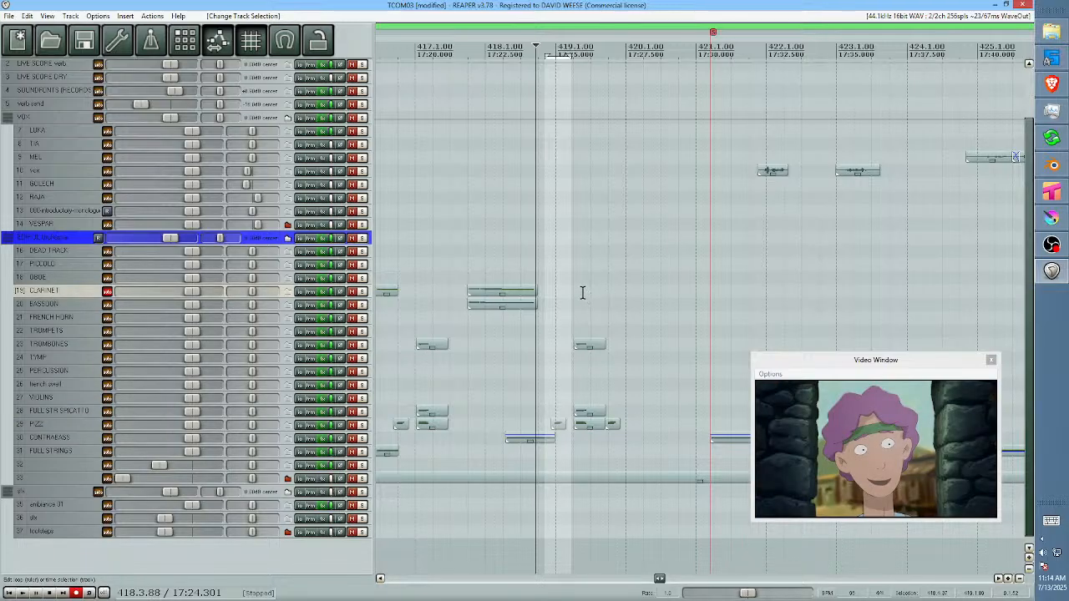
pyautogui.click(578, 289)
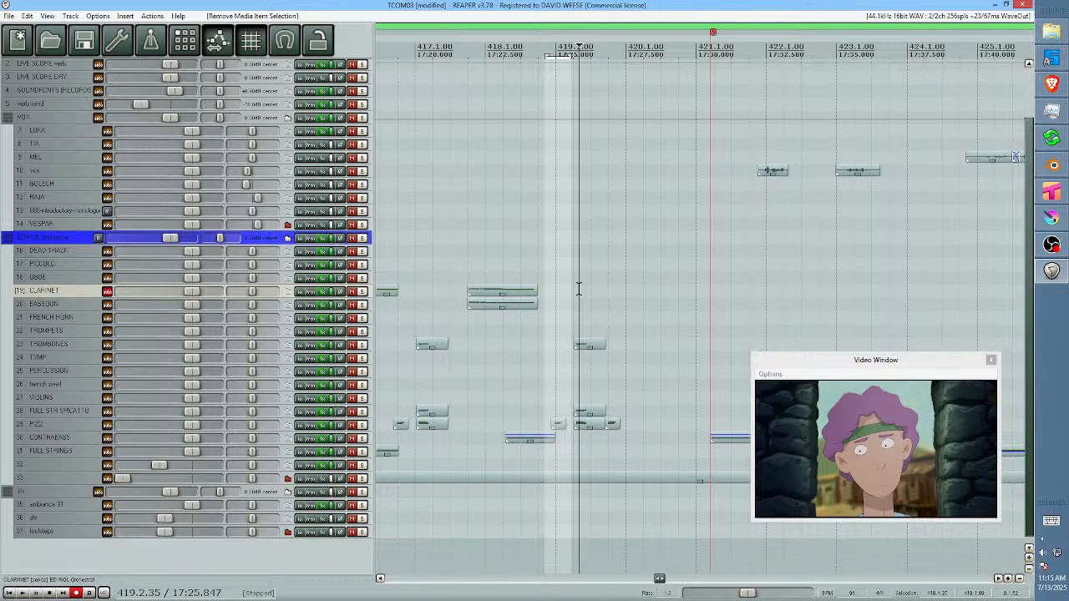
pyautogui.hotkey('ctrl', 'r')
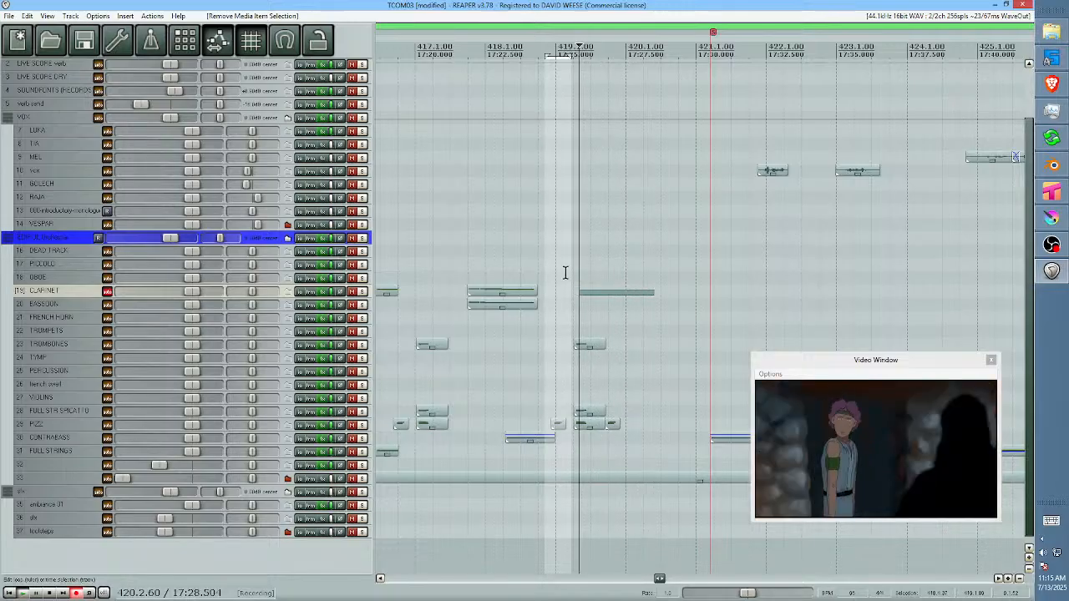
pyautogui.press('space')
pyautogui.moveTo(579, 299); pyautogui.dragTo(651, 294)
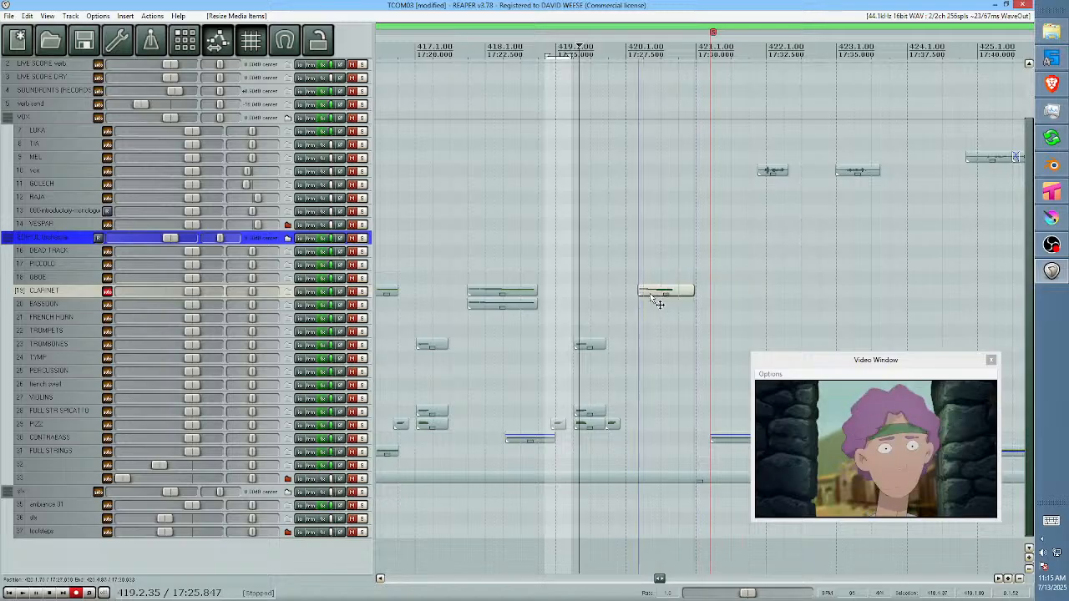
pyautogui.click(651, 294)
# Play back from 419.4.54 to check the new CLARINET phrase against the video.
pyautogui.click(620, 292)
pyautogui.press('space')
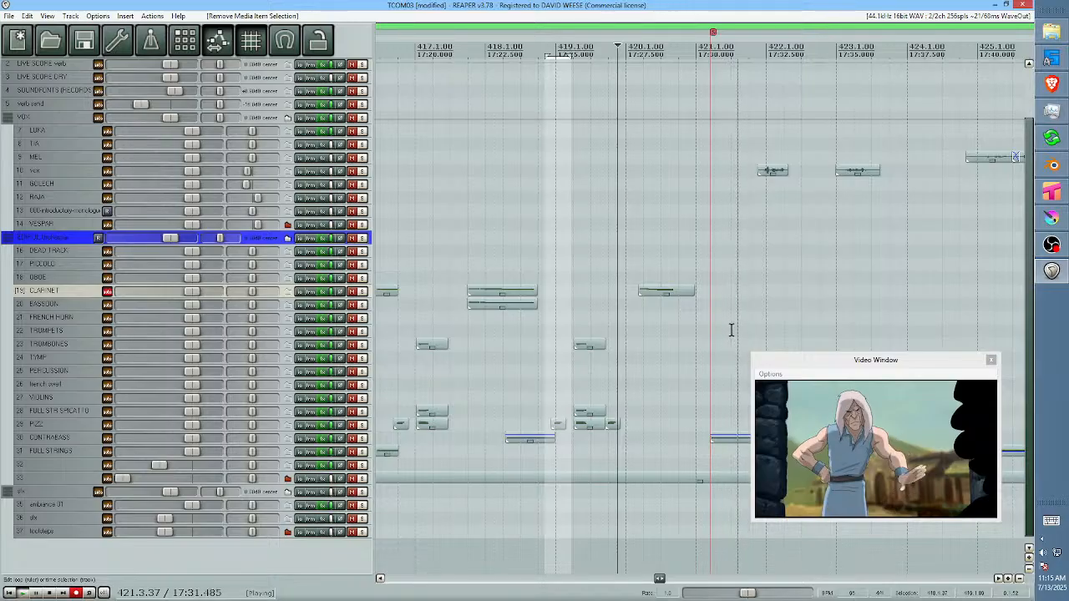
pyautogui.press('space')
pyautogui.scroll(-2, 685, 331)
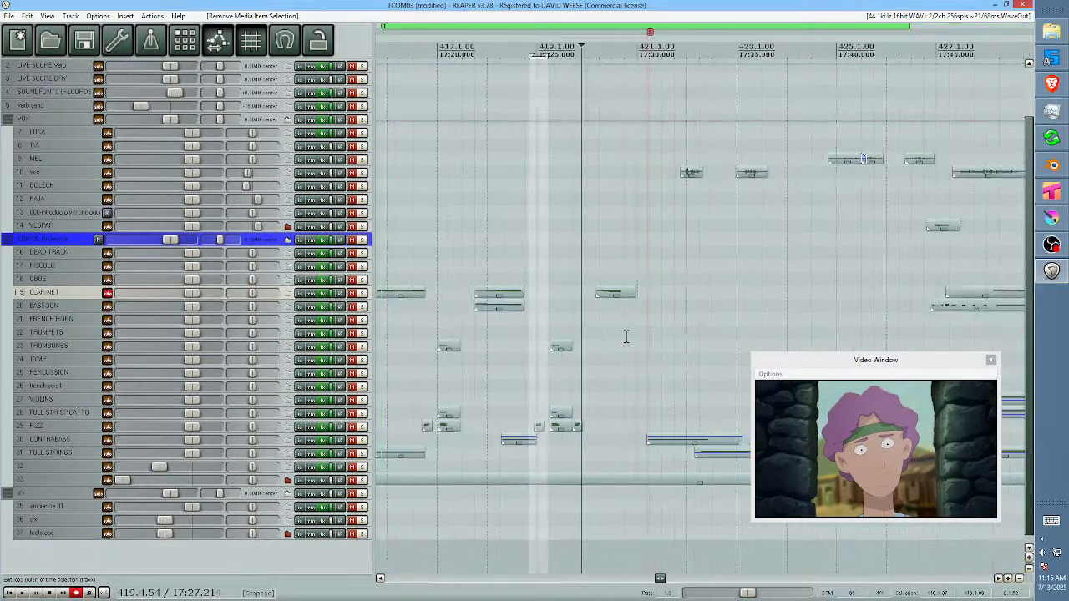
# Mute the FULL STR SPICCATO track and audition the passage from 418.3.97 without it.
pyautogui.click(557, 413)
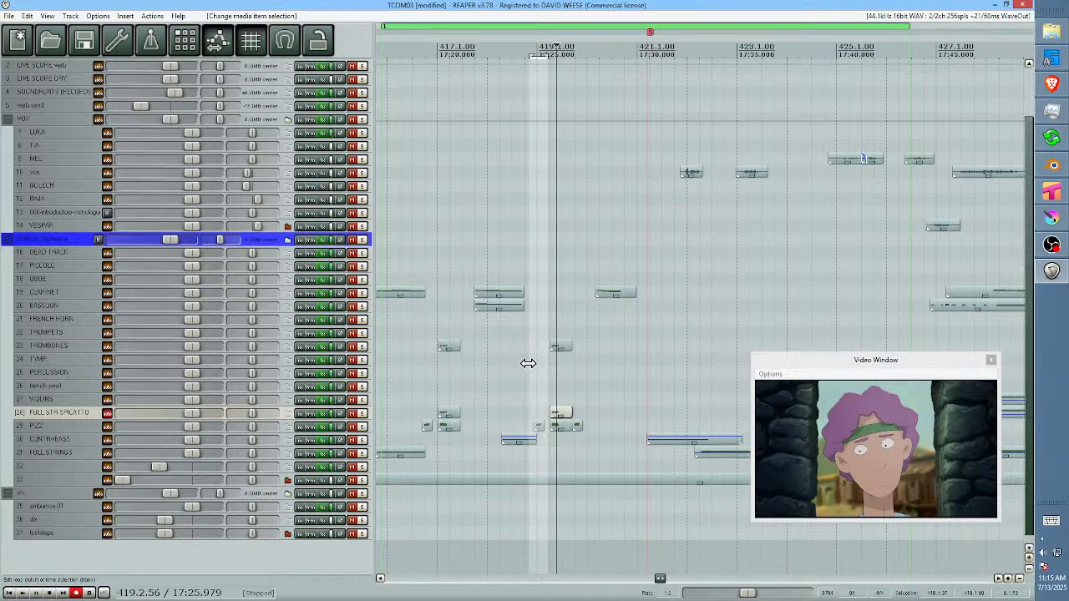
pyautogui.click(351, 414)
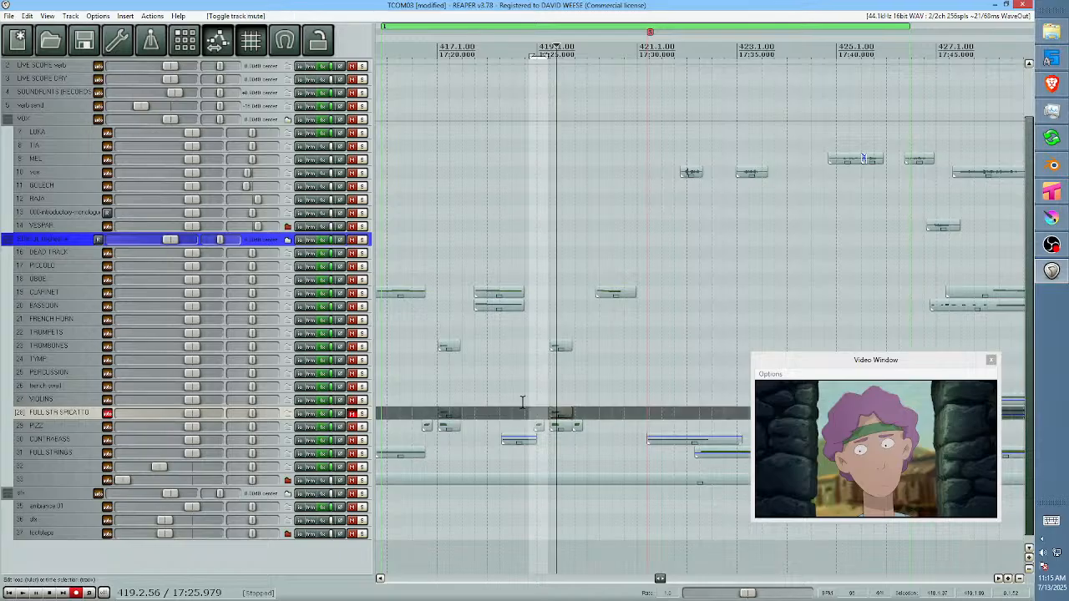
pyautogui.click(525, 402)
pyautogui.press('space')
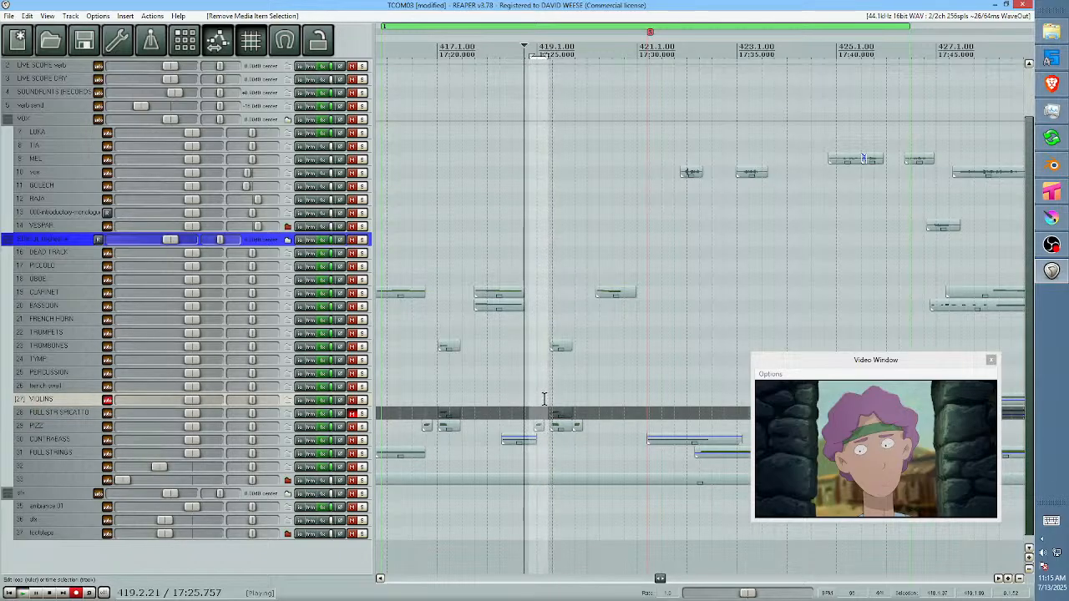
pyautogui.press('space')
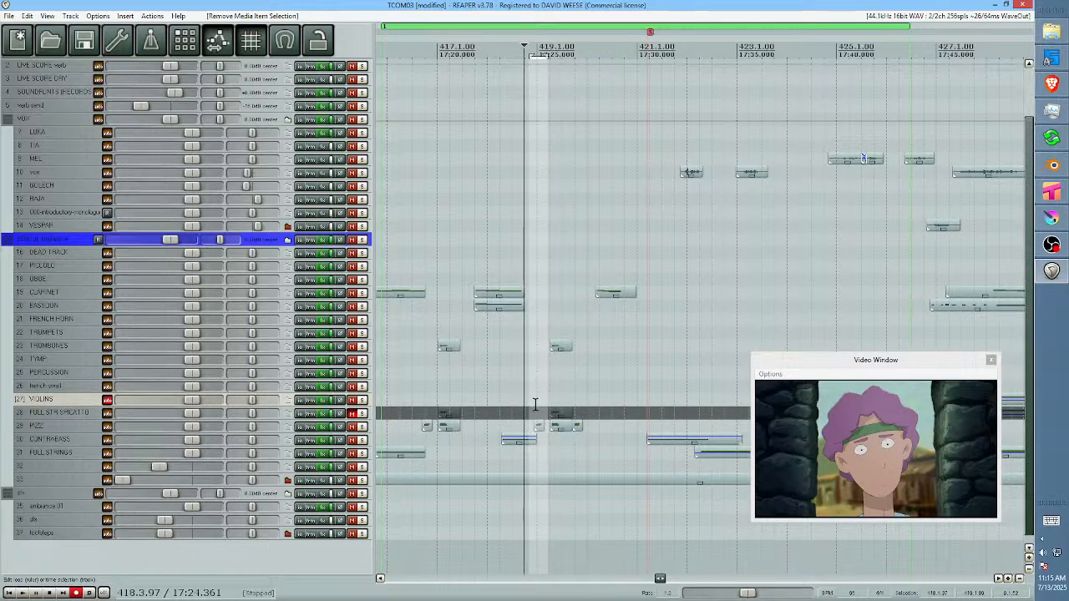
# Unmute the FULL STR SPICCATO track, mute TROMBONES instead and audition the same passage again.
pyautogui.click(351, 413)
pyautogui.click(352, 345)
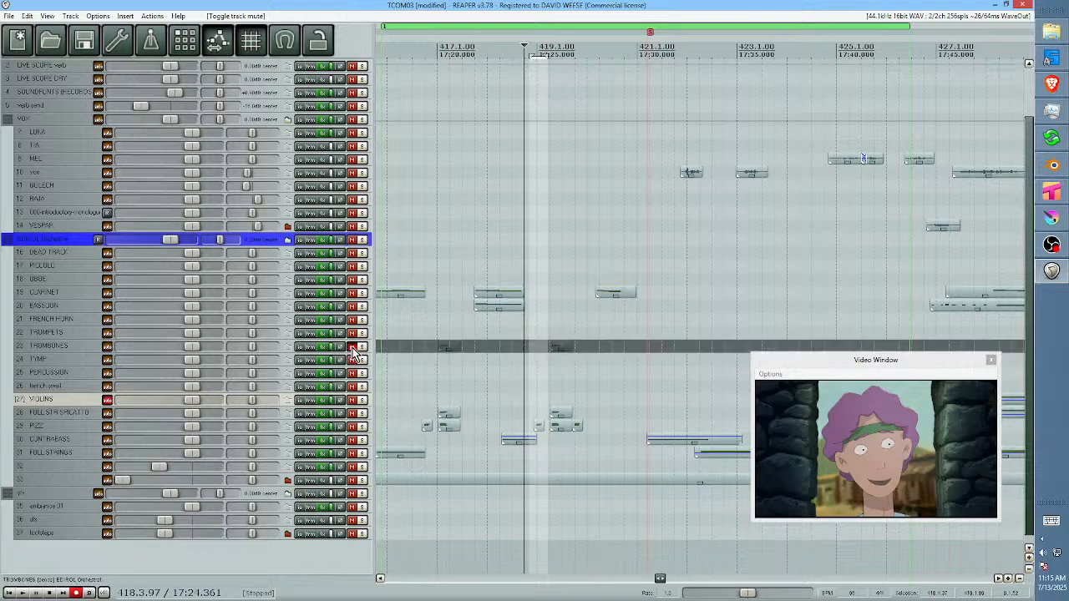
pyautogui.press('space')
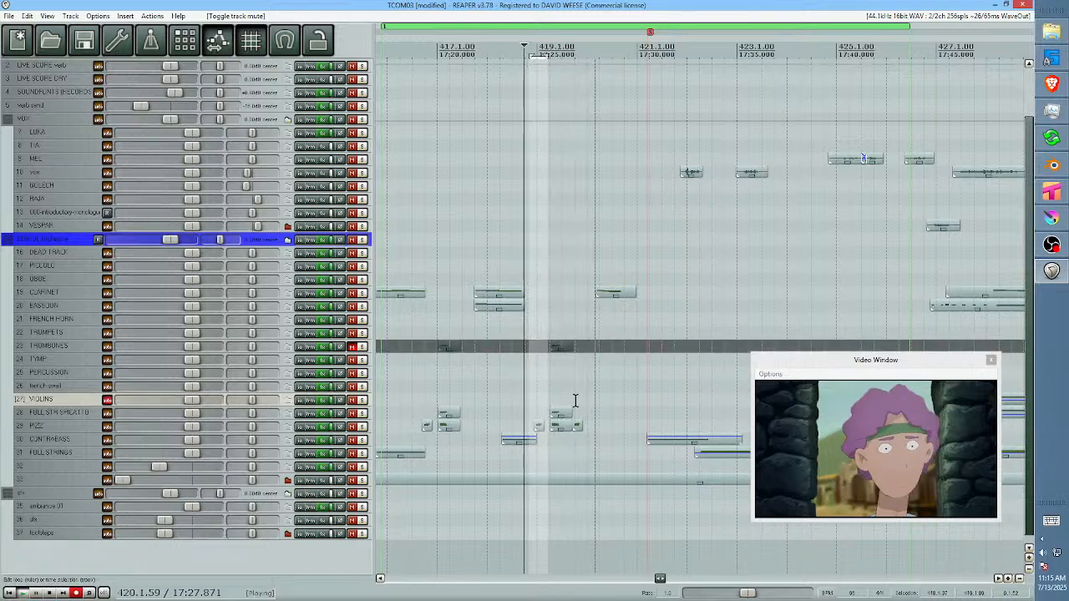
pyautogui.press('space')
# In the PIZZ item near 419.4, shift the lowest note slightly earlier and adjust the velocities of the notes.
pyautogui.doubleClick(587, 434)
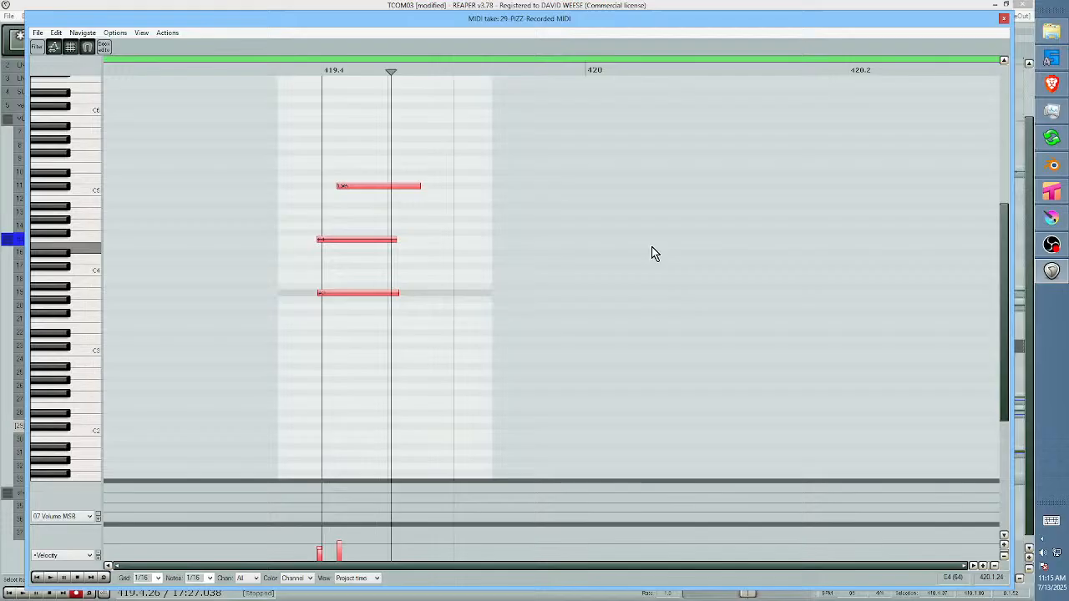
pyautogui.click(365, 293)
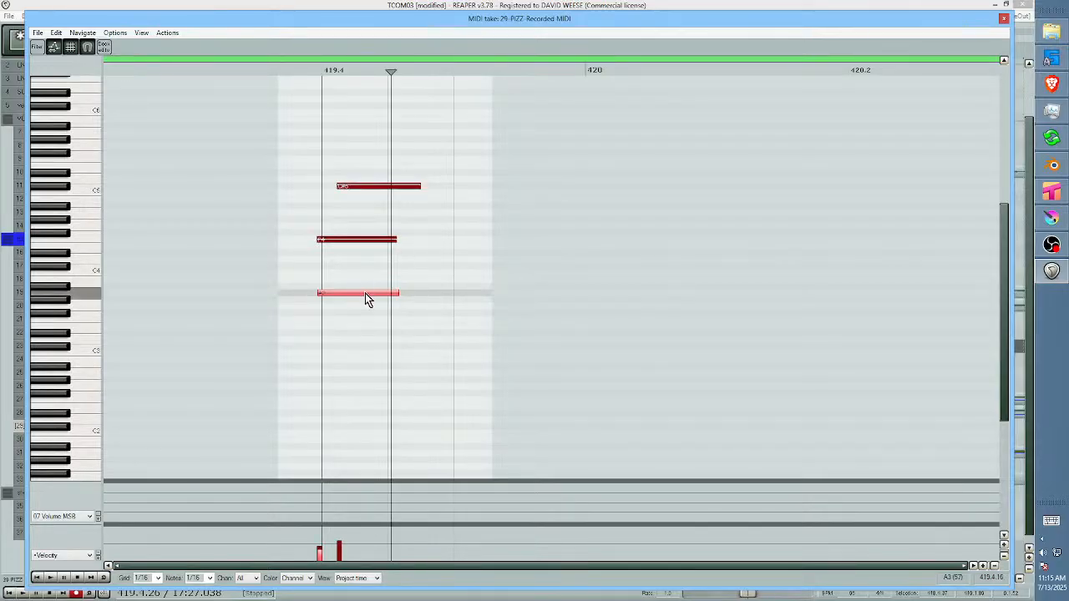
pyautogui.moveTo(365, 293); pyautogui.dragTo(331, 299)
pyautogui.moveTo(319, 155); pyautogui.dragTo(319, 299)
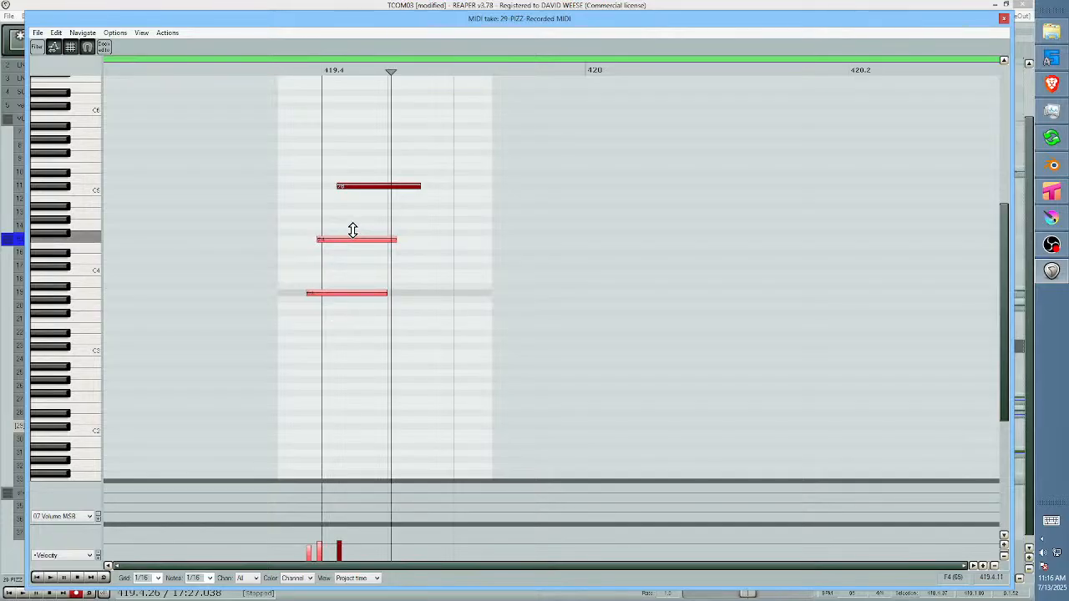
pyautogui.click(365, 188)
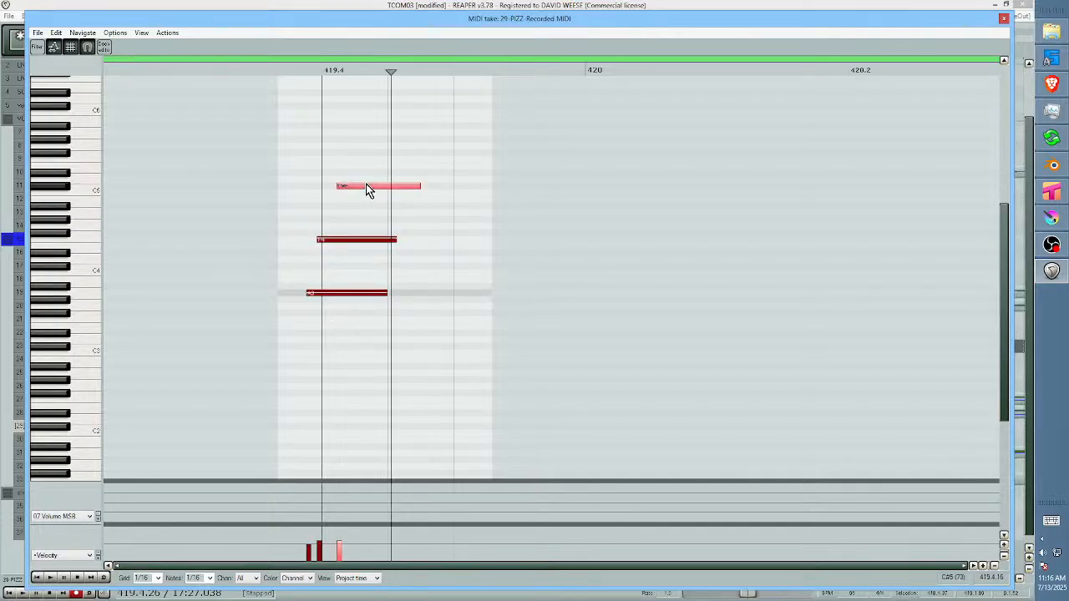
pyautogui.press('Escape')
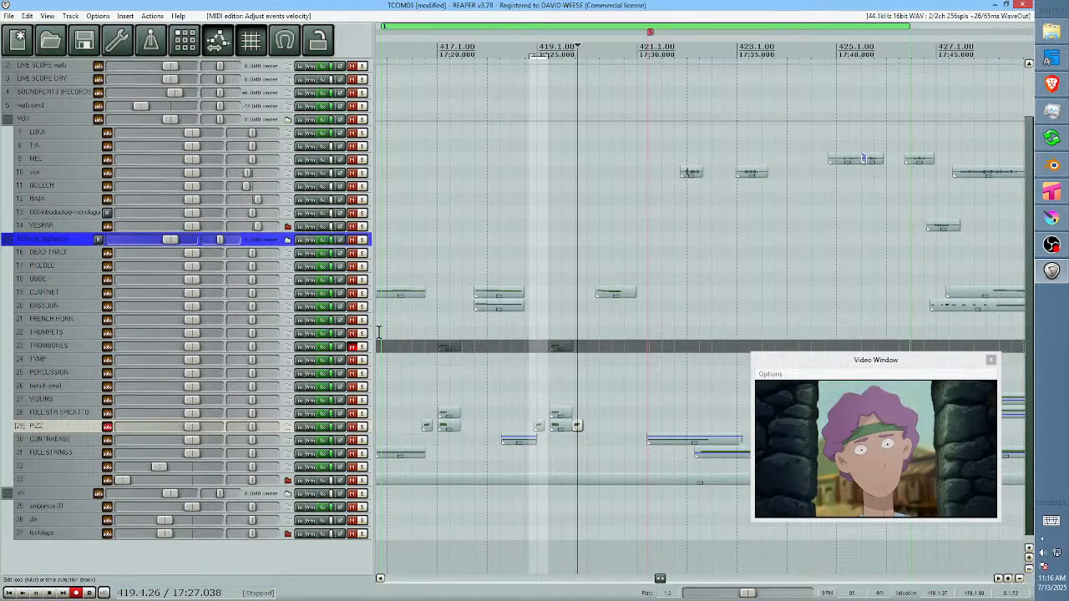
# Unmute TROMBONES, delete the long upper note in its item at 419.2 and lower the velocity of the D#2 note.
pyautogui.click(352, 347)
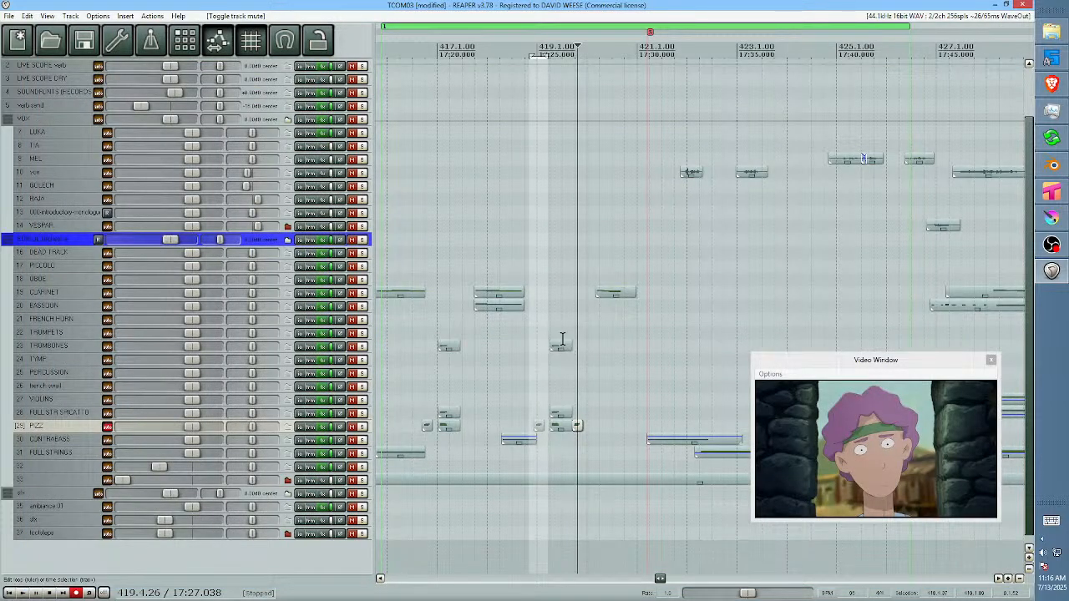
pyautogui.moveTo(563, 339); pyautogui.dragTo(564, 343)
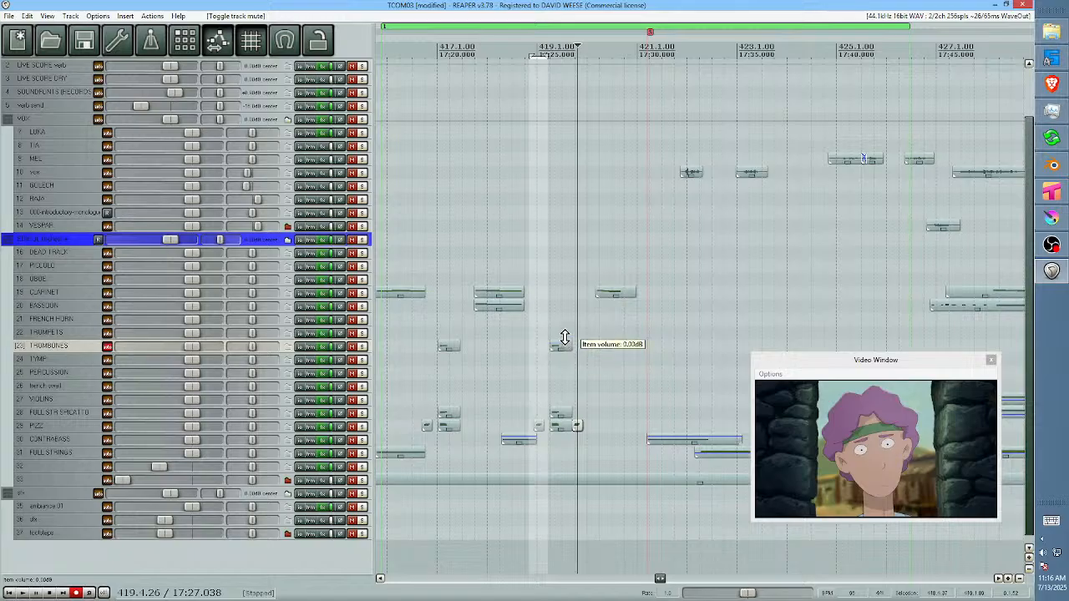
pyautogui.doubleClick(566, 349)
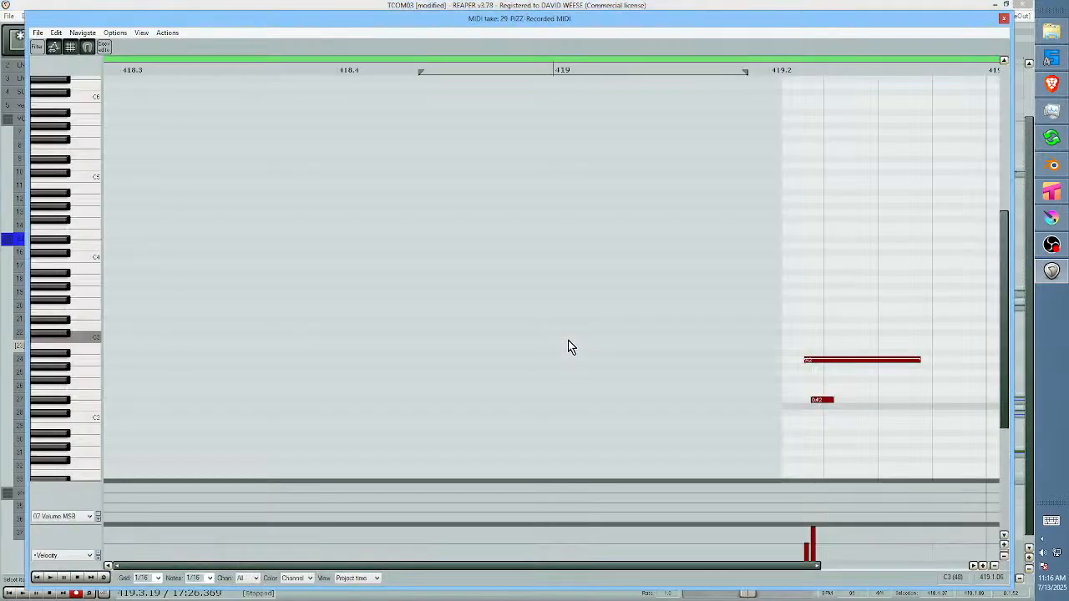
pyautogui.doubleClick(822, 361)
pyautogui.click(821, 400)
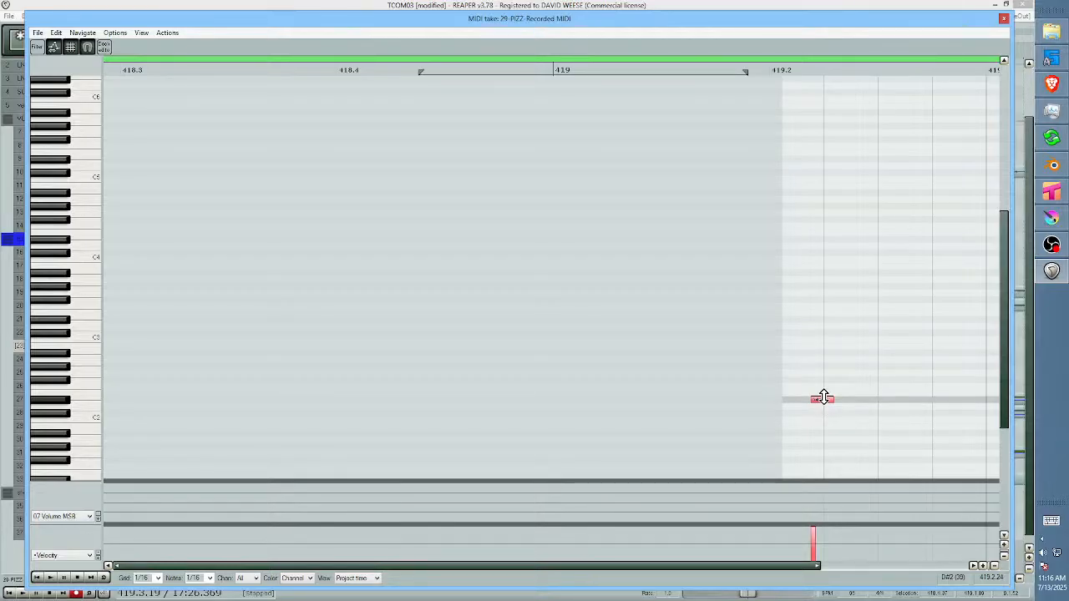
pyautogui.moveTo(824, 398); pyautogui.dragTo(824, 419)
pyautogui.press('Escape')
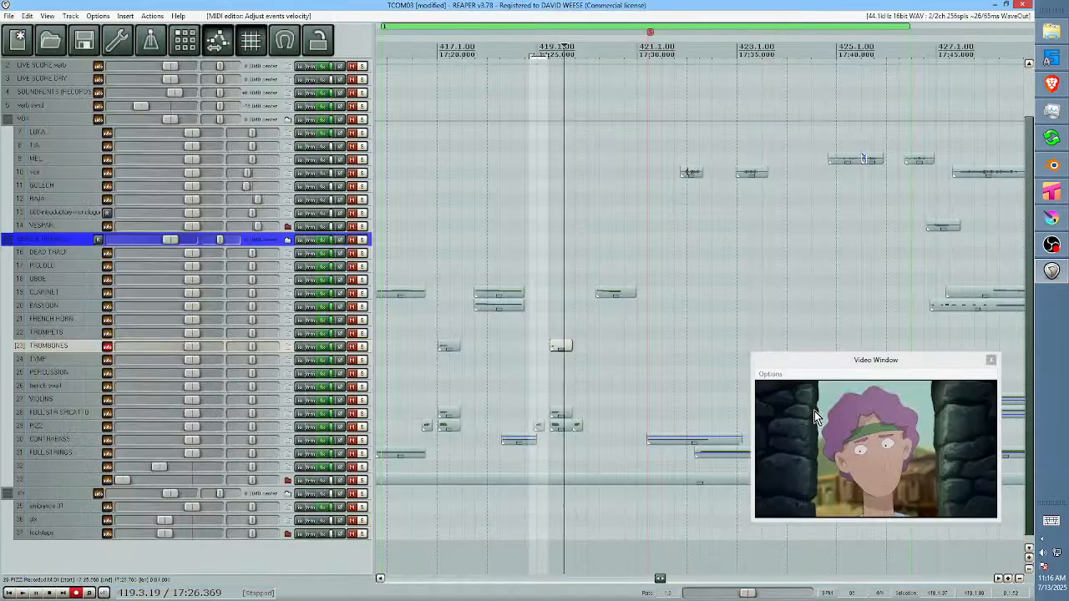
# Audition the revised passage from 418.2.41 and again from 417.4.18, and save the project.
pyautogui.click(504, 410)
pyautogui.press('space')
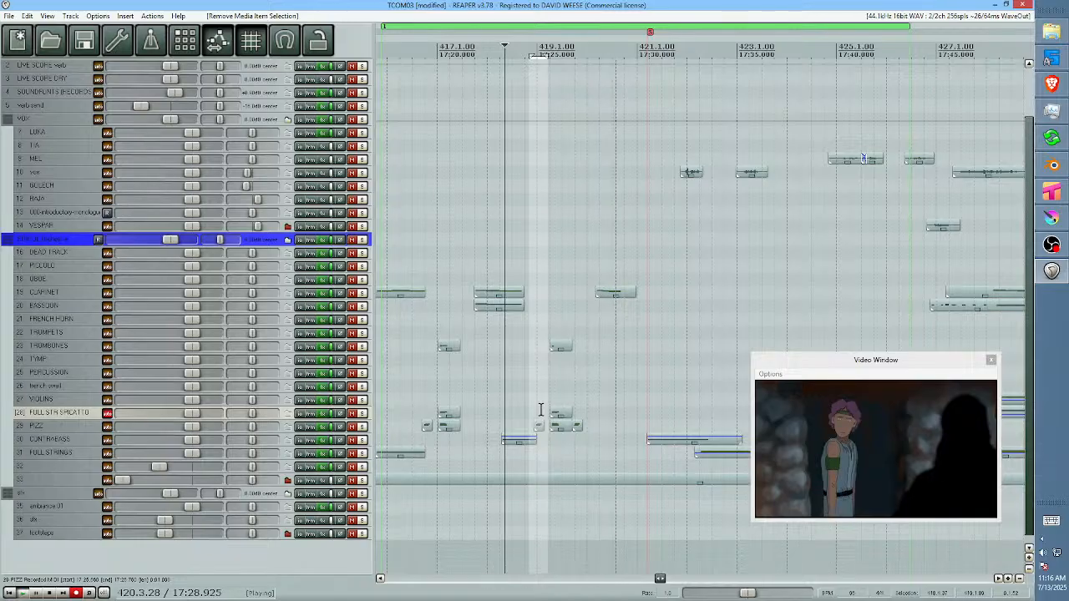
pyautogui.press('space')
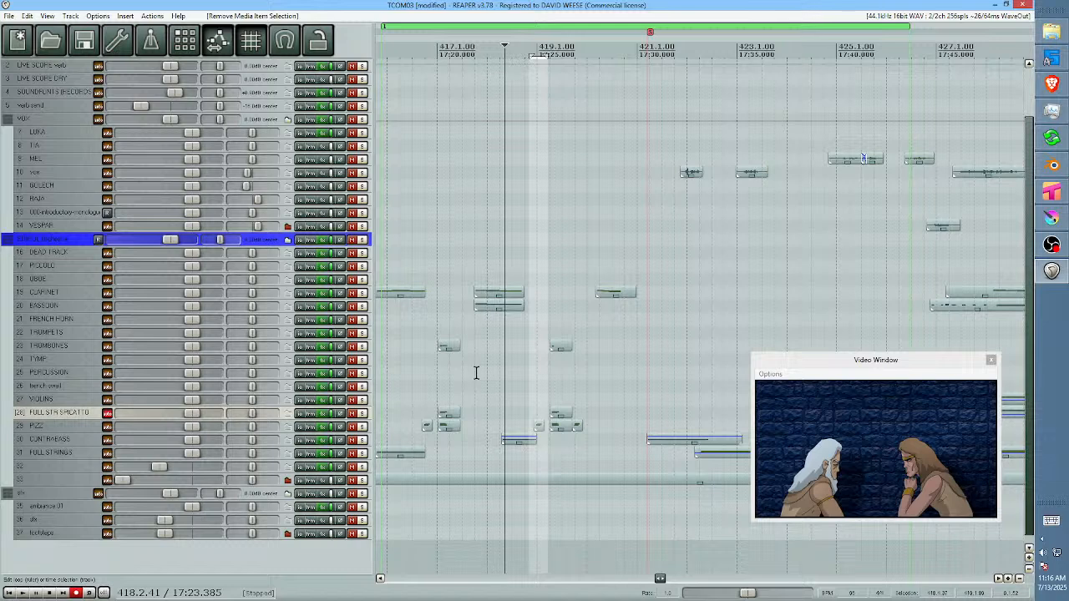
pyautogui.press('space')
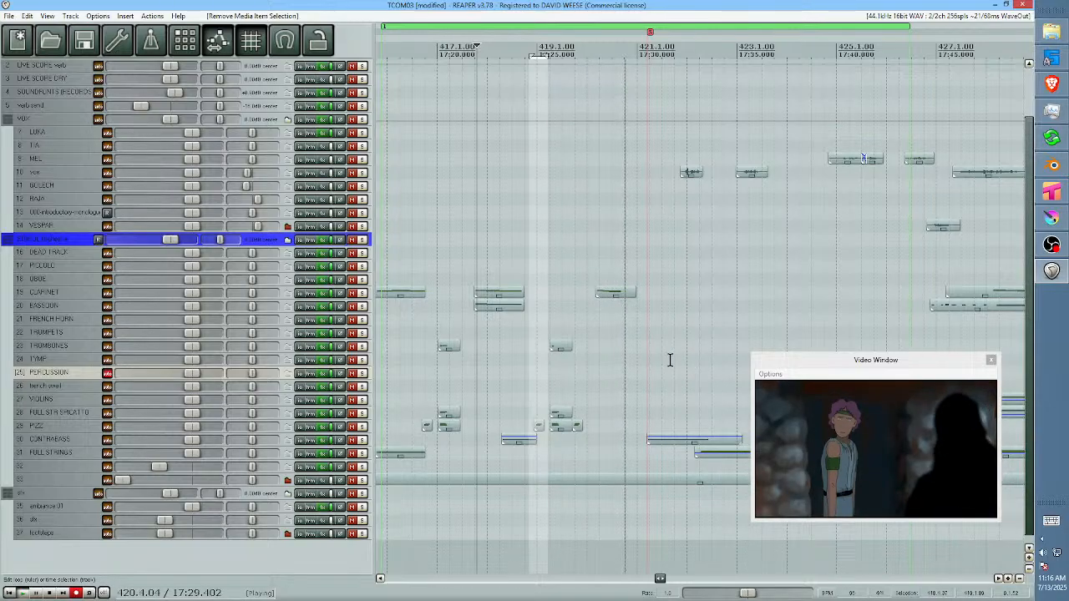
pyautogui.press('space')
pyautogui.click(83, 40)
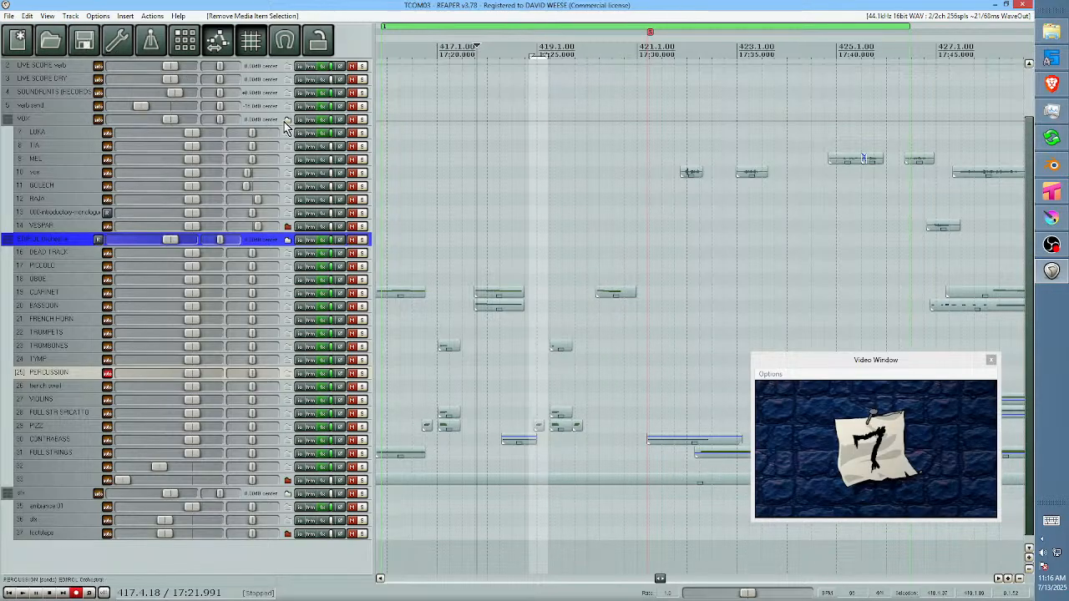
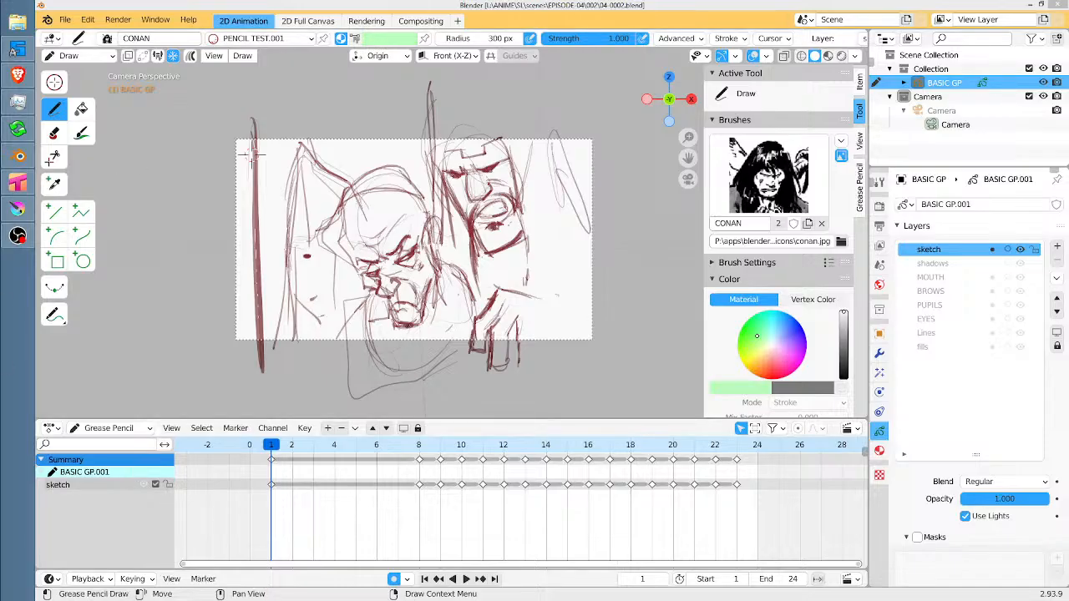
# In Blender, play the sketch animation of 04-0002.blend repeatedly from frame 1 to review its timing.
pyautogui.press('space')
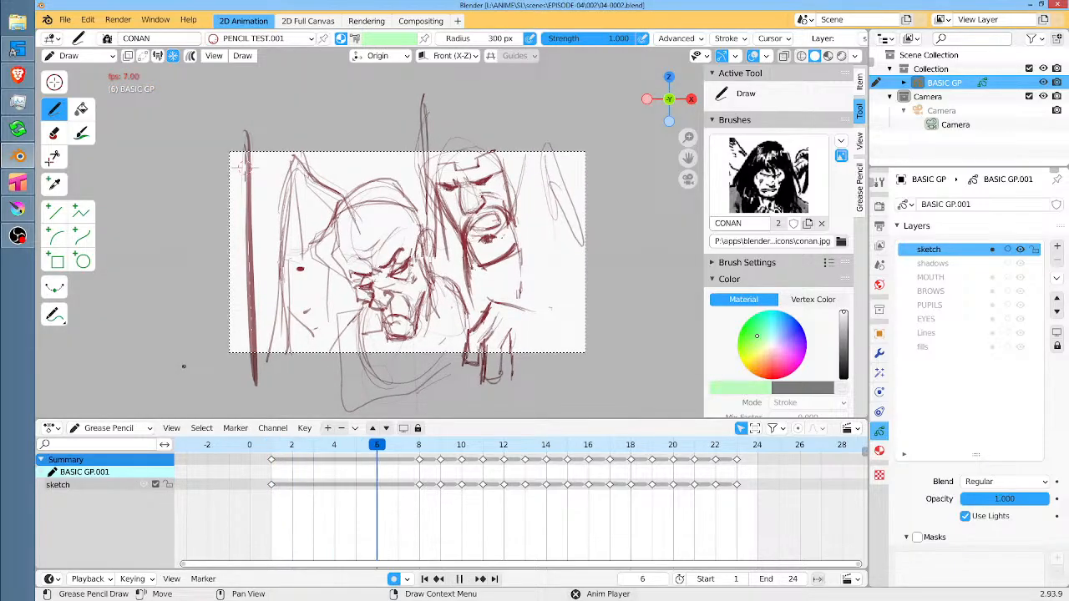
pyautogui.press('space')
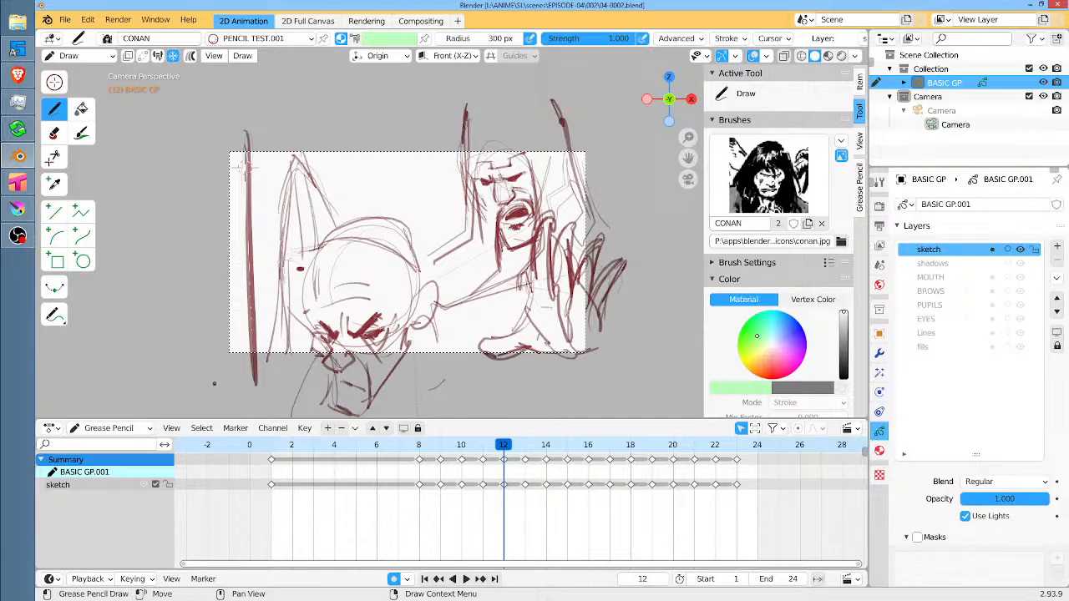
pyautogui.click(272, 445)
pyautogui.press('space')
pyautogui.press('space')
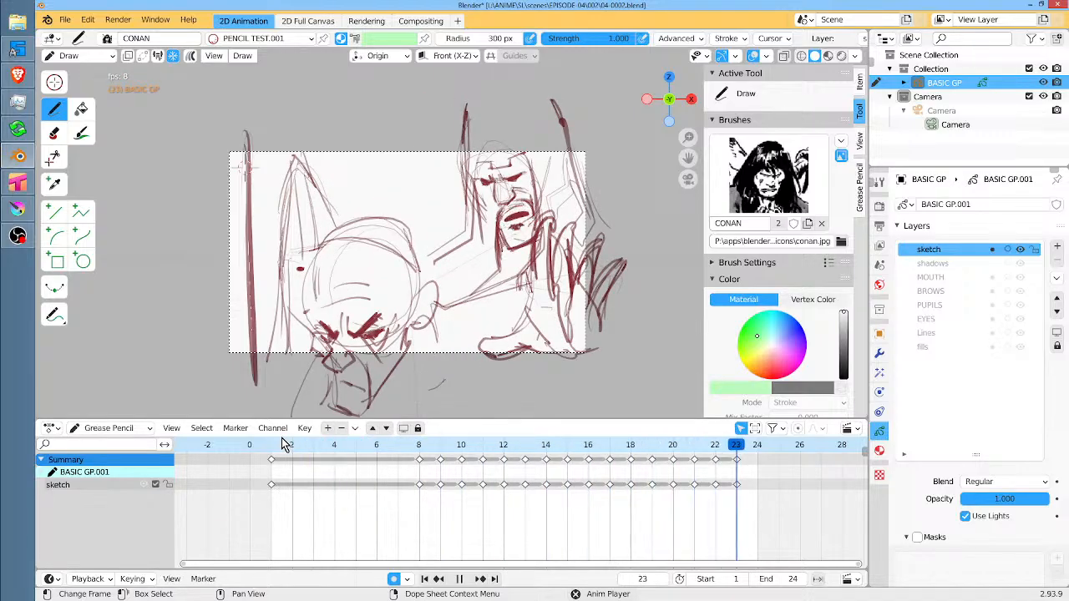
pyautogui.press('space')
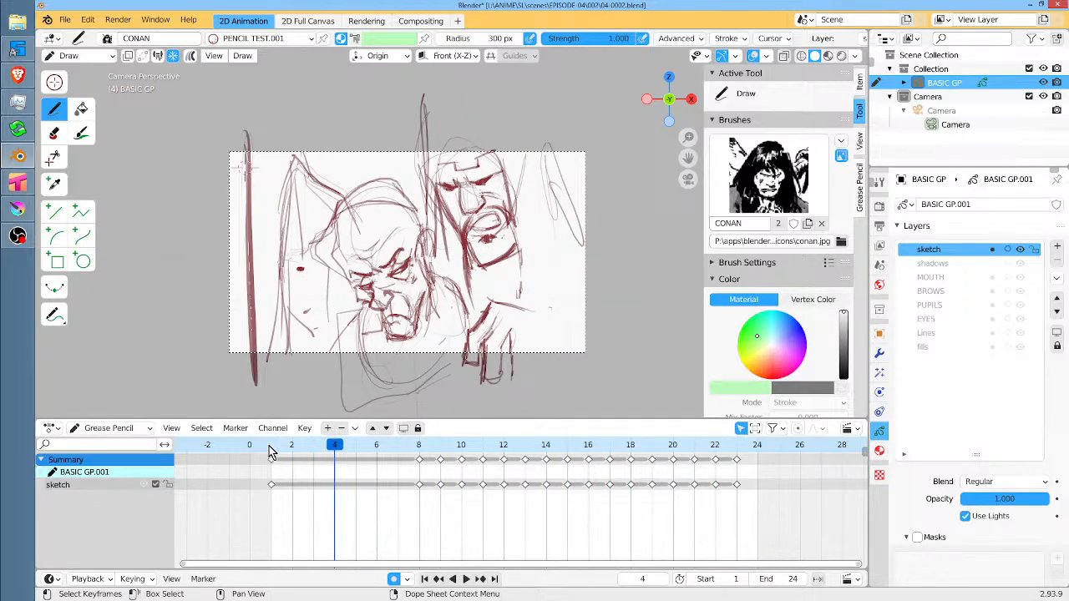
pyautogui.click(272, 445)
pyautogui.press('space')
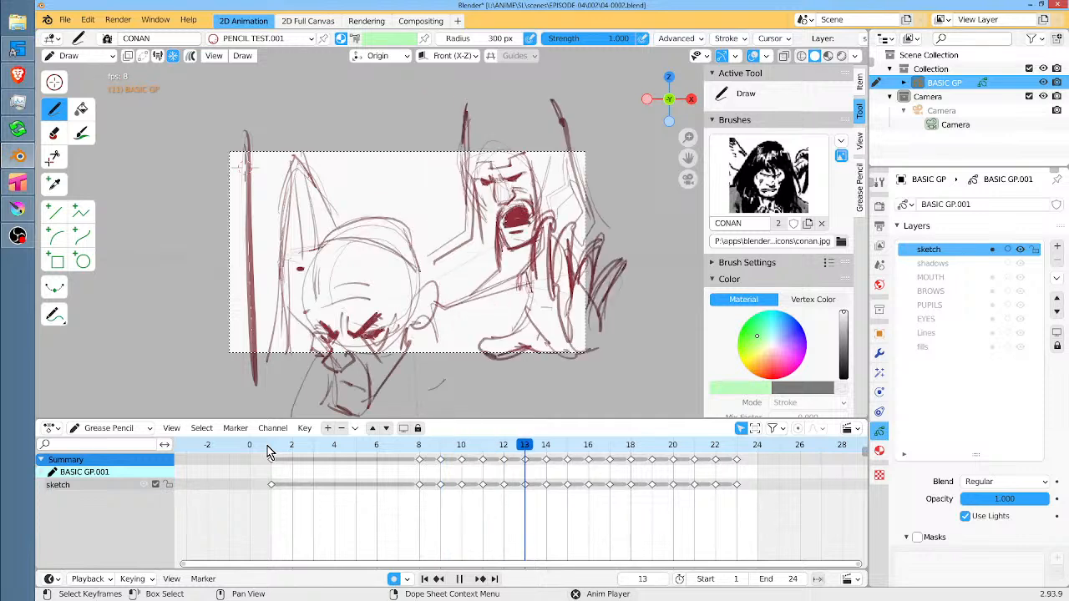
pyautogui.press('space')
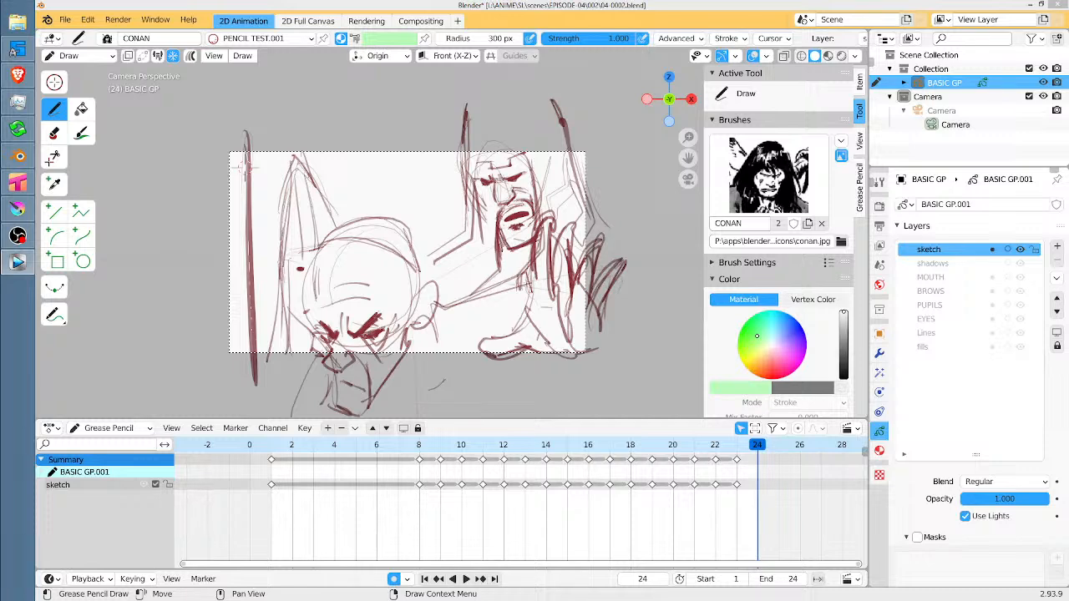
# Switch to Krita, open dungeon.jpg.kra and play its animation to review the corridor and opening door.
pyautogui.hotkey('alt', 'Tab')
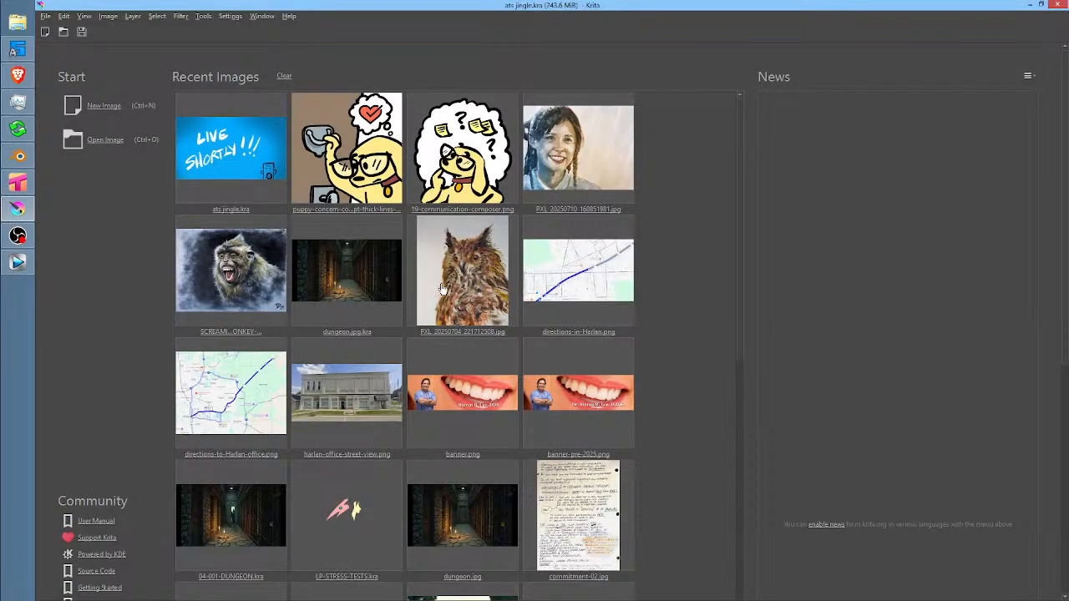
pyautogui.click(331, 278)
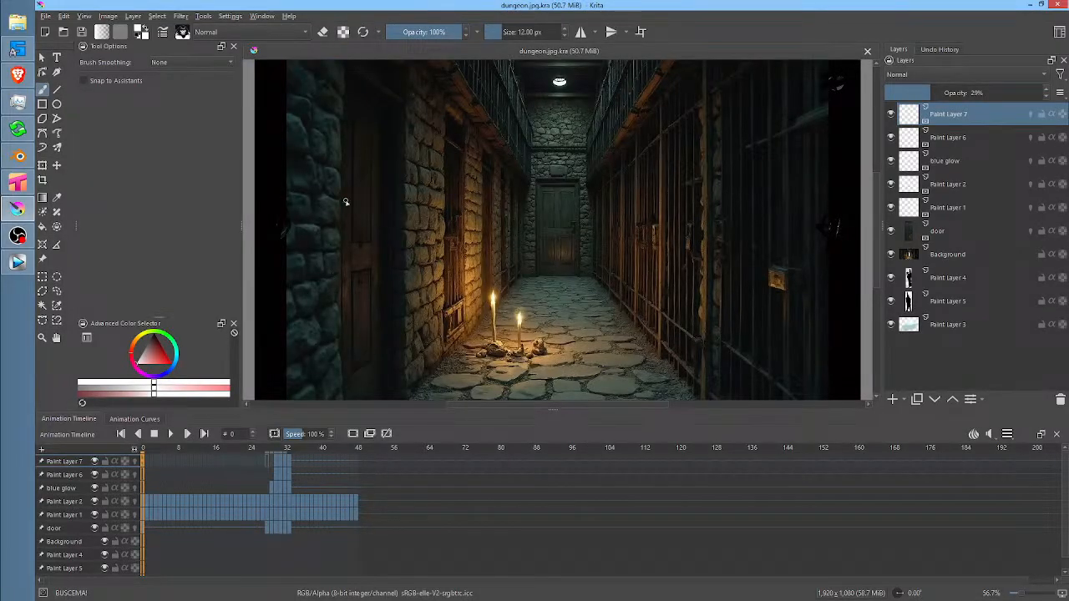
pyautogui.press('space')
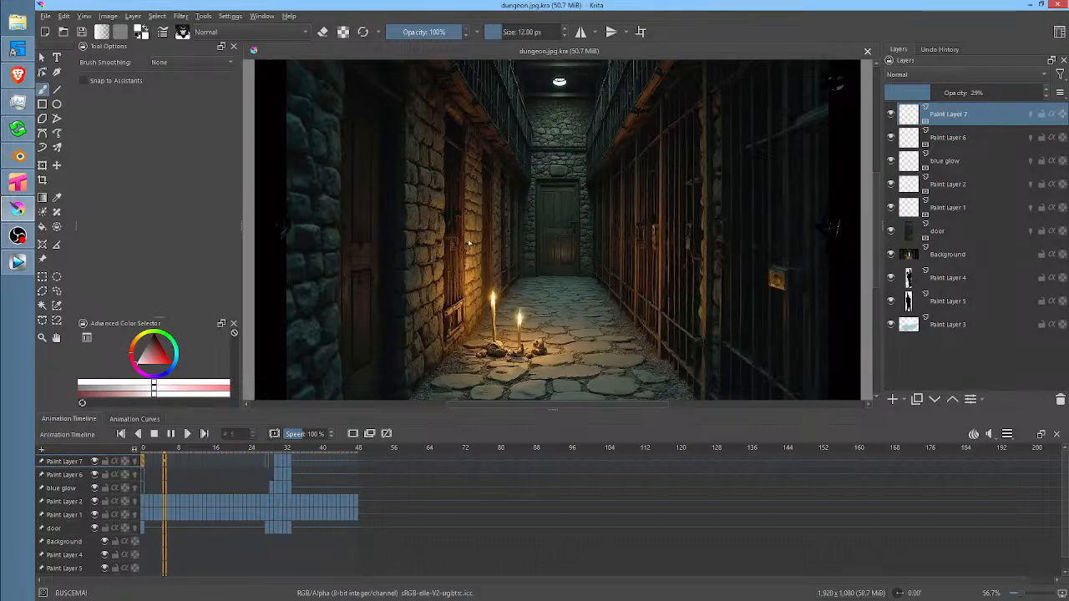
pyautogui.press('space')
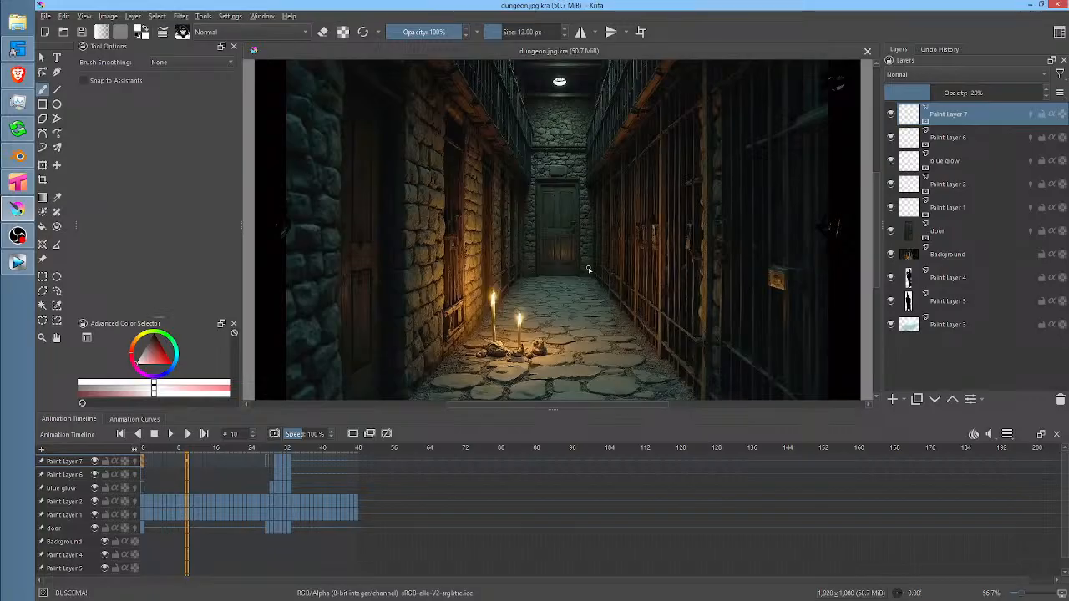
pyautogui.moveTo(570, 275); pyautogui.dragTo(575, 272)
pyautogui.press('space')
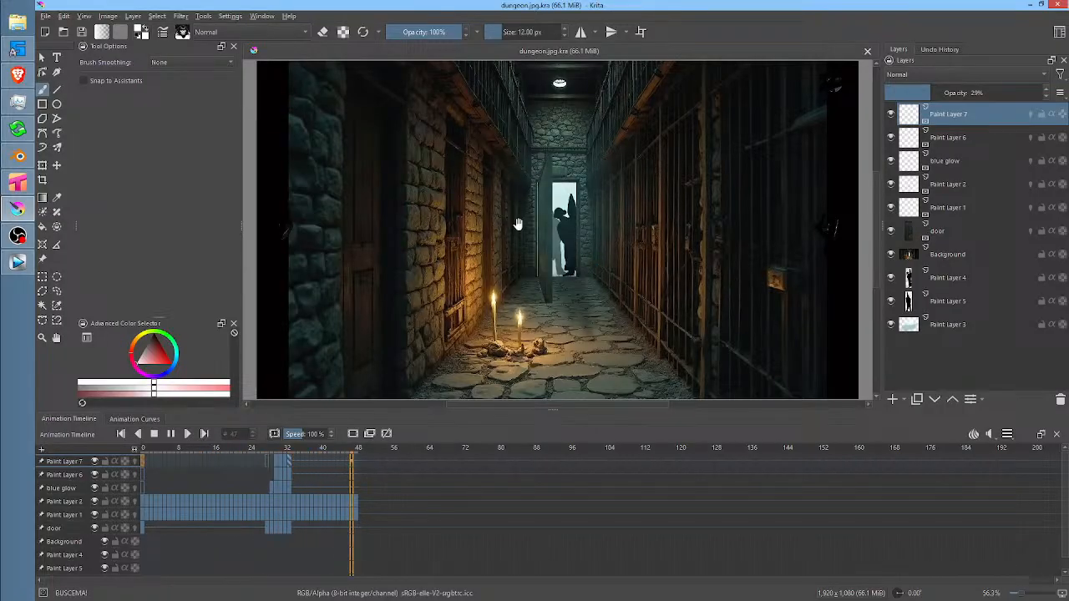
# Return to Blender and replay the rough sketch animation from frame 1.
pyautogui.click(18, 157)
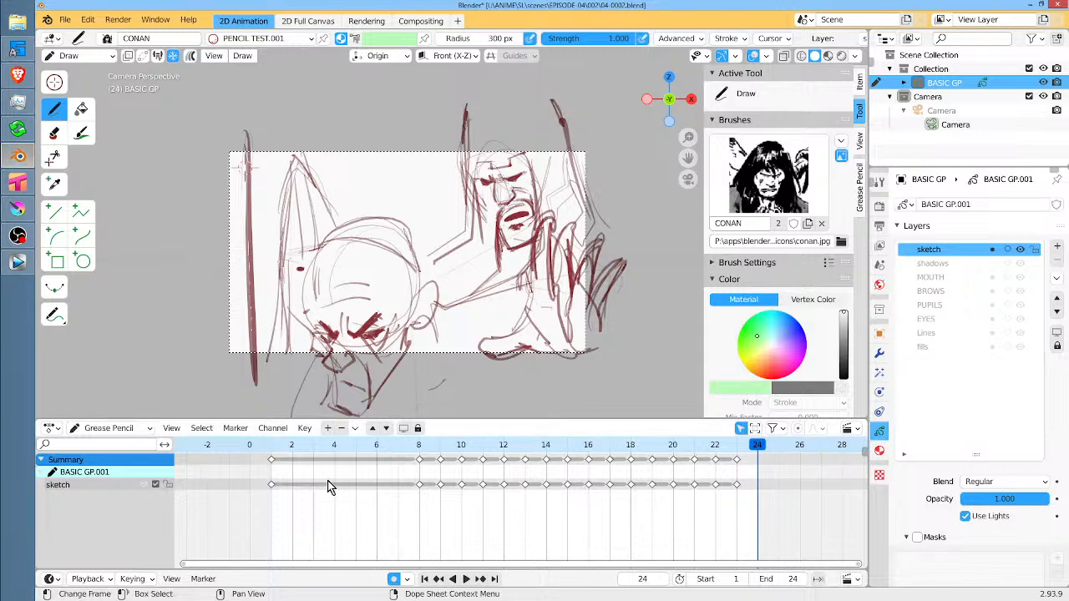
pyautogui.click(270, 449)
pyautogui.press('space')
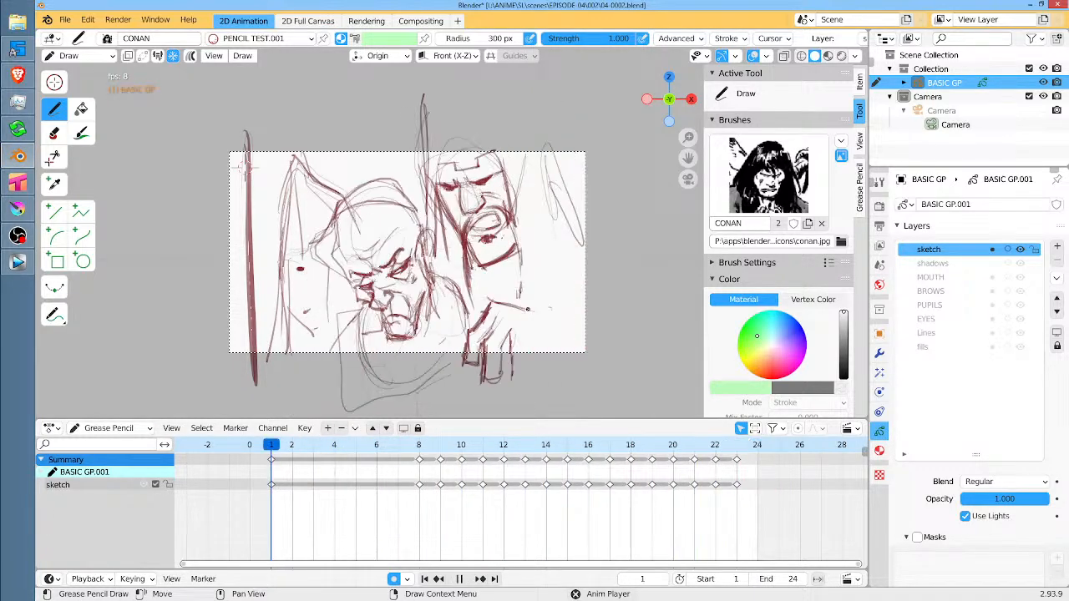
pyautogui.press('space')
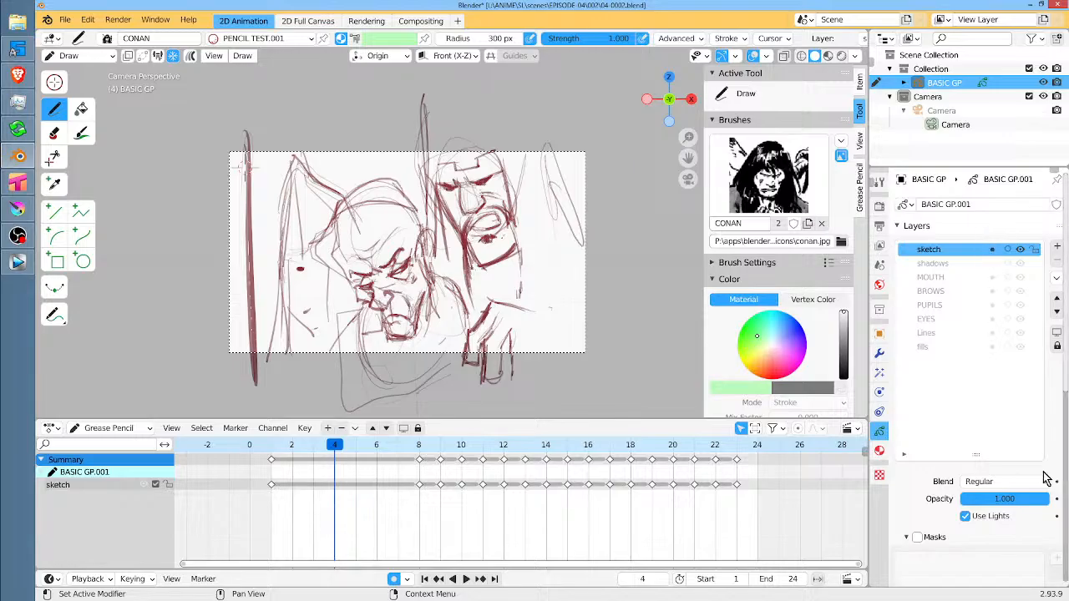
# Lower the sketch layer's opacity to about 0.204, make Lines the active layer and choose the charcoal ink.001 material.
pyautogui.moveTo(1036, 500)
pyautogui.mouseDown()
pyautogui.moveTo(961, 500)
pyautogui.moveTo(987, 499)
pyautogui.moveTo(977, 500)
pyautogui.mouseUp()
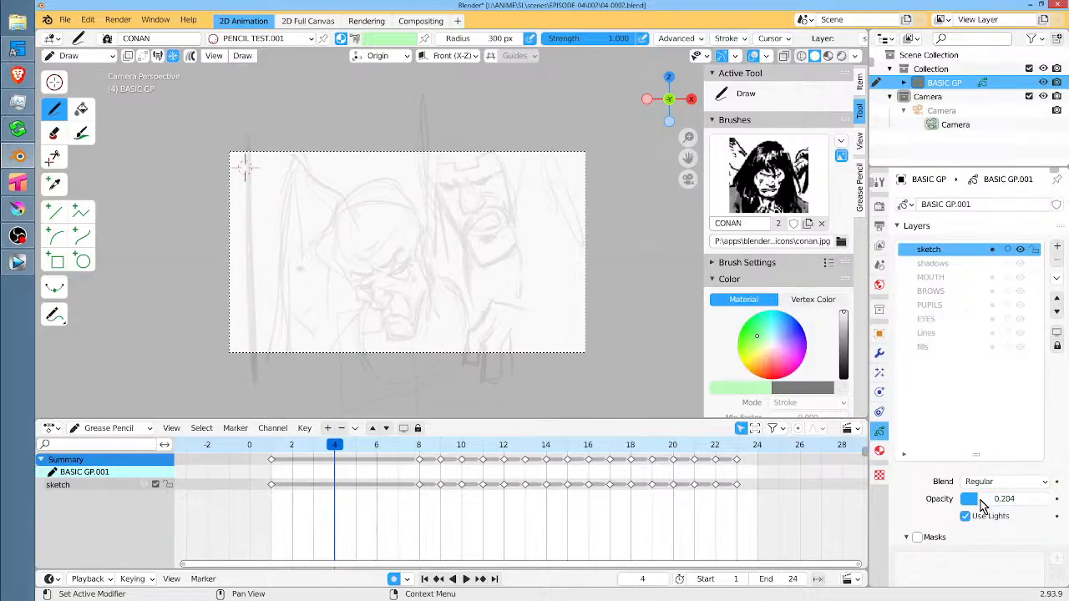
pyautogui.click(934, 335)
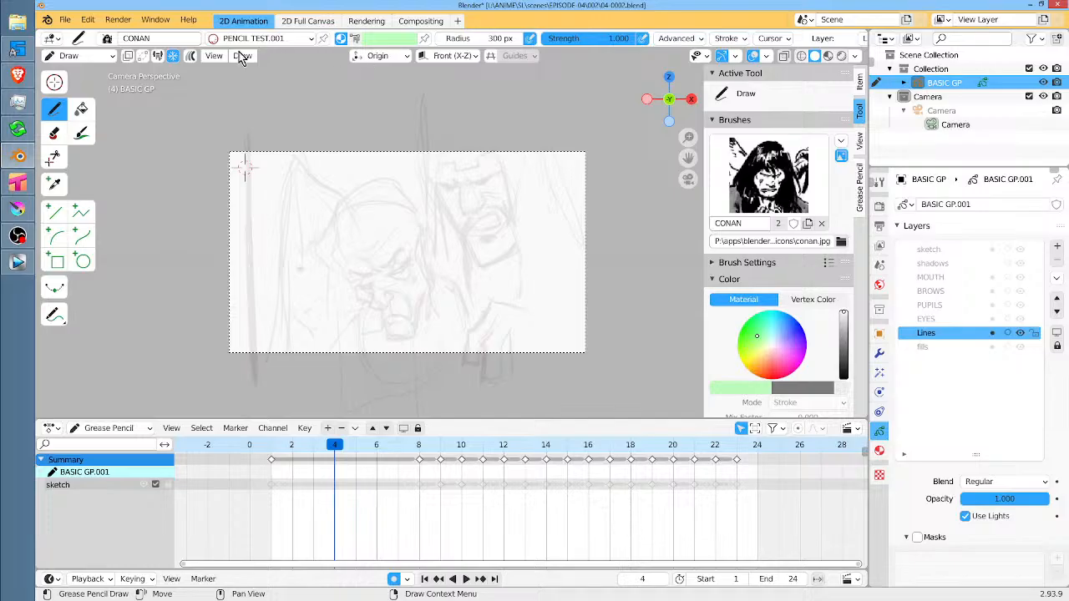
pyautogui.click(216, 38)
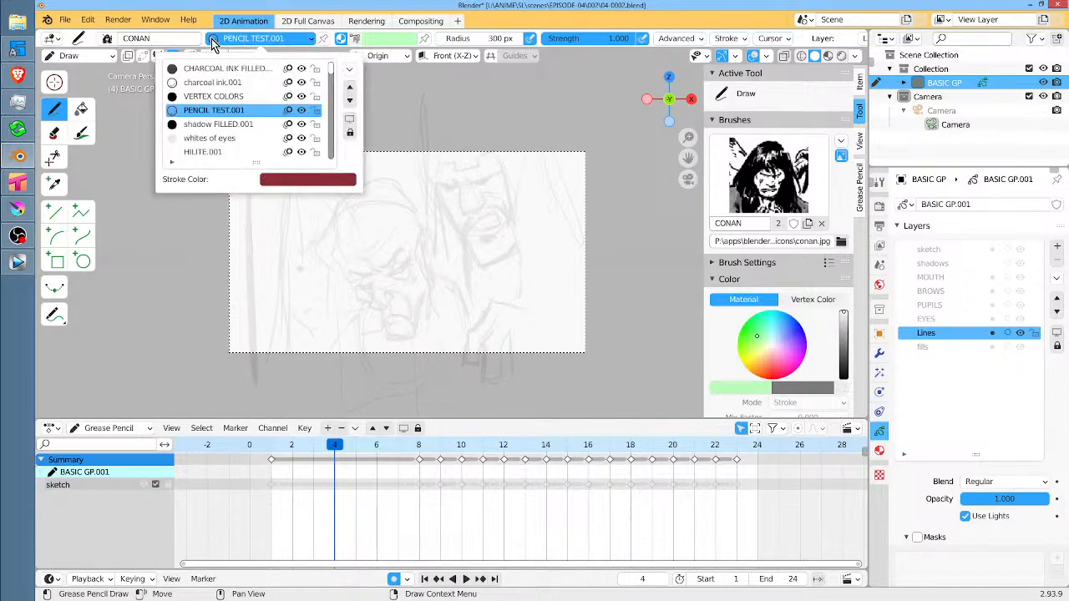
pyautogui.click(228, 83)
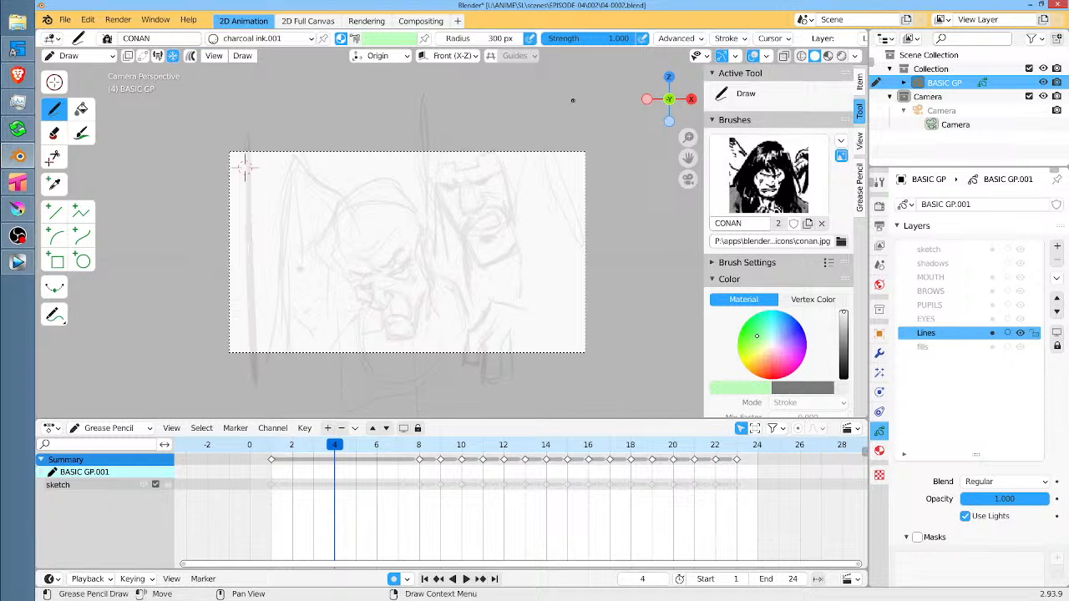
# Turn off pen pressure for the CONAN brush's strength and radius, and set its radius to 12 px.
pyautogui.click(645, 40)
pyautogui.click(530, 40)
pyautogui.click(499, 40)
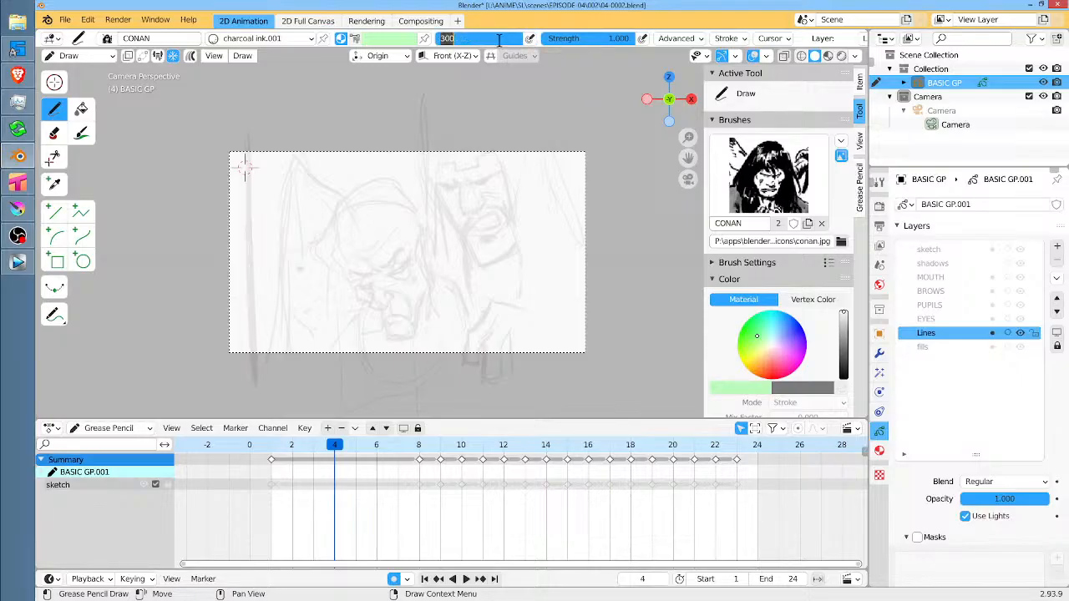
pyautogui.write('32')
pyautogui.press('Return')
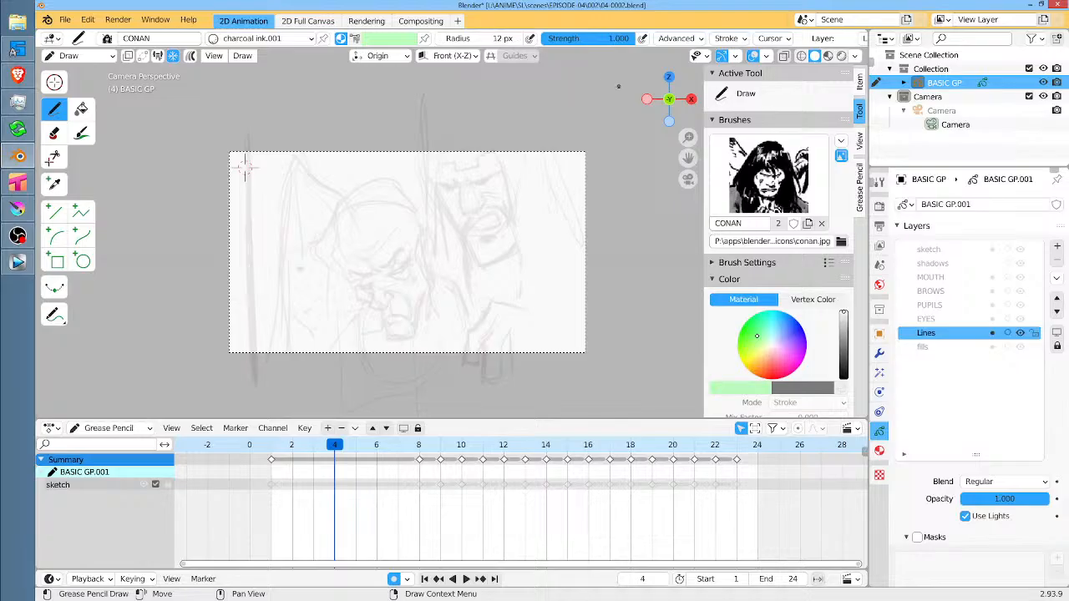
# Ink the rear character's nose, cheek crease and mouth outline over the sketch on the Lines layer at frame 4.
pyautogui.scroll(2, 535, 157)
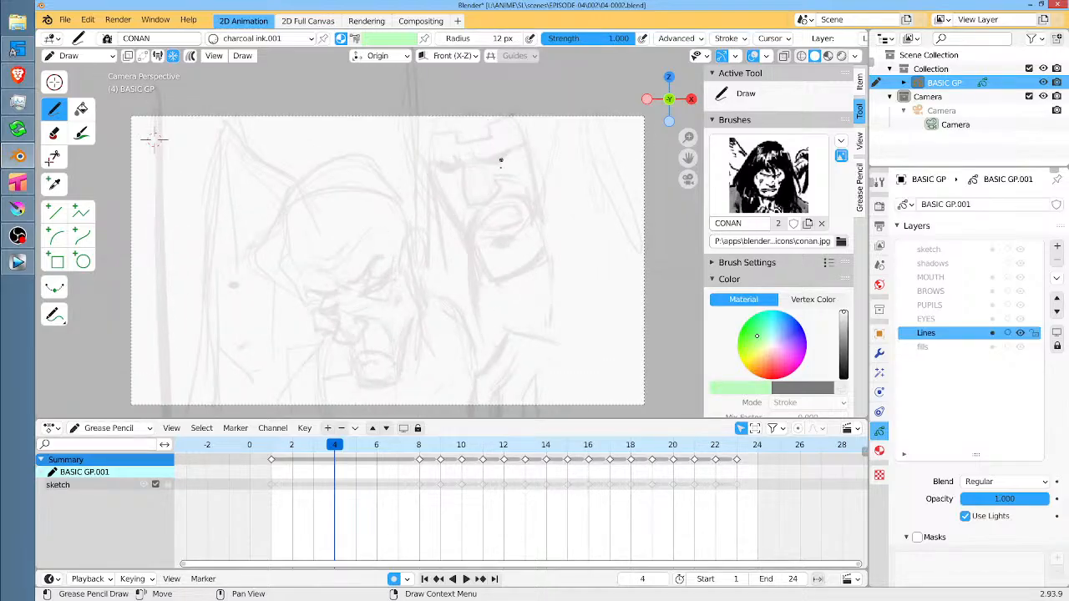
pyautogui.scroll(4, 504, 174)
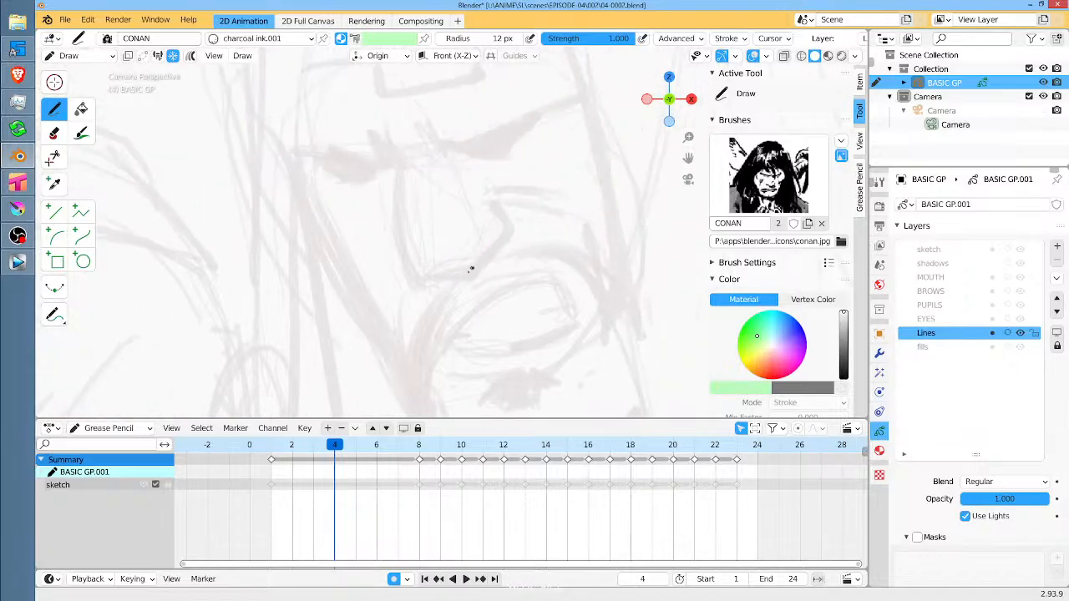
pyautogui.moveTo(366, 150)
pyautogui.mouseDown()
pyautogui.moveTo(388, 286)
pyautogui.moveTo(459, 271)
pyautogui.moveTo(485, 238)
pyautogui.moveTo(469, 212)
pyautogui.moveTo(534, 205)
pyautogui.moveTo(579, 238)
pyautogui.mouseUp()
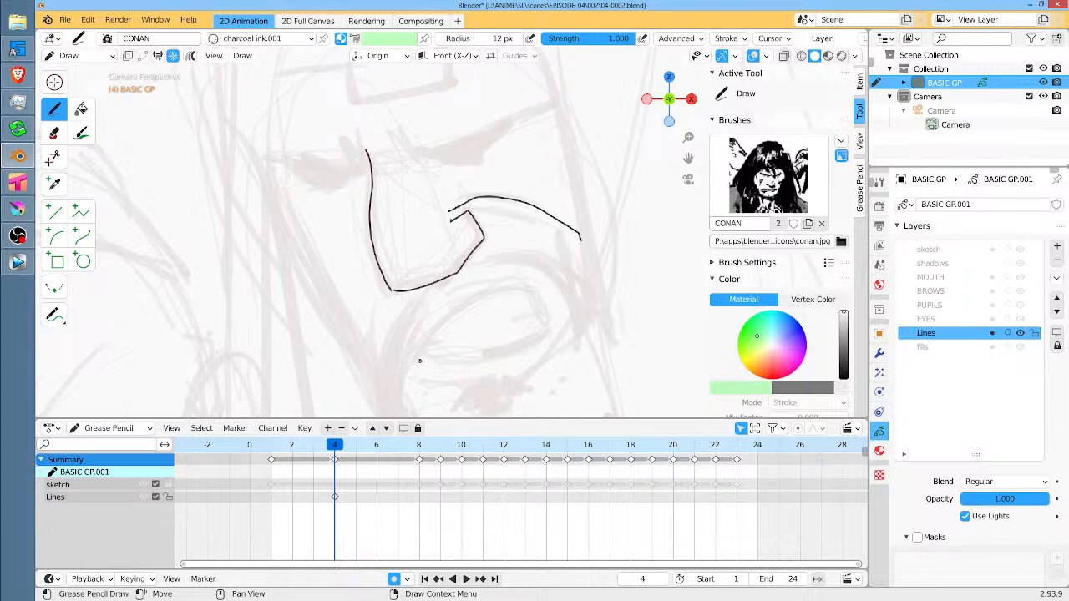
pyautogui.moveTo(419, 361)
pyautogui.mouseDown()
pyautogui.moveTo(528, 288)
pyautogui.moveTo(550, 333)
pyautogui.moveTo(424, 364)
pyautogui.mouseUp()
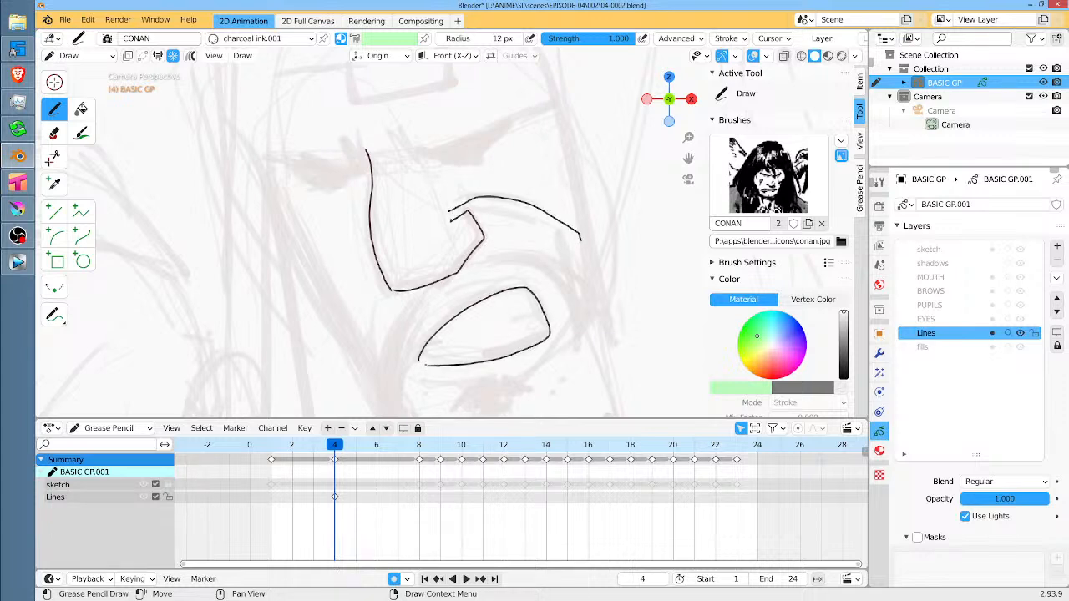
pyautogui.moveTo(541, 309); pyautogui.dragTo(506, 322)
# Ink both narrowed eyes with their upper lids, lower lids, pupils and under-eye creases.
pyautogui.moveTo(430, 152); pyautogui.dragTo(550, 110)
pyautogui.moveTo(446, 153); pyautogui.dragTo(513, 132)
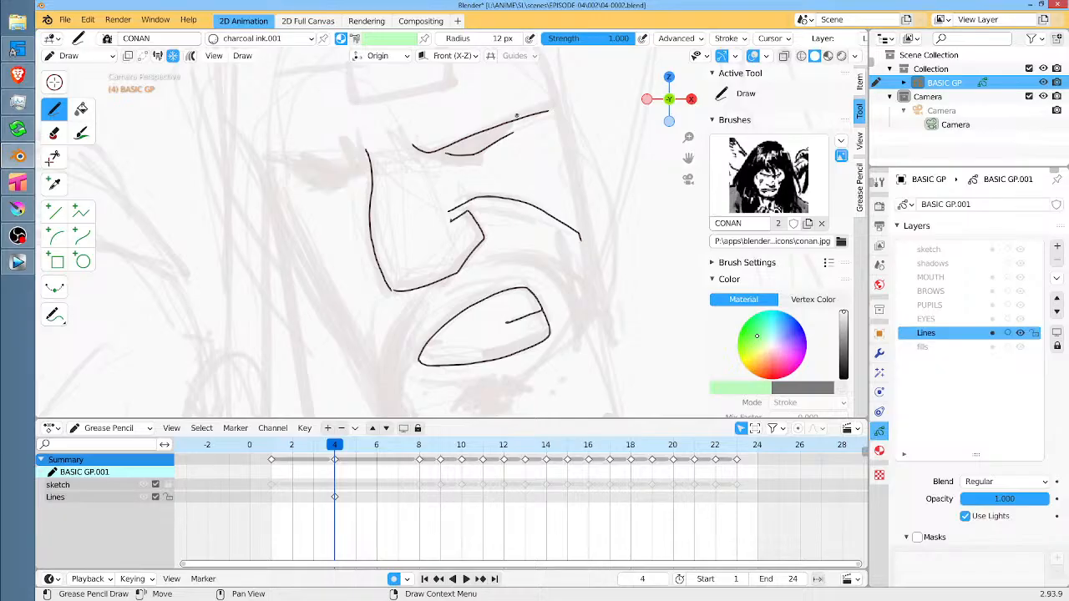
pyautogui.moveTo(365, 152); pyautogui.dragTo(301, 175)
pyautogui.moveTo(367, 170)
pyautogui.mouseDown()
pyautogui.moveTo(306, 189)
pyautogui.moveTo(345, 198)
pyautogui.moveTo(361, 185)
pyautogui.mouseUp()
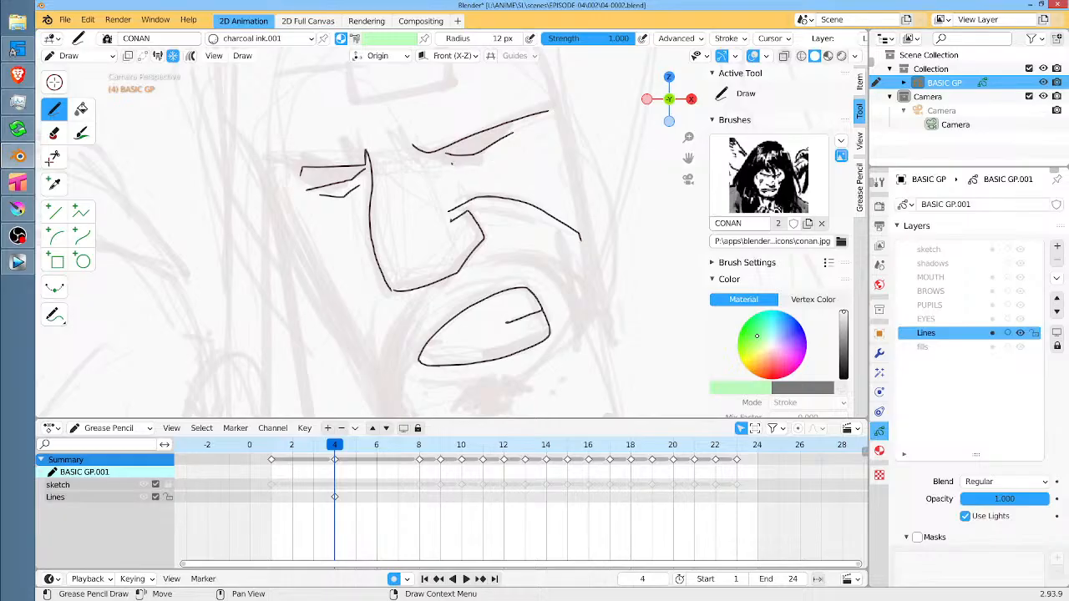
pyautogui.moveTo(451, 166); pyautogui.dragTo(516, 144)
pyautogui.moveTo(435, 157); pyautogui.dragTo(518, 124)
pyautogui.moveTo(301, 187); pyautogui.dragTo(364, 167)
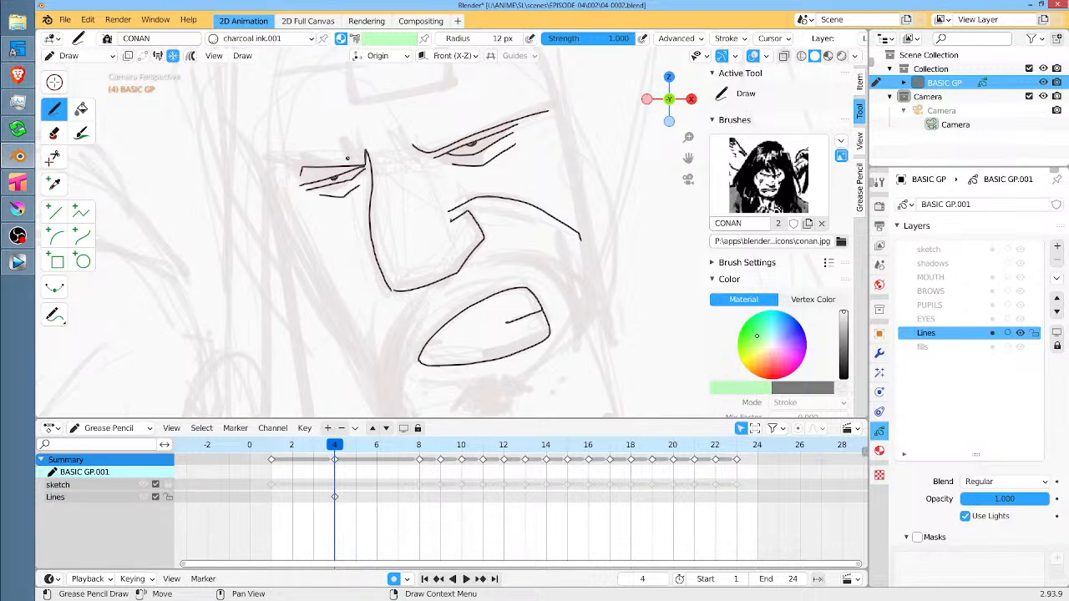
# Outline both thick, angled eyebrows above the inked eyes.
pyautogui.scroll(-2, 514, 199)
pyautogui.scroll(2, 518, 184)
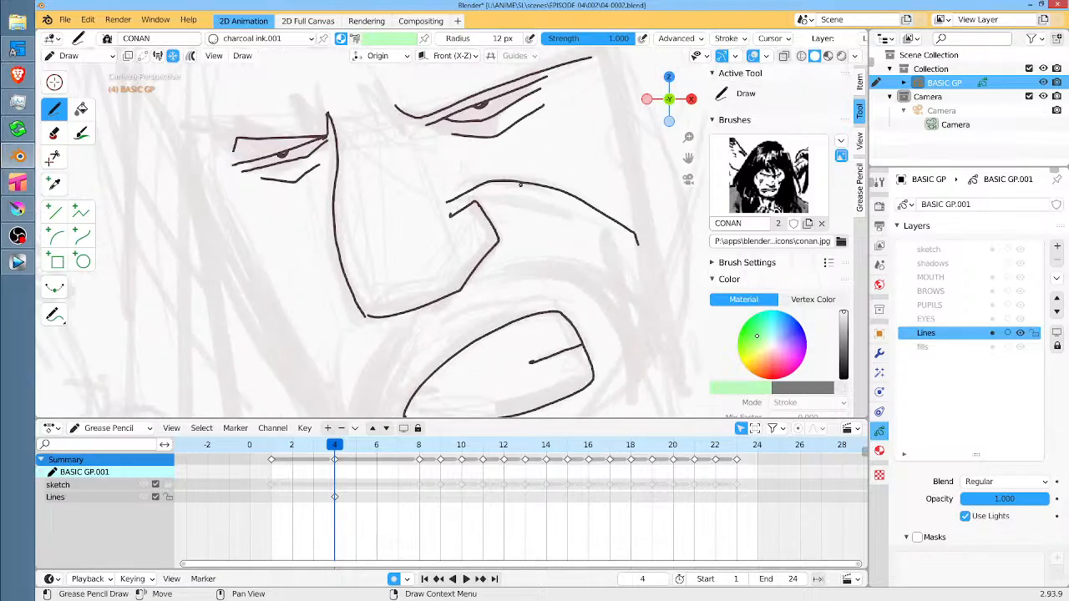
pyautogui.moveTo(399, 109); pyautogui.dragTo(493, 71)
pyautogui.moveTo(571, 96); pyautogui.dragTo(536, 200)
pyautogui.moveTo(457, 174); pyautogui.dragTo(536, 141)
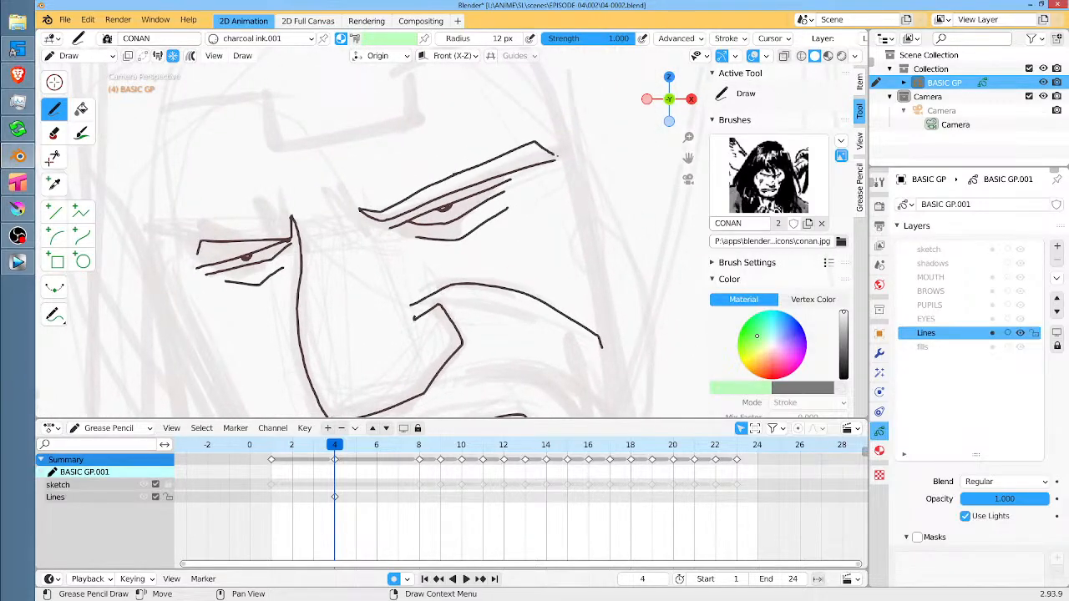
pyautogui.moveTo(282, 225)
pyautogui.mouseDown()
pyautogui.moveTo(194, 213)
pyautogui.moveTo(199, 253)
pyautogui.mouseUp()
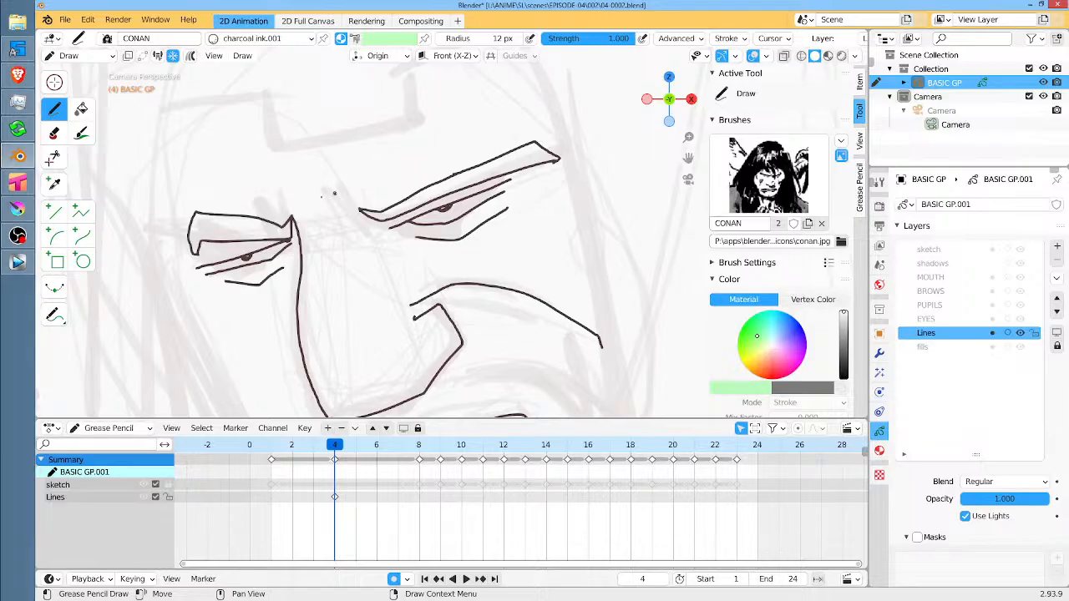
# Add frown creases between the eyebrows, short wrinkles beside the eyes and a curved fold below the nose.
pyautogui.moveTo(293, 182)
pyautogui.mouseDown()
pyautogui.moveTo(290, 219)
pyautogui.moveTo(336, 227)
pyautogui.mouseUp()
pyautogui.moveTo(572, 295); pyautogui.dragTo(551, 168)
pyautogui.moveTo(283, 284); pyautogui.dragTo(294, 360)
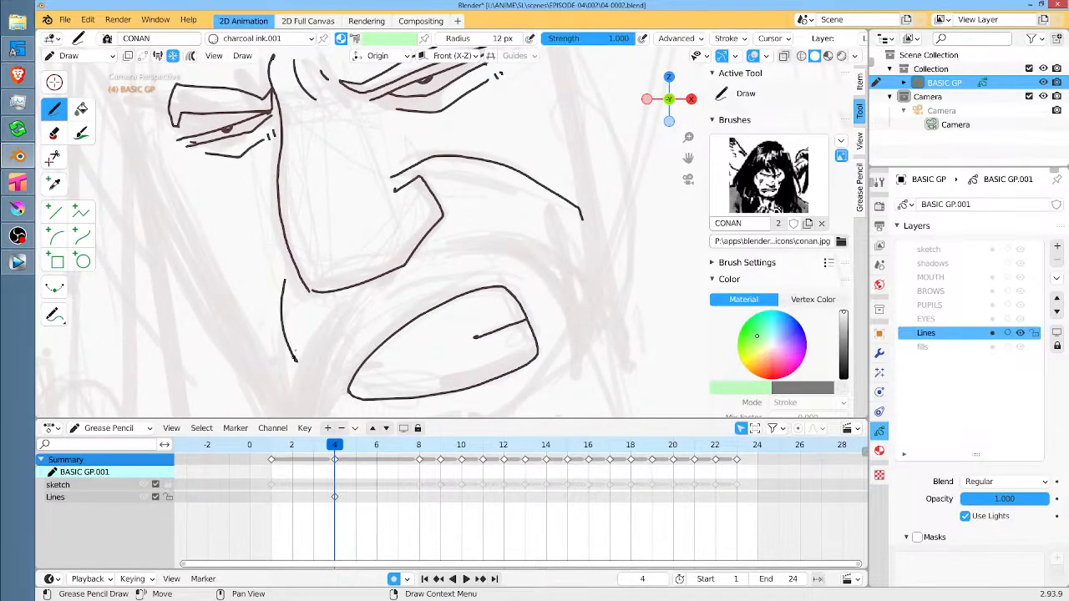
pyautogui.moveTo(557, 191)
pyautogui.mouseDown()
pyautogui.moveTo(513, 311)
pyautogui.moveTo(544, 248)
pyautogui.mouseUp()
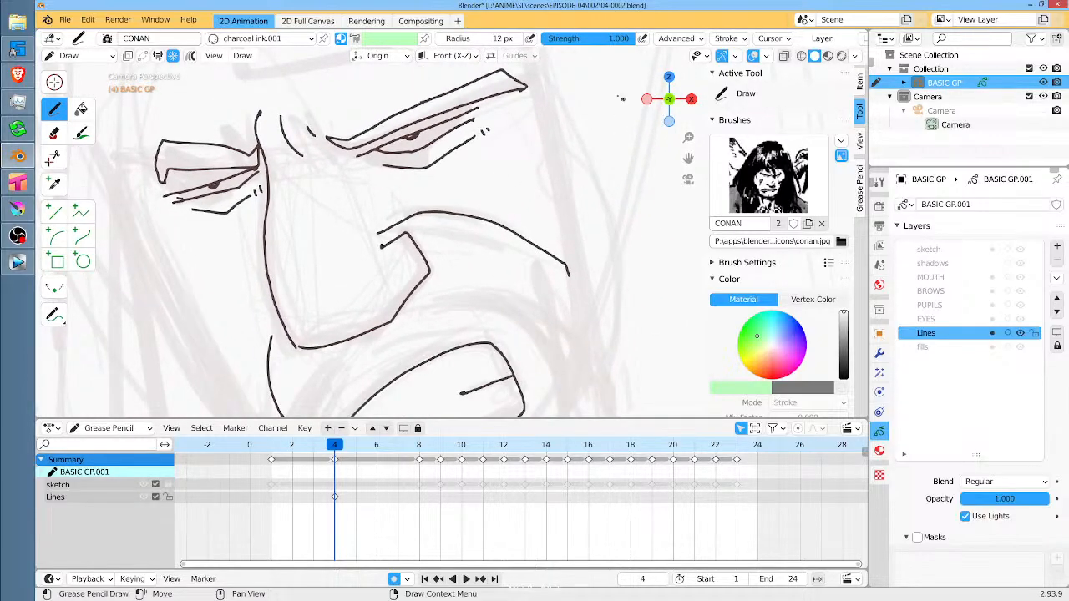
# Ink the far cheek contour and the chin line, removing the upturned end of the jaw stroke.
pyautogui.moveTo(132, 204)
pyautogui.mouseDown()
pyautogui.moveTo(225, 359)
pyautogui.moveTo(271, 136)
pyautogui.moveTo(216, 169)
pyautogui.moveTo(281, 306)
pyautogui.mouseUp()
pyautogui.moveTo(436, 232); pyautogui.dragTo(358, 84)
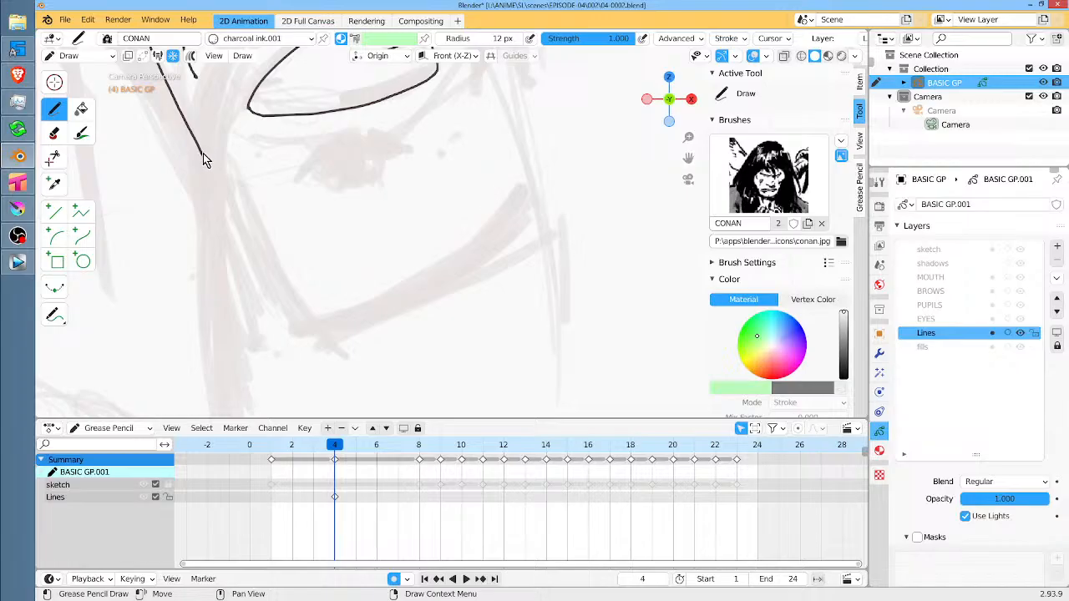
pyautogui.moveTo(203, 153)
pyautogui.mouseDown()
pyautogui.moveTo(310, 337)
pyautogui.moveTo(483, 264)
pyautogui.mouseUp()
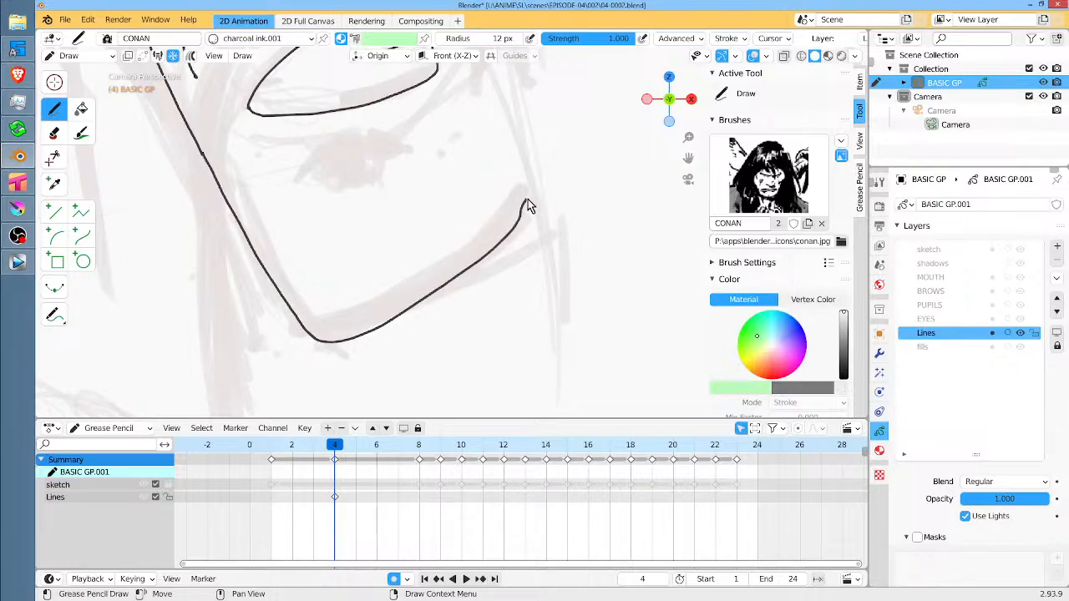
pyautogui.hotkey('ctrl', 'z')
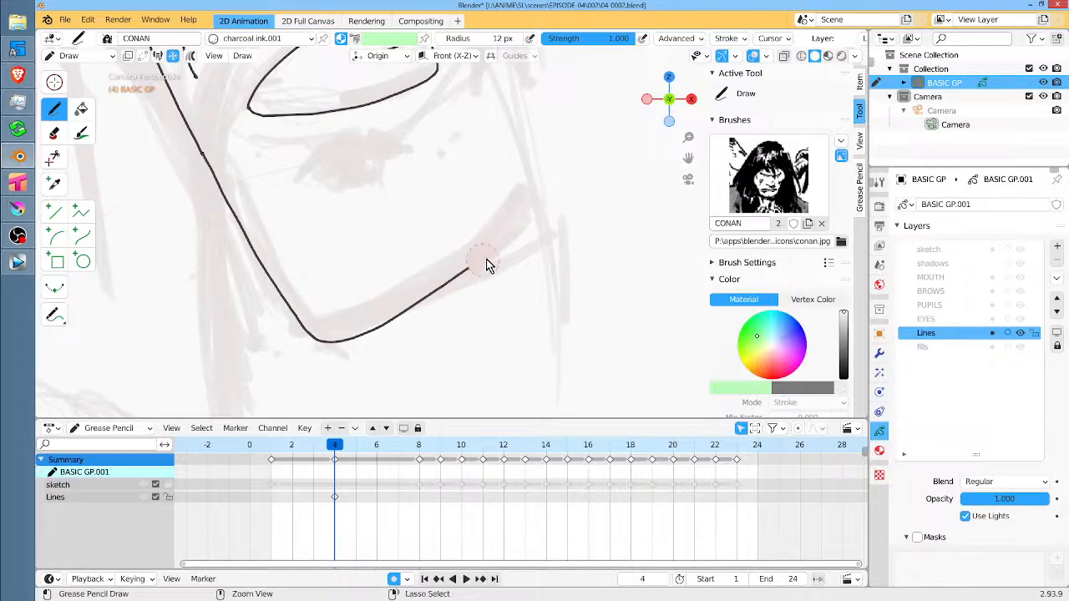
pyautogui.moveTo(487, 260)
pyautogui.mouseDown()
pyautogui.moveTo(318, 365)
pyautogui.moveTo(420, 308)
pyautogui.moveTo(551, 195)
pyautogui.moveTo(527, 326)
pyautogui.mouseUp()
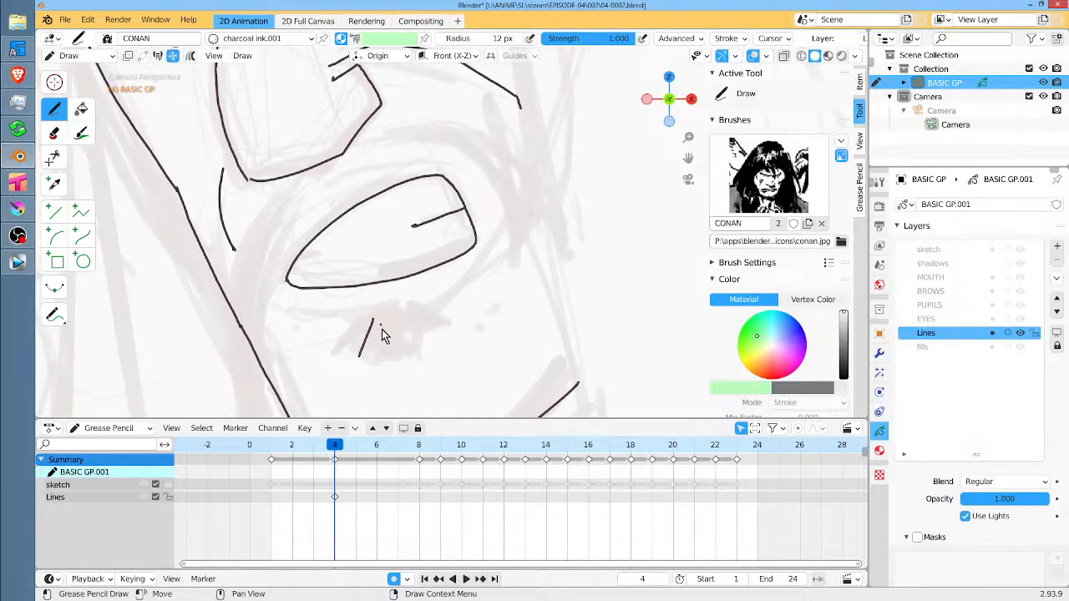
# Draw the small fan of short hair strokes below the mouth.
pyautogui.moveTo(384, 324); pyautogui.dragTo(381, 349)
pyautogui.moveTo(391, 322); pyautogui.dragTo(394, 341)
pyautogui.moveTo(402, 315)
pyautogui.mouseDown()
pyautogui.moveTo(411, 338)
pyautogui.moveTo(429, 333)
pyautogui.mouseUp()
pyautogui.scroll(-3, 442, 234)
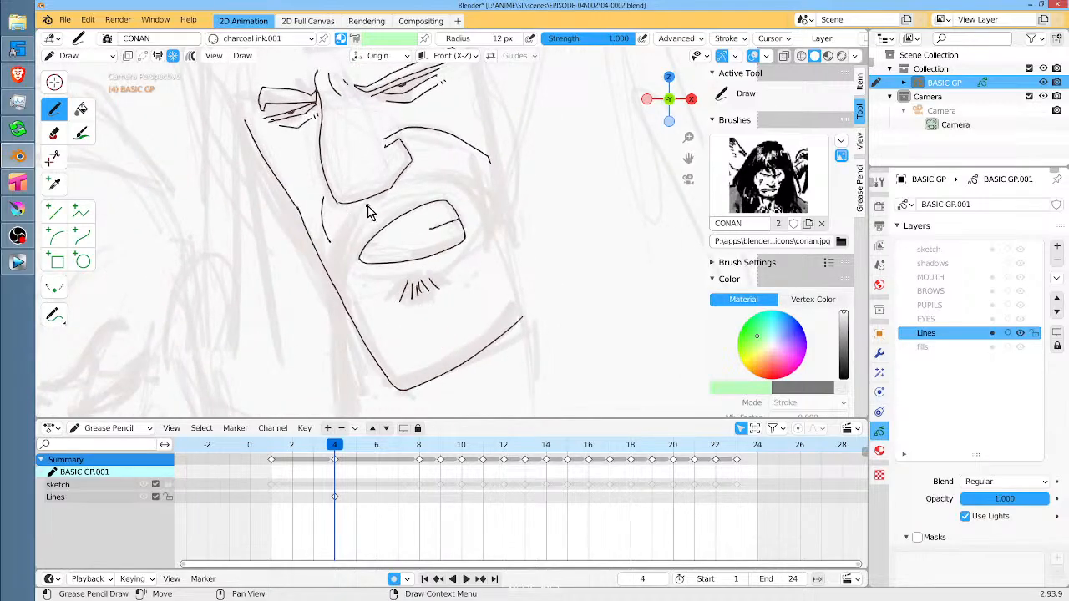
# Ink the moustache hair lines around the mouth, running down along the chin and across the upper lip.
pyautogui.moveTo(368, 205)
pyautogui.mouseDown()
pyautogui.moveTo(339, 246)
pyautogui.moveTo(365, 240)
pyautogui.moveTo(339, 351)
pyautogui.mouseUp()
pyautogui.moveTo(343, 299); pyautogui.dragTo(364, 401)
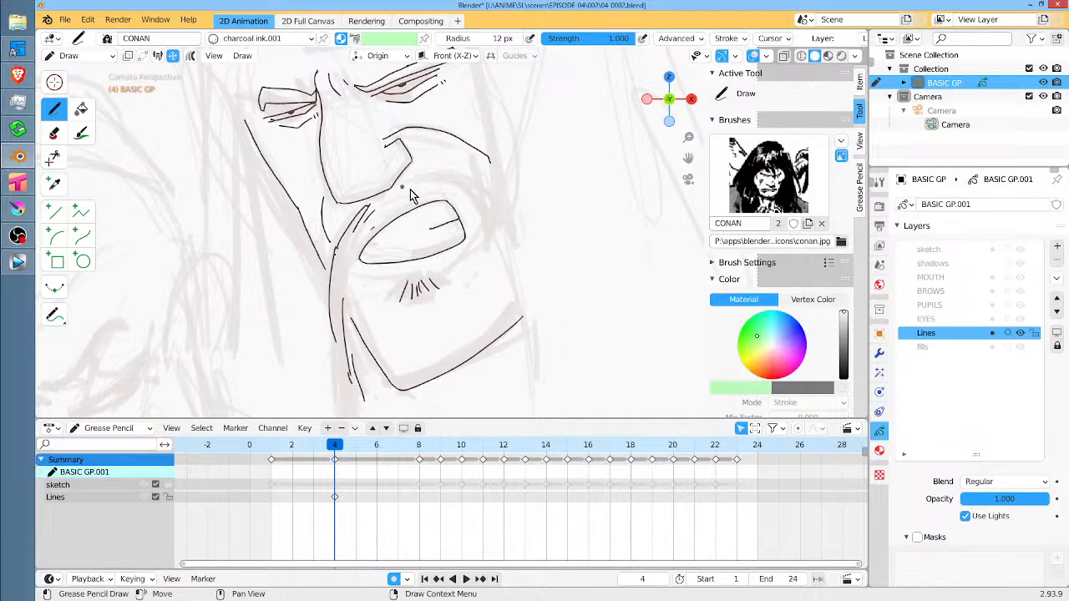
pyautogui.moveTo(406, 199)
pyautogui.mouseDown()
pyautogui.moveTo(436, 187)
pyautogui.moveTo(461, 197)
pyautogui.moveTo(487, 236)
pyautogui.mouseUp()
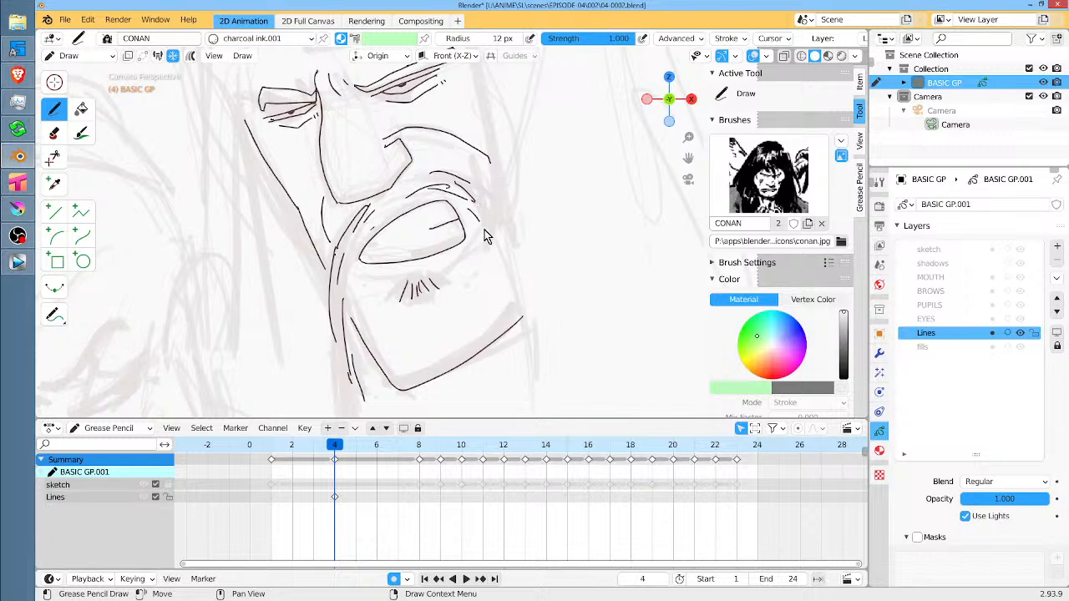
# Ink the near cheek and beard edge, then draw the neck line straight down from the jaw corner.
pyautogui.moveTo(506, 195); pyautogui.dragTo(538, 355)
pyautogui.moveTo(575, 271); pyautogui.dragTo(524, 138)
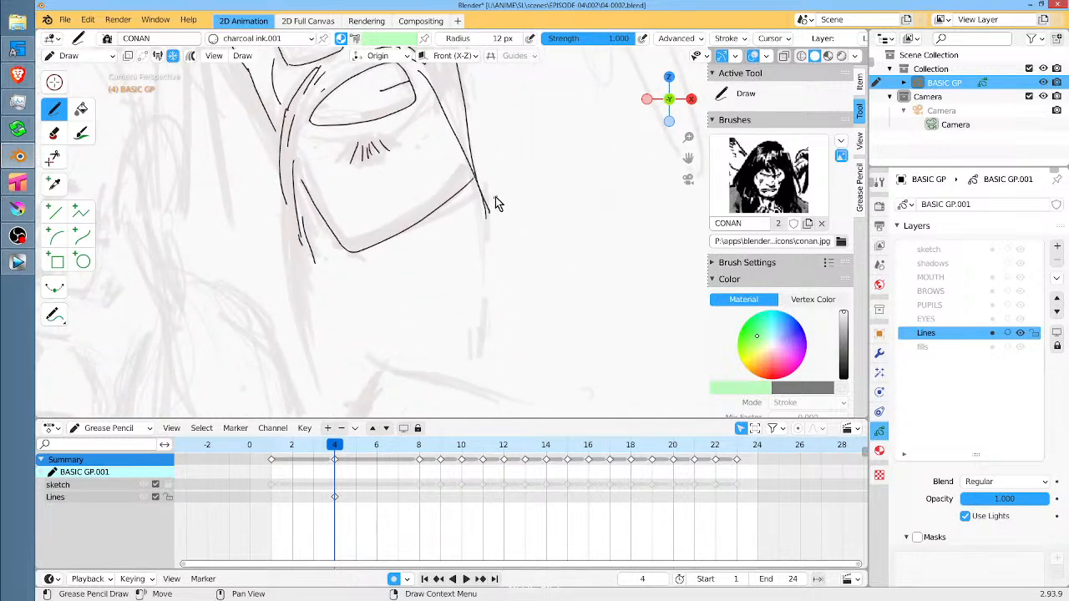
pyautogui.hotkey('ctrl', 'z')
pyautogui.moveTo(476, 175); pyautogui.dragTo(477, 383)
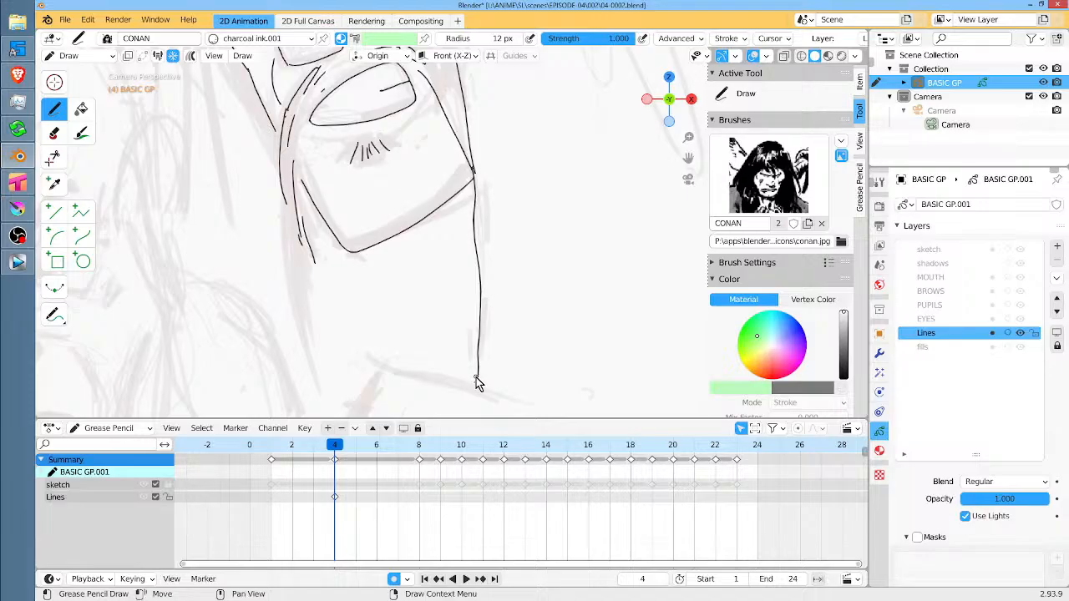
pyautogui.moveTo(504, 146); pyautogui.dragTo(481, 250)
pyautogui.moveTo(412, 169); pyautogui.dragTo(431, 211)
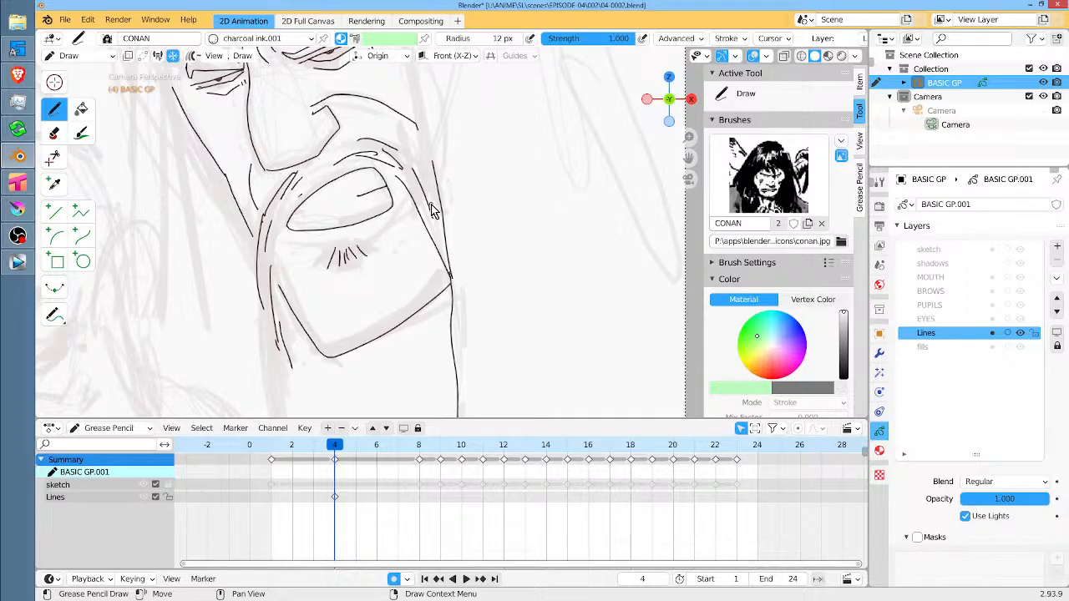
pyautogui.click(749, 41)
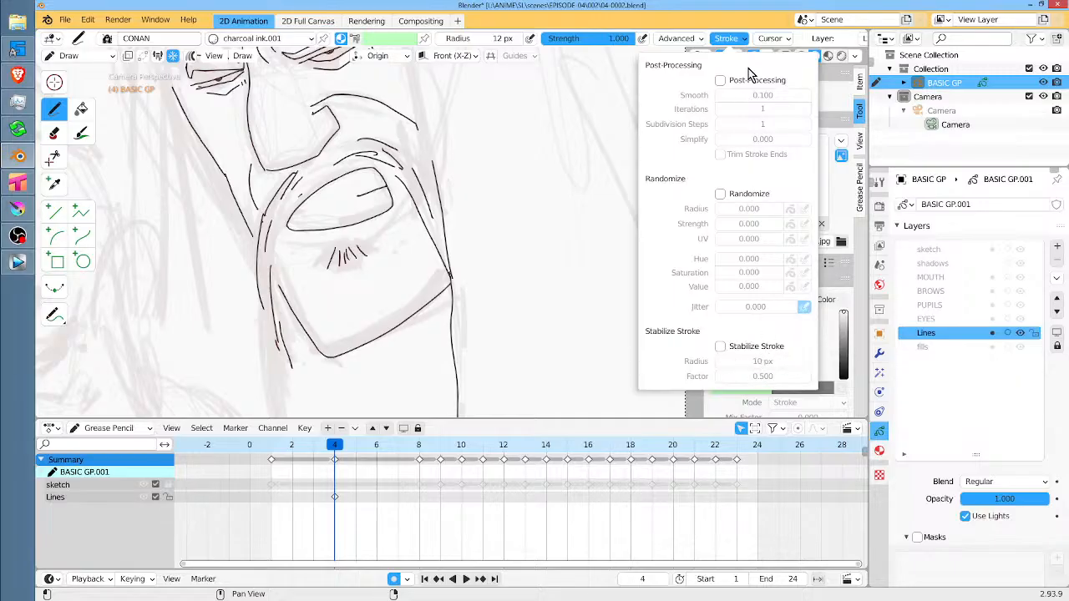
pyautogui.click(739, 40)
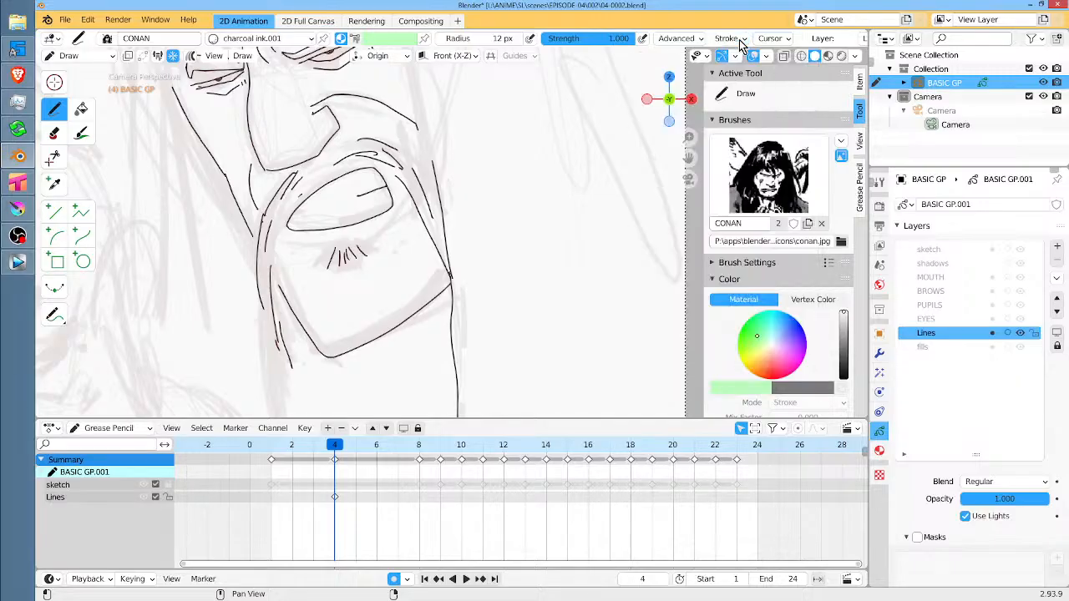
# Ink both sides of the face and the angular hairline with its central notch across the forehead.
pyautogui.moveTo(469, 160); pyautogui.dragTo(513, 308)
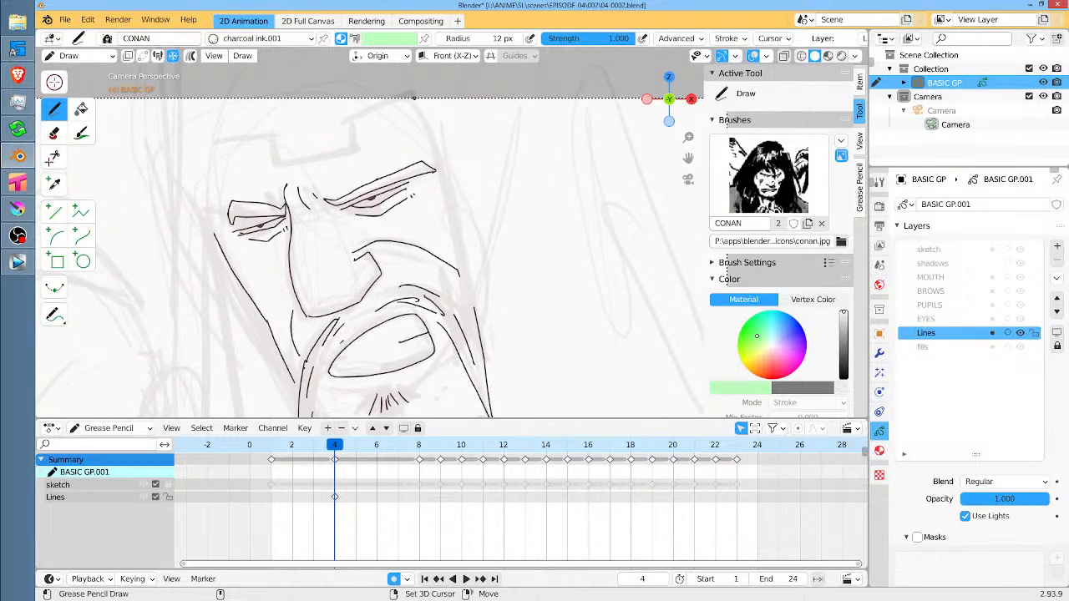
pyautogui.moveTo(413, 95); pyautogui.dragTo(476, 314)
pyautogui.moveTo(413, 99); pyautogui.dragTo(347, 120)
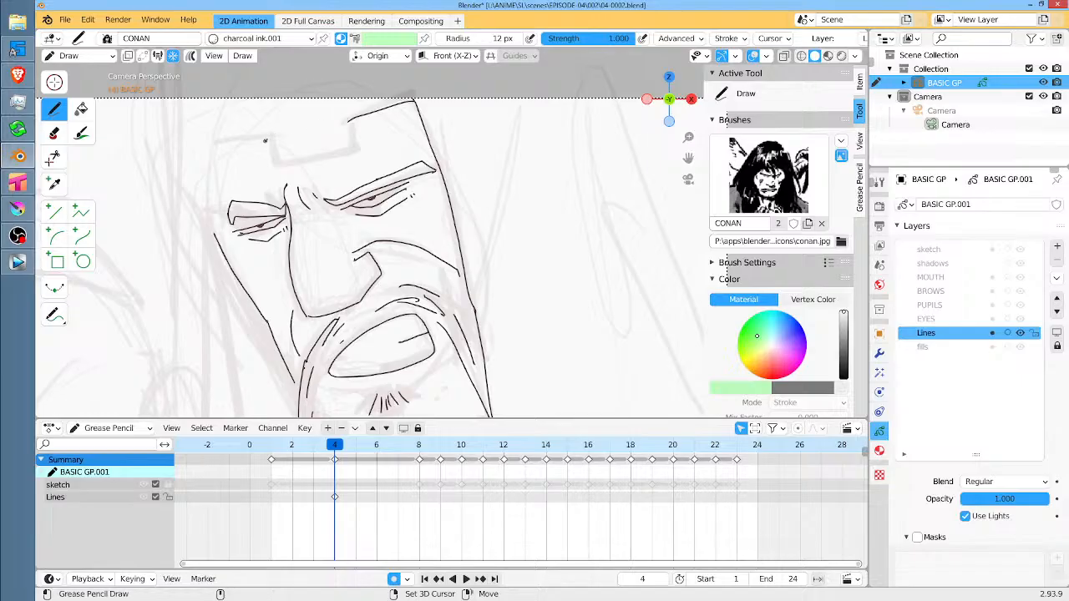
pyautogui.moveTo(265, 140)
pyautogui.mouseDown()
pyautogui.moveTo(206, 164)
pyautogui.moveTo(218, 321)
pyautogui.mouseUp()
pyautogui.moveTo(270, 144)
pyautogui.mouseDown()
pyautogui.moveTo(278, 171)
pyautogui.moveTo(355, 148)
pyautogui.moveTo(349, 117)
pyautogui.mouseUp()
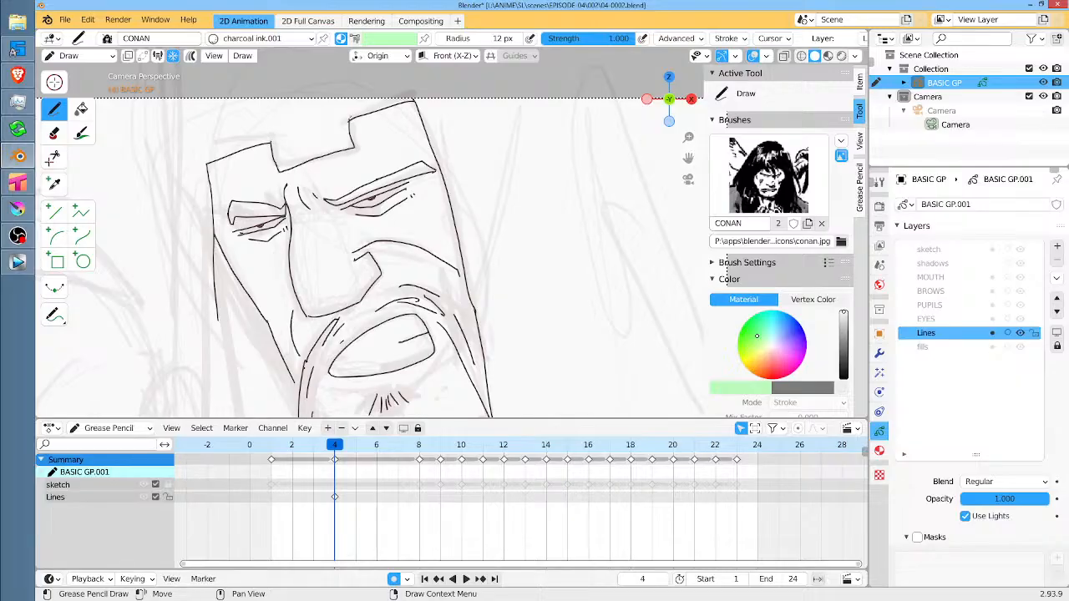
# Undo the hairline's central notch and its redrawn version, and trim the inner end of the far hairline segment.
pyautogui.scroll(5, 318, 181)
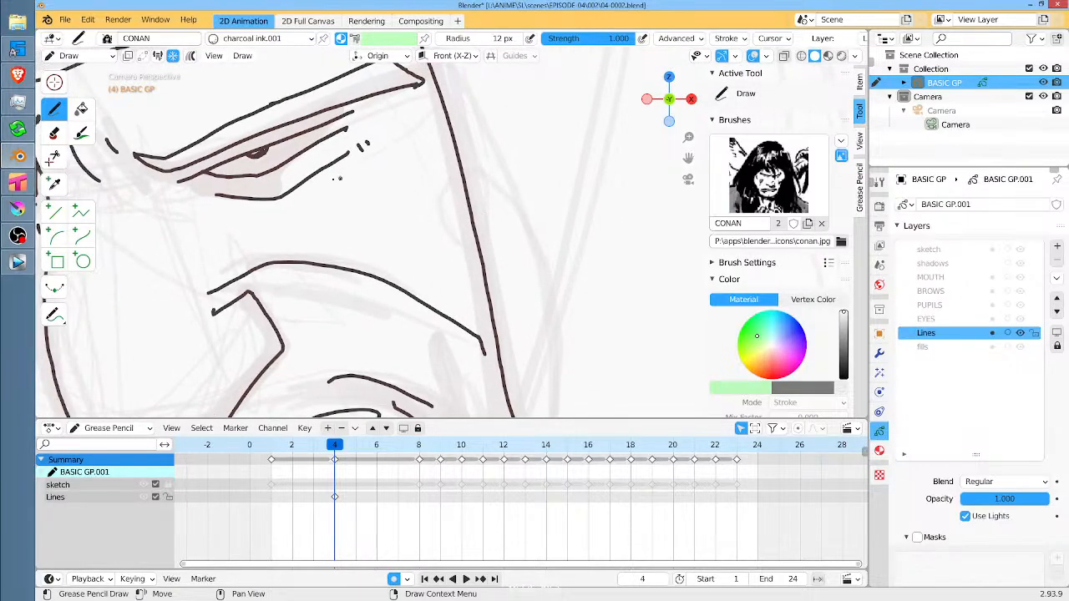
pyautogui.scroll(-5, 386, 242)
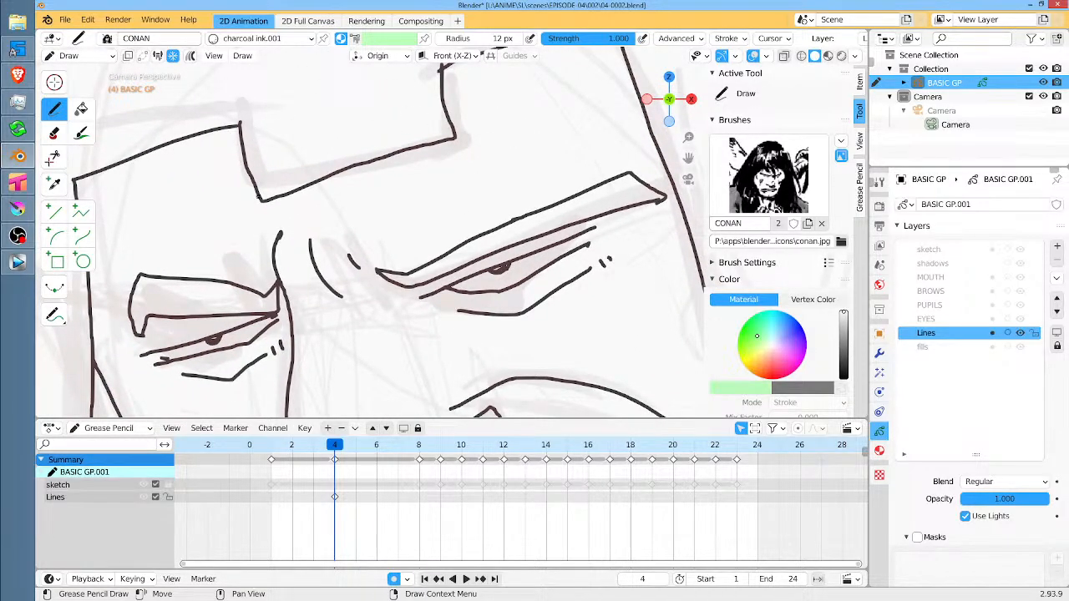
pyautogui.hotkey('ctrl', 'z')
pyautogui.moveTo(238, 127)
pyautogui.mouseDown()
pyautogui.moveTo(266, 203)
pyautogui.moveTo(451, 127)
pyautogui.moveTo(440, 70)
pyautogui.mouseUp()
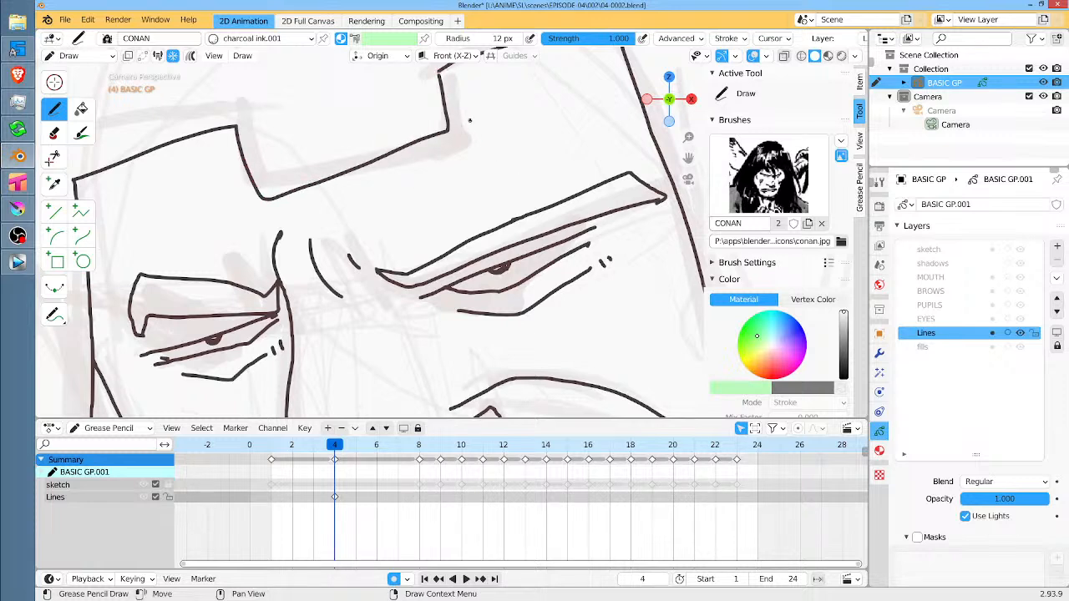
pyautogui.hotkey('ctrl', 'z')
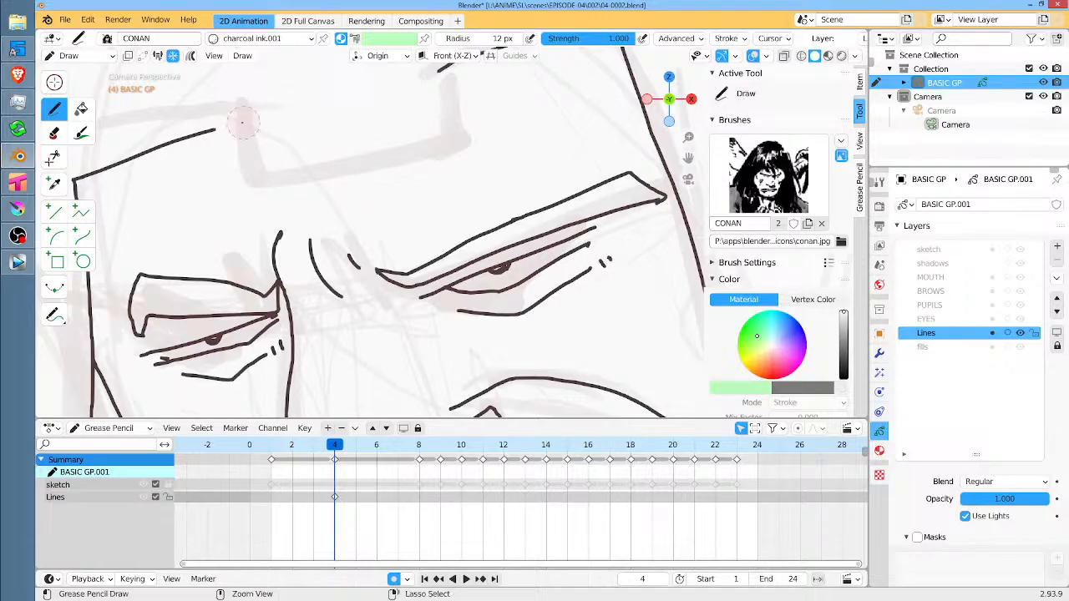
pyautogui.keyDown('ctrl'); pyautogui.moveTo(242, 122); pyautogui.dragTo(218, 130); pyautogui.keyUp('ctrl')
# Redraw the hairline notch lower on the forehead, joining its base line to both upper hairline segments.
pyautogui.scroll(-3, 466, 155)
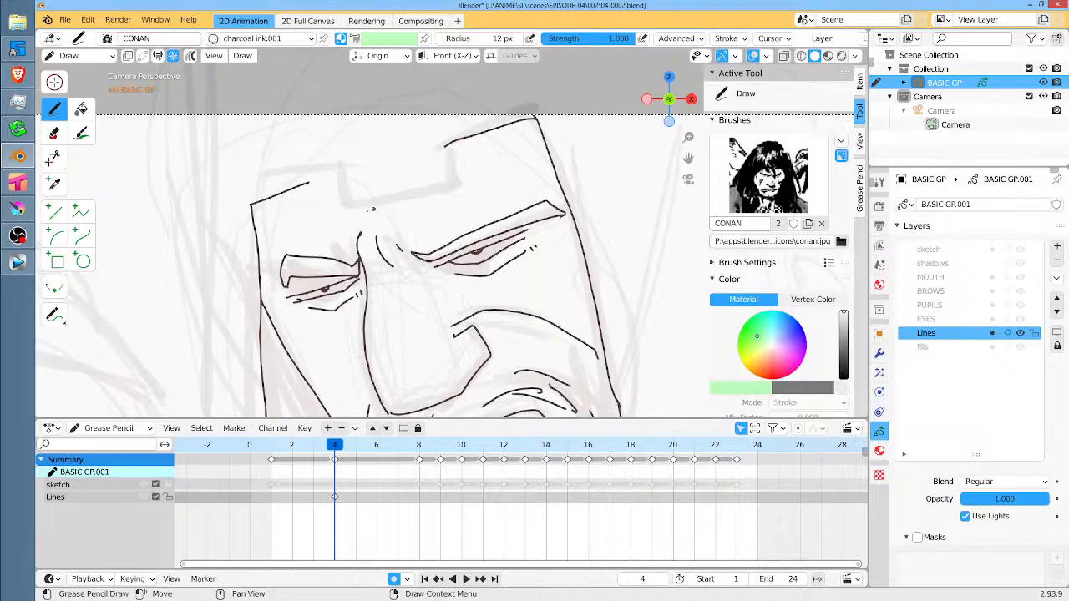
pyautogui.moveTo(344, 221); pyautogui.dragTo(434, 194)
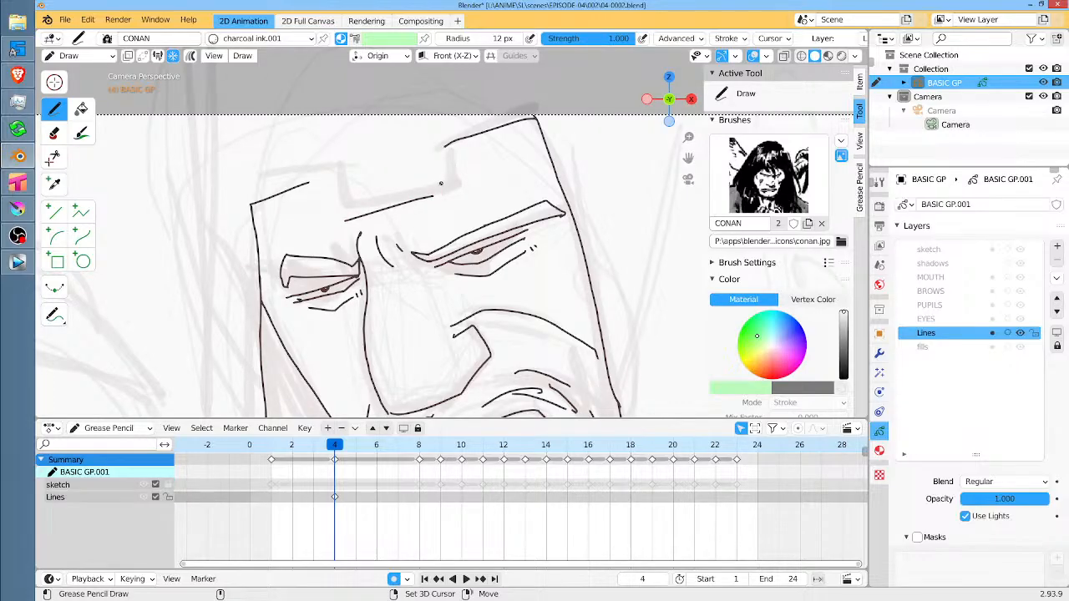
pyautogui.moveTo(349, 219); pyautogui.dragTo(329, 226)
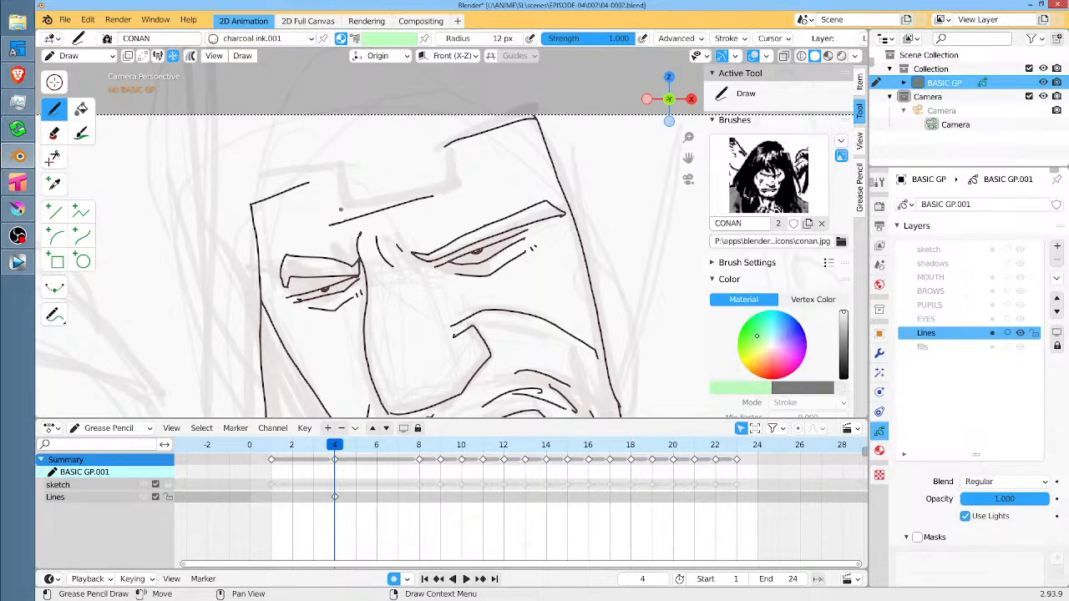
pyautogui.moveTo(309, 182); pyautogui.dragTo(328, 225)
pyautogui.moveTo(446, 146)
pyautogui.mouseDown()
pyautogui.moveTo(446, 191)
pyautogui.moveTo(456, 180)
pyautogui.mouseUp()
pyautogui.scroll(2, 468, 166)
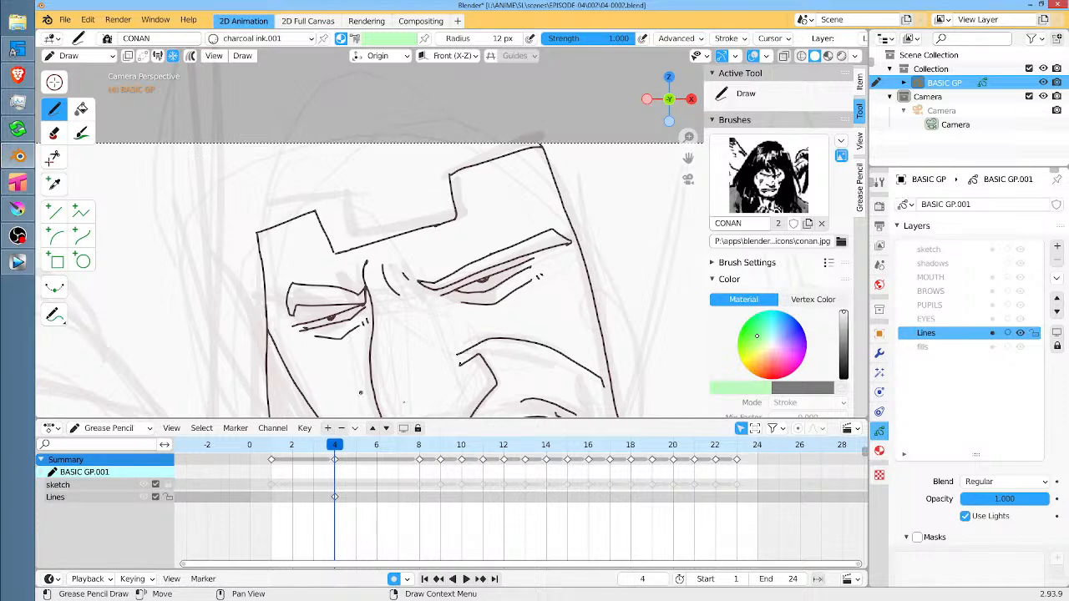
# Ink the long outer hair edges on both sides of the rear character's face, extending above the camera frame.
pyautogui.scroll(-5, 557, 209)
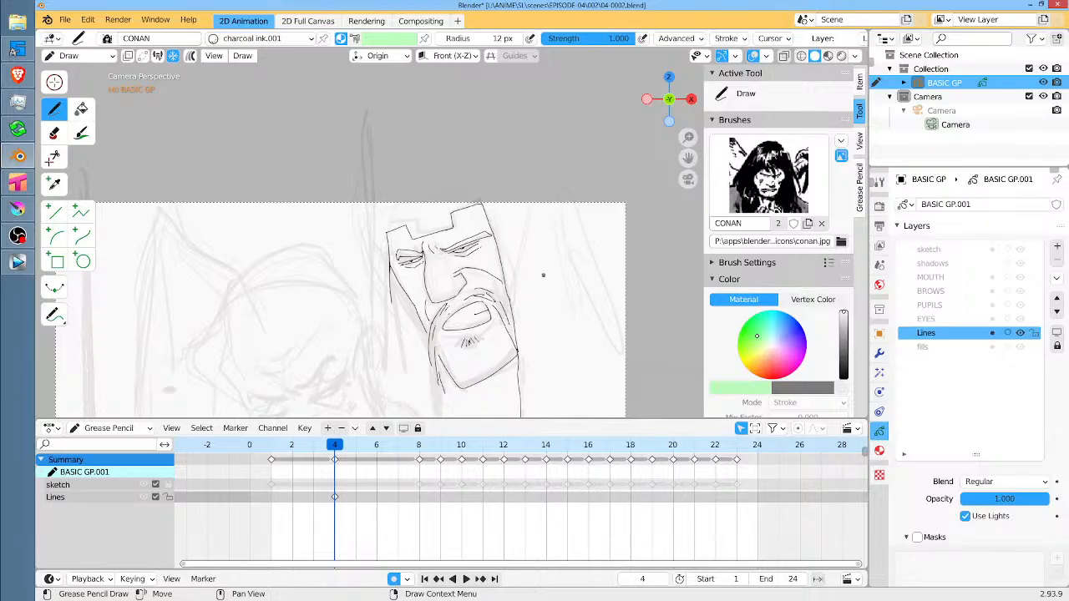
pyautogui.scroll(-2, 552, 280)
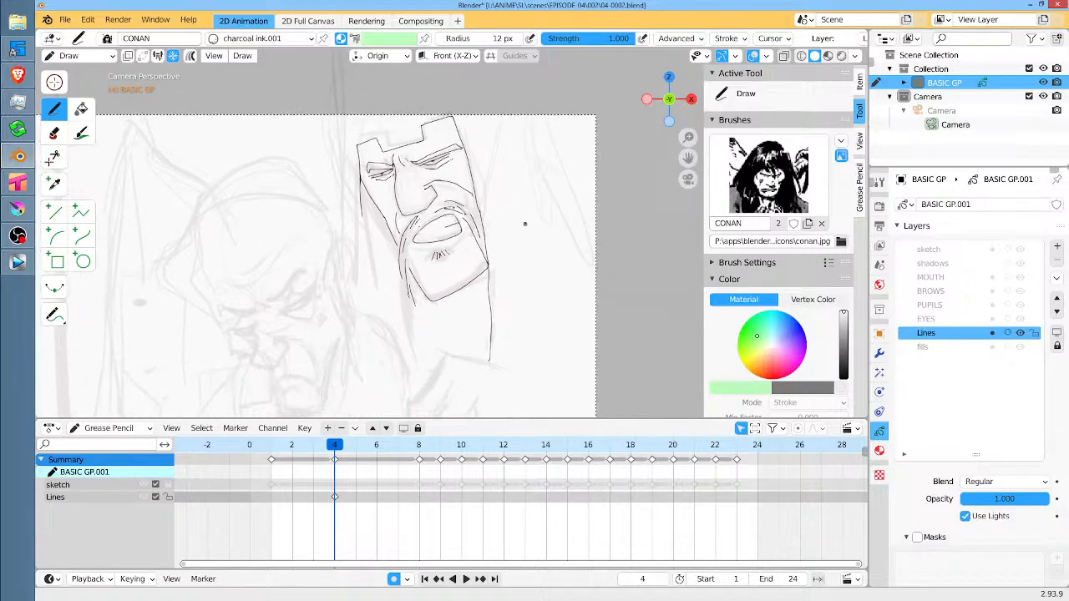
pyautogui.moveTo(524, 111); pyautogui.dragTo(585, 249)
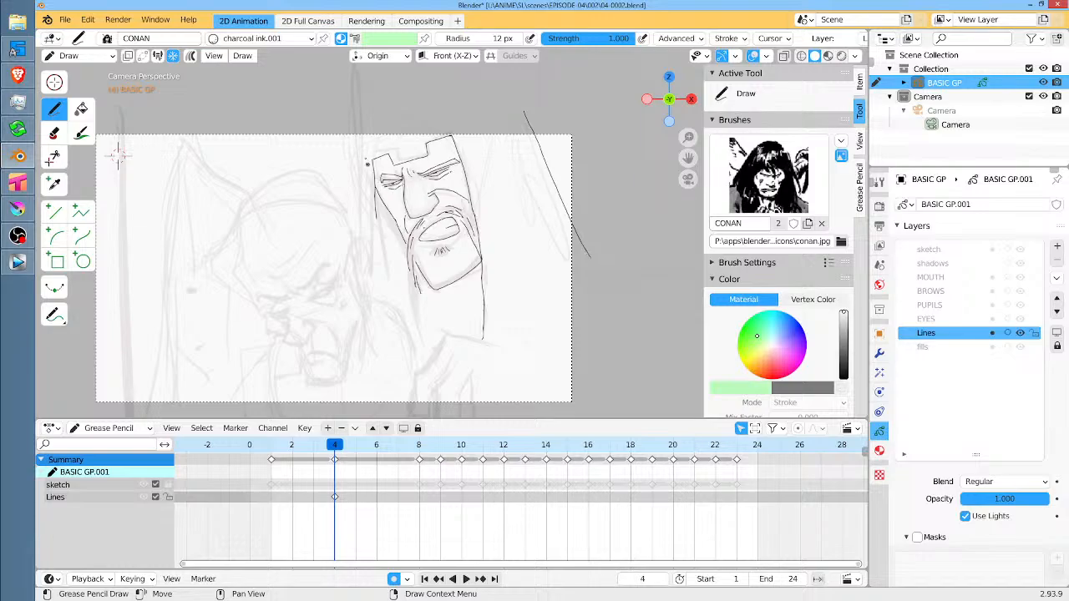
pyautogui.moveTo(356, 104); pyautogui.dragTo(357, 248)
# Add a contour line down the rear character's nose and short crease lines above both brows.
pyautogui.scroll(5, 422, 176)
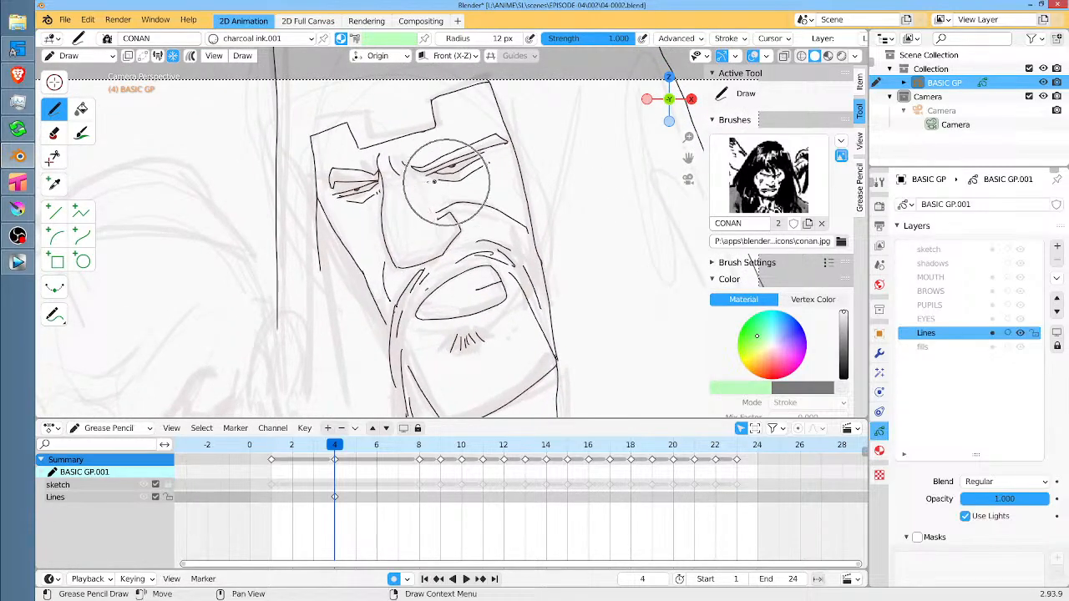
pyautogui.moveTo(411, 194); pyautogui.dragTo(421, 226)
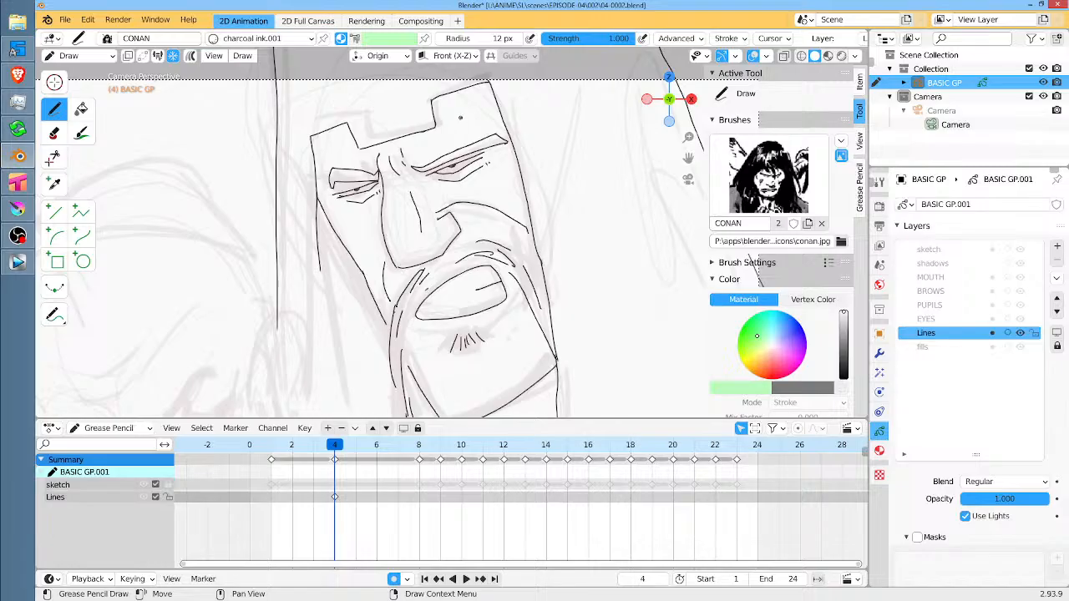
pyautogui.moveTo(459, 120); pyautogui.dragTo(482, 118)
pyautogui.moveTo(329, 157); pyautogui.dragTo(338, 150)
pyautogui.moveTo(558, 162)
pyautogui.mouseDown()
pyautogui.moveTo(475, 275)
pyautogui.moveTo(483, 219)
pyautogui.mouseUp()
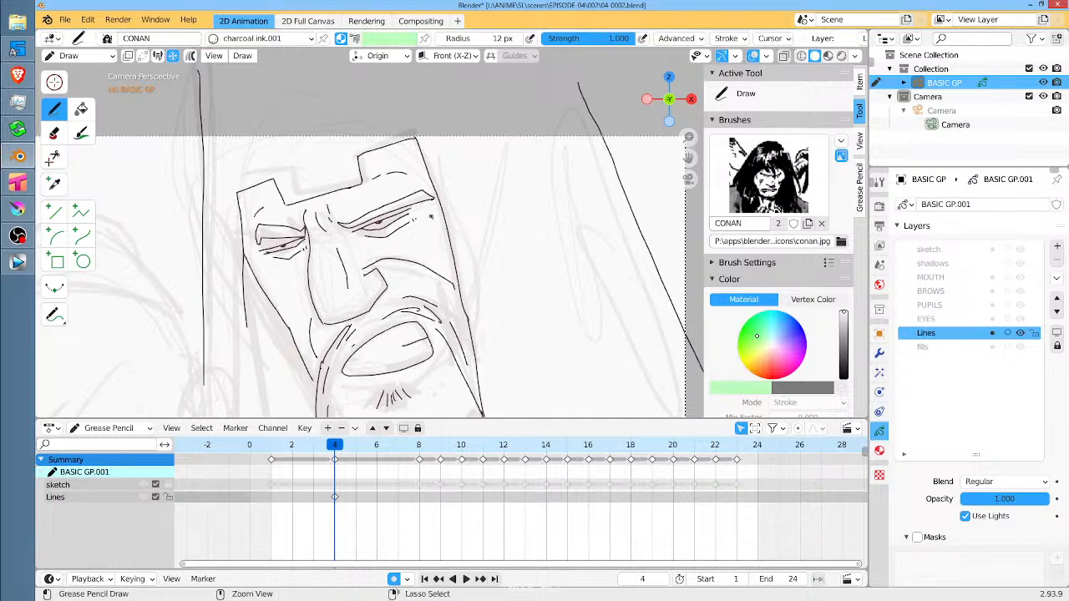
# Draw two hair lines rising from the rear character's forehead notch up past the camera frame.
pyautogui.moveTo(432, 222); pyautogui.dragTo(471, 243)
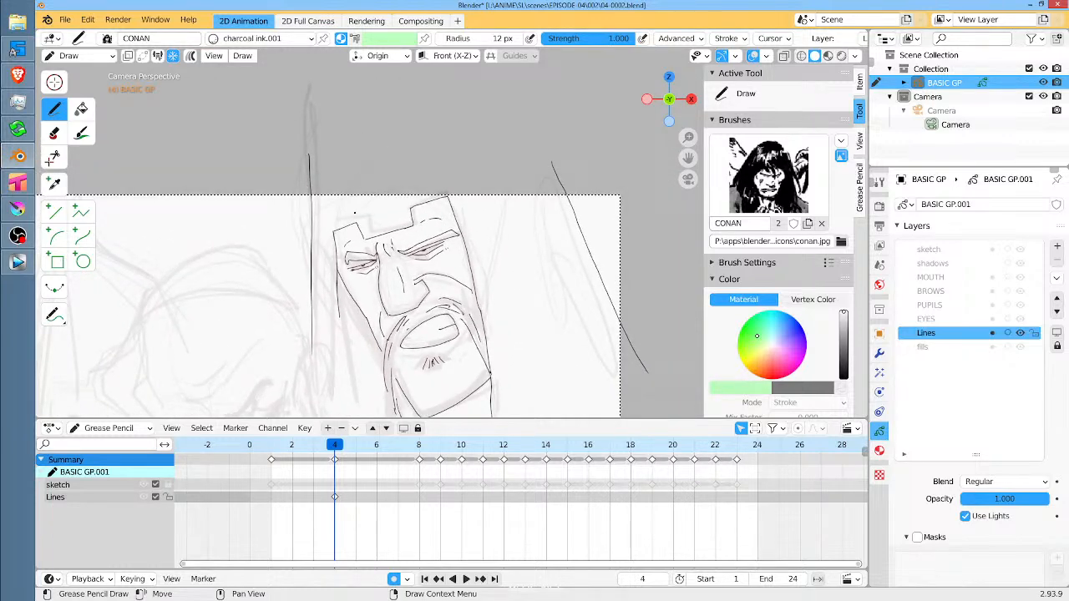
pyautogui.moveTo(354, 213); pyautogui.dragTo(341, 144)
pyautogui.moveTo(400, 201); pyautogui.dragTo(380, 121)
# Sketch a slanted box filled with parallel lines in the grey margin above the frame, then undo the inner lines.
pyautogui.moveTo(142, 172); pyautogui.dragTo(238, 131)
pyautogui.moveTo(141, 172)
pyautogui.mouseDown()
pyautogui.moveTo(207, 213)
pyautogui.moveTo(272, 184)
pyautogui.mouseUp()
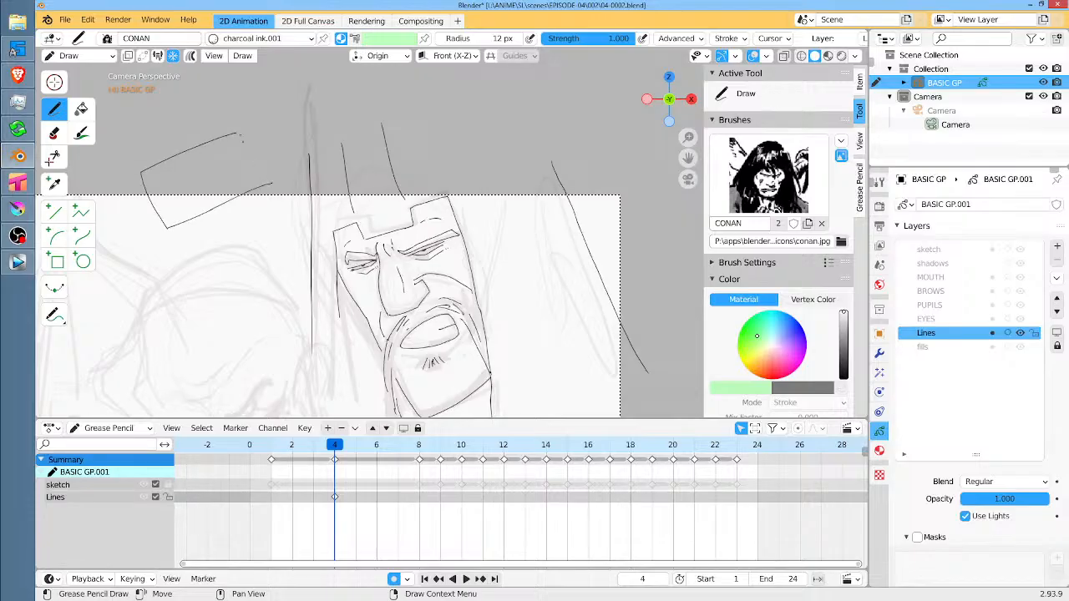
pyautogui.moveTo(240, 134); pyautogui.dragTo(261, 186)
pyautogui.moveTo(157, 175); pyautogui.dragTo(242, 143)
pyautogui.moveTo(162, 185)
pyautogui.mouseDown()
pyautogui.moveTo(245, 153)
pyautogui.moveTo(233, 172)
pyautogui.mouseUp()
pyautogui.moveTo(178, 209); pyautogui.dragTo(242, 177)
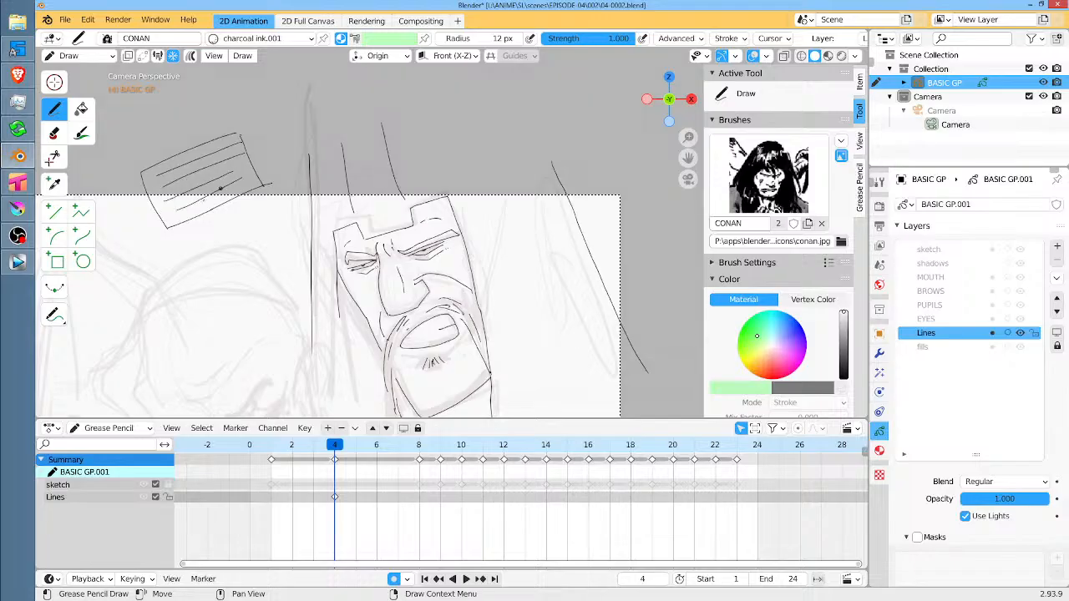
pyautogui.moveTo(157, 189)
pyautogui.mouseDown()
pyautogui.moveTo(172, 202)
pyautogui.moveTo(151, 188)
pyautogui.mouseUp()
pyautogui.hotkey('ctrl', 'z')
pyautogui.hotkey('ctrl', 'z')
pyautogui.hotkey('ctrl', 'z')
pyautogui.hotkey('ctrl', 'z')
pyautogui.hotkey('ctrl', 'z')
pyautogui.hotkey('ctrl', 'z')
# Try an inner edge and long curved strokes across the slanted margin box, then undo the curved strokes.
pyautogui.moveTo(144, 173); pyautogui.dragTo(162, 177)
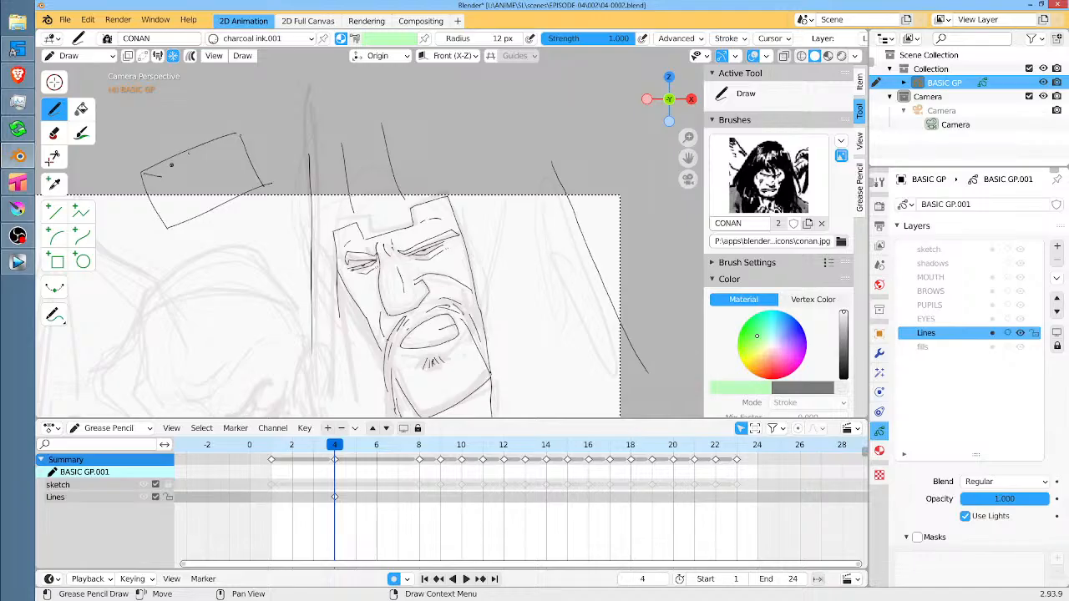
pyautogui.moveTo(238, 133); pyautogui.dragTo(239, 147)
pyautogui.moveTo(167, 177)
pyautogui.mouseDown()
pyautogui.moveTo(235, 148)
pyautogui.moveTo(172, 205)
pyautogui.moveTo(174, 222)
pyautogui.mouseUp()
pyautogui.moveTo(175, 92)
pyautogui.mouseDown()
pyautogui.moveTo(193, 171)
pyautogui.moveTo(218, 181)
pyautogui.moveTo(190, 256)
pyautogui.mouseUp()
pyautogui.moveTo(211, 199)
pyautogui.mouseDown()
pyautogui.moveTo(216, 234)
pyautogui.moveTo(238, 223)
pyautogui.mouseUp()
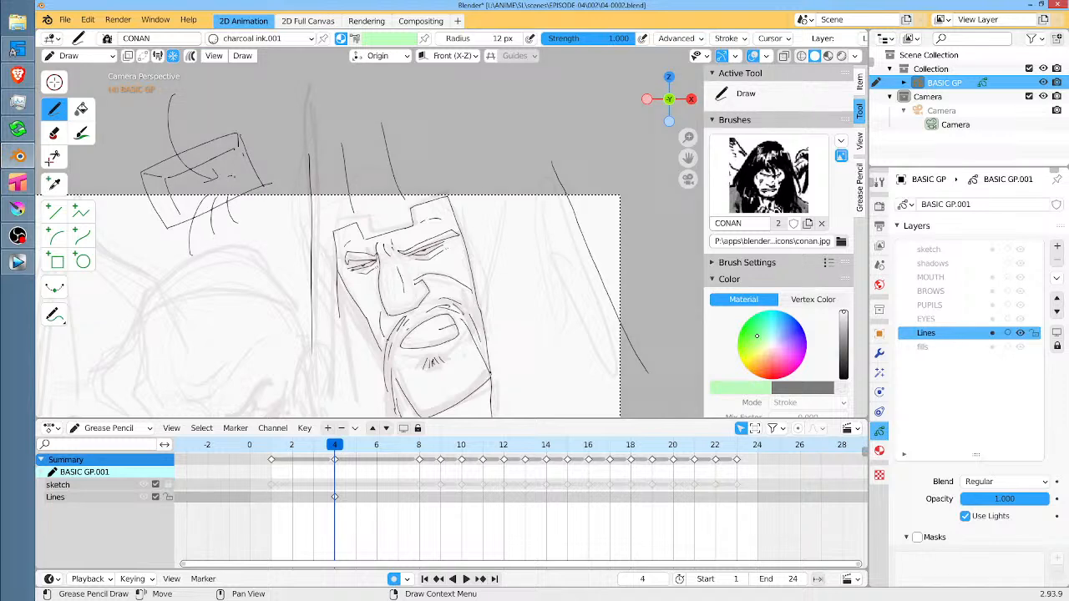
pyautogui.moveTo(232, 177); pyautogui.dragTo(288, 292)
pyautogui.hotkey('ctrl', 'z')
pyautogui.hotkey('ctrl', 'z')
pyautogui.hotkey('ctrl', 'z')
pyautogui.hotkey('ctrl', 'z')
pyautogui.hotkey('ctrl', 'z')
pyautogui.hotkey('ctrl', 'z')
# Thicken the inner sides of the slanted margin box and add a crossbar with a small central circle.
pyautogui.moveTo(164, 182)
pyautogui.mouseDown()
pyautogui.moveTo(184, 221)
pyautogui.moveTo(179, 209)
pyautogui.mouseUp()
pyautogui.moveTo(237, 152); pyautogui.dragTo(254, 189)
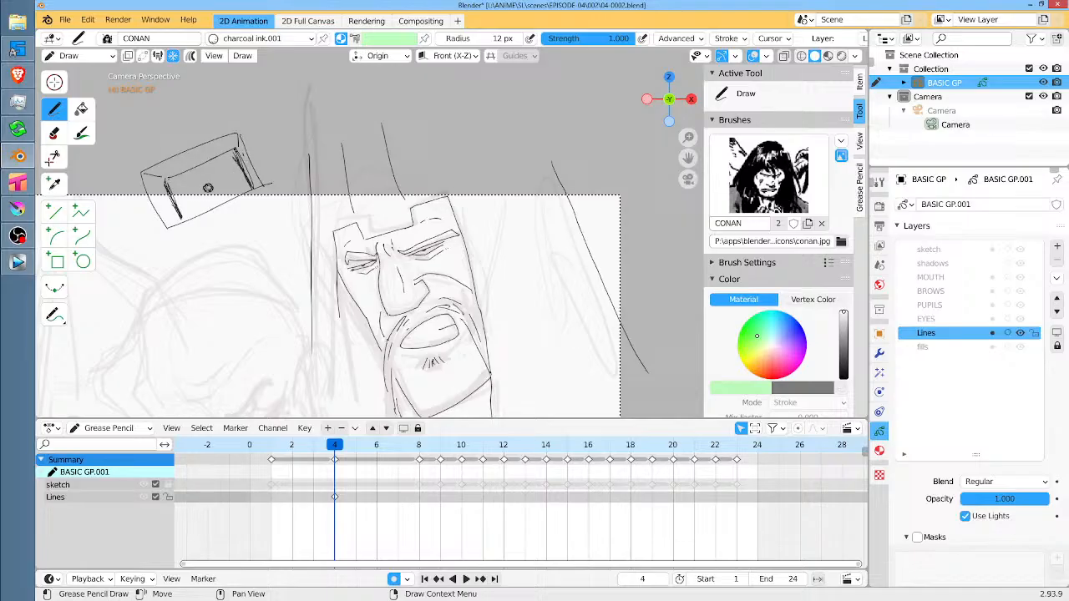
pyautogui.moveTo(177, 203)
pyautogui.mouseDown()
pyautogui.moveTo(236, 177)
pyautogui.moveTo(207, 190)
pyautogui.mouseUp()
pyautogui.moveTo(173, 205); pyautogui.dragTo(249, 169)
# Sketch a larger upright box with thick sides and curved bands in the margin, then remove both practice boxes.
pyautogui.moveTo(251, 66)
pyautogui.mouseDown()
pyautogui.moveTo(259, 164)
pyautogui.moveTo(359, 139)
pyautogui.mouseUp()
pyautogui.moveTo(256, 87)
pyautogui.mouseDown()
pyautogui.moveTo(361, 75)
pyautogui.moveTo(361, 156)
pyautogui.mouseUp()
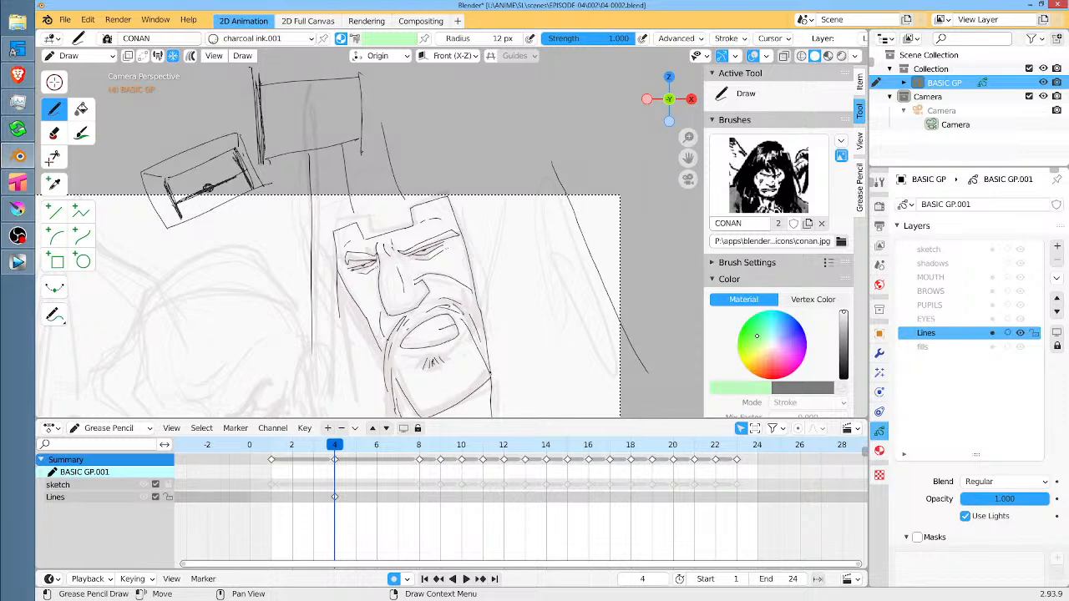
pyautogui.moveTo(362, 79); pyautogui.dragTo(364, 151)
pyautogui.moveTo(270, 158); pyautogui.dragTo(365, 145)
pyautogui.moveTo(289, 187); pyautogui.dragTo(281, 249)
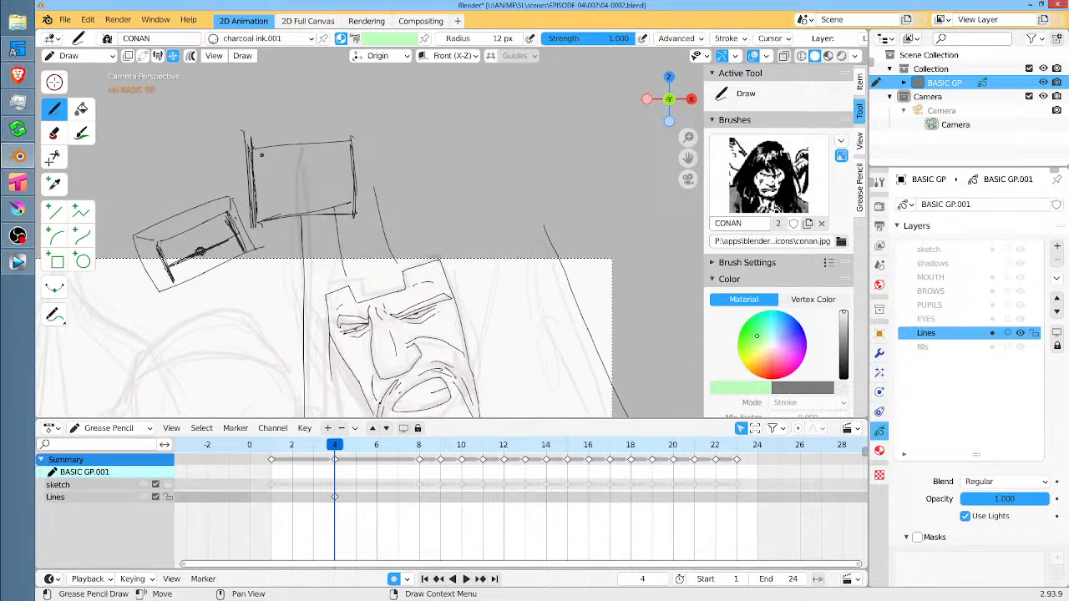
pyautogui.moveTo(258, 155)
pyautogui.mouseDown()
pyautogui.moveTo(279, 173)
pyautogui.moveTo(373, 164)
pyautogui.moveTo(355, 154)
pyautogui.mouseUp()
pyautogui.moveTo(260, 223)
pyautogui.mouseDown()
pyautogui.moveTo(292, 203)
pyautogui.moveTo(376, 192)
pyautogui.moveTo(355, 216)
pyautogui.mouseUp()
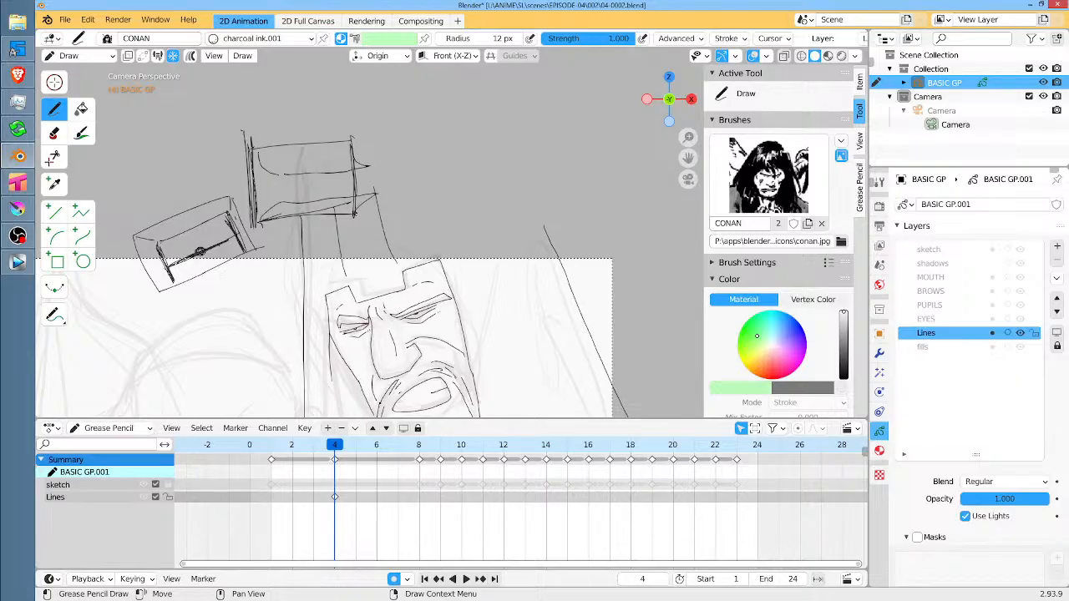
pyautogui.moveTo(266, 145)
pyautogui.mouseDown()
pyautogui.moveTo(356, 138)
pyautogui.moveTo(361, 152)
pyautogui.mouseUp()
pyautogui.moveTo(316, 193)
pyautogui.mouseDown()
pyautogui.moveTo(389, 202)
pyautogui.moveTo(310, 222)
pyautogui.moveTo(370, 203)
pyautogui.moveTo(401, 143)
pyautogui.moveTo(268, 147)
pyautogui.moveTo(230, 267)
pyautogui.moveTo(192, 299)
pyautogui.moveTo(167, 263)
pyautogui.moveTo(185, 196)
pyautogui.moveTo(140, 237)
pyautogui.mouseUp()
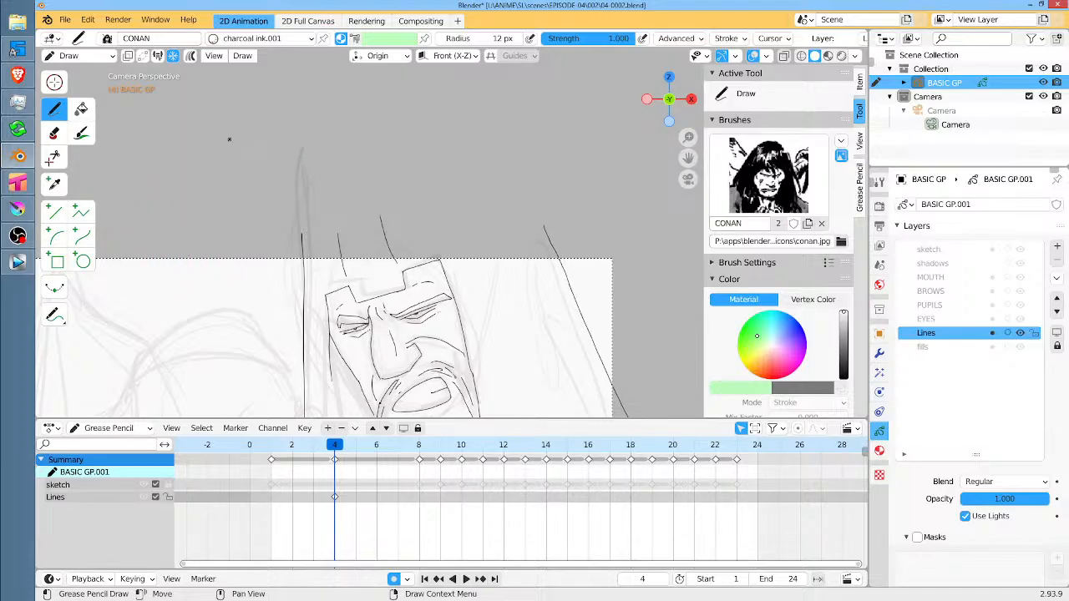
# Ink the hand below the rear character's neck, outlining the fingers and the rounded outer edge of its back.
pyautogui.scroll(-2, 280, 199)
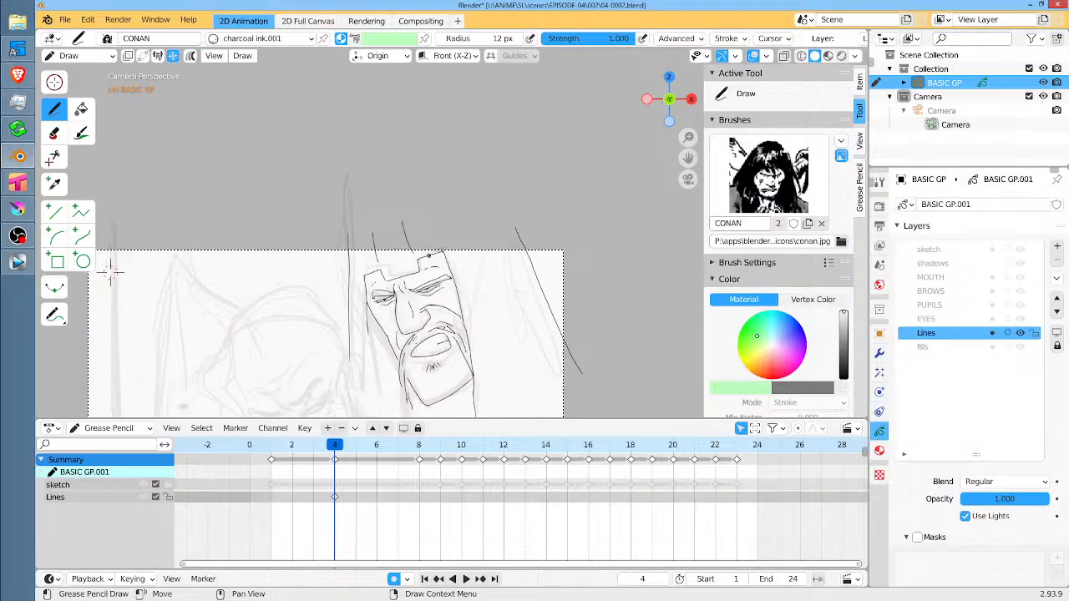
pyautogui.moveTo(427, 237); pyautogui.dragTo(414, 120)
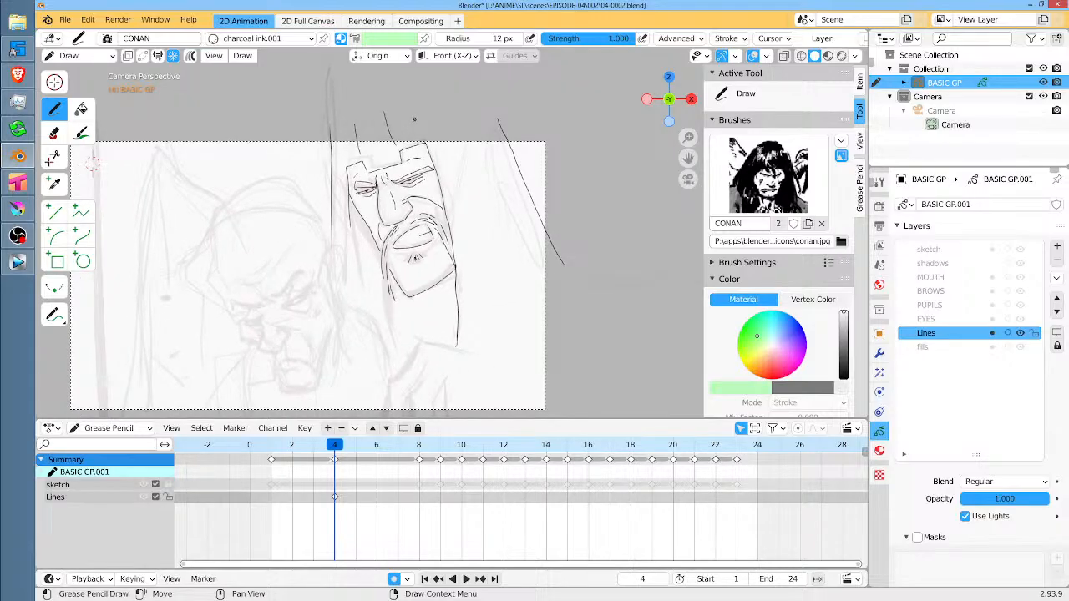
pyautogui.moveTo(505, 257); pyautogui.dragTo(518, 236)
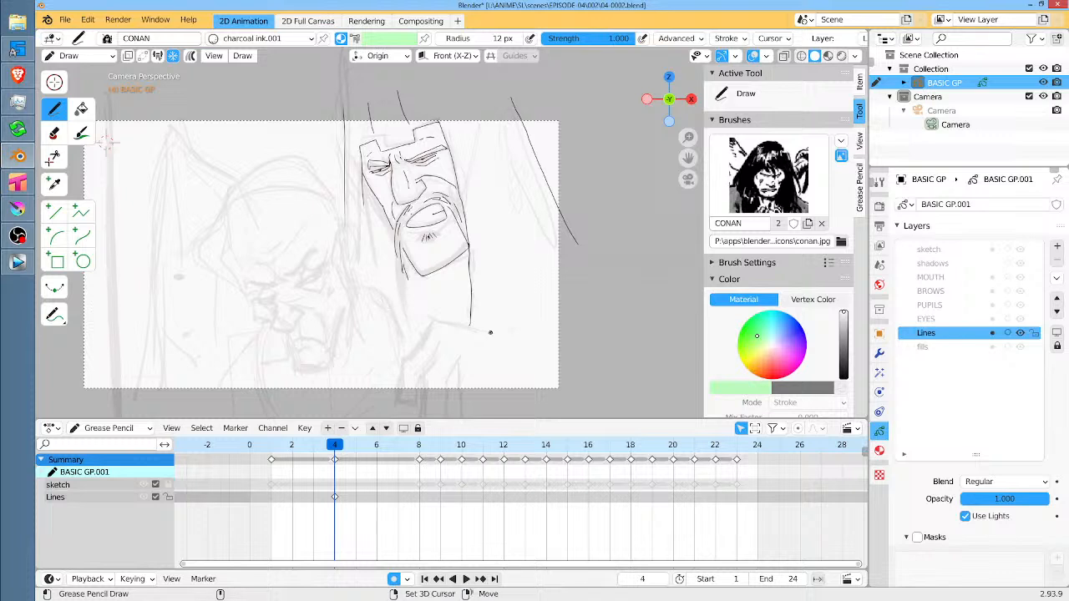
pyautogui.moveTo(488, 331)
pyautogui.mouseDown()
pyautogui.moveTo(424, 317)
pyautogui.moveTo(394, 401)
pyautogui.moveTo(452, 328)
pyautogui.moveTo(421, 408)
pyautogui.moveTo(440, 406)
pyautogui.moveTo(448, 375)
pyautogui.moveTo(460, 385)
pyautogui.moveTo(453, 416)
pyautogui.moveTo(486, 359)
pyautogui.mouseUp()
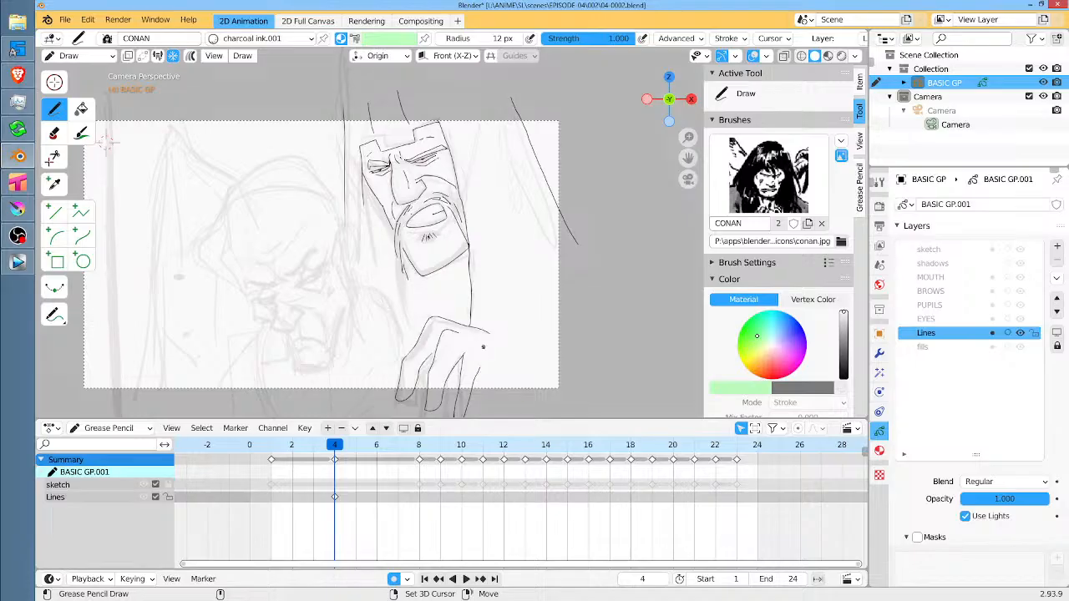
pyautogui.moveTo(523, 302); pyautogui.dragTo(475, 201)
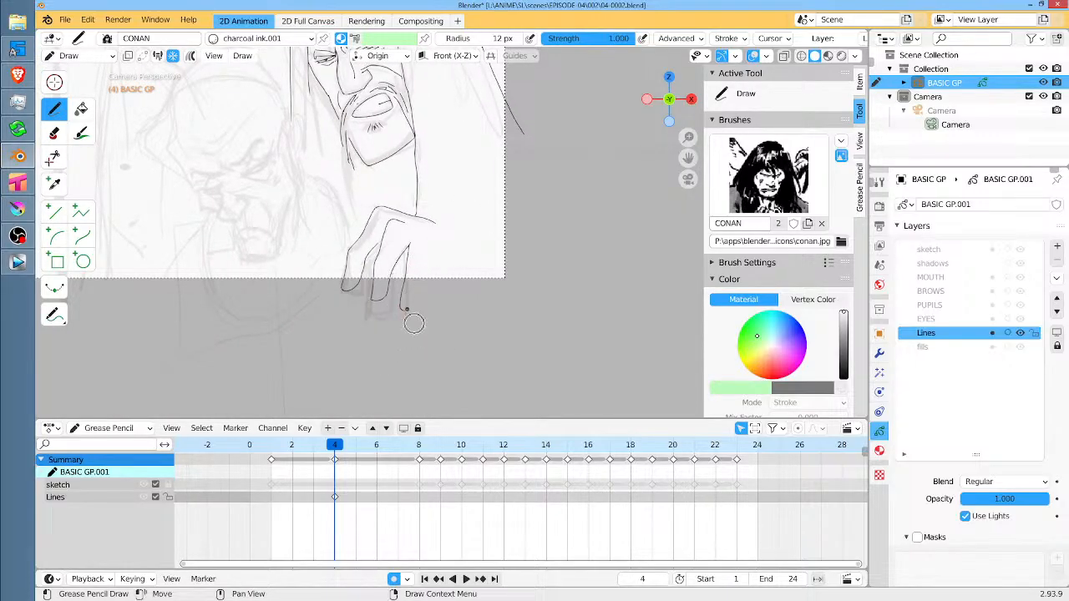
pyautogui.moveTo(403, 311)
pyautogui.mouseDown()
pyautogui.moveTo(414, 307)
pyautogui.moveTo(430, 251)
pyautogui.moveTo(425, 307)
pyautogui.moveTo(440, 307)
pyautogui.moveTo(443, 276)
pyautogui.mouseUp()
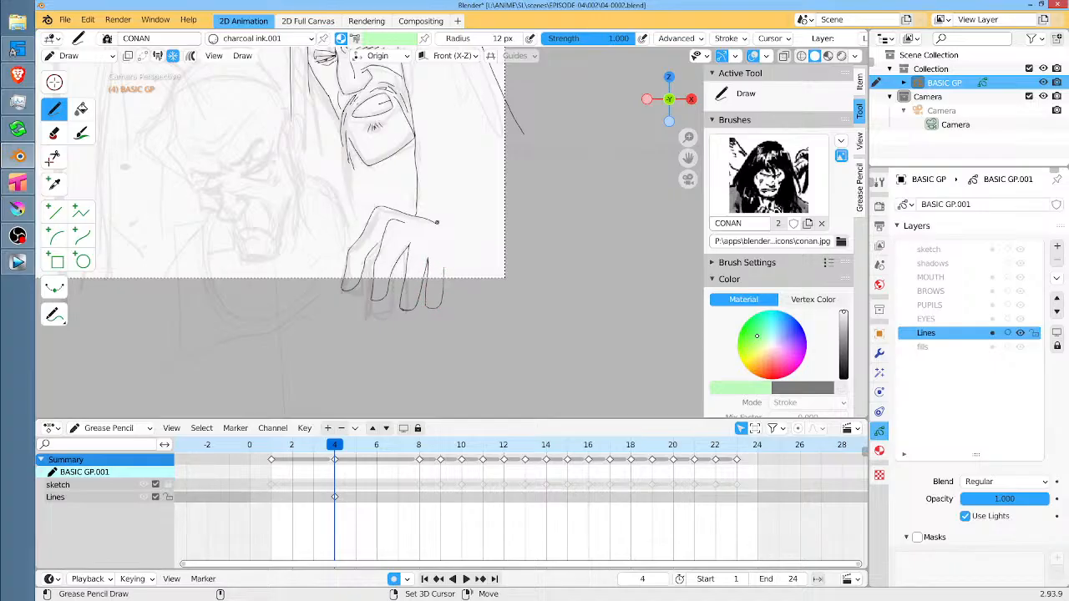
pyautogui.moveTo(434, 221)
pyautogui.mouseDown()
pyautogui.moveTo(466, 254)
pyautogui.moveTo(454, 278)
pyautogui.mouseUp()
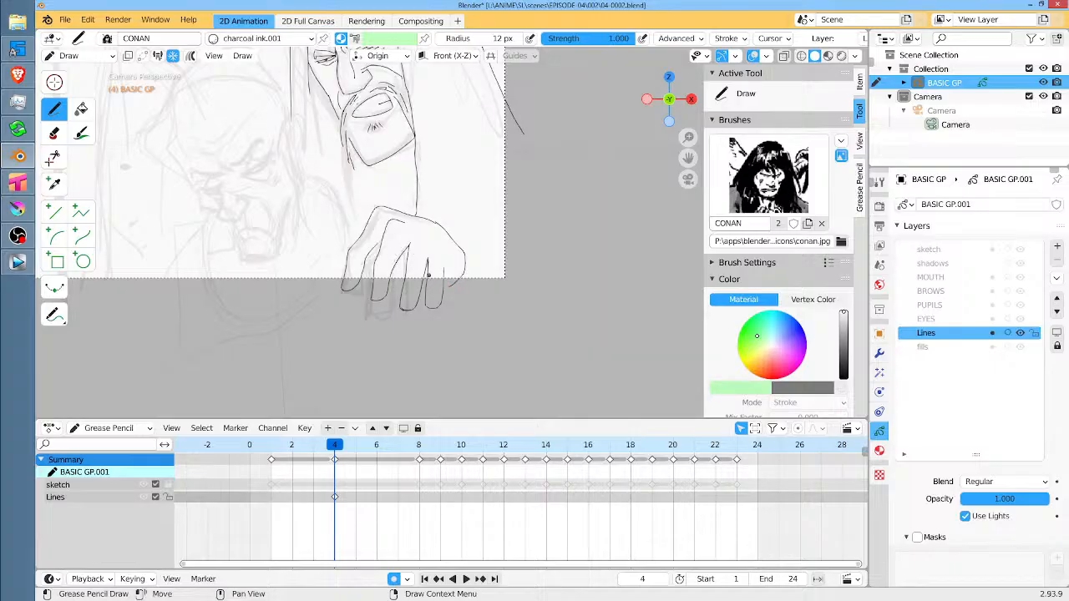
# Detail the hand's knuckles and draw the wrist line from its outer edge down past the frame.
pyautogui.moveTo(404, 239)
pyautogui.mouseDown()
pyautogui.moveTo(436, 345)
pyautogui.moveTo(477, 378)
pyautogui.moveTo(483, 399)
pyautogui.mouseUp()
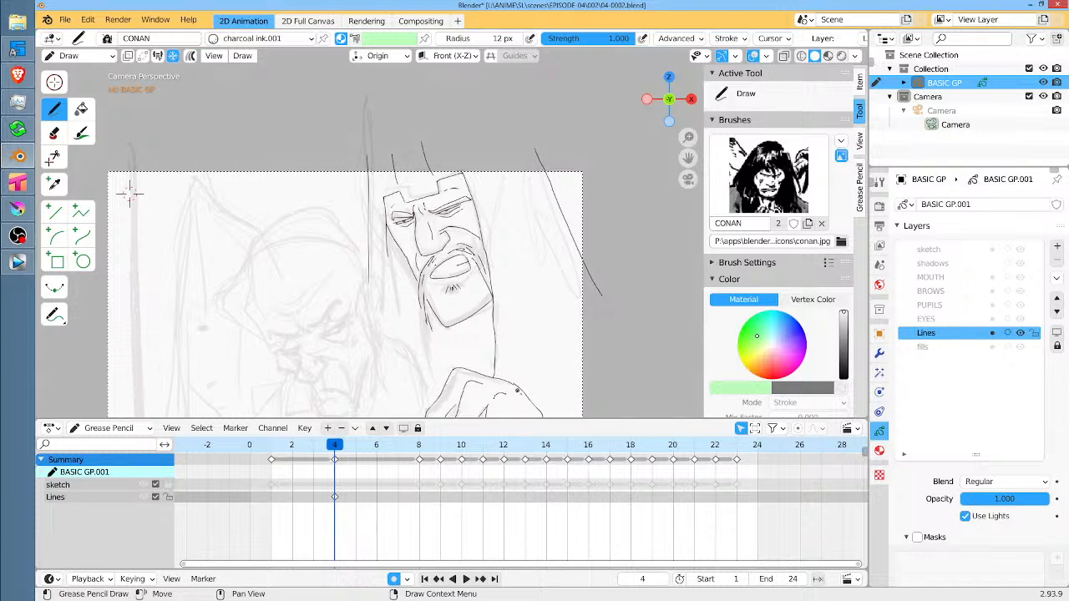
pyautogui.moveTo(548, 327)
pyautogui.mouseDown()
pyautogui.moveTo(537, 313)
pyautogui.moveTo(540, 219)
pyautogui.mouseUp()
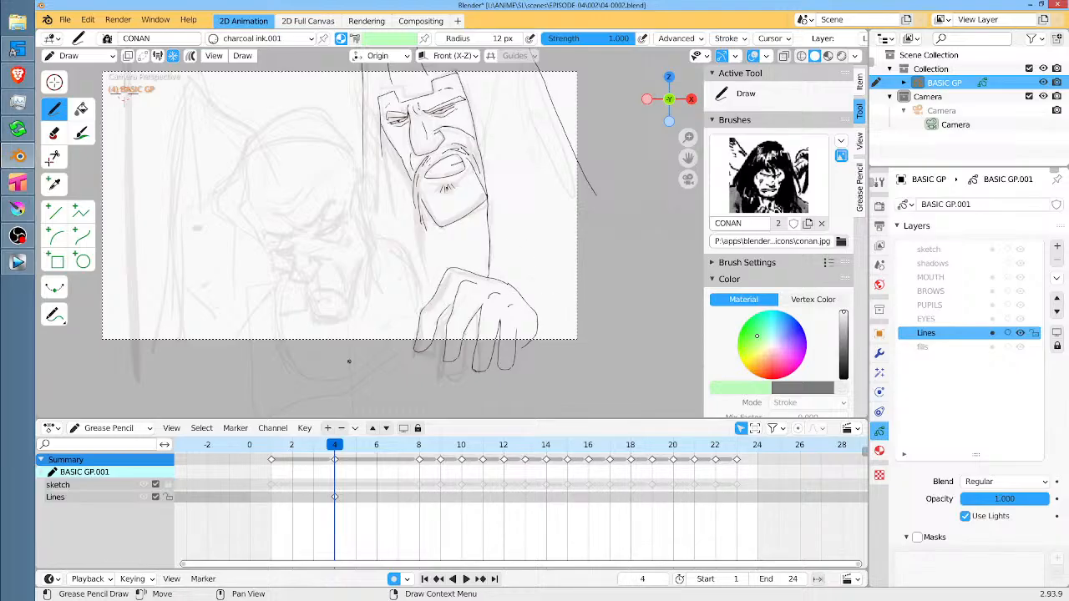
pyautogui.moveTo(406, 298); pyautogui.dragTo(423, 377)
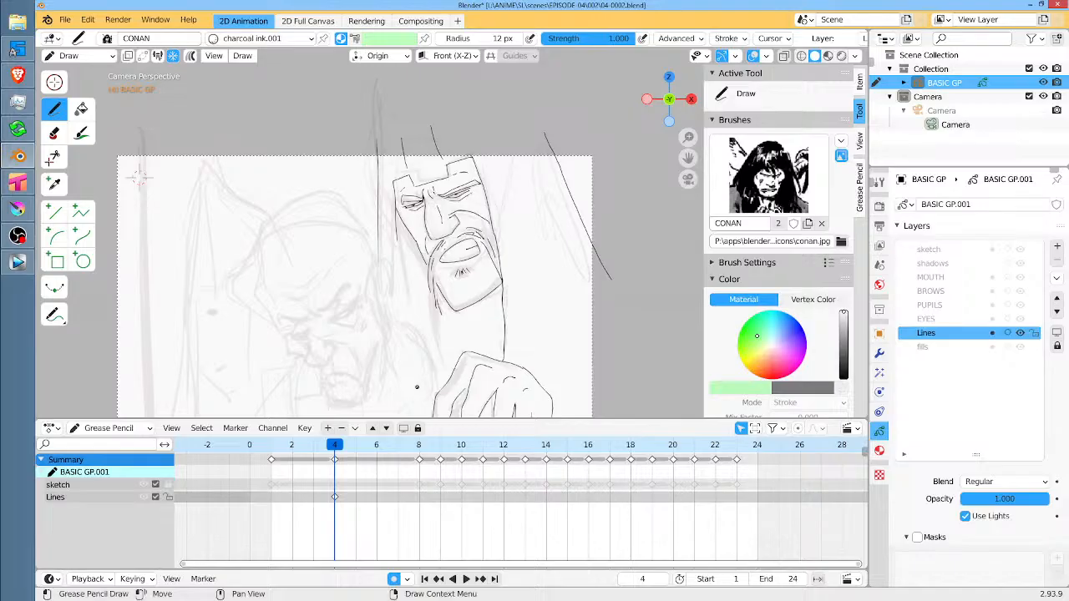
pyautogui.moveTo(487, 367); pyautogui.dragTo(392, 196)
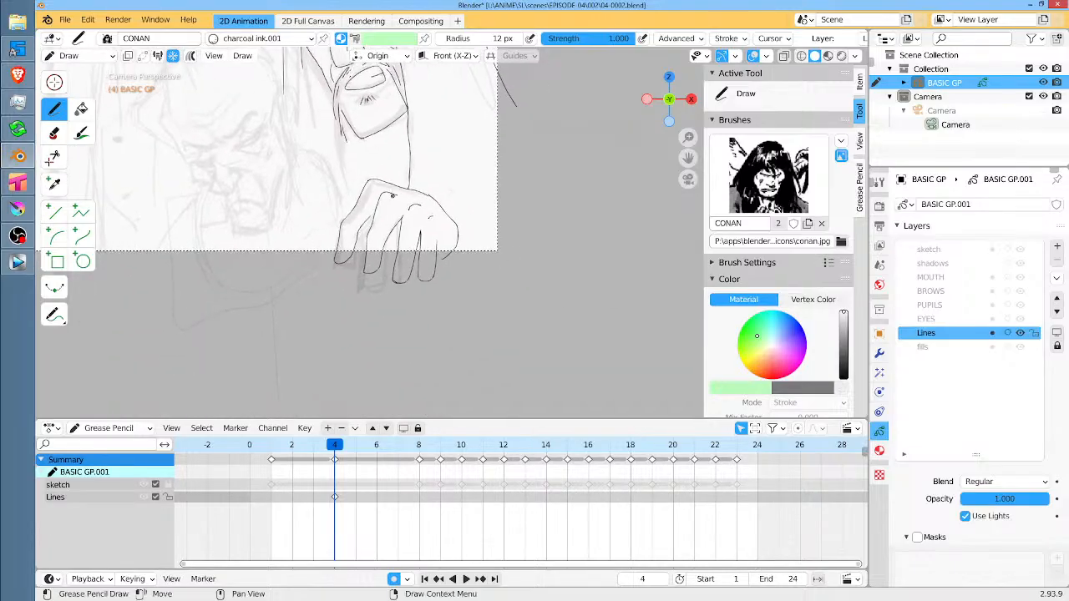
pyautogui.moveTo(452, 219); pyautogui.dragTo(505, 269)
pyautogui.moveTo(353, 199)
pyautogui.mouseDown()
pyautogui.moveTo(439, 291)
pyautogui.moveTo(446, 350)
pyautogui.mouseUp()
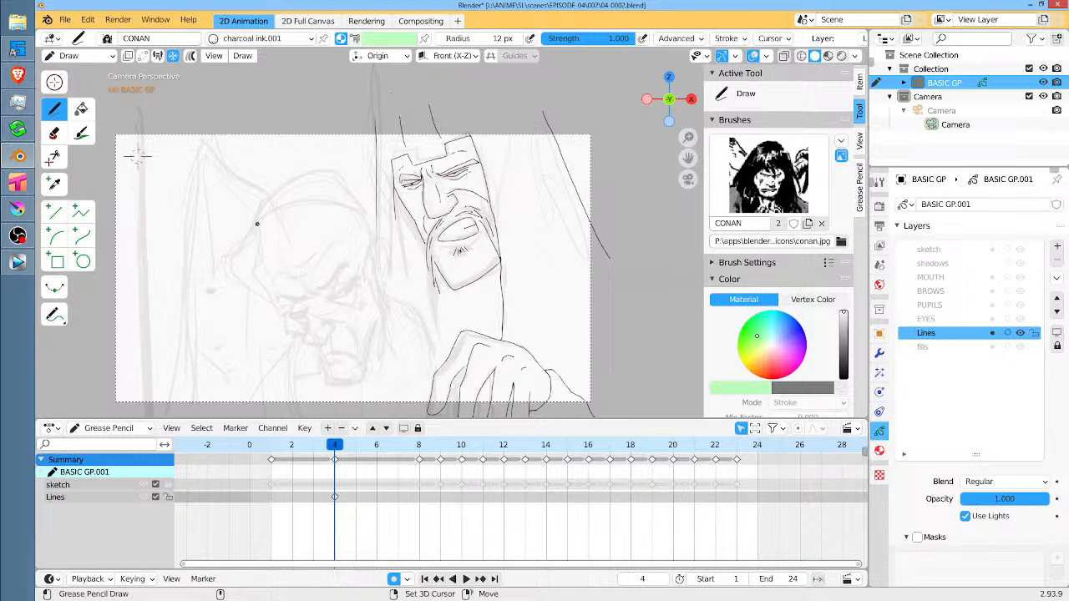
# Ink the front character's curved headband line and crown, then the far side of the face.
pyautogui.moveTo(258, 223)
pyautogui.mouseDown()
pyautogui.moveTo(296, 207)
pyautogui.moveTo(349, 206)
pyautogui.moveTo(372, 218)
pyautogui.mouseUp()
pyautogui.moveTo(257, 223)
pyautogui.mouseDown()
pyautogui.moveTo(296, 179)
pyautogui.moveTo(342, 182)
pyautogui.moveTo(373, 219)
pyautogui.mouseUp()
pyautogui.moveTo(260, 219)
pyautogui.mouseDown()
pyautogui.moveTo(269, 287)
pyautogui.moveTo(300, 334)
pyautogui.mouseUp()
# Ink the front character's nose, cheek creases, open mouth and jaw line over the sketch.
pyautogui.moveTo(428, 305)
pyautogui.mouseDown()
pyautogui.moveTo(399, 198)
pyautogui.moveTo(432, 148)
pyautogui.moveTo(582, 218)
pyautogui.mouseUp()
pyautogui.moveTo(370, 193); pyautogui.dragTo(356, 259)
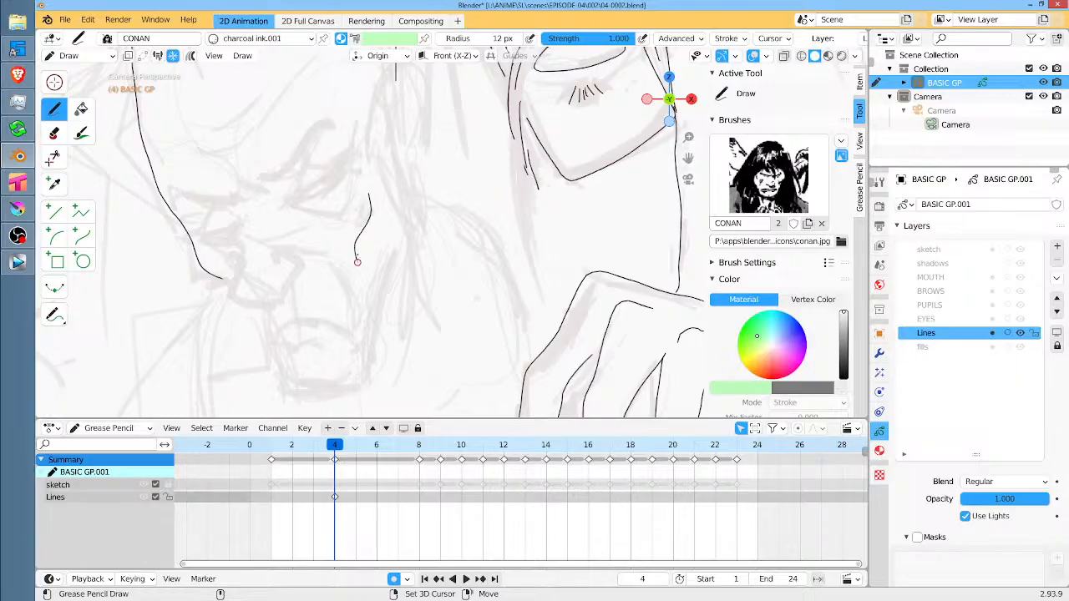
pyautogui.moveTo(241, 206)
pyautogui.mouseDown()
pyautogui.moveTo(234, 298)
pyautogui.moveTo(276, 309)
pyautogui.moveTo(315, 252)
pyautogui.moveTo(269, 268)
pyautogui.moveTo(353, 275)
pyautogui.moveTo(374, 325)
pyautogui.mouseUp()
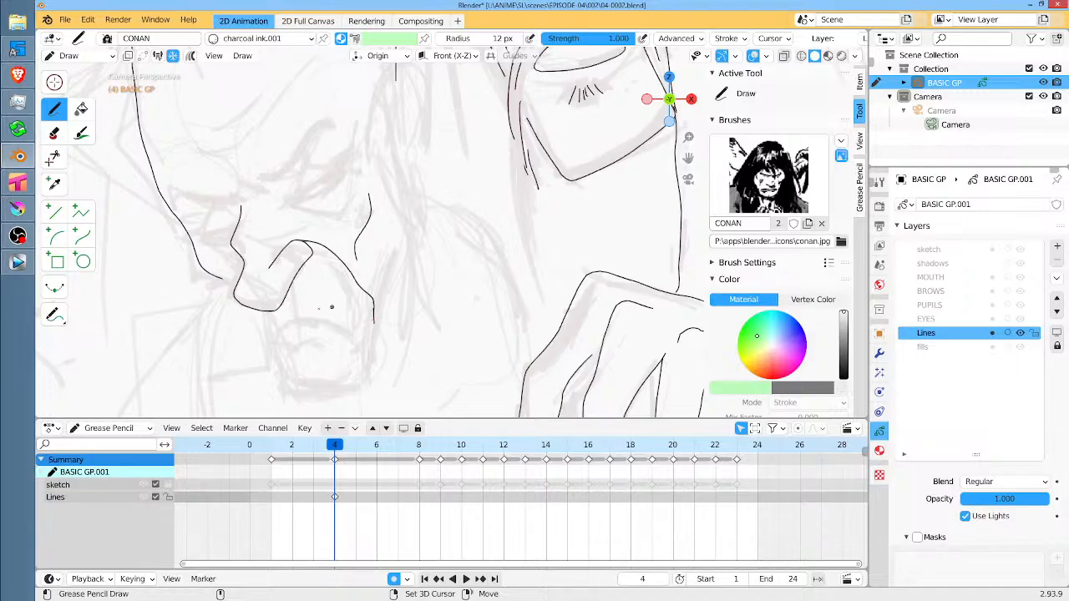
pyautogui.moveTo(299, 284)
pyautogui.mouseDown()
pyautogui.moveTo(302, 310)
pyautogui.moveTo(363, 344)
pyautogui.mouseUp()
pyautogui.moveTo(269, 315)
pyautogui.mouseDown()
pyautogui.moveTo(281, 358)
pyautogui.moveTo(301, 343)
pyautogui.moveTo(336, 348)
pyautogui.moveTo(277, 376)
pyautogui.moveTo(279, 391)
pyautogui.moveTo(362, 396)
pyautogui.moveTo(422, 260)
pyautogui.moveTo(392, 189)
pyautogui.moveTo(406, 172)
pyautogui.moveTo(436, 169)
pyautogui.moveTo(447, 205)
pyautogui.moveTo(432, 269)
pyautogui.moveTo(408, 279)
pyautogui.mouseUp()
# Ink the front character's near ear with its inner folds and join the temple line to its top.
pyautogui.scroll(5, 398, 171)
pyautogui.moveTo(422, 181)
pyautogui.mouseDown()
pyautogui.moveTo(399, 254)
pyautogui.moveTo(424, 241)
pyautogui.moveTo(420, 261)
pyautogui.moveTo(426, 210)
pyautogui.mouseUp()
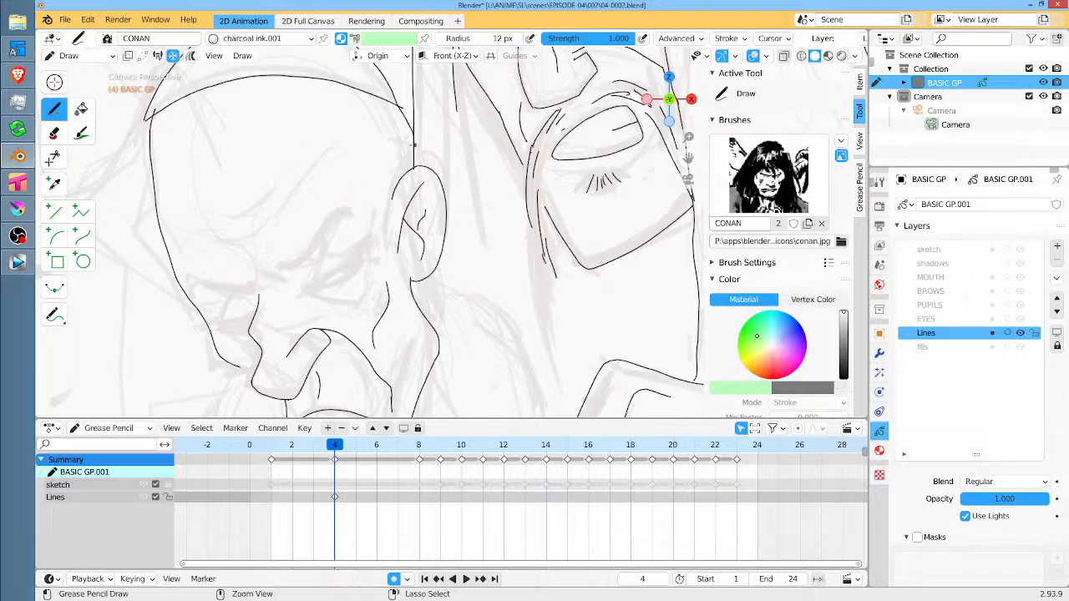
pyautogui.moveTo(420, 142)
pyautogui.mouseDown()
pyautogui.moveTo(411, 154)
pyautogui.moveTo(431, 171)
pyautogui.mouseUp()
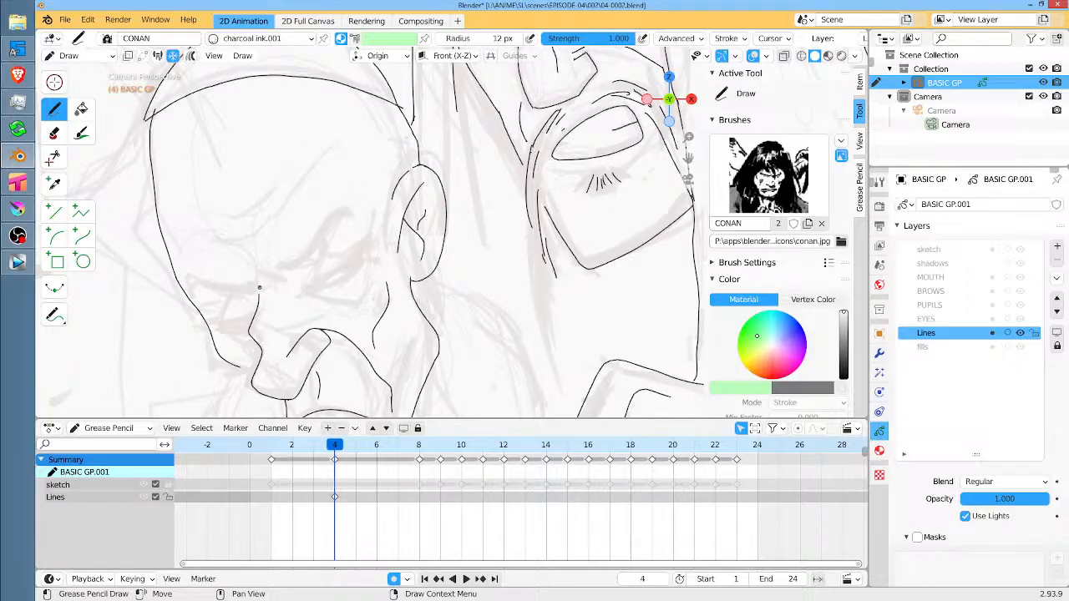
# Ink the front character's frowning brows with the creases between them, then outline both narrowed eyes.
pyautogui.moveTo(259, 287)
pyautogui.mouseDown()
pyautogui.moveTo(244, 261)
pyautogui.moveTo(295, 267)
pyautogui.moveTo(349, 205)
pyautogui.mouseUp()
pyautogui.moveTo(309, 246)
pyautogui.mouseDown()
pyautogui.moveTo(282, 271)
pyautogui.moveTo(200, 289)
pyautogui.moveTo(230, 282)
pyautogui.mouseUp()
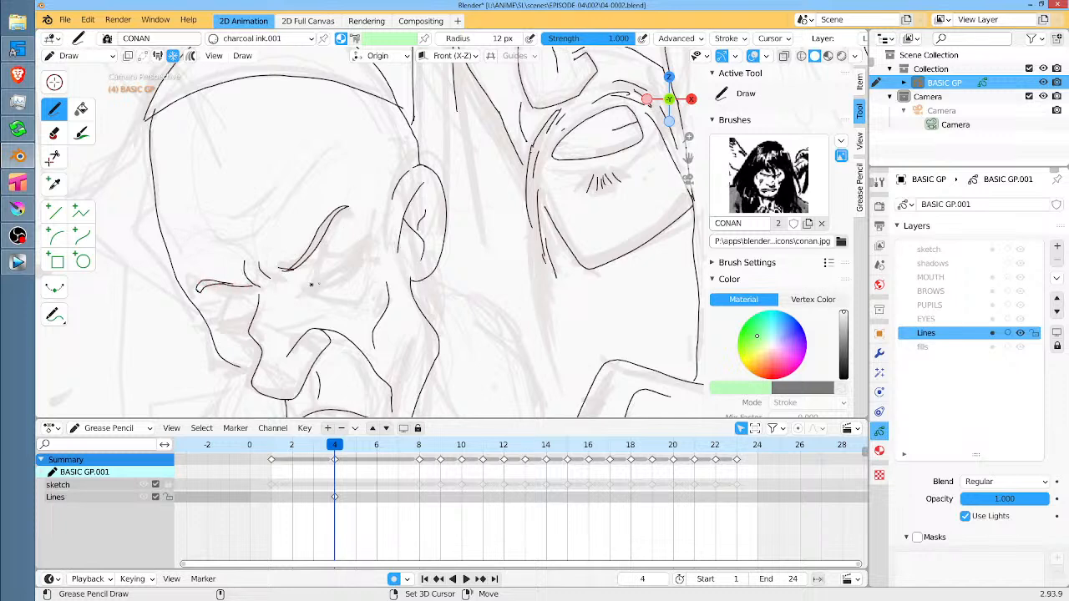
pyautogui.moveTo(304, 289); pyautogui.dragTo(365, 248)
pyautogui.moveTo(259, 306)
pyautogui.mouseDown()
pyautogui.moveTo(214, 322)
pyautogui.moveTo(249, 318)
pyautogui.mouseUp()
pyautogui.moveTo(306, 289)
pyautogui.mouseDown()
pyautogui.moveTo(352, 275)
pyautogui.moveTo(352, 259)
pyautogui.mouseUp()
pyautogui.moveTo(245, 314)
pyautogui.mouseDown()
pyautogui.moveTo(258, 307)
pyautogui.moveTo(233, 298)
pyautogui.moveTo(356, 240)
pyautogui.mouseUp()
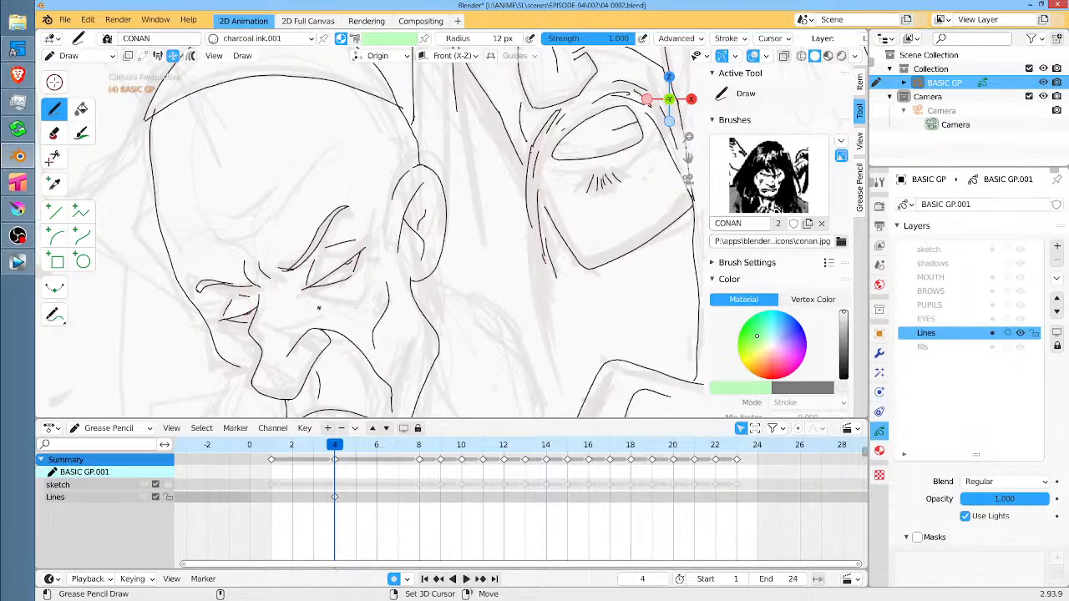
# Add crease lines beneath both of the front character's eyes and beside the near eye's outer corner.
pyautogui.moveTo(313, 290); pyautogui.dragTo(373, 306)
pyautogui.moveTo(382, 264); pyautogui.dragTo(378, 287)
pyautogui.moveTo(231, 332); pyautogui.dragTo(253, 348)
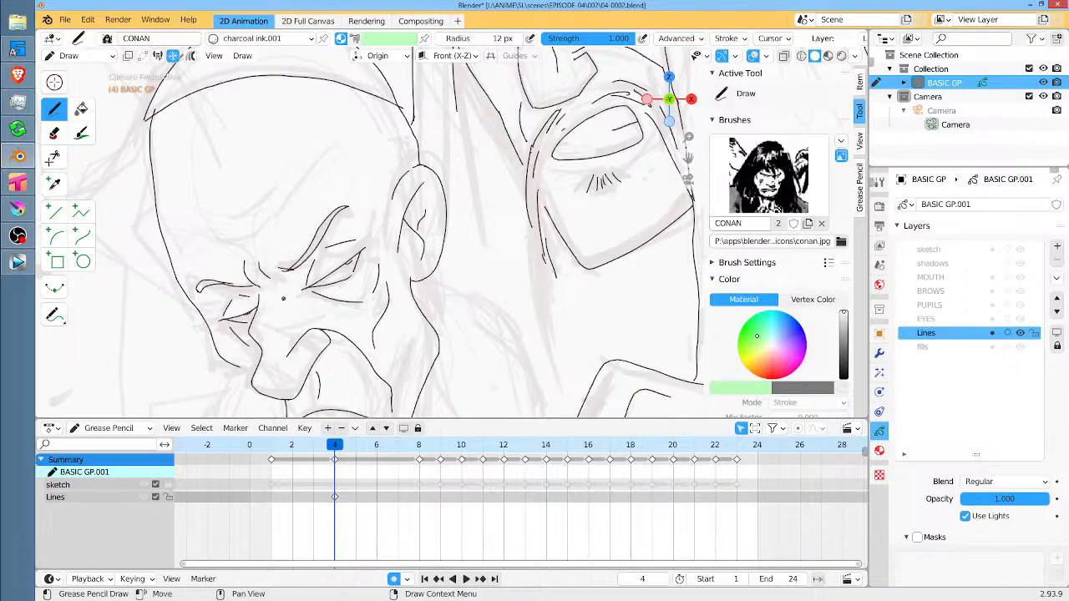
# Ink the front character's nose bridge line and the long wavy wrinkles across the forehead.
pyautogui.moveTo(284, 299); pyautogui.dragTo(279, 337)
pyautogui.moveTo(205, 243)
pyautogui.mouseDown()
pyautogui.moveTo(276, 223)
pyautogui.moveTo(341, 155)
pyautogui.moveTo(205, 217)
pyautogui.moveTo(231, 172)
pyautogui.moveTo(280, 144)
pyautogui.mouseUp()
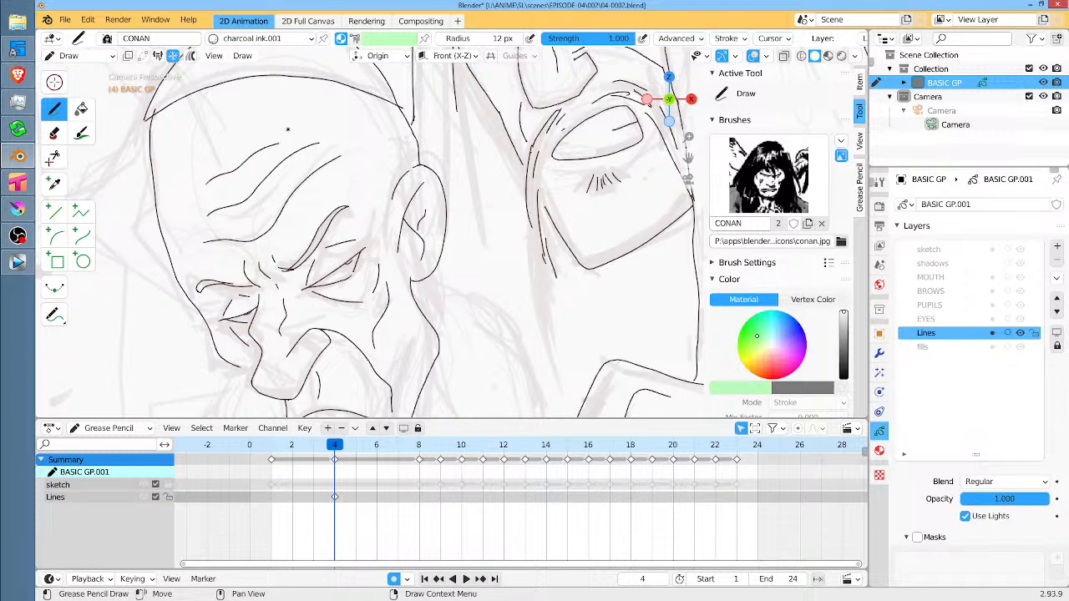
pyautogui.scroll(-2, 494, 355)
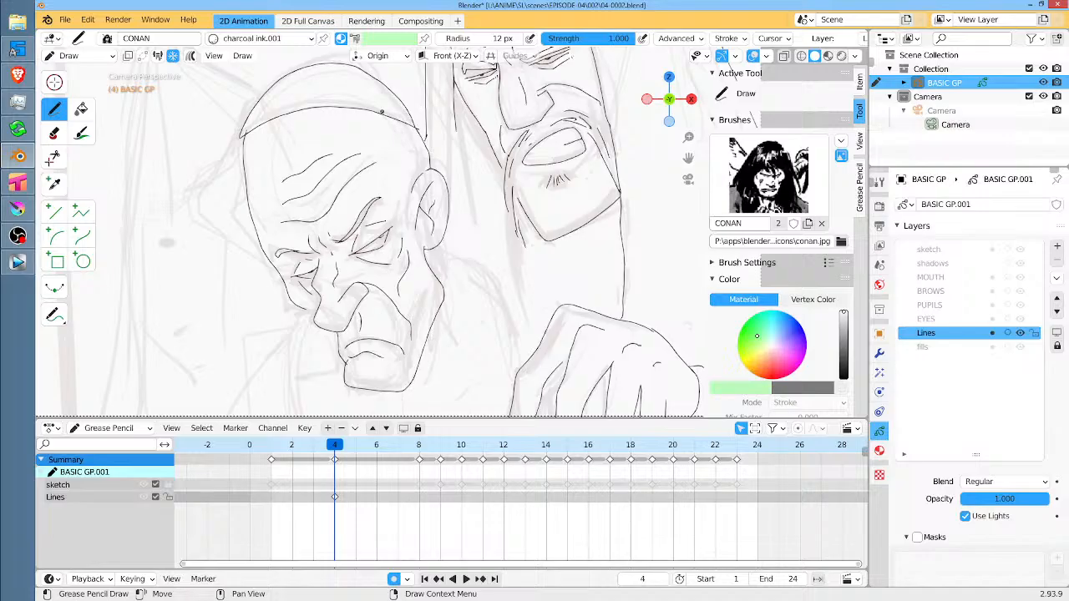
# Erase the far side of the front character's cap and forehead outline, then redraw the cap's two edges meeting in a closed corner.
pyautogui.keyDown('ctrl'); pyautogui.moveTo(246, 131); pyautogui.dragTo(243, 194); pyautogui.keyUp('ctrl')
pyautogui.moveTo(417, 230)
pyautogui.mouseDown()
pyautogui.moveTo(408, 274)
pyautogui.moveTo(426, 246)
pyautogui.moveTo(372, 219)
pyautogui.mouseUp()
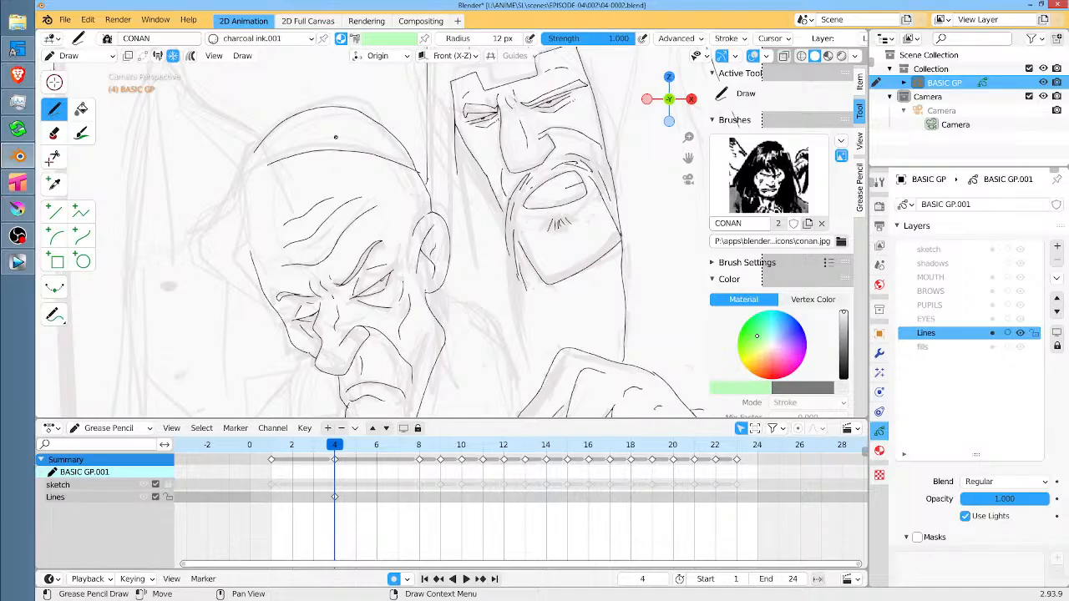
pyautogui.scroll(8, 432, 193)
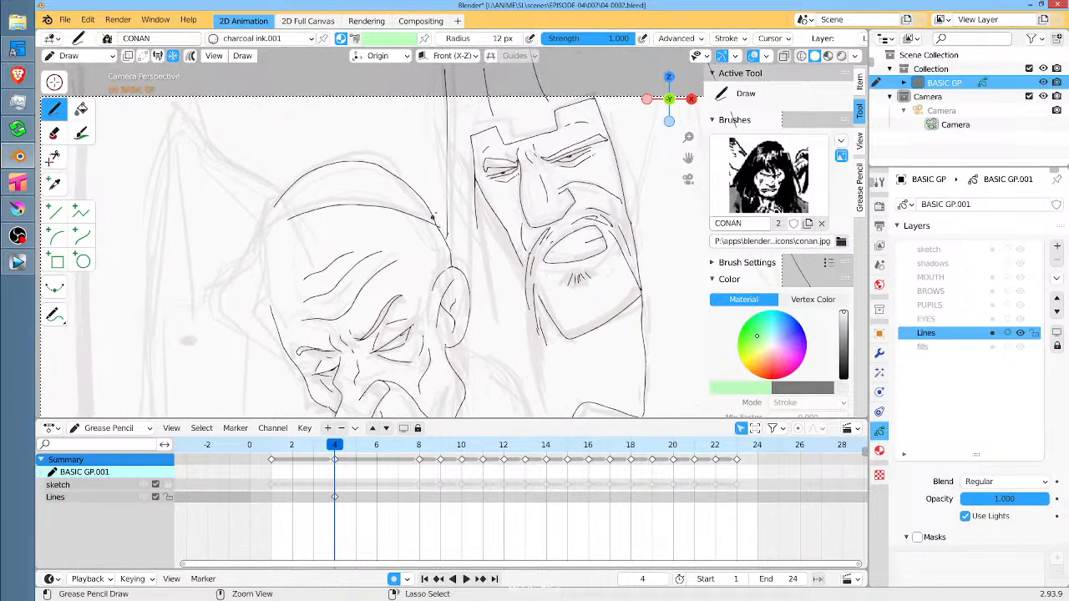
pyautogui.moveTo(453, 100)
pyautogui.mouseDown()
pyautogui.moveTo(457, 133)
pyautogui.moveTo(456, 125)
pyautogui.moveTo(494, 193)
pyautogui.moveTo(457, 196)
pyautogui.moveTo(466, 219)
pyautogui.moveTo(431, 203)
pyautogui.mouseUp()
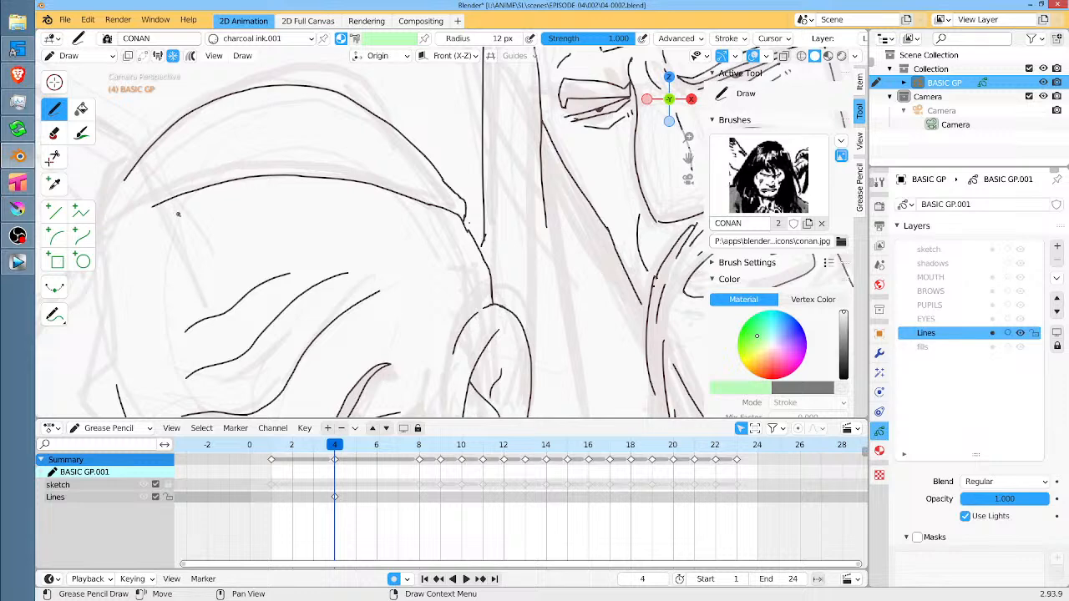
pyautogui.moveTo(178, 215)
pyautogui.mouseDown()
pyautogui.moveTo(327, 190)
pyautogui.moveTo(273, 243)
pyautogui.mouseUp()
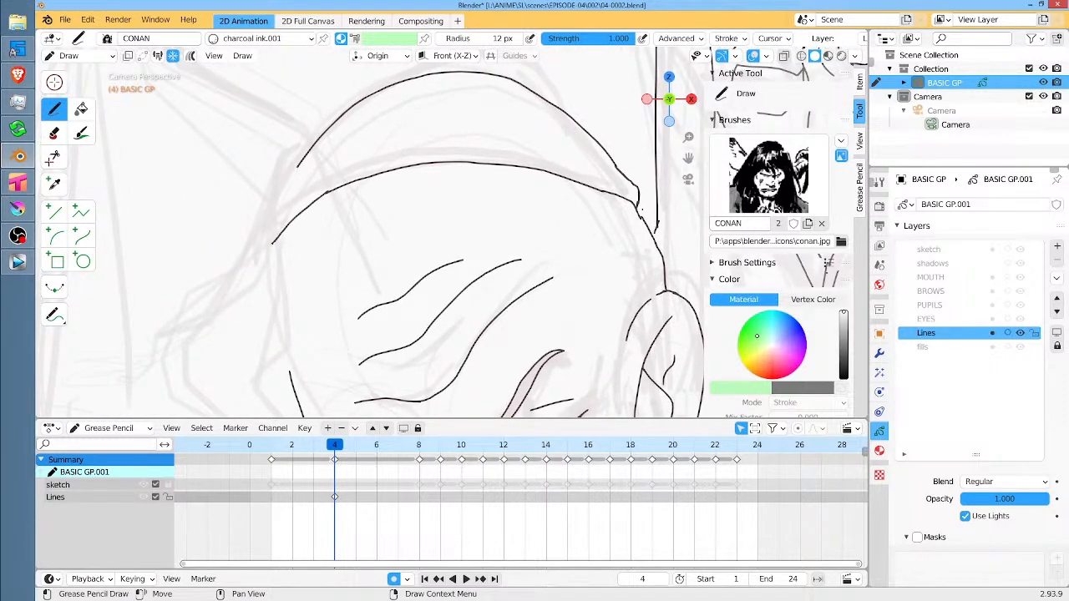
pyautogui.moveTo(300, 162)
pyautogui.mouseDown()
pyautogui.moveTo(260, 242)
pyautogui.moveTo(271, 240)
pyautogui.mouseUp()
pyautogui.moveTo(448, 244); pyautogui.dragTo(374, 218)
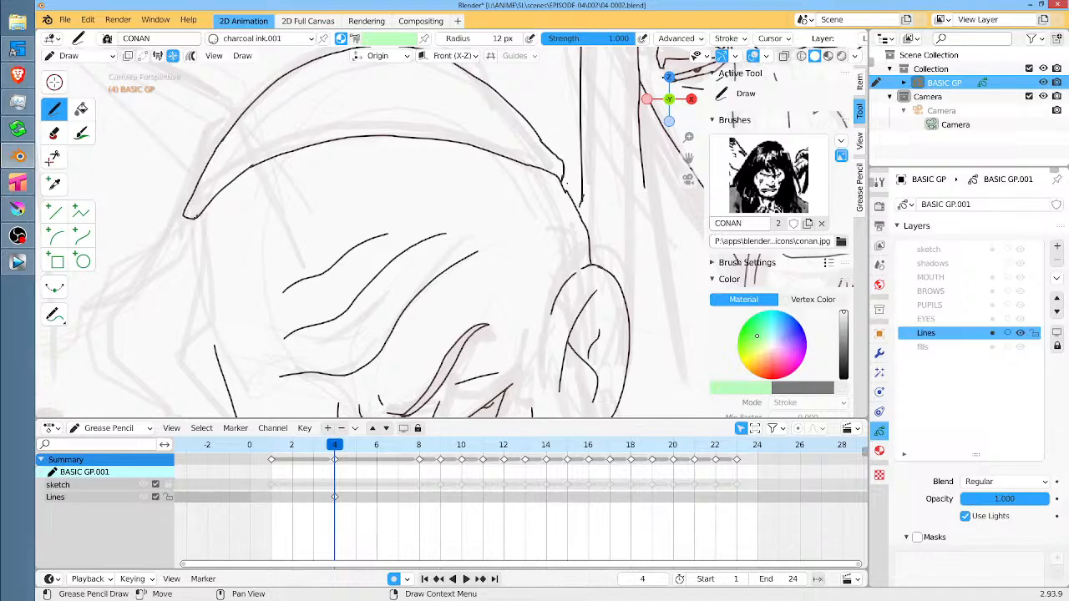
# Redraw the front character's far forehead outline down from the cap corner and add short wrinkle dashes beside it.
pyautogui.moveTo(191, 216); pyautogui.dragTo(214, 346)
pyautogui.moveTo(254, 306); pyautogui.dragTo(240, 313)
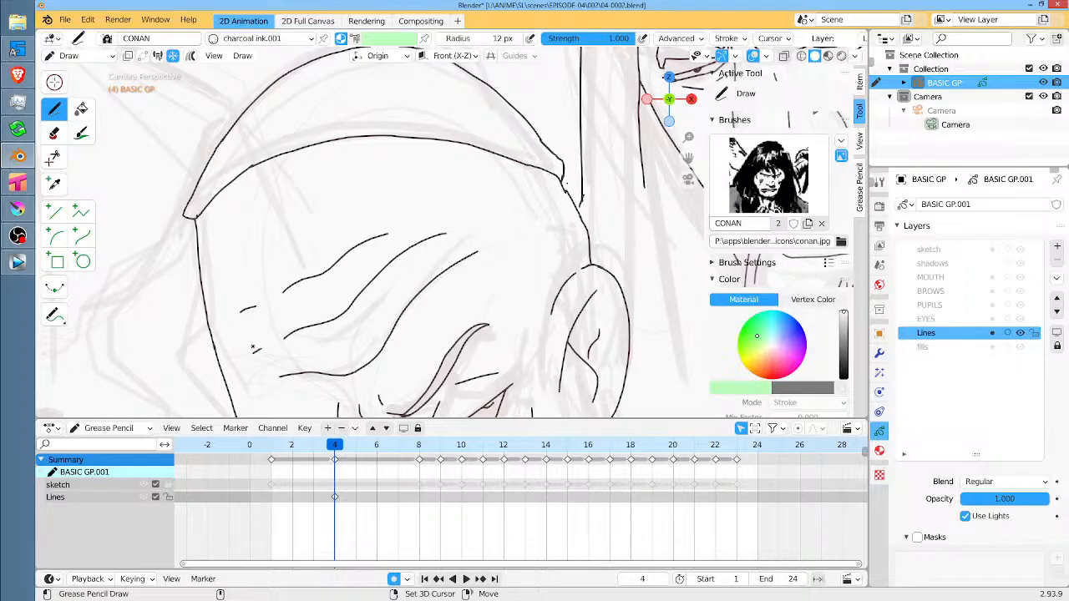
pyautogui.scroll(-7, 254, 349)
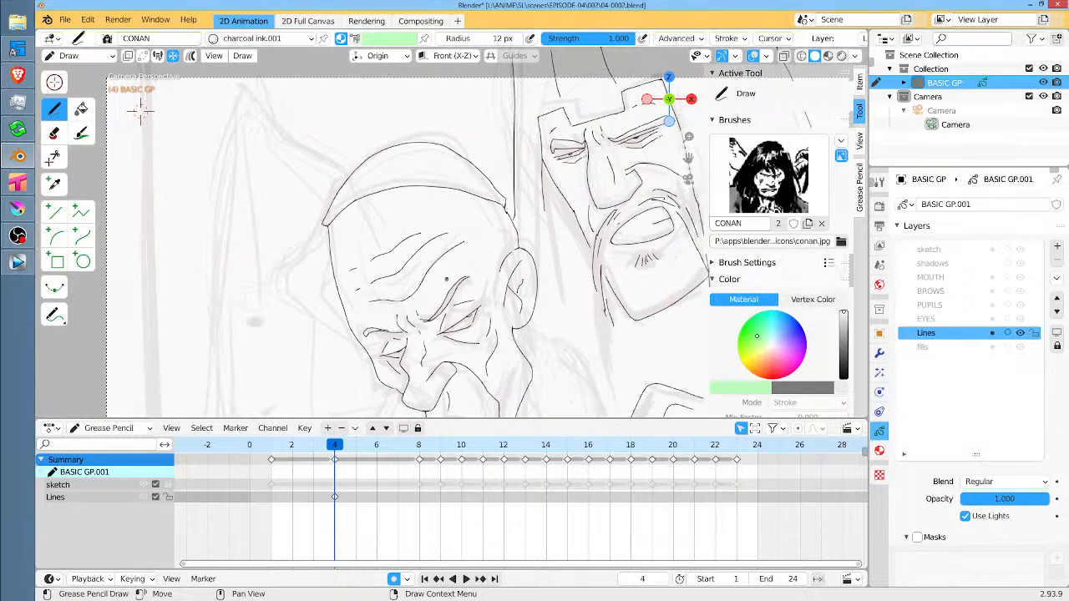
# Ink the front character's neck, the robe collar on both sides and the two shoulder lines.
pyautogui.scroll(4, 235, 148)
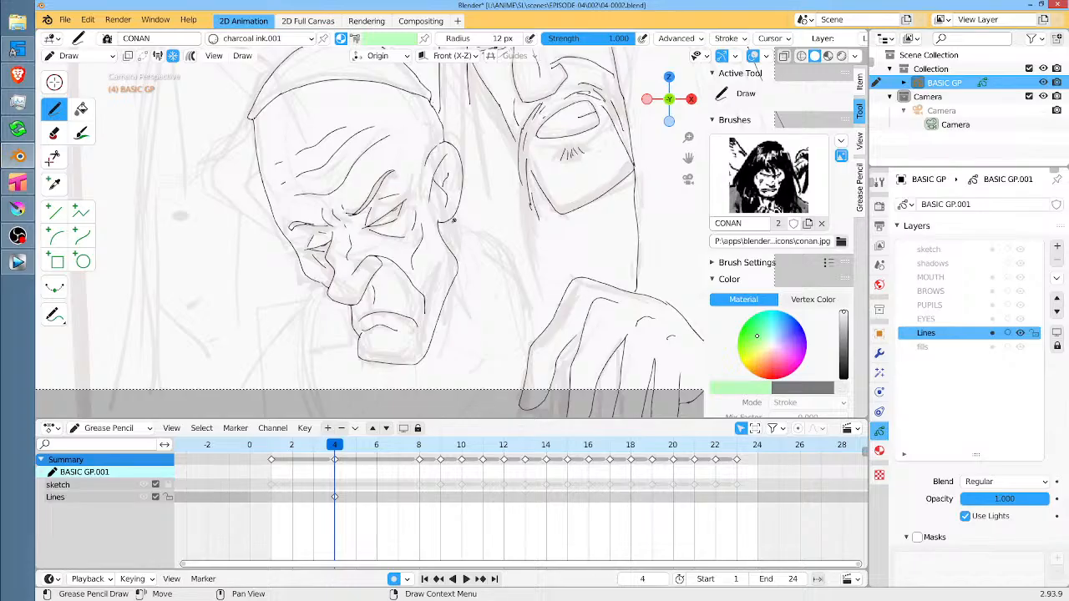
pyautogui.moveTo(444, 221)
pyautogui.mouseDown()
pyautogui.moveTo(475, 285)
pyautogui.moveTo(448, 366)
pyautogui.moveTo(413, 413)
pyautogui.mouseUp()
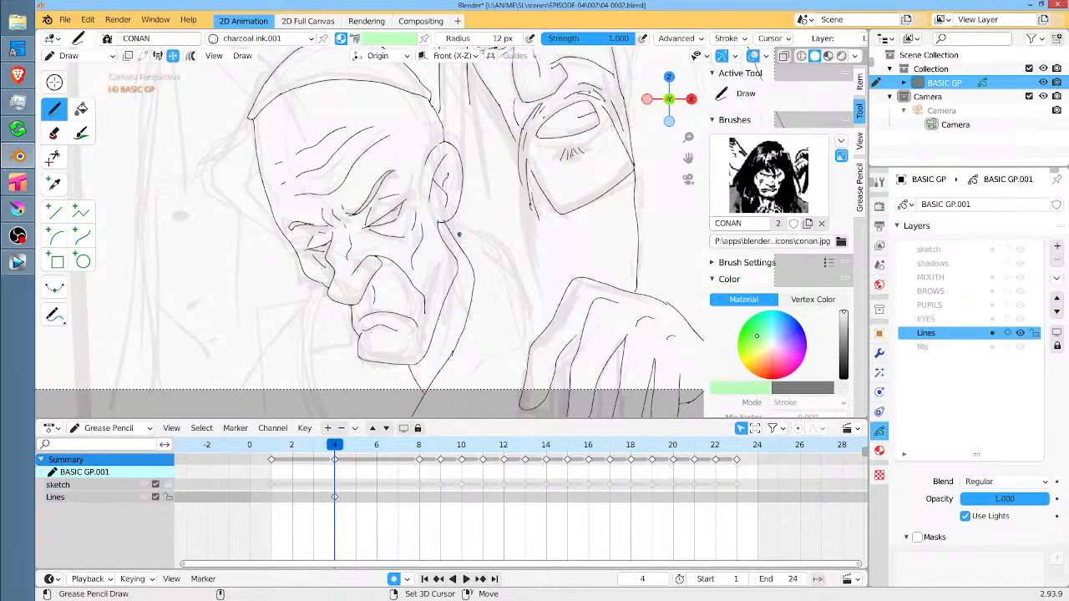
pyautogui.moveTo(452, 231); pyautogui.dragTo(560, 298)
pyautogui.moveTo(321, 284)
pyautogui.mouseDown()
pyautogui.moveTo(304, 311)
pyautogui.moveTo(320, 402)
pyautogui.mouseUp()
pyautogui.moveTo(302, 324)
pyautogui.mouseDown()
pyautogui.moveTo(267, 340)
pyautogui.moveTo(237, 401)
pyautogui.mouseUp()
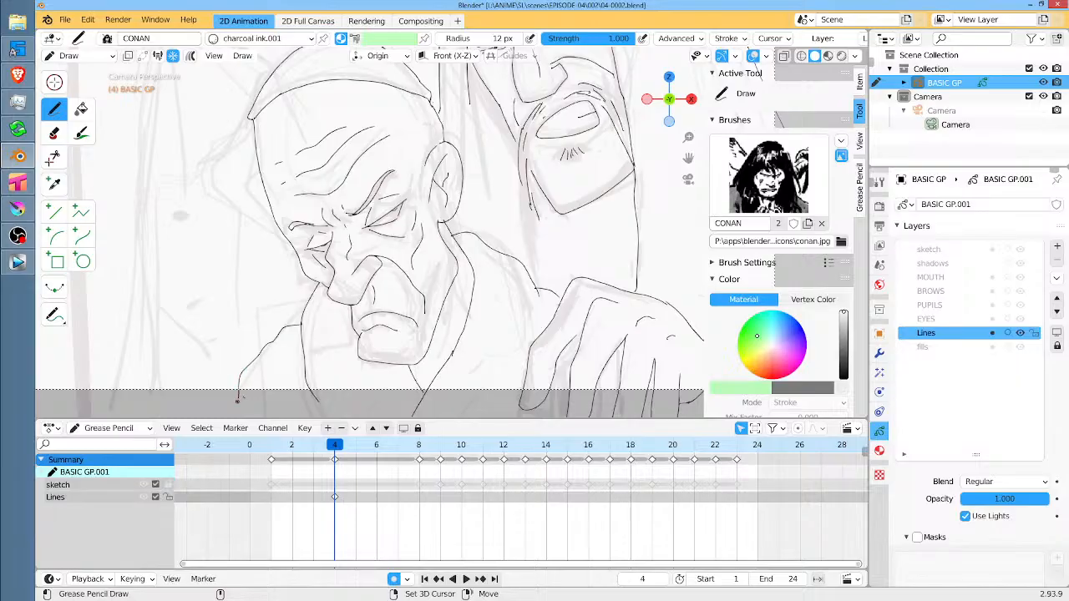
# Add fold lines inside the front character's robe and extend its collar and shoulder lines below the camera frame.
pyautogui.moveTo(497, 283)
pyautogui.mouseDown()
pyautogui.moveTo(505, 154)
pyautogui.moveTo(473, 159)
pyautogui.moveTo(433, 271)
pyautogui.mouseUp()
pyautogui.moveTo(488, 226); pyautogui.dragTo(461, 263)
pyautogui.moveTo(309, 213)
pyautogui.mouseDown()
pyautogui.moveTo(311, 242)
pyautogui.moveTo(351, 289)
pyautogui.moveTo(339, 300)
pyautogui.mouseUp()
pyautogui.moveTo(215, 269); pyautogui.dragTo(214, 309)
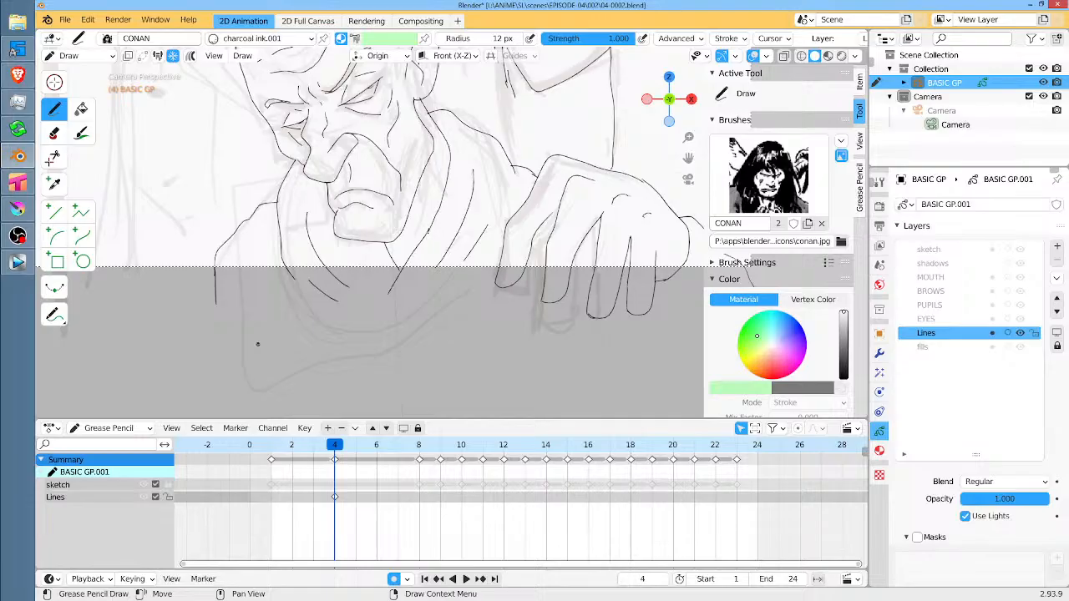
pyautogui.moveTo(316, 299)
pyautogui.mouseDown()
pyautogui.moveTo(364, 321)
pyautogui.moveTo(436, 302)
pyautogui.moveTo(482, 274)
pyautogui.mouseUp()
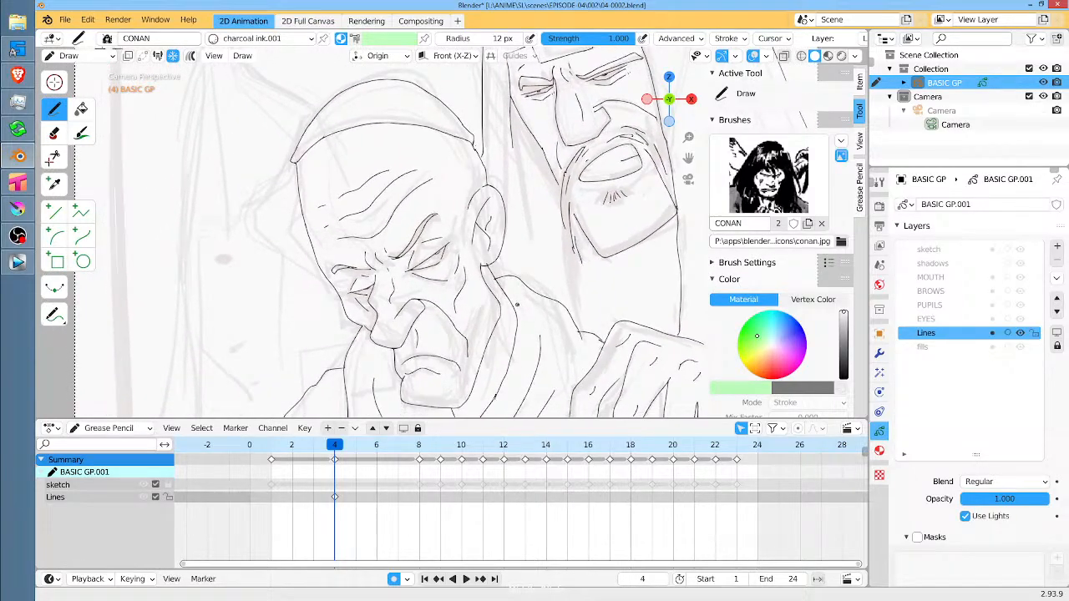
# Reshape the front character's far forehead outline and face lines in Sculpt Mode with the Grab brush.
pyautogui.scroll(-3, 518, 305)
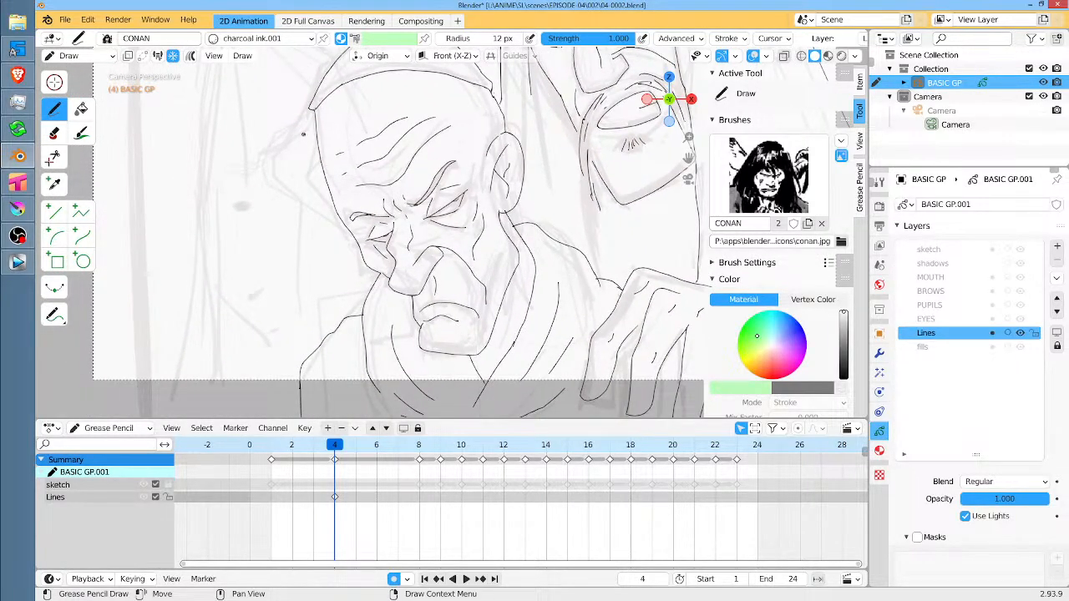
pyautogui.hotkey('ctrl', 'Tab')
pyautogui.moveTo(298, 173)
pyautogui.mouseDown()
pyautogui.moveTo(283, 175)
pyautogui.moveTo(284, 188)
pyautogui.moveTo(327, 105)
pyautogui.moveTo(311, 110)
pyautogui.mouseUp()
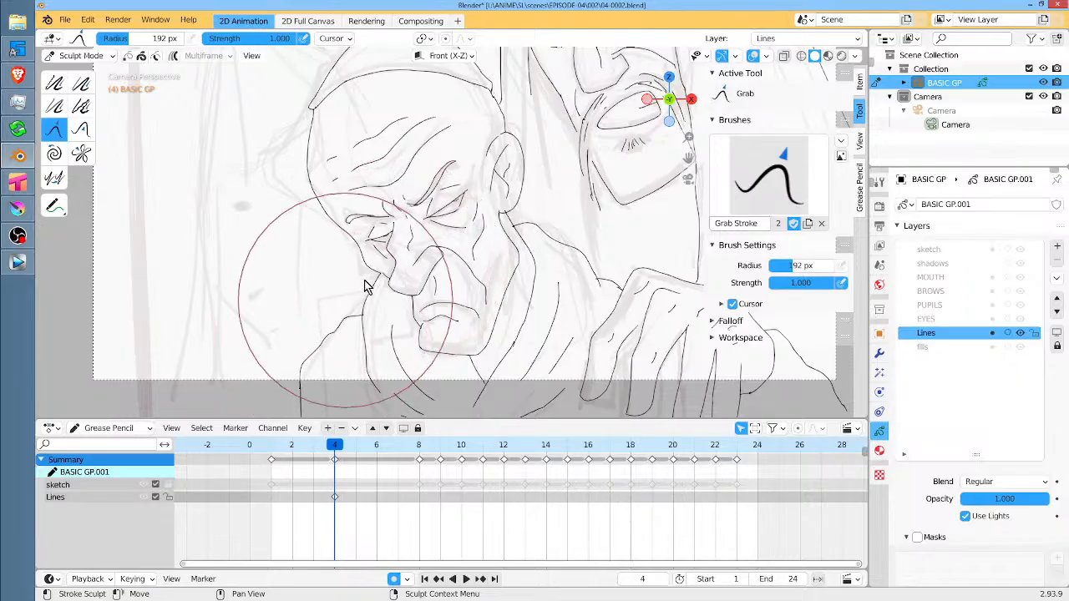
pyautogui.moveTo(400, 246)
pyautogui.mouseDown()
pyautogui.moveTo(410, 240)
pyautogui.moveTo(405, 248)
pyautogui.mouseUp()
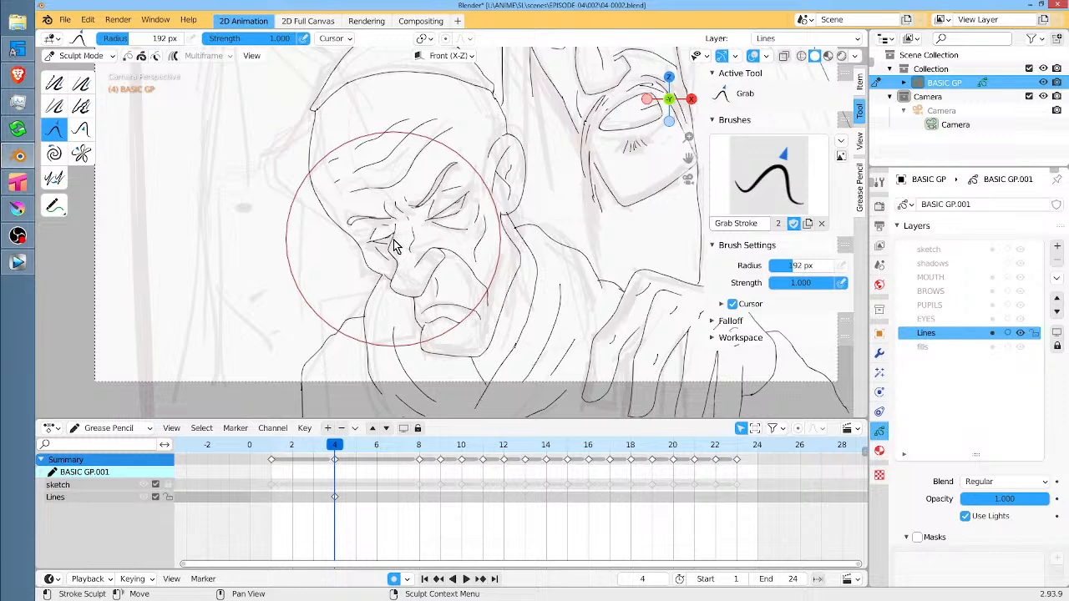
# Reduce the Grab brush radius to 108 px and adjust the front character's far cheek and the jaw line below the ear.
pyautogui.press('f')
pyautogui.click(350, 301)
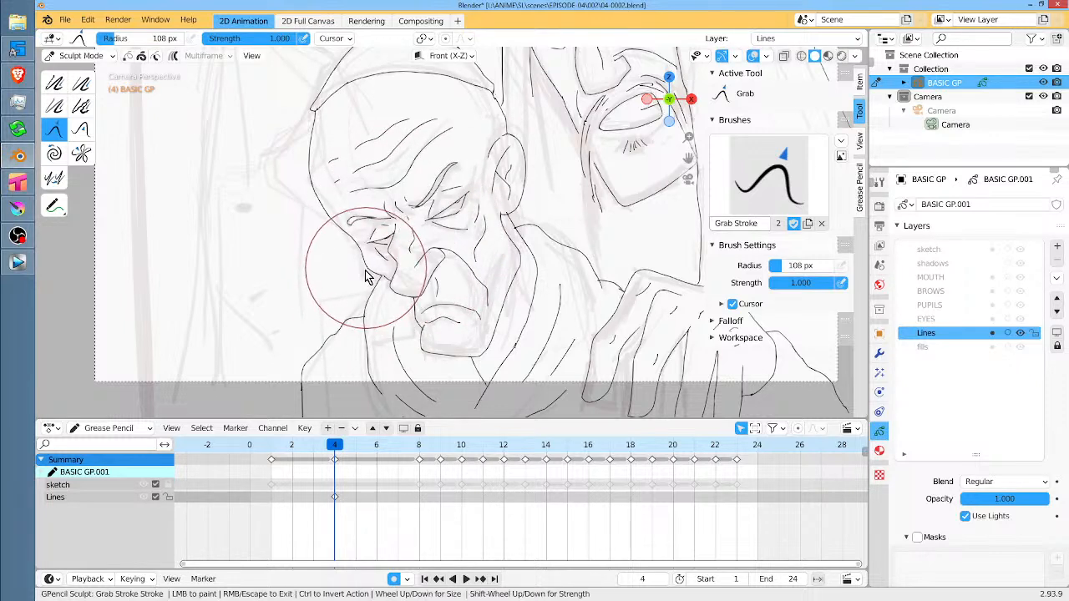
pyautogui.moveTo(366, 269); pyautogui.dragTo(362, 274)
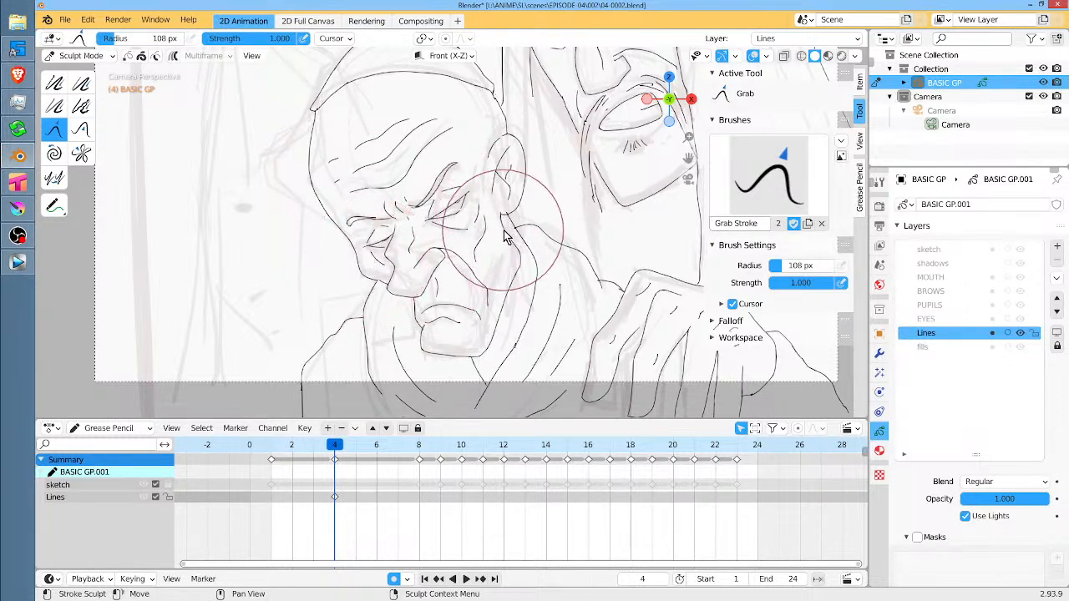
pyautogui.moveTo(503, 230); pyautogui.dragTo(522, 211)
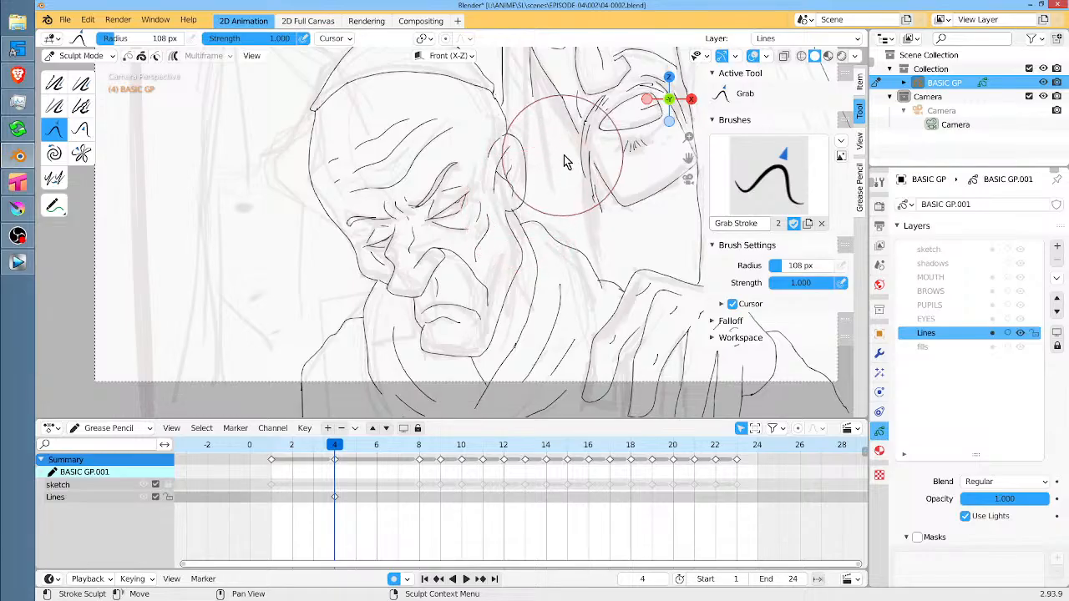
pyautogui.moveTo(524, 161); pyautogui.dragTo(568, 195)
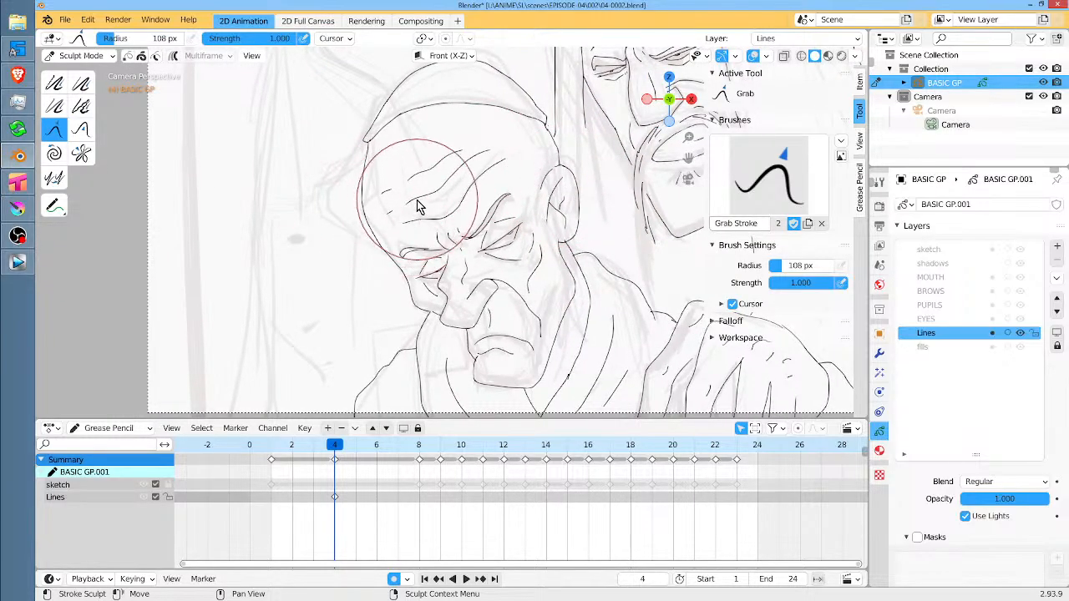
pyautogui.scroll(-3, 418, 205)
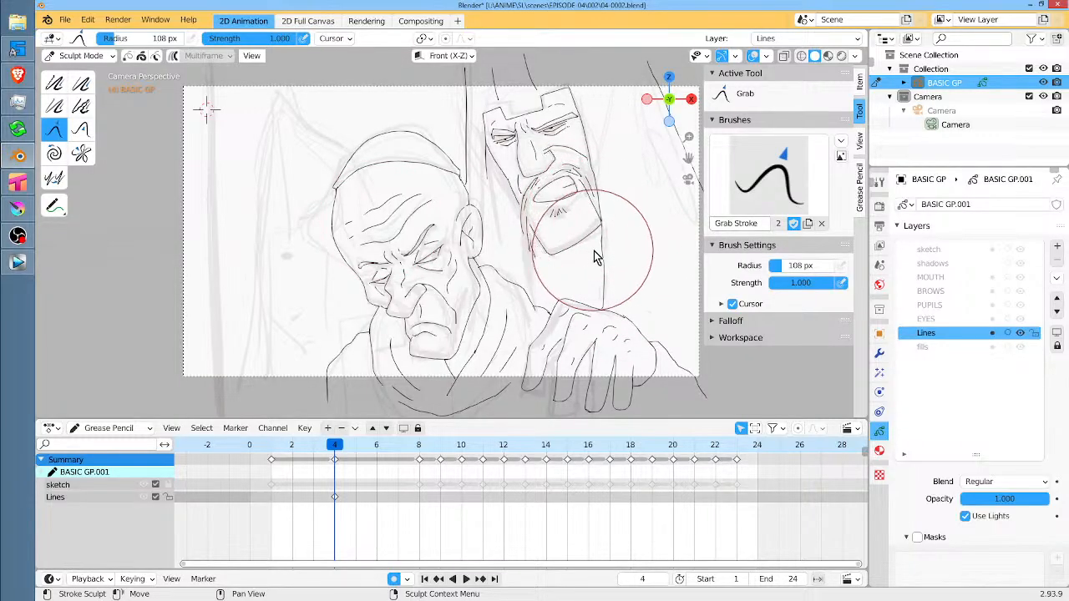
# Return to Draw mode and ink the rear character's line beside the far cheek and the neck lines beneath the beard.
pyautogui.hotkey('ctrl', 'Tab')
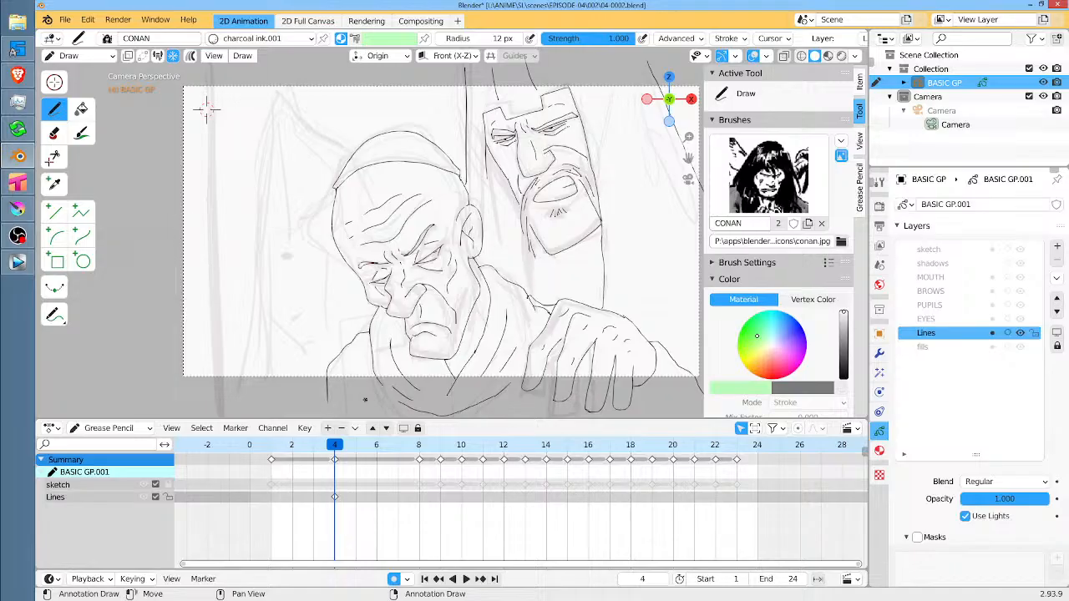
pyautogui.moveTo(572, 284); pyautogui.dragTo(572, 230)
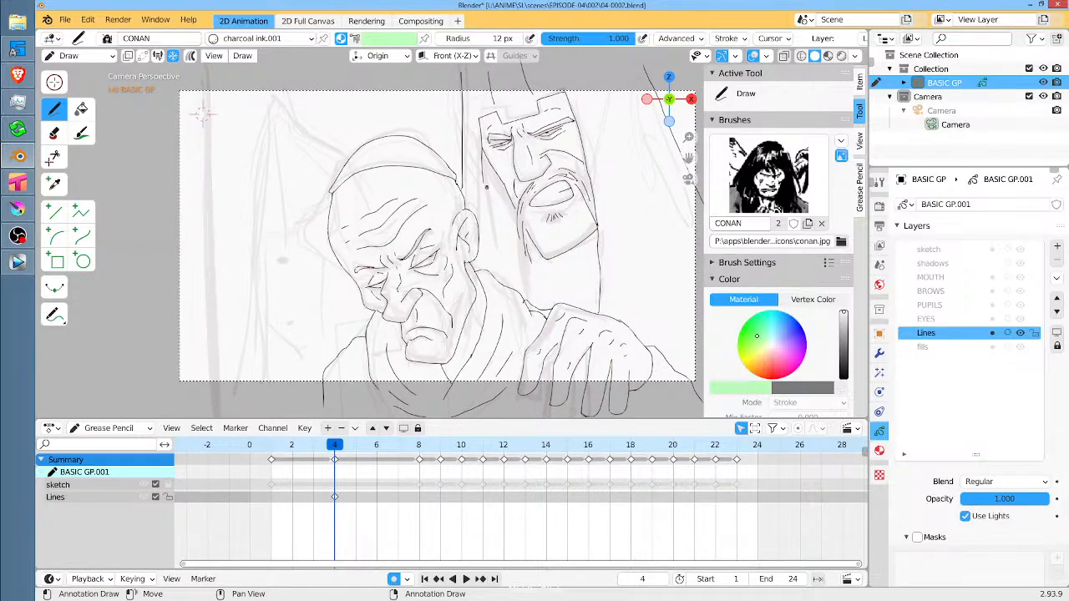
pyautogui.moveTo(486, 199); pyautogui.dragTo(499, 275)
pyautogui.moveTo(591, 247); pyautogui.dragTo(550, 277)
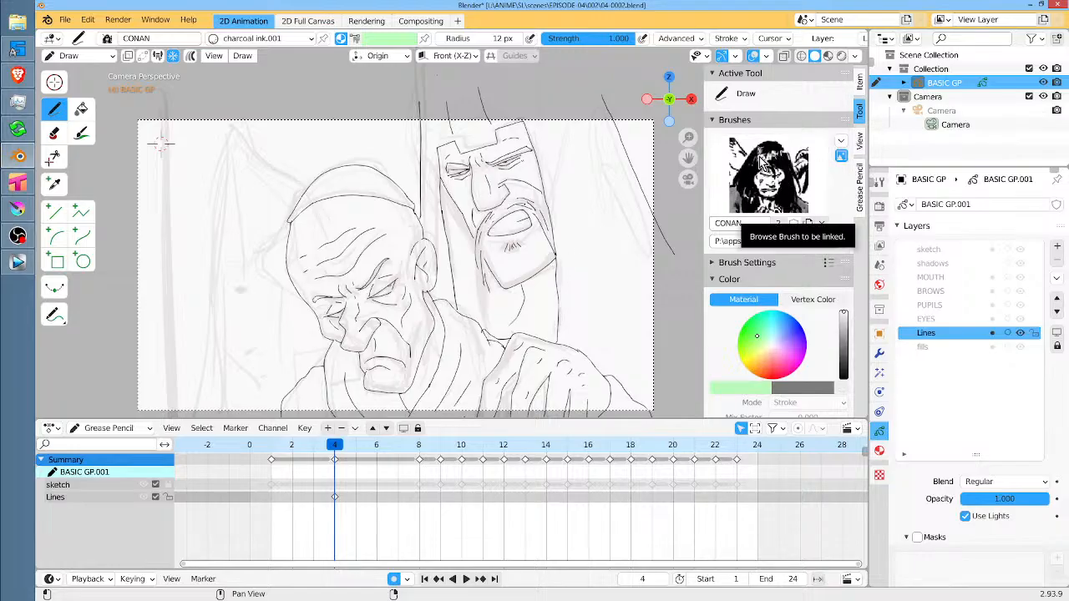
# Save the shot file and start a new General file.
pyautogui.click(64, 19)
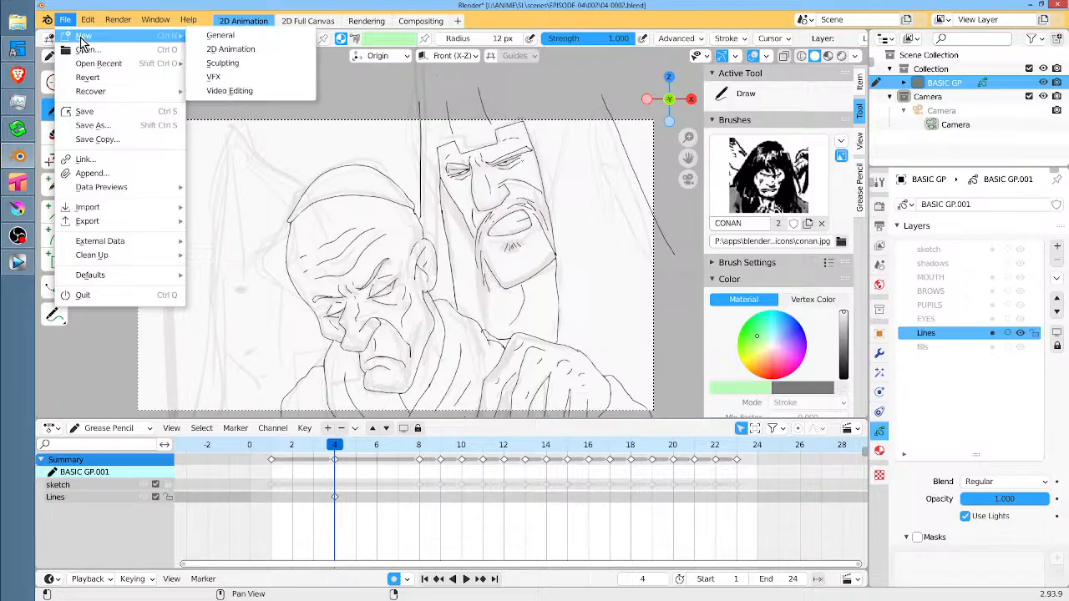
pyautogui.moveTo(87, 23)
pyautogui.click(115, 111)
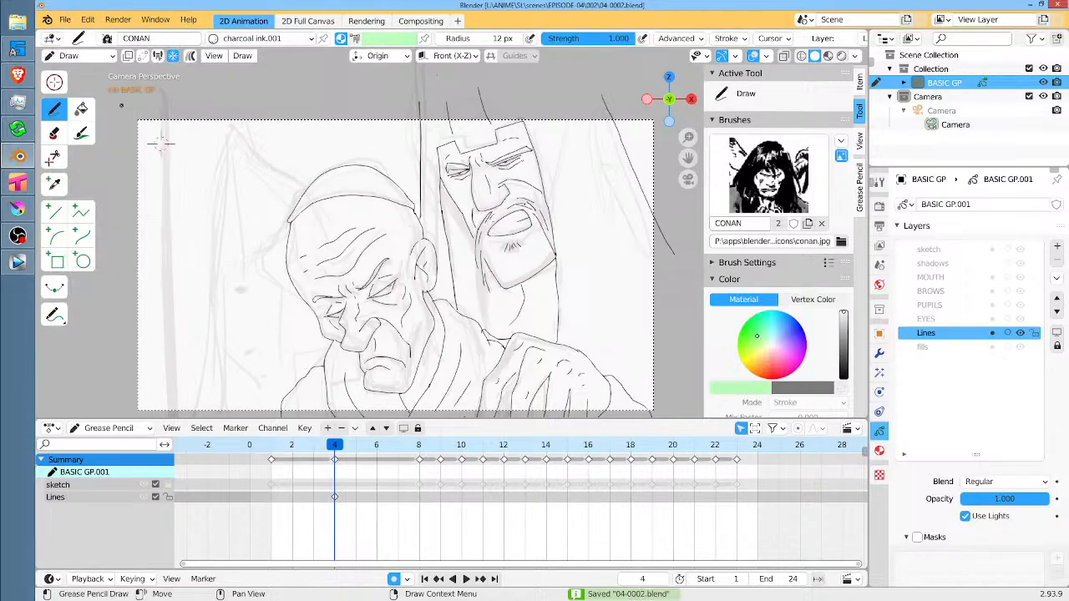
pyautogui.click(64, 19)
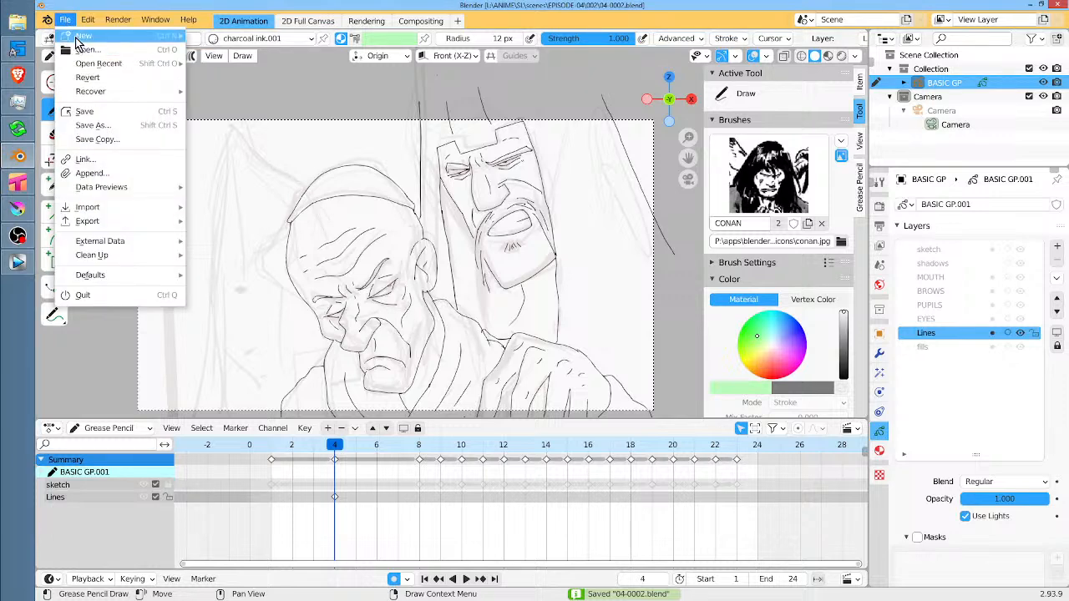
pyautogui.moveTo(81, 40)
pyautogui.click(221, 40)
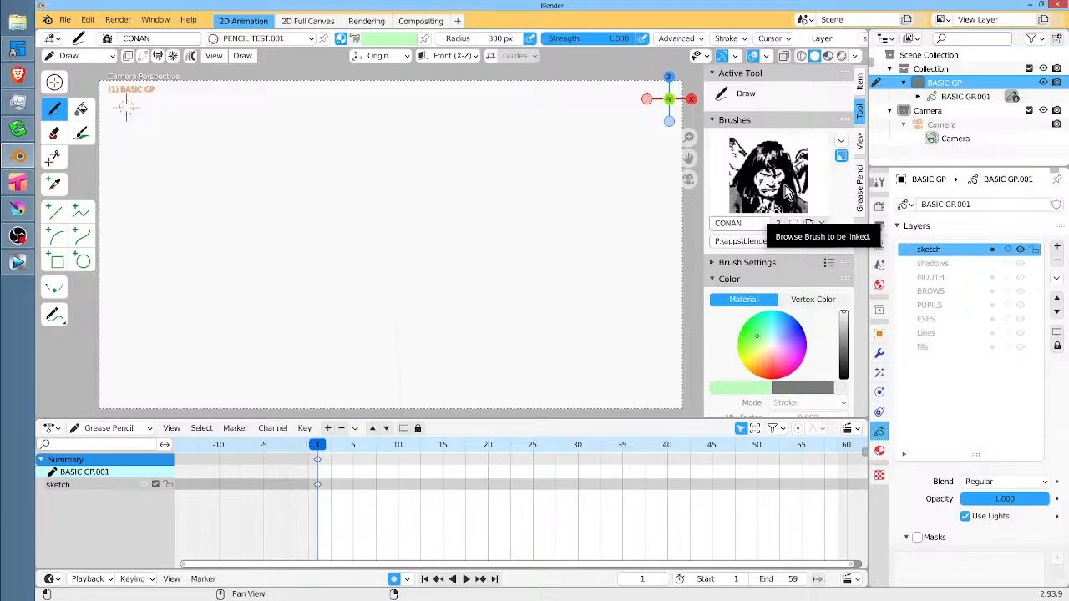
# Set the stroke material to charcoal ink.001 and draw two groups of curved tapering test strokes on the empty sketch layer.
pyautogui.click(215, 40)
pyautogui.click(228, 83)
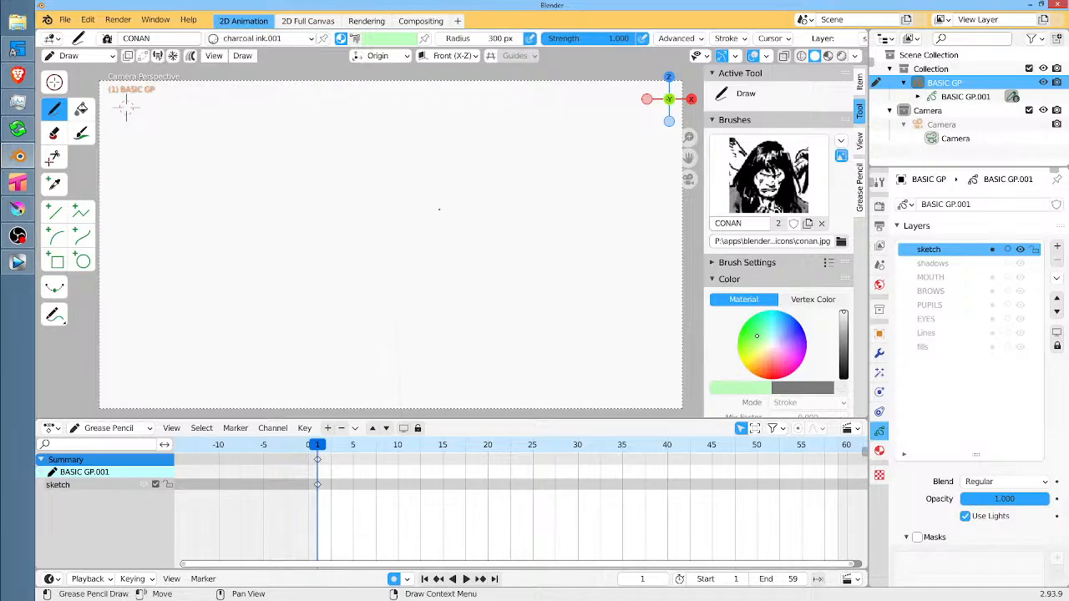
pyautogui.scroll(3, 418, 242)
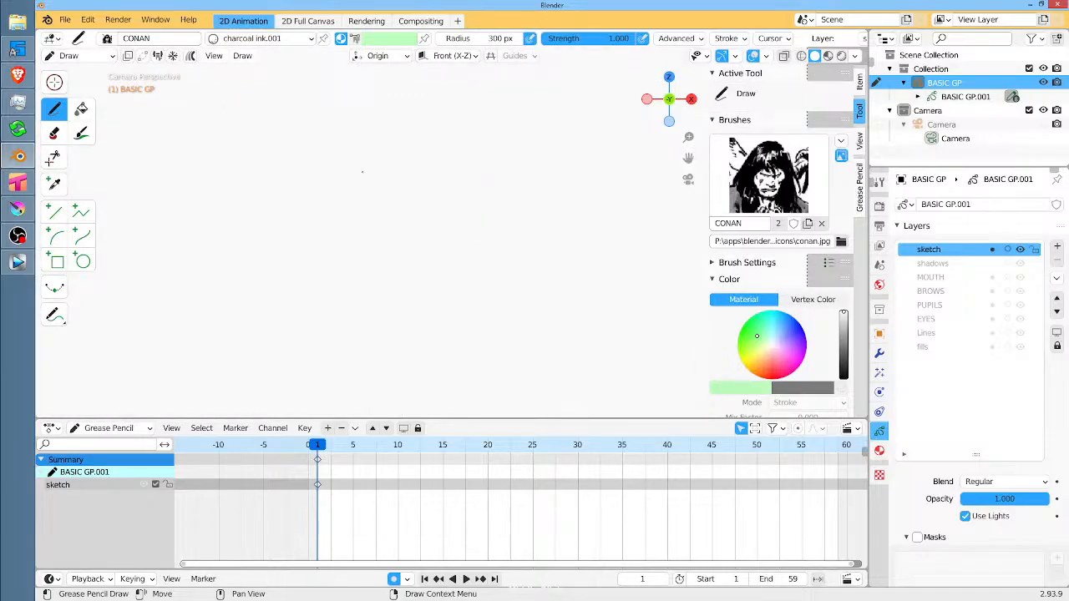
pyautogui.moveTo(373, 149); pyautogui.dragTo(359, 247)
pyautogui.moveTo(370, 160)
pyautogui.mouseDown()
pyautogui.moveTo(360, 200)
pyautogui.moveTo(372, 266)
pyautogui.mouseUp()
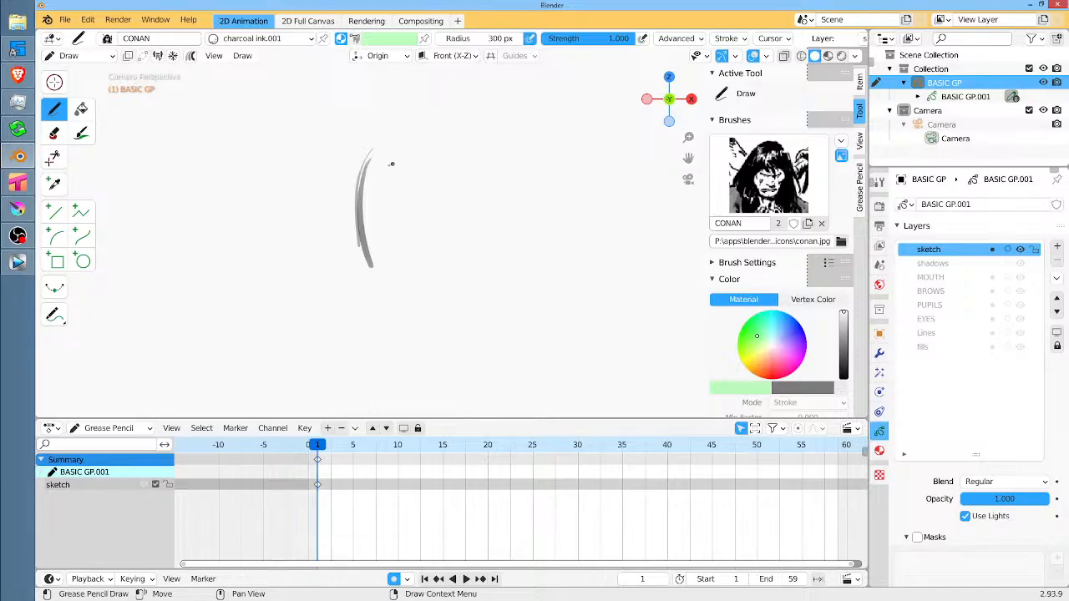
pyautogui.moveTo(429, 149); pyautogui.dragTo(411, 229)
pyautogui.moveTo(426, 169)
pyautogui.mouseDown()
pyautogui.moveTo(420, 258)
pyautogui.moveTo(451, 259)
pyautogui.moveTo(480, 237)
pyautogui.mouseUp()
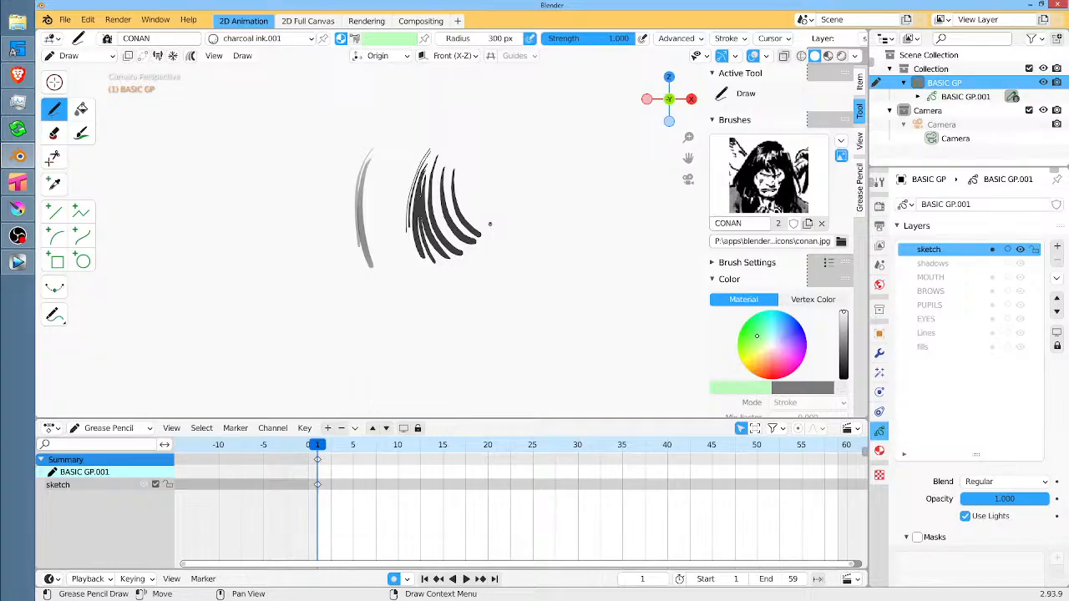
# Switch to Krita and create a new 1280 x 720 px document from the dave's hd preset.
pyautogui.click(18, 209)
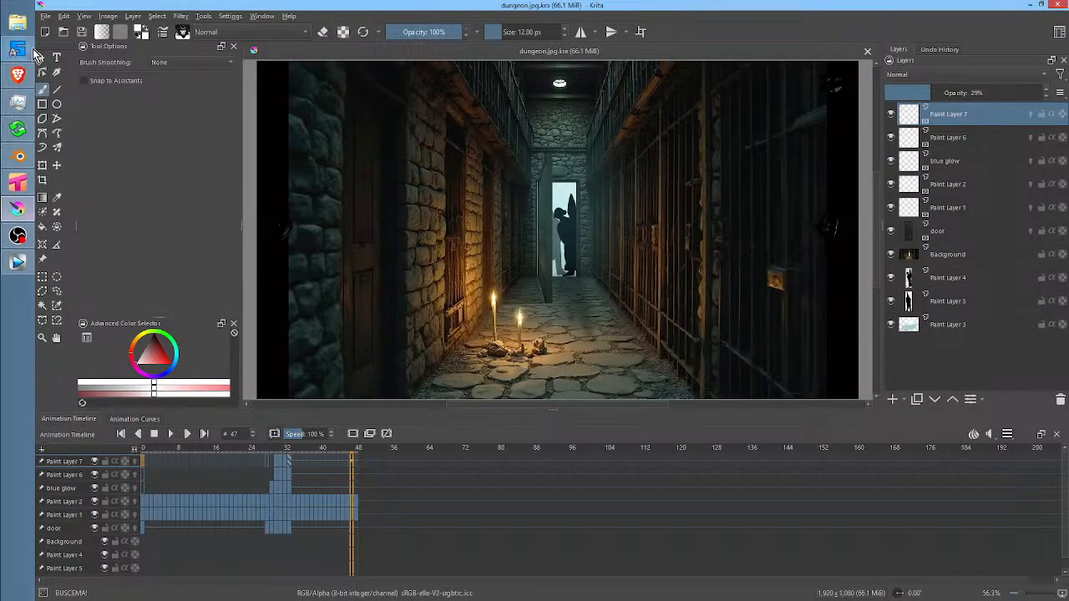
pyautogui.click(45, 32)
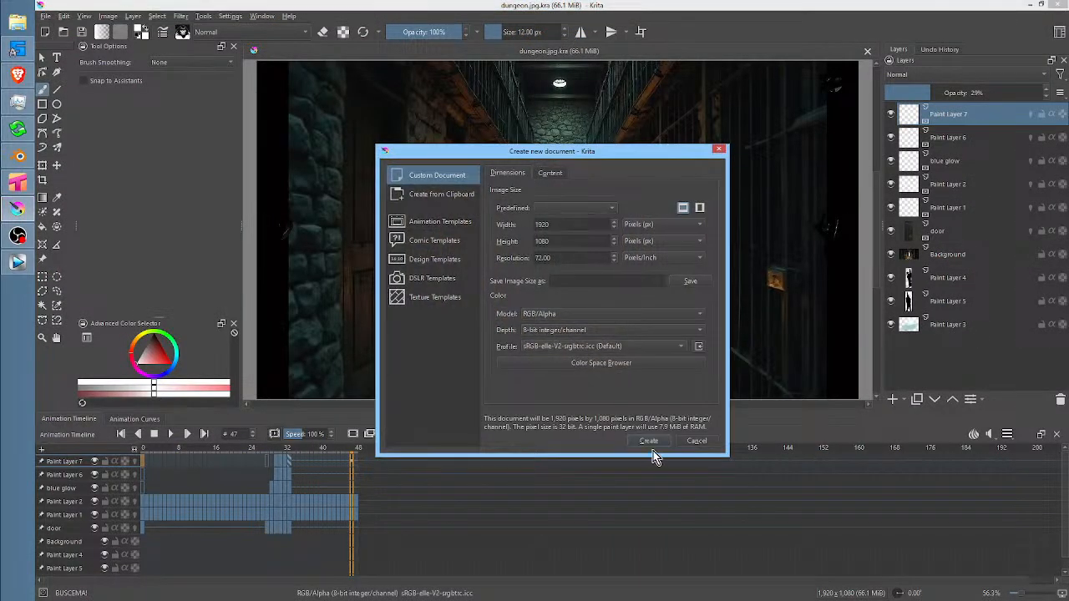
pyautogui.click(586, 209)
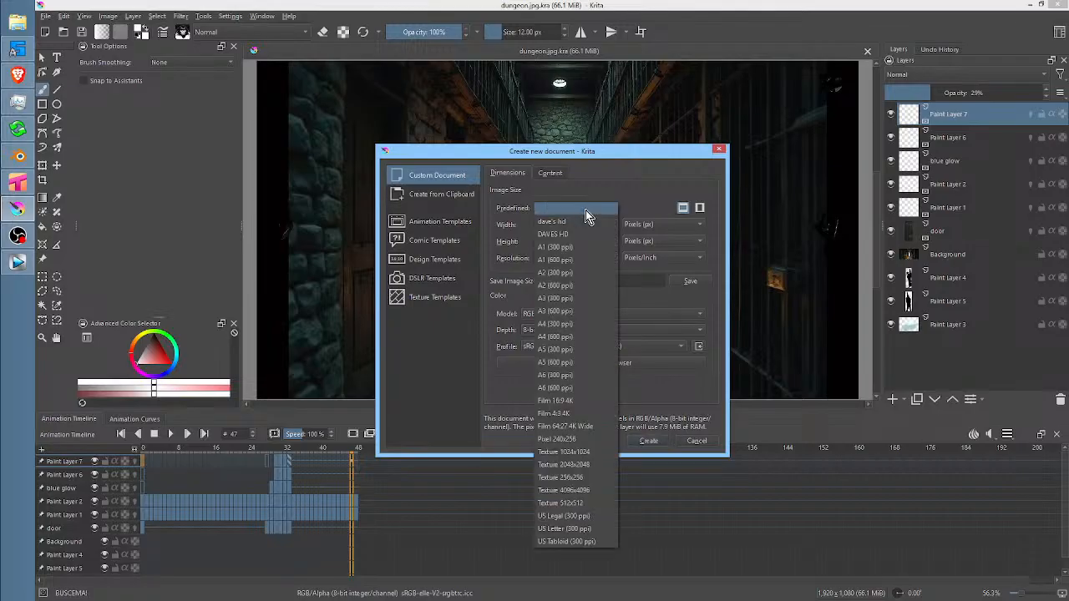
pyautogui.click(585, 219)
pyautogui.click(649, 441)
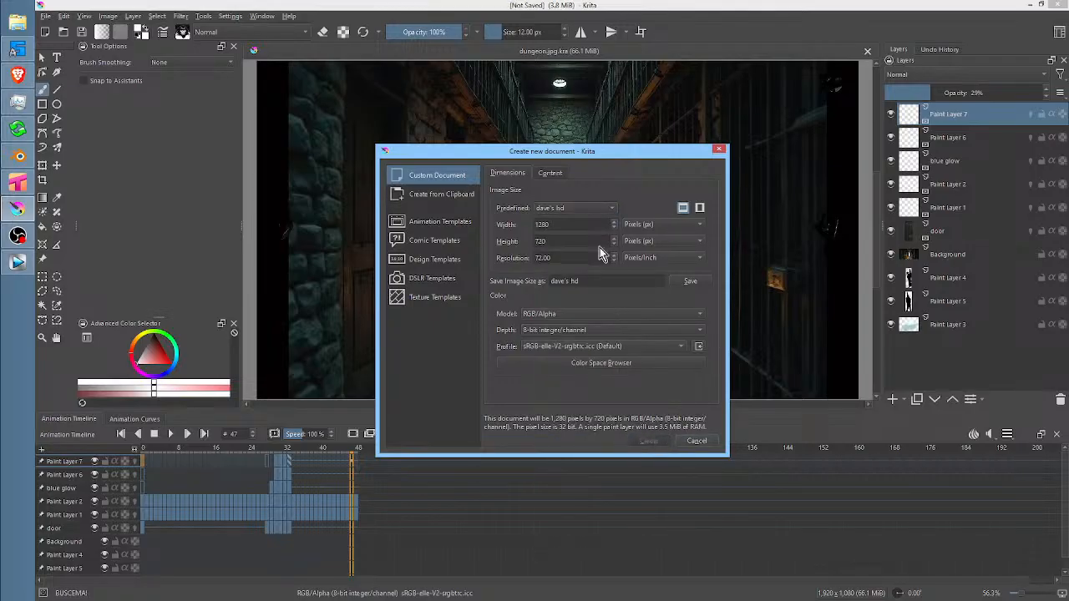
pyautogui.rightClick(595, 216)
pyautogui.click(672, 205)
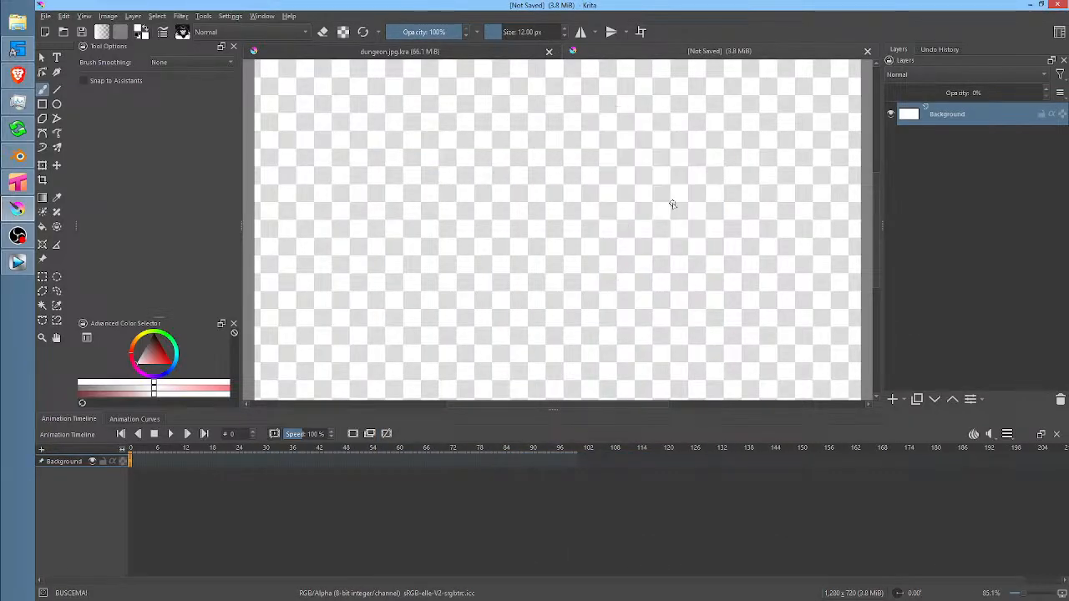
# Set the painting colour to black and add a new paint layer above the background.
pyautogui.moveTo(499, 193); pyautogui.dragTo(515, 203)
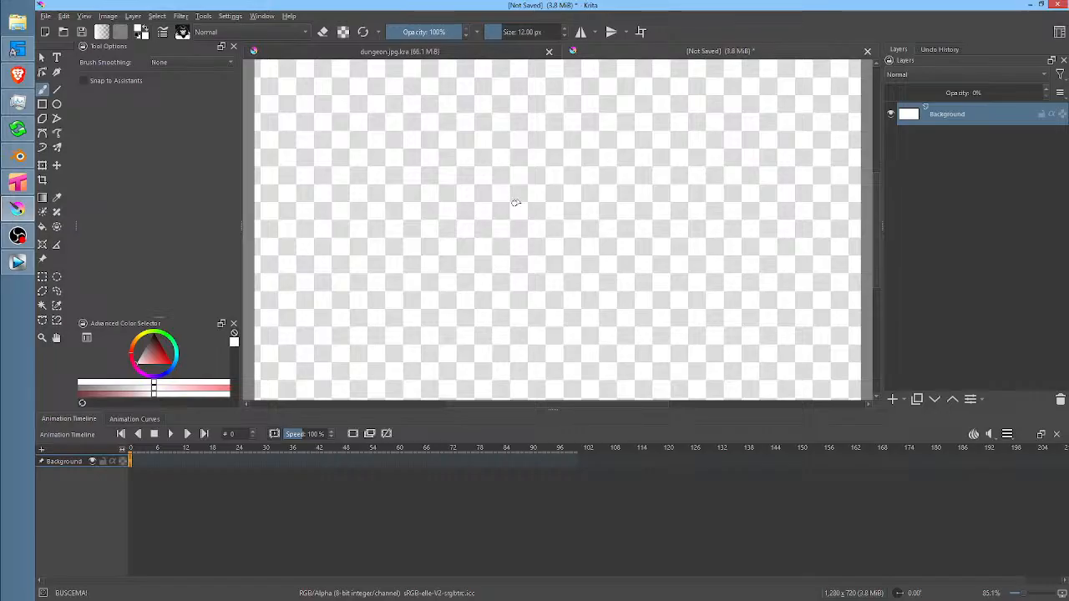
pyautogui.click(161, 354)
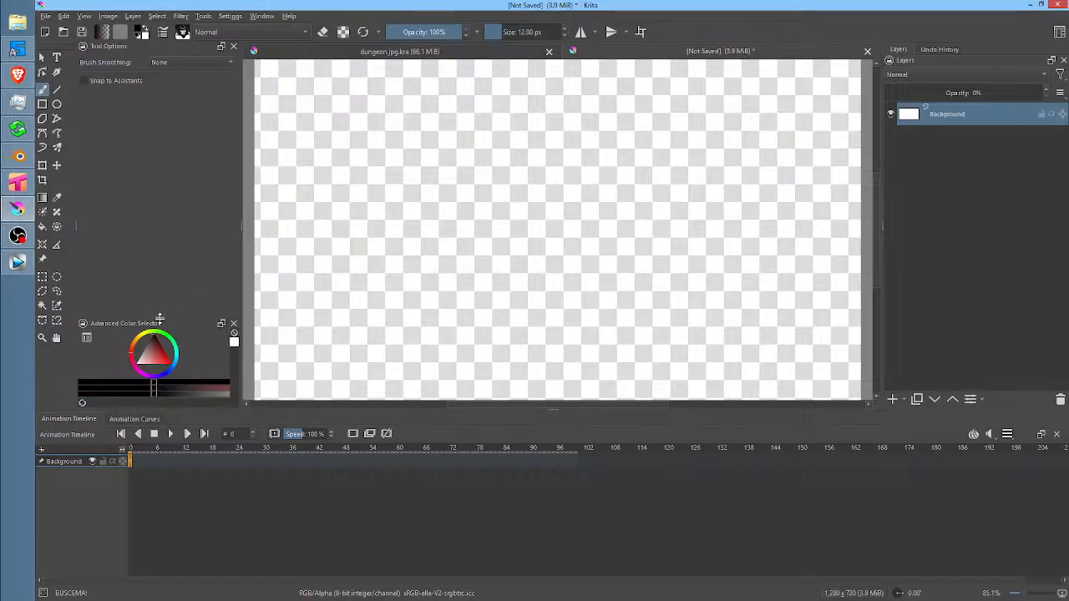
pyautogui.moveTo(158, 319); pyautogui.dragTo(159, 263)
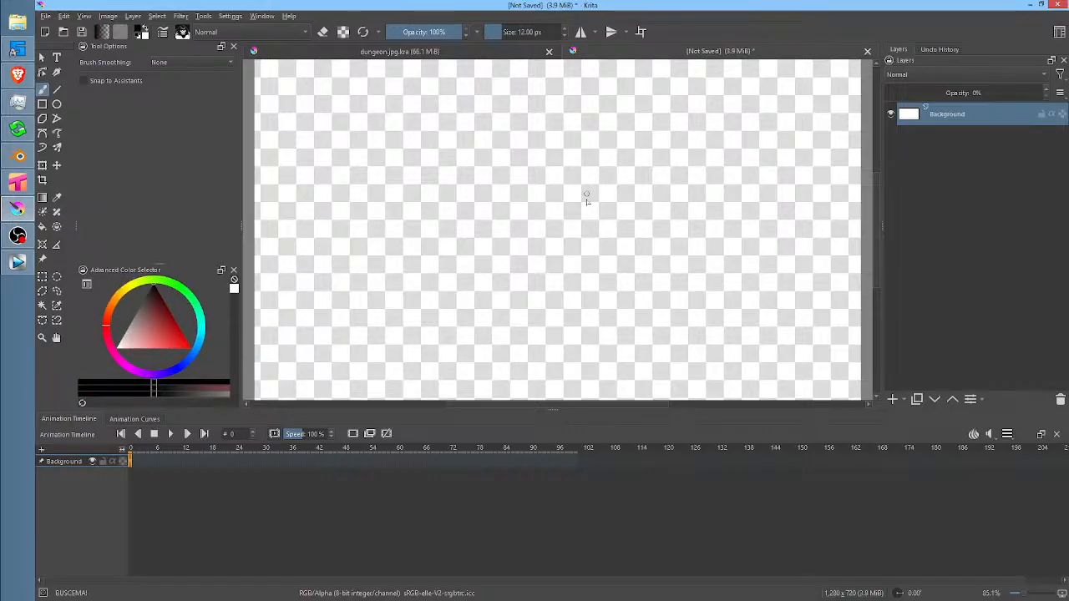
pyautogui.moveTo(587, 198); pyautogui.dragTo(618, 146)
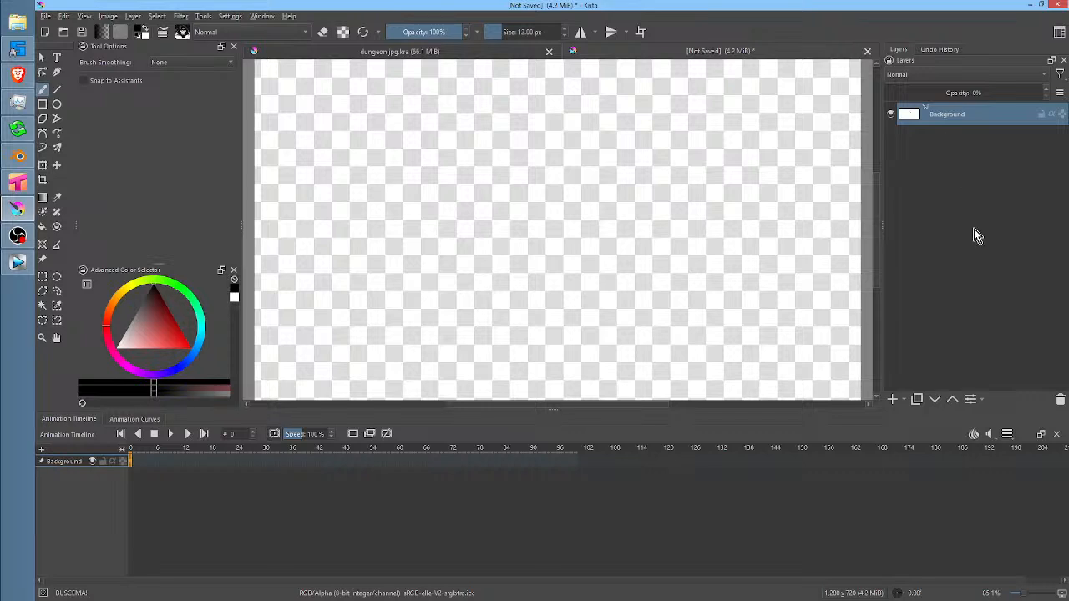
pyautogui.click(892, 400)
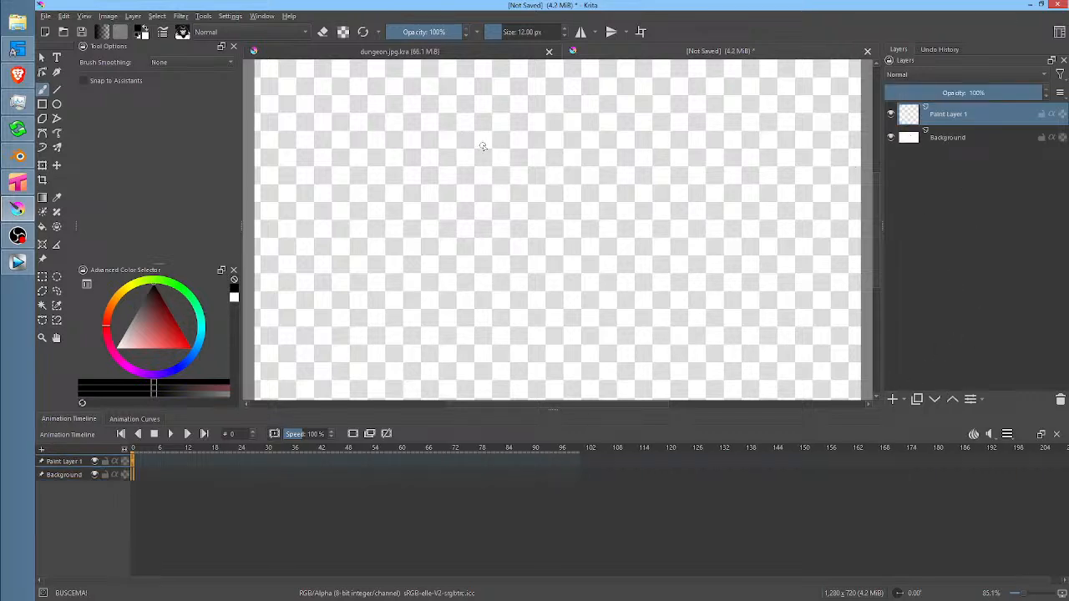
# Draw three groups of curved tapering black test strokes on Paint Layer 1, stepping down the canvas.
pyautogui.moveTo(483, 146); pyautogui.dragTo(470, 234)
pyautogui.moveTo(481, 171); pyautogui.dragTo(468, 241)
pyautogui.moveTo(487, 196); pyautogui.dragTo(473, 241)
pyautogui.scroll(5, 487, 226)
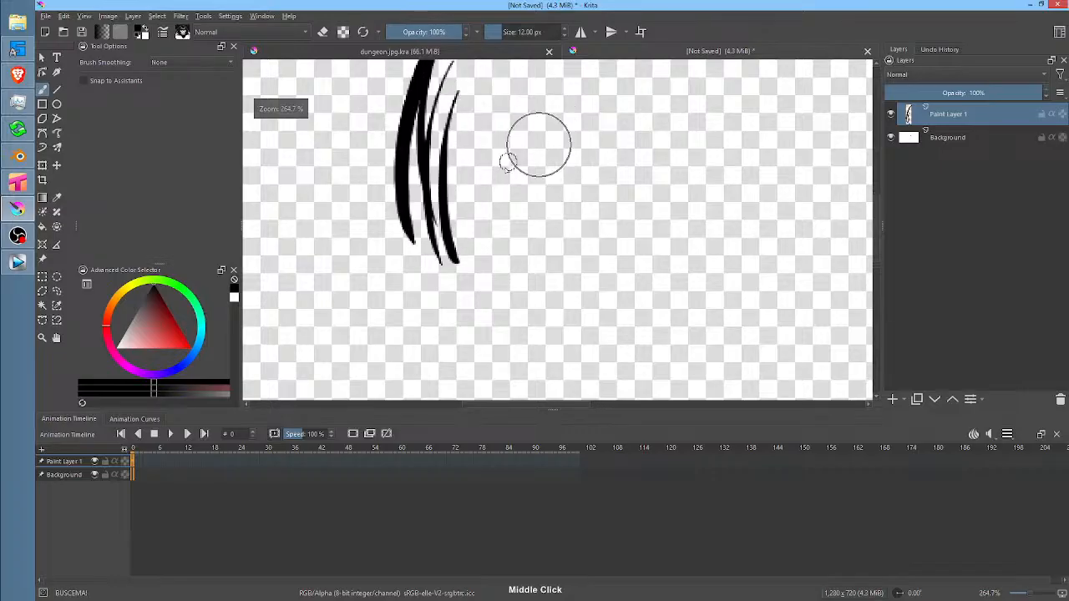
pyautogui.moveTo(507, 160)
pyautogui.mouseDown()
pyautogui.moveTo(489, 274)
pyautogui.moveTo(503, 270)
pyautogui.mouseUp()
pyautogui.moveTo(541, 174); pyautogui.dragTo(519, 311)
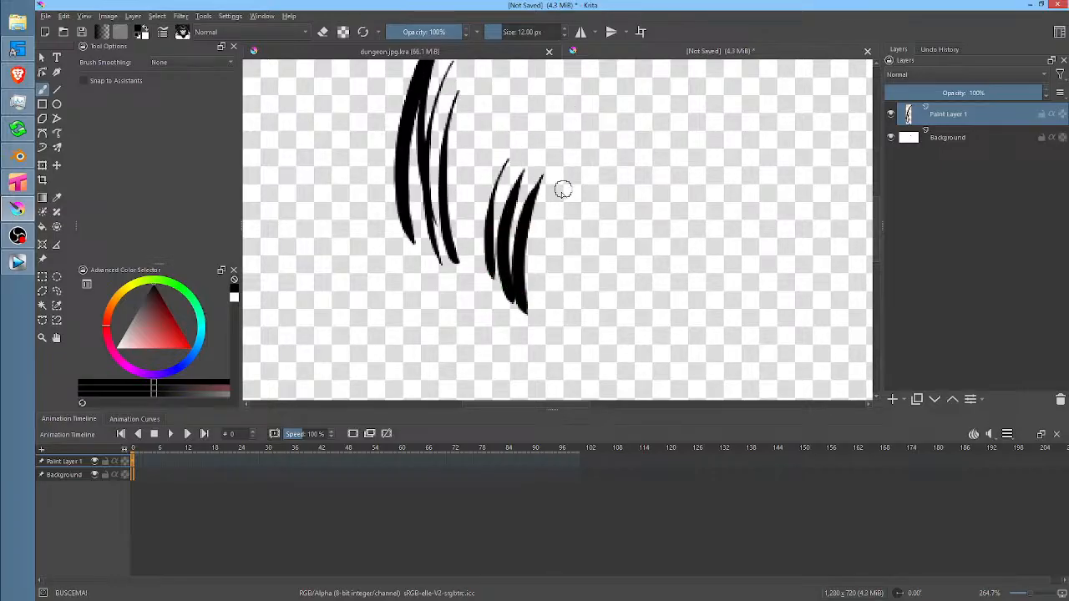
pyautogui.moveTo(558, 192); pyautogui.dragTo(550, 344)
pyautogui.moveTo(566, 223)
pyautogui.mouseDown()
pyautogui.moveTo(588, 343)
pyautogui.moveTo(604, 331)
pyautogui.mouseUp()
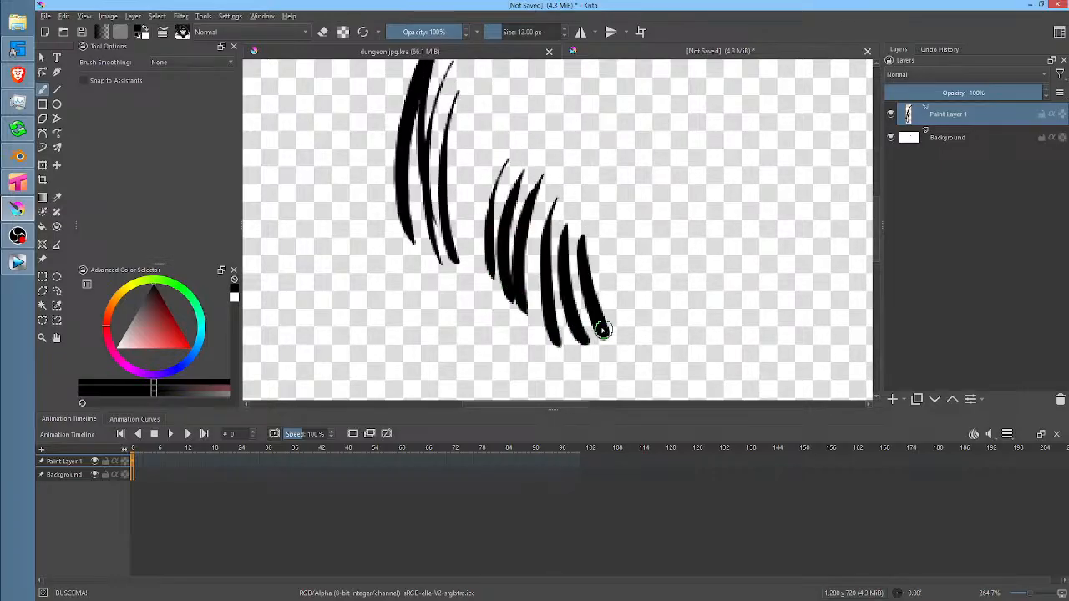
# Switch back to Blender and add rows of short tapering ink strokes beside the existing curved test strokes.
pyautogui.click(19, 157)
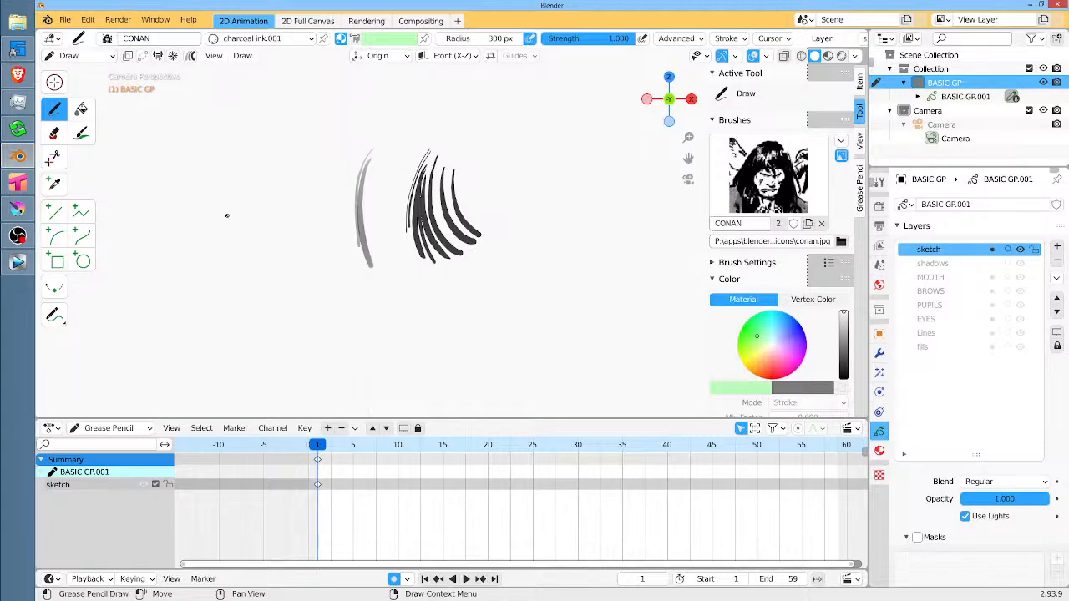
pyautogui.scroll(5, 479, 203)
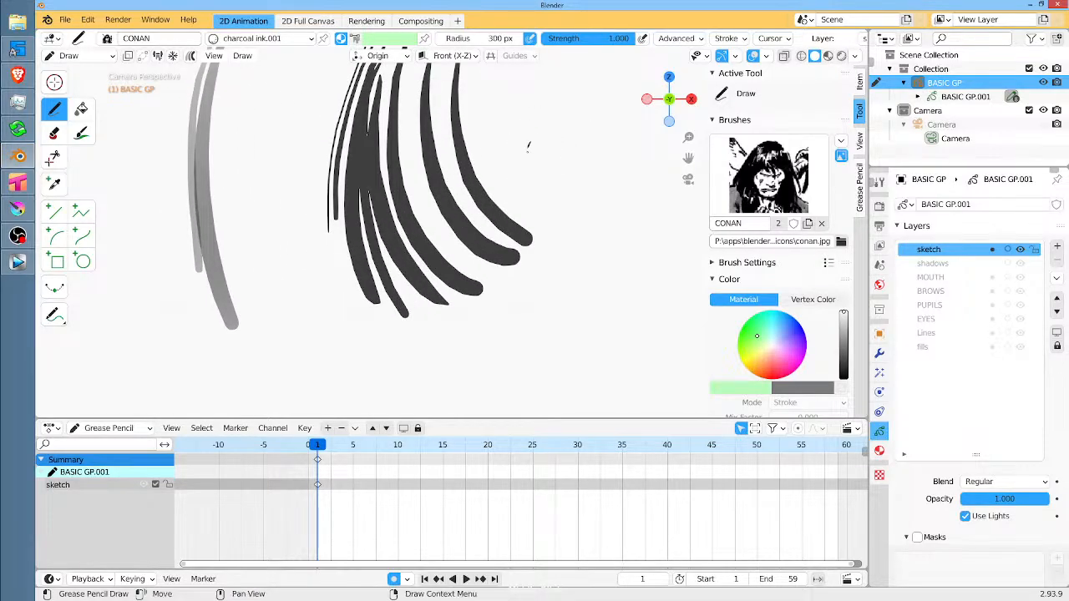
pyautogui.moveTo(527, 143)
pyautogui.mouseDown()
pyautogui.moveTo(525, 194)
pyautogui.moveTo(551, 269)
pyautogui.moveTo(578, 286)
pyautogui.mouseUp()
pyautogui.moveTo(563, 159)
pyautogui.mouseDown()
pyautogui.moveTo(601, 304)
pyautogui.moveTo(624, 311)
pyautogui.mouseUp()
pyautogui.moveTo(602, 166); pyautogui.dragTo(633, 301)
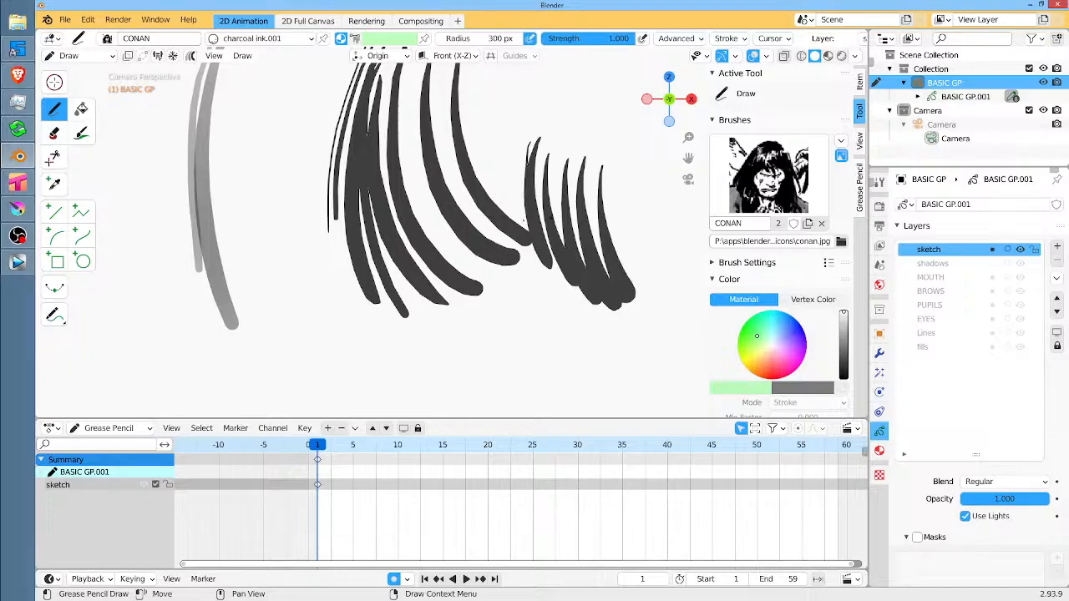
pyautogui.scroll(-7, 472, 217)
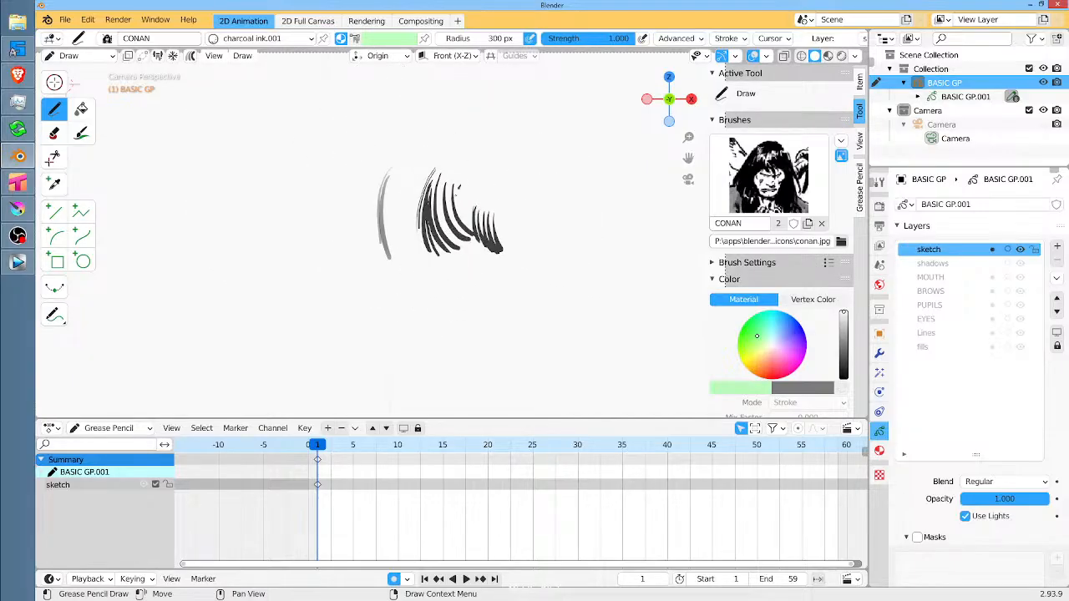
pyautogui.moveTo(458, 197); pyautogui.dragTo(474, 236)
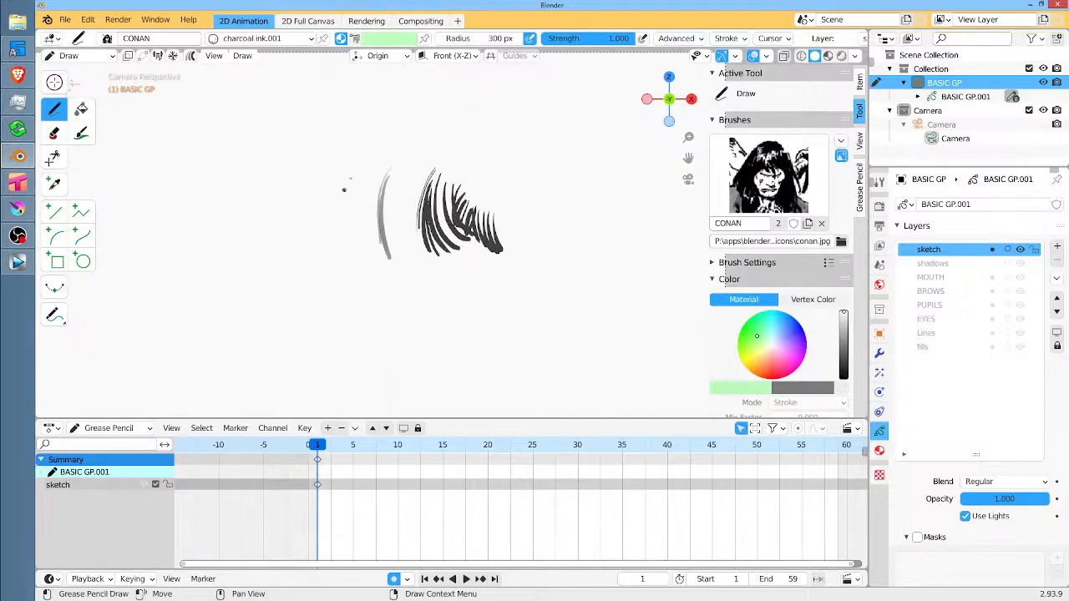
# Sketch a rough head on one side of the test strokes and a larger face with inked brows and nose on the other.
pyautogui.moveTo(244, 193)
pyautogui.mouseDown()
pyautogui.moveTo(276, 259)
pyautogui.moveTo(242, 284)
pyautogui.moveTo(289, 311)
pyautogui.moveTo(338, 251)
pyautogui.moveTo(317, 188)
pyautogui.moveTo(351, 221)
pyautogui.moveTo(255, 263)
pyautogui.moveTo(317, 240)
pyautogui.moveTo(243, 284)
pyautogui.mouseUp()
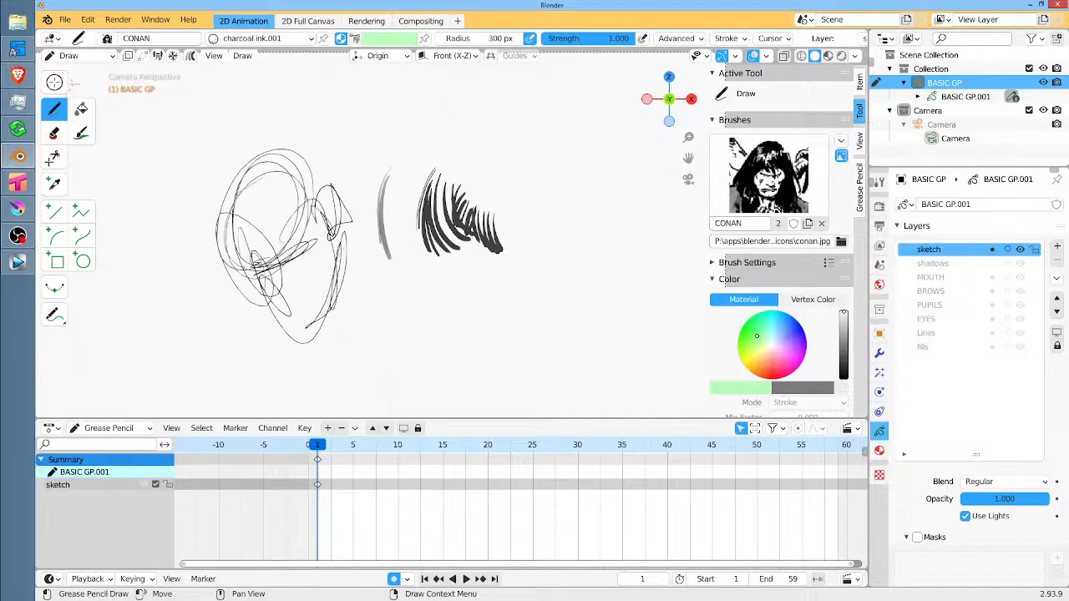
pyautogui.moveTo(507, 241); pyautogui.dragTo(388, 266)
pyautogui.moveTo(504, 149); pyautogui.dragTo(520, 256)
pyautogui.moveTo(528, 200)
pyautogui.mouseDown()
pyautogui.moveTo(535, 263)
pyautogui.moveTo(485, 288)
pyautogui.moveTo(469, 342)
pyautogui.mouseUp()
pyautogui.moveTo(500, 286)
pyautogui.mouseDown()
pyautogui.moveTo(461, 349)
pyautogui.moveTo(424, 371)
pyautogui.moveTo(392, 386)
pyautogui.moveTo(361, 364)
pyautogui.moveTo(456, 167)
pyautogui.moveTo(401, 218)
pyautogui.moveTo(459, 219)
pyautogui.mouseUp()
pyautogui.moveTo(381, 209)
pyautogui.mouseDown()
pyautogui.moveTo(555, 202)
pyautogui.moveTo(351, 219)
pyautogui.moveTo(455, 224)
pyautogui.moveTo(401, 216)
pyautogui.moveTo(421, 232)
pyautogui.moveTo(506, 227)
pyautogui.mouseUp()
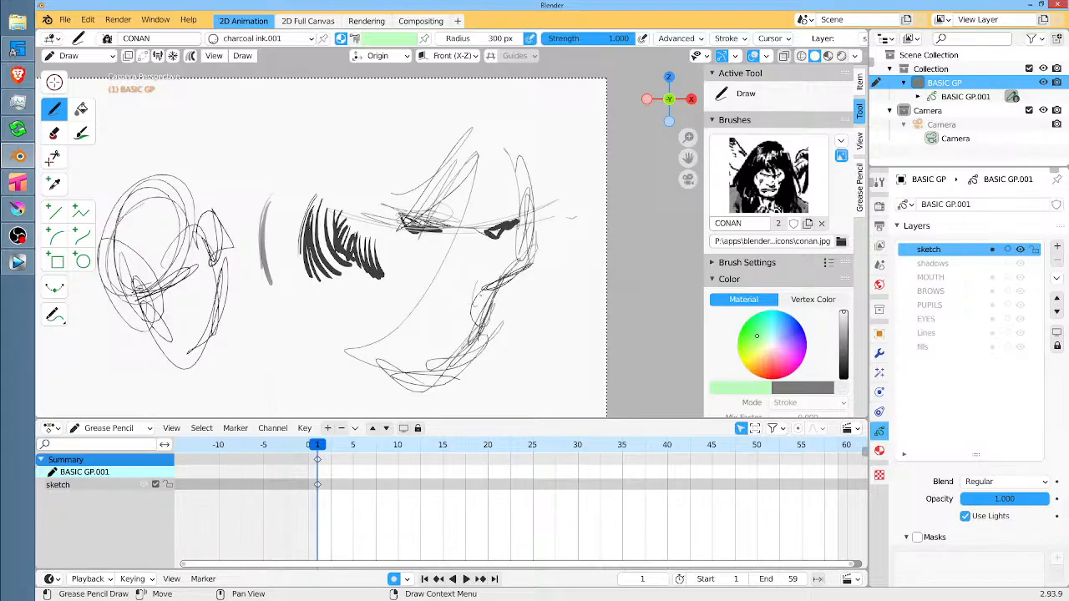
pyautogui.moveTo(446, 280); pyautogui.dragTo(429, 294)
pyautogui.moveTo(477, 237); pyautogui.dragTo(485, 268)
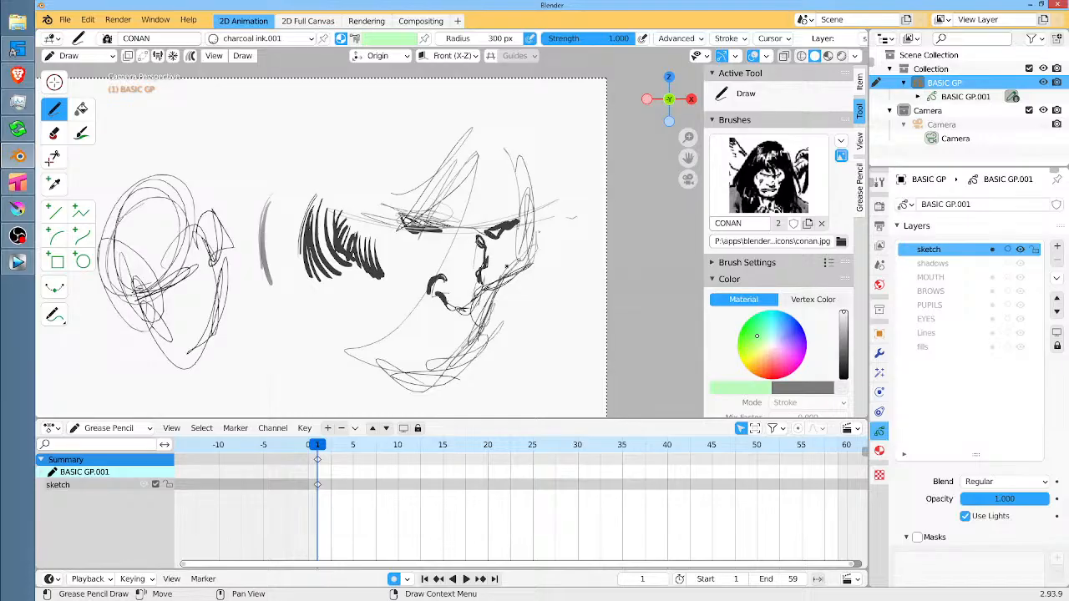
# In Edit Mode, select the larger face's nose strokes, scale them down and move them up slightly, and return to Draw mode.
pyautogui.press('Tab')
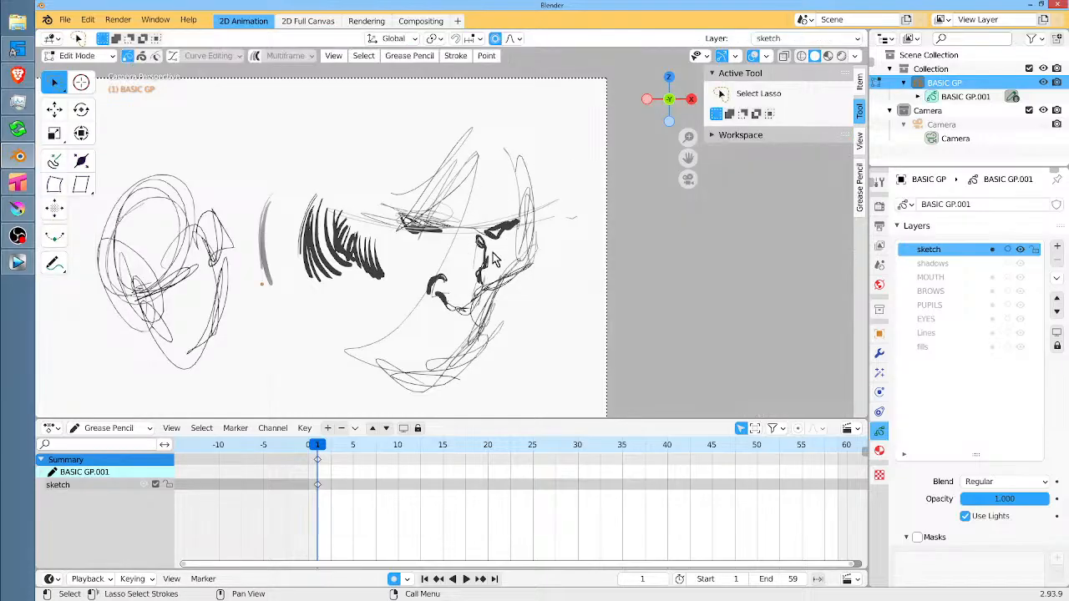
pyautogui.moveTo(498, 247)
pyautogui.mouseDown()
pyautogui.moveTo(436, 284)
pyautogui.moveTo(507, 268)
pyautogui.mouseUp()
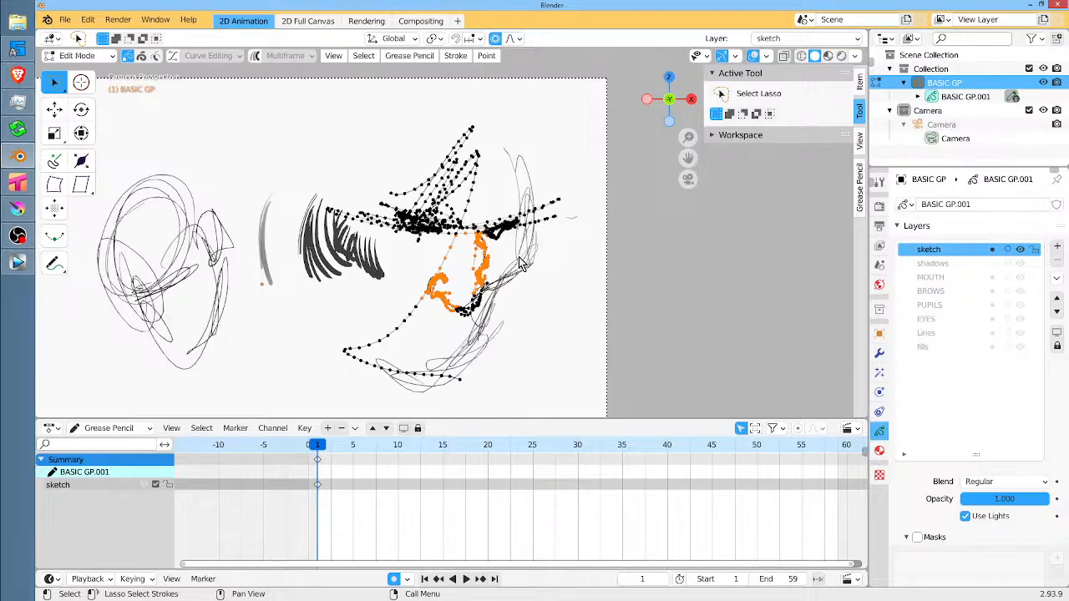
pyautogui.press('s')
pyautogui.click(513, 269)
pyautogui.press('g')
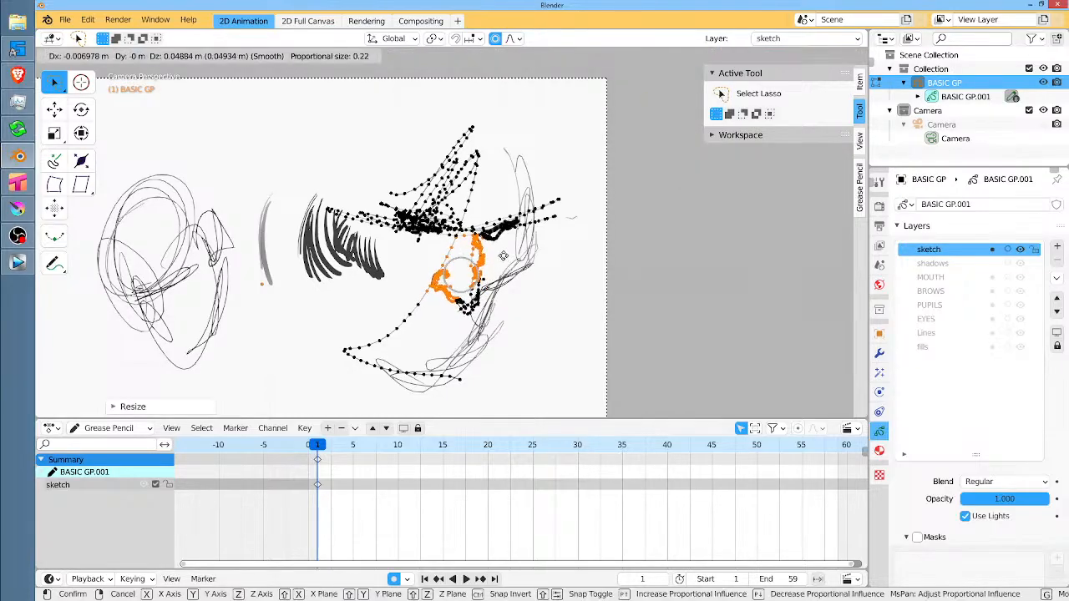
pyautogui.click(506, 251)
pyautogui.press('Tab')
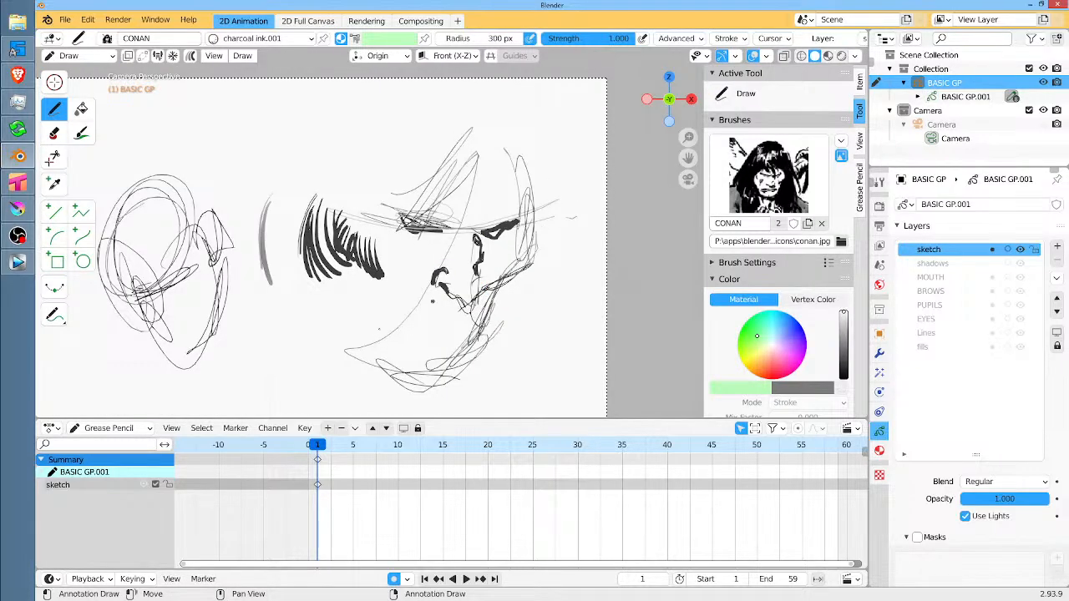
# Sketch loose ovals over the small head, toggle pen pressure for strength, and draw a lightly shaded head above the test strokes.
pyautogui.moveTo(188, 314)
pyautogui.mouseDown()
pyautogui.moveTo(242, 192)
pyautogui.moveTo(250, 334)
pyautogui.moveTo(282, 345)
pyautogui.mouseUp()
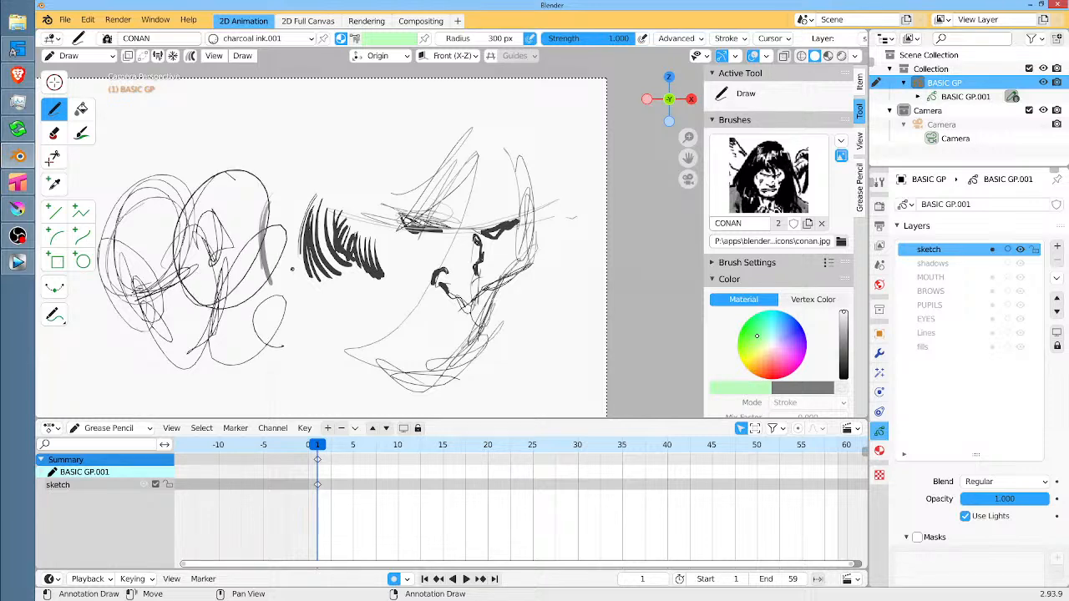
pyautogui.moveTo(457, 183); pyautogui.dragTo(456, 274)
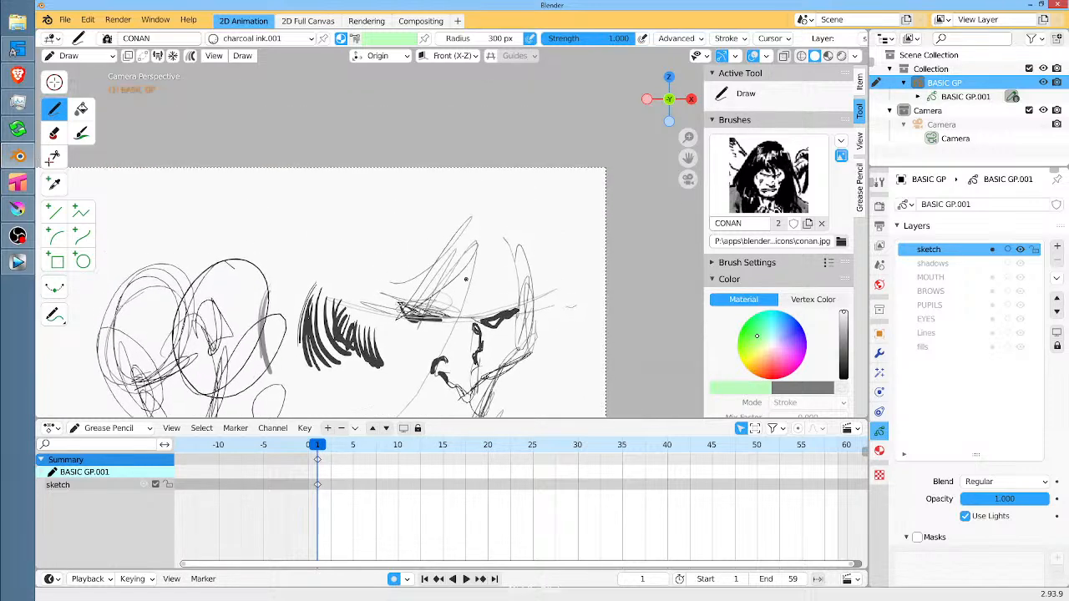
pyautogui.click(643, 39)
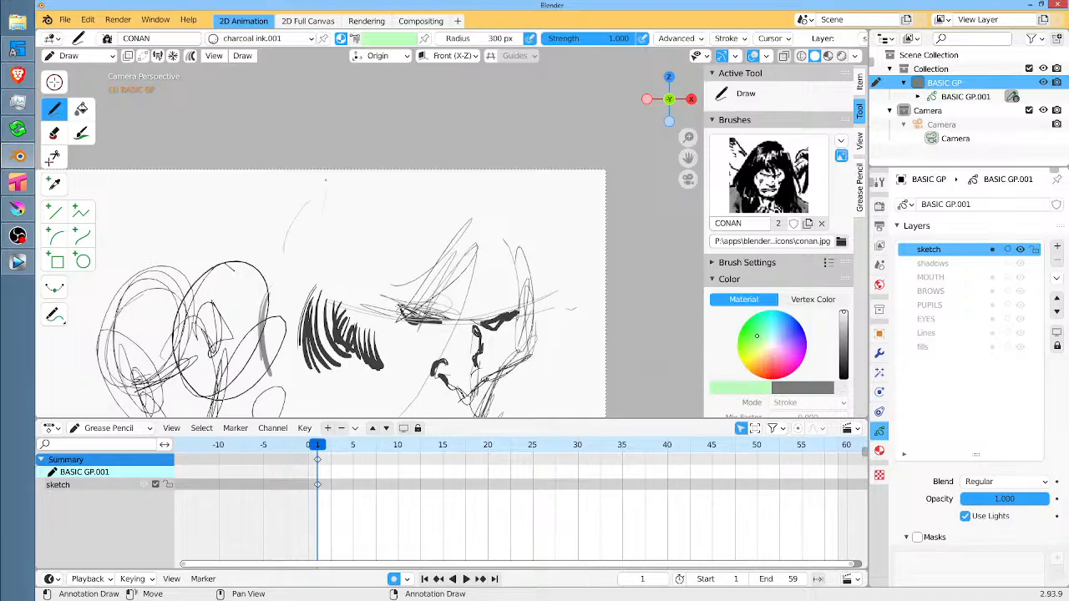
pyautogui.moveTo(325, 179)
pyautogui.mouseDown()
pyautogui.moveTo(334, 189)
pyautogui.moveTo(359, 177)
pyautogui.moveTo(397, 187)
pyautogui.moveTo(372, 243)
pyautogui.moveTo(403, 204)
pyautogui.moveTo(344, 280)
pyautogui.moveTo(365, 299)
pyautogui.mouseUp()
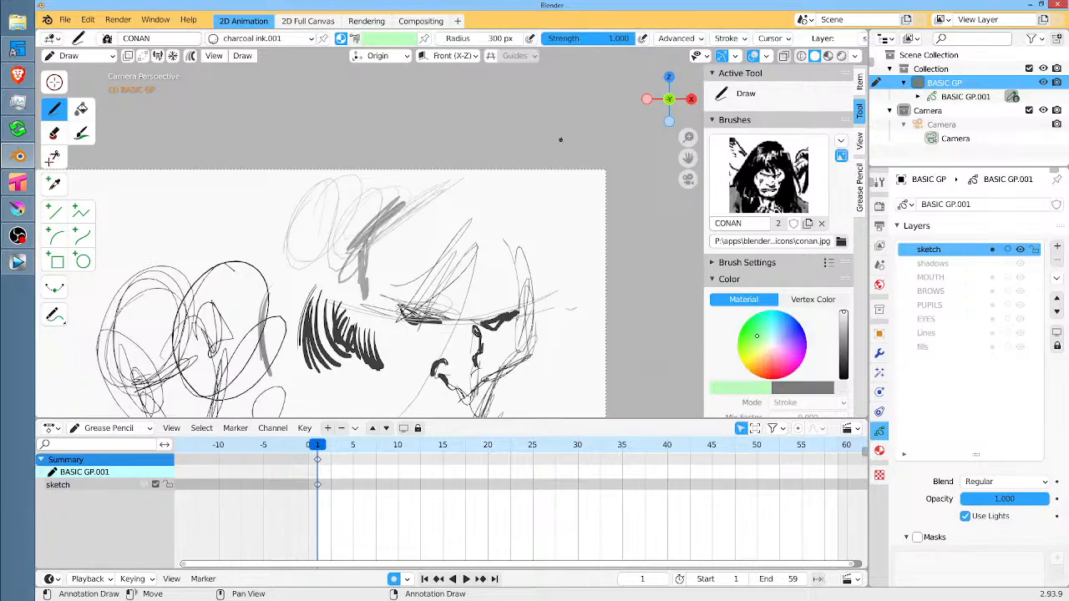
# Set the brush radius to 12 px and draw a thin face profile line beside the larger face.
pyautogui.click(511, 37)
pyautogui.write('12')
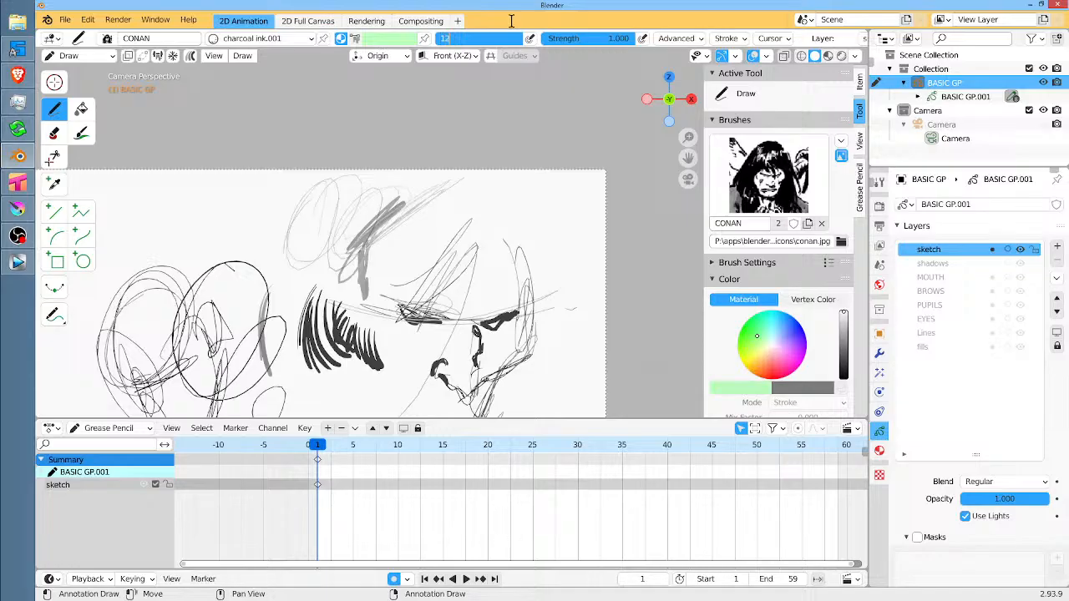
pyautogui.press('Return')
pyautogui.moveTo(518, 189)
pyautogui.mouseDown()
pyautogui.moveTo(568, 309)
pyautogui.moveTo(571, 375)
pyautogui.mouseUp()
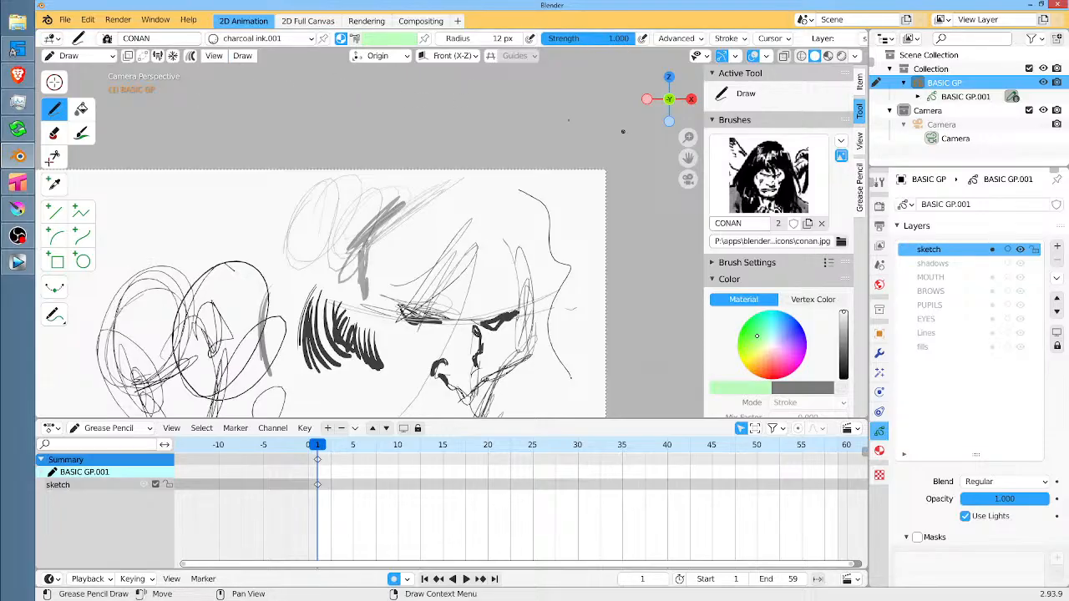
# Reopen the most recent file, discarding the changes in the untitled test file.
pyautogui.click(66, 20)
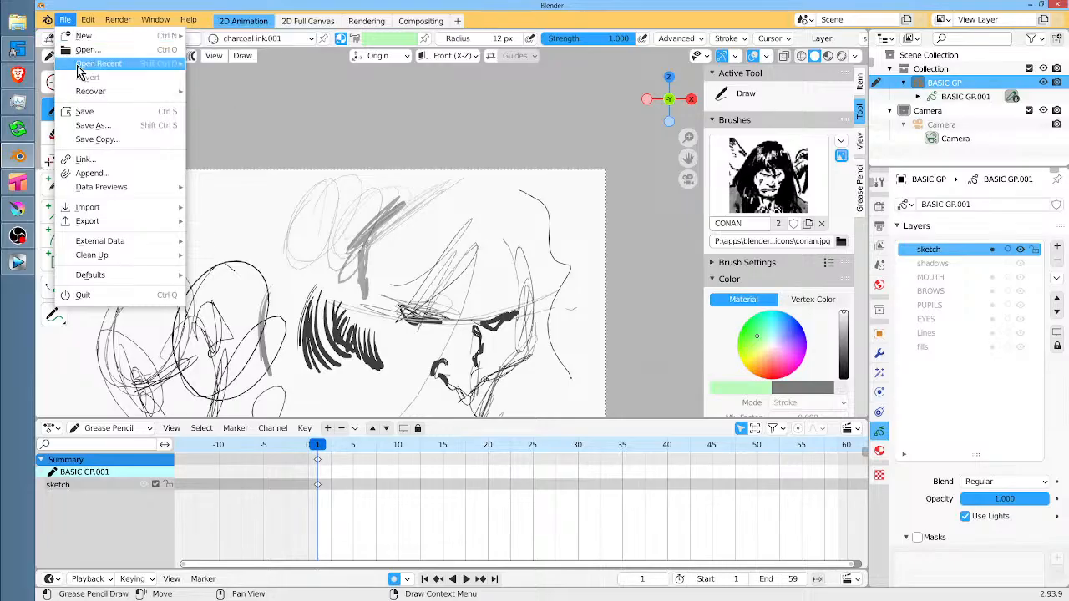
pyautogui.moveTo(84, 63)
pyautogui.click(233, 66)
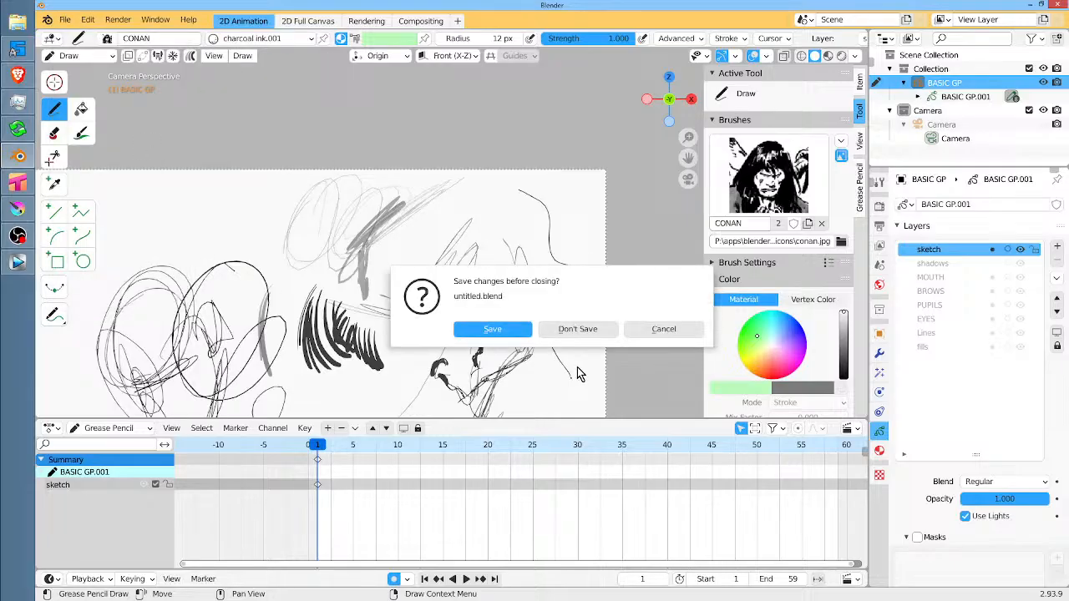
pyautogui.click(579, 335)
# Switch to Krita, cancel closing the untitled drawing and check the favourite brush presets.
pyautogui.click(21, 219)
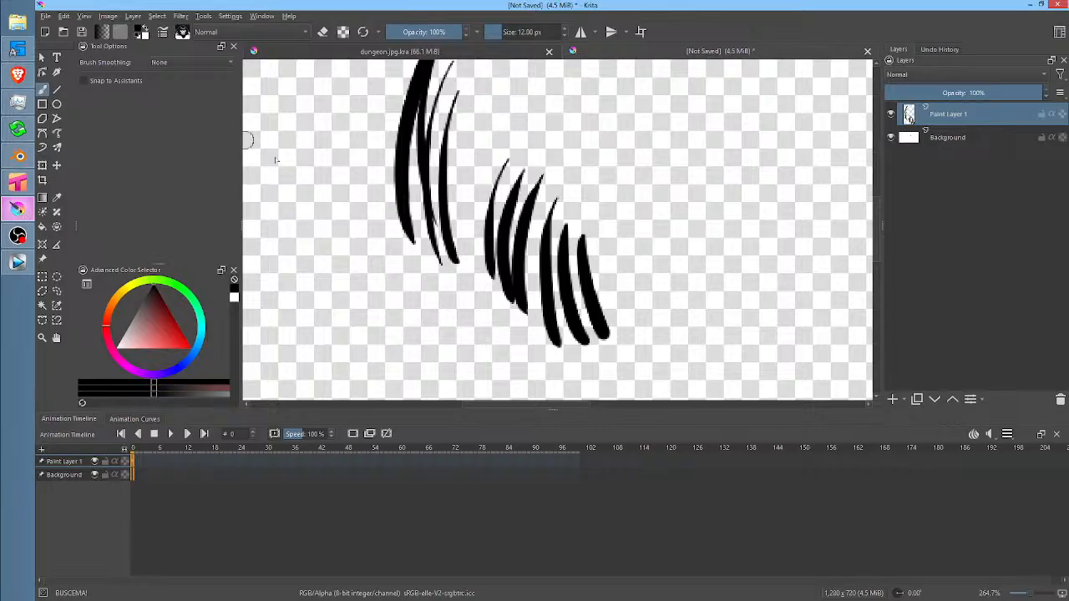
pyautogui.click(868, 52)
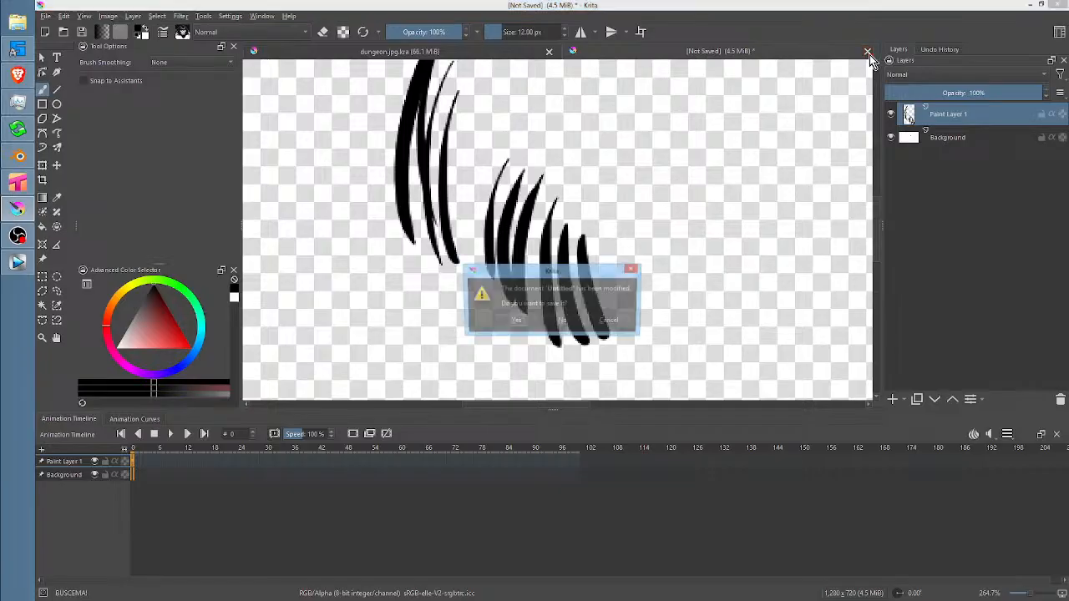
pyautogui.click(633, 269)
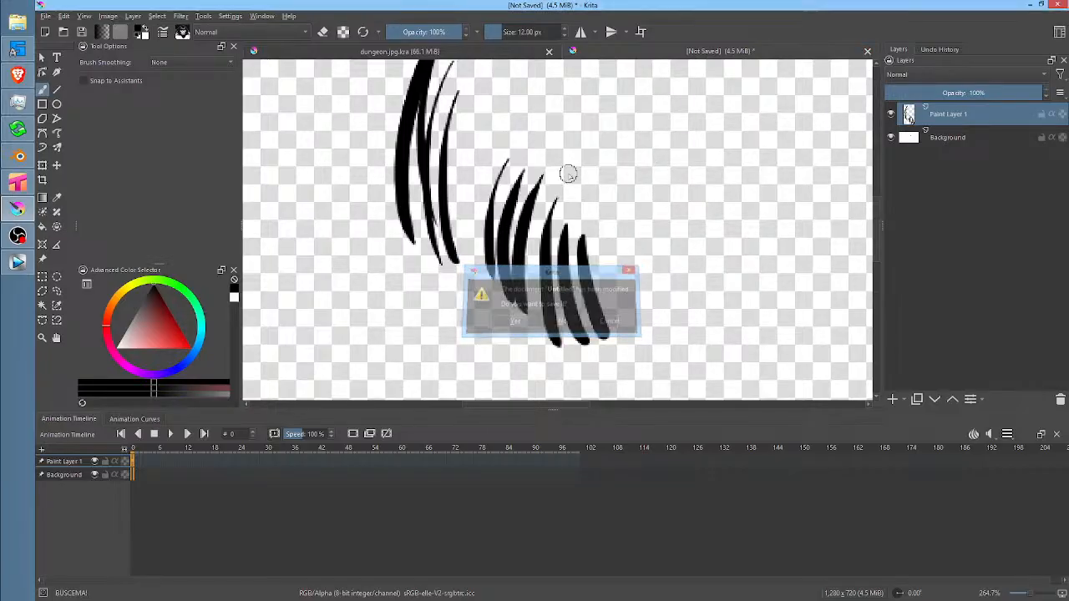
pyautogui.press('F6')
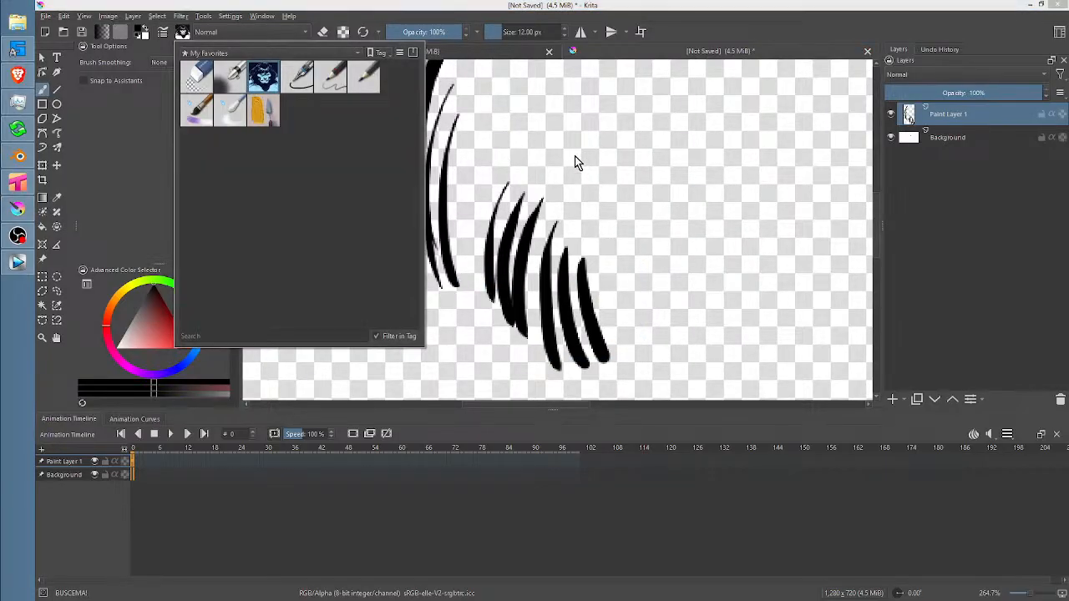
pyautogui.press('F6')
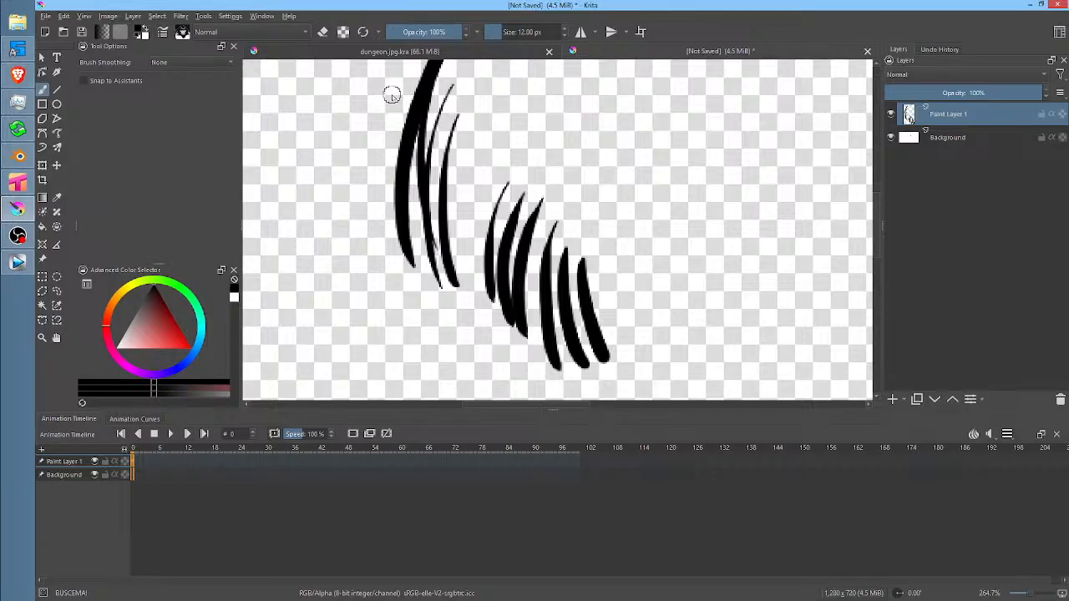
# Open the BUSCEMA! brush settings, paint several thick curved test strokes on the scratchpad, and swap the foreground and background colours.
pyautogui.press('F5')
pyautogui.moveTo(601, 204)
pyautogui.mouseDown()
pyautogui.moveTo(599, 129)
pyautogui.moveTo(587, 118)
pyautogui.mouseUp()
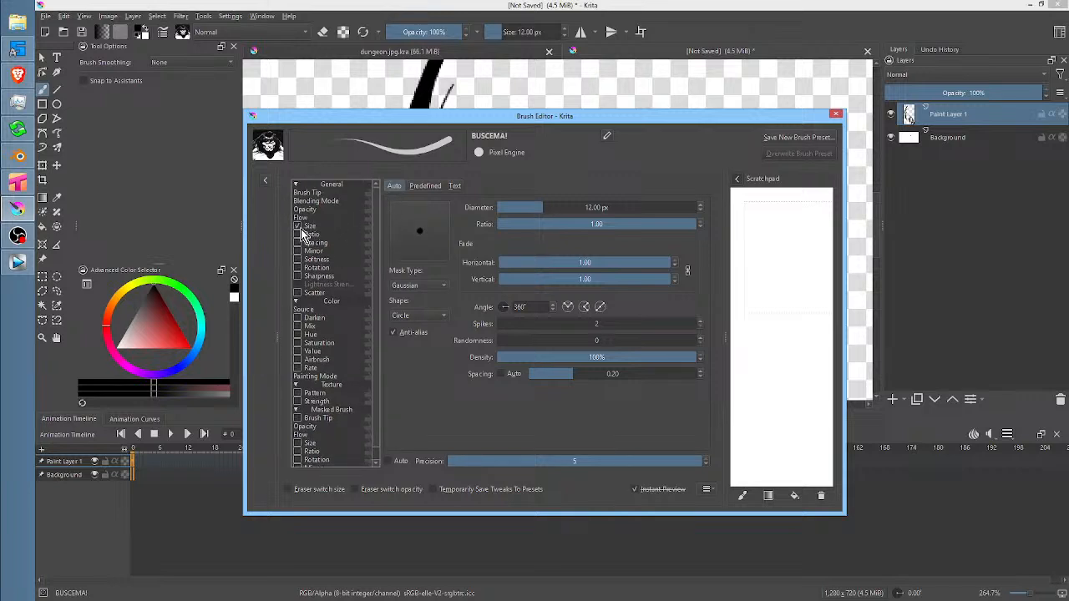
pyautogui.moveTo(779, 223)
pyautogui.mouseDown()
pyautogui.moveTo(754, 269)
pyautogui.moveTo(765, 289)
pyautogui.mouseUp()
pyautogui.moveTo(819, 219); pyautogui.dragTo(769, 298)
pyautogui.moveTo(817, 264); pyautogui.dragTo(775, 302)
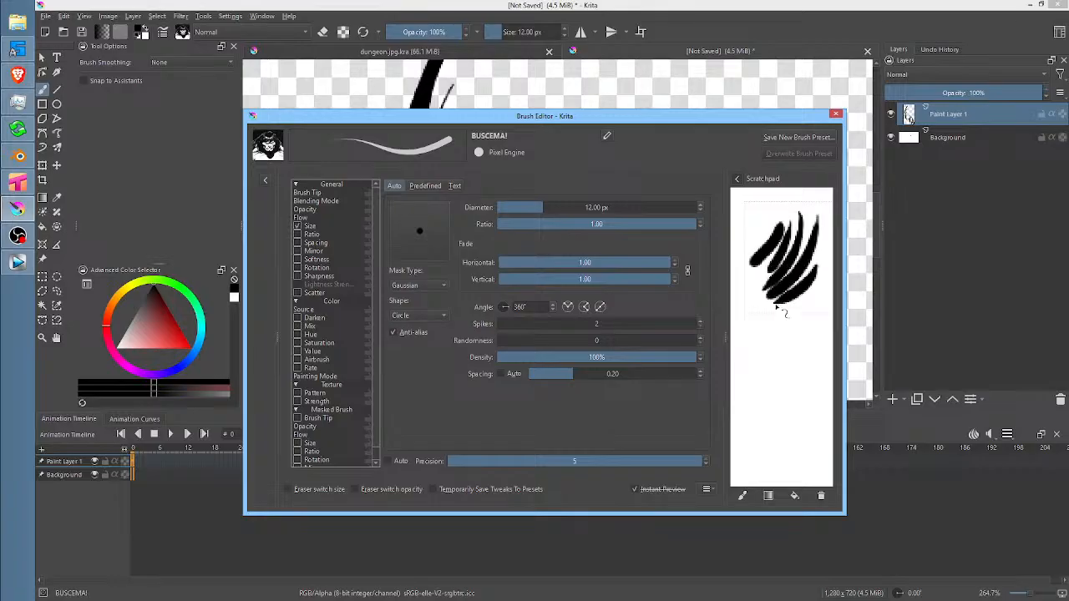
pyautogui.press('x')
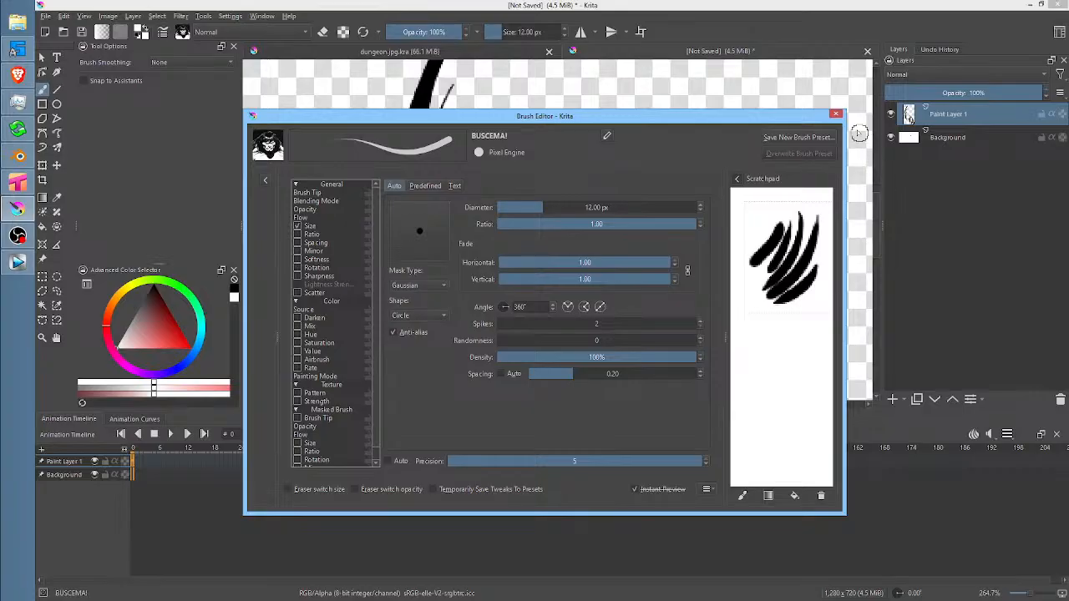
pyautogui.click(836, 113)
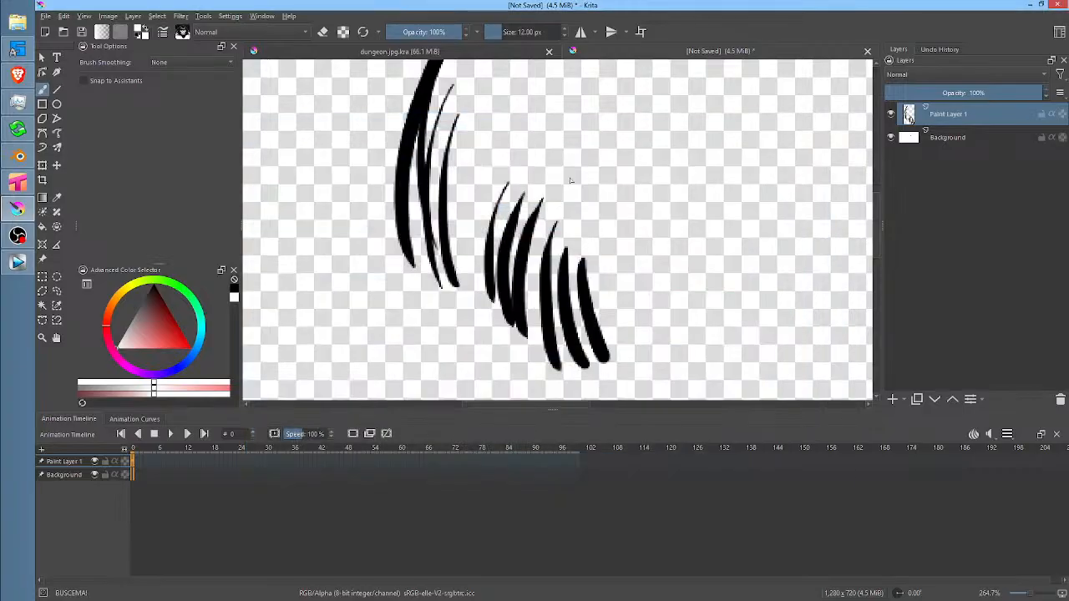
# Close the untitled Krita drawing without saving it and switch back to Blender.
pyautogui.click(867, 51)
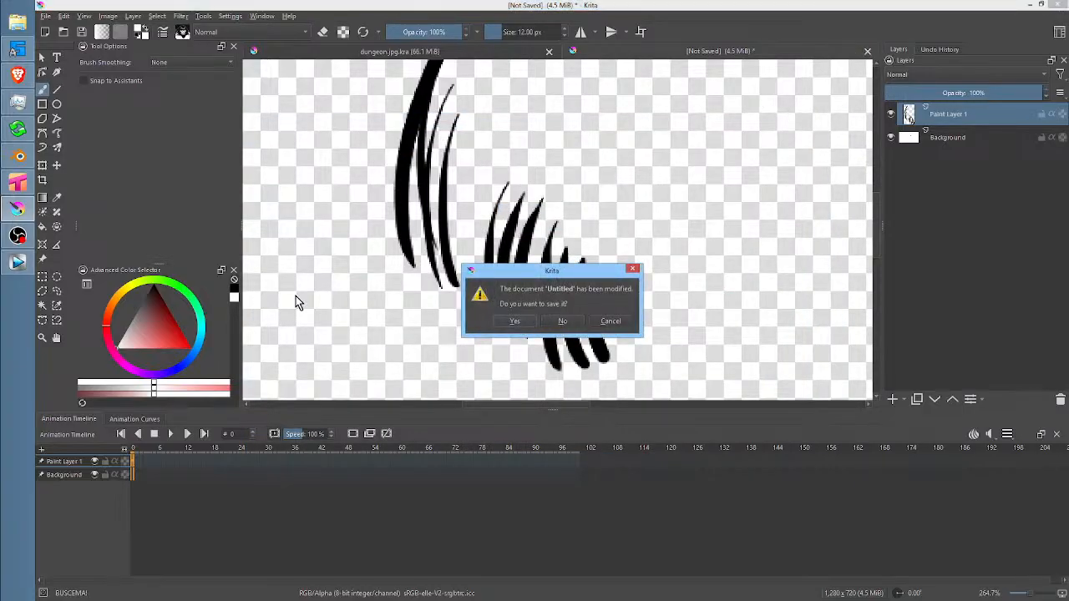
pyautogui.click(563, 323)
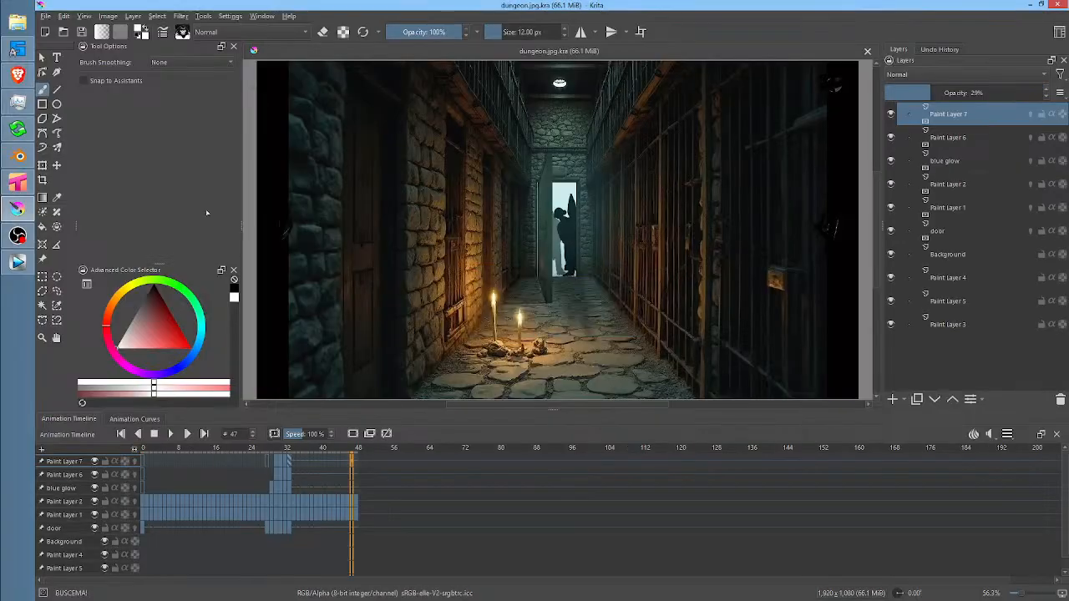
pyautogui.click(18, 157)
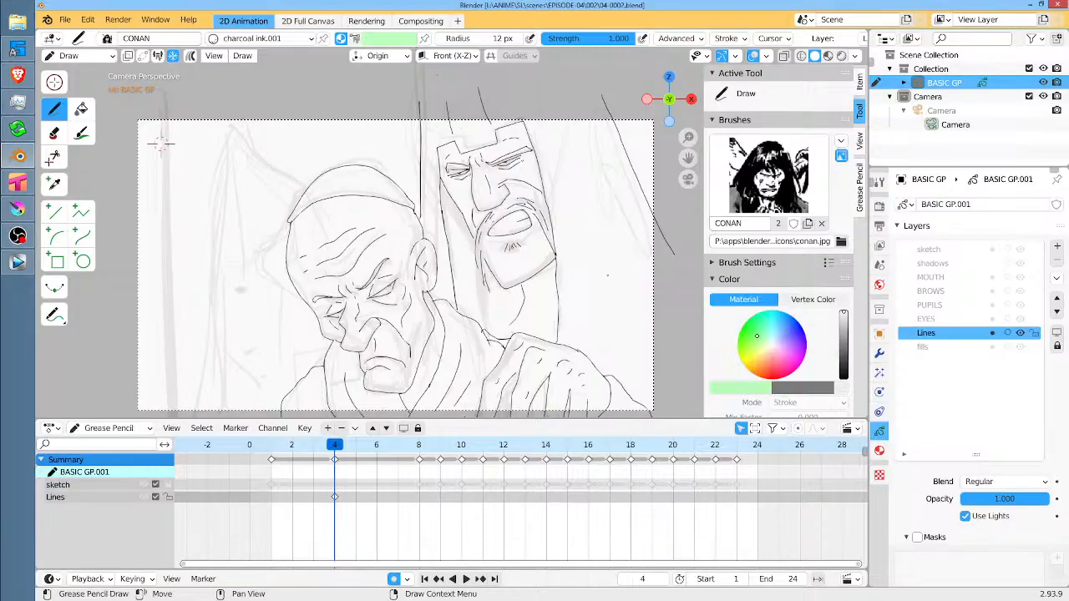
# Play the animation briefly from frame 4 and compare the two men's line art with the sketch on frames 7 and 8.
pyautogui.moveTo(161, 145); pyautogui.dragTo(226, 134)
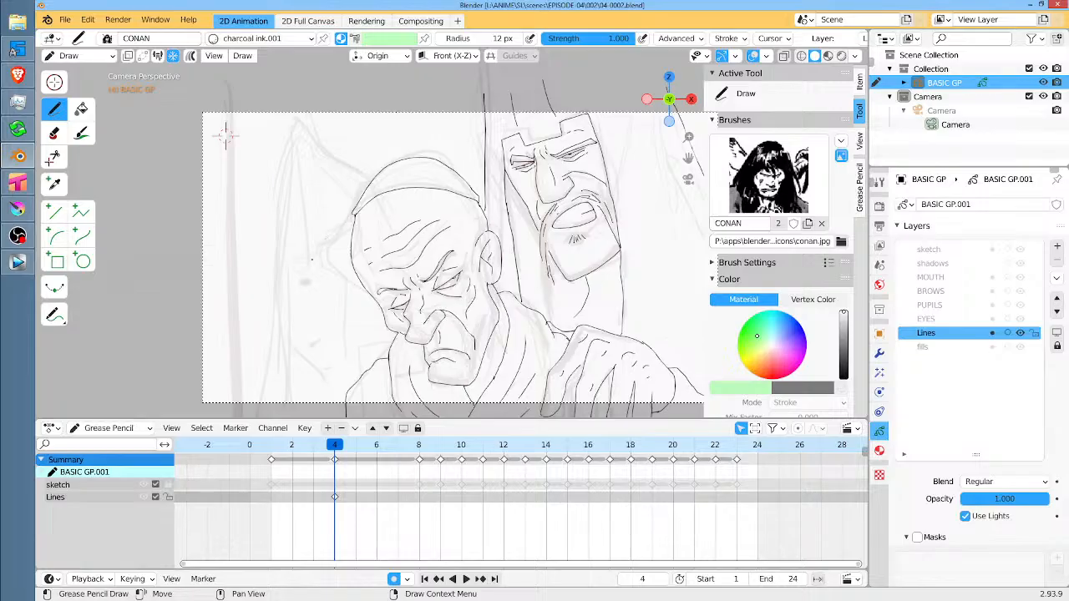
pyautogui.press('space')
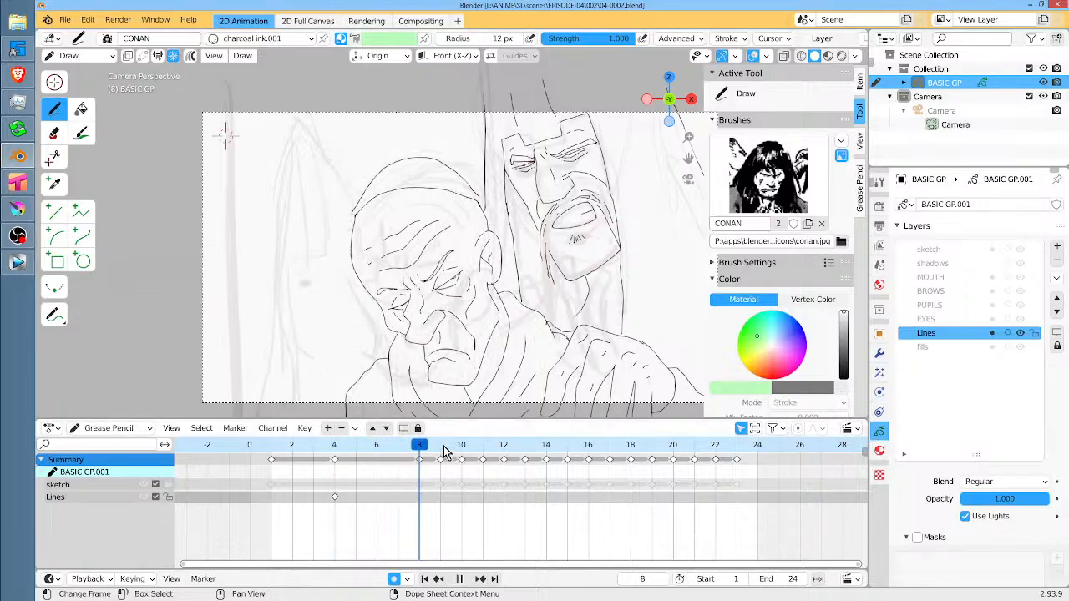
pyautogui.press('Escape')
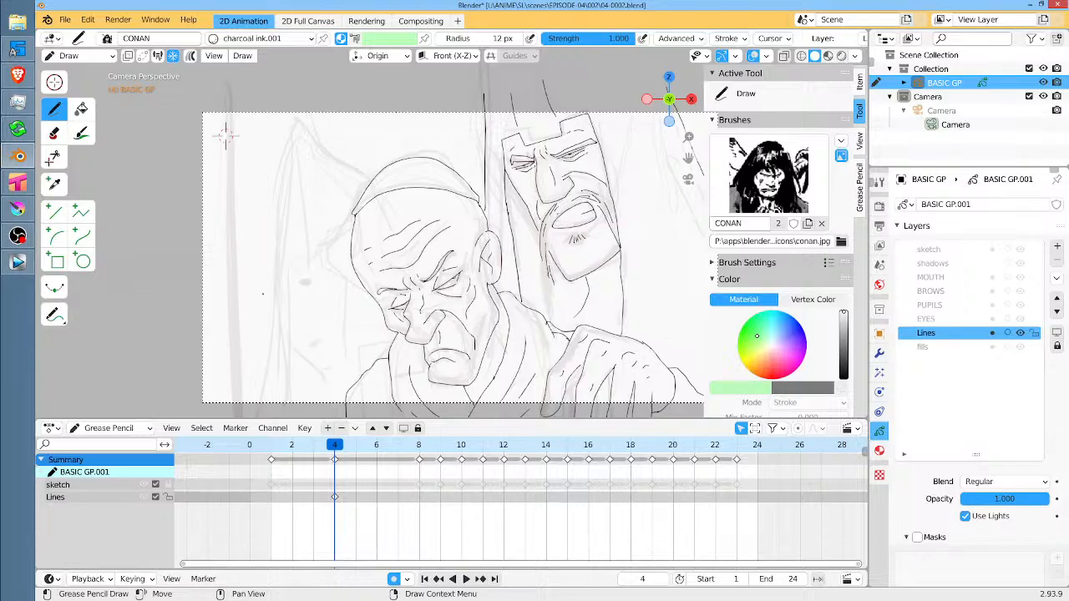
pyautogui.click(419, 445)
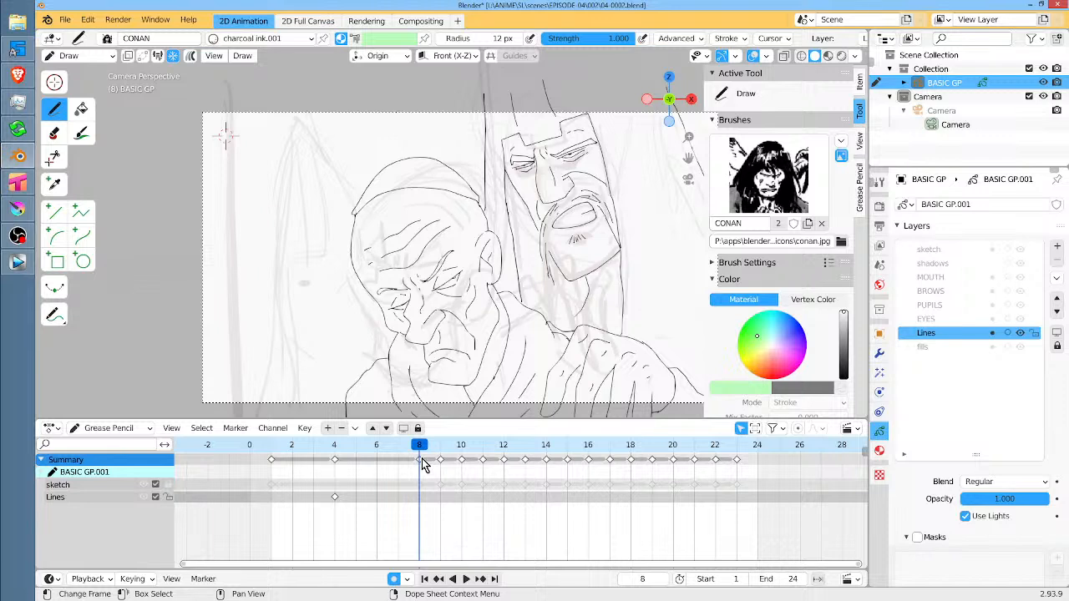
pyautogui.moveTo(422, 458); pyautogui.dragTo(399, 458)
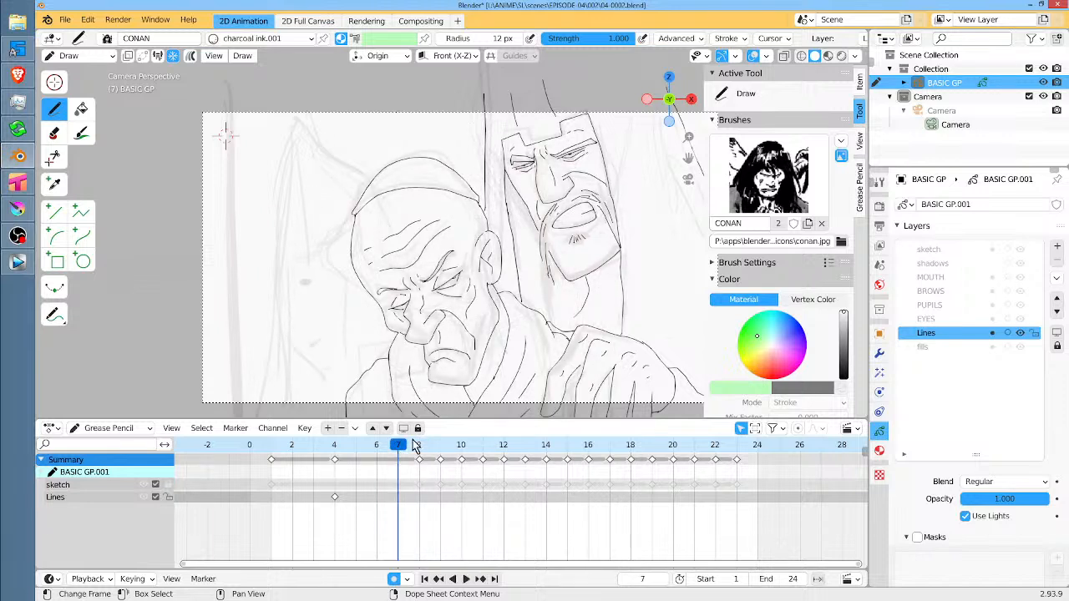
# Hide the Lines layer to examine the rough sketch on frames 4, 7 and 8, and show the layer again on frame 4.
pyautogui.click(1020, 332)
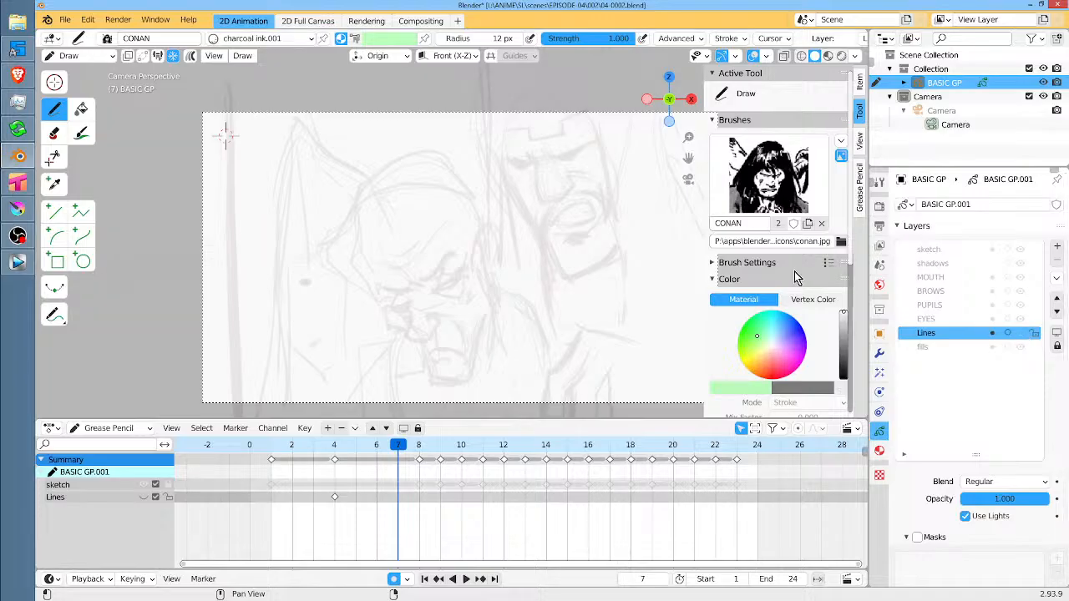
pyautogui.moveTo(401, 459)
pyautogui.mouseDown()
pyautogui.moveTo(628, 457)
pyautogui.moveTo(359, 478)
pyautogui.moveTo(640, 468)
pyautogui.moveTo(420, 494)
pyautogui.moveTo(430, 476)
pyautogui.mouseUp()
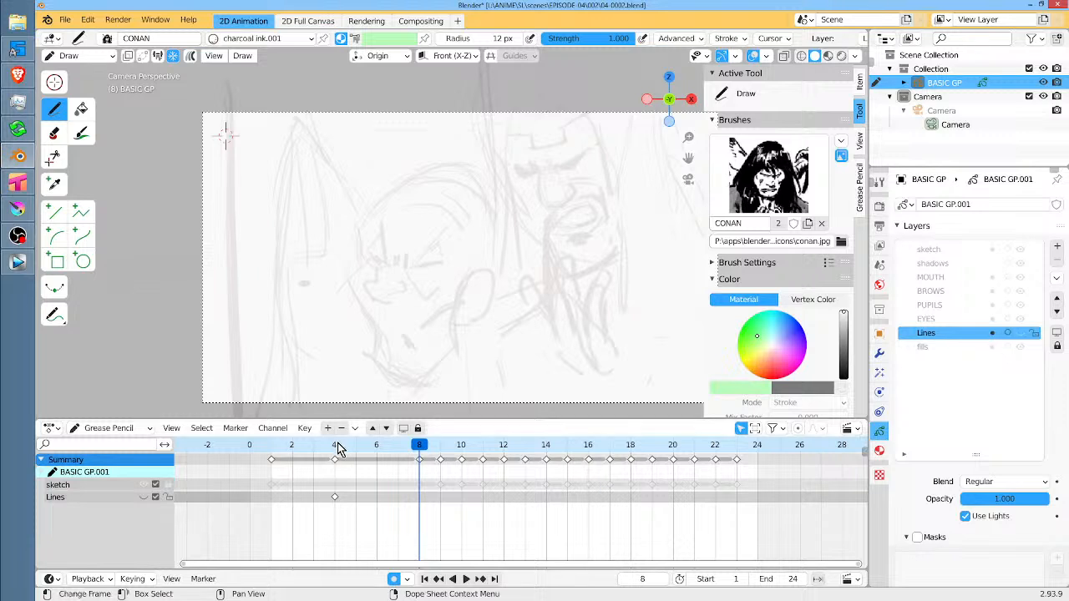
pyautogui.moveTo(338, 449)
pyautogui.mouseDown()
pyautogui.moveTo(314, 445)
pyautogui.moveTo(334, 445)
pyautogui.mouseUp()
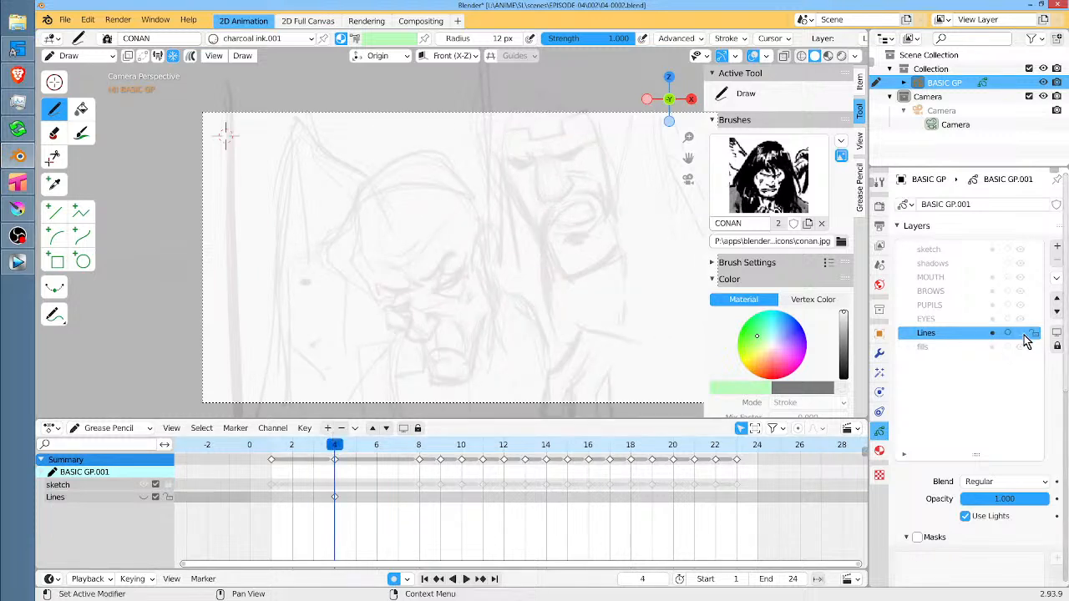
pyautogui.click(1022, 333)
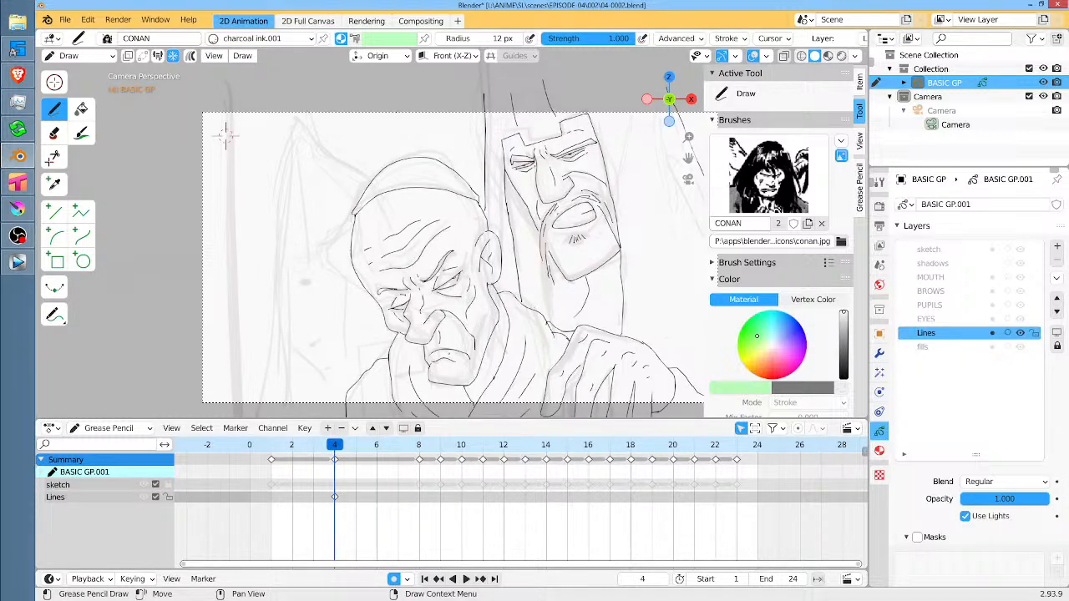
# On frame 8, undo the copied Lines keyframe, turn off additive drawing and start a blank Lines keyframe.
pyautogui.press('space')
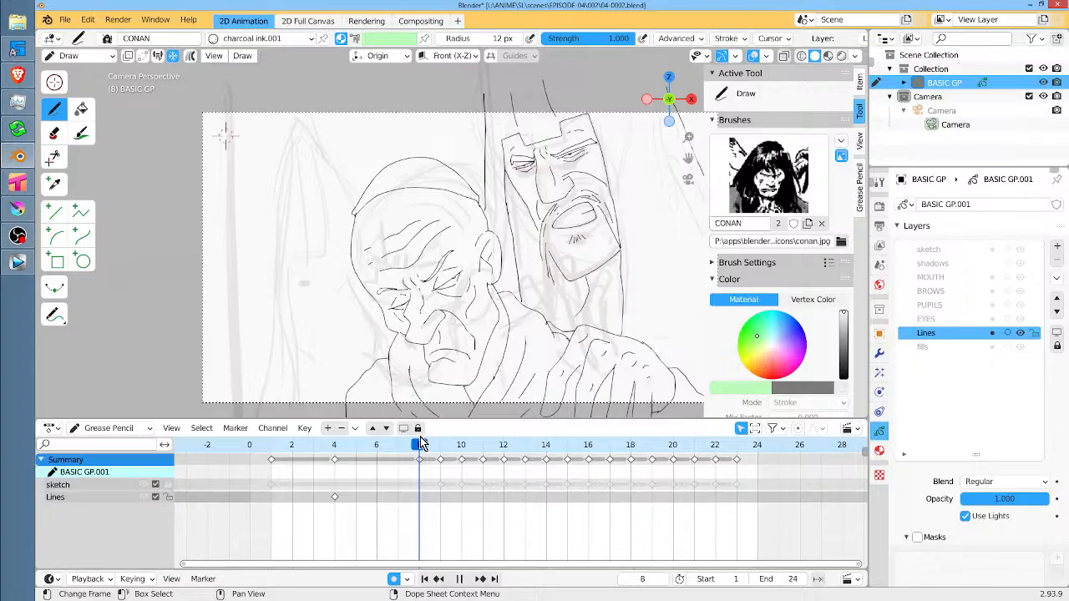
pyautogui.press('space')
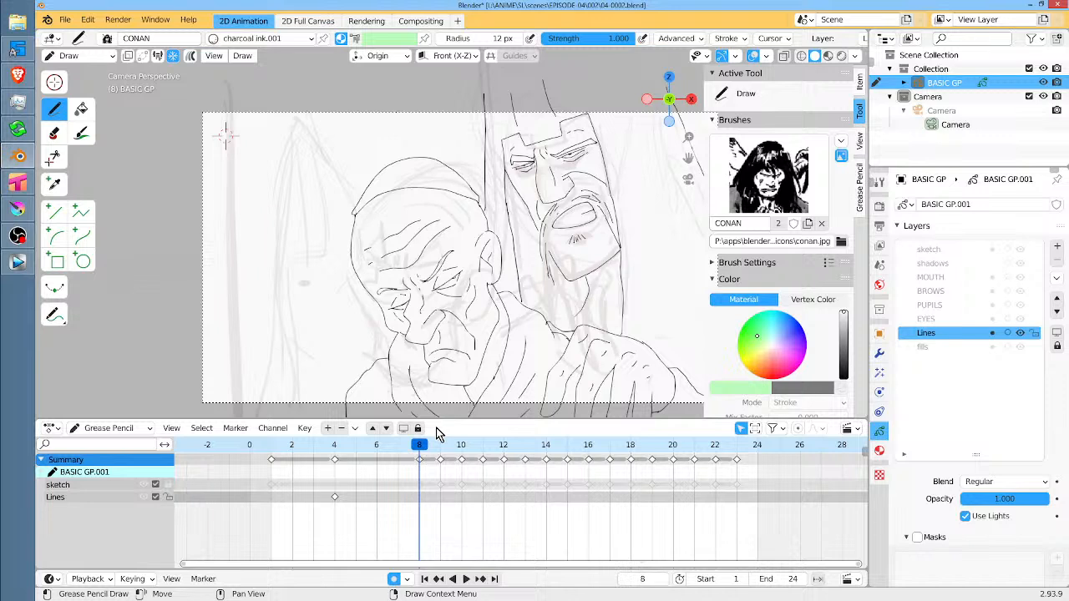
pyautogui.click(632, 206)
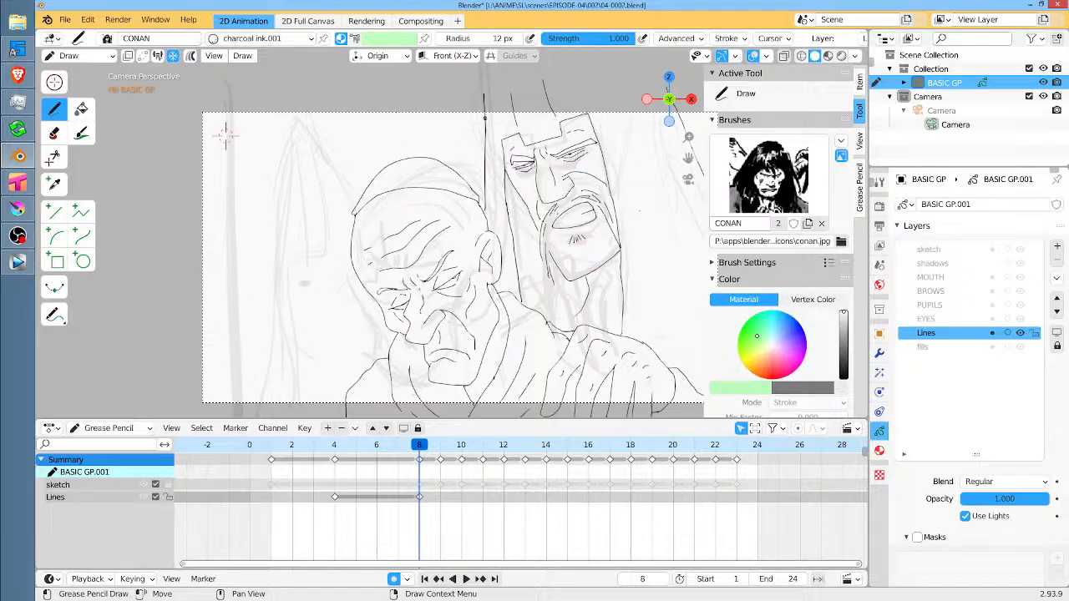
pyautogui.hotkey('ctrl', 'z')
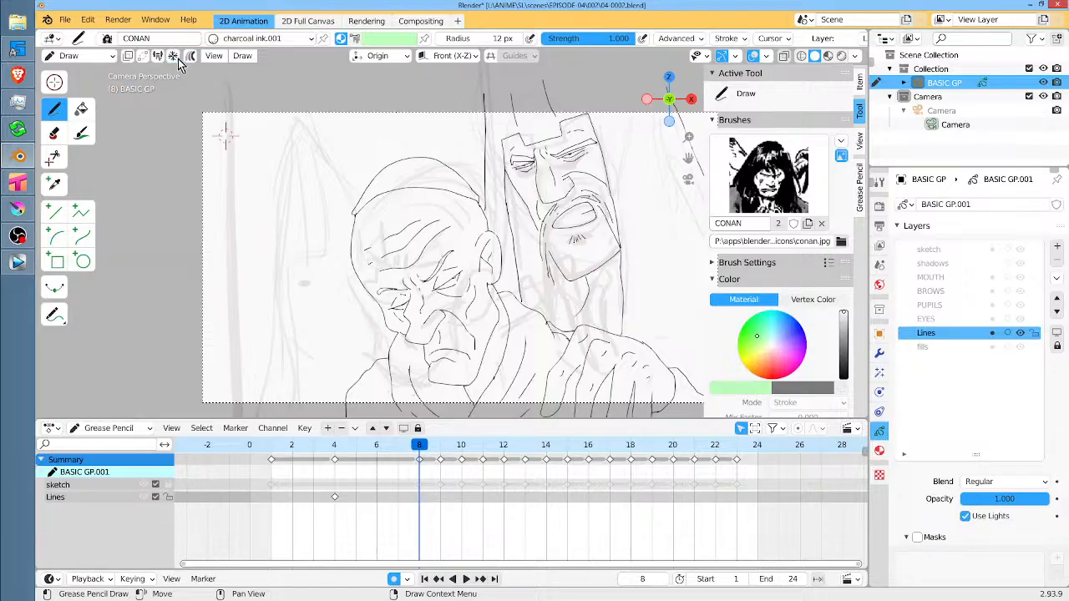
pyautogui.hotkey('ctrl', 'shift', 'z')
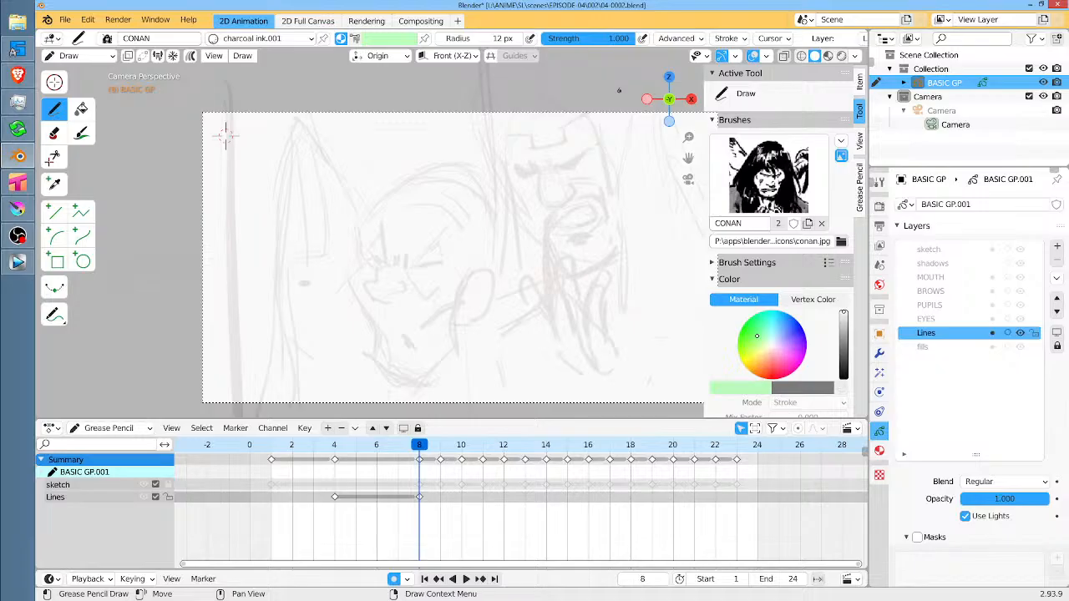
# Flip repeatedly between frames 7 and 8 to compare the finished line art with the new sketch pose.
pyautogui.press('Left')
pyautogui.press('Right')
pyautogui.press('Left')
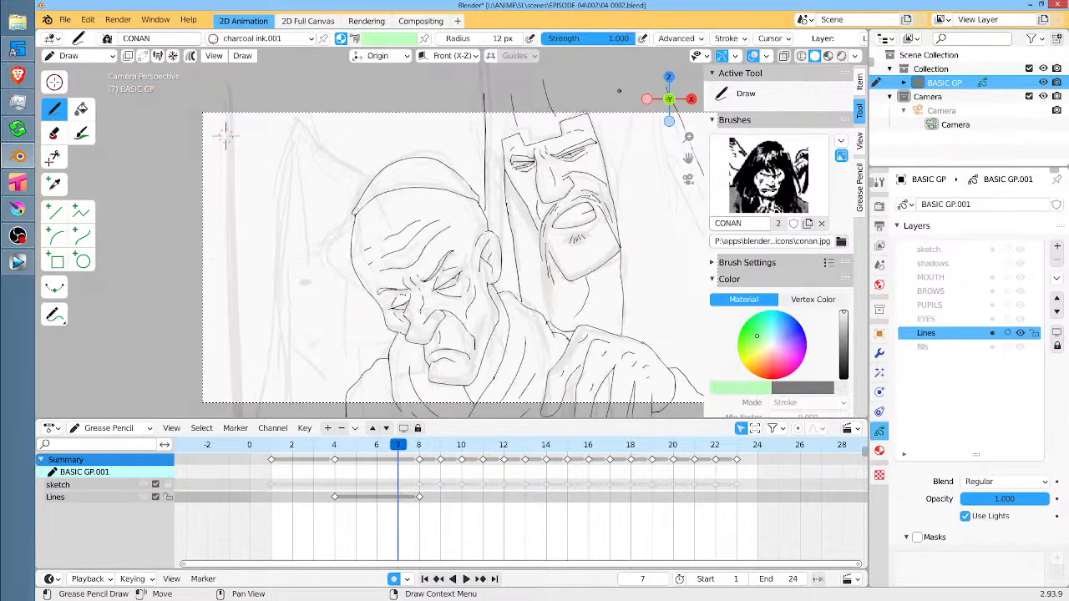
pyautogui.press('Right')
pyautogui.press('Left')
pyautogui.press('Right')
pyautogui.press('Left')
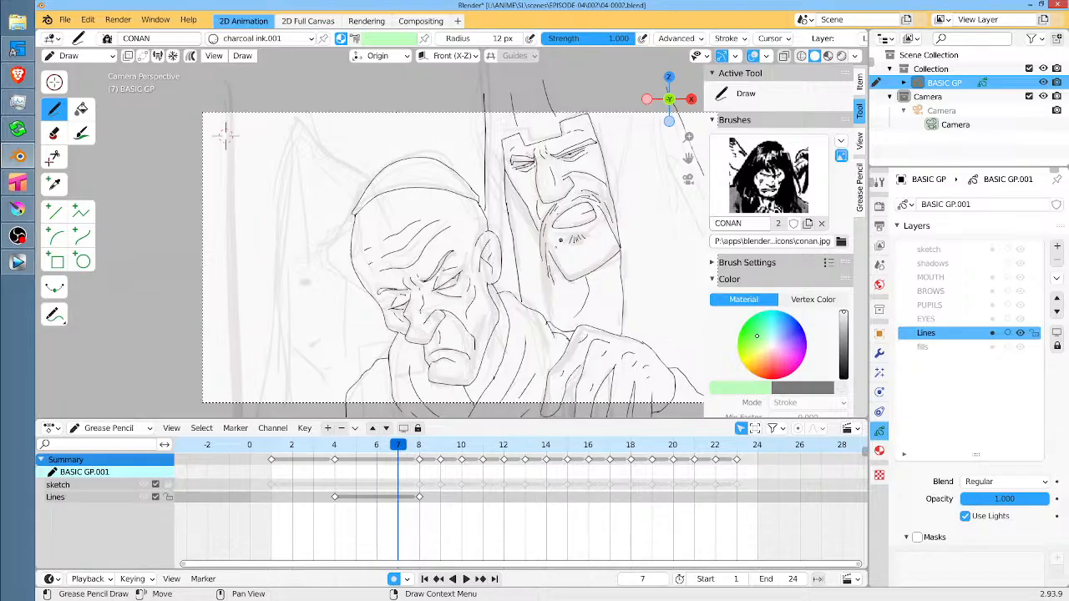
pyautogui.press('Right')
pyautogui.press('Left')
pyautogui.press('Right')
pyautogui.press('Left')
pyautogui.press('Right')
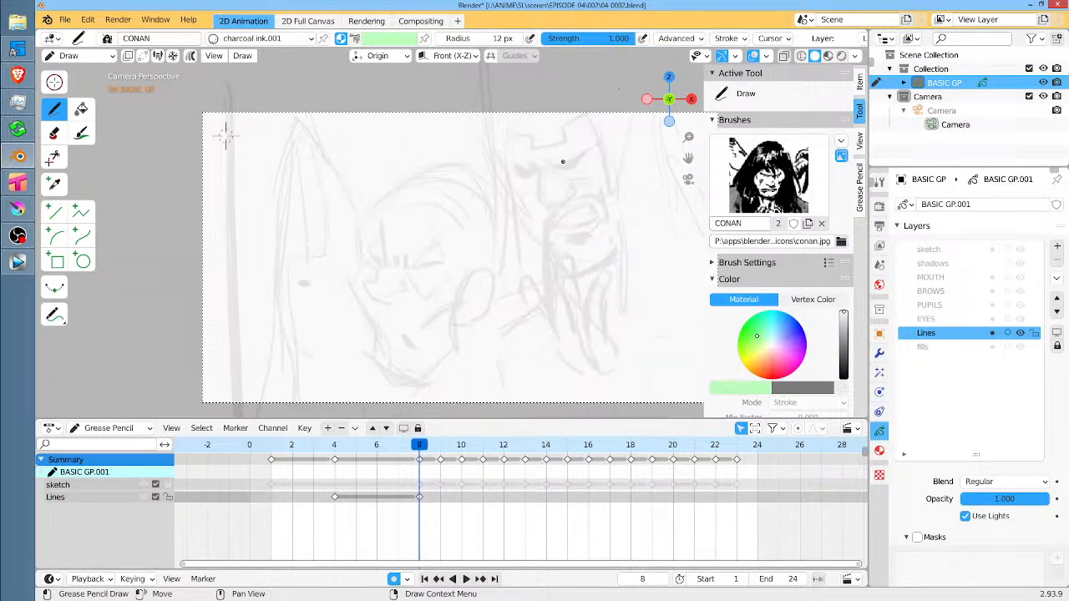
pyautogui.moveTo(553, 164)
pyautogui.mouseDown()
pyautogui.moveTo(588, 149)
pyautogui.moveTo(561, 164)
pyautogui.moveTo(571, 154)
pyautogui.mouseUp()
pyautogui.press('Left')
pyautogui.press('Right')
pyautogui.press('Left')
pyautogui.press('Right')
pyautogui.press('Left')
pyautogui.press('Right')
# Outline the taller man's two angry eyebrows over the frame 8 sketch and clean up their inner ends.
pyautogui.scroll(8, 649, 112)
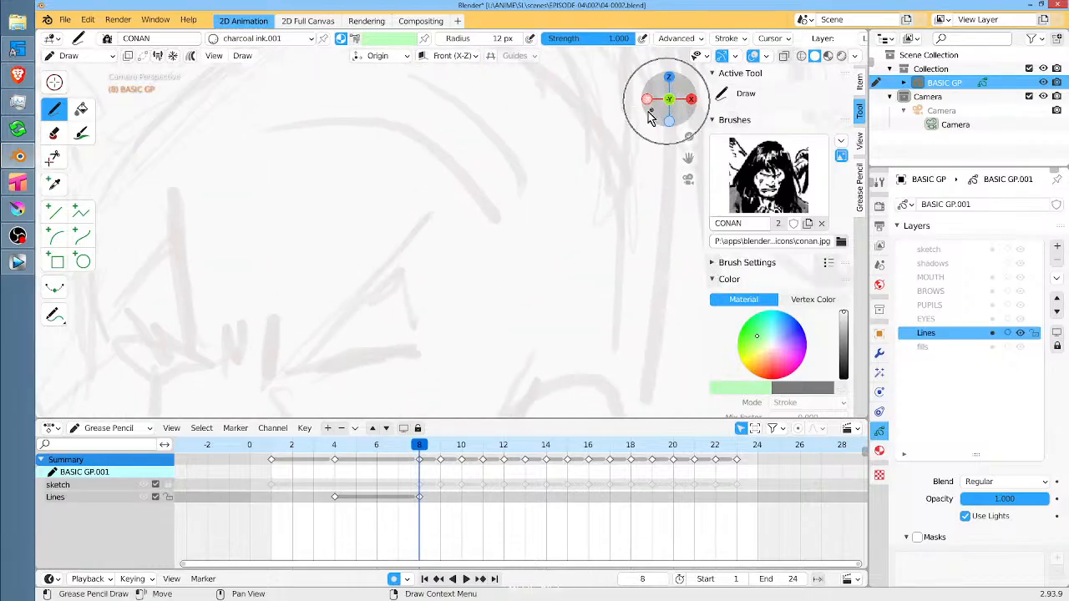
pyautogui.moveTo(515, 167)
pyautogui.mouseDown()
pyautogui.moveTo(427, 219)
pyautogui.moveTo(347, 232)
pyautogui.mouseUp()
pyautogui.hotkey('ctrl', 'z')
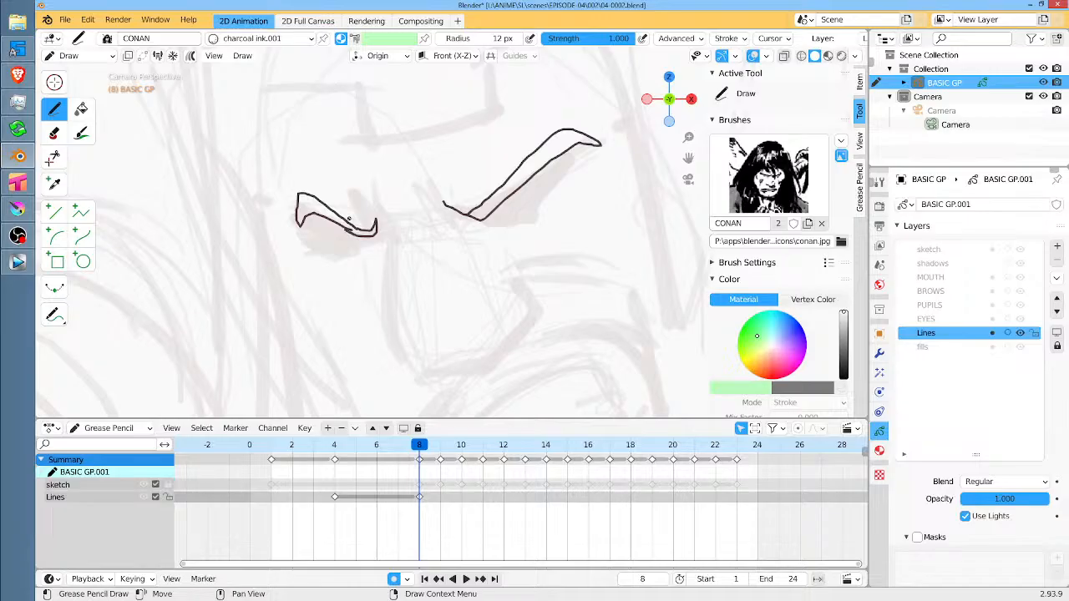
pyautogui.keyDown('ctrl'); pyautogui.moveTo(457, 184); pyautogui.dragTo(447, 205); pyautogui.keyUp('ctrl')
pyautogui.moveTo(376, 238)
pyautogui.keyDown('ctrl'); pyautogui.mouseDown()
pyautogui.moveTo(372, 225)
pyautogui.moveTo(353, 223)
pyautogui.moveTo(367, 226)
pyautogui.moveTo(376, 214)
pyautogui.moveTo(370, 233)
pyautogui.moveTo(338, 217)
pyautogui.mouseUp(); pyautogui.keyUp('ctrl')
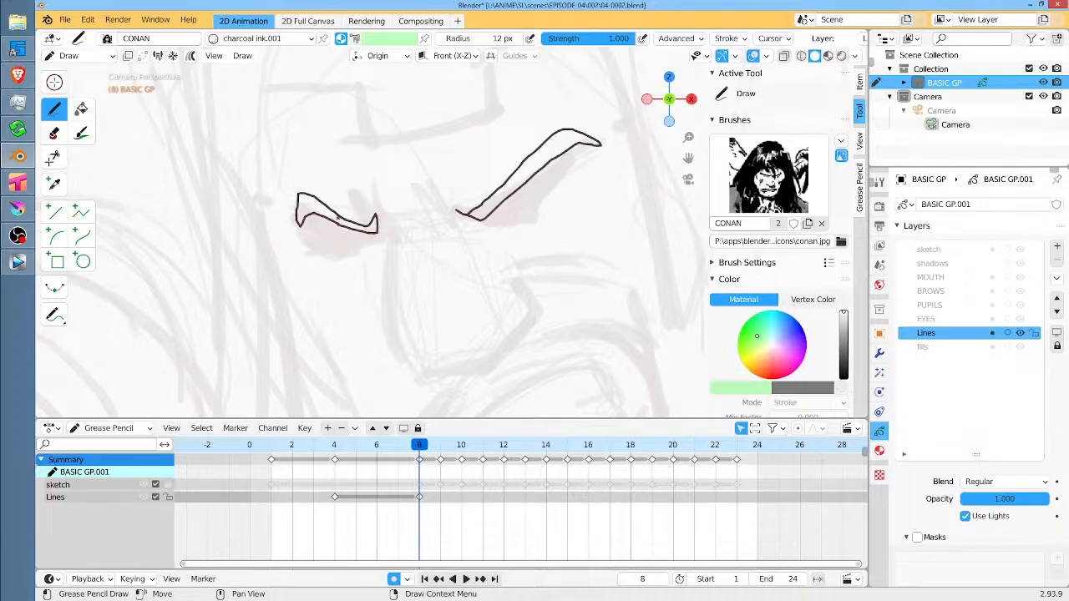
# Enable Stabilize Stroke for the CONAN brush.
pyautogui.click(677, 38)
pyautogui.click(729, 35)
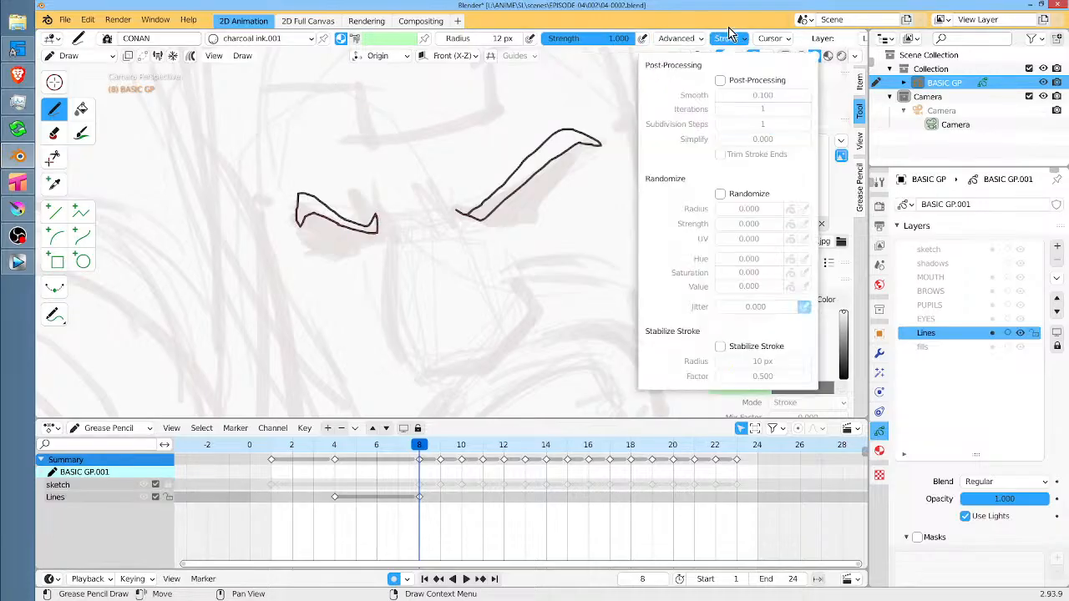
pyautogui.click(721, 347)
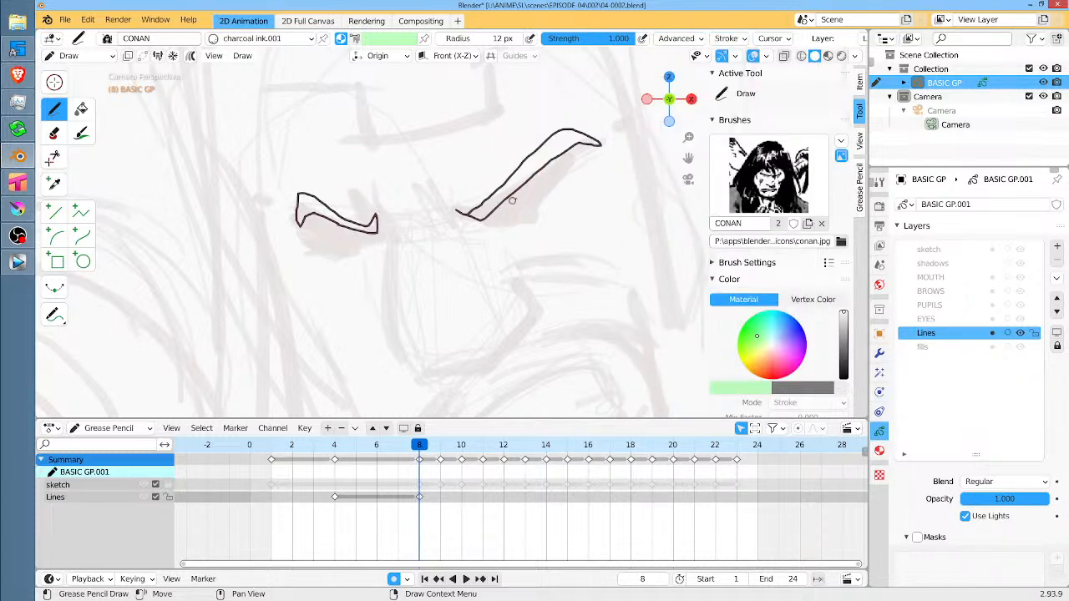
# Ink the upper eyelid line and iris under the taller man's steep right-hand eyebrow on frame 8.
pyautogui.press('Left')
pyautogui.press('Right')
pyautogui.moveTo(492, 218); pyautogui.dragTo(572, 165)
pyautogui.press('Left')
pyautogui.press('Right')
pyautogui.moveTo(510, 205); pyautogui.dragTo(519, 203)
pyautogui.press('Left')
pyautogui.press('Right')
# Ink the bag line beneath the right-hand eye and the short creases at its outer corner.
pyautogui.press('Left')
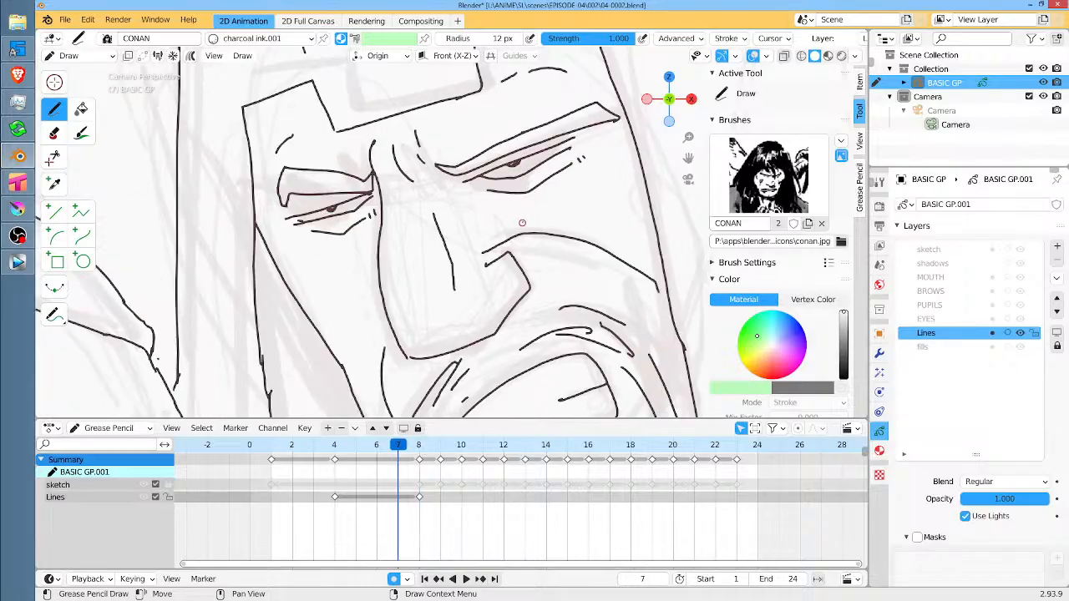
pyautogui.press('Right')
pyautogui.press('Left')
pyautogui.press('Right')
pyautogui.moveTo(505, 225)
pyautogui.mouseDown()
pyautogui.moveTo(547, 222)
pyautogui.moveTo(571, 201)
pyautogui.mouseUp()
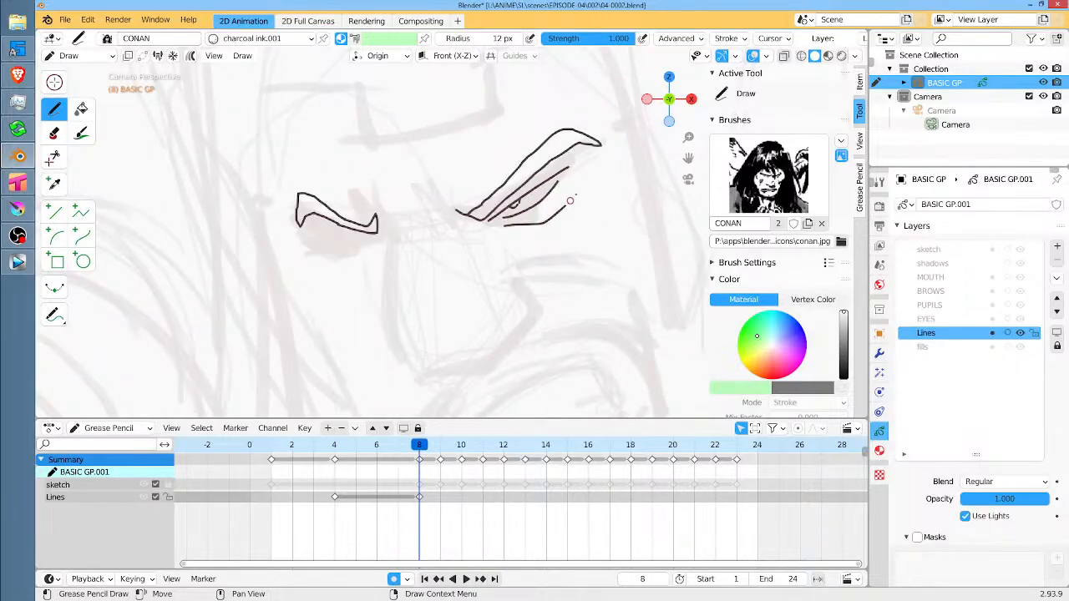
pyautogui.moveTo(584, 163)
pyautogui.mouseDown()
pyautogui.moveTo(596, 155)
pyautogui.moveTo(597, 166)
pyautogui.mouseUp()
# Ink the left-hand eye's lid and iris plus the short bag lines beneath it.
pyautogui.press('Left')
pyautogui.press('Right')
pyautogui.moveTo(382, 237); pyautogui.dragTo(306, 237)
pyautogui.press('Left')
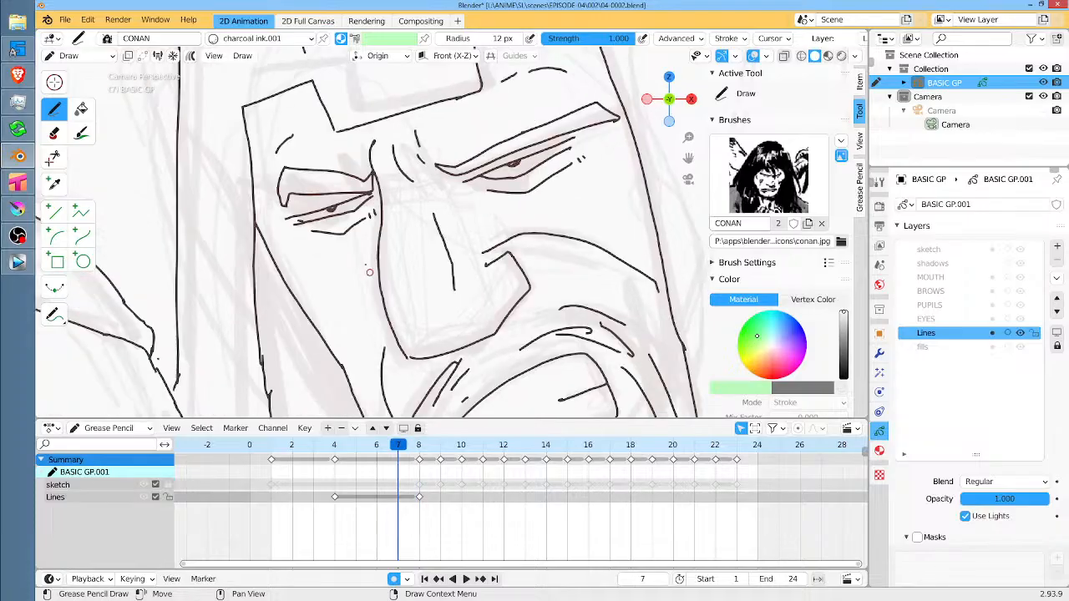
pyautogui.press('Right')
pyautogui.moveTo(326, 242)
pyautogui.mouseDown()
pyautogui.moveTo(381, 244)
pyautogui.moveTo(354, 261)
pyautogui.moveTo(378, 250)
pyautogui.mouseUp()
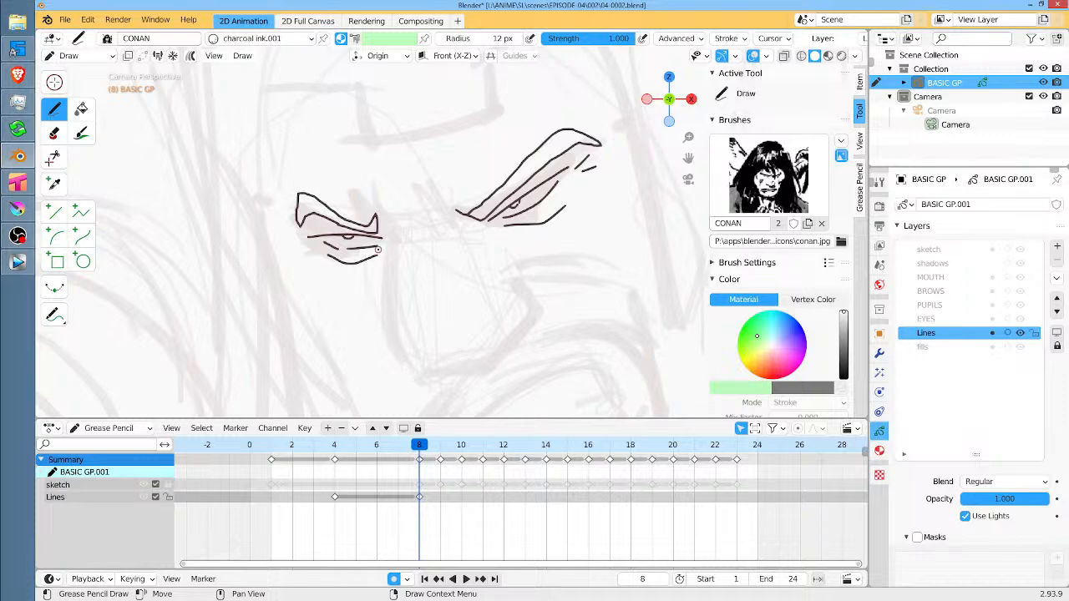
# Ink the underside of the nose and its angular right-hand nostril wing over the sketch.
pyautogui.press('Left')
pyautogui.press('Right')
pyautogui.moveTo(418, 380)
pyautogui.mouseDown()
pyautogui.moveTo(492, 374)
pyautogui.moveTo(542, 320)
pyautogui.moveTo(523, 277)
pyautogui.moveTo(509, 282)
pyautogui.mouseUp()
pyautogui.press('Left')
pyautogui.press('Right')
# Ink the frown creases between the eyebrows and the long left side of the nose.
pyautogui.press('Left')
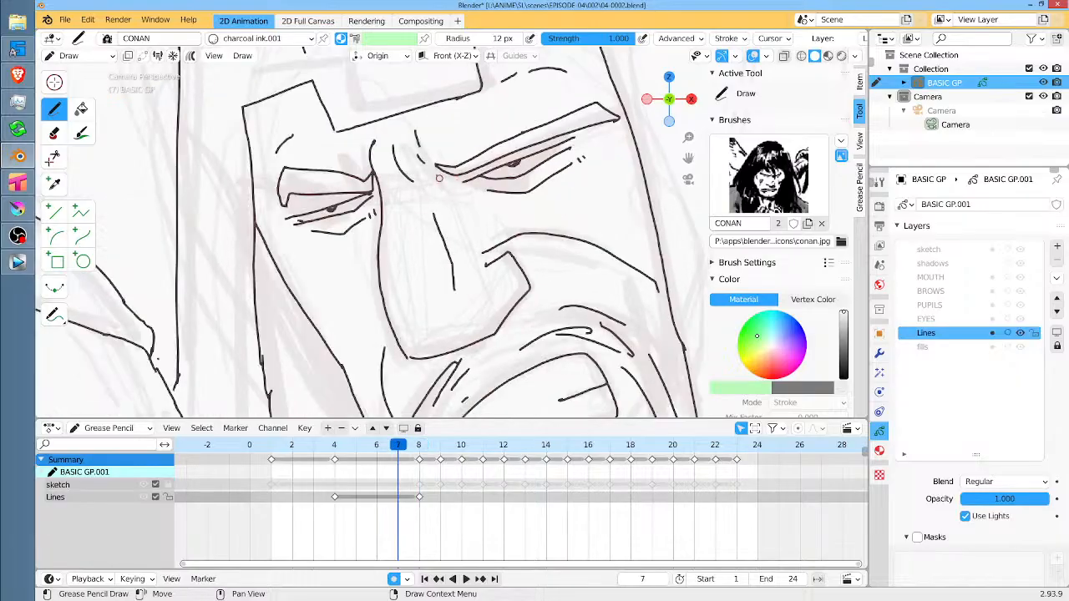
pyautogui.press('Right')
pyautogui.moveTo(407, 198)
pyautogui.mouseDown()
pyautogui.moveTo(416, 223)
pyautogui.moveTo(459, 220)
pyautogui.mouseUp()
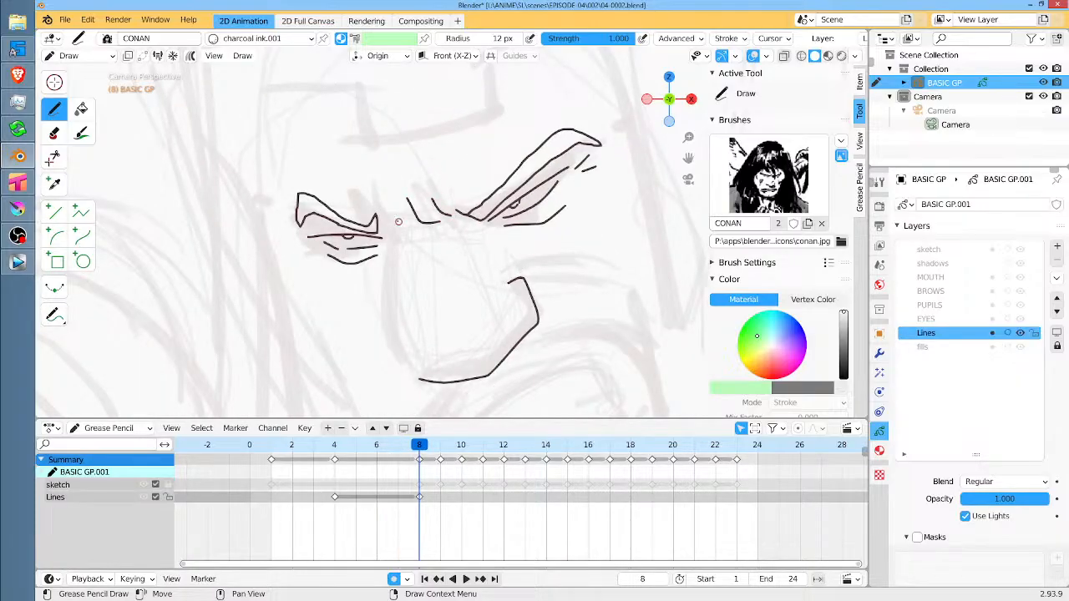
pyautogui.moveTo(394, 225)
pyautogui.mouseDown()
pyautogui.moveTo(422, 221)
pyautogui.moveTo(396, 316)
pyautogui.moveTo(416, 373)
pyautogui.mouseUp()
# Ink the curved cheek fold rising from the nostril and the two short contour lines on the outer cheek.
pyautogui.press('Left')
pyautogui.press('Right')
pyautogui.press('Left')
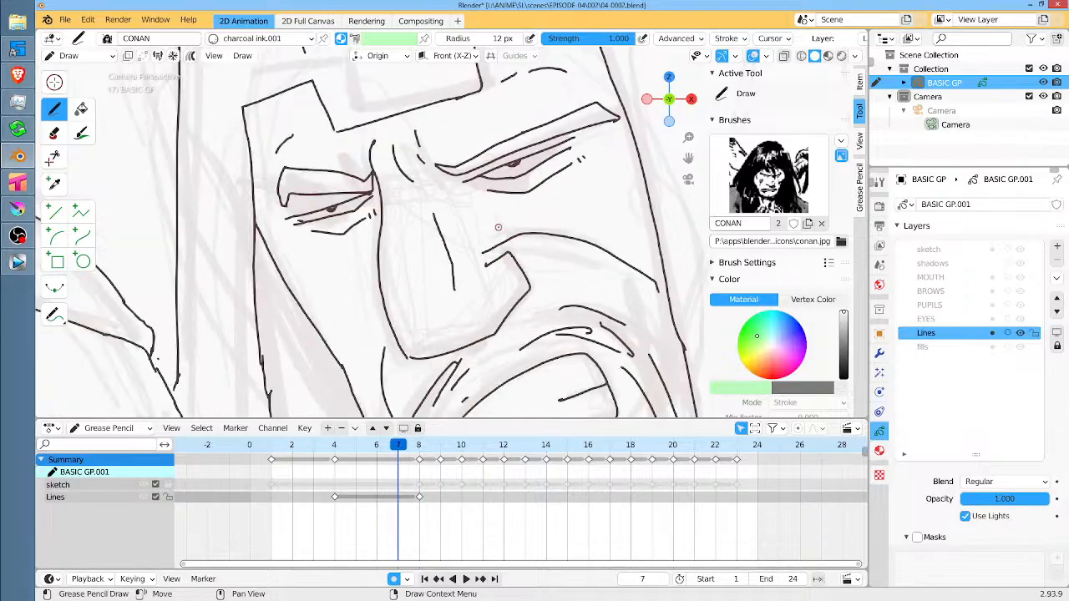
pyautogui.press('Right')
pyautogui.press('Left')
pyautogui.press('Right')
pyautogui.moveTo(505, 278)
pyautogui.mouseDown()
pyautogui.moveTo(567, 244)
pyautogui.moveTo(629, 290)
pyautogui.mouseUp()
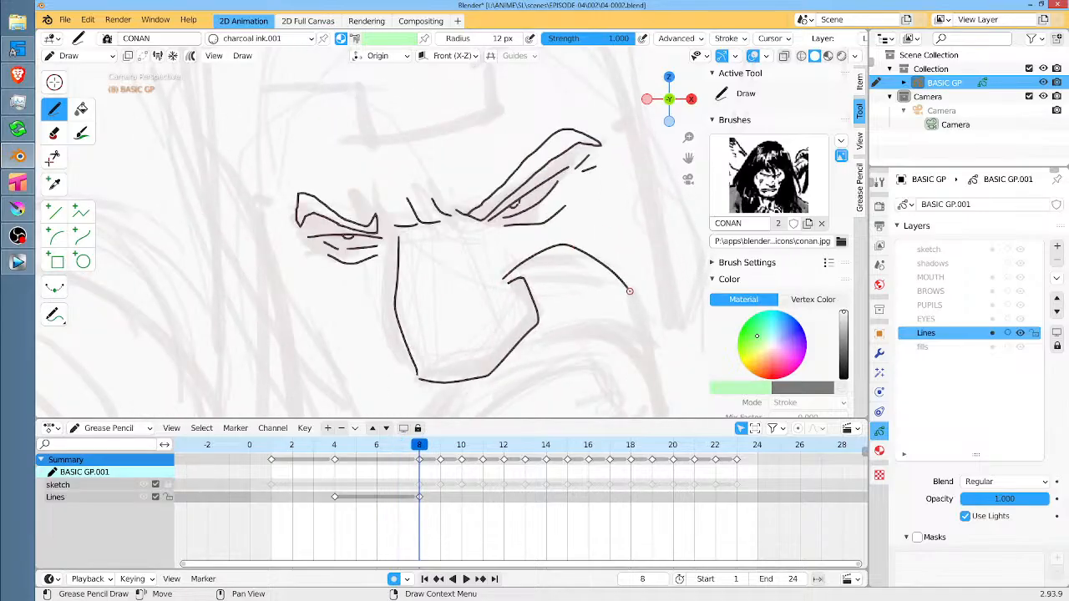
pyautogui.moveTo(622, 252)
pyautogui.mouseDown()
pyautogui.moveTo(657, 308)
pyautogui.moveTo(650, 328)
pyautogui.moveTo(664, 360)
pyautogui.mouseUp()
pyautogui.press('Left')
pyautogui.press('Right')
# Outline the snarling open mouth below the nose and add the short tooth line inside its right end.
pyautogui.moveTo(596, 283)
pyautogui.mouseDown()
pyautogui.moveTo(546, 193)
pyautogui.moveTo(535, 144)
pyautogui.mouseUp()
pyautogui.press('Left')
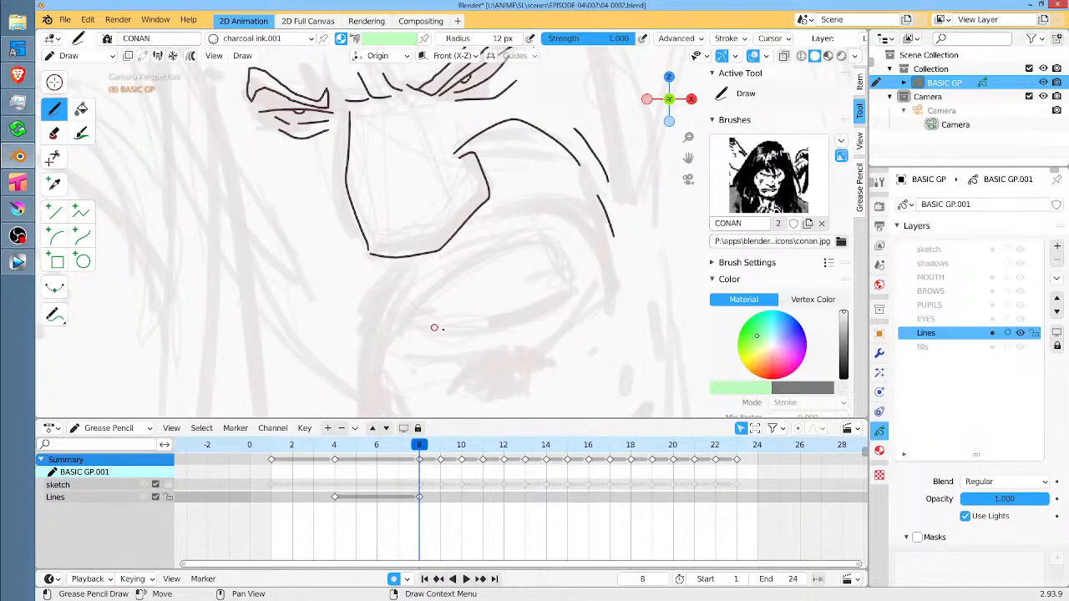
pyautogui.press('Left')
pyautogui.press('Right')
pyautogui.moveTo(399, 327)
pyautogui.mouseDown()
pyautogui.moveTo(537, 242)
pyautogui.moveTo(568, 300)
pyautogui.mouseUp()
pyautogui.press('Left')
pyautogui.press('Right')
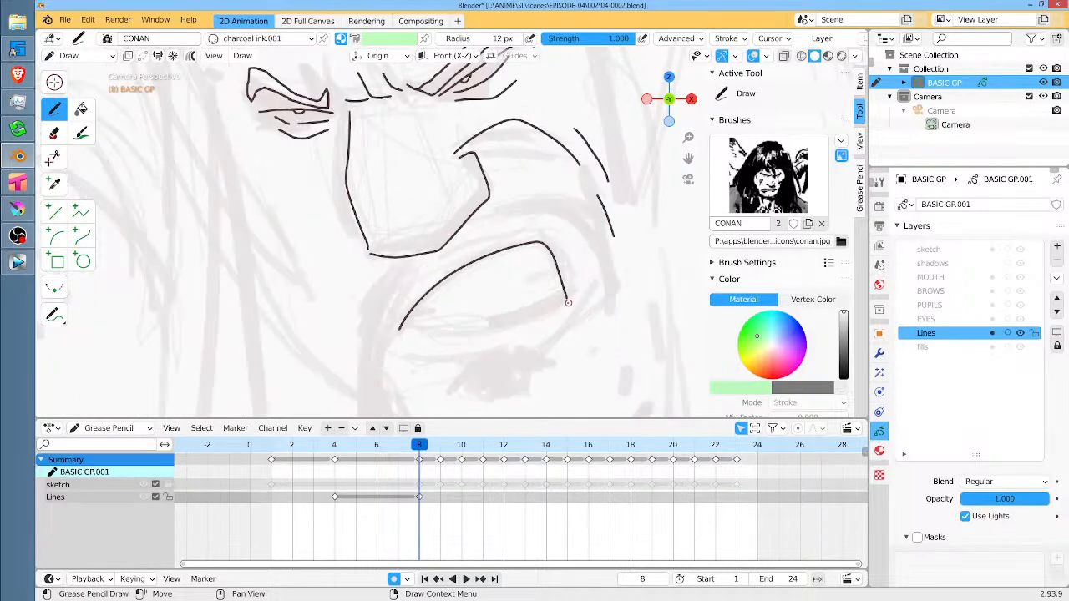
pyautogui.moveTo(405, 333)
pyautogui.mouseDown()
pyautogui.moveTo(427, 337)
pyautogui.moveTo(562, 304)
pyautogui.moveTo(519, 289)
pyautogui.mouseUp()
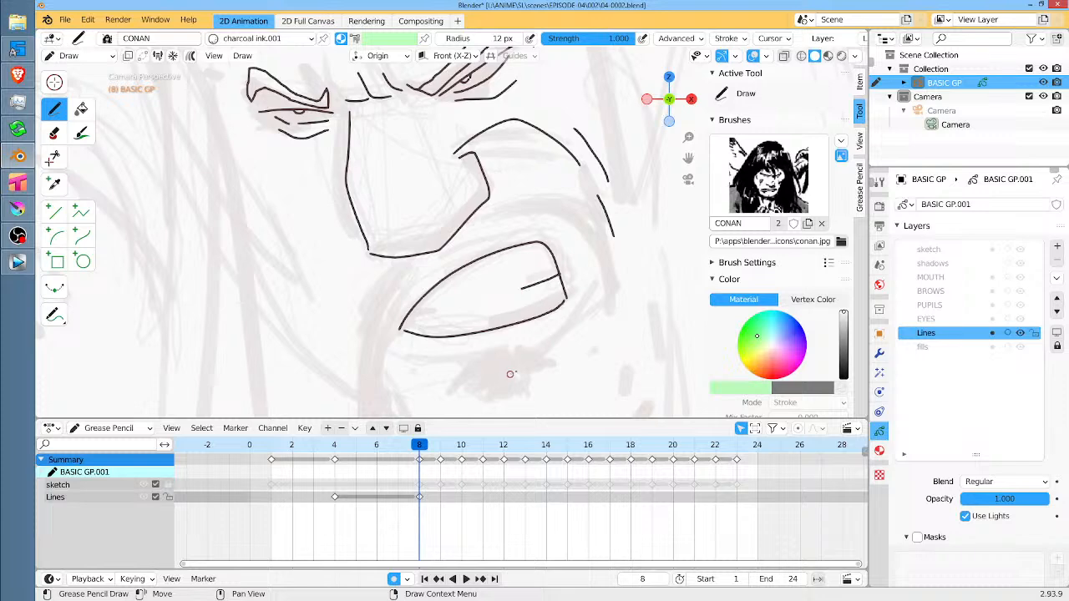
# Add a fan of short hatch strokes under the lower lip.
pyautogui.press('Left')
pyautogui.press('Right')
pyautogui.moveTo(480, 376)
pyautogui.mouseDown()
pyautogui.moveTo(469, 396)
pyautogui.moveTo(507, 411)
pyautogui.mouseUp()
pyautogui.moveTo(511, 378)
pyautogui.mouseDown()
pyautogui.moveTo(518, 400)
pyautogui.moveTo(532, 391)
pyautogui.mouseUp()
pyautogui.moveTo(540, 370); pyautogui.dragTo(541, 376)
# Ink the upper strands of the moustache's left half between the nose and the mouth corner.
pyautogui.press('Left')
pyautogui.press('Right')
pyautogui.moveTo(430, 264); pyautogui.dragTo(372, 309)
pyautogui.moveTo(381, 297)
pyautogui.mouseDown()
pyautogui.moveTo(362, 371)
pyautogui.moveTo(353, 354)
pyautogui.mouseUp()
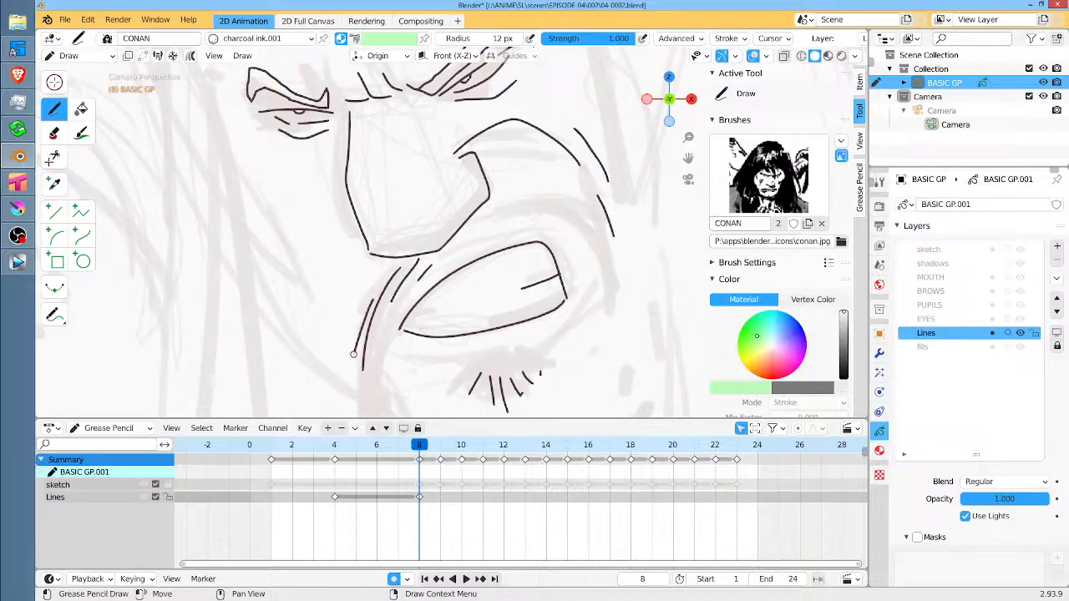
# Extend the left half of the moustache downward beside the chin with long, overlapping strand lines.
pyautogui.moveTo(458, 291); pyautogui.dragTo(427, 159)
pyautogui.press('Left')
pyautogui.press('Right')
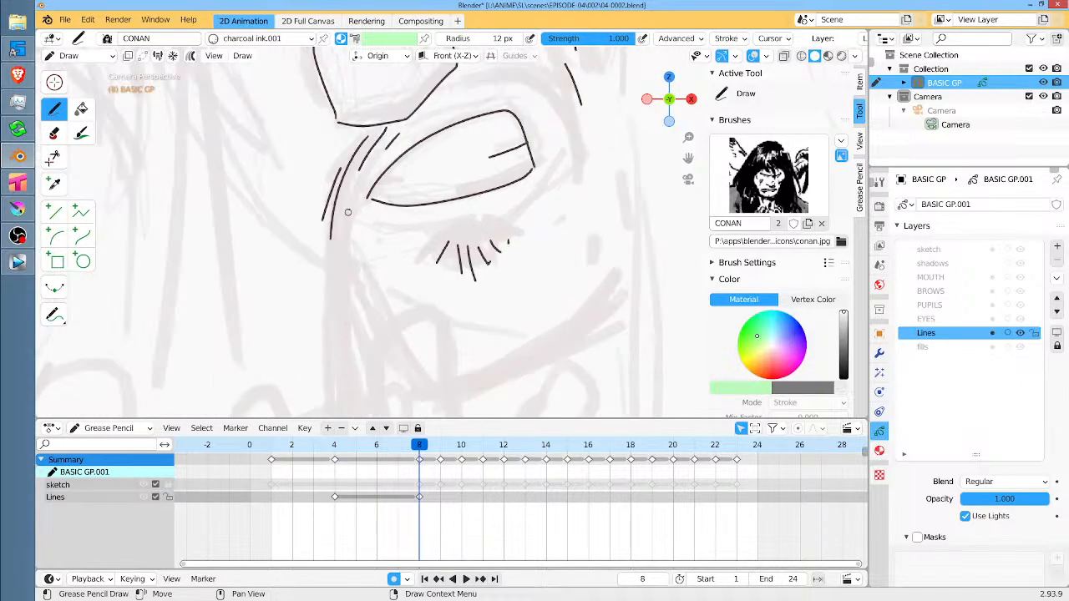
pyautogui.moveTo(347, 214); pyautogui.dragTo(344, 296)
pyautogui.moveTo(331, 247)
pyautogui.mouseDown()
pyautogui.moveTo(331, 345)
pyautogui.moveTo(355, 355)
pyautogui.mouseUp()
pyautogui.press('Left')
pyautogui.press('Right')
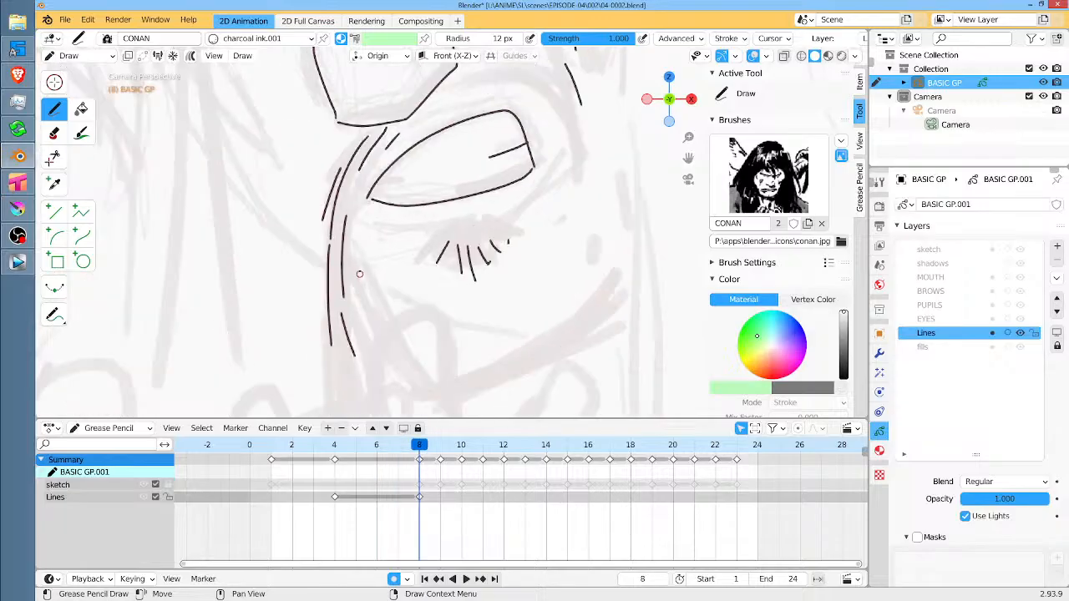
pyautogui.moveTo(354, 248); pyautogui.dragTo(369, 396)
pyautogui.moveTo(339, 343); pyautogui.dragTo(363, 381)
# Ink the moustache's right half with curved strands arching above the mouth.
pyautogui.press('Left')
pyautogui.press('Right')
pyautogui.moveTo(572, 160); pyautogui.dragTo(455, 207)
pyautogui.press('Left')
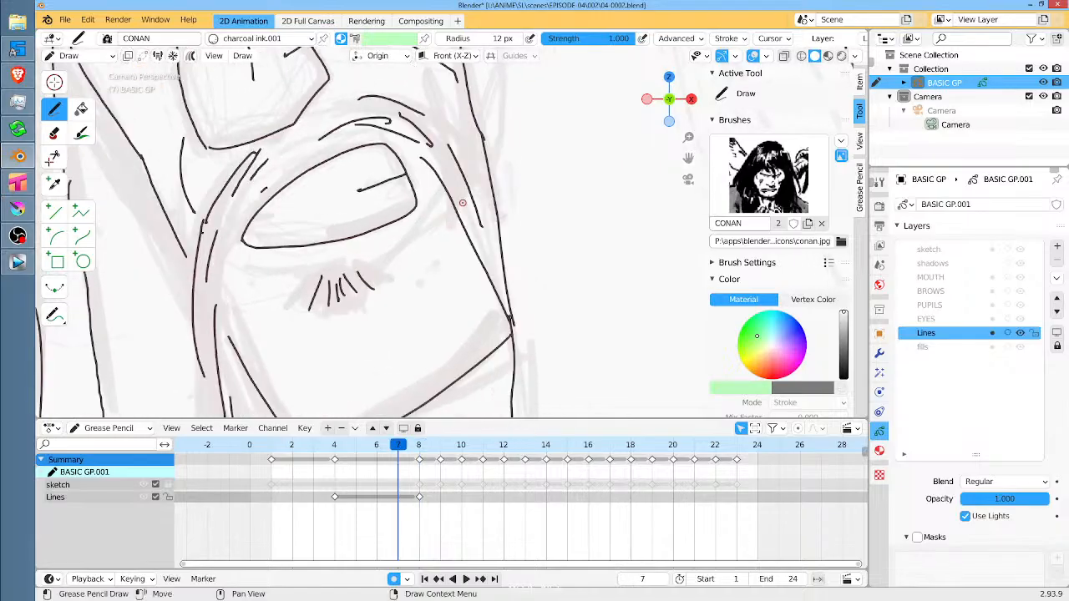
pyautogui.press('Right')
pyautogui.moveTo(340, 143); pyautogui.dragTo(422, 155)
pyautogui.moveTo(376, 118); pyautogui.dragTo(452, 167)
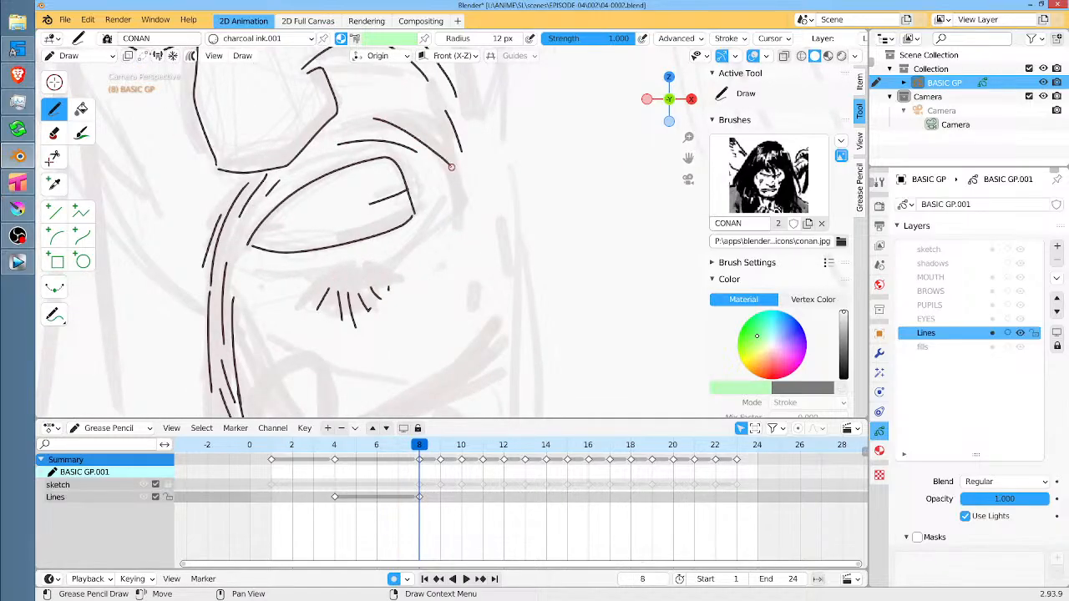
pyautogui.moveTo(417, 123); pyautogui.dragTo(463, 171)
# Ink the long right-hand jaw line from the mouth's upper corner down to the chin.
pyautogui.press('Left')
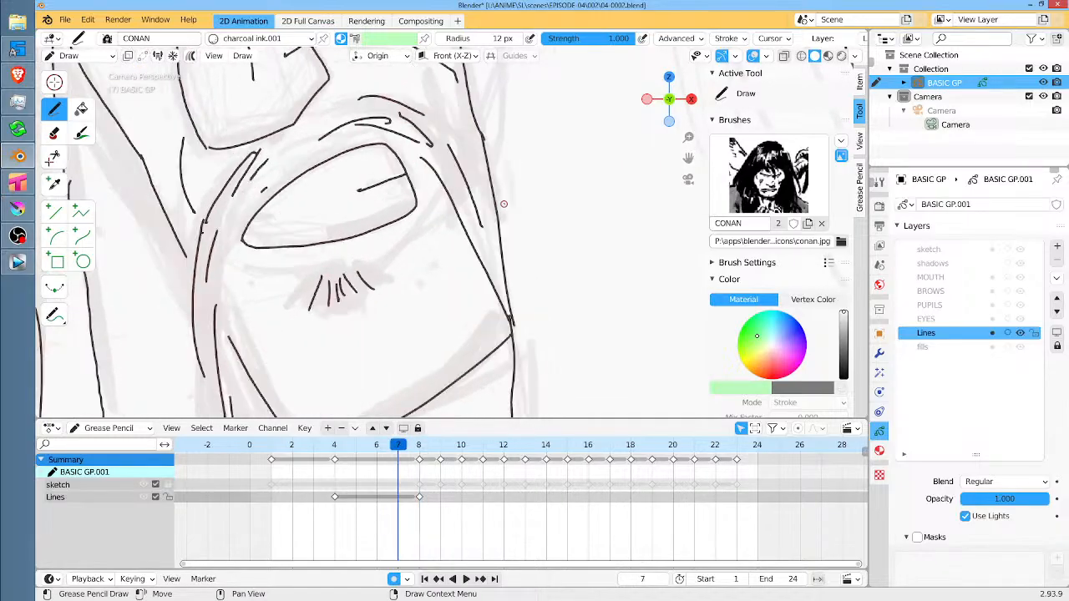
pyautogui.press('Right')
pyautogui.moveTo(422, 171)
pyautogui.mouseDown()
pyautogui.moveTo(501, 303)
pyautogui.moveTo(529, 380)
pyautogui.mouseUp()
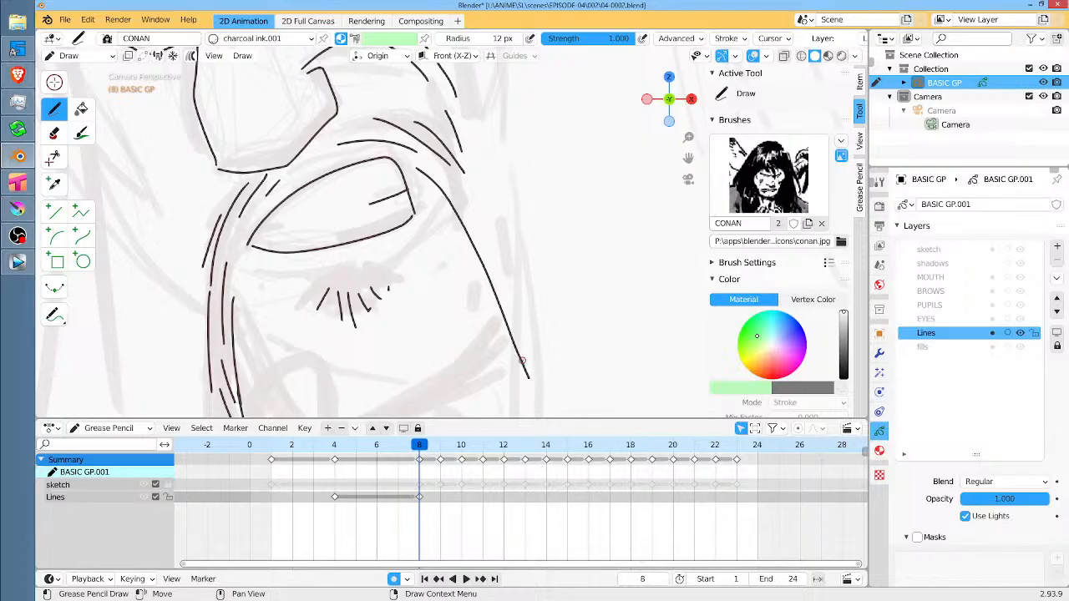
pyautogui.press('Left')
pyautogui.press('Right')
pyautogui.press('Left')
pyautogui.press('Right')
pyautogui.press('Left')
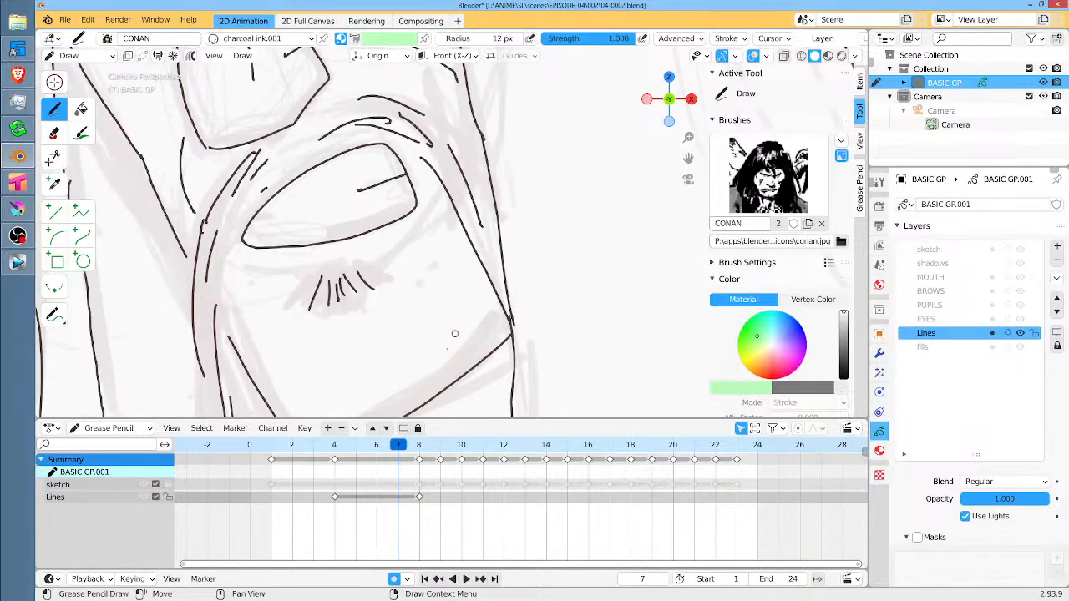
# Ink the chin's slanted lower edge and its left side so they meet in a point.
pyautogui.moveTo(541, 327); pyautogui.dragTo(599, 198)
pyautogui.press('Left')
pyautogui.press('Right')
pyautogui.press('Right')
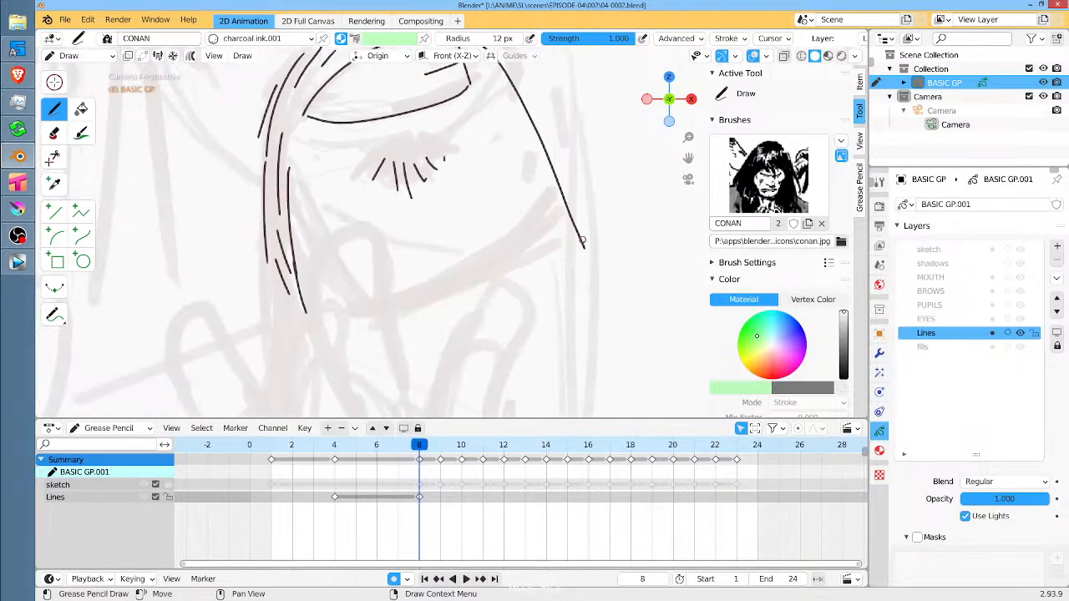
pyautogui.press('Left')
pyautogui.press('Right')
pyautogui.press('Left')
pyautogui.press('Right')
pyautogui.moveTo(386, 328)
pyautogui.mouseDown()
pyautogui.moveTo(436, 310)
pyautogui.moveTo(577, 218)
pyautogui.mouseUp()
pyautogui.press('Left')
pyautogui.press('Right')
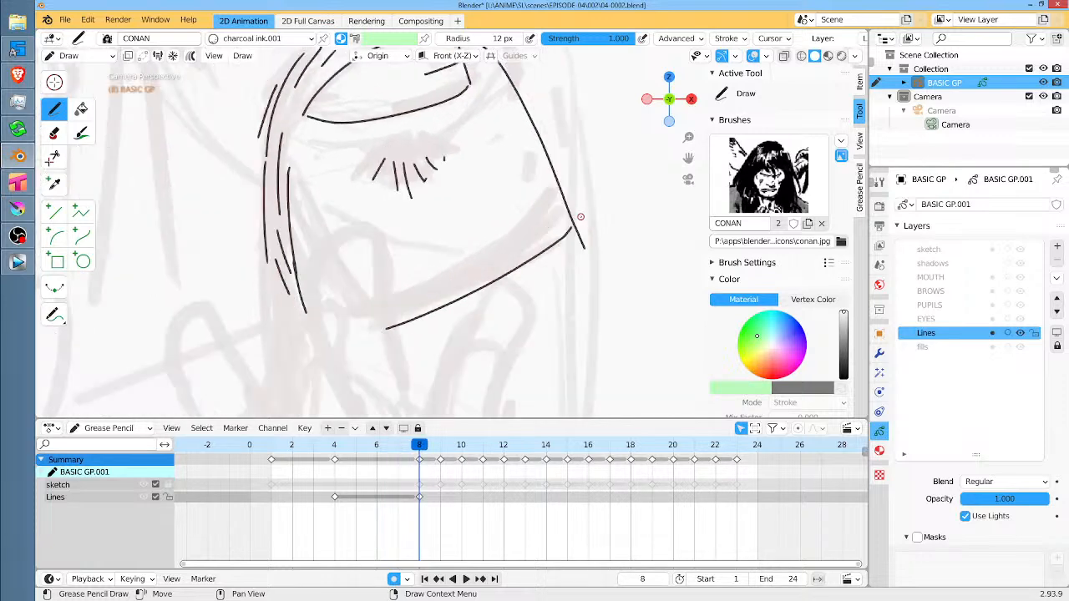
pyautogui.press('Left')
pyautogui.press('Right')
pyautogui.moveTo(294, 206)
pyautogui.mouseDown()
pyautogui.moveTo(335, 279)
pyautogui.moveTo(384, 328)
pyautogui.mouseUp()
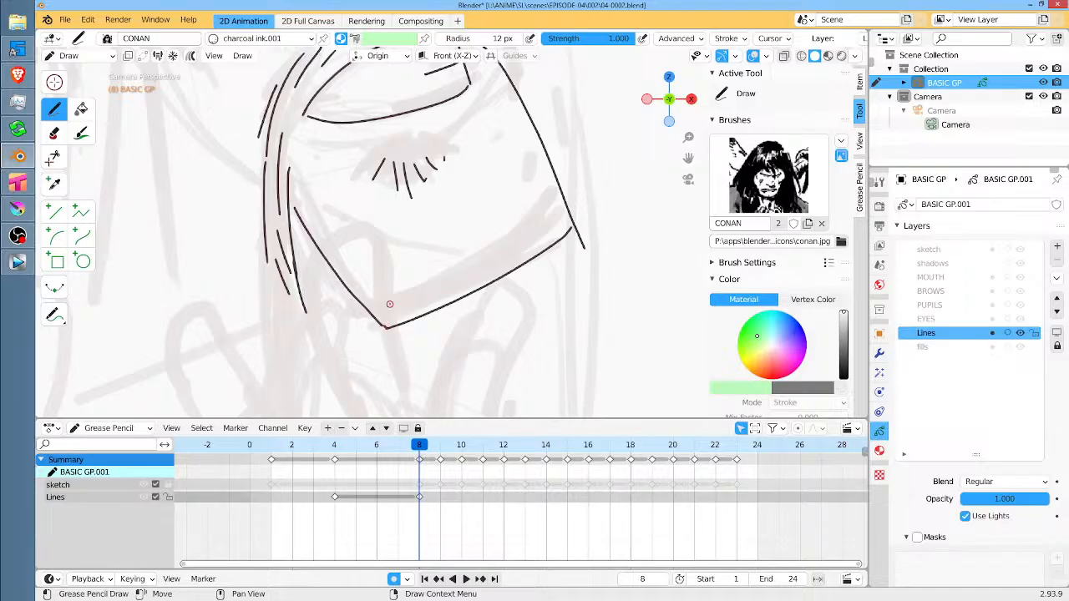
# Ink the left cheekbone and hollow cheek contour from beside the eye down to the moustache.
pyautogui.moveTo(421, 200)
pyautogui.mouseDown()
pyautogui.moveTo(442, 351)
pyautogui.moveTo(480, 364)
pyautogui.mouseUp()
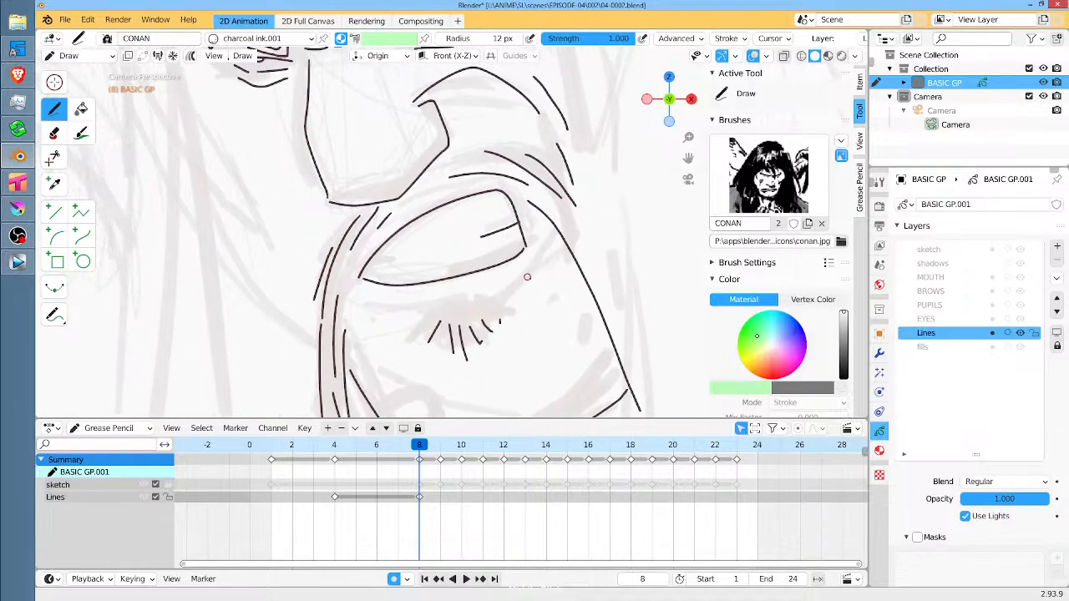
pyautogui.moveTo(542, 257); pyautogui.dragTo(558, 317)
pyautogui.press('Left')
pyautogui.press('Right')
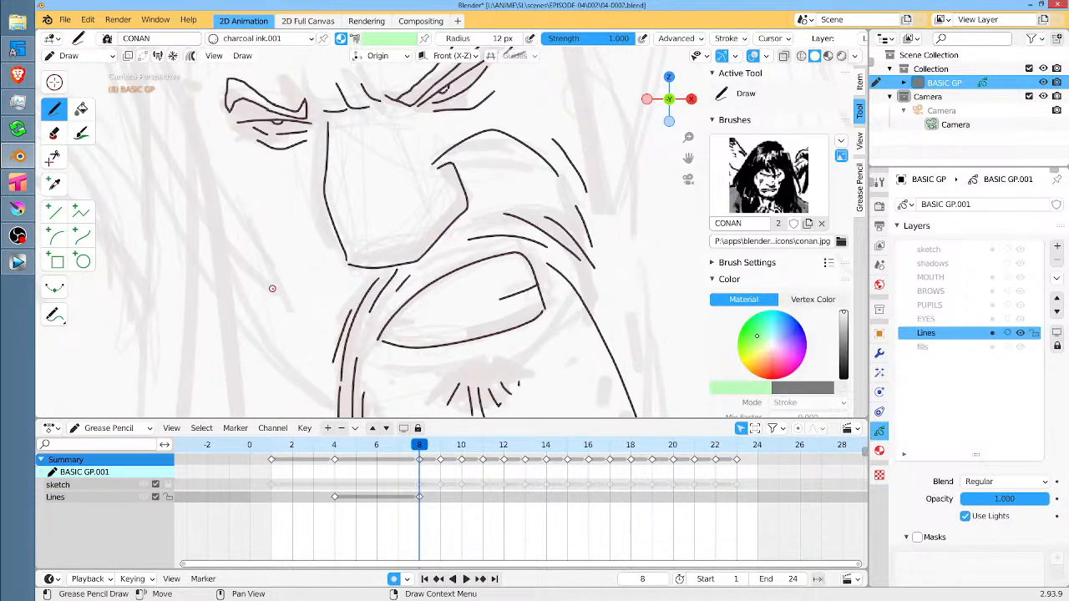
pyautogui.press('Left')
pyautogui.press('Right')
pyautogui.moveTo(274, 302); pyautogui.dragTo(329, 392)
pyautogui.press('Left')
pyautogui.press('Right')
pyautogui.moveTo(211, 242); pyautogui.dragTo(273, 304)
pyautogui.press('Left')
pyautogui.press('Right')
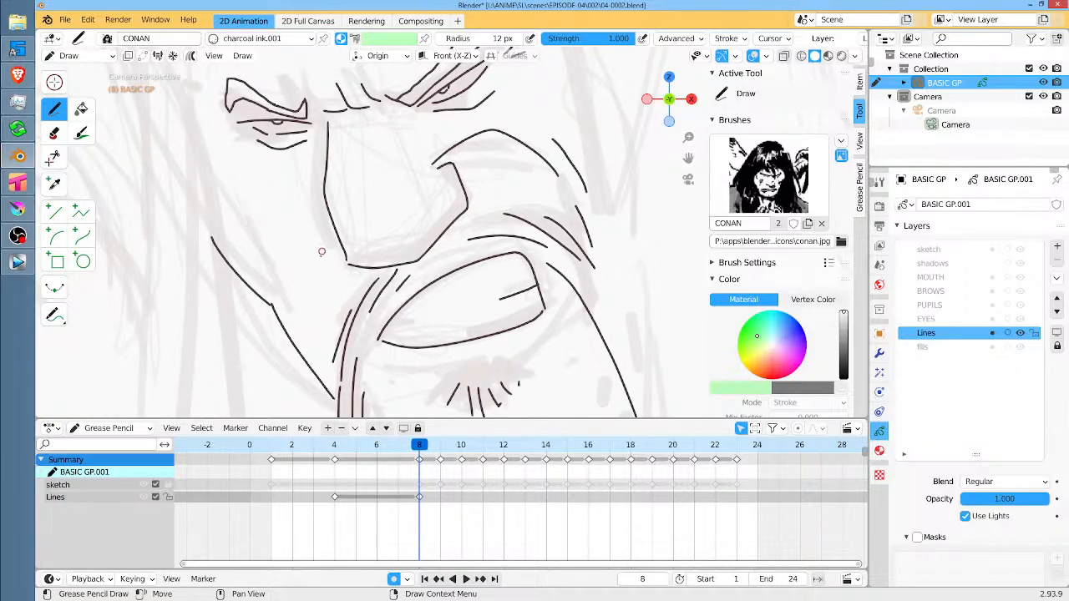
# Add the crease line beside the left moustache strands and the broken ridge line down the nose.
pyautogui.moveTo(322, 252); pyautogui.dragTo(331, 344)
pyautogui.press('Left')
pyautogui.press('Right')
pyautogui.press('Left')
pyautogui.press('Right')
pyautogui.moveTo(378, 135); pyautogui.dragTo(399, 177)
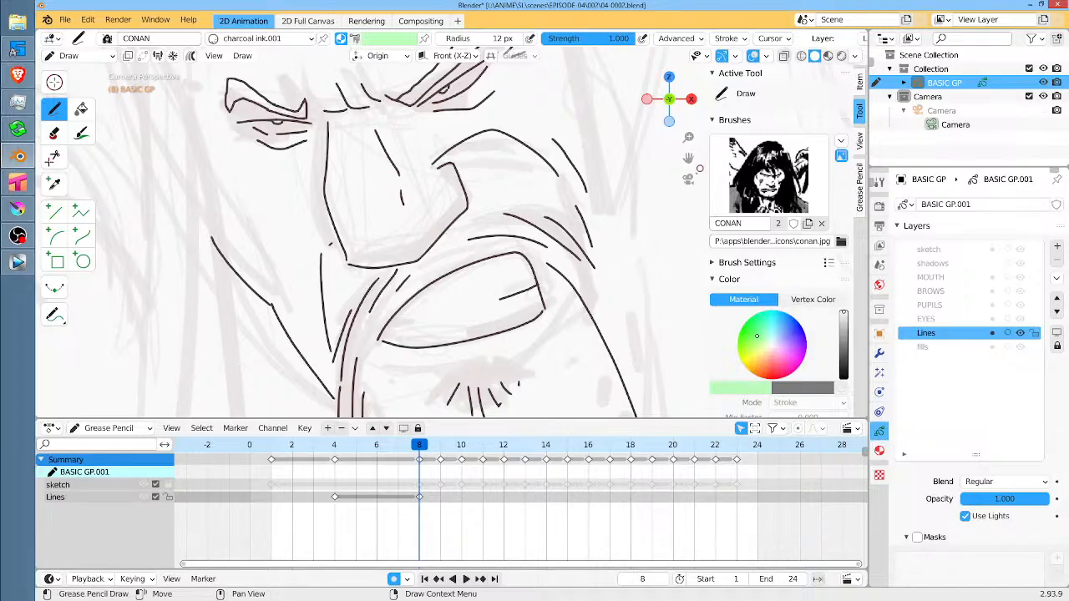
# Ink the two short, steep edges of the stepped hairline on the forehead, checking against frame 7.
pyautogui.scroll(-2, 560, 176)
pyautogui.press('Left')
pyautogui.press('Right')
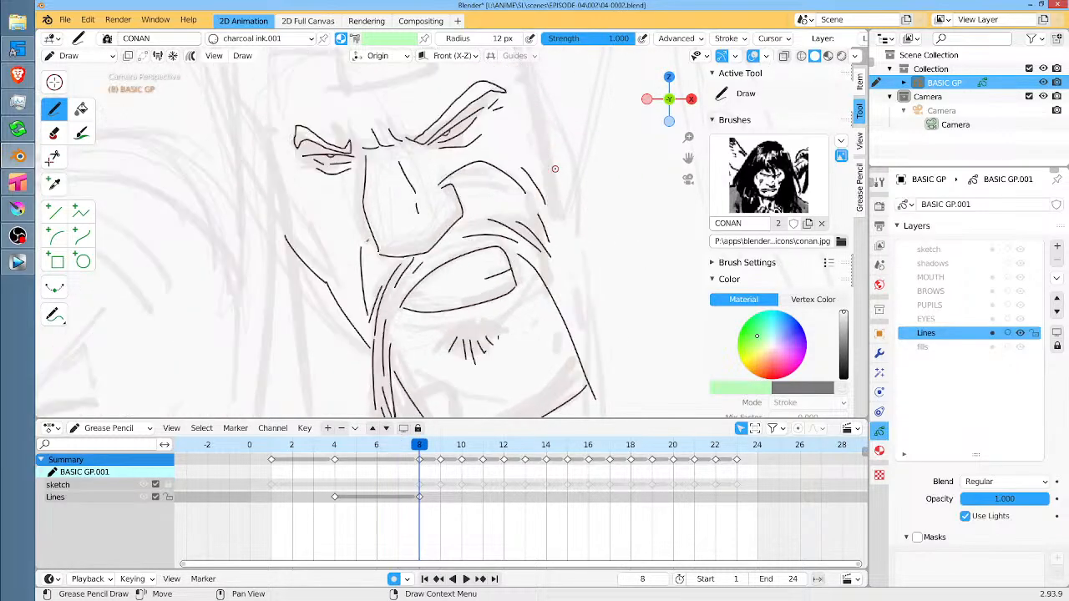
pyautogui.moveTo(464, 168); pyautogui.dragTo(473, 274)
pyautogui.press('Left')
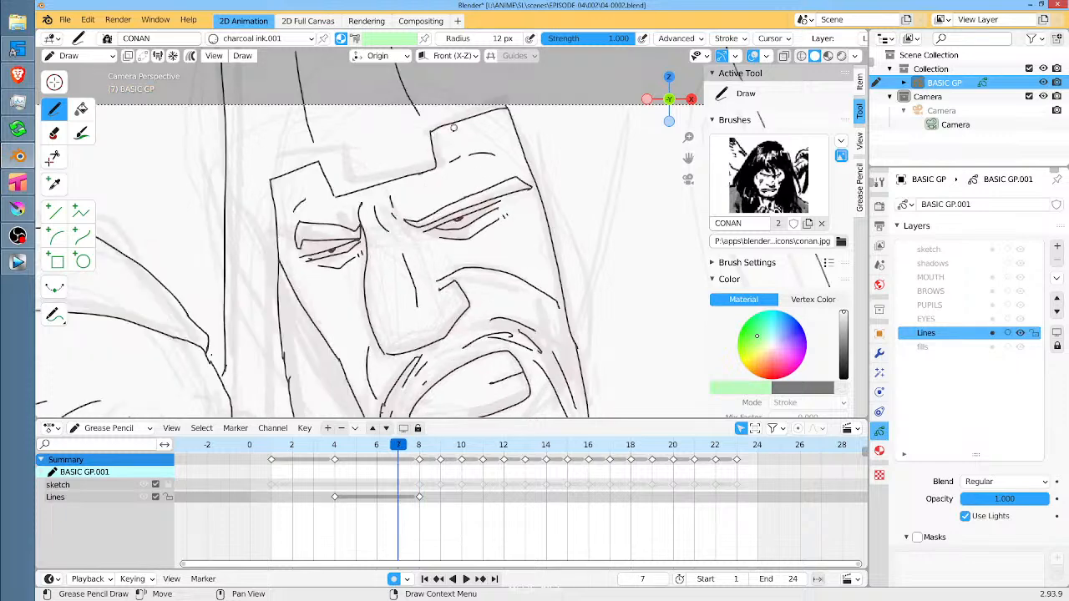
pyautogui.press('Right')
pyautogui.press('Left')
pyautogui.press('Right')
pyautogui.press('Left')
pyautogui.press('Right')
pyautogui.press('Left')
pyautogui.press('Right')
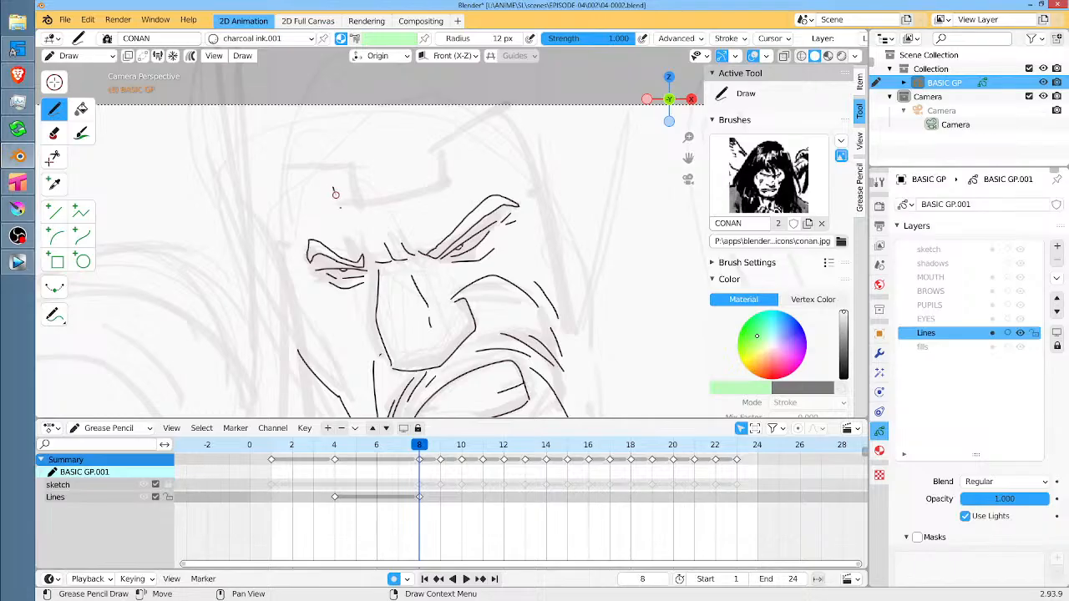
pyautogui.press('Left')
pyautogui.press('Right')
pyautogui.press('Left')
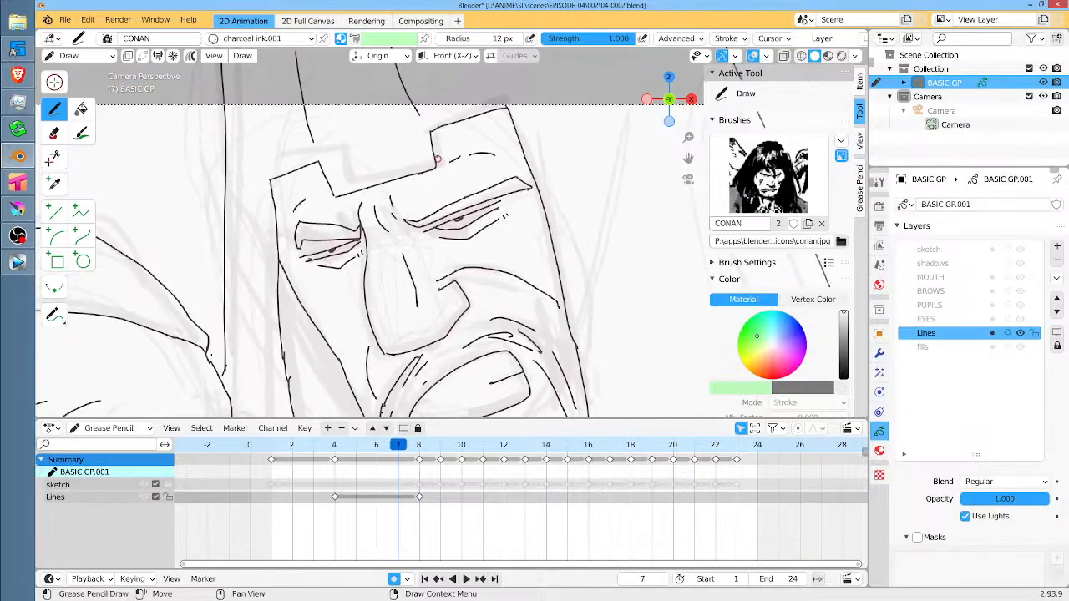
pyautogui.press('Right')
pyautogui.moveTo(434, 157); pyautogui.dragTo(446, 186)
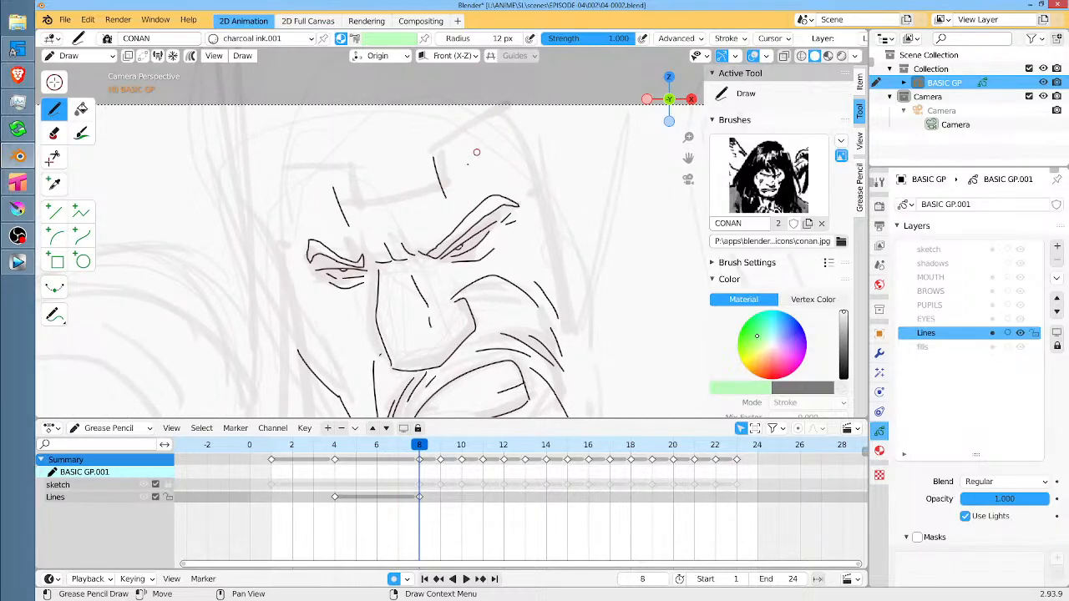
# Join the stepped hairline with its middle edge and extend it outward to both sides of the forehead.
pyautogui.press('Left')
pyautogui.press('Right')
pyautogui.moveTo(348, 226); pyautogui.dragTo(434, 201)
pyautogui.press('Left')
pyautogui.press('Right')
pyautogui.moveTo(432, 158); pyautogui.dragTo(501, 115)
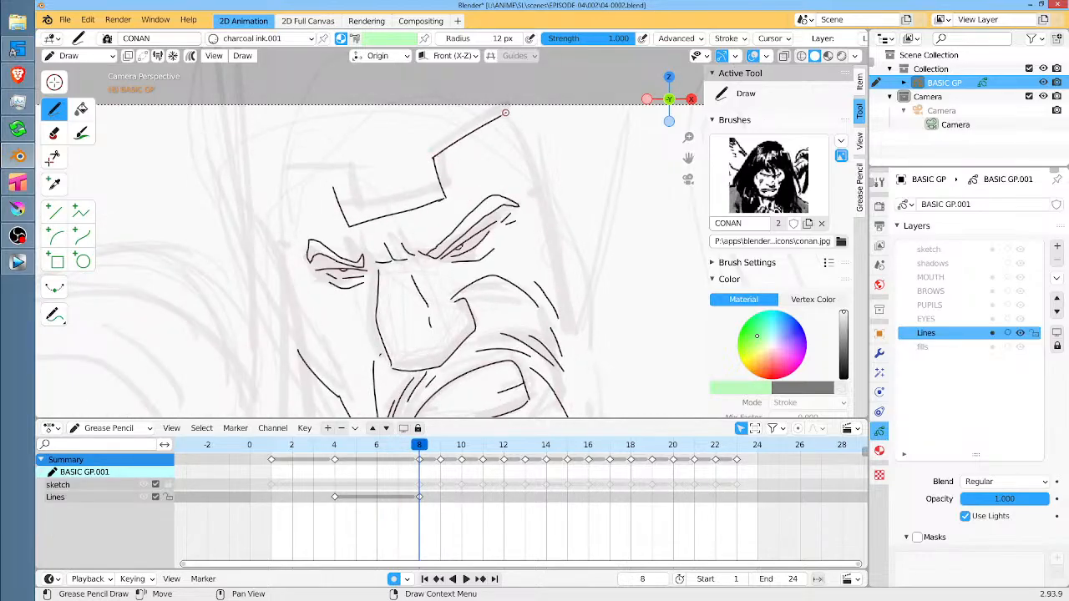
pyautogui.press('Left')
pyautogui.press('Right')
pyautogui.moveTo(332, 189); pyautogui.dragTo(279, 204)
pyautogui.press('Left')
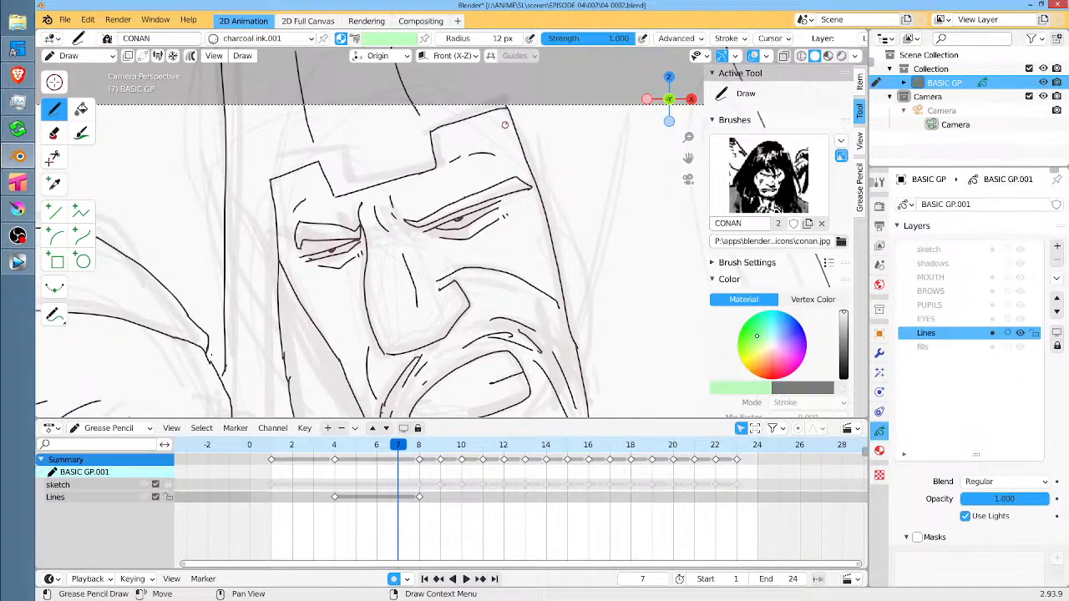
pyautogui.press('Right')
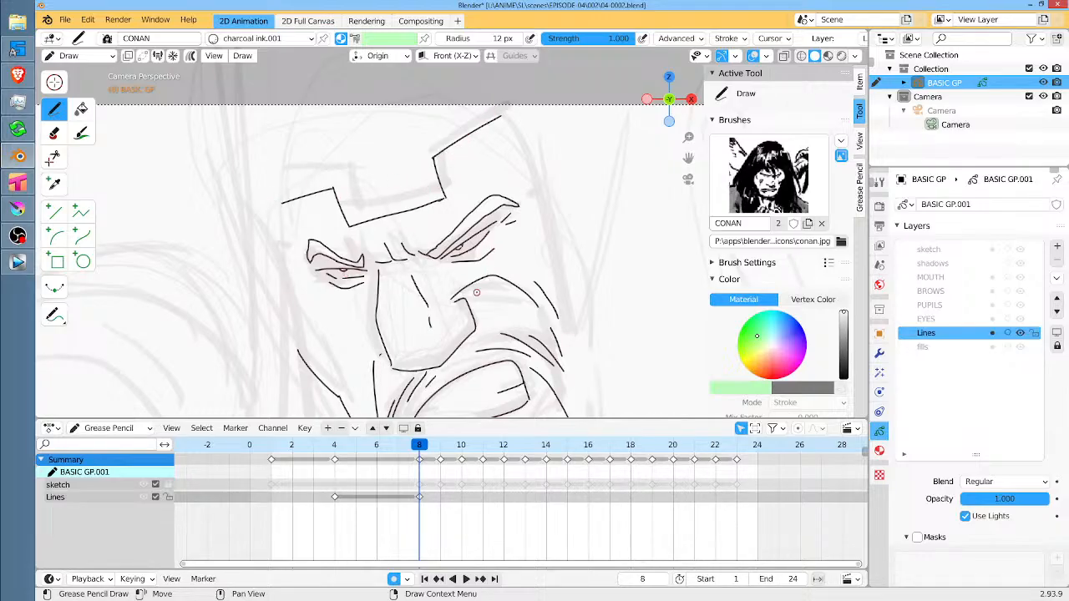
# Add short wrinkle lines on the forehead above both eyebrows.
pyautogui.press('Left')
pyautogui.press('Right')
pyautogui.moveTo(458, 195); pyautogui.dragTo(498, 169)
pyautogui.press('Left')
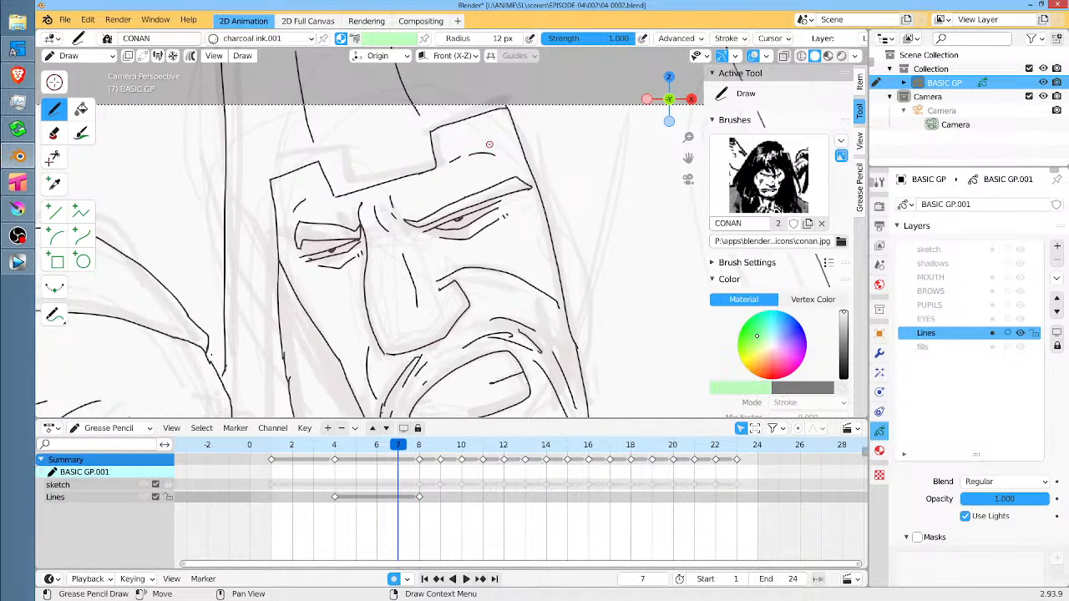
pyautogui.press('Right')
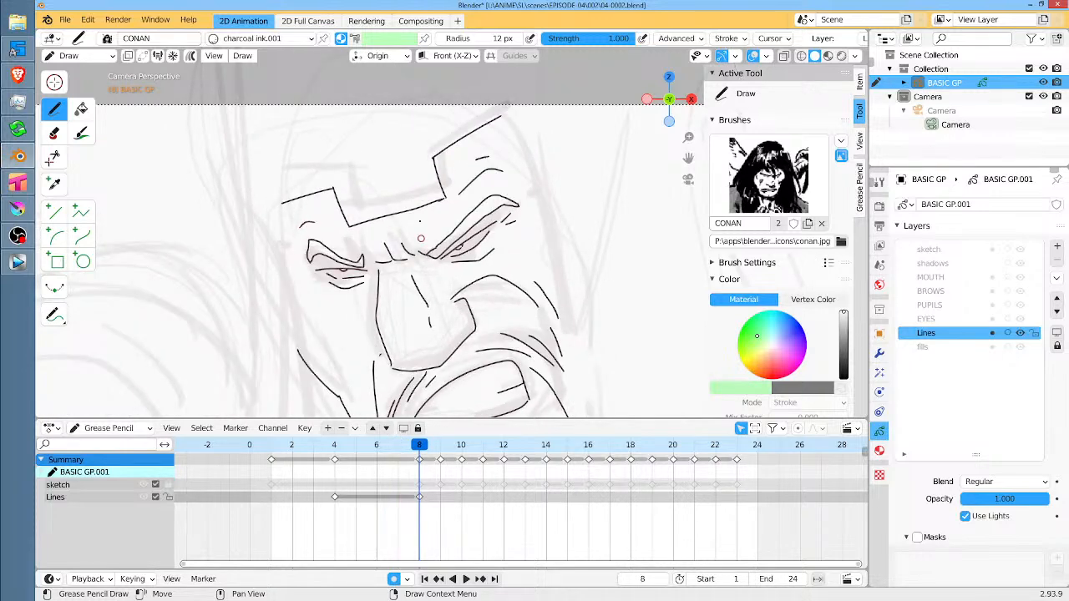
# Ink the left side of the face from the hairline's outer corner down past the cheek.
pyautogui.scroll(3, 421, 239)
pyautogui.scroll(-3, 352, 129)
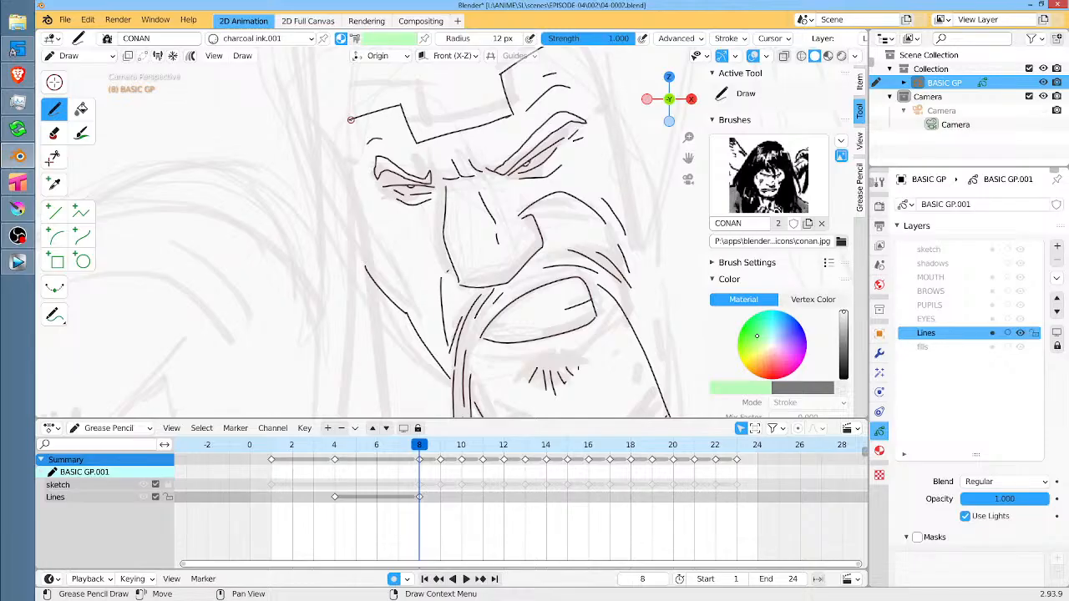
pyautogui.moveTo(351, 119); pyautogui.dragTo(387, 352)
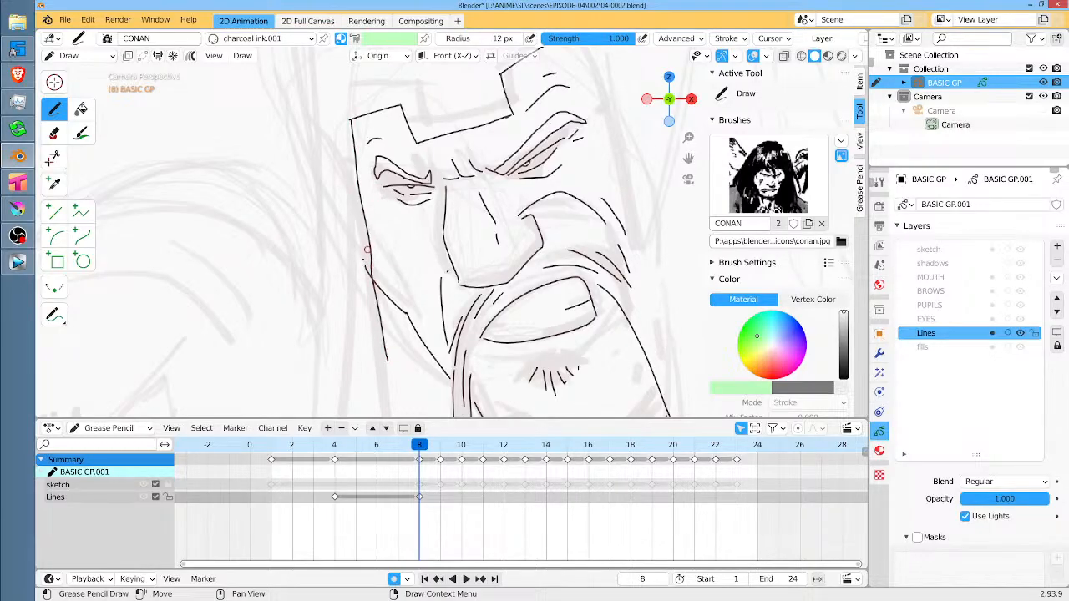
pyautogui.hotkey('ctrl', 'z')
# Compare the inked face between frames 7 and 8 with the whole shot in view, ending on frame 9.
pyautogui.scroll(-5, 533, 250)
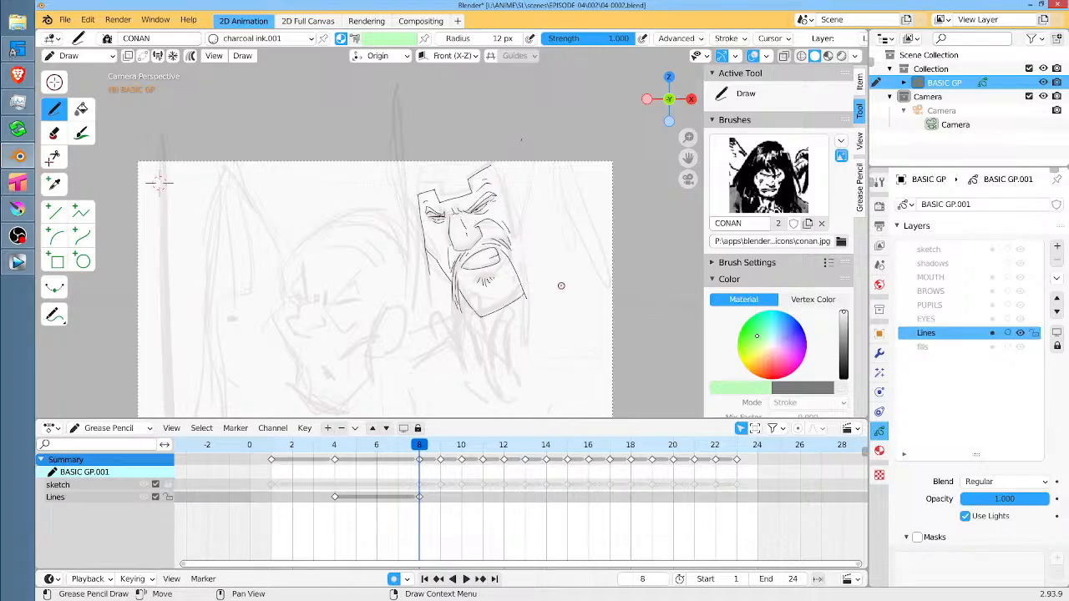
pyautogui.press('Left')
pyautogui.press('Right')
pyautogui.press('Left')
pyautogui.press('Right')
pyautogui.press('Left')
pyautogui.press('Right')
pyautogui.press('Right')
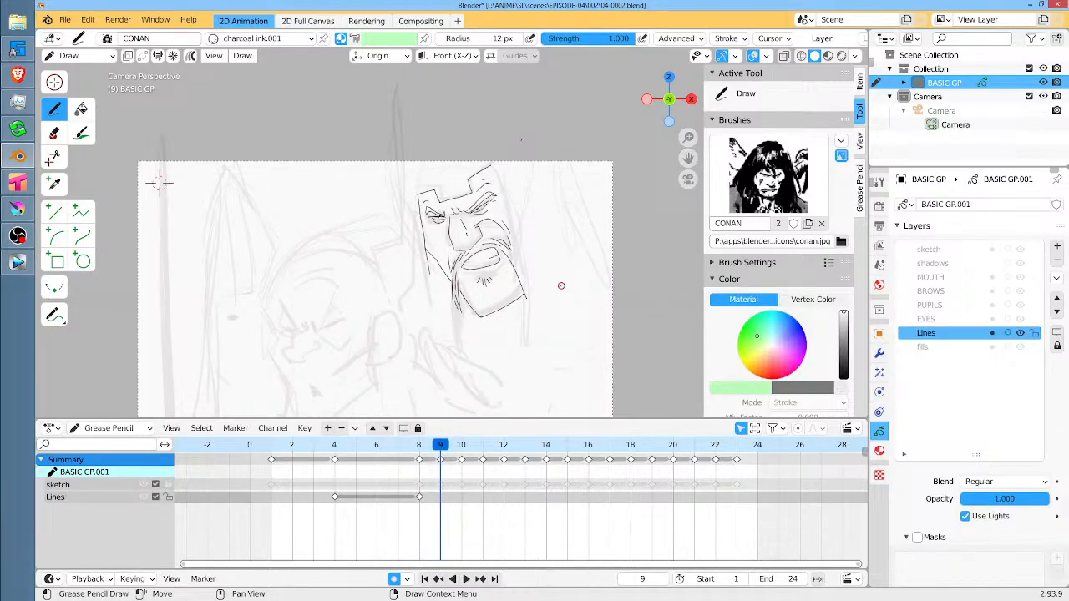
# Toggle the Lines layer's visibility to compare the inked face with the sketch underneath on frames 9 and 10.
pyautogui.click(1020, 333)
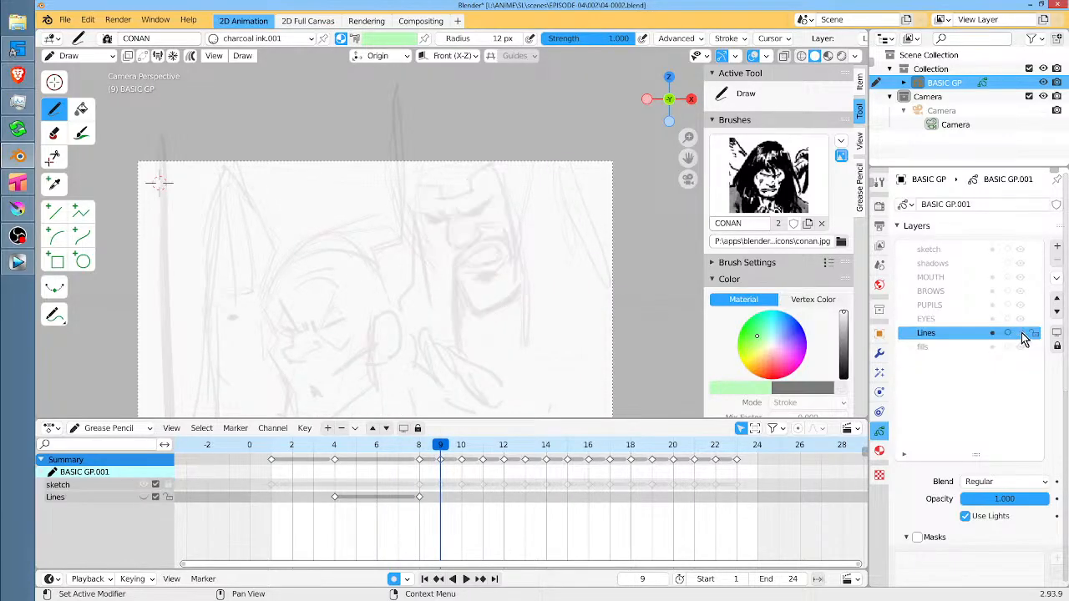
pyautogui.click(1021, 334)
pyautogui.click(1021, 333)
pyautogui.click(1022, 334)
pyautogui.click(1022, 333)
pyautogui.click(1022, 333)
pyautogui.click(1021, 334)
pyautogui.press('Right')
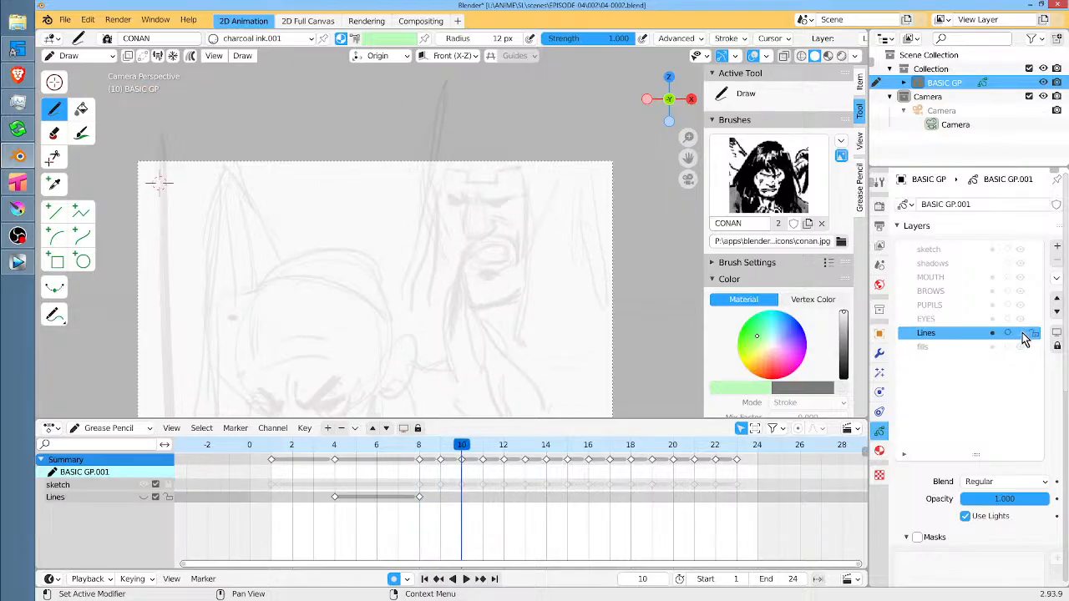
pyautogui.click(1023, 333)
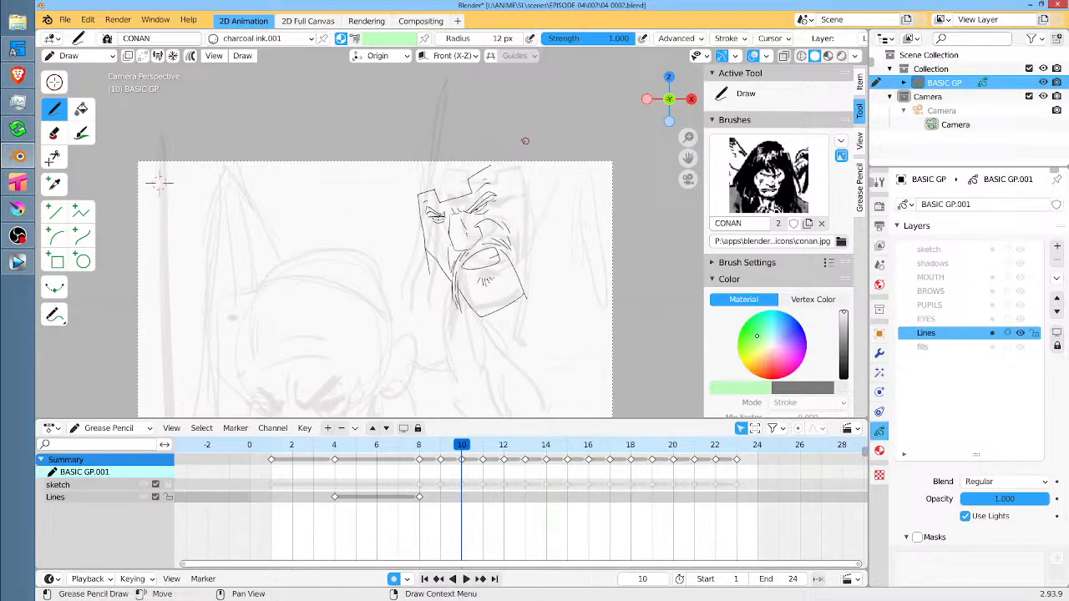
# Select all the inked face strokes on frame 10, rotate them about 20 degrees clockwise and move them onto the sketched head.
pyautogui.press('Tab')
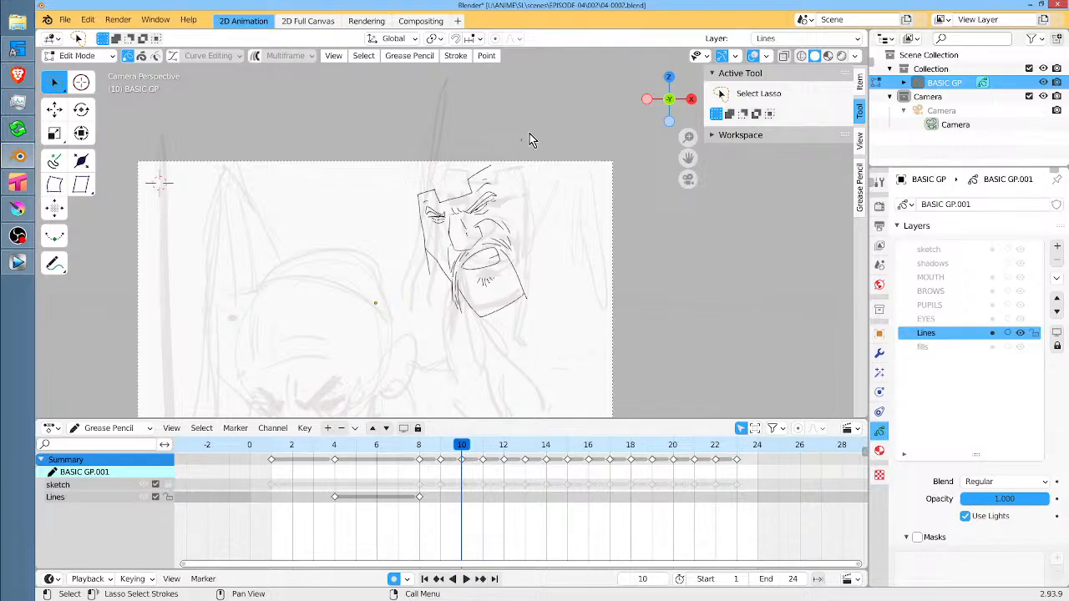
pyautogui.moveTo(541, 120)
pyautogui.mouseDown()
pyautogui.moveTo(373, 210)
pyautogui.moveTo(522, 92)
pyautogui.mouseUp()
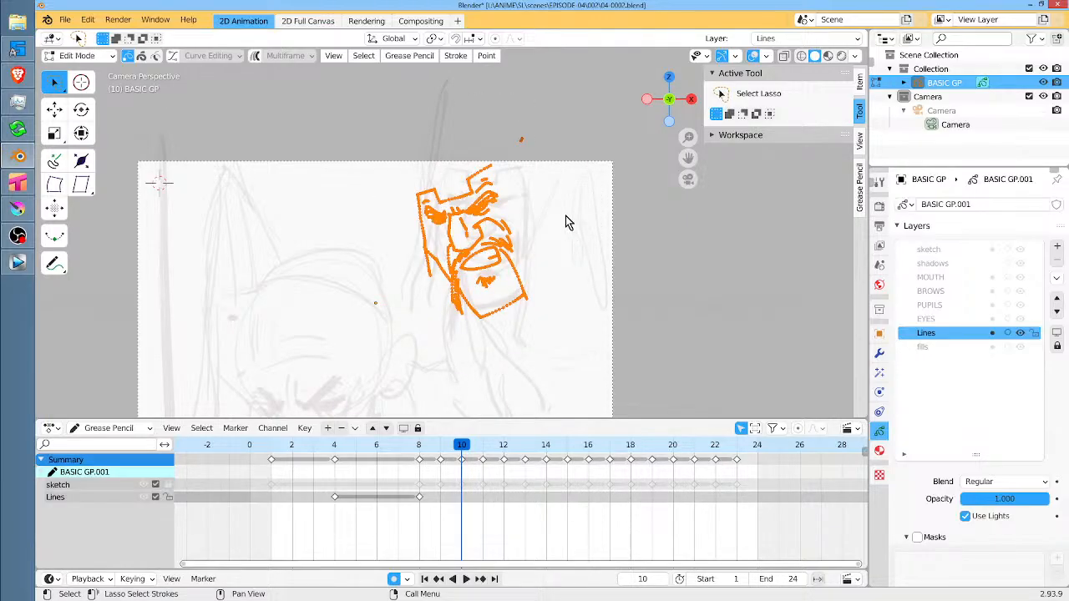
pyautogui.press('r')
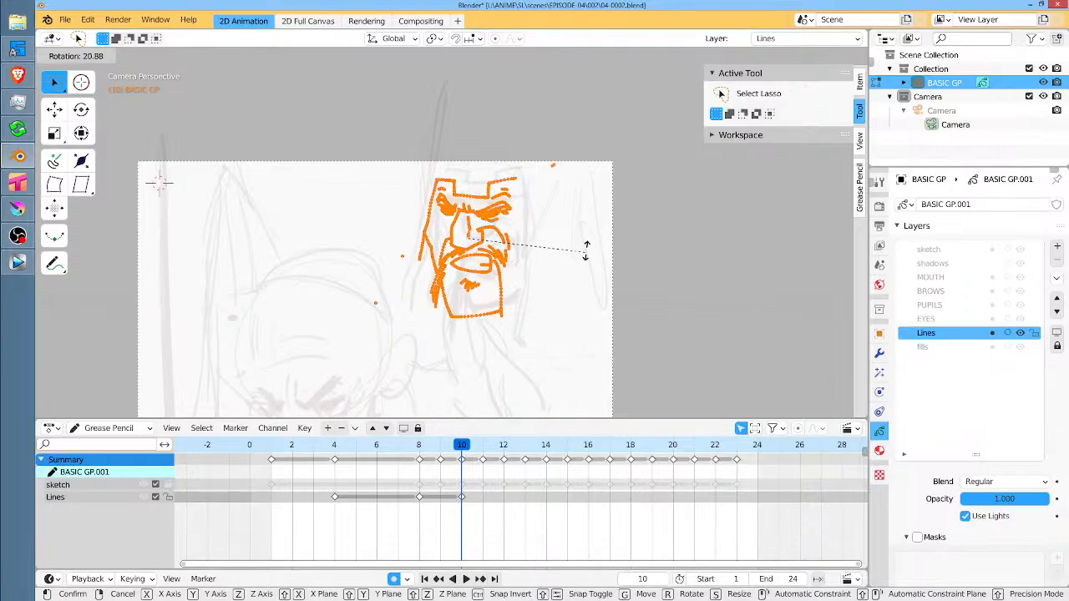
pyautogui.click(592, 246)
pyautogui.press('g')
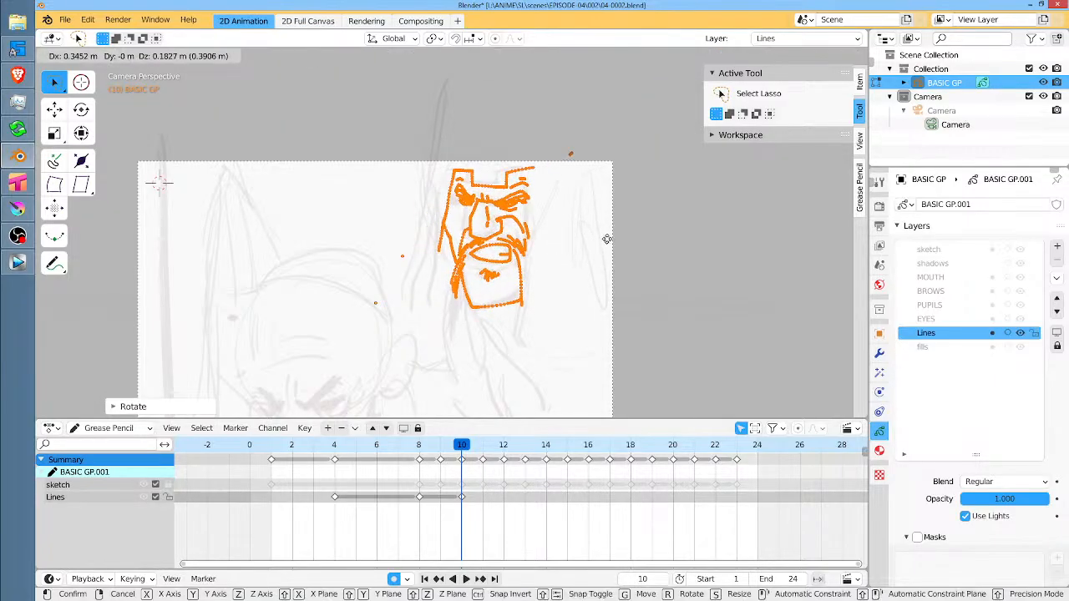
pyautogui.click(603, 241)
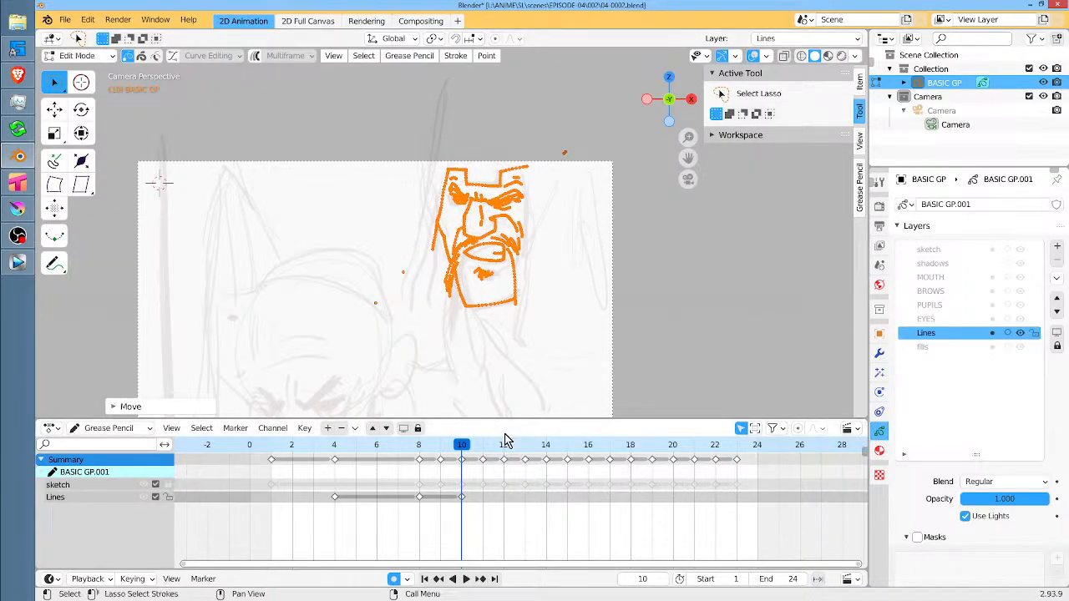
# Rotate the inked face about 10 degrees counterclockwise on frame 11 and move it over to match the sketched head.
pyautogui.press('space')
pyautogui.press('space')
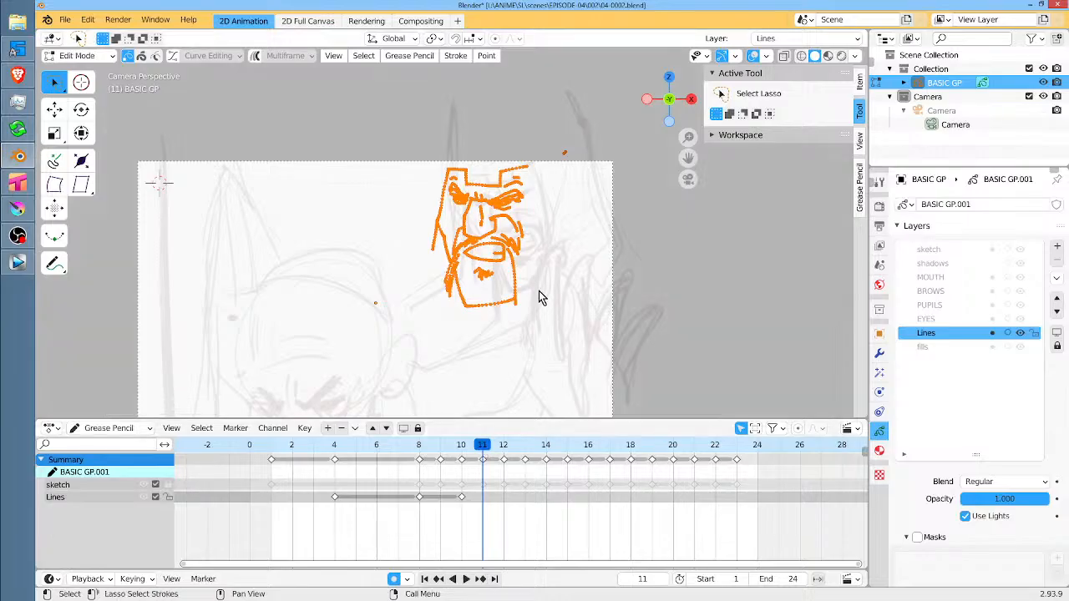
pyautogui.press('r')
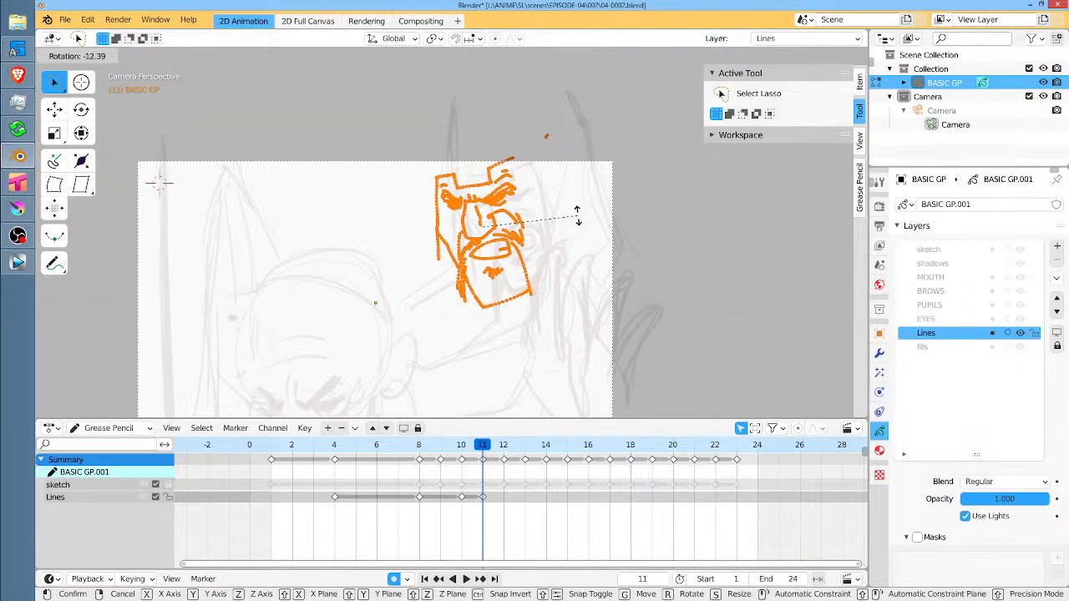
pyautogui.click(576, 219)
pyautogui.press('g')
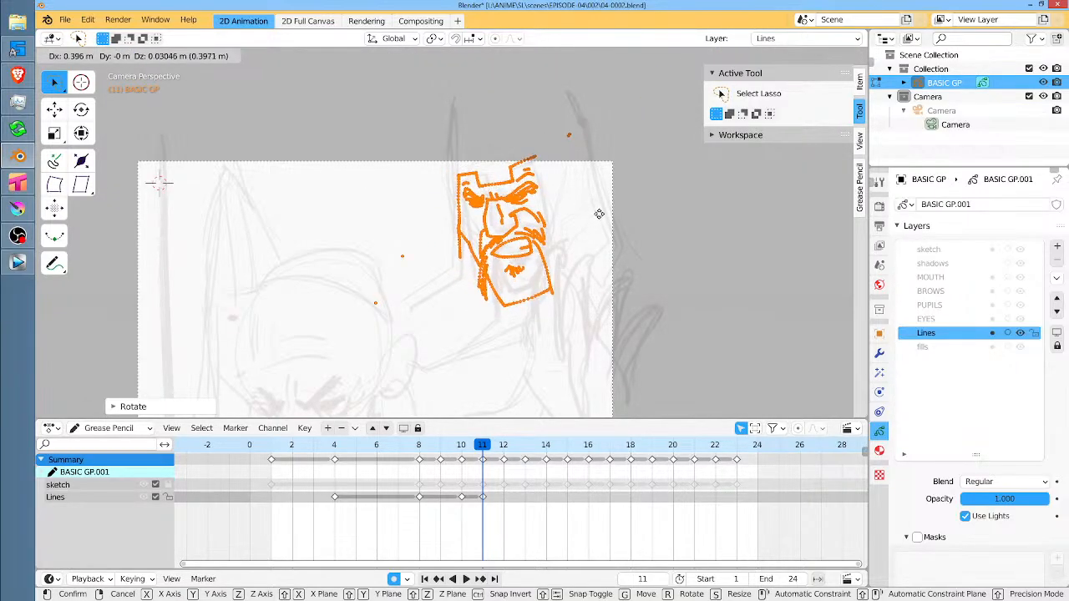
pyautogui.click(602, 221)
pyautogui.press('r')
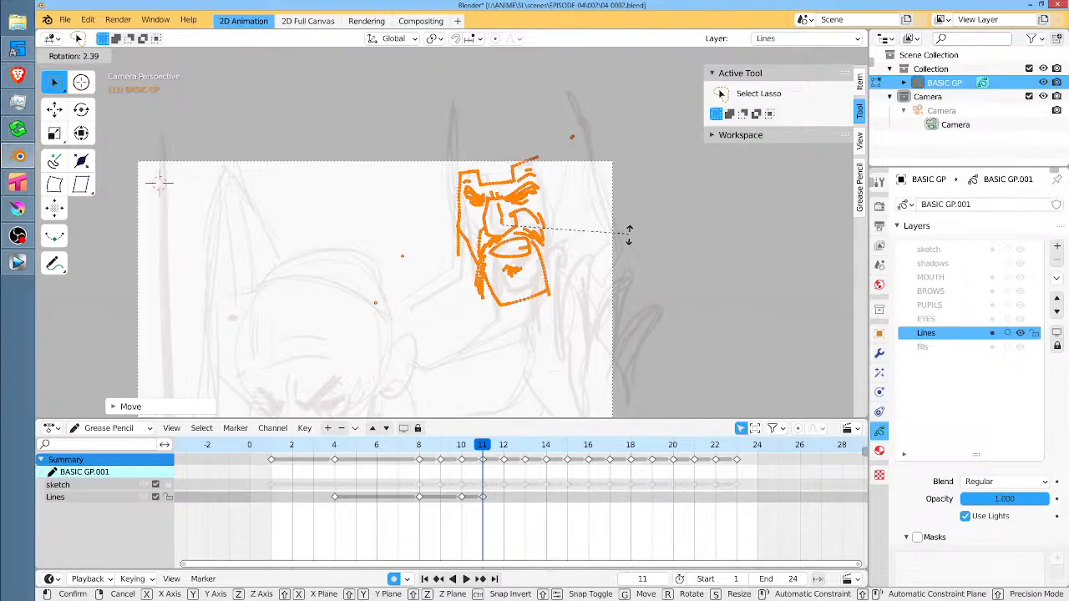
pyautogui.click(595, 302)
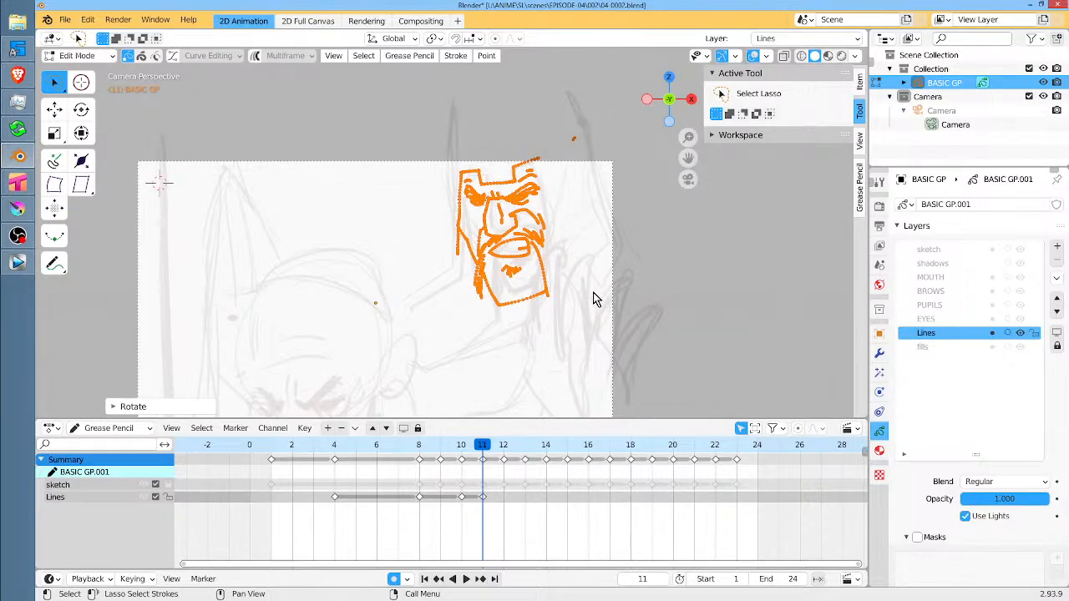
pyautogui.press('g')
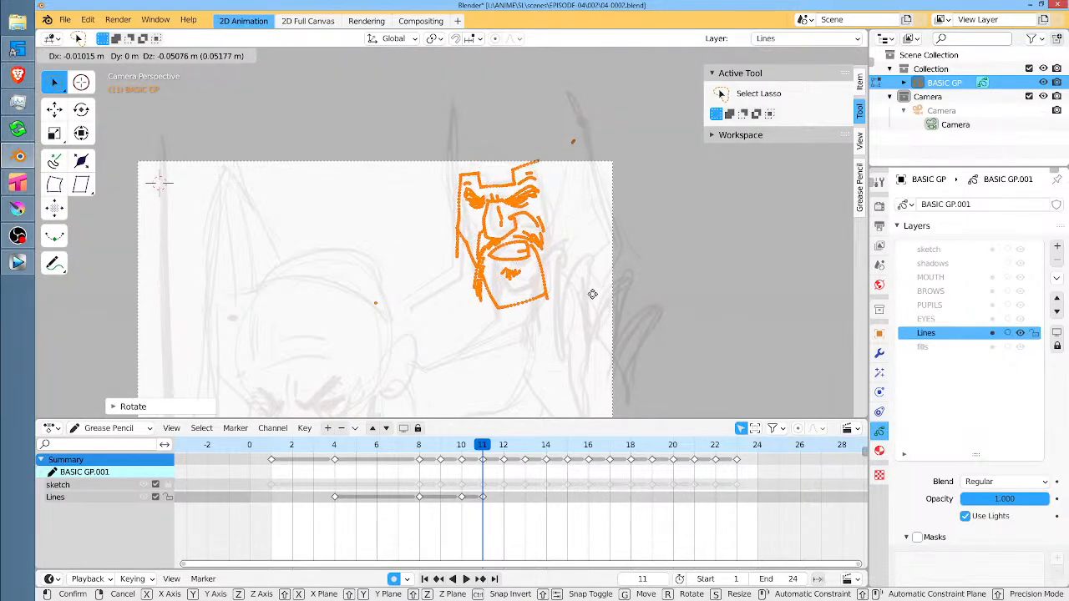
pyautogui.click(595, 303)
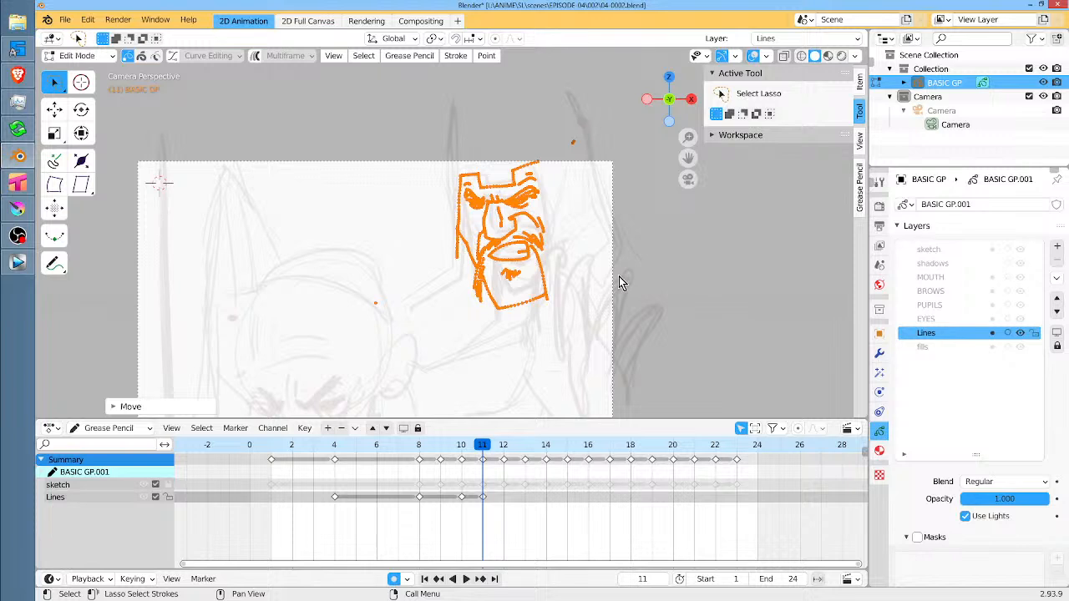
pyautogui.press('Left')
pyautogui.press('Right')
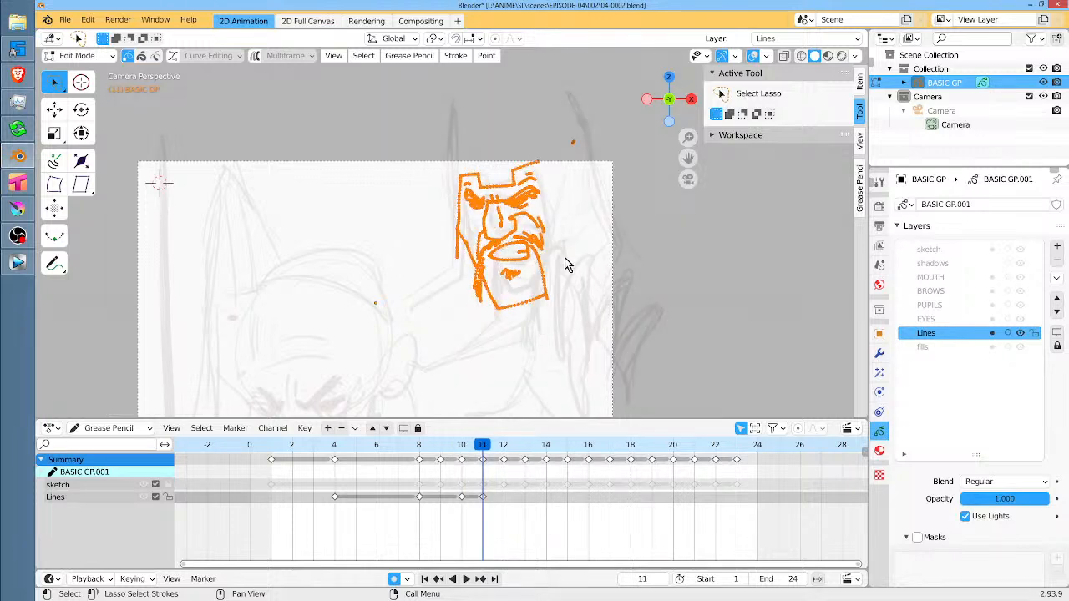
# Step through the frames from 11 to about 20, checking how the held face fits the sketch, and return to frame 19.
pyautogui.press('Right')
pyautogui.press('Right')
pyautogui.press('Right')
pyautogui.press('Right')
pyautogui.press('Right')
pyautogui.press('Right')
pyautogui.press('Right')
pyautogui.press('Right')
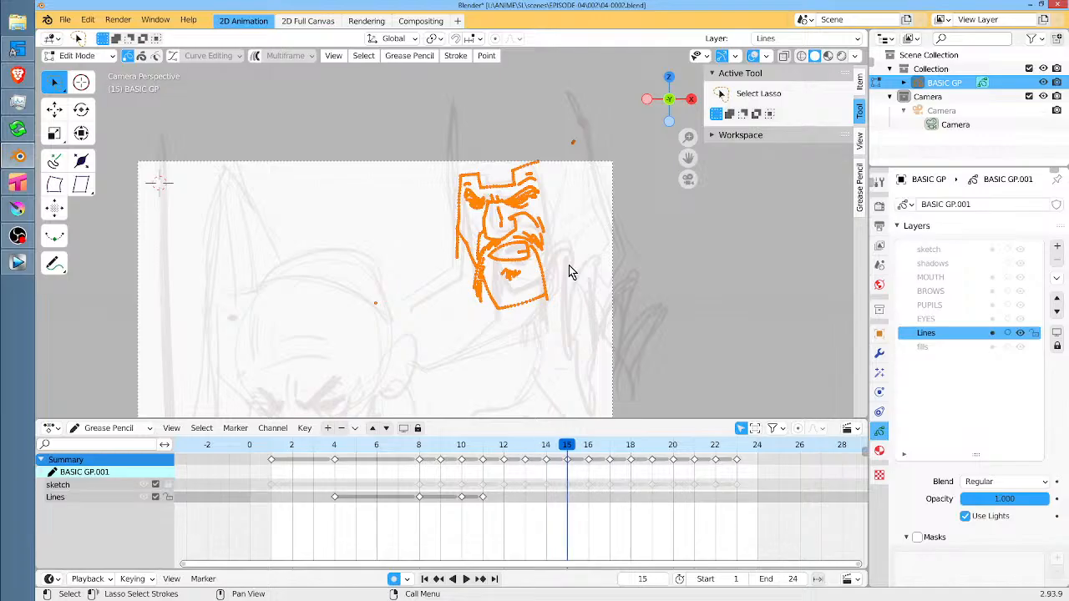
pyautogui.press('Right')
pyautogui.press('Right')
pyautogui.press('Right')
pyautogui.press('Left')
pyautogui.press('Left')
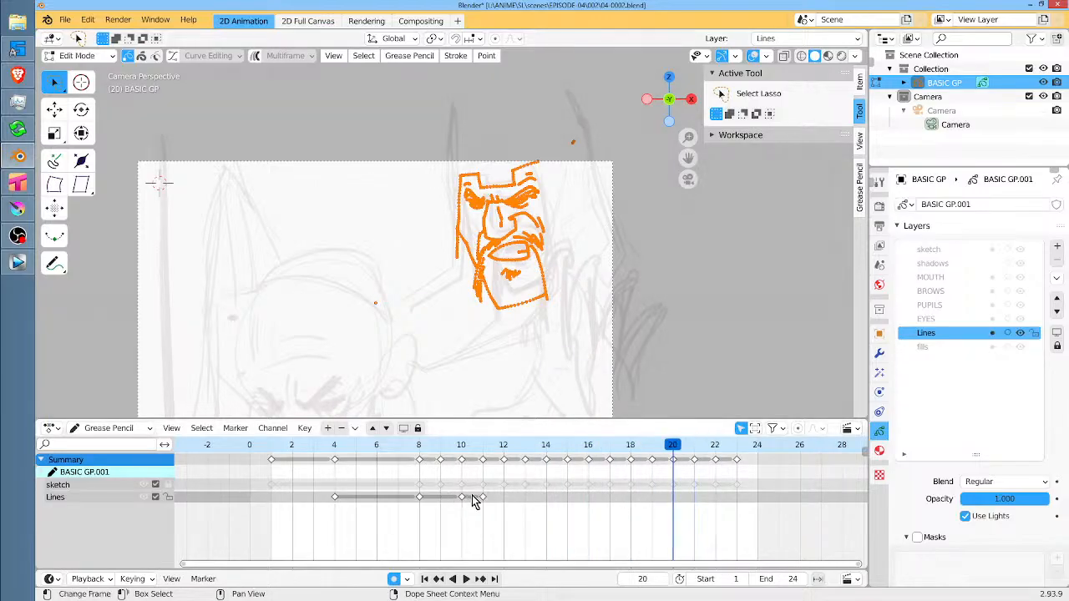
pyautogui.press('Left')
pyautogui.click(461, 498)
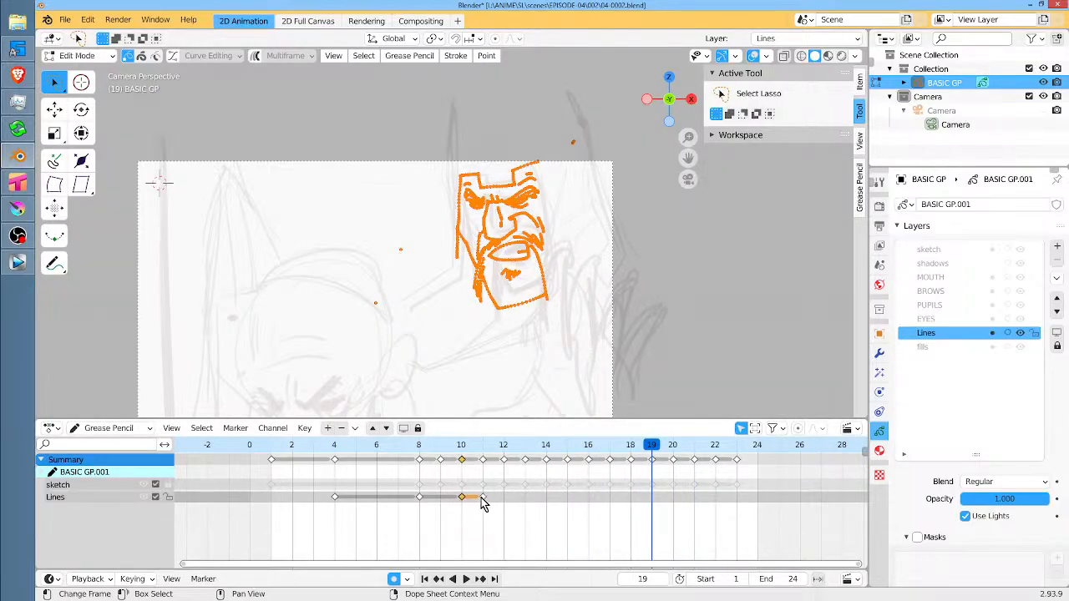
pyautogui.click(482, 498)
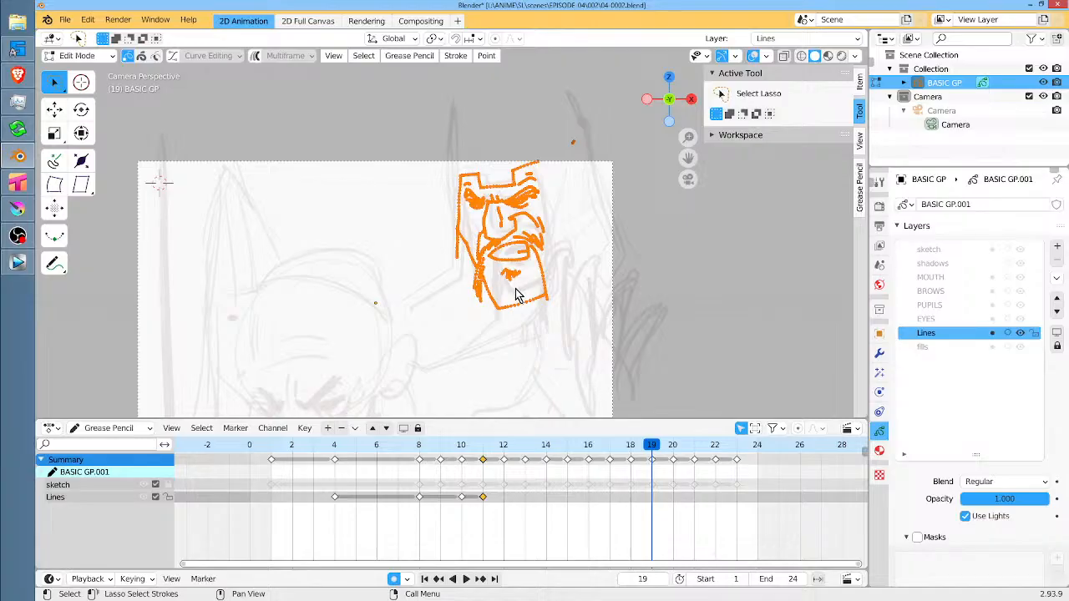
# Reshape the beard and jaw lines on frame 19 in Sculpt Mode with the Grab brush.
pyautogui.press('Tab')
pyautogui.hotkey('ctrl', 'Tab')
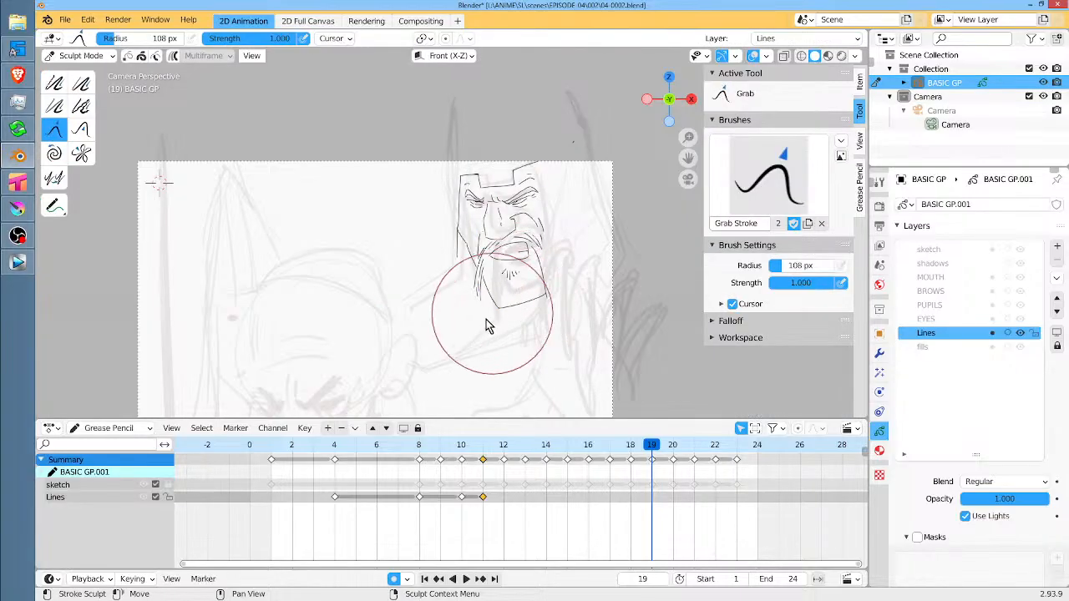
pyautogui.moveTo(484, 286); pyautogui.dragTo(491, 288)
pyautogui.moveTo(499, 321); pyautogui.dragTo(504, 316)
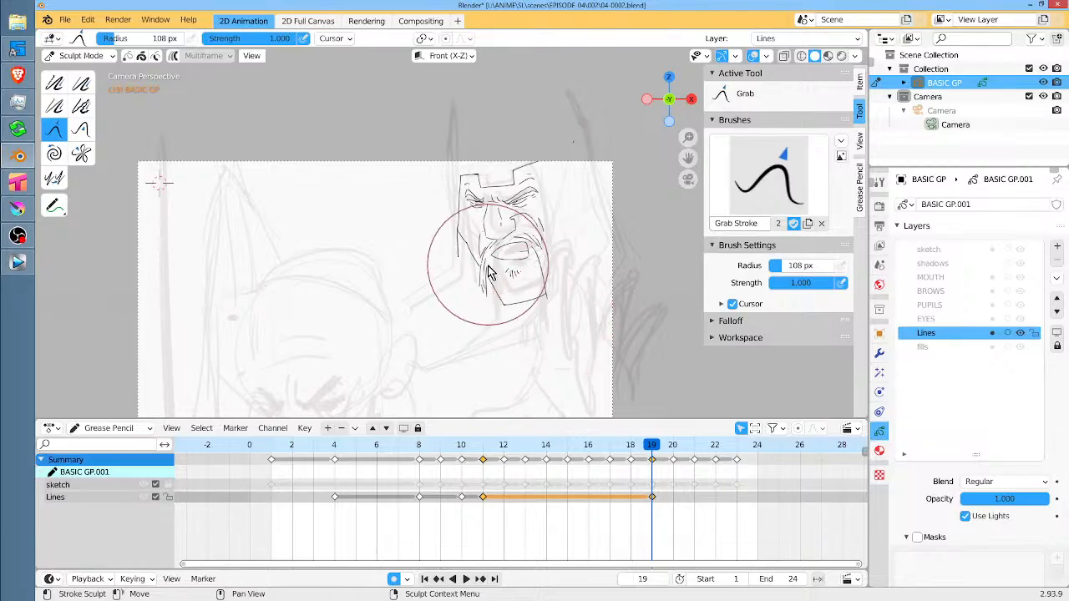
pyautogui.moveTo(488, 265); pyautogui.dragTo(488, 271)
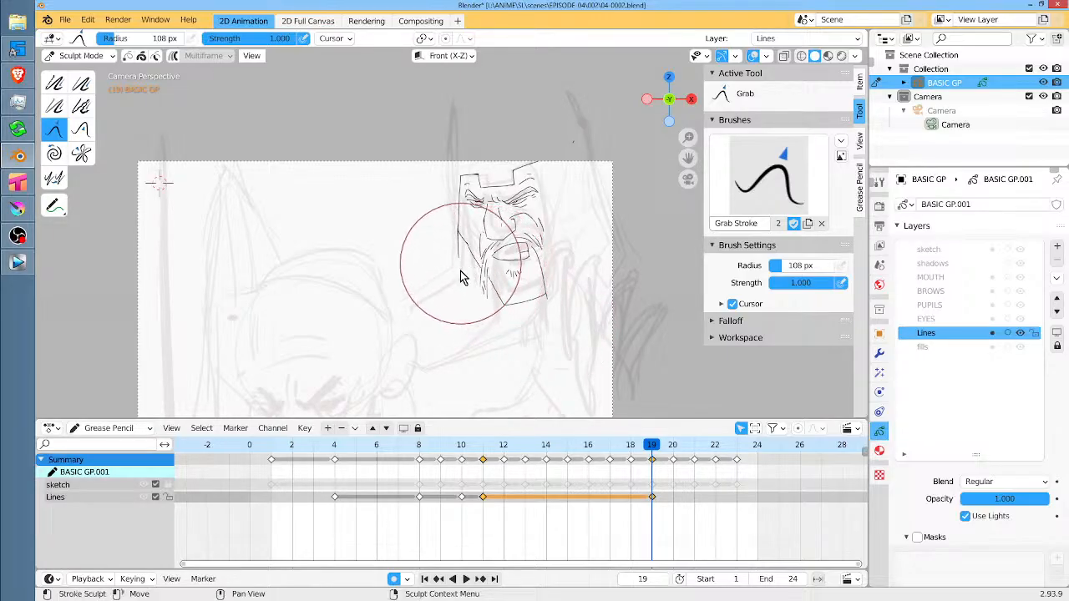
# Nudge the beard and chin lines on frame 11 with the Grab brush.
pyautogui.moveTo(457, 451); pyautogui.dragTo(489, 449)
pyautogui.moveTo(498, 344); pyautogui.dragTo(487, 314)
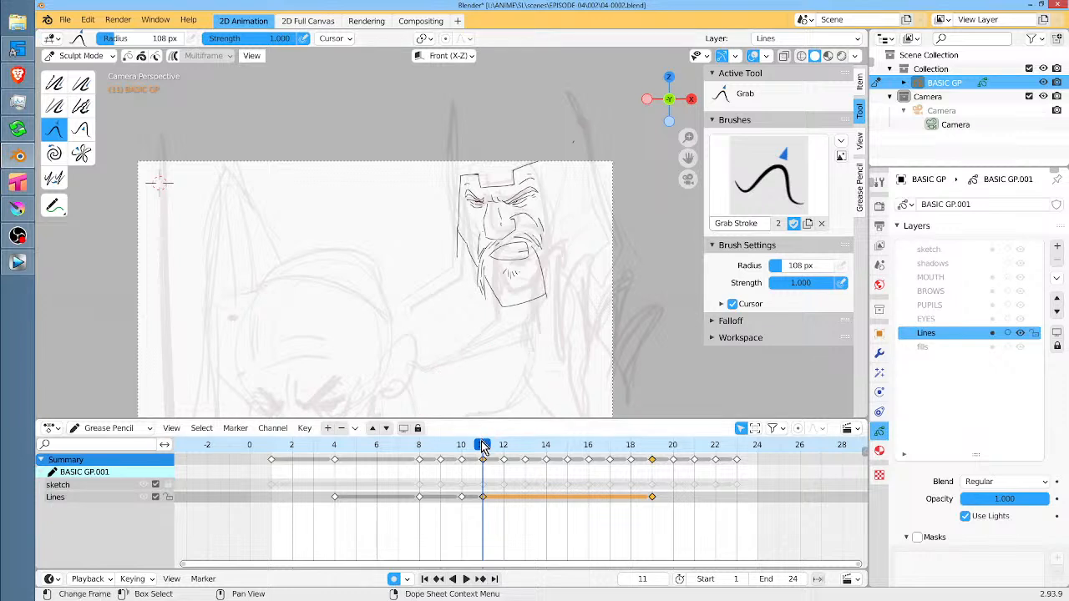
pyautogui.moveTo(483, 444)
pyautogui.mouseDown()
pyautogui.moveTo(461, 445)
pyautogui.moveTo(483, 444)
pyautogui.mouseUp()
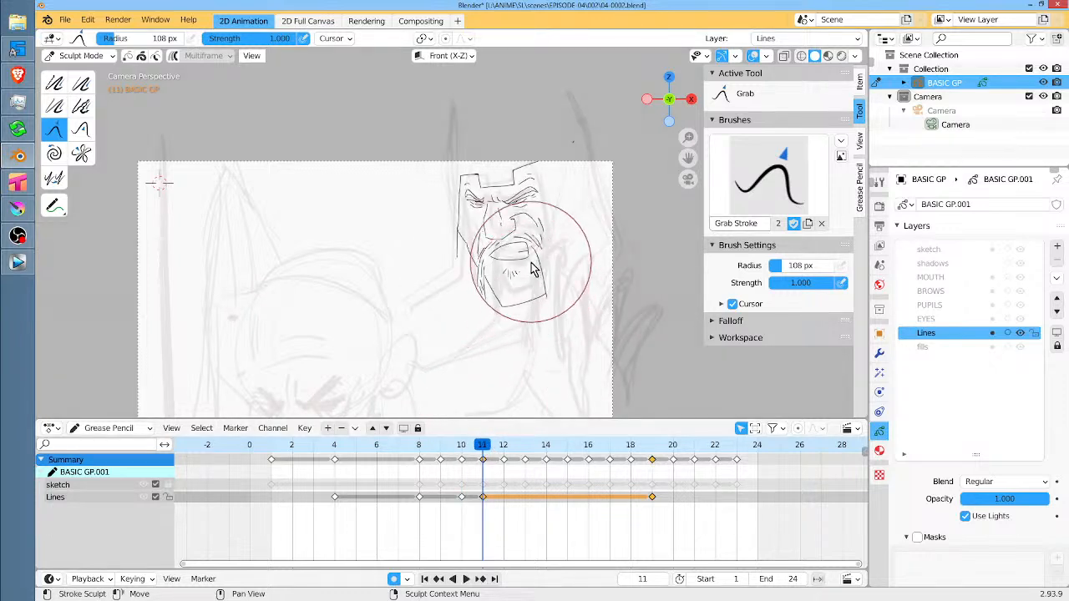
# Go to frame 12 and select only the mouth outline strokes in Edit Mode.
pyautogui.click(503, 444)
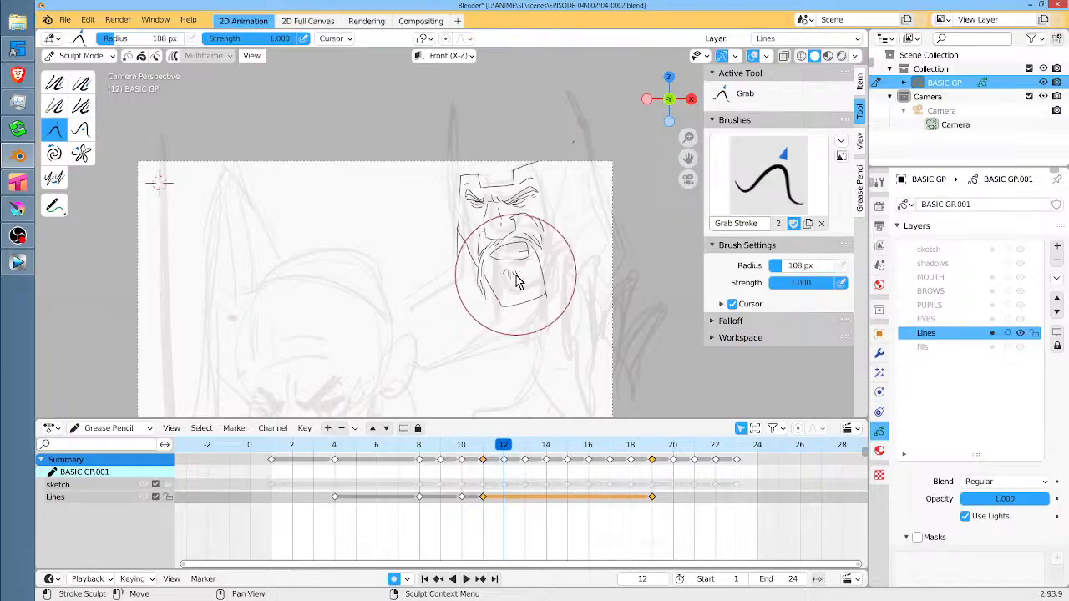
pyautogui.press('Tab')
pyautogui.hotkey('alt', 'a')
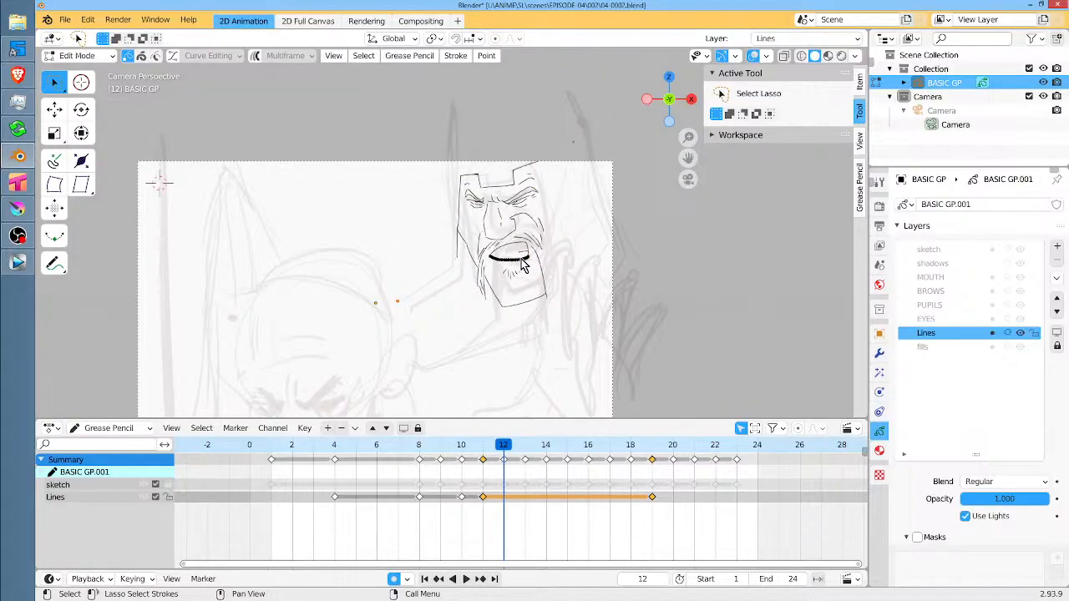
pyautogui.scroll(6, 524, 264)
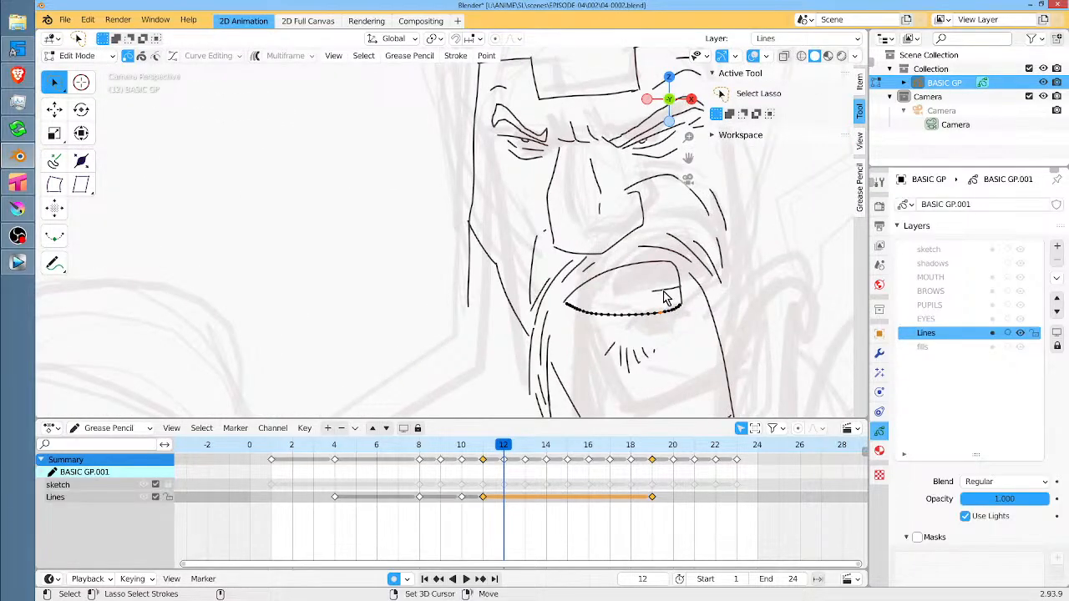
pyautogui.keyDown('shift'); pyautogui.click(638, 260); pyautogui.keyUp('shift')
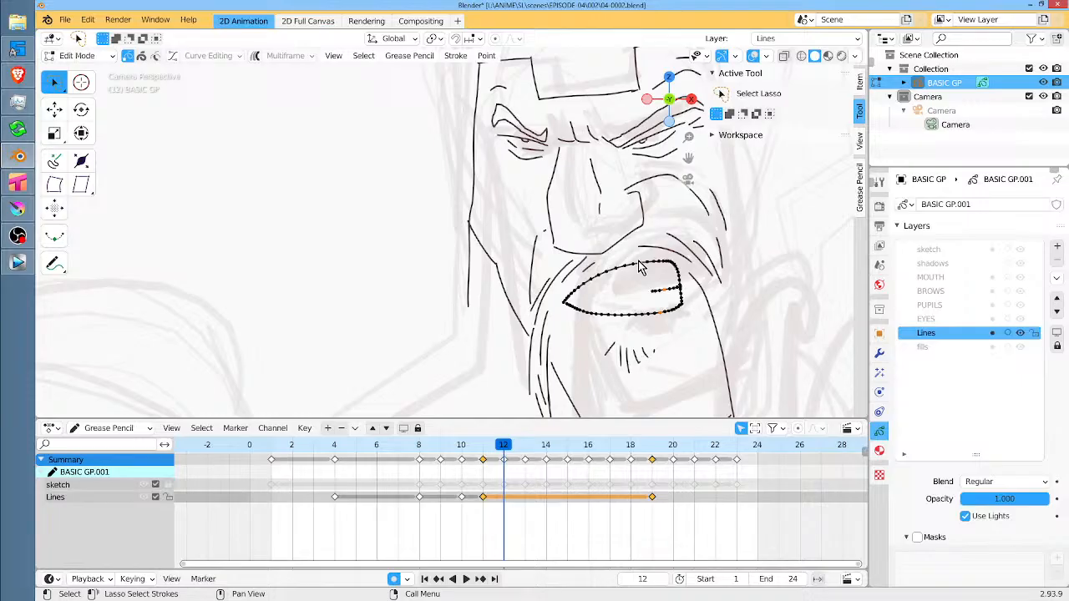
# Try to delete the selected mouth strokes on frame 12.
pyautogui.press('x')
pyautogui.click(637, 277)
pyautogui.scroll(-3, 658, 289)
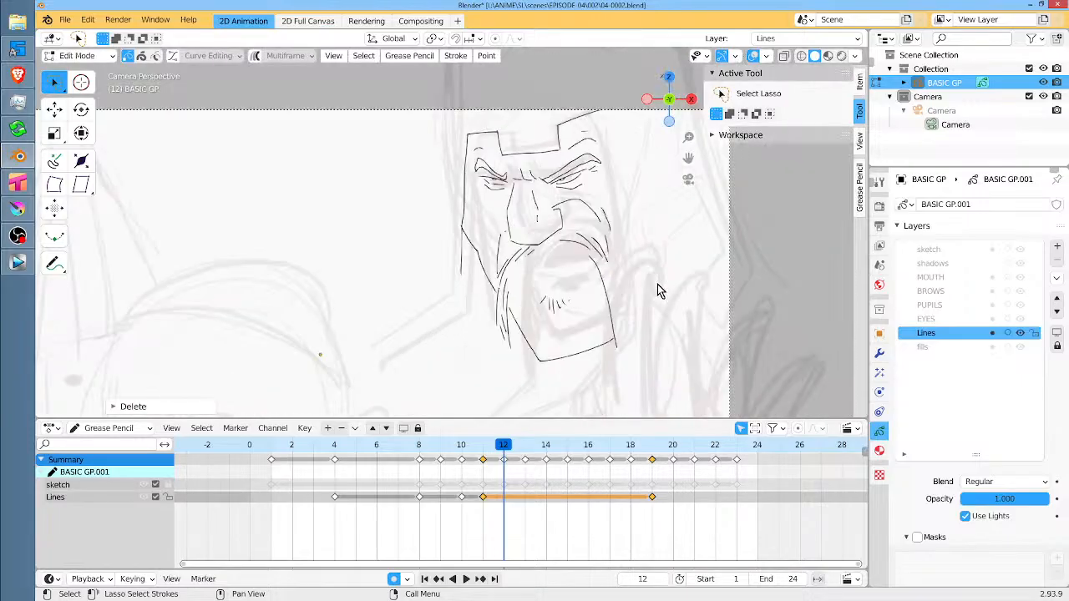
pyautogui.scroll(-1, 657, 289)
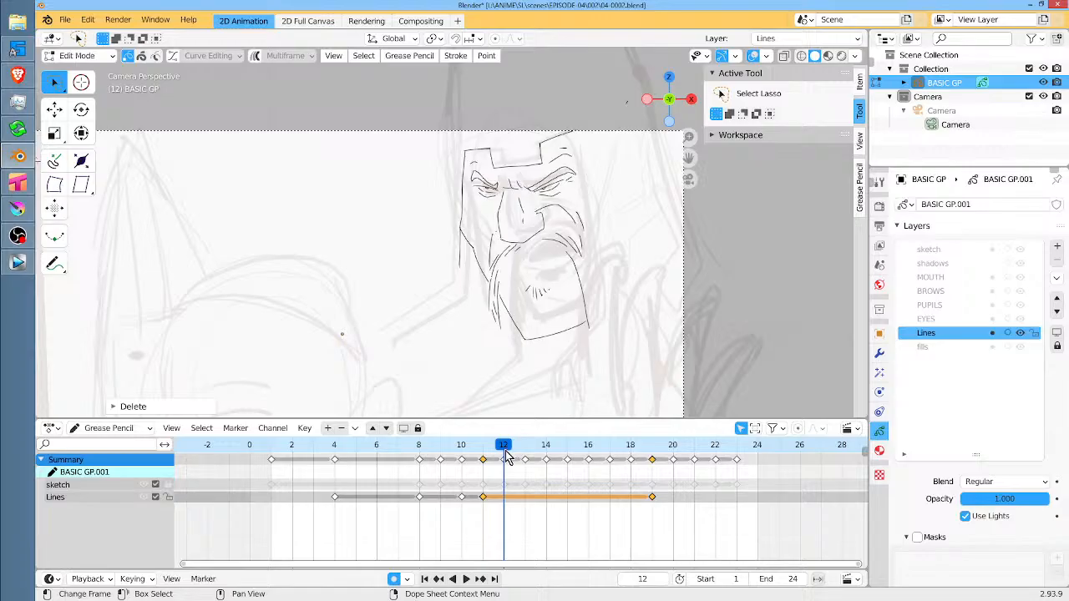
pyautogui.hotkey('ctrl', 'z')
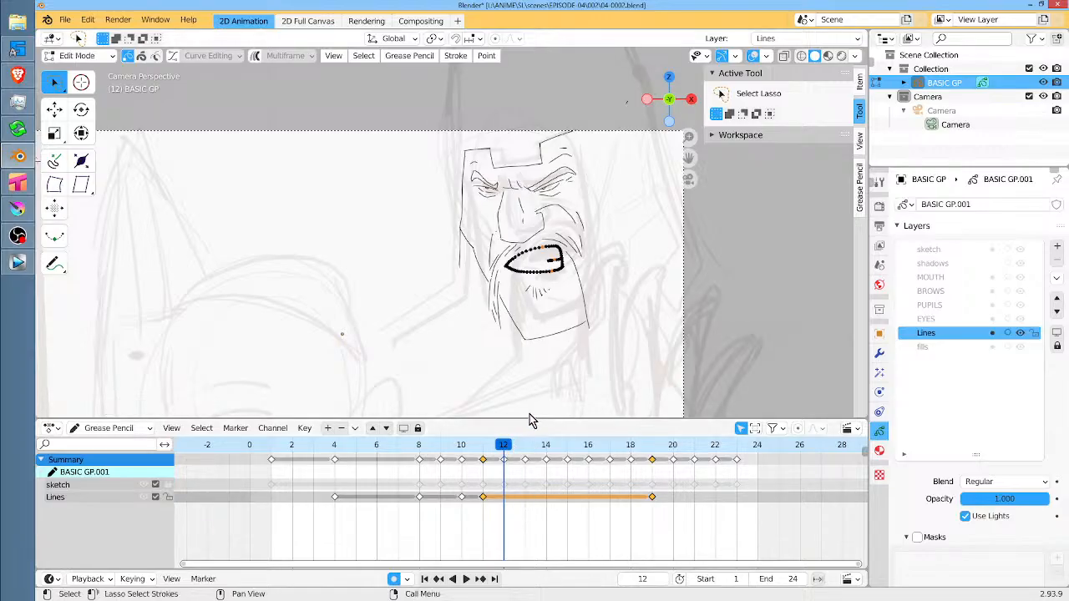
# Duplicate the Lines layer's keyframe from frame 11 to frame 12 and go to frame 12.
pyautogui.click(491, 506)
pyautogui.moveTo(506, 452); pyautogui.dragTo(485, 455)
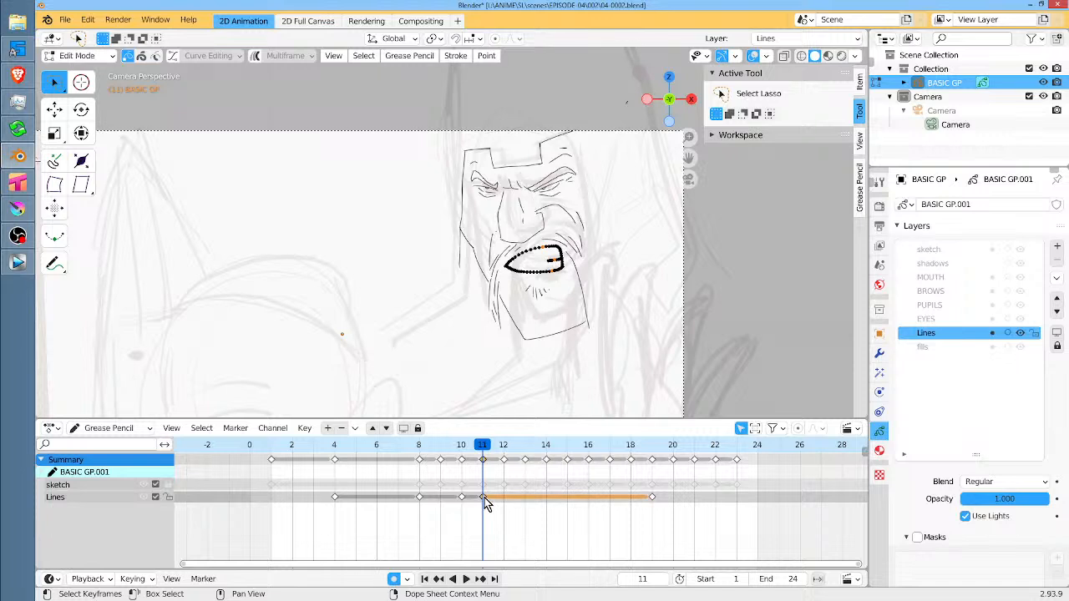
pyautogui.hotkey('shift', 'd')
pyautogui.click(510, 509)
pyautogui.moveTo(493, 451); pyautogui.dragTo(501, 452)
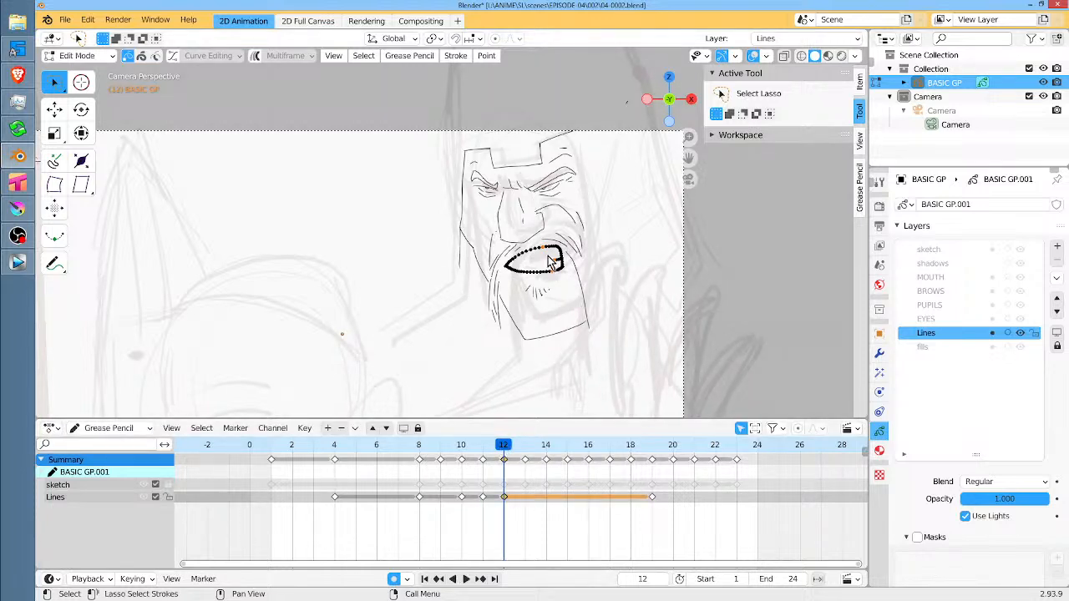
# Delete the selected mouth strokes from the face on frame 12.
pyautogui.press('x')
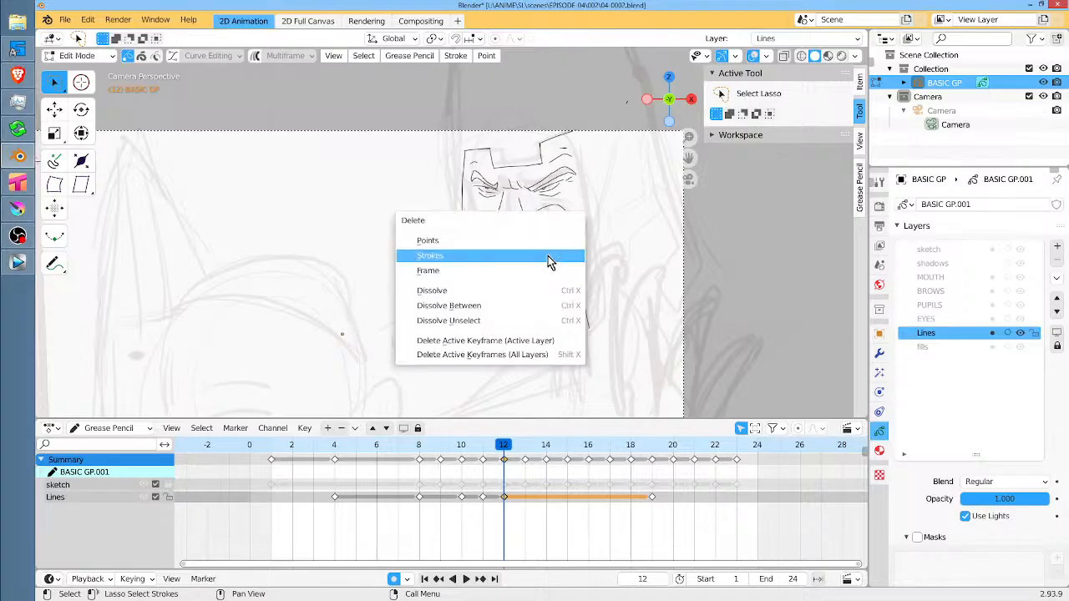
pyautogui.click(549, 261)
pyautogui.moveTo(498, 452)
pyautogui.mouseDown()
pyautogui.moveTo(484, 453)
pyautogui.moveTo(513, 458)
pyautogui.moveTo(469, 459)
pyautogui.moveTo(496, 458)
pyautogui.mouseUp()
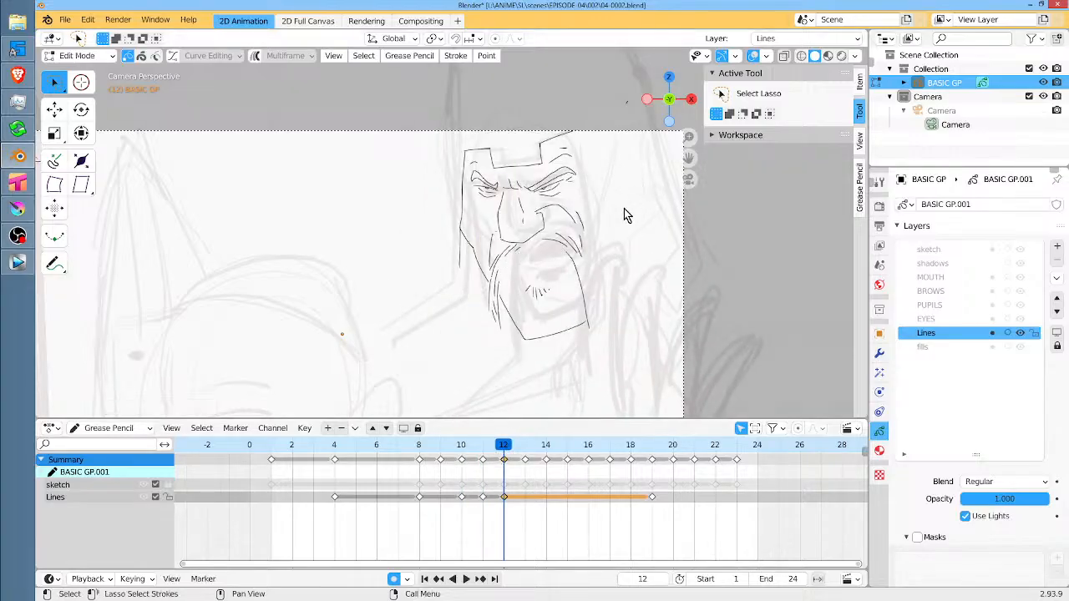
# Select all face strokes on frame 12 in Edit Mode, scale them down slightly and shift them up and to the right.
pyautogui.scroll(-2, 605, 224)
pyautogui.hotkey('ctrl', 'Tab')
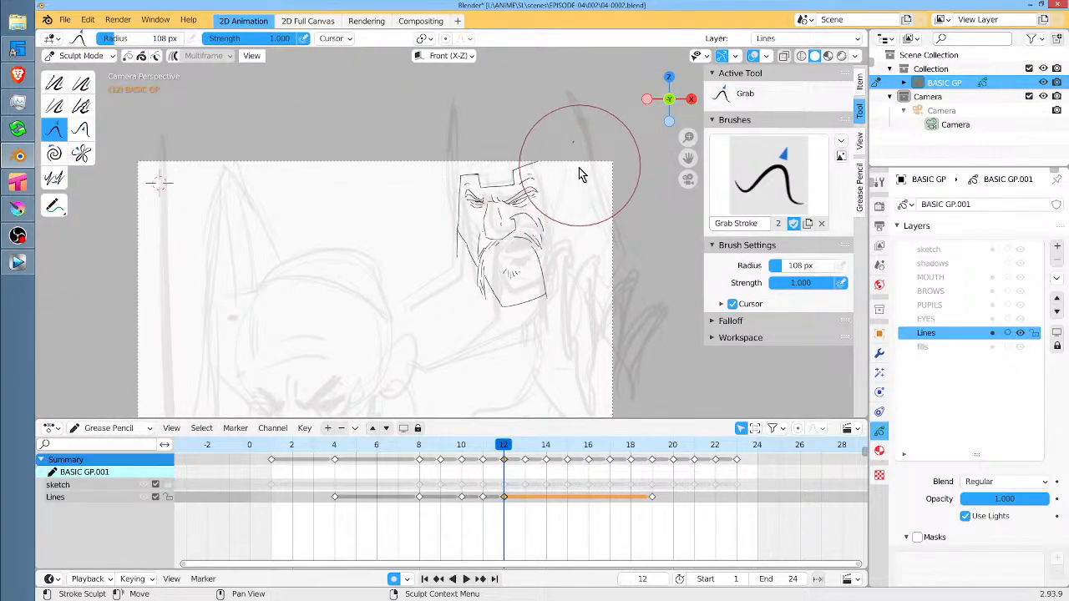
pyautogui.hotkey('ctrl', 'Tab')
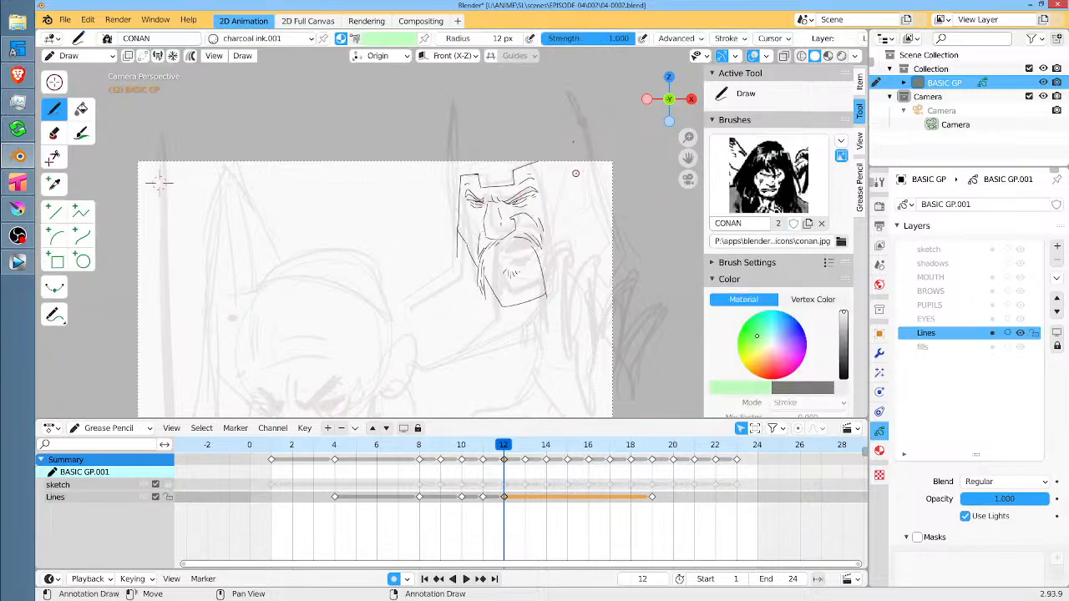
pyautogui.press('Tab')
pyautogui.moveTo(530, 127)
pyautogui.mouseDown()
pyautogui.moveTo(557, 392)
pyautogui.moveTo(620, 167)
pyautogui.mouseUp()
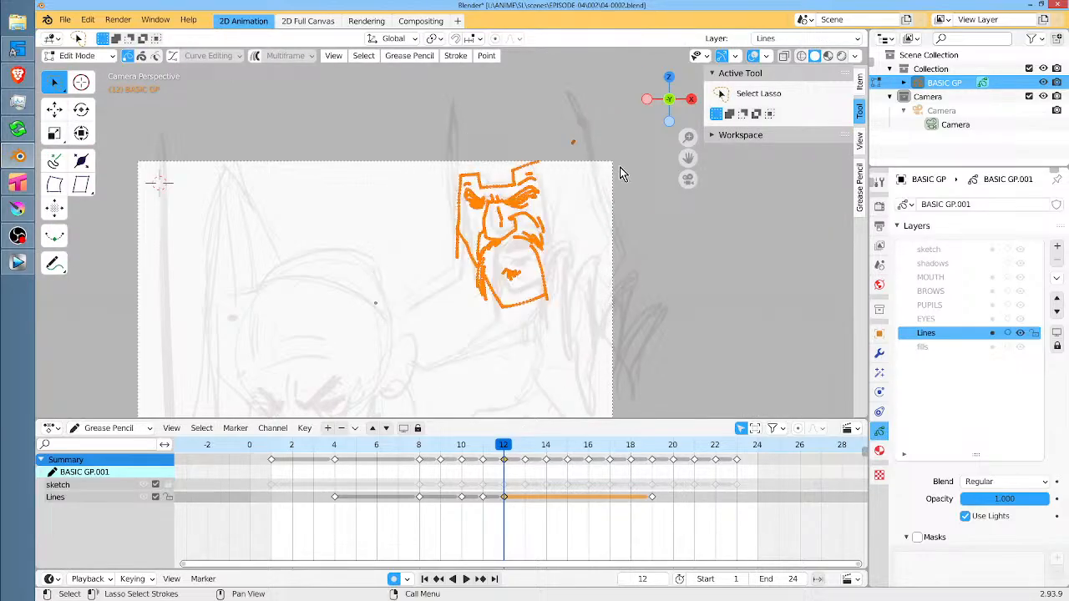
pyautogui.press('s')
pyautogui.click(628, 235)
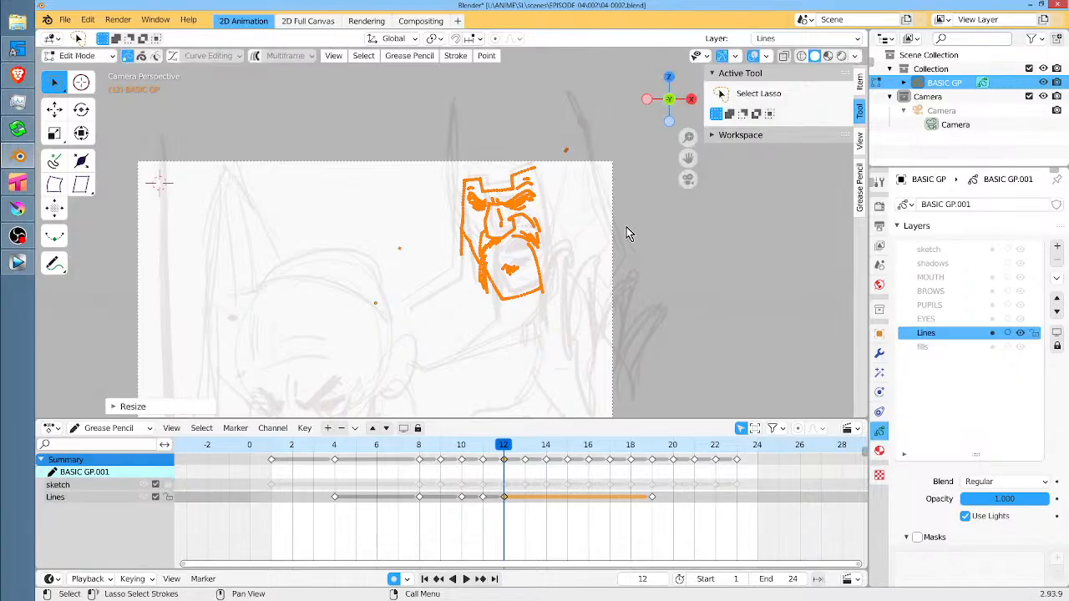
pyautogui.press('g')
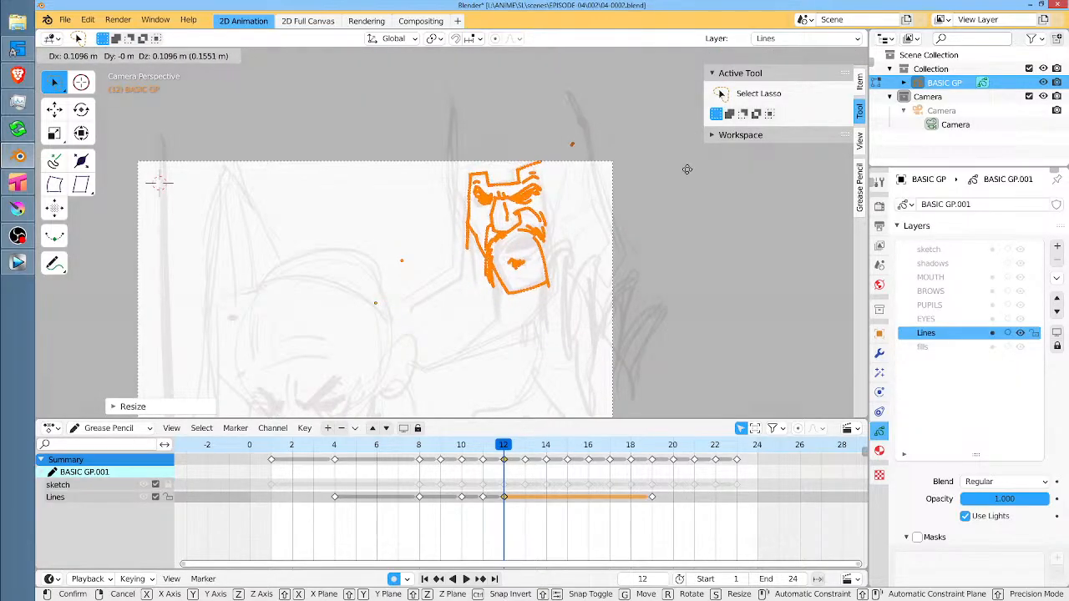
pyautogui.click(688, 175)
# Go to frame 11, select all face strokes, shrink them slightly and move them up and to the right.
pyautogui.click(483, 445)
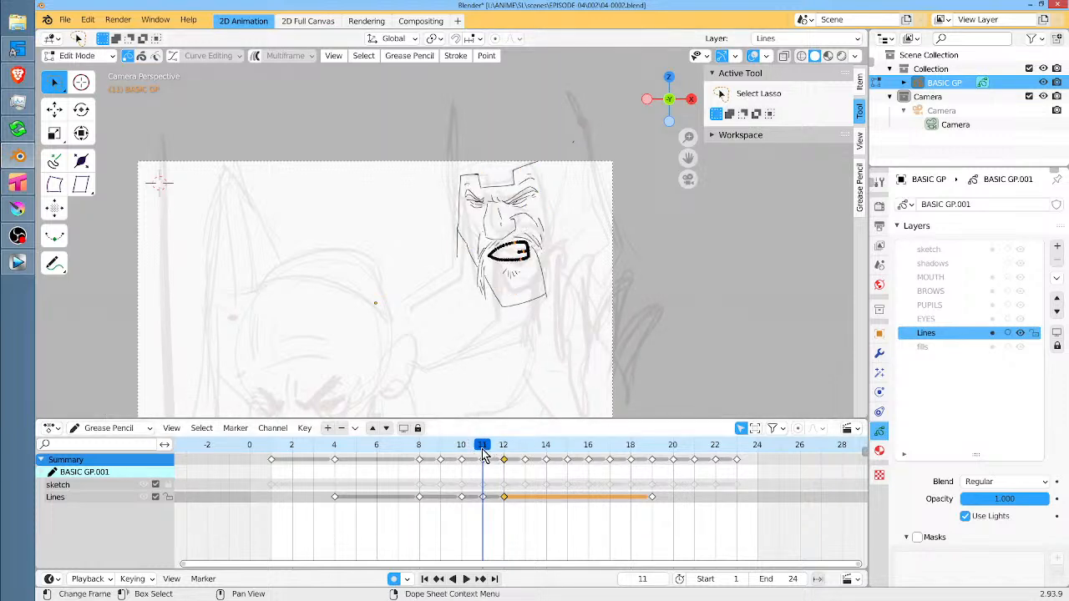
pyautogui.moveTo(477, 451)
pyautogui.mouseDown()
pyautogui.moveTo(462, 448)
pyautogui.moveTo(483, 449)
pyautogui.mouseUp()
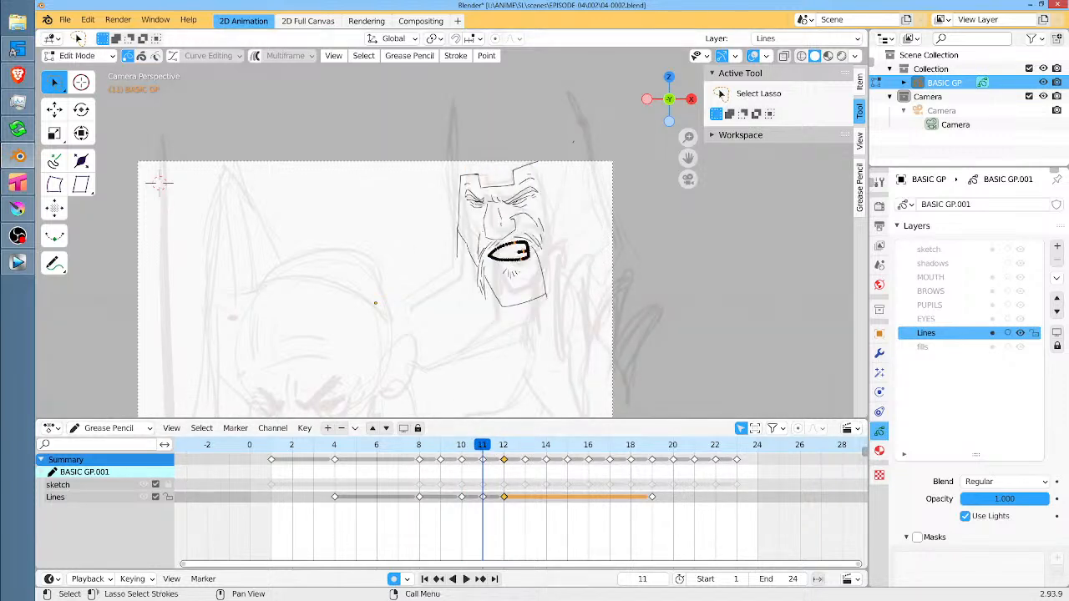
pyautogui.press('s')
pyautogui.click(561, 127)
pyautogui.moveTo(564, 154)
pyautogui.mouseDown()
pyautogui.moveTo(430, 167)
pyautogui.moveTo(633, 217)
pyautogui.mouseUp()
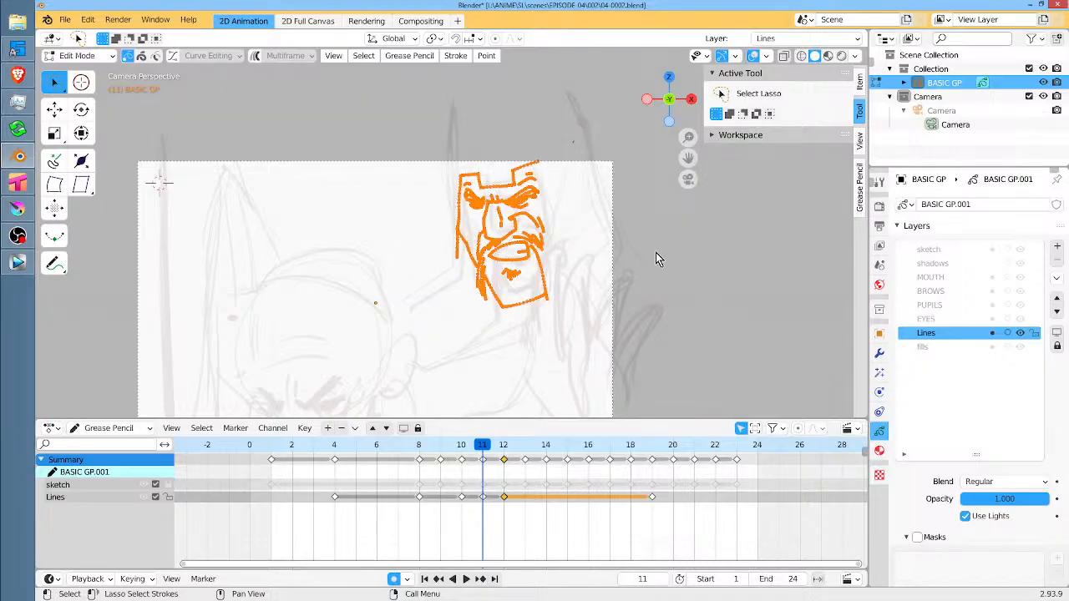
pyautogui.press('s')
pyautogui.click(647, 248)
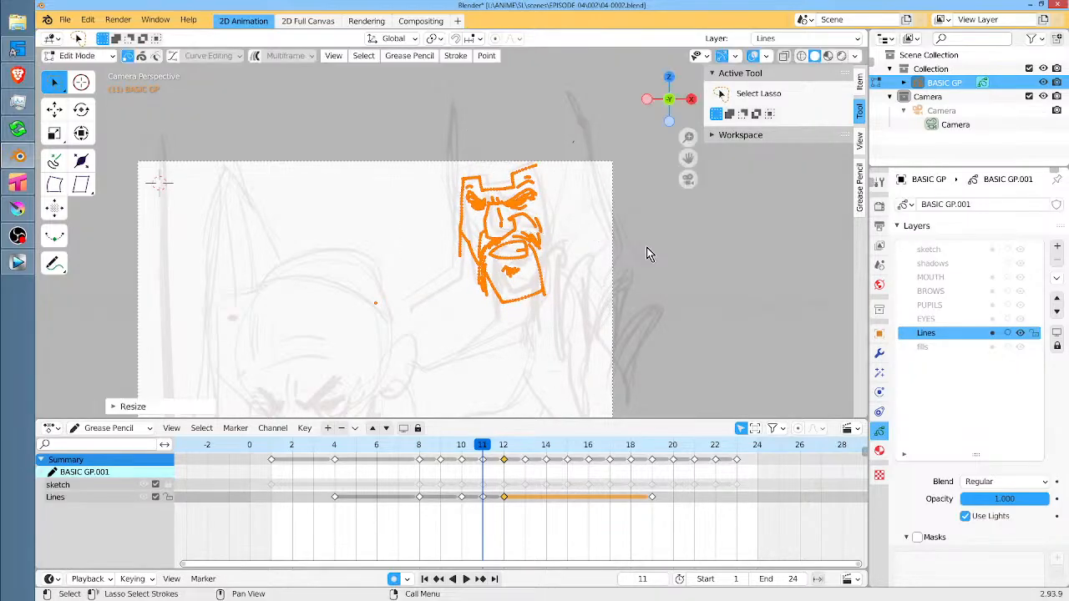
pyautogui.press('g')
pyautogui.click(649, 247)
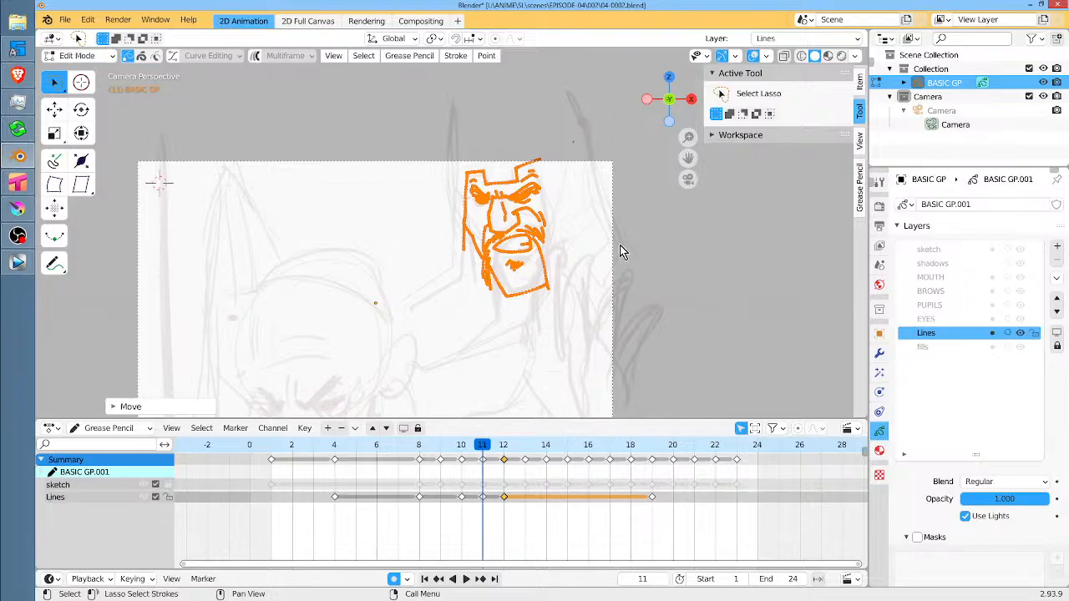
# Play back the animation and scrub from frame 8 to frame 11 to check the face's motion.
pyautogui.press('Tab')
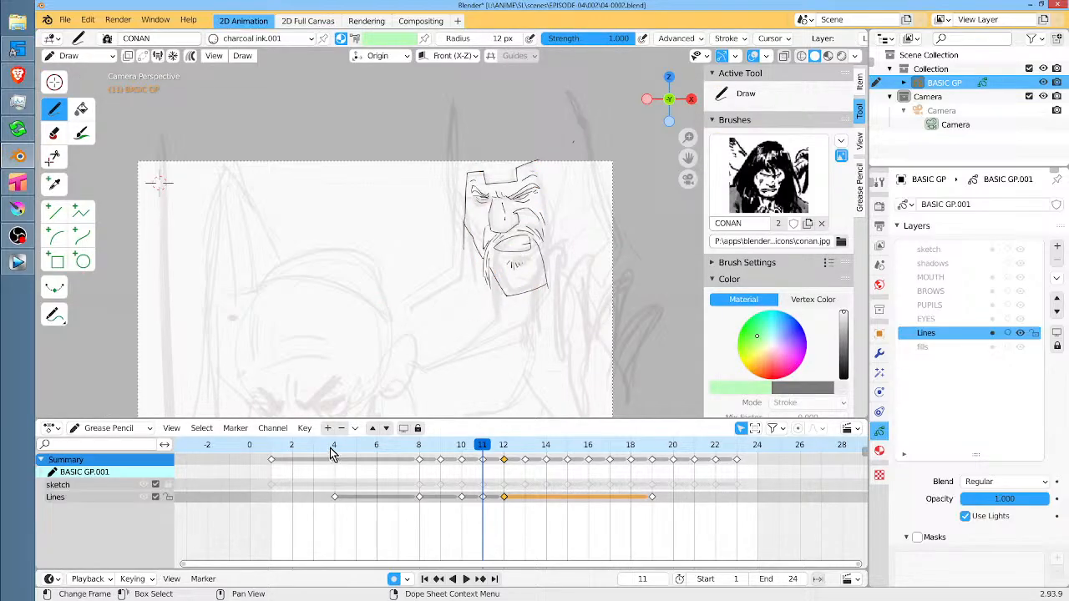
pyautogui.hotkey('shift', 'Left')
pyautogui.press('space')
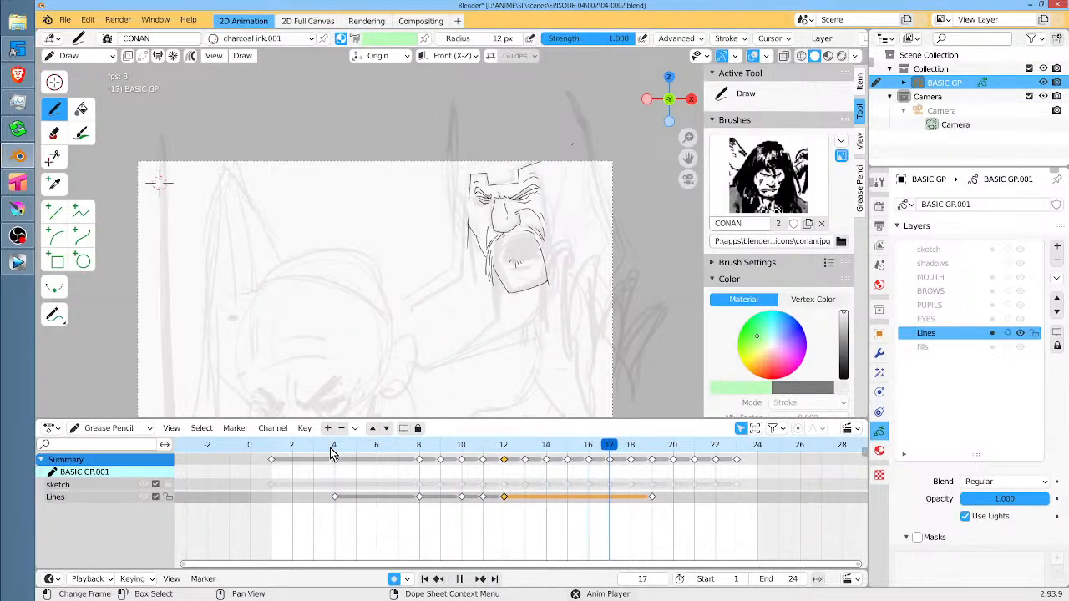
pyautogui.press('space')
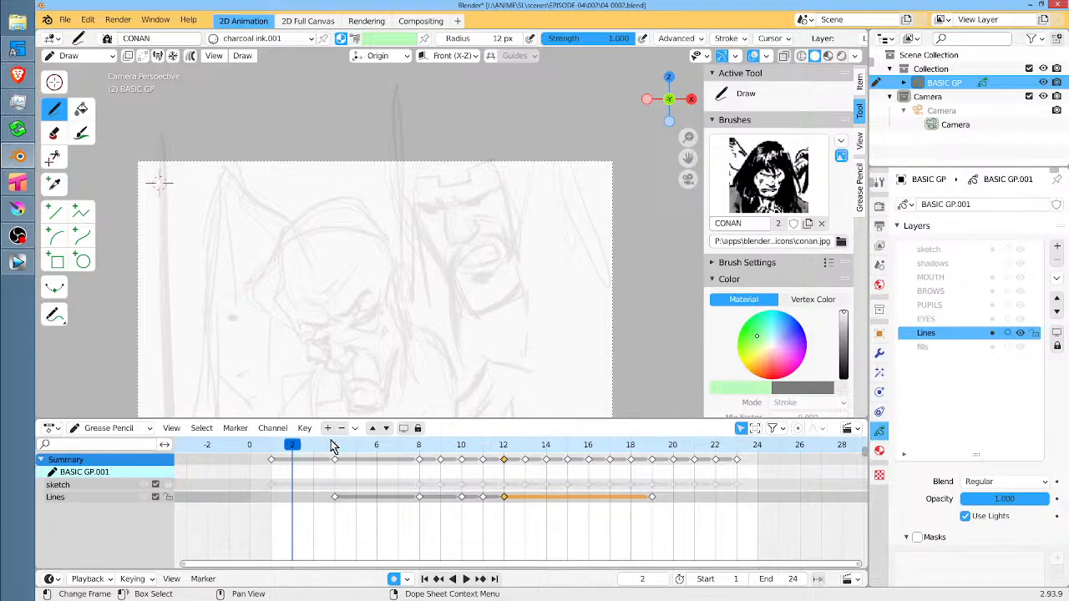
pyautogui.click(422, 447)
pyautogui.press('space')
pyautogui.moveTo(433, 449); pyautogui.dragTo(479, 453)
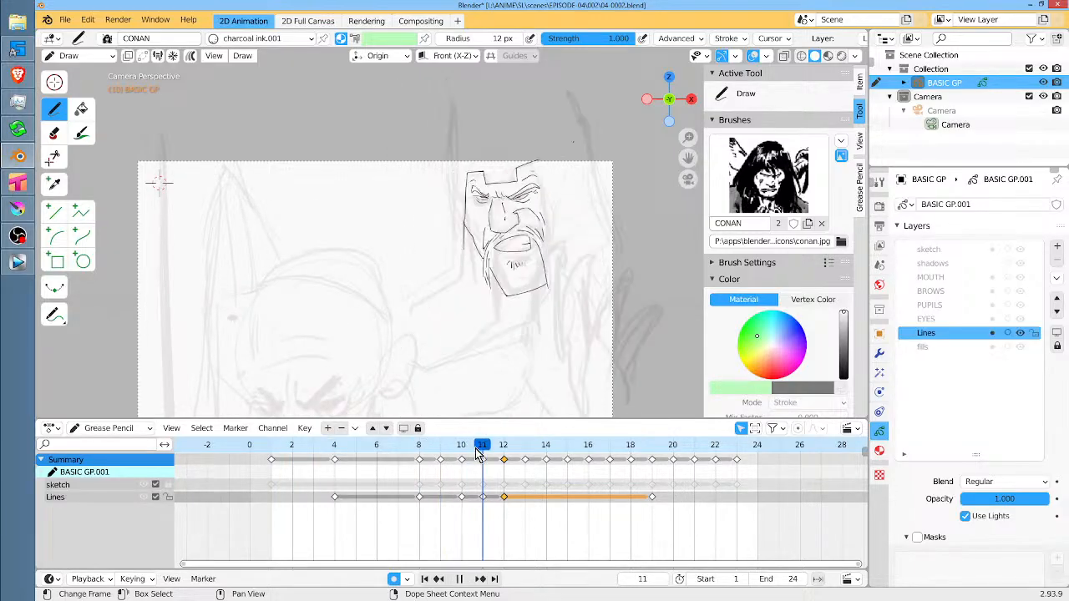
# On frame 11, select only the eye and brow strokes on the left side of the face and nudge them slightly right and down.
pyautogui.scroll(5, 497, 213)
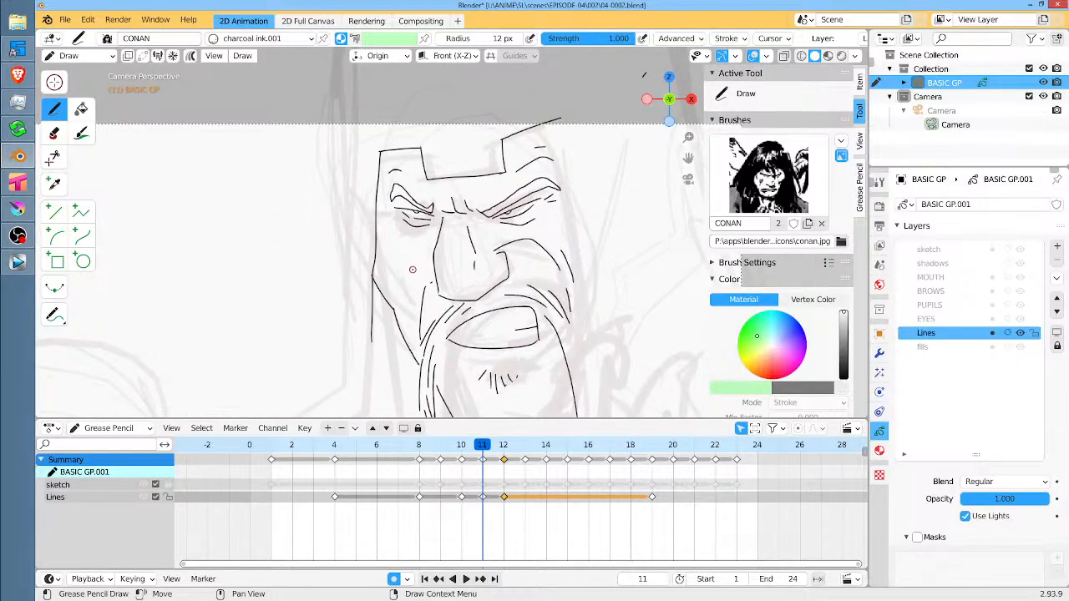
pyautogui.press('Tab')
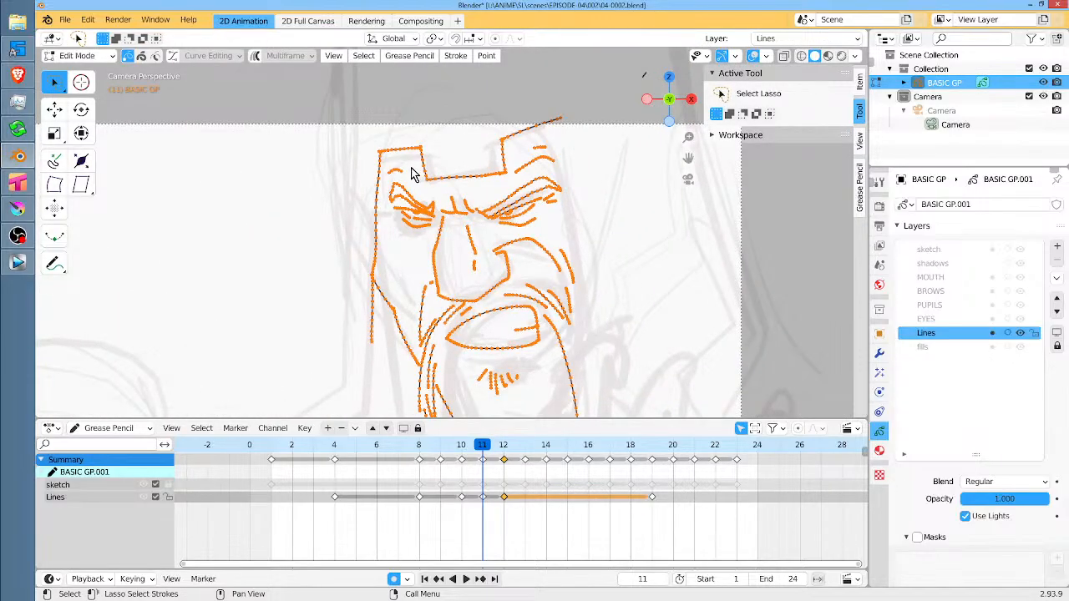
pyautogui.moveTo(418, 166); pyautogui.dragTo(402, 162)
pyautogui.moveTo(393, 219)
pyautogui.mouseDown()
pyautogui.moveTo(433, 235)
pyautogui.moveTo(438, 204)
pyautogui.mouseUp()
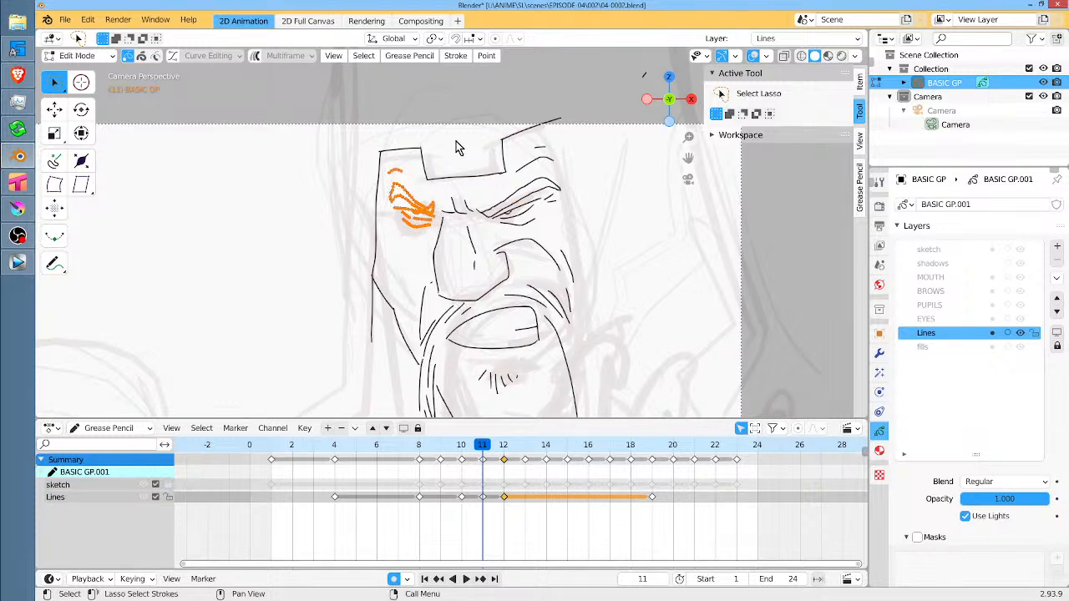
pyautogui.press('g')
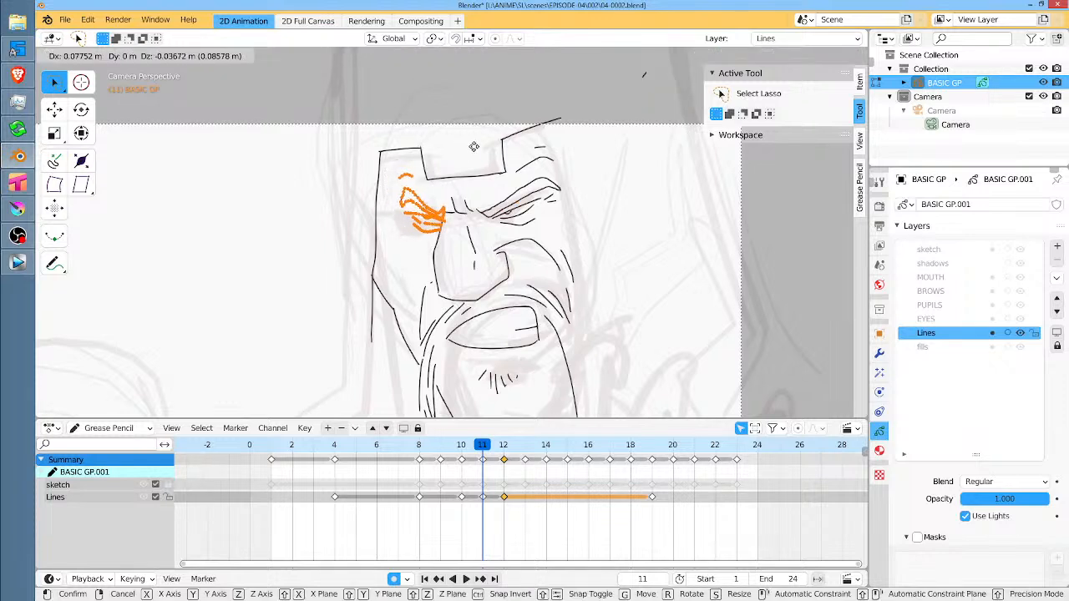
pyautogui.click(466, 147)
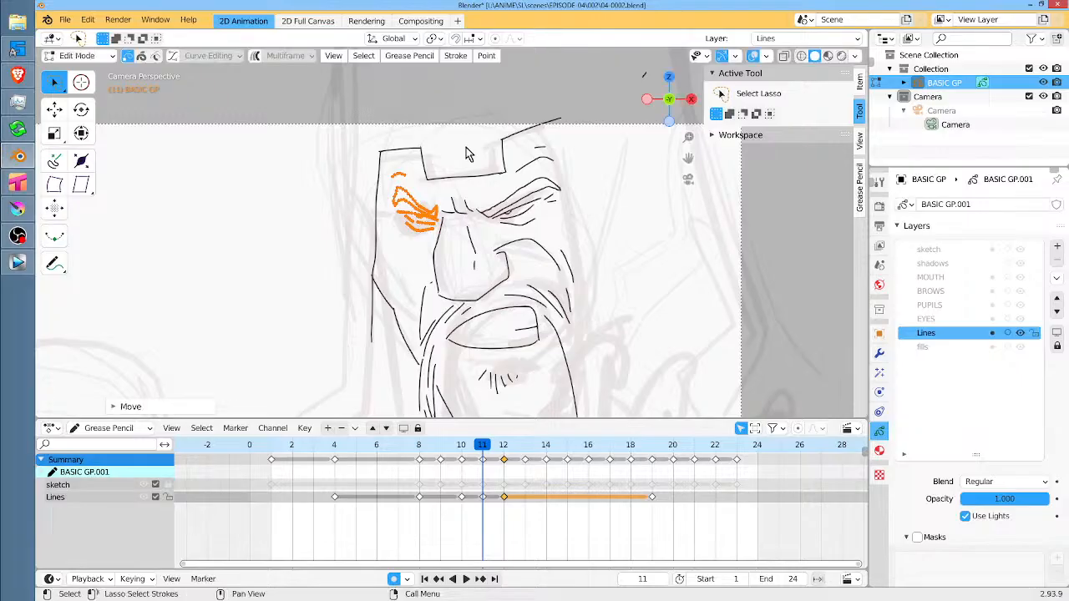
# Switch to the back view and reshape the selected eye strokes on frame 11 with the Grab brush, limiting sculpting to selected points.
pyautogui.press('KP_1')
pyautogui.scroll(10, 471, 196)
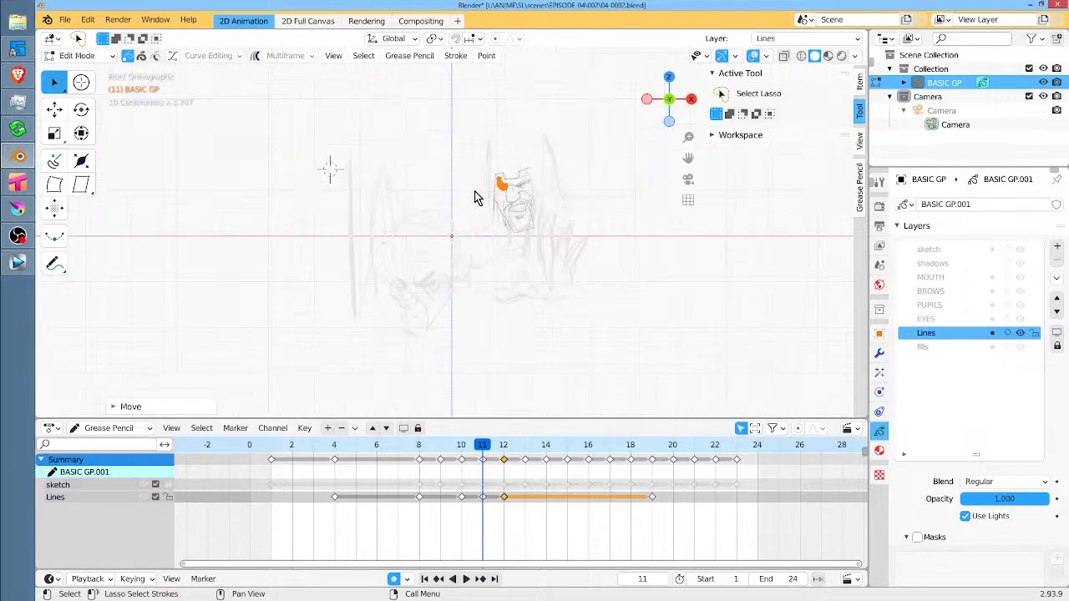
pyautogui.press('ctrl+KP_1')
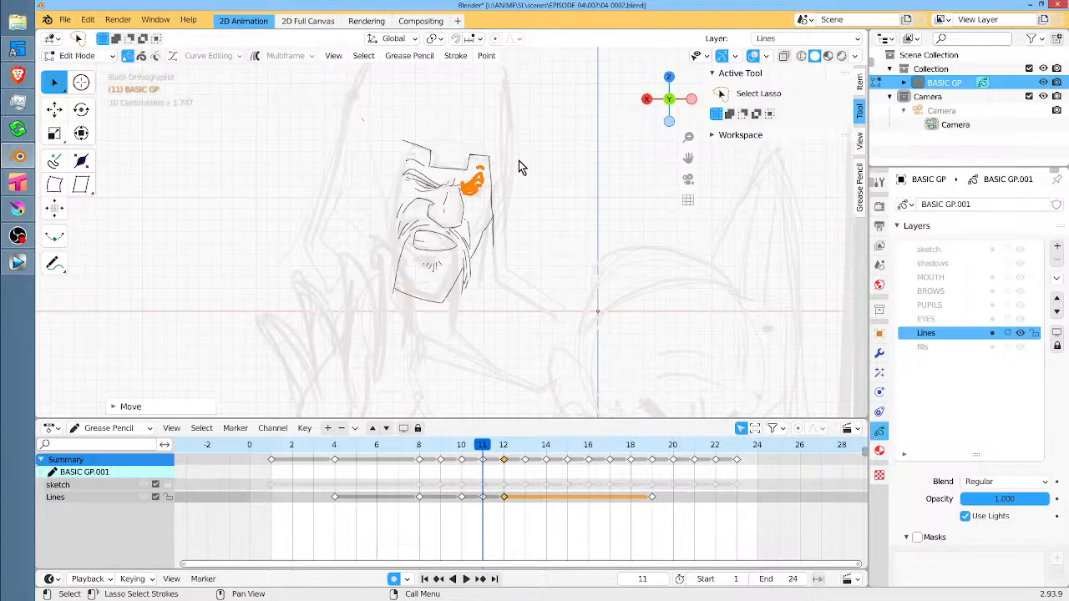
pyautogui.press('Tab')
pyautogui.hotkey('ctrl', 'Tab')
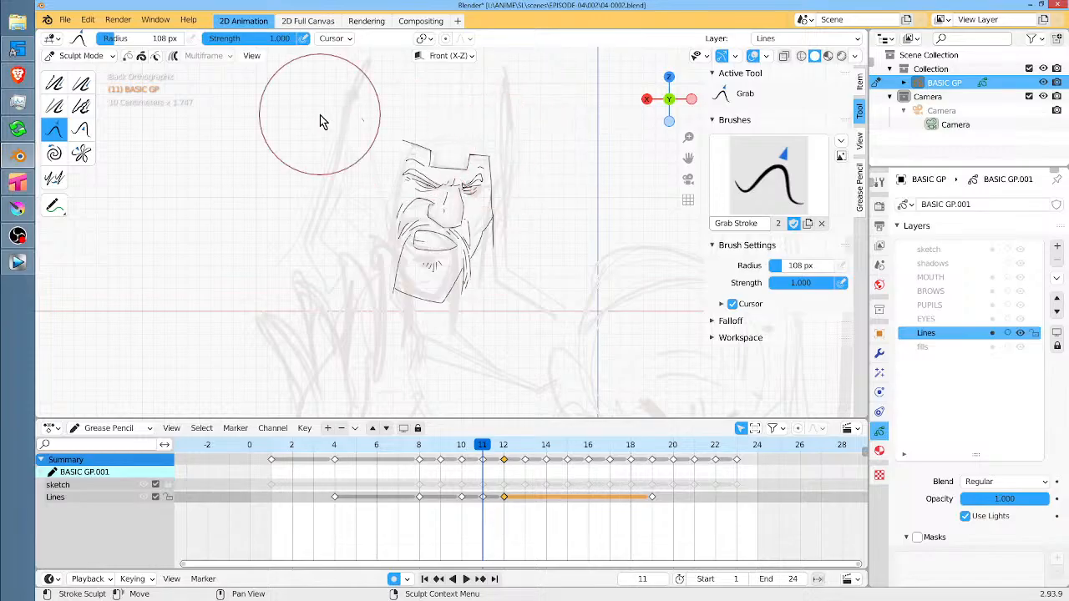
pyautogui.click(130, 57)
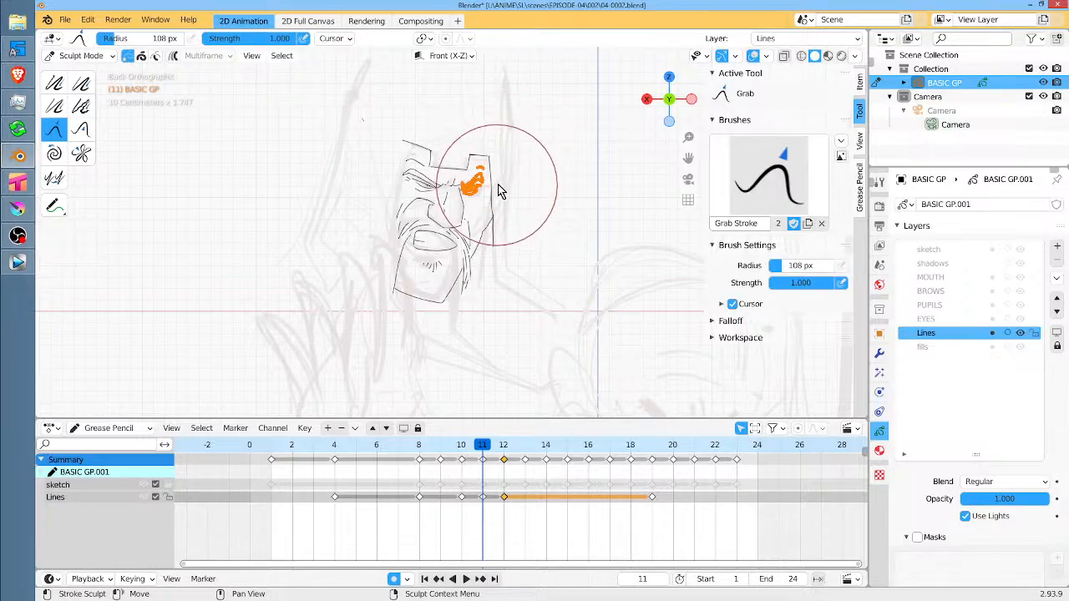
pyautogui.moveTo(495, 188); pyautogui.dragTo(506, 193)
pyautogui.moveTo(456, 207); pyautogui.dragTo(457, 213)
pyautogui.moveTo(502, 184); pyautogui.dragTo(483, 192)
# On frame 12, select only the same eye and brow strokes and pull them down with the Grab brush in Sculpt Mode.
pyautogui.press('Right')
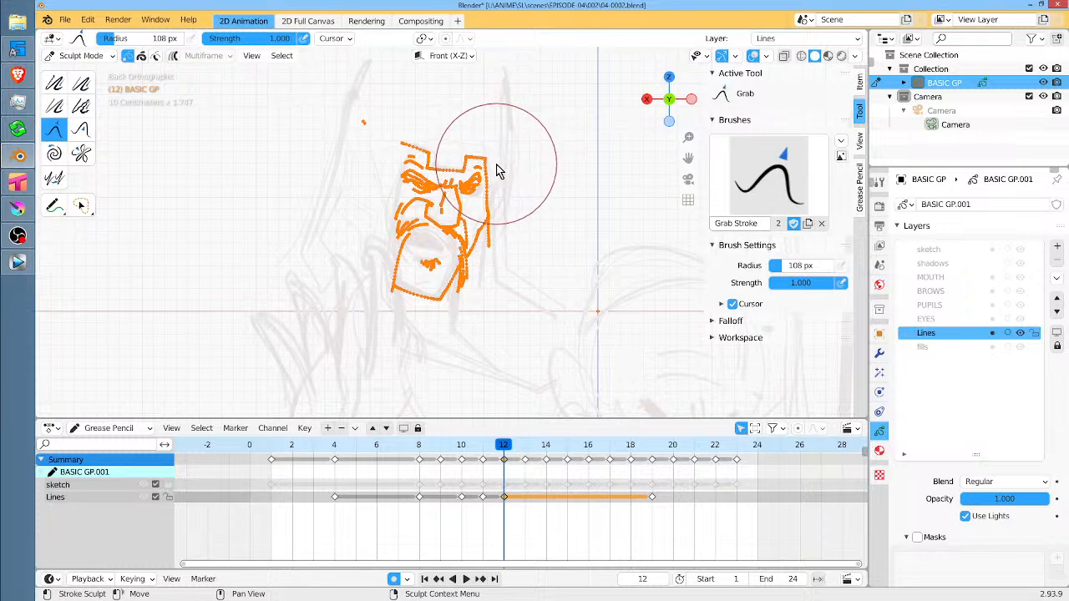
pyautogui.press('Tab')
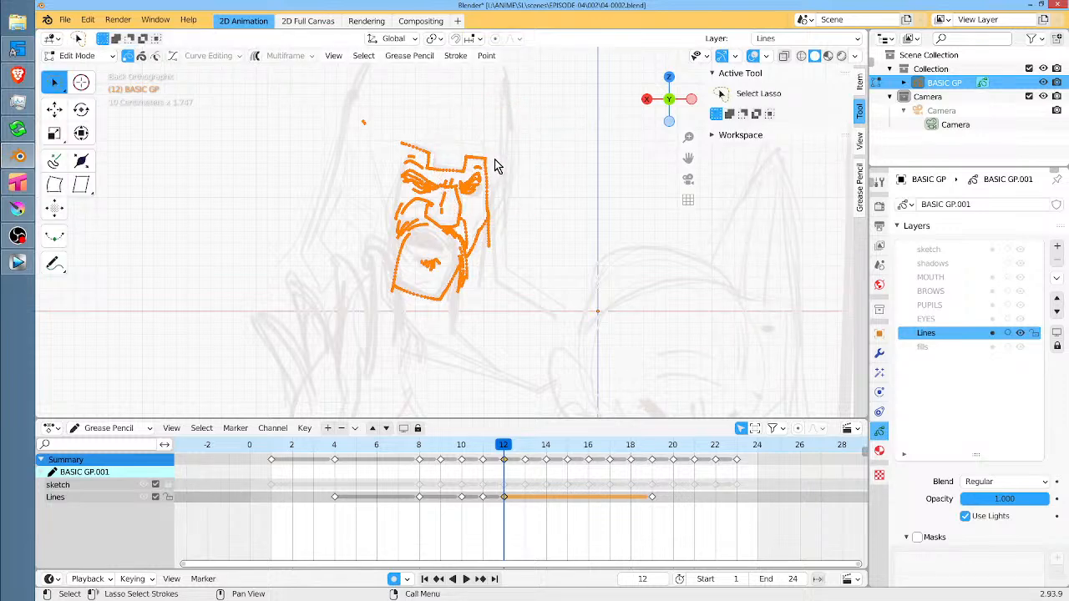
pyautogui.hotkey('alt', 'a')
pyautogui.scroll(15, 477, 202)
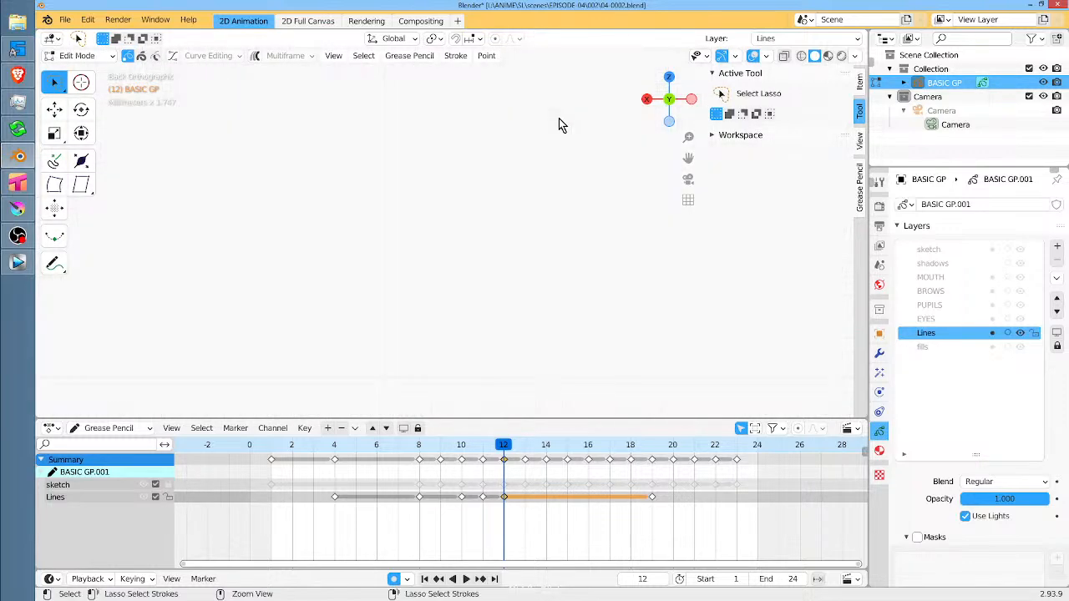
pyautogui.scroll(-10, 482, 236)
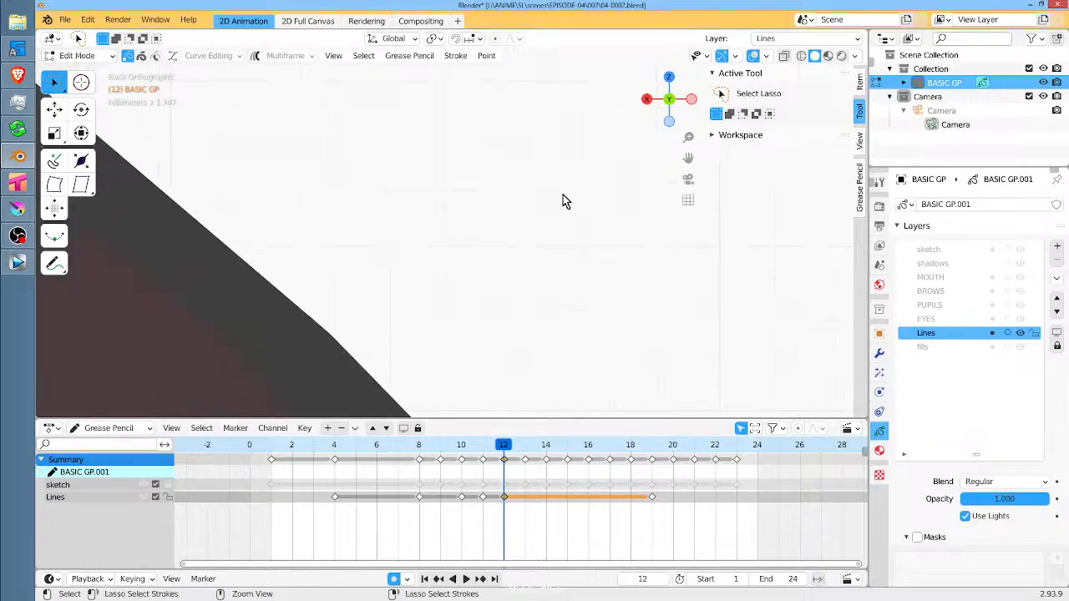
pyautogui.scroll(-8, 434, 295)
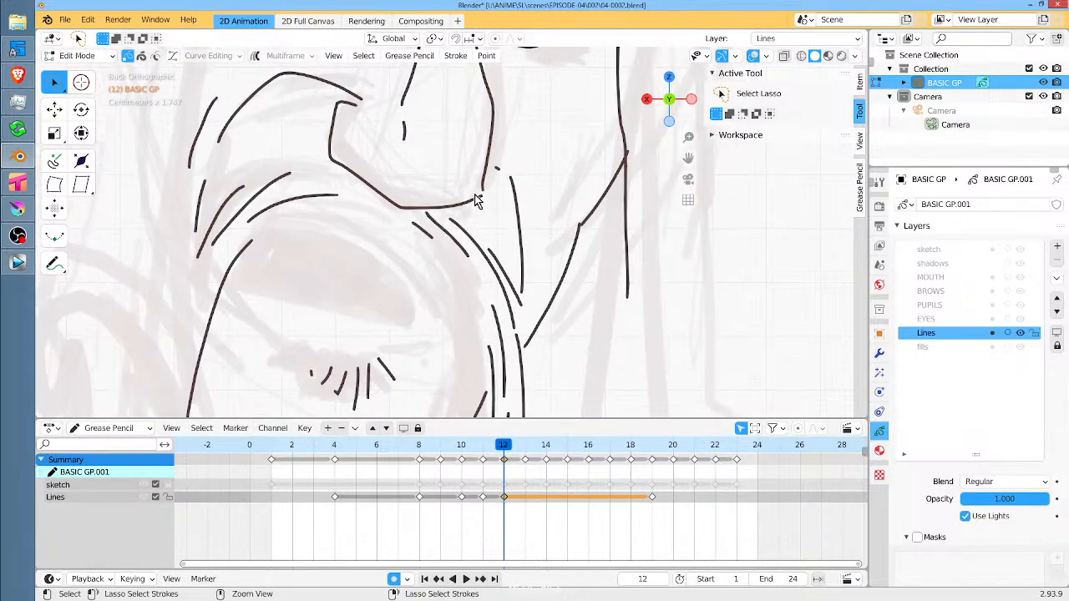
pyautogui.scroll(2, 447, 242)
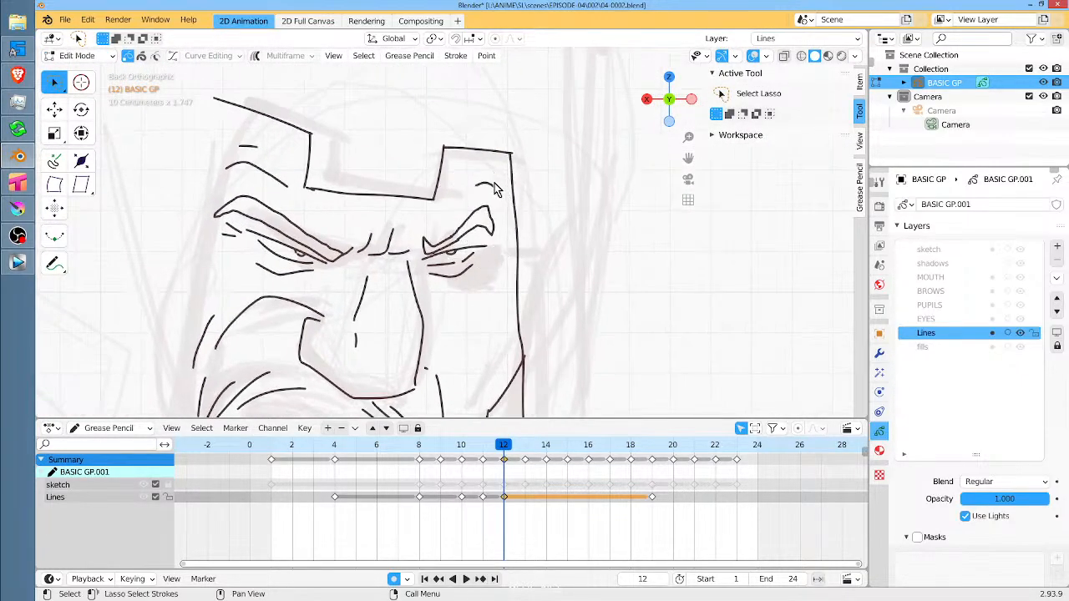
pyautogui.moveTo(422, 239)
pyautogui.mouseDown()
pyautogui.moveTo(441, 298)
pyautogui.moveTo(506, 249)
pyautogui.moveTo(505, 211)
pyautogui.mouseUp()
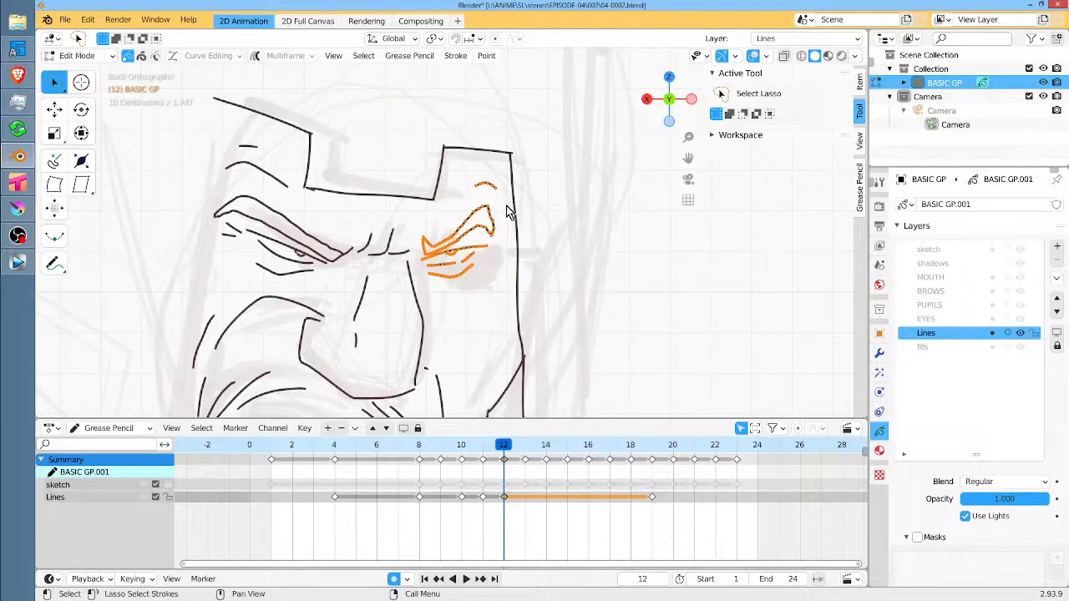
pyautogui.hotkey('ctrl', 'Tab')
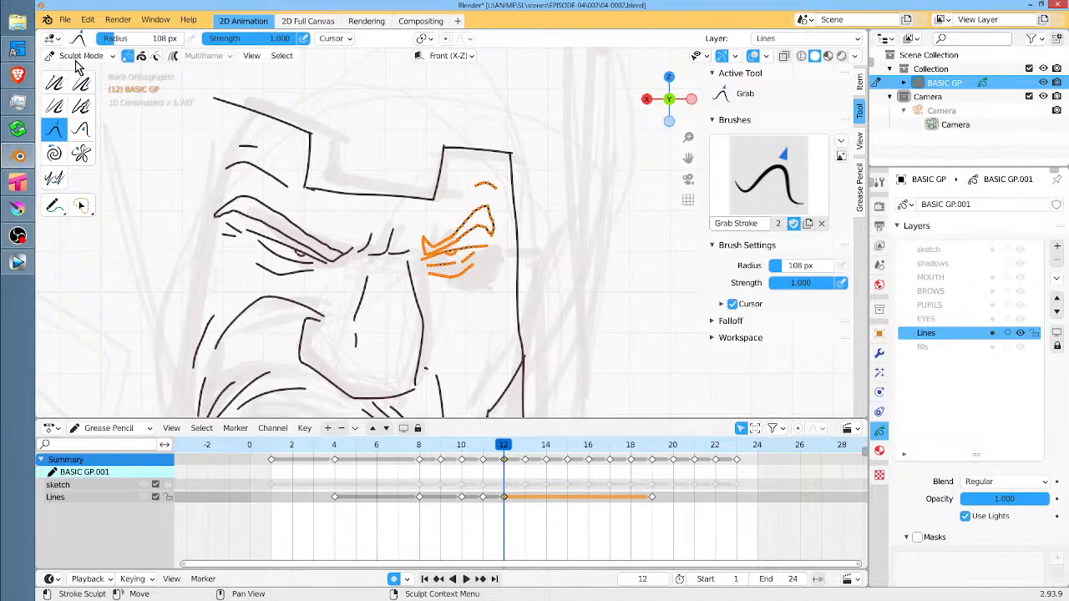
pyautogui.moveTo(487, 198)
pyautogui.mouseDown()
pyautogui.moveTo(490, 212)
pyautogui.moveTo(443, 266)
pyautogui.moveTo(488, 269)
pyautogui.moveTo(490, 219)
pyautogui.moveTo(429, 265)
pyautogui.mouseUp()
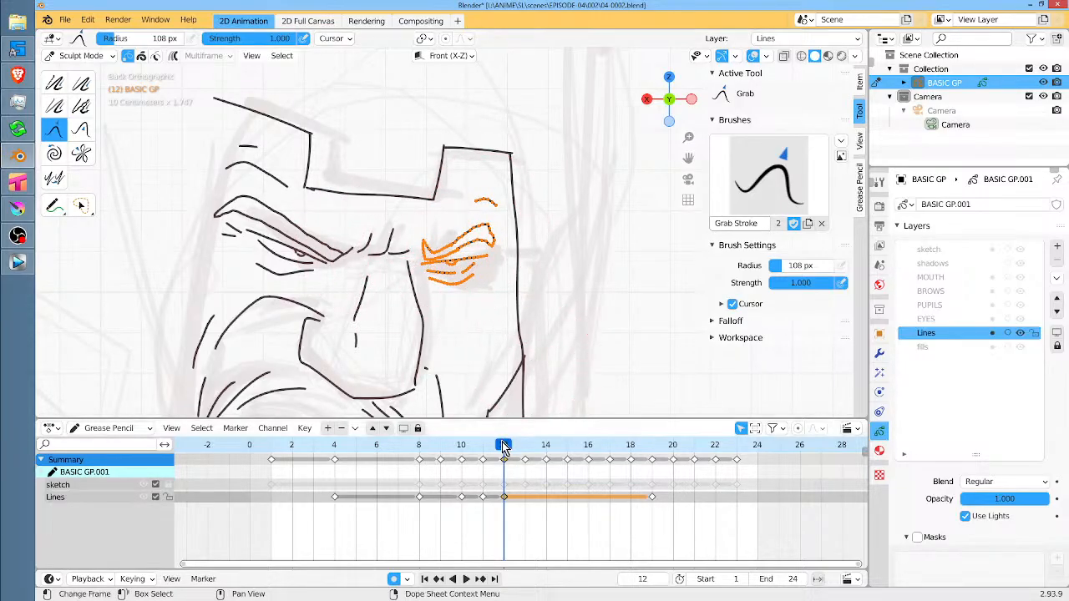
pyautogui.moveTo(425, 272); pyautogui.dragTo(422, 269)
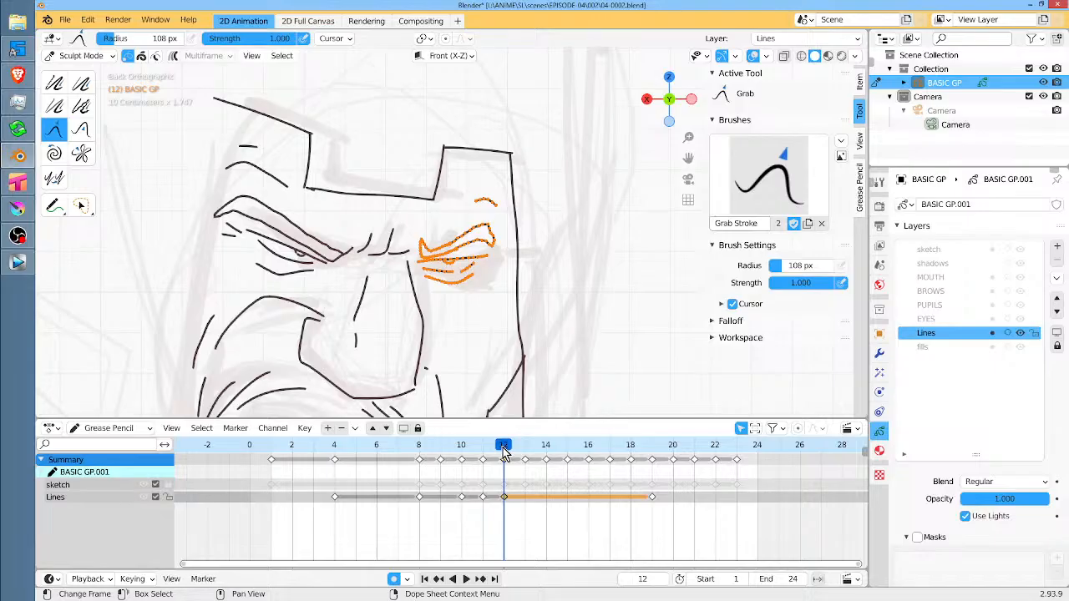
# Refine the selected eye strokes on frame 12 with the Grab brush, return to the front view and stop limiting sculpting to selected points.
pyautogui.moveTo(420, 268); pyautogui.dragTo(441, 266)
pyautogui.moveTo(525, 225); pyautogui.dragTo(530, 226)
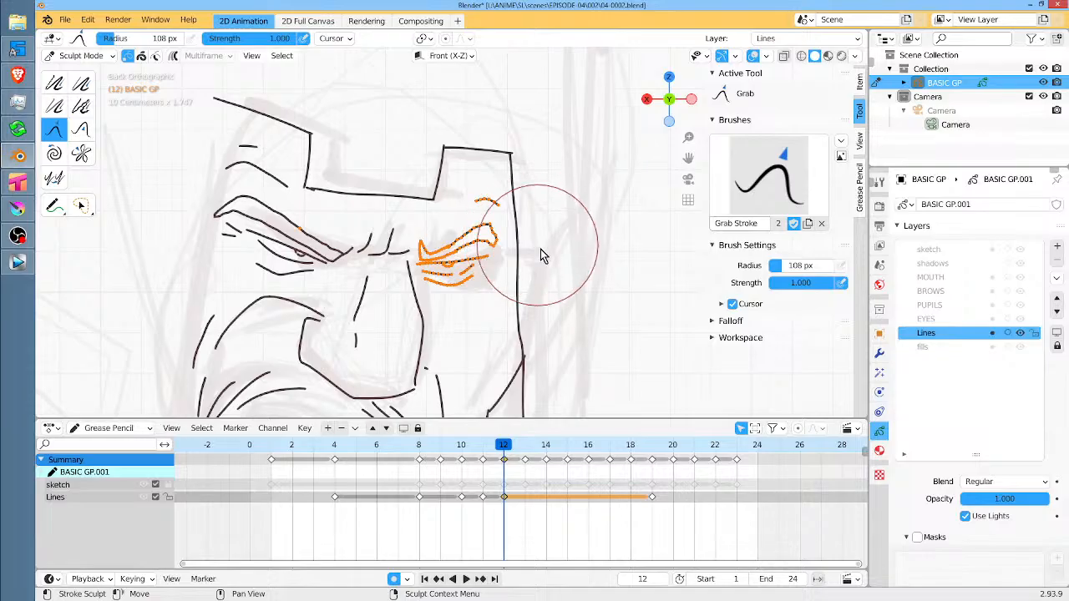
pyautogui.scroll(-1, 585, 267)
pyautogui.scroll(-1, 610, 235)
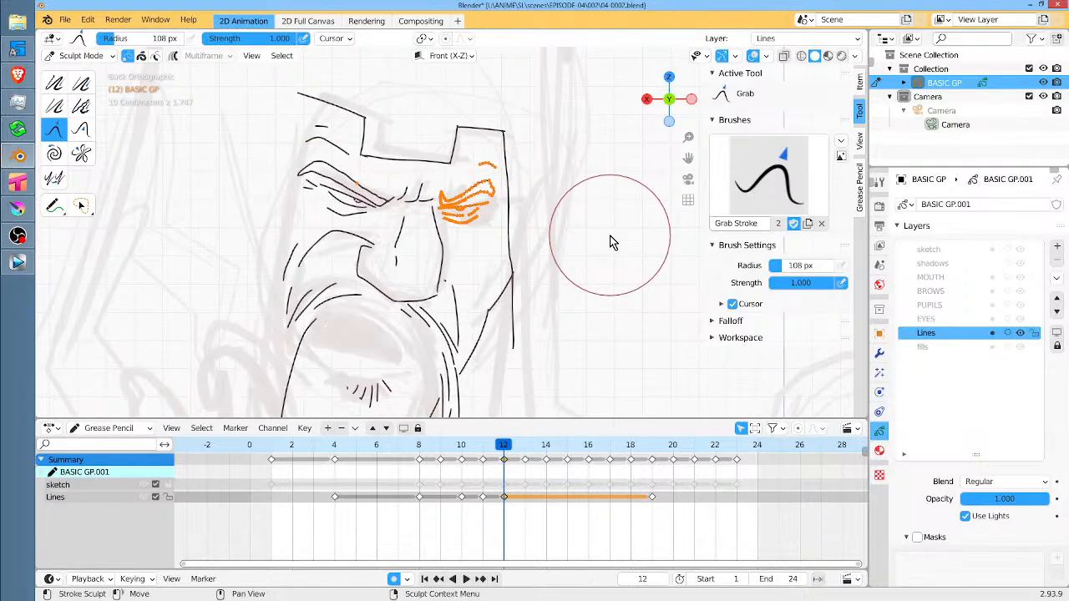
pyautogui.press('KP_1')
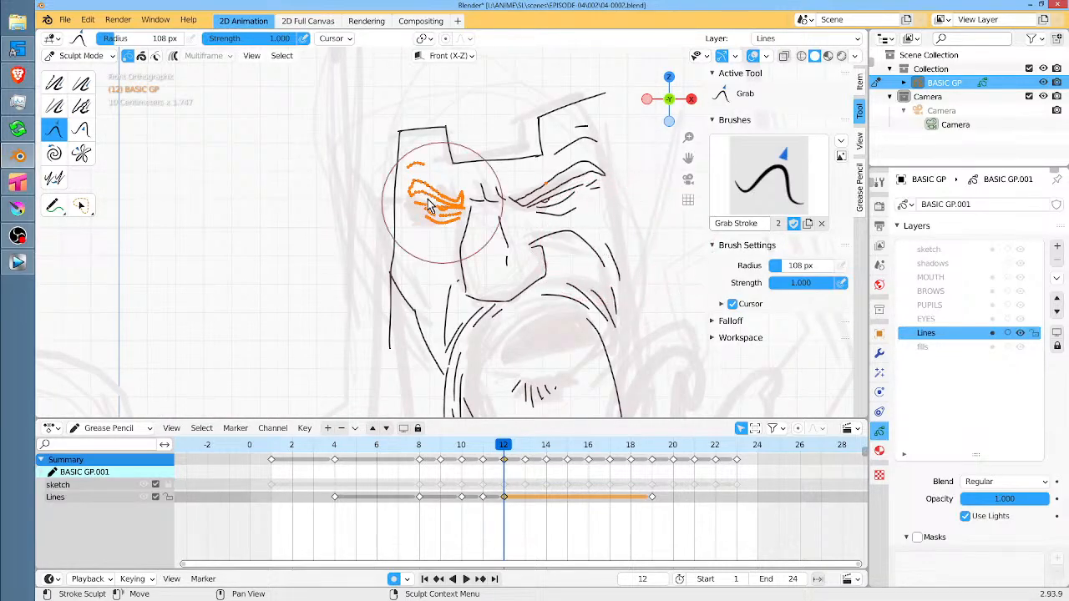
pyautogui.click(128, 55)
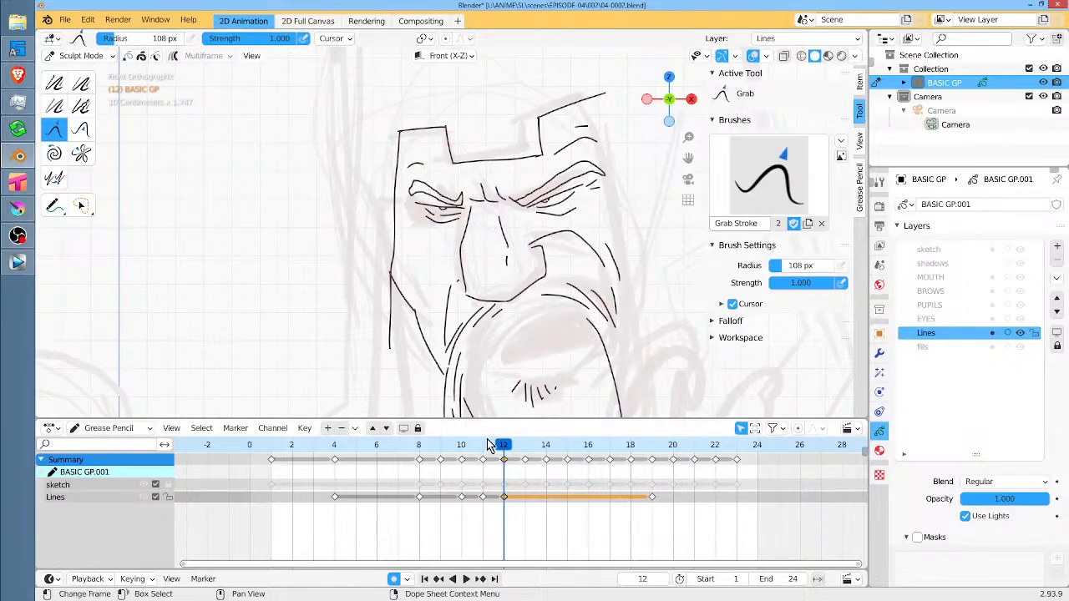
# Compare frame 11 with frame 12 and nudge the inner brow strokes slightly with the Grab brush.
pyautogui.moveTo(496, 444)
pyautogui.mouseDown()
pyautogui.moveTo(443, 447)
pyautogui.moveTo(502, 448)
pyautogui.moveTo(481, 449)
pyautogui.mouseUp()
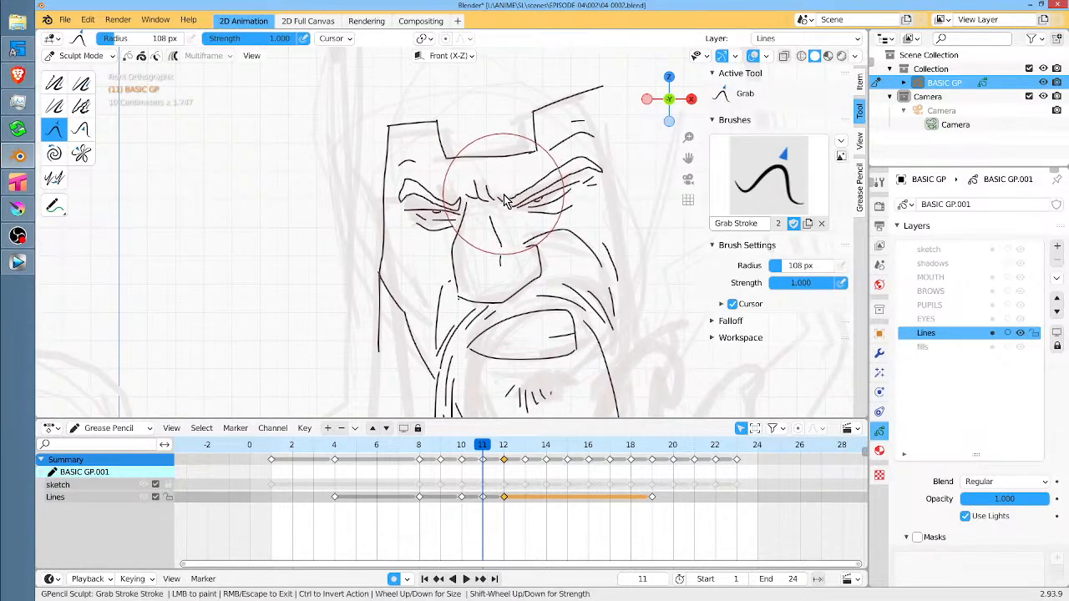
pyautogui.click(501, 450)
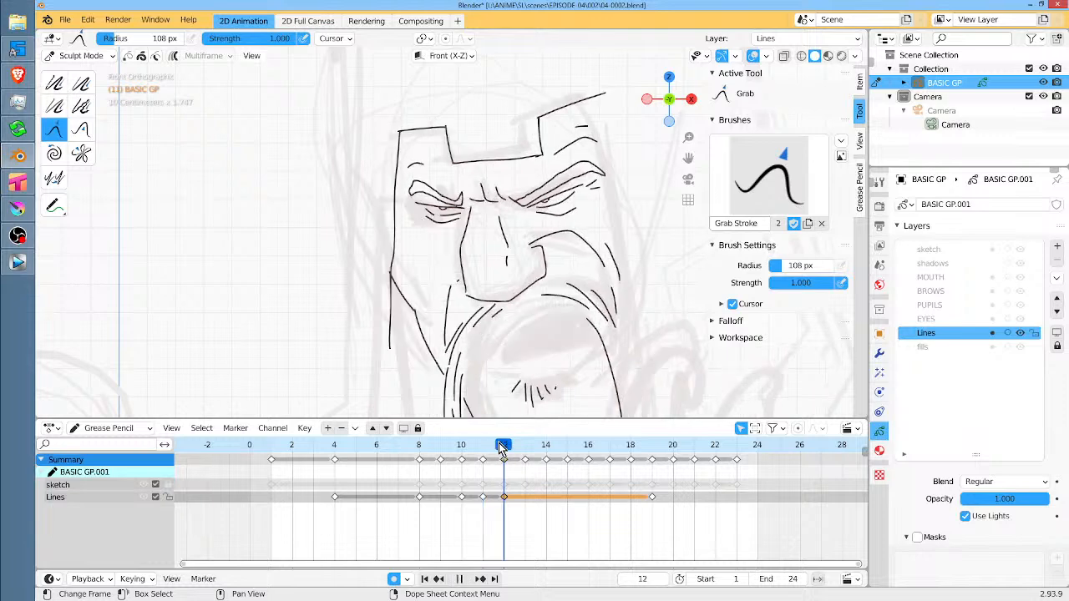
pyautogui.moveTo(468, 200); pyautogui.dragTo(465, 202)
# Check the face in back, front and camera views, then scrub and play back the animation to judge its motion and timing.
pyautogui.scroll(-2, 634, 253)
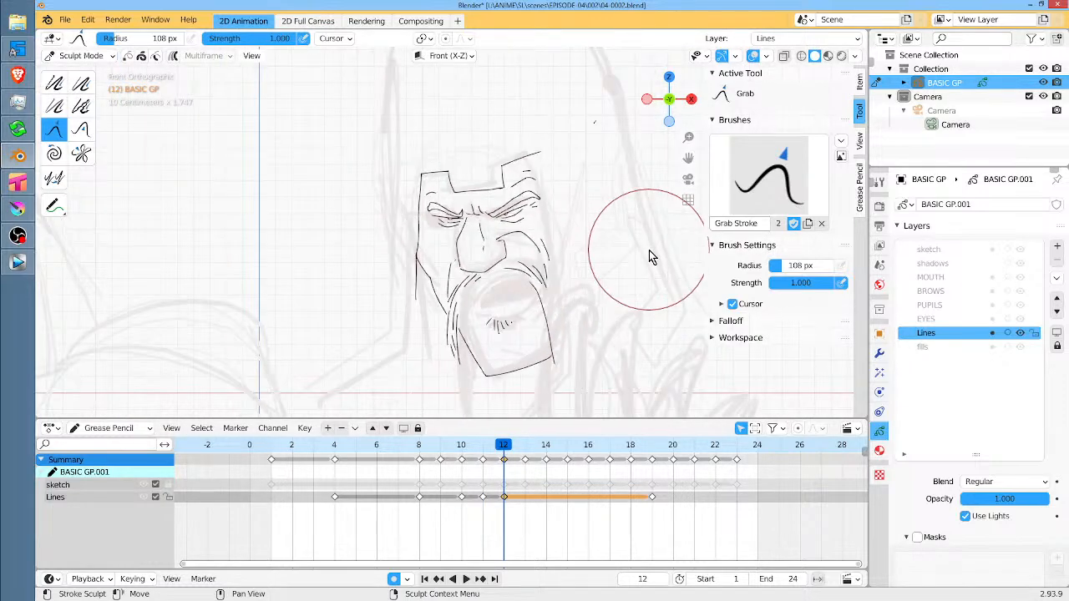
pyautogui.scroll(-1, 649, 250)
pyautogui.press('ctrl+KP_1')
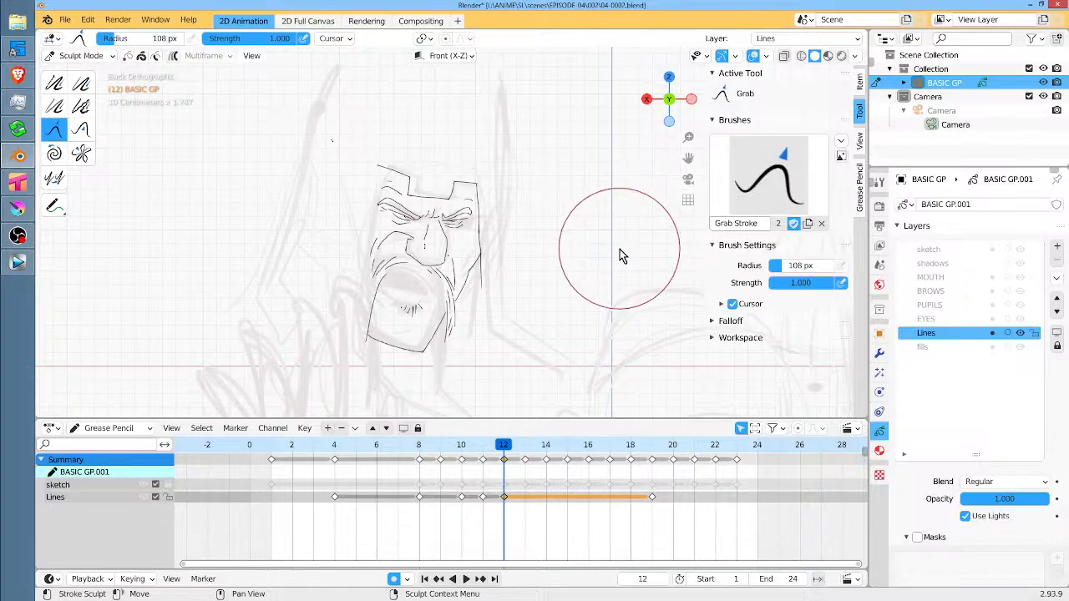
pyautogui.press('KP_1')
pyautogui.press('KP_0')
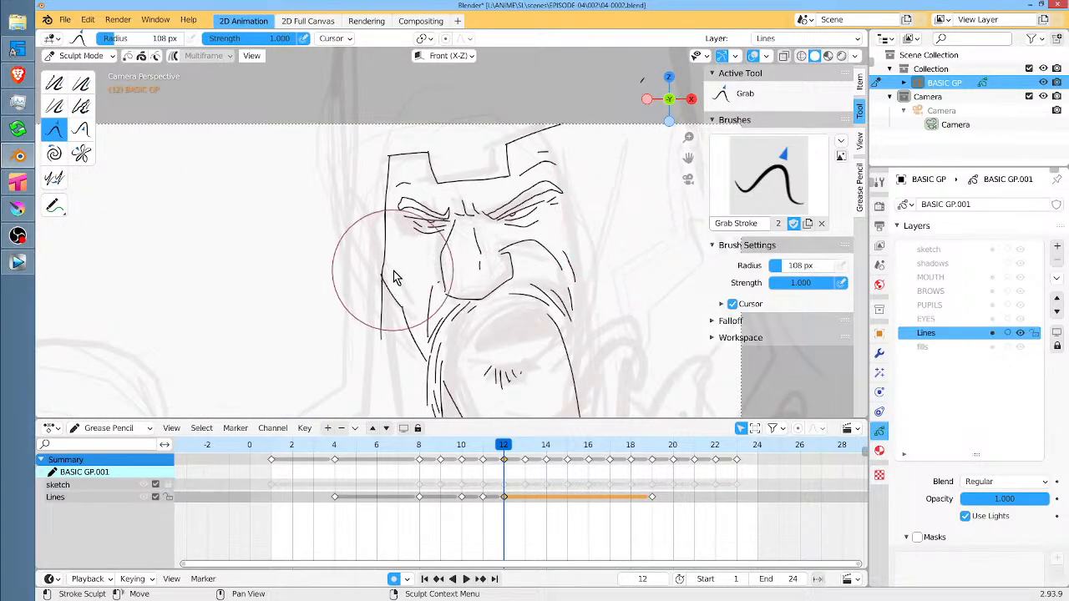
pyautogui.moveTo(556, 264); pyautogui.dragTo(477, 224)
pyautogui.press('space')
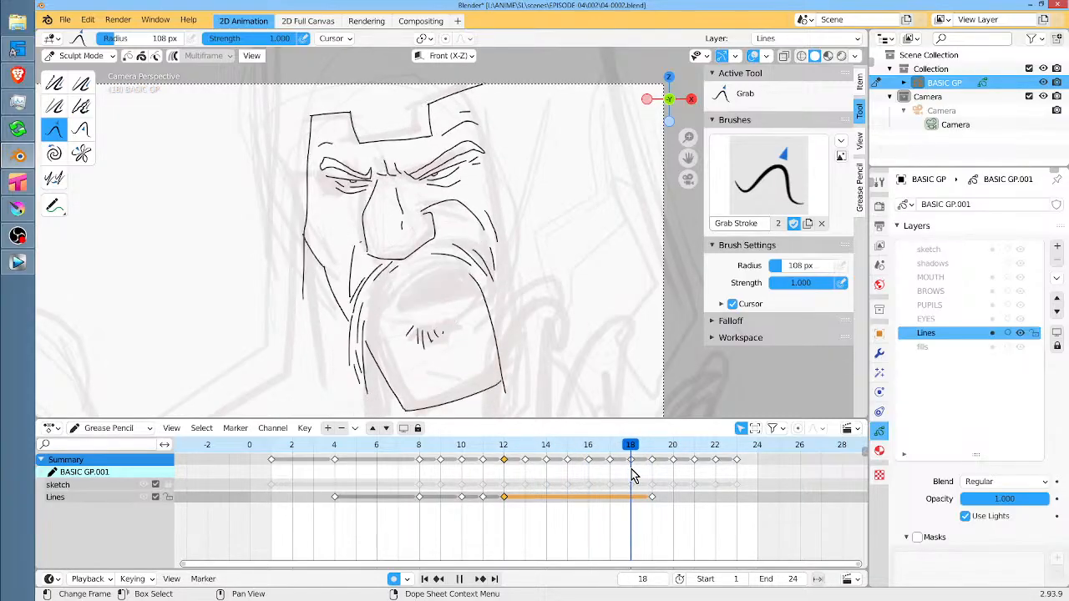
pyautogui.moveTo(645, 474); pyautogui.dragTo(616, 475)
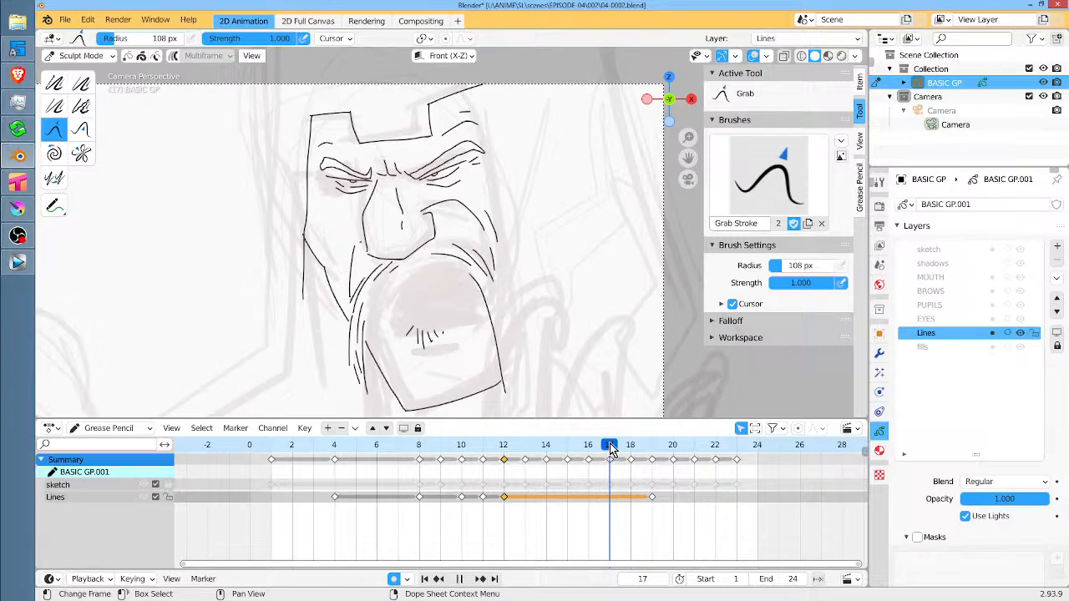
pyautogui.moveTo(611, 449)
pyautogui.mouseDown()
pyautogui.moveTo(651, 453)
pyautogui.moveTo(466, 455)
pyautogui.moveTo(501, 459)
pyautogui.mouseUp()
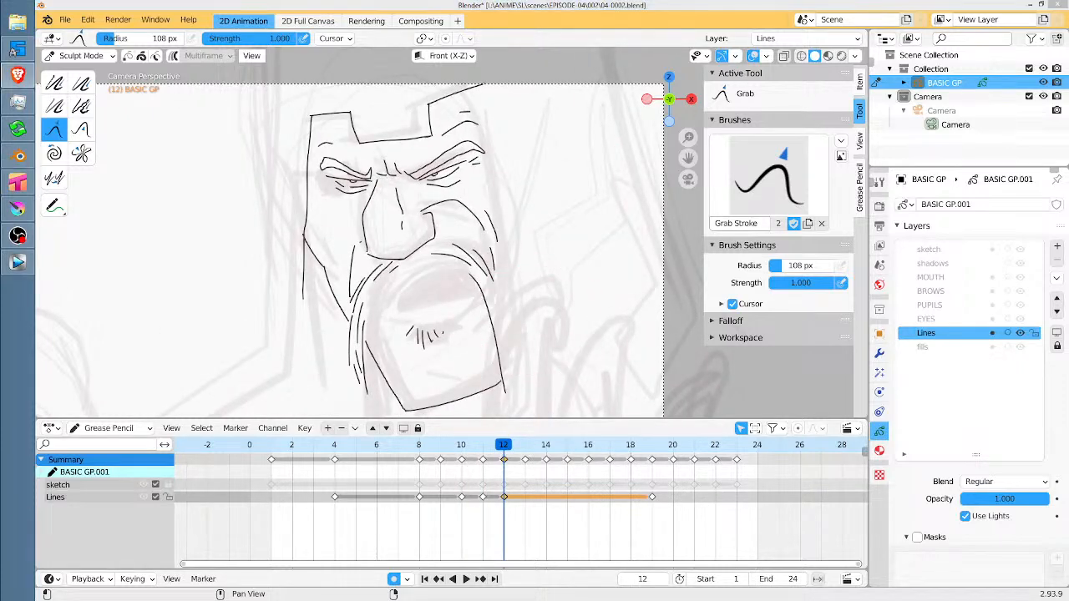
pyautogui.click(481, 445)
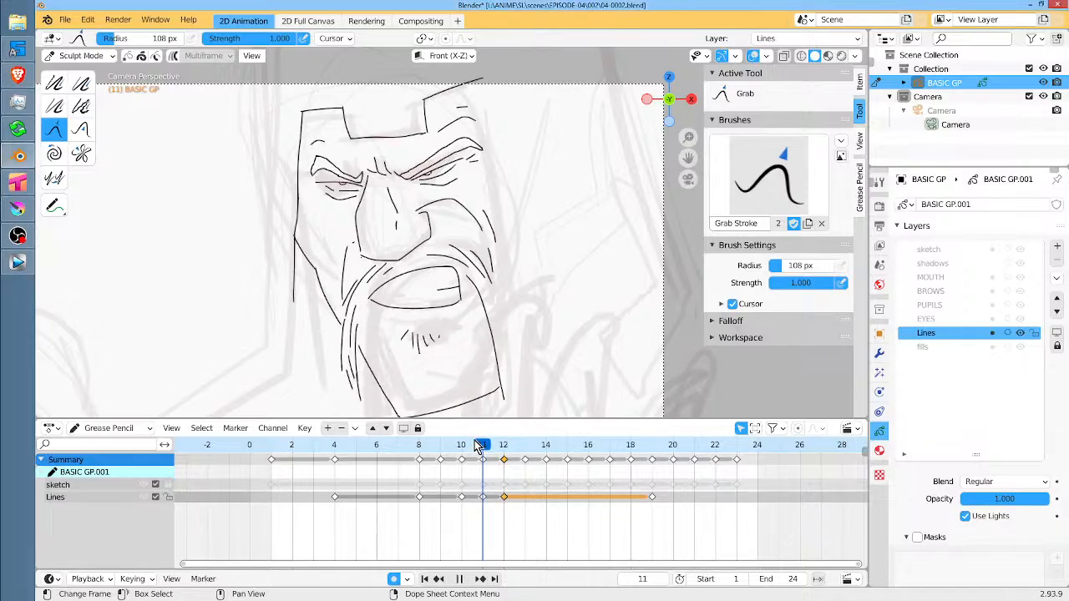
pyautogui.press('space')
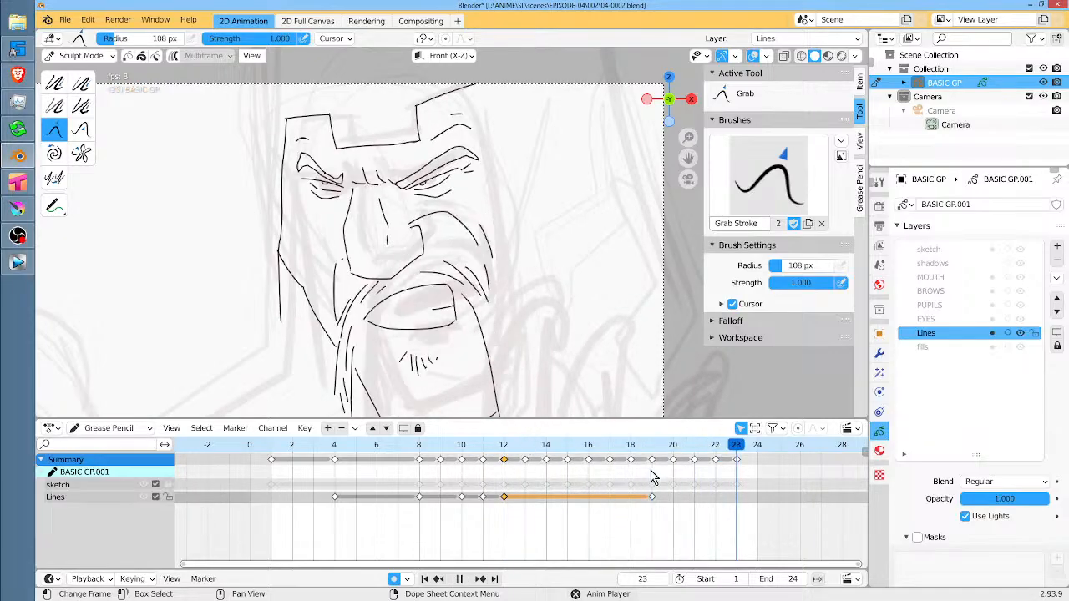
pyautogui.press('space')
# On the Lines layer, move the frame 19 keyframe to frame 17 and place a copy of the frame 12 keyframe at frame 19.
pyautogui.moveTo(653, 503); pyautogui.dragTo(609, 497)
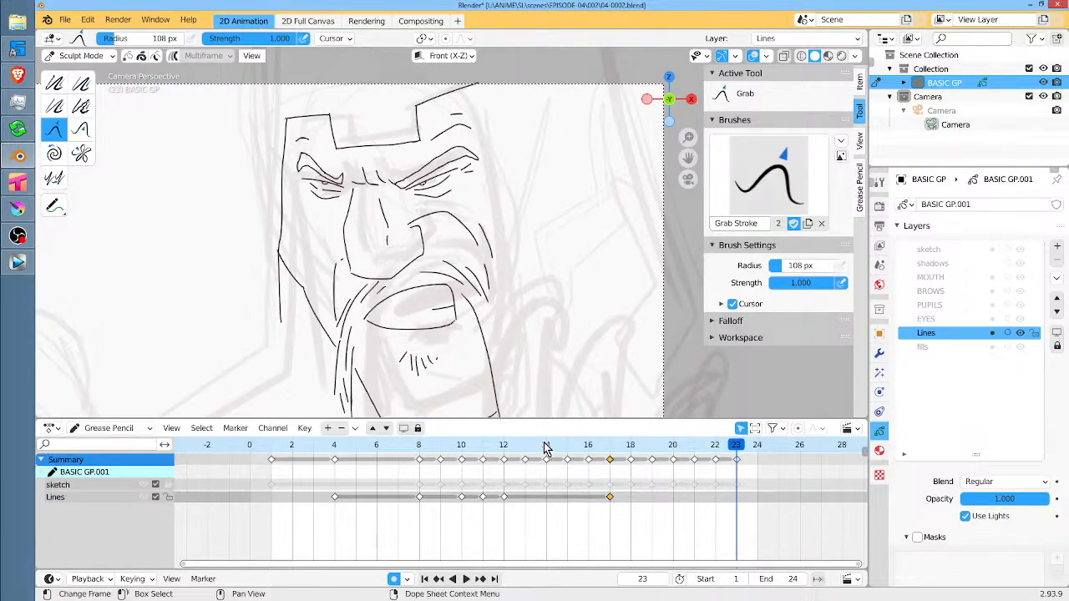
pyautogui.click(544, 446)
pyautogui.press('space')
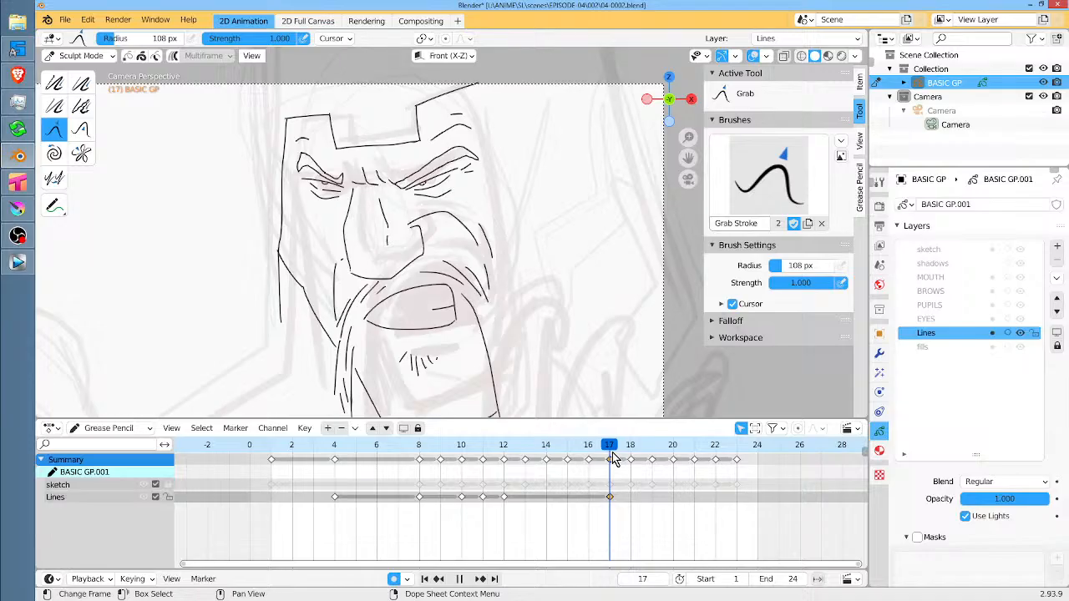
pyautogui.press('space')
pyautogui.press('space')
pyautogui.press('Escape')
pyautogui.click(505, 498)
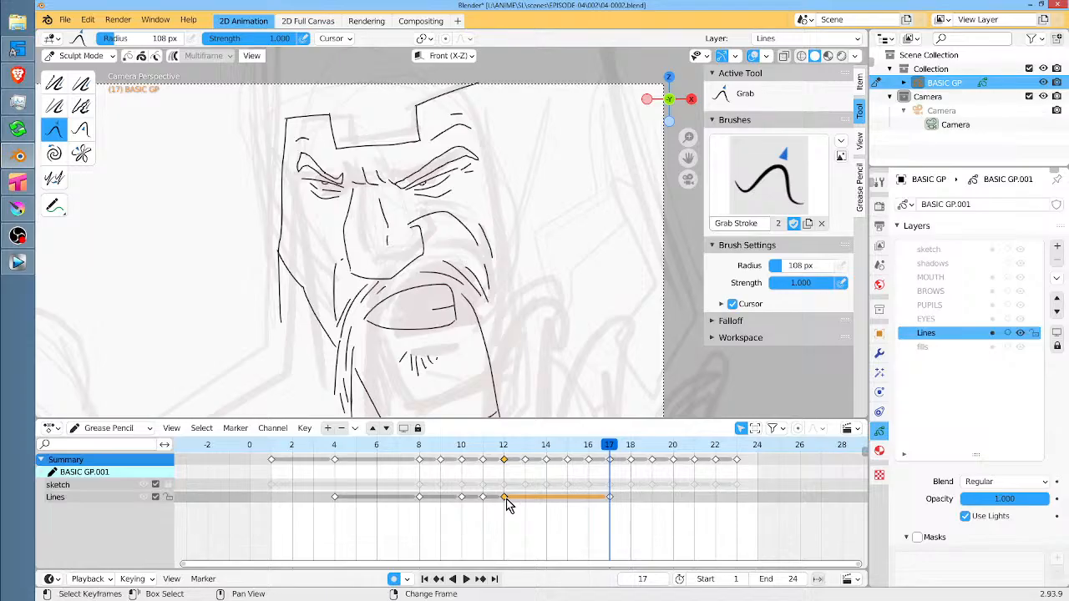
pyautogui.moveTo(506, 499); pyautogui.dragTo(652, 506)
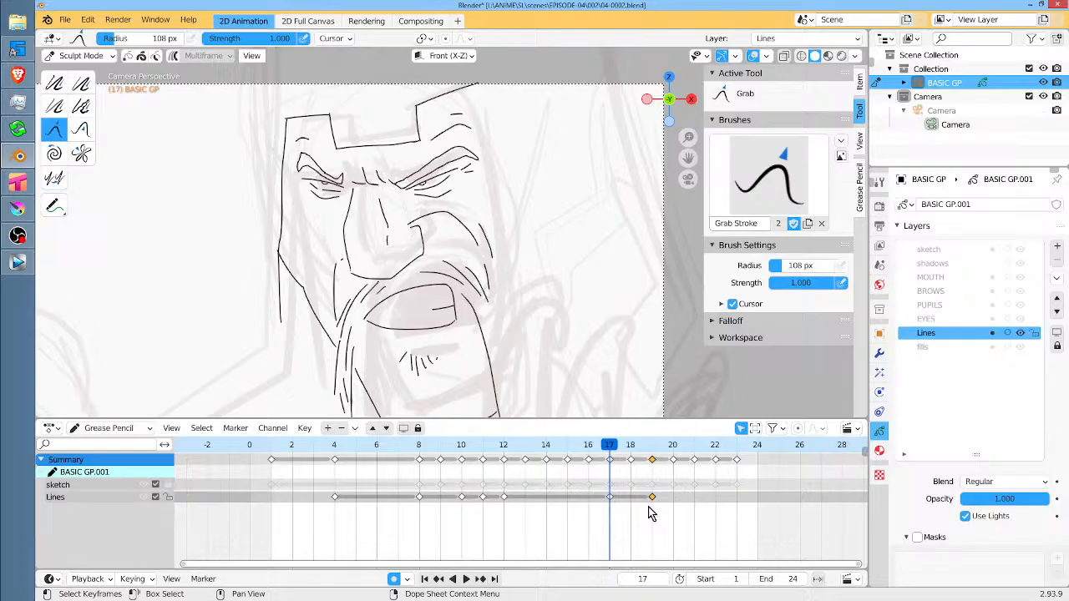
# In Edit Mode on frame 17, select the mouth outline and tooth line and delete those strokes.
pyautogui.press('Tab')
pyautogui.click(446, 328)
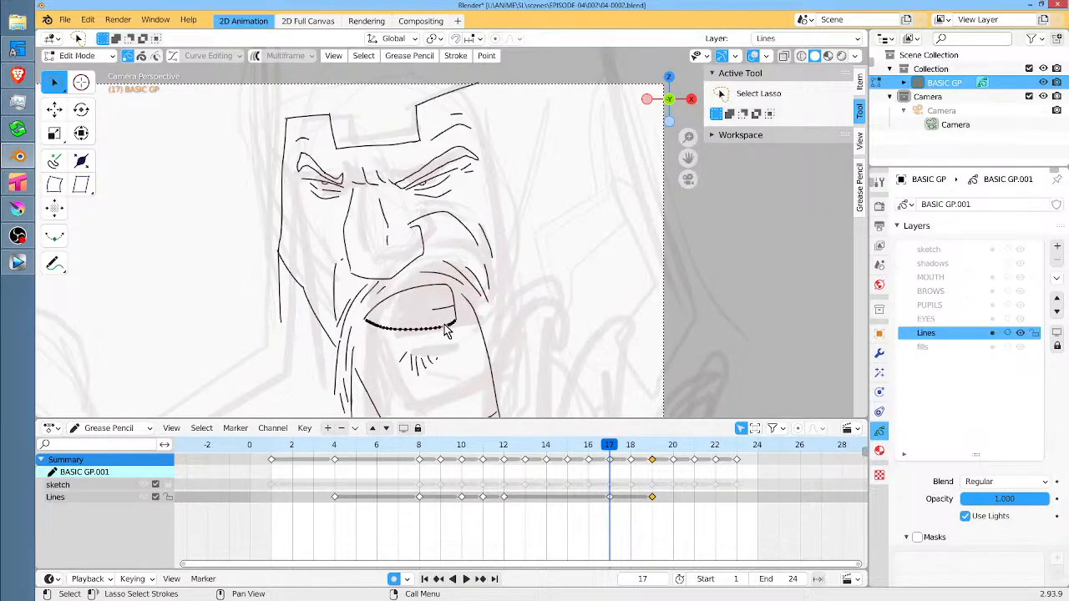
pyautogui.keyDown('shift'); pyautogui.click(430, 291); pyautogui.keyUp('shift')
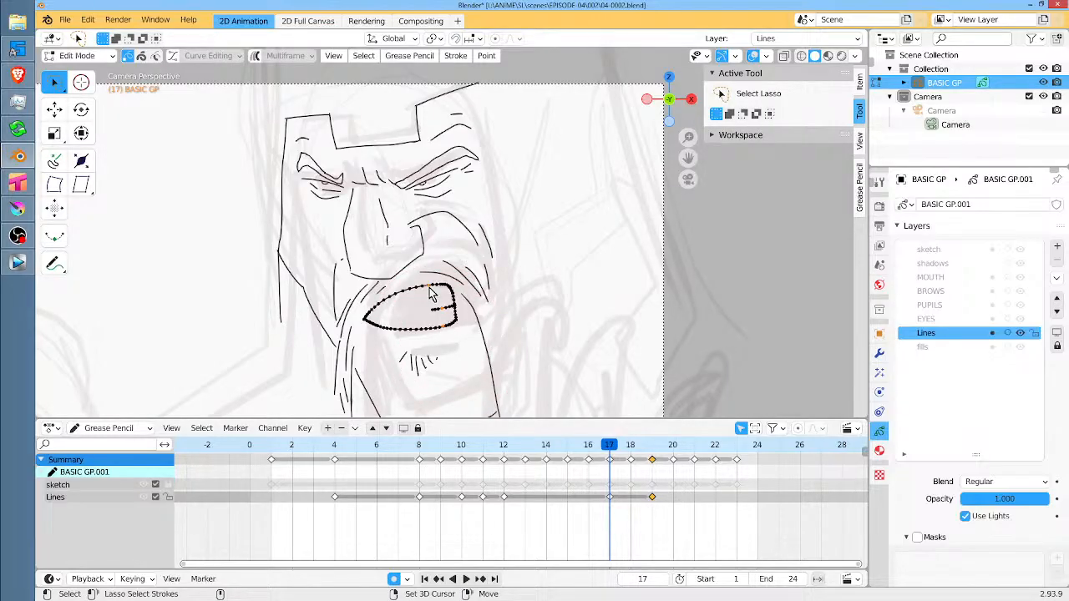
pyautogui.press('x')
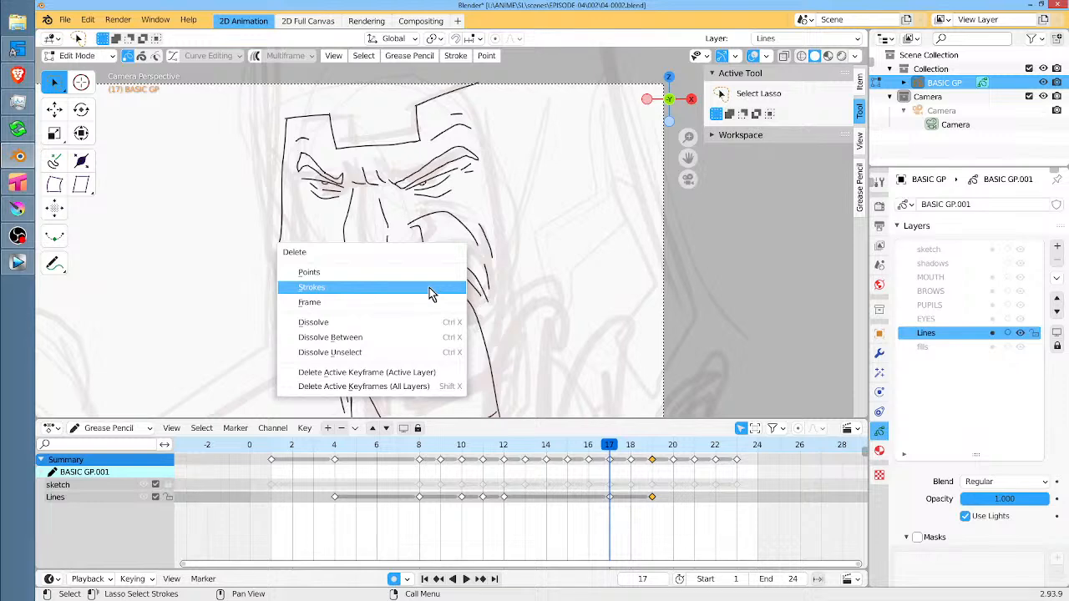
pyautogui.click(430, 287)
# Play back the animation from frame 7 with more of the camera frame in view to check the timing.
pyautogui.click(400, 446)
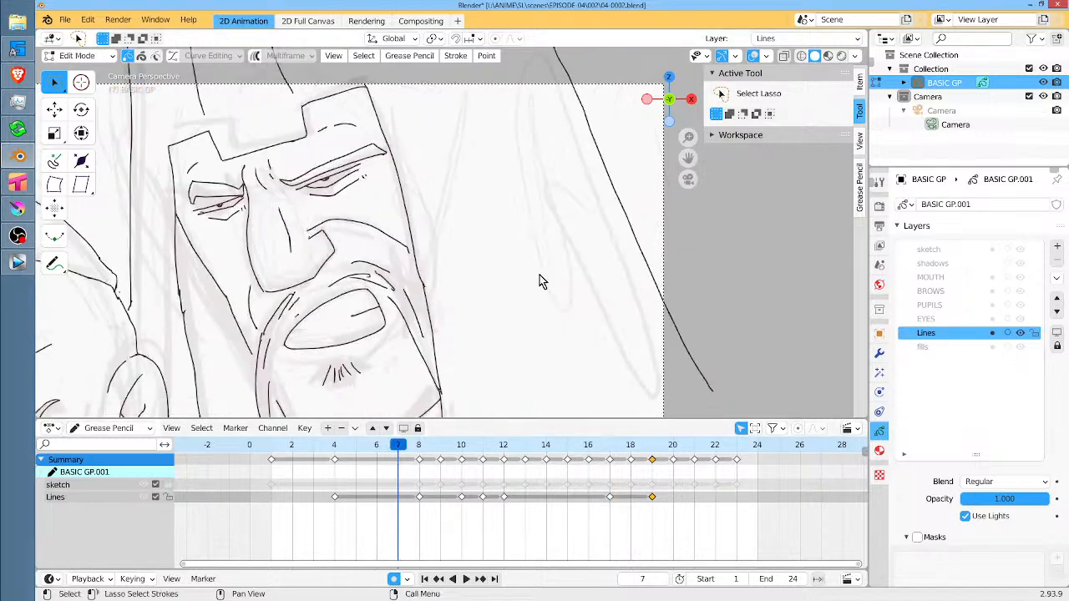
pyautogui.scroll(-6, 538, 286)
pyautogui.moveTo(529, 291); pyautogui.dragTo(524, 262)
pyautogui.scroll(2, 660, 271)
pyautogui.press('space')
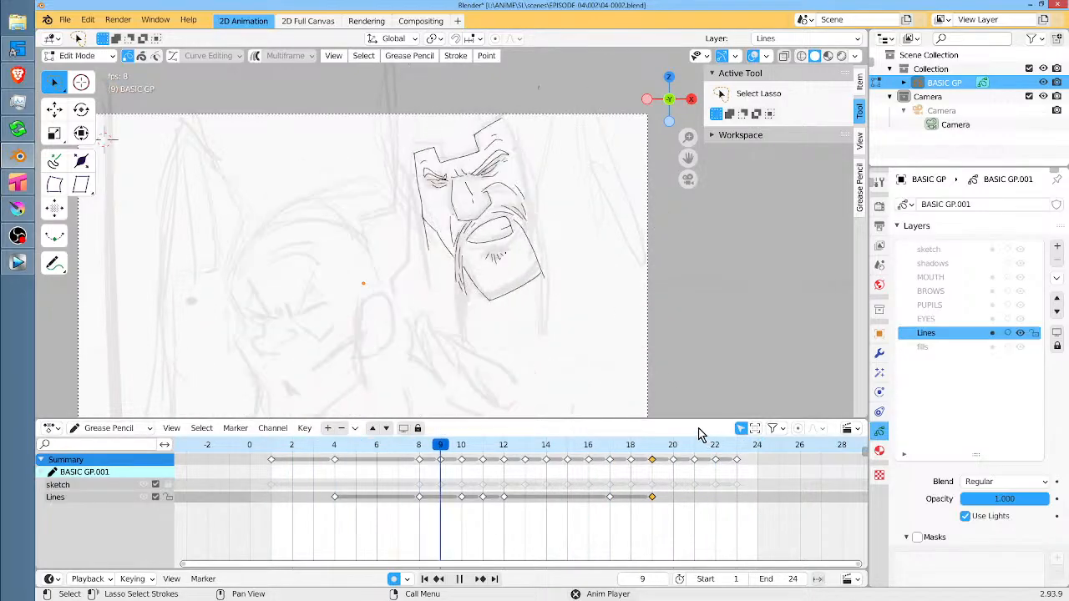
pyautogui.press('space')
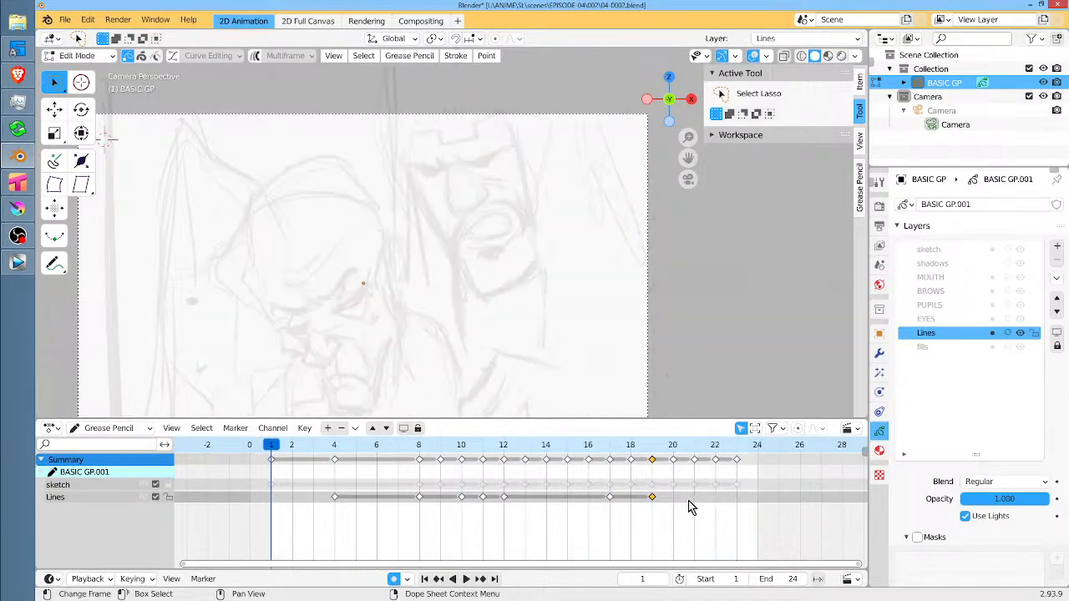
# Shift the last Lines keyframe to frame 20 and on to frame 21, playing back the animation between the moves.
pyautogui.moveTo(657, 498); pyautogui.dragTo(673, 501)
pyautogui.click(561, 450)
pyautogui.press('space')
pyautogui.press('space')
pyautogui.moveTo(514, 449)
pyautogui.mouseDown()
pyautogui.moveTo(484, 448)
pyautogui.moveTo(503, 450)
pyautogui.mouseUp()
pyautogui.press('space')
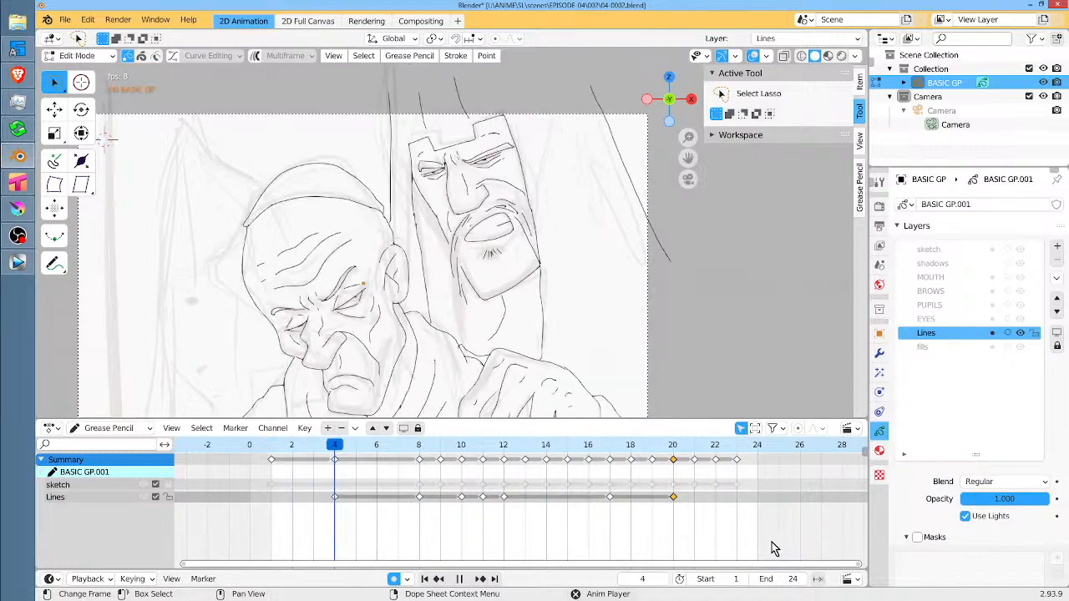
pyautogui.press('space')
pyautogui.moveTo(673, 497); pyautogui.dragTo(695, 498)
# Play back the animation from frame 8, scrub the early frames to check the timing, and save the file.
pyautogui.click(417, 448)
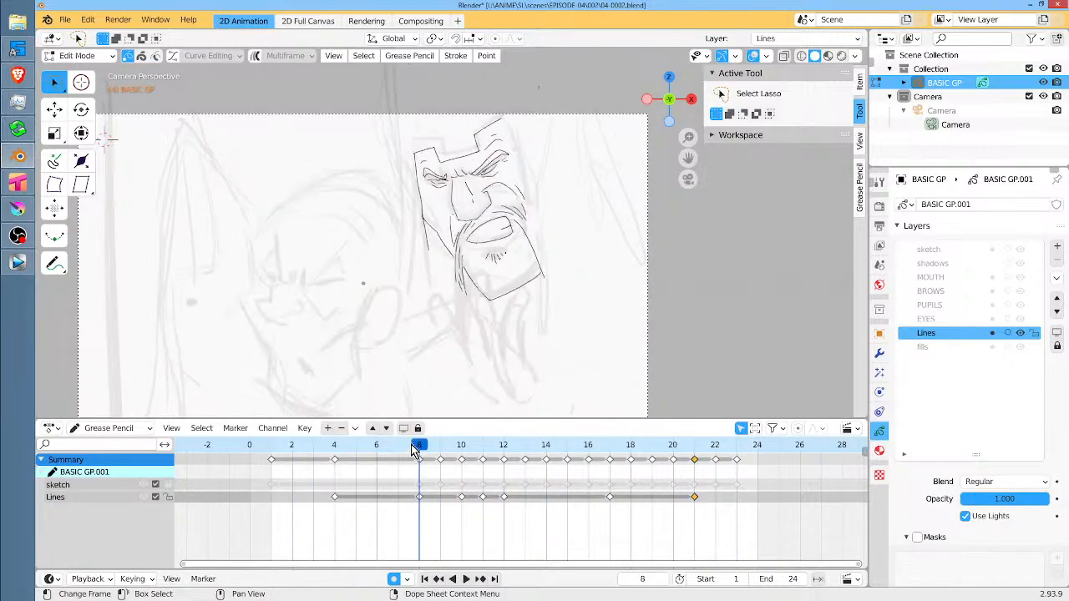
pyautogui.press('space')
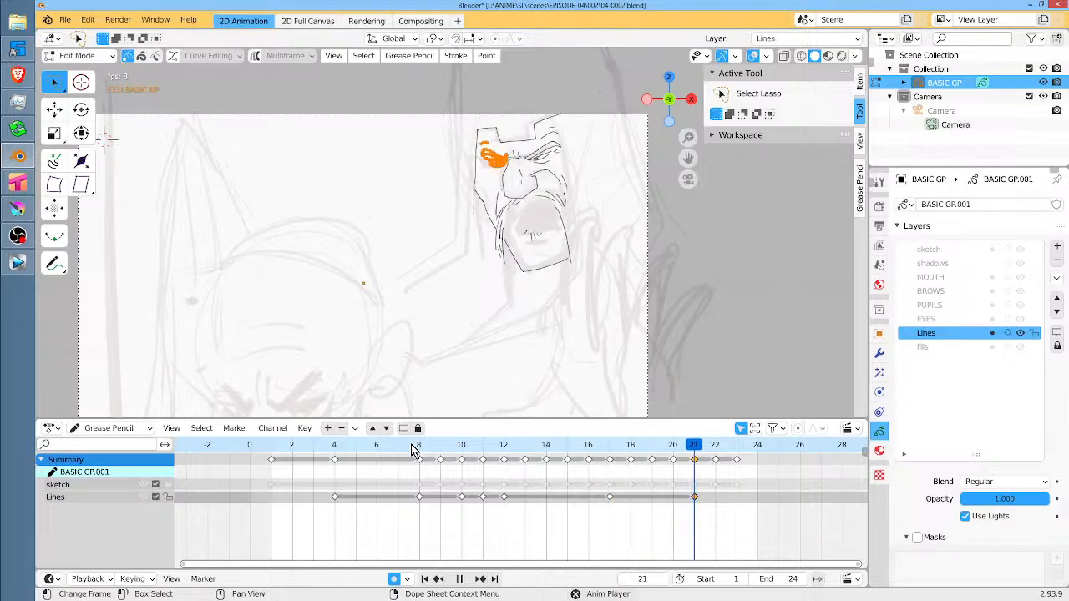
pyautogui.press('space')
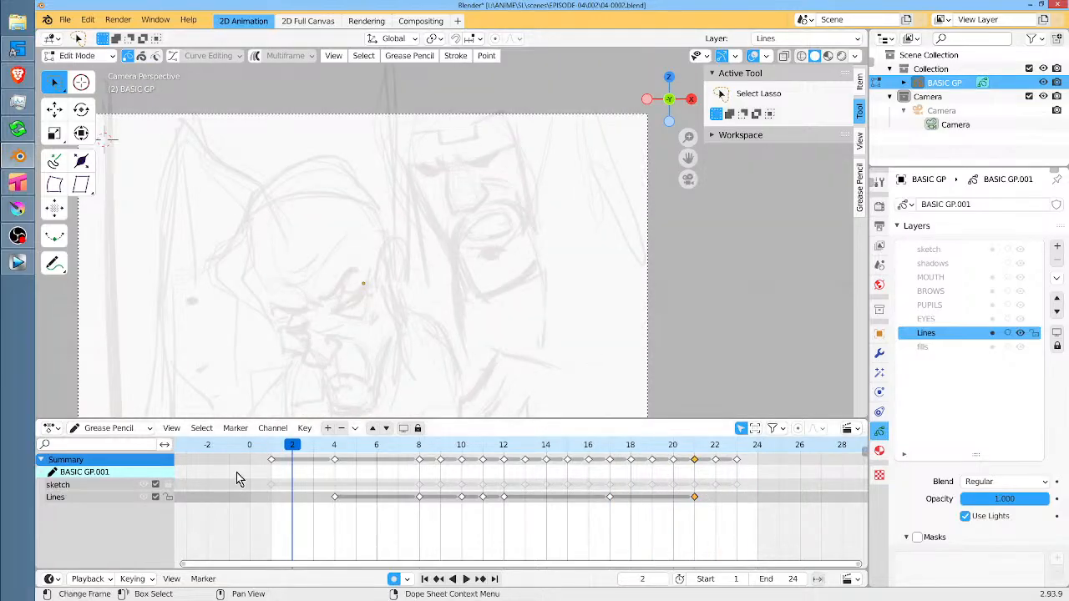
pyautogui.press('space')
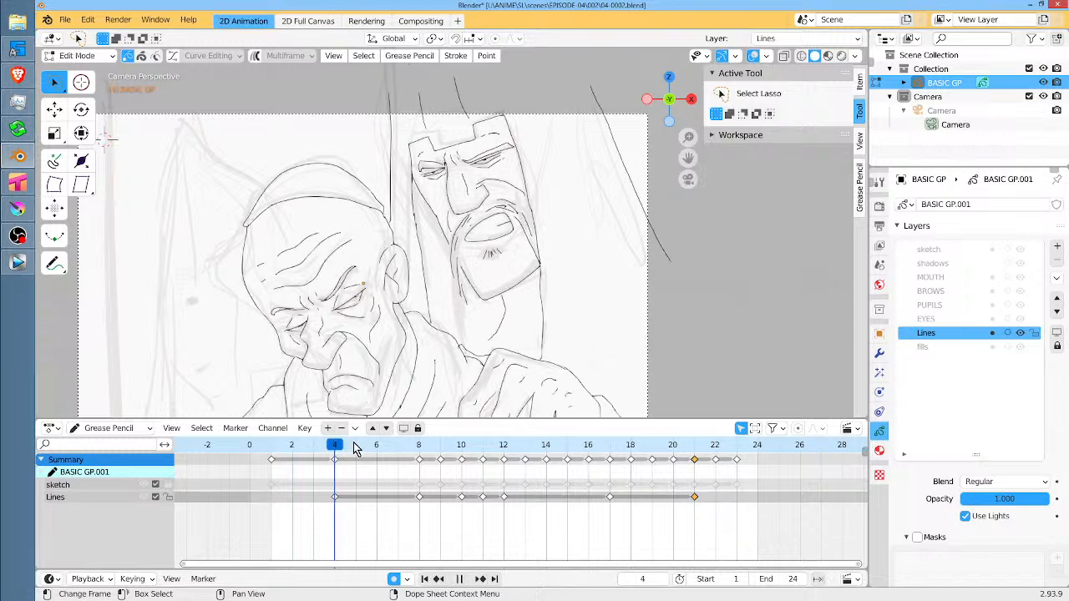
pyautogui.moveTo(354, 448)
pyautogui.mouseDown()
pyautogui.moveTo(427, 446)
pyautogui.moveTo(410, 451)
pyautogui.moveTo(470, 459)
pyautogui.moveTo(394, 465)
pyautogui.moveTo(424, 465)
pyautogui.moveTo(406, 465)
pyautogui.mouseUp()
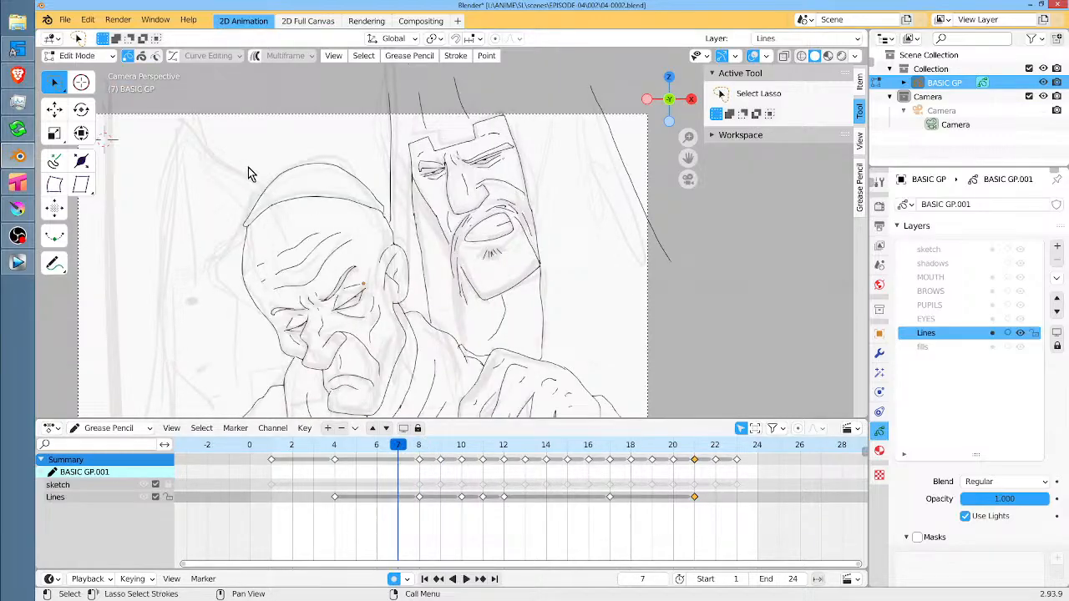
pyautogui.click(65, 19)
pyautogui.click(83, 115)
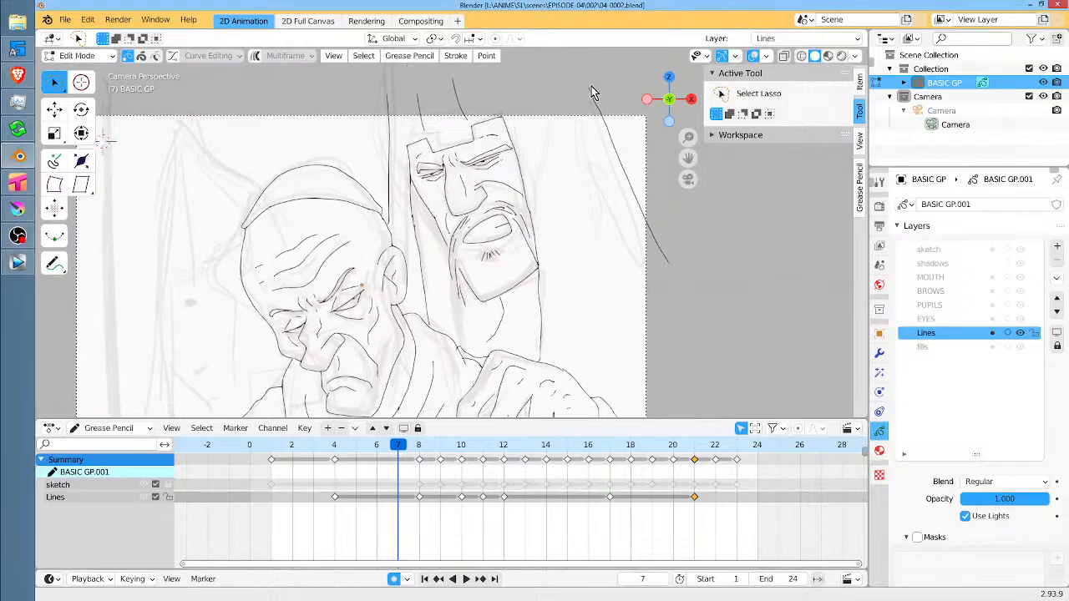
# Compare the drawing on frame 8 with frame 4 and view the whole composition of both characters on frame 4.
pyautogui.moveTo(592, 90); pyautogui.dragTo(615, 83)
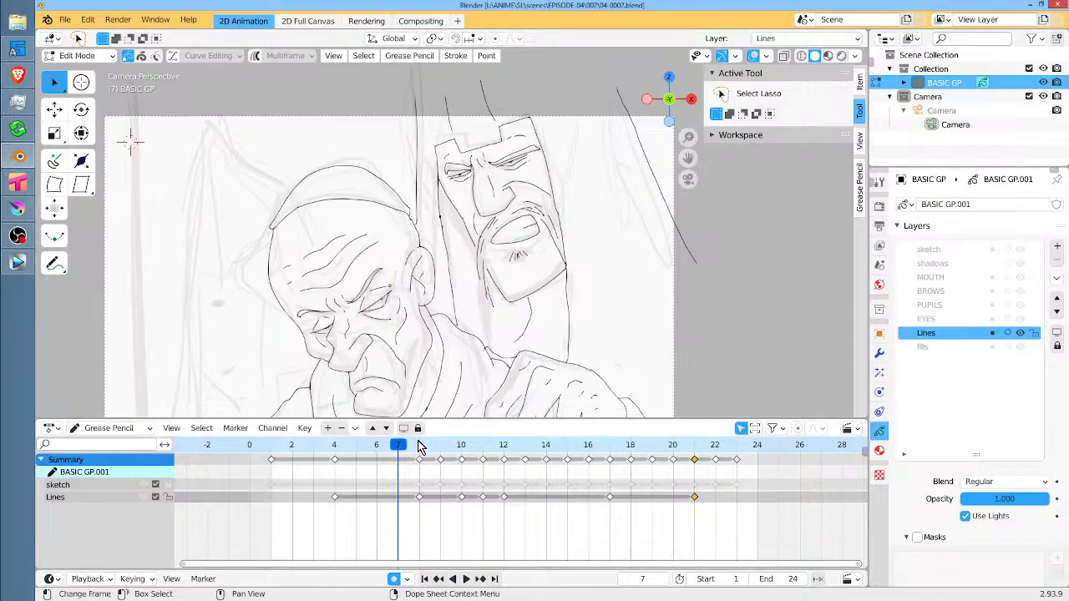
pyautogui.moveTo(416, 447)
pyautogui.mouseDown()
pyautogui.moveTo(436, 449)
pyautogui.moveTo(399, 450)
pyautogui.moveTo(421, 450)
pyautogui.mouseUp()
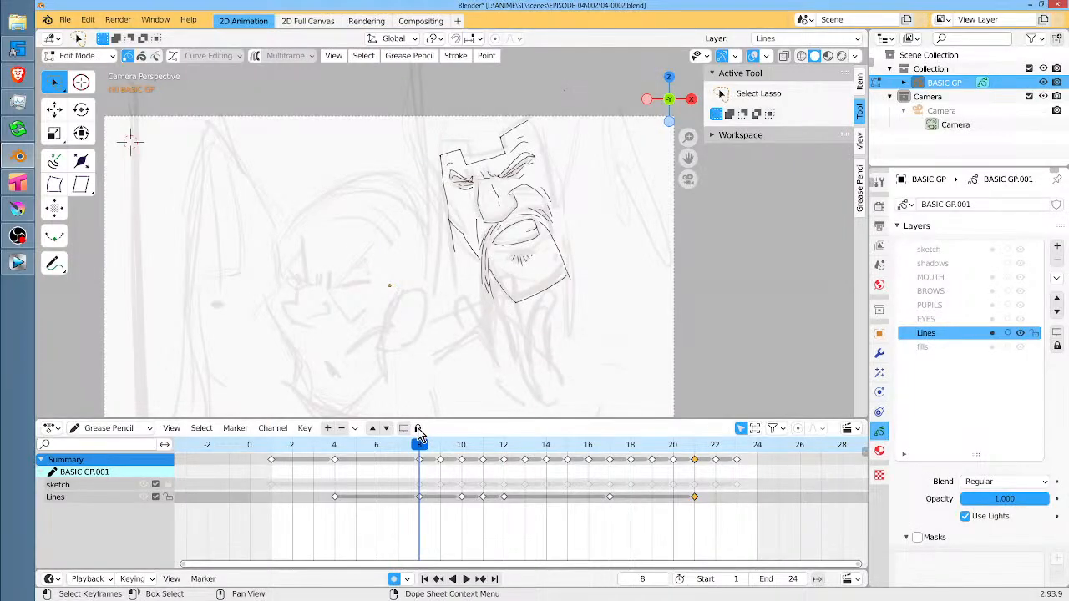
pyautogui.click(334, 447)
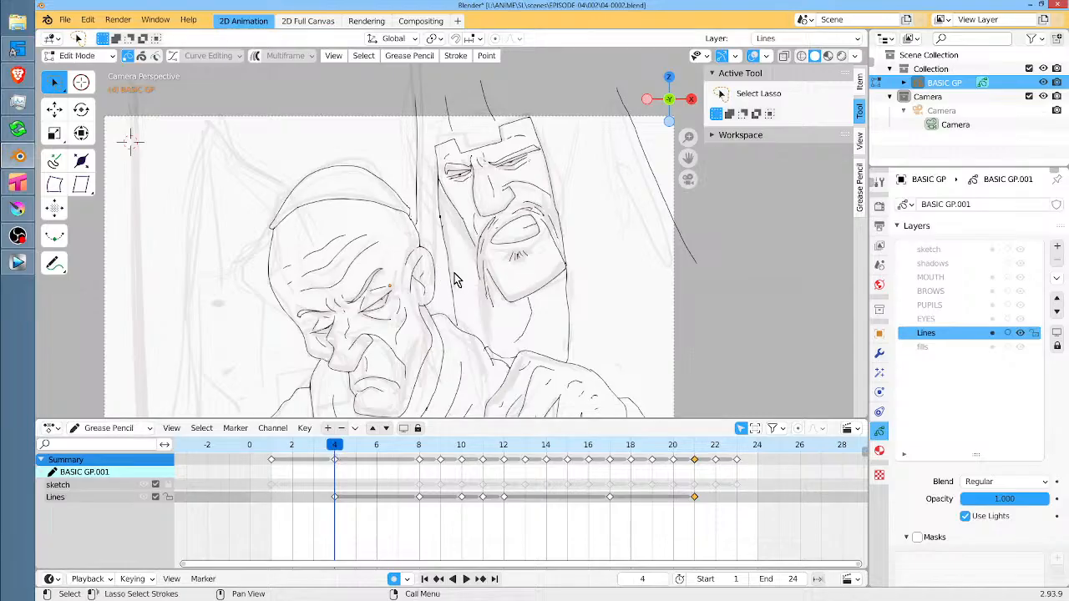
pyautogui.scroll(-4, 456, 261)
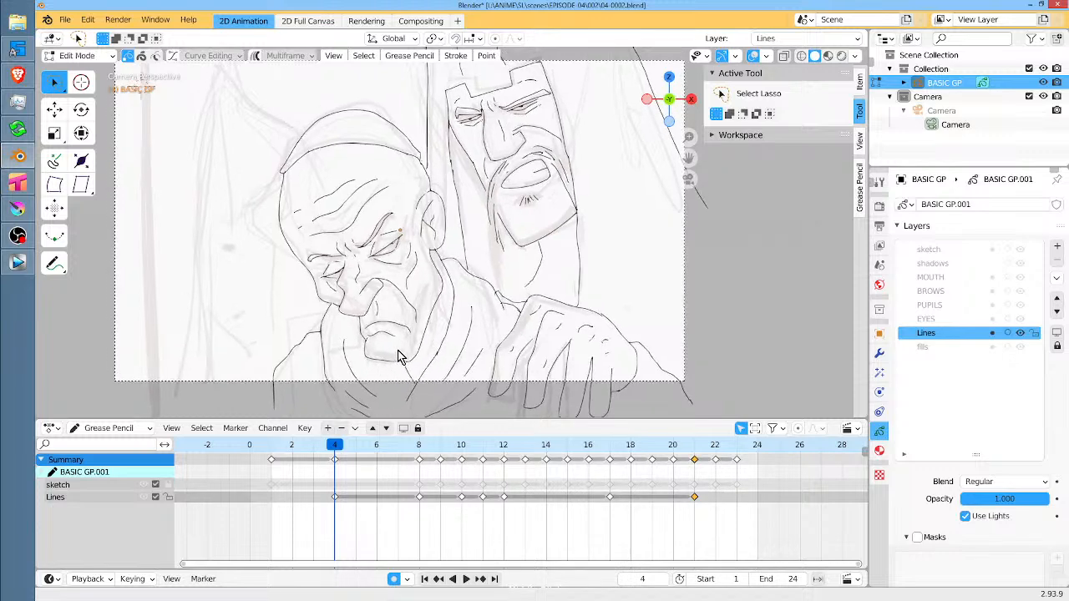
# Replace the old man's chin outline with a beard on frame 4, and add short wrinkles on his cheek and eye corner.
pyautogui.press('Tab')
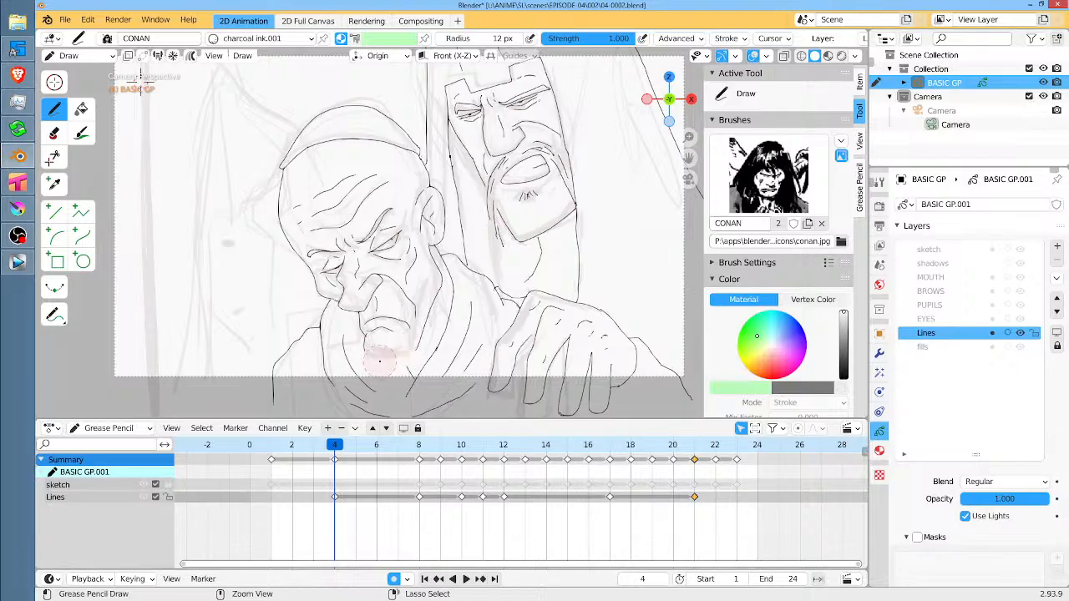
pyautogui.moveTo(366, 337)
pyautogui.mouseDown()
pyautogui.moveTo(368, 378)
pyautogui.moveTo(349, 411)
pyautogui.mouseUp()
pyautogui.moveTo(377, 349)
pyautogui.mouseDown()
pyautogui.moveTo(404, 406)
pyautogui.moveTo(407, 393)
pyautogui.mouseUp()
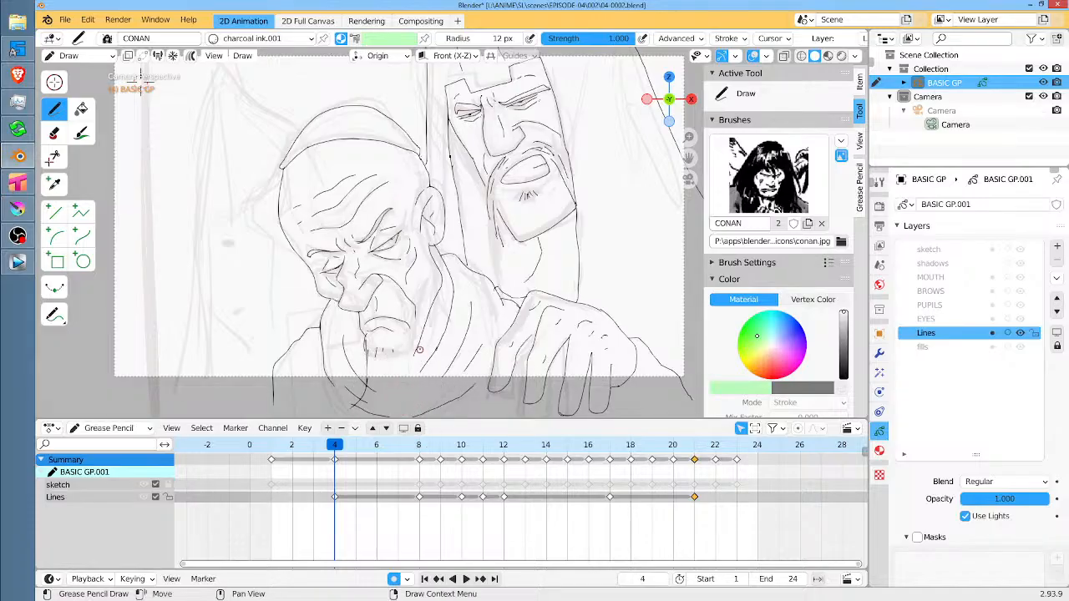
pyautogui.moveTo(415, 354); pyautogui.dragTo(396, 401)
pyautogui.moveTo(417, 288); pyautogui.dragTo(422, 310)
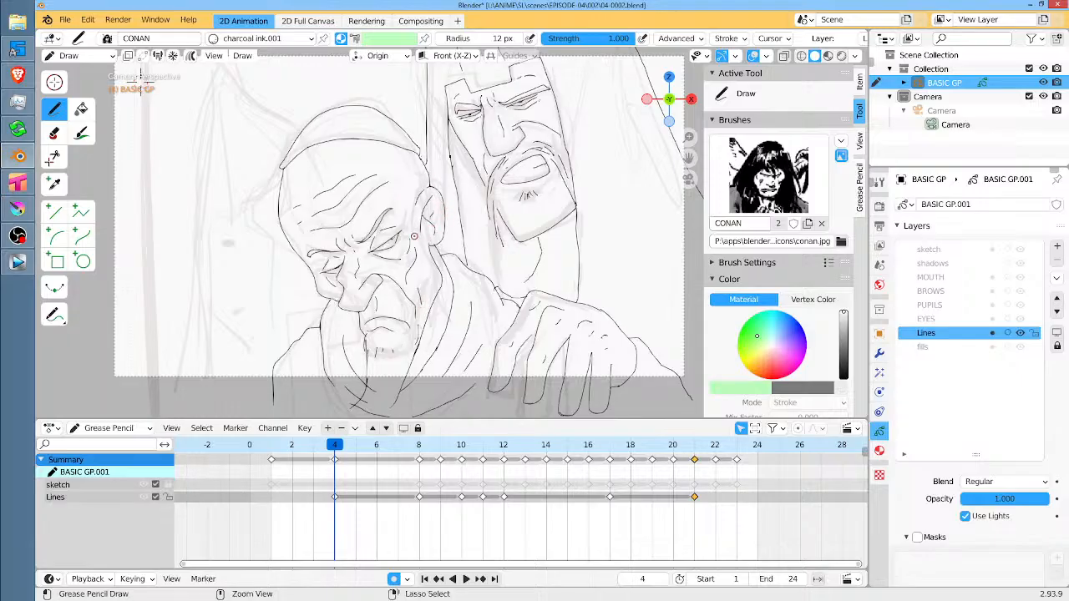
pyautogui.scroll(5, 447, 211)
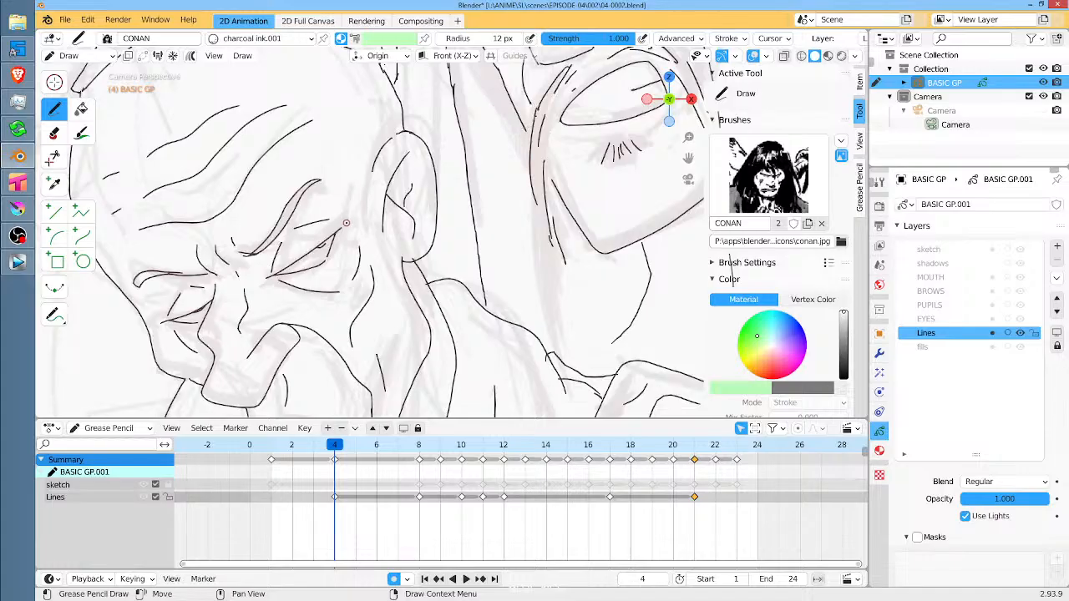
pyautogui.moveTo(346, 223)
pyautogui.mouseDown()
pyautogui.moveTo(351, 197)
pyautogui.moveTo(362, 214)
pyautogui.mouseUp()
pyautogui.scroll(-4, 471, 303)
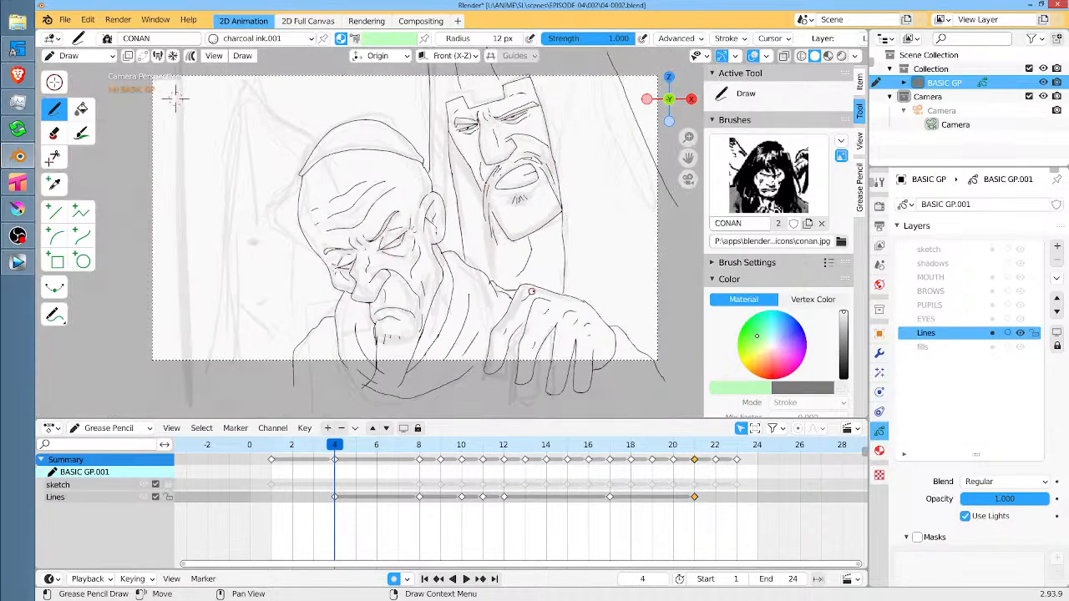
# On frame 8, ink the old man's nose, the long folds below it and his drooping mouth over the rough sketch.
pyautogui.moveTo(526, 298)
pyautogui.mouseDown()
pyautogui.moveTo(512, 259)
pyautogui.moveTo(513, 288)
pyautogui.mouseUp()
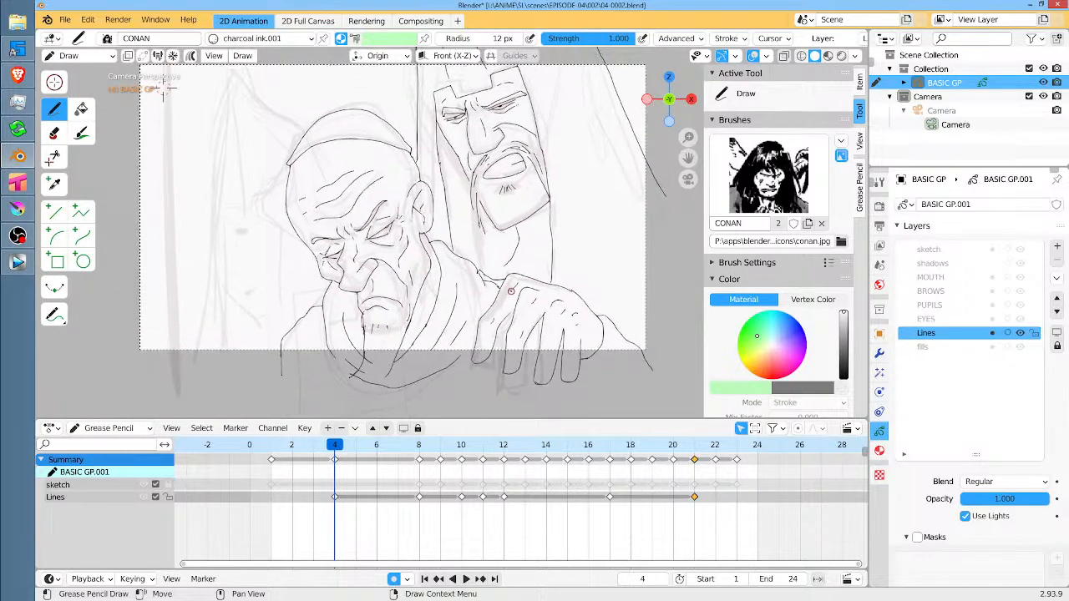
pyautogui.moveTo(381, 458); pyautogui.dragTo(418, 452)
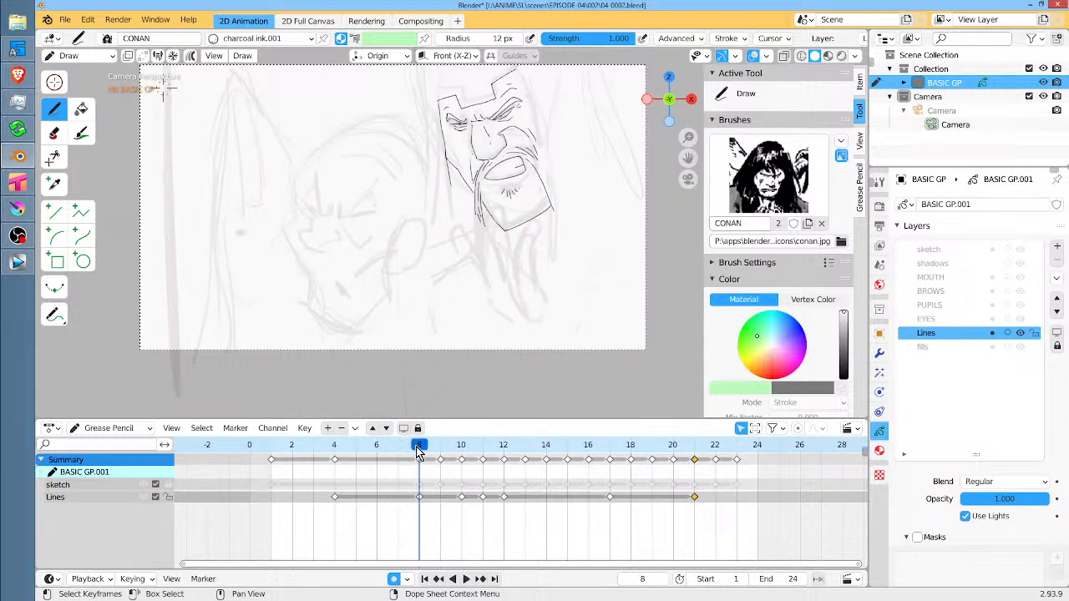
pyautogui.scroll(4, 353, 232)
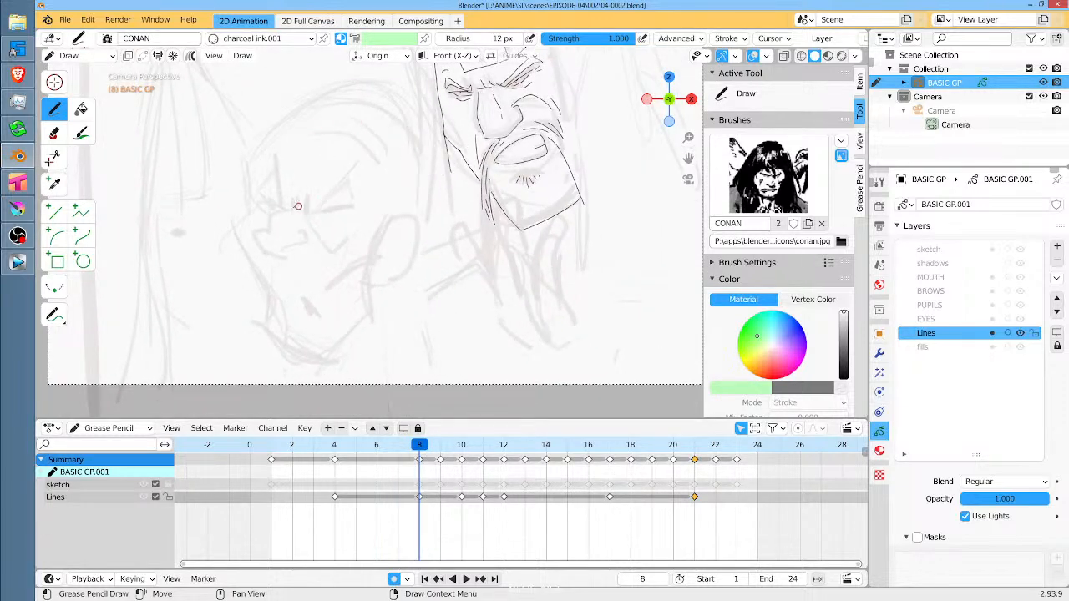
pyautogui.moveTo(281, 209)
pyautogui.mouseDown()
pyautogui.moveTo(254, 239)
pyautogui.moveTo(263, 250)
pyautogui.moveTo(303, 240)
pyautogui.moveTo(297, 222)
pyautogui.moveTo(288, 230)
pyautogui.mouseUp()
pyautogui.moveTo(255, 234)
pyautogui.mouseDown()
pyautogui.moveTo(253, 253)
pyautogui.moveTo(259, 232)
pyautogui.moveTo(242, 248)
pyautogui.moveTo(269, 247)
pyautogui.moveTo(251, 234)
pyautogui.moveTo(260, 251)
pyautogui.mouseUp()
pyautogui.moveTo(273, 215)
pyautogui.mouseDown()
pyautogui.moveTo(249, 250)
pyautogui.moveTo(278, 262)
pyautogui.moveTo(282, 247)
pyautogui.moveTo(311, 314)
pyautogui.moveTo(327, 325)
pyautogui.mouseUp()
pyautogui.moveTo(297, 227)
pyautogui.mouseDown()
pyautogui.moveTo(326, 288)
pyautogui.moveTo(331, 344)
pyautogui.mouseUp()
pyautogui.moveTo(274, 262); pyautogui.dragTo(300, 314)
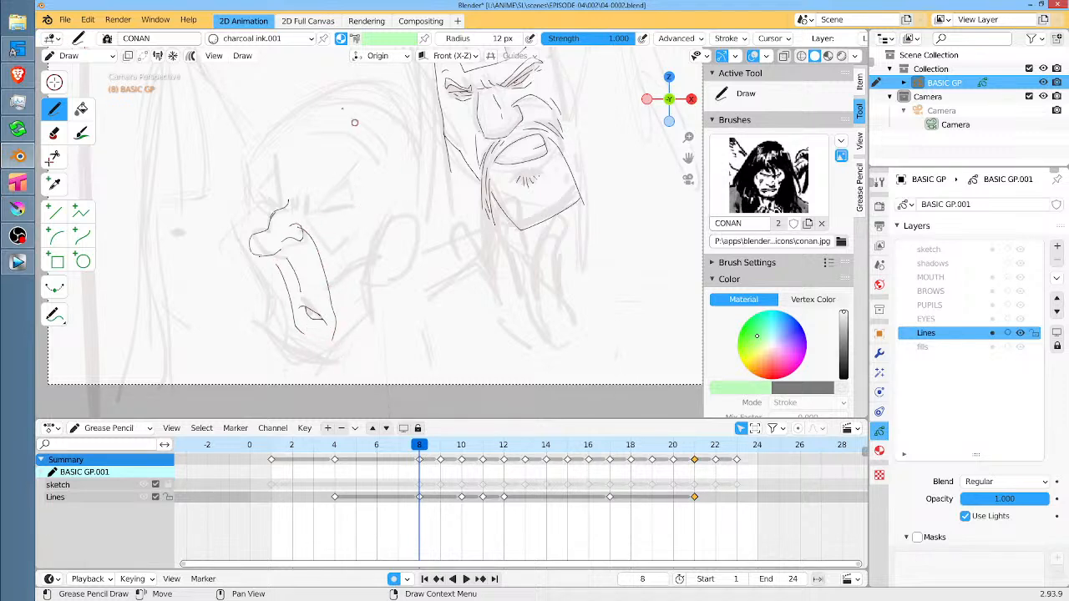
# Ink the old man's angry brows, squinting eyes and the head outline down to the chin on frame 8.
pyautogui.moveTo(306, 182)
pyautogui.mouseDown()
pyautogui.moveTo(302, 201)
pyautogui.moveTo(285, 203)
pyautogui.moveTo(356, 203)
pyautogui.moveTo(334, 236)
pyautogui.moveTo(376, 199)
pyautogui.moveTo(376, 218)
pyautogui.mouseUp()
pyautogui.moveTo(310, 210)
pyautogui.mouseDown()
pyautogui.moveTo(343, 177)
pyautogui.moveTo(350, 186)
pyautogui.moveTo(358, 160)
pyautogui.moveTo(310, 187)
pyautogui.moveTo(260, 168)
pyautogui.moveTo(261, 156)
pyautogui.moveTo(282, 183)
pyautogui.moveTo(267, 217)
pyautogui.mouseUp()
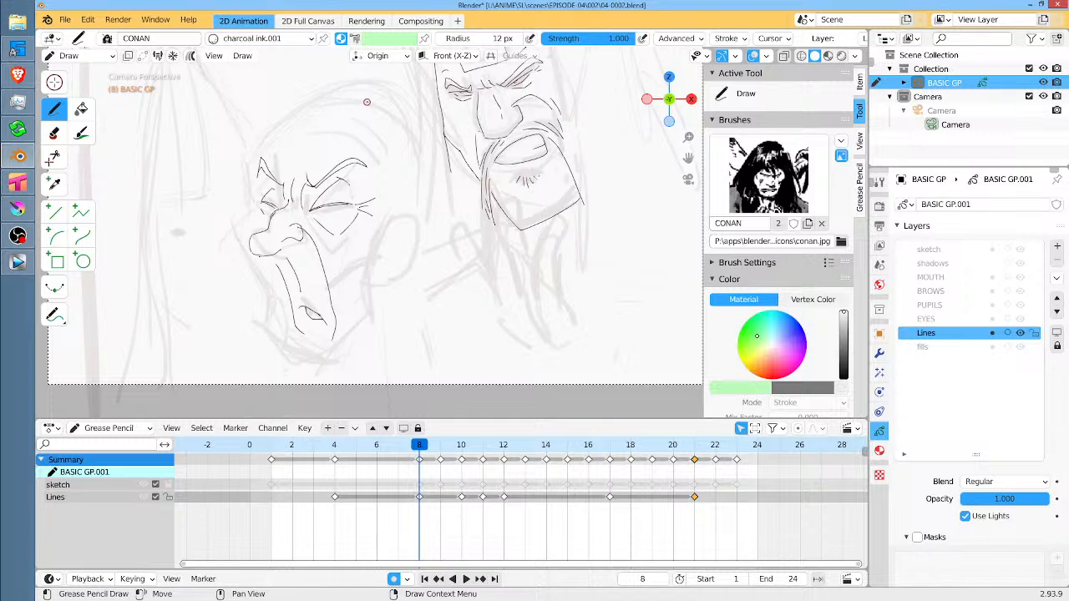
pyautogui.moveTo(367, 101)
pyautogui.mouseDown()
pyautogui.moveTo(302, 102)
pyautogui.moveTo(252, 157)
pyautogui.moveTo(250, 266)
pyautogui.moveTo(276, 284)
pyautogui.moveTo(295, 371)
pyautogui.mouseUp()
pyautogui.moveTo(481, 239); pyautogui.dragTo(489, 146)
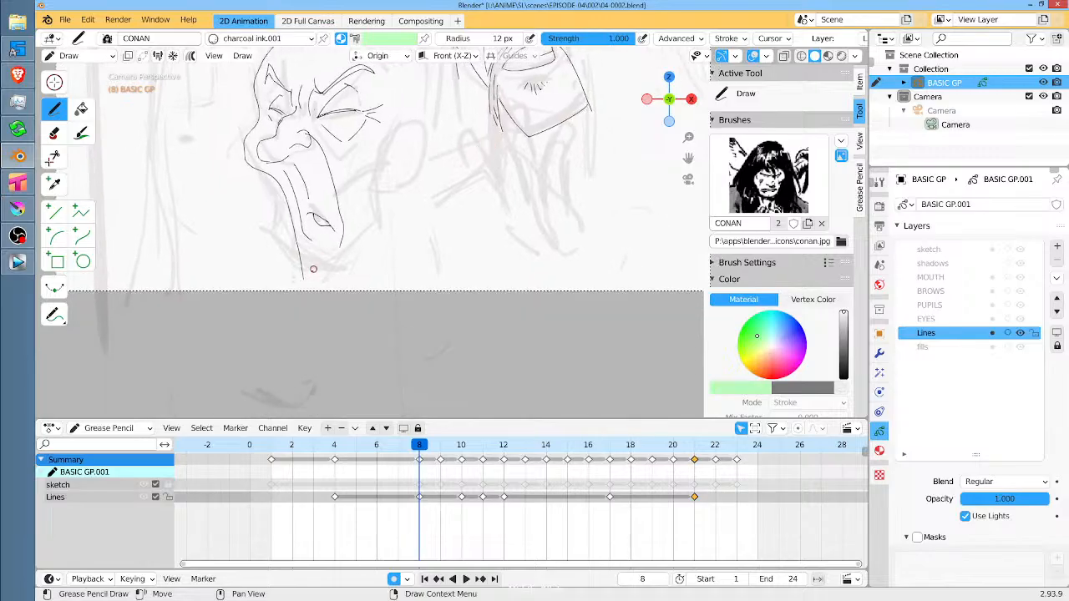
# Ink the old man's pointed beard, jawline and ear on frame 8.
pyautogui.moveTo(302, 269)
pyautogui.mouseDown()
pyautogui.moveTo(294, 344)
pyautogui.moveTo(316, 341)
pyautogui.moveTo(351, 285)
pyautogui.moveTo(386, 164)
pyautogui.mouseUp()
pyautogui.moveTo(388, 127)
pyautogui.mouseDown()
pyautogui.moveTo(441, 127)
pyautogui.moveTo(389, 181)
pyautogui.mouseUp()
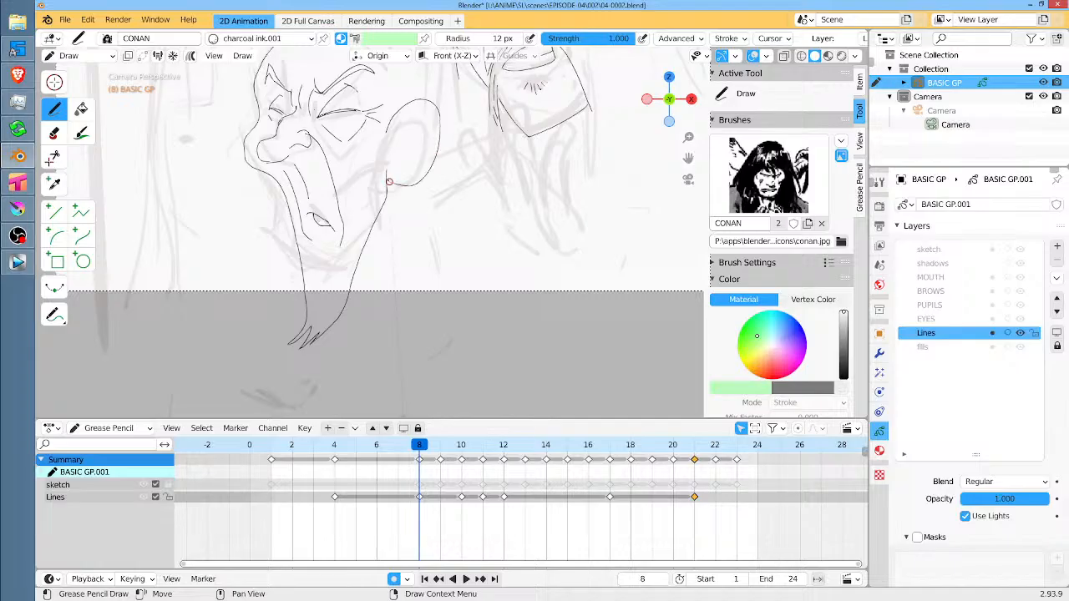
pyautogui.moveTo(408, 128); pyautogui.dragTo(406, 171)
pyautogui.press('Down')
pyautogui.press('Up')
# Add forehead and temple wrinkles to the old man on frame 8 and ink the skullcap on the back of his head.
pyautogui.scroll(-3, 514, 156)
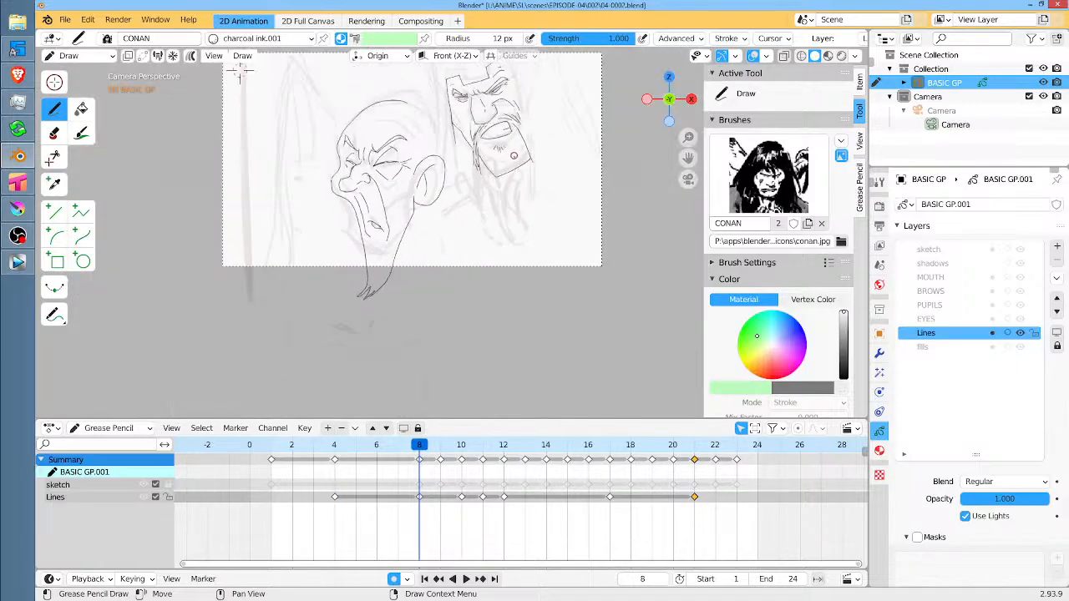
pyautogui.moveTo(478, 169); pyautogui.dragTo(475, 224)
pyautogui.scroll(3, 472, 234)
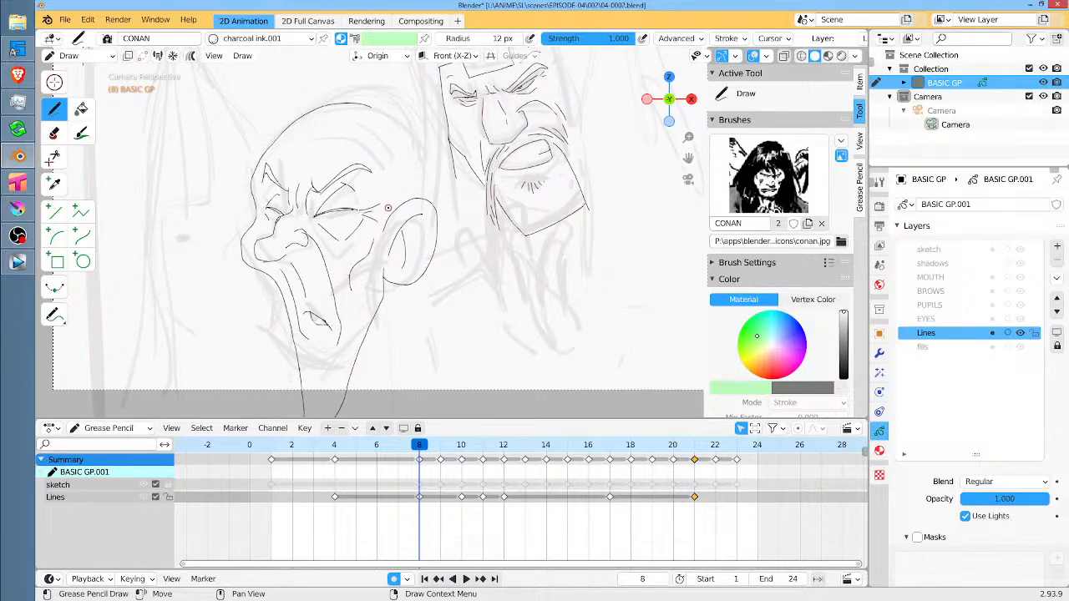
pyautogui.moveTo(309, 139); pyautogui.dragTo(383, 124)
pyautogui.moveTo(331, 102)
pyautogui.mouseDown()
pyautogui.moveTo(346, 86)
pyautogui.moveTo(394, 93)
pyautogui.moveTo(421, 112)
pyautogui.moveTo(431, 150)
pyautogui.mouseUp()
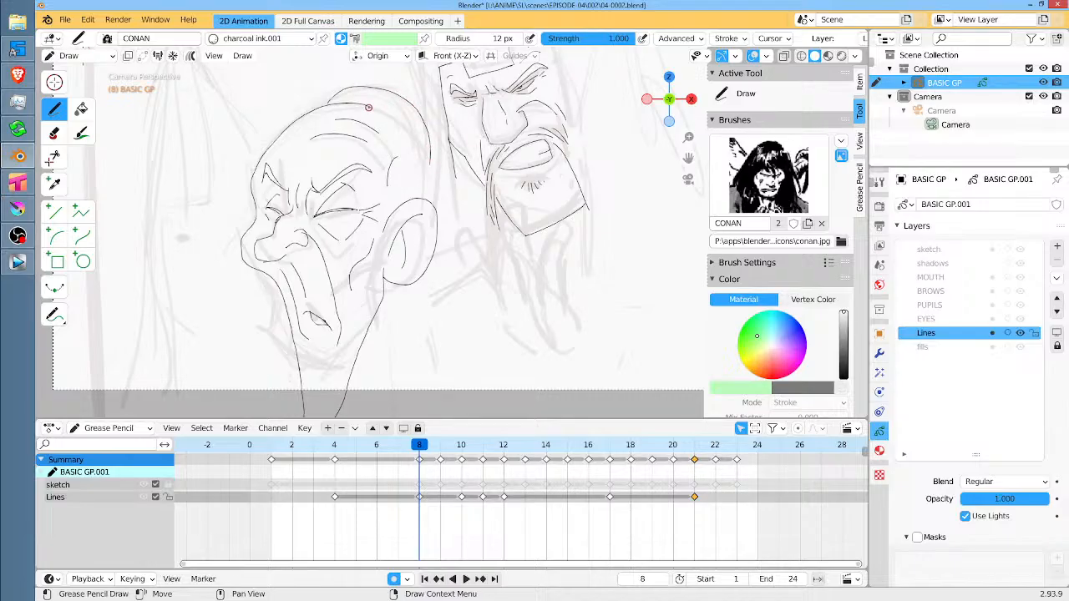
pyautogui.moveTo(368, 107)
pyautogui.mouseDown()
pyautogui.moveTo(413, 134)
pyautogui.moveTo(424, 198)
pyautogui.mouseUp()
pyautogui.press('Home')
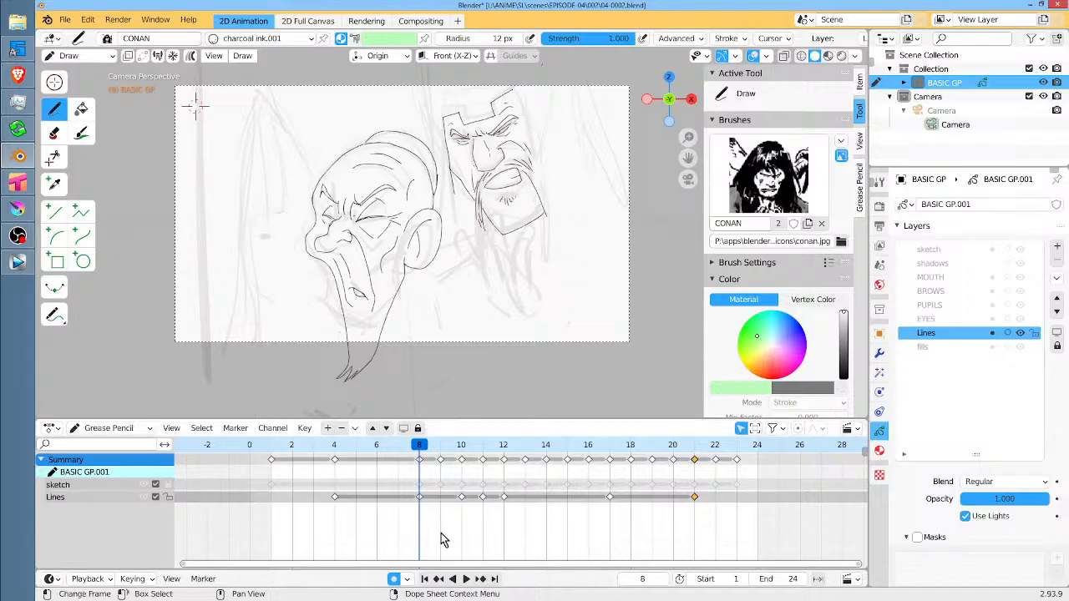
# On frame 9, rotate all of the old man's head strokes slightly counterclockwise and shift them down and slightly left.
pyautogui.press('space')
pyautogui.click(440, 445)
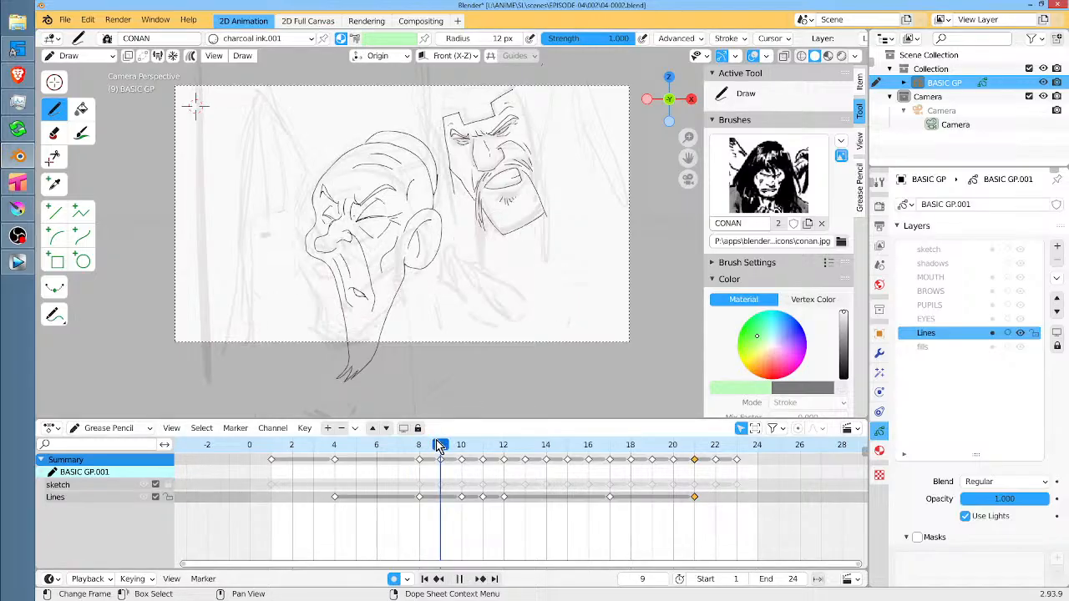
pyautogui.press('space')
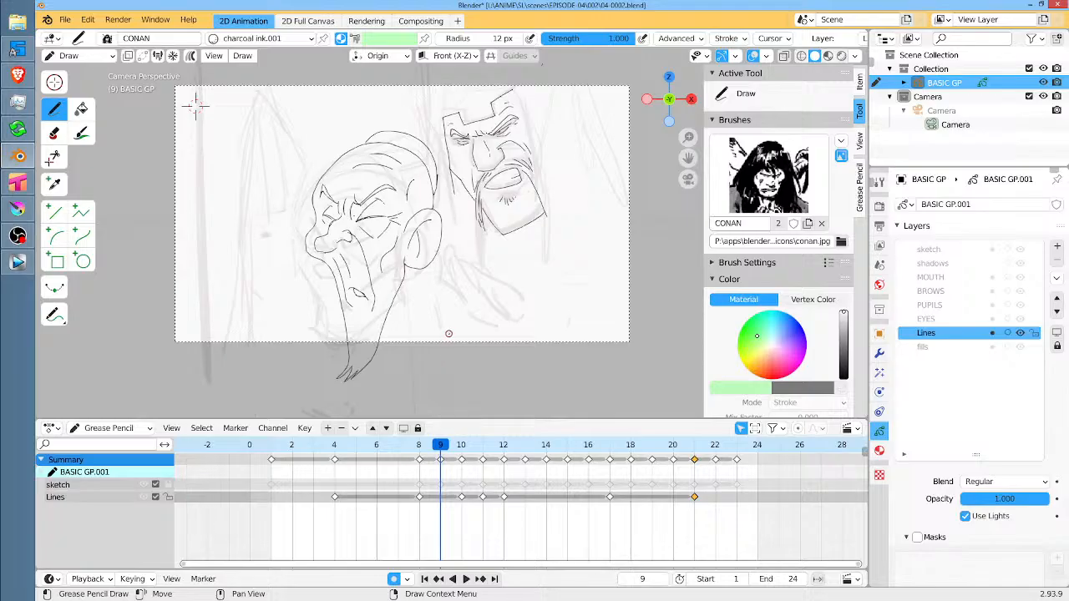
pyautogui.press('Tab')
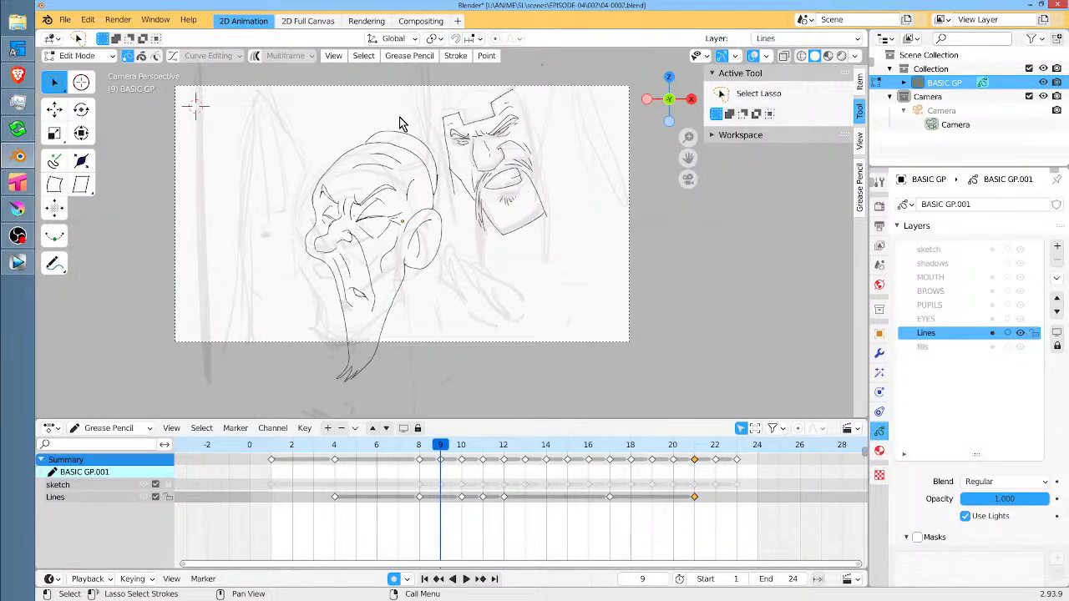
pyautogui.moveTo(401, 124)
pyautogui.mouseDown()
pyautogui.moveTo(298, 176)
pyautogui.moveTo(303, 322)
pyautogui.moveTo(449, 381)
pyautogui.moveTo(456, 239)
pyautogui.moveTo(442, 167)
pyautogui.mouseUp()
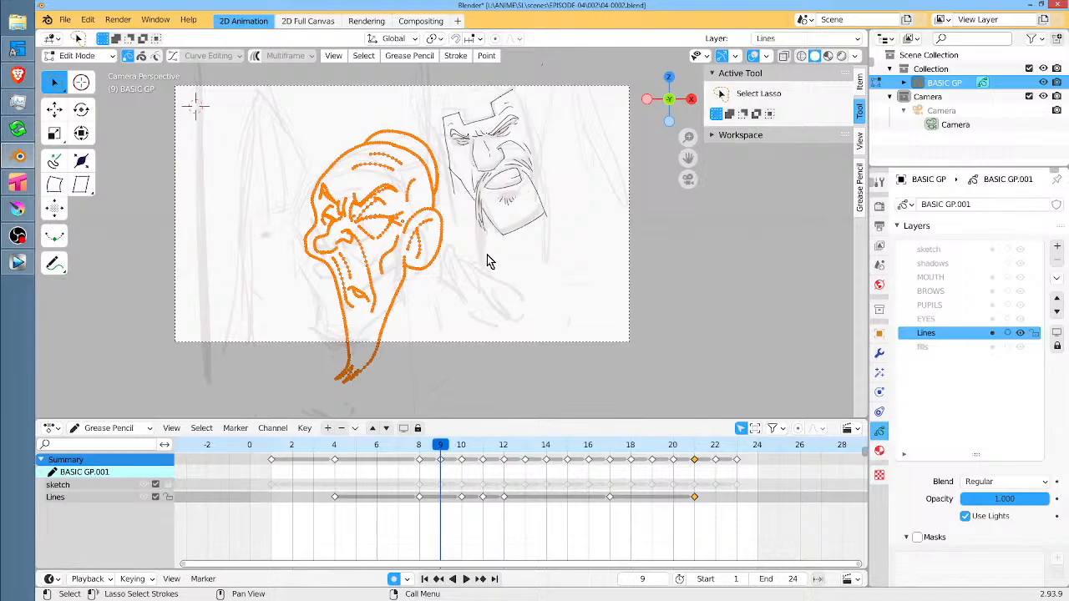
pyautogui.press('r')
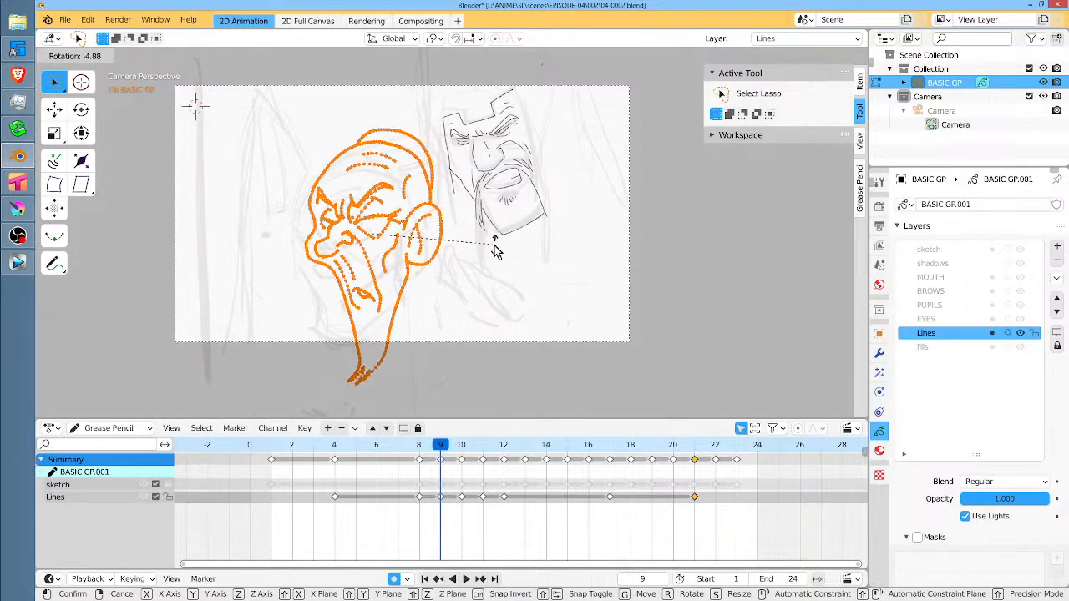
pyautogui.click(492, 244)
pyautogui.press('g')
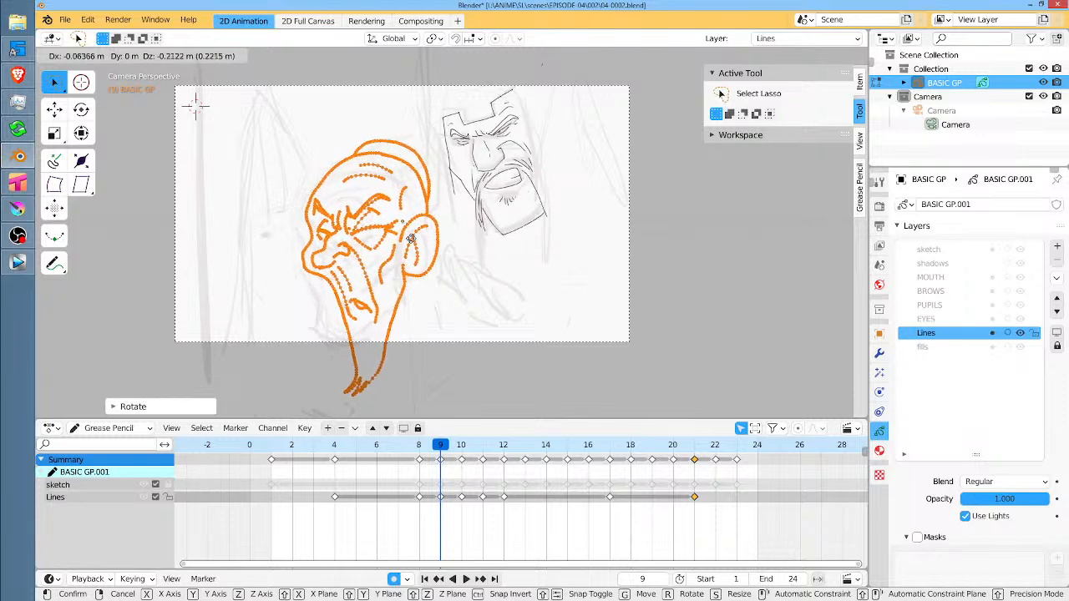
pyautogui.click(408, 240)
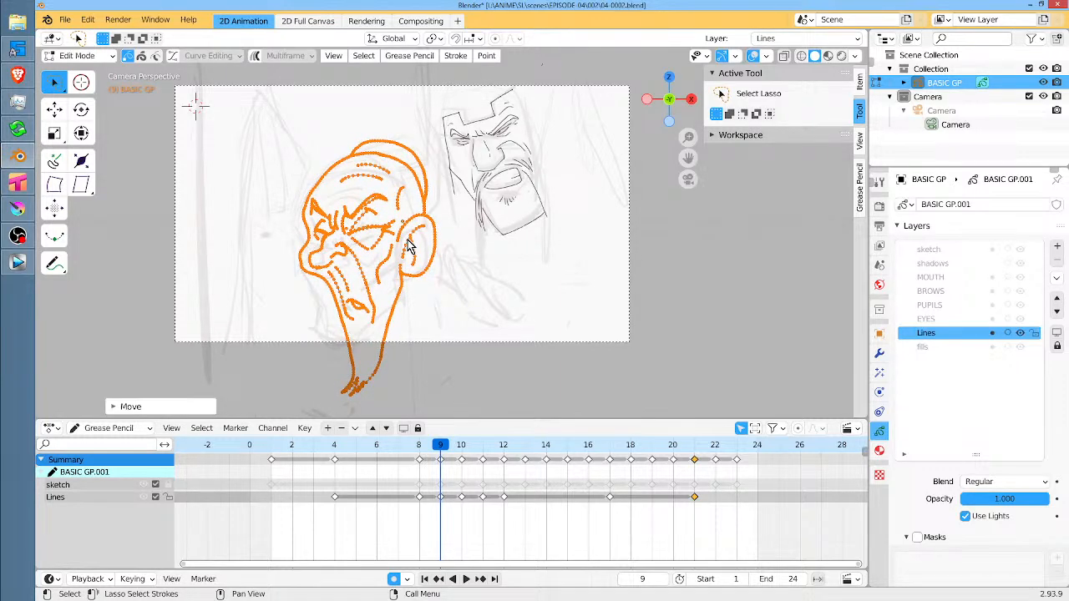
# Reshape the old man's face, cap and beard on frame 9 with the Grab sculpt brush, pulling the face forward.
pyautogui.hotkey('ctrl', 'Tab')
pyautogui.moveTo(392, 240); pyautogui.dragTo(302, 255)
pyautogui.moveTo(344, 214); pyautogui.dragTo(337, 221)
pyautogui.moveTo(375, 142); pyautogui.dragTo(390, 142)
pyautogui.moveTo(396, 174); pyautogui.dragTo(403, 183)
pyautogui.moveTo(383, 252); pyautogui.dragTo(373, 250)
pyautogui.moveTo(365, 246); pyautogui.dragTo(354, 244)
pyautogui.moveTo(346, 241); pyautogui.dragTo(338, 244)
pyautogui.moveTo(352, 360); pyautogui.dragTo(369, 359)
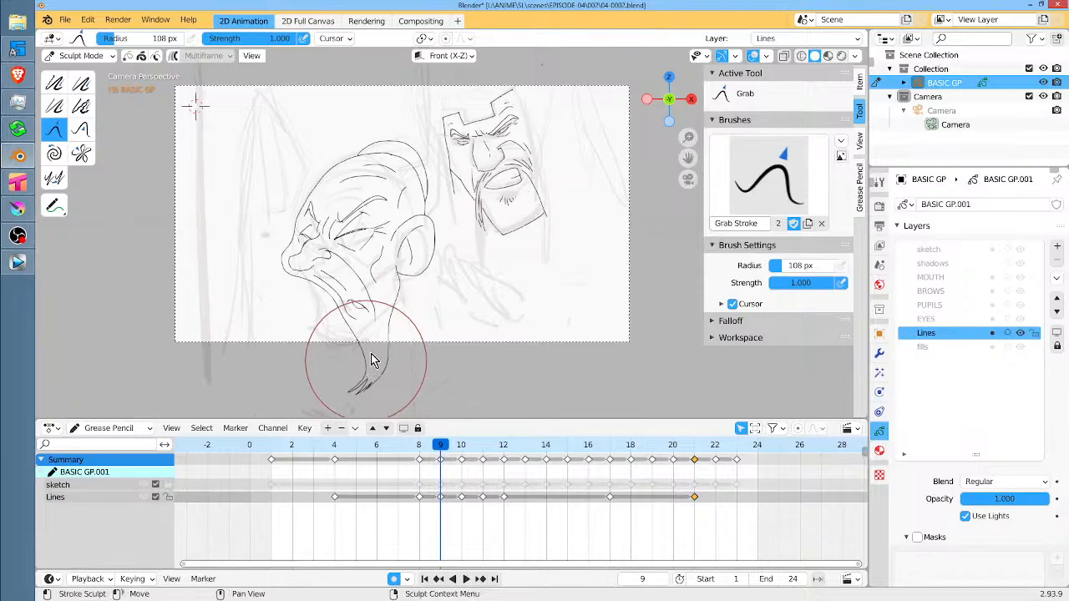
pyautogui.moveTo(402, 317); pyautogui.dragTo(410, 317)
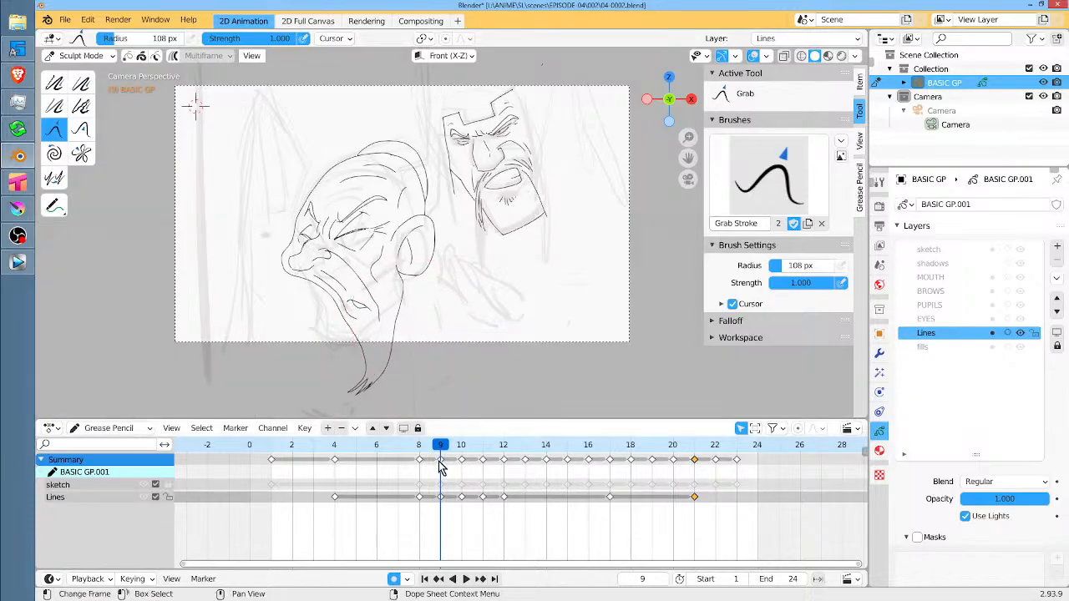
# Go to frame 10 and ink the old man's heavy slanted brows and narrowed eyes with the Draw tool.
pyautogui.moveTo(441, 445); pyautogui.dragTo(457, 451)
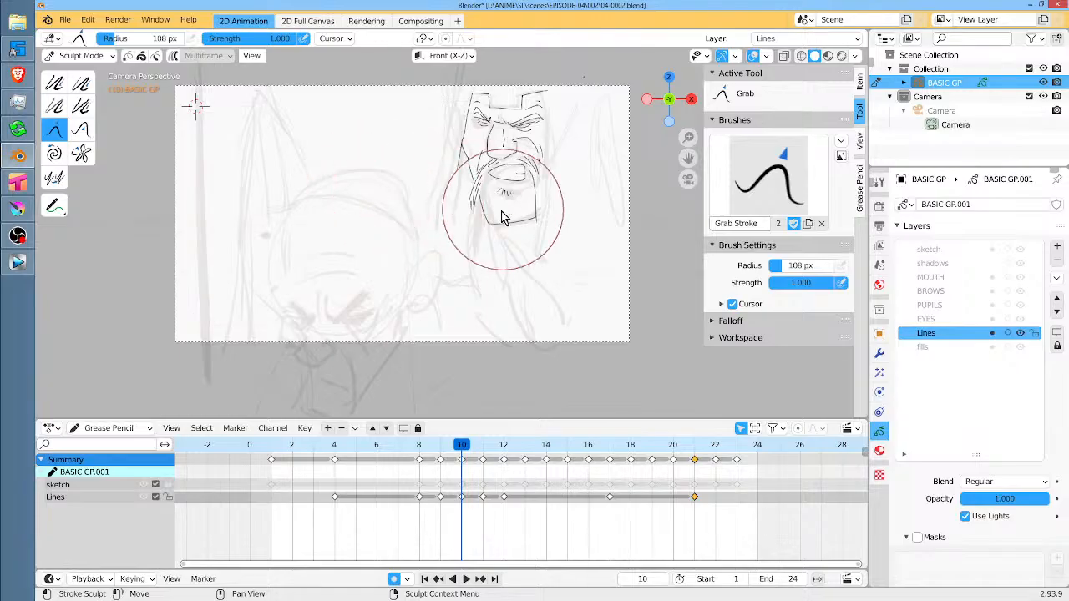
pyautogui.hotkey('ctrl', 'Tab')
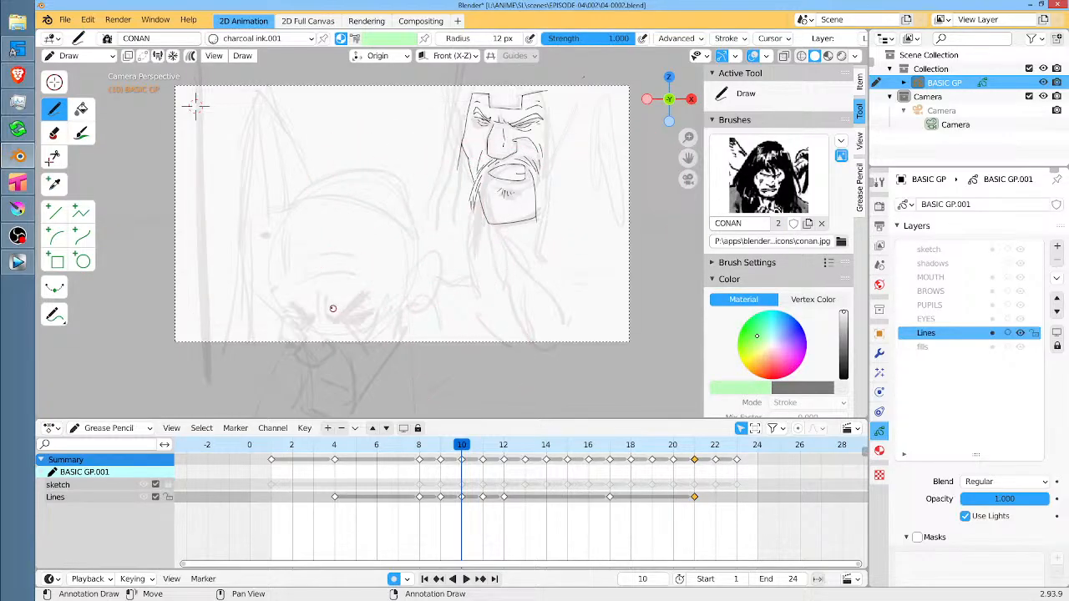
pyautogui.moveTo(327, 305)
pyautogui.mouseDown()
pyautogui.moveTo(338, 317)
pyautogui.moveTo(329, 316)
pyautogui.moveTo(365, 292)
pyautogui.moveTo(382, 296)
pyautogui.moveTo(341, 318)
pyautogui.moveTo(375, 307)
pyautogui.mouseUp()
pyautogui.moveTo(320, 306)
pyautogui.mouseDown()
pyautogui.moveTo(320, 319)
pyautogui.moveTo(287, 309)
pyautogui.moveTo(310, 311)
pyautogui.moveTo(288, 299)
pyautogui.moveTo(303, 316)
pyautogui.mouseUp()
pyautogui.scroll(5, 394, 277)
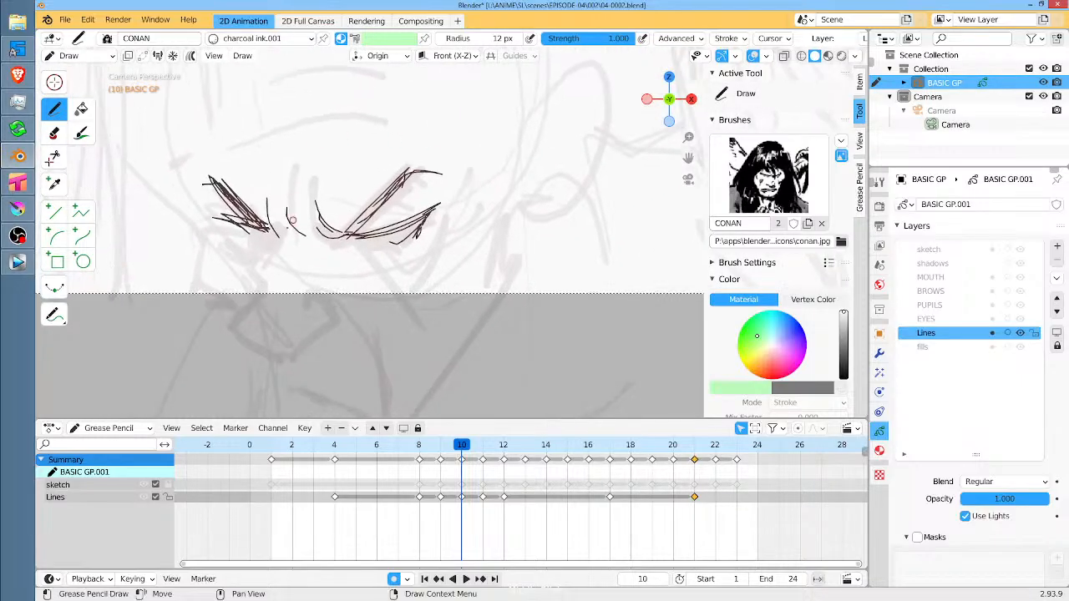
# Ink the old man's nose, cheek folds, jawline and beard on frame 10.
pyautogui.moveTo(275, 225)
pyautogui.mouseDown()
pyautogui.moveTo(244, 323)
pyautogui.moveTo(264, 364)
pyautogui.moveTo(333, 314)
pyautogui.moveTo(326, 274)
pyautogui.moveTo(349, 288)
pyautogui.moveTo(426, 393)
pyautogui.mouseUp()
pyautogui.moveTo(519, 258); pyautogui.dragTo(549, 139)
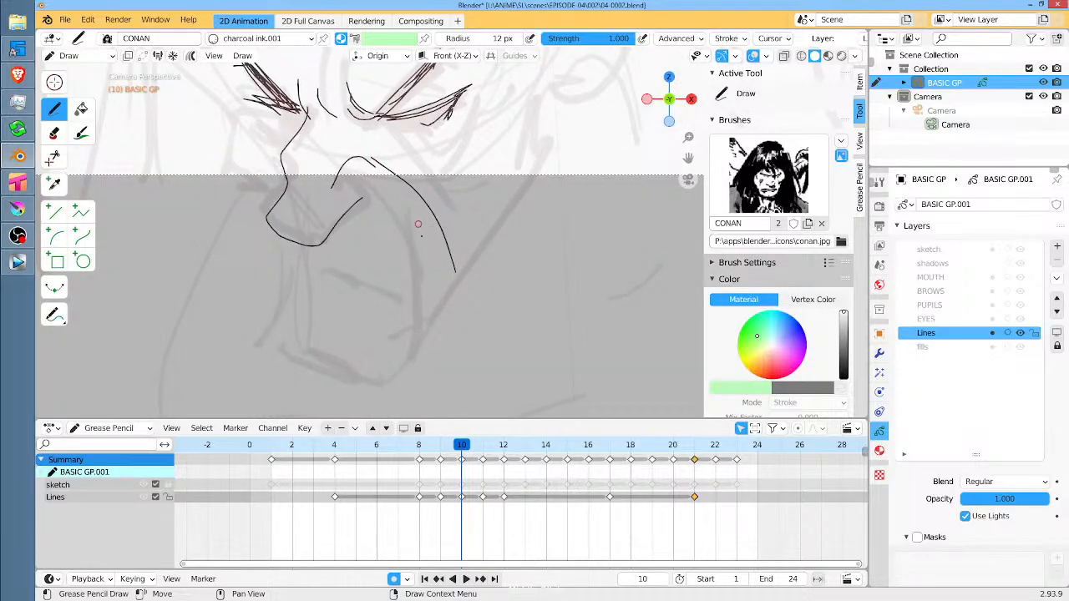
pyautogui.moveTo(418, 226); pyautogui.dragTo(425, 284)
pyautogui.moveTo(302, 246)
pyautogui.mouseDown()
pyautogui.moveTo(306, 347)
pyautogui.moveTo(249, 401)
pyautogui.moveTo(296, 414)
pyautogui.moveTo(354, 408)
pyautogui.moveTo(416, 354)
pyautogui.moveTo(529, 188)
pyautogui.moveTo(546, 97)
pyautogui.mouseUp()
pyautogui.moveTo(565, 89); pyautogui.dragTo(558, 211)
# Add wrinkles and crease lines around both of the old man's eyes on frame 10.
pyautogui.moveTo(446, 257); pyautogui.dragTo(479, 302)
pyautogui.moveTo(467, 204); pyautogui.dragTo(492, 160)
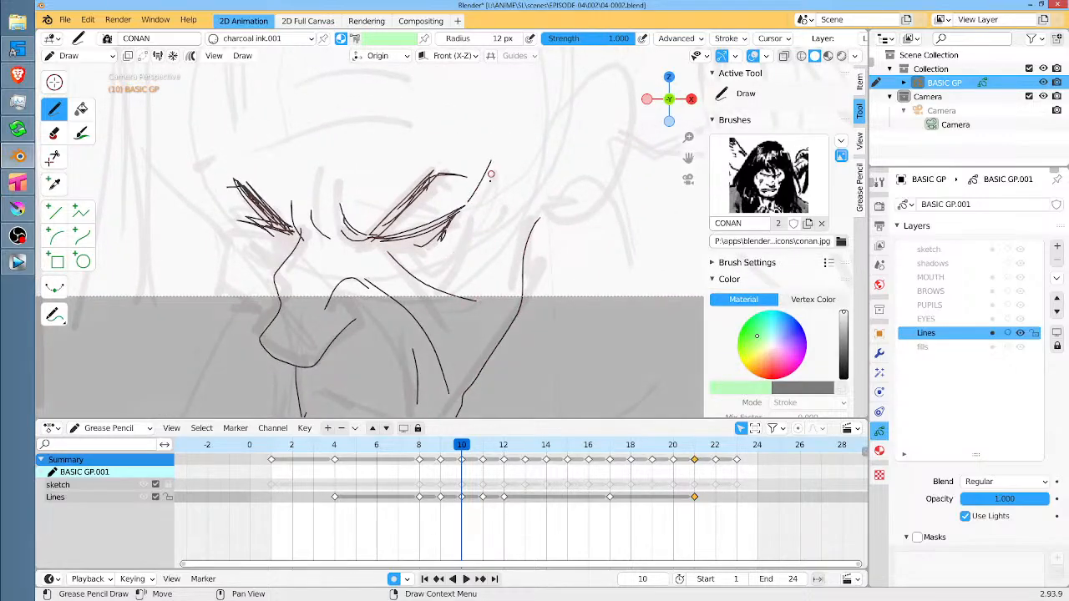
pyautogui.moveTo(473, 213); pyautogui.dragTo(495, 212)
pyautogui.moveTo(244, 217); pyautogui.dragTo(229, 203)
pyautogui.moveTo(278, 230)
pyautogui.mouseDown()
pyautogui.moveTo(226, 219)
pyautogui.moveTo(276, 258)
pyautogui.mouseUp()
pyautogui.moveTo(471, 225); pyautogui.dragTo(466, 266)
pyautogui.moveTo(393, 239)
pyautogui.mouseDown()
pyautogui.moveTo(456, 212)
pyautogui.moveTo(440, 217)
pyautogui.mouseUp()
pyautogui.moveTo(261, 222); pyautogui.dragTo(299, 229)
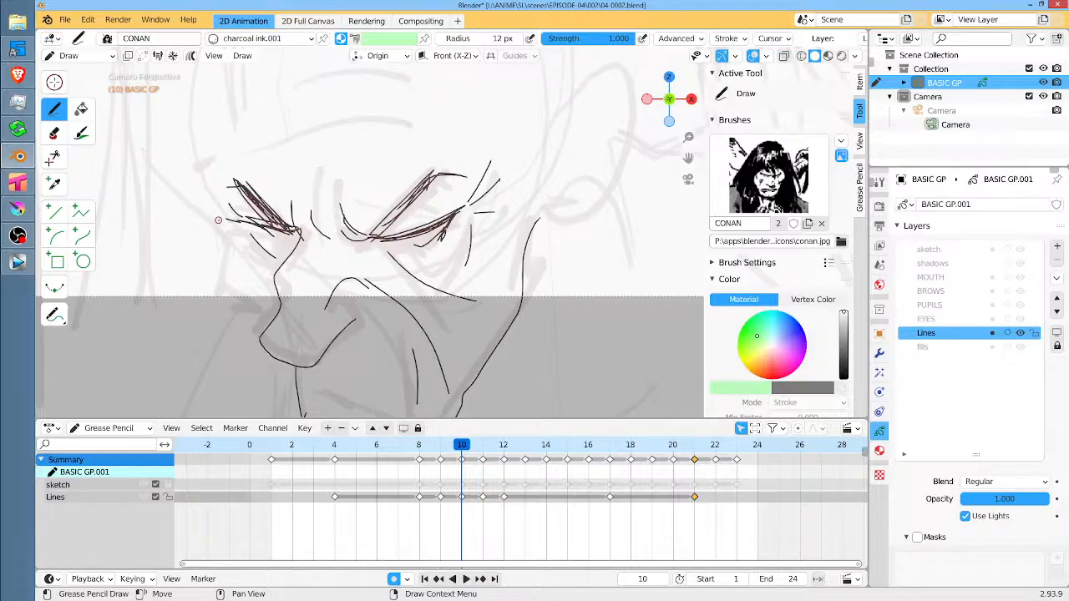
# Ink the far cheek outline and the mouth line of the old man on frame 10.
pyautogui.moveTo(218, 220)
pyautogui.mouseDown()
pyautogui.moveTo(222, 279)
pyautogui.moveTo(263, 326)
pyautogui.mouseUp()
pyautogui.moveTo(450, 320); pyautogui.dragTo(431, 177)
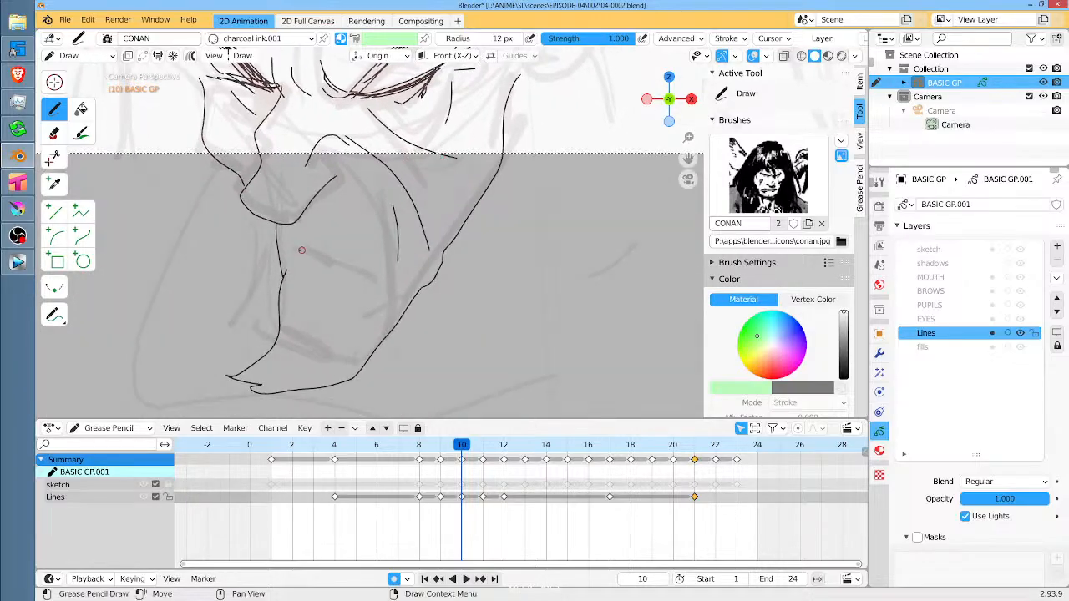
pyautogui.moveTo(307, 249); pyautogui.dragTo(381, 280)
# Ink the old man's skull outline, the skullcap band around it and the ear with its inner folds on frame 10.
pyautogui.moveTo(489, 185); pyautogui.dragTo(493, 332)
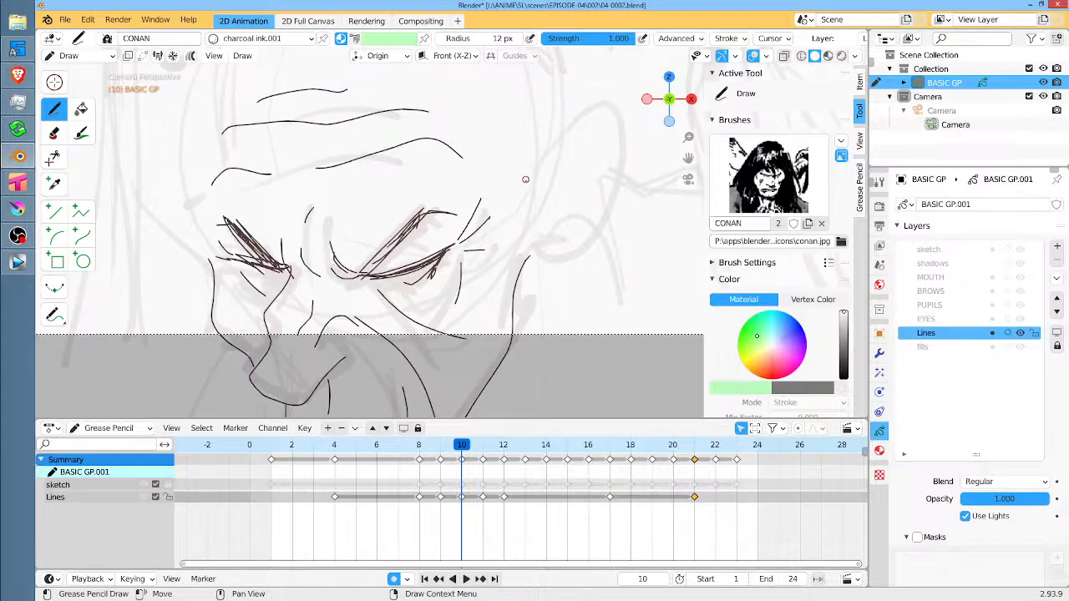
pyautogui.moveTo(525, 180)
pyautogui.mouseDown()
pyautogui.moveTo(518, 273)
pyautogui.moveTo(510, 253)
pyautogui.mouseUp()
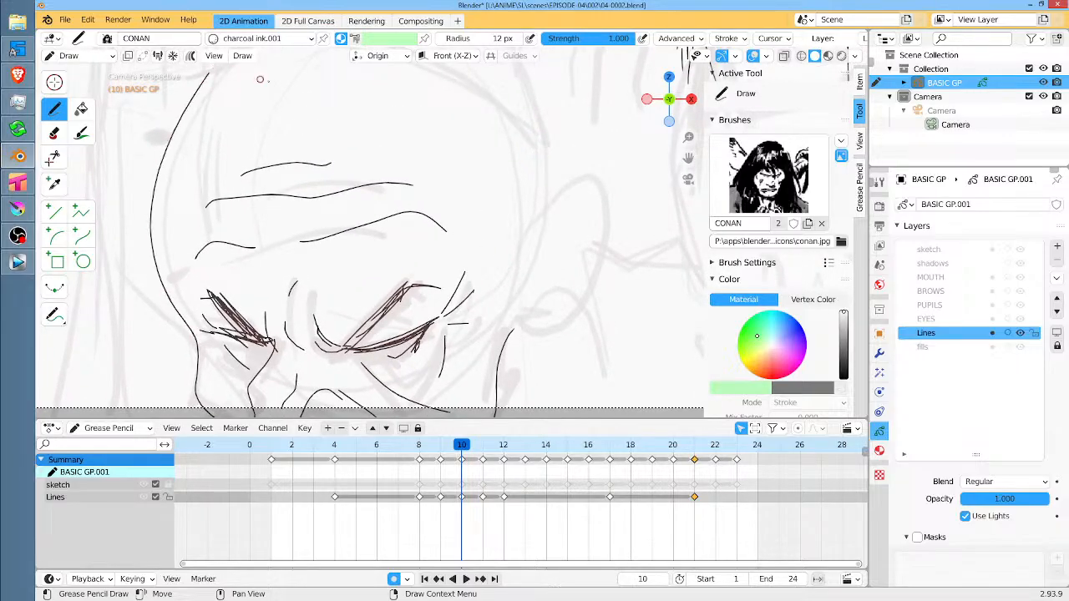
pyautogui.moveTo(260, 79); pyautogui.dragTo(294, 296)
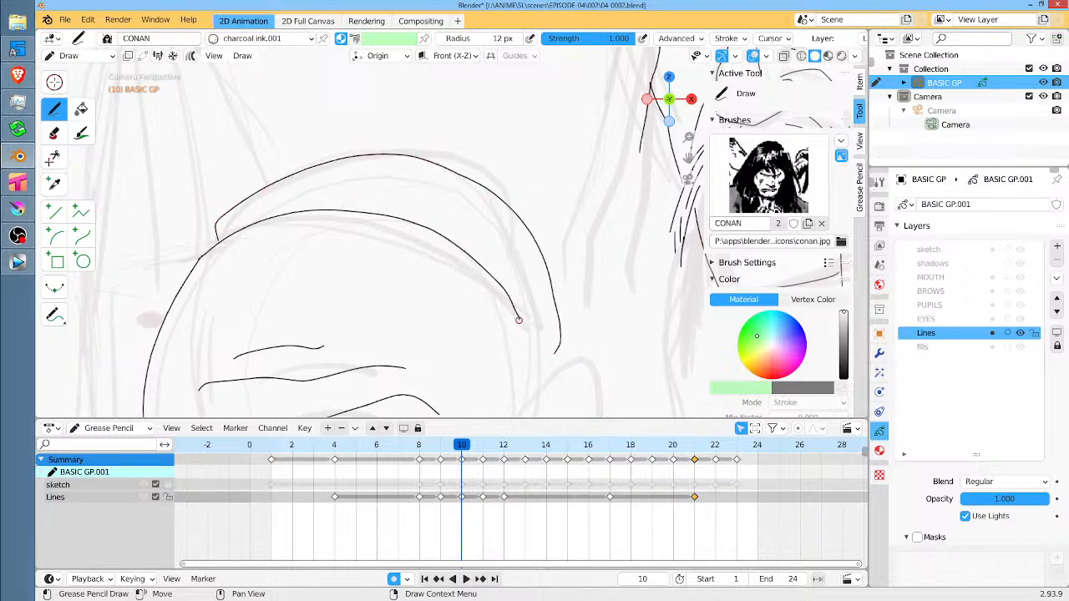
pyautogui.moveTo(548, 399)
pyautogui.mouseDown()
pyautogui.moveTo(590, 289)
pyautogui.moveTo(482, 212)
pyautogui.mouseUp()
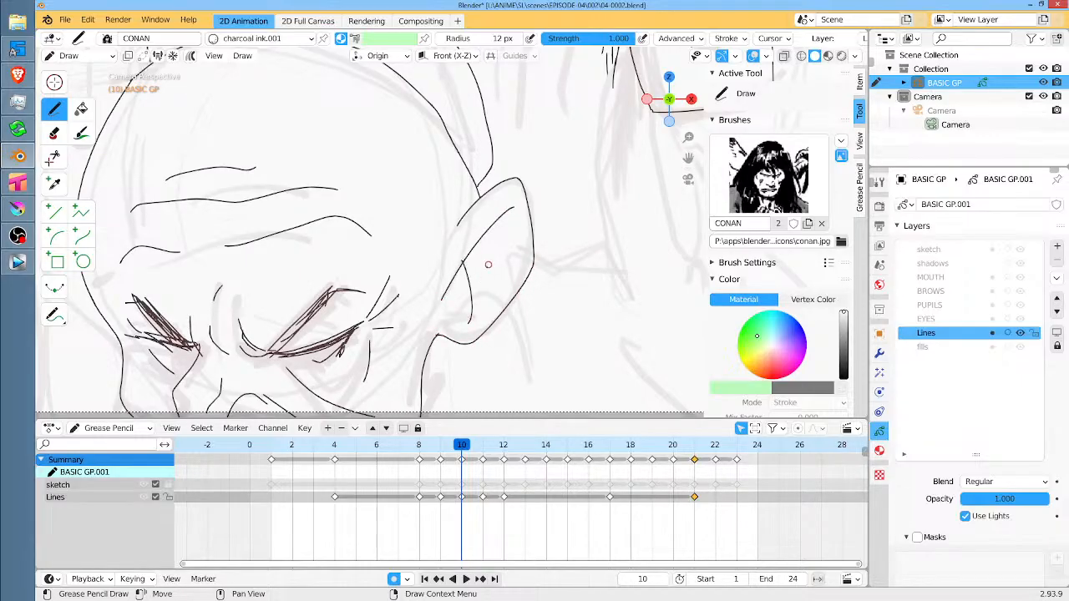
pyautogui.moveTo(553, 218); pyautogui.dragTo(662, 229)
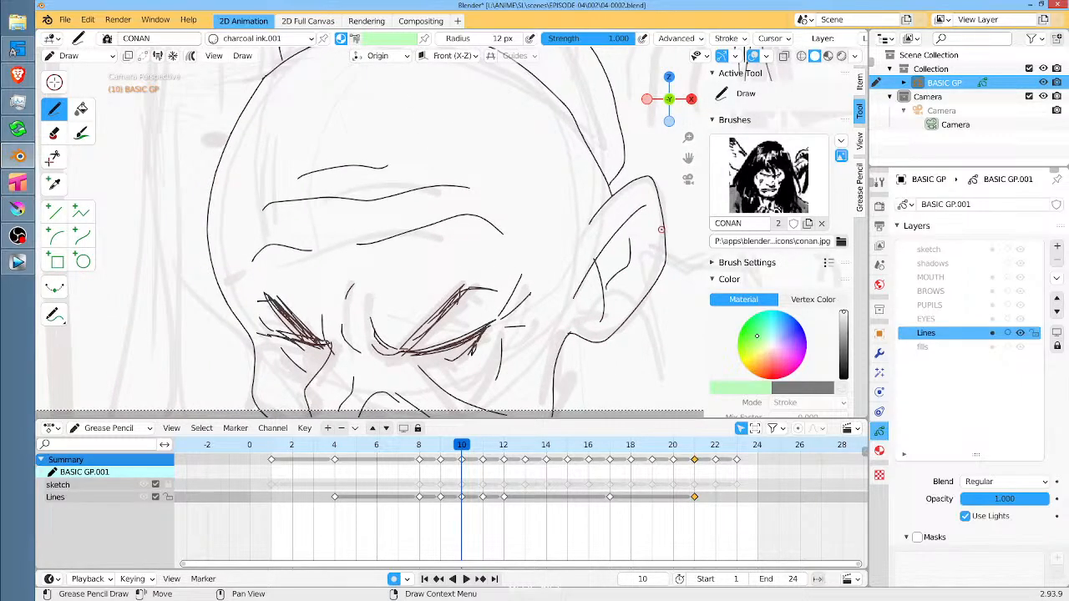
pyautogui.scroll(-5, 661, 229)
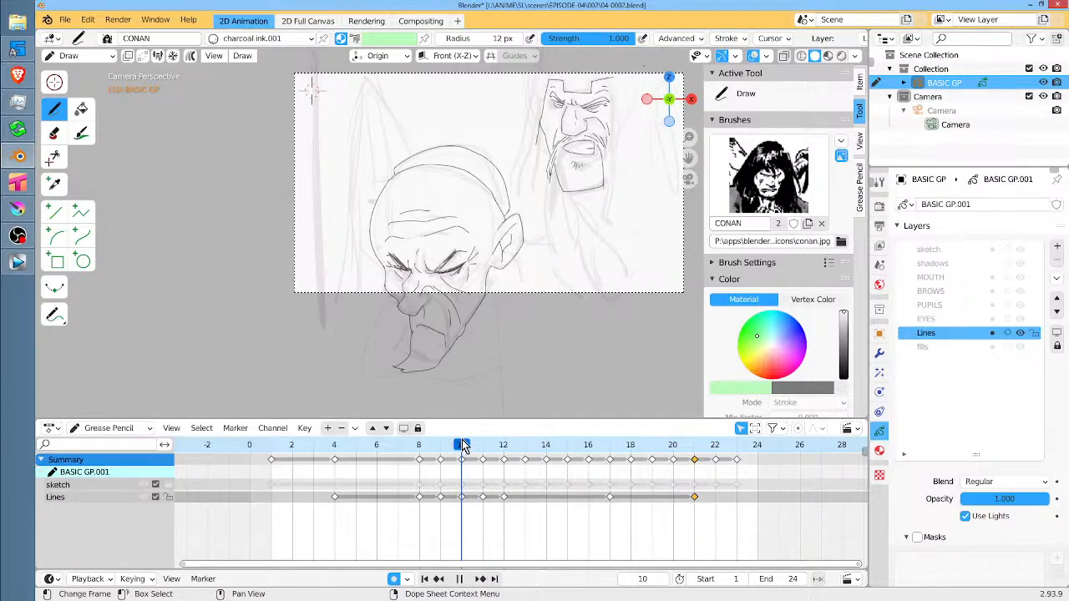
# Copy all of the old man's head strokes from frame 10 and paste them onto frame 11 in Edit Mode.
pyautogui.moveTo(465, 447)
pyautogui.mouseDown()
pyautogui.moveTo(480, 447)
pyautogui.moveTo(468, 447)
pyautogui.mouseUp()
pyautogui.press('Tab')
pyautogui.moveTo(465, 124)
pyautogui.mouseDown()
pyautogui.moveTo(412, 136)
pyautogui.moveTo(351, 310)
pyautogui.moveTo(537, 388)
pyautogui.moveTo(527, 186)
pyautogui.moveTo(542, 226)
pyautogui.mouseUp()
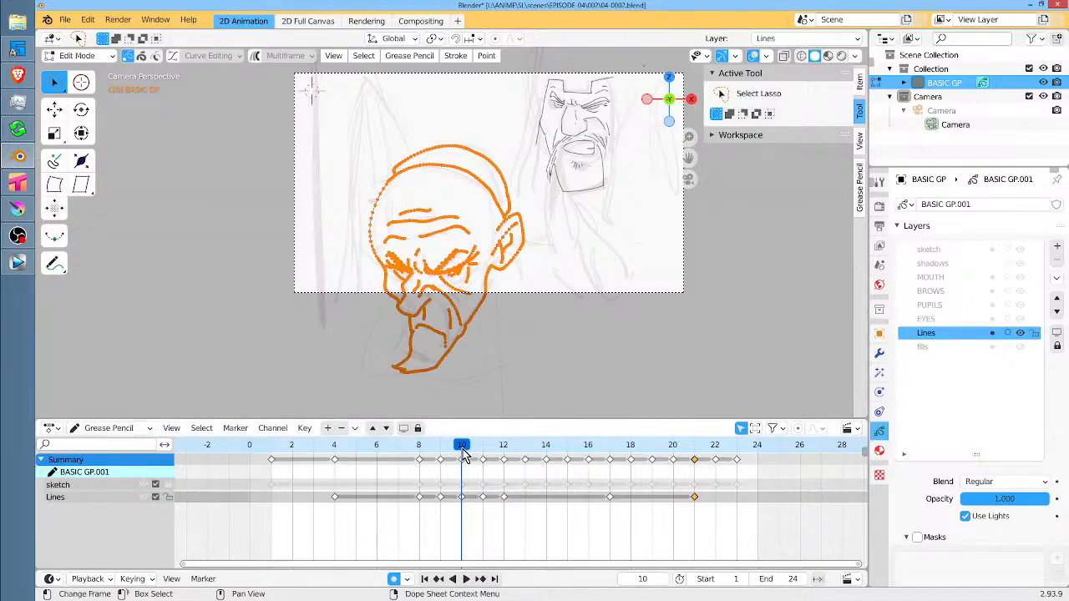
pyautogui.press('Left')
pyautogui.press('Right')
pyautogui.press('Right')
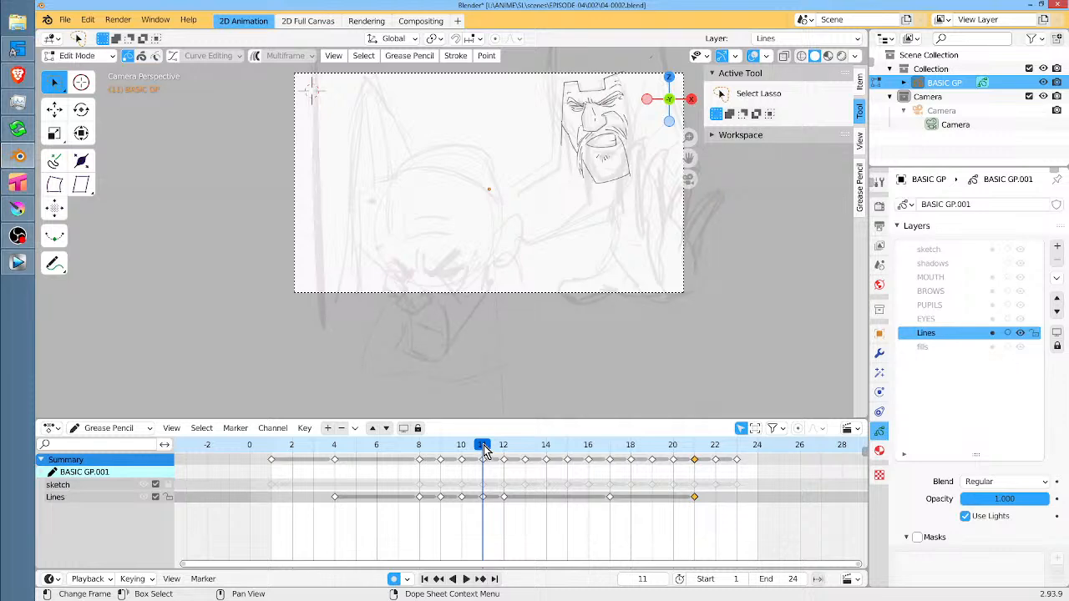
pyautogui.hotkey('ctrl', 'v')
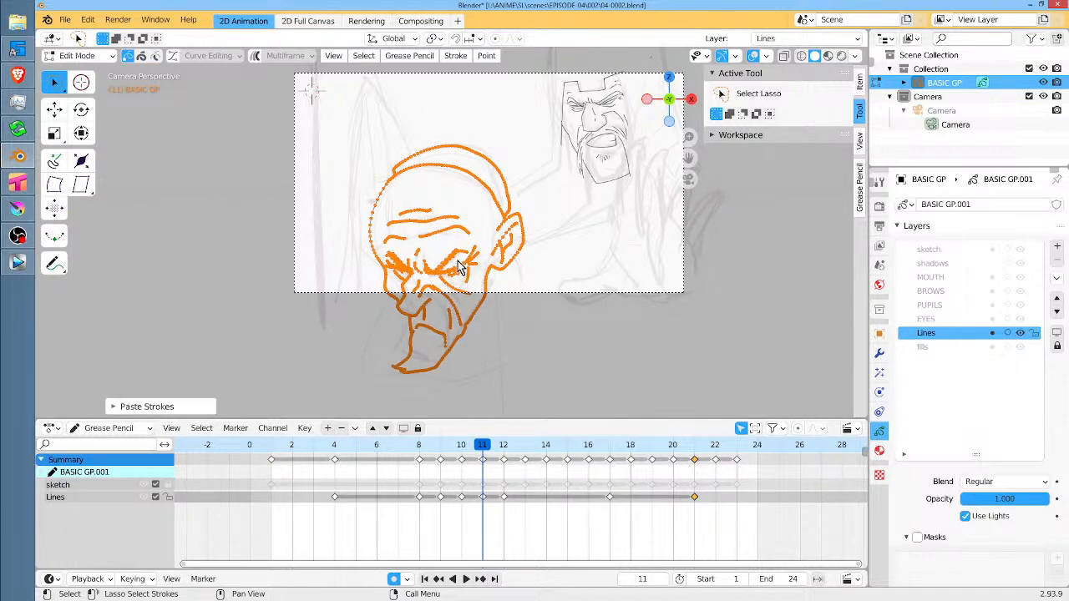
# Rotate the pasted head slightly counter-clockwise on frame 11 and move it about 0.6 m, mostly upward.
pyautogui.press('r')
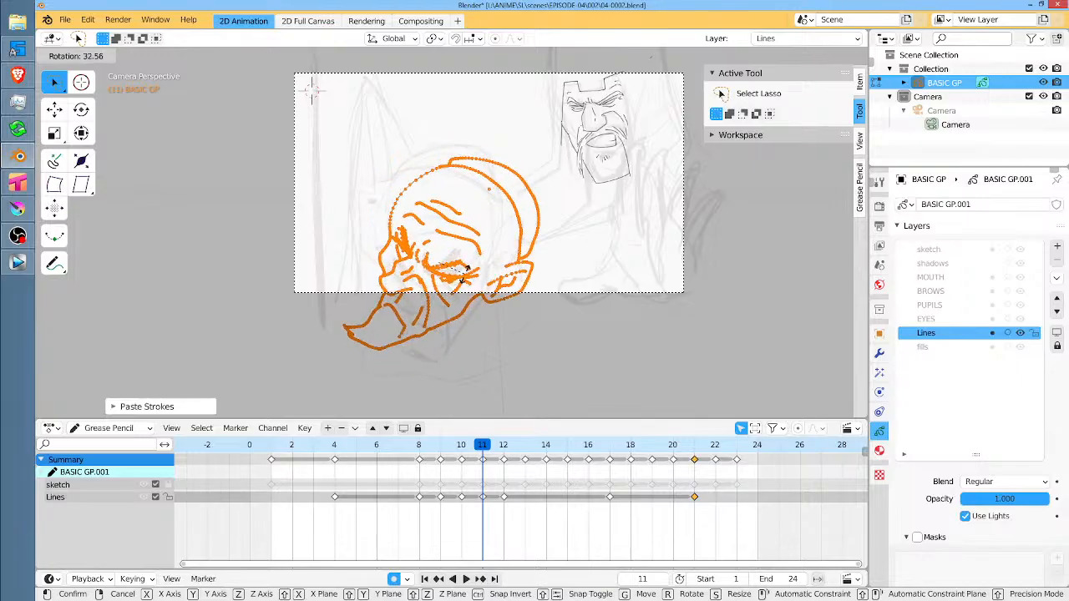
pyautogui.click(464, 252)
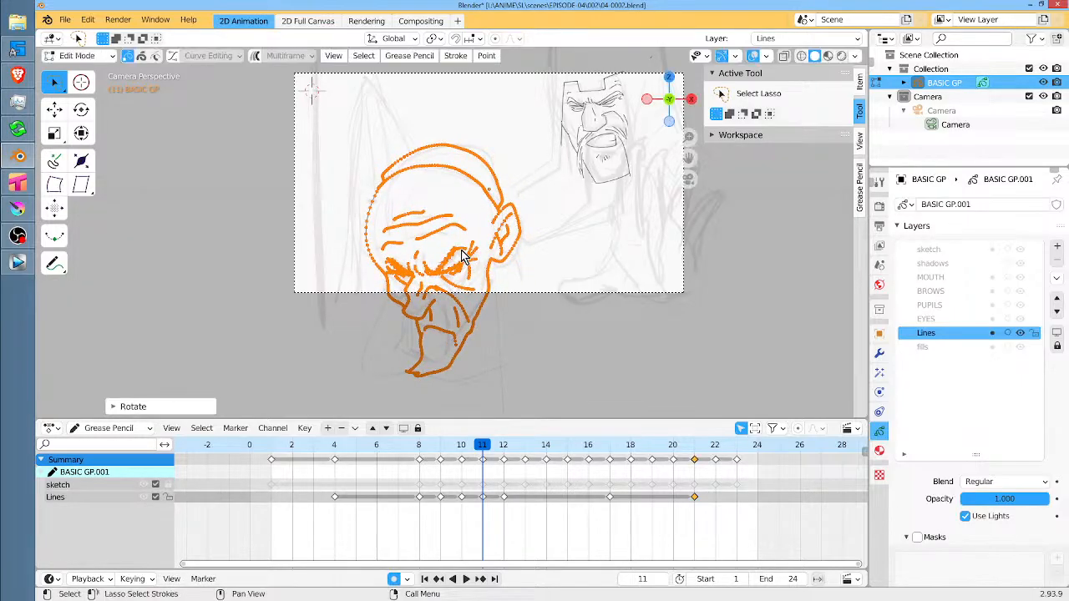
pyautogui.press('r')
pyautogui.click(469, 256)
pyautogui.press('g')
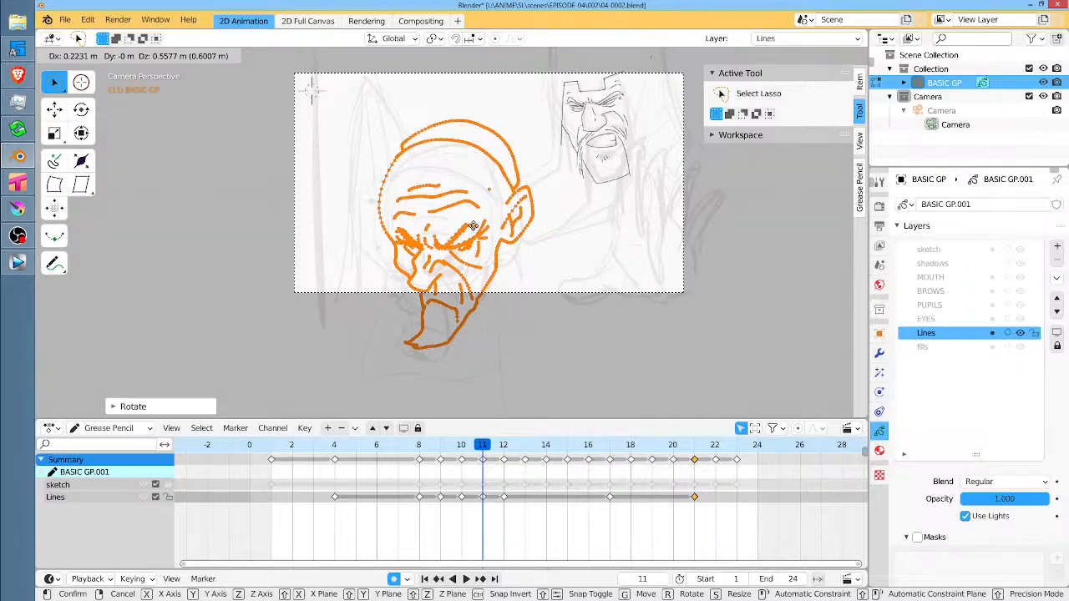
pyautogui.click(476, 231)
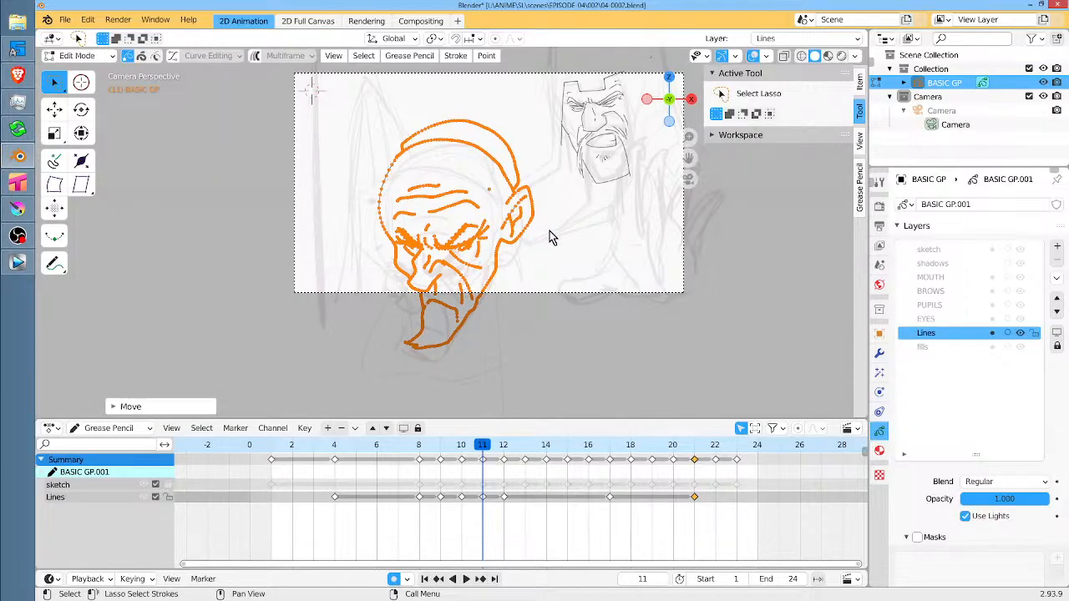
pyautogui.press('r')
pyautogui.click(539, 227)
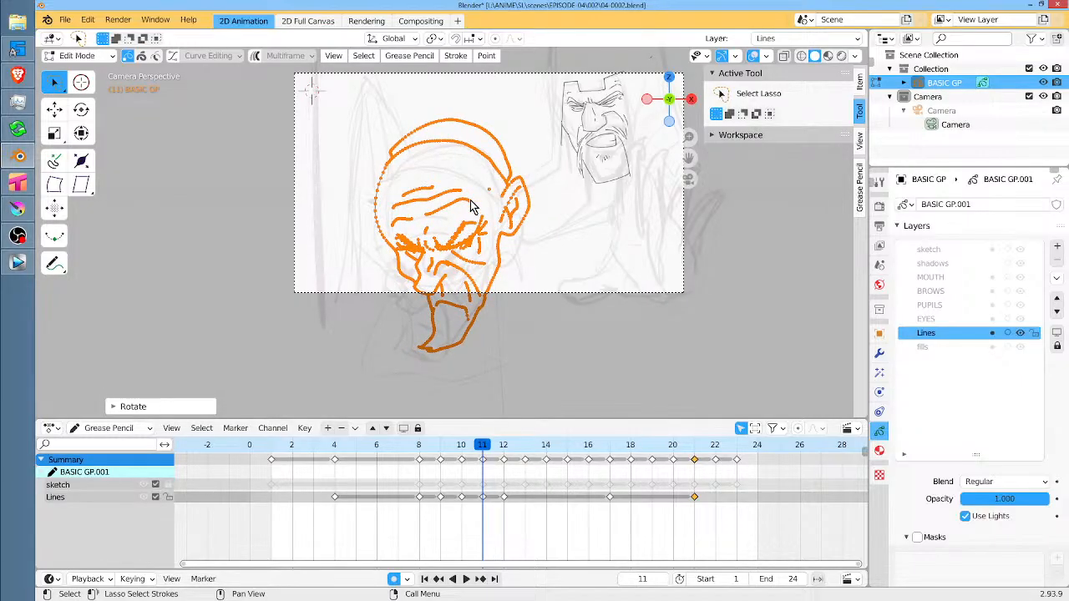
# Reshape the old man's forehead, cap and face on frame 11 with the Grab sculpt brush at a 175 px radius, then return to Edit Mode.
pyautogui.press('Tab')
pyautogui.hotkey('ctrl', 'Tab')
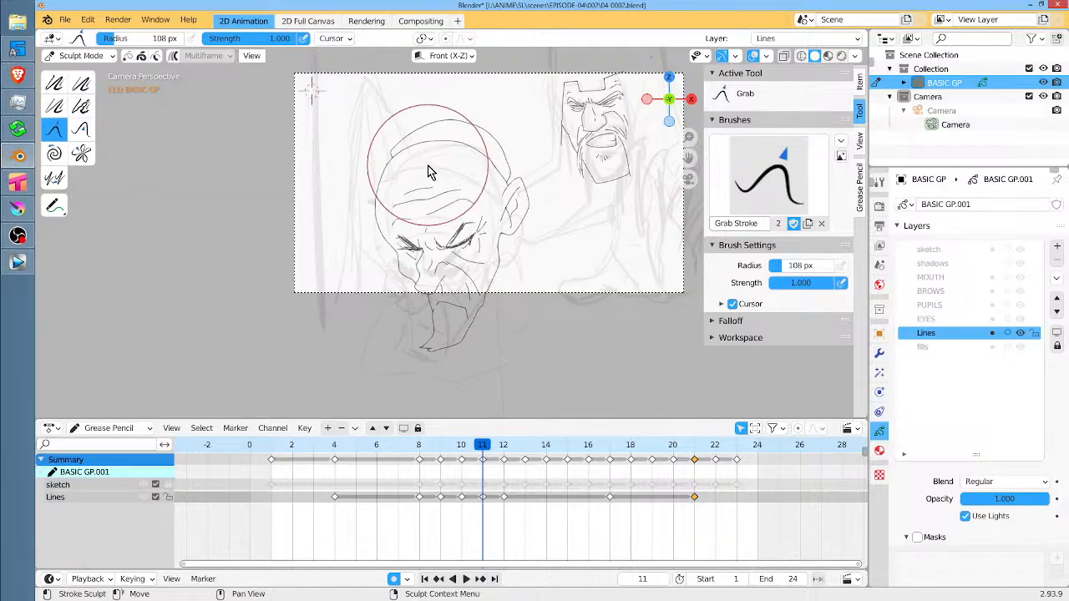
pyautogui.press('f')
pyautogui.click(460, 196)
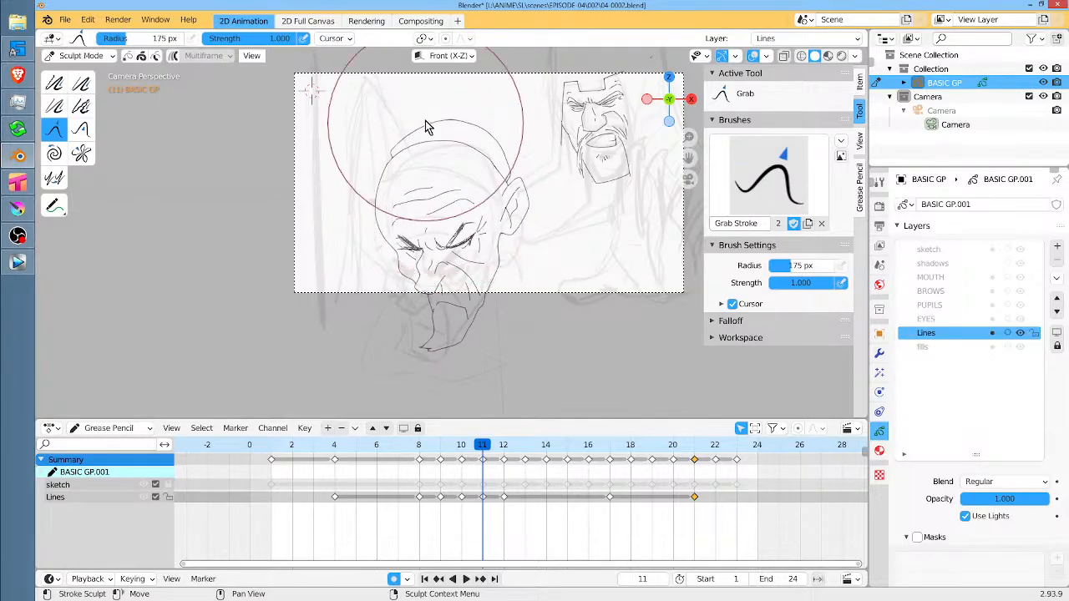
pyautogui.moveTo(424, 167)
pyautogui.mouseDown()
pyautogui.moveTo(441, 345)
pyautogui.moveTo(455, 334)
pyautogui.mouseUp()
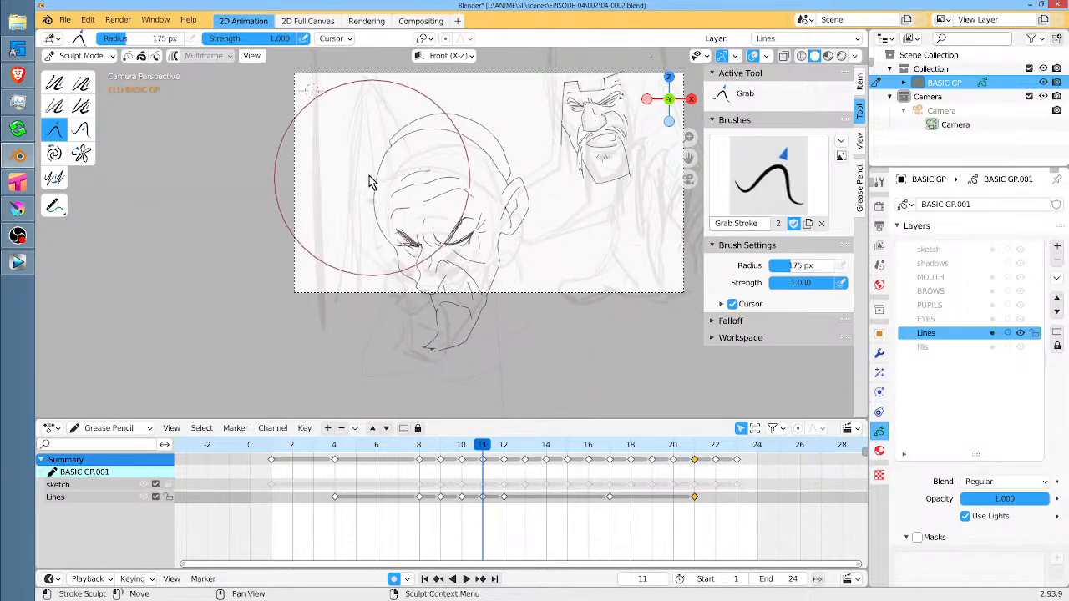
pyautogui.moveTo(371, 179); pyautogui.dragTo(442, 148)
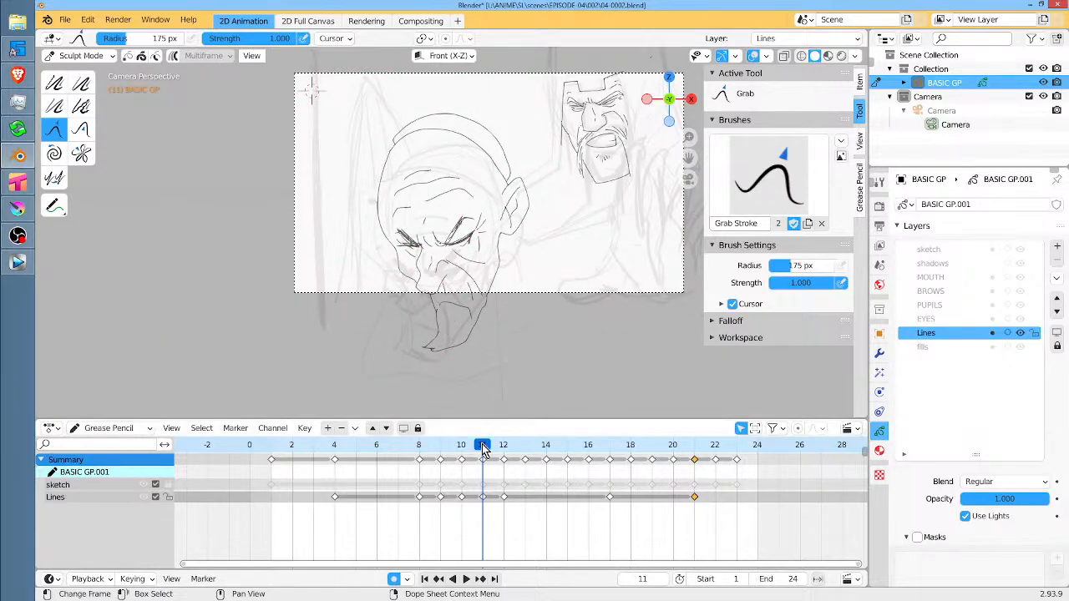
pyautogui.moveTo(490, 450)
pyautogui.mouseDown()
pyautogui.moveTo(502, 451)
pyautogui.moveTo(486, 450)
pyautogui.mouseUp()
pyautogui.press('Tab')
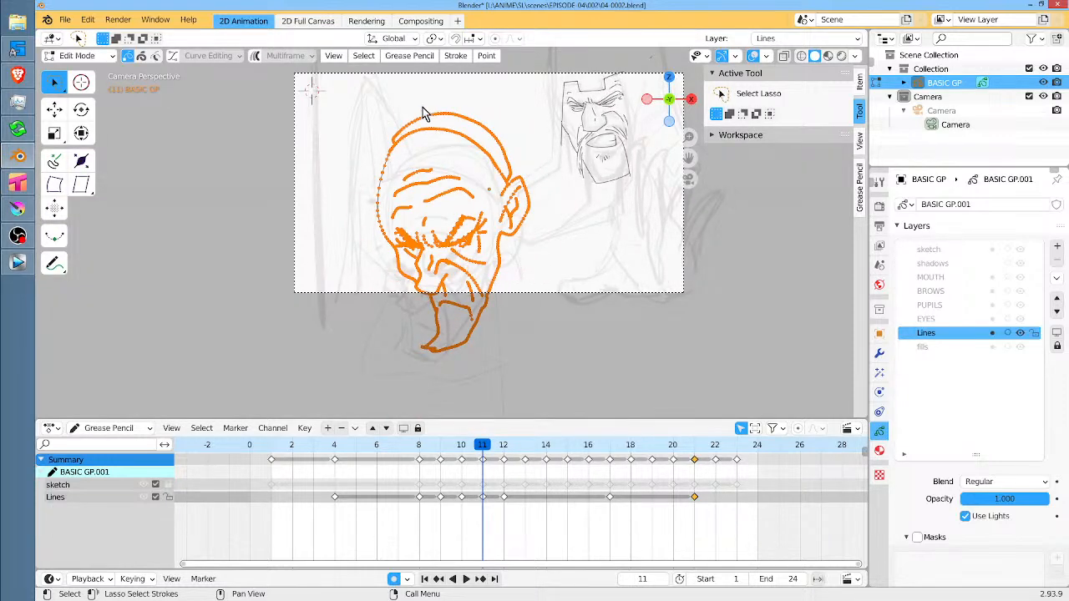
pyautogui.moveTo(498, 454); pyautogui.dragTo(505, 454)
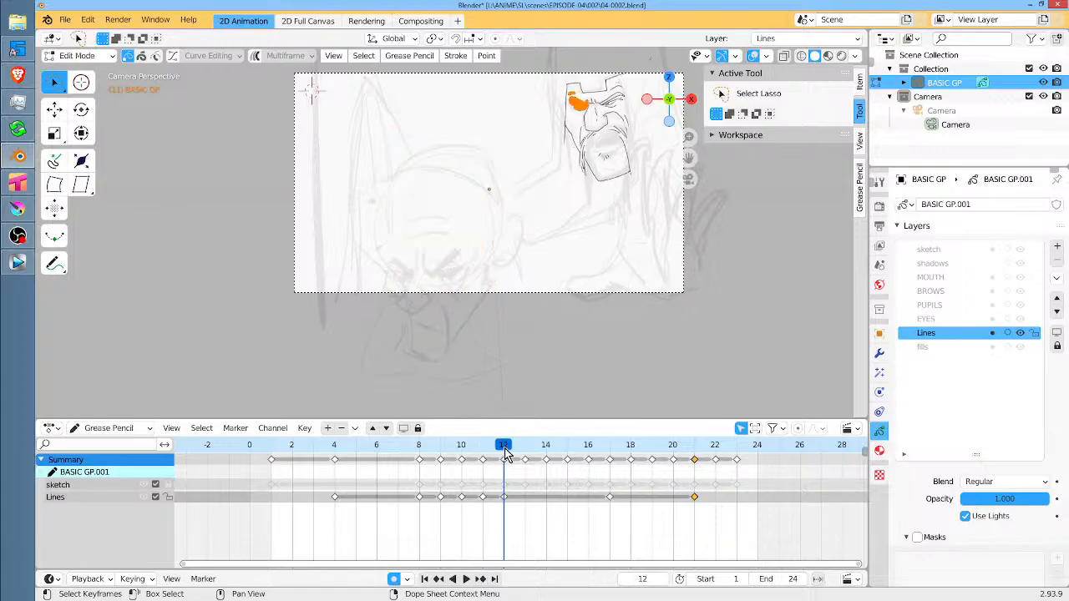
pyautogui.hotkey('ctrl', 'v')
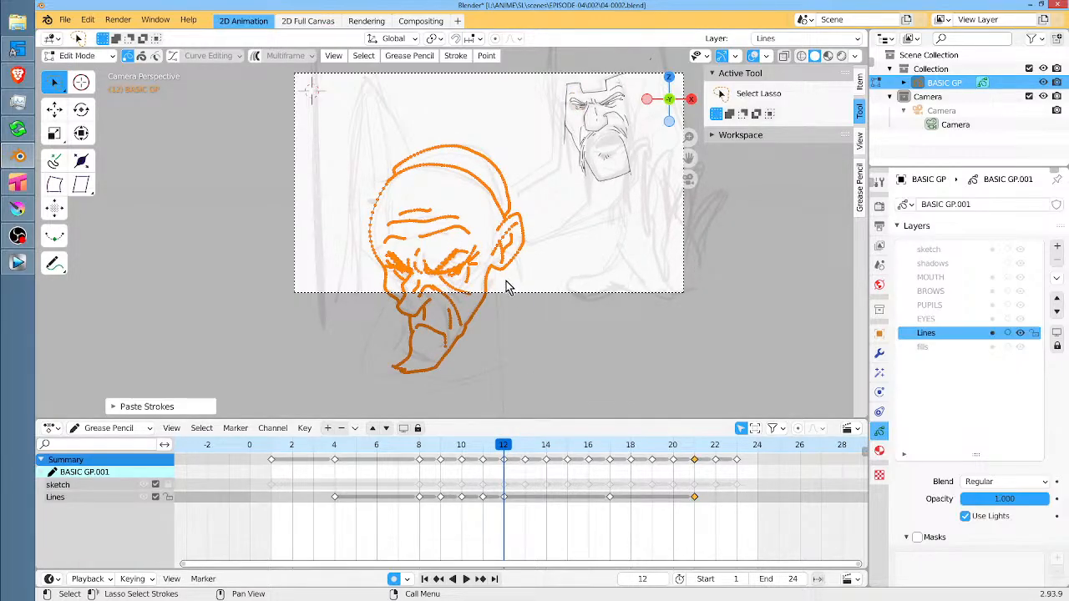
pyautogui.press('x')
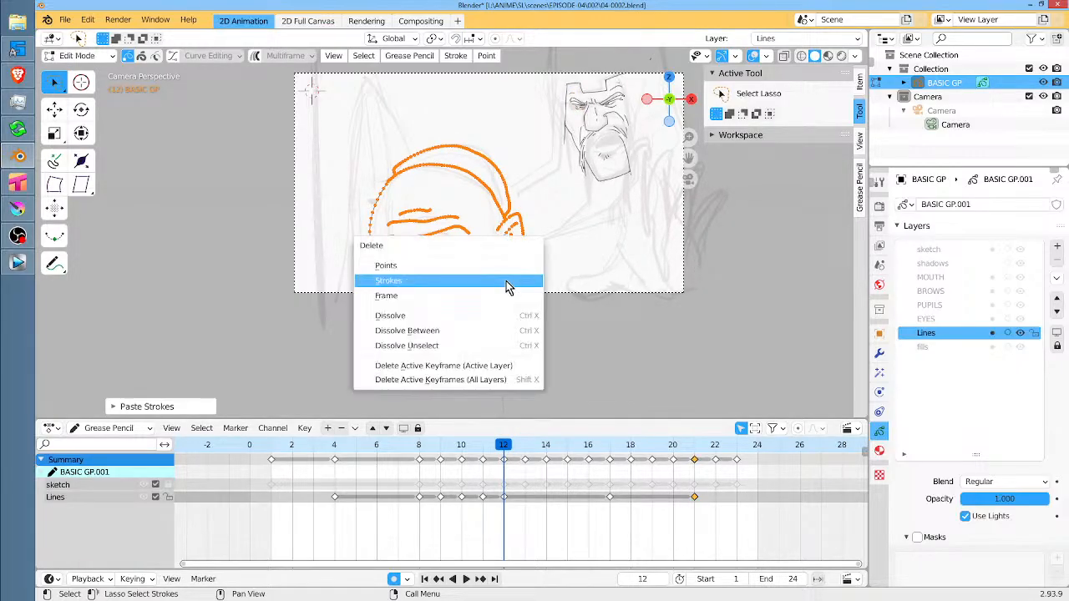
pyautogui.press('Escape')
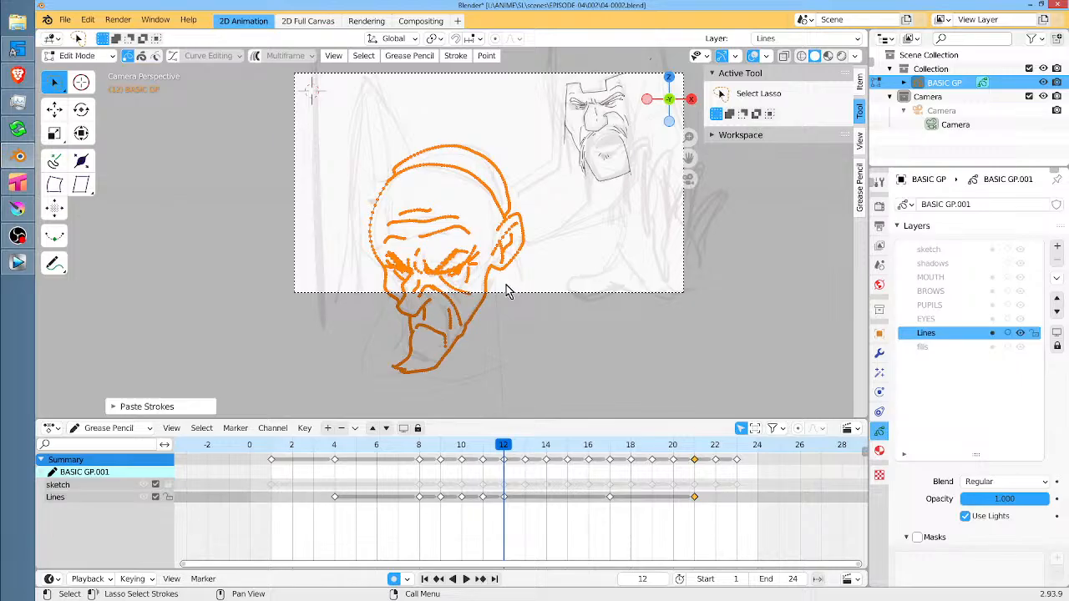
pyautogui.hotkey('ctrl', 'z')
# Copy the reshaped head strokes from frame 11 and paste them onto frame 12.
pyautogui.moveTo(507, 448); pyautogui.dragTo(484, 449)
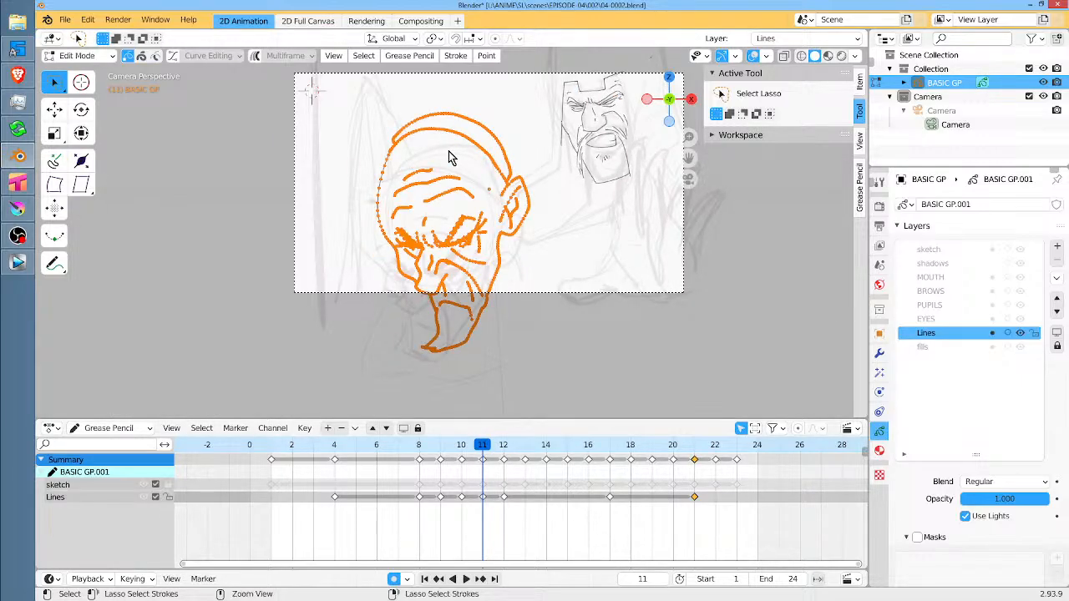
pyautogui.click(498, 449)
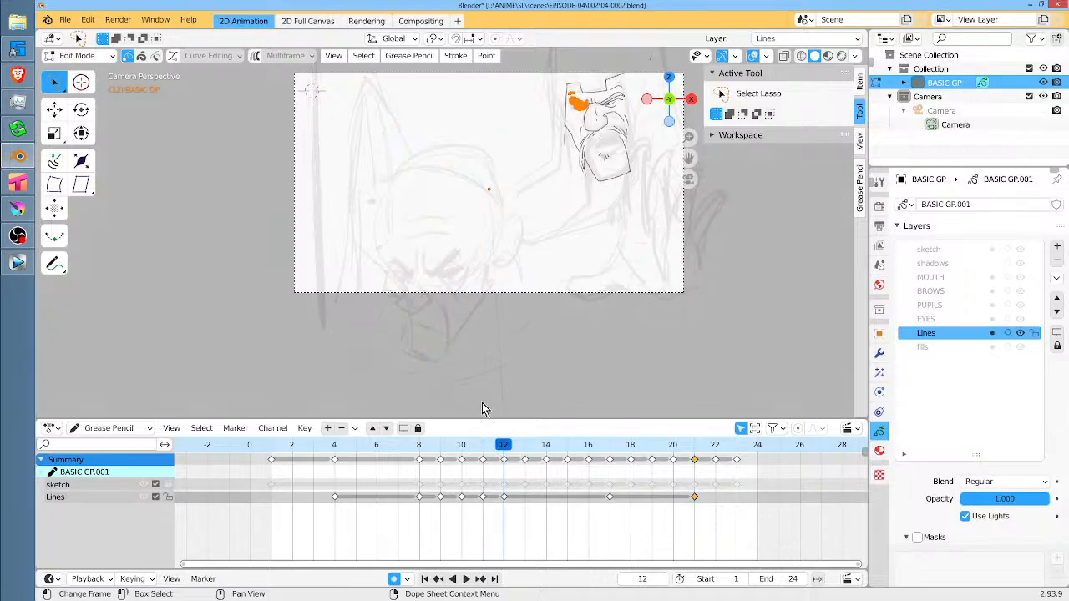
pyautogui.hotkey('ctrl', 'v')
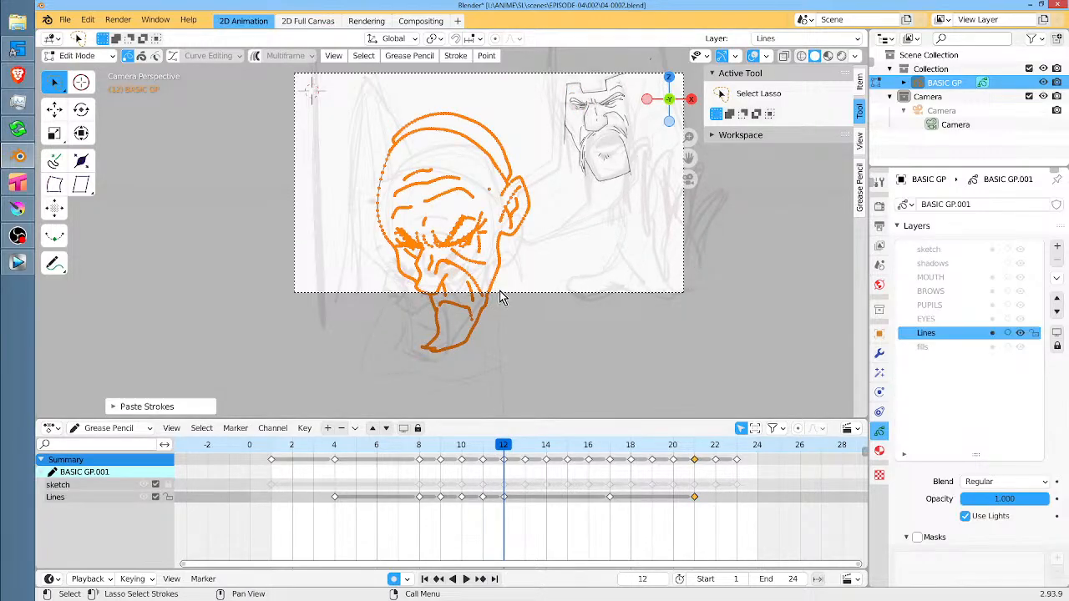
# Rotate the pasted head clockwise on frame 12 and move it up so the chin sits near the camera frame's lower edge.
pyautogui.press('r')
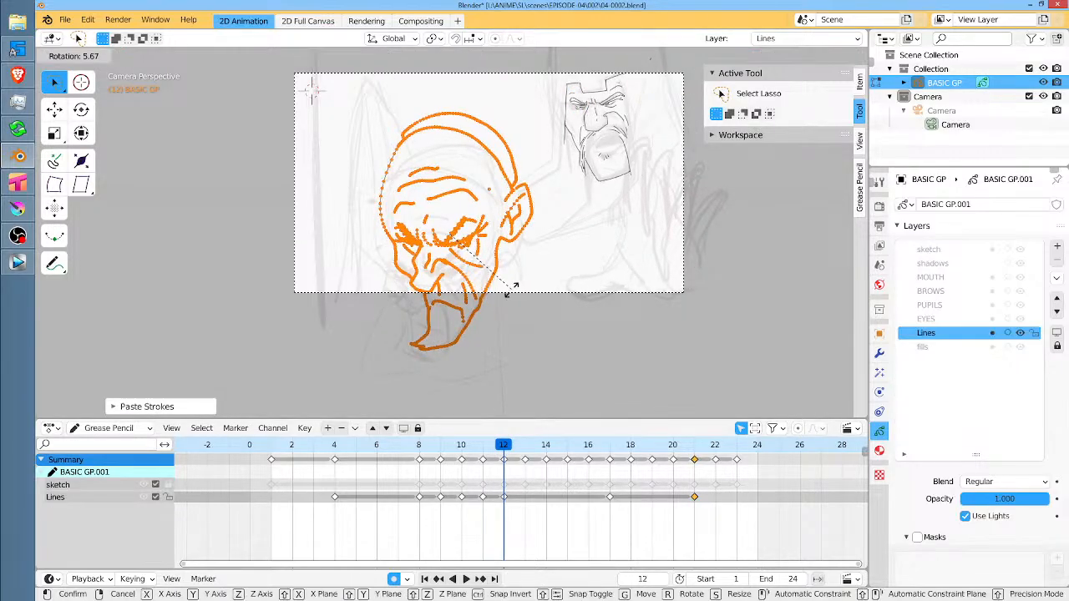
pyautogui.click(500, 297)
pyautogui.press('g')
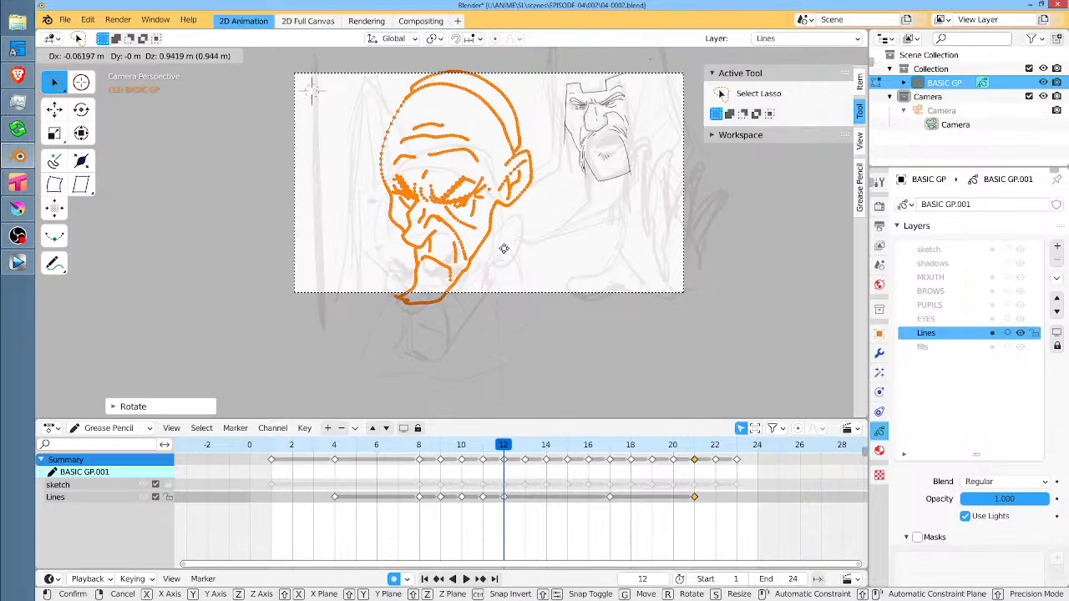
pyautogui.click(502, 255)
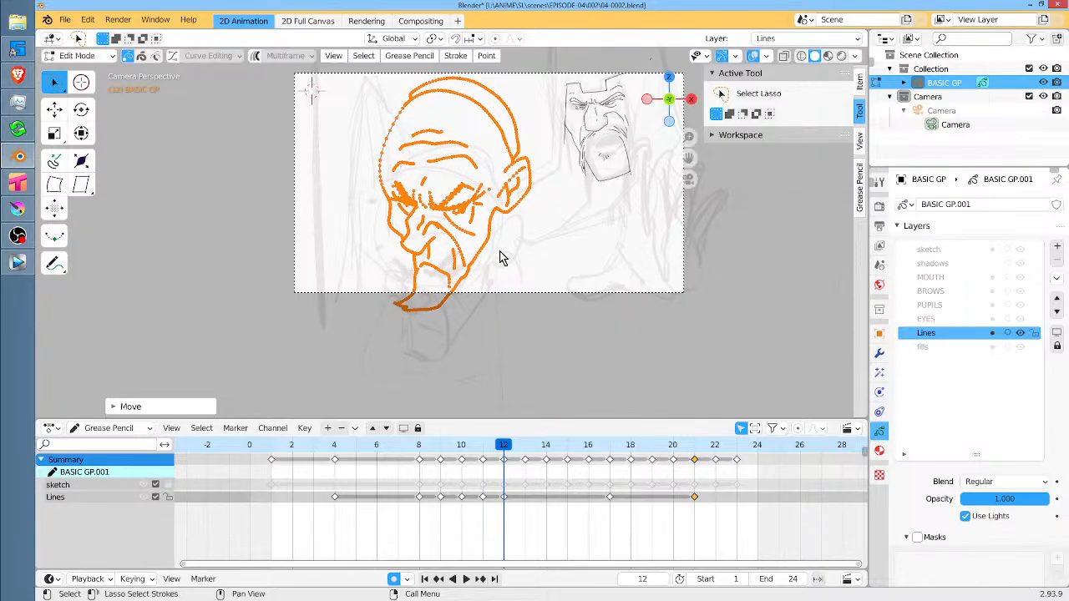
# Reshape the old man's brows, eyes, forehead and jaw on frame 12 with the Grab sculpt brush.
pyautogui.press('Tab')
pyautogui.hotkey('ctrl', 'Tab')
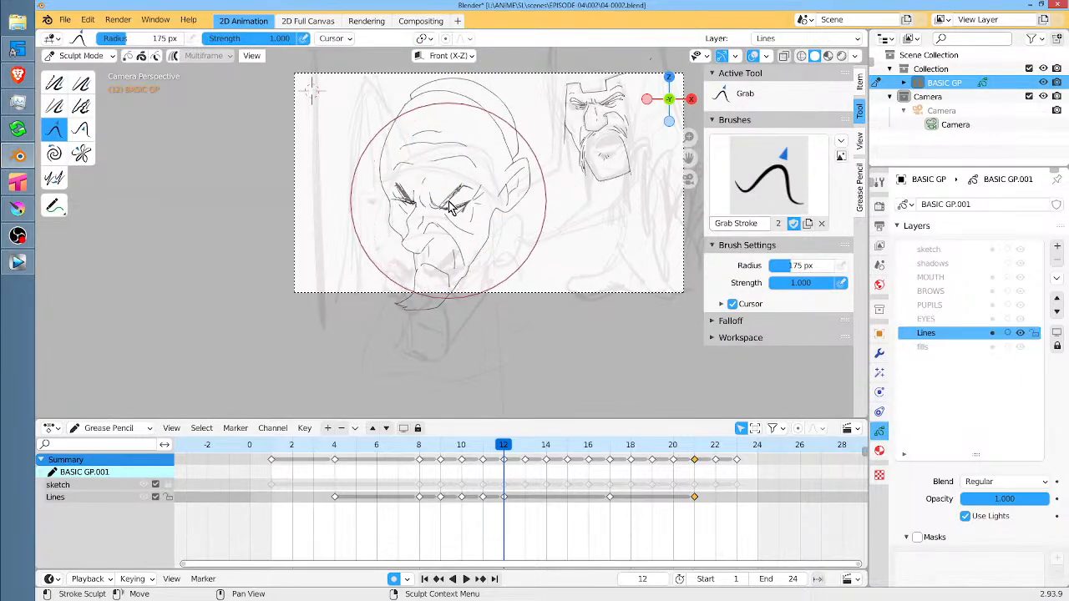
pyautogui.moveTo(451, 192)
pyautogui.mouseDown()
pyautogui.moveTo(365, 195)
pyautogui.moveTo(494, 195)
pyautogui.moveTo(468, 192)
pyautogui.moveTo(434, 317)
pyautogui.moveTo(444, 306)
pyautogui.moveTo(437, 241)
pyautogui.moveTo(396, 222)
pyautogui.moveTo(397, 235)
pyautogui.moveTo(402, 194)
pyautogui.moveTo(413, 191)
pyautogui.mouseUp()
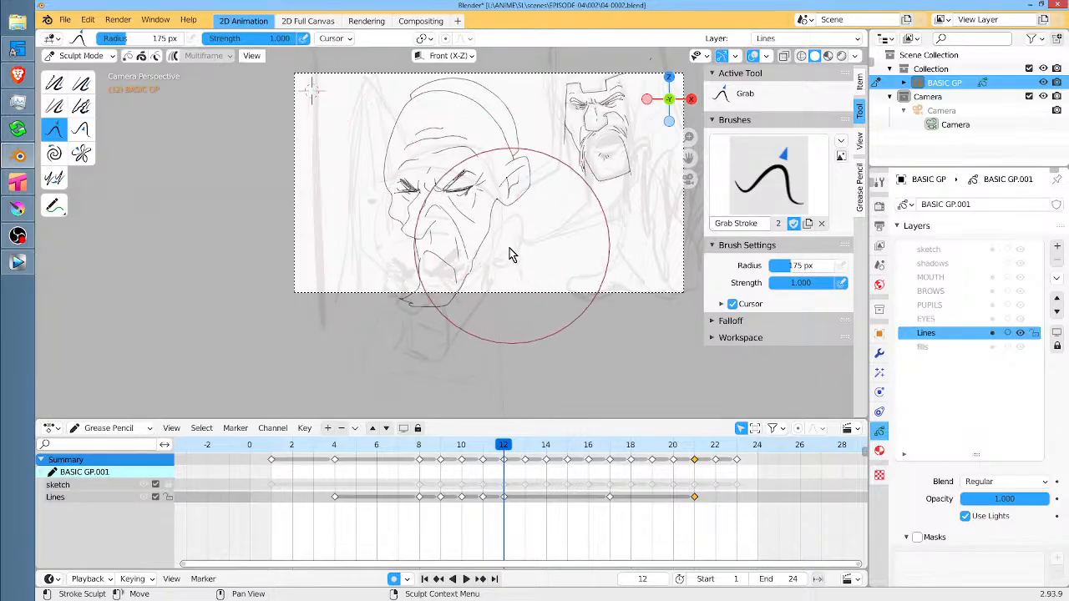
pyautogui.moveTo(509, 253); pyautogui.dragTo(501, 258)
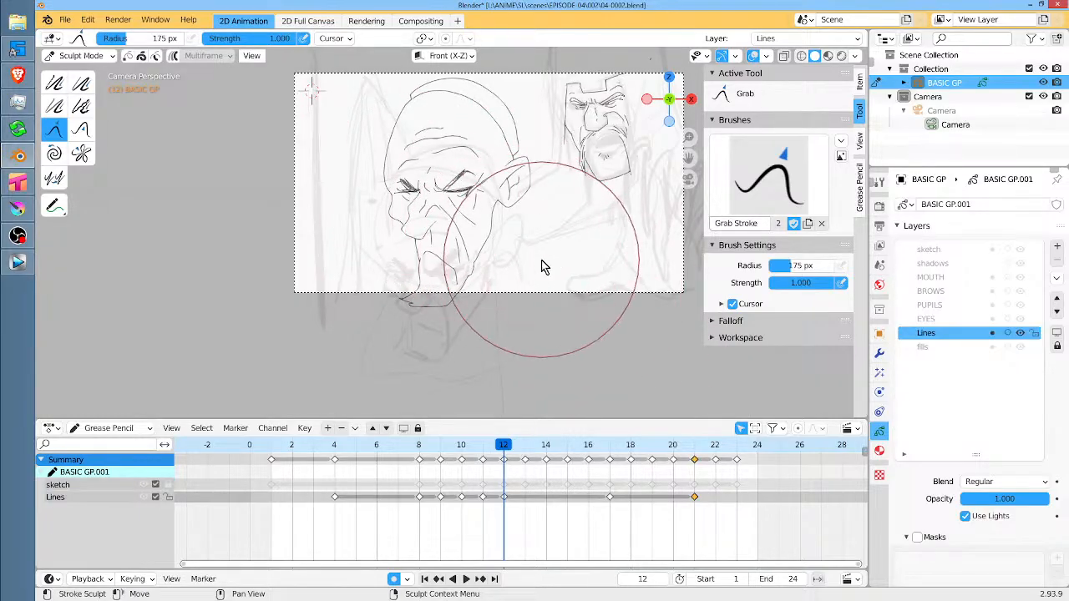
# Play back the animation to review the old man's head motion through frame 12.
pyautogui.scroll(2, 552, 266)
pyautogui.scroll(-3, 459, 294)
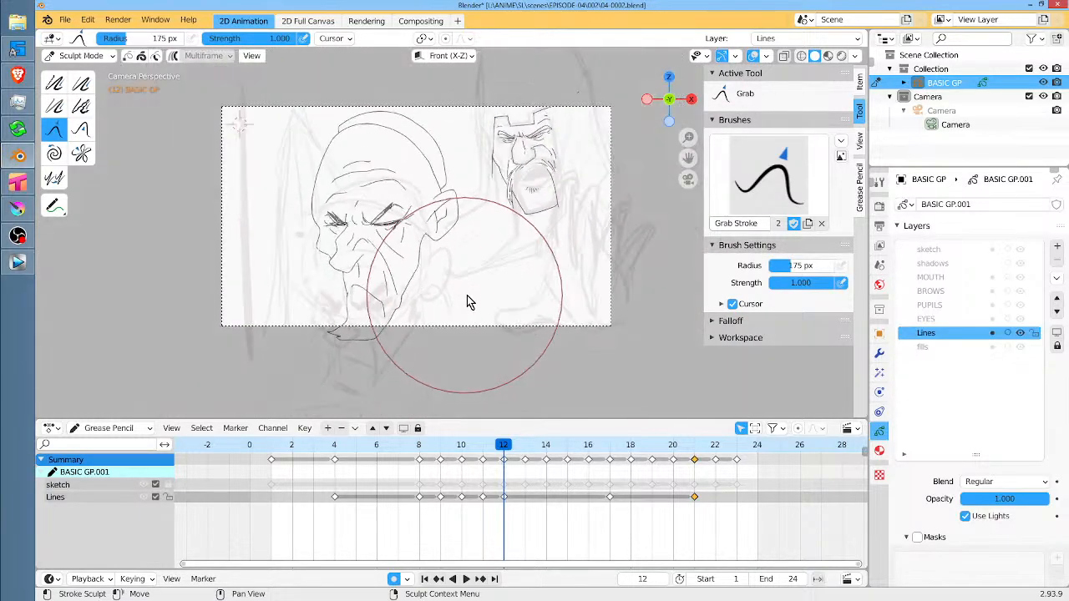
pyautogui.press('space')
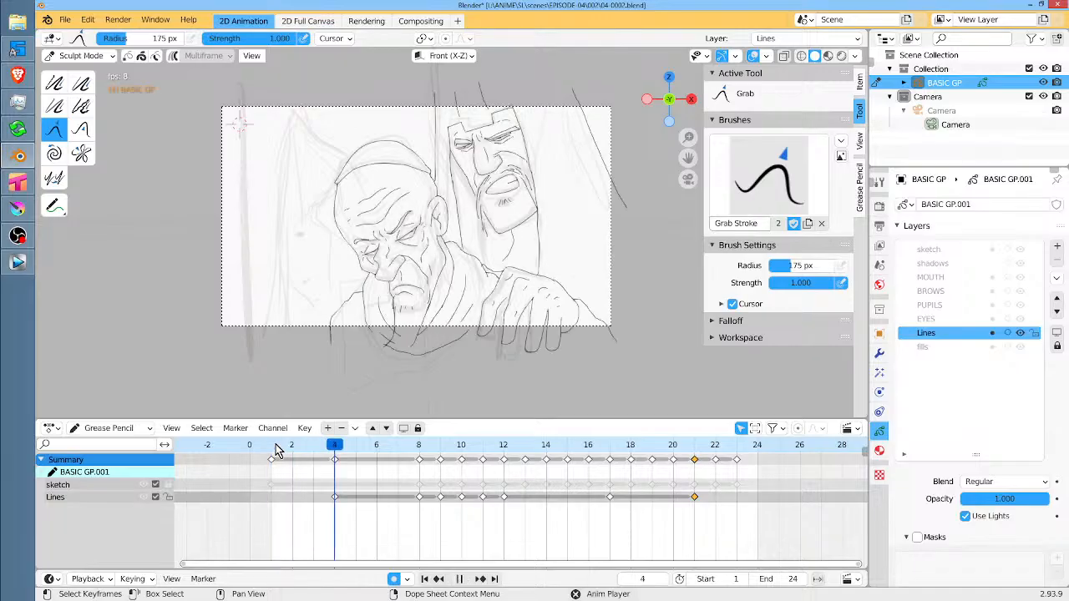
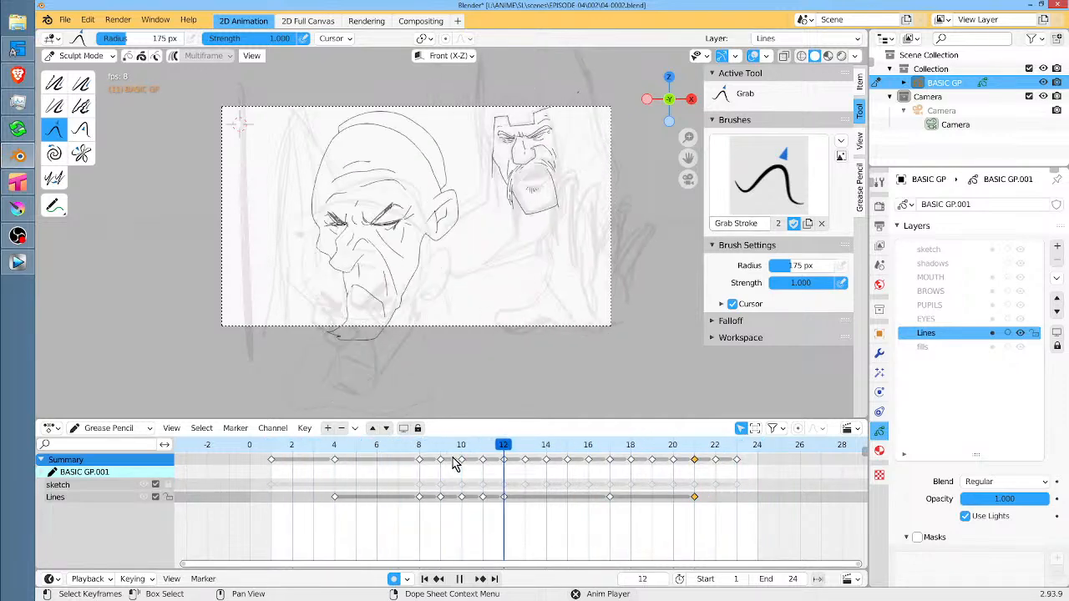
# Reshape the old man's cap, forehead, nose, jaw and ear on frame 10 with the Grab sculpt brush.
pyautogui.press('space')
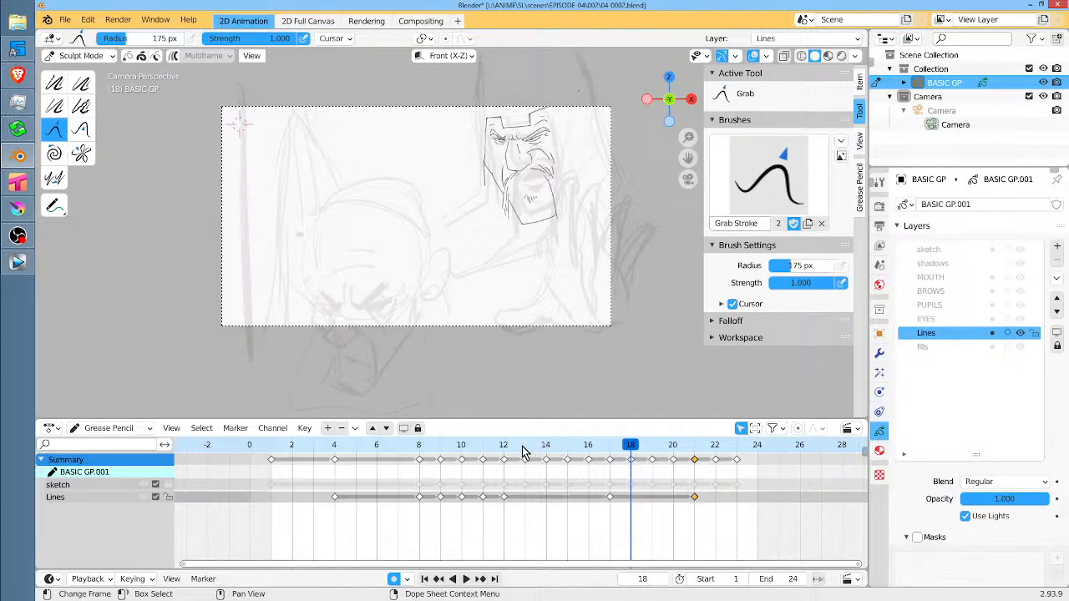
pyautogui.moveTo(501, 452)
pyautogui.mouseDown()
pyautogui.moveTo(376, 464)
pyautogui.moveTo(474, 473)
pyautogui.moveTo(449, 471)
pyautogui.moveTo(463, 473)
pyautogui.mouseUp()
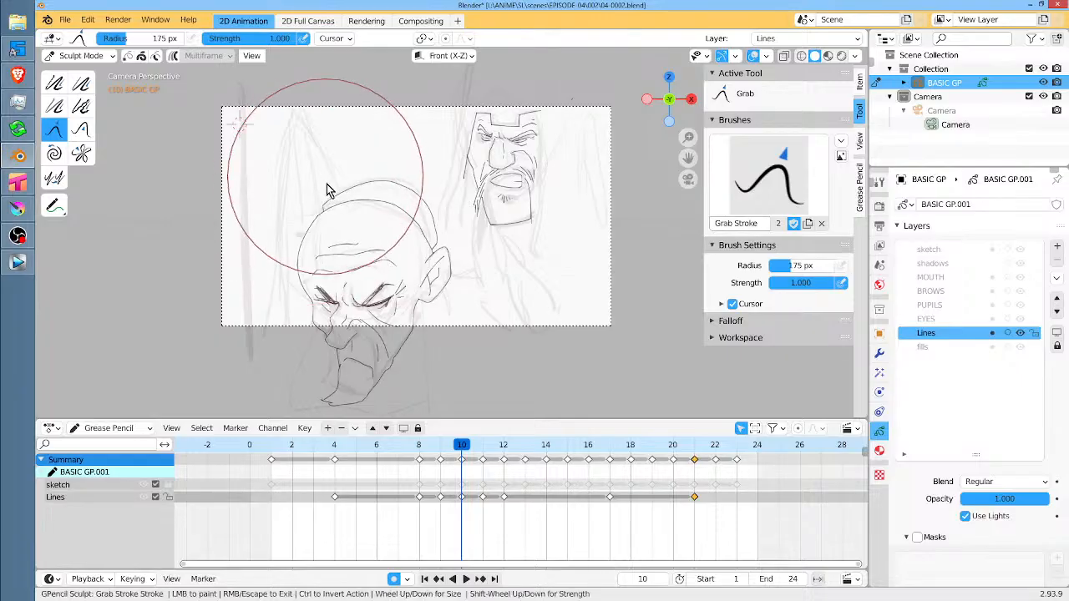
pyautogui.moveTo(327, 184); pyautogui.dragTo(341, 210)
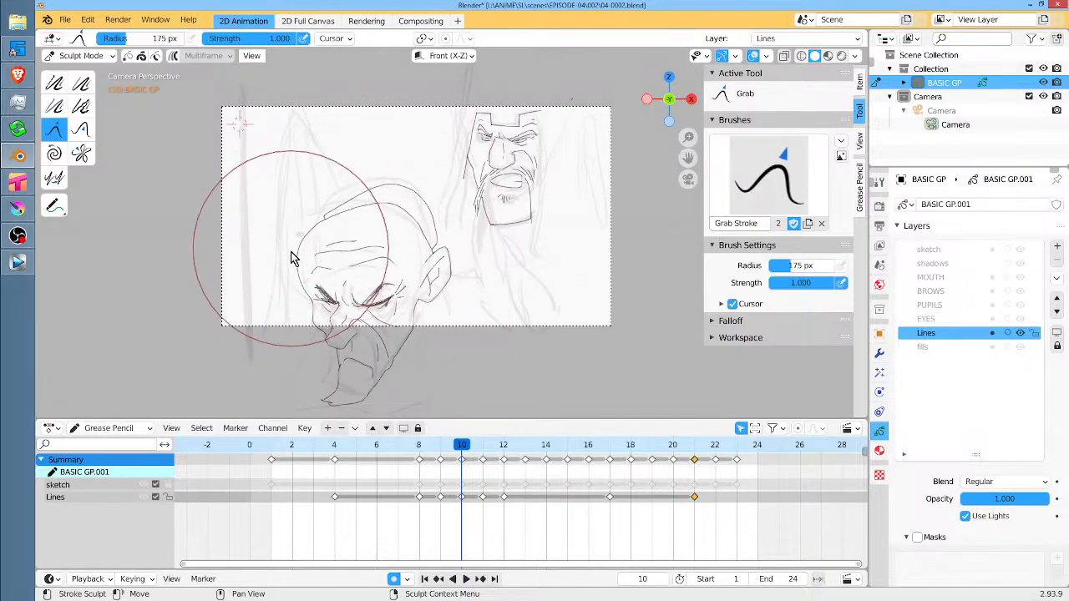
pyautogui.moveTo(291, 258); pyautogui.dragTo(302, 278)
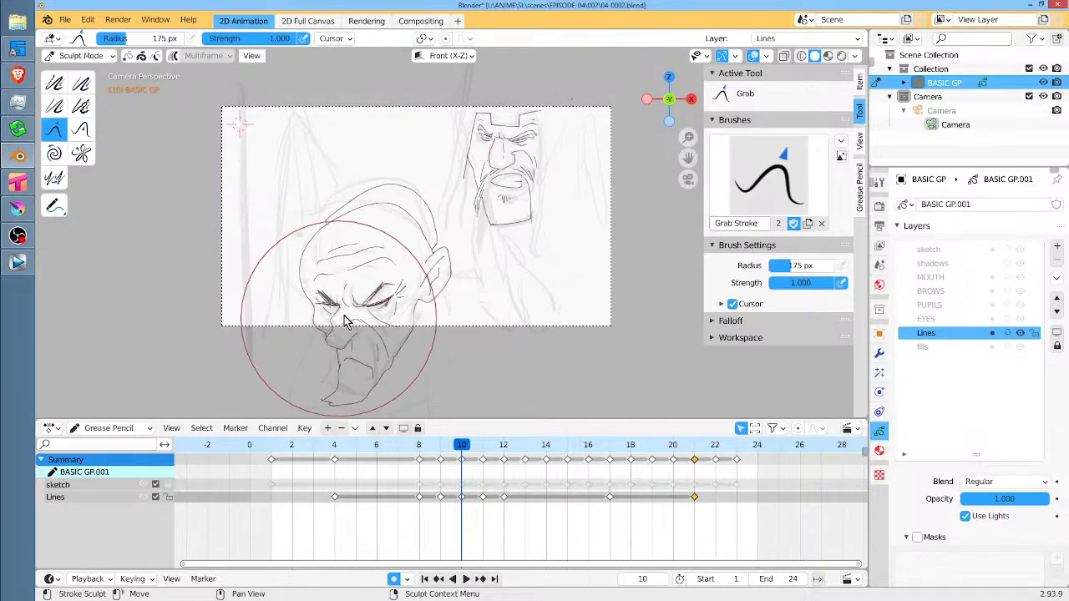
pyautogui.moveTo(347, 322); pyautogui.dragTo(346, 310)
pyautogui.moveTo(349, 388)
pyautogui.mouseDown()
pyautogui.moveTo(329, 377)
pyautogui.moveTo(317, 390)
pyautogui.moveTo(337, 389)
pyautogui.mouseUp()
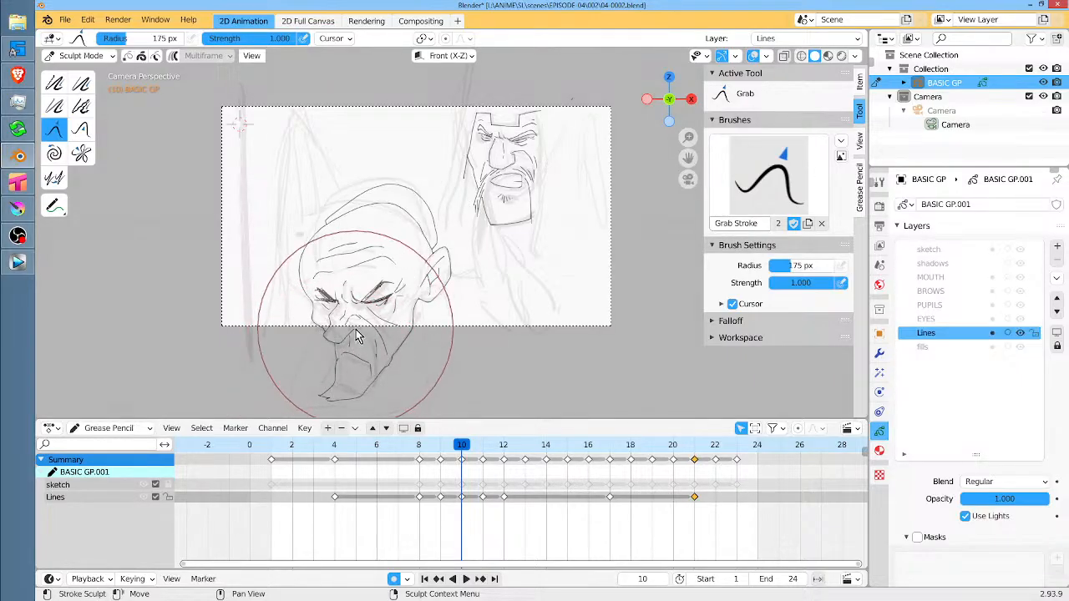
pyautogui.moveTo(356, 336)
pyautogui.mouseDown()
pyautogui.moveTo(322, 262)
pyautogui.moveTo(353, 222)
pyautogui.moveTo(337, 241)
pyautogui.moveTo(392, 212)
pyautogui.moveTo(423, 240)
pyautogui.mouseUp()
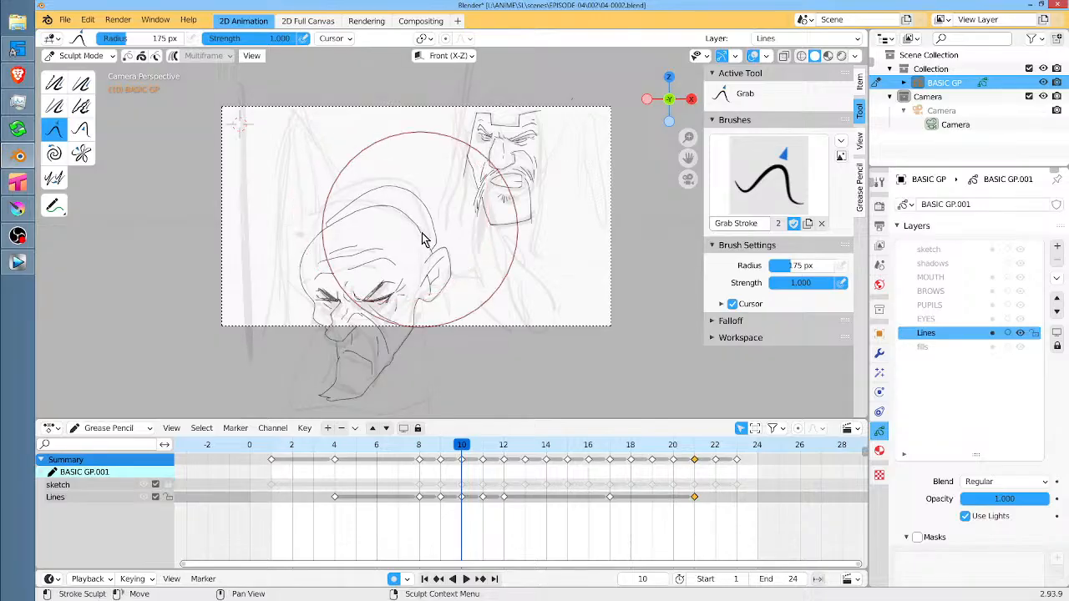
pyautogui.moveTo(437, 282); pyautogui.dragTo(433, 282)
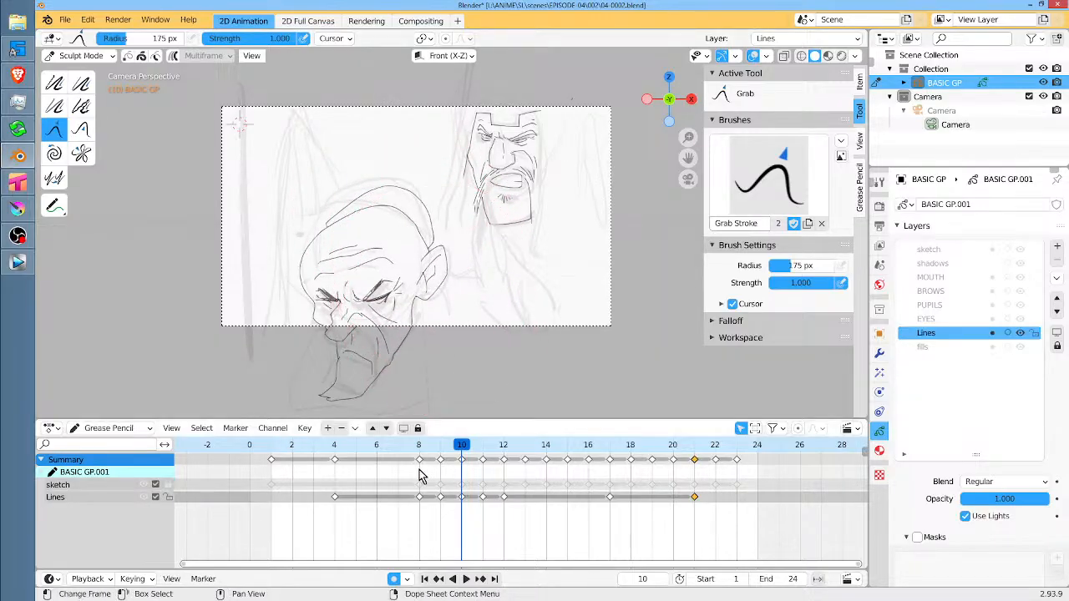
# Review the head motion up to frame 12 and shift the Lines keyframes at frames 11 and 12 one frame later.
pyautogui.click(361, 453)
pyautogui.press('space')
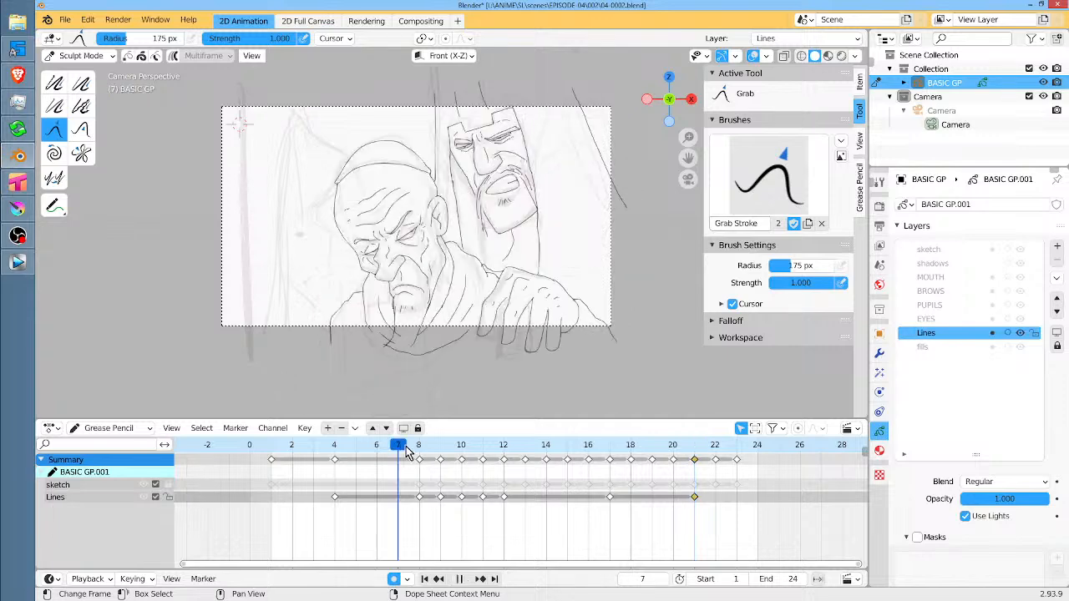
pyautogui.moveTo(455, 448); pyautogui.dragTo(499, 461)
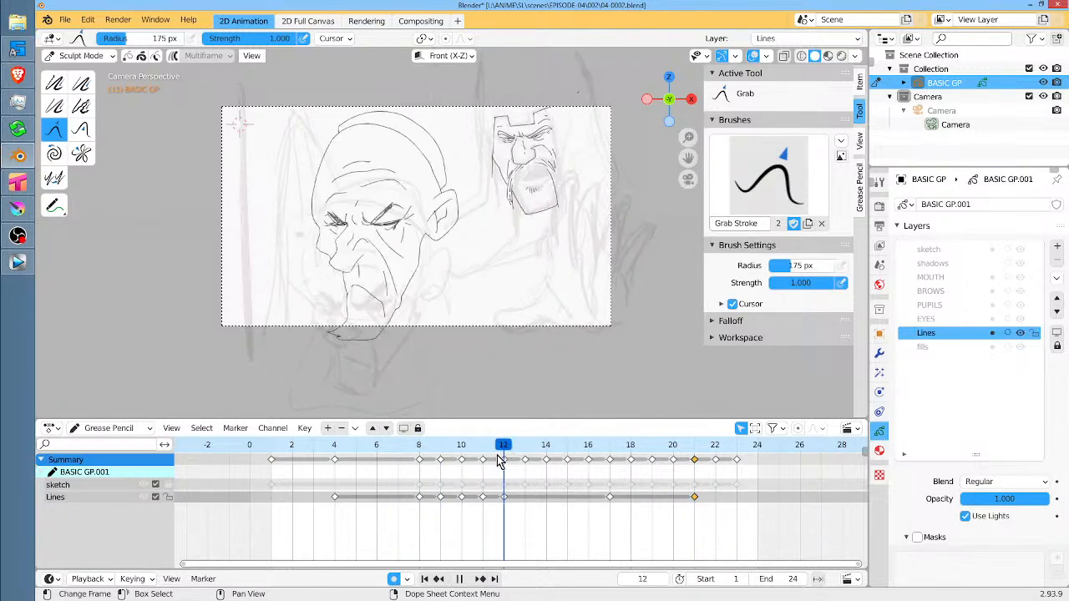
pyautogui.click(484, 499)
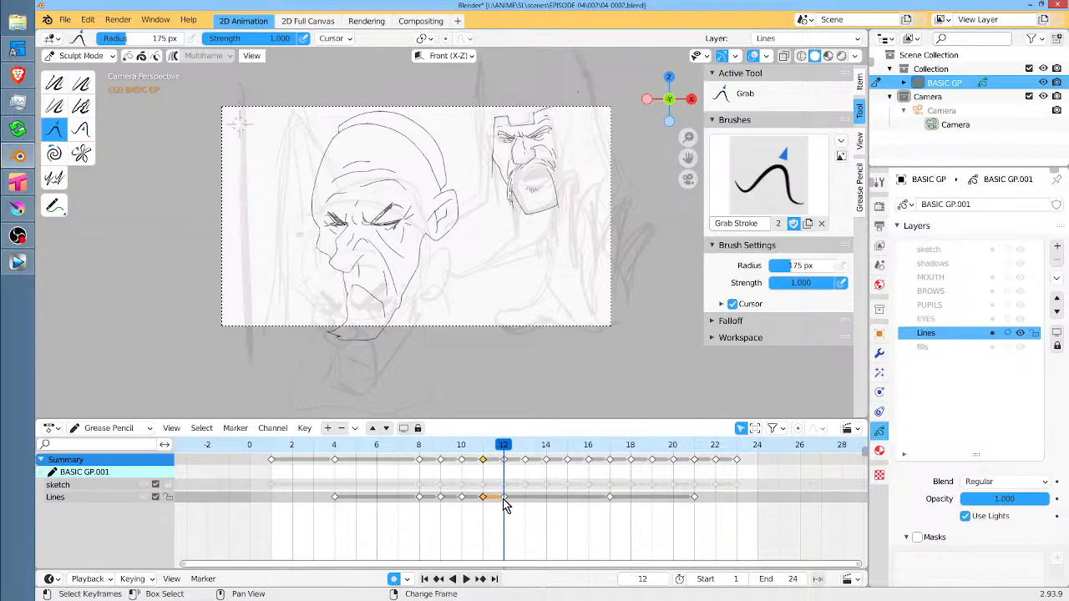
pyautogui.press('g')
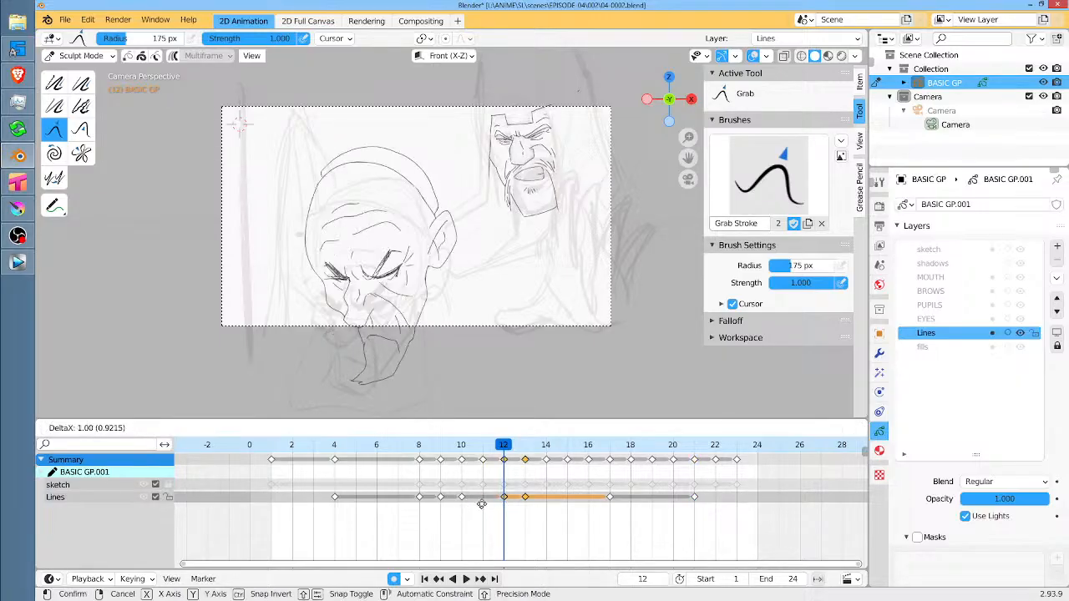
pyautogui.click(478, 511)
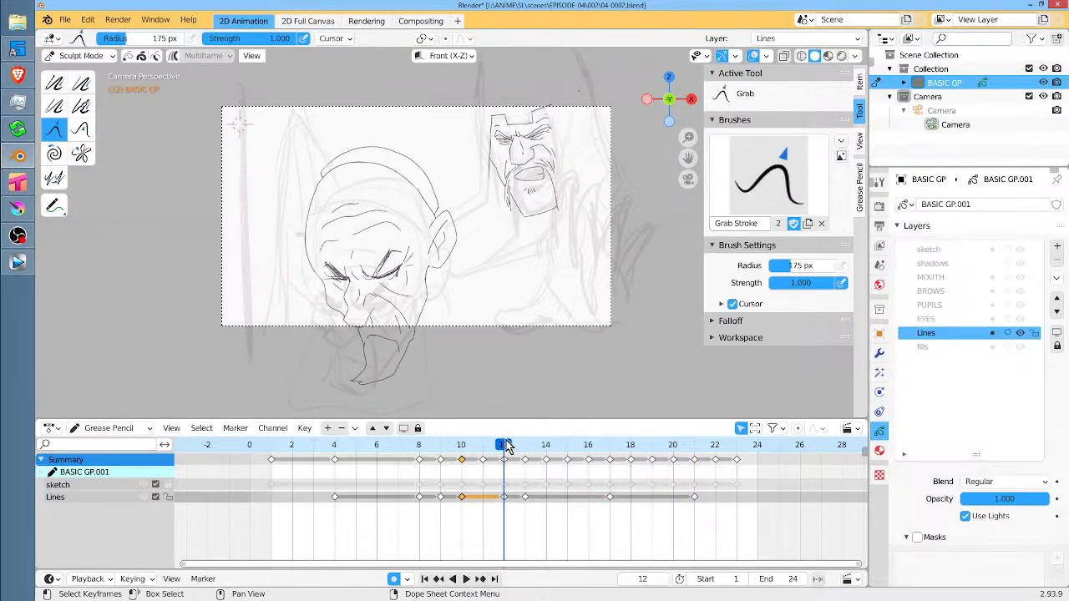
# Turn on onion skinning for the Lines layer and reshape the old man's forehead, cap, nose and chin on frame 11 with Grab.
pyautogui.moveTo(507, 446); pyautogui.dragTo(483, 446)
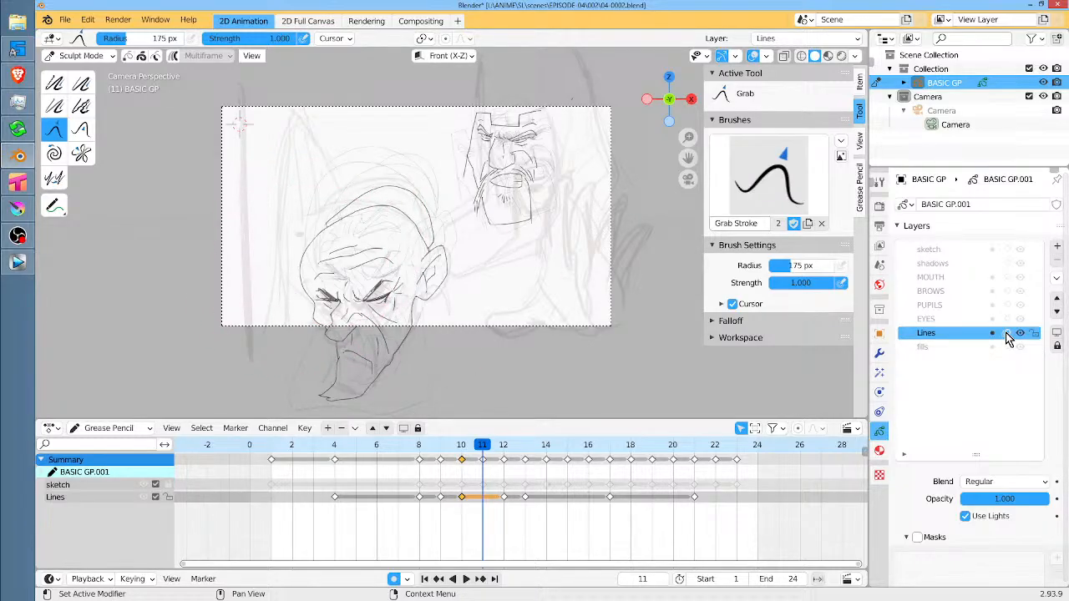
pyautogui.press('space')
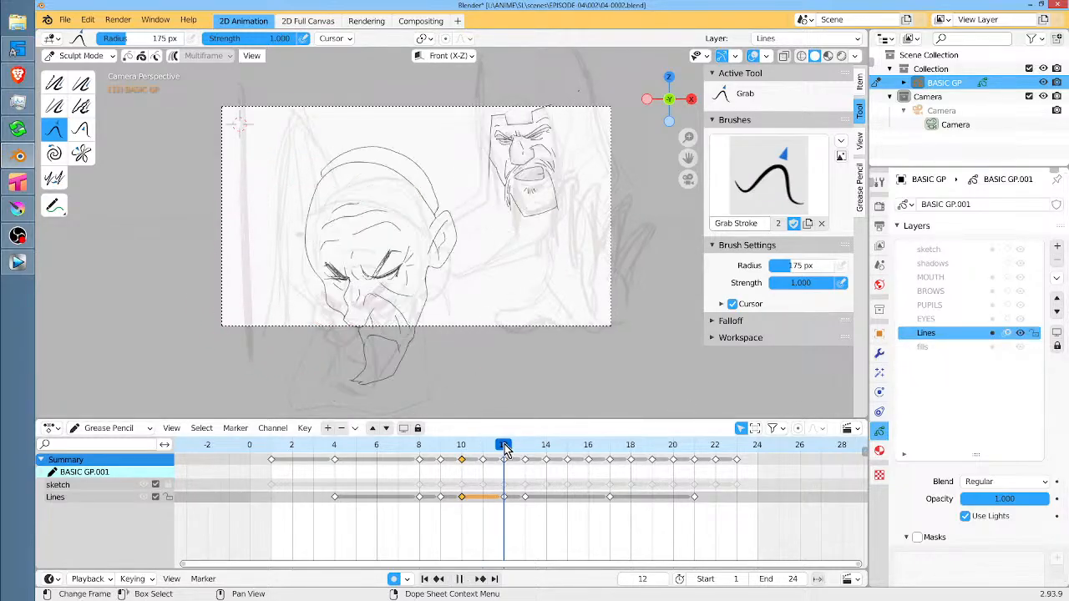
pyautogui.moveTo(505, 445); pyautogui.dragTo(482, 445)
pyautogui.moveTo(297, 287); pyautogui.dragTo(312, 270)
pyautogui.moveTo(346, 221); pyautogui.dragTo(340, 215)
pyautogui.moveTo(325, 343); pyautogui.dragTo(328, 339)
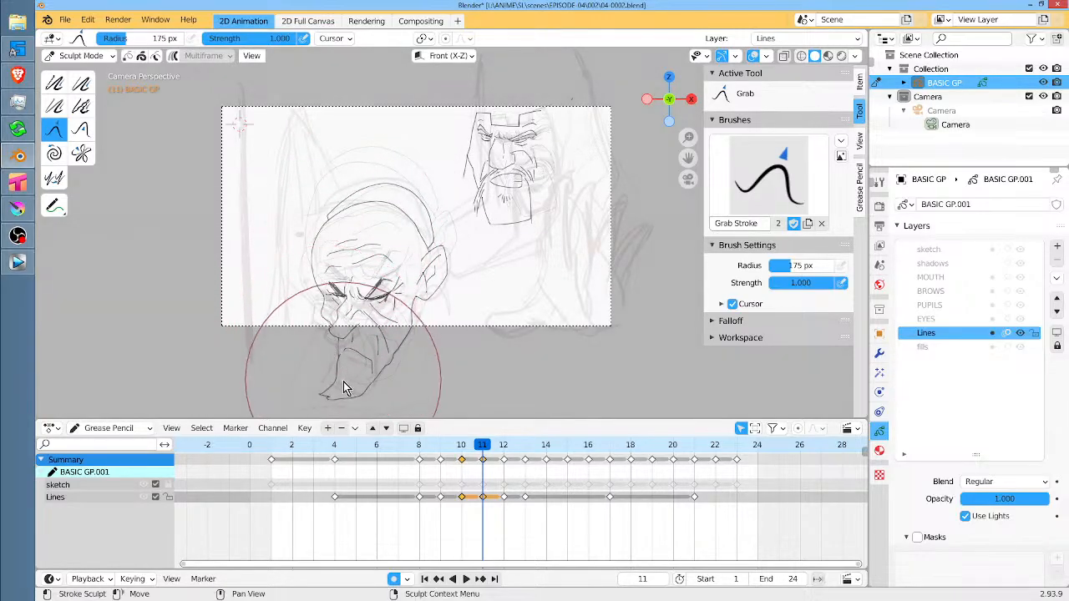
pyautogui.moveTo(346, 389); pyautogui.dragTo(351, 382)
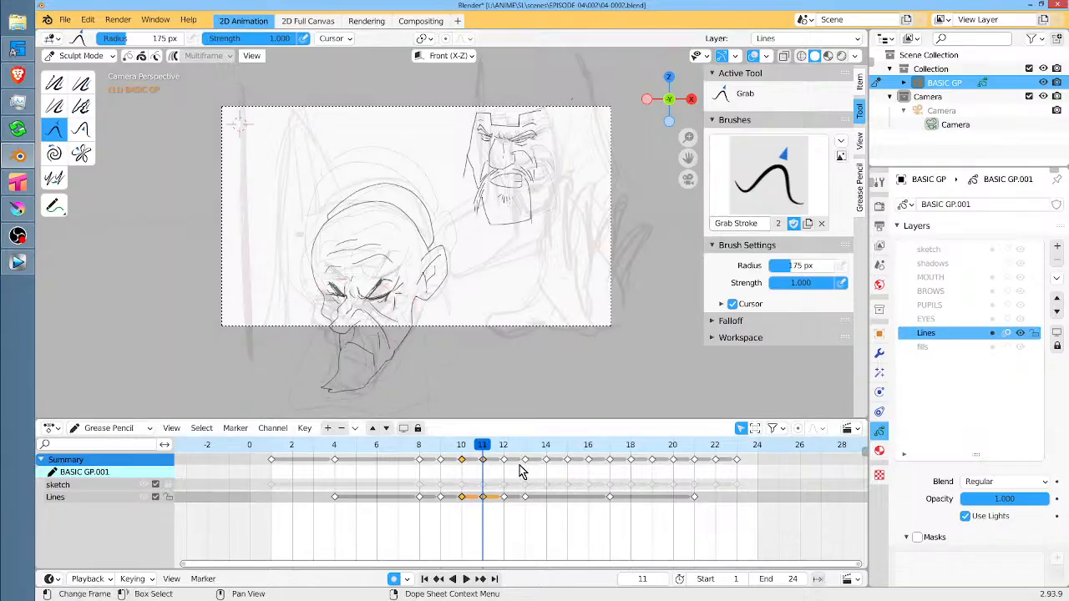
# Lower the old man's cap on frame 10 and refine his cap, forehead and ear on frame 11 with Grab.
pyautogui.moveTo(487, 451)
pyautogui.mouseDown()
pyautogui.moveTo(462, 448)
pyautogui.moveTo(498, 451)
pyautogui.moveTo(451, 451)
pyautogui.moveTo(464, 458)
pyautogui.mouseUp()
pyautogui.moveTo(360, 204); pyautogui.dragTo(373, 218)
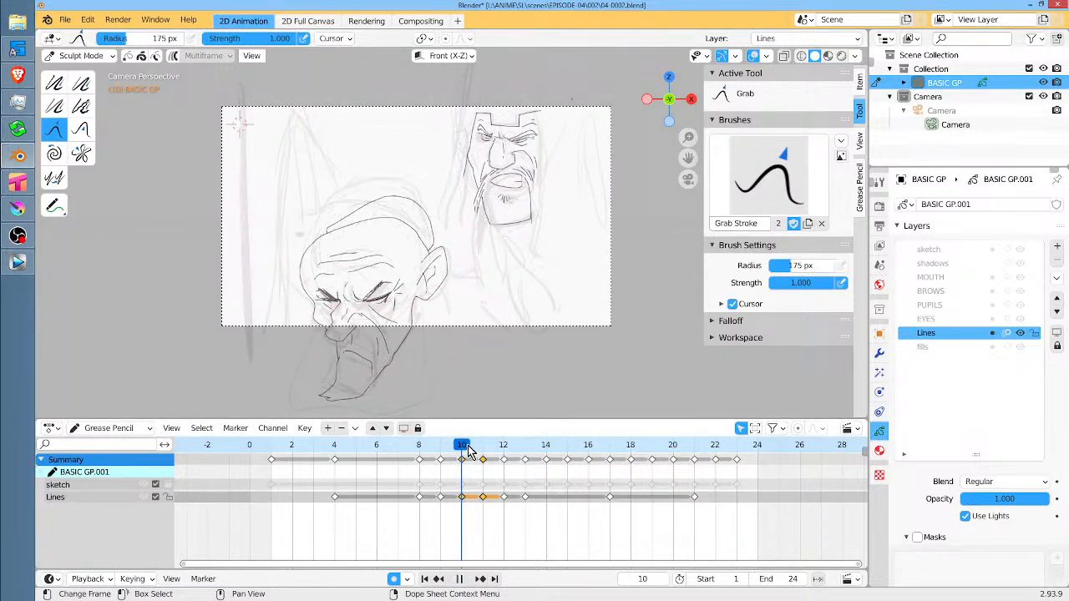
pyautogui.moveTo(469, 451); pyautogui.dragTo(477, 450)
pyautogui.moveTo(310, 267); pyautogui.dragTo(320, 256)
pyautogui.moveTo(366, 210)
pyautogui.mouseDown()
pyautogui.moveTo(357, 203)
pyautogui.moveTo(381, 176)
pyautogui.mouseUp()
pyautogui.moveTo(489, 445)
pyautogui.mouseDown()
pyautogui.moveTo(500, 444)
pyautogui.moveTo(483, 450)
pyautogui.mouseUp()
pyautogui.moveTo(332, 274)
pyautogui.mouseDown()
pyautogui.moveTo(326, 261)
pyautogui.moveTo(420, 265)
pyautogui.mouseUp()
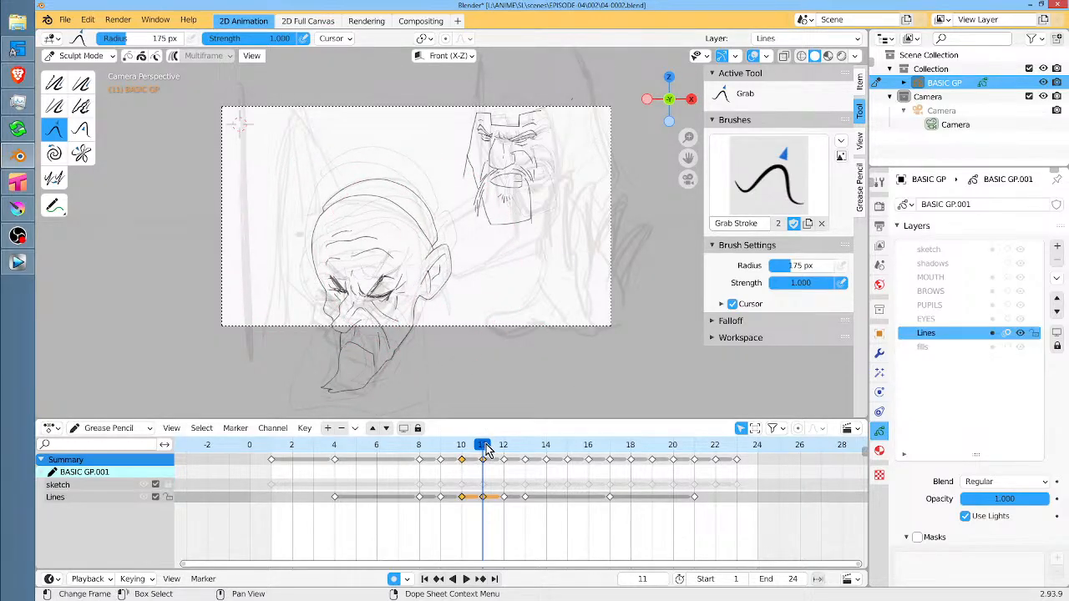
# Pull in the old man's forehead and cap outline on frame 12 with Grab and play back the motion.
pyautogui.press('space')
pyautogui.moveTo(492, 451)
pyautogui.mouseDown()
pyautogui.moveTo(532, 455)
pyautogui.moveTo(448, 460)
pyautogui.moveTo(502, 461)
pyautogui.mouseUp()
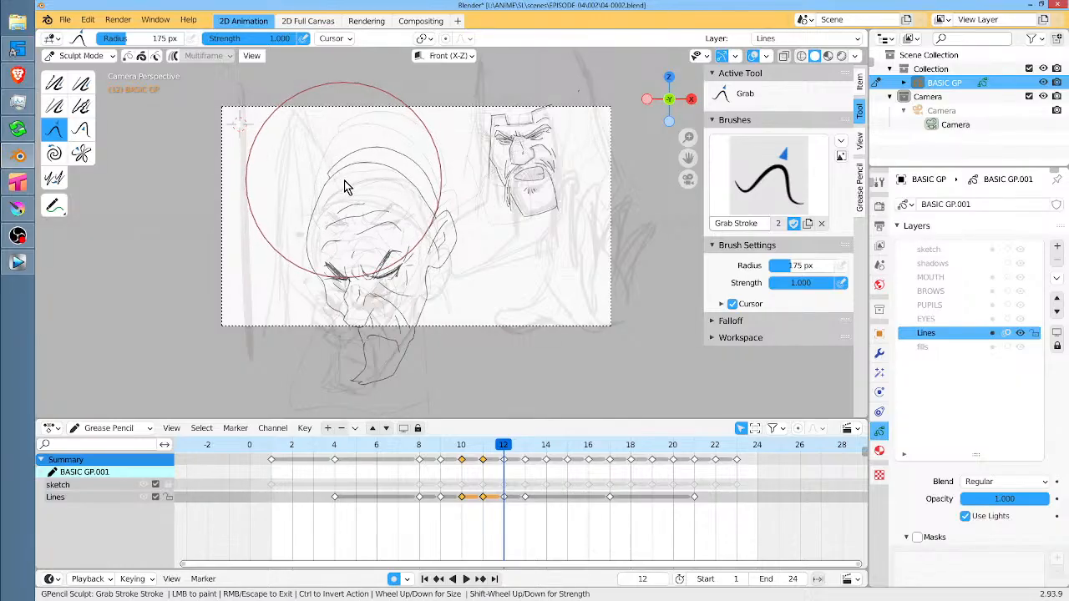
pyautogui.moveTo(344, 180)
pyautogui.mouseDown()
pyautogui.moveTo(310, 231)
pyautogui.moveTo(349, 163)
pyautogui.moveTo(357, 173)
pyautogui.mouseUp()
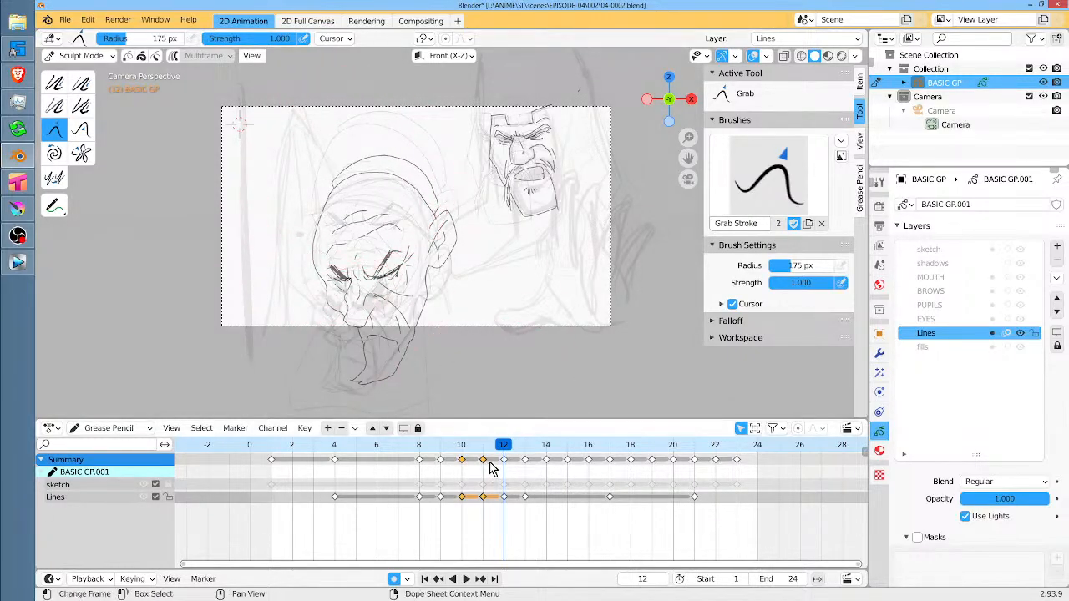
pyautogui.press('space')
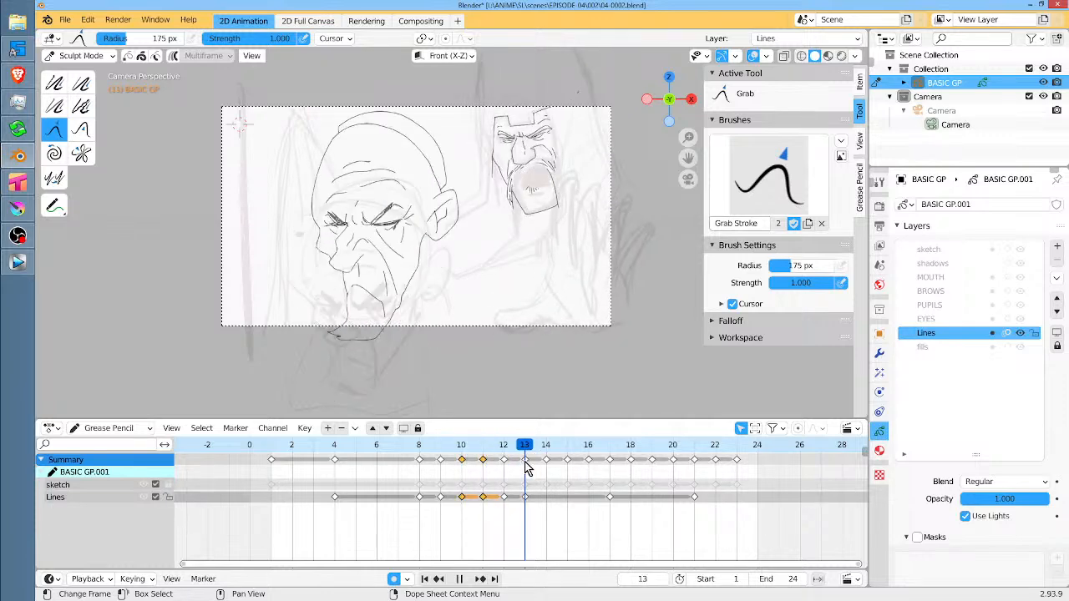
pyautogui.press('space')
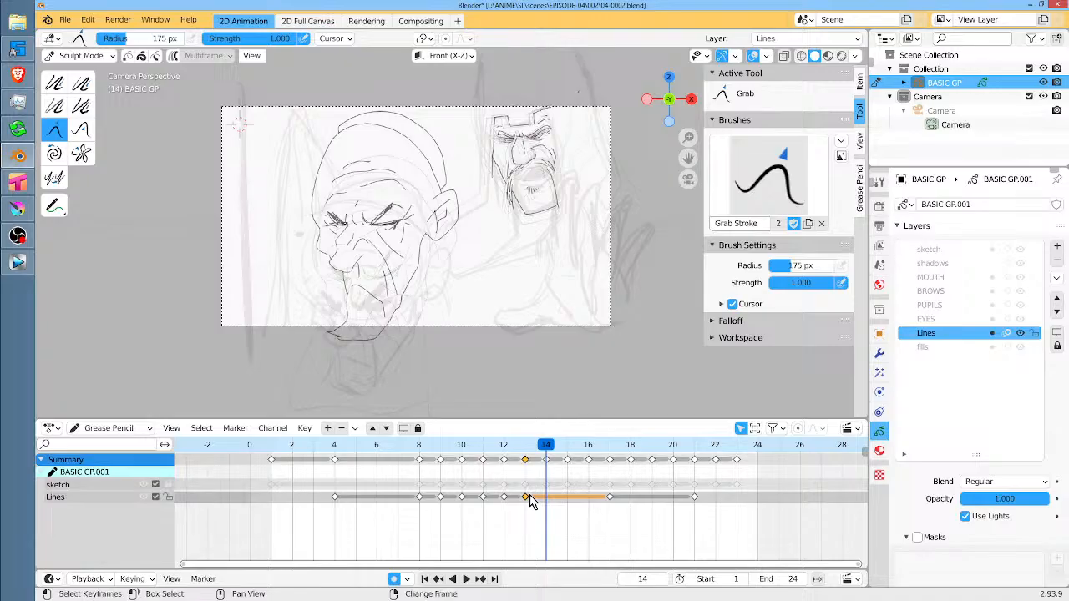
# Duplicate the Lines keyframe at frame 13 to frame 14 and nudge the old man's cap down there with Grab.
pyautogui.hotkey('shift', 'd')
pyautogui.click(551, 500)
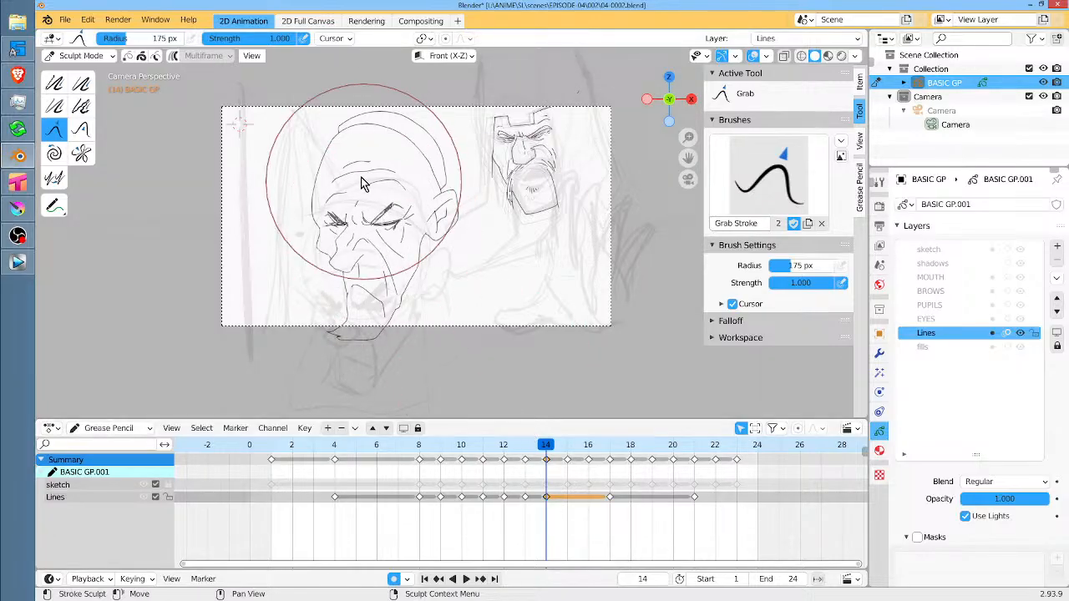
pyautogui.moveTo(355, 150); pyautogui.dragTo(355, 164)
# Reshape the back of the old man's cap, his ear and his cheek on frame 13 with the Grab brush.
pyautogui.moveTo(536, 445); pyautogui.dragTo(527, 445)
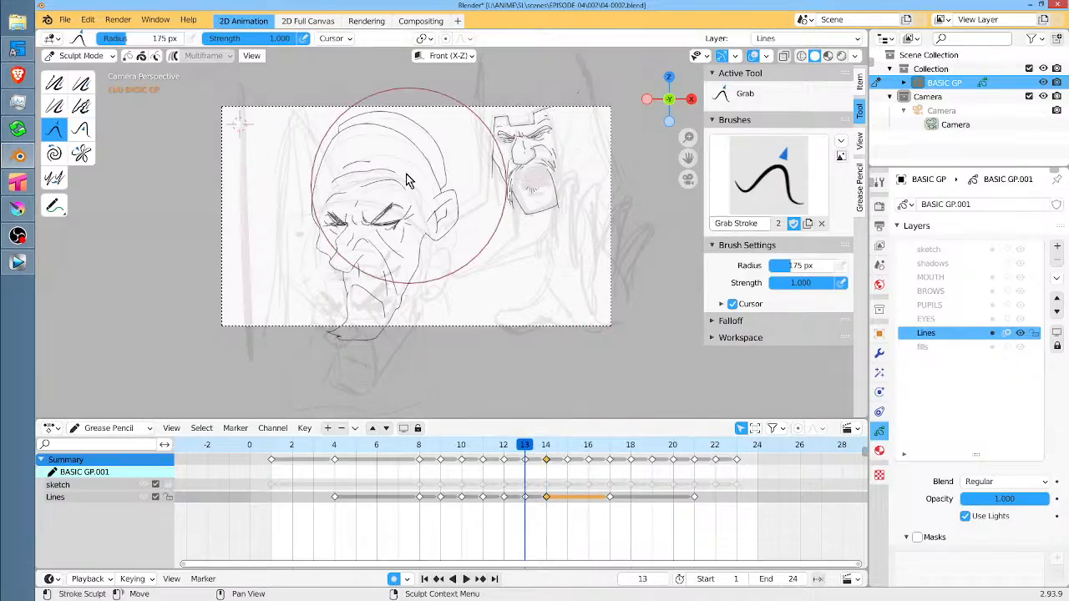
pyautogui.moveTo(426, 152); pyautogui.dragTo(426, 154)
pyautogui.moveTo(452, 196); pyautogui.dragTo(449, 189)
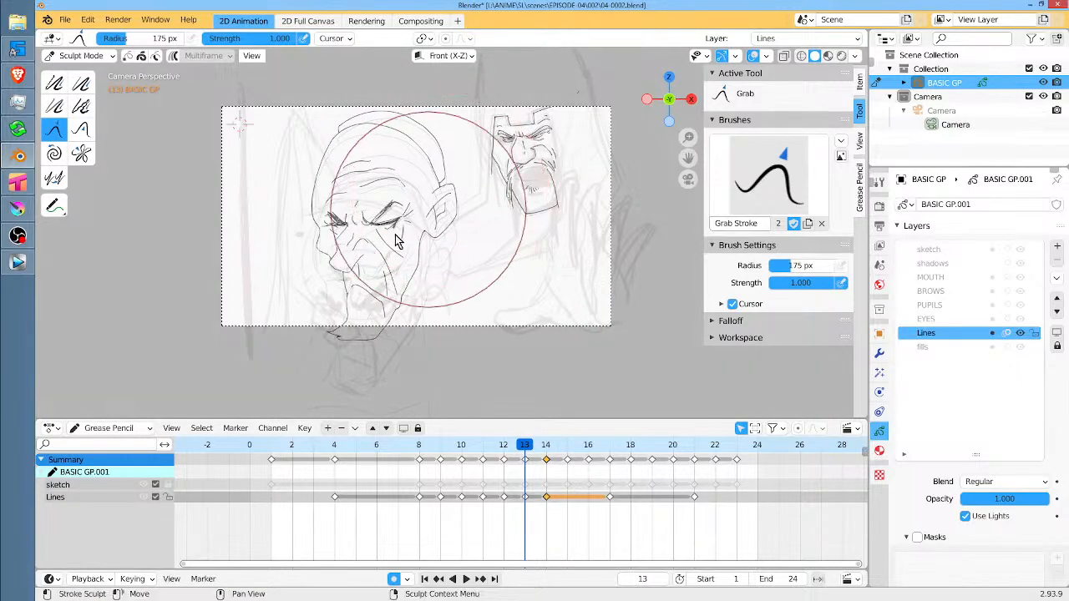
pyautogui.moveTo(322, 238); pyautogui.dragTo(324, 233)
# Hide the sketch layer and turn off onion skinning for the Lines layer to inspect the clean line art on frame 4.
pyautogui.moveTo(503, 447)
pyautogui.mouseDown()
pyautogui.moveTo(523, 447)
pyautogui.moveTo(338, 446)
pyautogui.mouseUp()
pyautogui.click(1019, 249)
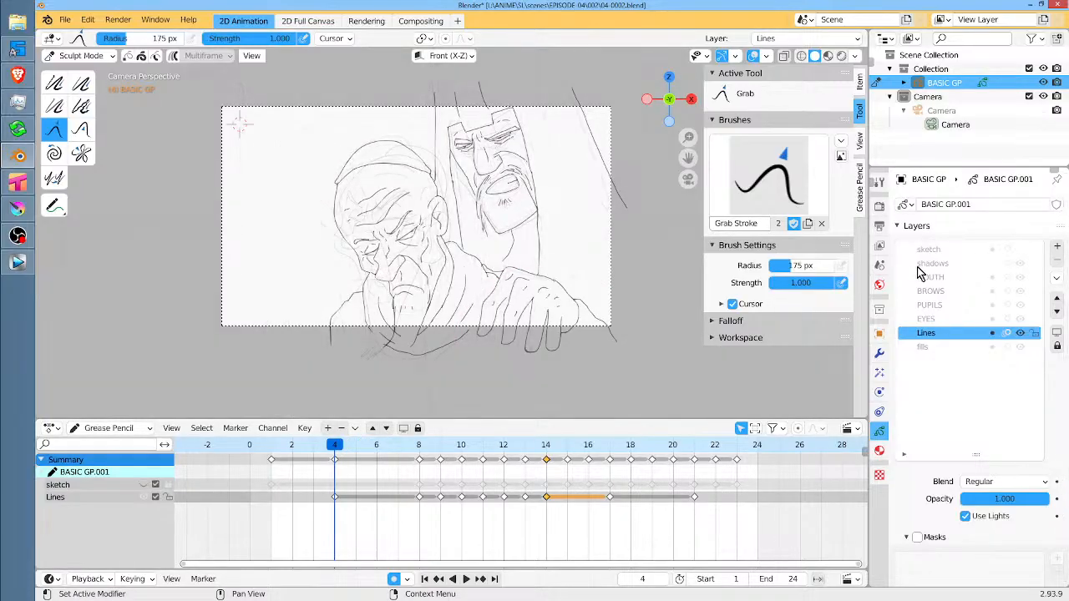
pyautogui.scroll(2, 500, 361)
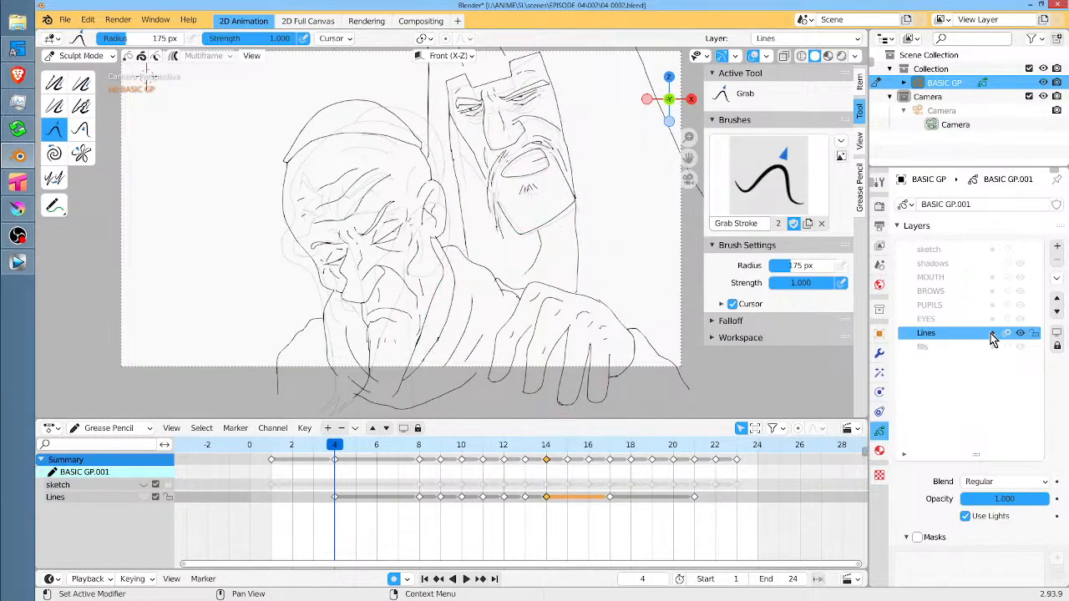
pyautogui.scroll(-2, 522, 287)
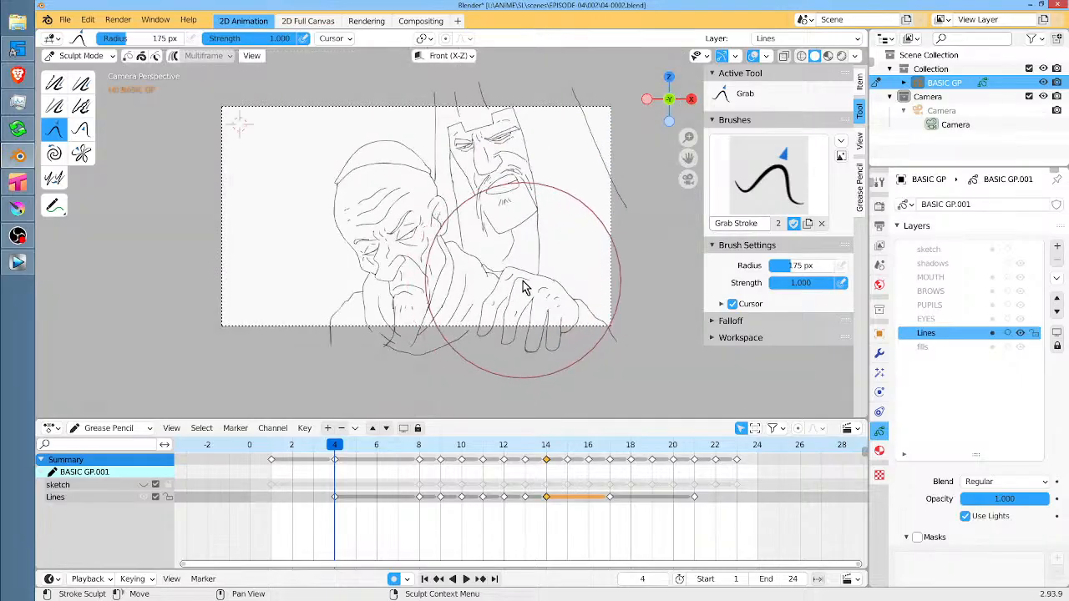
pyautogui.scroll(2, 522, 287)
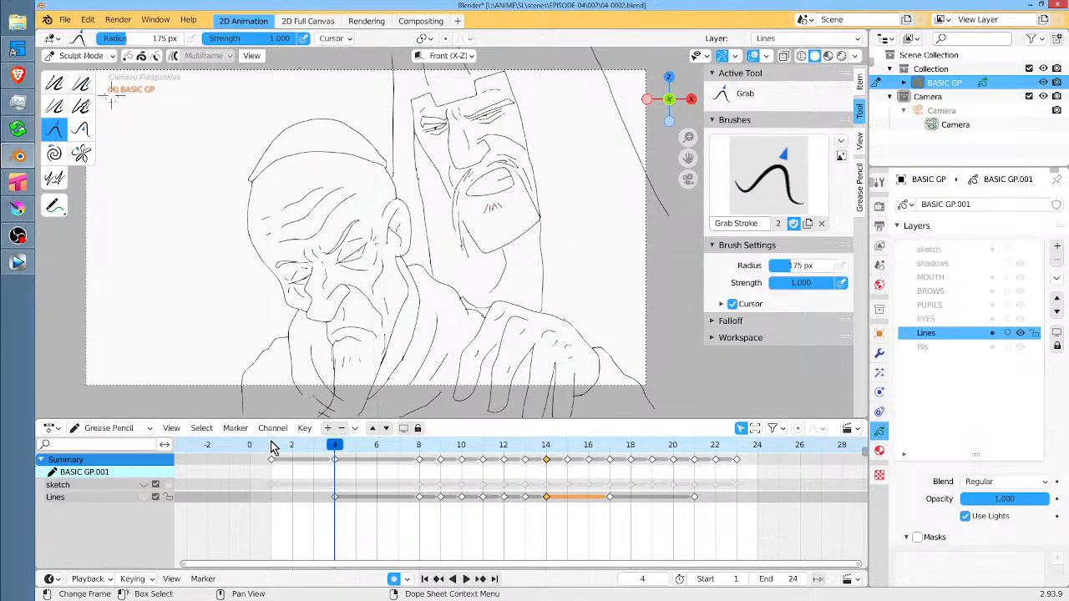
# Move the Lines keyframe from frame 4 to frame 1.
pyautogui.click(271, 445)
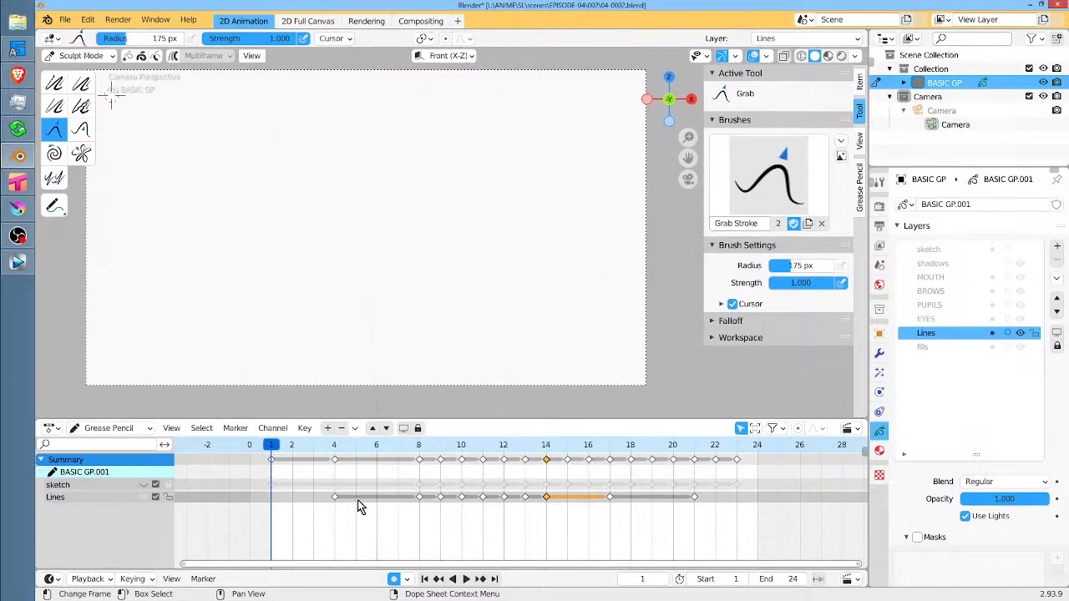
pyautogui.click(335, 448)
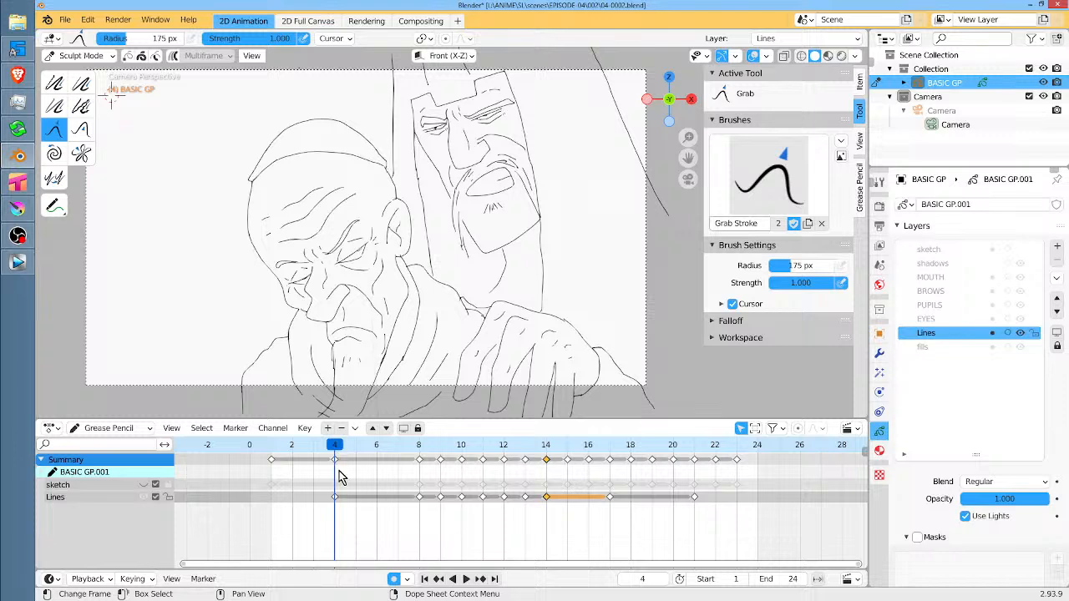
pyautogui.moveTo(335, 497); pyautogui.dragTo(276, 468)
pyautogui.press('Escape')
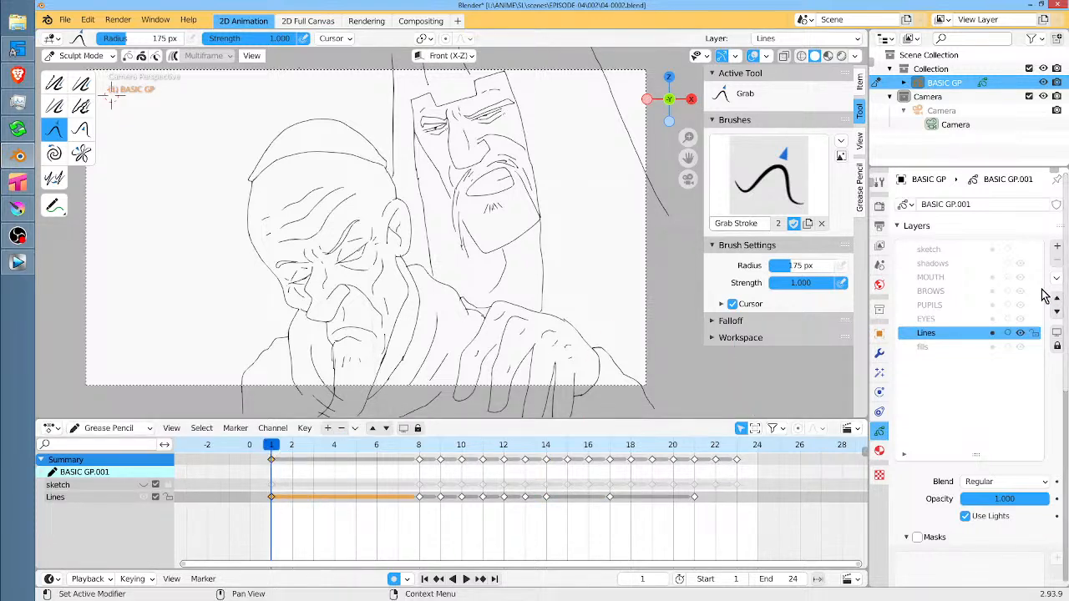
# Compare the frame 1 lines with the sketch layer, hide the sketch again and play back the whole animation.
pyautogui.click(1021, 250)
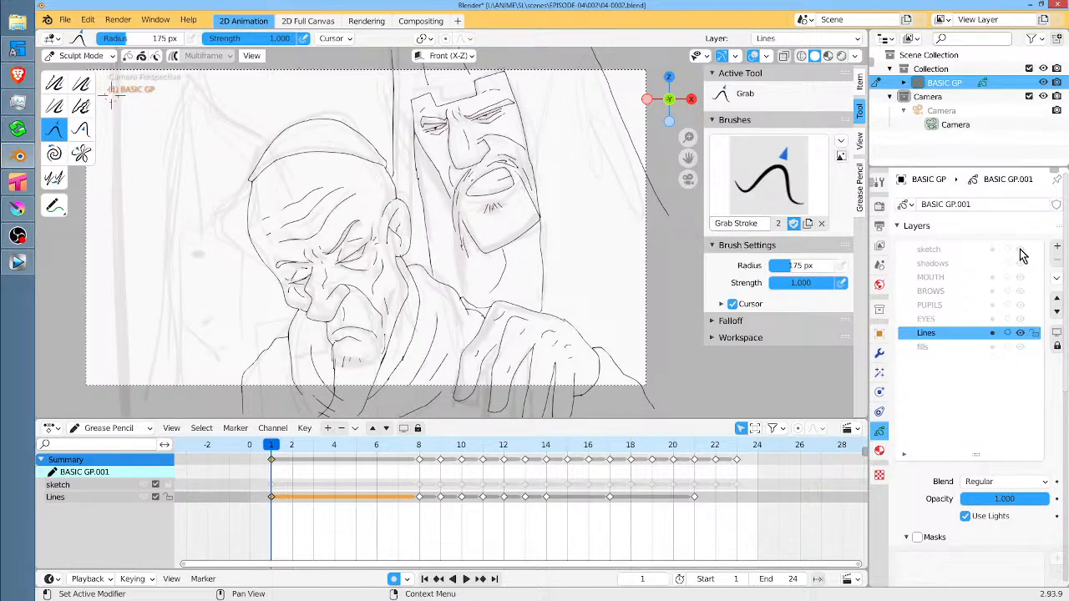
pyautogui.click(1020, 250)
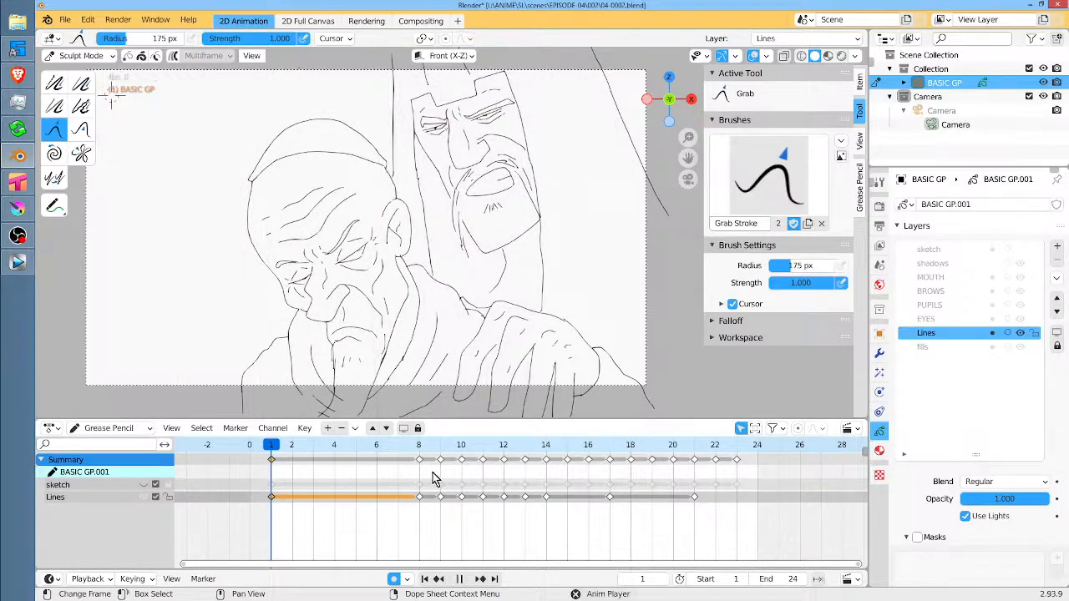
pyautogui.scroll(-2, 437, 310)
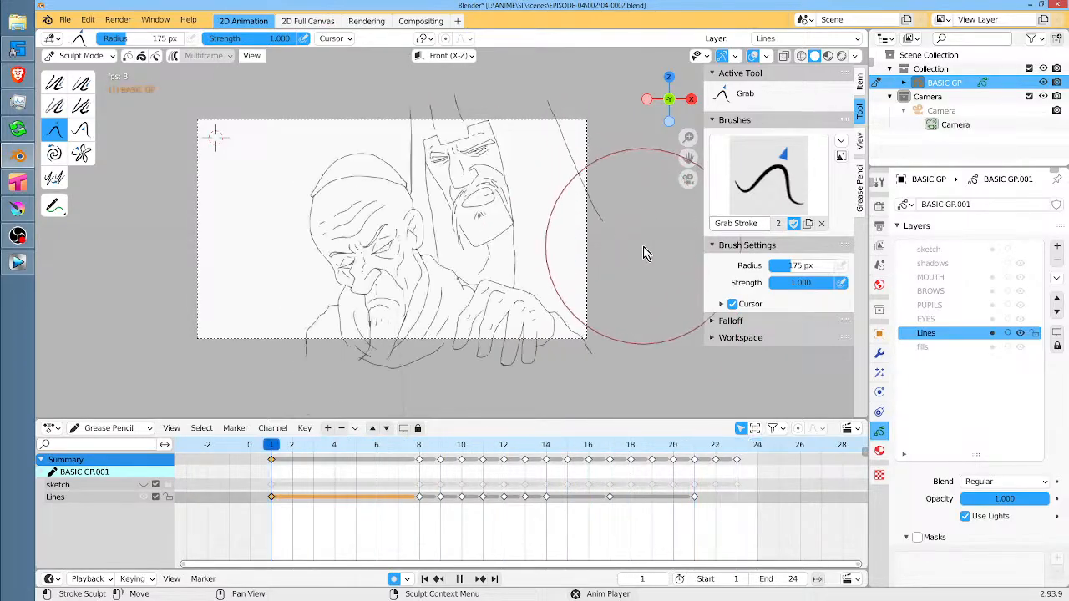
# Stop playback and set the scene's frame rate to a custom 10 fps.
pyautogui.press('space')
pyautogui.click(880, 226)
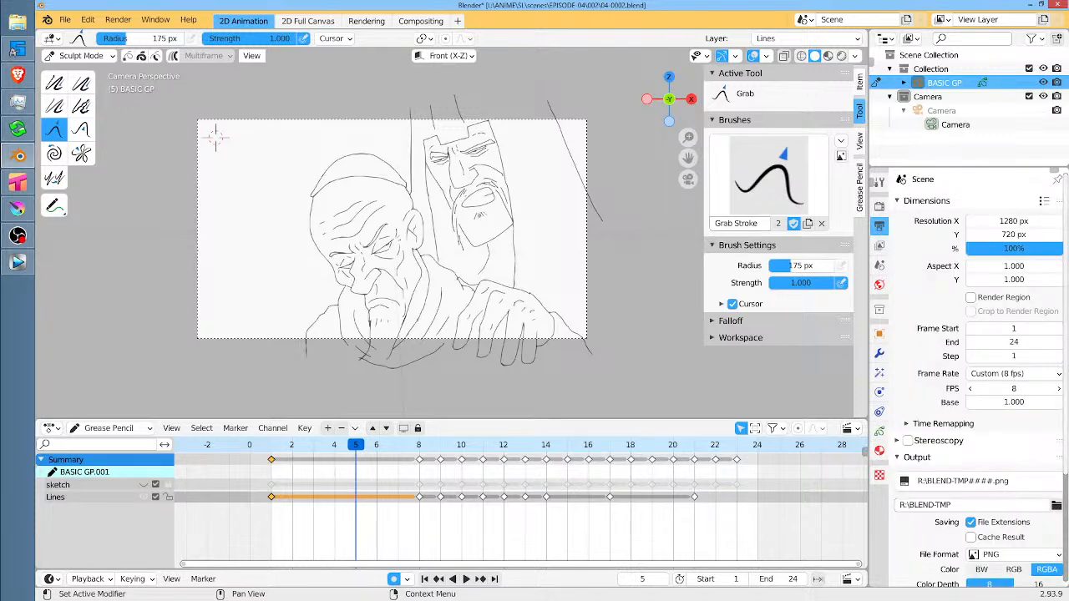
pyautogui.scroll(1, 606, 337)
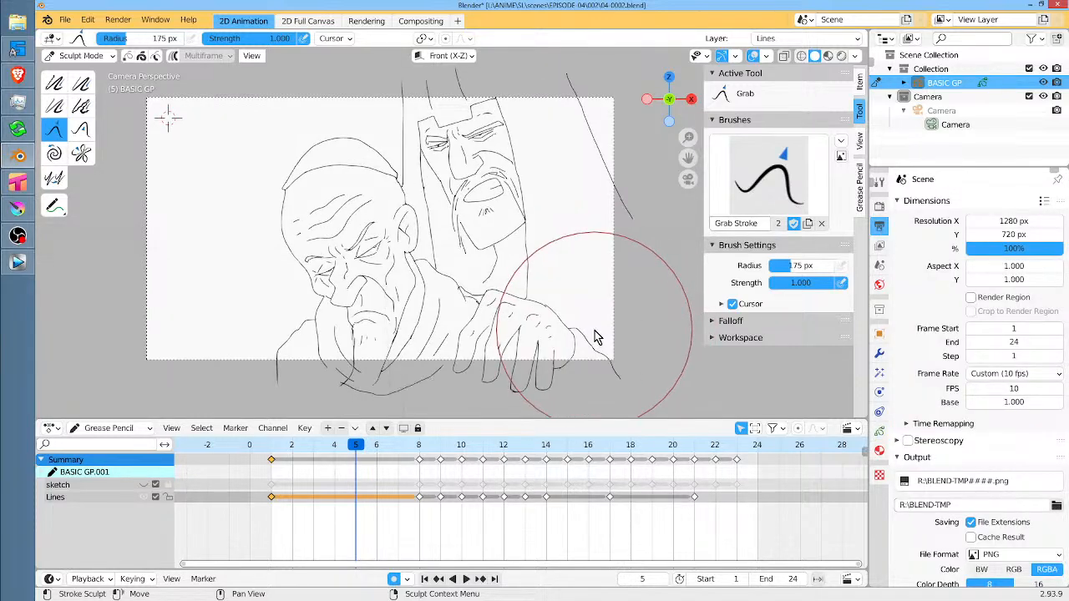
pyautogui.moveTo(604, 330); pyautogui.dragTo(585, 335)
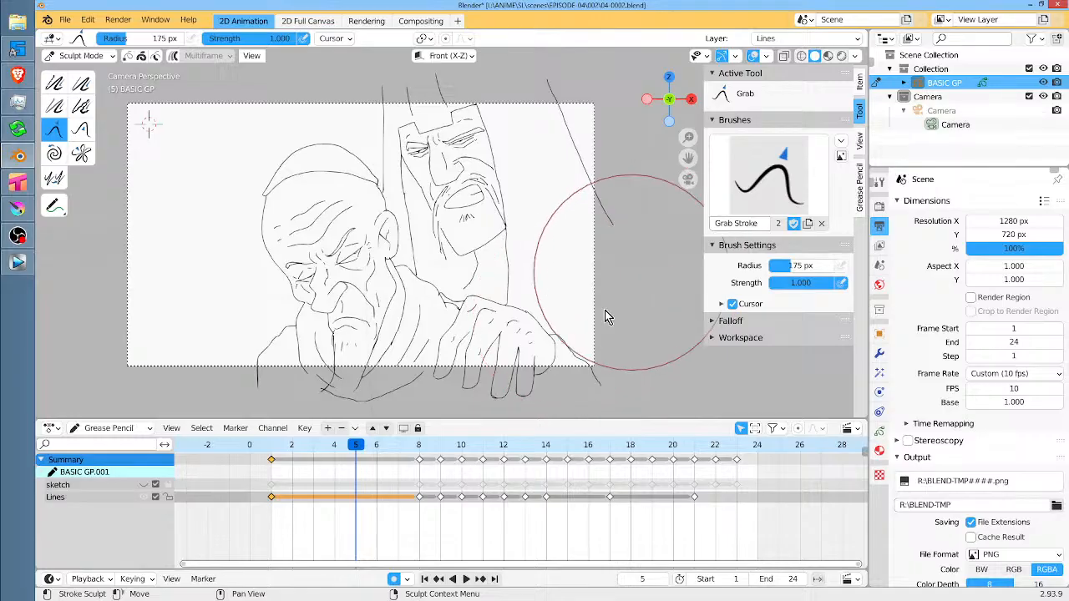
# Play back and scrub through the animation to examine its timing at the new frame rate.
pyautogui.press('space')
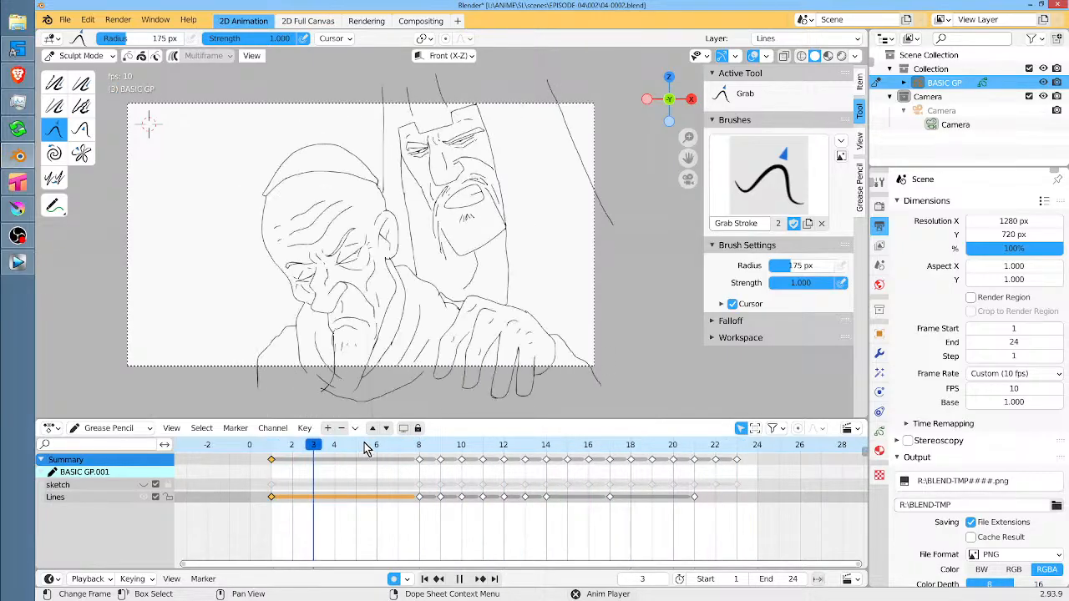
pyautogui.press('space')
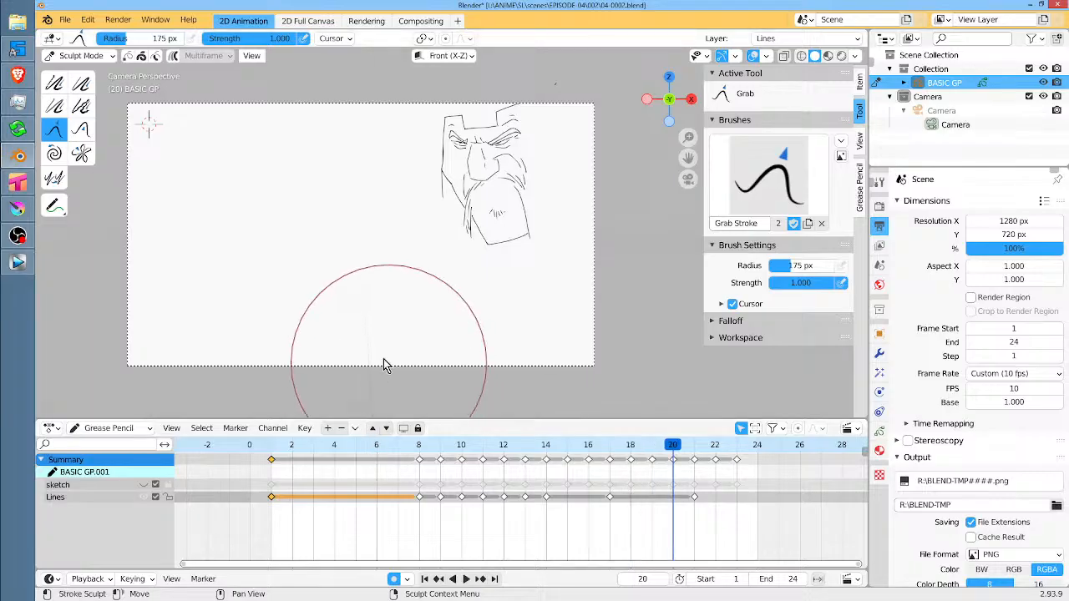
pyautogui.scroll(-5, 379, 313)
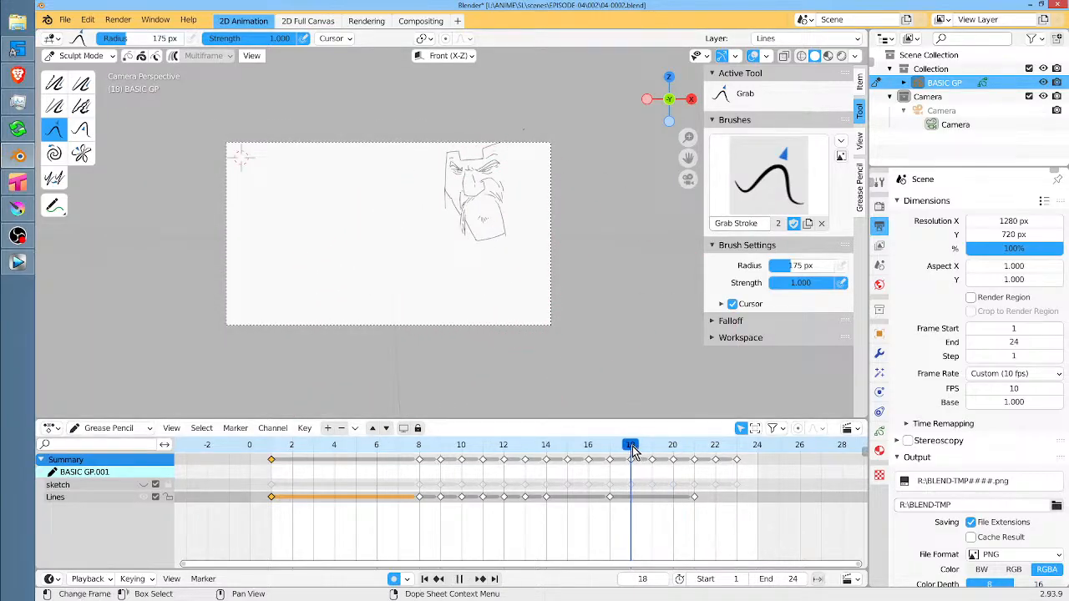
pyautogui.moveTo(632, 451); pyautogui.dragTo(277, 433)
pyautogui.moveTo(418, 440)
pyautogui.mouseDown()
pyautogui.moveTo(609, 447)
pyautogui.moveTo(539, 458)
pyautogui.moveTo(261, 447)
pyautogui.moveTo(292, 449)
pyautogui.mouseUp()
pyautogui.moveTo(386, 457)
pyautogui.mouseDown()
pyautogui.moveTo(573, 460)
pyautogui.moveTo(644, 473)
pyautogui.moveTo(411, 476)
pyautogui.moveTo(521, 482)
pyautogui.mouseUp()
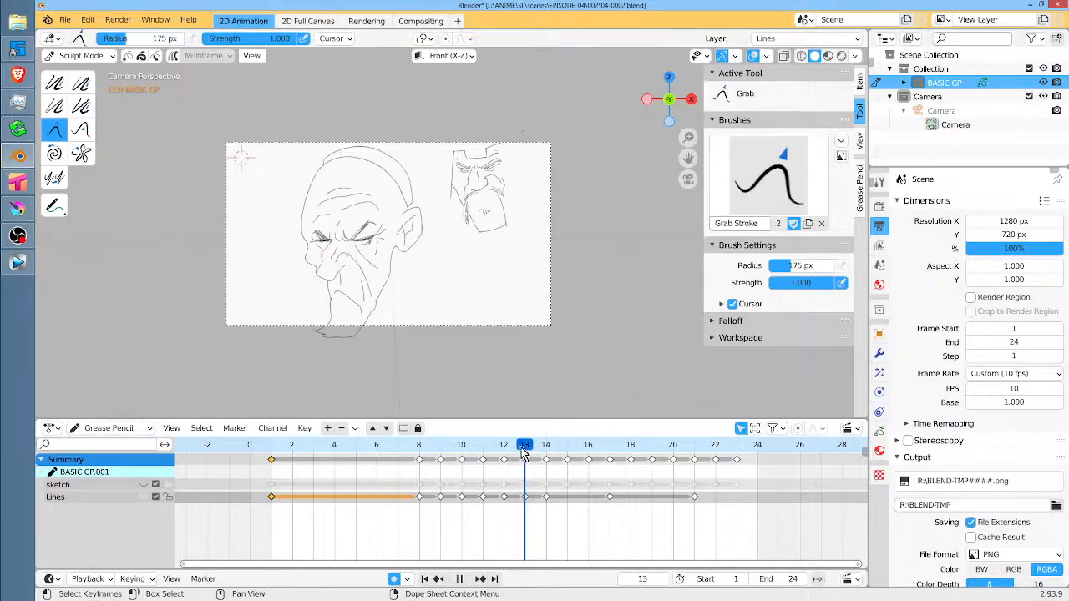
pyautogui.moveTo(523, 451)
pyautogui.mouseDown()
pyautogui.moveTo(374, 451)
pyautogui.moveTo(694, 478)
pyautogui.moveTo(348, 470)
pyautogui.mouseUp()
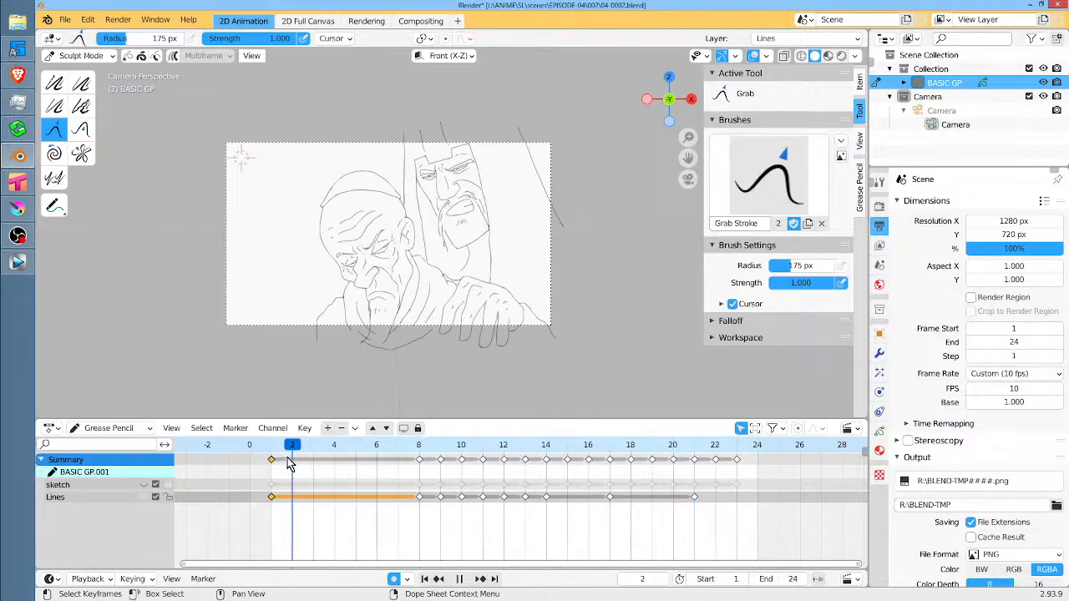
pyautogui.moveTo(288, 458); pyautogui.dragTo(267, 452)
pyautogui.press('space')
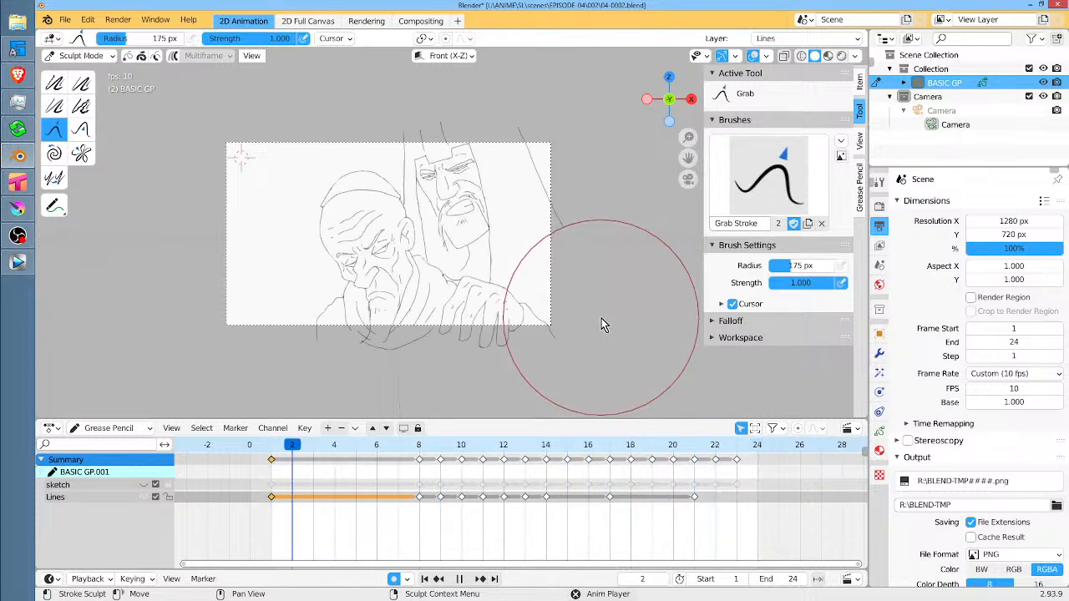
pyautogui.press('space')
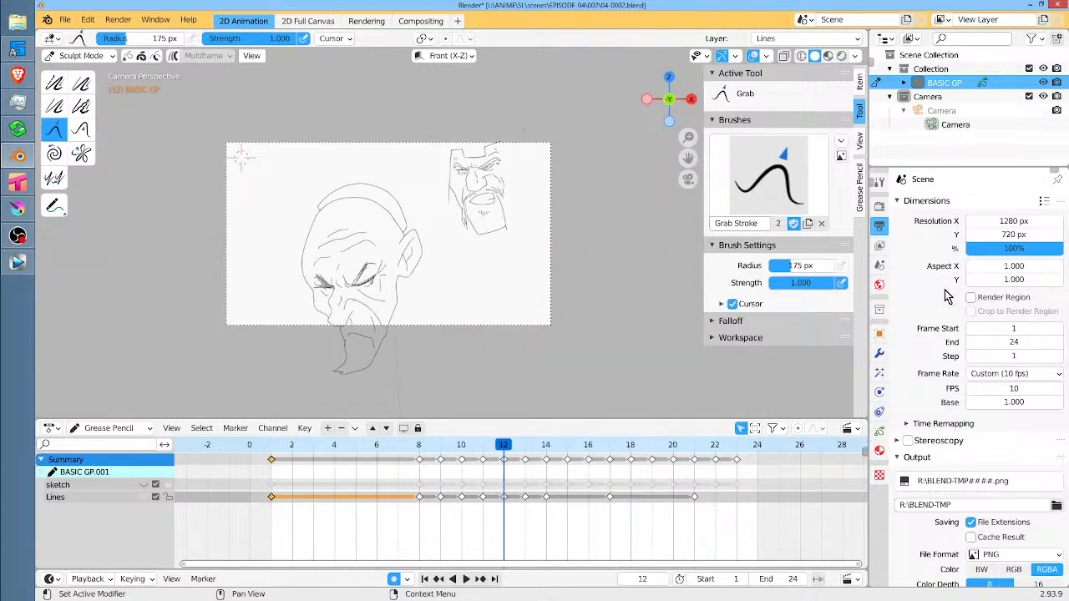
# Show the sketch layer again beneath the Lines drawing on frame 8.
pyautogui.click(879, 433)
pyautogui.click(419, 447)
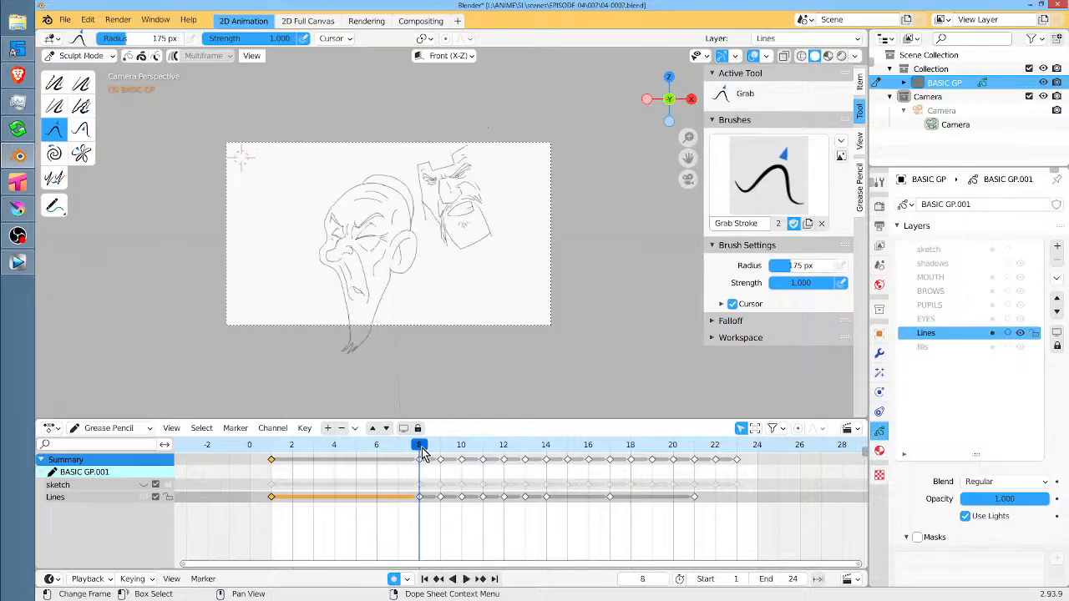
pyautogui.click(1026, 254)
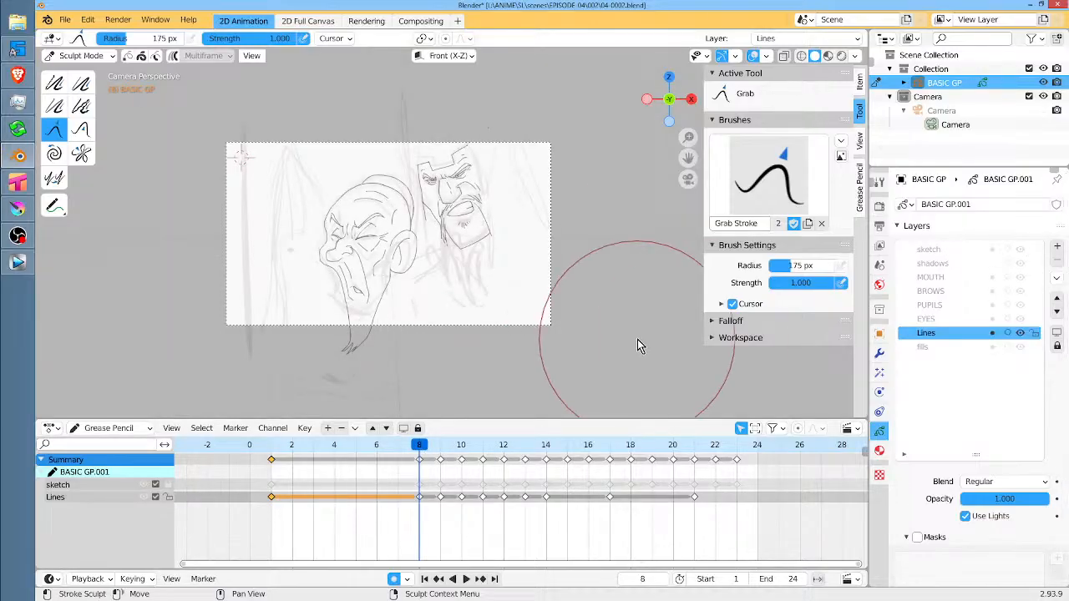
pyautogui.scroll(3, 619, 330)
pyautogui.scroll(-1, 604, 323)
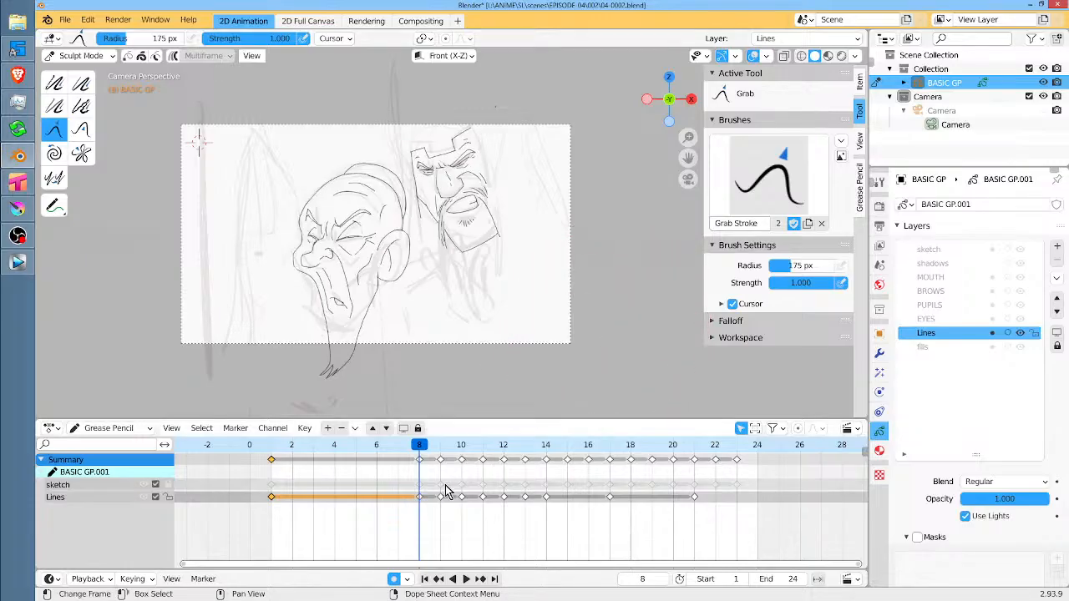
pyautogui.moveTo(420, 449)
pyautogui.mouseDown()
pyautogui.moveTo(249, 449)
pyautogui.moveTo(447, 449)
pyautogui.moveTo(427, 450)
pyautogui.mouseUp()
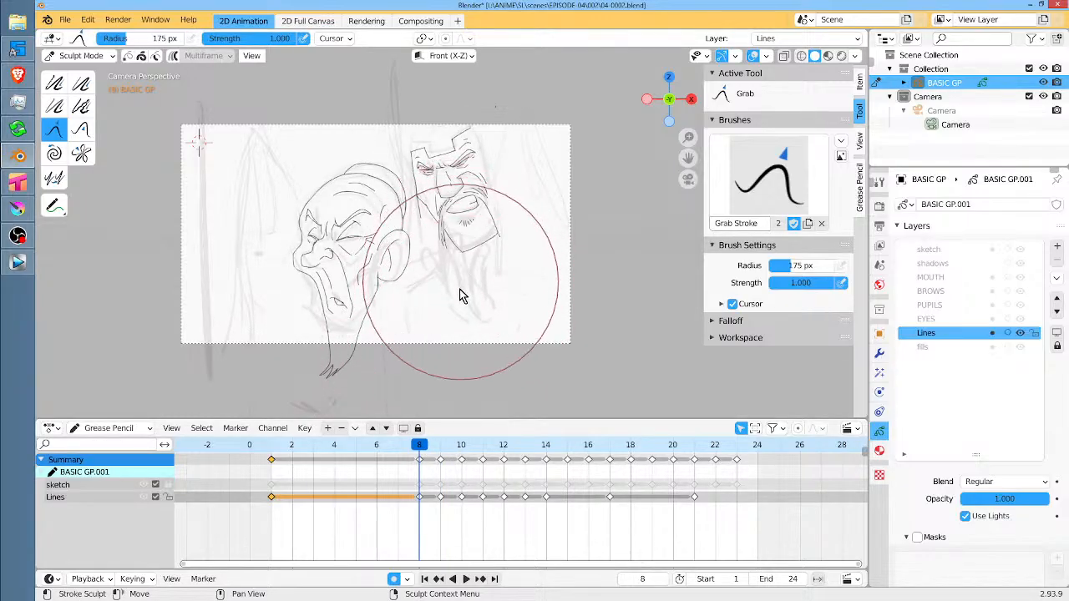
# In Draw mode, ink the extended fingers of the bearded man's hand on frame 8, using frame 7 as reference.
pyautogui.hotkey('ctrl', 'Tab')
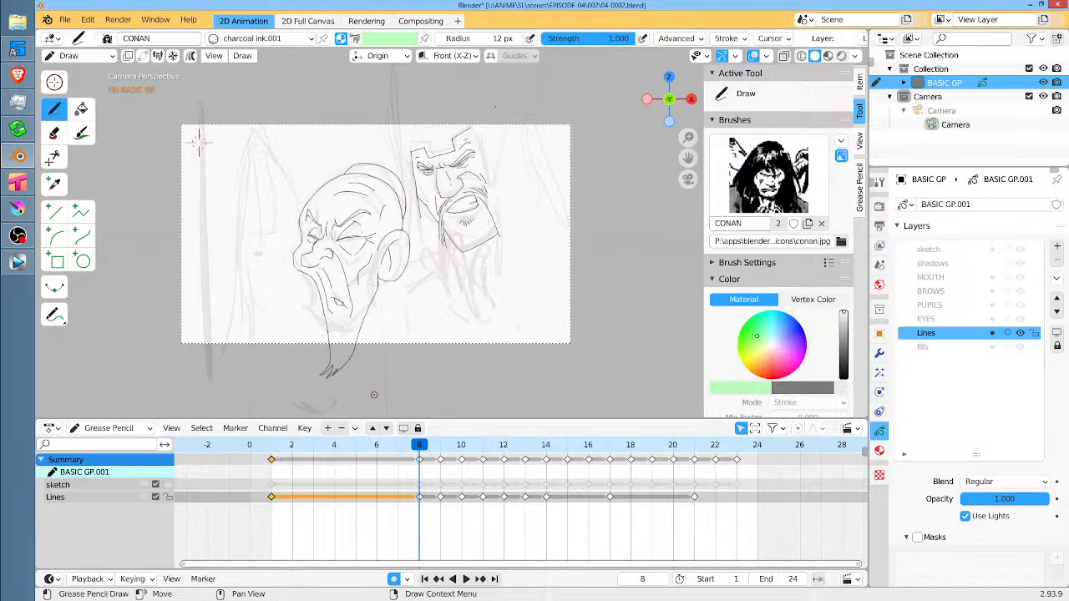
pyautogui.press('Left')
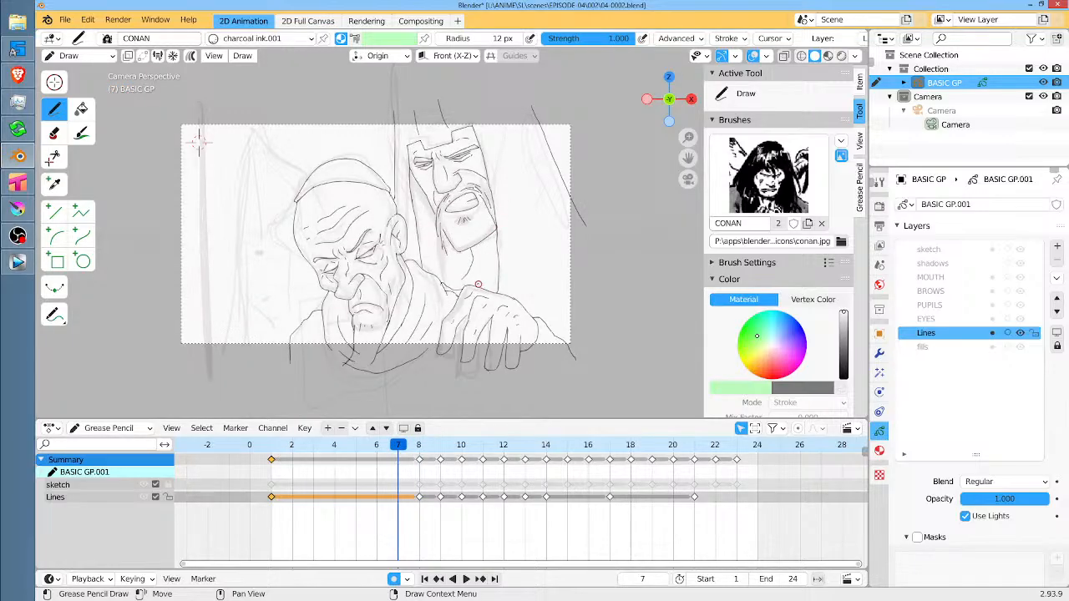
pyautogui.press('Right')
pyautogui.press('Left')
pyautogui.press('Right')
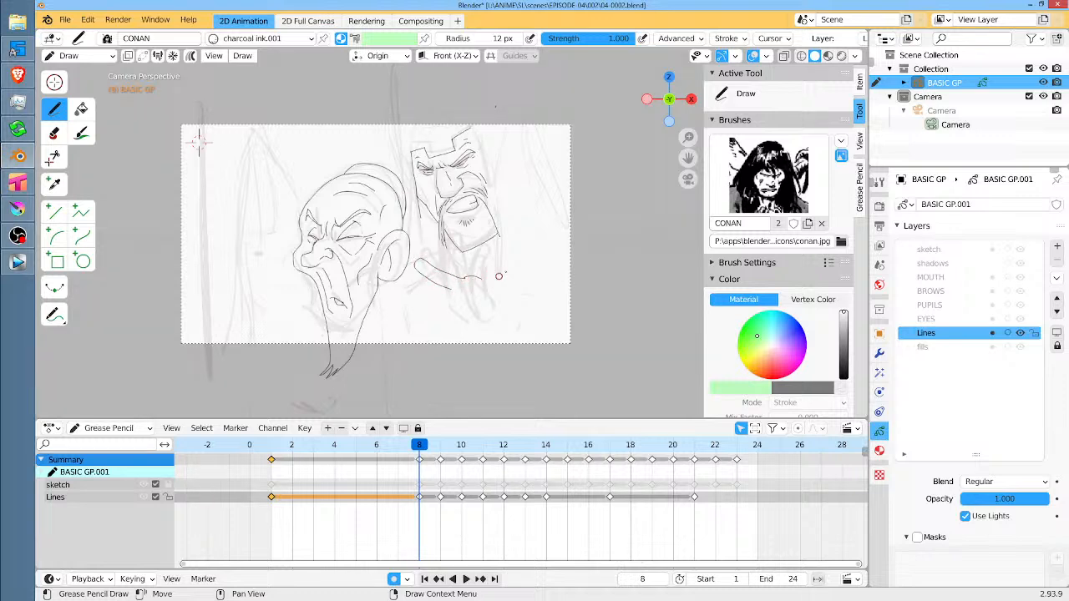
pyautogui.press('Left')
pyautogui.press('Right')
pyautogui.press('Left')
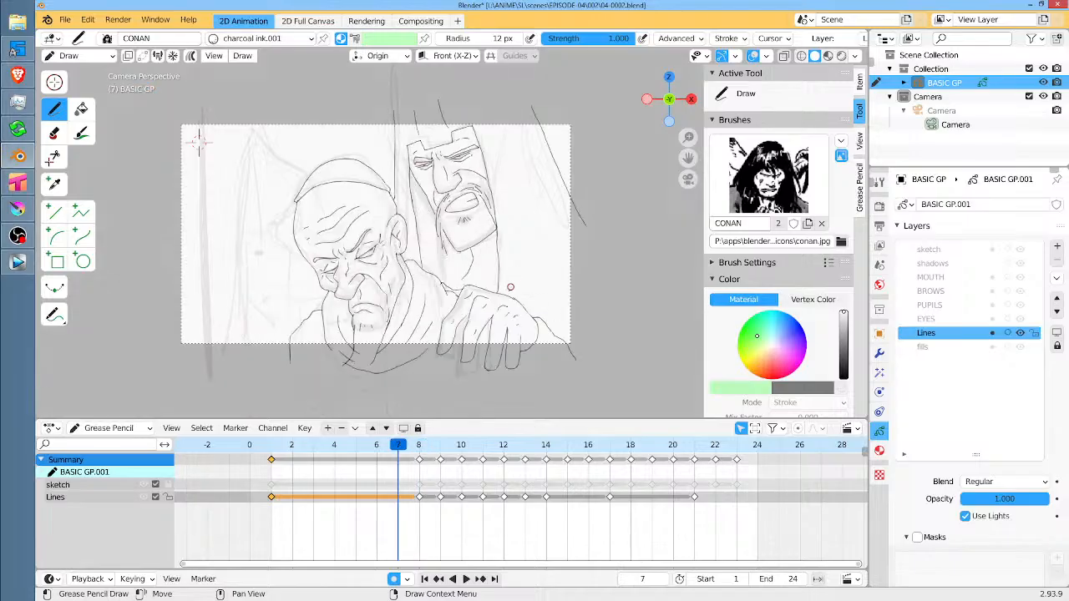
pyautogui.press('Right')
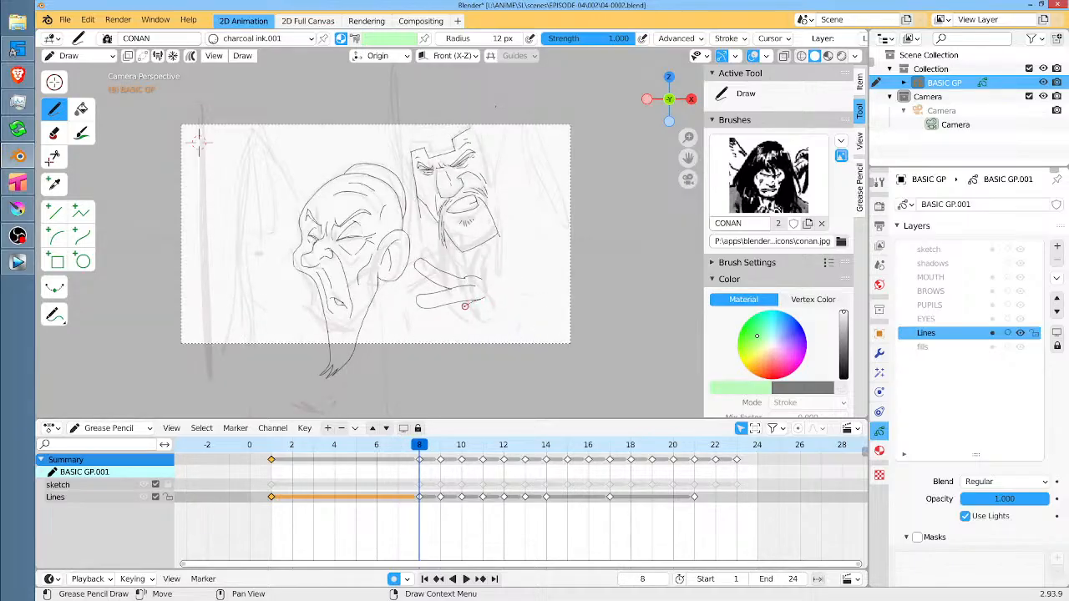
pyautogui.press('Left')
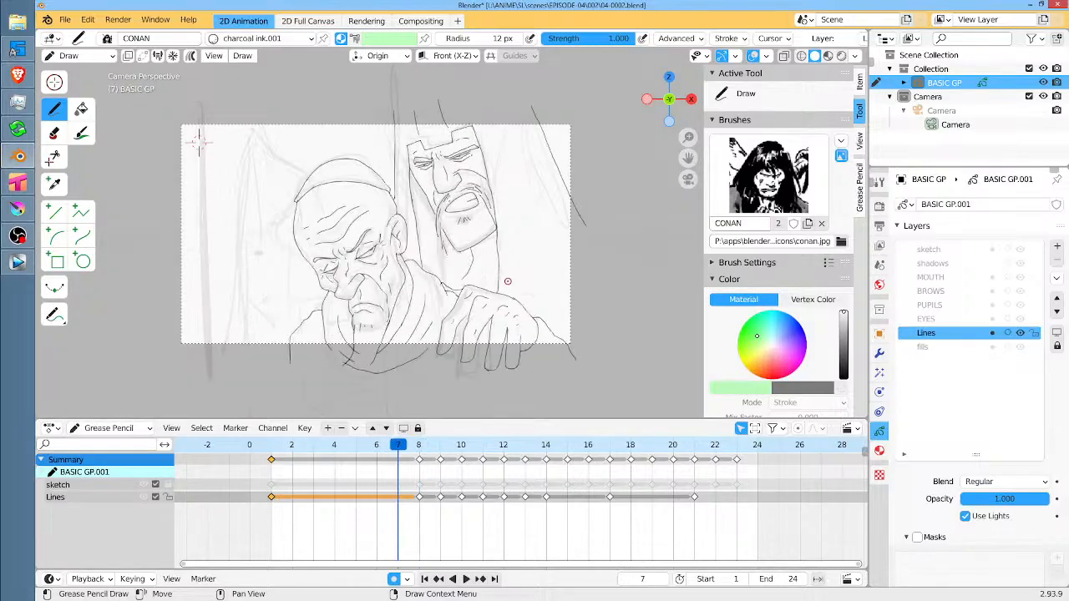
pyautogui.press('Right')
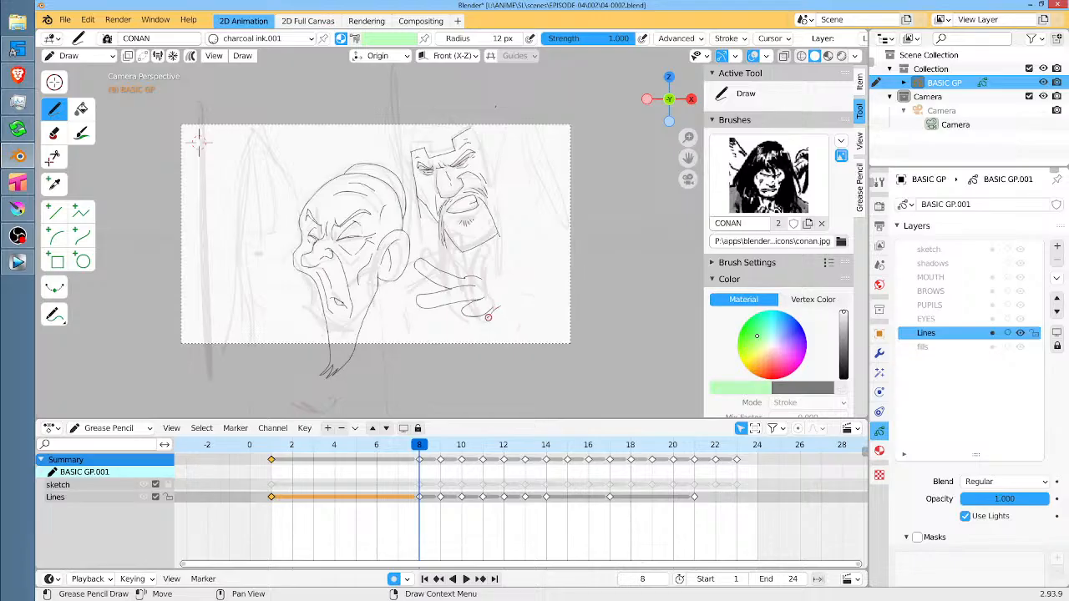
# Ink the curled fingers and the back of the hand on frame 8, flipping to frame 7 for comparison.
pyautogui.press('Left')
pyautogui.press('Right')
pyautogui.press('Left')
pyautogui.press('Right')
pyautogui.press('Left')
pyautogui.press('Right')
pyautogui.press('Right')
pyautogui.moveTo(543, 257); pyautogui.dragTo(532, 219)
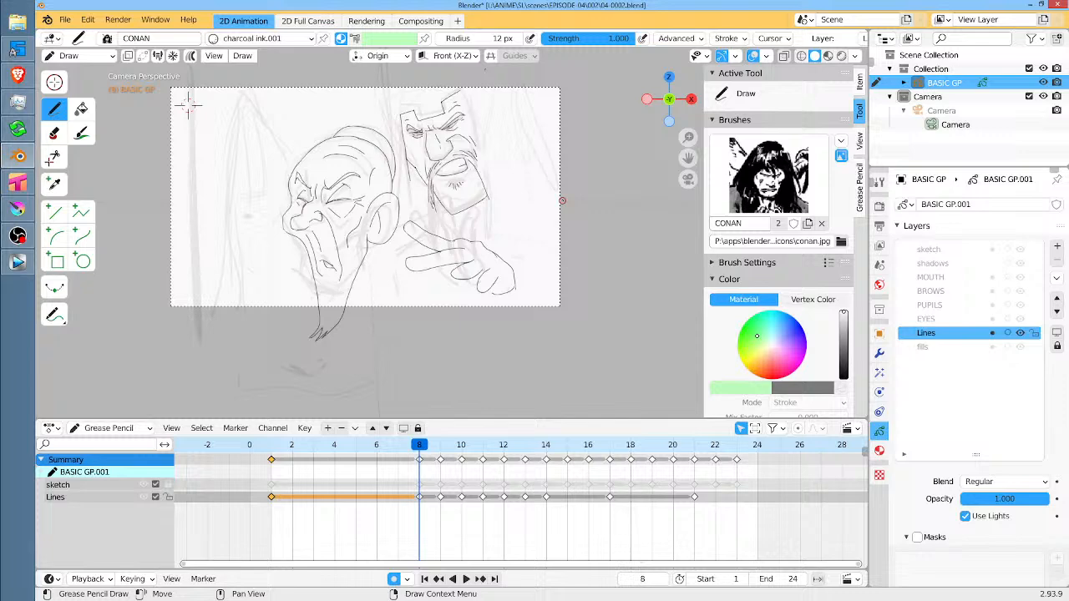
# Turn off Stabilize Stroke and draw the fingernails and the small fingertip of the hand on frame 8.
pyautogui.click(741, 39)
pyautogui.click(720, 347)
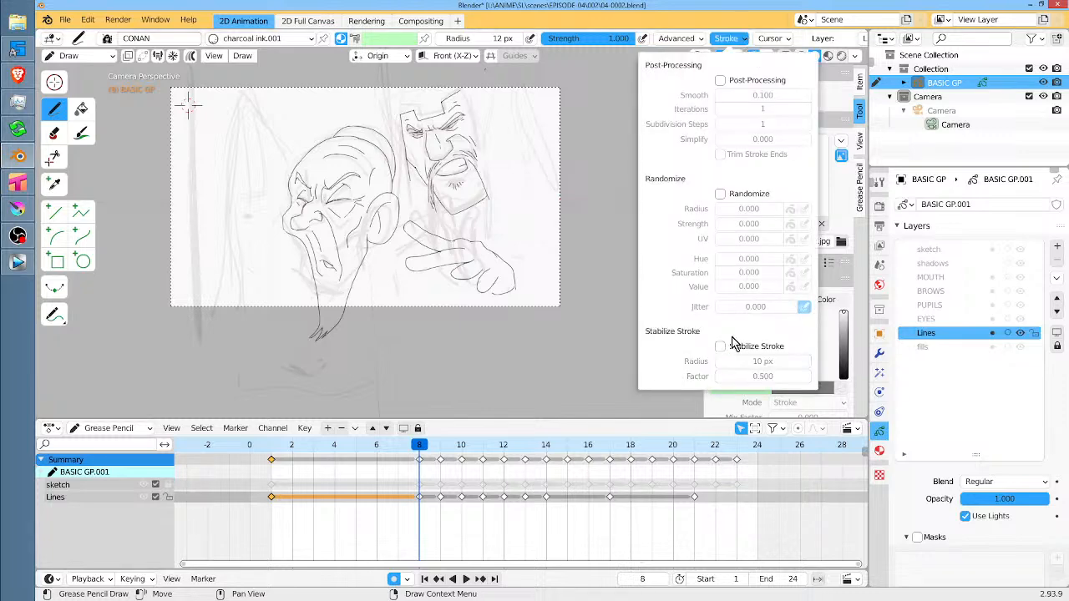
pyautogui.scroll(4, 581, 291)
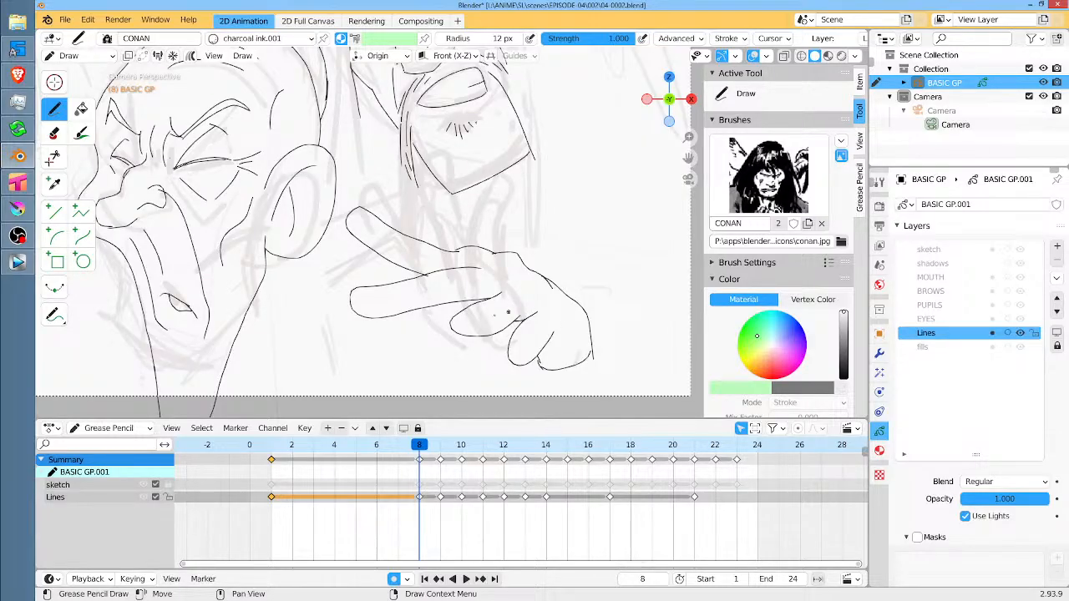
pyautogui.moveTo(362, 293)
pyautogui.mouseDown()
pyautogui.moveTo(374, 306)
pyautogui.moveTo(392, 301)
pyautogui.mouseUp()
pyautogui.moveTo(364, 215); pyautogui.dragTo(385, 224)
pyautogui.moveTo(463, 317)
pyautogui.mouseDown()
pyautogui.moveTo(486, 330)
pyautogui.moveTo(481, 314)
pyautogui.mouseUp()
pyautogui.moveTo(519, 354); pyautogui.dragTo(534, 337)
pyautogui.moveTo(450, 231)
pyautogui.mouseDown()
pyautogui.moveTo(438, 217)
pyautogui.moveTo(429, 238)
pyautogui.moveTo(451, 236)
pyautogui.mouseUp()
# Draw the first raised fingers of the bearded man's hand on frame 9, comparing with frame 8.
pyautogui.press('Right')
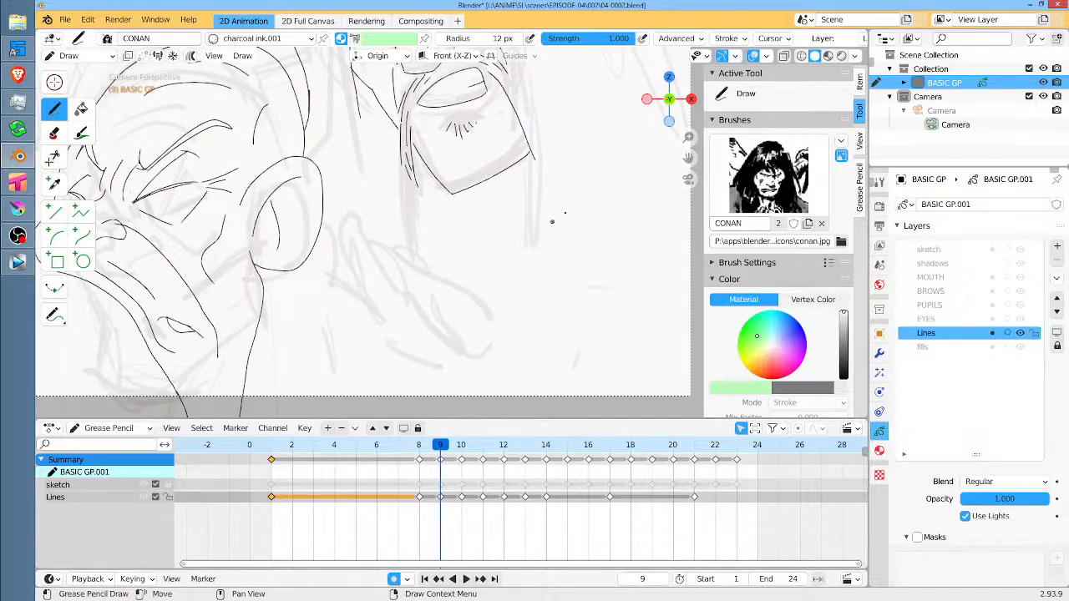
pyautogui.scroll(-3, 584, 169)
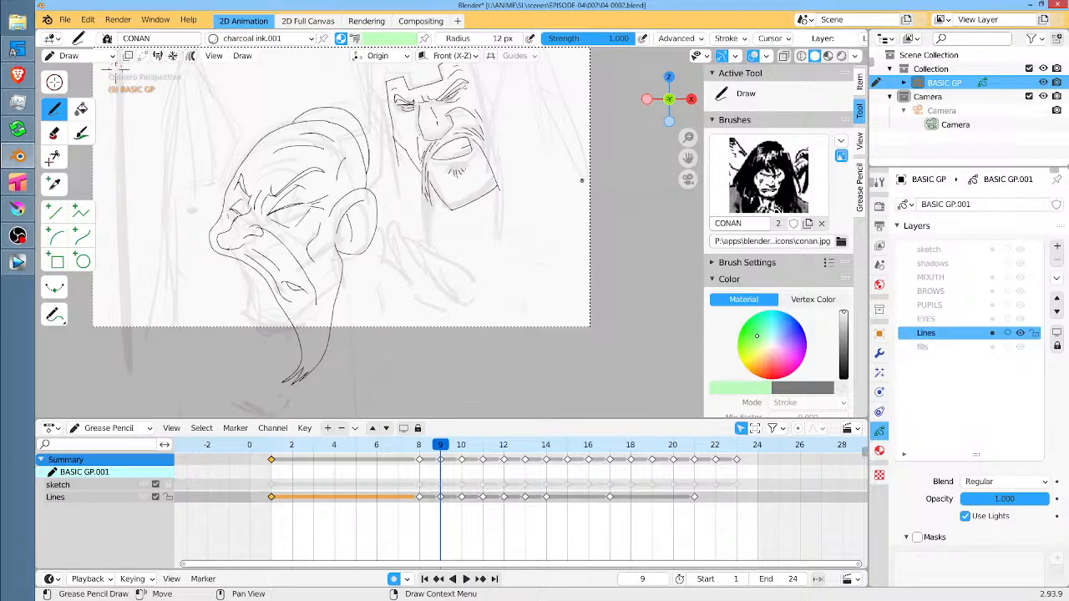
pyautogui.press('Left')
pyautogui.press('Right')
pyautogui.moveTo(462, 275); pyautogui.dragTo(477, 303)
pyautogui.moveTo(446, 250); pyautogui.dragTo(462, 285)
pyautogui.moveTo(451, 228)
pyautogui.mouseDown()
pyautogui.moveTo(443, 251)
pyautogui.moveTo(495, 292)
pyautogui.mouseUp()
pyautogui.press('Left')
pyautogui.press('Right')
pyautogui.moveTo(469, 269)
pyautogui.mouseDown()
pyautogui.moveTo(447, 215)
pyautogui.moveTo(434, 244)
pyautogui.moveTo(443, 276)
pyautogui.mouseUp()
pyautogui.moveTo(427, 215)
pyautogui.mouseDown()
pyautogui.moveTo(418, 238)
pyautogui.moveTo(406, 216)
pyautogui.moveTo(420, 259)
pyautogui.mouseUp()
# Add the far finger and the outer edge of the palm to the hand on frame 9.
pyautogui.press('Left')
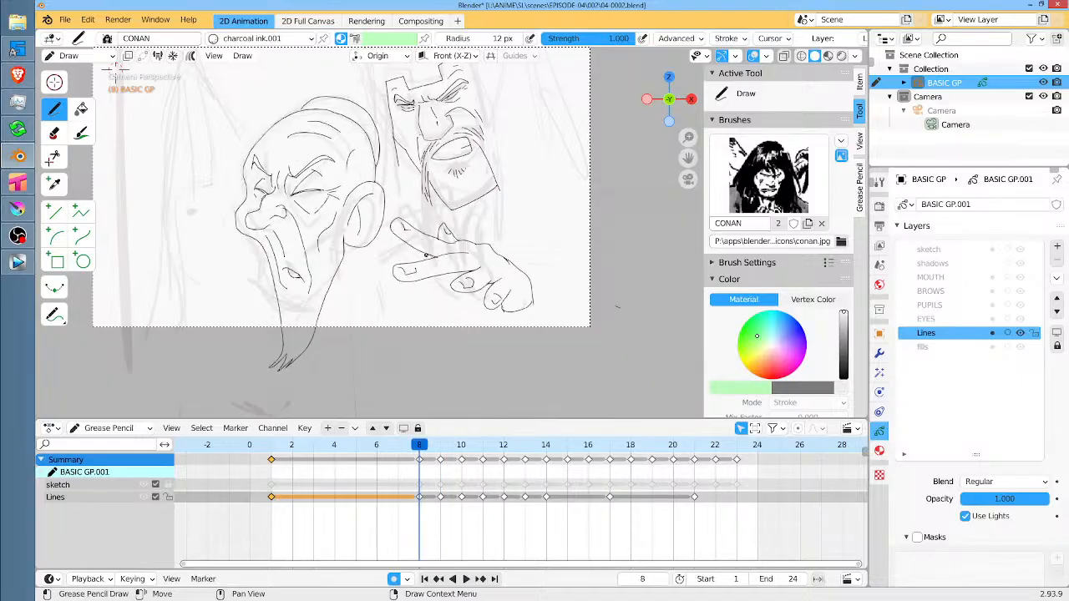
pyautogui.press('Right')
pyautogui.moveTo(404, 232); pyautogui.dragTo(405, 263)
pyautogui.press('Left')
pyautogui.press('Right')
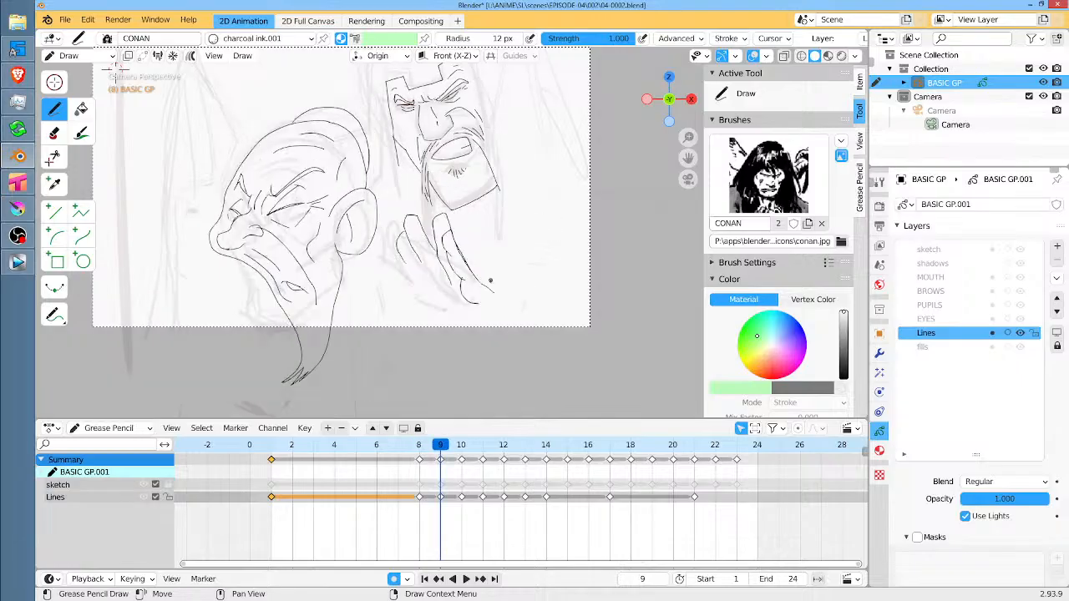
pyautogui.moveTo(493, 294)
pyautogui.mouseDown()
pyautogui.moveTo(511, 300)
pyautogui.moveTo(506, 330)
pyautogui.mouseUp()
# Complete the hand's lower edge on frame 9 and draw the old man's shoulder and neck lines beside it.
pyautogui.press('Right')
pyautogui.moveTo(404, 259); pyautogui.dragTo(430, 303)
pyautogui.moveTo(422, 263); pyautogui.dragTo(485, 355)
pyautogui.moveTo(443, 309)
pyautogui.mouseDown()
pyautogui.moveTo(395, 270)
pyautogui.moveTo(379, 230)
pyautogui.mouseUp()
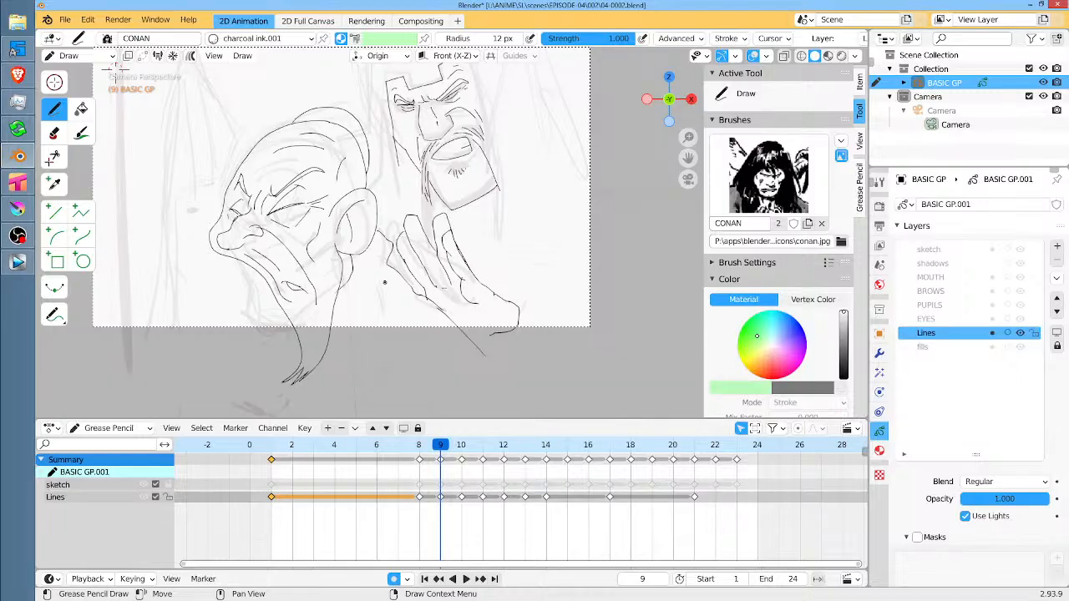
pyautogui.moveTo(384, 283); pyautogui.dragTo(334, 374)
# Draw the old man's neck and inner collar lines on frame 8, comparing with frame 7.
pyautogui.press('Left')
pyautogui.press('Left')
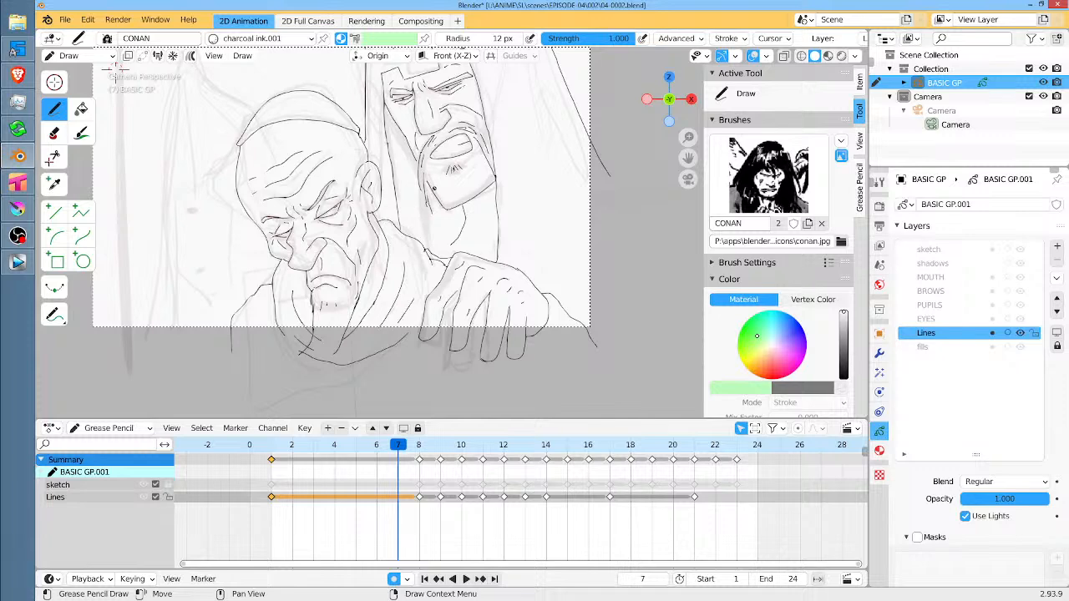
pyautogui.press('Right')
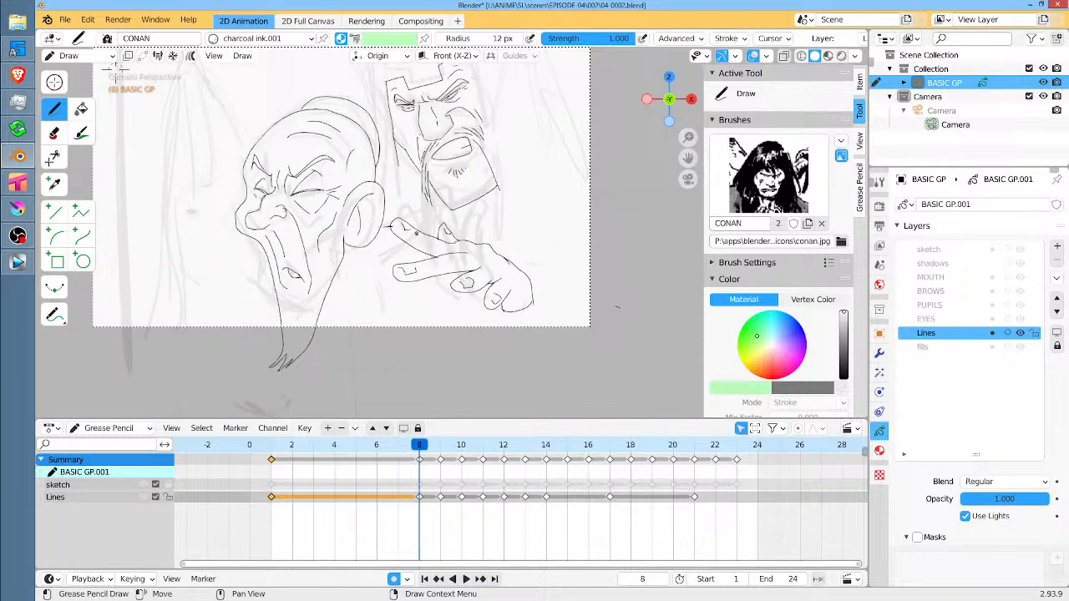
pyautogui.scroll(4, 431, 217)
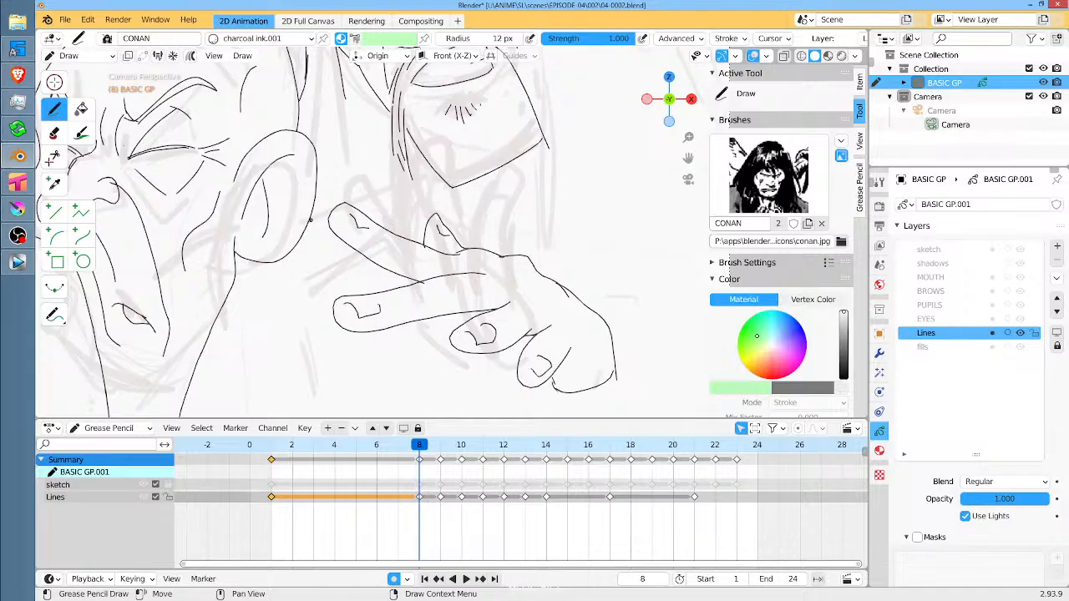
pyautogui.scroll(-2, 333, 217)
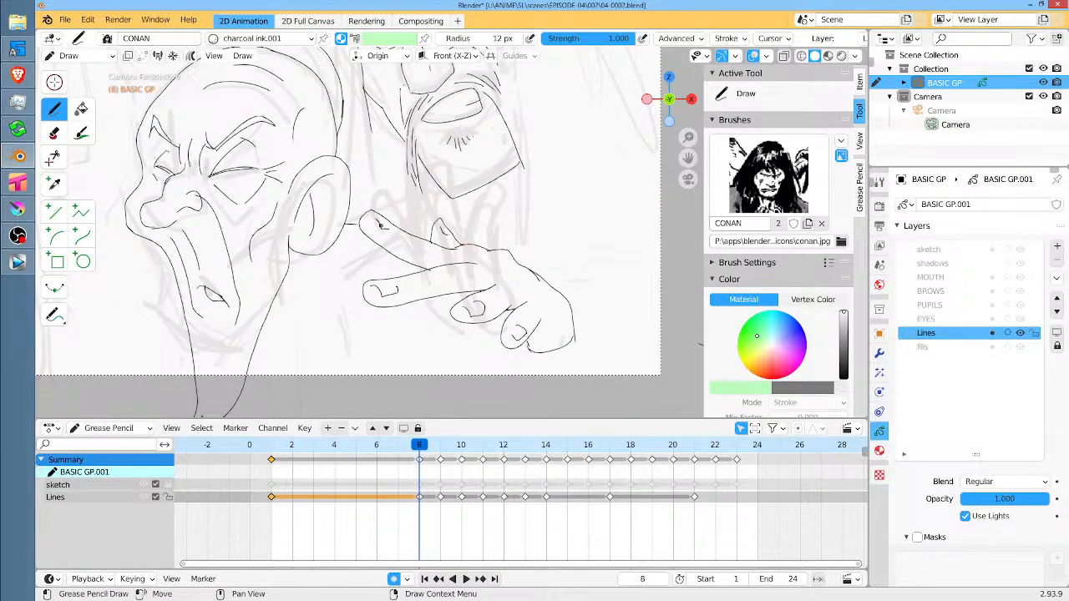
pyautogui.press('Left')
pyautogui.press('Right')
pyautogui.moveTo(306, 256)
pyautogui.mouseDown()
pyautogui.moveTo(281, 334)
pyautogui.moveTo(255, 351)
pyautogui.moveTo(329, 277)
pyautogui.mouseUp()
pyautogui.moveTo(378, 245); pyautogui.dragTo(380, 275)
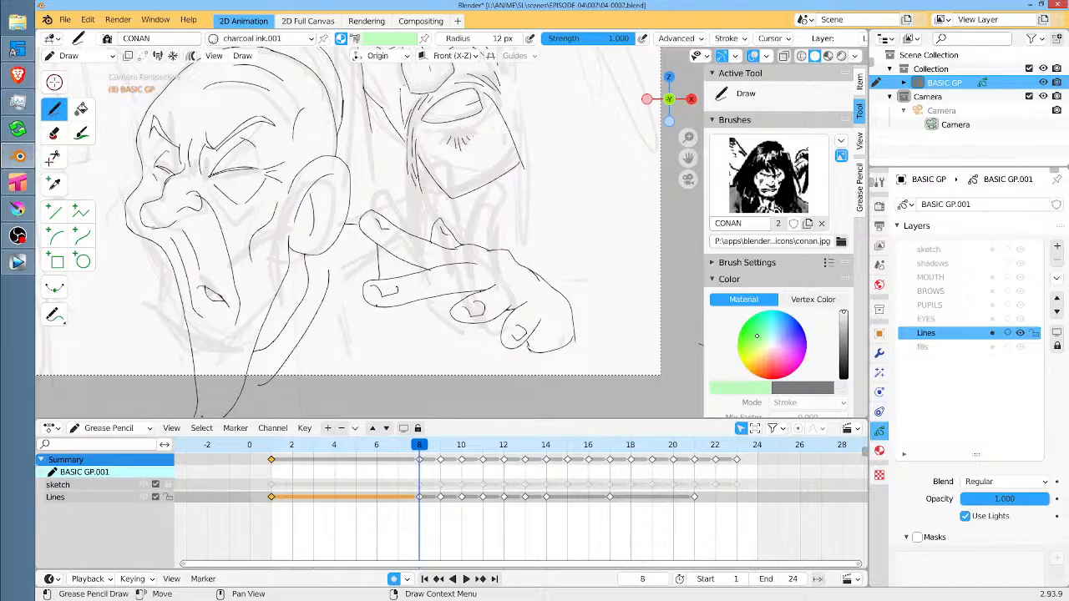
# Add the robe's shoulder edge and fold lines below the fingers on frame 8, checking against frame 7.
pyautogui.press('Left')
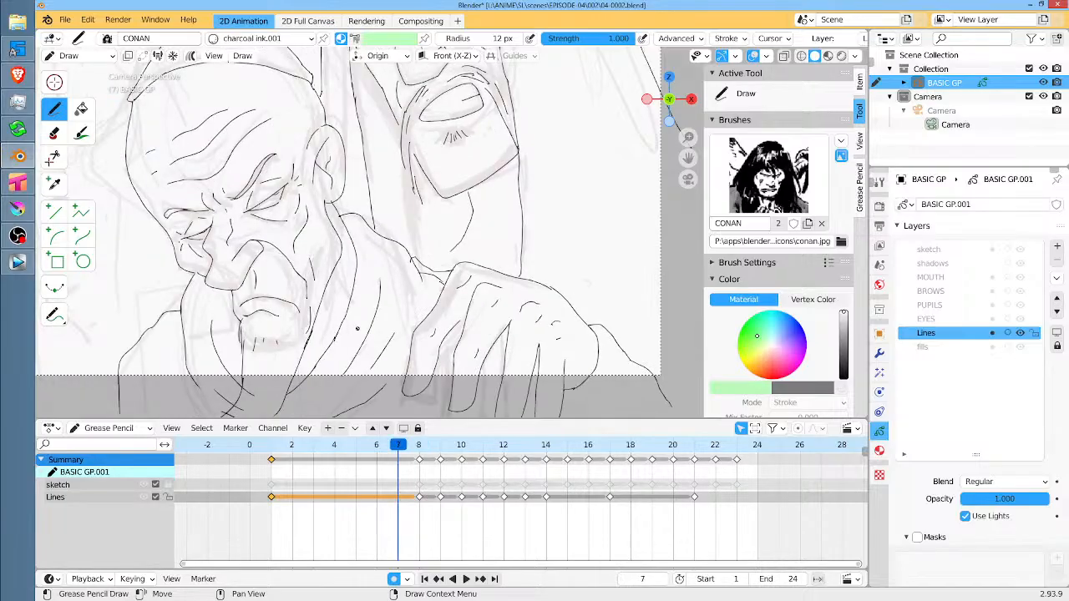
pyautogui.press('Right')
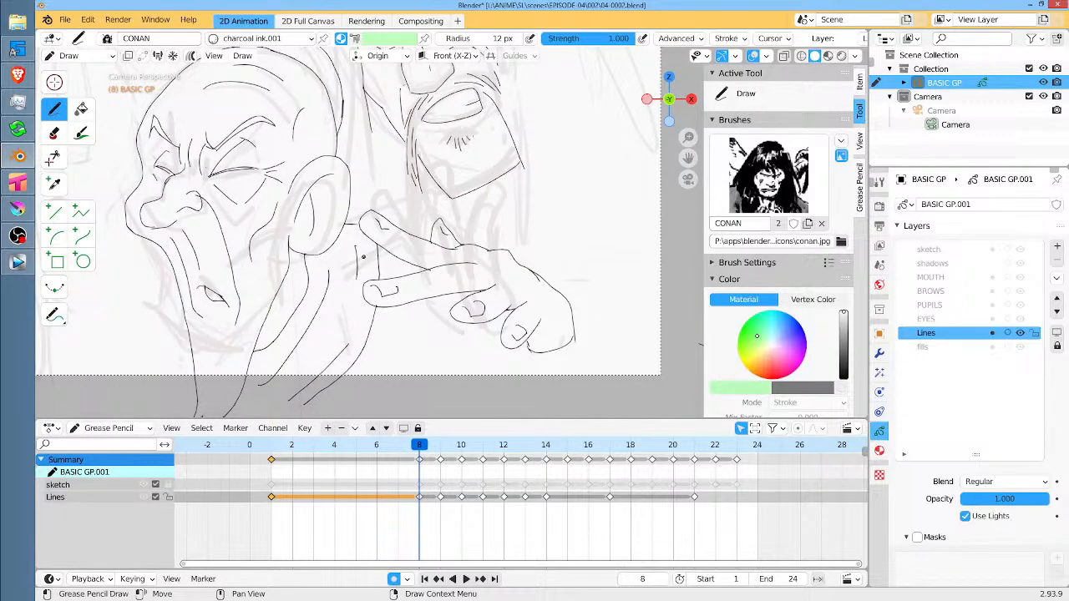
pyautogui.press('Left')
pyautogui.press('Right')
pyautogui.press('Left')
pyautogui.press('Right')
# Draw the bearded man's forearm and sleeve lines running down from the hand on frame 8, redoing the upper edge.
pyautogui.moveTo(624, 288)
pyautogui.mouseDown()
pyautogui.moveTo(635, 263)
pyautogui.moveTo(627, 228)
pyautogui.mouseUp()
pyautogui.moveTo(571, 290); pyautogui.dragTo(593, 343)
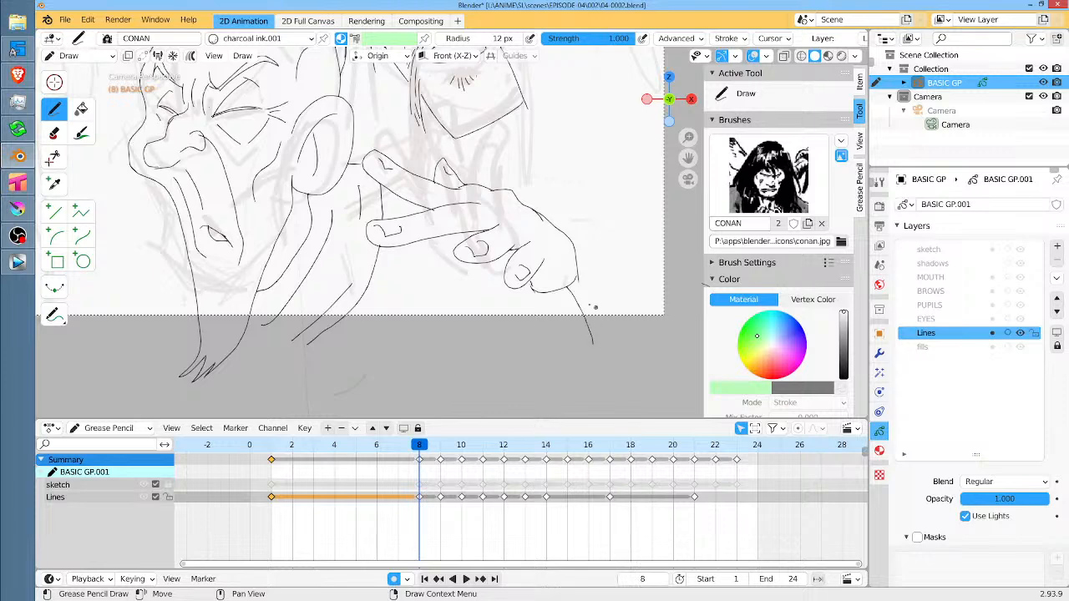
pyautogui.moveTo(574, 244)
pyautogui.mouseDown()
pyautogui.moveTo(660, 333)
pyautogui.moveTo(650, 362)
pyautogui.mouseUp()
pyautogui.press('Left')
pyautogui.press('Right')
pyautogui.hotkey('ctrl', 'z')
pyautogui.hotkey('ctrl', 'z')
pyautogui.moveTo(563, 235)
pyautogui.mouseDown()
pyautogui.moveTo(582, 234)
pyautogui.moveTo(652, 312)
pyautogui.moveTo(612, 324)
pyautogui.moveTo(663, 322)
pyautogui.mouseUp()
# Draw the long vertical robe line between the two heads down to the fingertip on frame 8, using frame 7 as reference.
pyautogui.scroll(3, 528, 221)
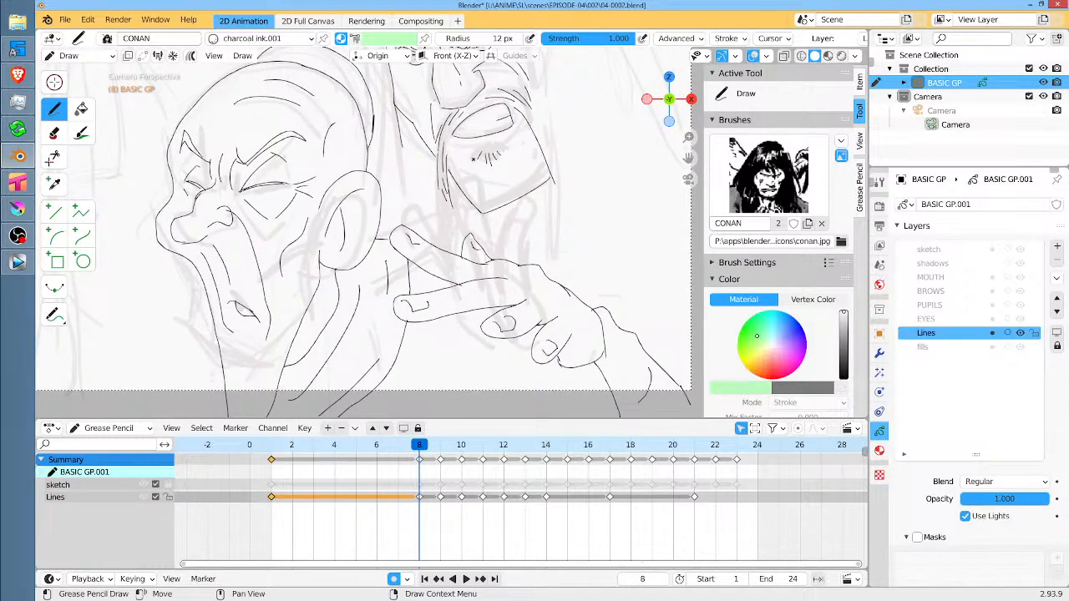
pyautogui.press('Left')
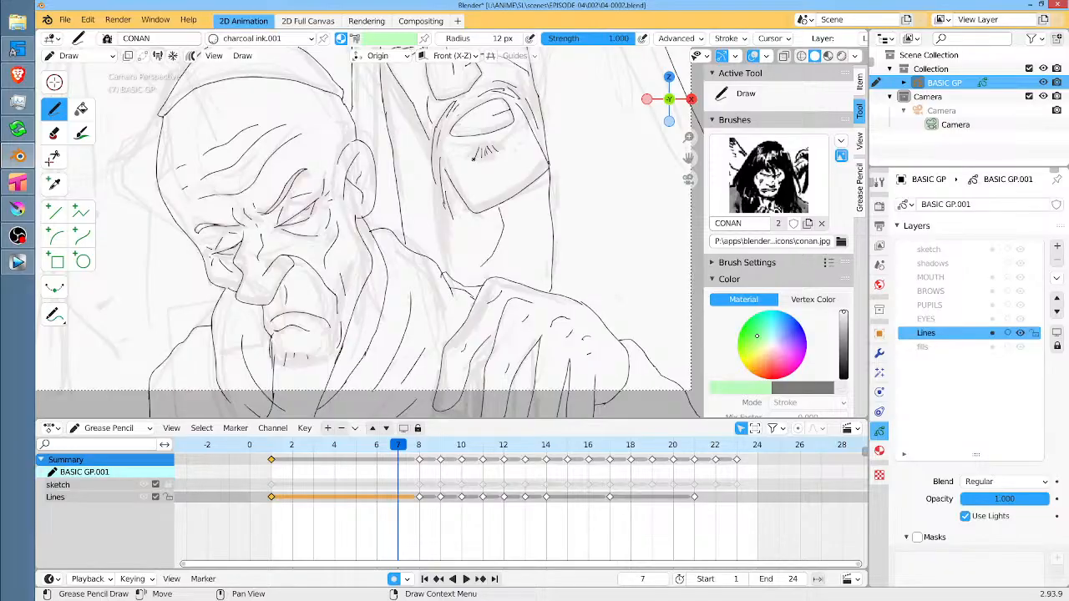
pyautogui.press('Right')
pyautogui.moveTo(401, 136); pyautogui.dragTo(409, 229)
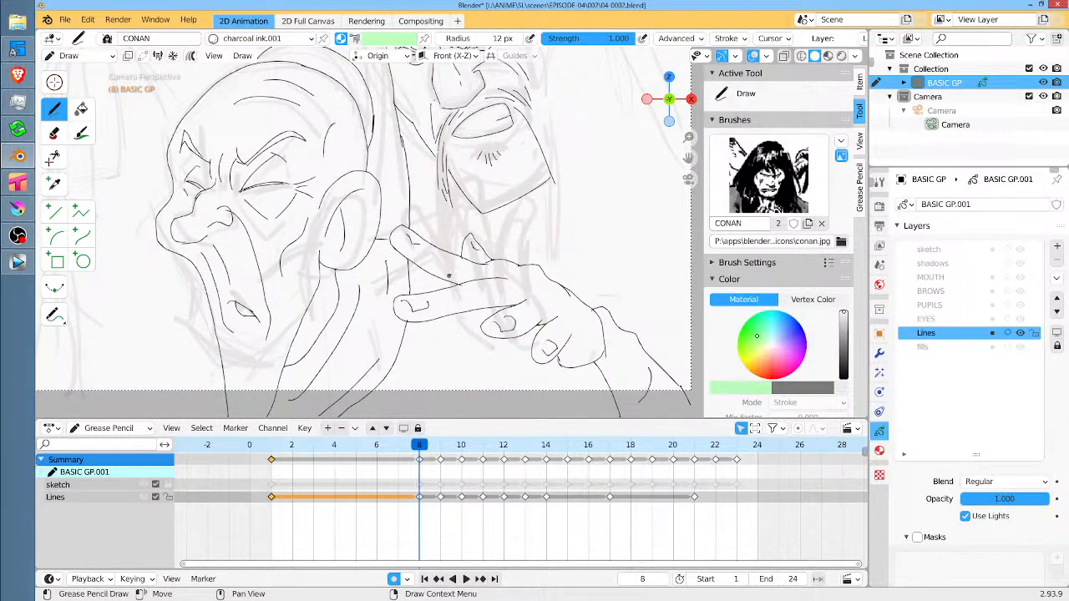
# Draw the old man's front collar and far shoulder lines beside the beard on frame 8.
pyautogui.press('Left')
pyautogui.press('Right')
pyautogui.moveTo(193, 303)
pyautogui.mouseDown()
pyautogui.moveTo(183, 316)
pyautogui.moveTo(189, 402)
pyautogui.mouseUp()
pyautogui.moveTo(186, 326); pyautogui.dragTo(151, 404)
pyautogui.press('Left')
pyautogui.press('Right')
# Draw the old man's front collar and rounded chest line beside the beard on frame 9.
pyautogui.press('Right')
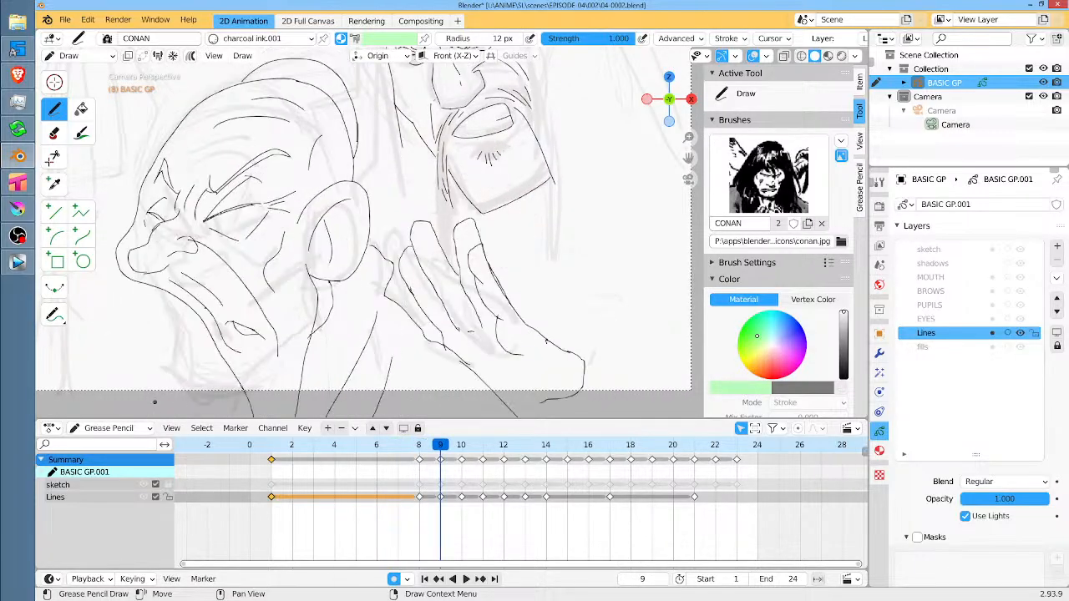
pyautogui.moveTo(202, 317); pyautogui.dragTo(228, 416)
pyautogui.scroll(-5, 247, 241)
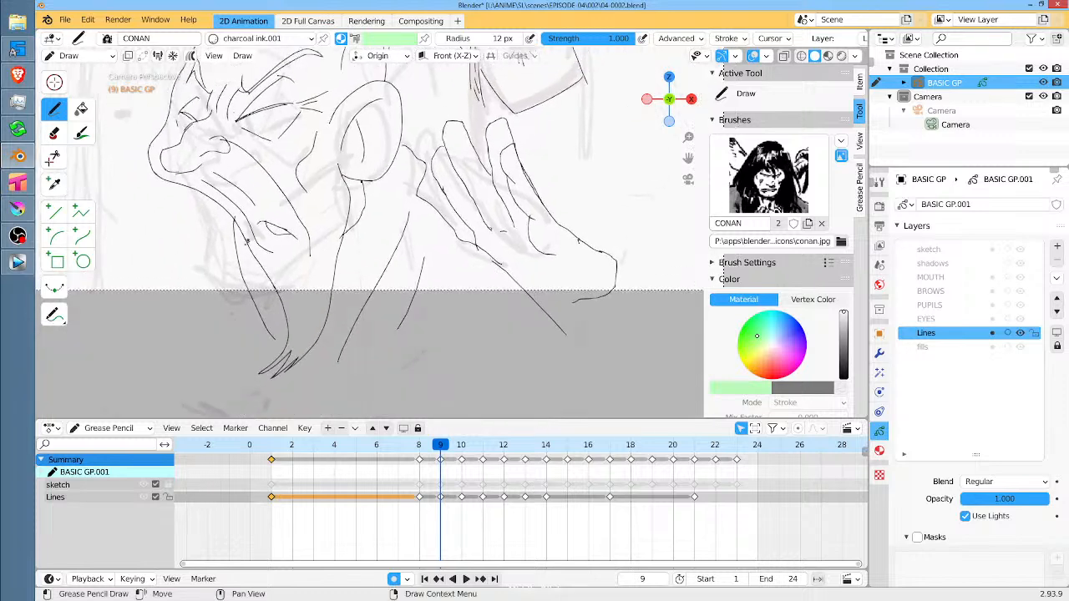
pyautogui.moveTo(234, 248); pyautogui.dragTo(225, 362)
# Draw the old man's far shoulder line in front of the face on frame 10, comparing with frame 9.
pyautogui.press('Right')
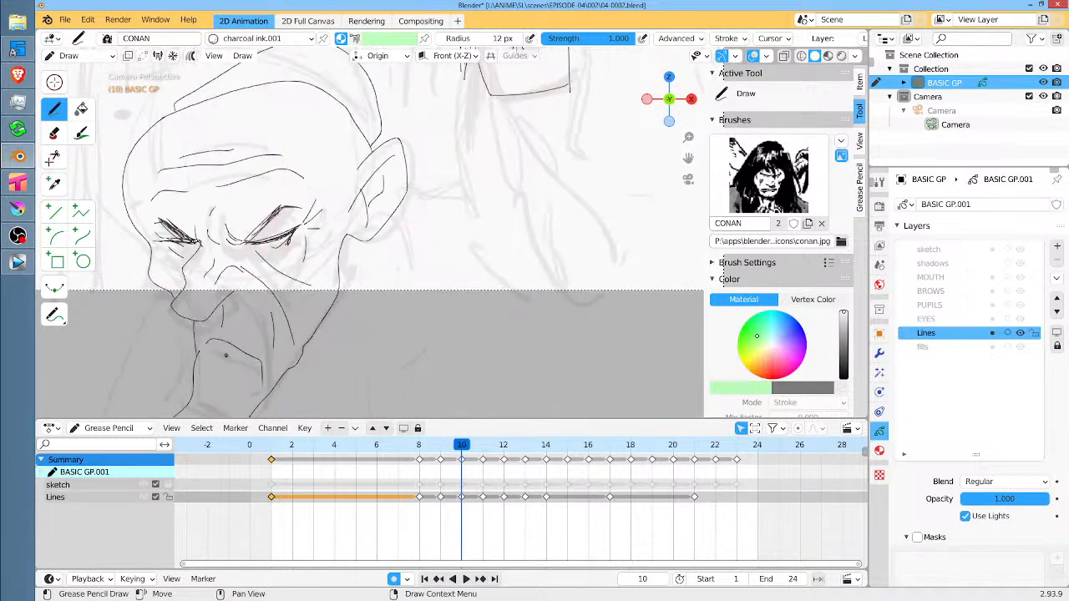
pyautogui.moveTo(160, 285); pyautogui.dragTo(107, 384)
pyautogui.press('Left')
pyautogui.press('Right')
pyautogui.press('Left')
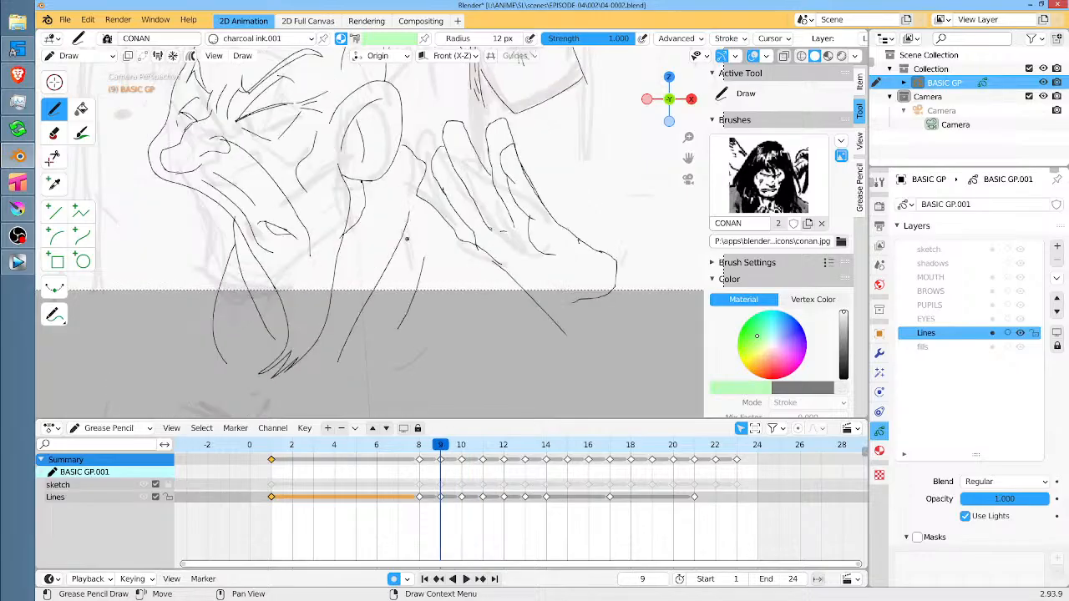
pyautogui.press('Left')
pyautogui.press('Right')
pyautogui.press('Right')
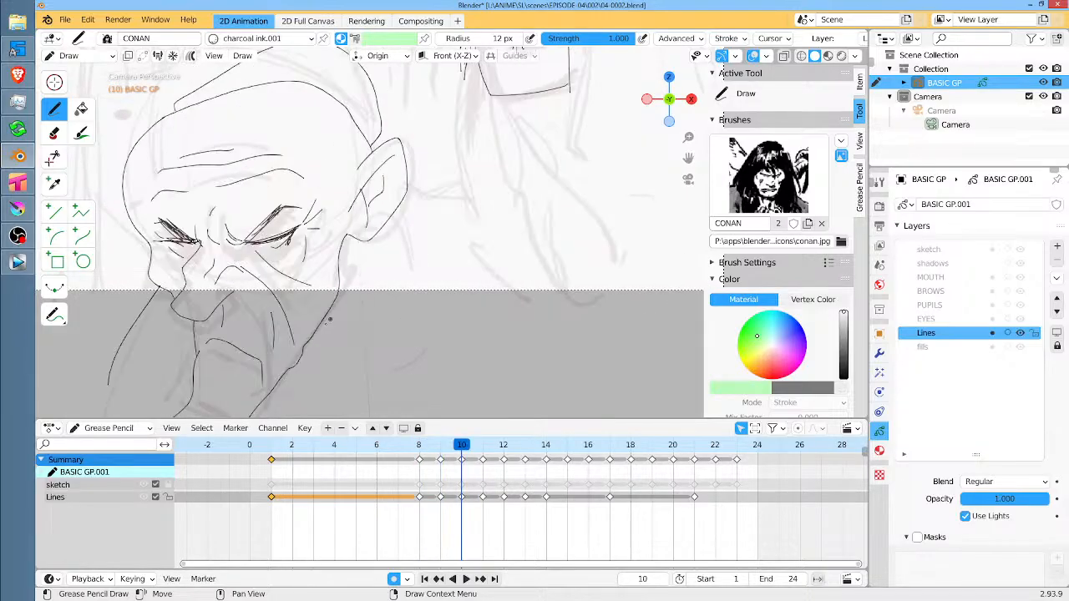
# Draw the old man's neck, collar folds and long near shoulder line on frame 10.
pyautogui.moveTo(306, 346)
pyautogui.mouseDown()
pyautogui.moveTo(354, 286)
pyautogui.moveTo(362, 237)
pyautogui.mouseUp()
pyautogui.press('Left')
pyautogui.press('Right')
pyautogui.moveTo(402, 200)
pyautogui.mouseDown()
pyautogui.moveTo(427, 282)
pyautogui.moveTo(339, 397)
pyautogui.mouseUp()
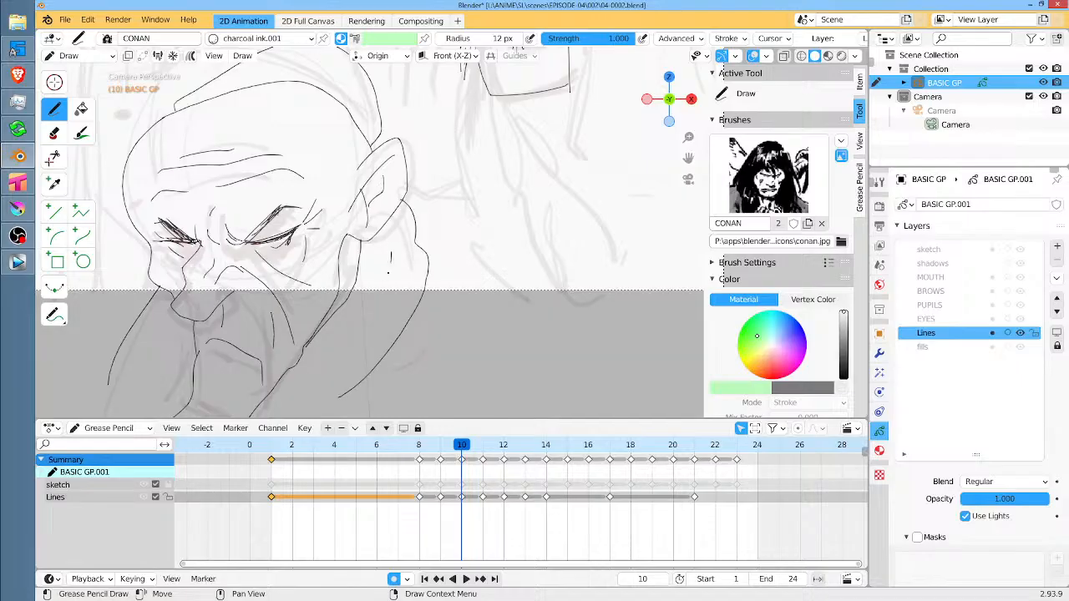
pyautogui.moveTo(389, 266); pyautogui.dragTo(363, 327)
pyautogui.press('Left')
pyautogui.press('Right')
pyautogui.moveTo(427, 270)
pyautogui.mouseDown()
pyautogui.moveTo(566, 309)
pyautogui.moveTo(623, 376)
pyautogui.mouseUp()
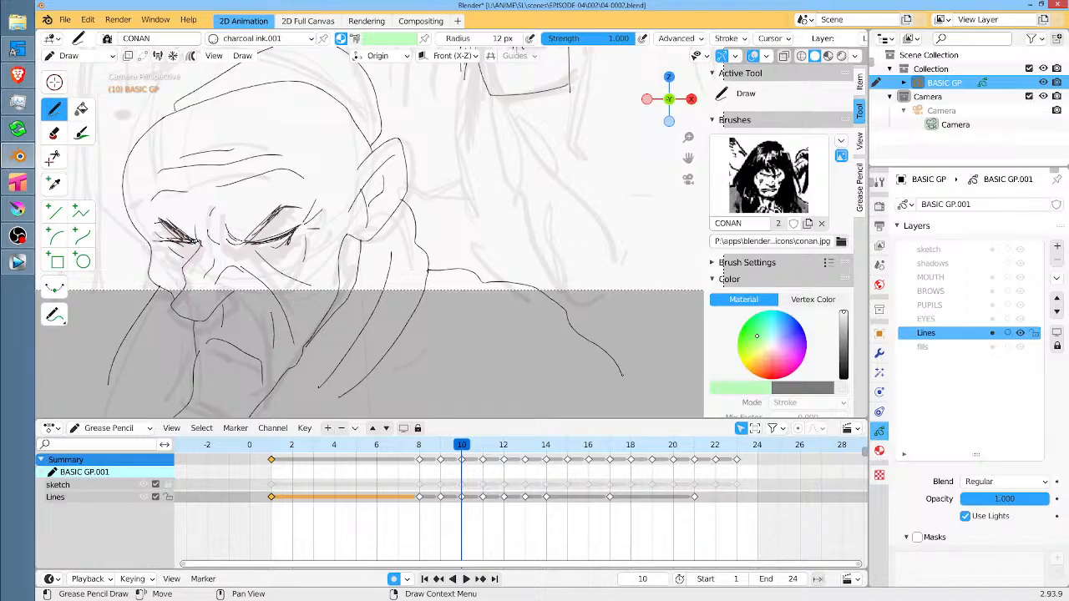
# Outline the thumb and four curled fingers of the bearded man's hand on frame 10, using frame 9 as reference.
pyautogui.press('Left')
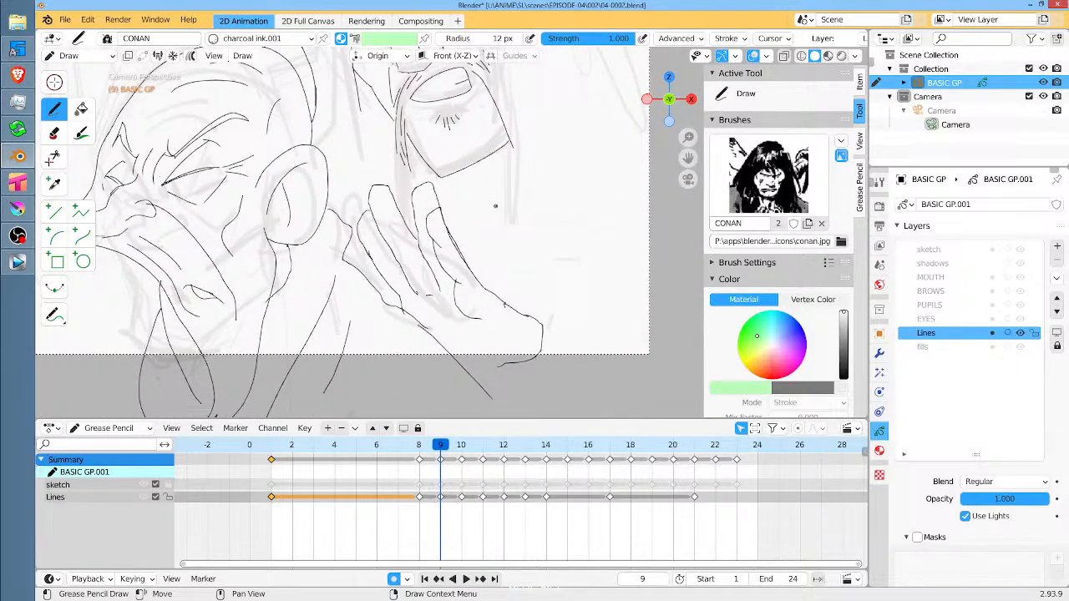
pyautogui.press('Right')
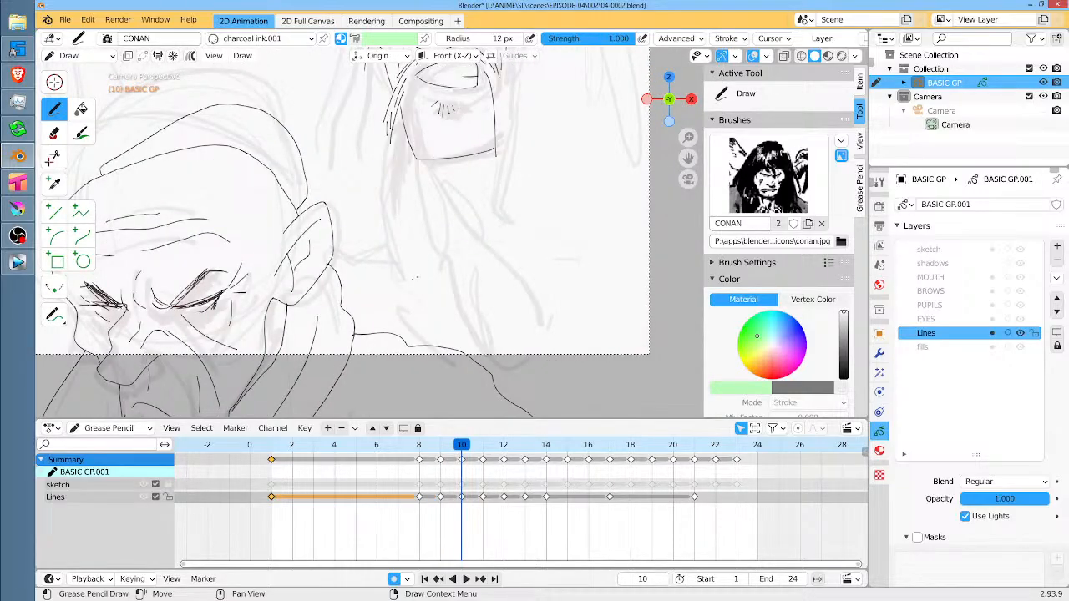
pyautogui.moveTo(413, 279)
pyautogui.mouseDown()
pyautogui.moveTo(365, 272)
pyautogui.moveTo(351, 282)
pyautogui.moveTo(386, 310)
pyautogui.moveTo(409, 304)
pyautogui.moveTo(439, 257)
pyautogui.moveTo(435, 214)
pyautogui.mouseUp()
pyautogui.press('Left')
pyautogui.press('Right')
pyautogui.moveTo(471, 164)
pyautogui.mouseDown()
pyautogui.moveTo(386, 178)
pyautogui.moveTo(401, 210)
pyautogui.moveTo(438, 208)
pyautogui.mouseUp()
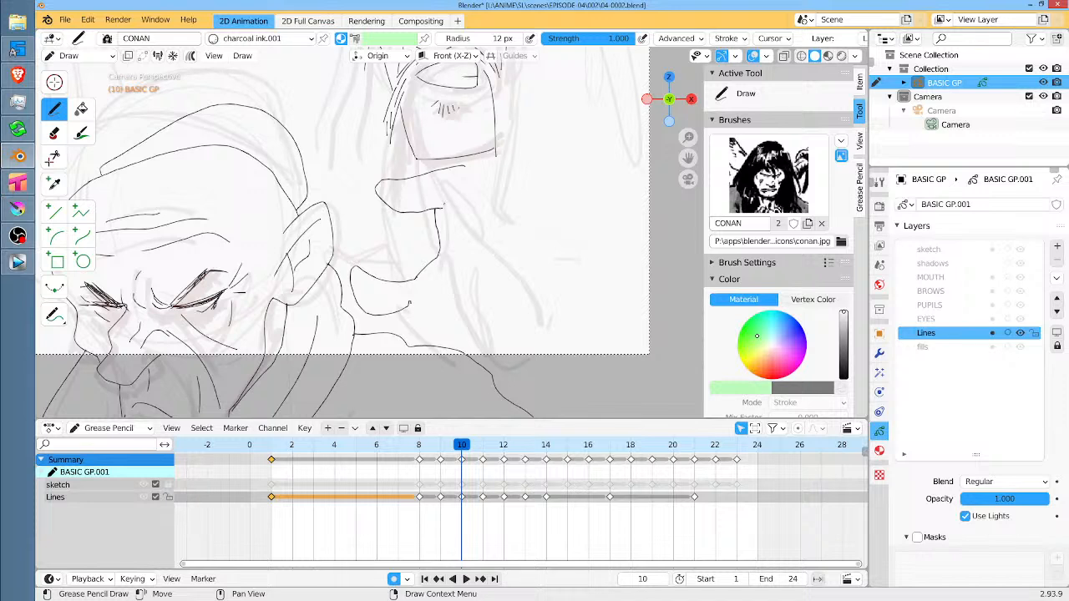
pyautogui.moveTo(463, 165)
pyautogui.mouseDown()
pyautogui.moveTo(470, 184)
pyautogui.moveTo(504, 200)
pyautogui.moveTo(539, 247)
pyautogui.mouseUp()
pyautogui.moveTo(444, 226)
pyautogui.keyDown('ctrl'); pyautogui.mouseDown()
pyautogui.moveTo(450, 238)
pyautogui.moveTo(425, 221)
pyautogui.moveTo(406, 240)
pyautogui.moveTo(472, 242)
pyautogui.moveTo(493, 232)
pyautogui.moveTo(501, 251)
pyautogui.moveTo(447, 250)
pyautogui.moveTo(443, 269)
pyautogui.moveTo(583, 262)
pyautogui.moveTo(535, 292)
pyautogui.moveTo(585, 262)
pyautogui.mouseUp(); pyautogui.keyUp('ctrl')
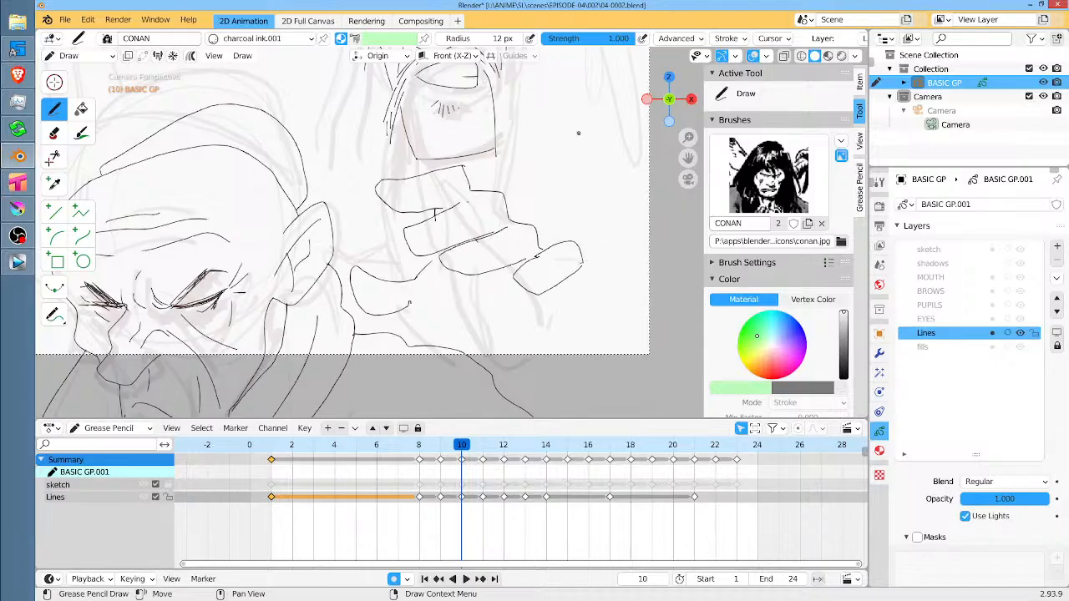
# Add fingernails to the upper fingers and draw the lower thumb and palm edges of the hand on frame 10.
pyautogui.moveTo(390, 189); pyautogui.dragTo(410, 185)
pyautogui.moveTo(420, 228)
pyautogui.mouseDown()
pyautogui.moveTo(448, 238)
pyautogui.moveTo(467, 201)
pyautogui.mouseUp()
pyautogui.keyDown('ctrl'); pyautogui.click(444, 218); pyautogui.keyUp('ctrl')
pyautogui.moveTo(431, 264); pyautogui.dragTo(435, 250)
pyautogui.moveTo(402, 308); pyautogui.dragTo(540, 338)
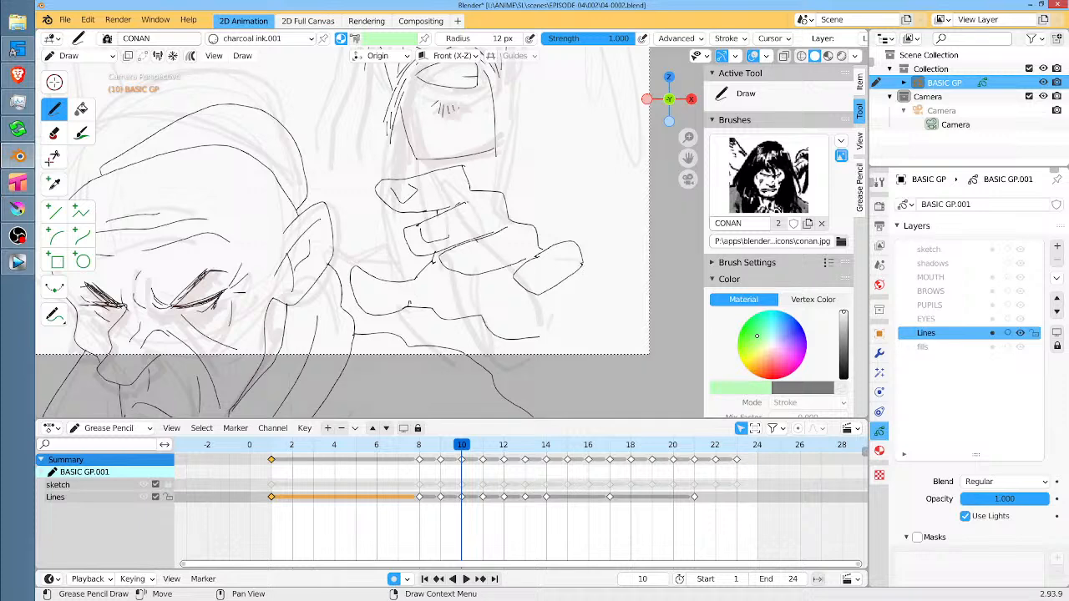
pyautogui.moveTo(579, 264)
pyautogui.mouseDown()
pyautogui.moveTo(543, 333)
pyautogui.moveTo(524, 337)
pyautogui.mouseUp()
# Extend the hand's wrist and draw the forearm's upper edge on frame 9, comparing with frame 8.
pyautogui.press('Left')
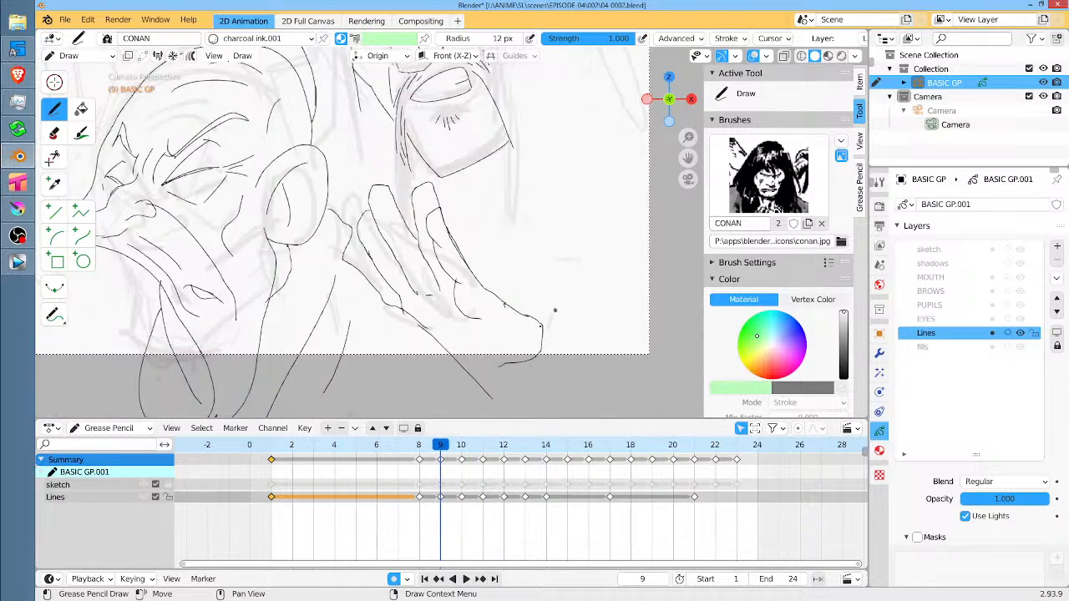
pyautogui.moveTo(502, 365); pyautogui.dragTo(457, 374)
pyautogui.press('Left')
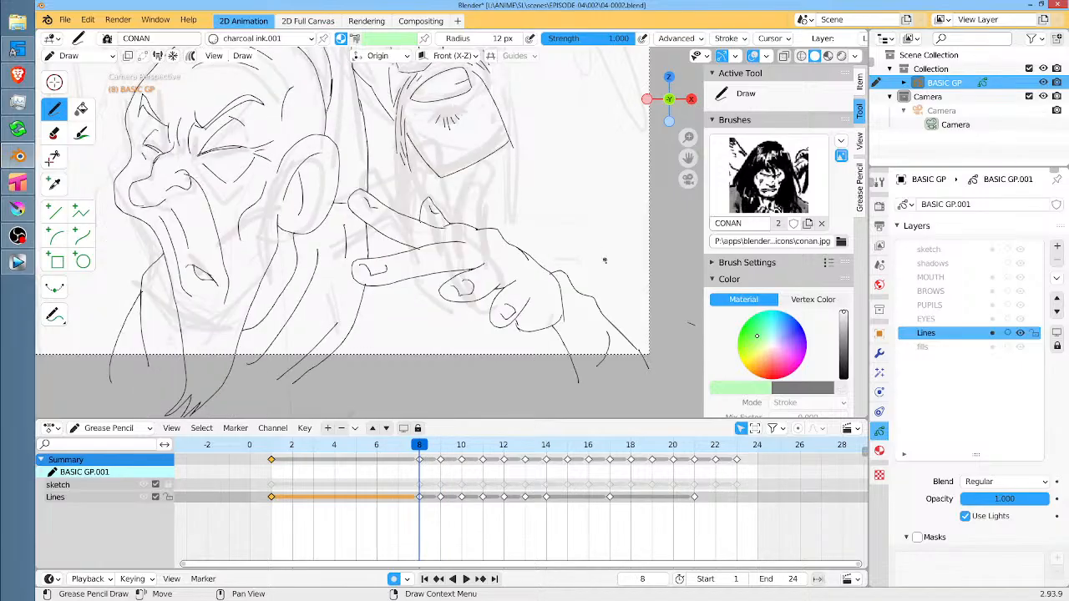
pyautogui.press('Right')
pyautogui.press('Left')
pyautogui.press('Right')
pyautogui.moveTo(519, 309)
pyautogui.mouseDown()
pyautogui.moveTo(570, 311)
pyautogui.moveTo(643, 371)
pyautogui.mouseUp()
# Complete the forearm edges and the nails on the two lower fingers of the hand on frame 10.
pyautogui.press('Right')
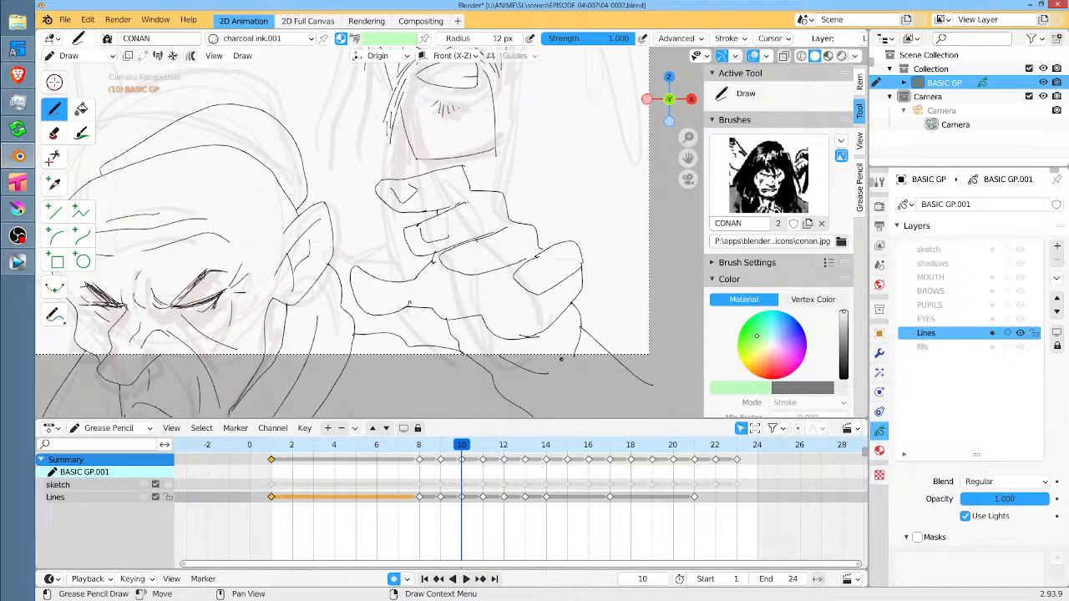
pyautogui.scroll(-2, 560, 359)
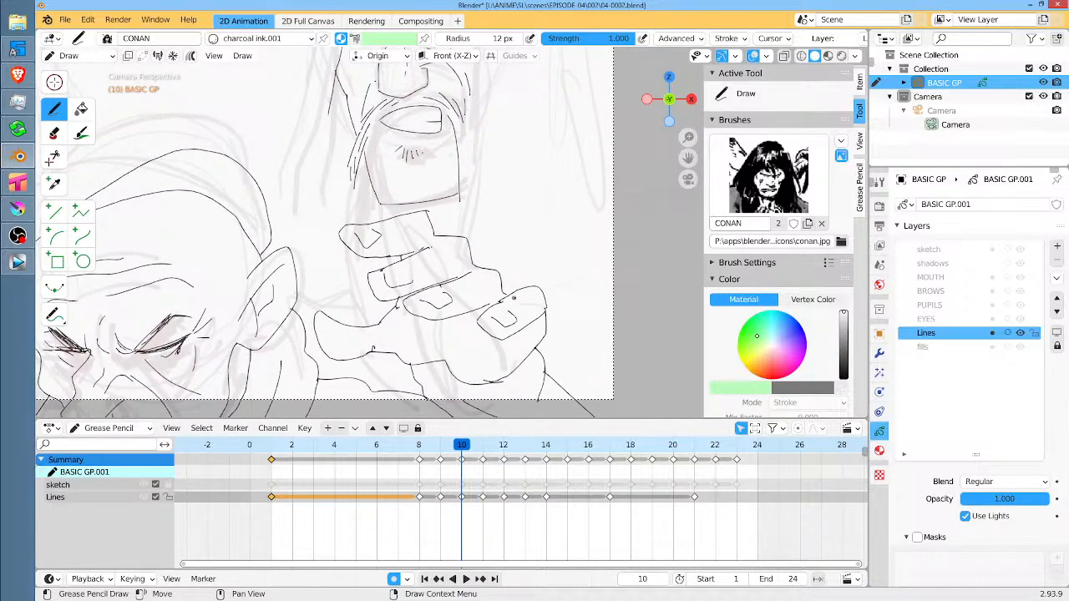
# Draw the bearded man's open raised hand on frame 11, with thumb, four spread fingers and palm creases.
pyautogui.press('Right')
pyautogui.scroll(-2, 489, 255)
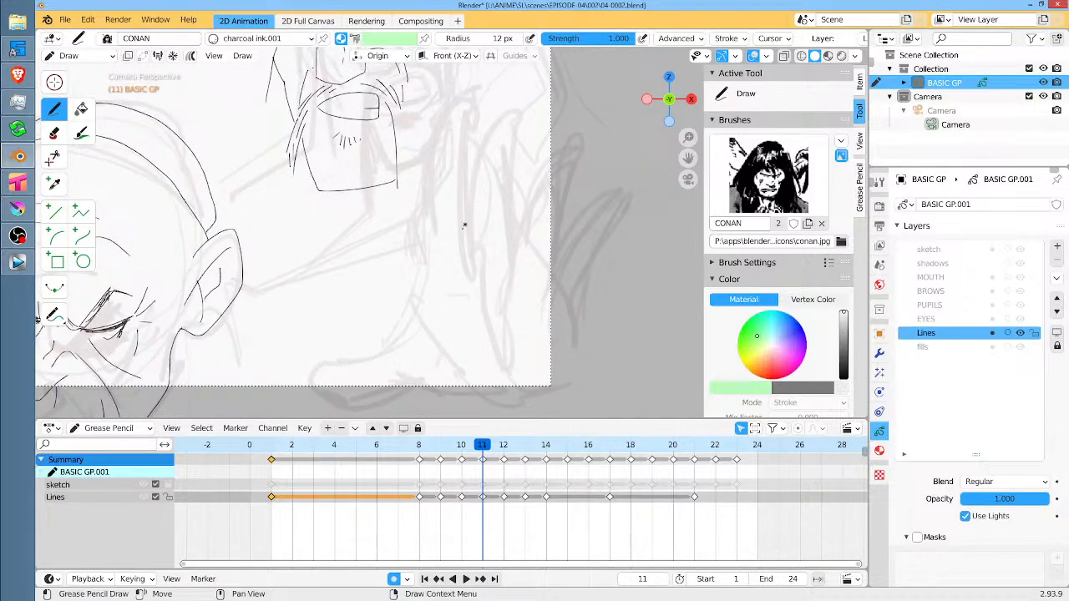
pyautogui.moveTo(465, 225); pyautogui.dragTo(514, 207)
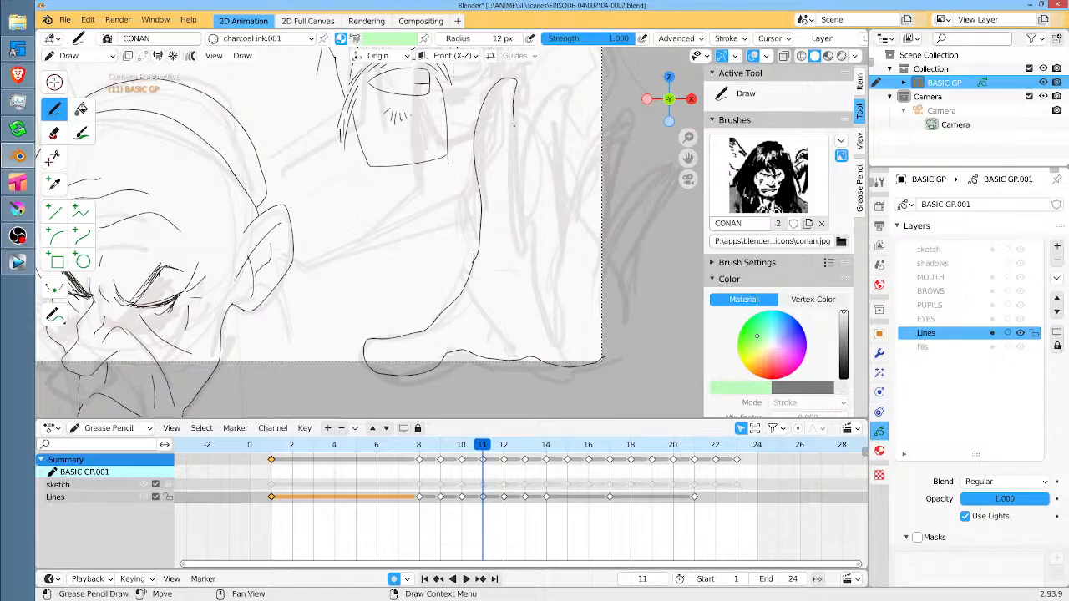
pyautogui.hotkey('ctrl', 'z')
pyautogui.moveTo(524, 232); pyautogui.dragTo(533, 106)
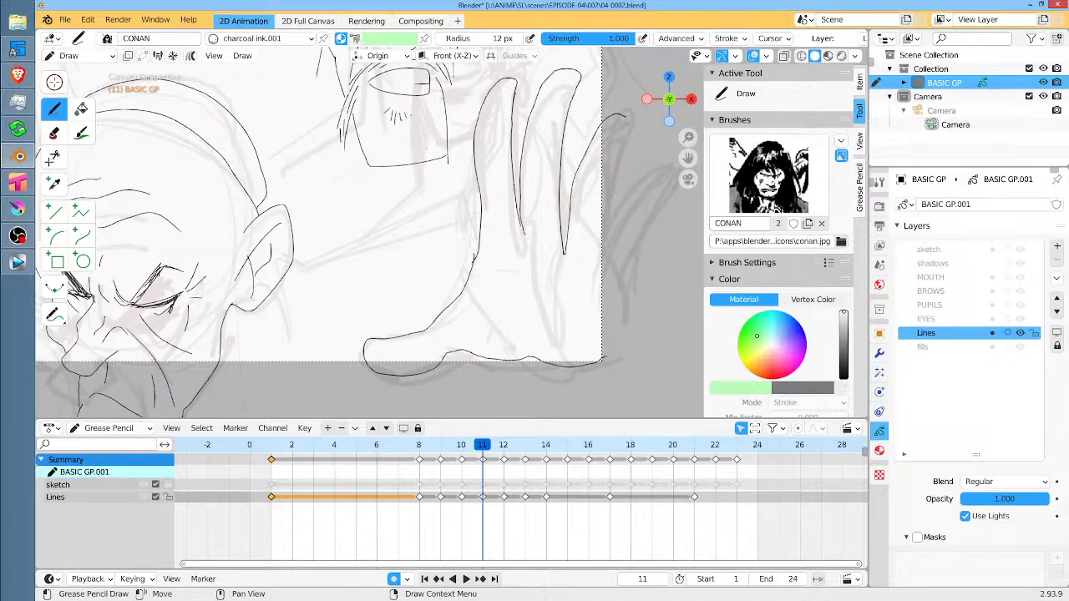
pyautogui.hotkey('ctrl', 'z')
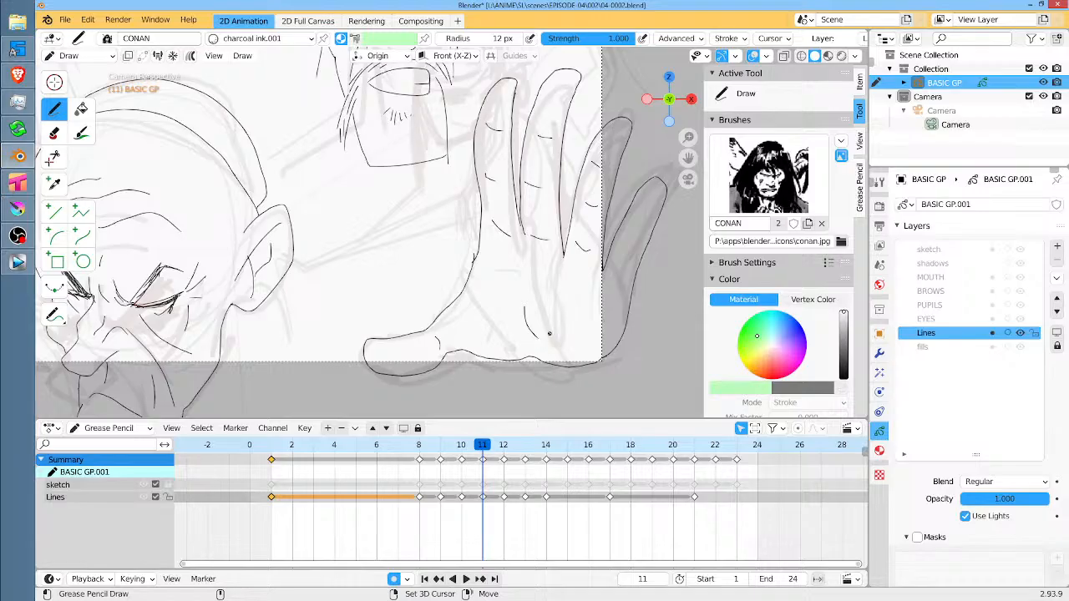
# Return to frame 1 and play the animation to review the inked hand and robe motion.
pyautogui.scroll(-3, 443, 209)
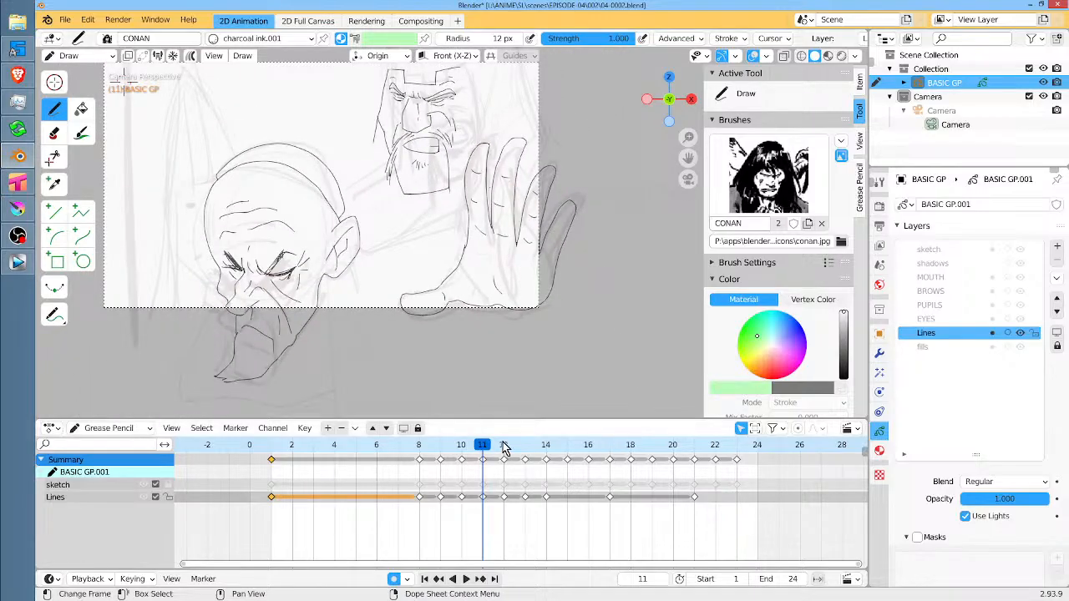
pyautogui.press('space')
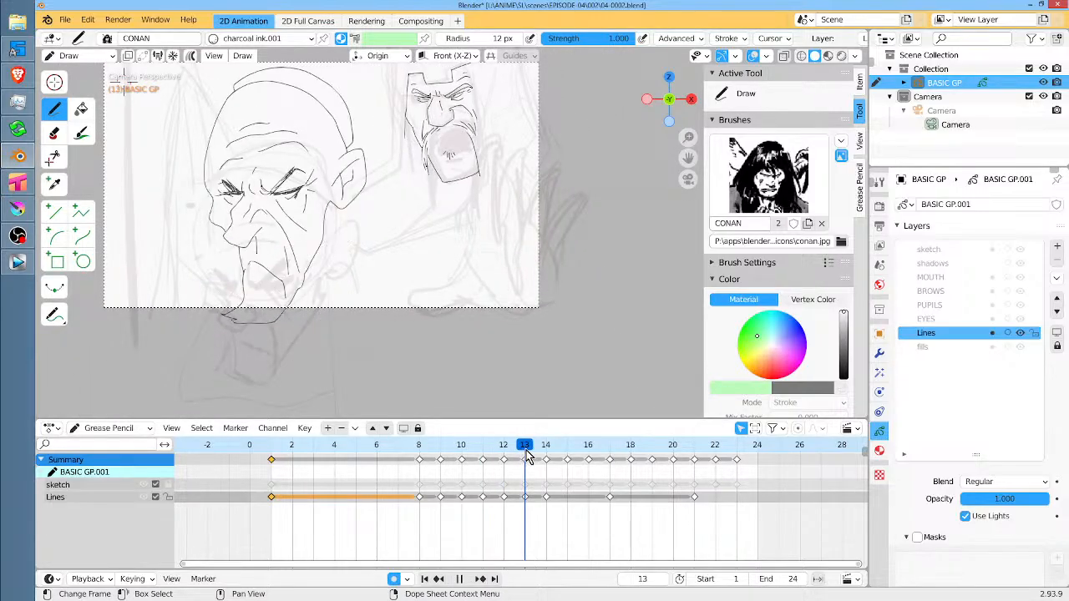
pyautogui.moveTo(493, 458); pyautogui.dragTo(272, 458)
pyautogui.scroll(-2, 485, 165)
pyautogui.moveTo(521, 174); pyautogui.dragTo(570, 227)
pyautogui.scroll(2, 549, 235)
pyautogui.scroll(-2, 548, 235)
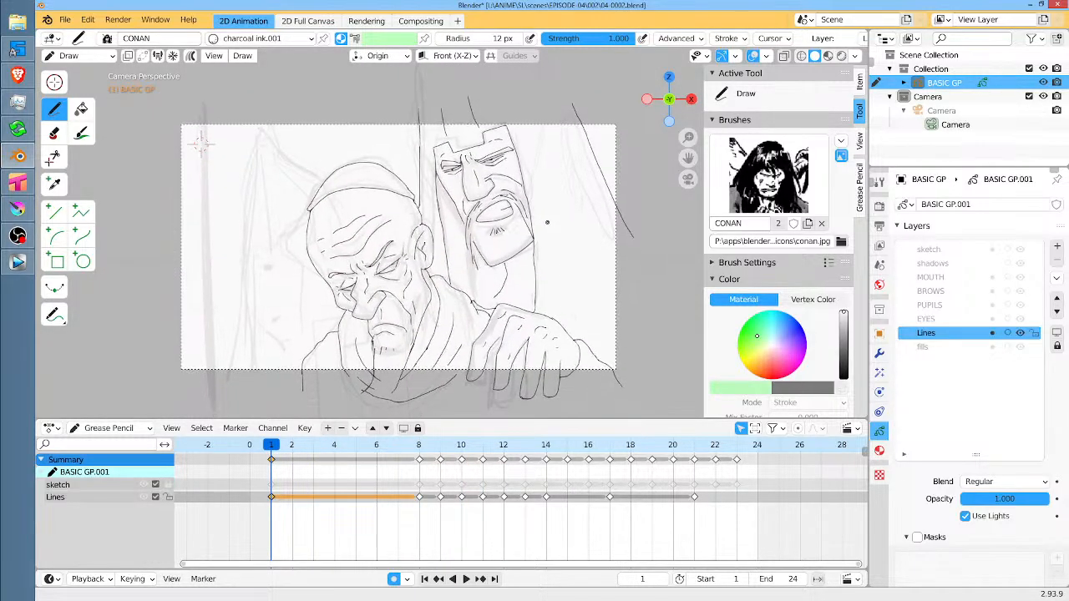
pyautogui.press('space')
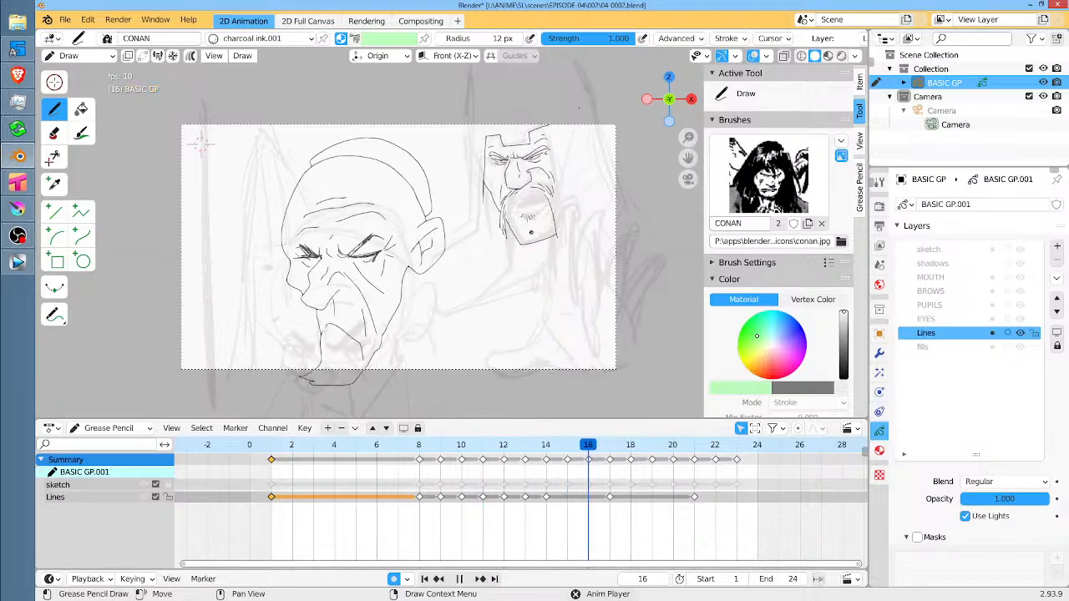
# Replay the animation from frame 1 and check the raised hand's motion between frames 8 and 10.
pyautogui.click(270, 443)
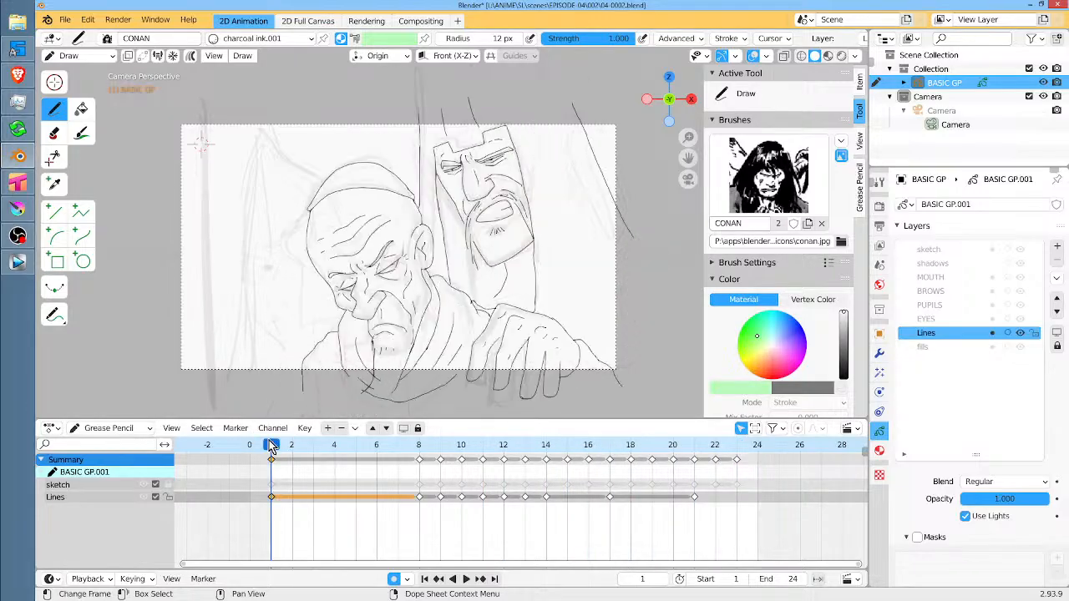
pyautogui.press('space')
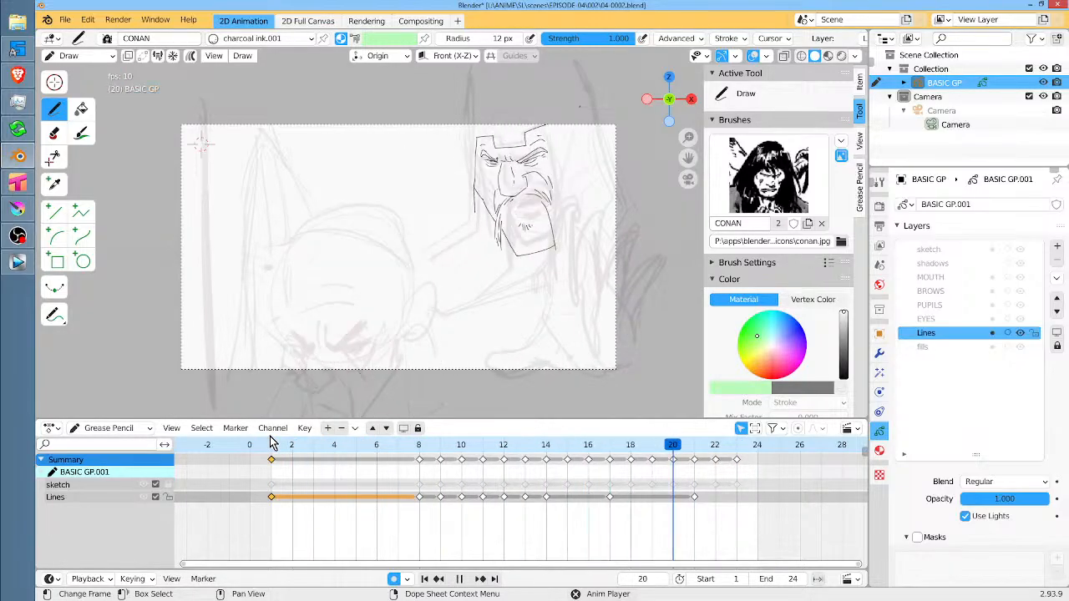
pyautogui.press('space')
pyautogui.click(422, 458)
pyautogui.press('space')
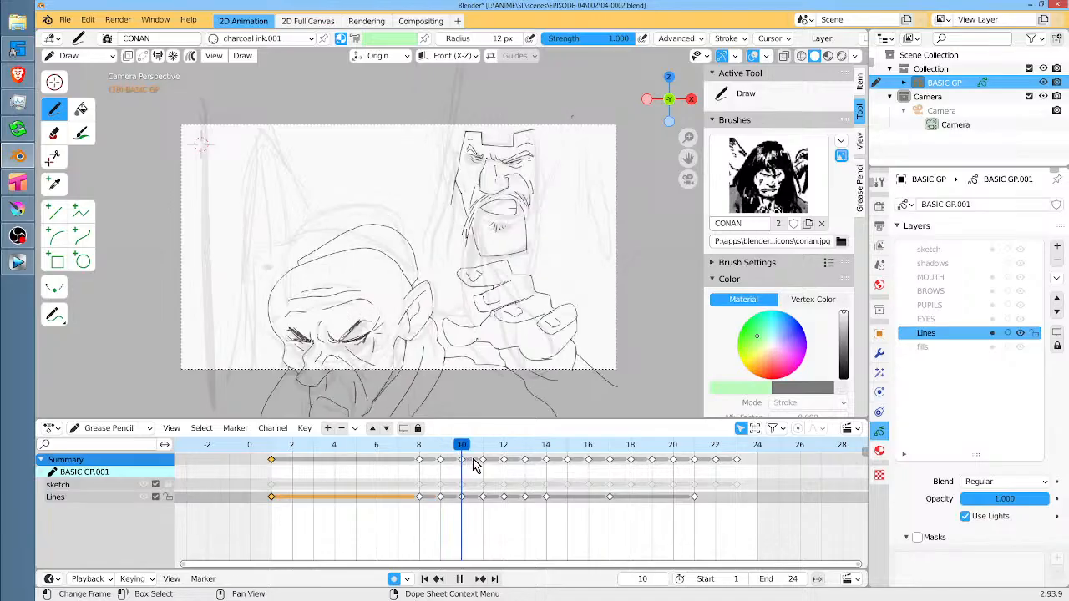
pyautogui.click(422, 458)
pyautogui.press('space')
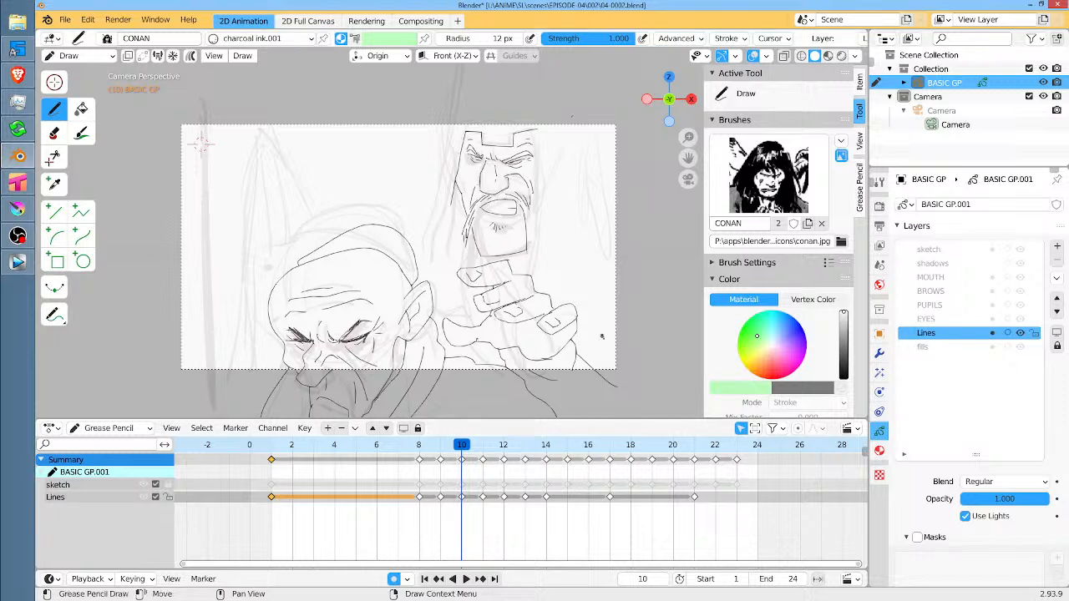
# Remove the bearded man's inked hand from frames 10 and 11, deleting all of its strokes.
pyautogui.moveTo(599, 337)
pyautogui.mouseDown()
pyautogui.moveTo(577, 349)
pyautogui.moveTo(568, 304)
pyautogui.moveTo(493, 275)
pyautogui.moveTo(448, 320)
pyautogui.moveTo(468, 330)
pyautogui.moveTo(455, 332)
pyautogui.moveTo(500, 331)
pyautogui.moveTo(507, 345)
pyautogui.moveTo(593, 352)
pyautogui.mouseUp()
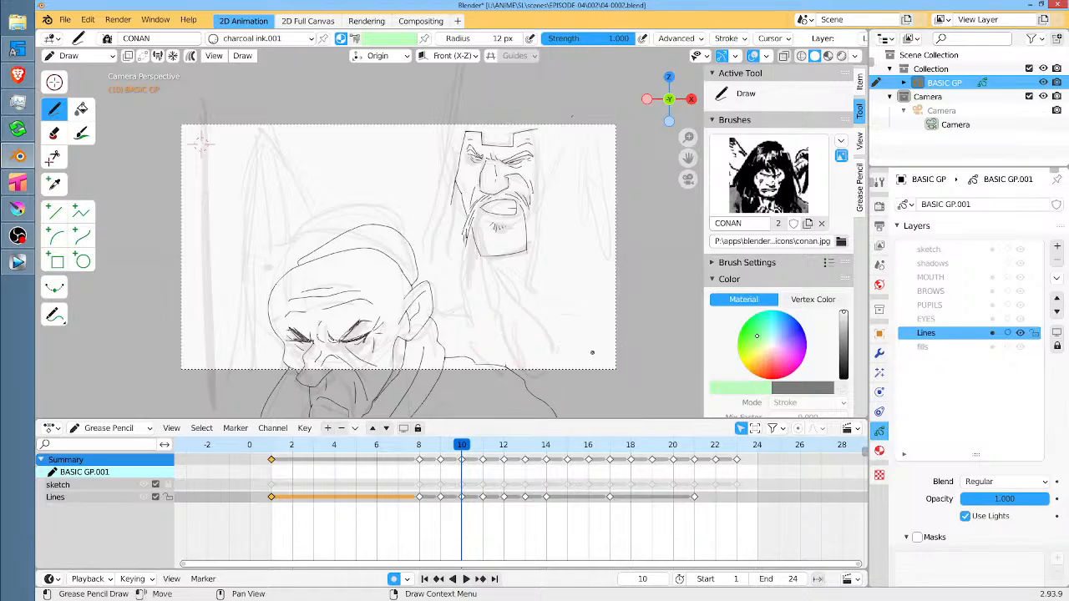
pyautogui.moveTo(463, 448); pyautogui.dragTo(484, 449)
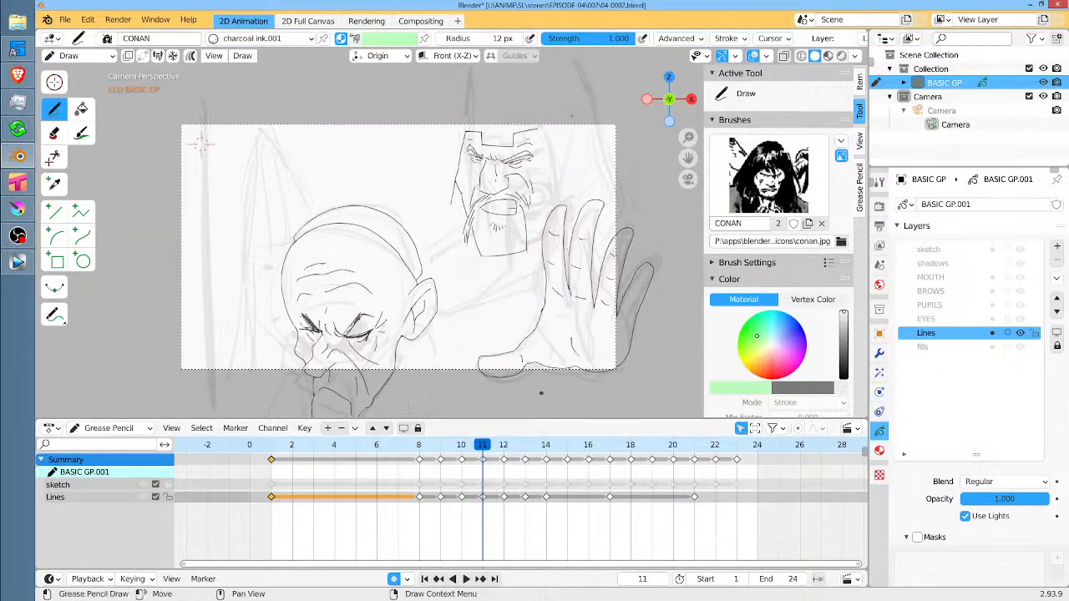
pyautogui.press('Tab')
pyautogui.moveTo(677, 201)
pyautogui.mouseDown()
pyautogui.moveTo(623, 191)
pyautogui.moveTo(557, 210)
pyautogui.moveTo(522, 276)
pyautogui.moveTo(454, 356)
pyautogui.moveTo(747, 358)
pyautogui.moveTo(762, 302)
pyautogui.mouseUp()
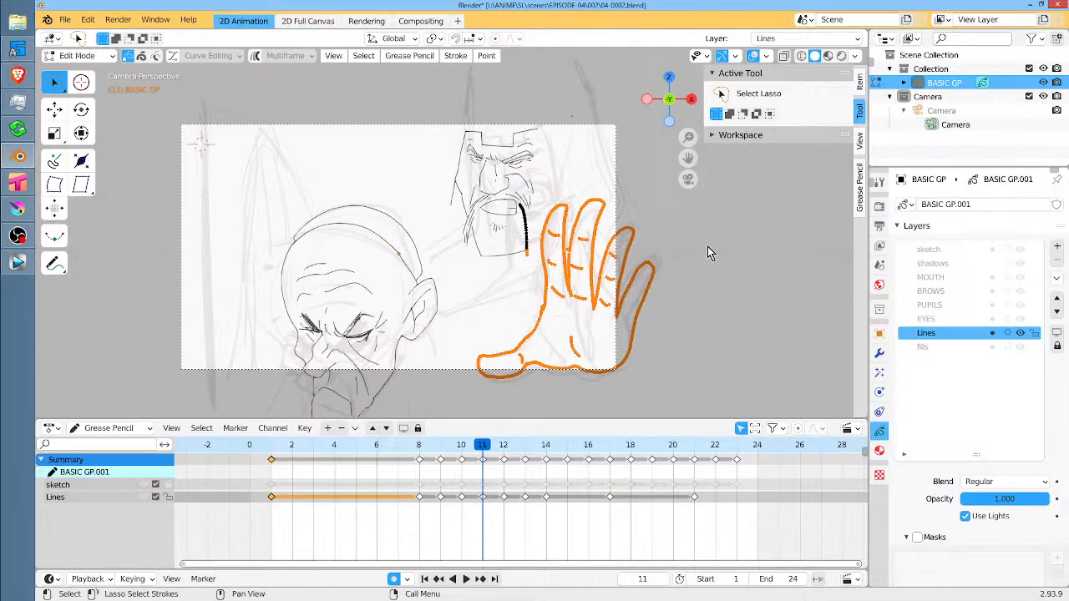
pyautogui.press('x')
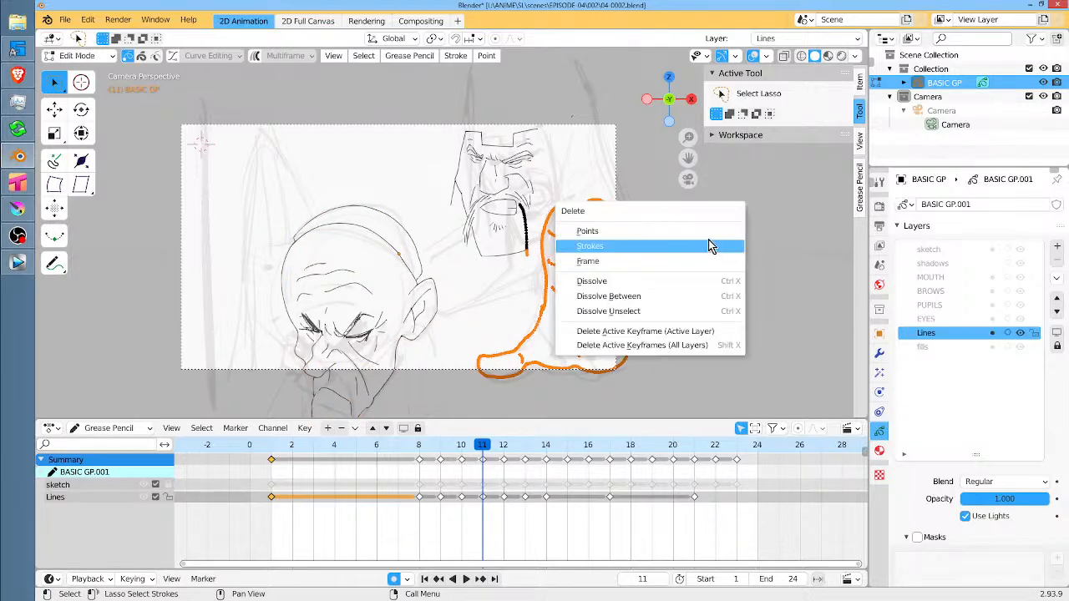
pyautogui.click(710, 245)
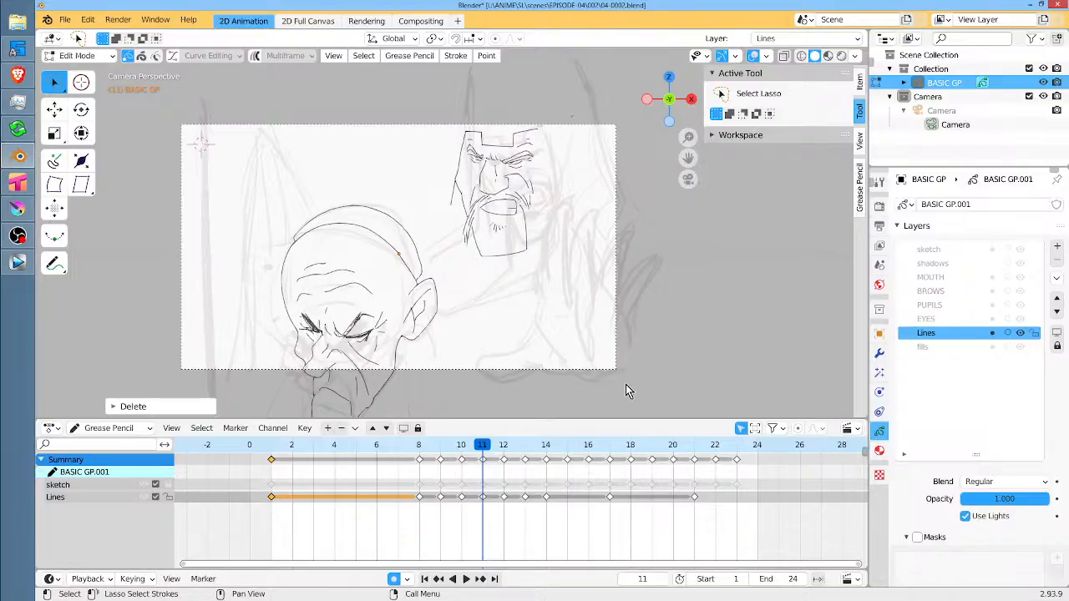
# Rotate the bearded man's face slightly counter-clockwise on frame 11 and shift it right toward its position on frame 12.
pyautogui.click(505, 447)
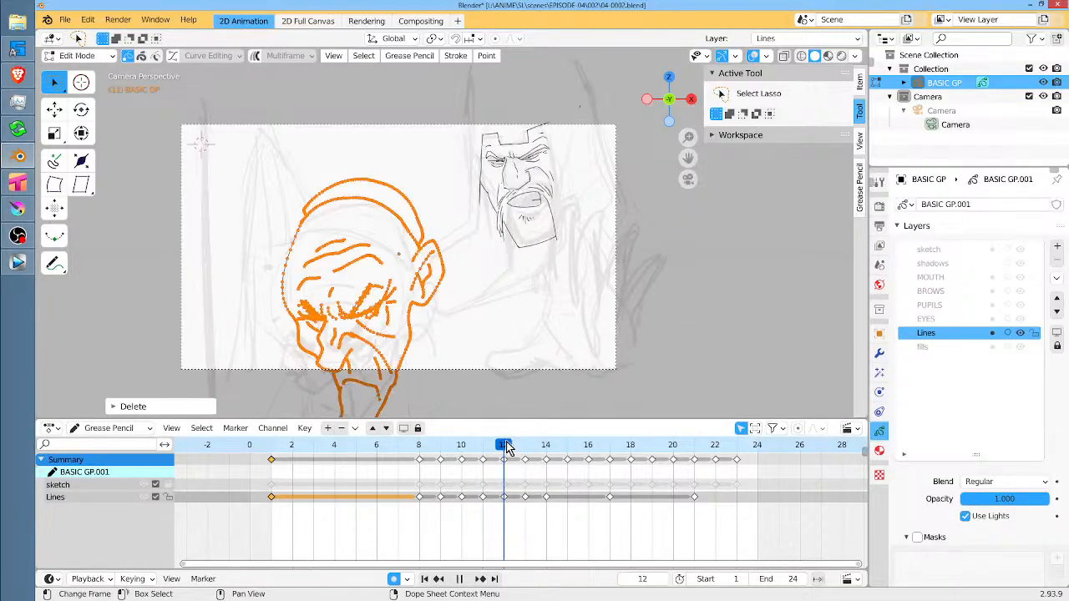
pyautogui.moveTo(506, 447)
pyautogui.mouseDown()
pyautogui.moveTo(587, 445)
pyautogui.moveTo(397, 458)
pyautogui.moveTo(487, 460)
pyautogui.moveTo(443, 460)
pyautogui.moveTo(500, 475)
pyautogui.mouseUp()
pyautogui.click(491, 475)
pyautogui.moveTo(533, 108)
pyautogui.mouseDown()
pyautogui.moveTo(449, 130)
pyautogui.moveTo(437, 222)
pyautogui.moveTo(515, 267)
pyautogui.moveTo(570, 160)
pyautogui.mouseUp()
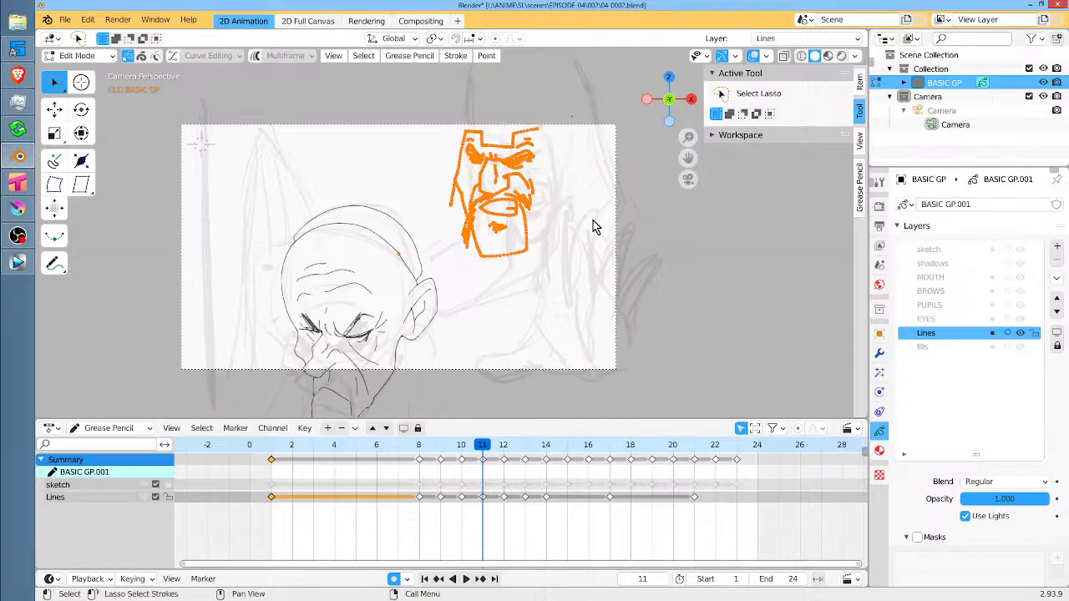
pyautogui.press('r')
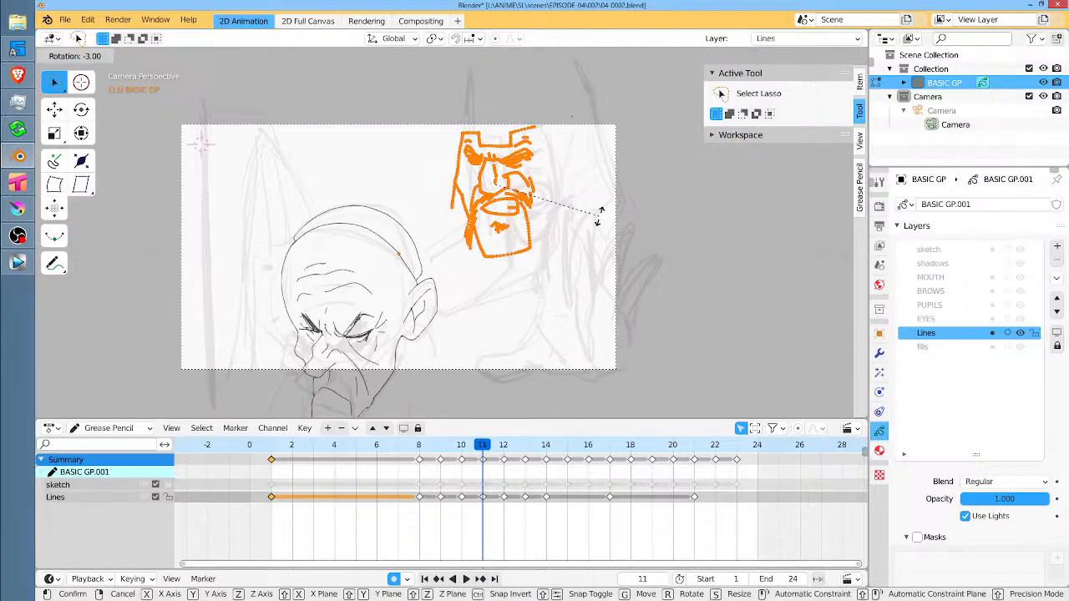
pyautogui.click(600, 213)
pyautogui.press('g')
pyautogui.click(614, 219)
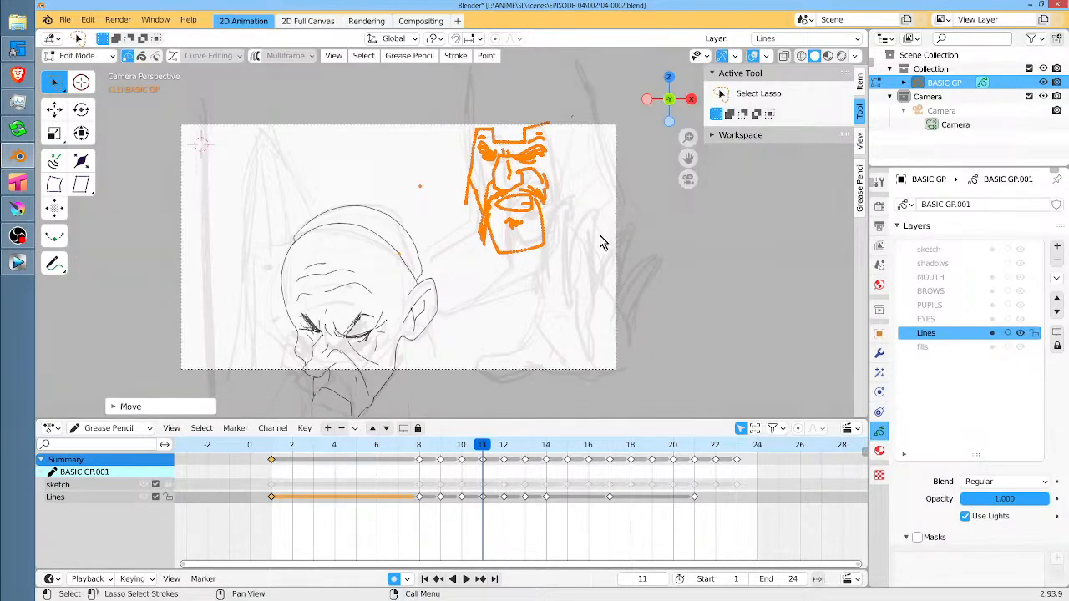
# Play the animation from frame 1 to review the adjusted face movement.
pyautogui.moveTo(483, 445)
pyautogui.mouseDown()
pyautogui.moveTo(441, 447)
pyautogui.moveTo(628, 461)
pyautogui.moveTo(312, 462)
pyautogui.moveTo(484, 468)
pyautogui.moveTo(632, 490)
pyautogui.moveTo(515, 493)
pyautogui.moveTo(280, 471)
pyautogui.mouseUp()
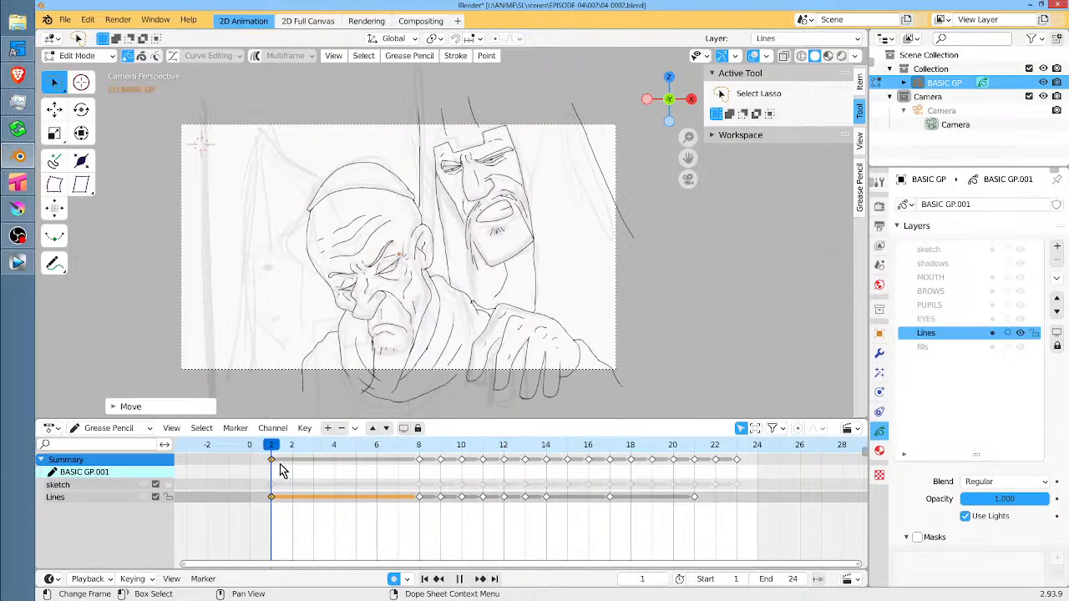
pyautogui.press('space')
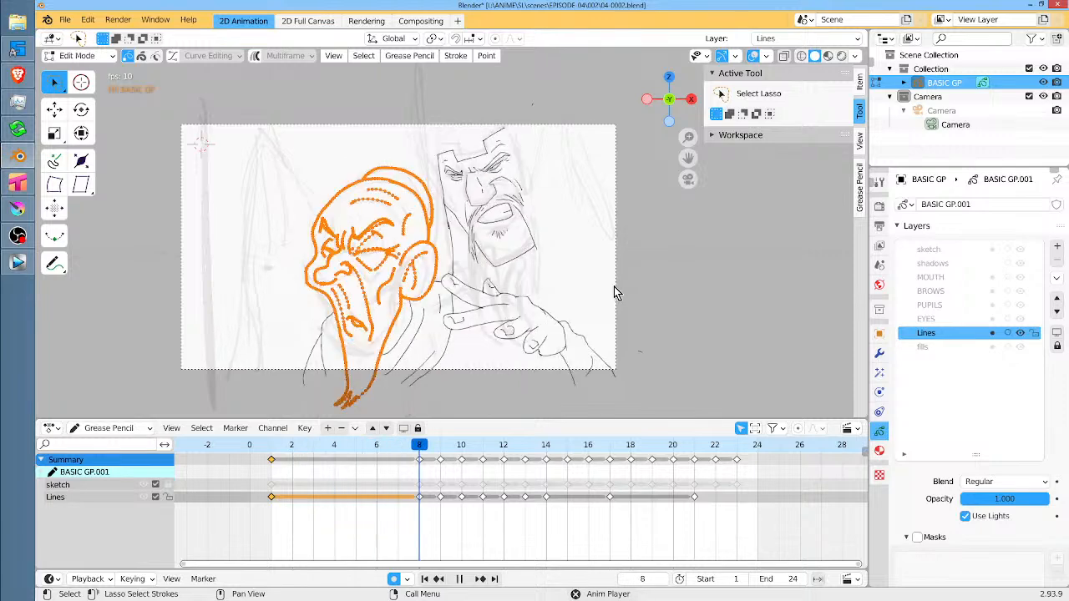
pyautogui.press('space')
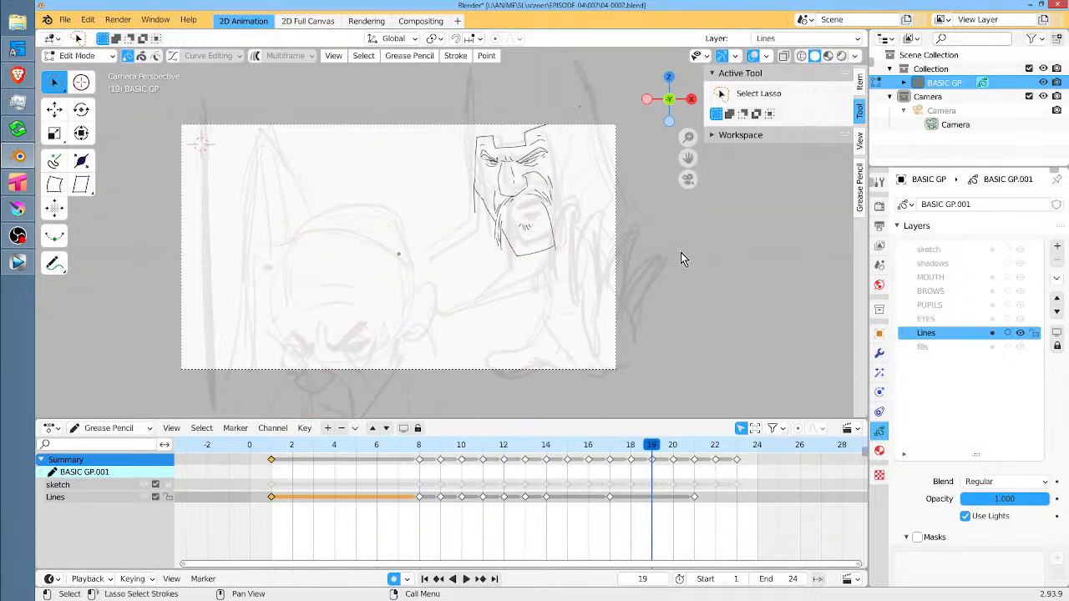
# Make the sketch layer active, return to Draw mode and erase the rough raised hand on frame 11.
pyautogui.click(973, 264)
pyautogui.click(955, 277)
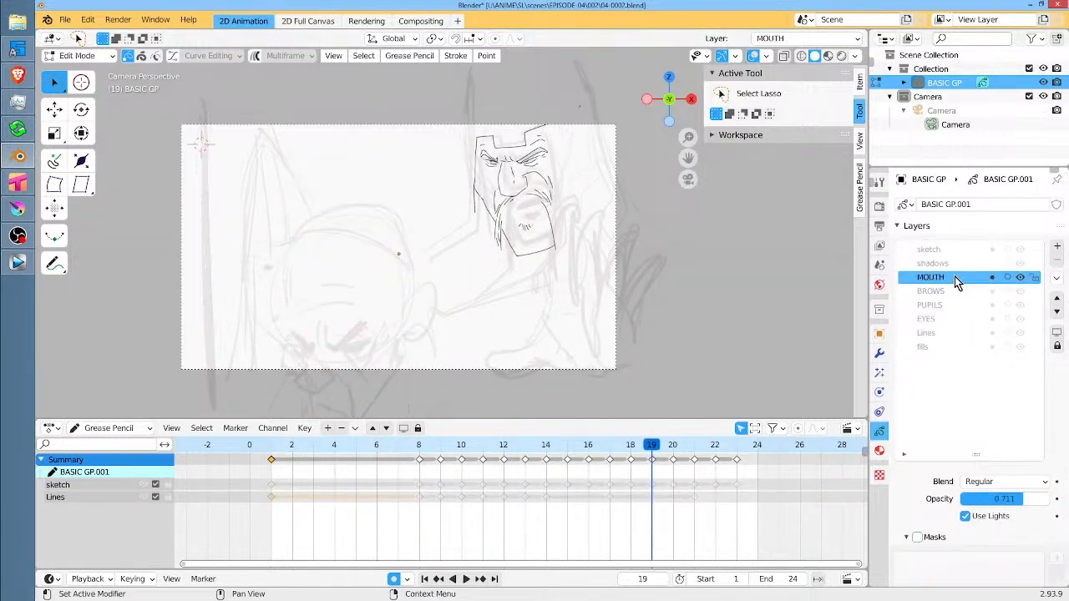
pyautogui.click(949, 249)
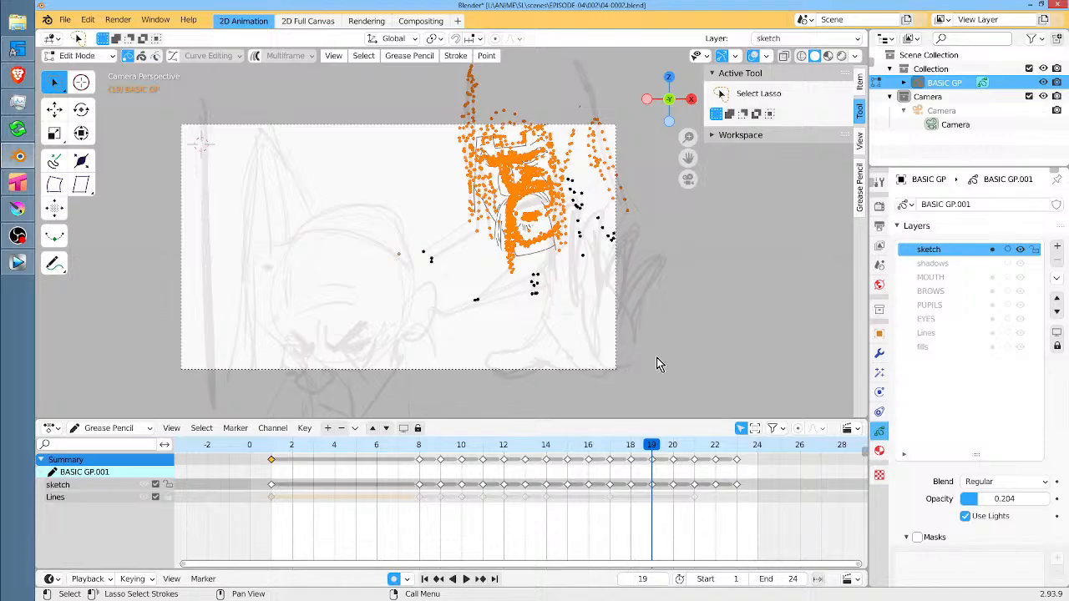
pyautogui.press('Tab')
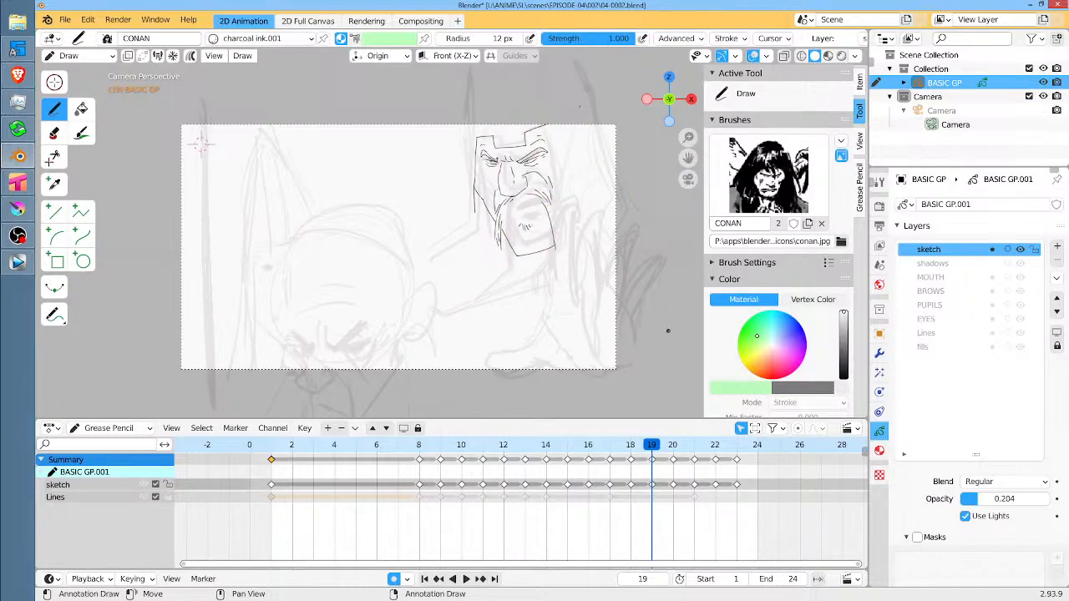
pyautogui.click(420, 444)
pyautogui.press('space')
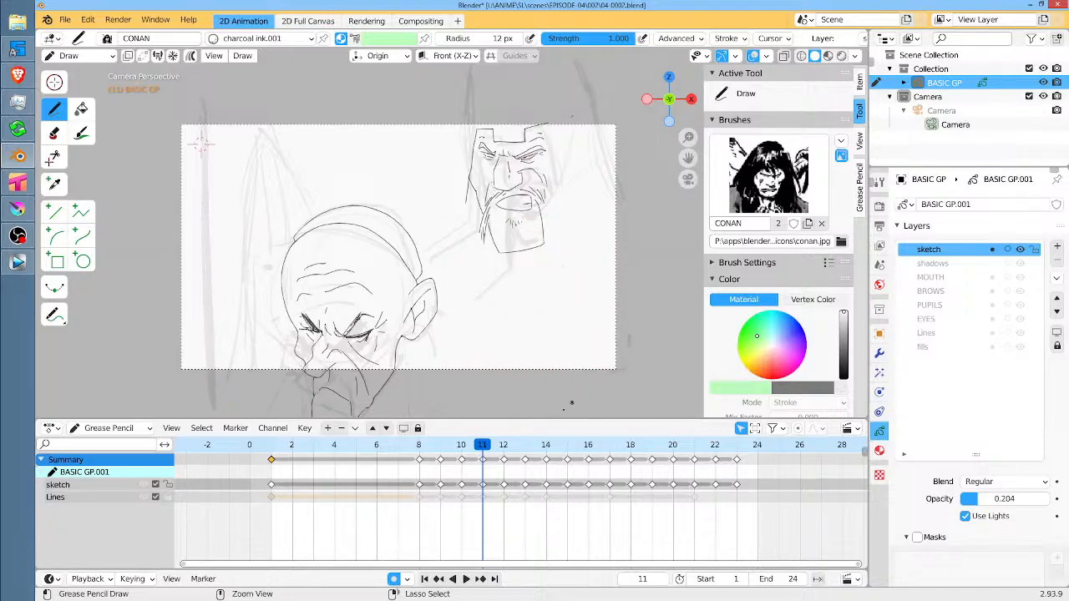
# Erase the rough raised hand from the sketch layer on frames 12 to 15.
pyautogui.click(504, 445)
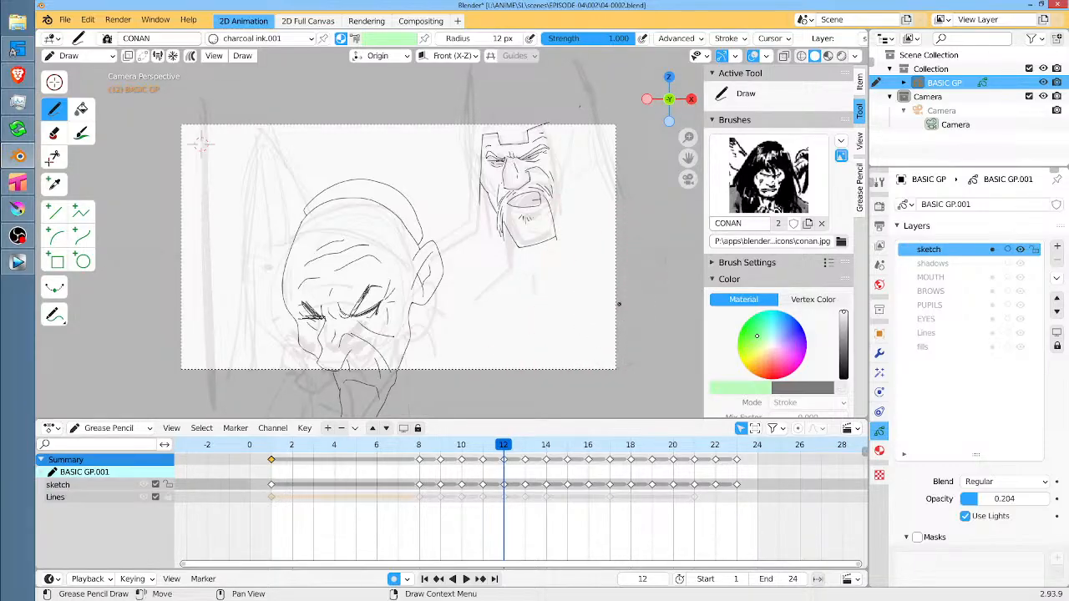
pyautogui.press('Right')
pyautogui.moveTo(594, 182)
pyautogui.mouseDown()
pyautogui.moveTo(572, 205)
pyautogui.moveTo(603, 242)
pyautogui.moveTo(614, 340)
pyautogui.moveTo(601, 322)
pyautogui.moveTo(492, 366)
pyautogui.moveTo(471, 359)
pyautogui.mouseUp()
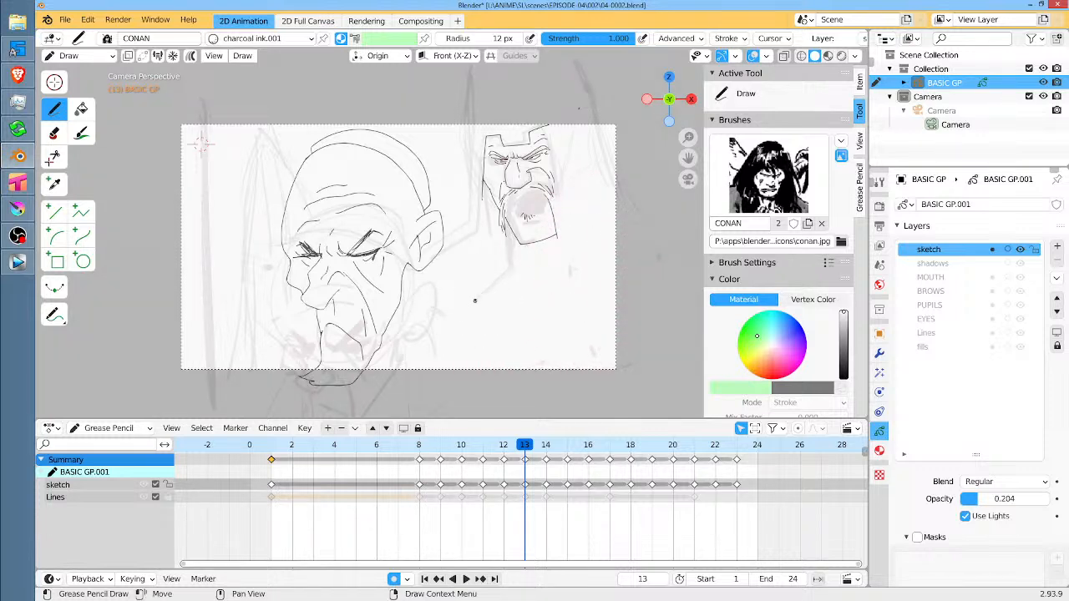
pyautogui.press('Right')
pyautogui.moveTo(573, 209)
pyautogui.mouseDown()
pyautogui.moveTo(576, 234)
pyautogui.moveTo(635, 309)
pyautogui.moveTo(553, 368)
pyautogui.moveTo(535, 326)
pyautogui.moveTo(606, 352)
pyautogui.moveTo(623, 313)
pyautogui.mouseUp()
pyautogui.press('Right')
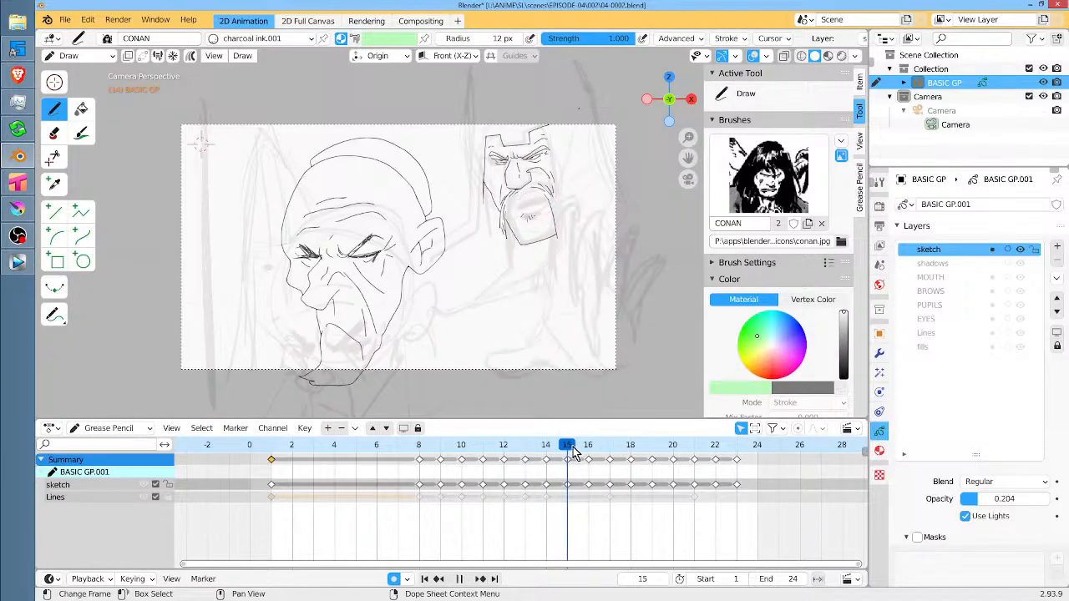
pyautogui.moveTo(538, 292)
pyautogui.mouseDown()
pyautogui.moveTo(561, 284)
pyautogui.moveTo(606, 314)
pyautogui.moveTo(644, 305)
pyautogui.mouseUp()
pyautogui.moveTo(592, 390)
pyautogui.mouseDown()
pyautogui.moveTo(519, 377)
pyautogui.moveTo(519, 314)
pyautogui.moveTo(594, 386)
pyautogui.mouseUp()
# Erase the rough raised hand from the sketch layer on frames 16 to 20.
pyautogui.click(586, 449)
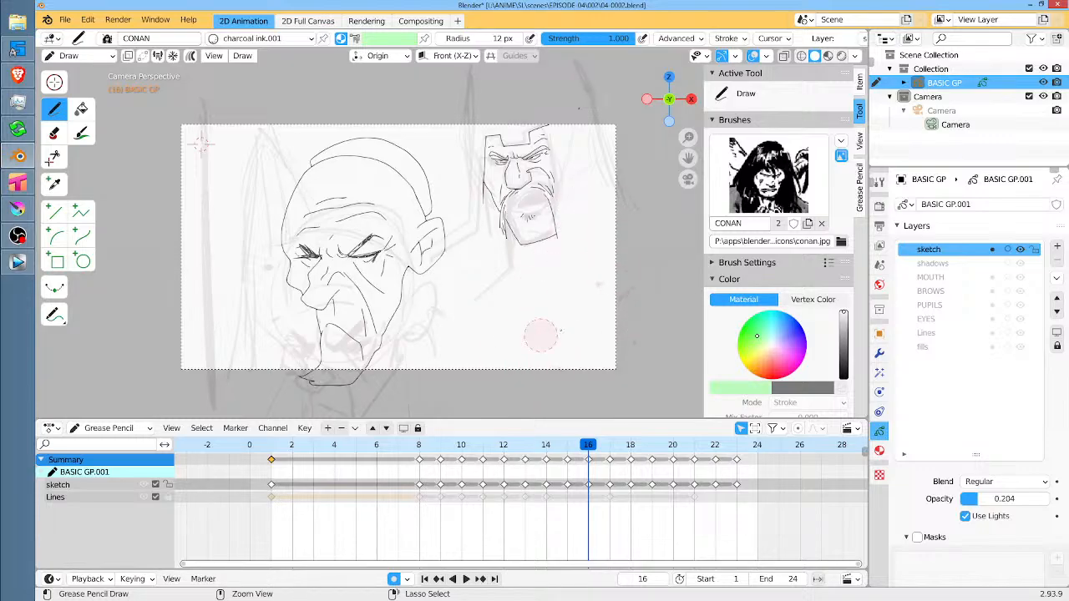
pyautogui.press('space')
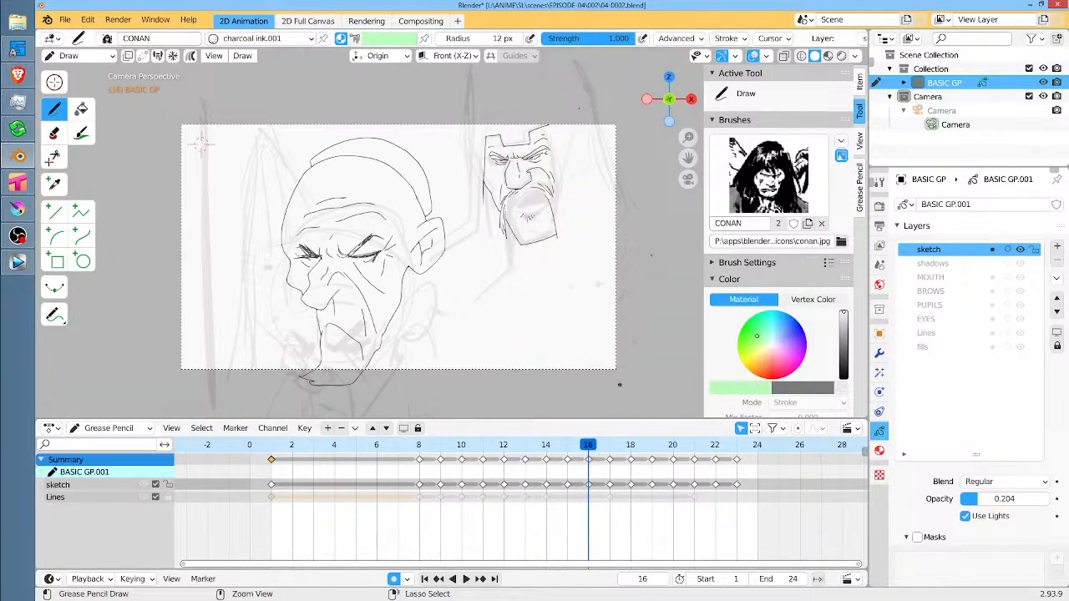
pyautogui.press('space')
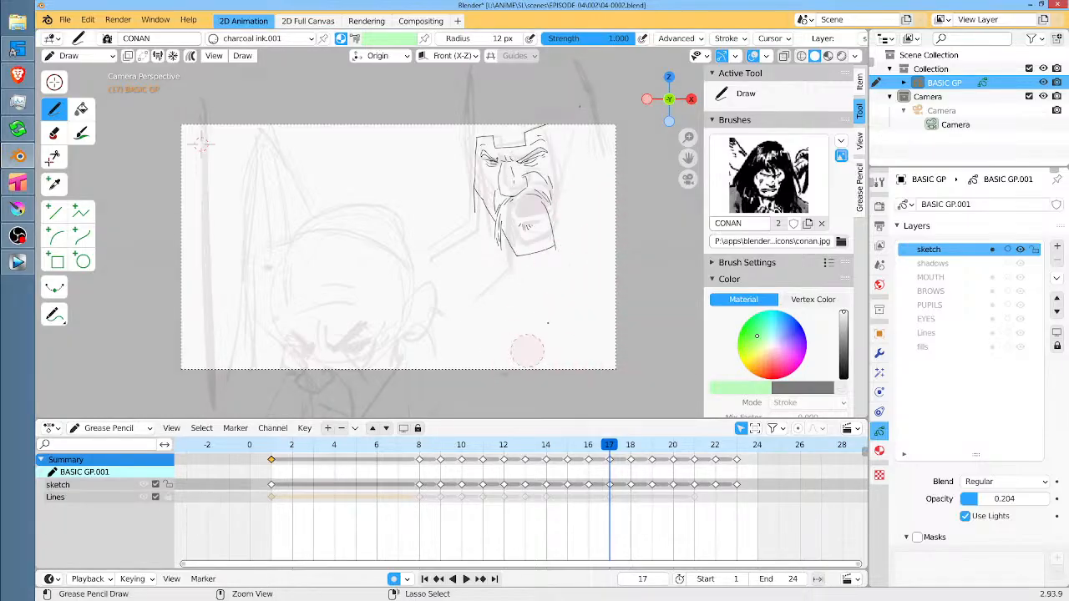
pyautogui.press('Right')
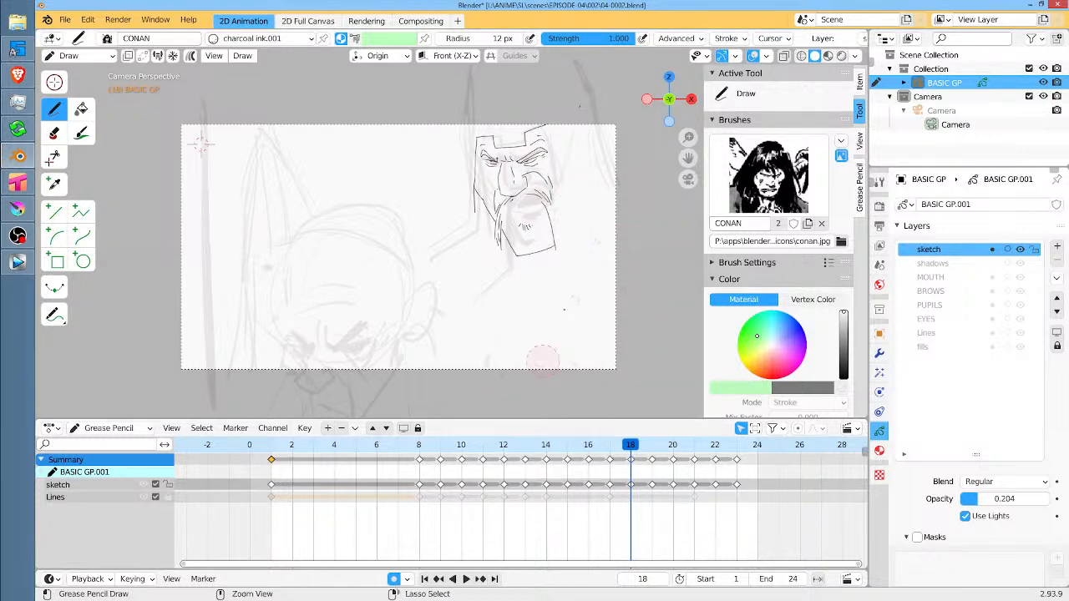
pyautogui.click(649, 447)
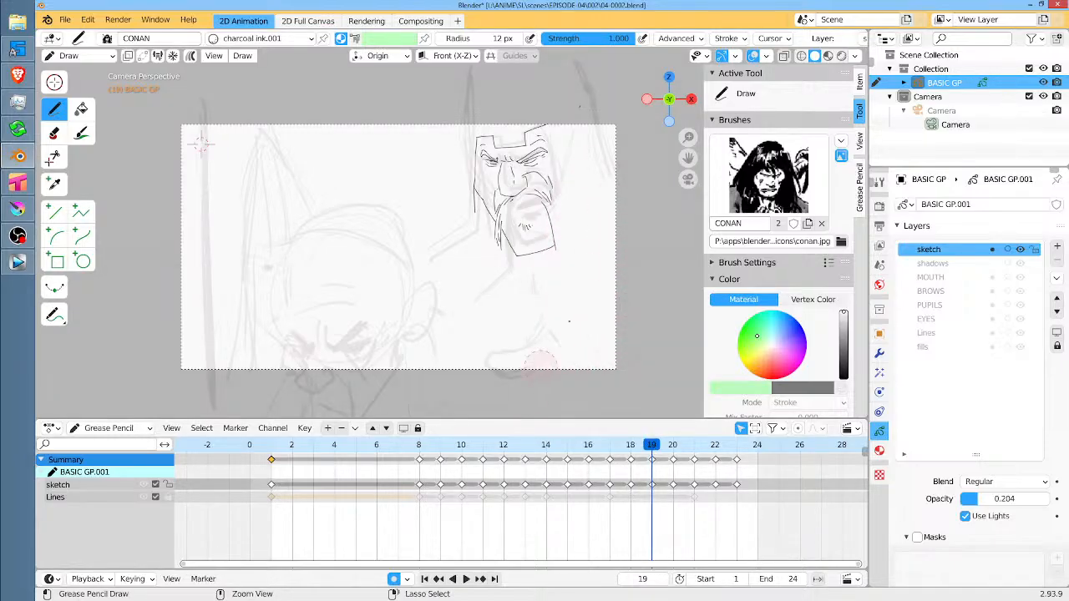
pyautogui.press('space')
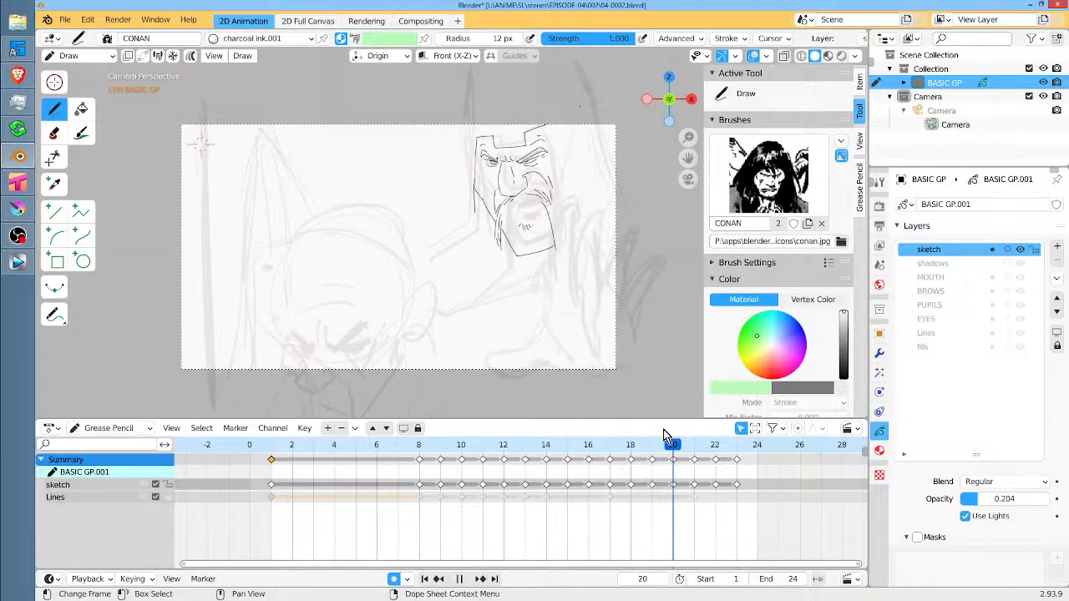
pyautogui.press('space')
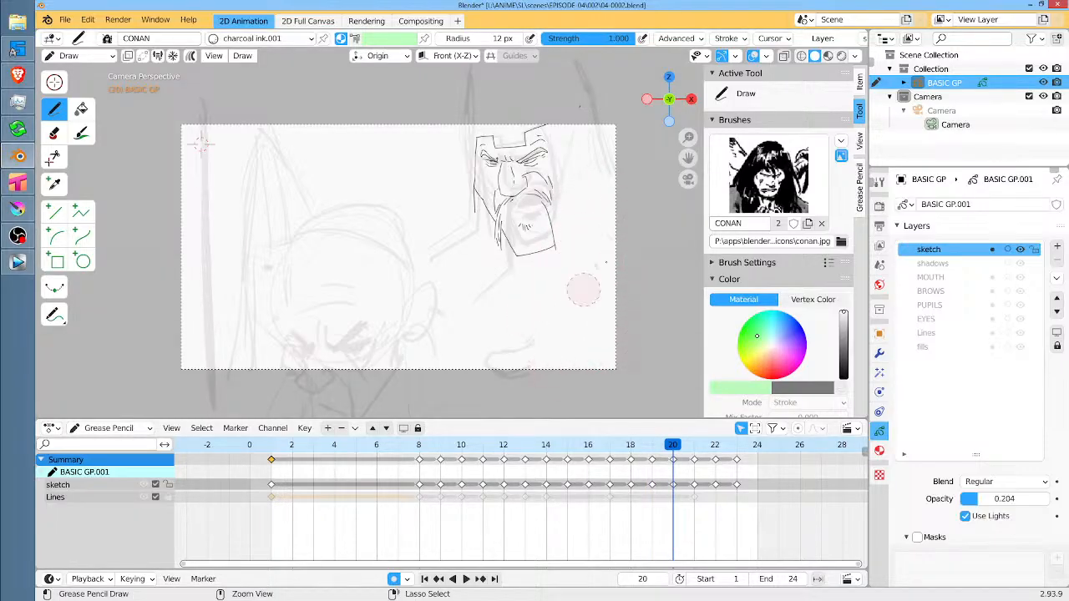
# Erase the rough raised hand from the sketch layer on frames 21 to 23 and play the animation.
pyautogui.click(692, 449)
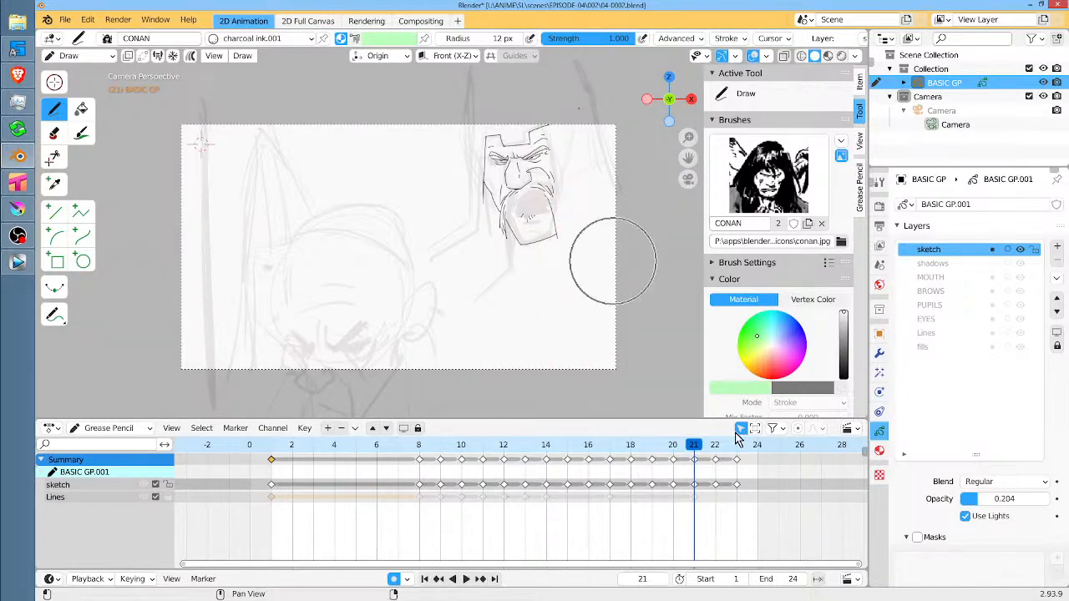
pyautogui.click(715, 448)
pyautogui.moveTo(598, 181)
pyautogui.mouseDown()
pyautogui.moveTo(557, 247)
pyautogui.moveTo(556, 306)
pyautogui.moveTo(653, 235)
pyautogui.moveTo(633, 337)
pyautogui.mouseUp()
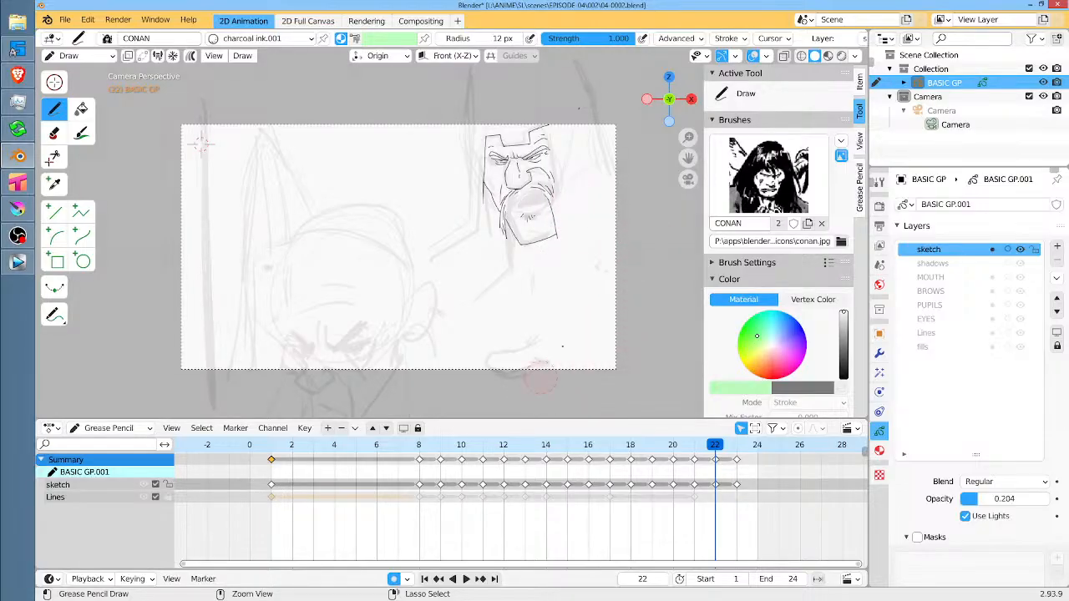
pyautogui.click(736, 446)
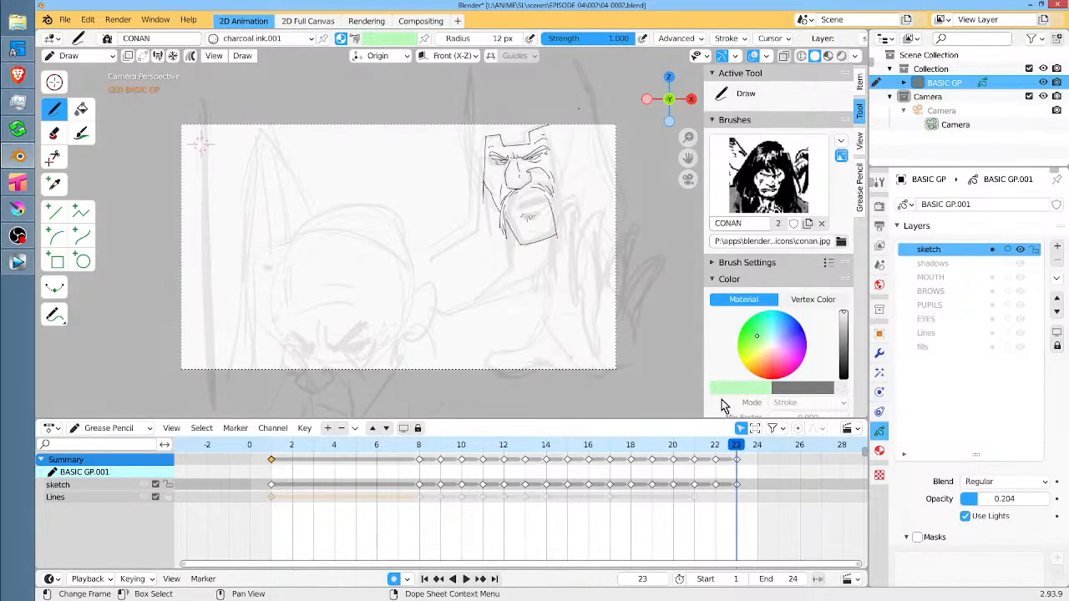
pyautogui.moveTo(642, 313)
pyautogui.mouseDown()
pyautogui.moveTo(649, 251)
pyautogui.moveTo(589, 227)
pyautogui.moveTo(561, 232)
pyautogui.moveTo(514, 344)
pyautogui.moveTo(542, 364)
pyautogui.moveTo(609, 312)
pyautogui.moveTo(602, 290)
pyautogui.mouseUp()
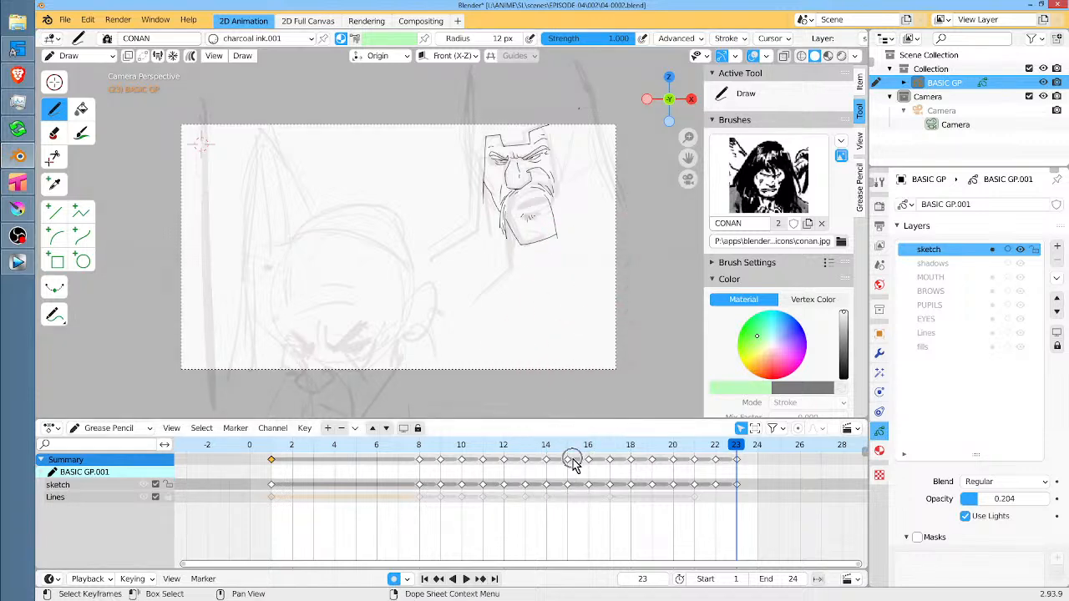
pyautogui.press('space')
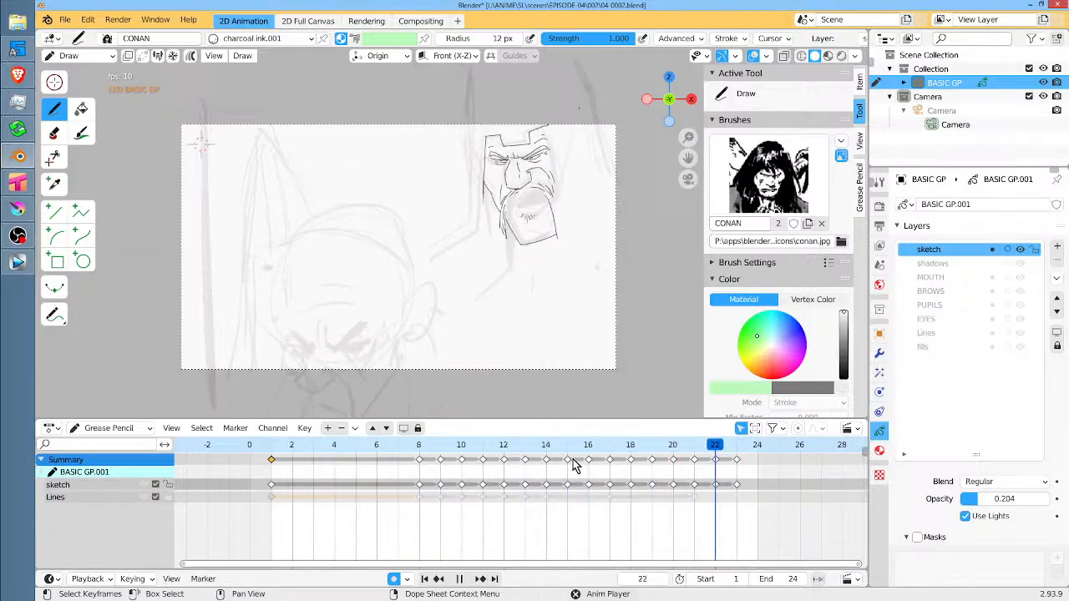
# Play the animation from frame 1 to review the motion without the raised hand and save the file.
pyautogui.press('space')
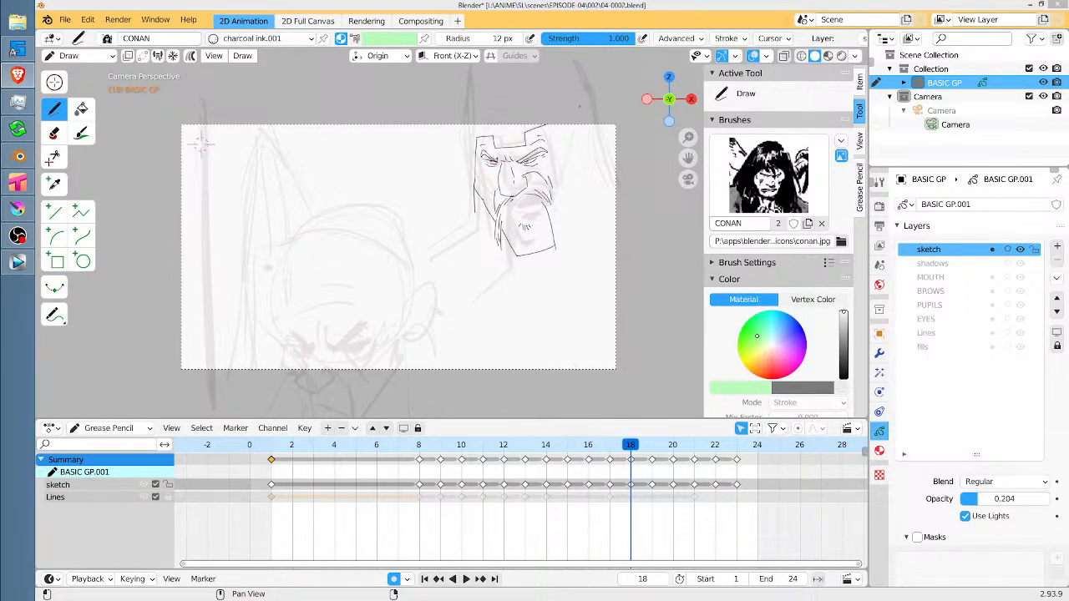
pyautogui.click(273, 452)
pyautogui.press('space')
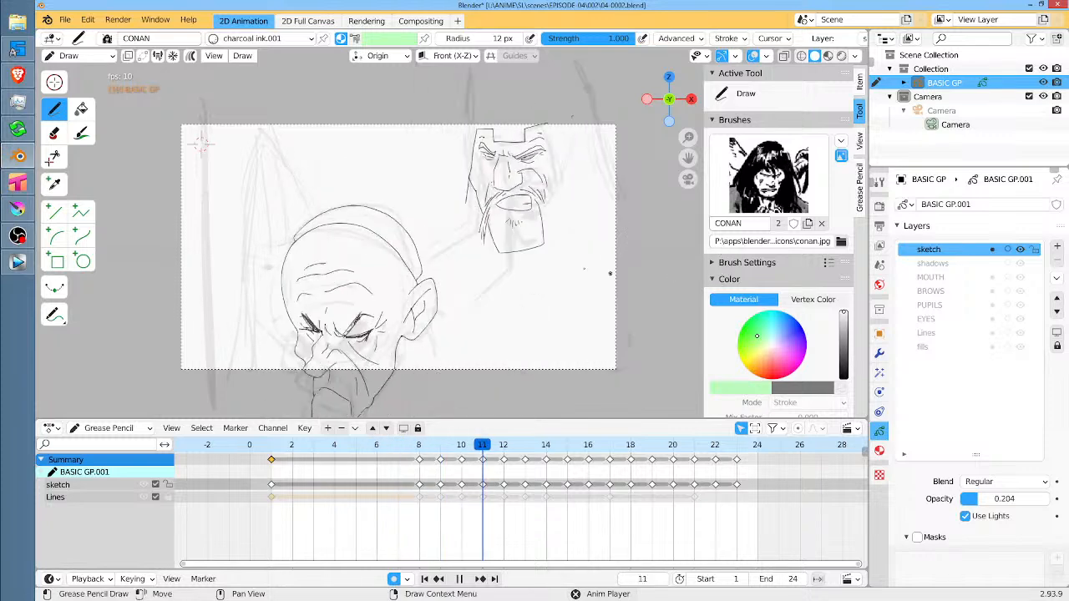
pyautogui.press('space')
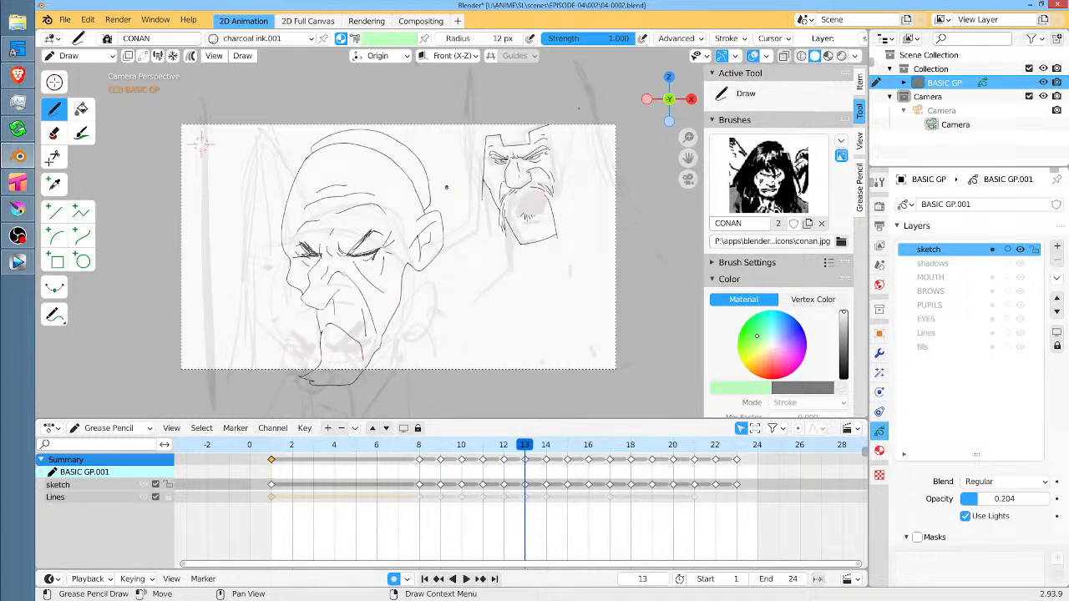
pyautogui.scroll(1, 446, 187)
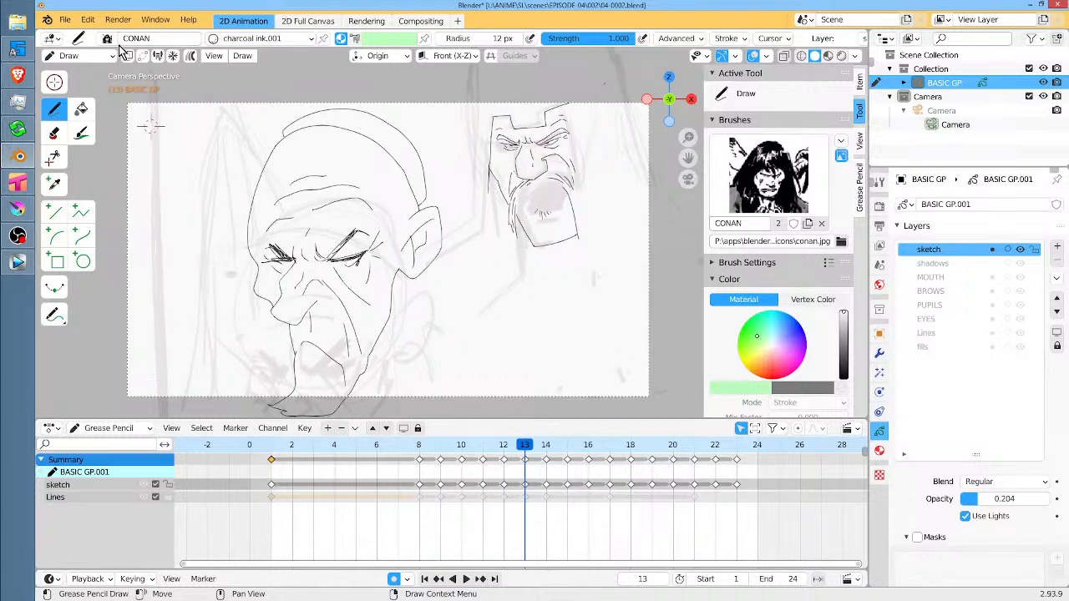
pyautogui.click(64, 19)
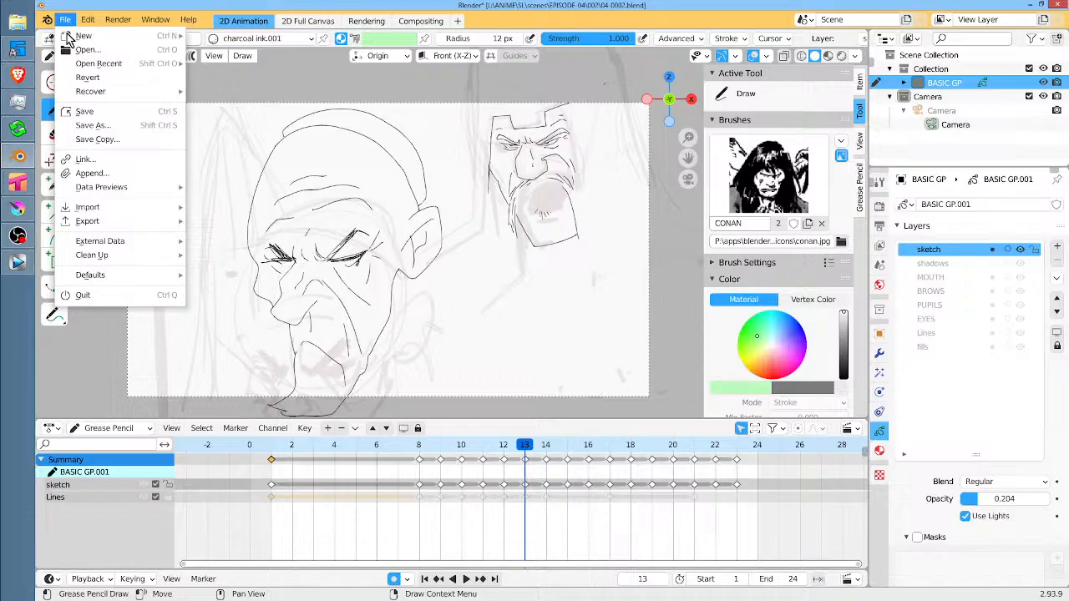
pyautogui.click(101, 115)
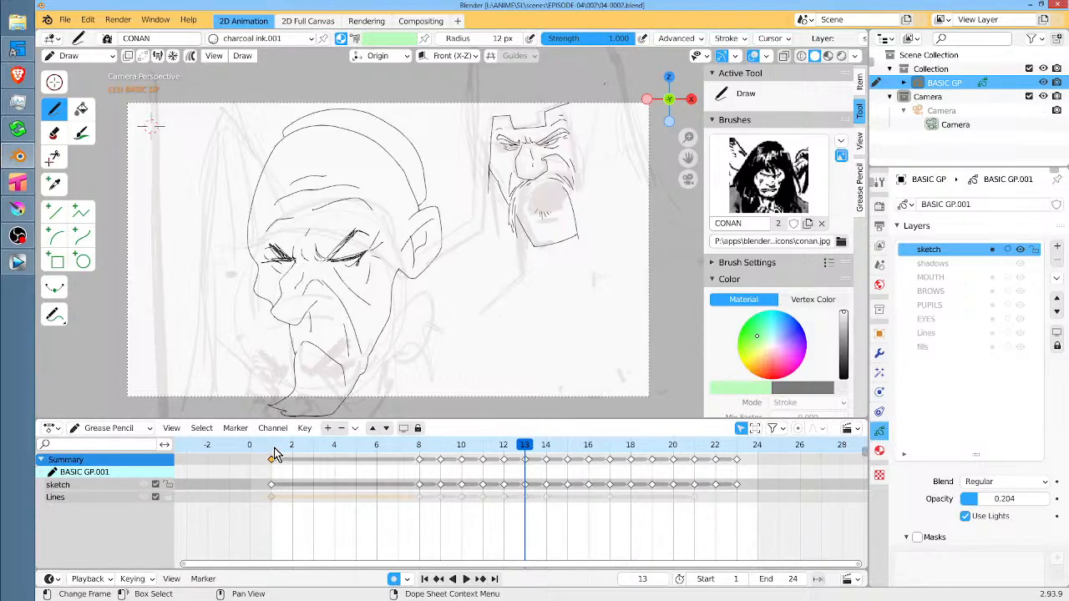
# Ink the old man's raised open hand with spread fingers on the Lines layer at frame 10, using frame 9 as reference.
pyautogui.moveTo(274, 447)
pyautogui.mouseDown()
pyautogui.moveTo(566, 445)
pyautogui.moveTo(437, 446)
pyautogui.moveTo(624, 461)
pyautogui.moveTo(443, 470)
pyautogui.moveTo(468, 473)
pyautogui.mouseUp()
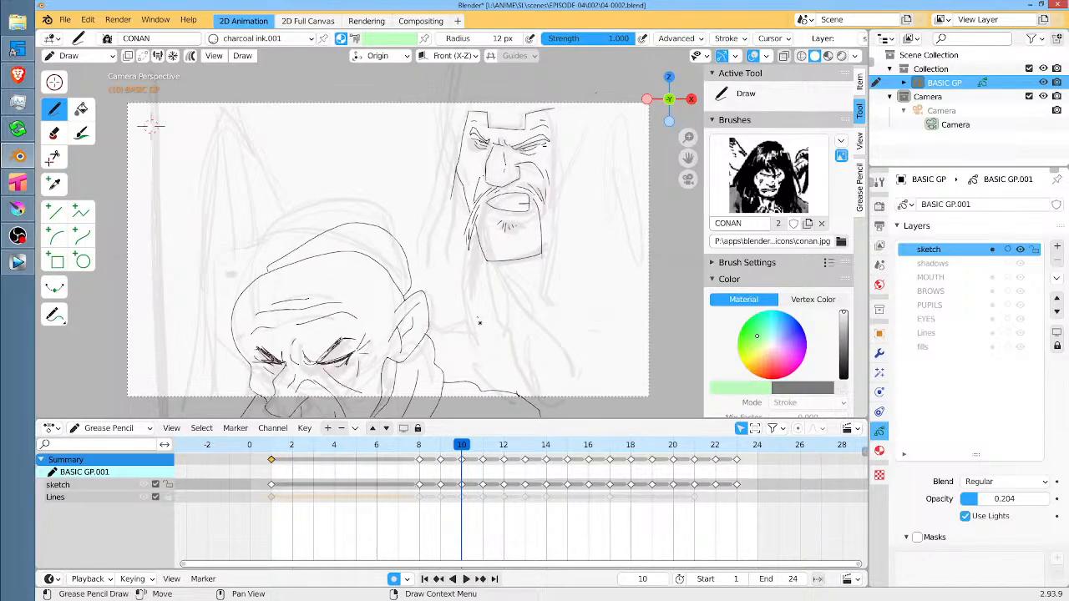
pyautogui.press('Left')
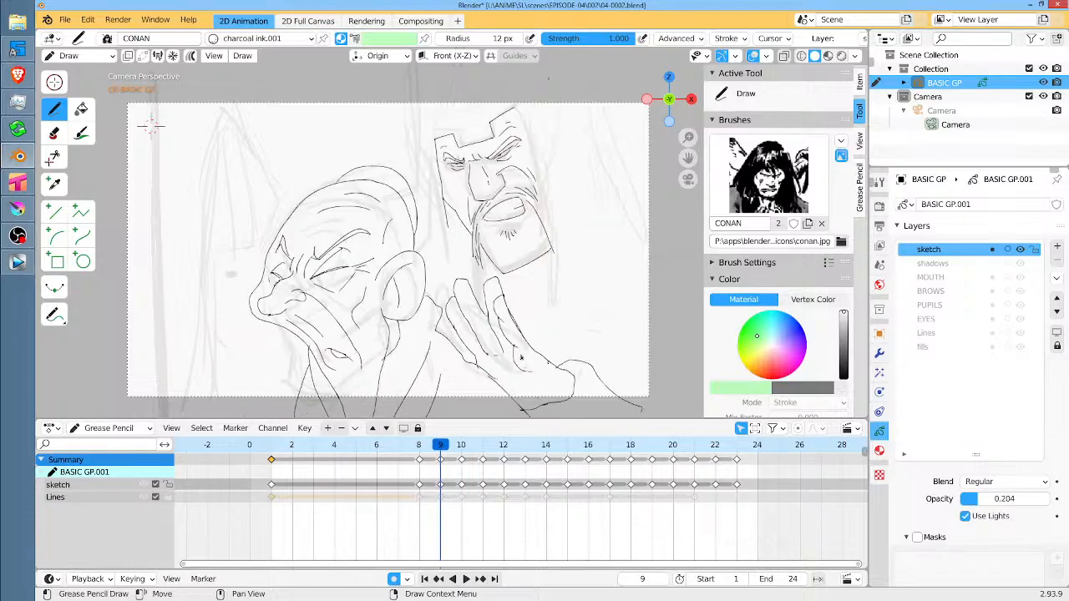
pyautogui.press('Right')
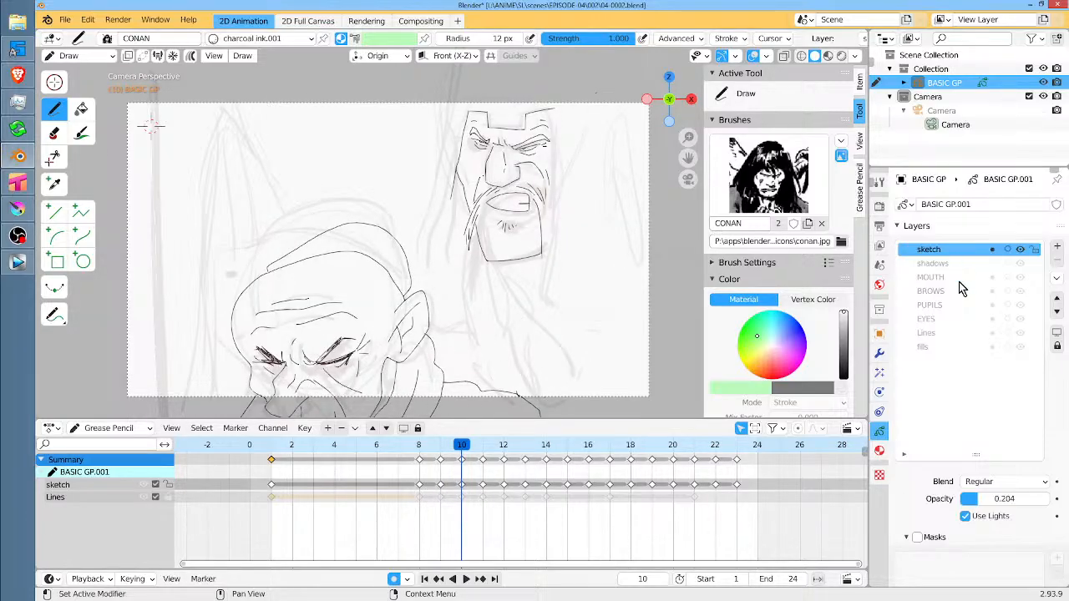
pyautogui.click(949, 336)
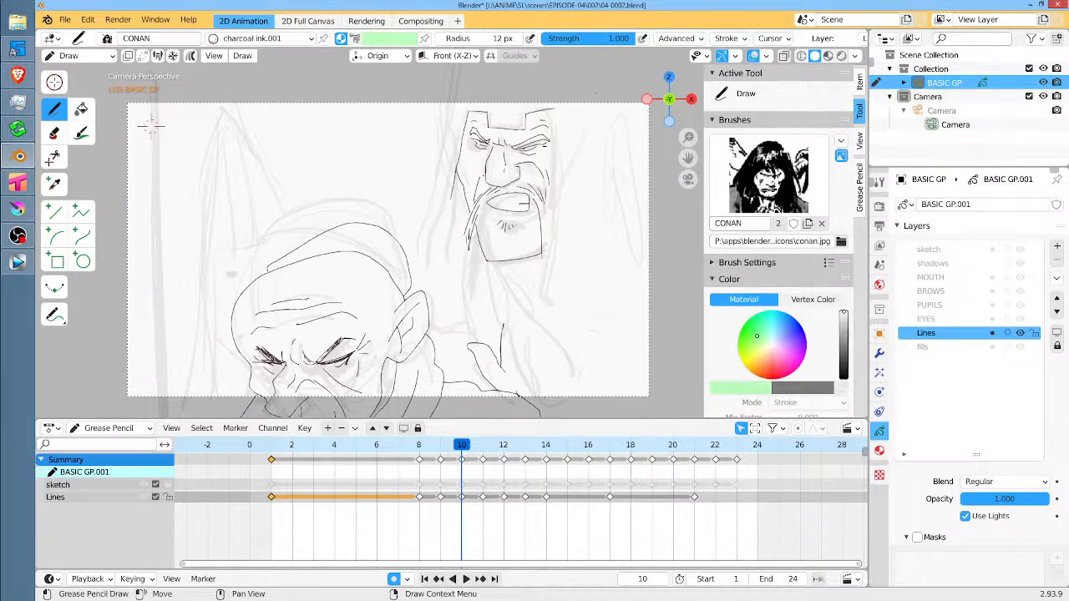
pyautogui.press('Left')
pyautogui.press('Right')
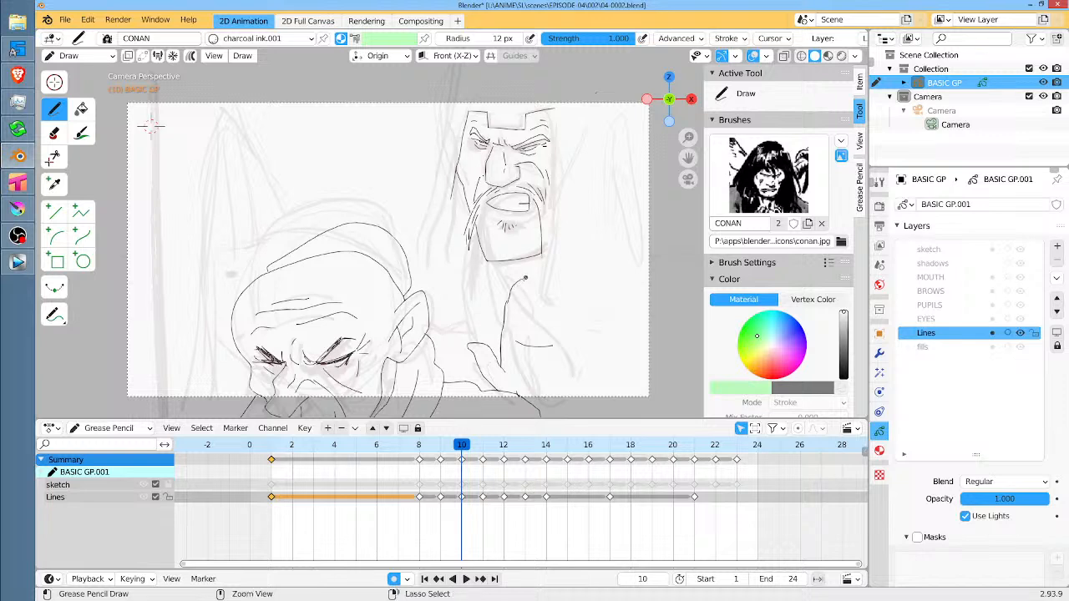
pyautogui.keyDown('ctrl'); pyautogui.moveTo(520, 281); pyautogui.dragTo(513, 296); pyautogui.keyUp('ctrl')
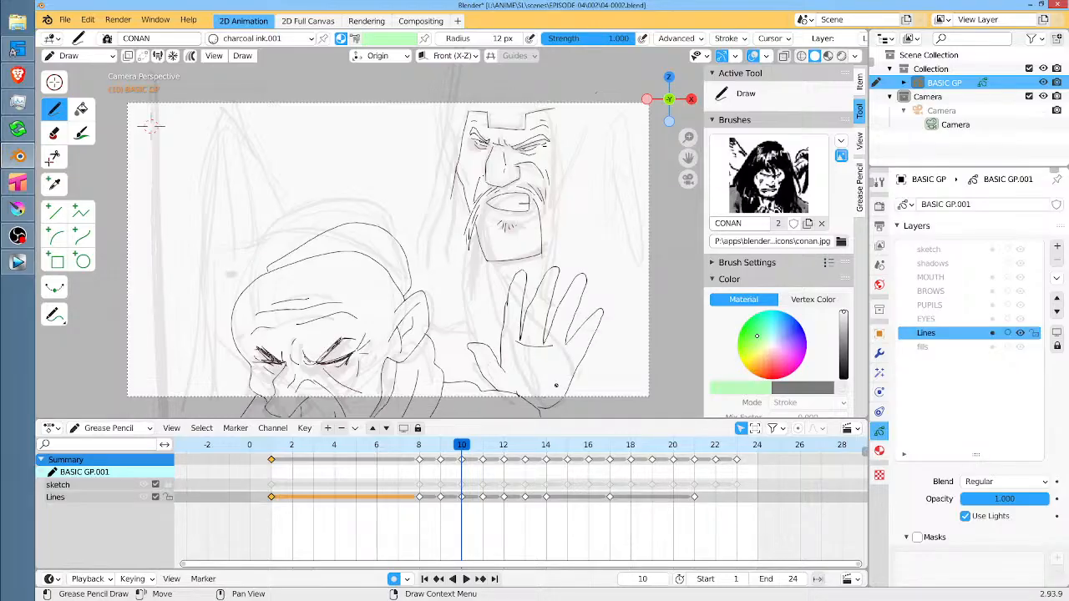
# Copy the hand's strokes from frame 10 in Edit Mode and paste them onto frame 11.
pyautogui.press('Tab')
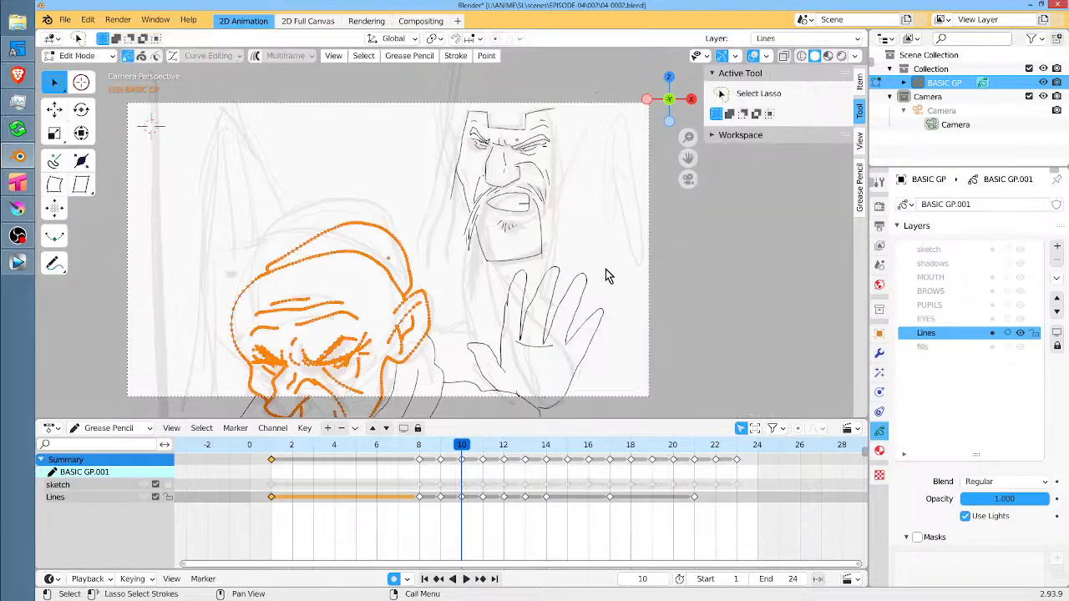
pyautogui.moveTo(608, 272)
pyautogui.mouseDown()
pyautogui.moveTo(556, 270)
pyautogui.moveTo(489, 329)
pyautogui.moveTo(600, 368)
pyautogui.mouseUp()
pyautogui.hotkey('ctrl', 'l')
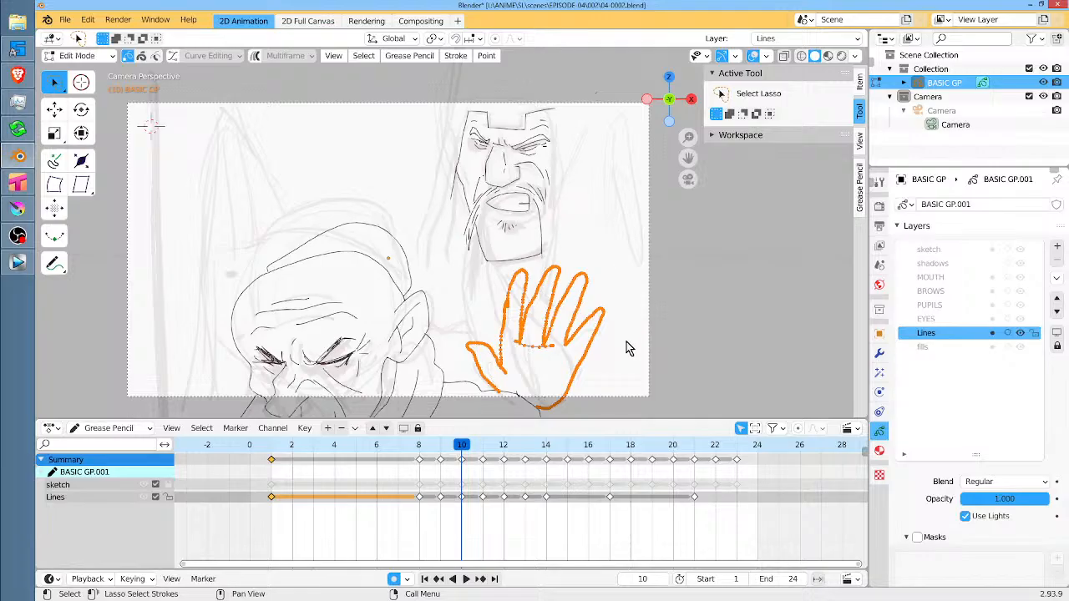
pyautogui.moveTo(463, 445); pyautogui.dragTo(483, 447)
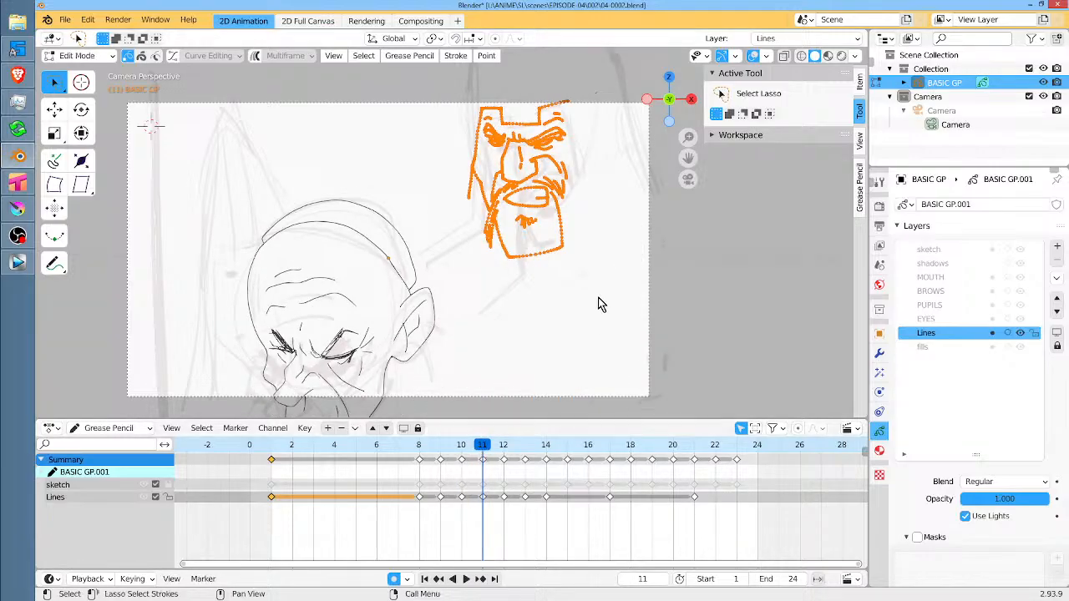
pyautogui.hotkey('ctrl', 'v')
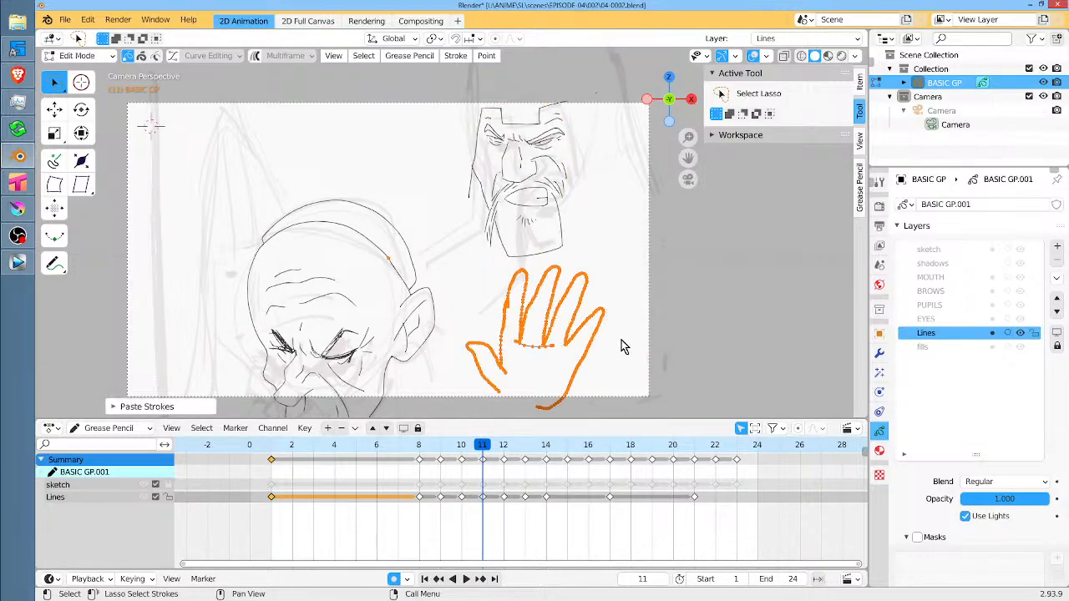
# Rotate the pasted hand counter-clockwise on frame 11 and lower it partly beyond the camera frame's bottom edge.
pyautogui.press('r')
pyautogui.click(607, 272)
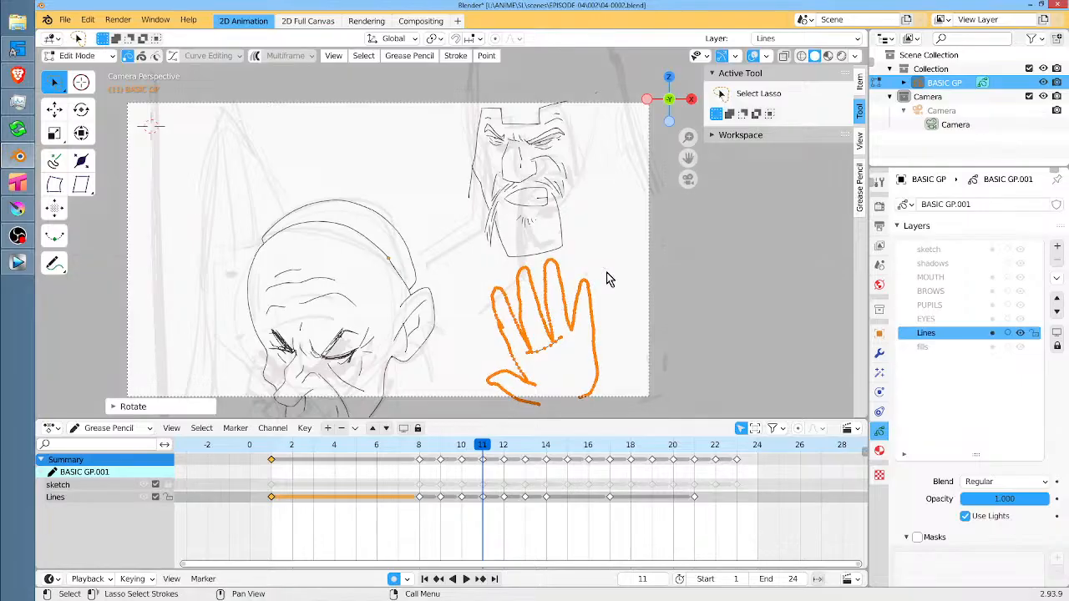
pyautogui.press('g')
pyautogui.click(639, 356)
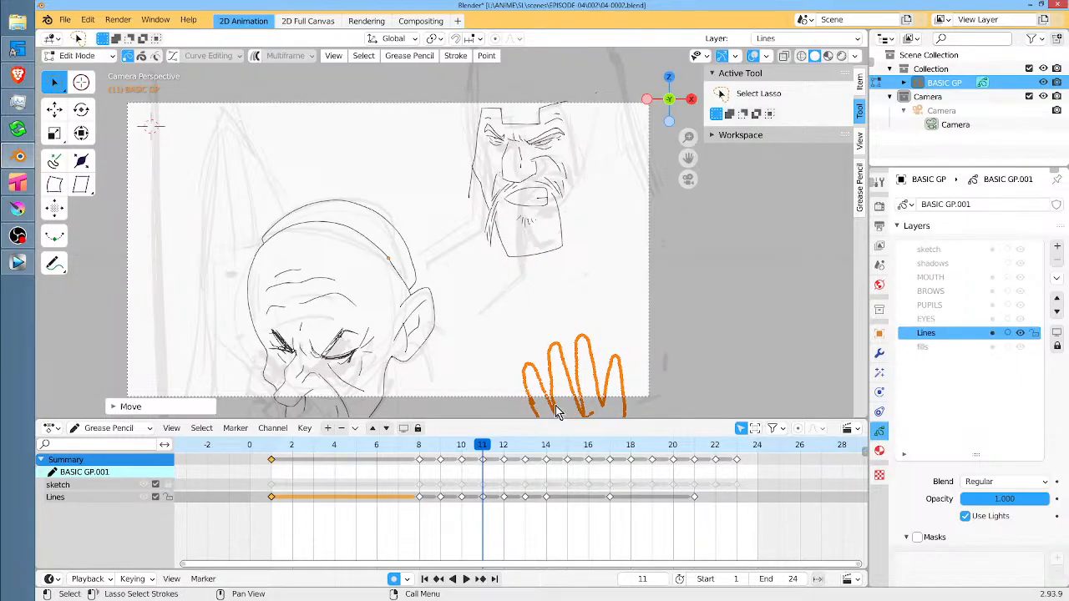
# Return to Draw mode and play the animation to check the dropping hand.
pyautogui.press('Right')
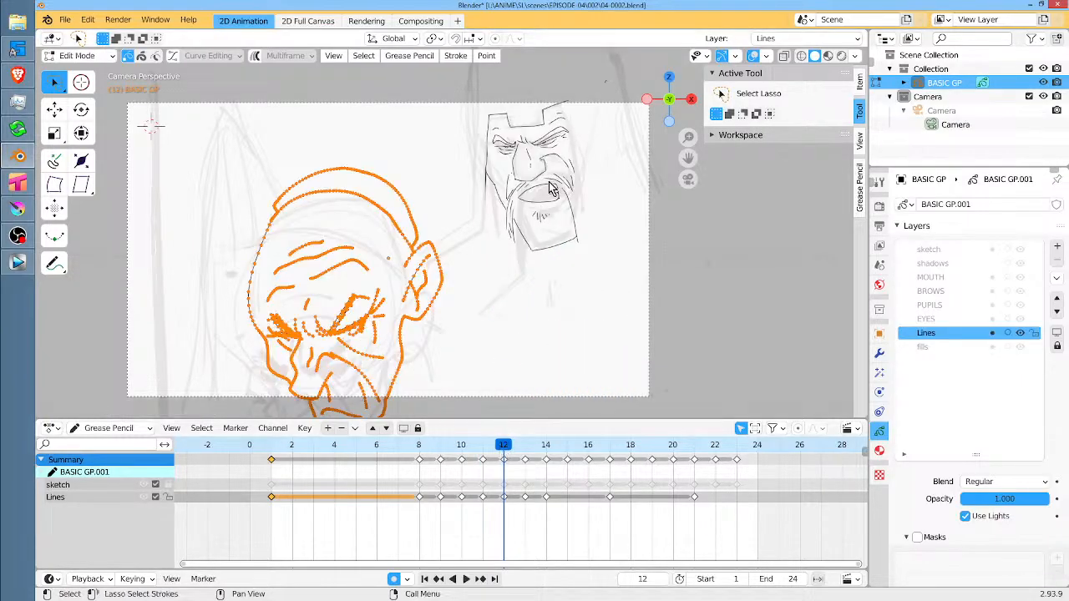
pyautogui.press('Tab')
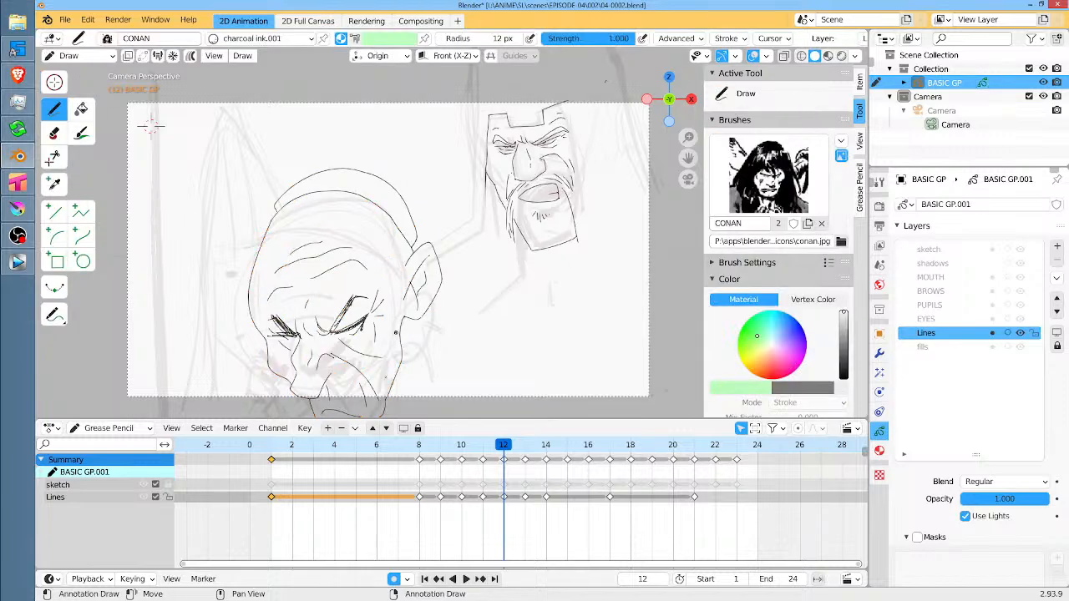
pyautogui.click(397, 458)
pyautogui.press('space')
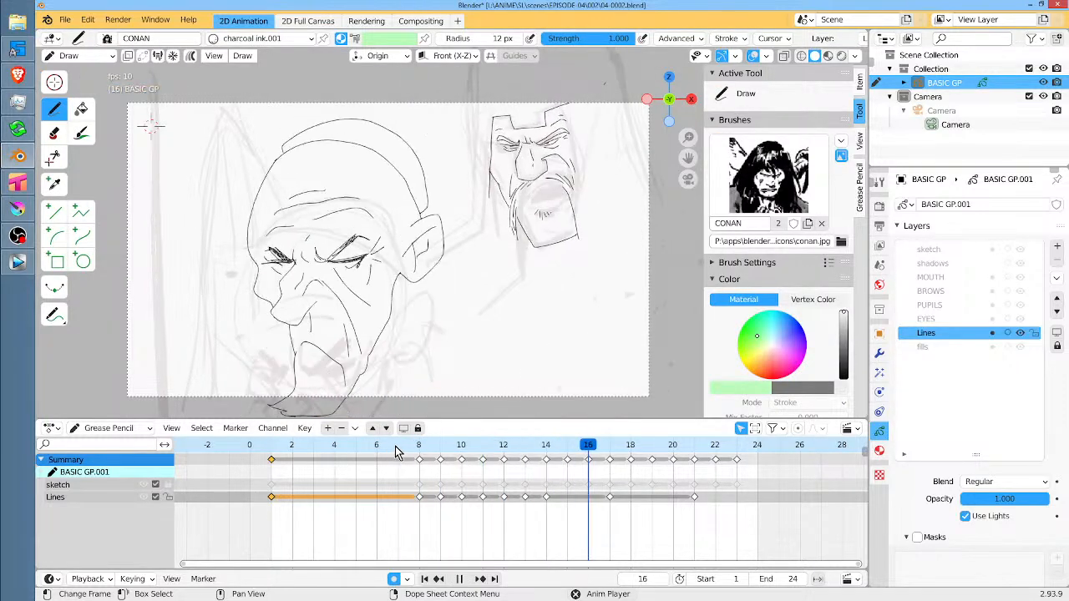
pyautogui.scroll(-2, 656, 266)
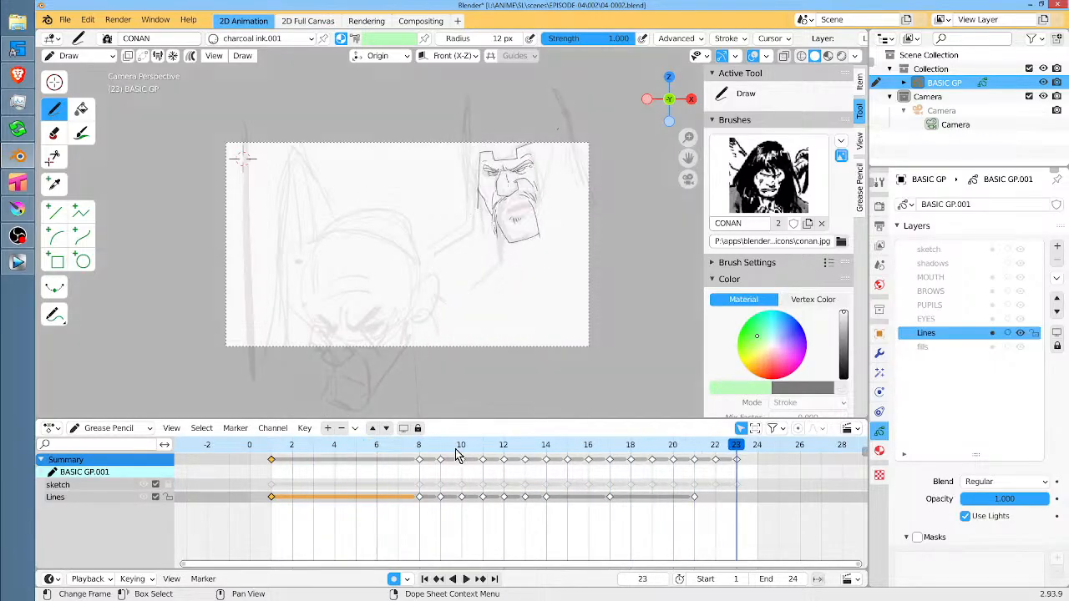
# Rotate the hand on frame 10 slightly counter-clockwise and move it about 0.6 m down and 0.2 m right.
pyautogui.moveTo(460, 450)
pyautogui.mouseDown()
pyautogui.moveTo(482, 455)
pyautogui.moveTo(473, 454)
pyautogui.mouseUp()
pyautogui.press('Tab')
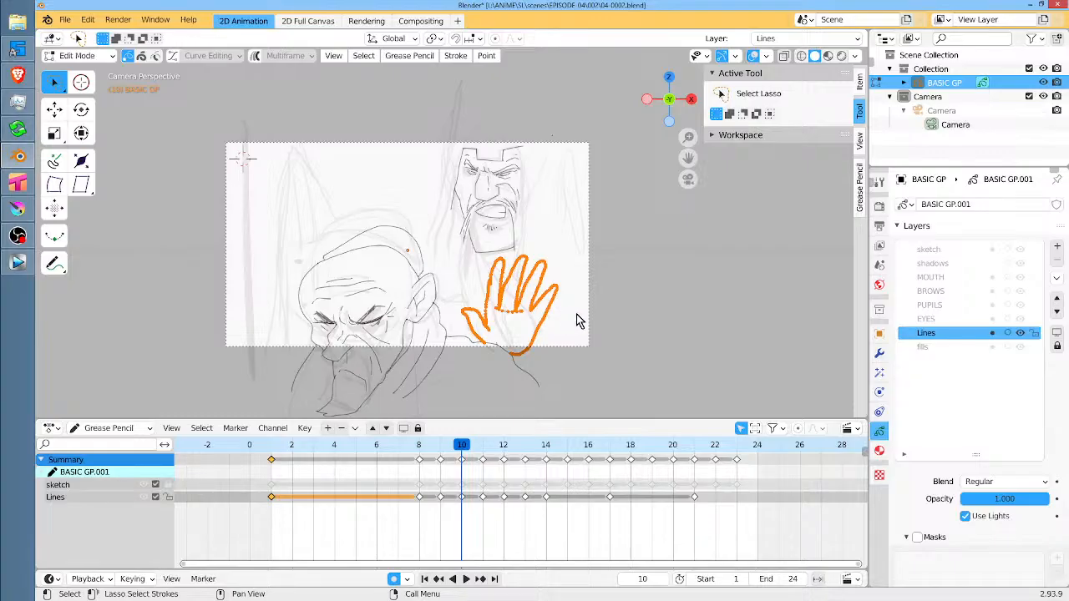
pyautogui.press('r')
pyautogui.click(576, 305)
pyautogui.press('g')
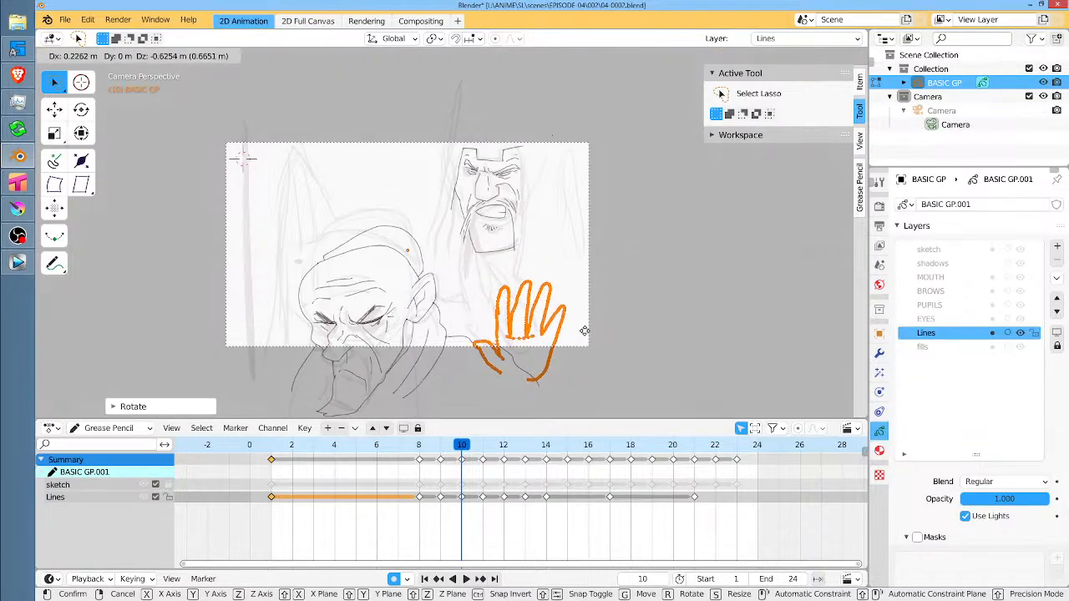
pyautogui.click(585, 333)
# Play the animation with the adjusted hand, switch back to Draw mode and save the file.
pyautogui.click(394, 454)
pyautogui.press('space')
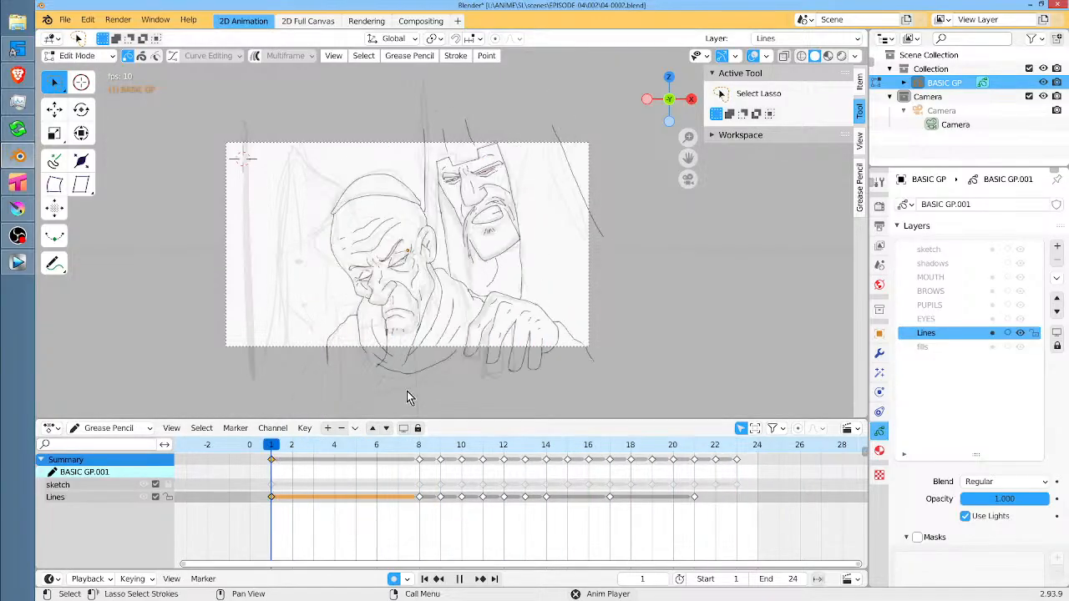
pyautogui.press('Tab')
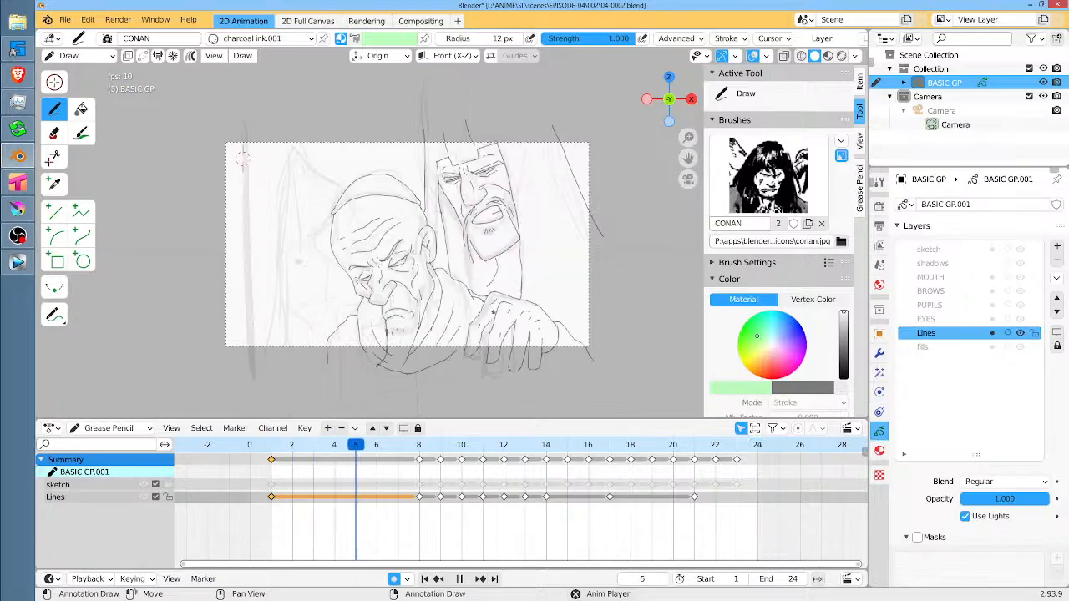
pyautogui.press('space')
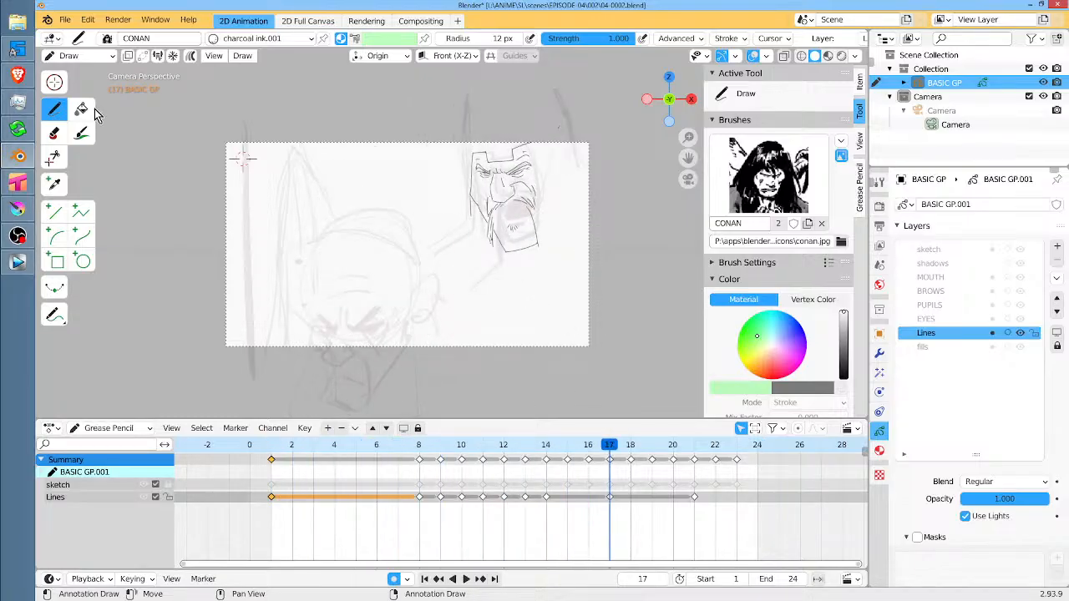
pyautogui.click(65, 20)
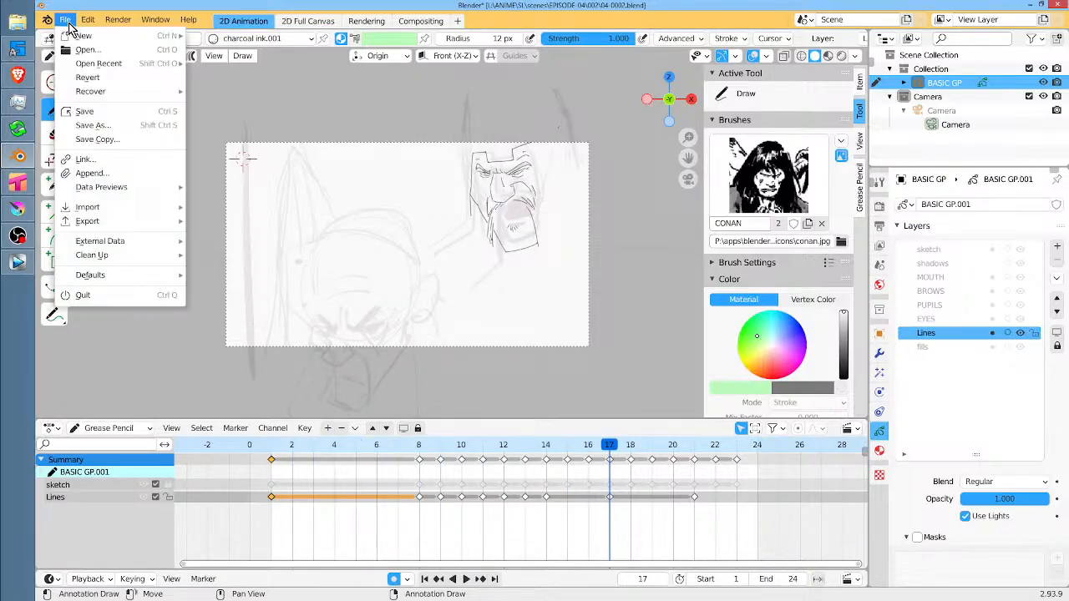
pyautogui.click(100, 112)
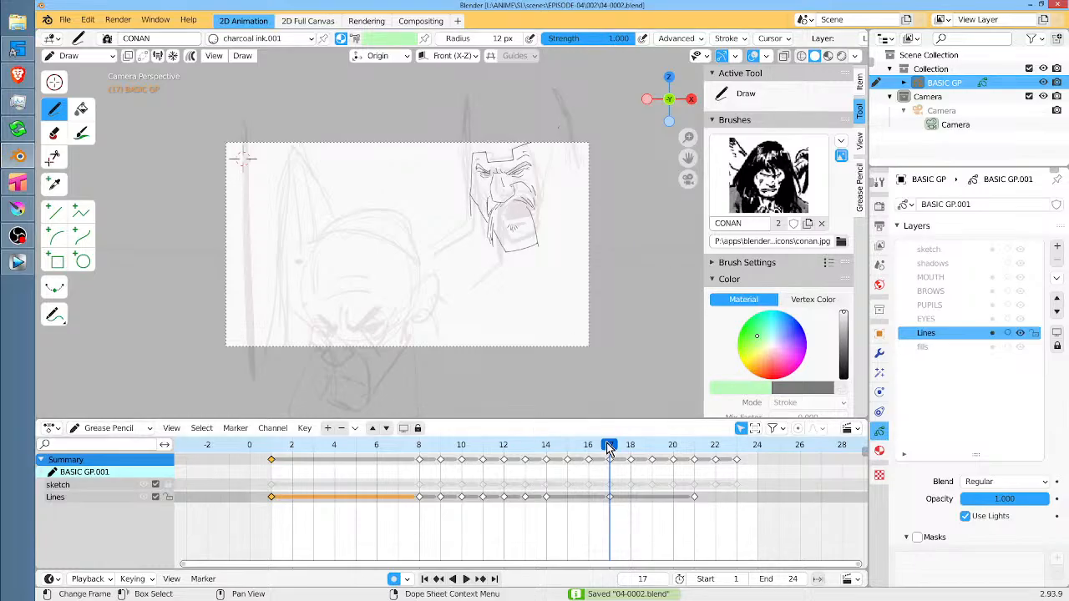
# Maximize the viewport and play the animation from frame 1 to examine both characters closely.
pyautogui.click(271, 444)
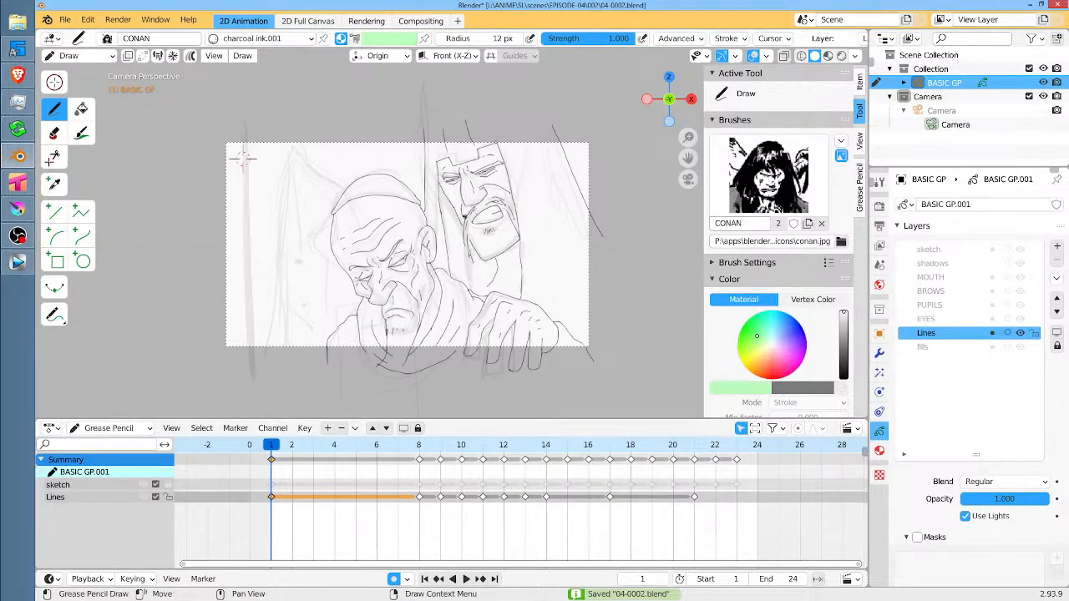
pyautogui.scroll(2, 458, 222)
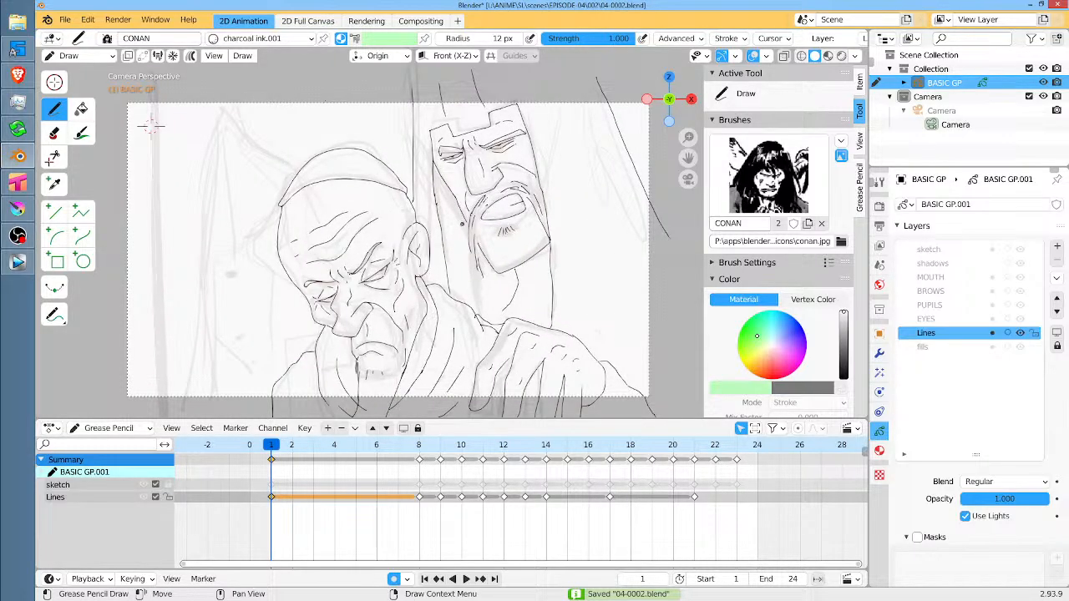
pyautogui.hotkey('ctrl', 'space')
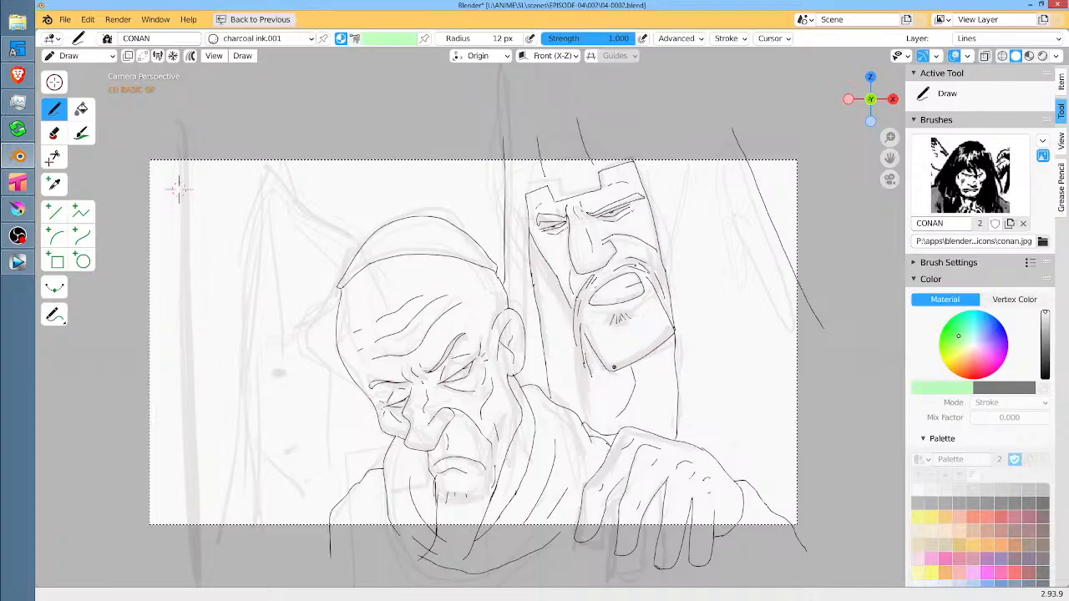
pyautogui.scroll(4, 635, 311)
pyautogui.scroll(-3, 627, 308)
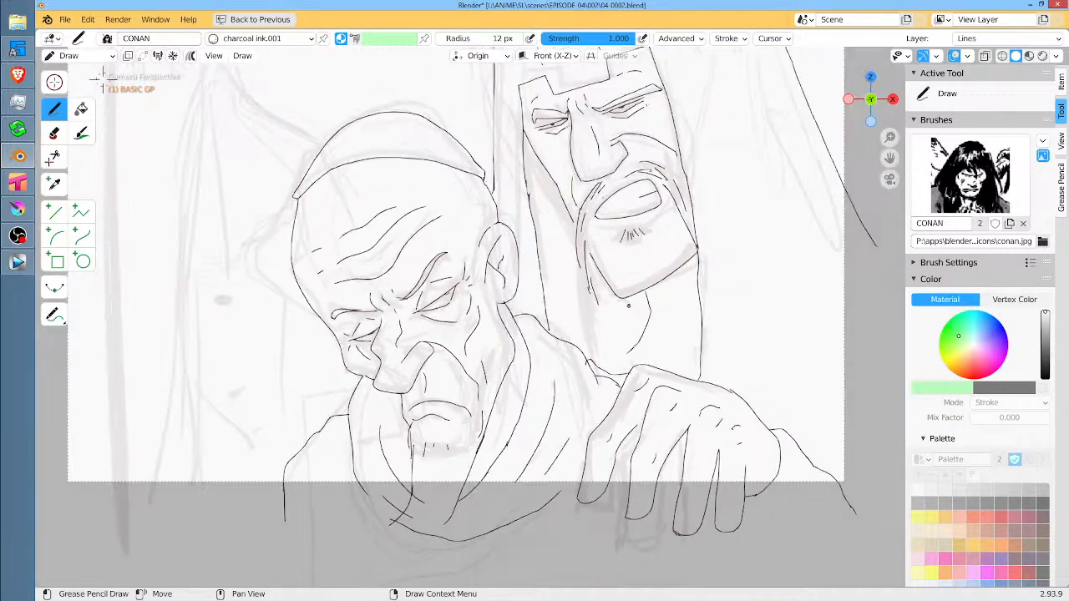
pyautogui.press('space')
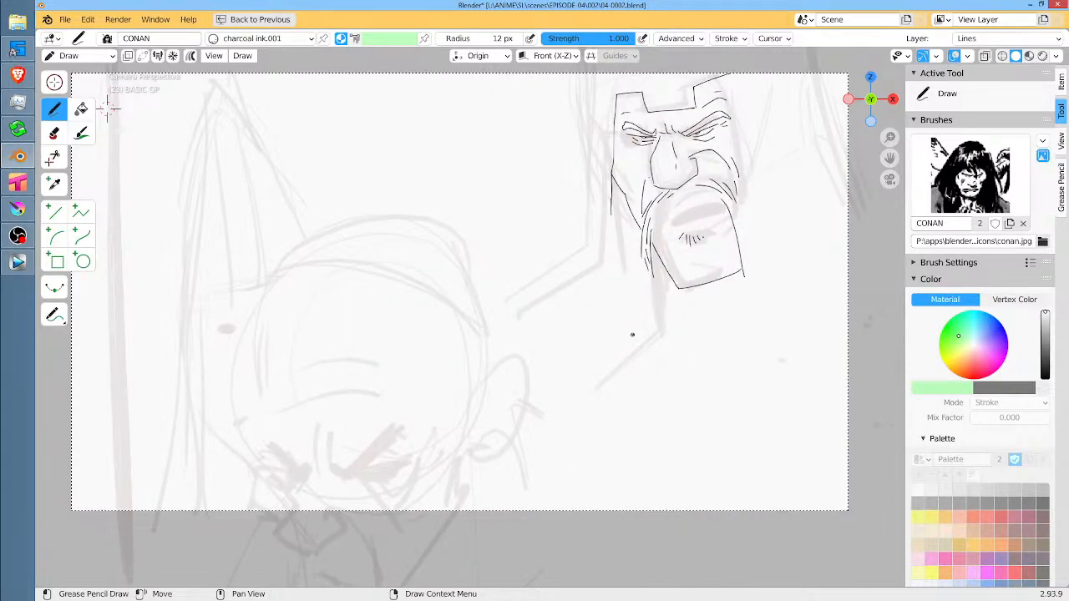
# Restore the full workspace layout and save the file.
pyautogui.hotkey('ctrl', 'space')
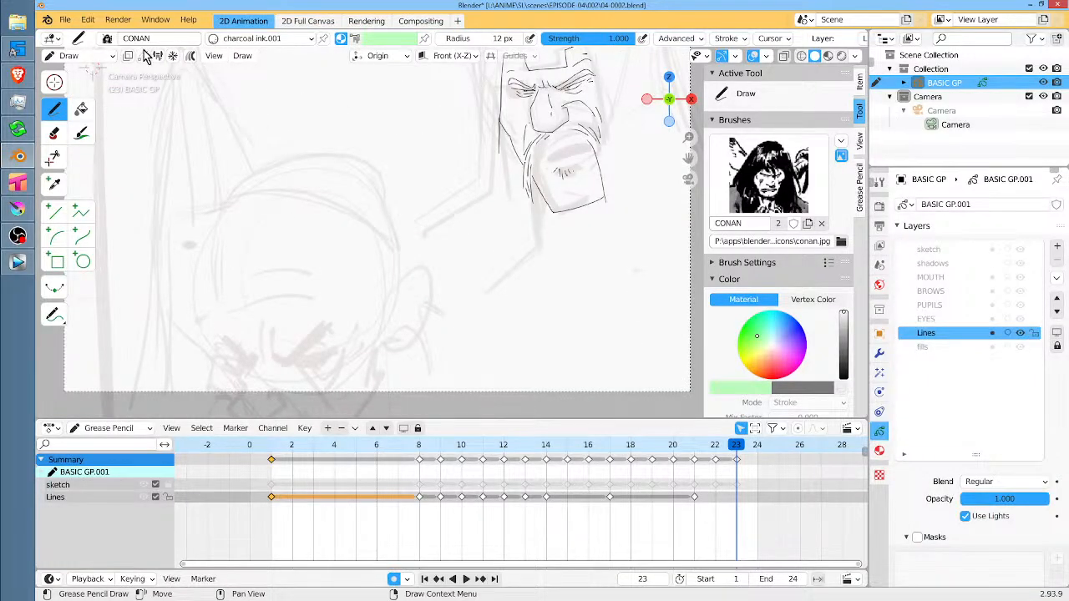
pyautogui.click(65, 20)
pyautogui.click(112, 115)
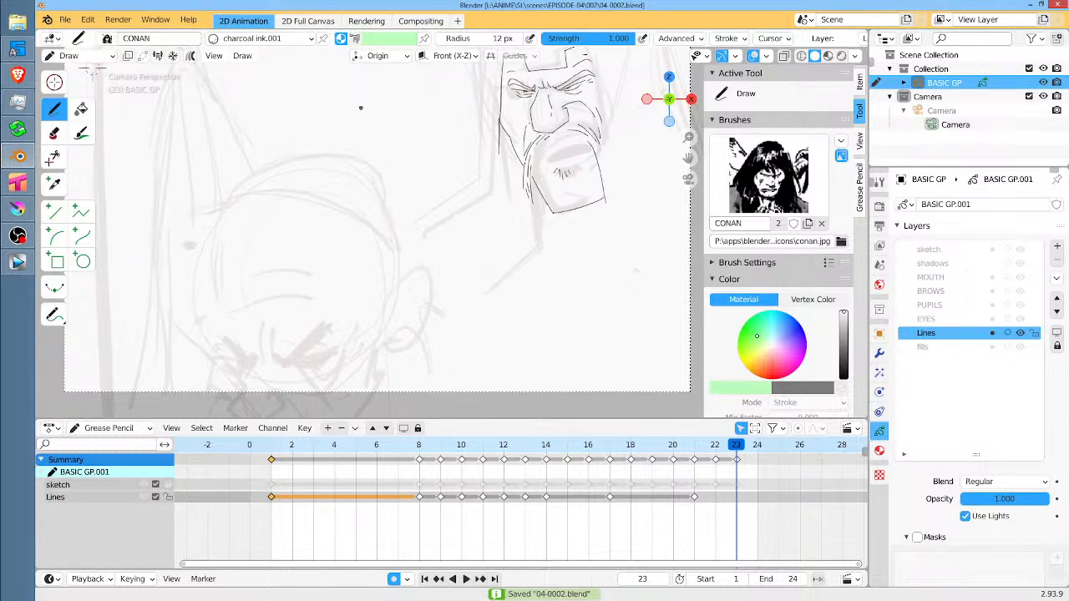
# Play the animation once more and return to frame 1.
pyautogui.moveTo(361, 107)
pyautogui.mouseDown()
pyautogui.moveTo(360, 165)
pyautogui.moveTo(362, 122)
pyautogui.mouseUp()
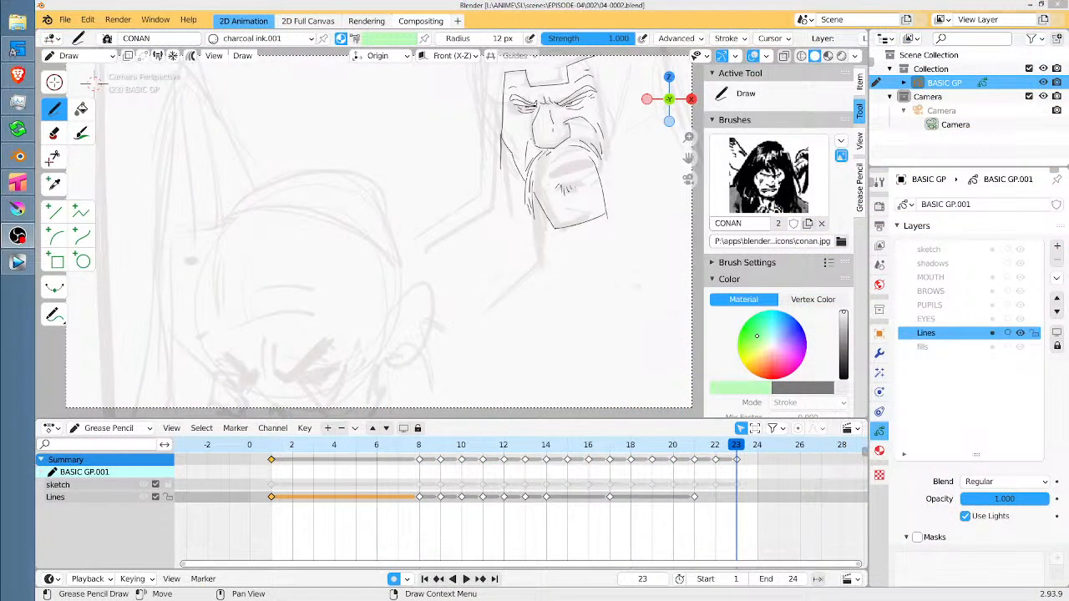
pyautogui.moveTo(446, 128)
pyautogui.mouseDown()
pyautogui.moveTo(439, 148)
pyautogui.moveTo(444, 135)
pyautogui.mouseUp()
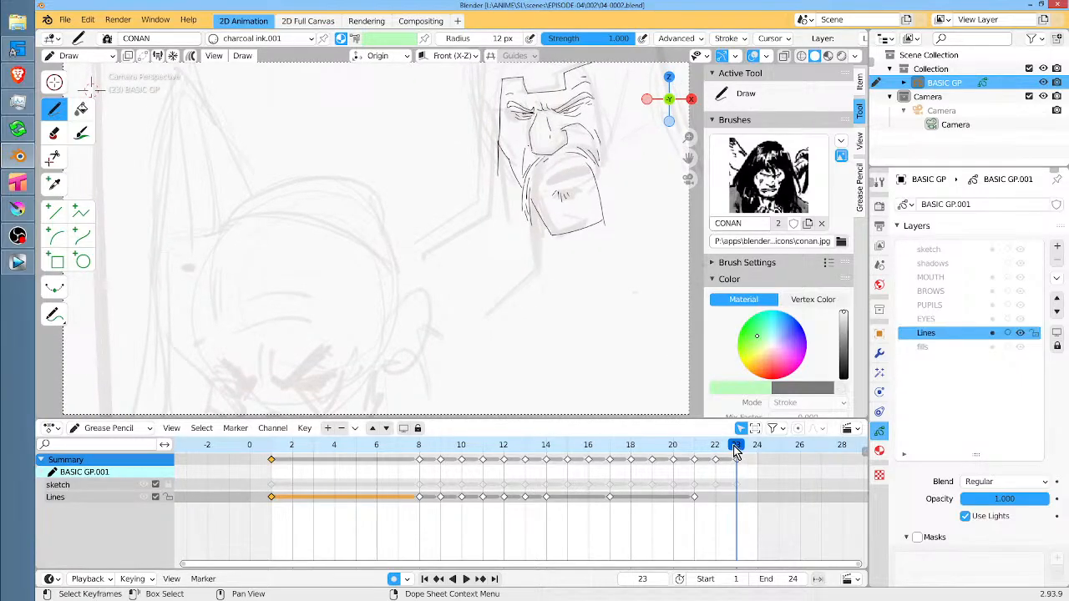
pyautogui.hotkey('ctrl', 'shift', 'space')
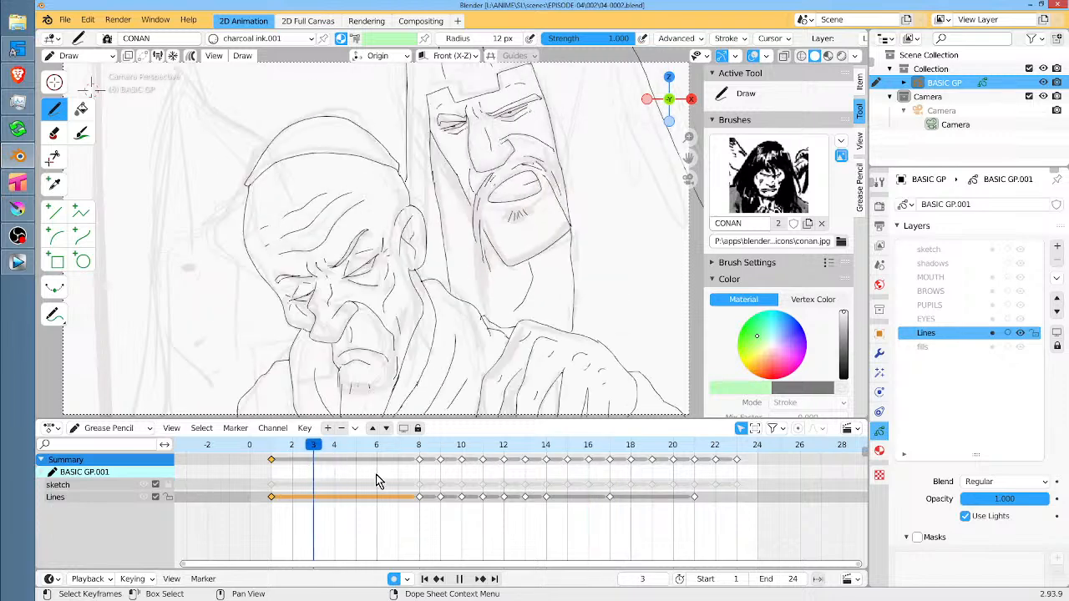
pyautogui.press('space')
pyautogui.moveTo(419, 448); pyautogui.dragTo(284, 447)
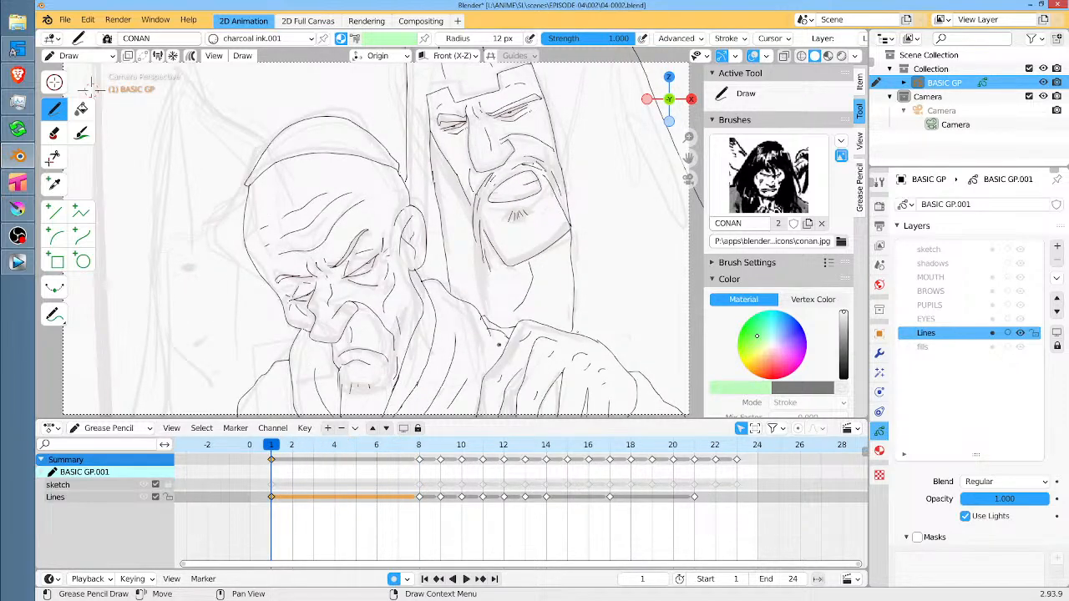